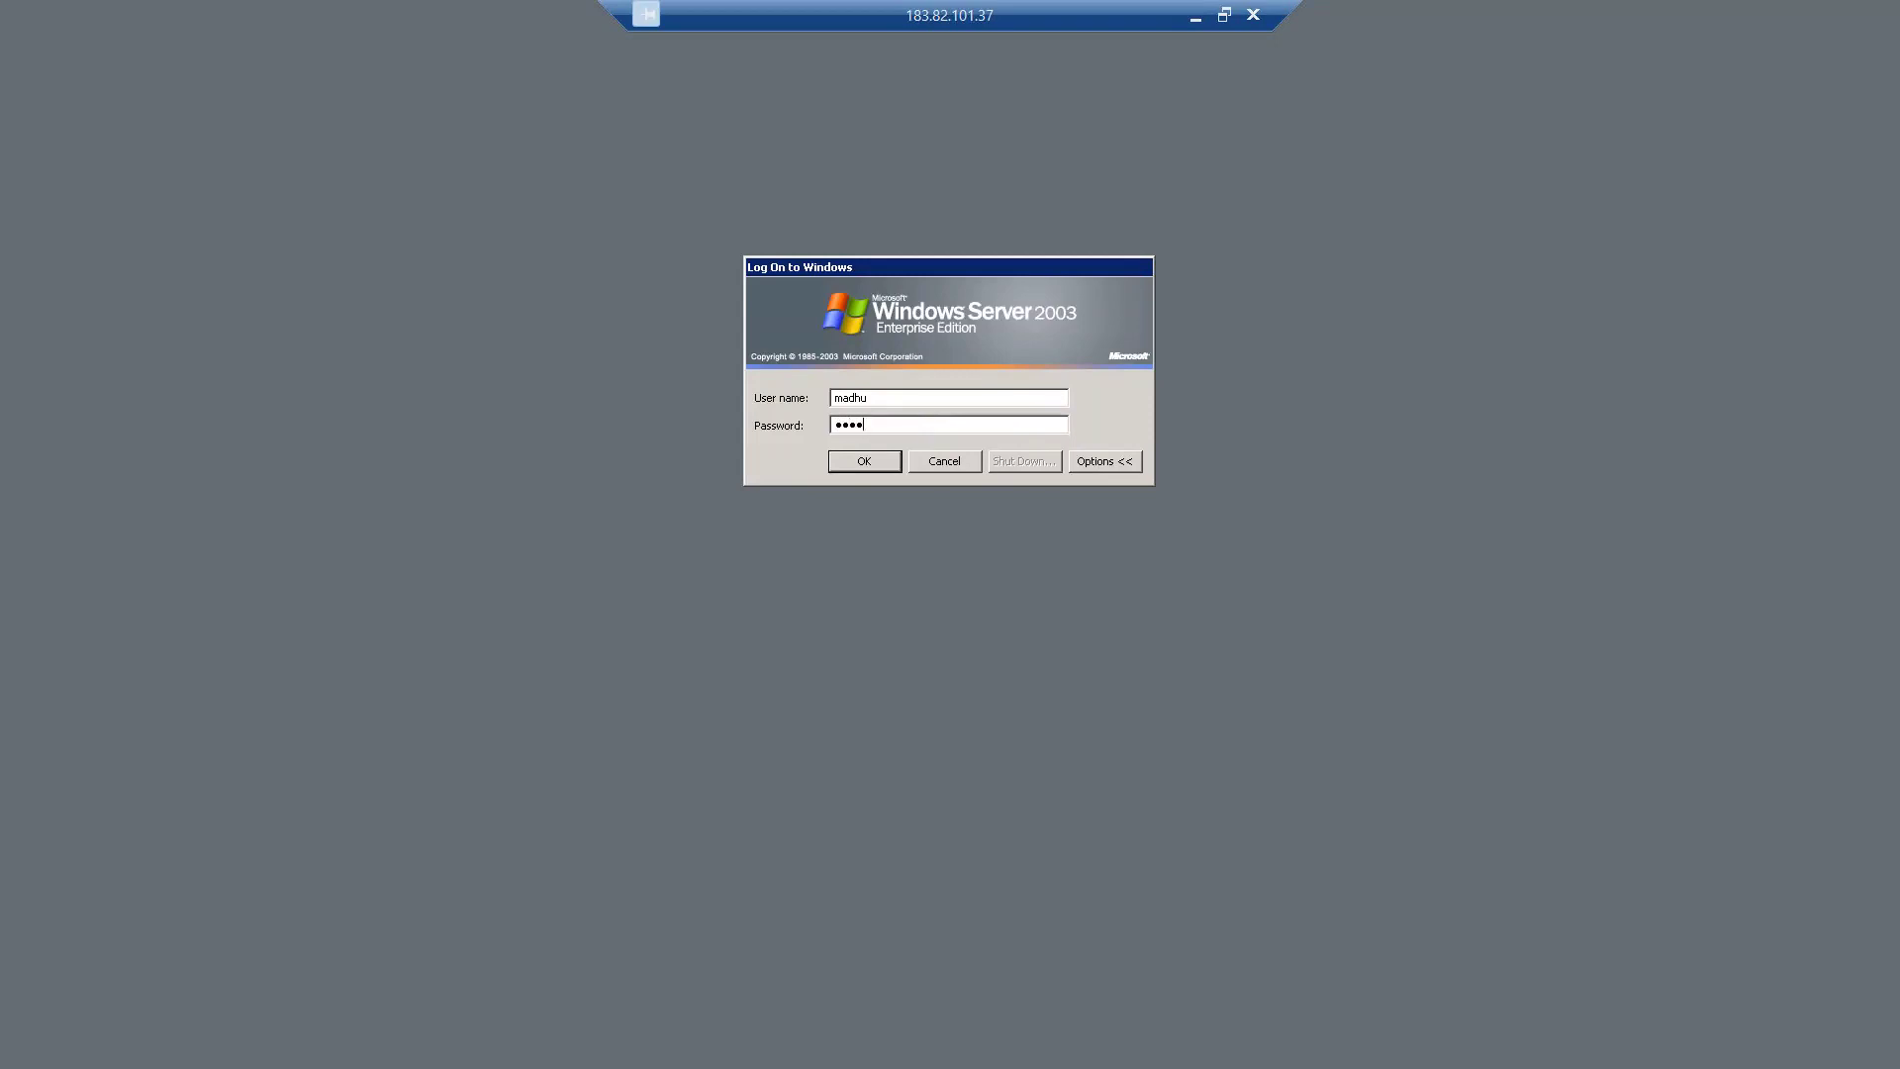
Log on to the remote Windows Server 2003 session with the account password.
text(******)
key(Return)
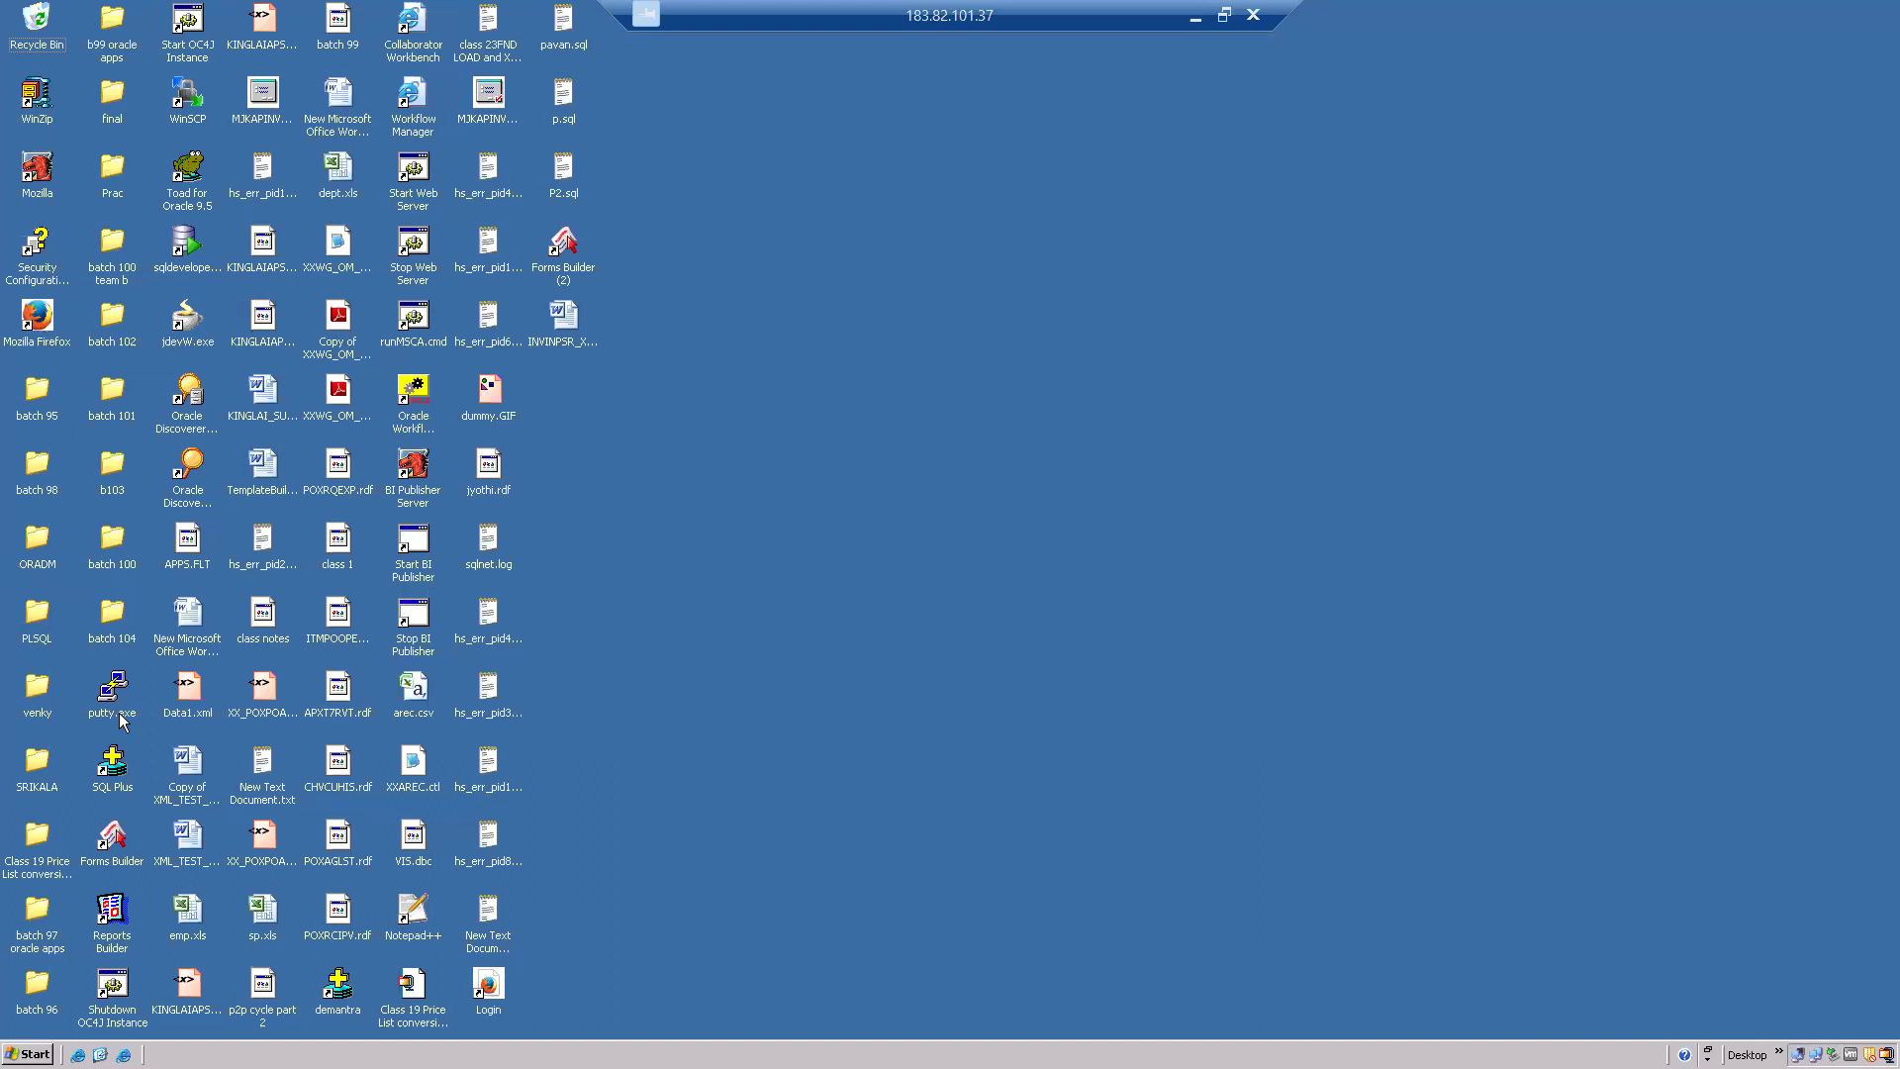
Launch Notepad from the Run box with 'notepad' and maximise its window.
key(super)
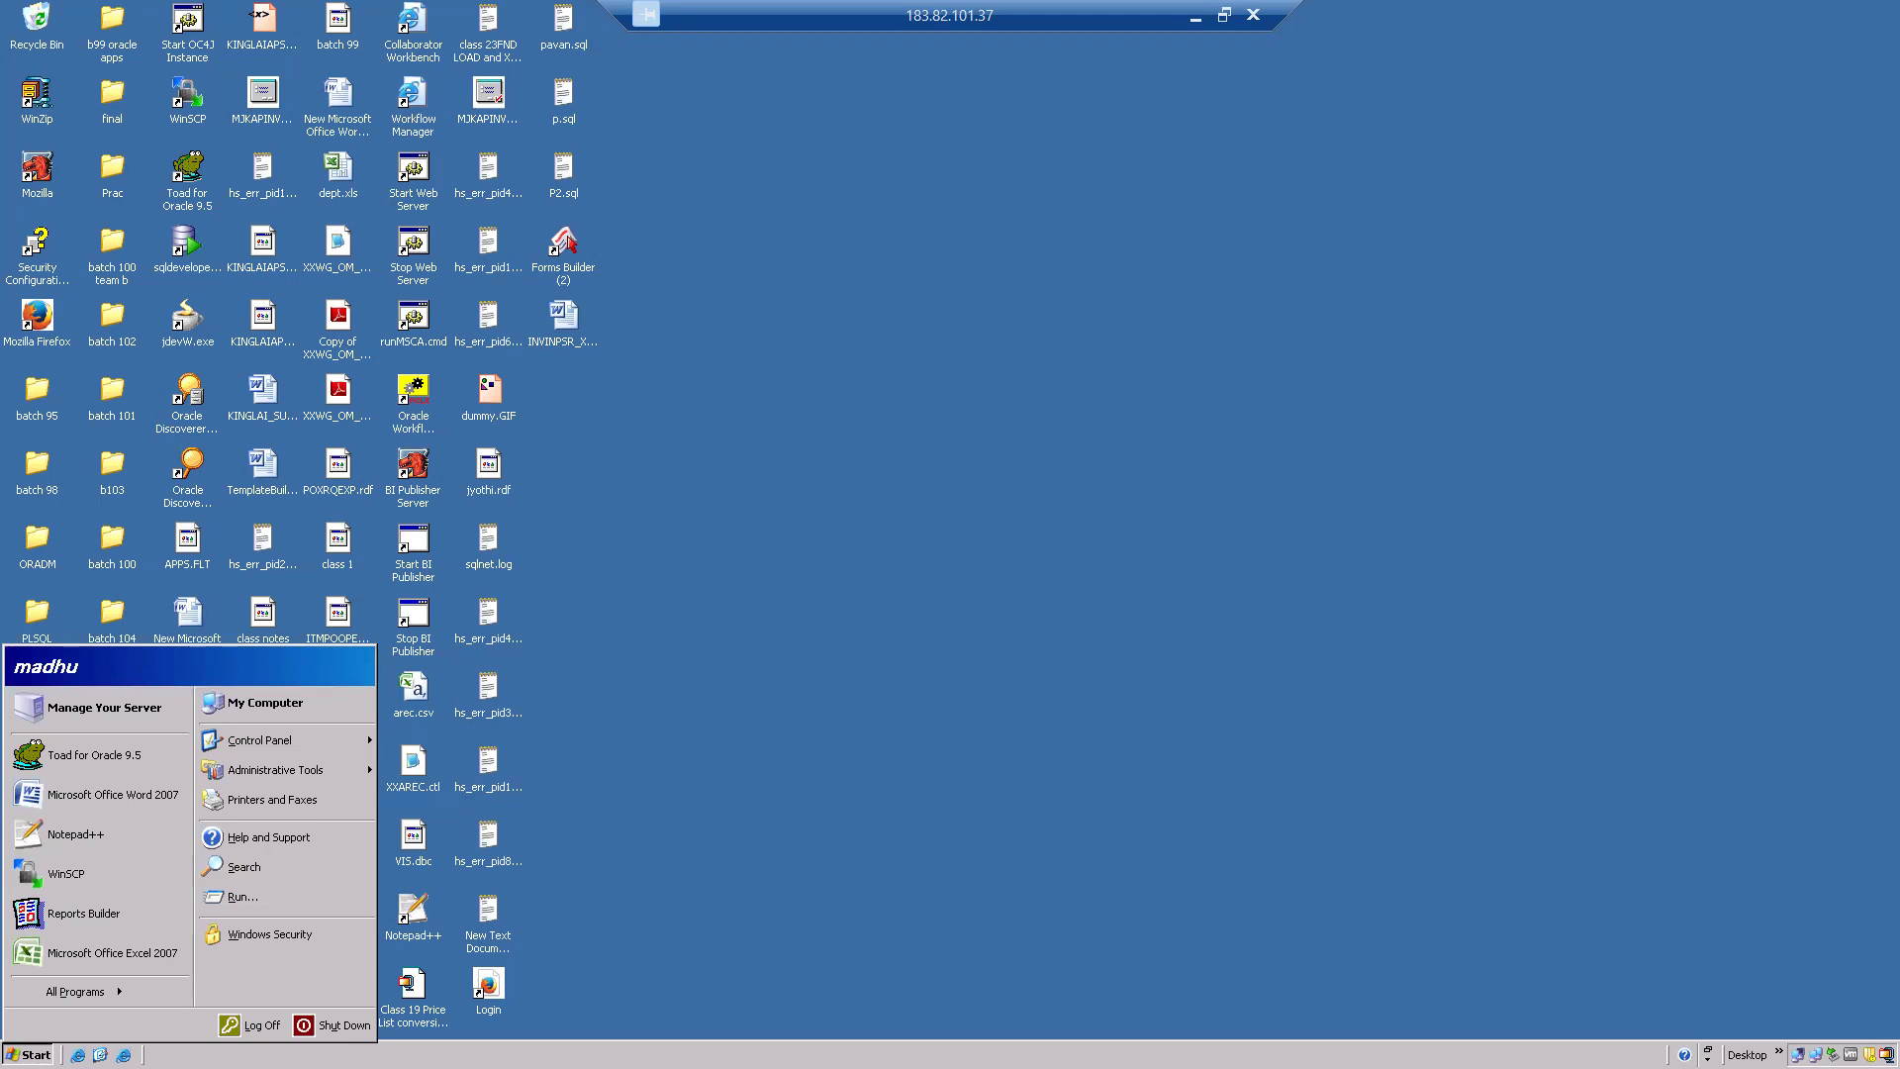
text(r)
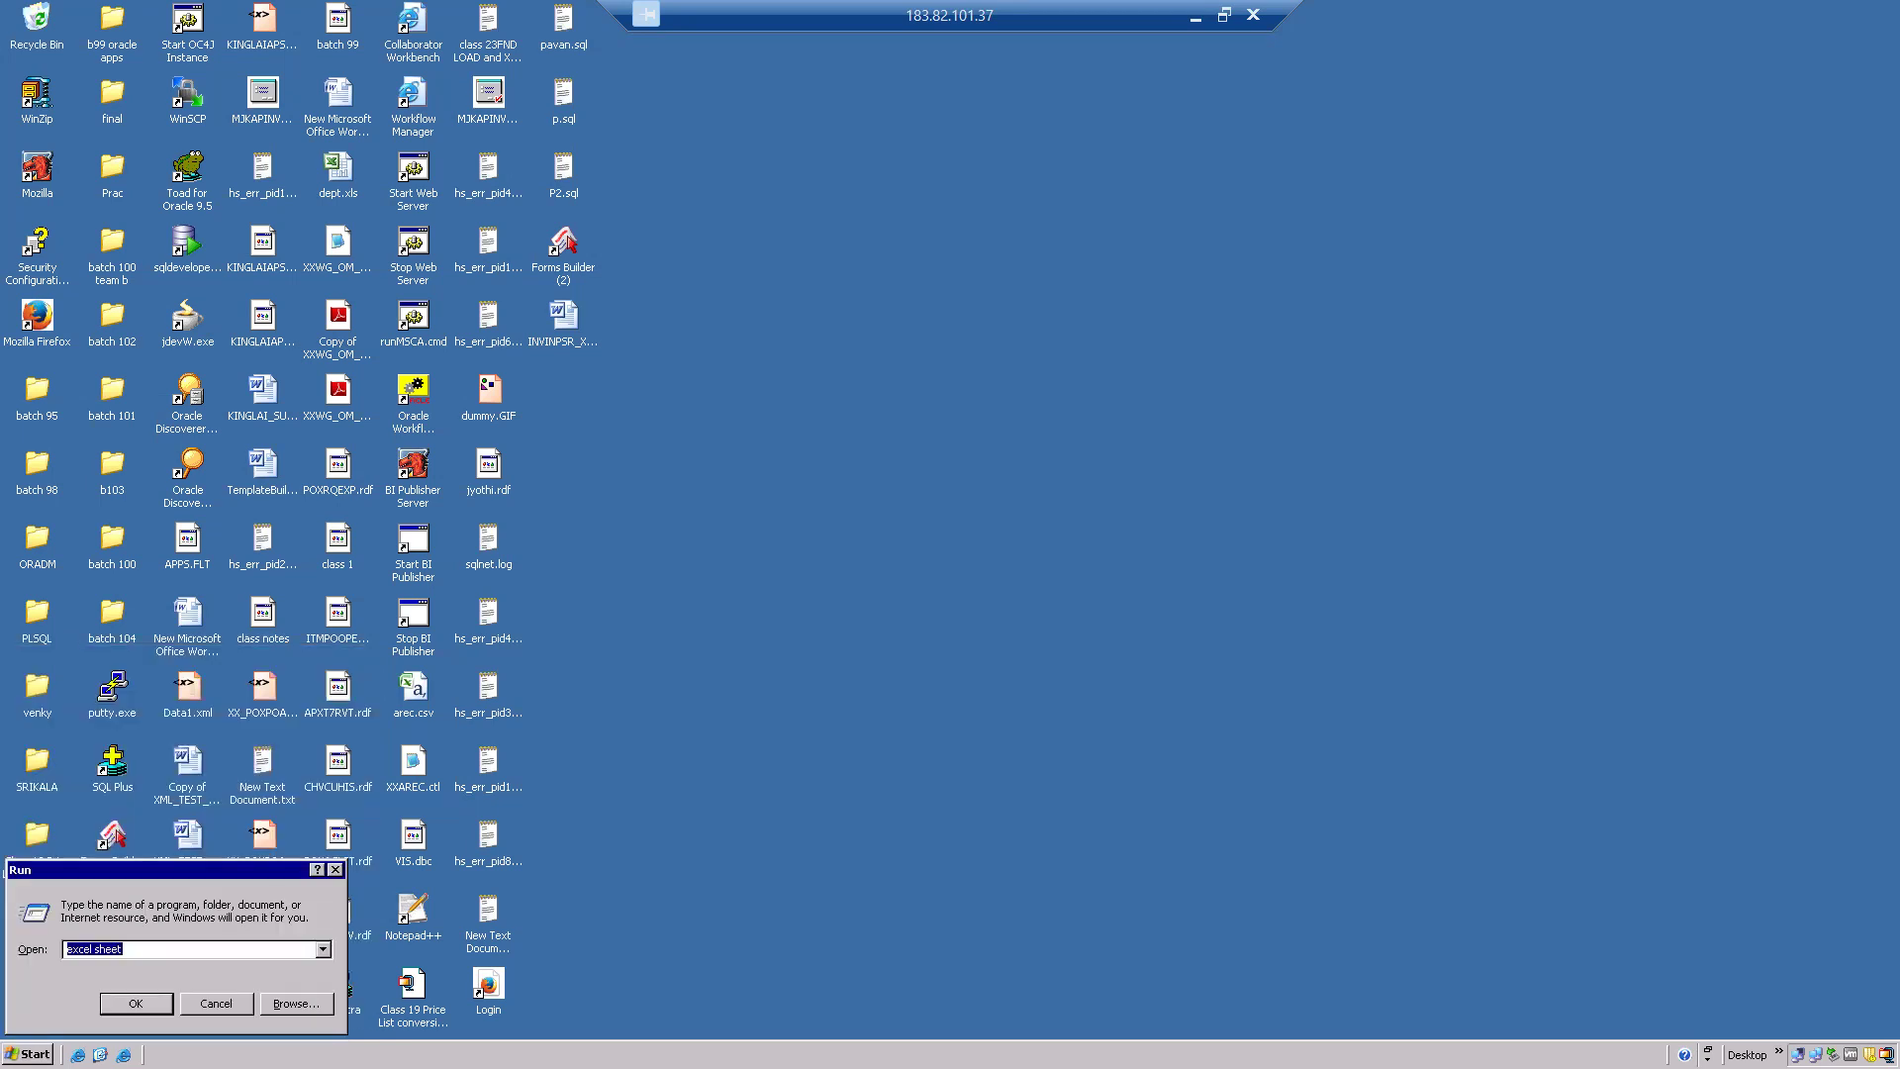
text(notepa)
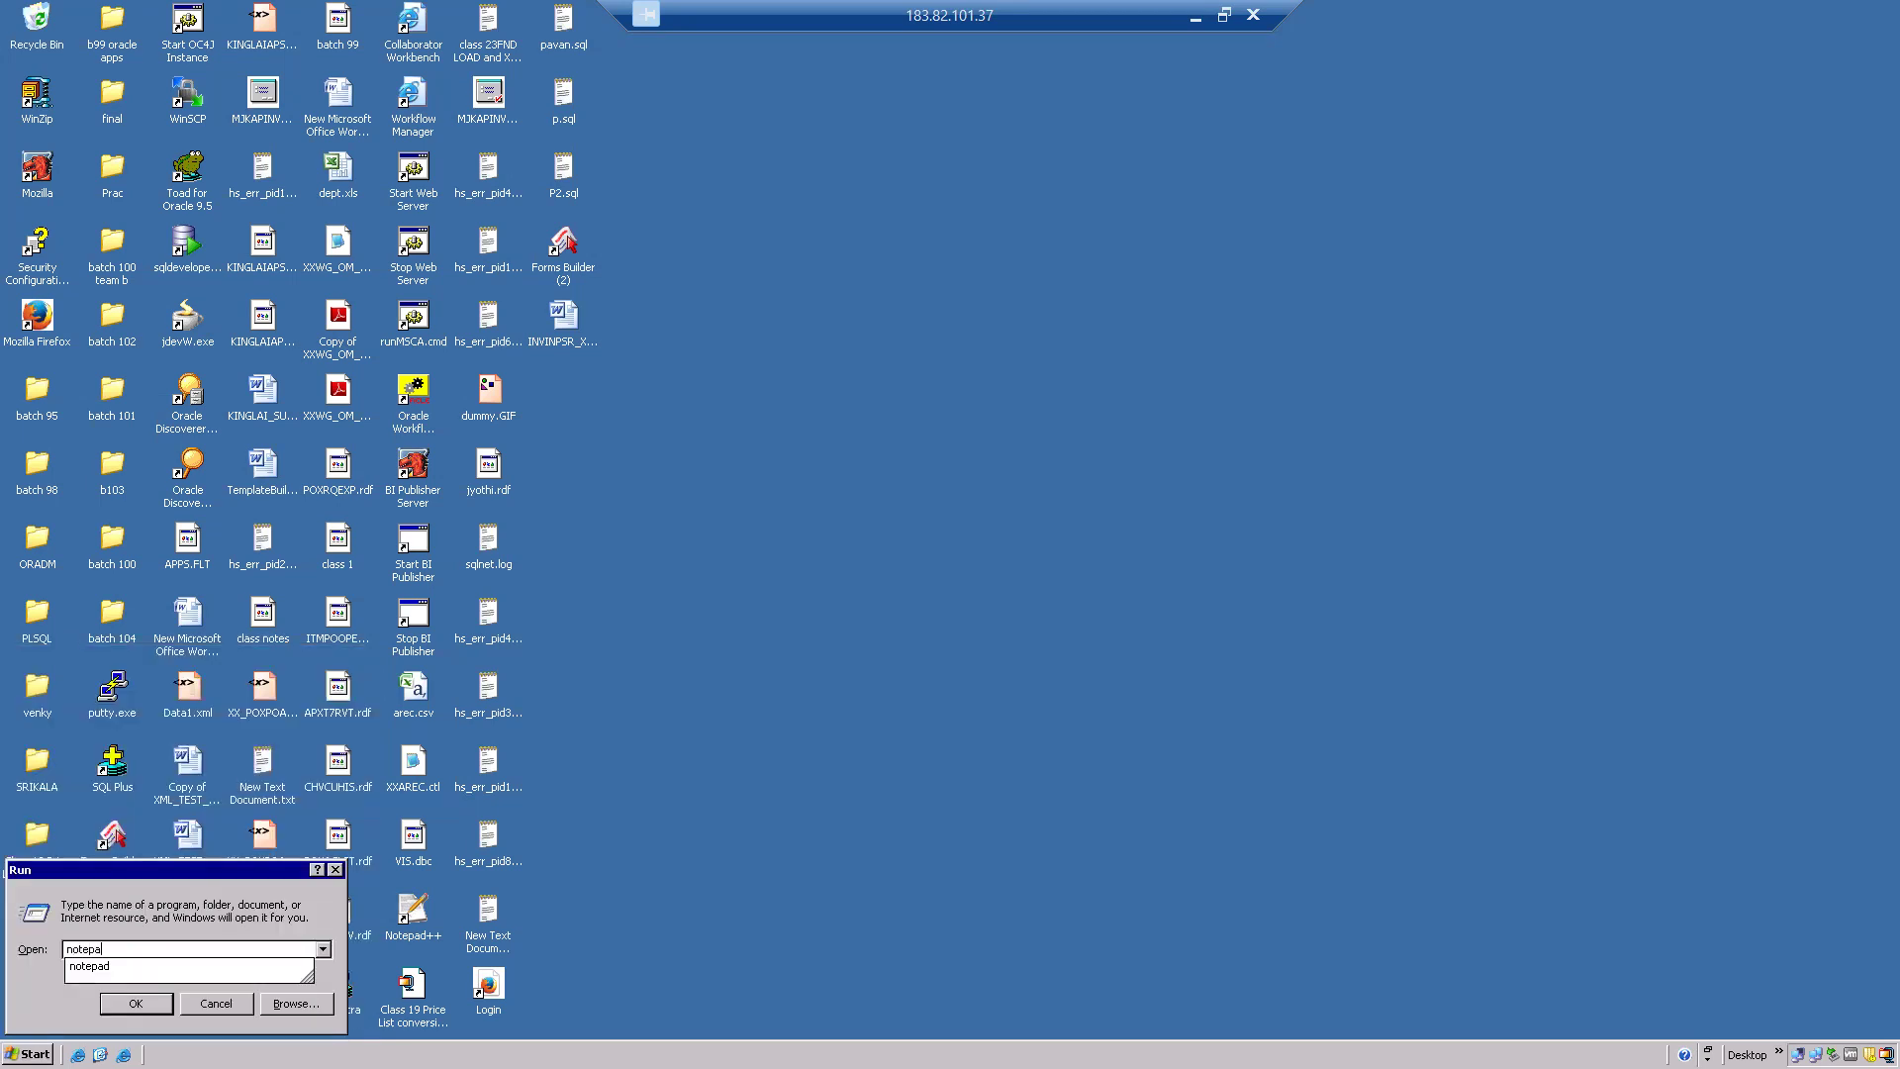
text(td)
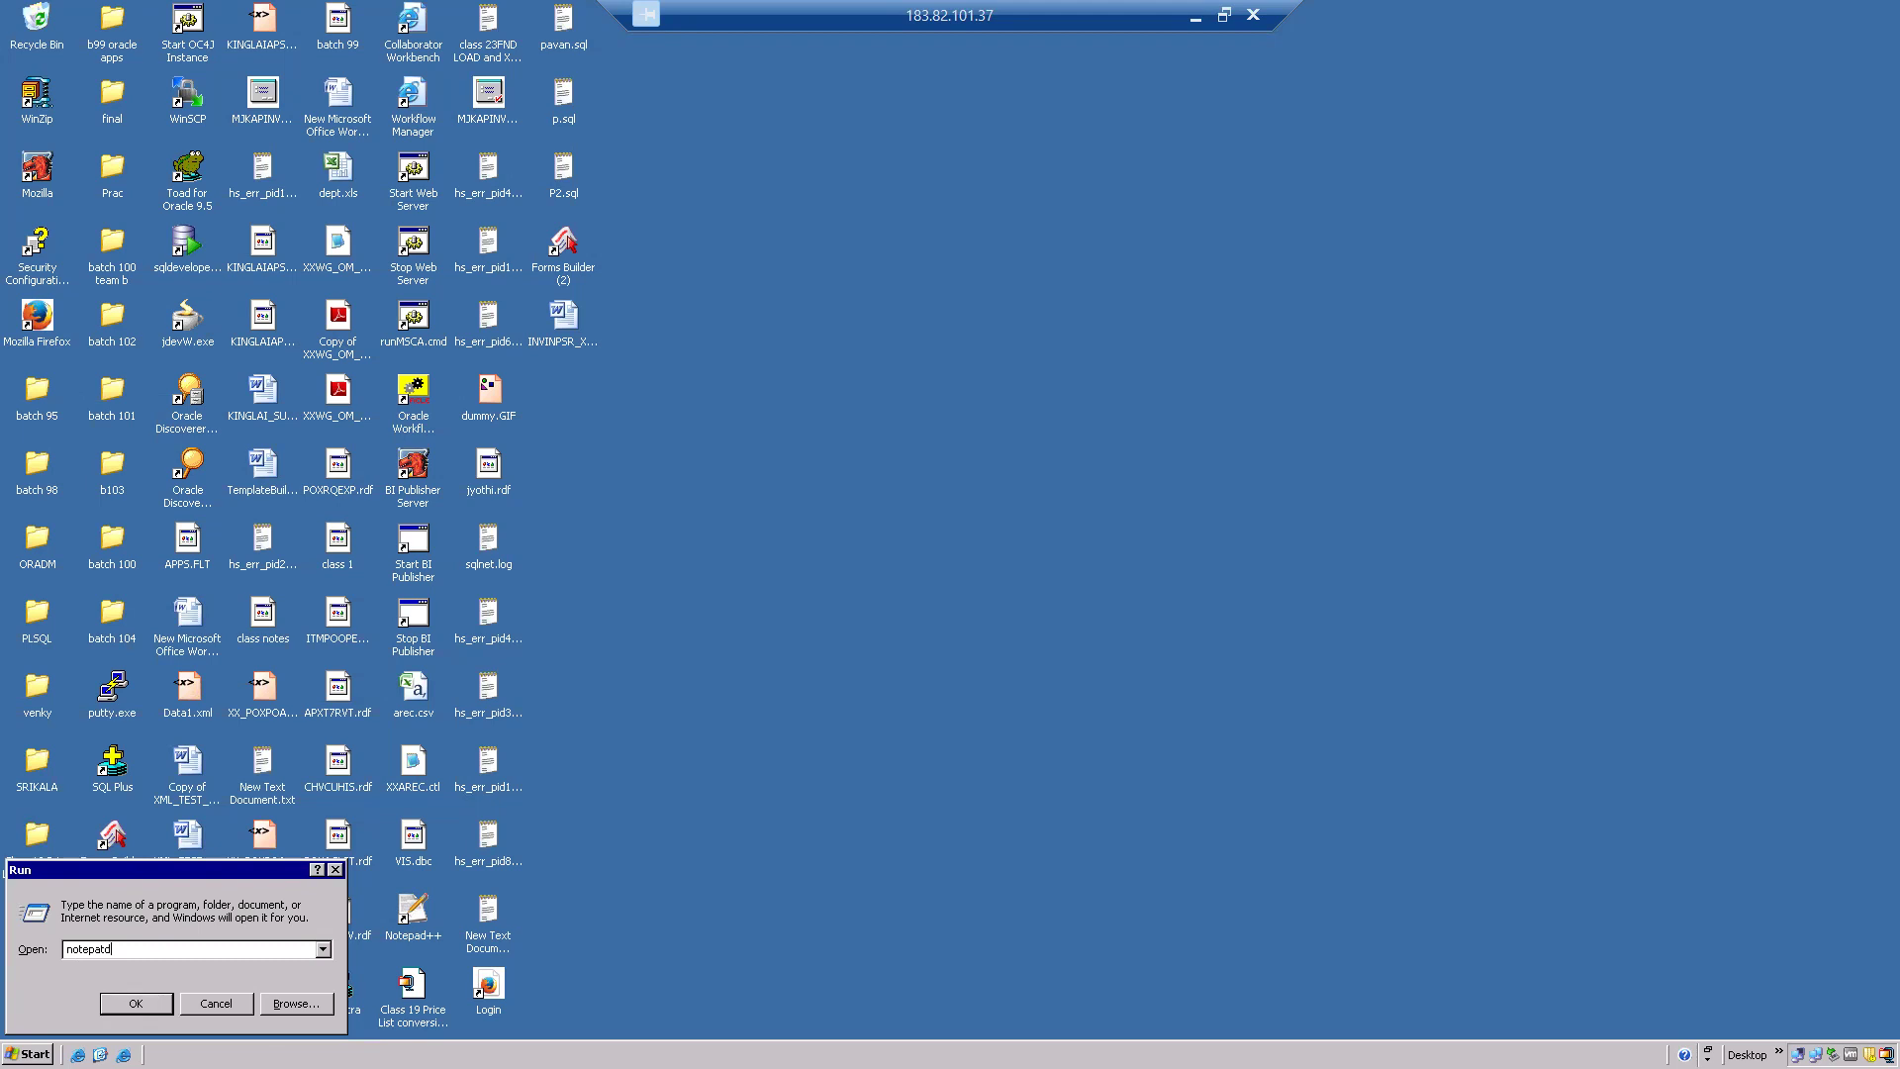
key(Num_Lock)
key(BackSpace)
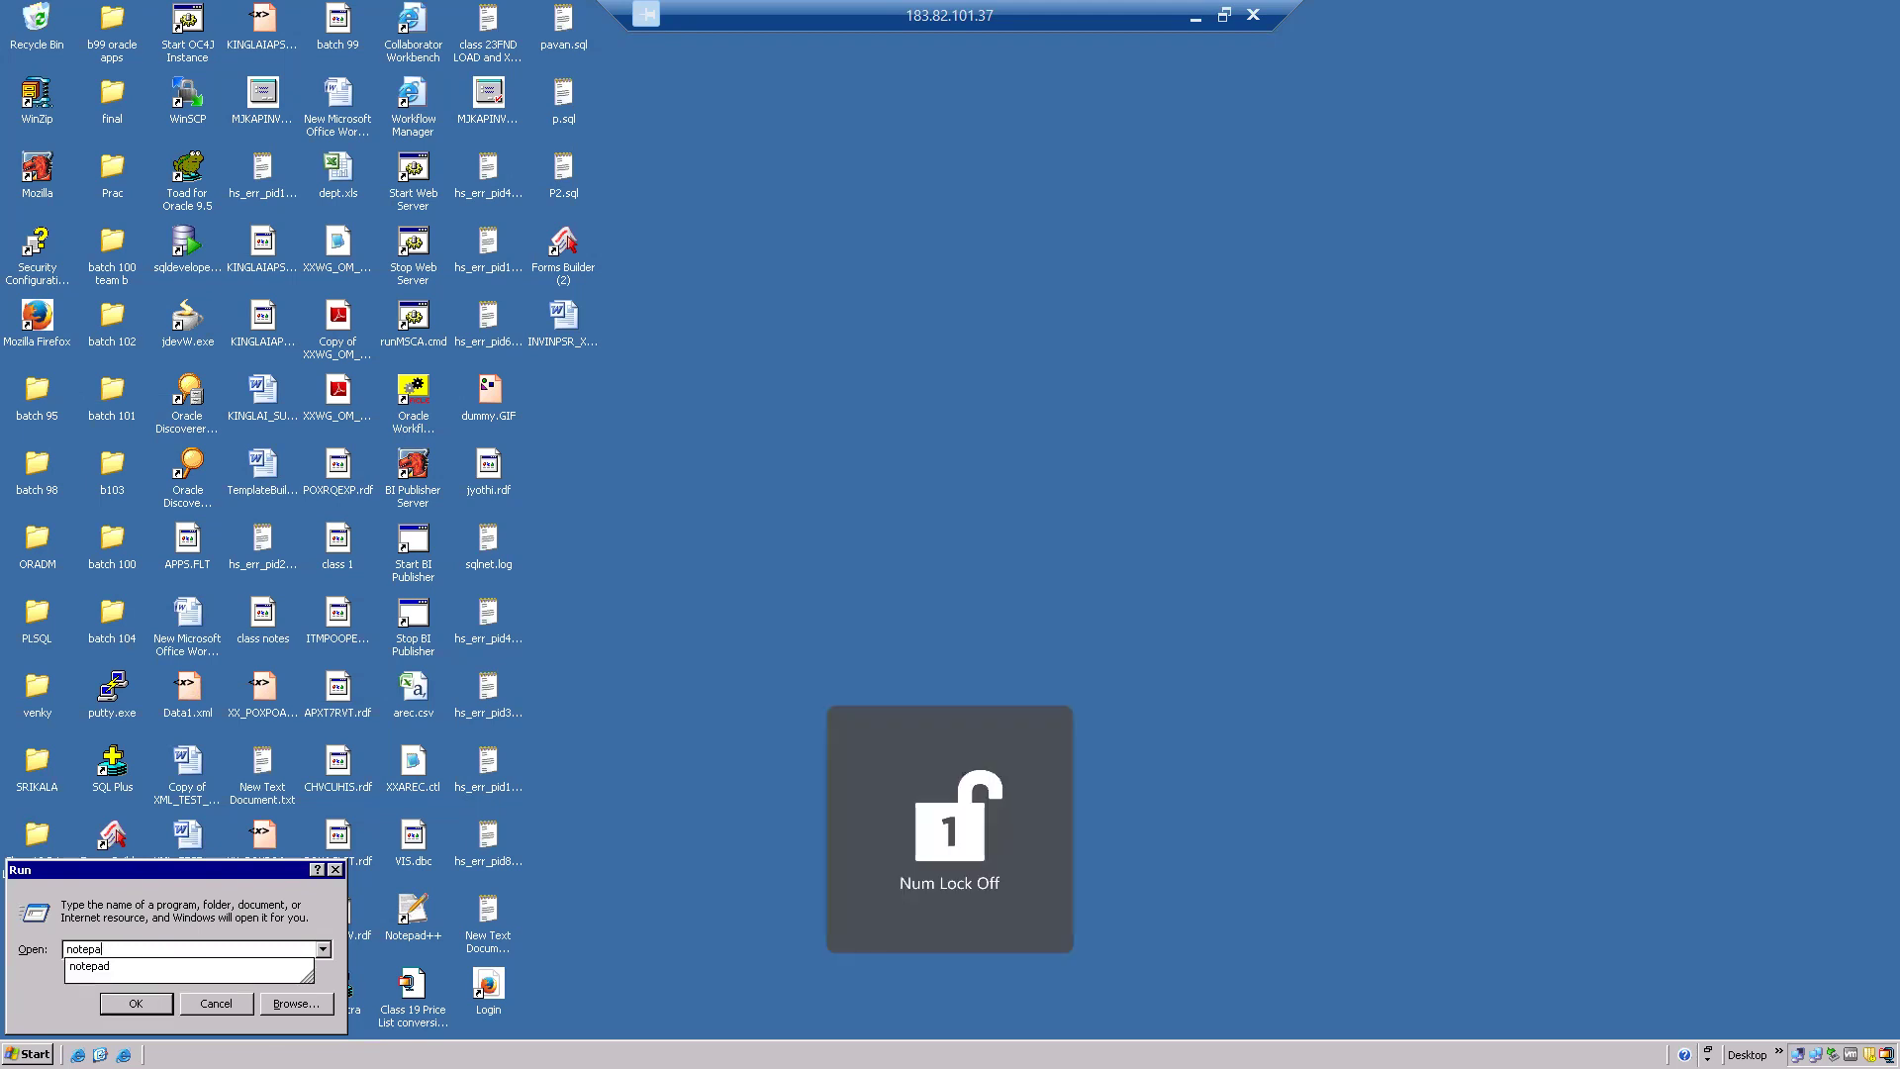
text(d)
key(Return)
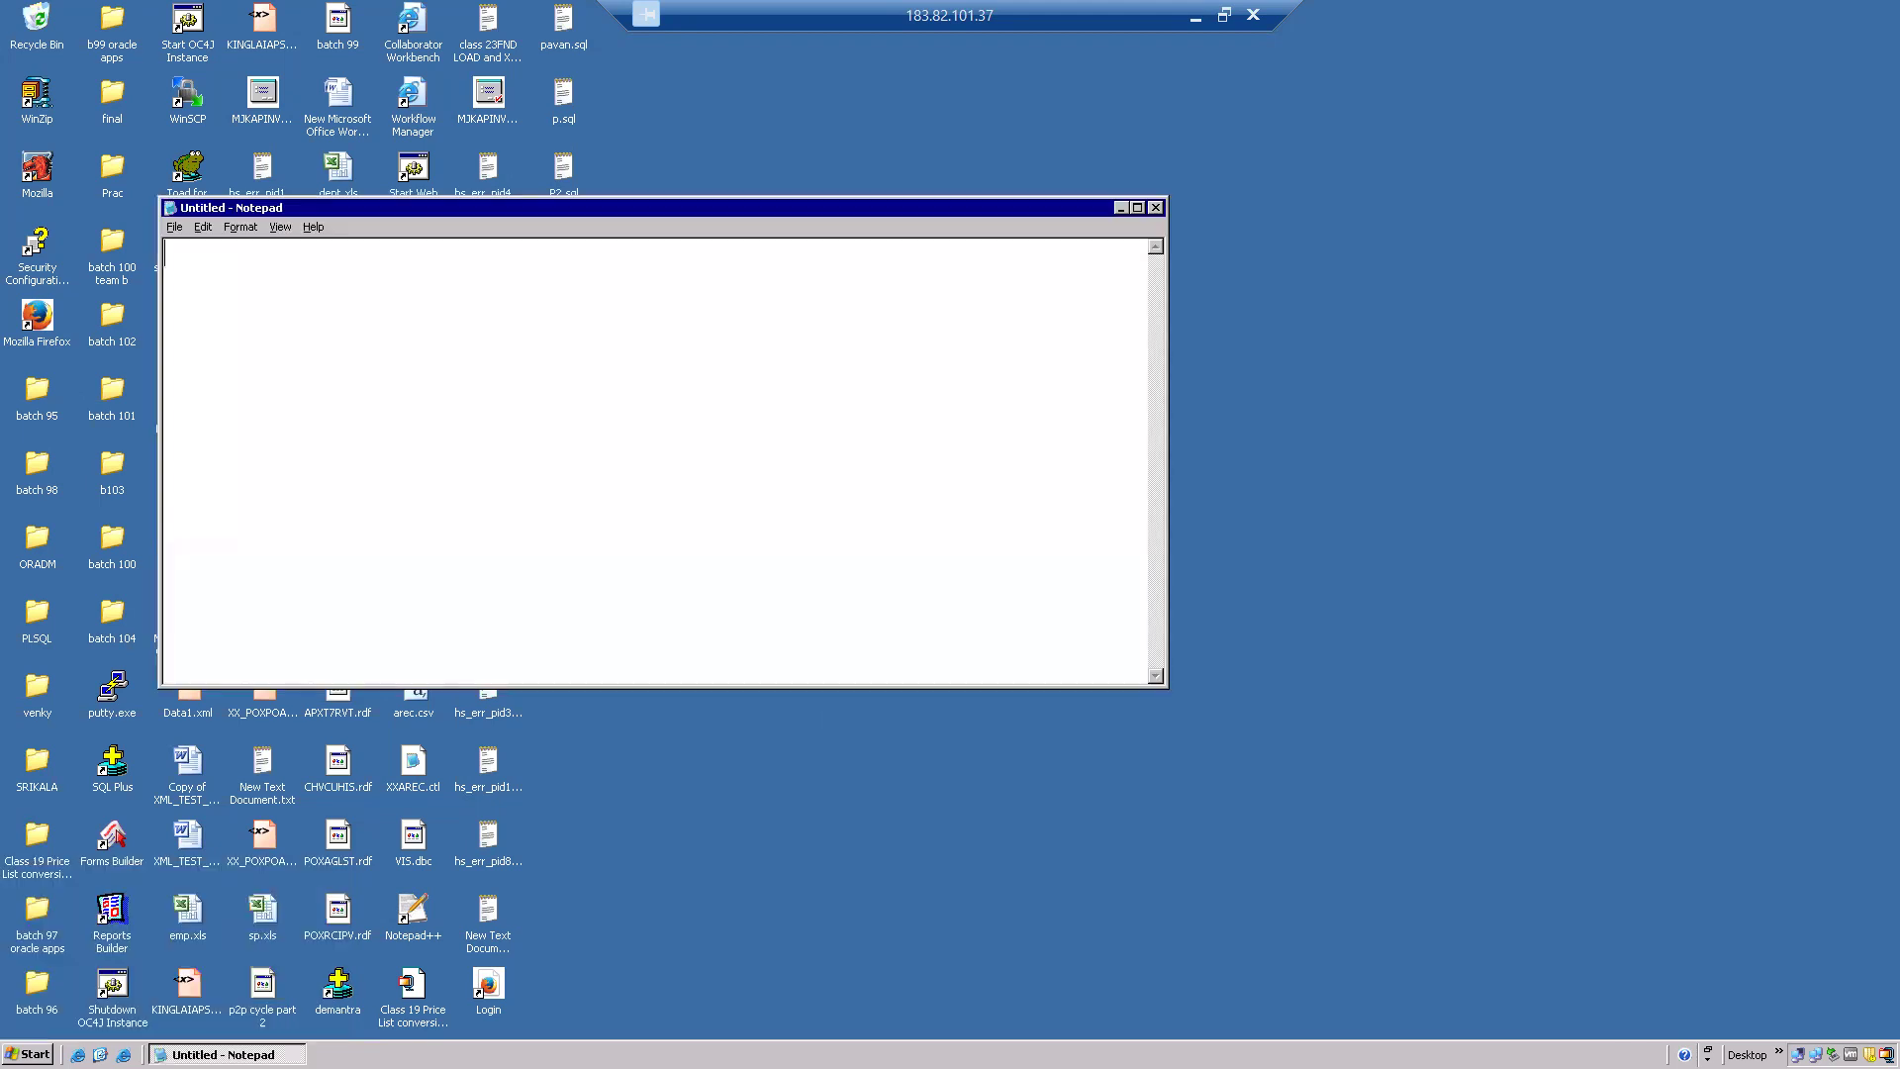
click(1137, 209)
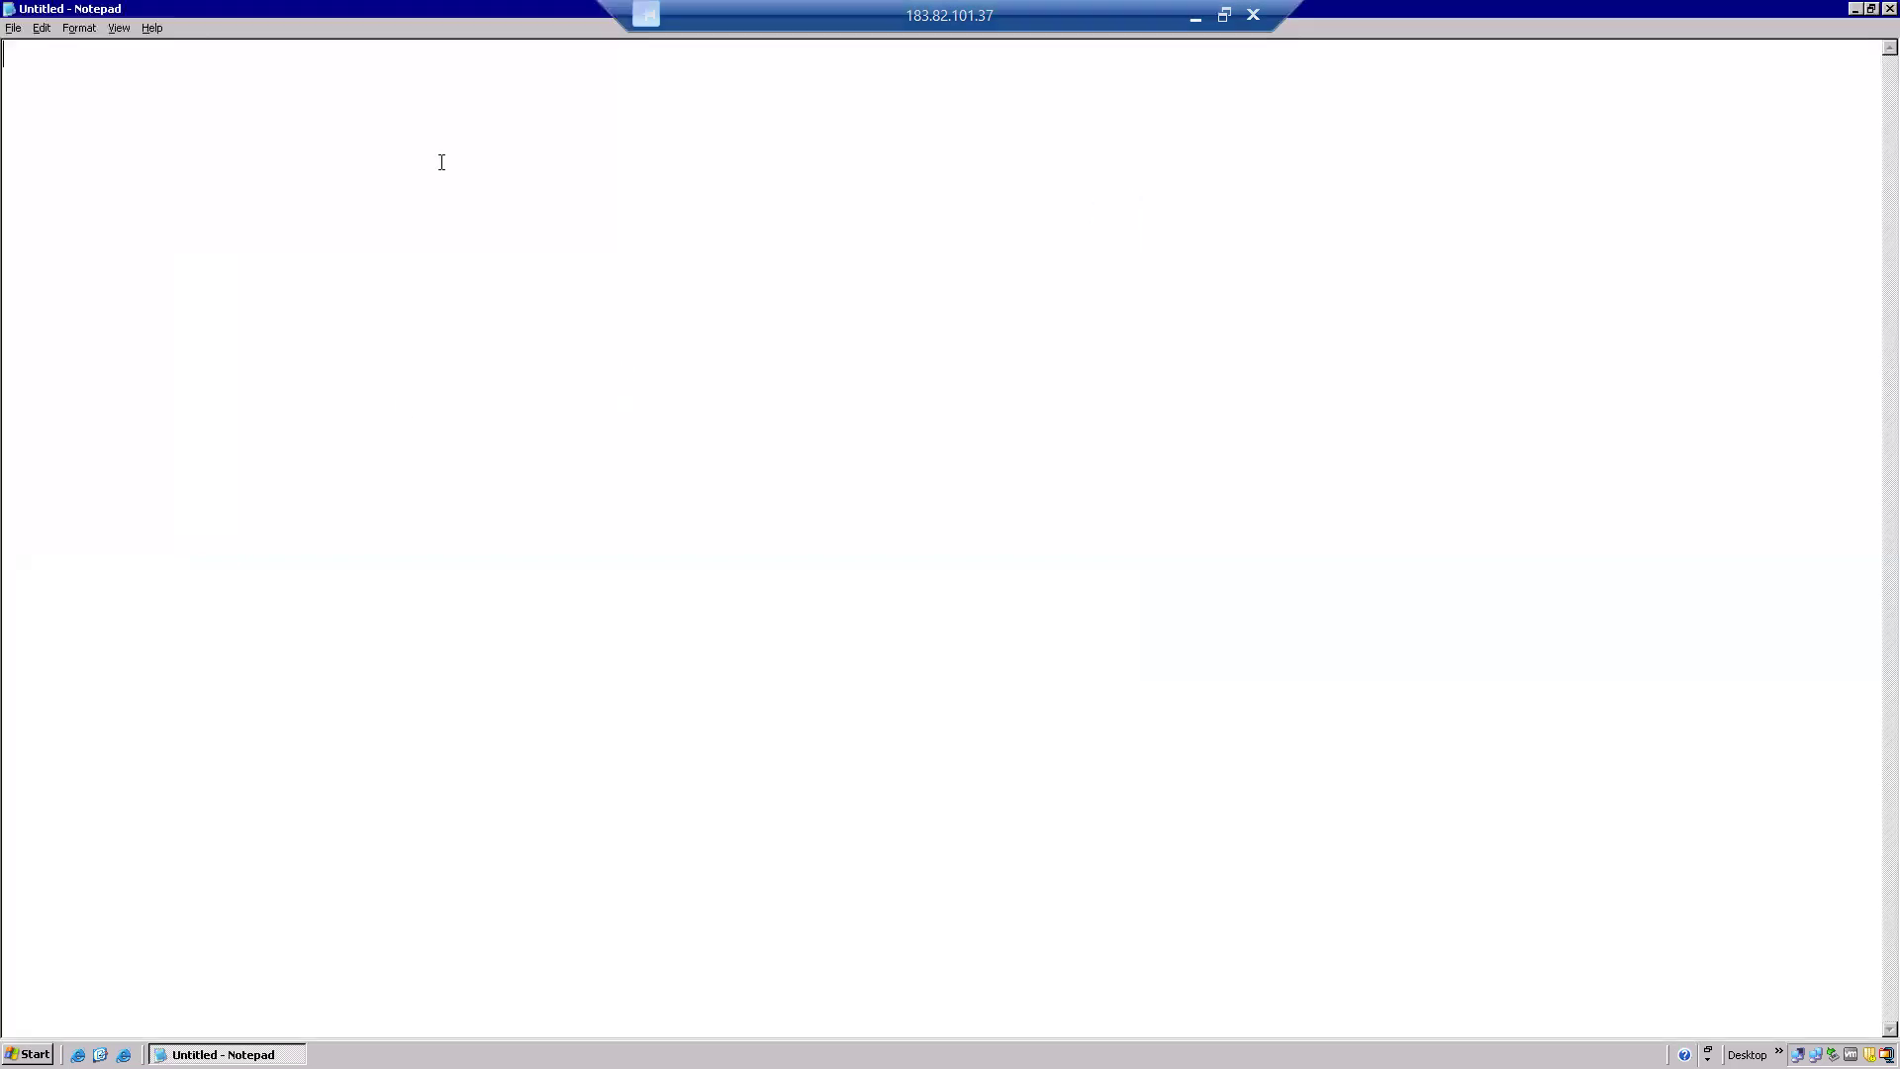
Write 'XML Publisher Report without RDF' and 'Data Tempalte Report' on separate lines, then show the desktop.
text(XML Publisher)
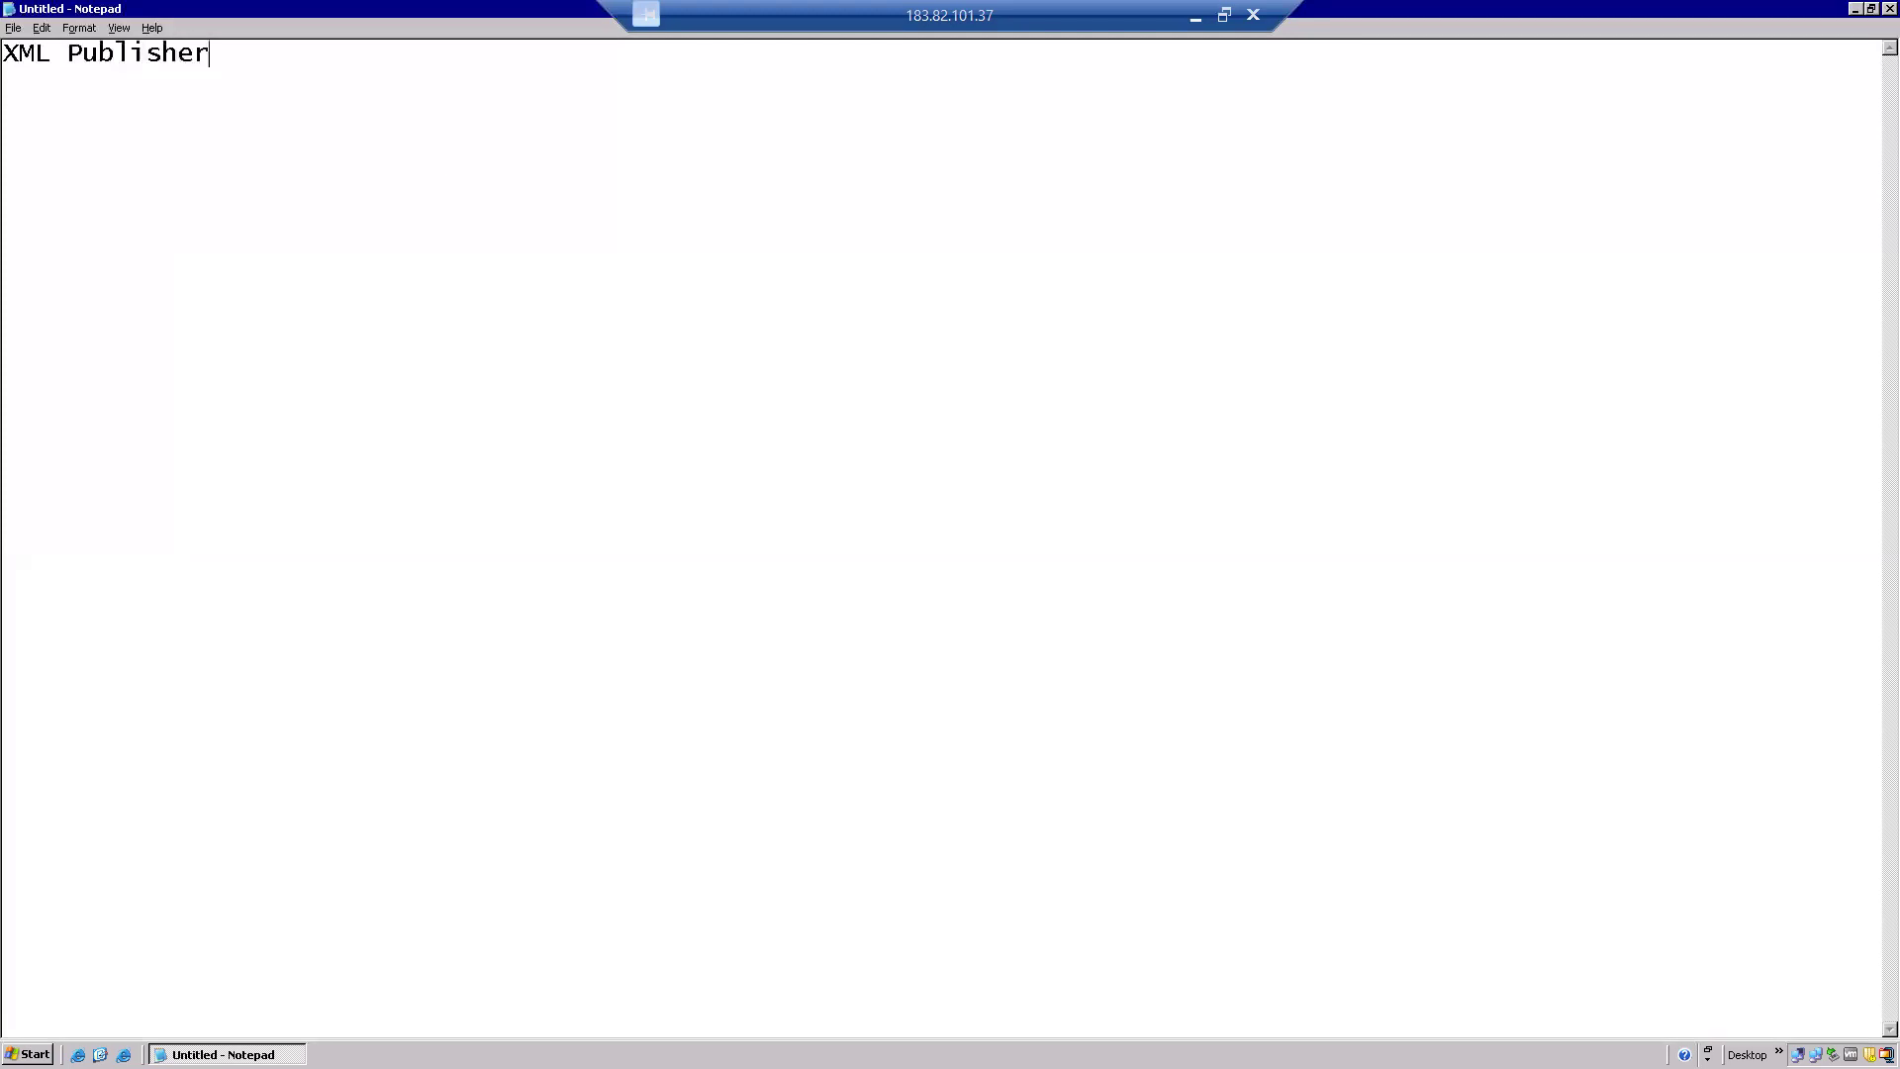
text( Report withou)
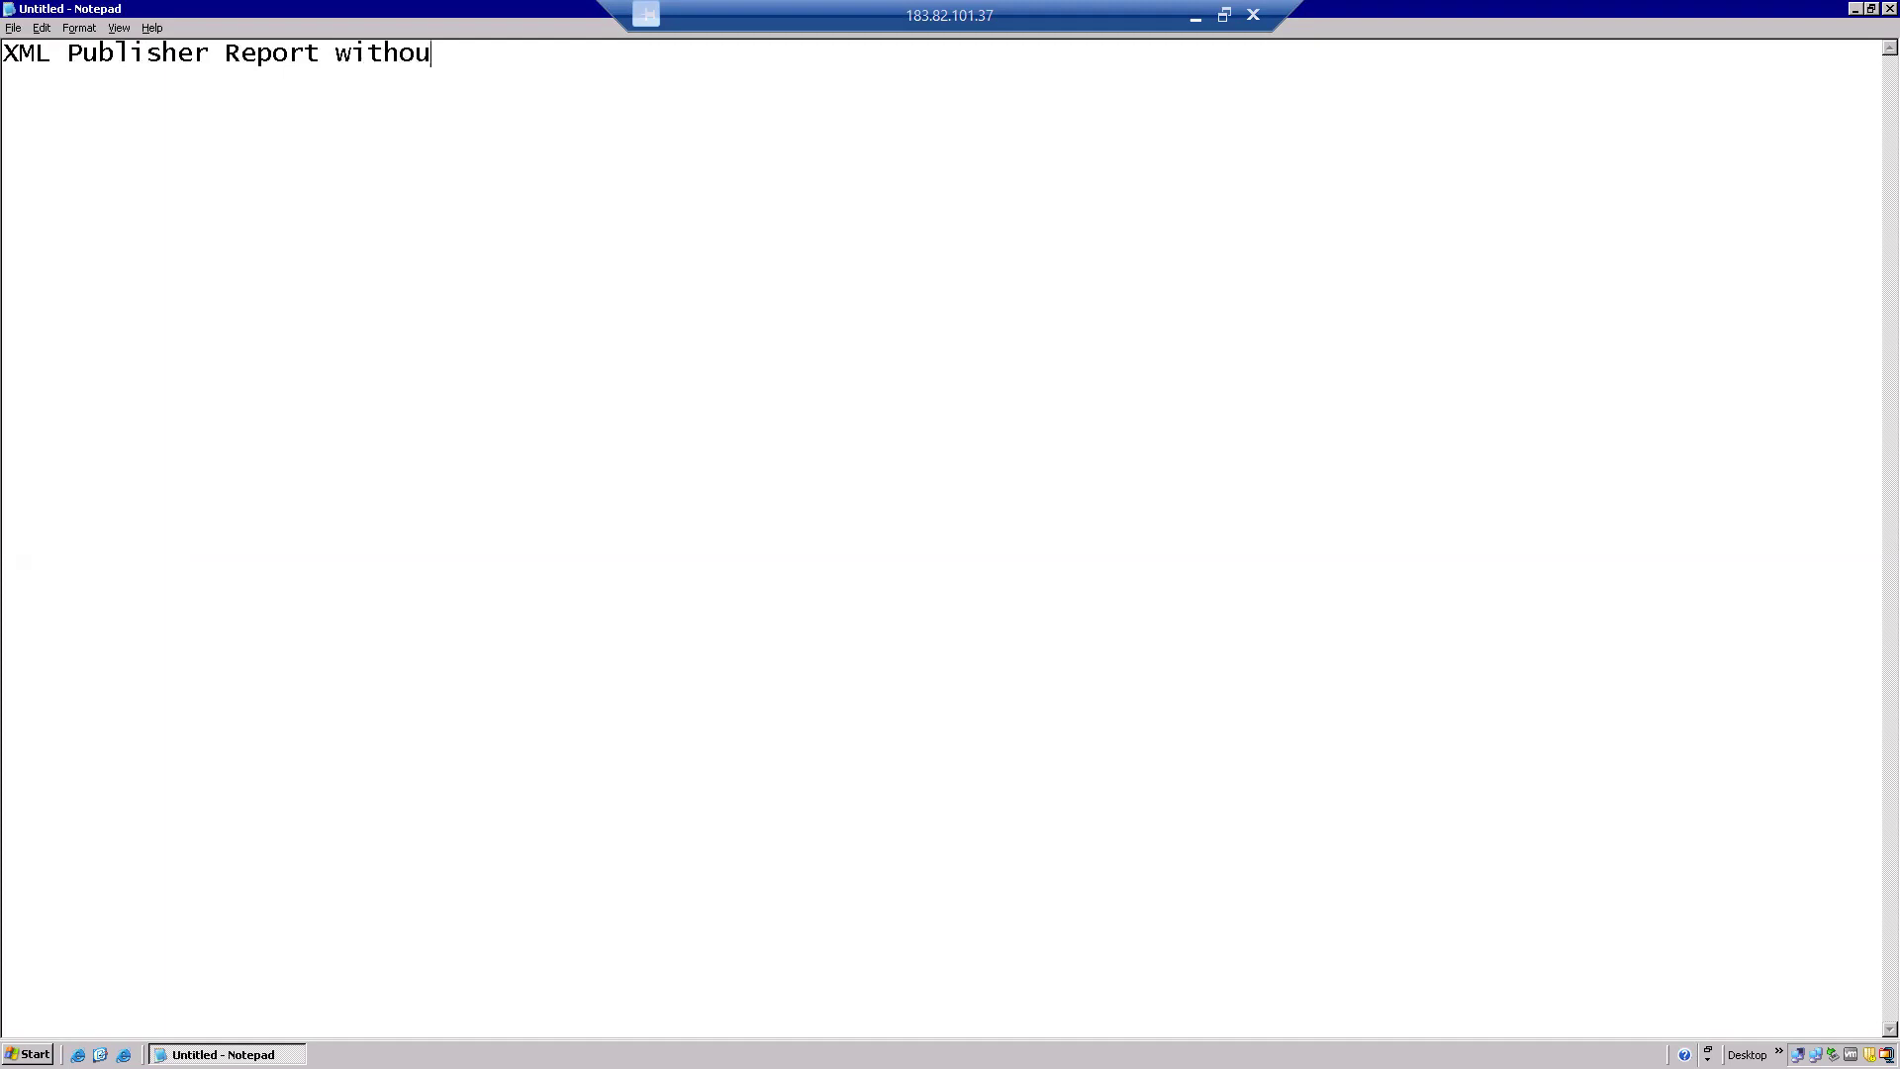
text(t RDF)
key(Return)
text(Data Te)
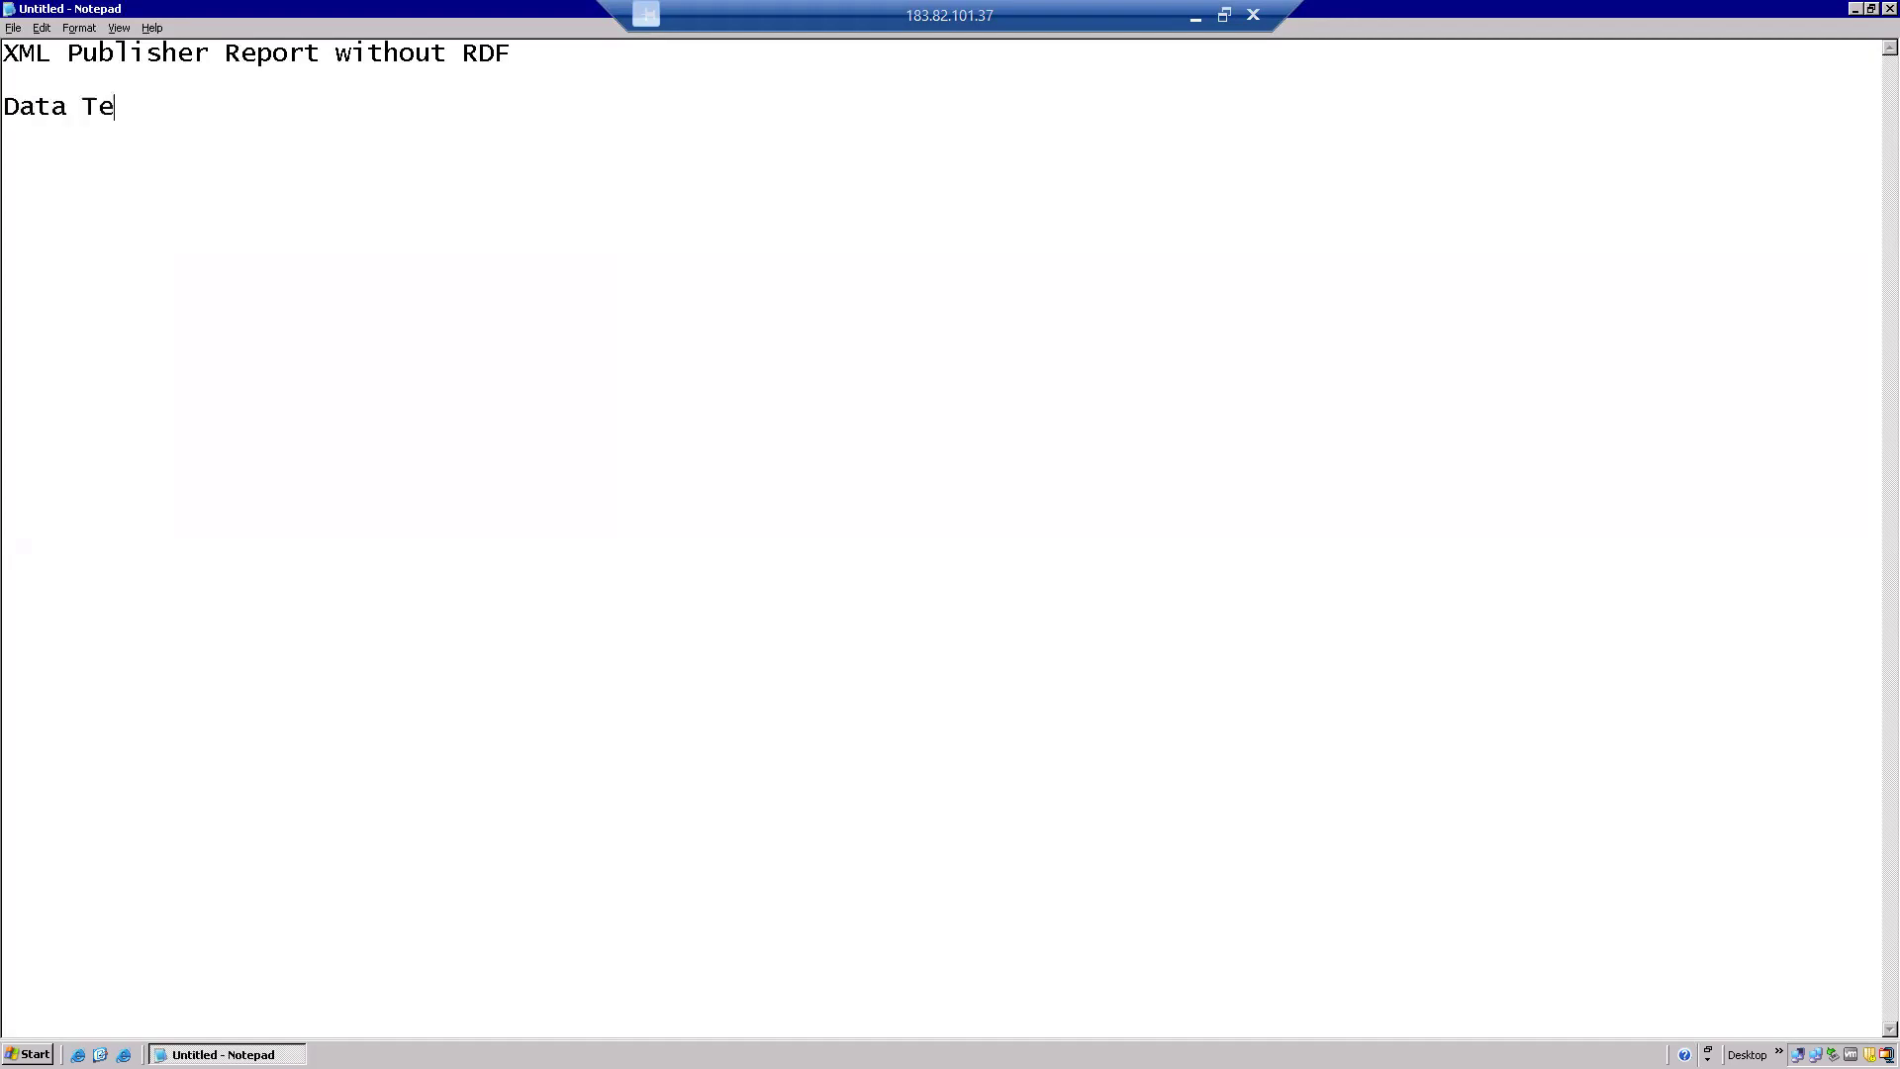
text(mpalte Report)
key(Return)
key(Return)
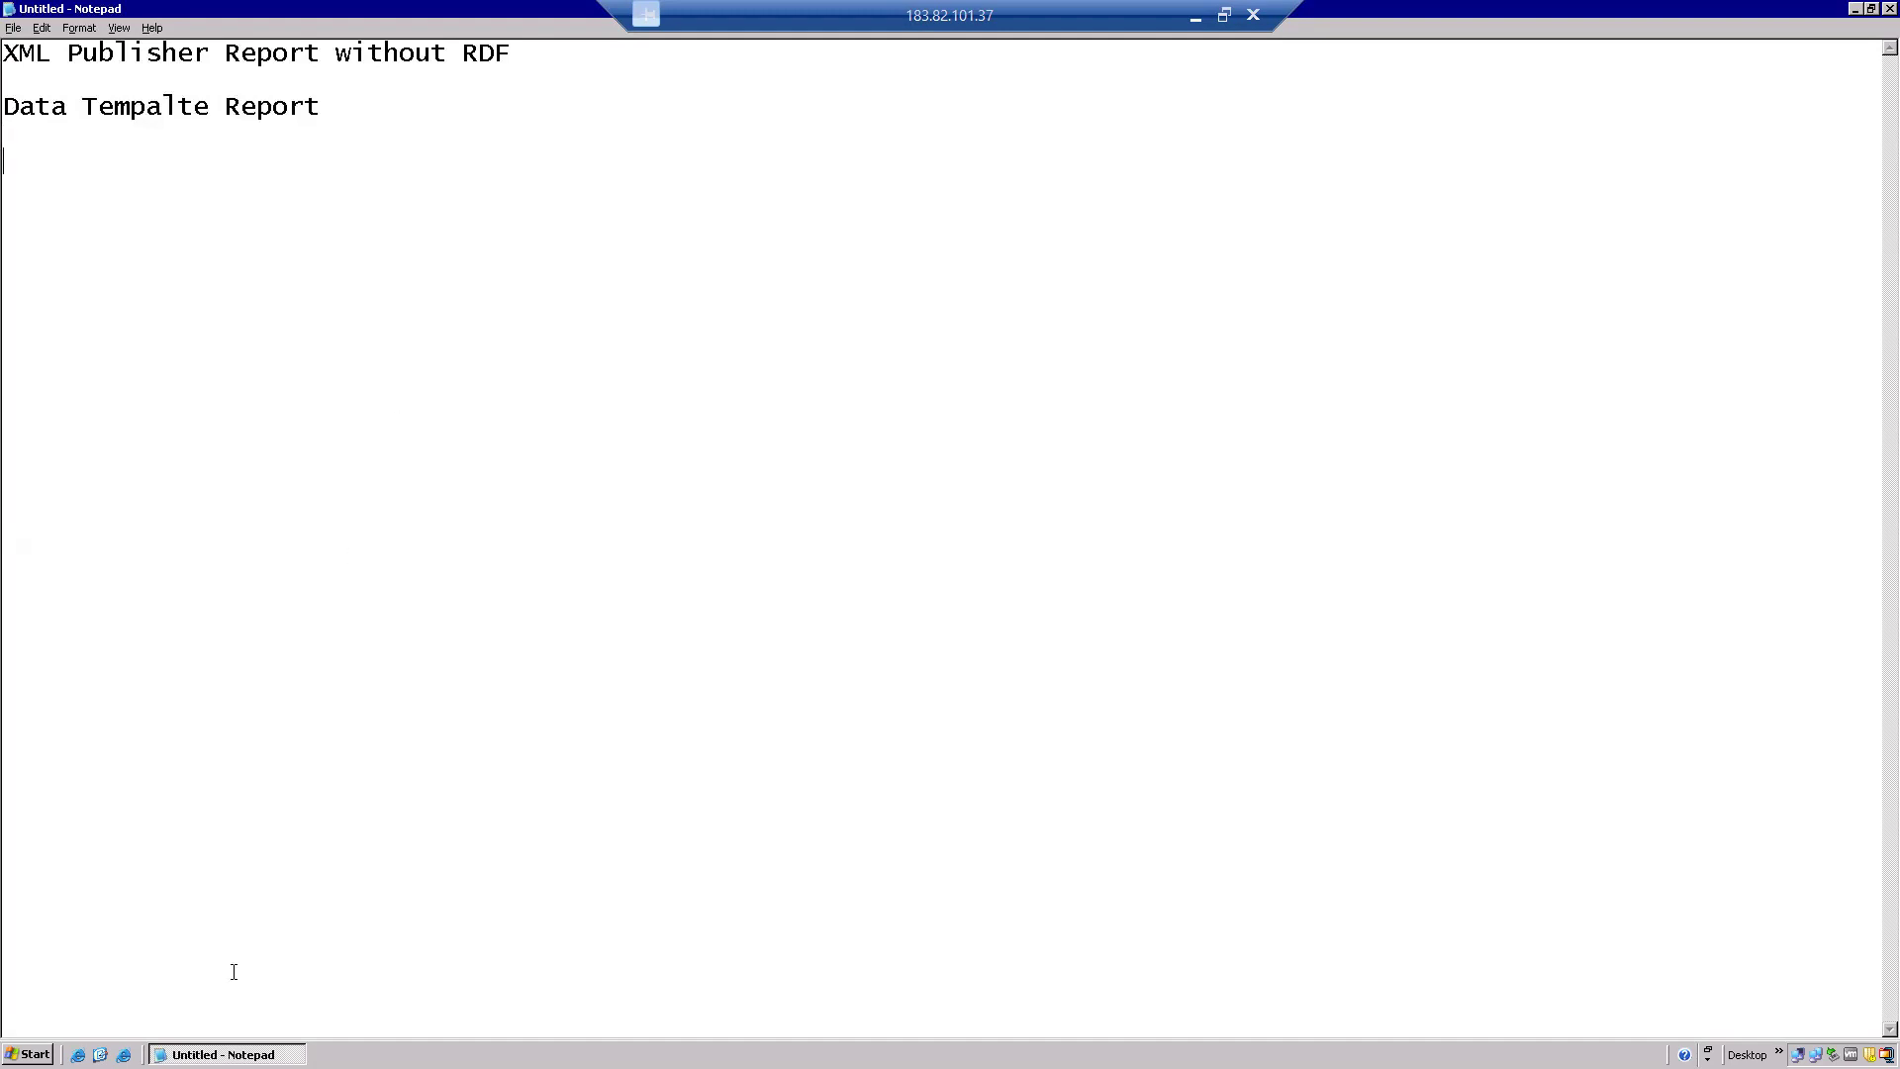
key(super+d)
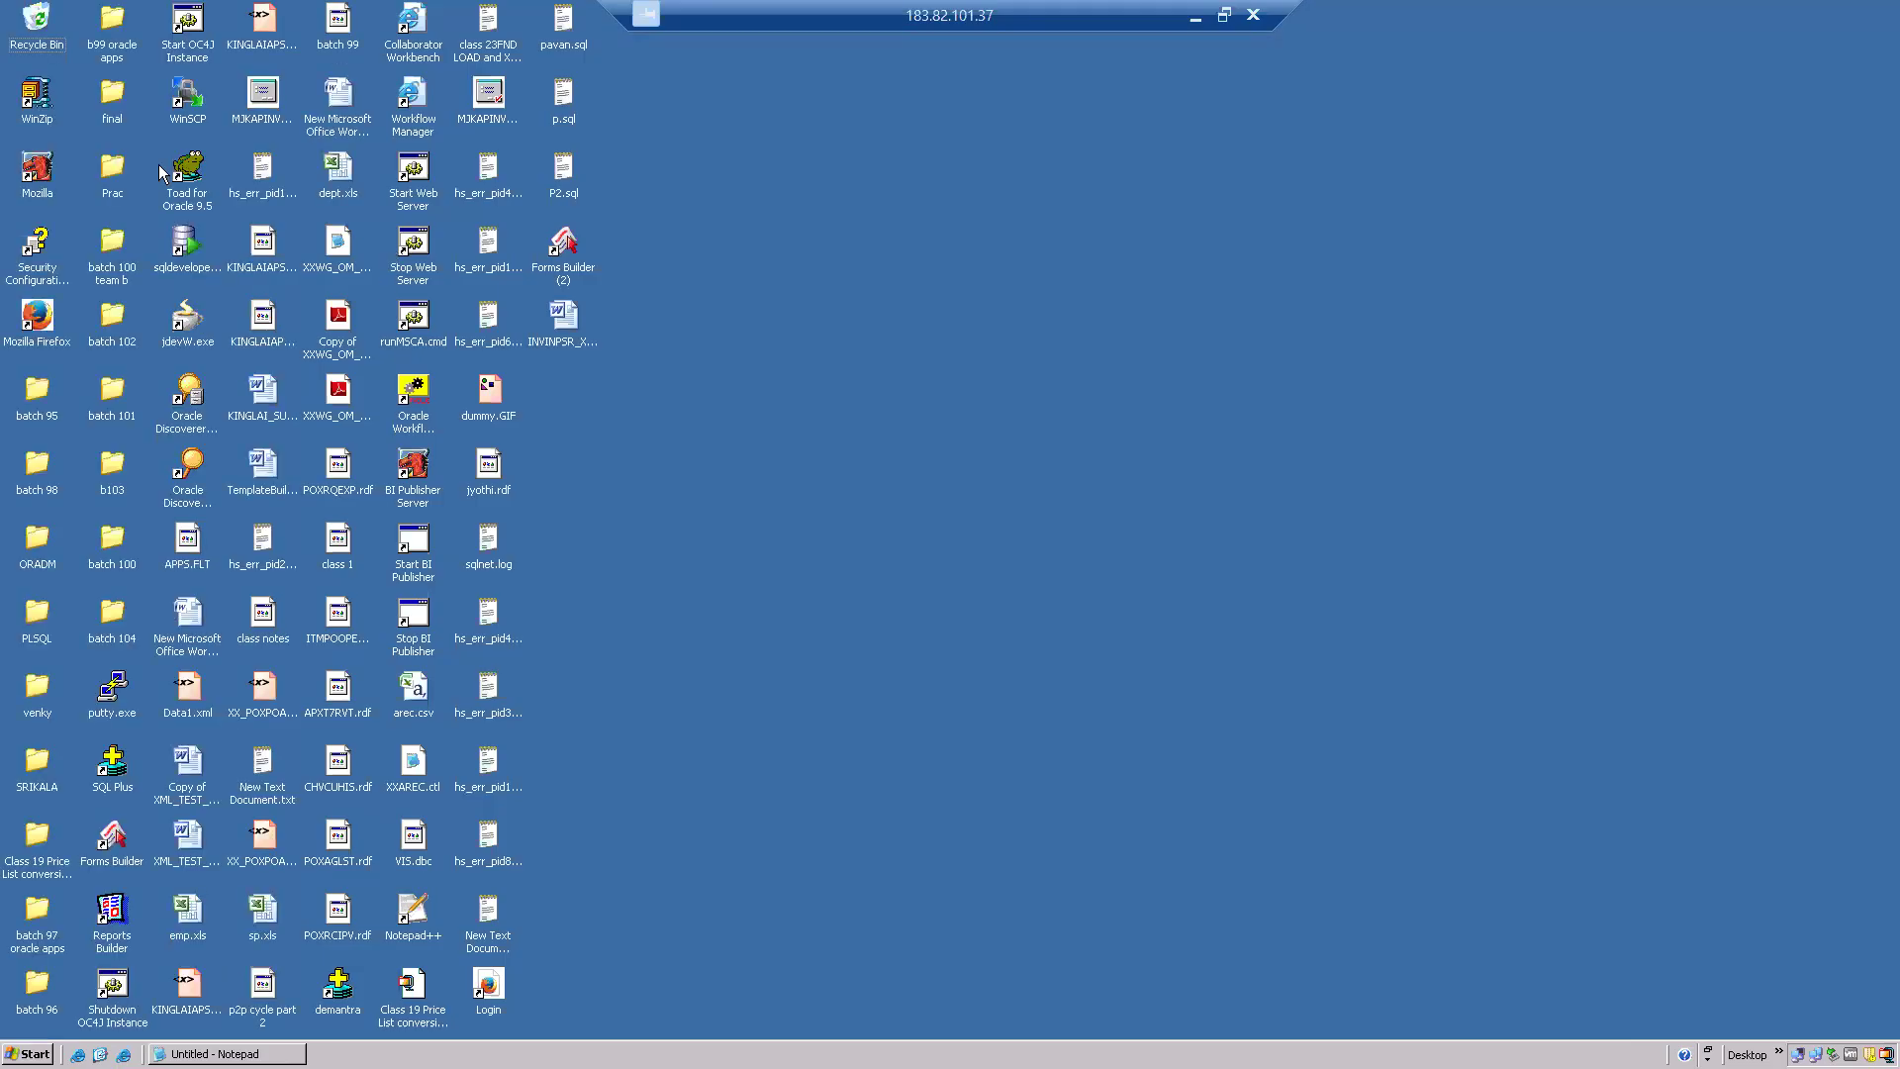
Start Toad for Oracle and run 'select * from po_headers_all;' to list purchase order headers.
double_click(188, 182)
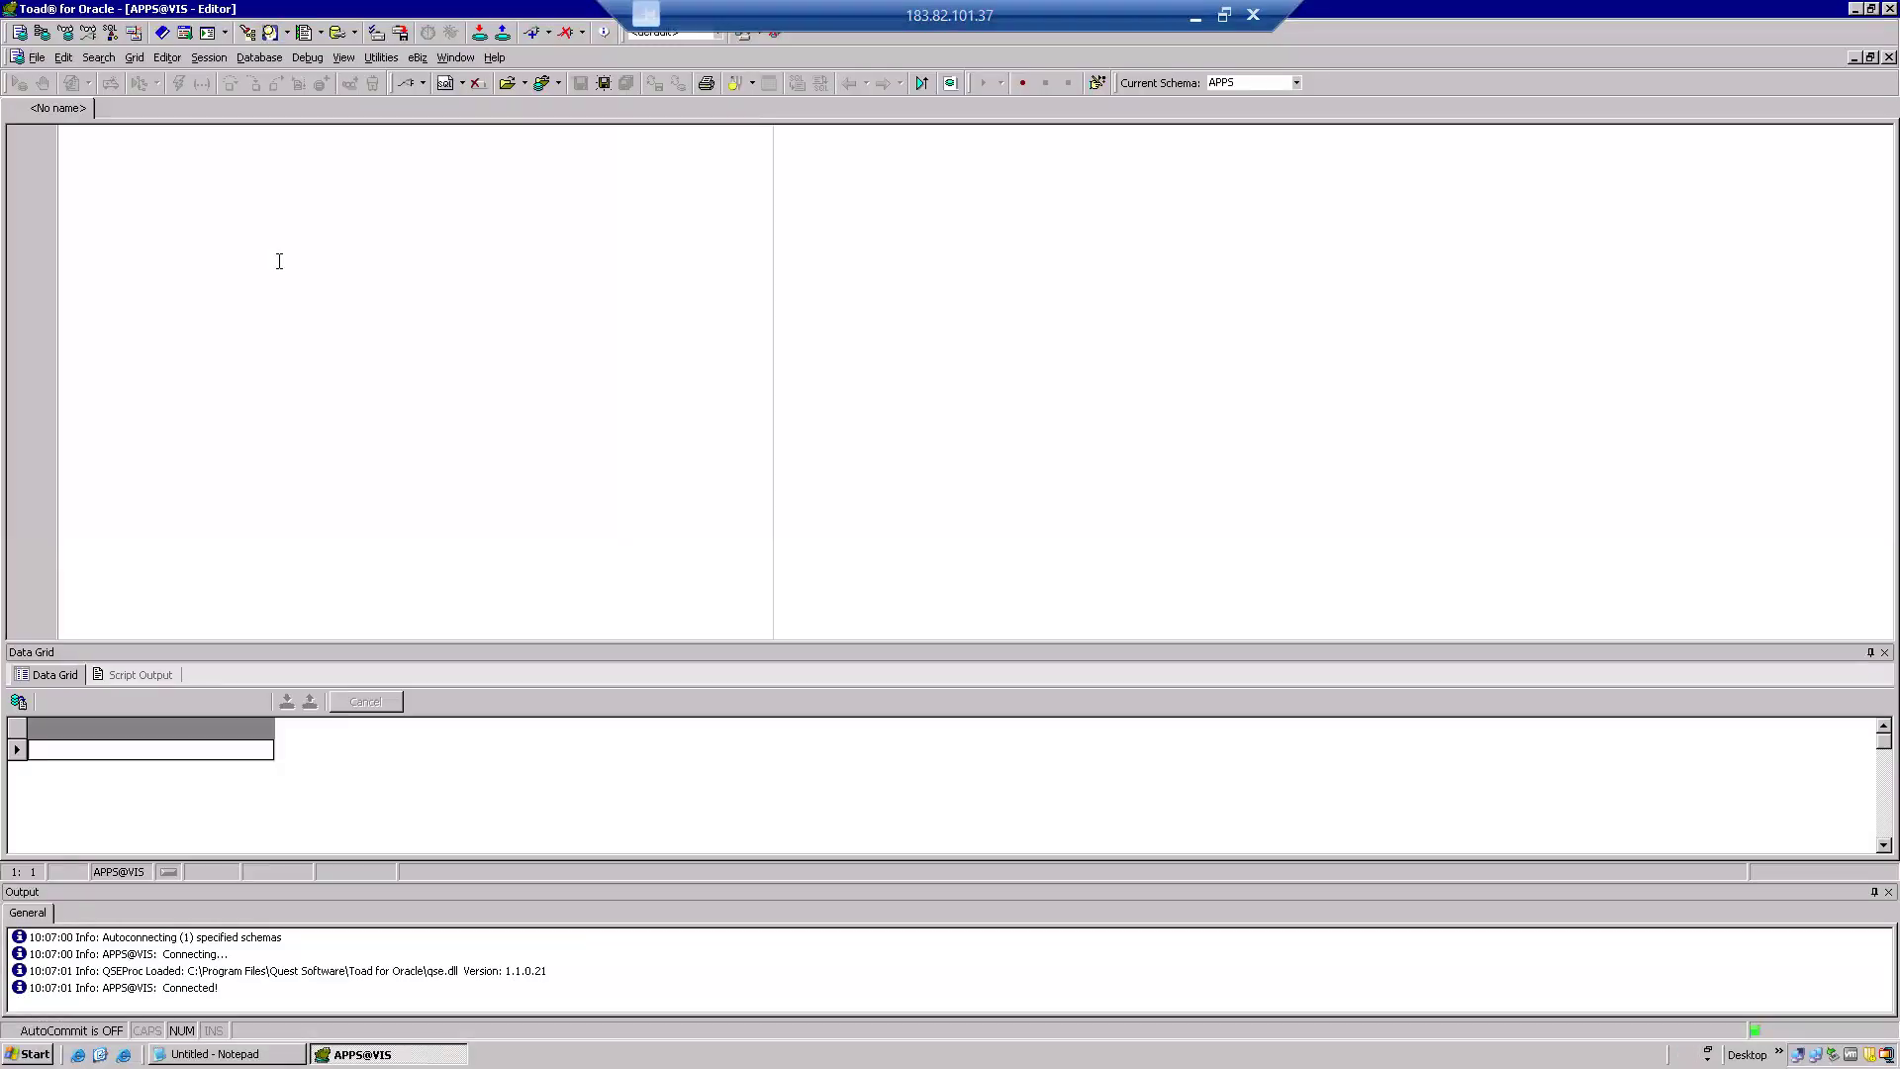
key(Return)
text(select * )
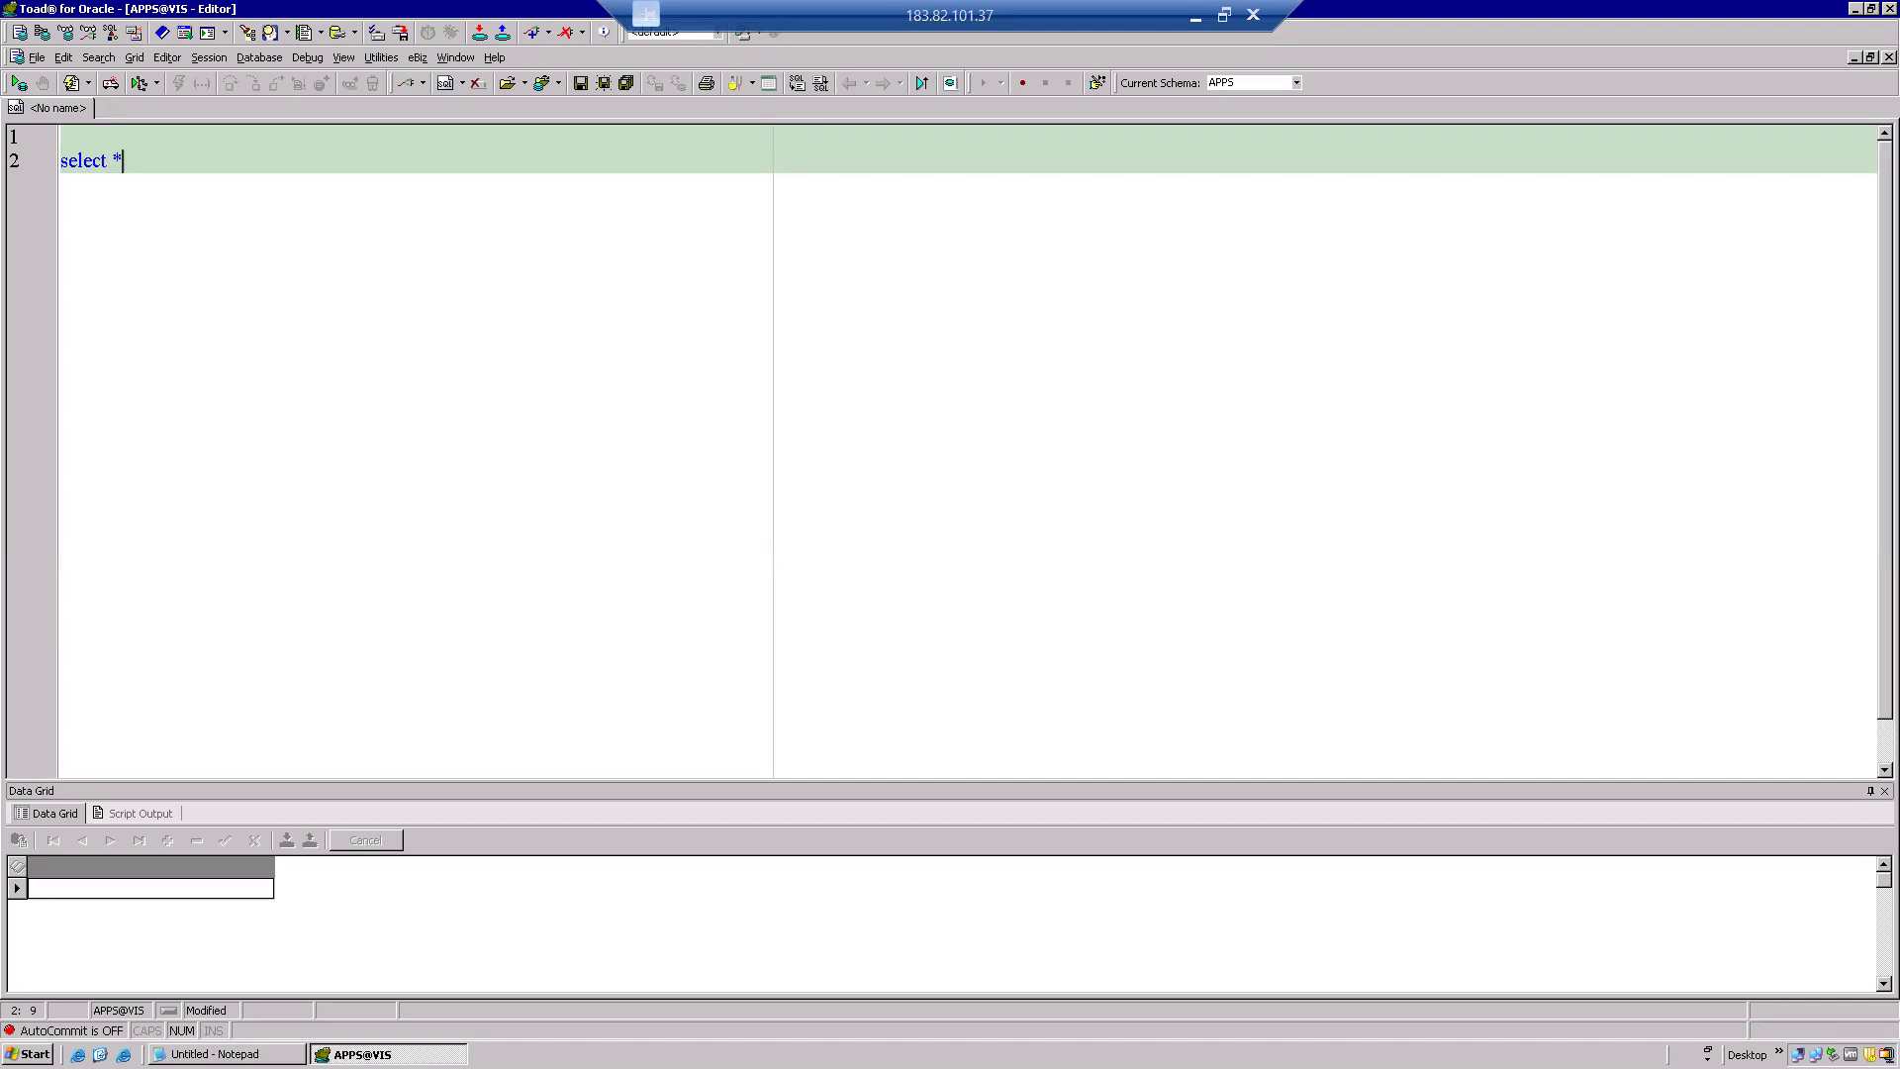
text( f)
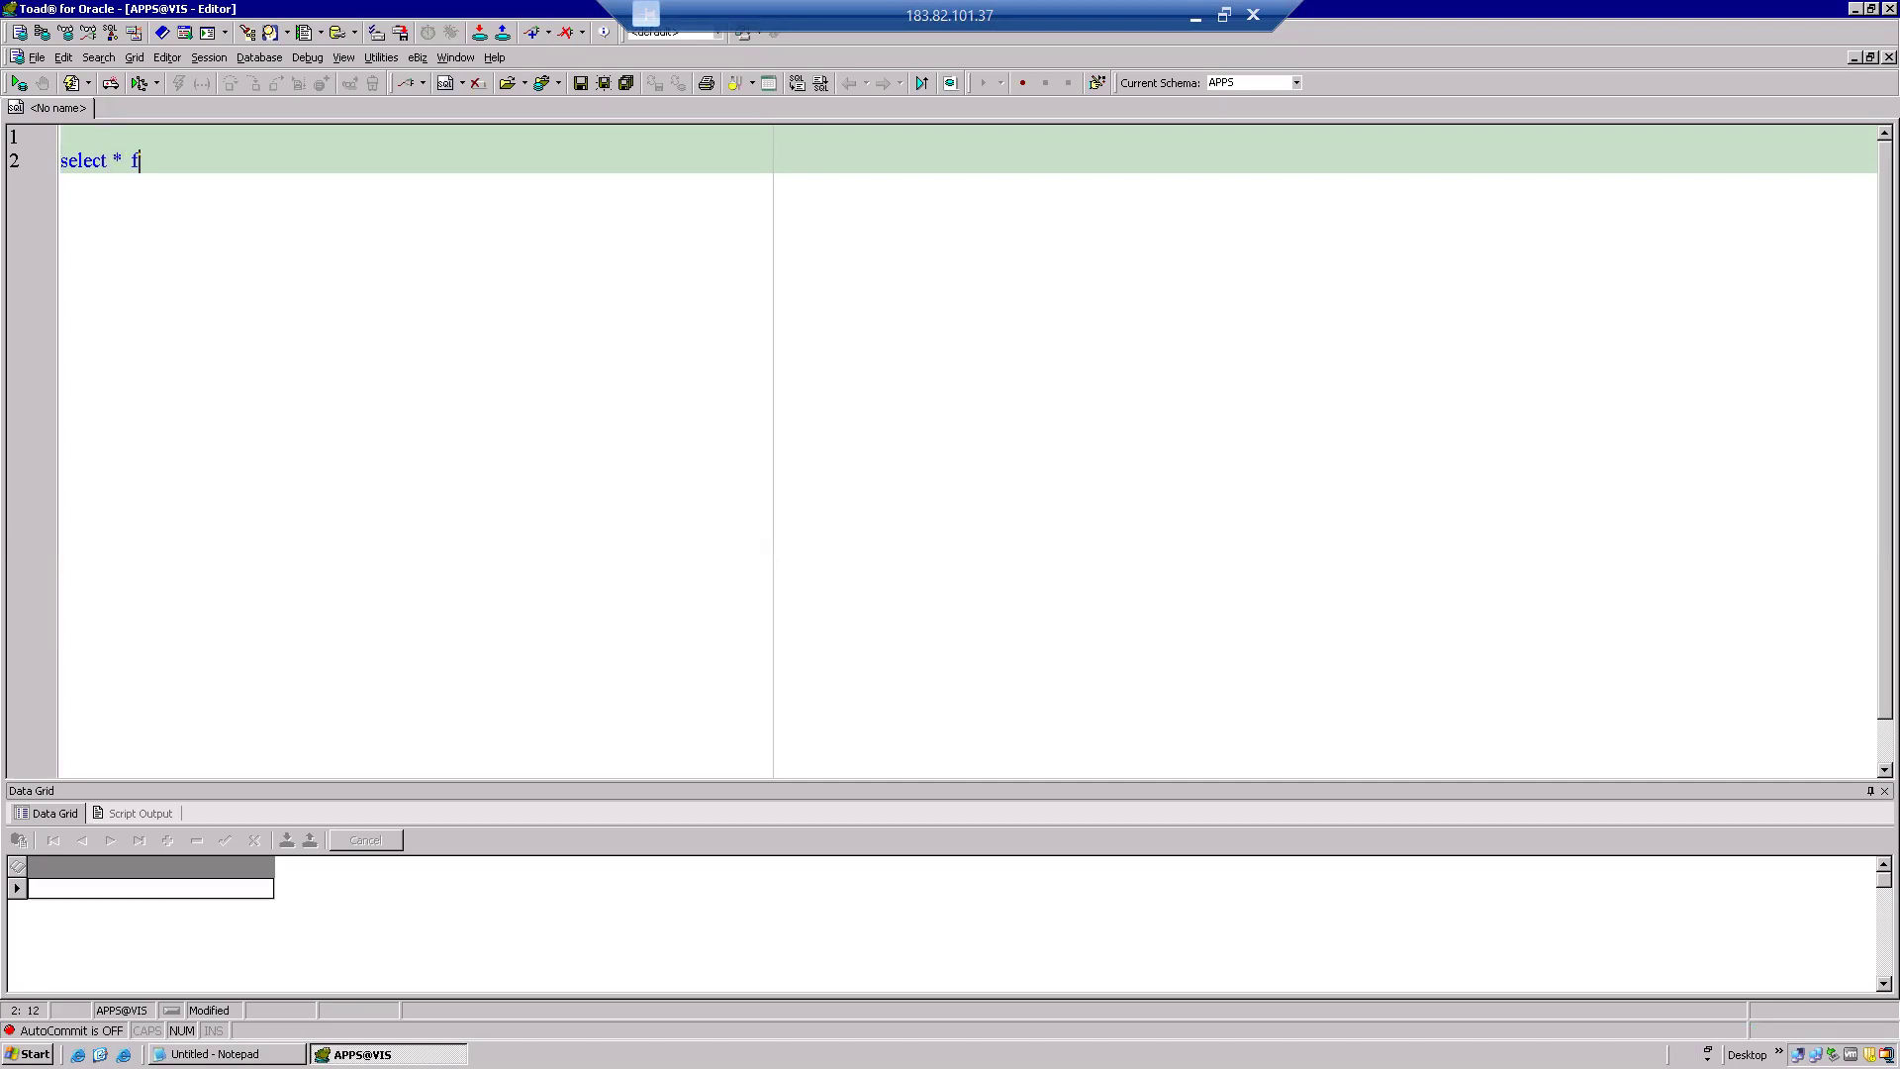
text(rom po_headers_all)
text(;)
key(F9)
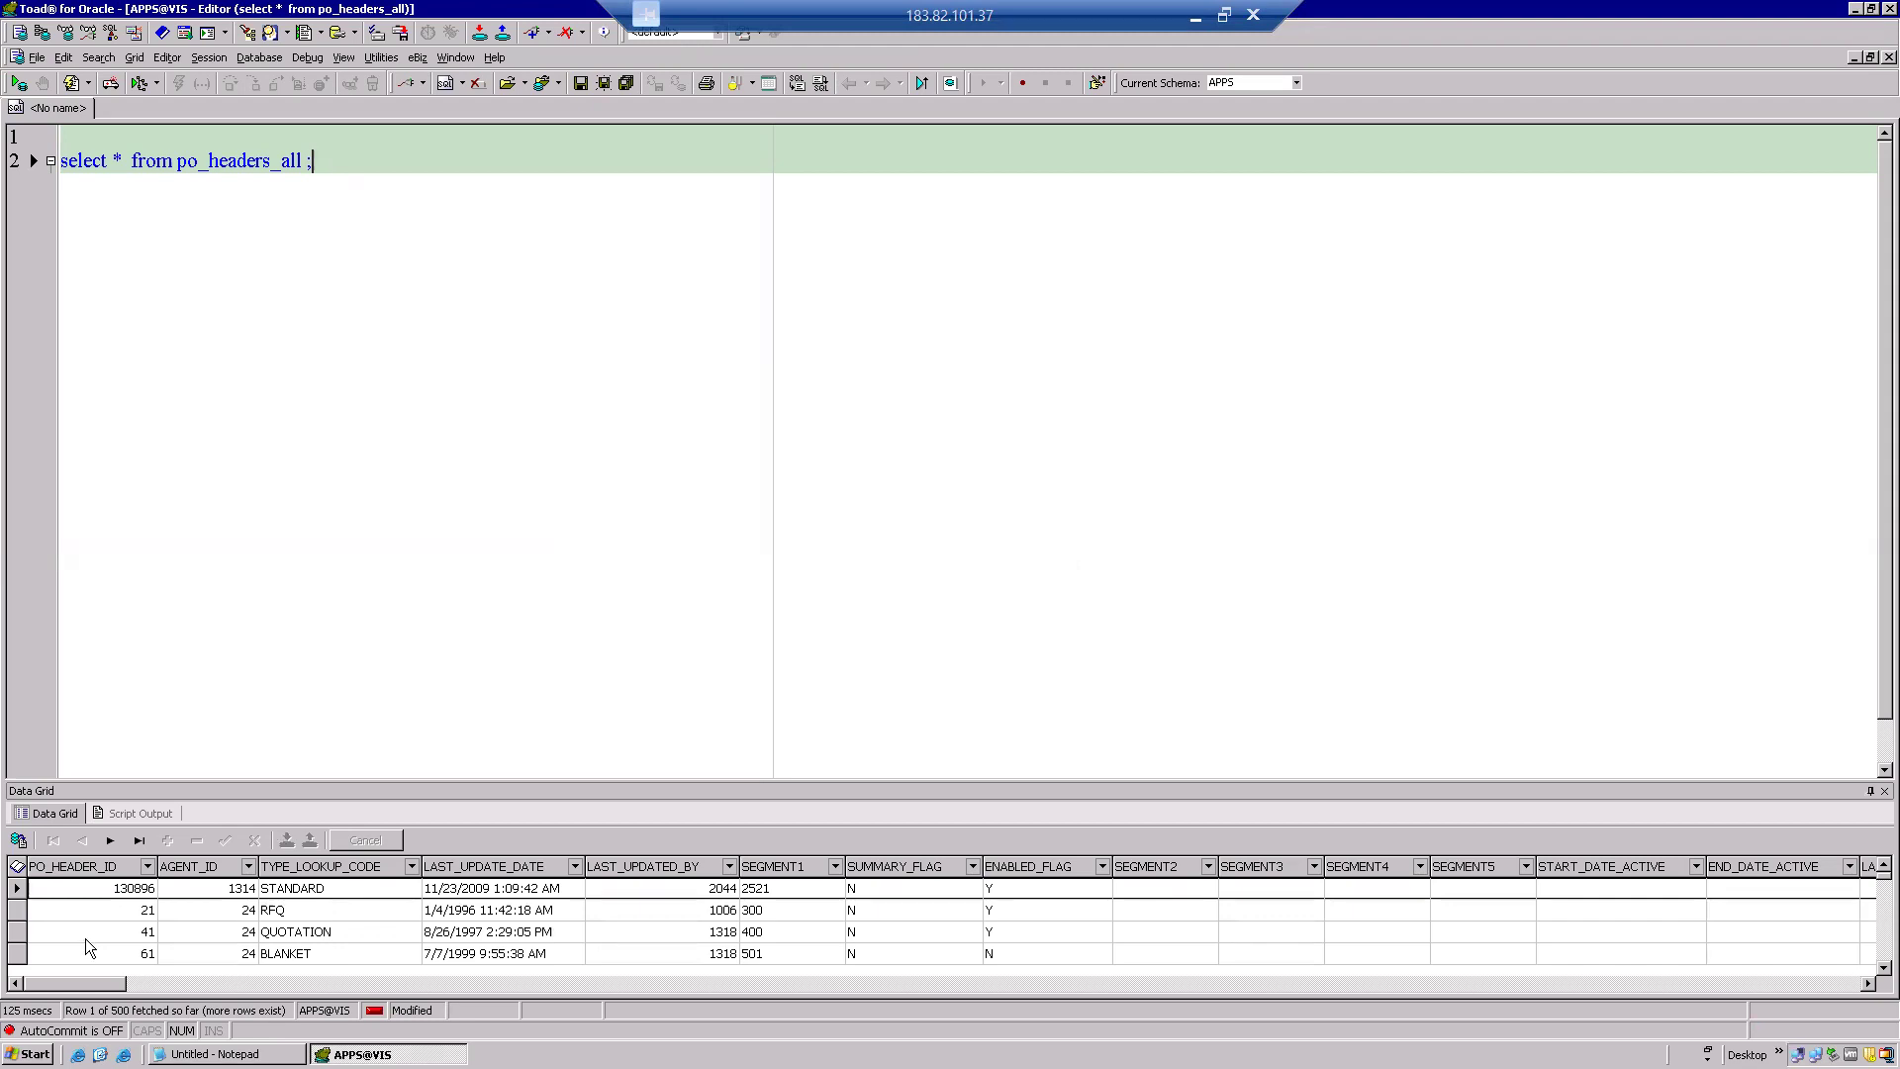
click(116, 895)
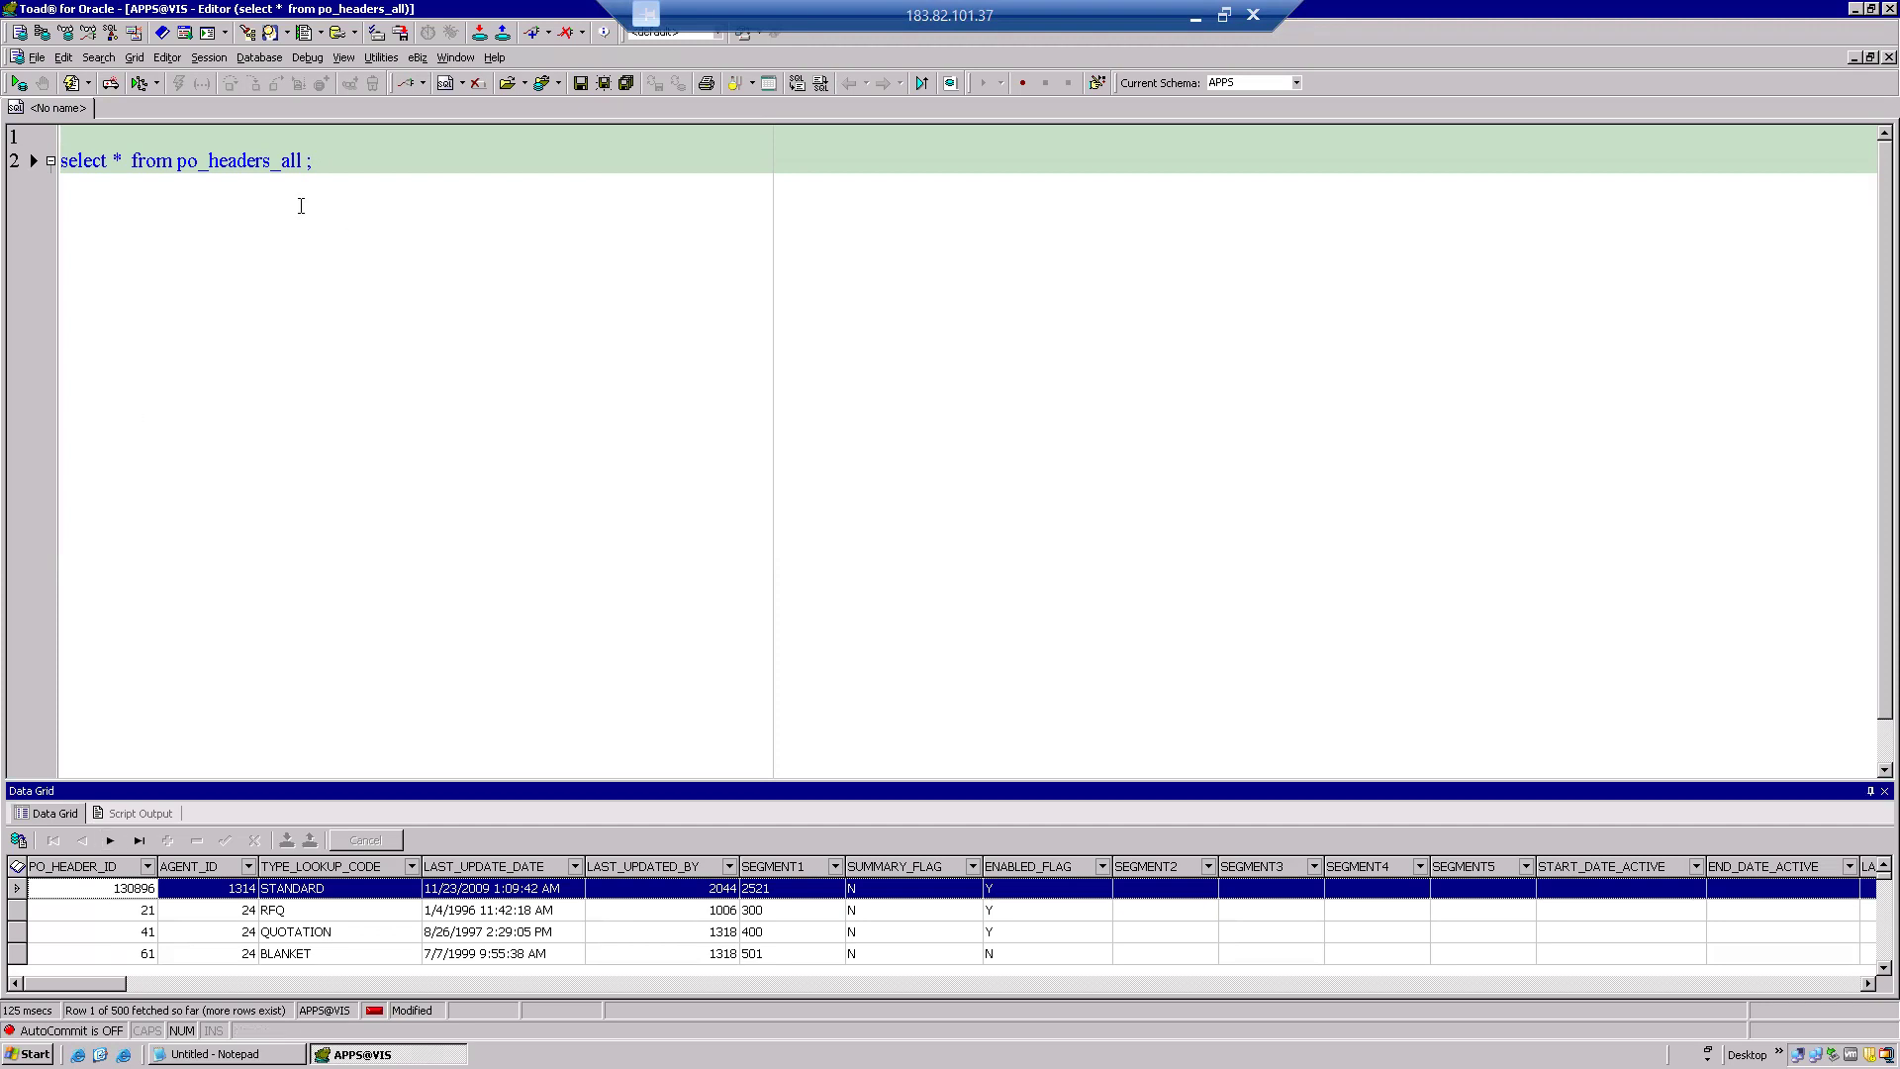
Give po_headers_all the alias poh and begin a where clause.
click(307, 162)
key(Left)
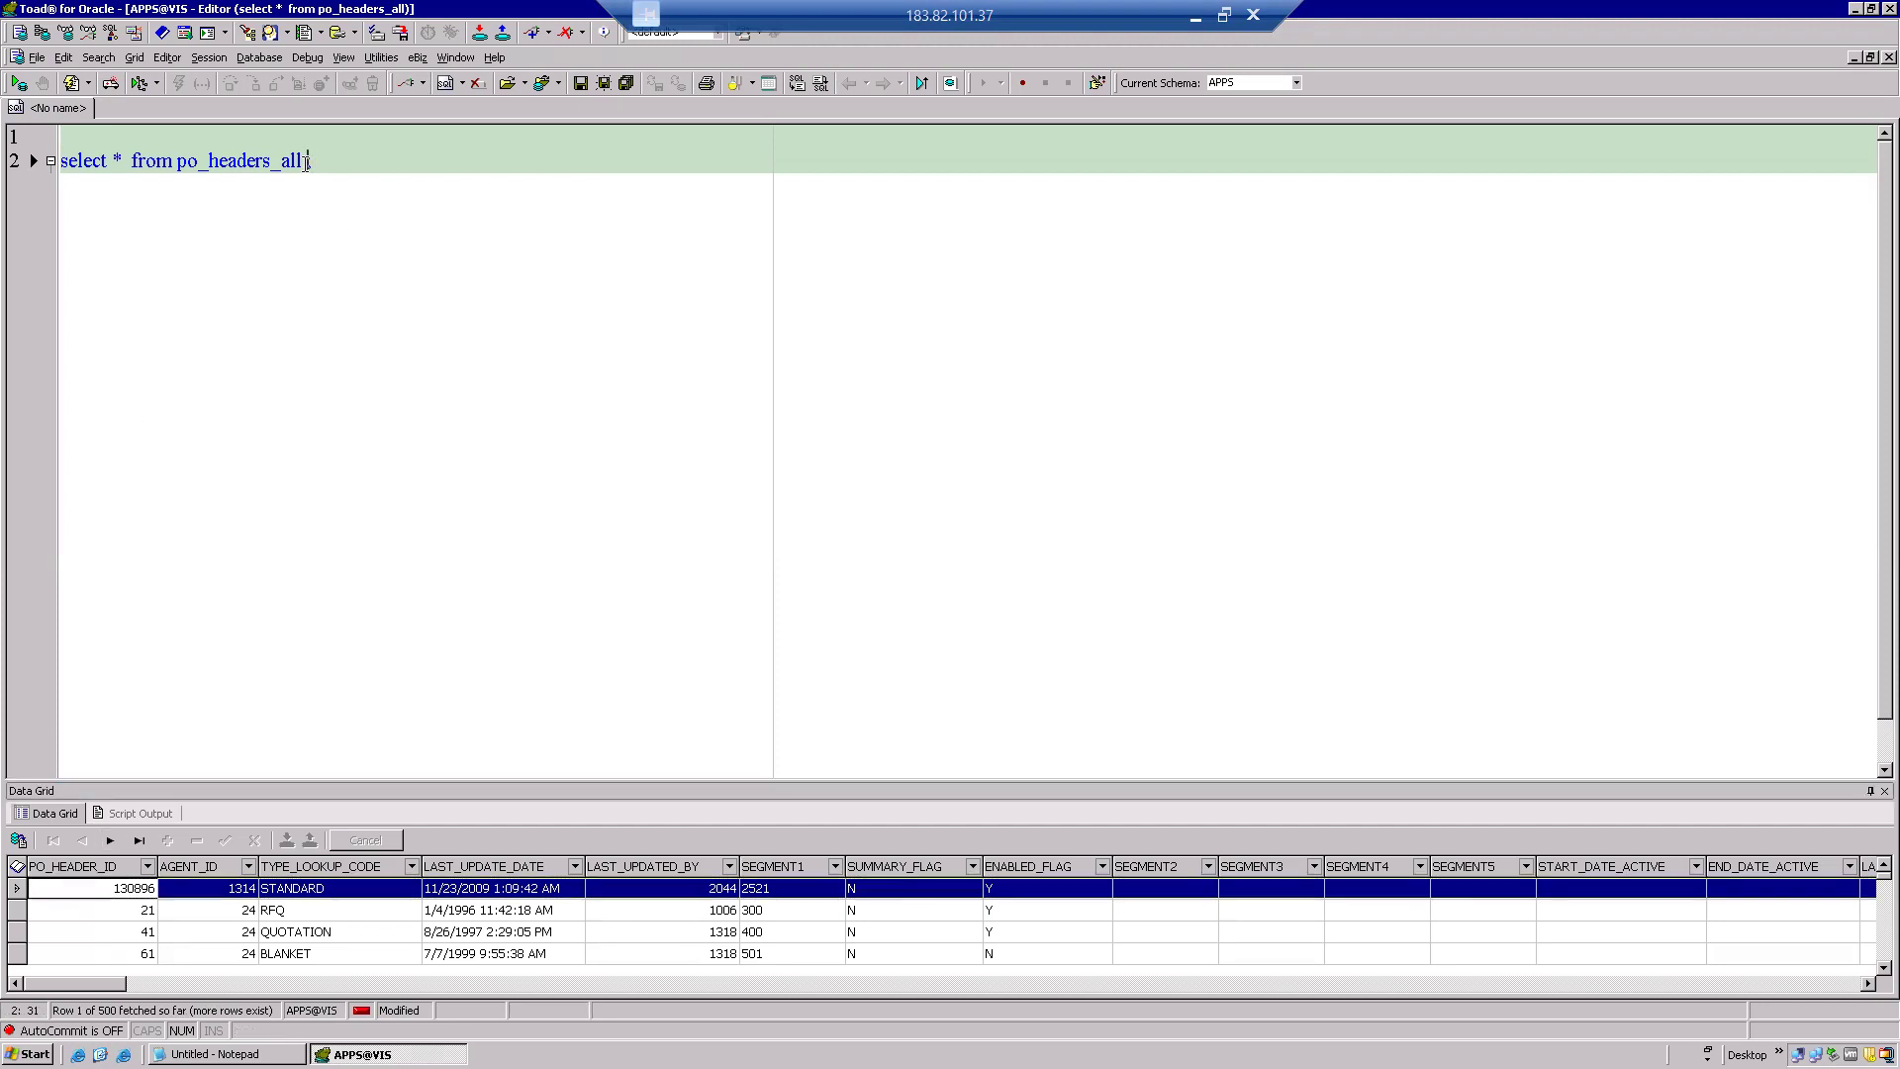
text(wh)
key(BackSpace)
key(BackSpace)
text(poh where)
Filter on PO_HEADER_ID=130896, run it, and move the where clause onto its own line.
click(83, 867)
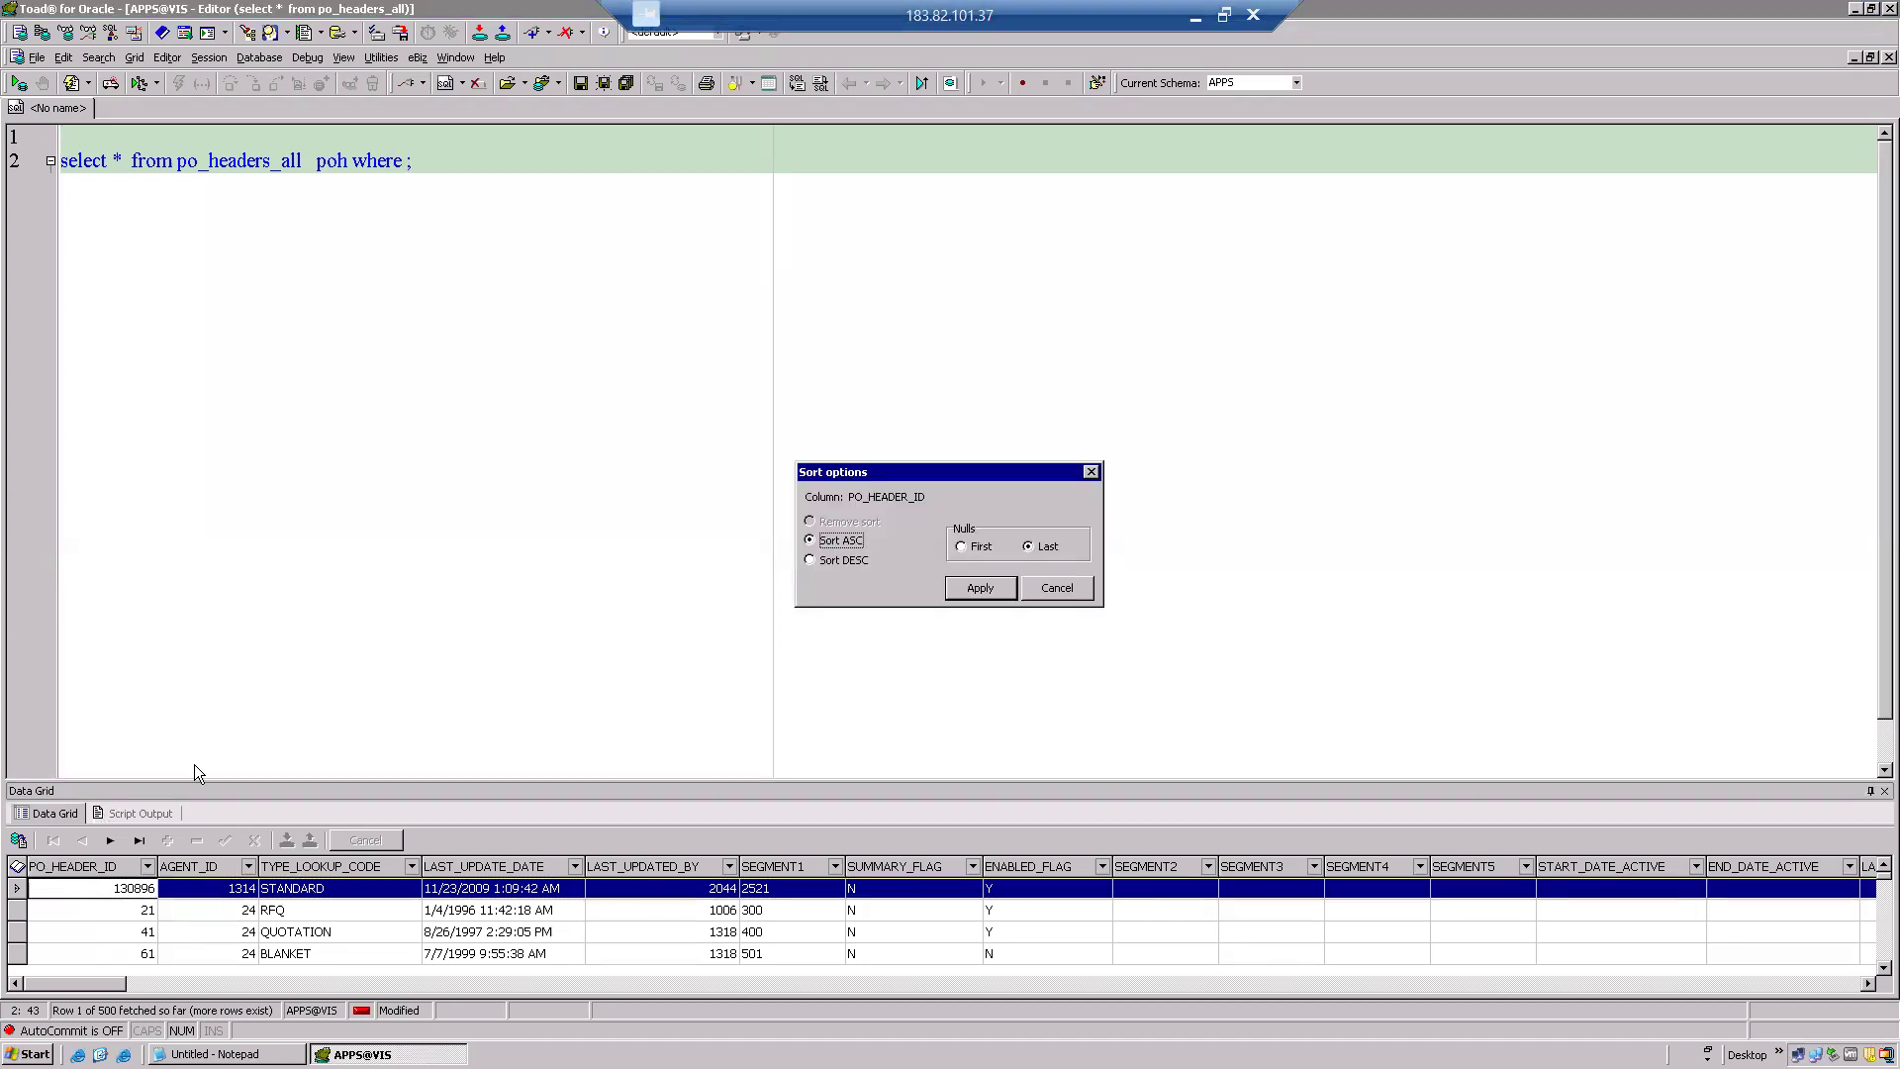
double_click(889, 493)
key(ctrl+c)
click(1059, 590)
click(404, 171)
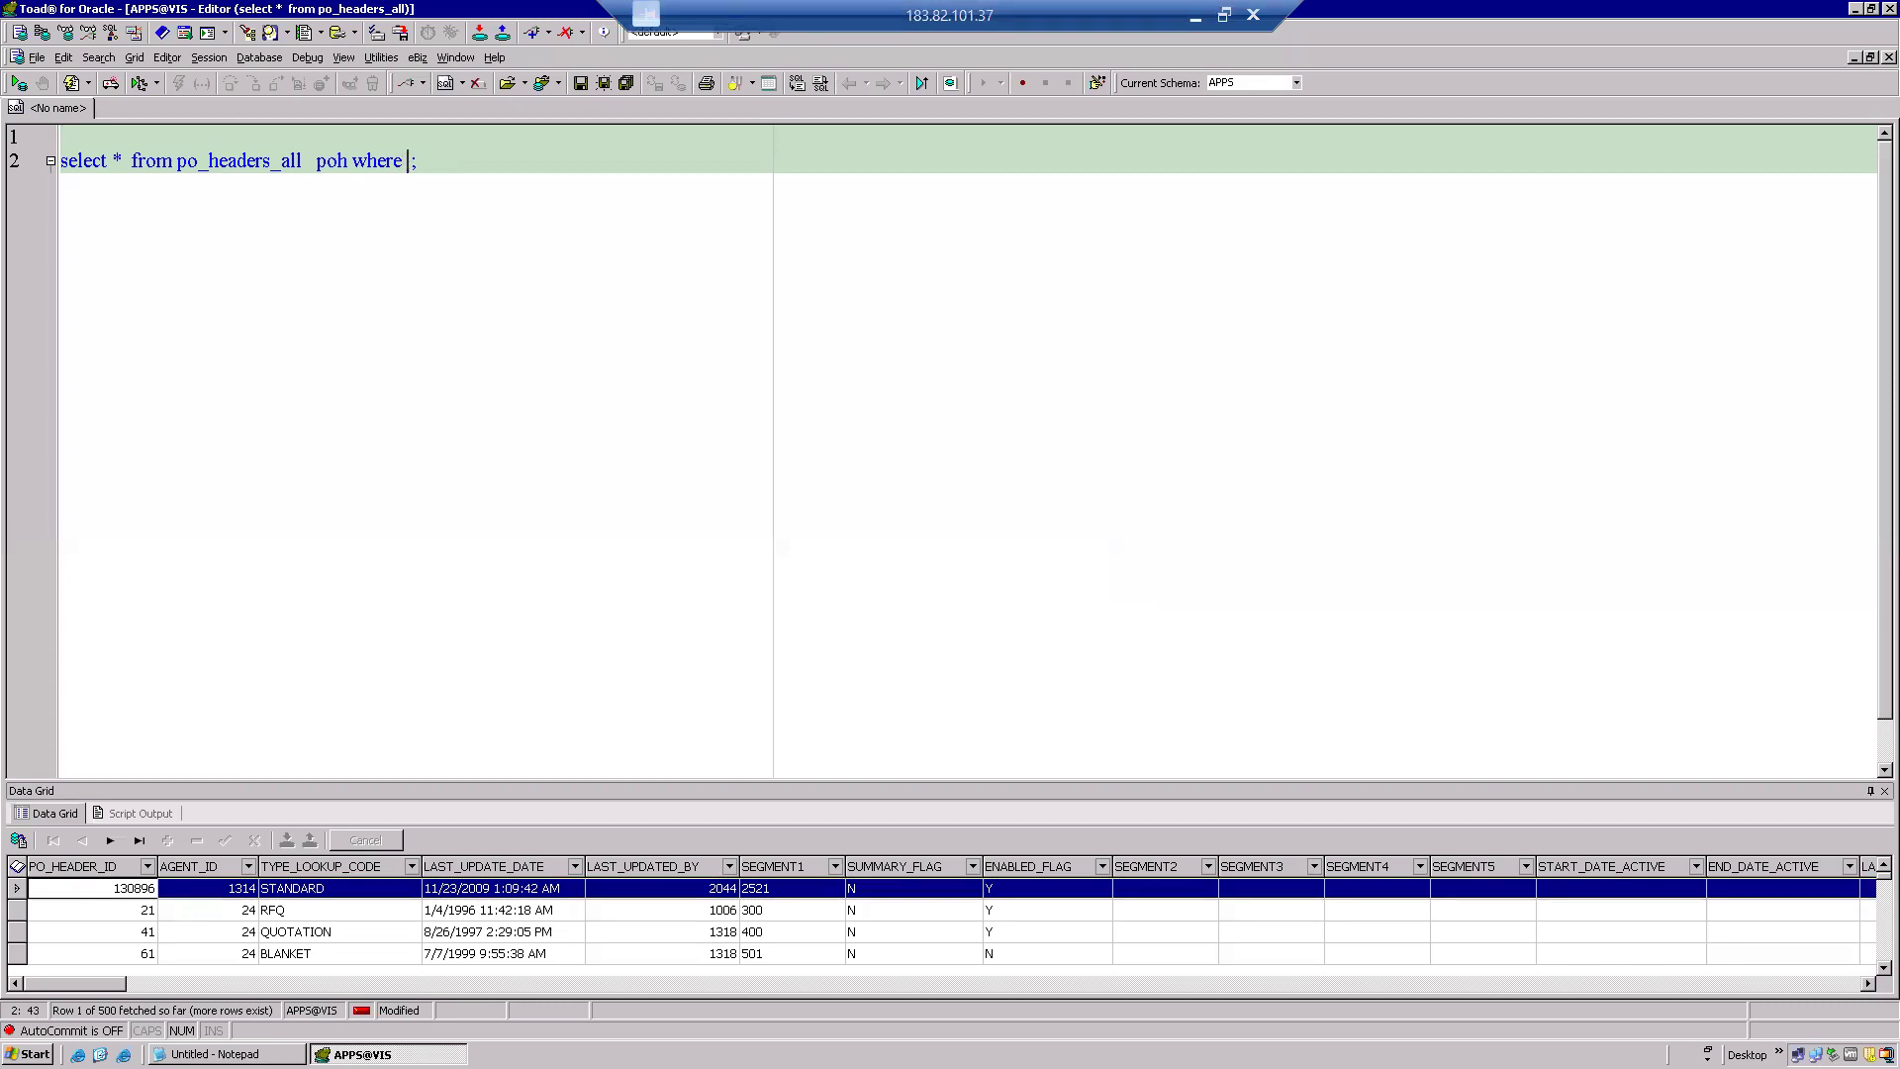
key(ctrl+v)
text(=130896)
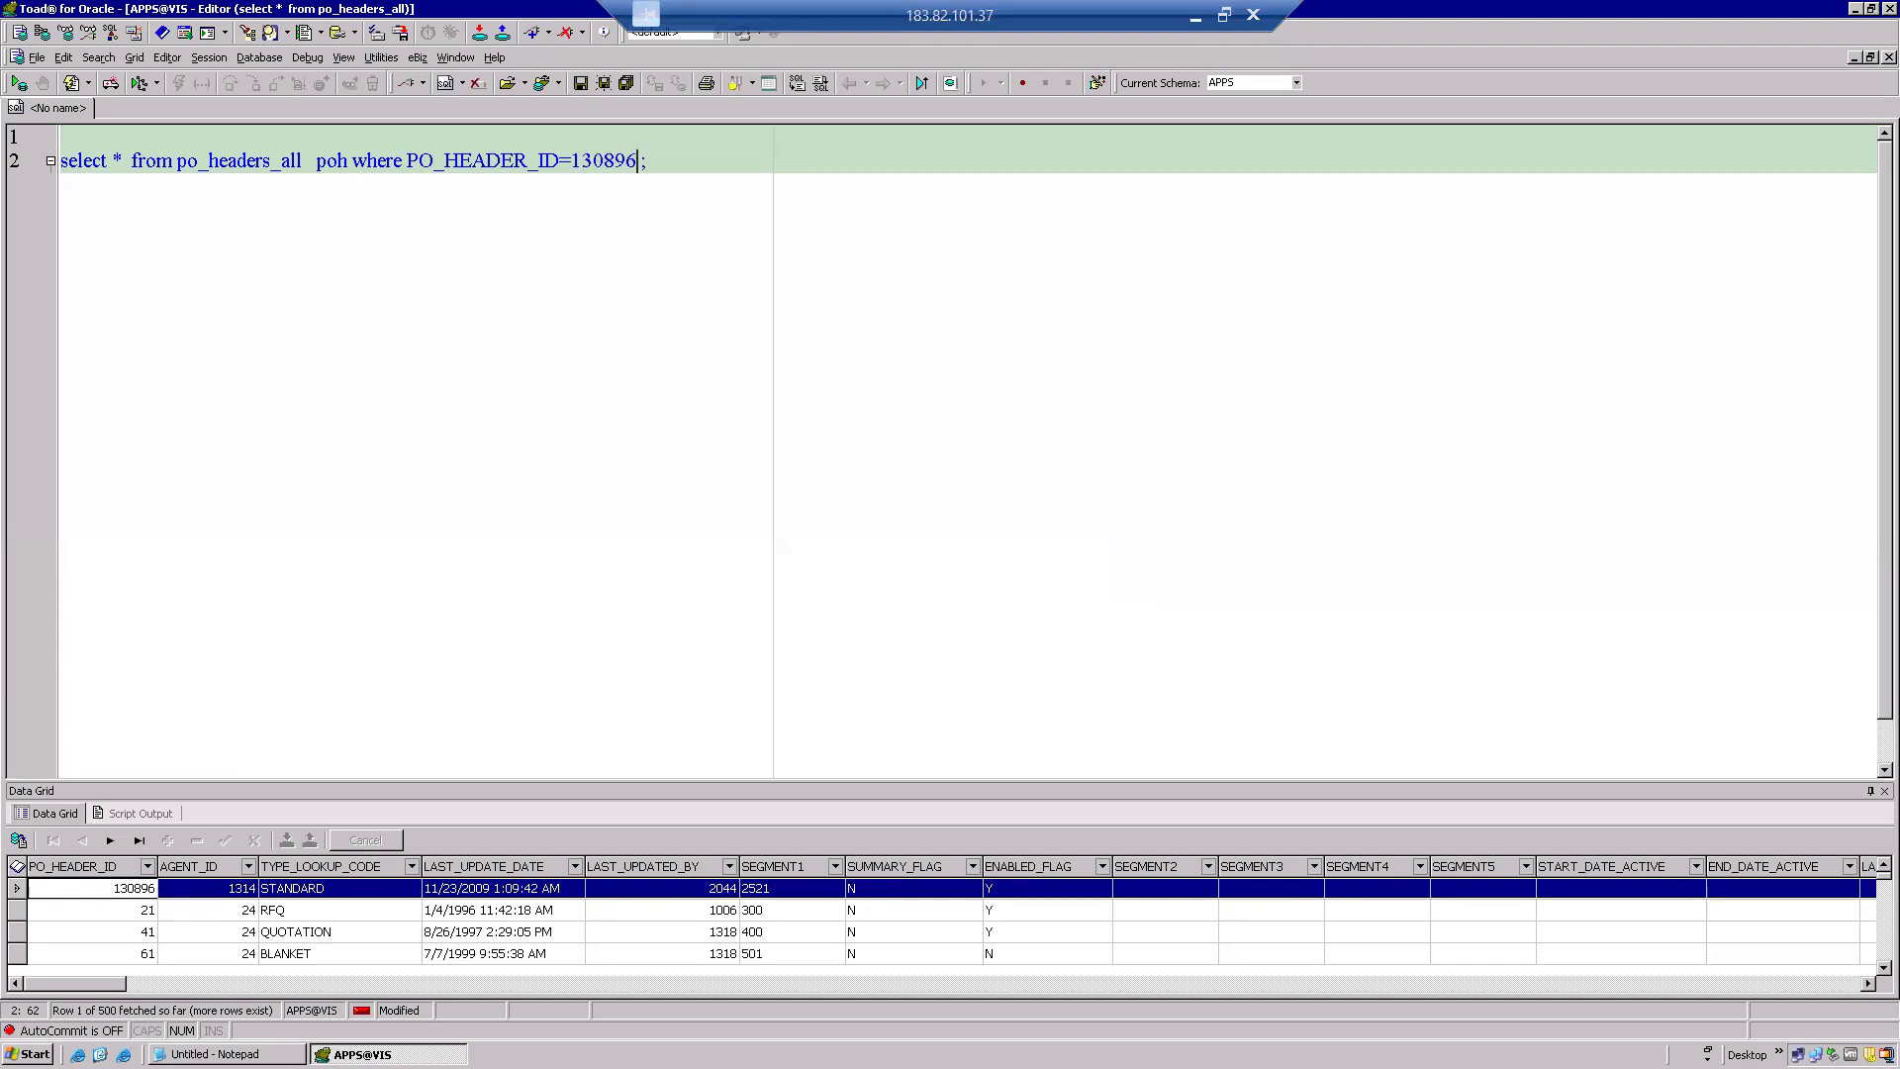
key(F9)
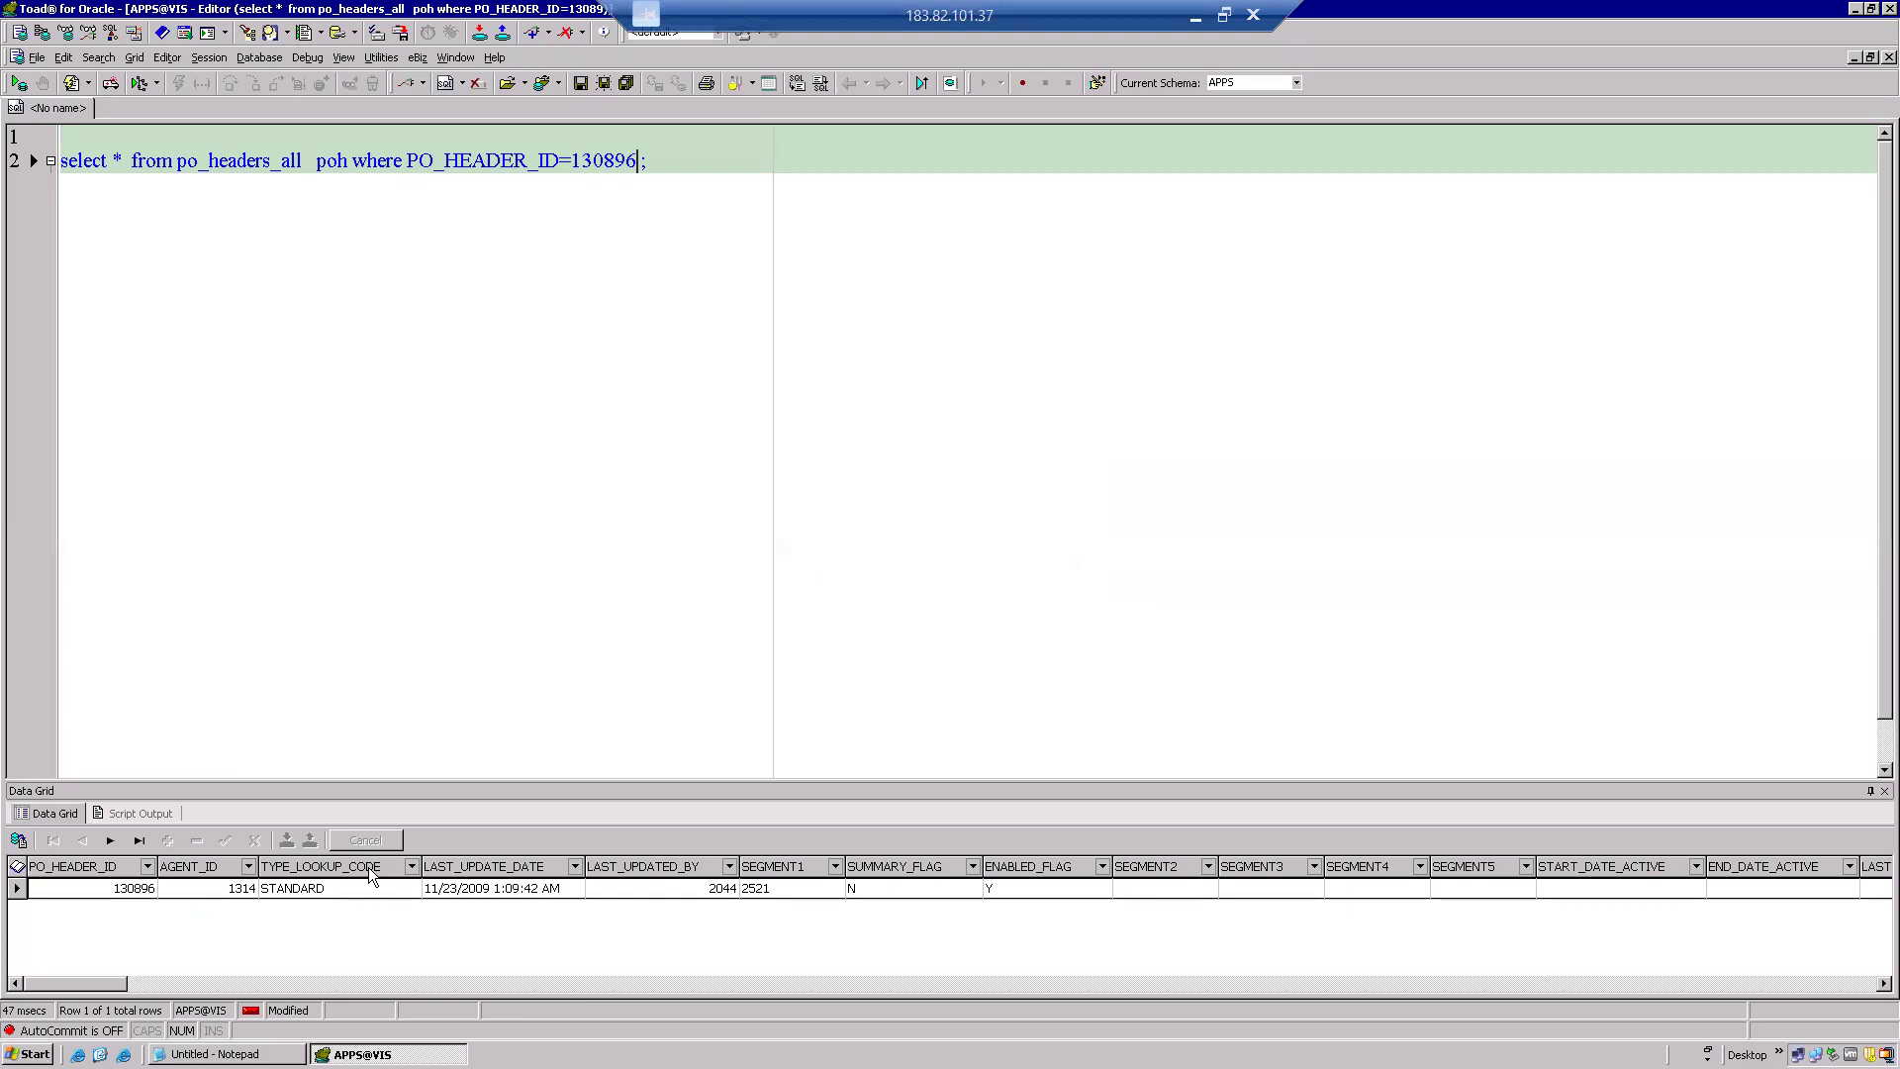
click(354, 160)
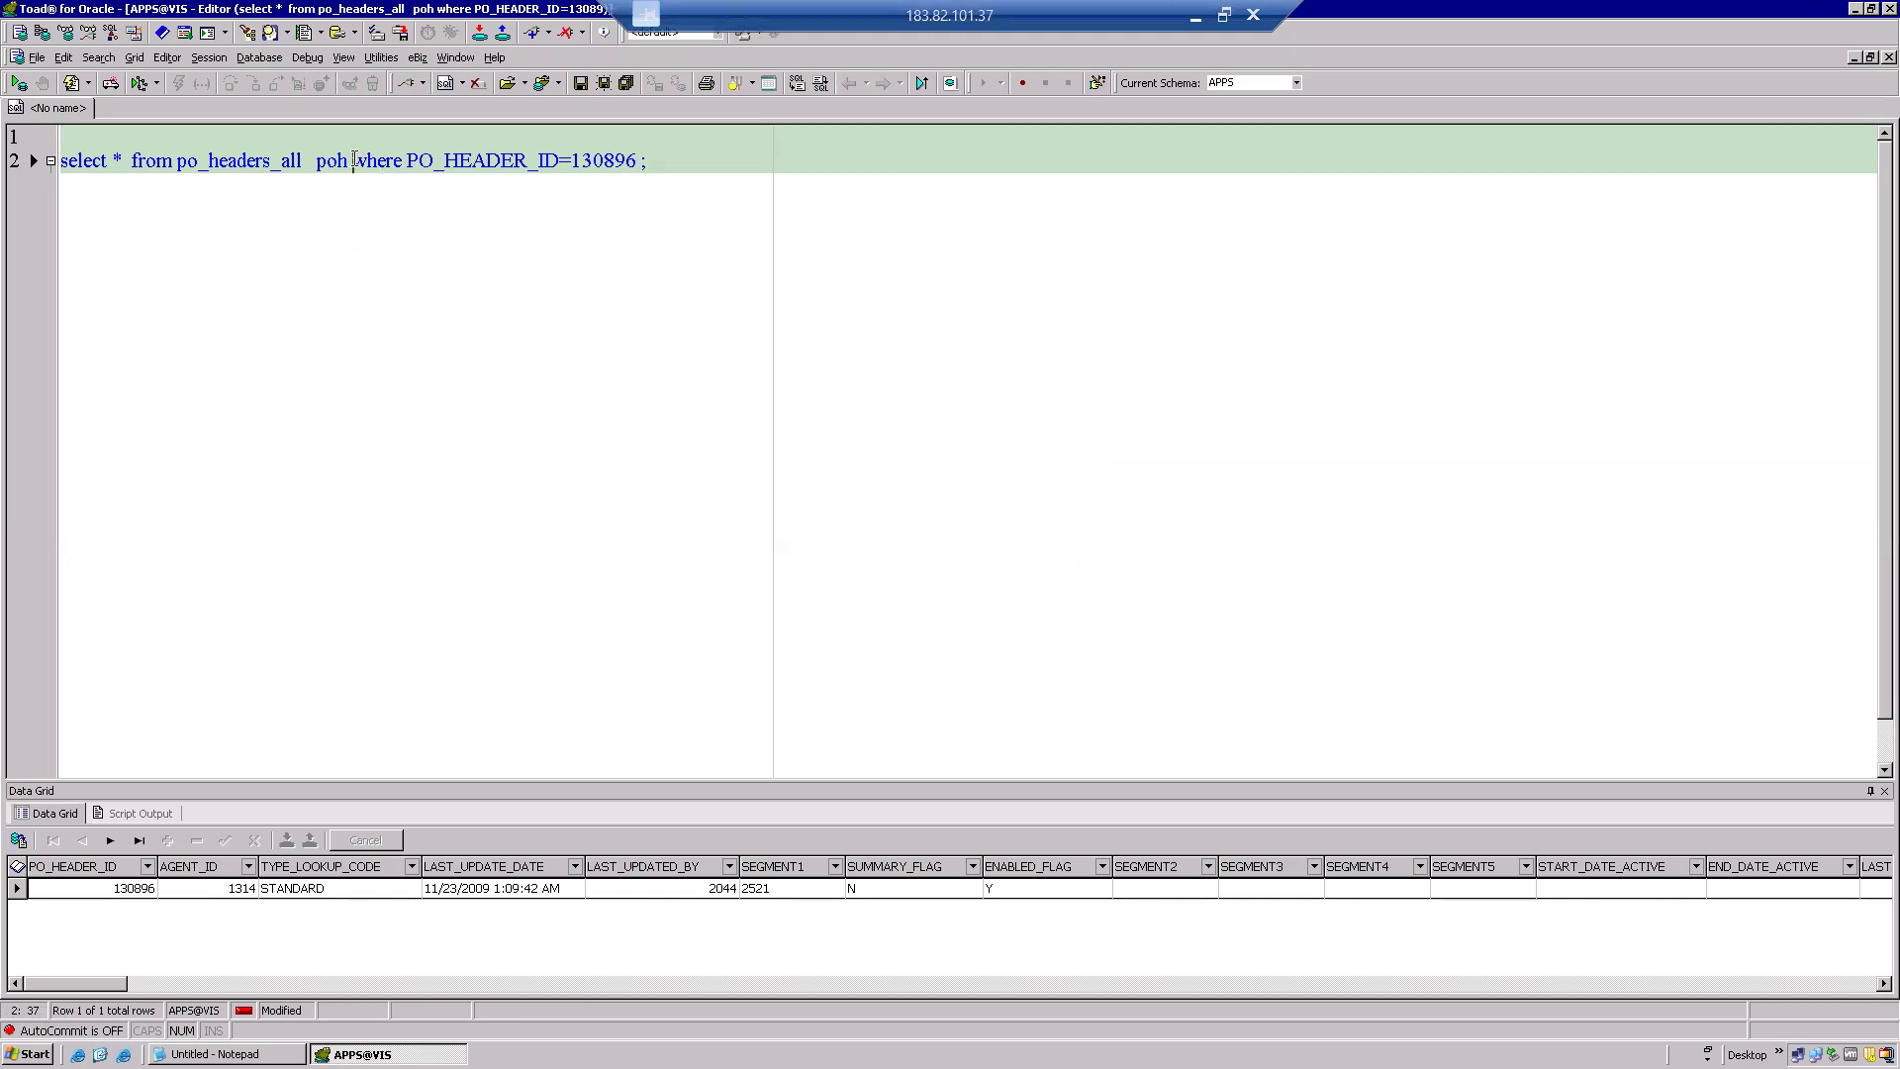
key(Return)
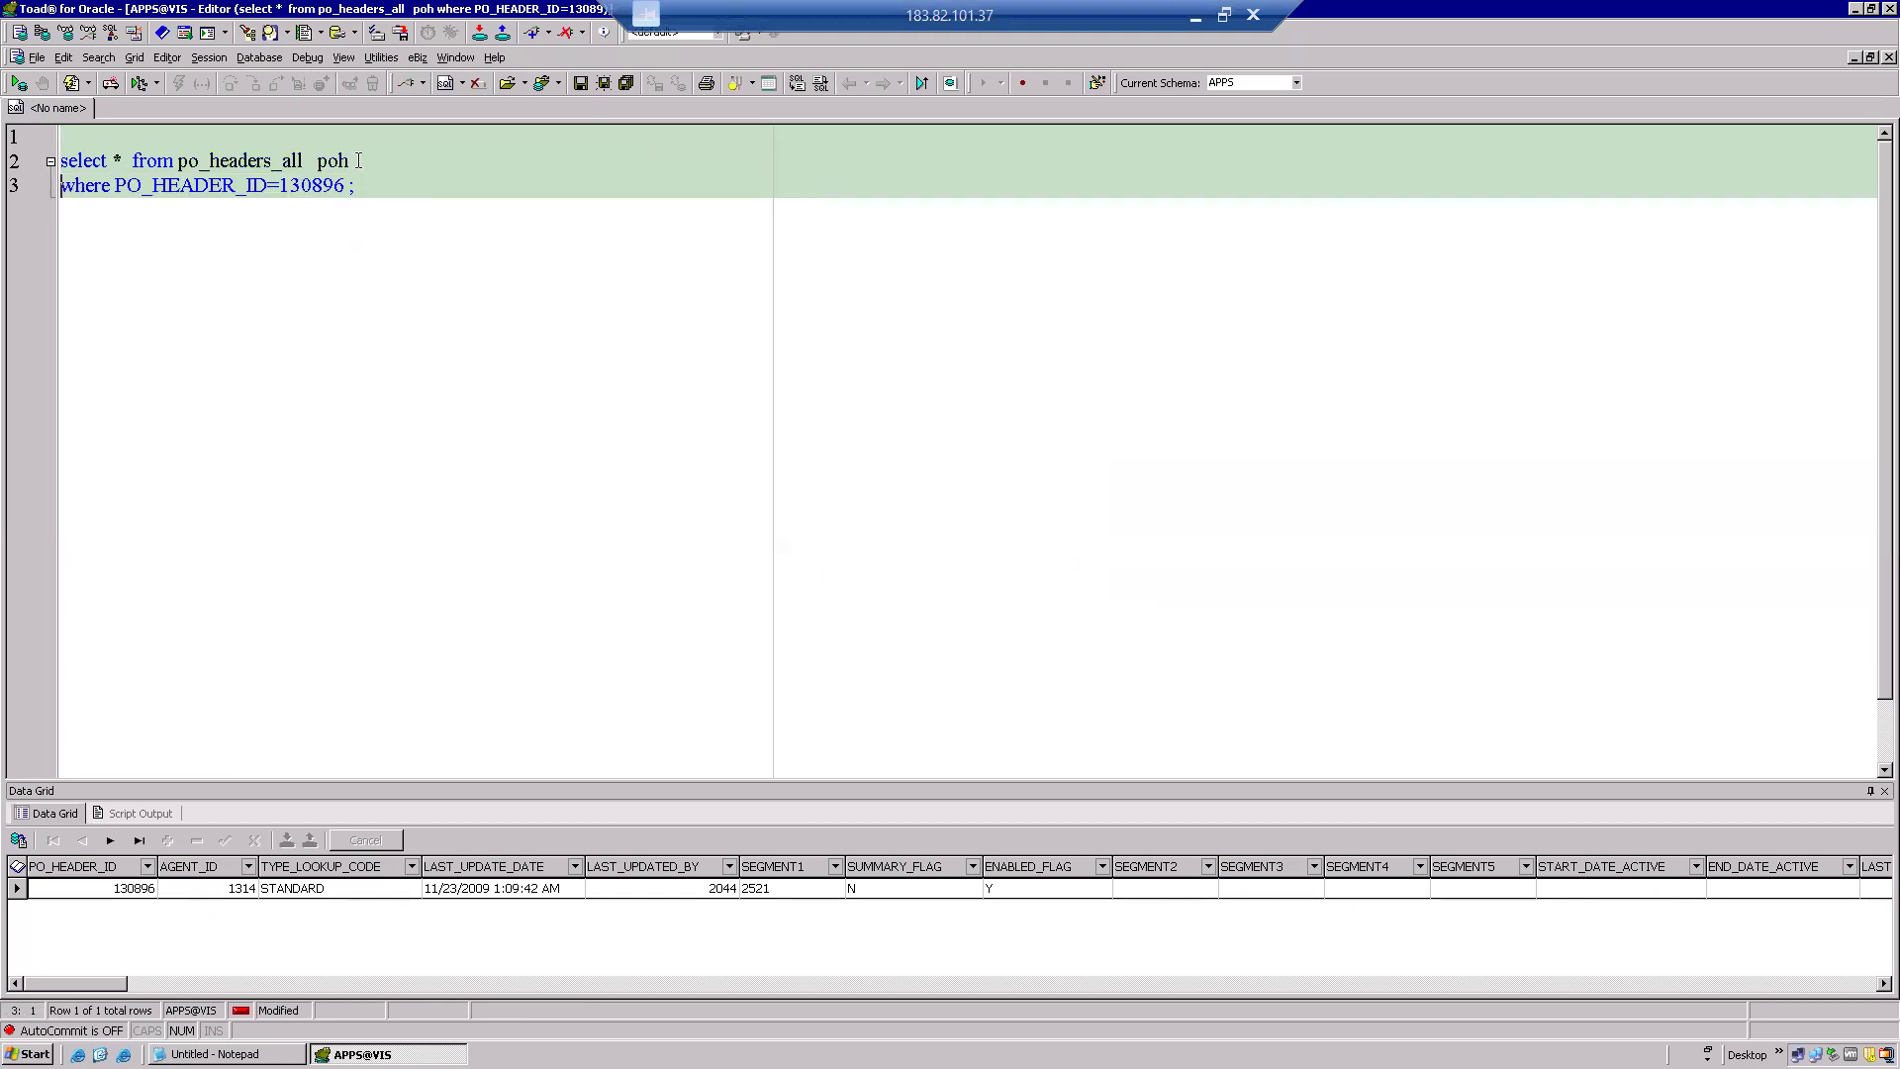
Add po_lines_all with alias pol to the from clause and qualify the filter as poh.PO_HEADER_ID.
text(,)
key(Return)
text(po_lines_A)
key(BackSpace)
text(all )
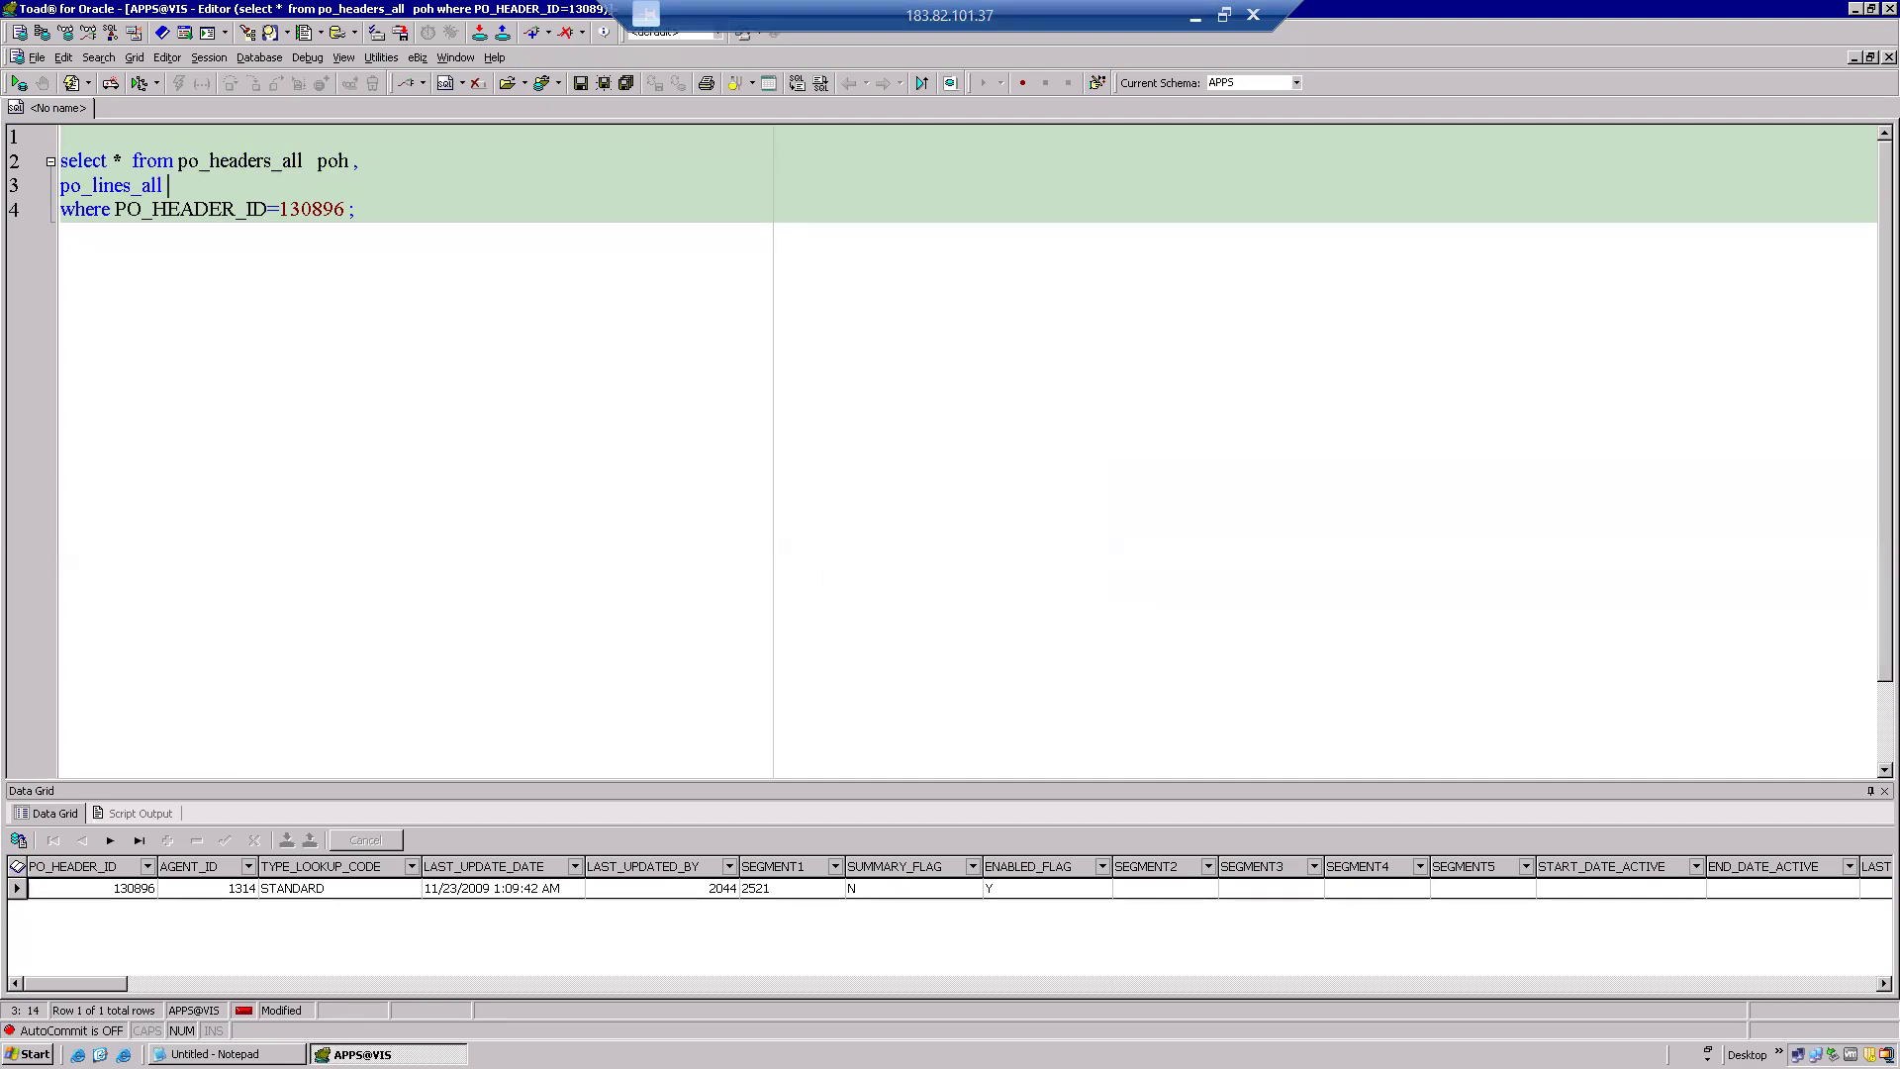
text(pol)
click(116, 208)
text(poh)
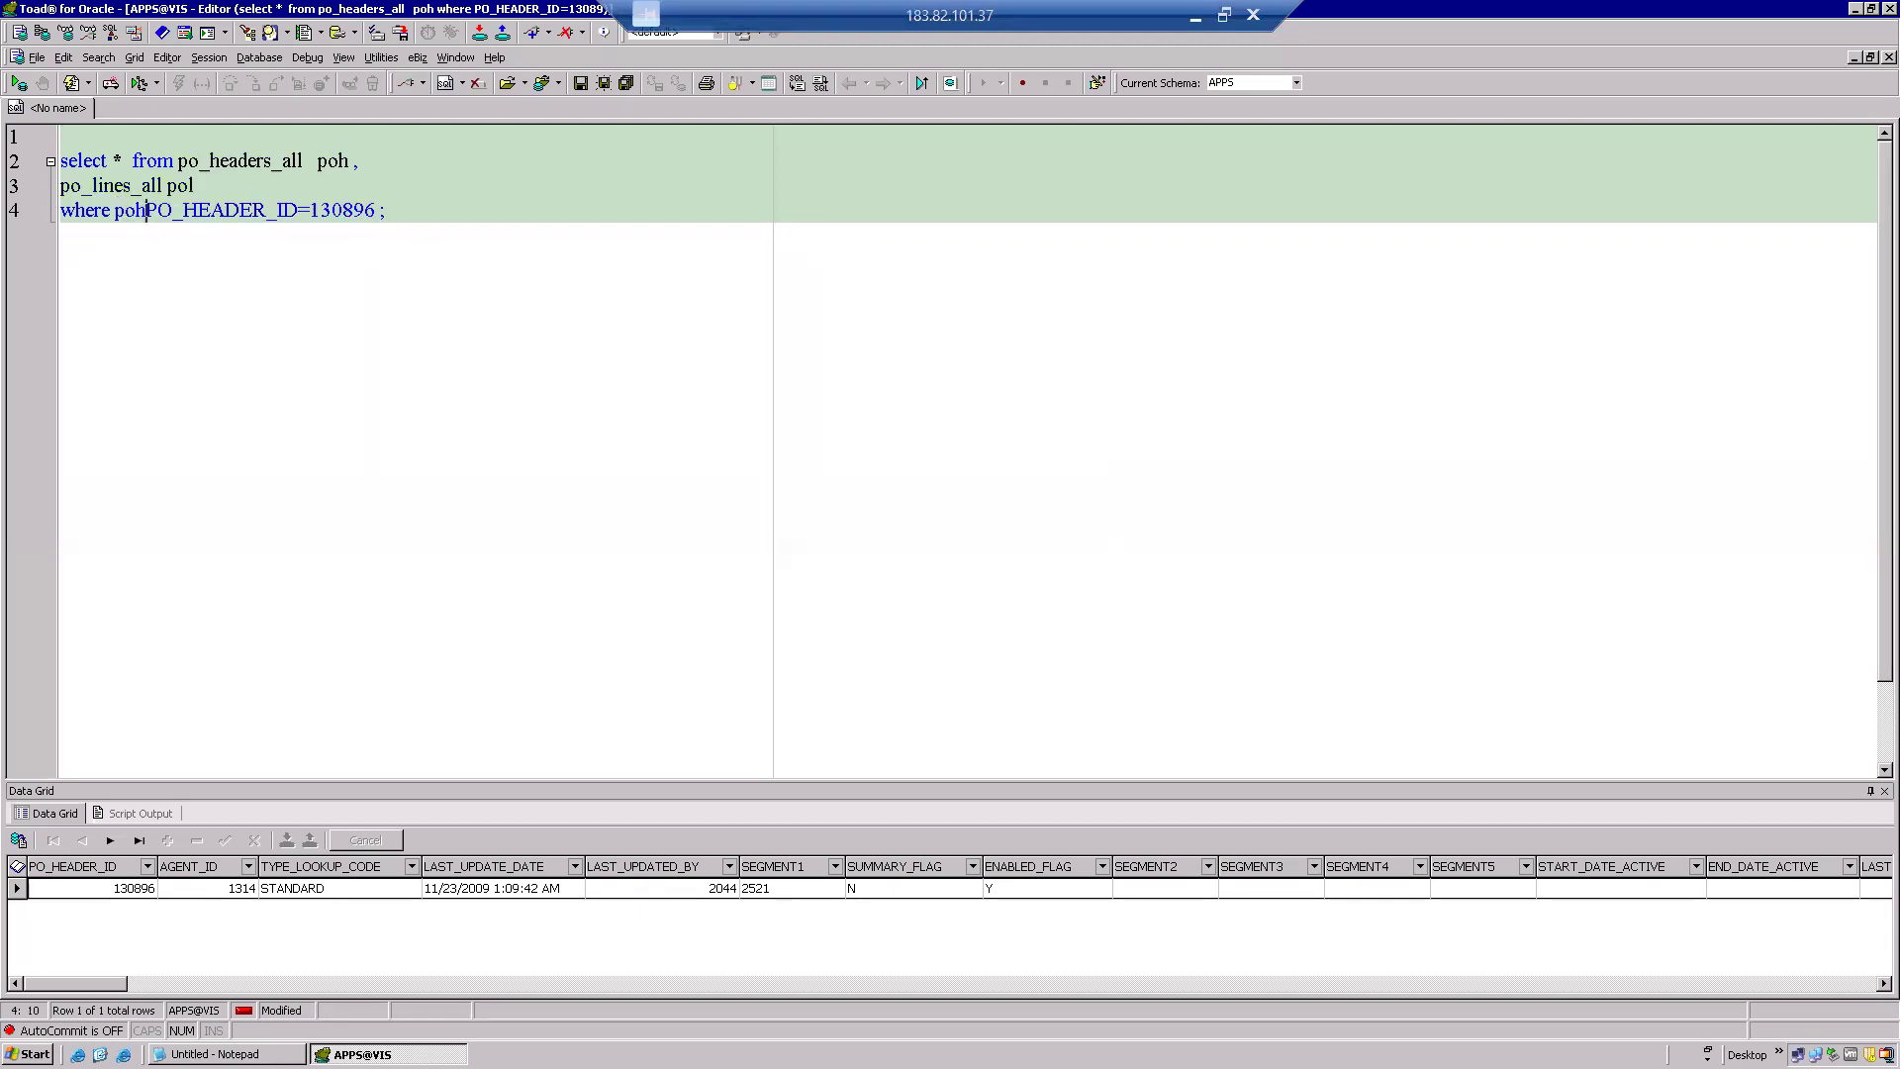
text(.)
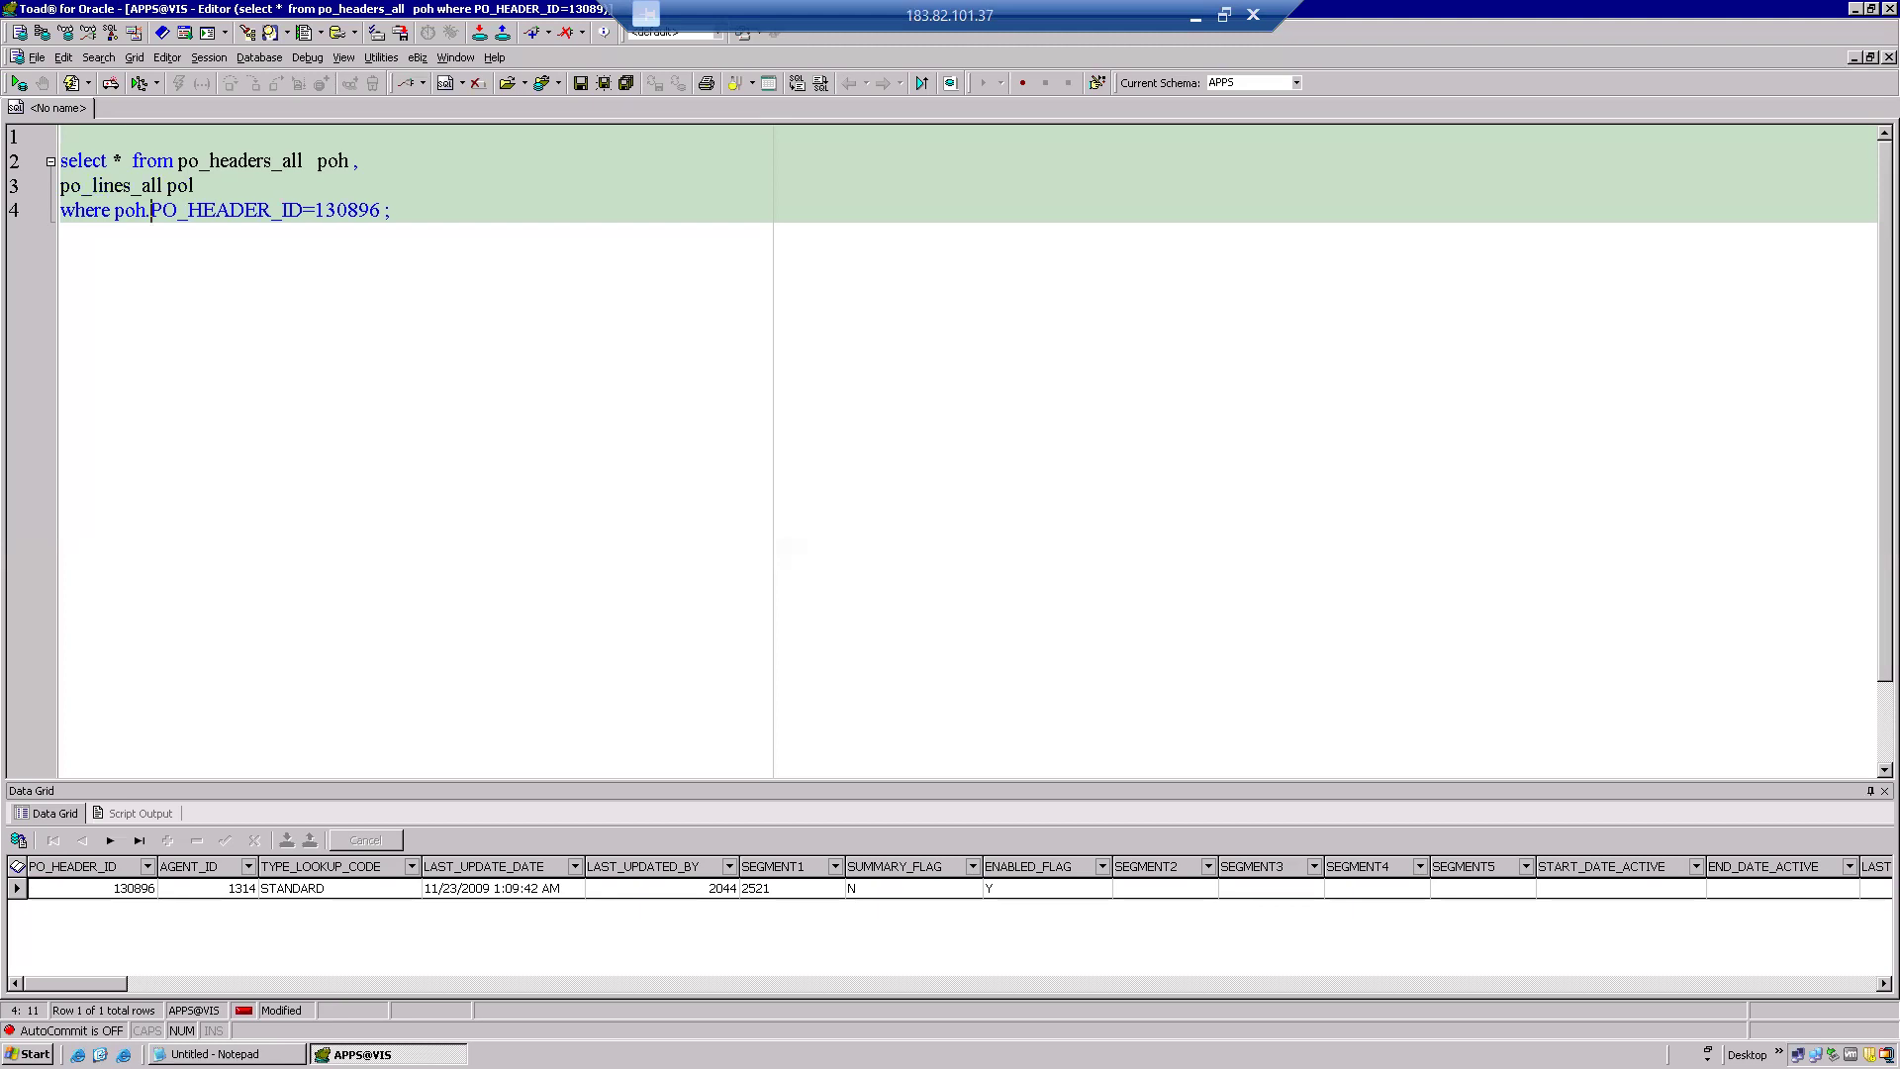
Add the condition 'and poh.po_header_id = pol.po_header_id', drop the semicolon, and run the query.
click(385, 209)
key(Return)
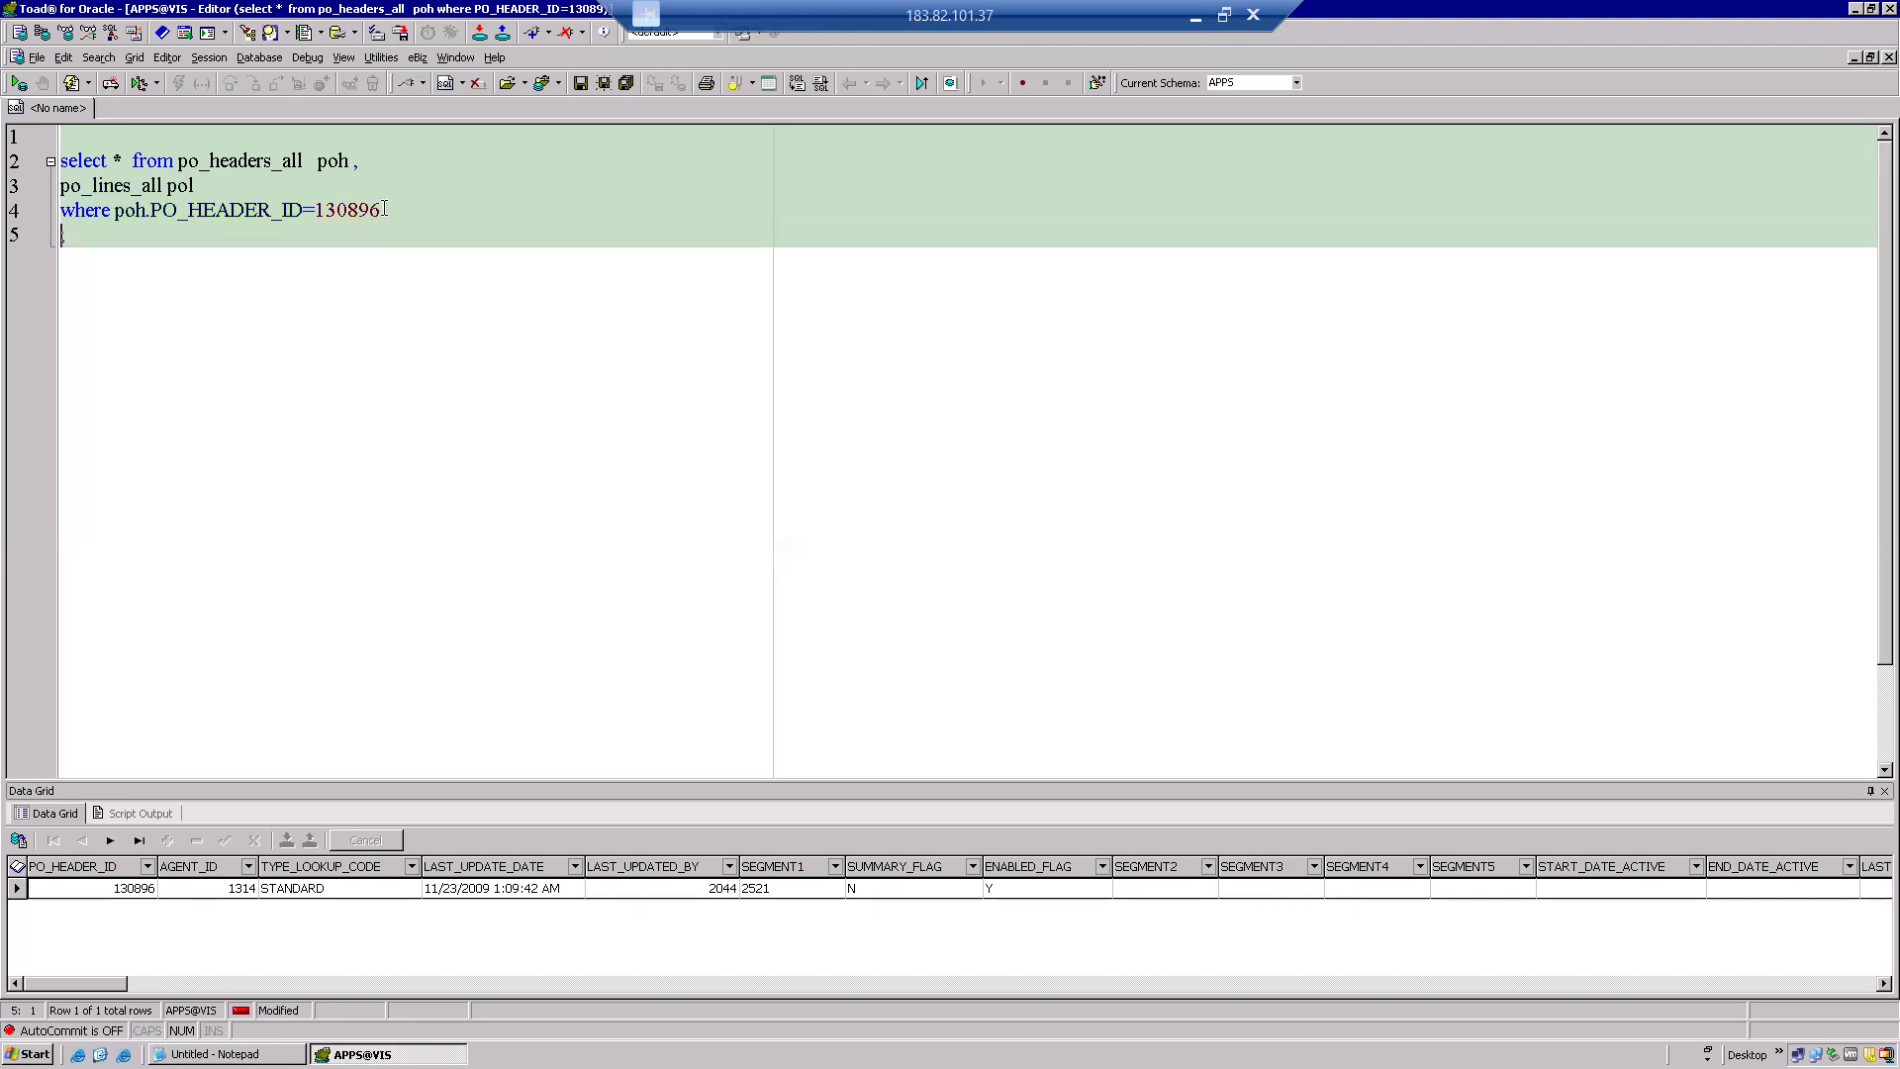
text(and poh.head)
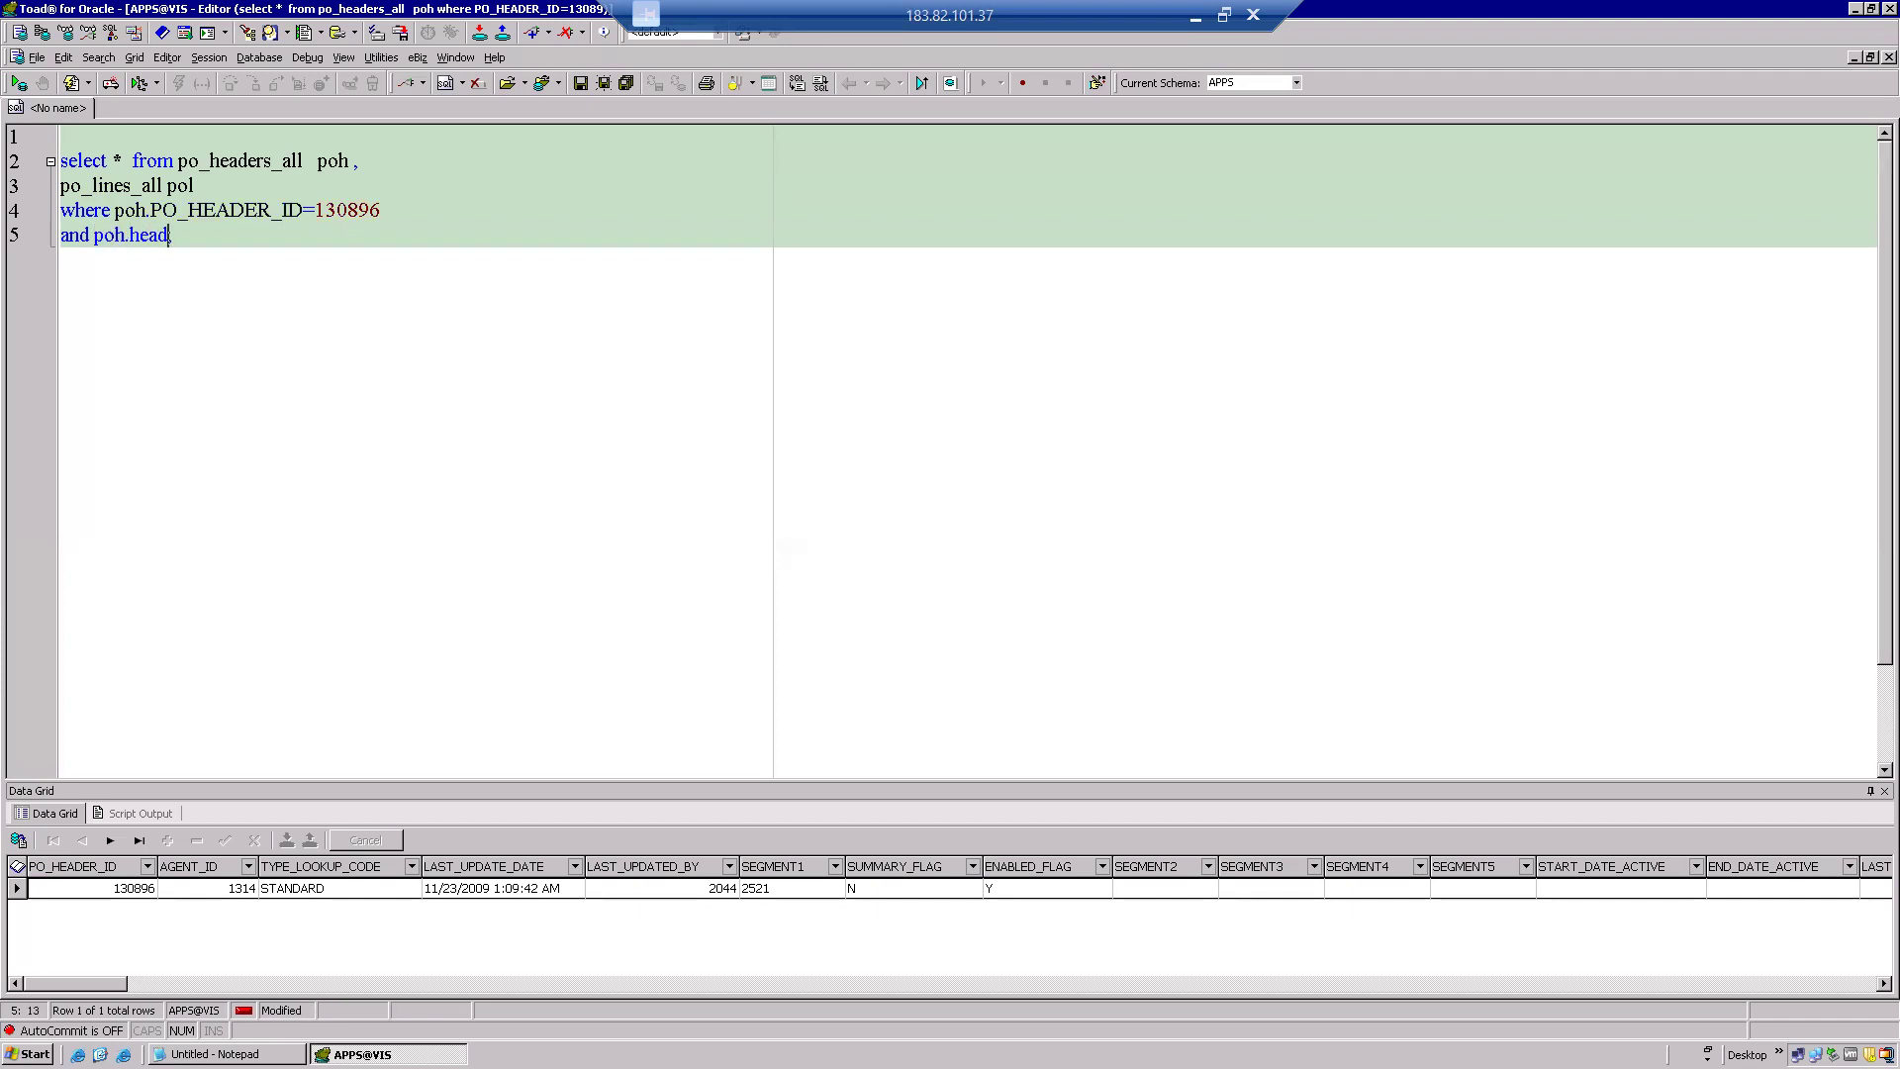
key(BackSpace)
key(BackSpace)
key(BackSpace)
key(BackSpace)
text(po_header_id =)
double_click(162, 237)
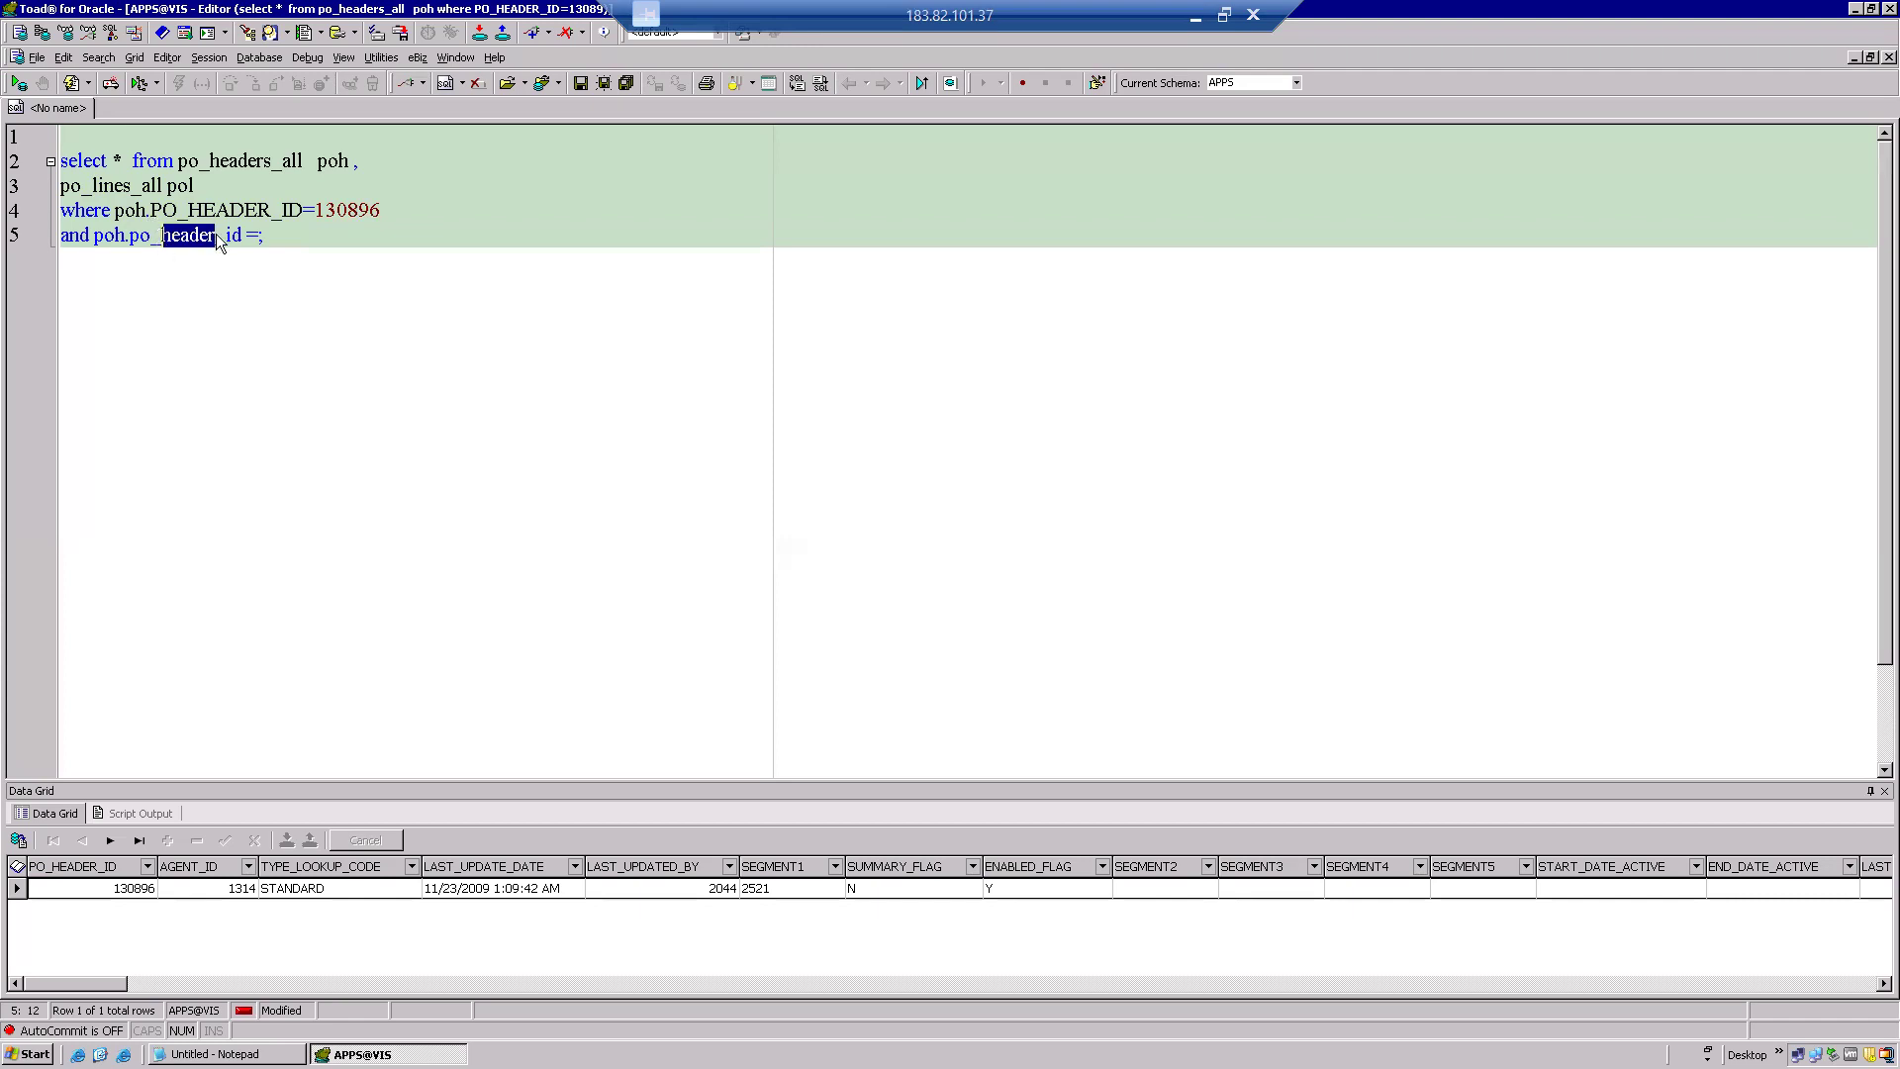
drag(243, 227, 94, 243)
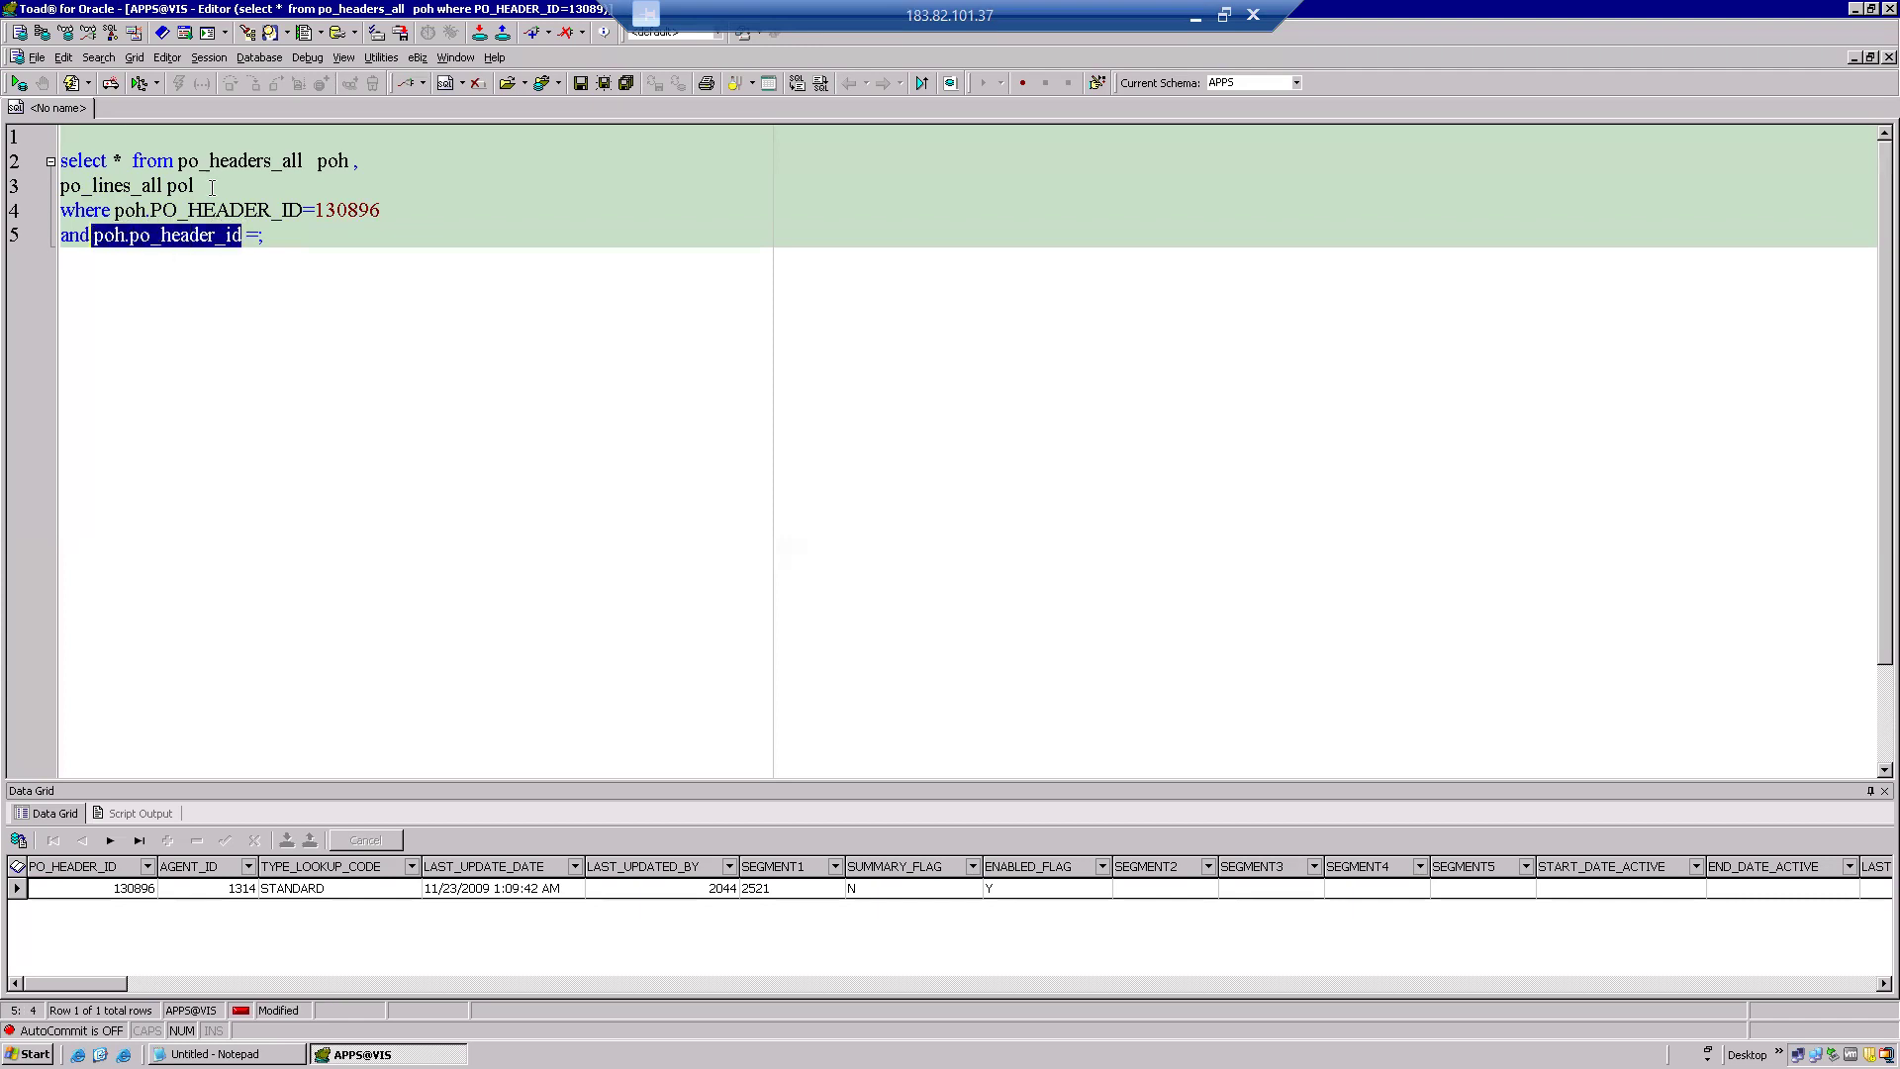
click(261, 238)
text(poh.po_header_id)
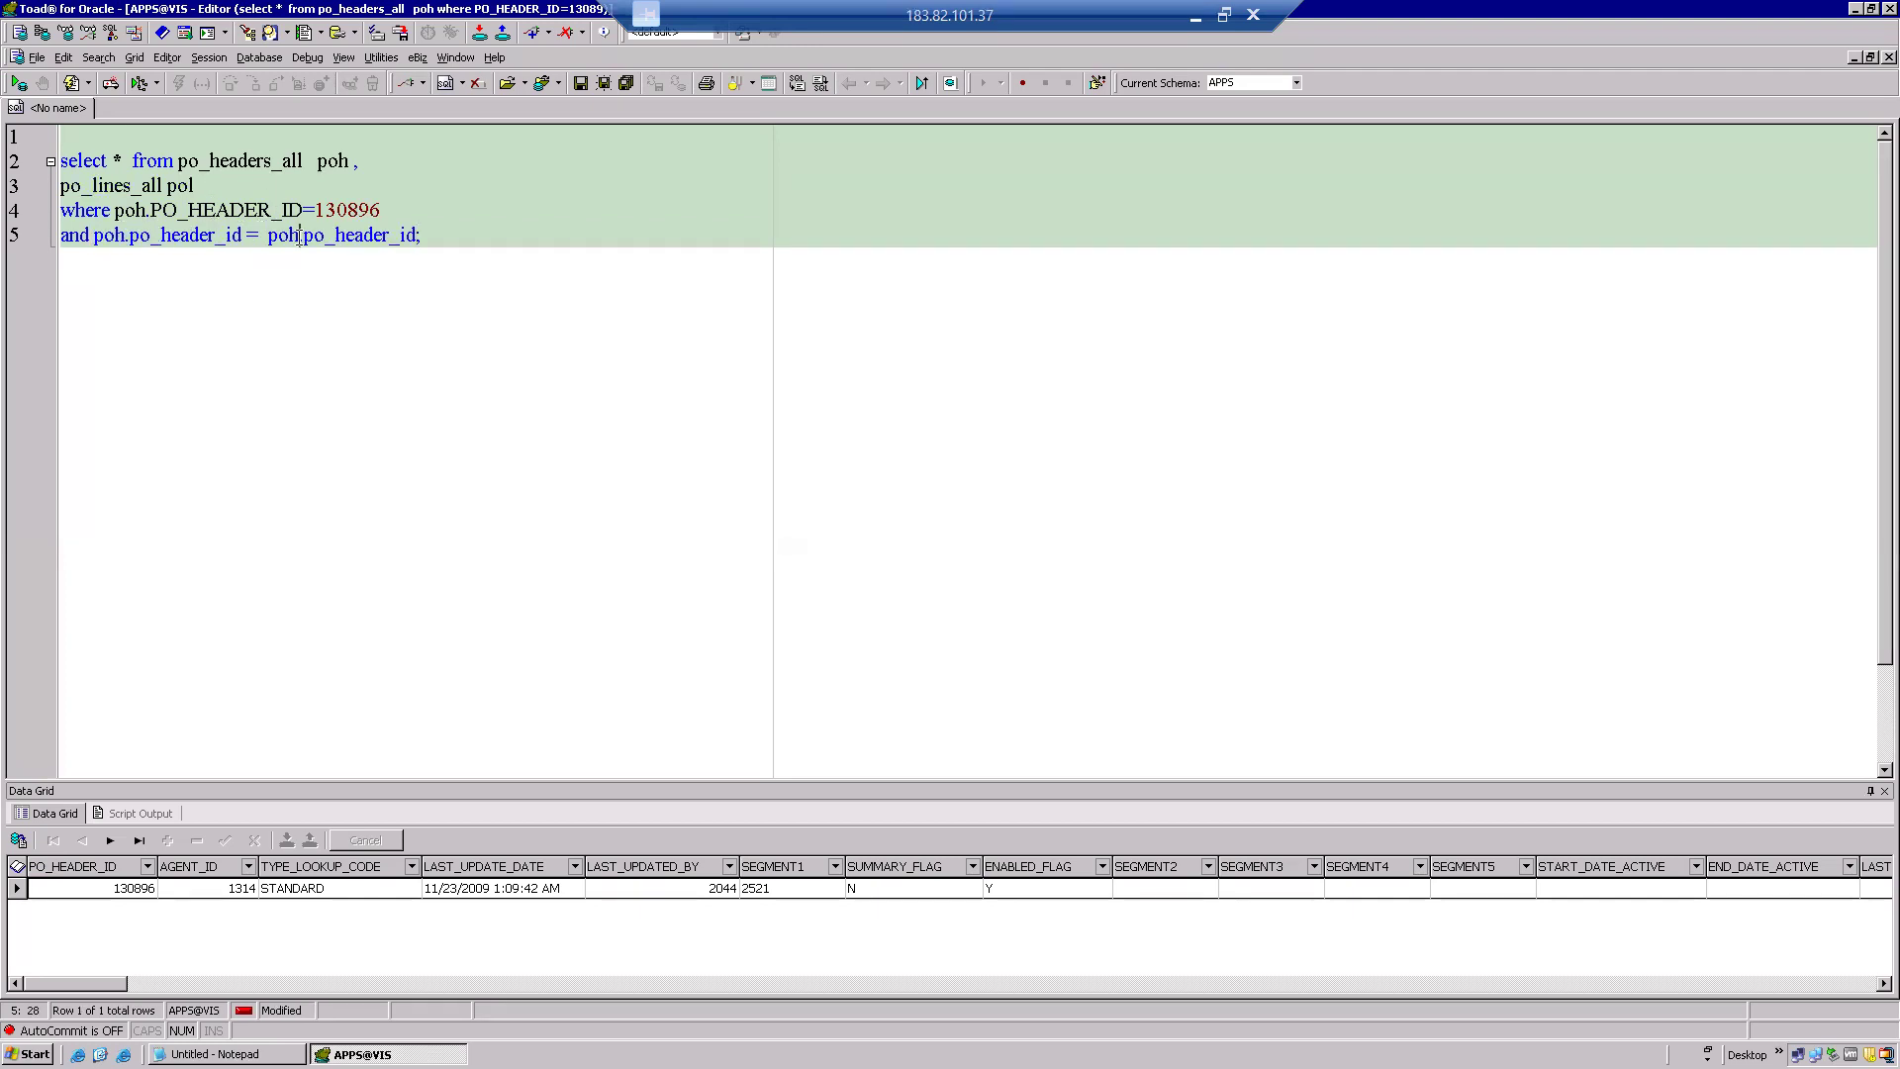
key(Delete)
key(BackSpace)
key(F9)
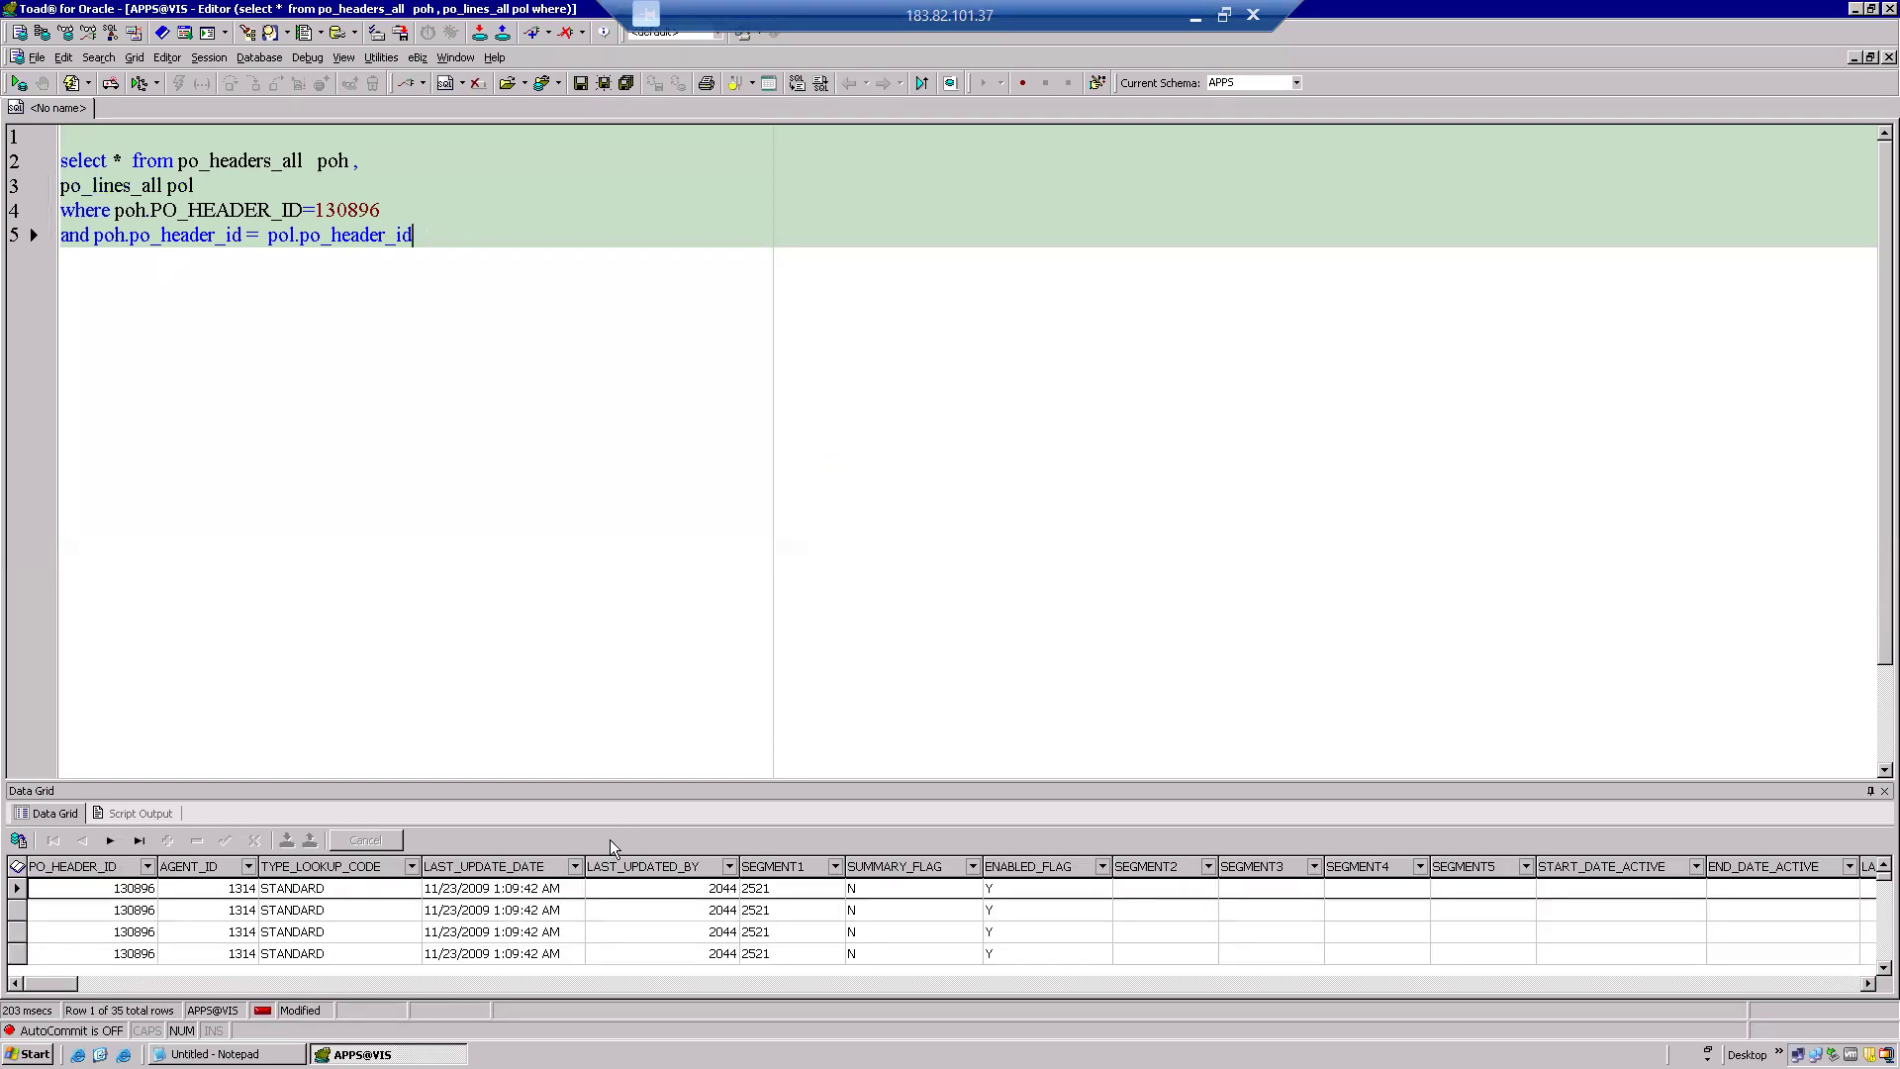
click(356, 908)
right_click(356, 908)
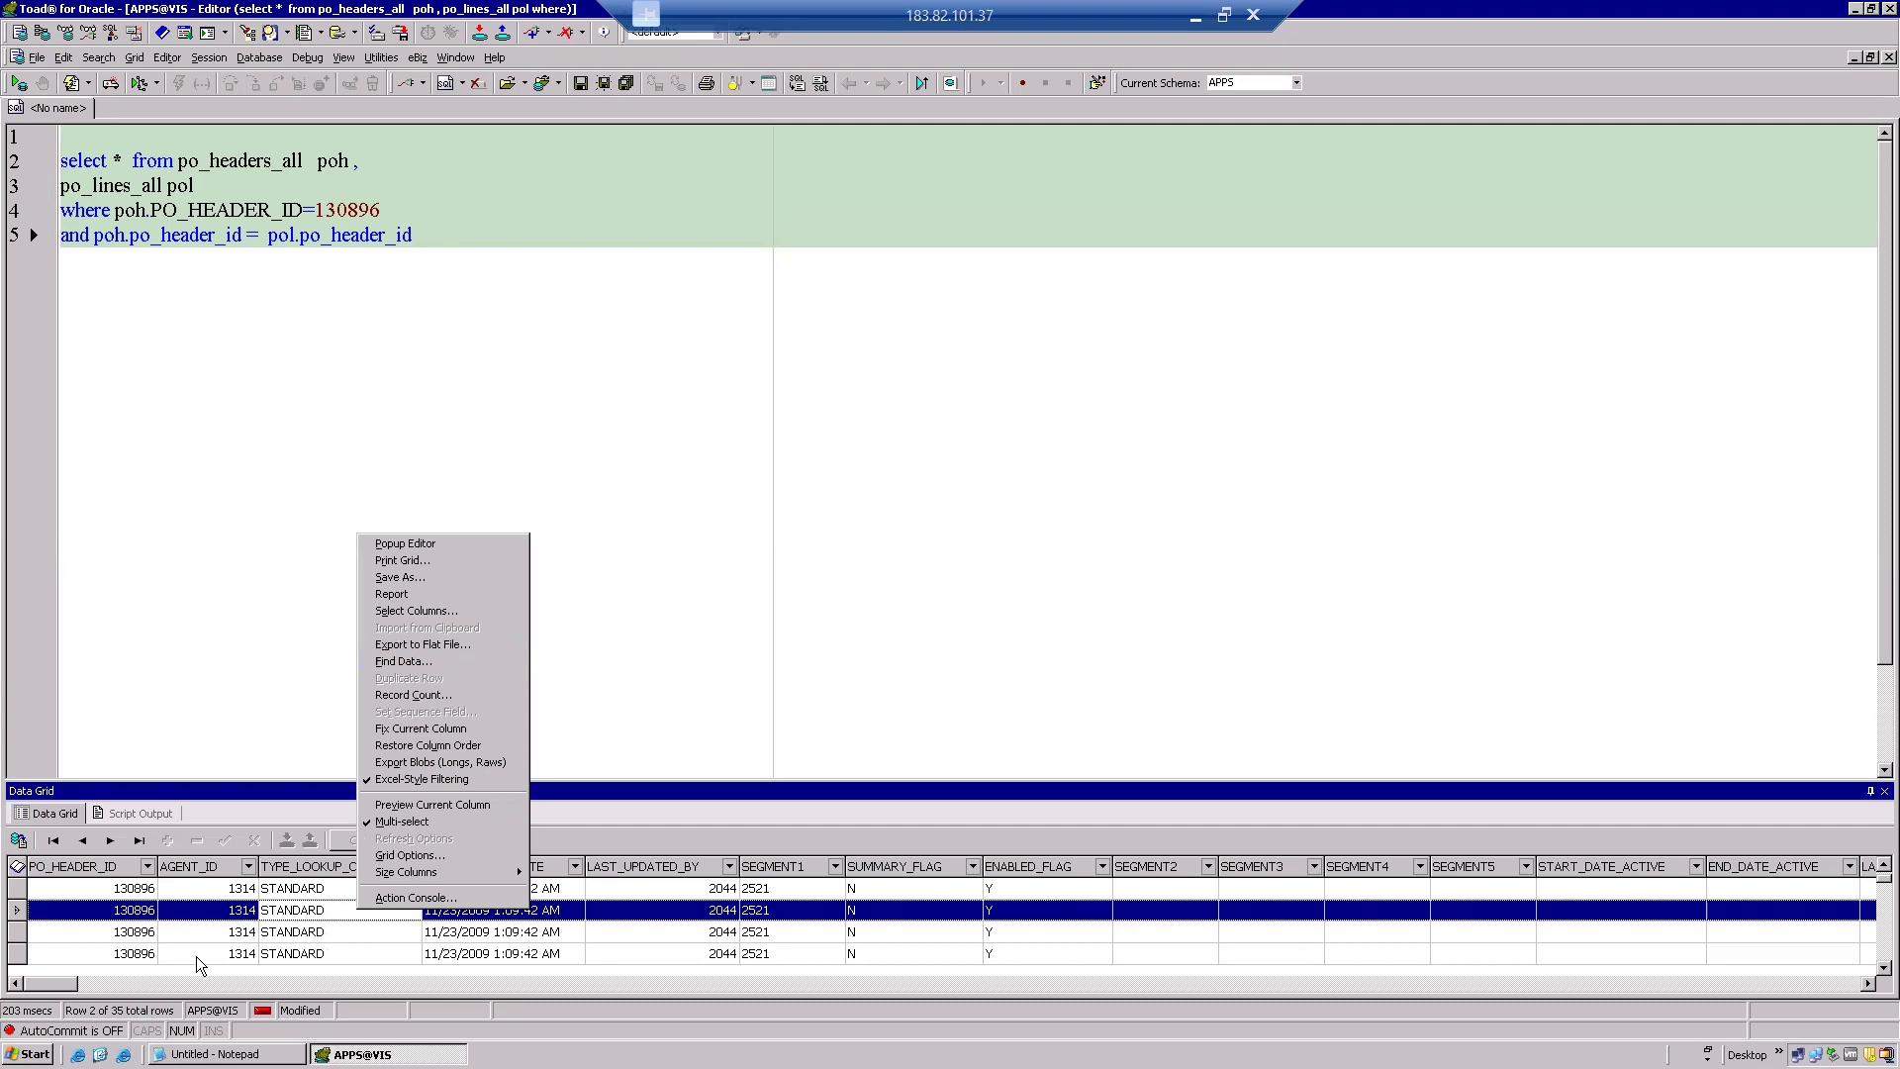
click(127, 970)
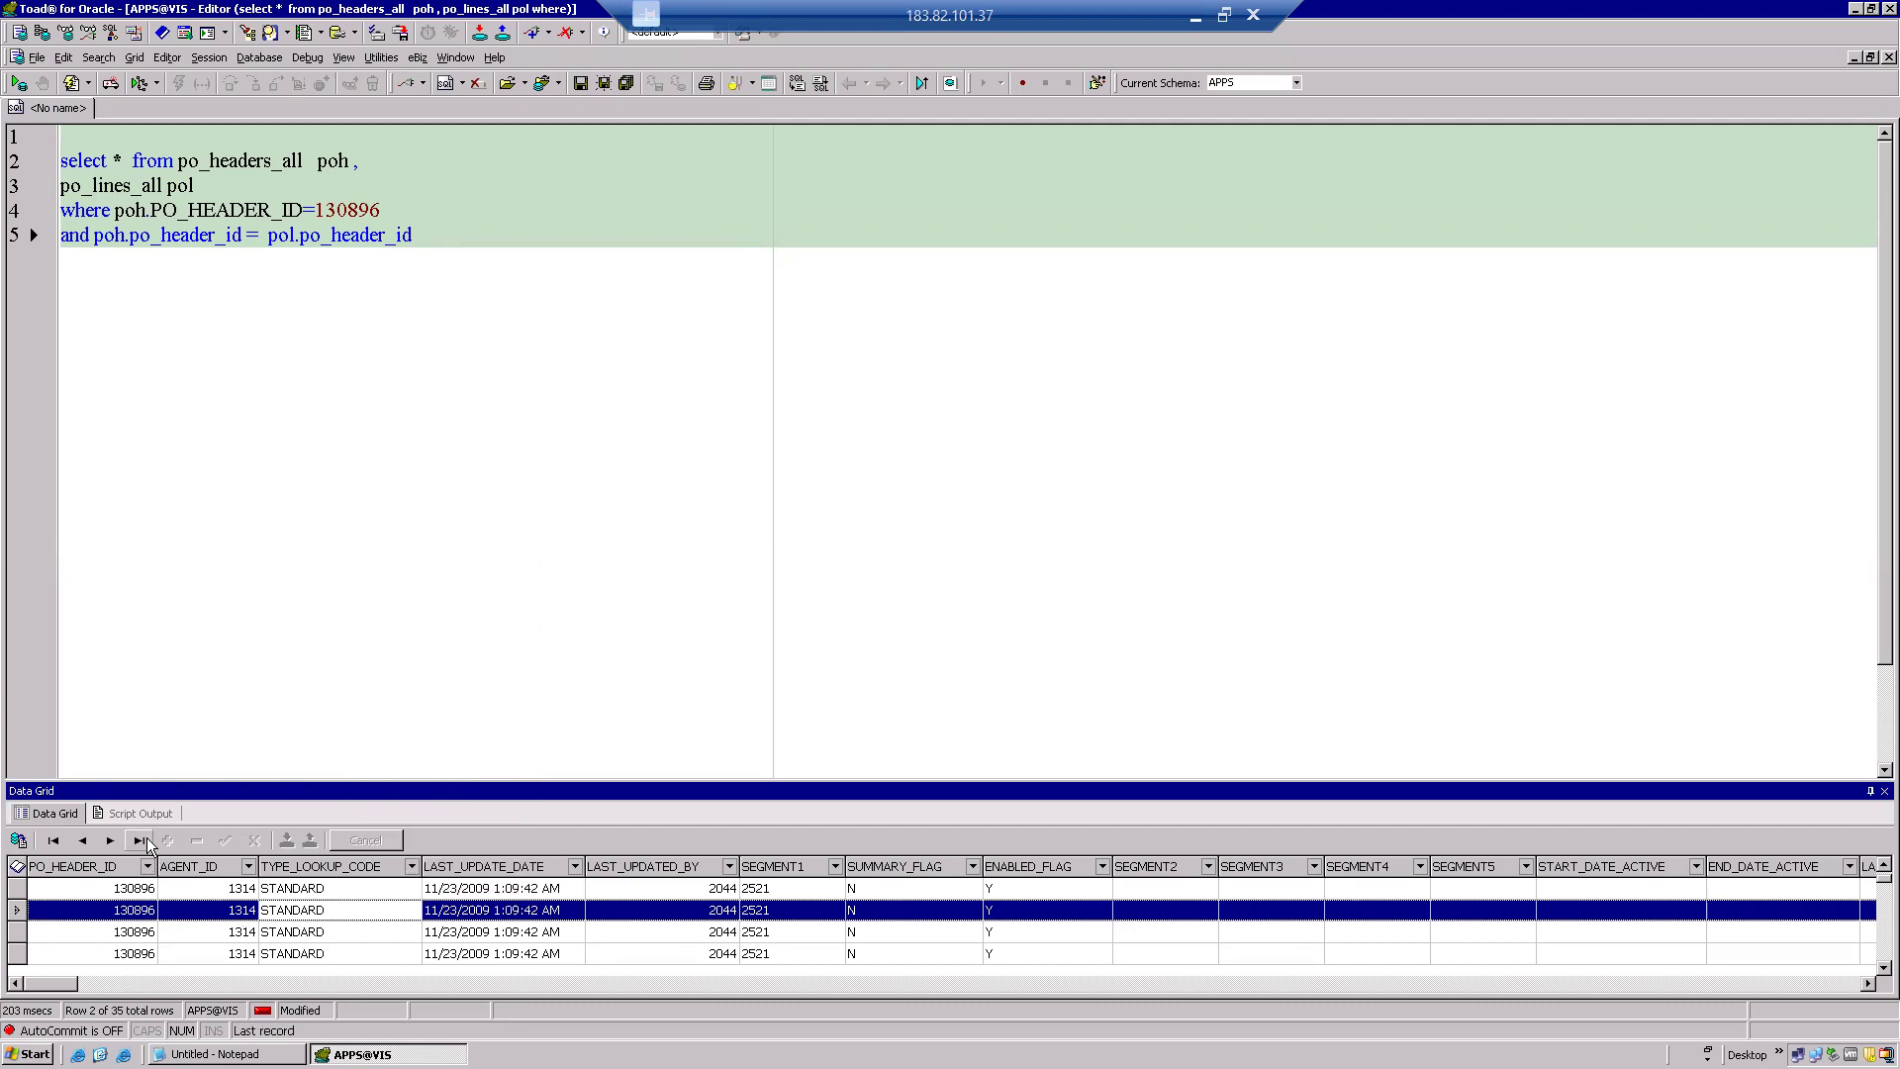
click(141, 840)
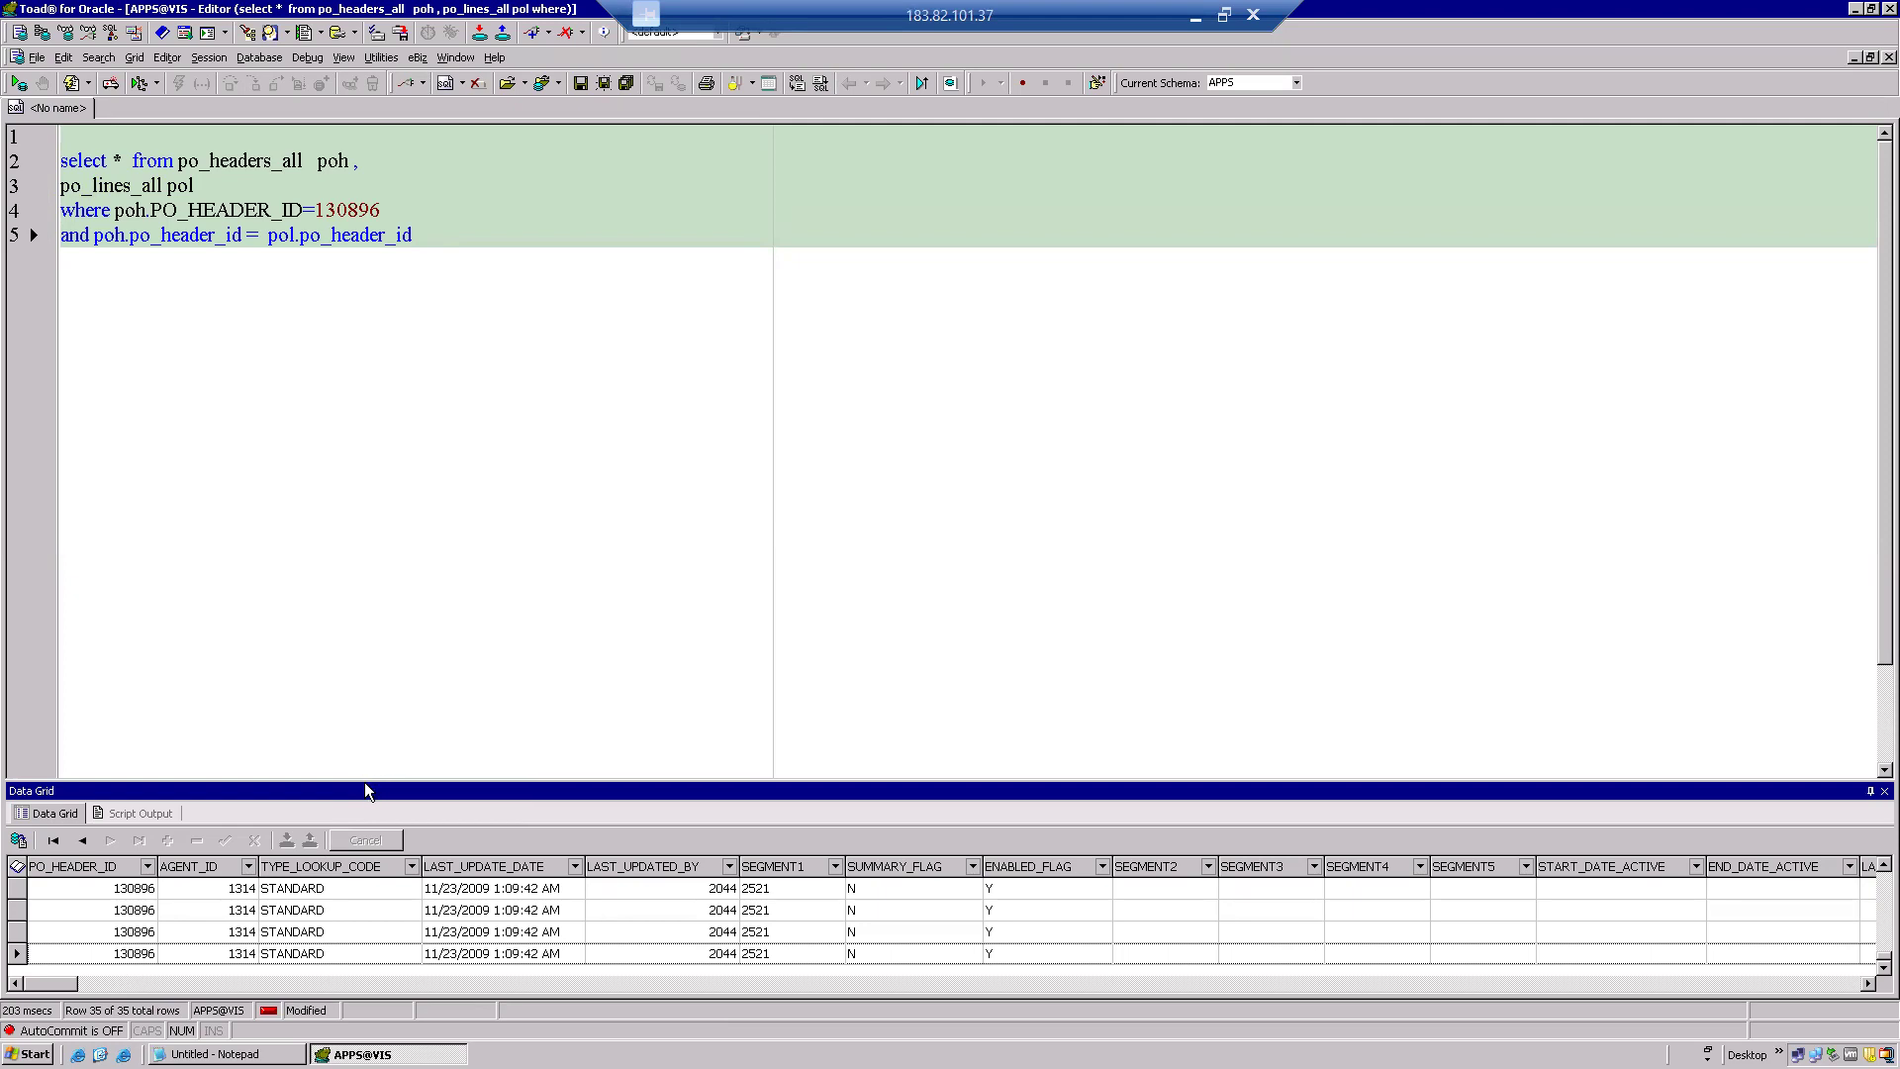
drag(366, 781, 369, 361)
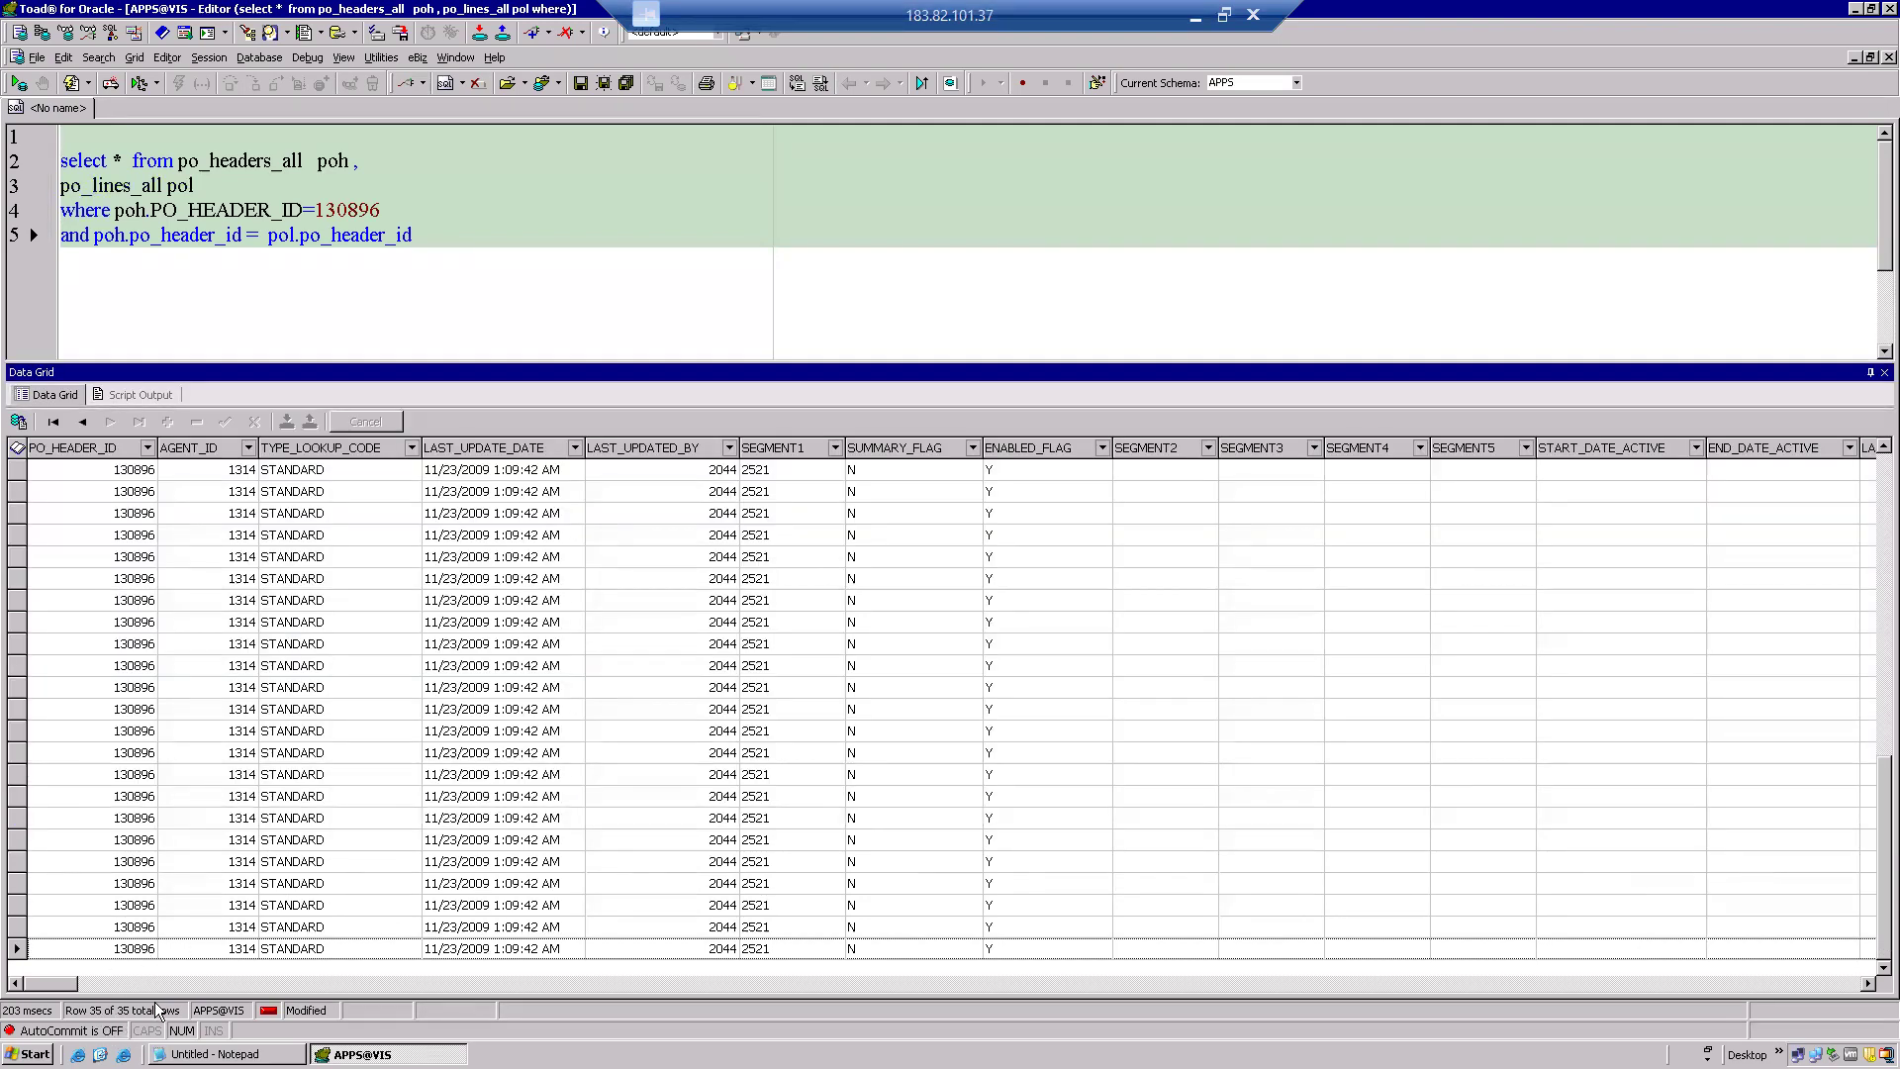
click(348, 629)
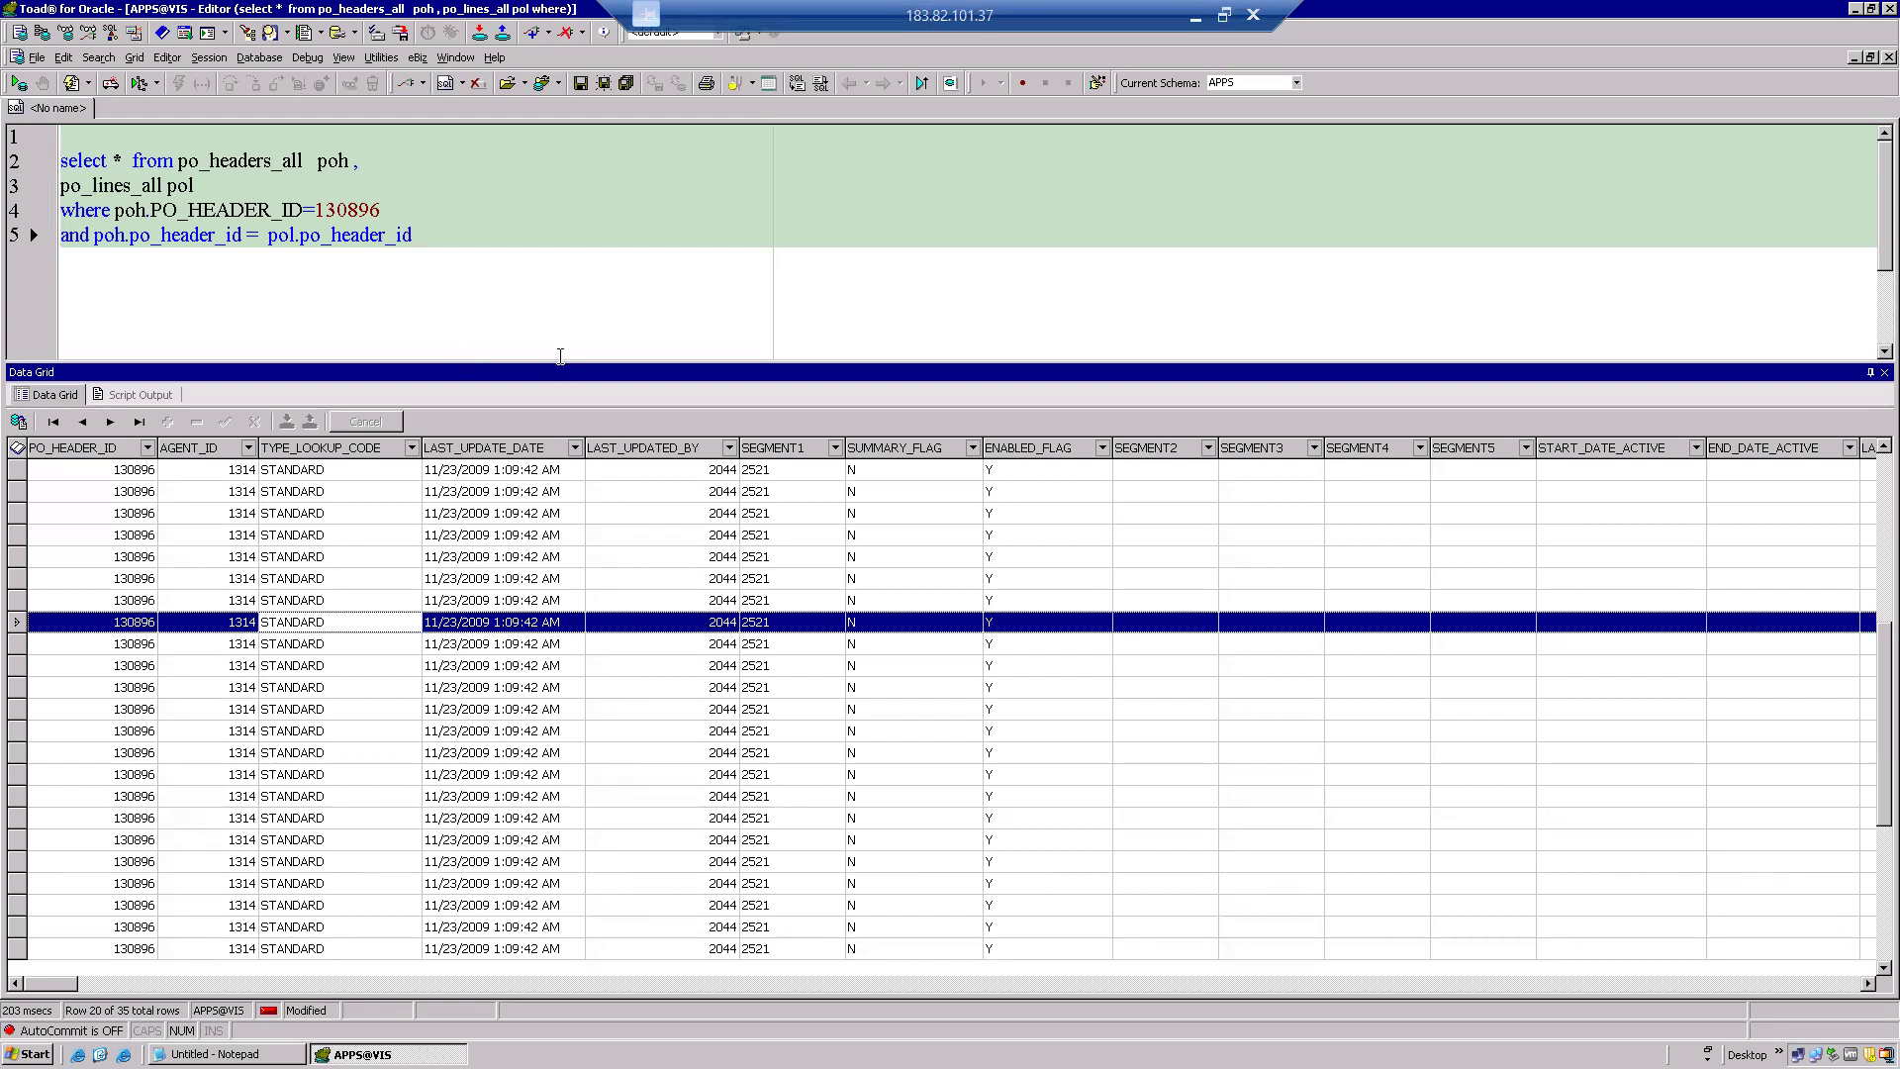
drag(564, 364, 535, 689)
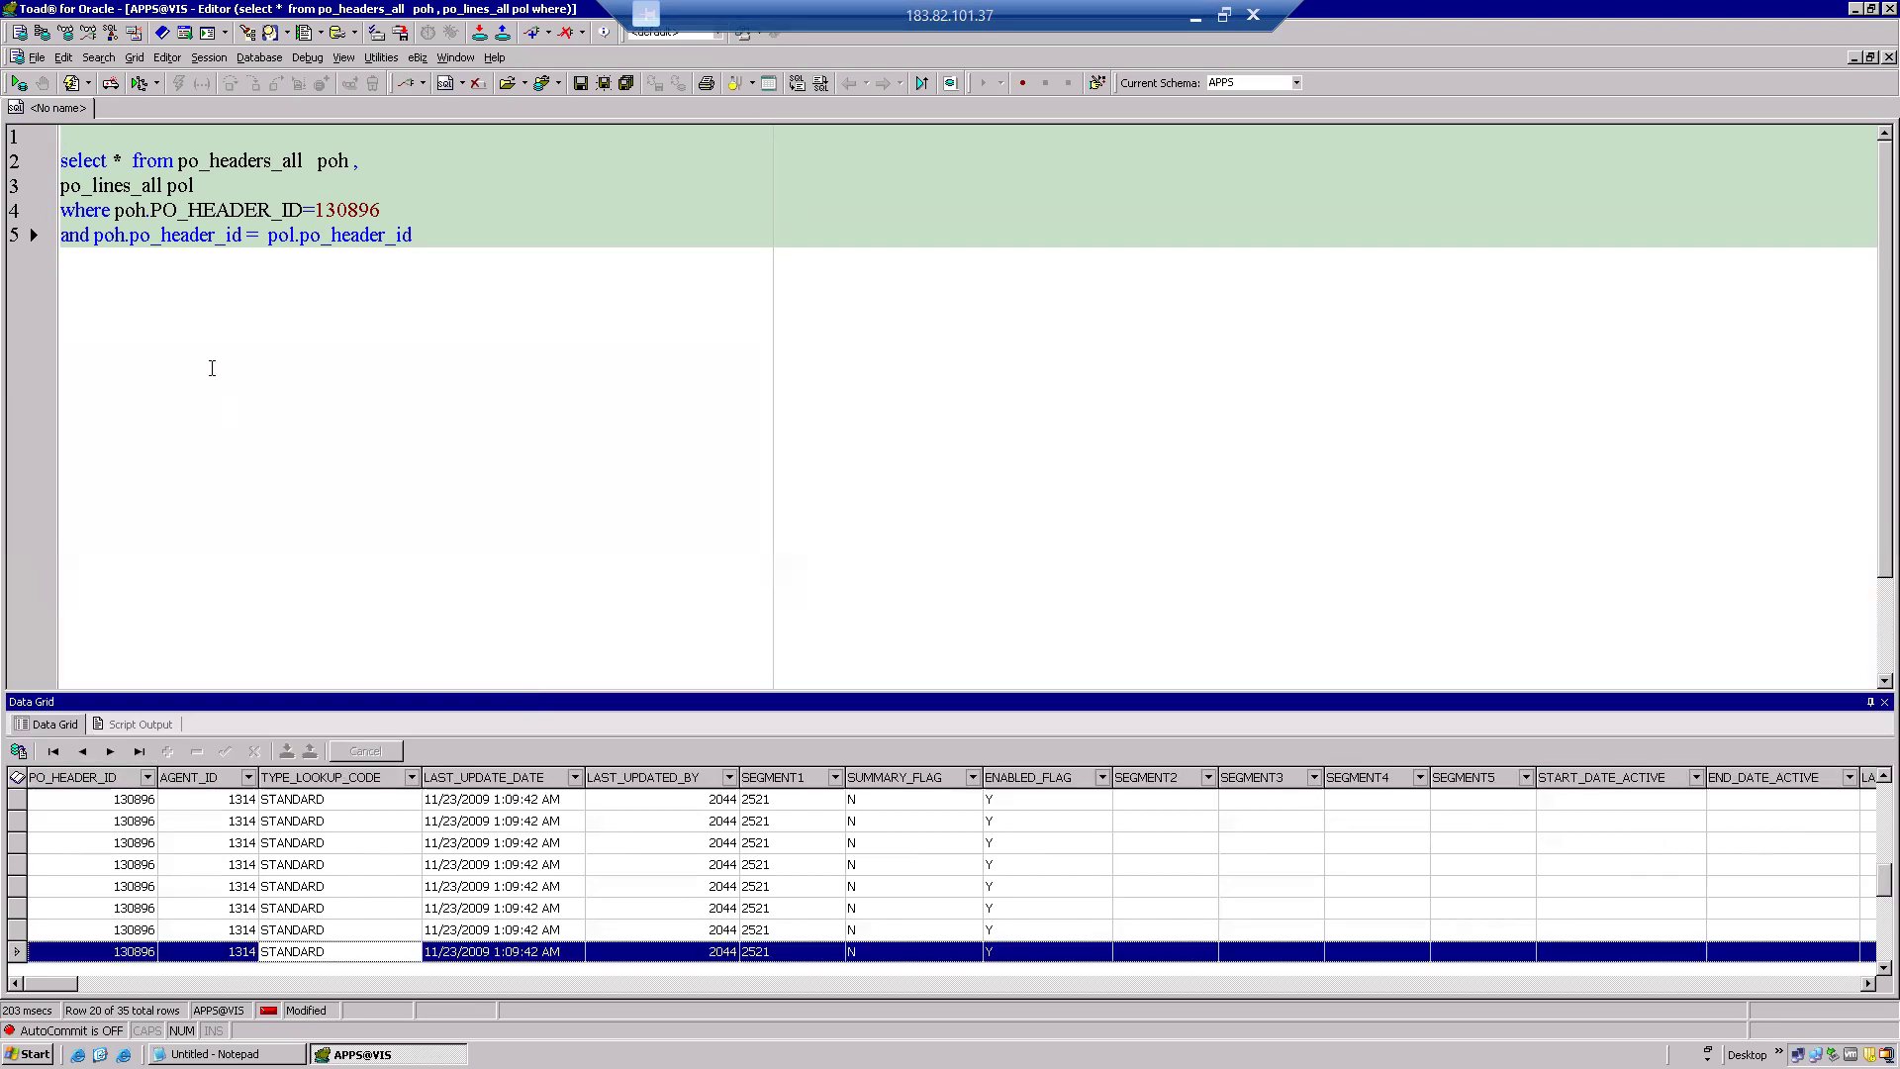
Change 'select *' to 'select poh.*' and rerun to return only header columns.
click(121, 165)
key(Right)
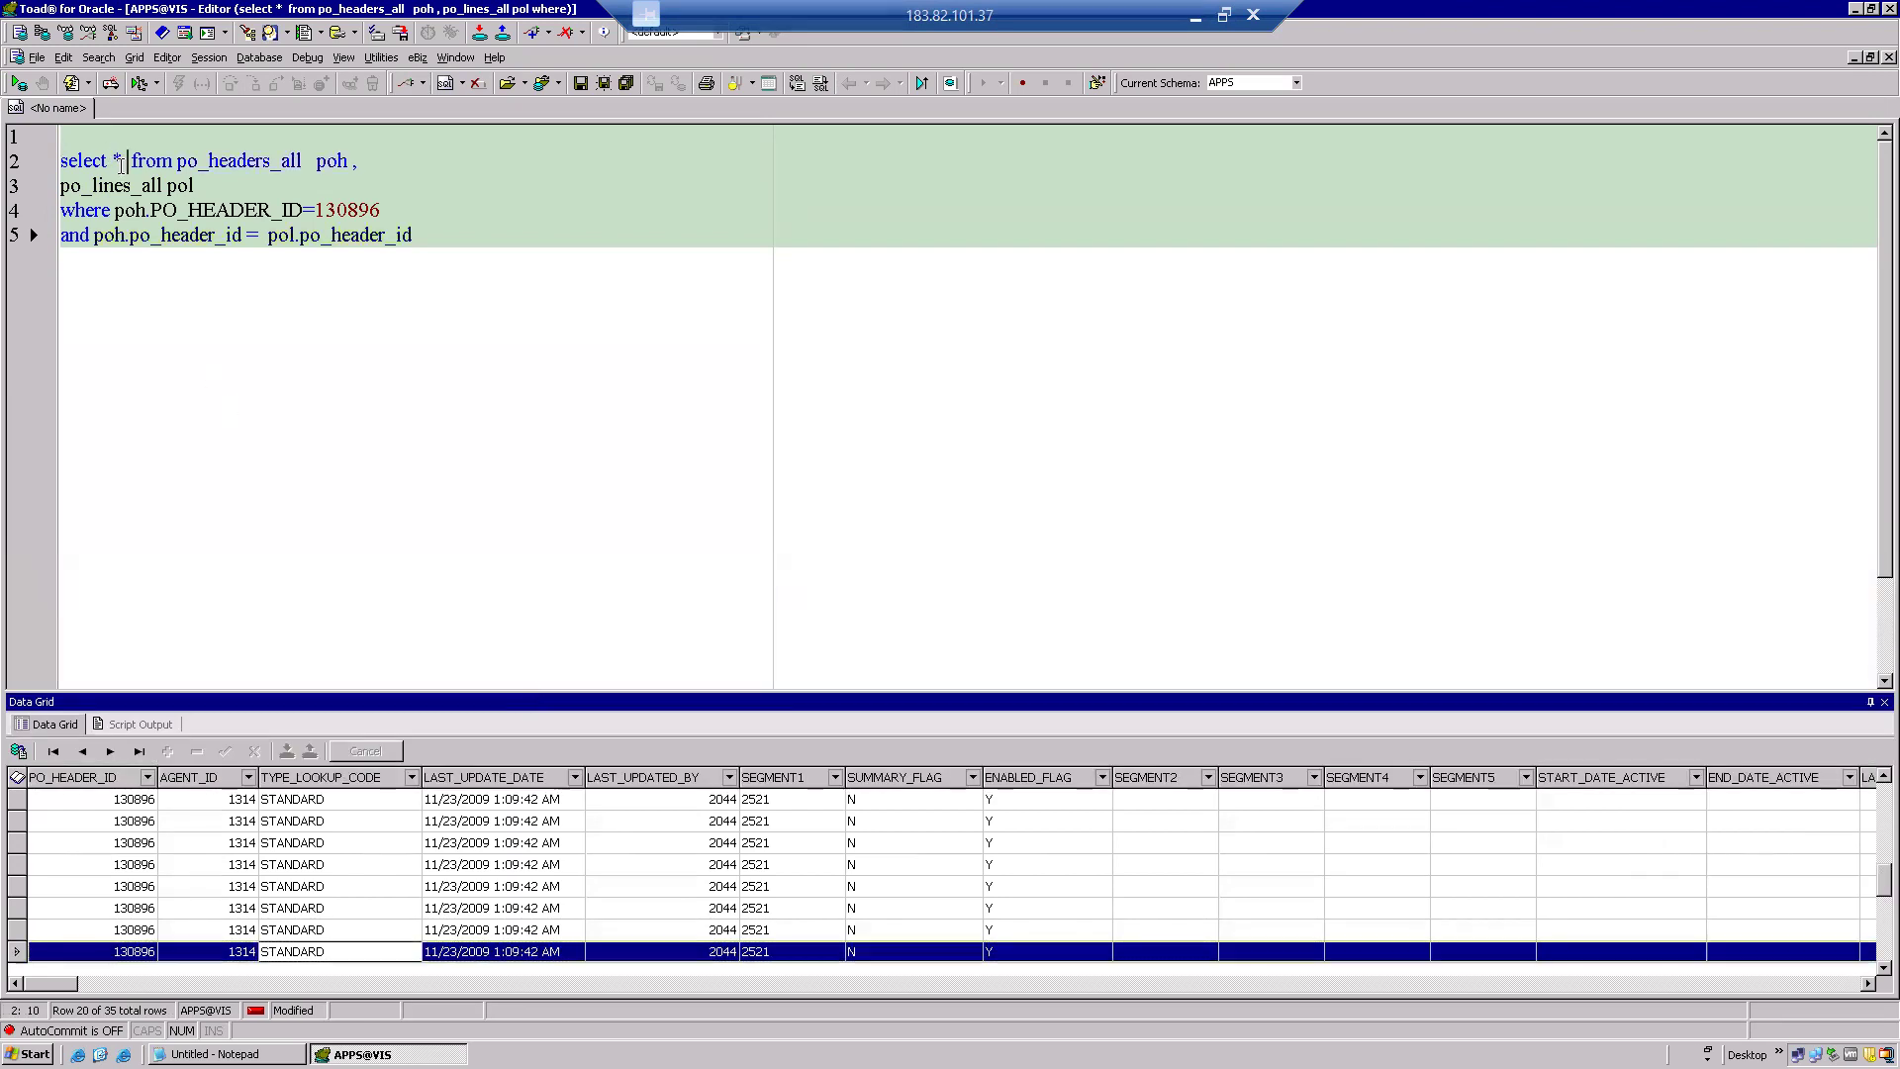
key(BackSpace)
text(poh.)
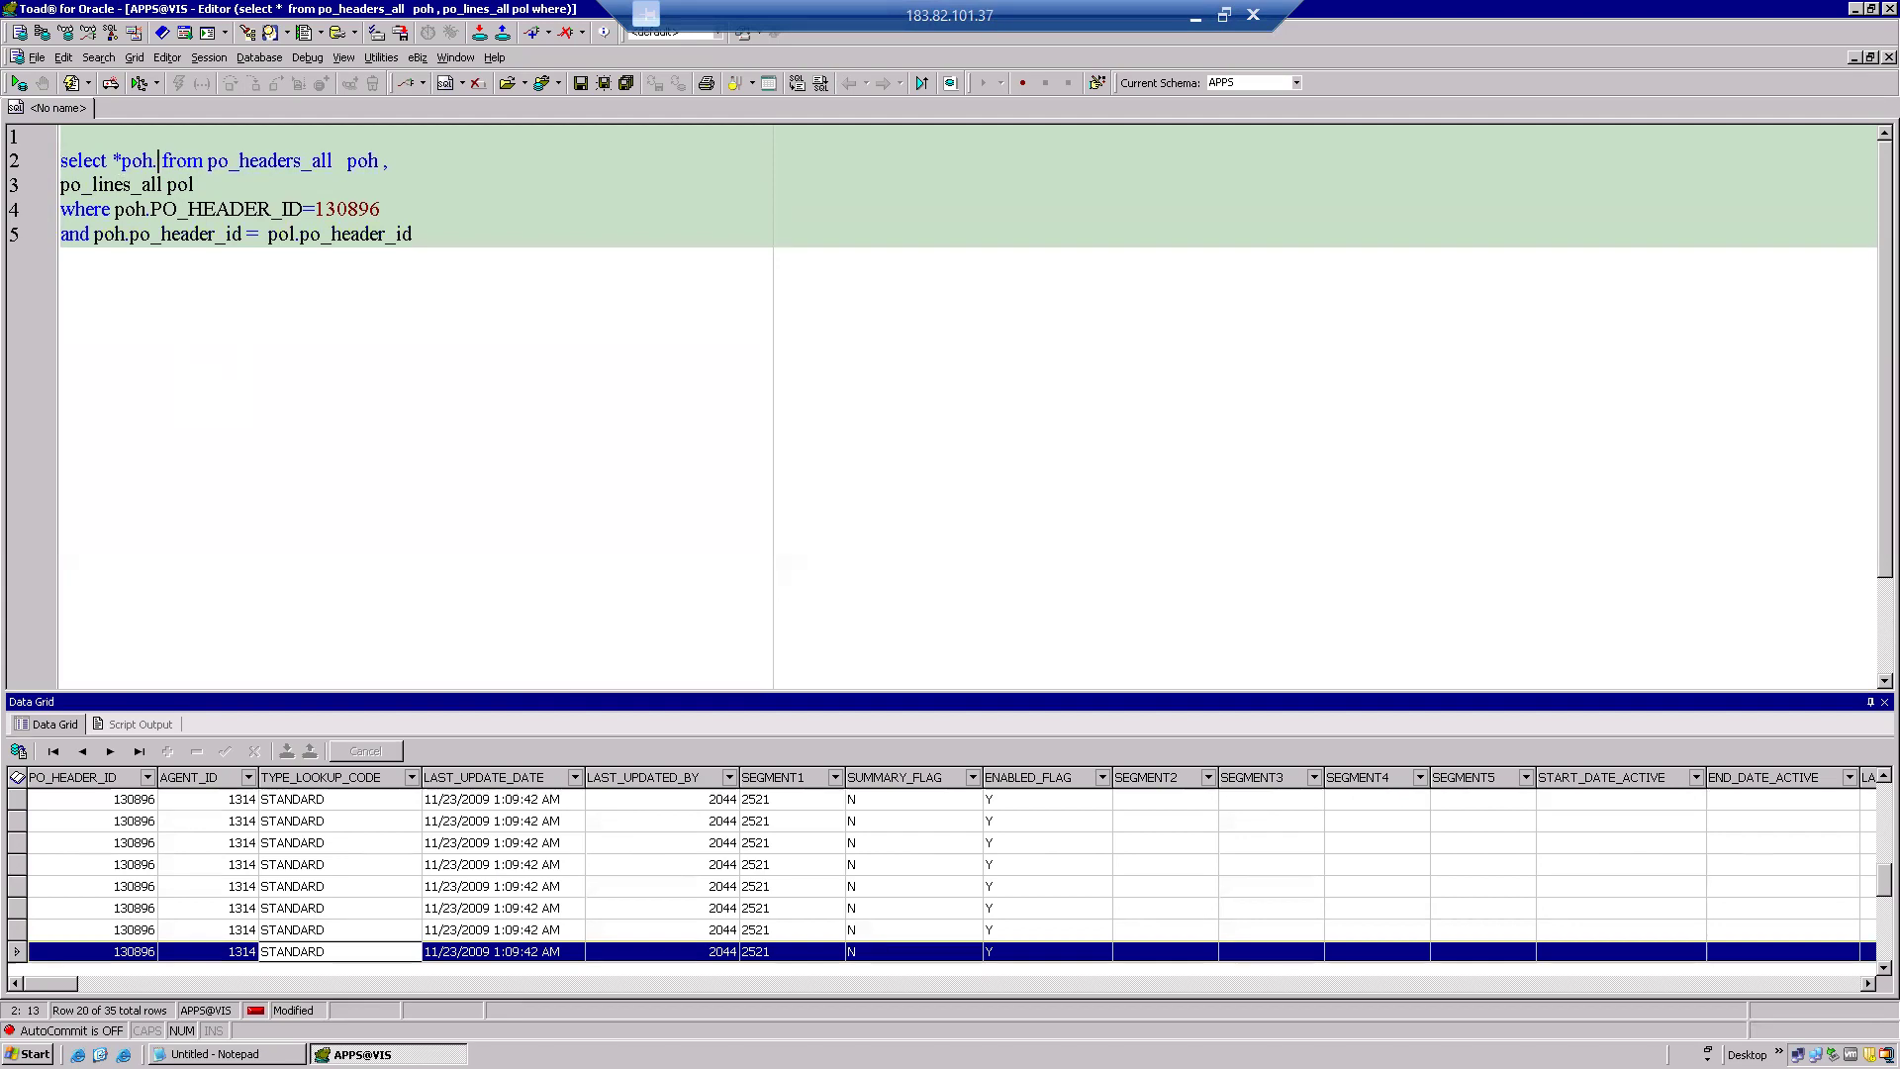
text(*)
key(BackSpace)
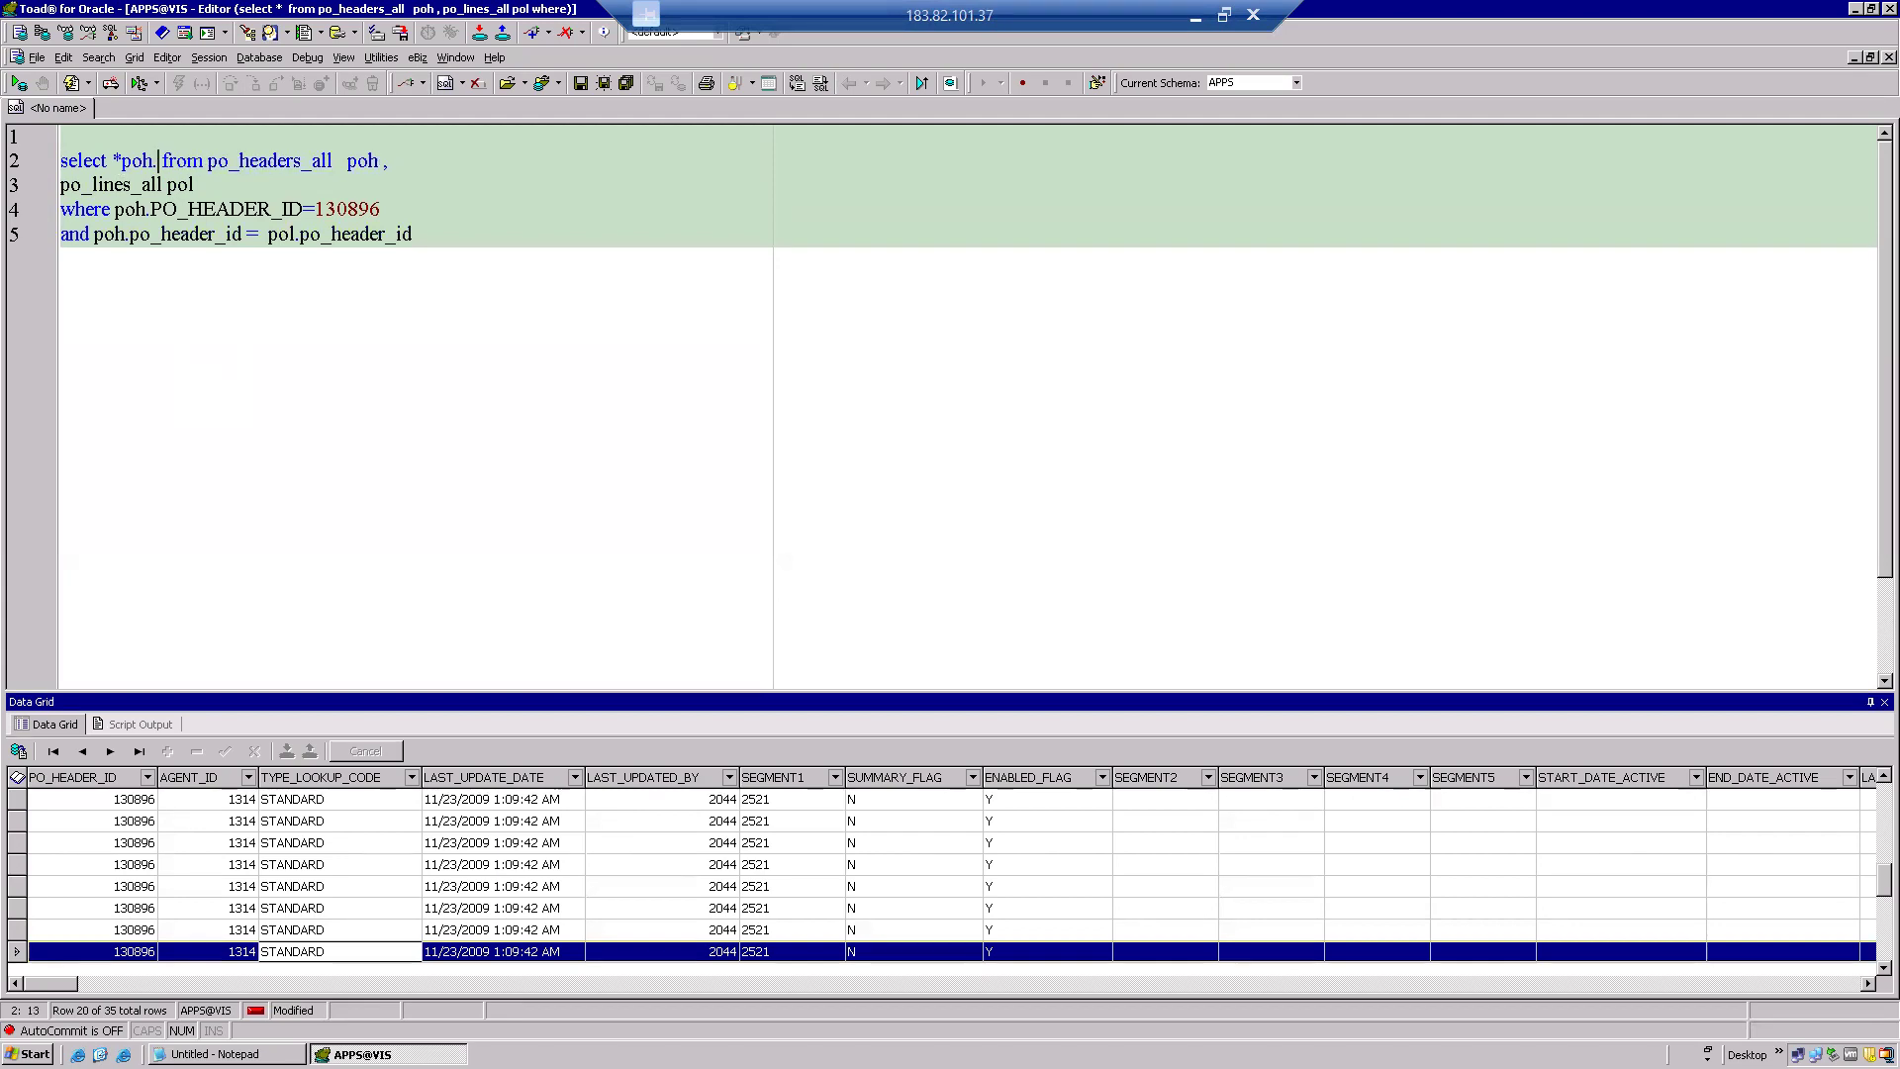
text(*)
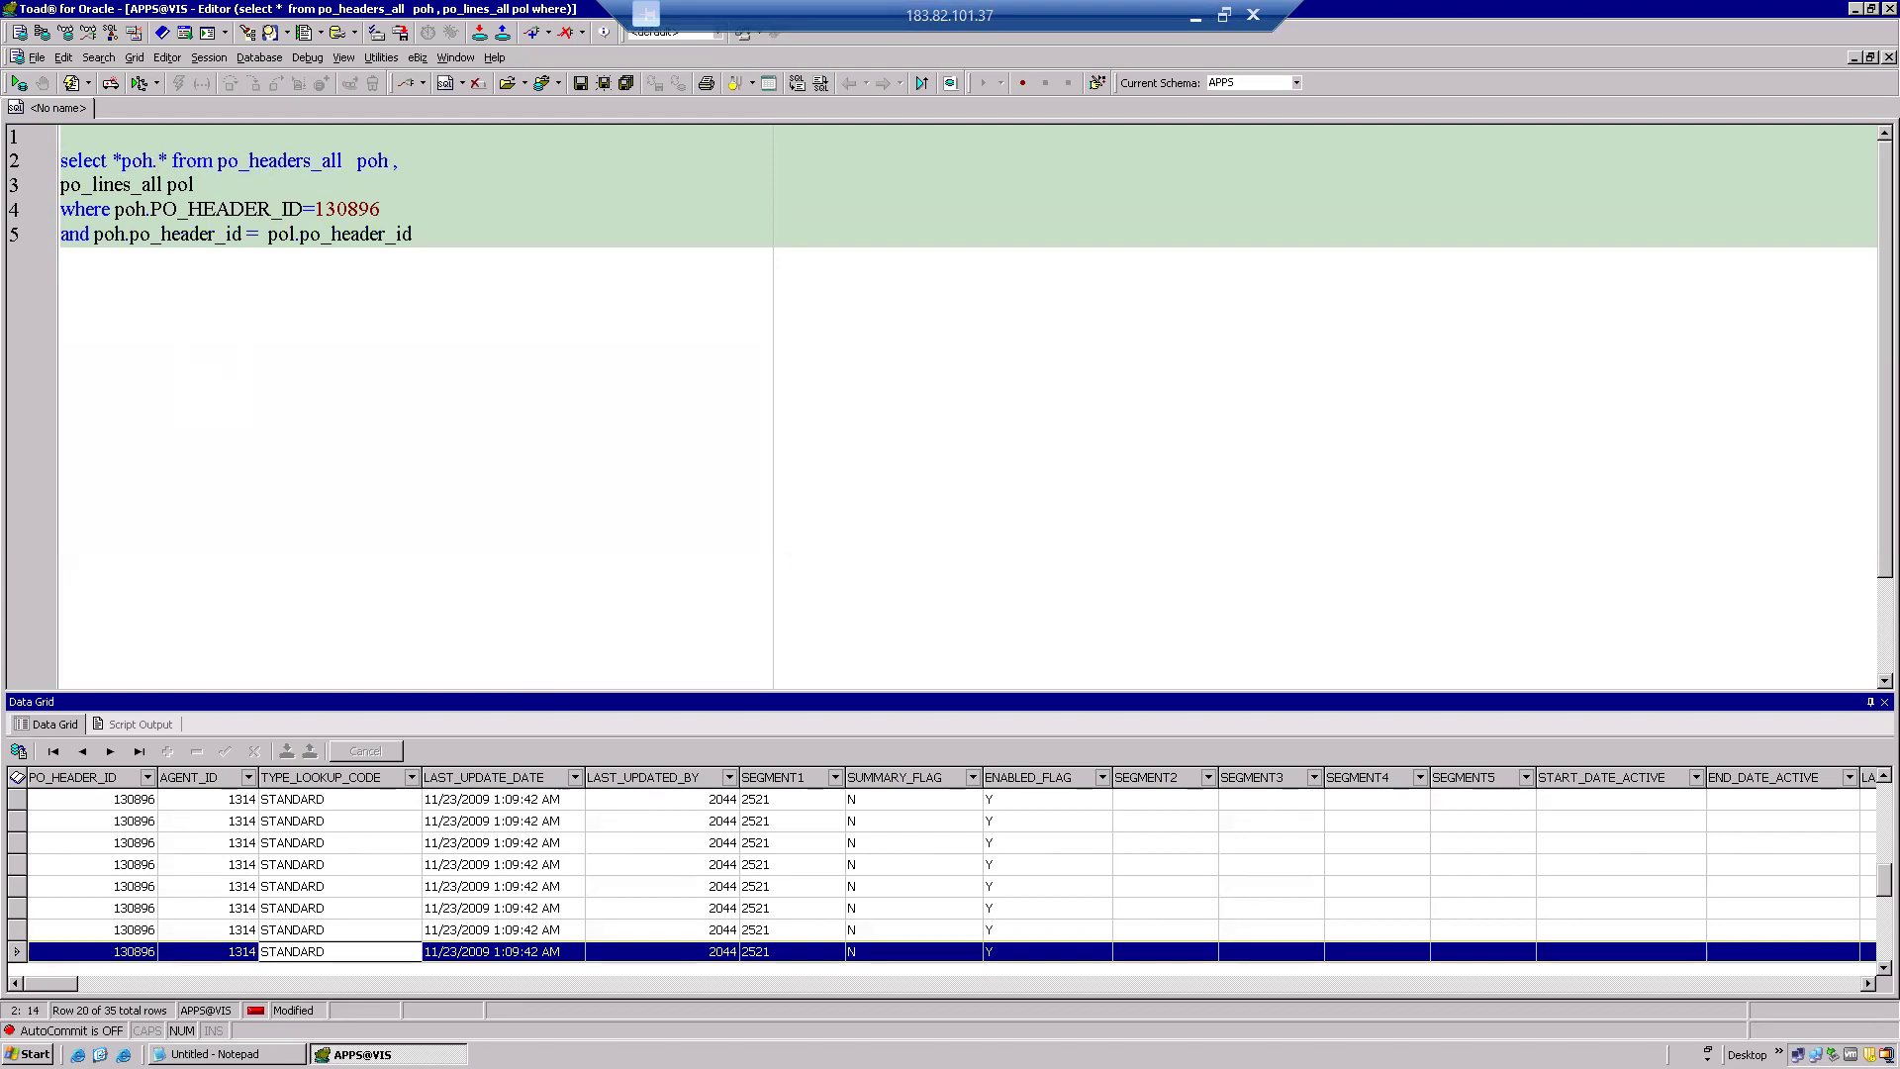
click(120, 160)
key(BackSpace)
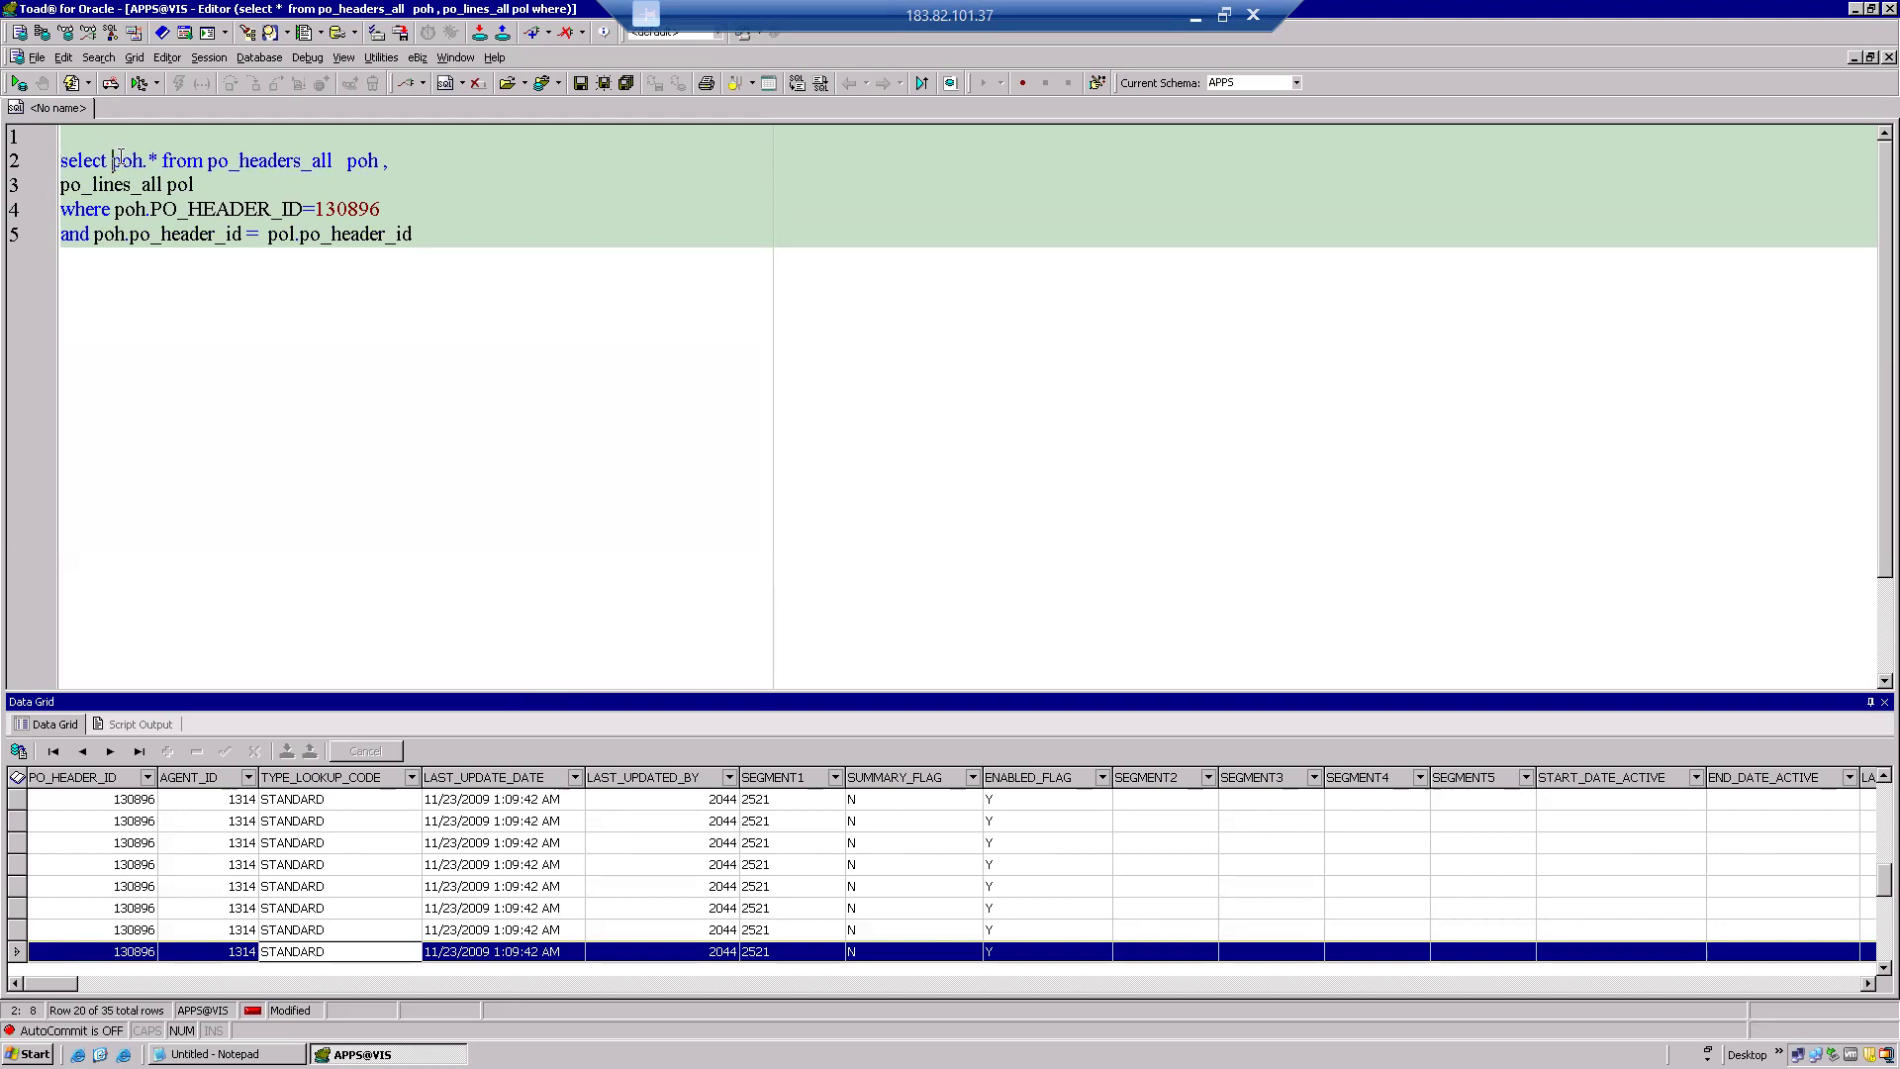
key(F9)
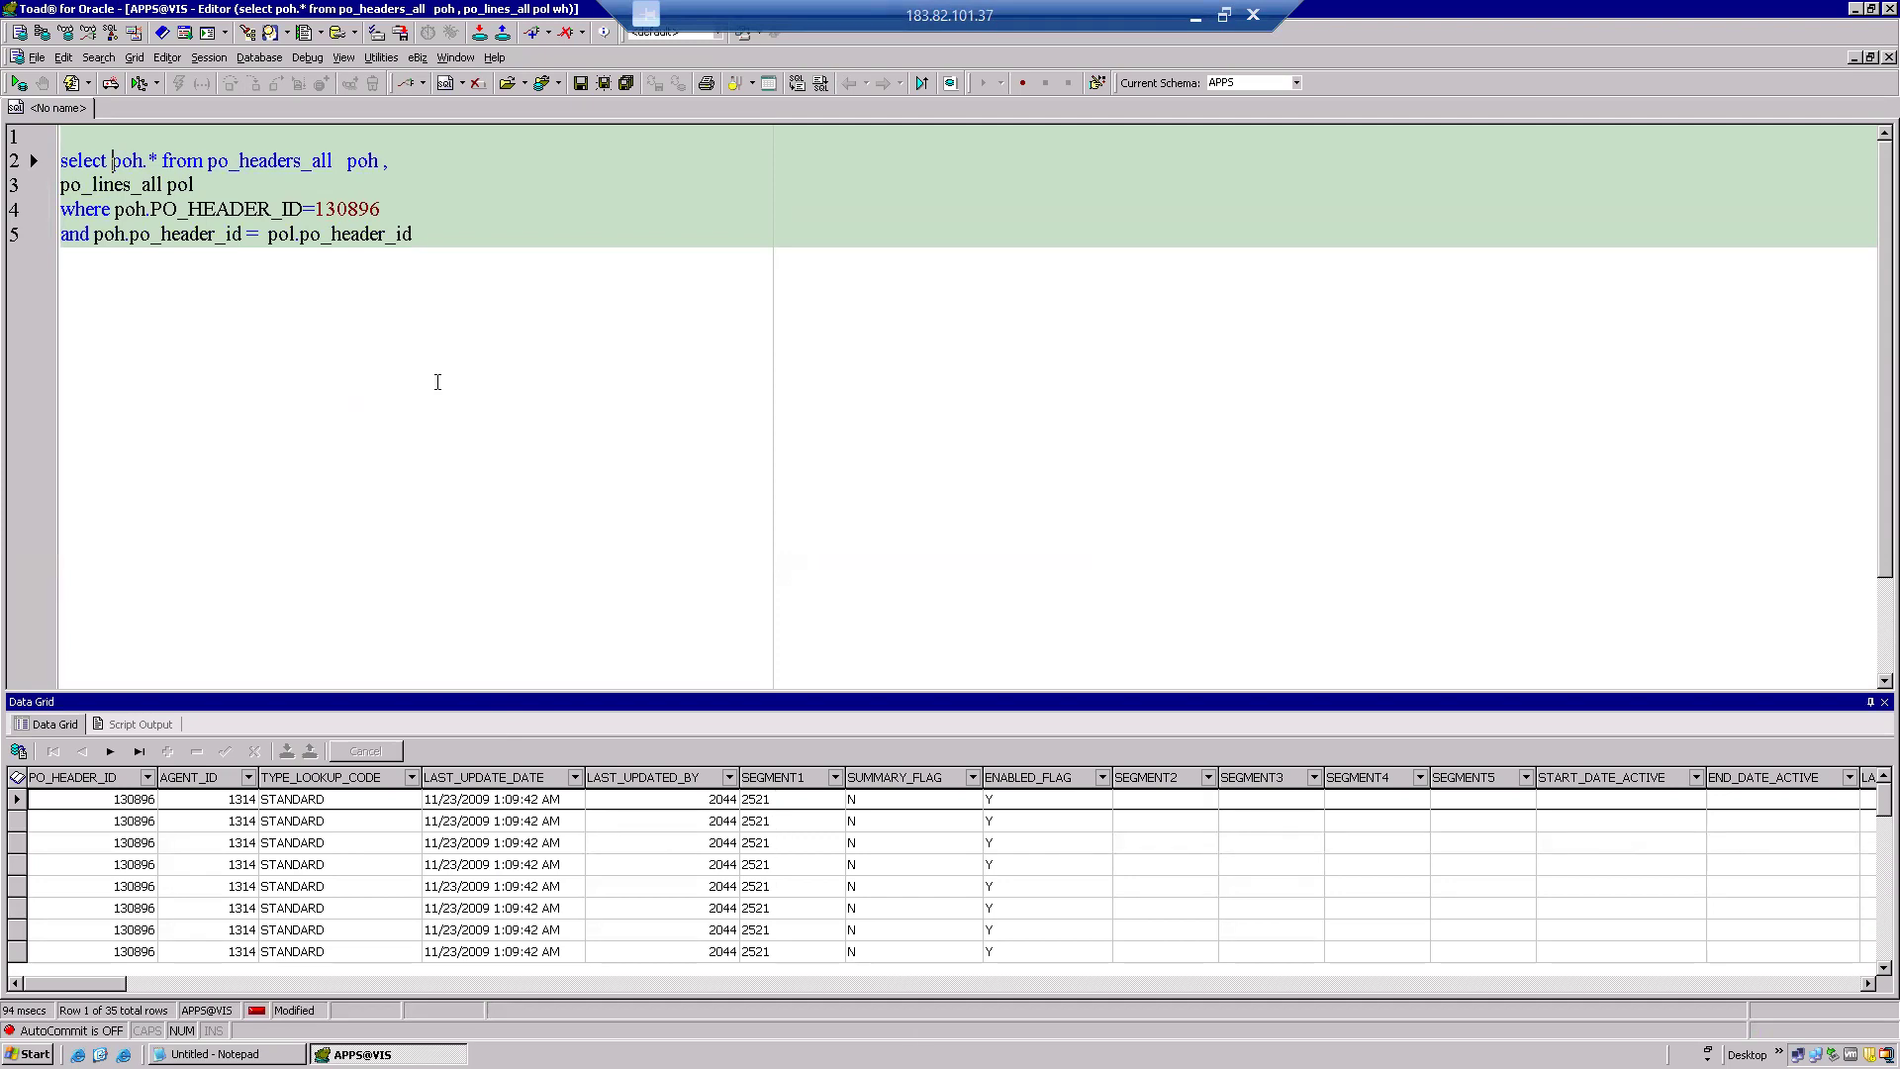
Insert 'segment1 PO_NUMBER ,poh' so the select list starts with poh.segment1 PO_NUMBER.
click(149, 160)
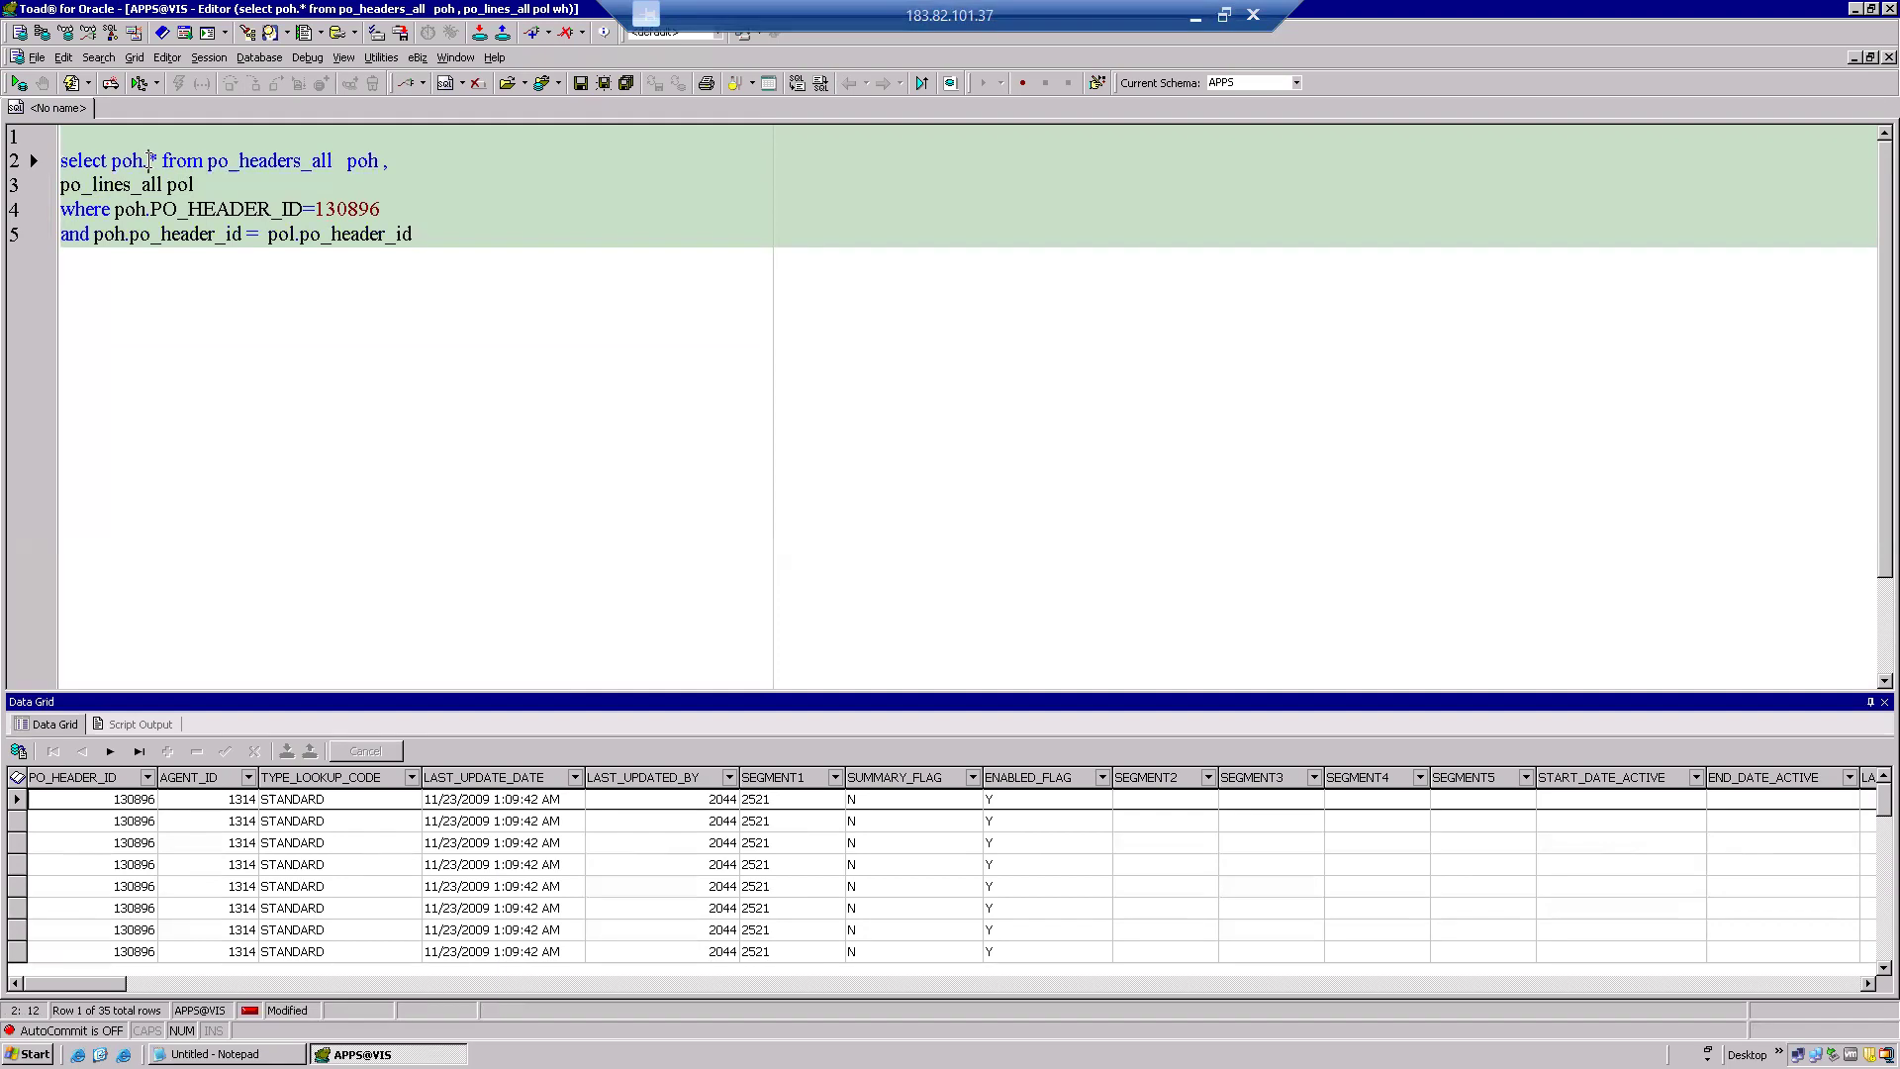
key(BackSpace)
text(segment)
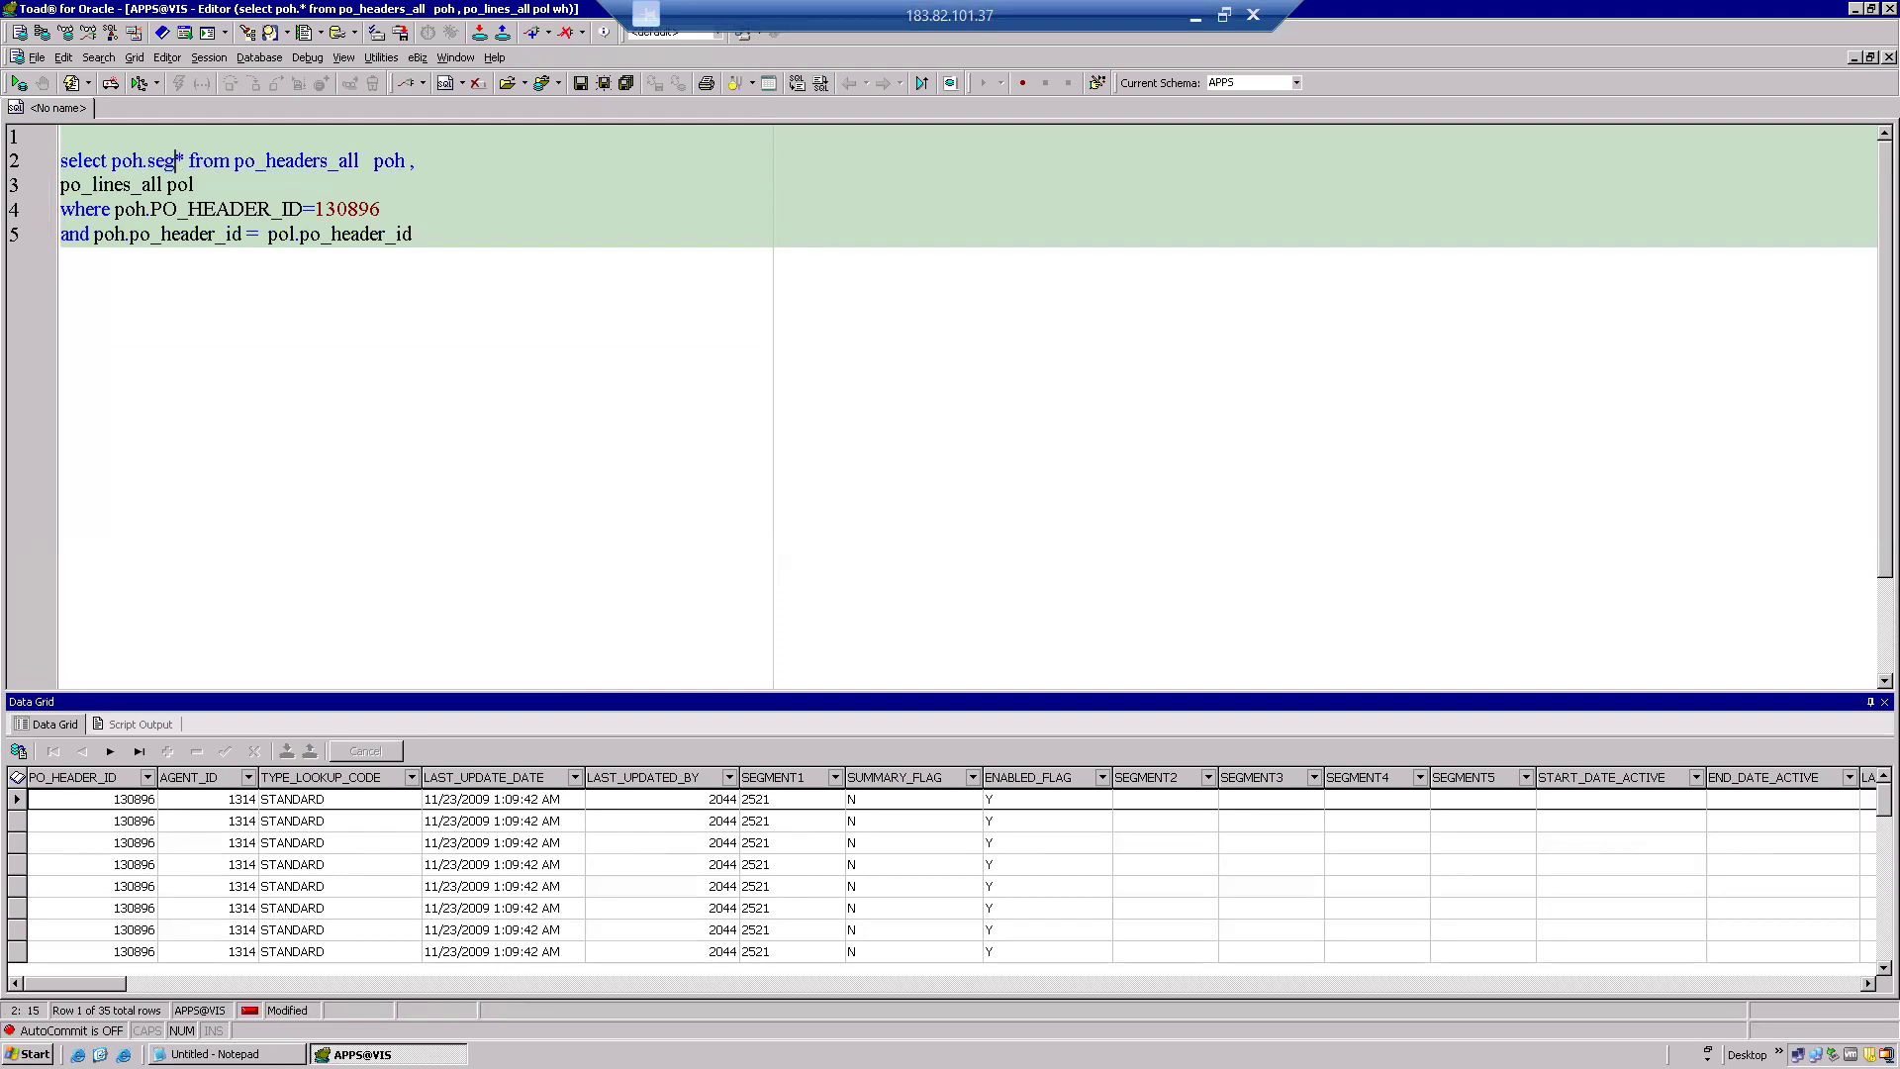
text(1 )
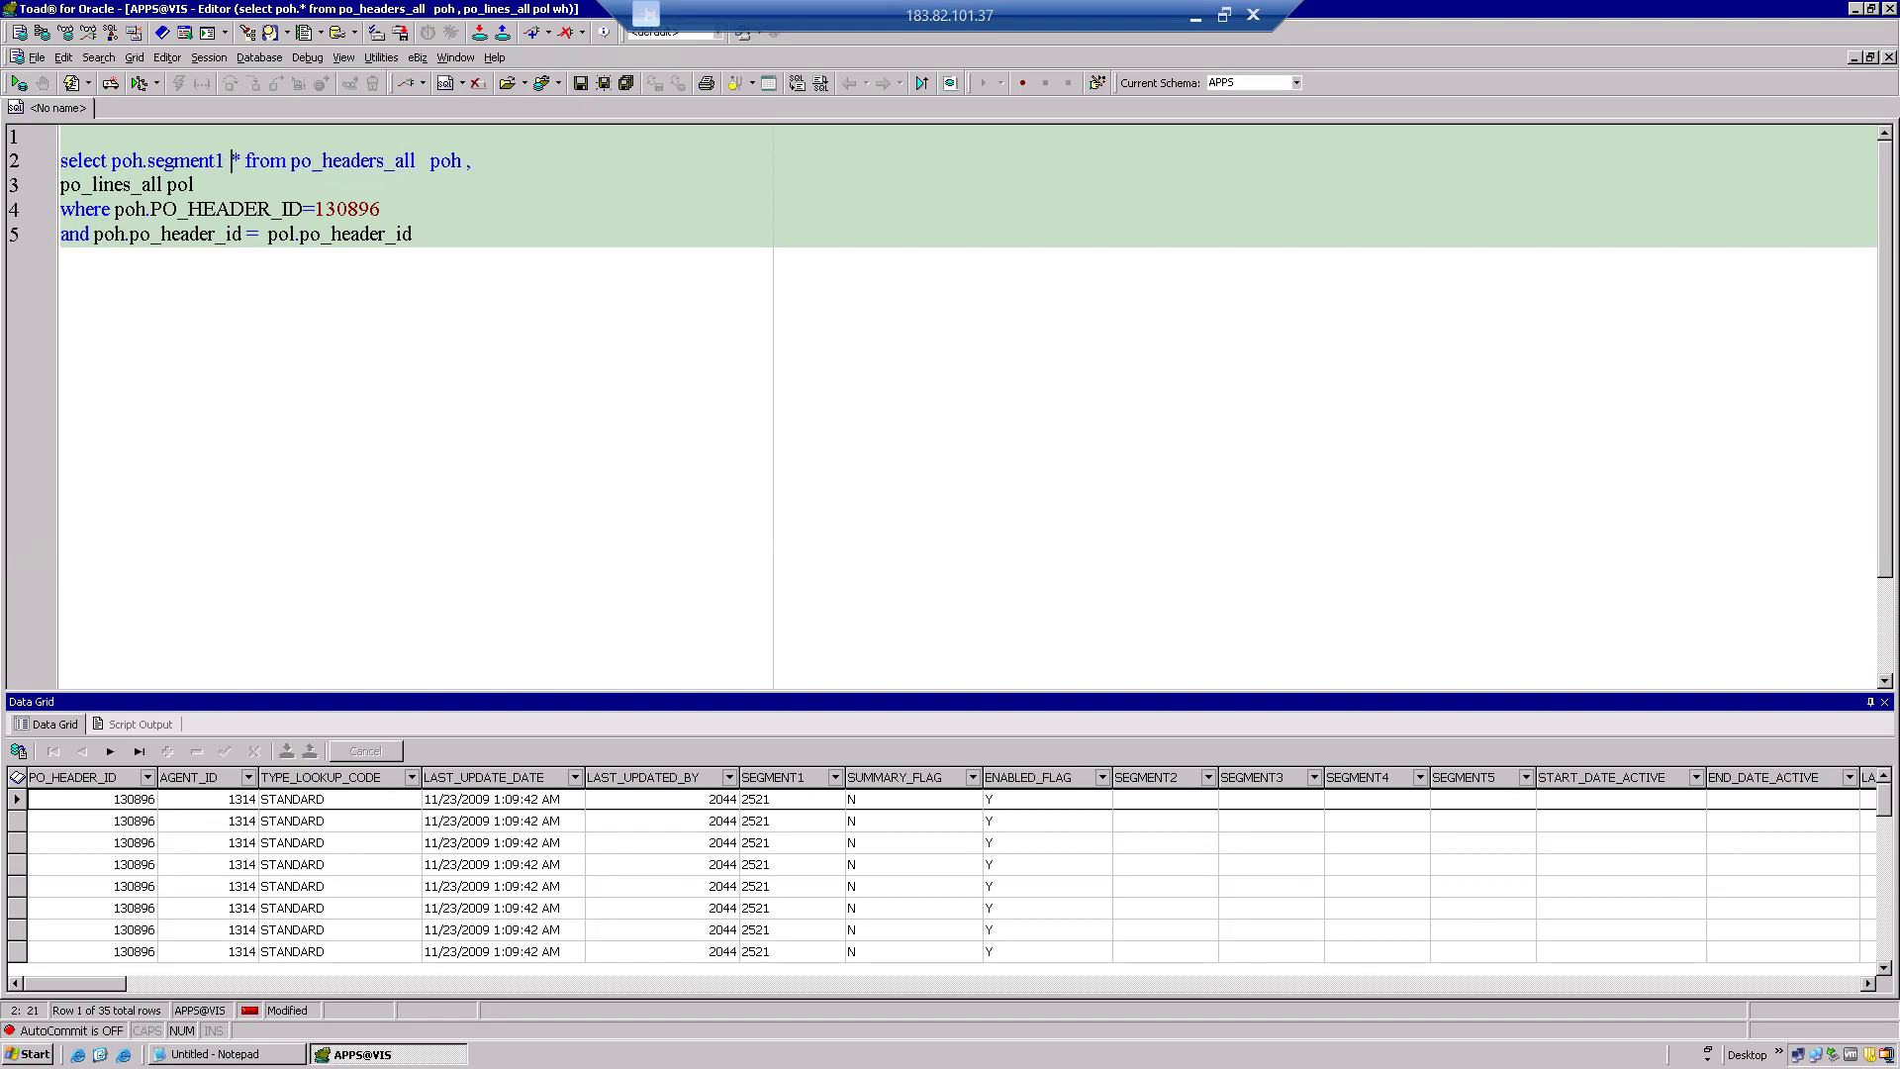
text(PO_NUM)
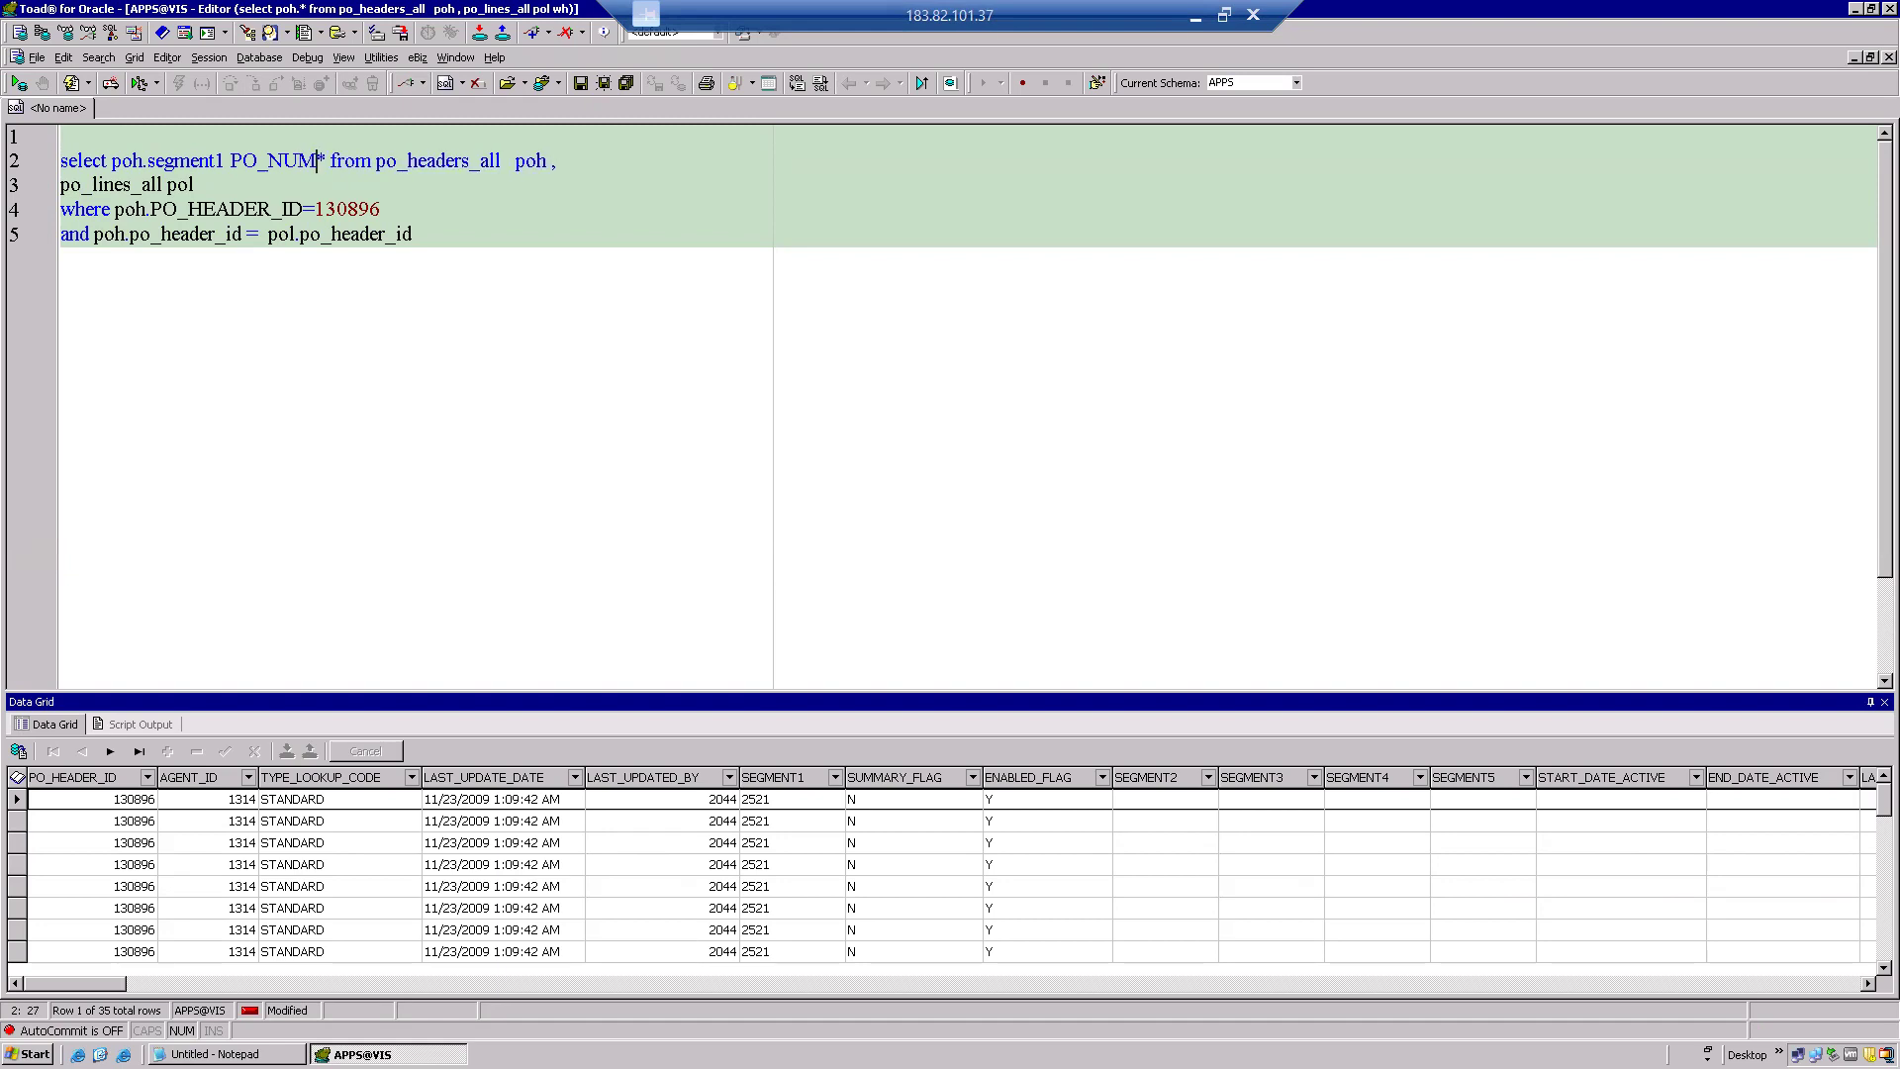
text(BER )
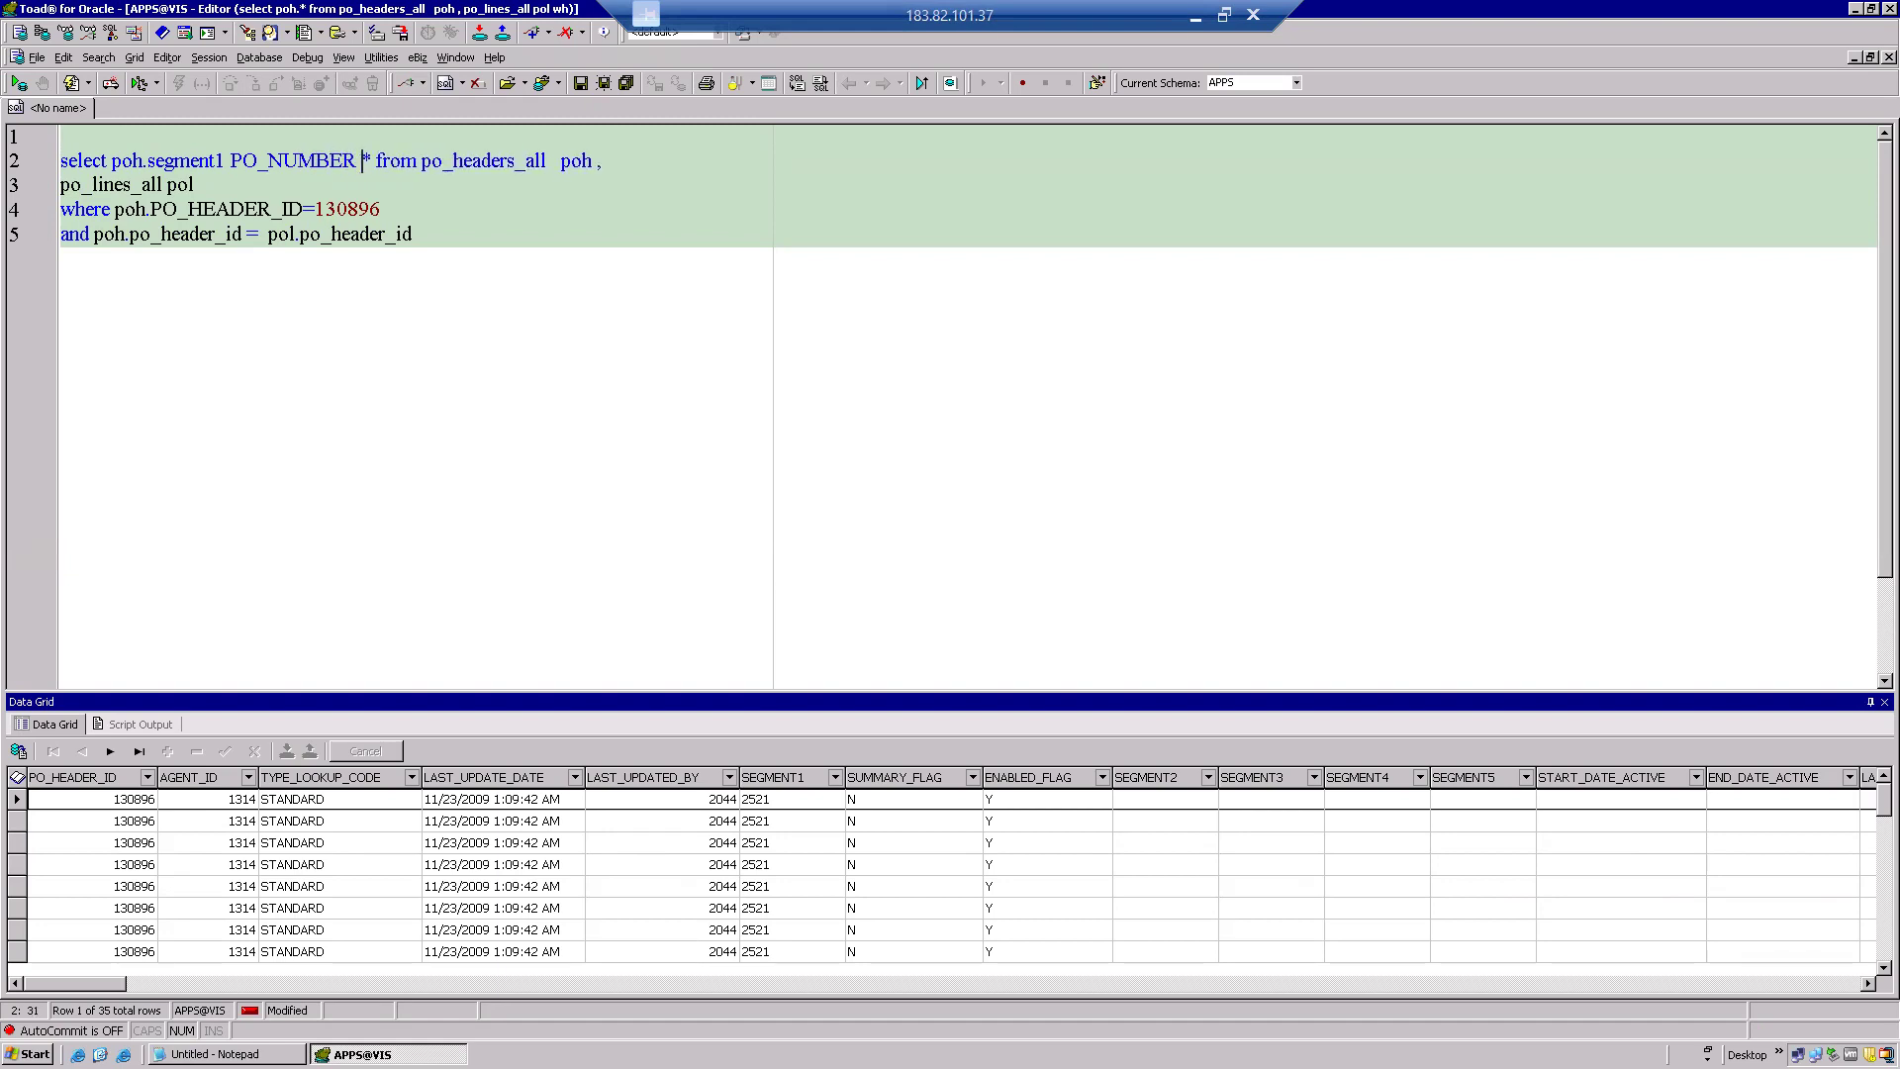
text(,po)
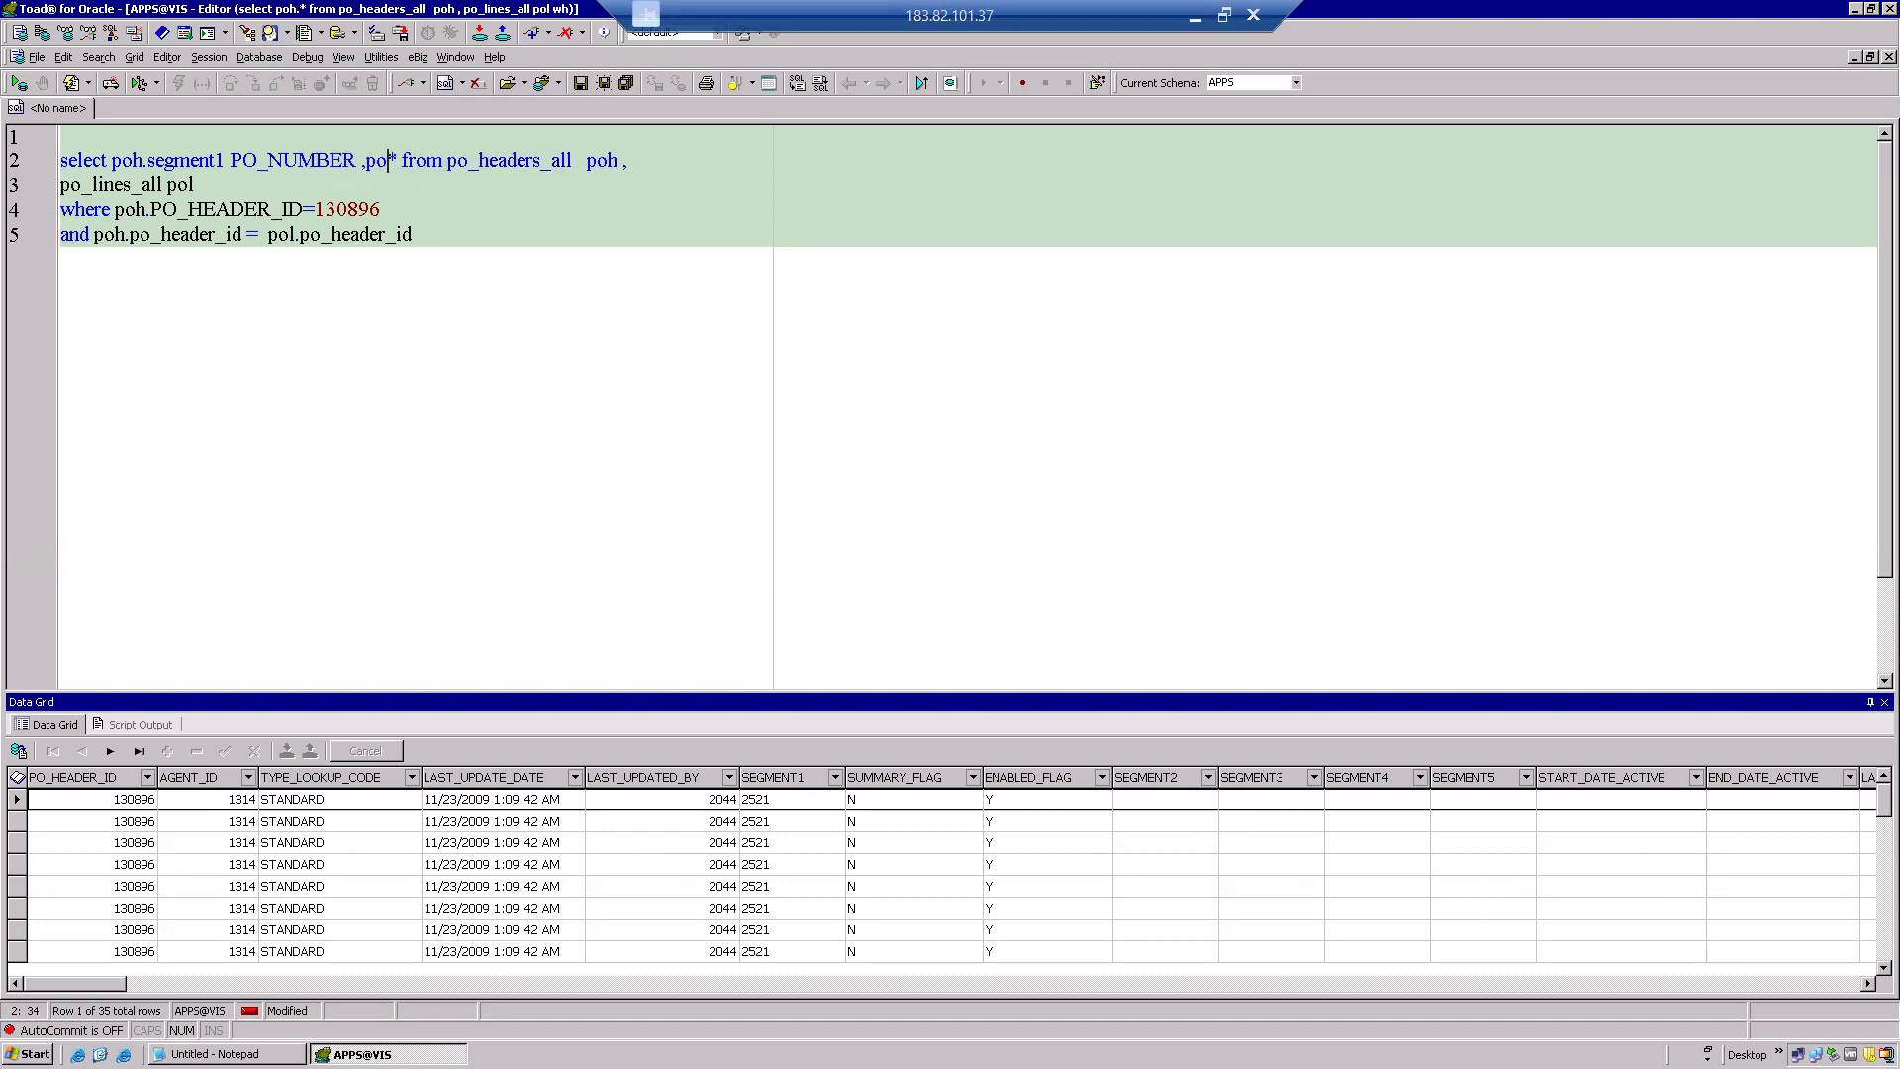
text(h)
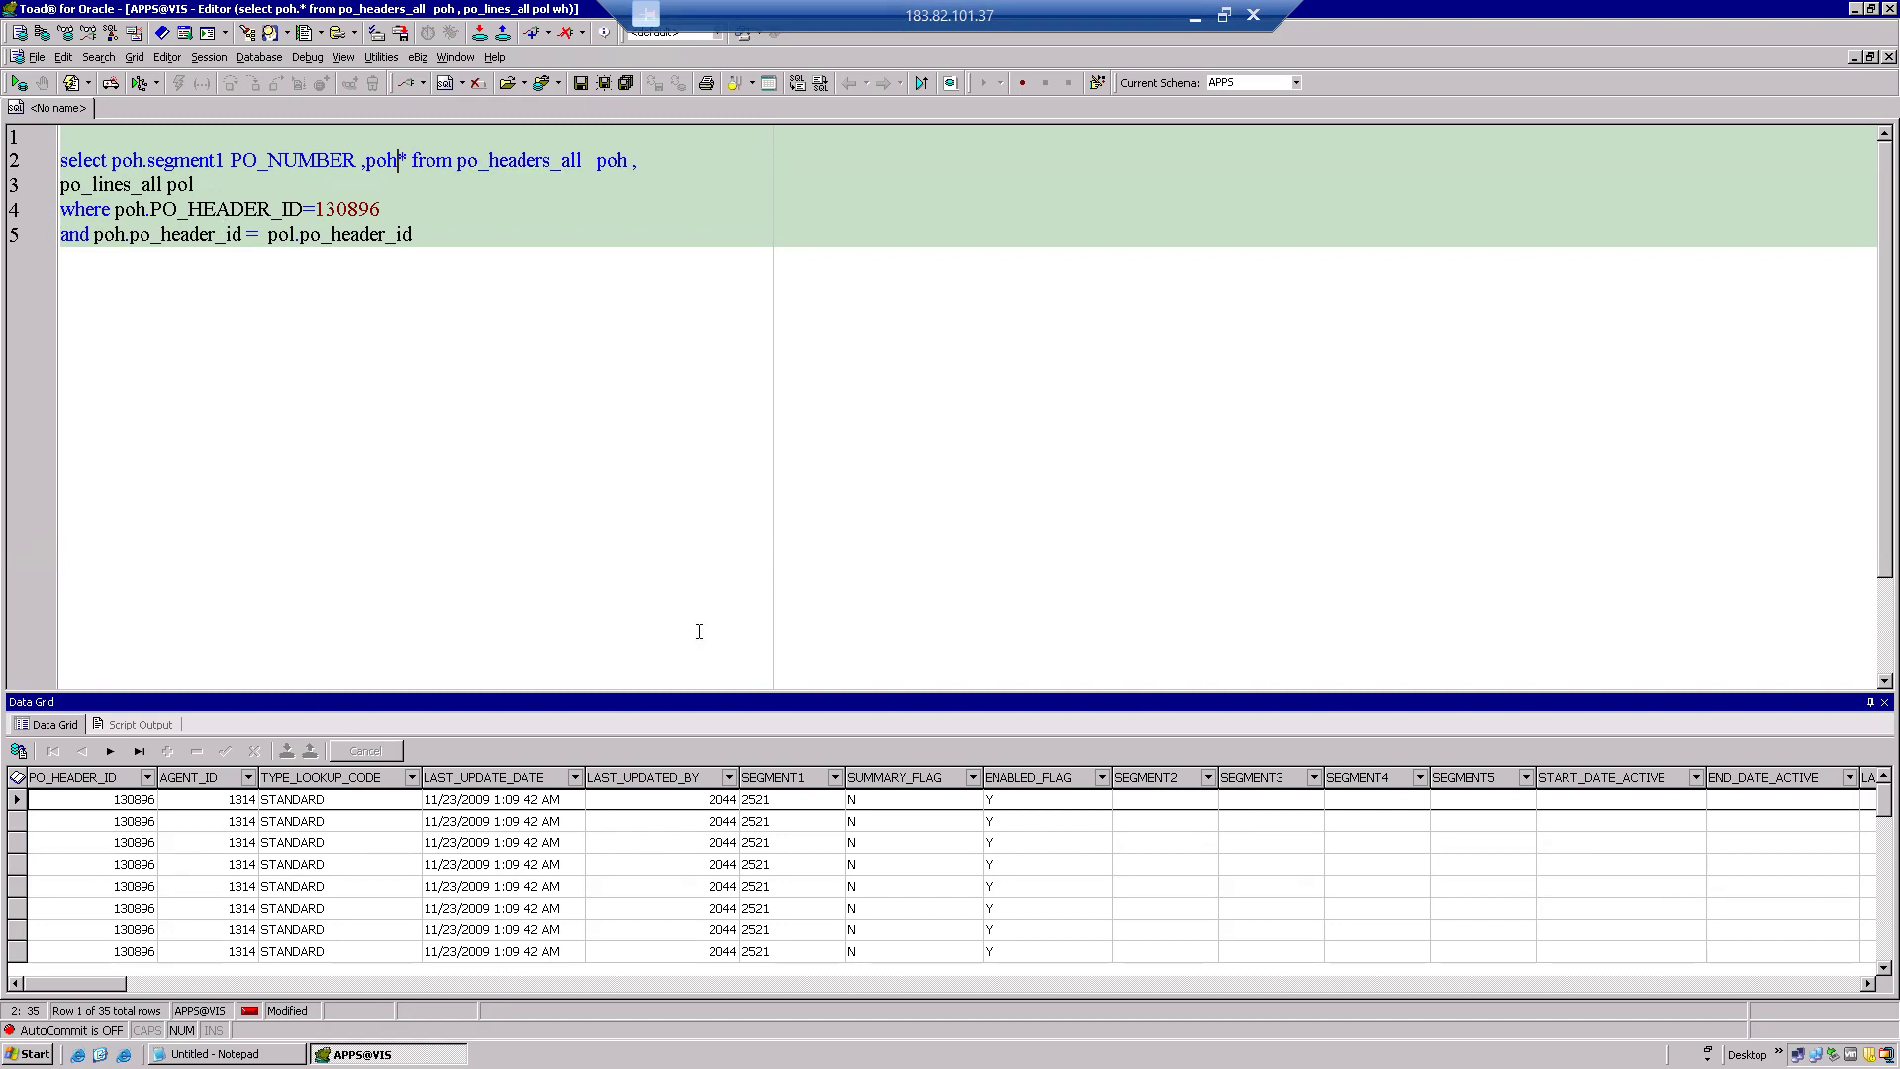
click(816, 884)
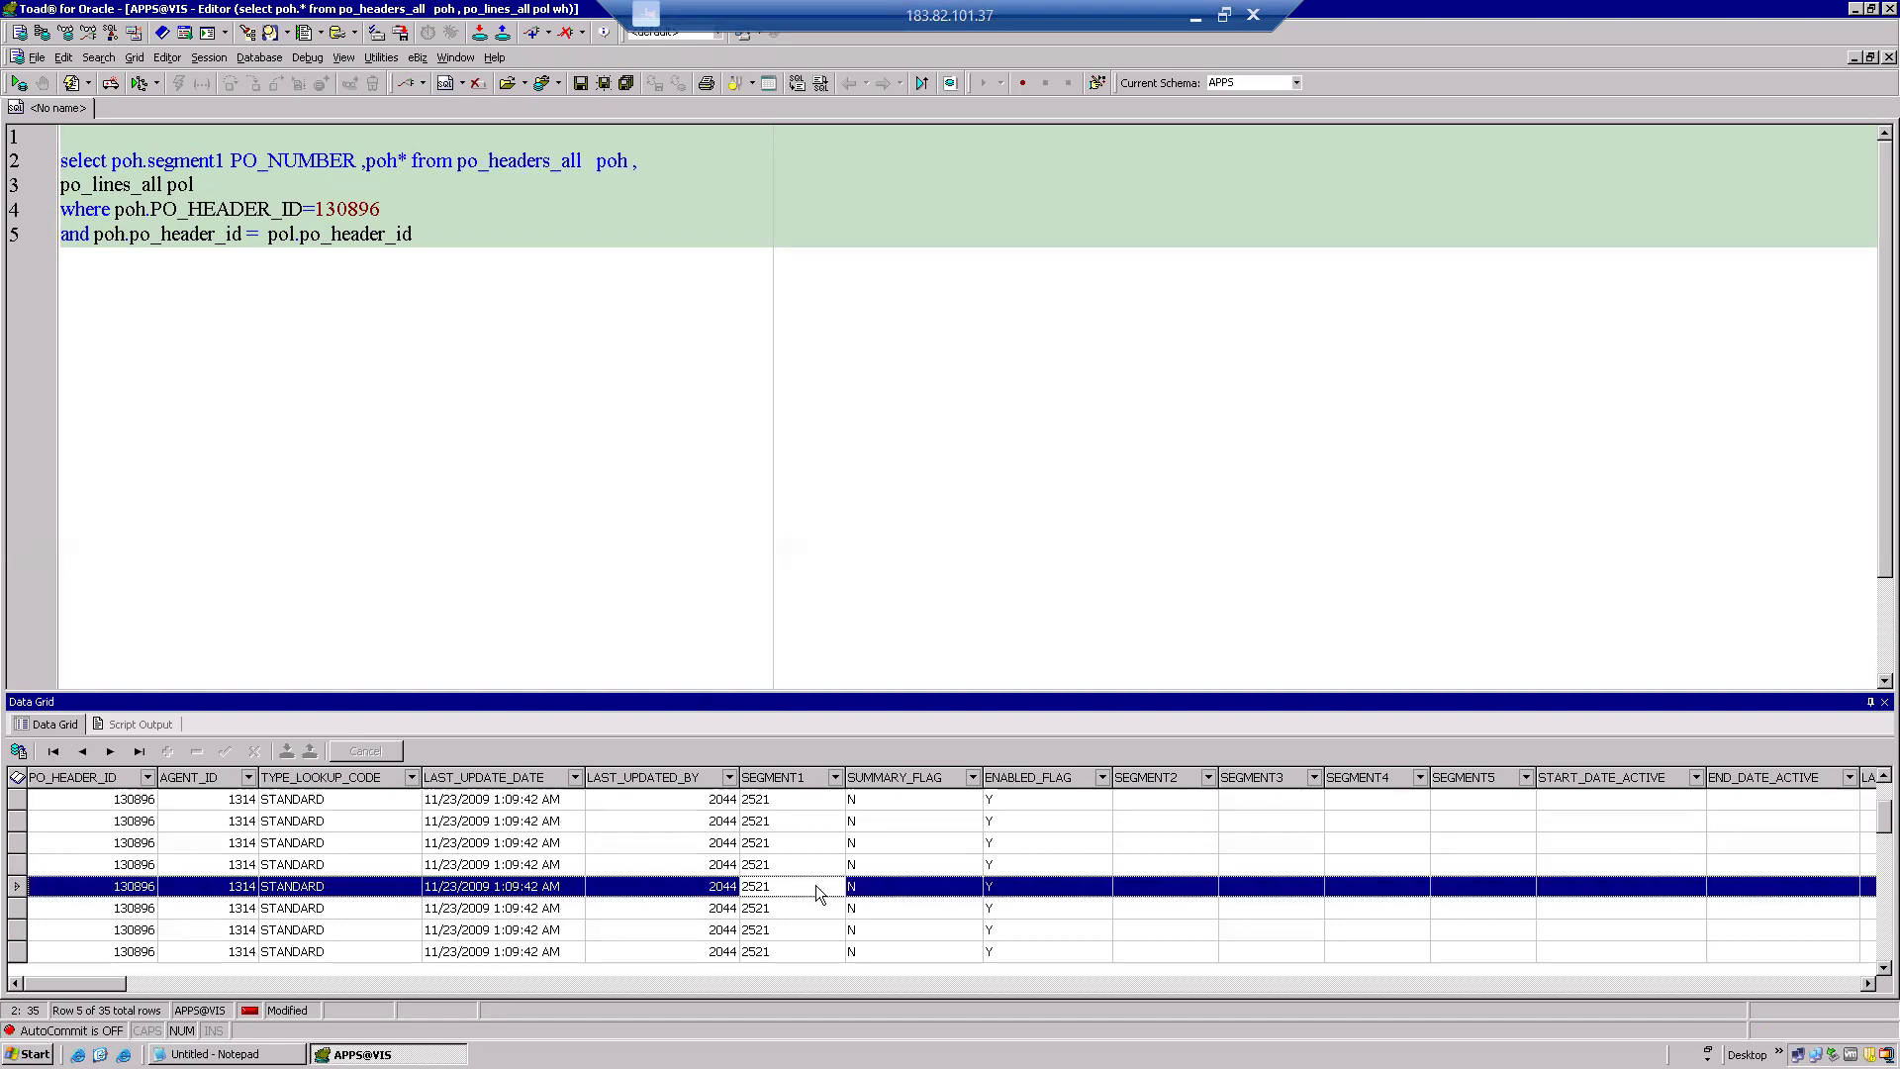
Replace poh.* with poh.TYPE_LOOKUP_CODE, copying the name from the column's sort settings.
right_click(327, 774)
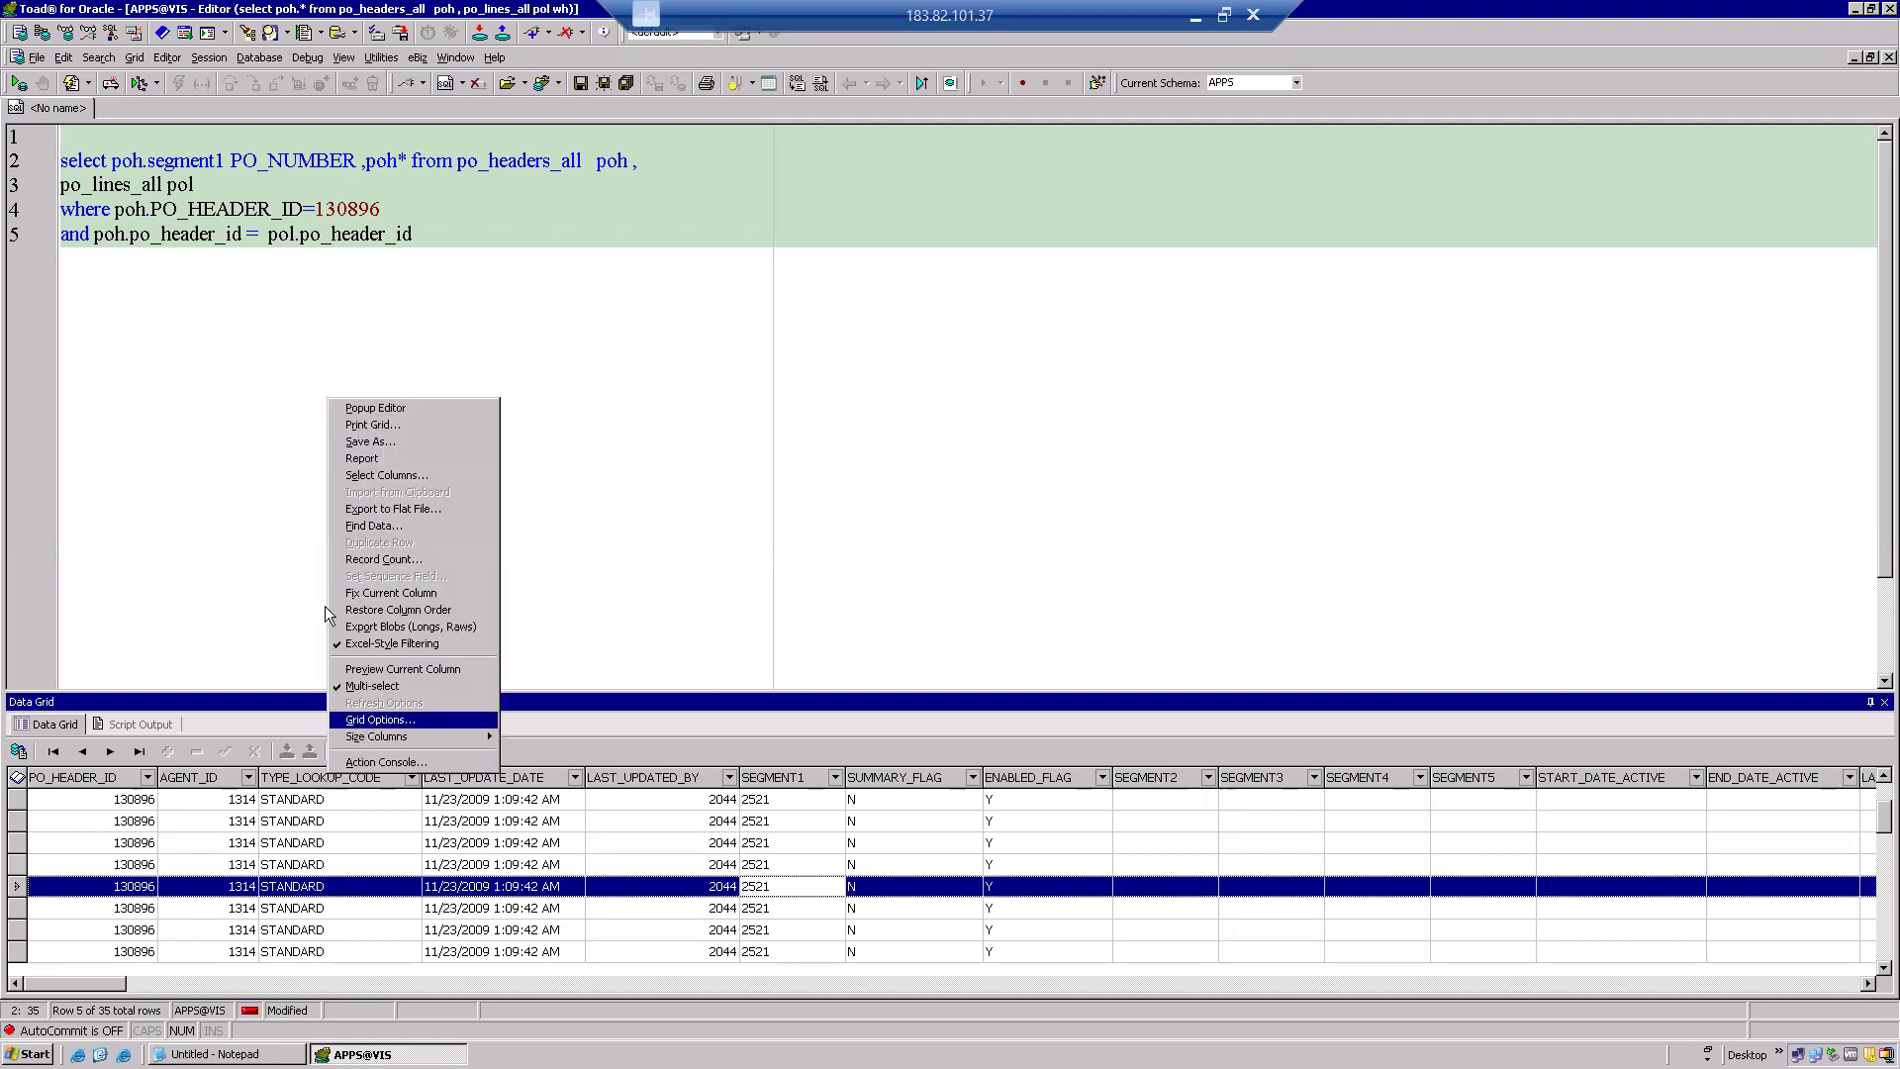
click(301, 775)
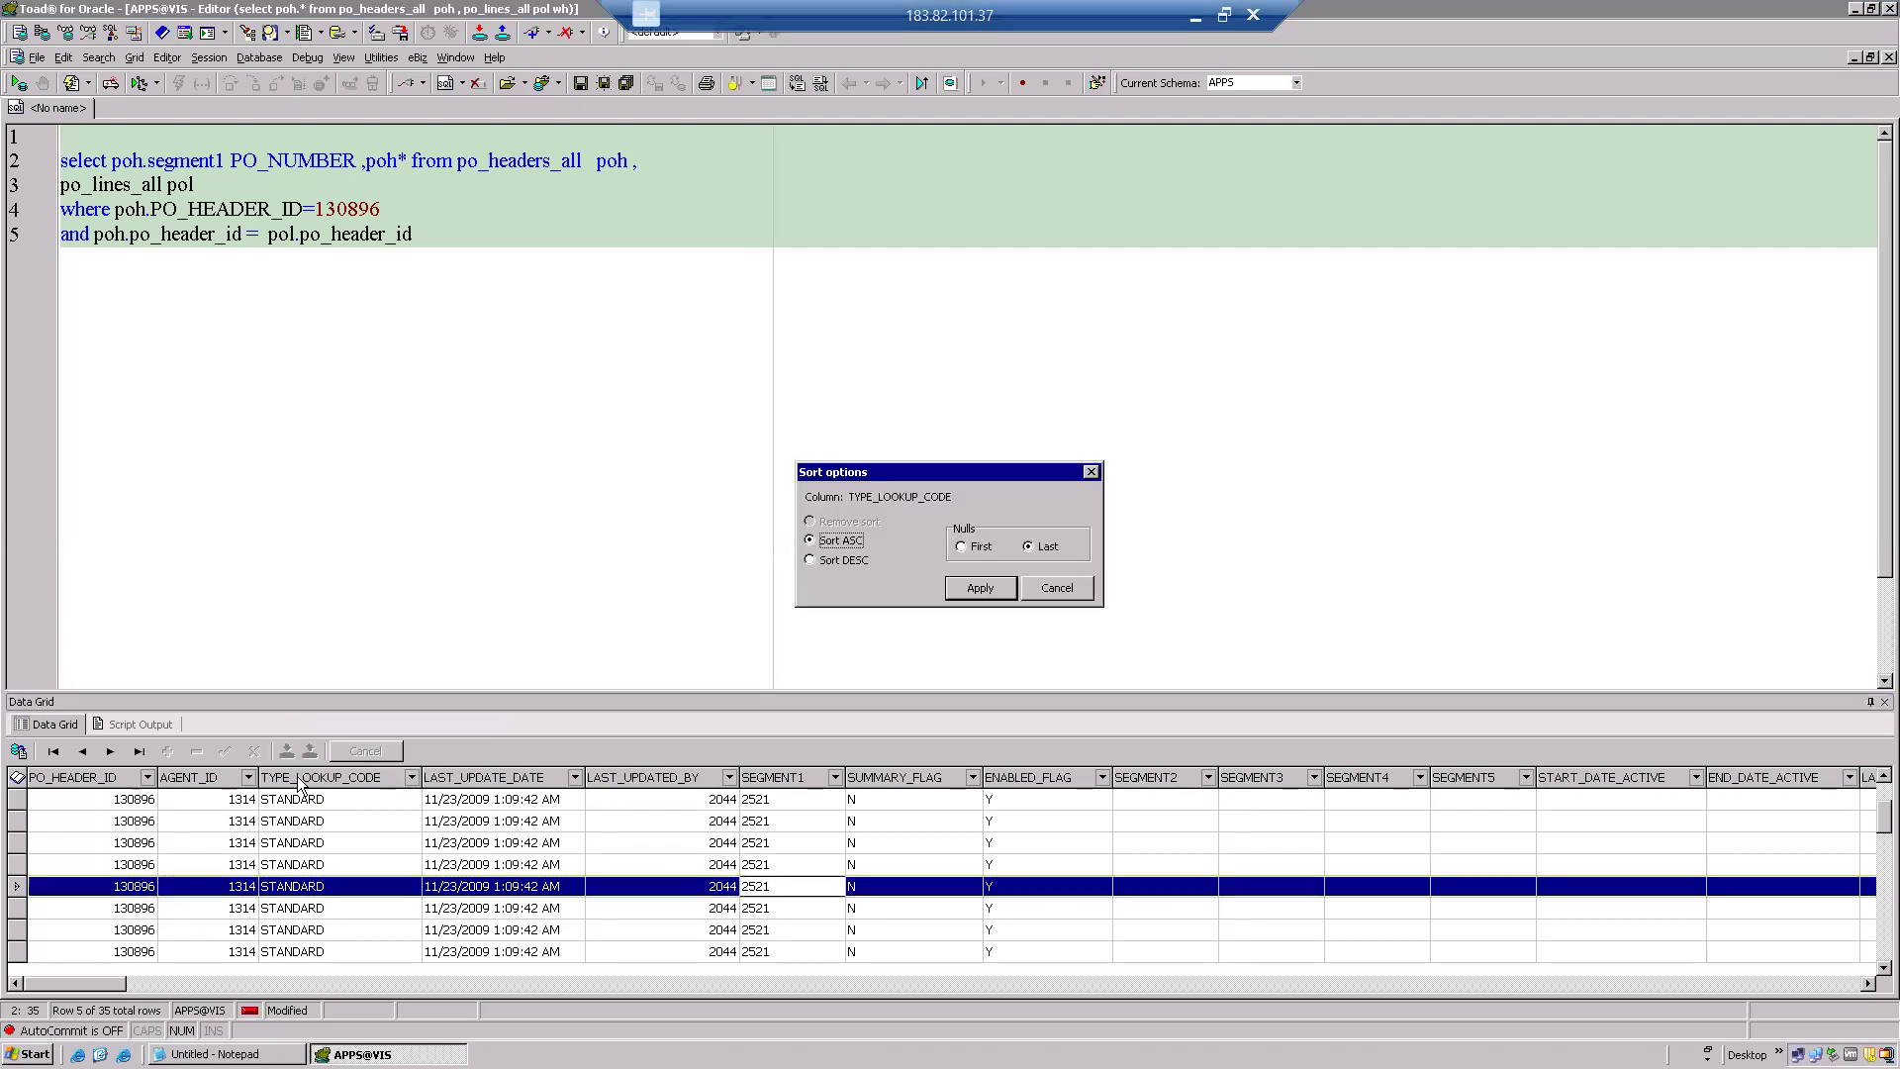
double_click(896, 496)
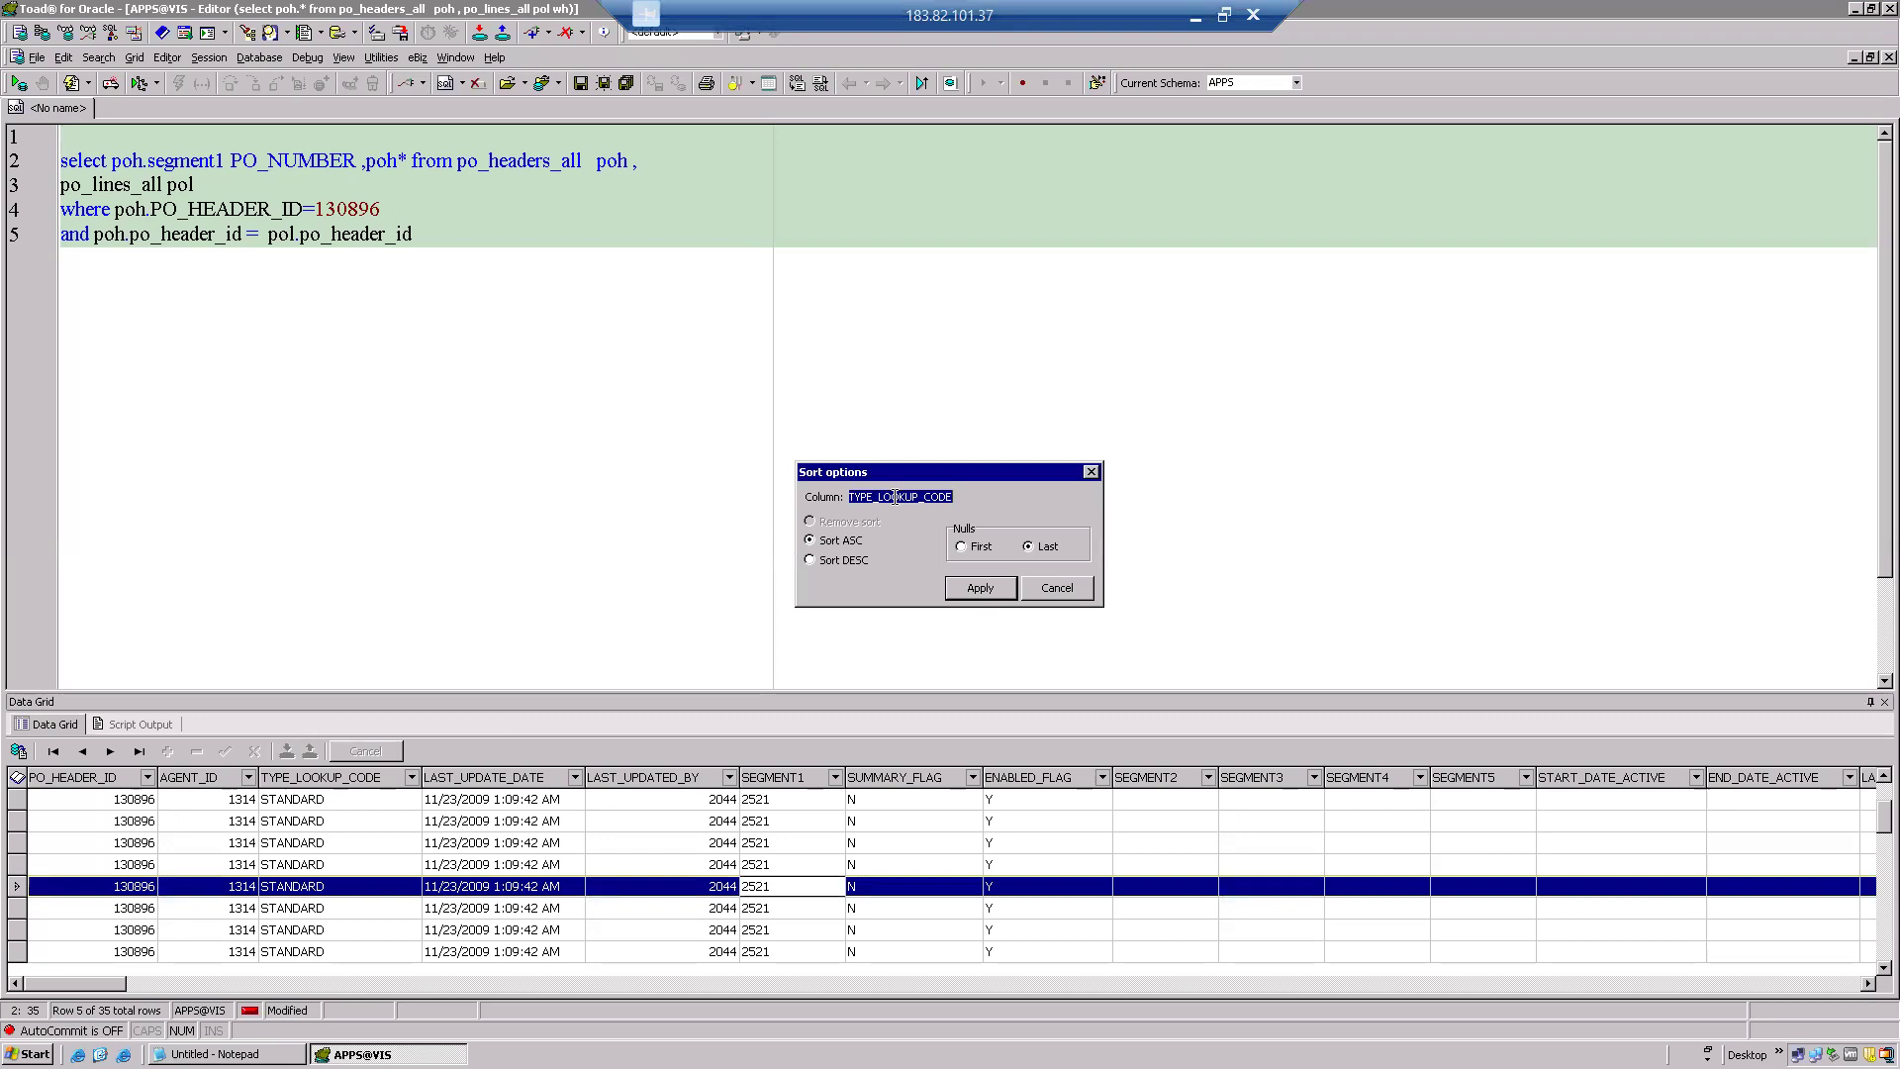
click(1084, 589)
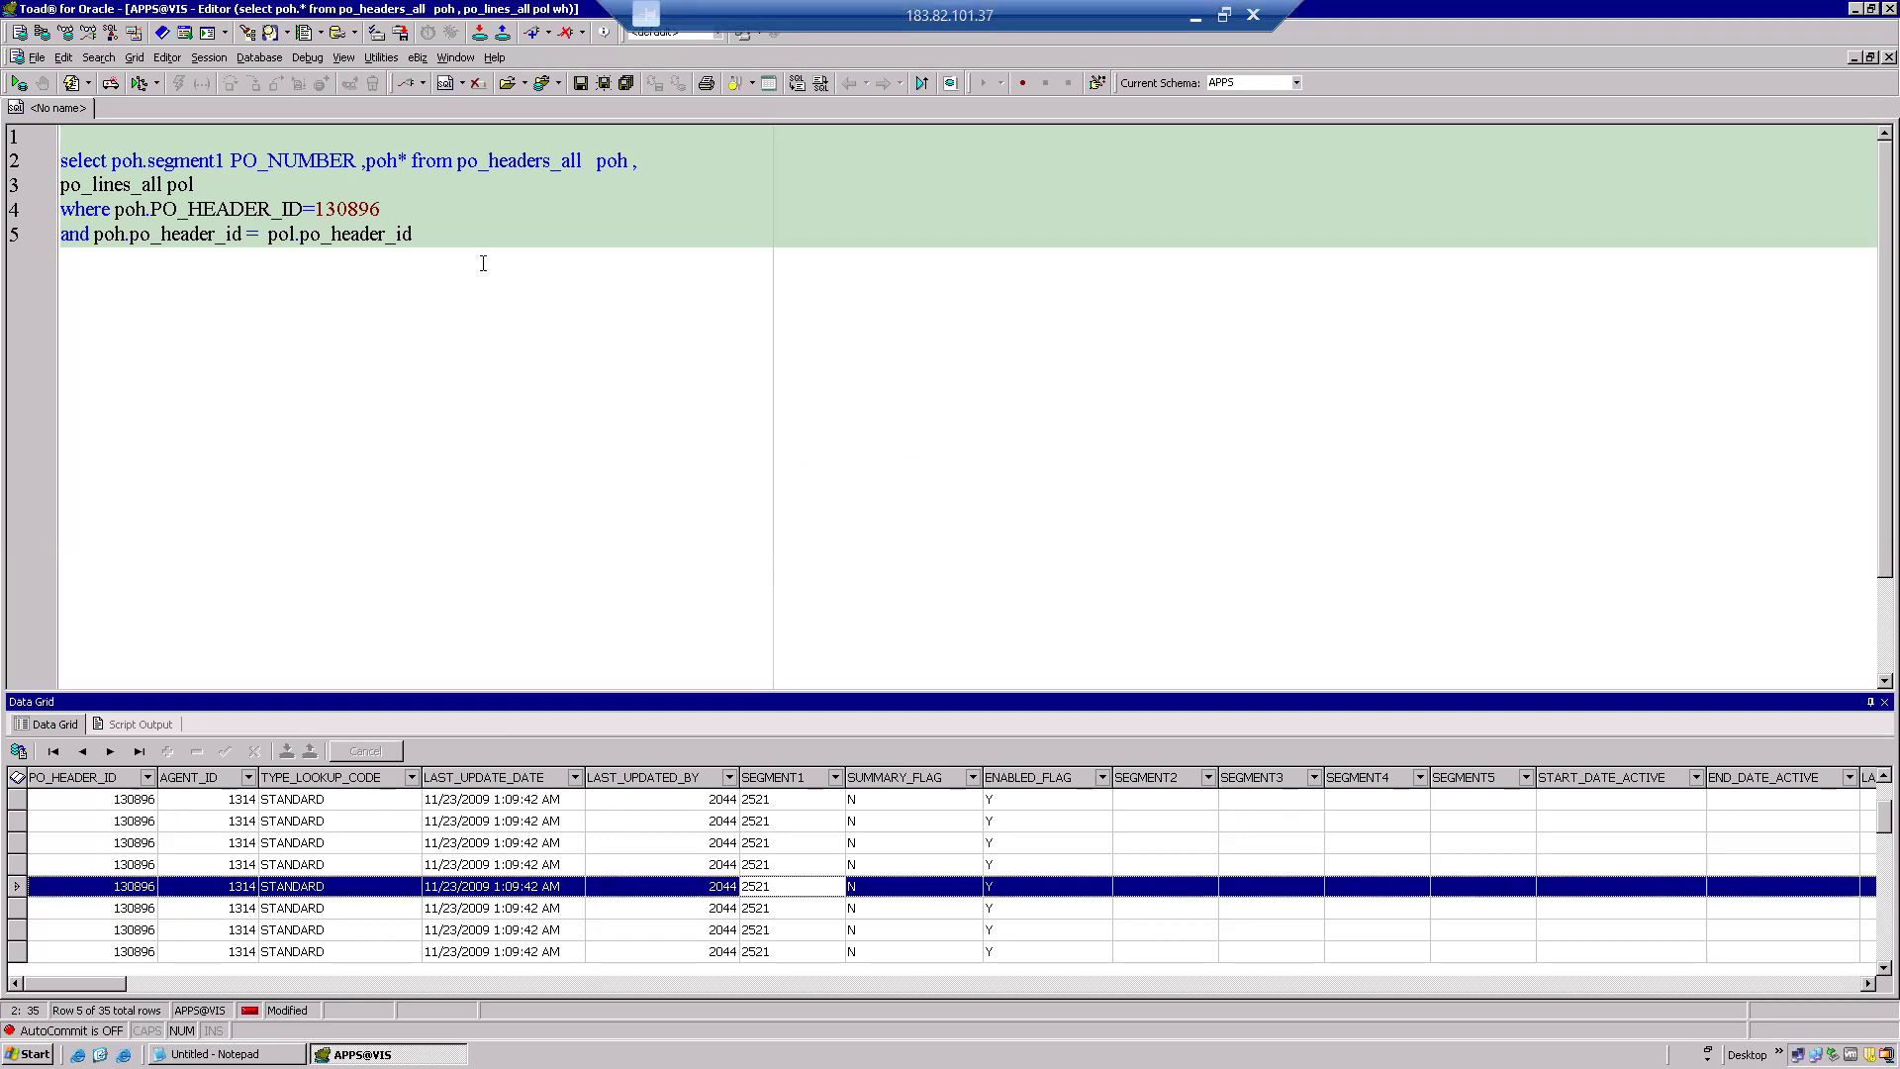
click(403, 161)
key(BackSpace)
text(.TYPE_LOOKUP_CODE)
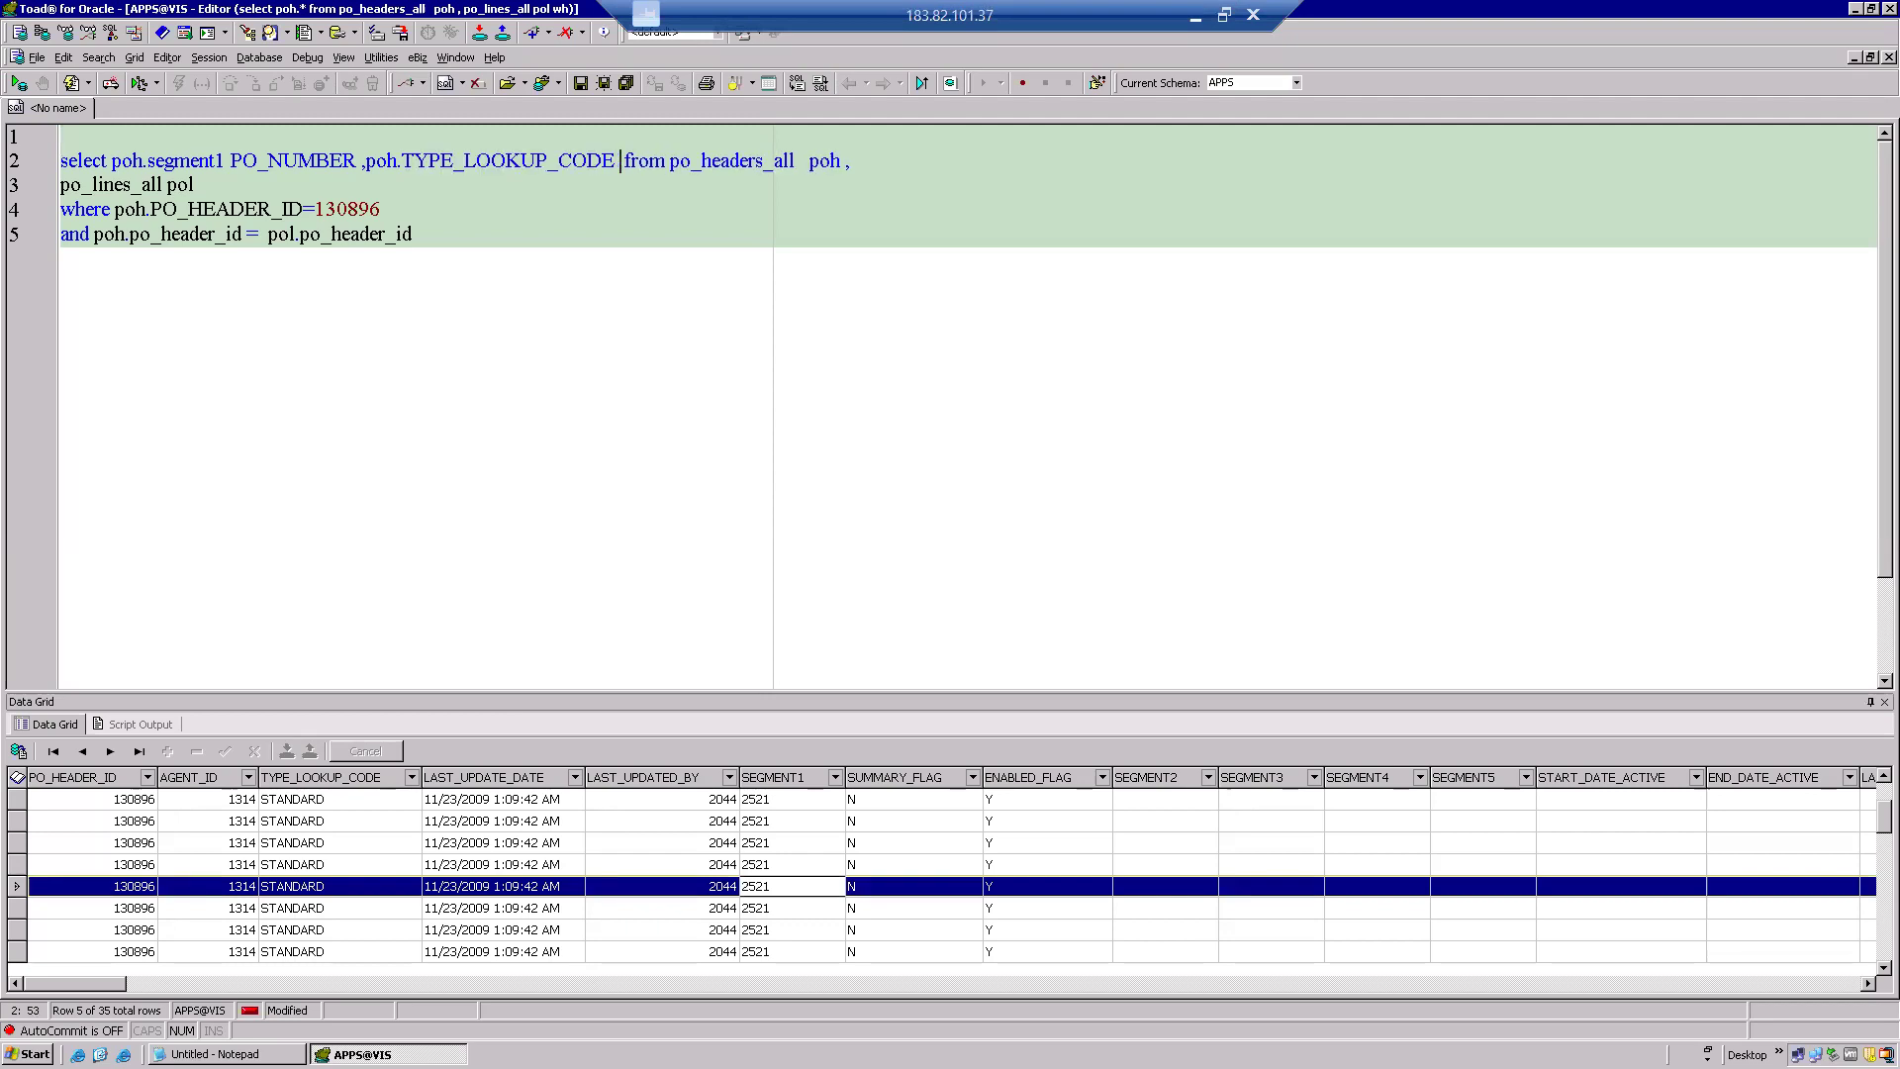
Find the AUTHORIZATION_STATUS column in the results grid and copy its name.
click(1110, 925)
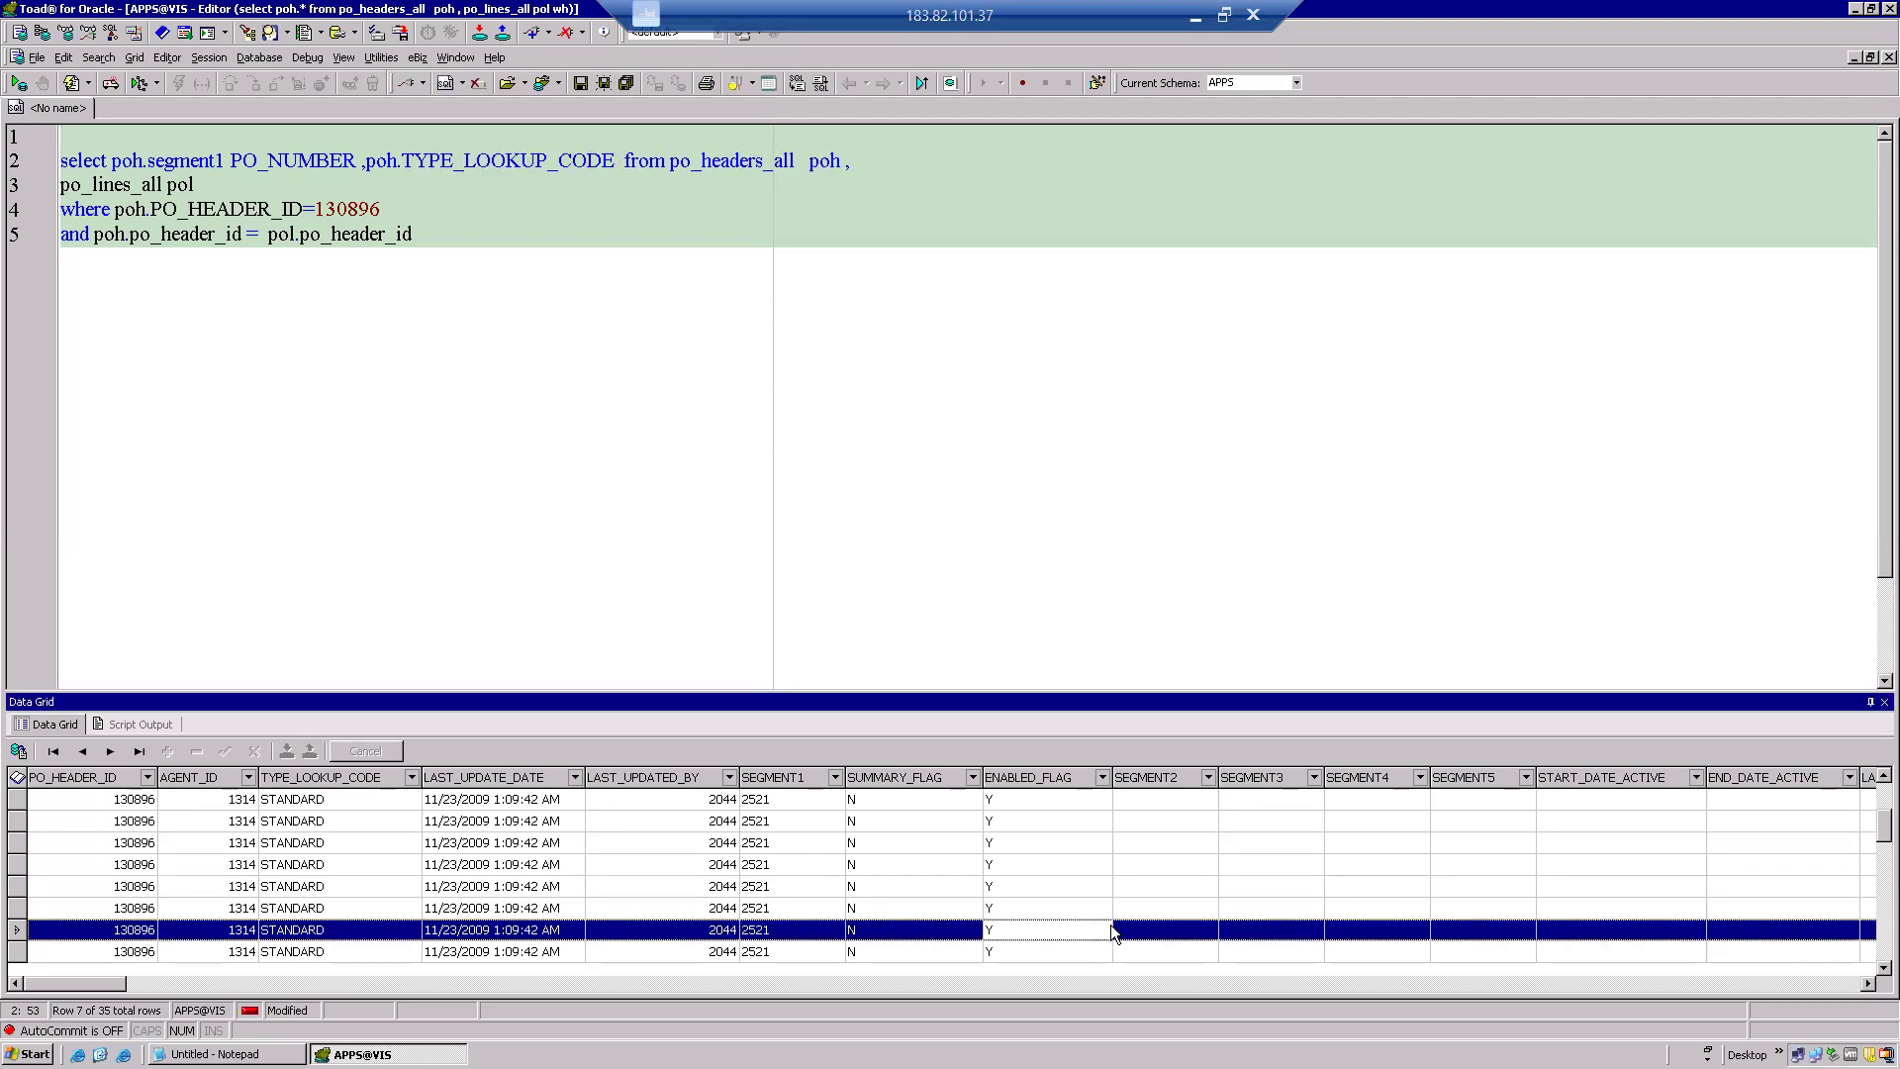
key(Right)
key(Right)
key(Right)
key(Right)
key(Right)
key(Right)
key(Right)
key(Right)
key(Right)
key(Right)
key(Right)
key(Right)
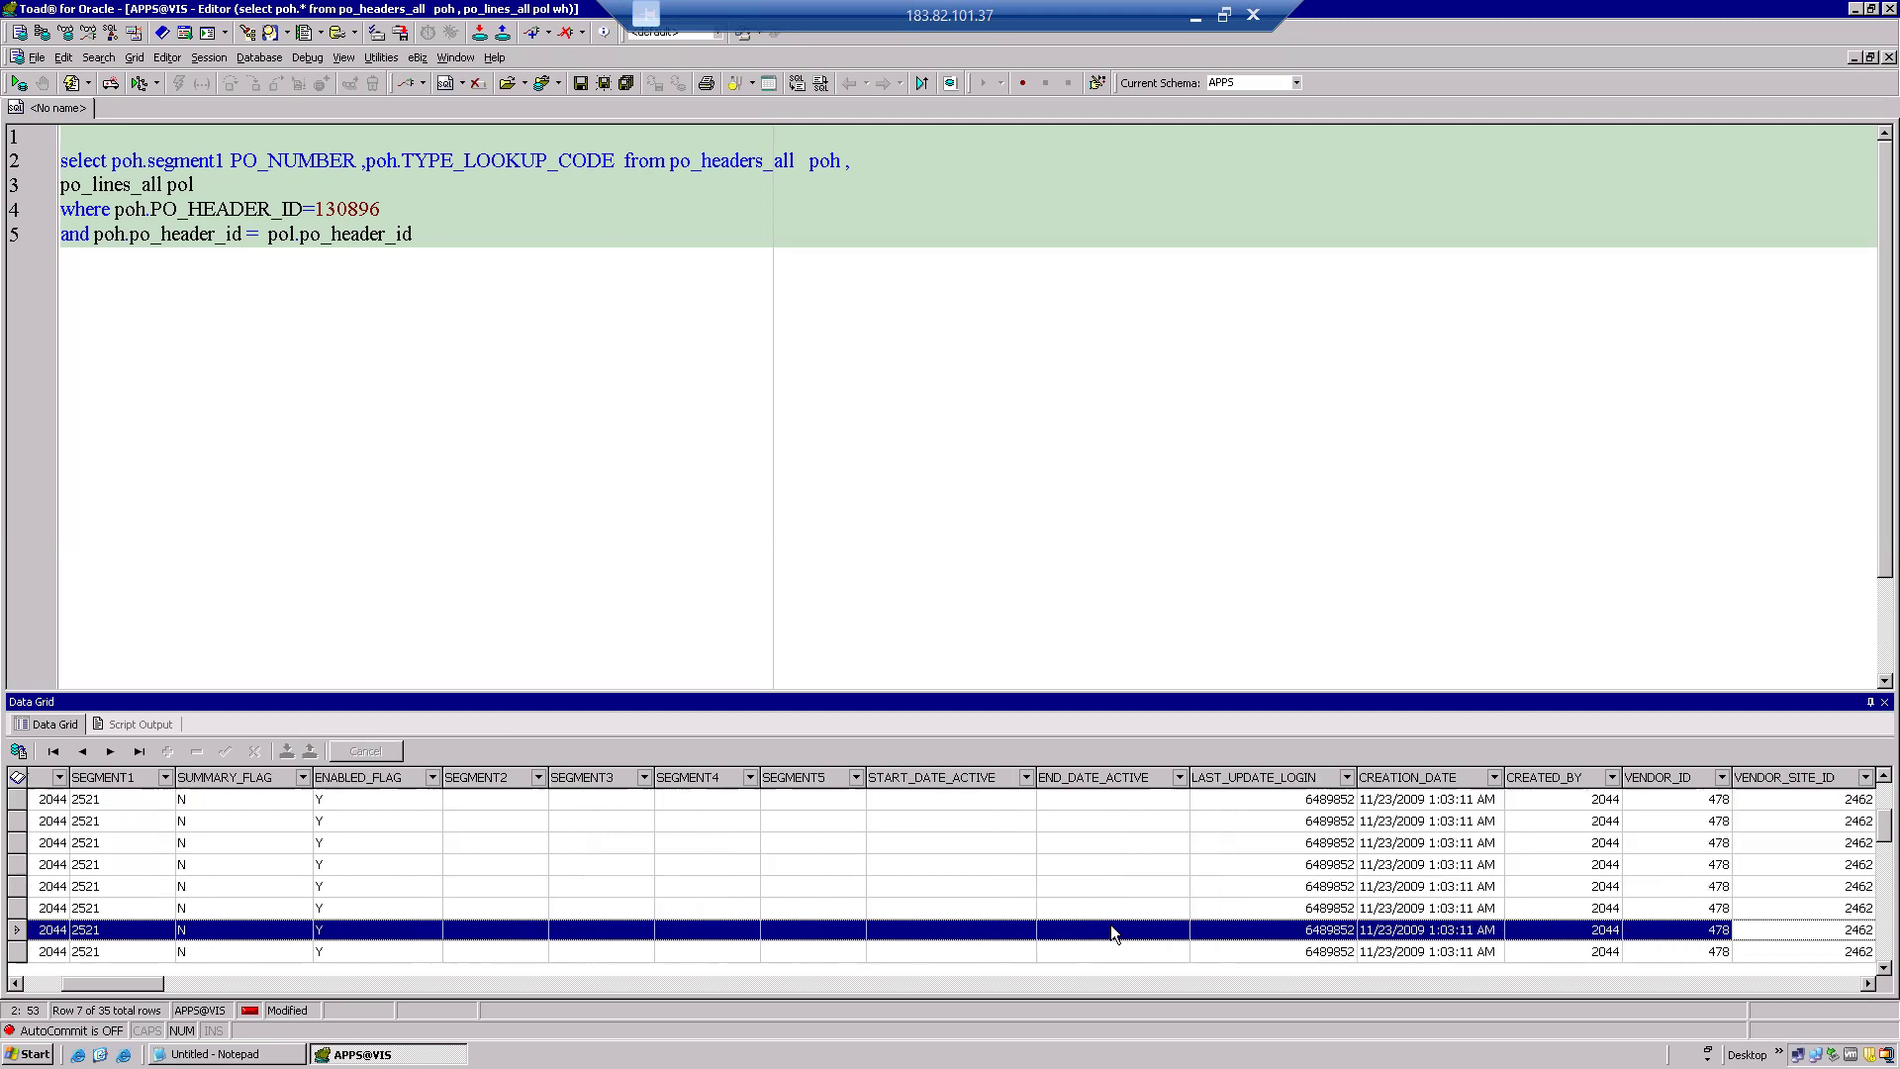
key(Right)
key(Right)
key(Right)
key(Right)
key(Right)
key(Right)
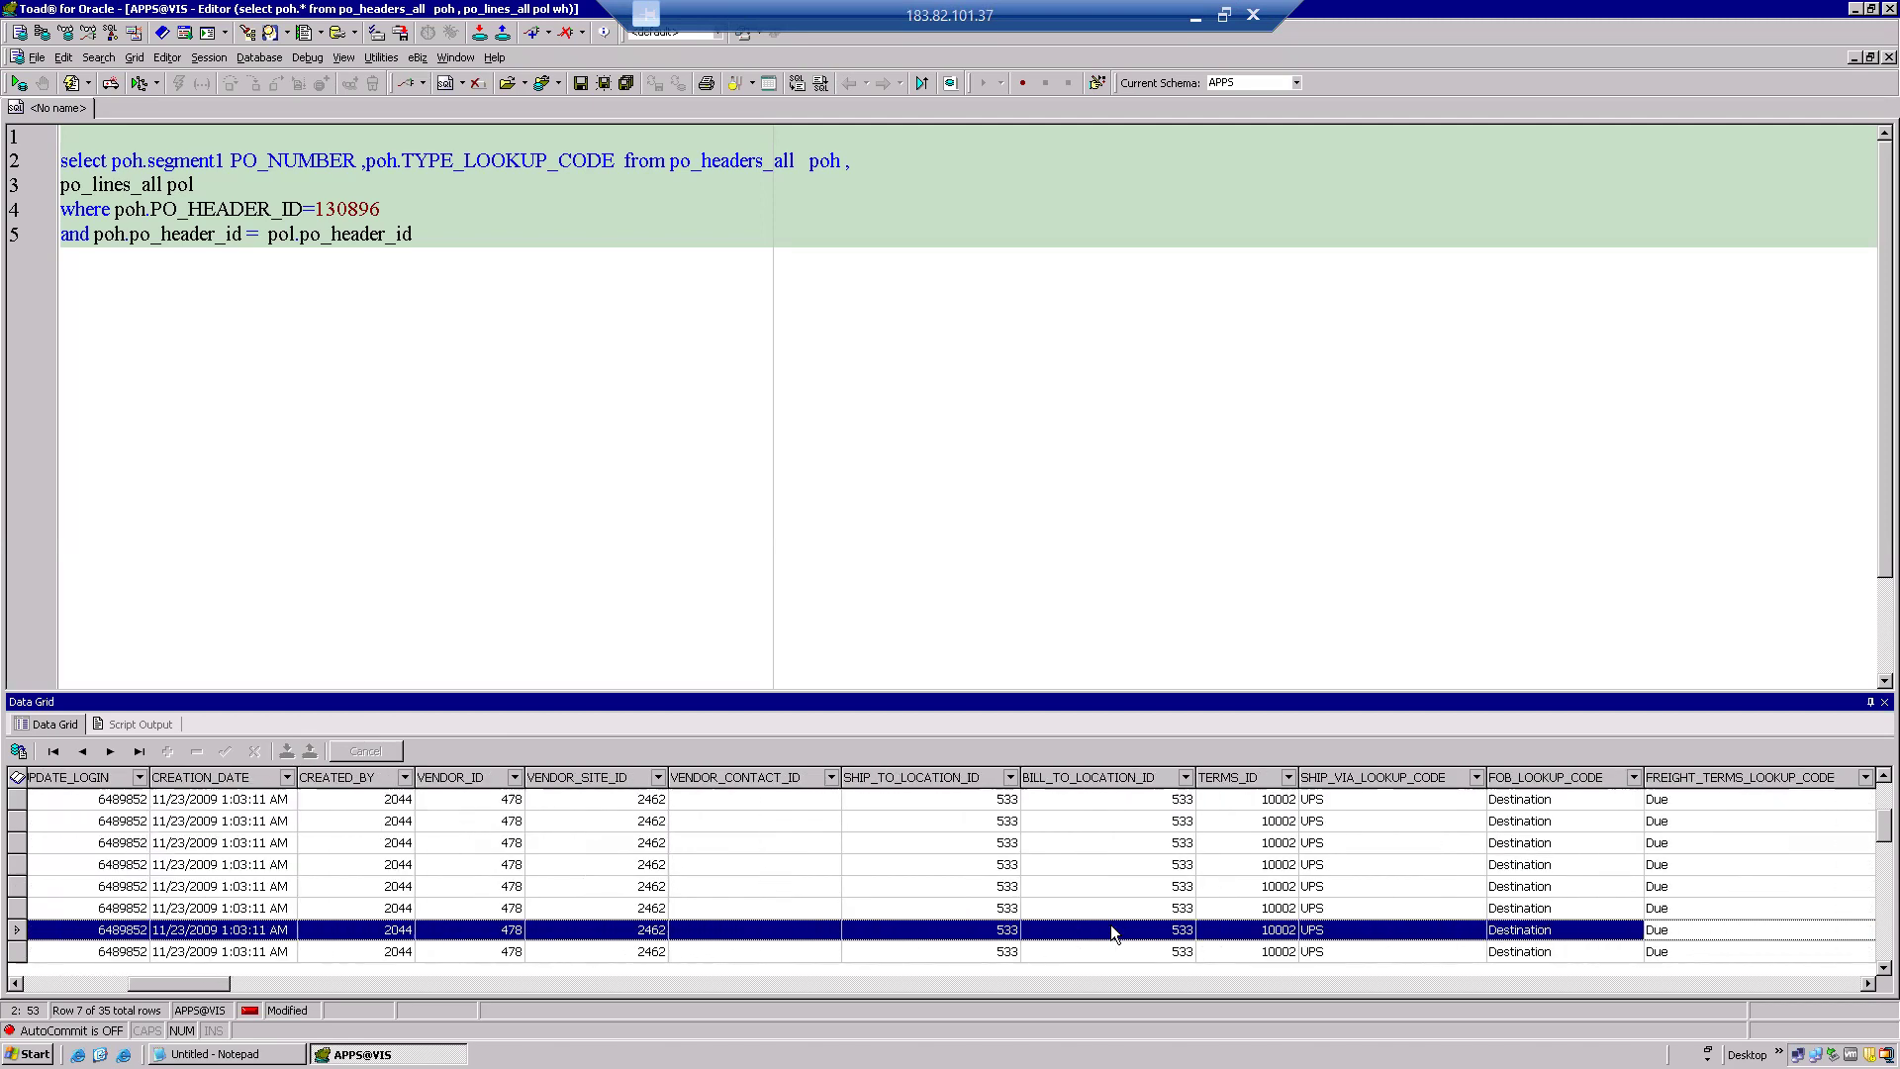
key(Right)
key(Right)
key(Right)
key(Right)
key(Right)
key(Right)
key(Right)
key(Right)
key(Right)
key(Right)
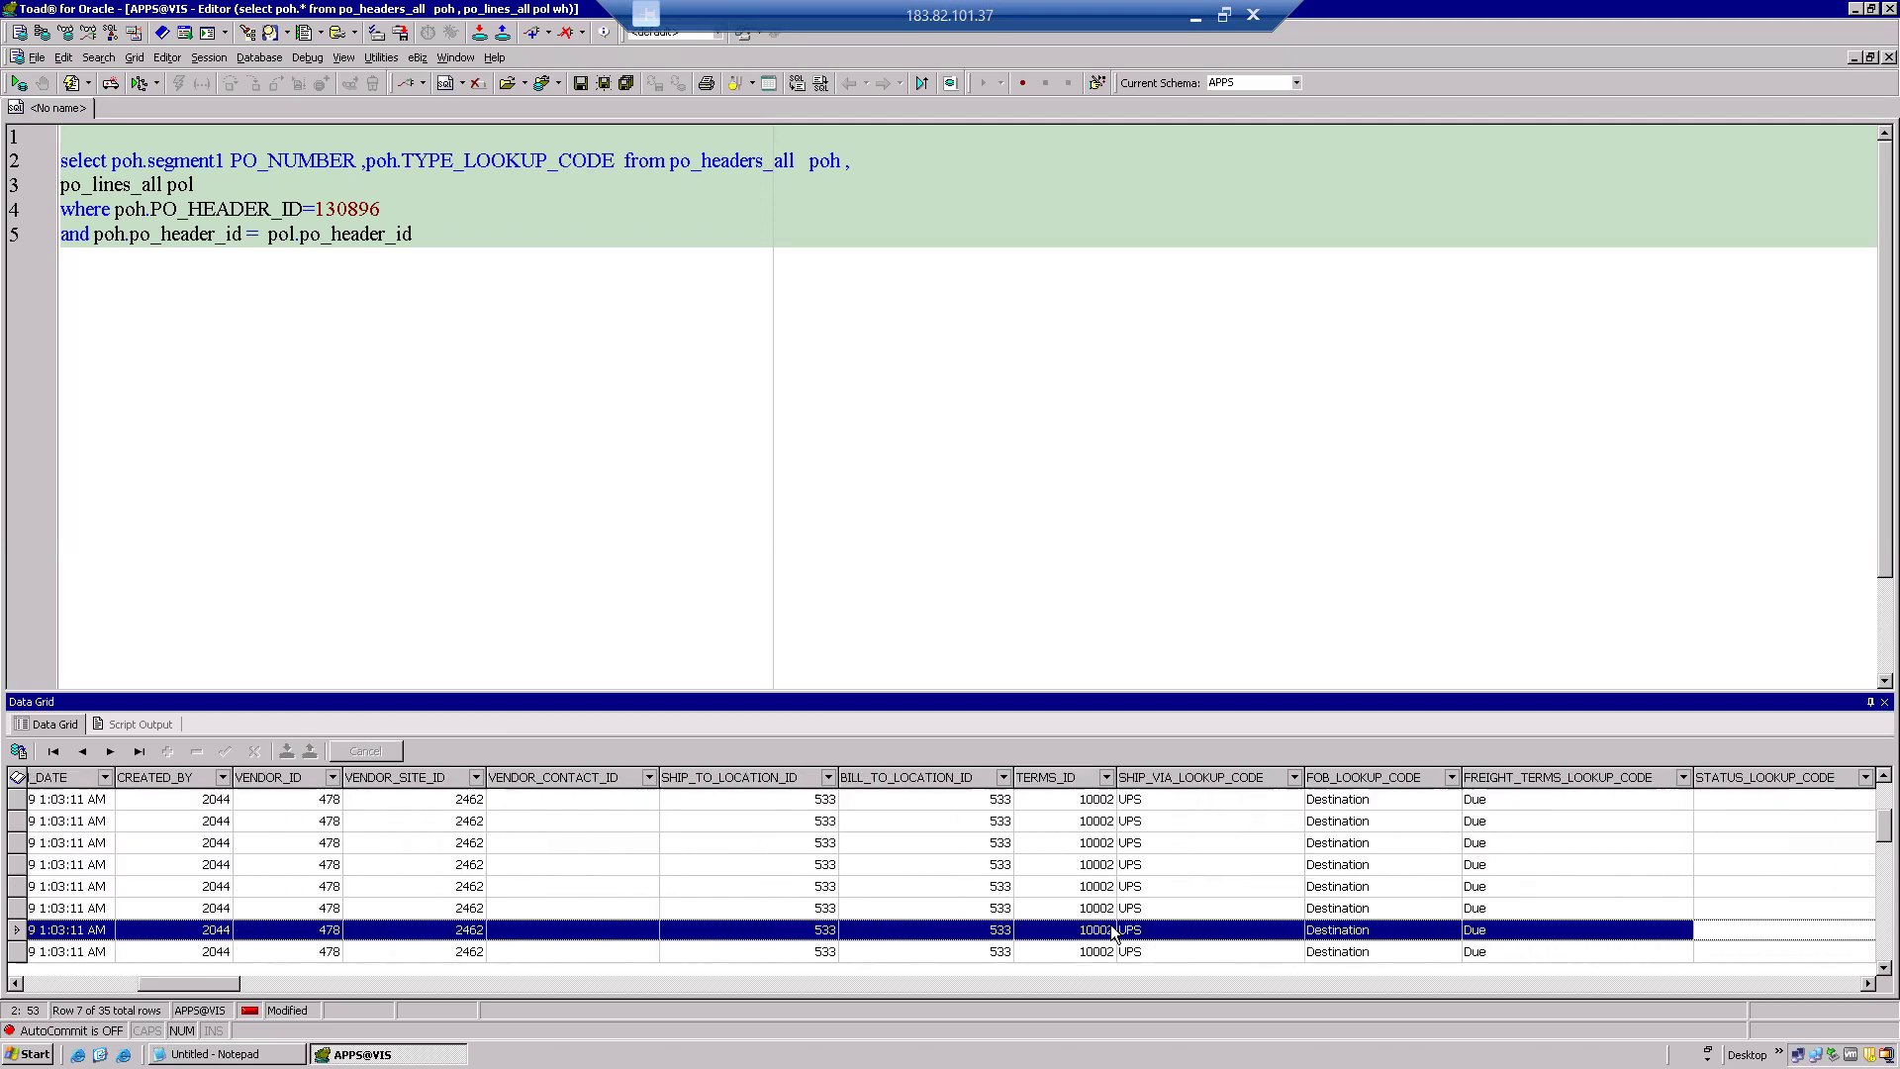
key(Right)
key(Right)
key(Right)
key(Right)
key(Right)
key(Right)
key(Right)
key(Right)
key(Right)
key(Right)
key(Right)
key(Right)
key(Right)
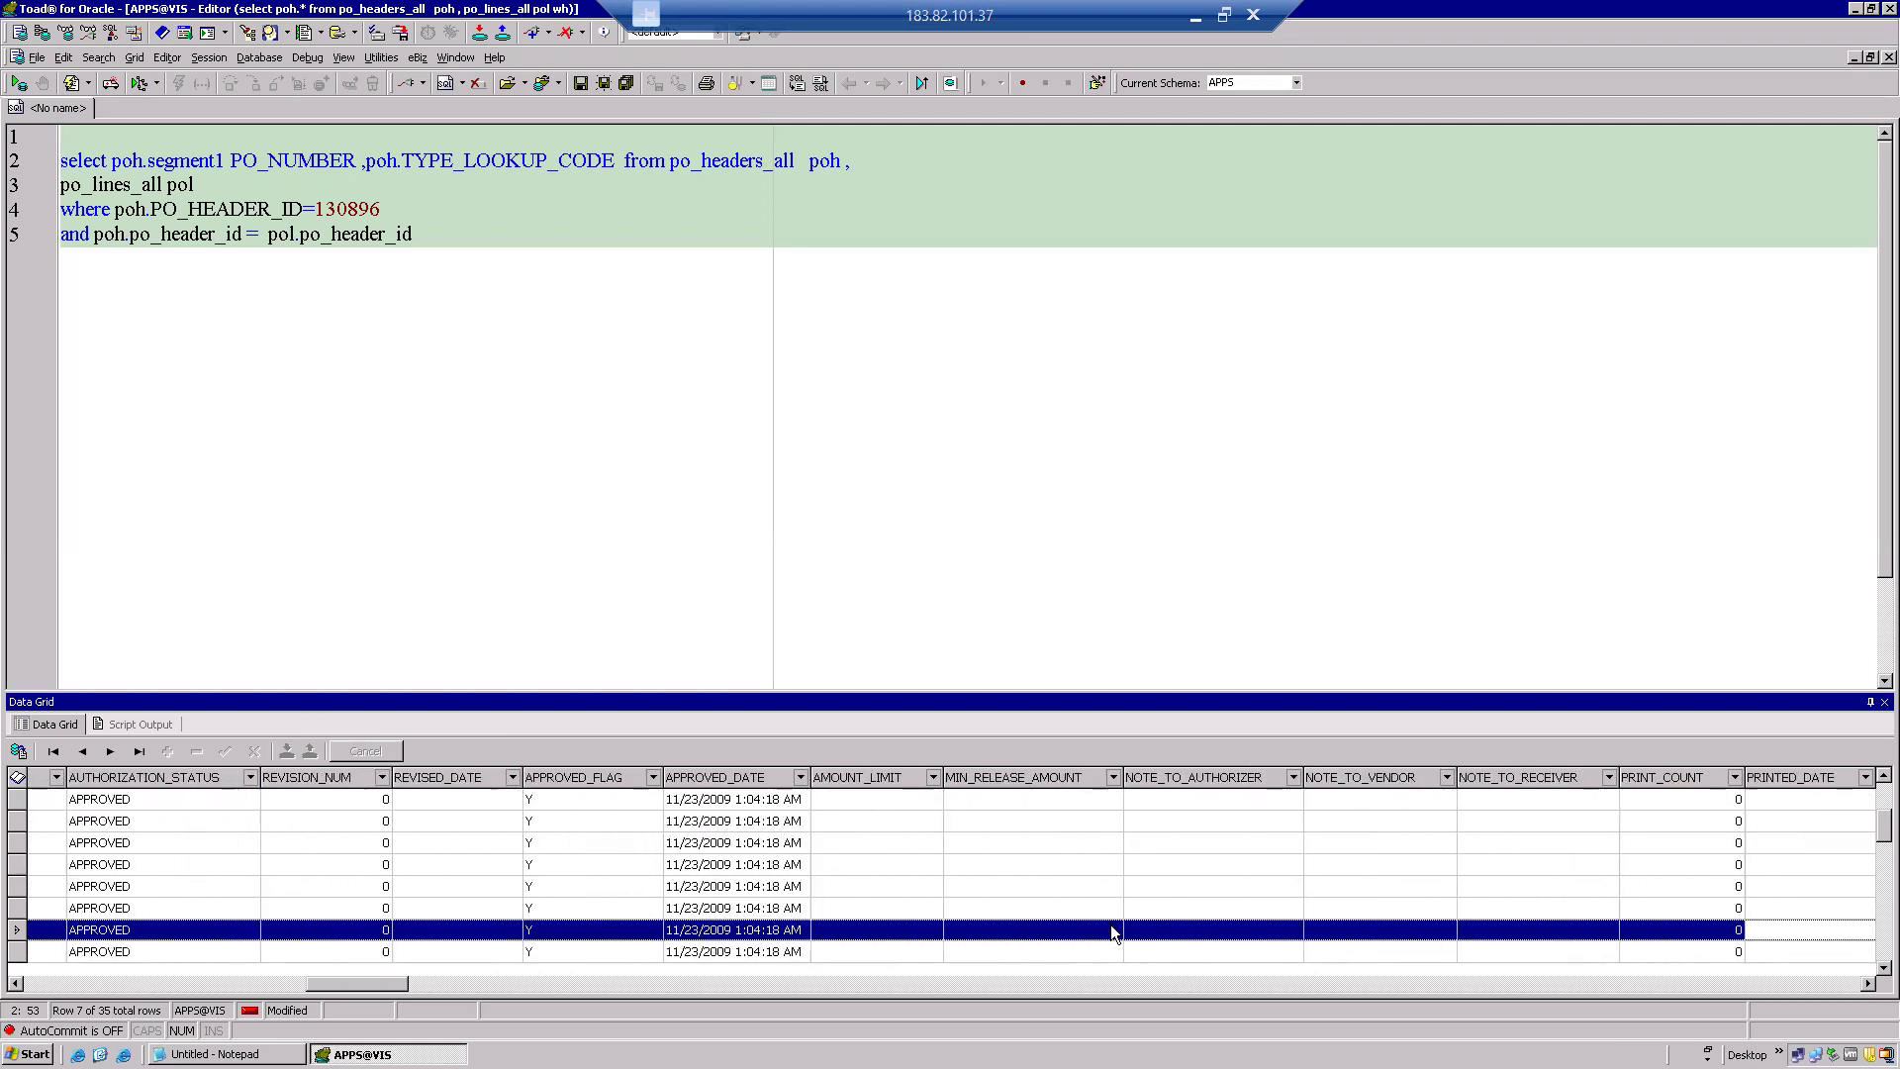
key(Left)
key(Left)
key(Left)
key(Left)
key(Left)
key(Left)
key(Left)
key(Left)
key(Left)
key(Left)
key(Left)
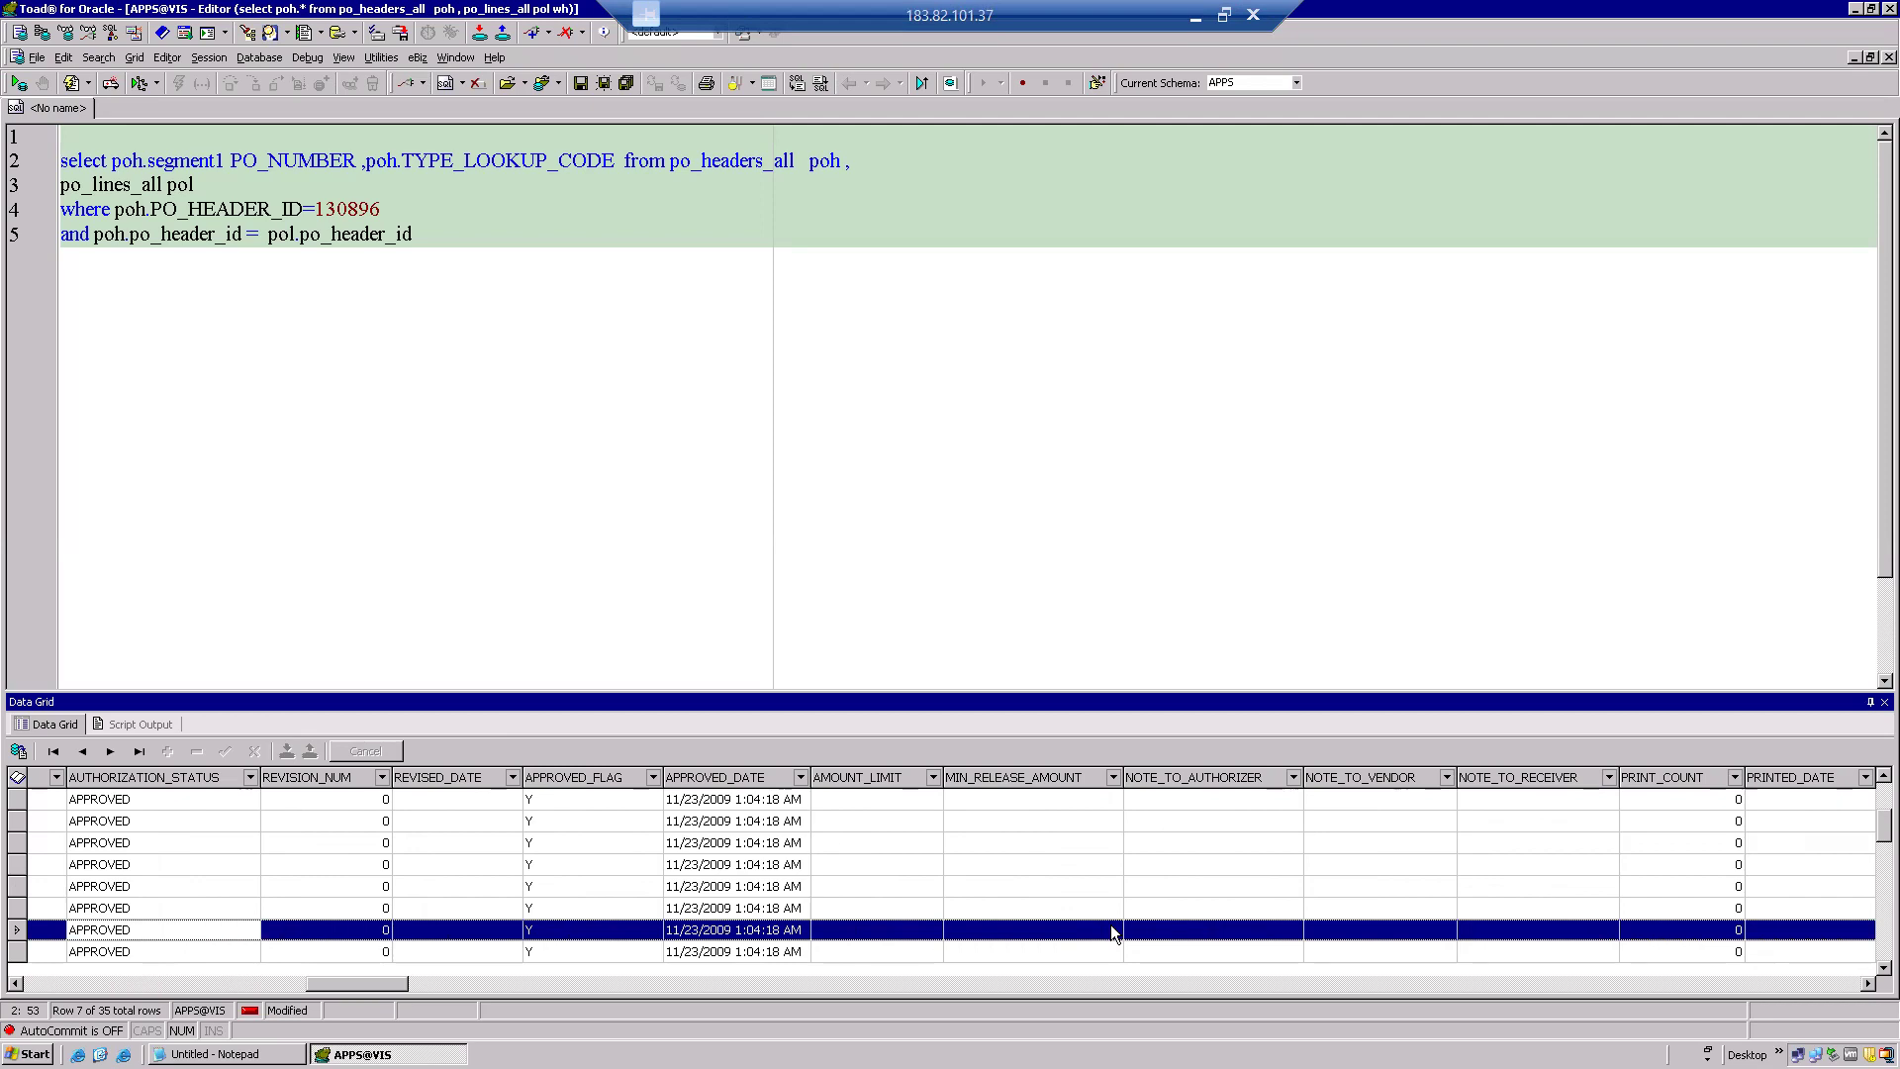
click(159, 773)
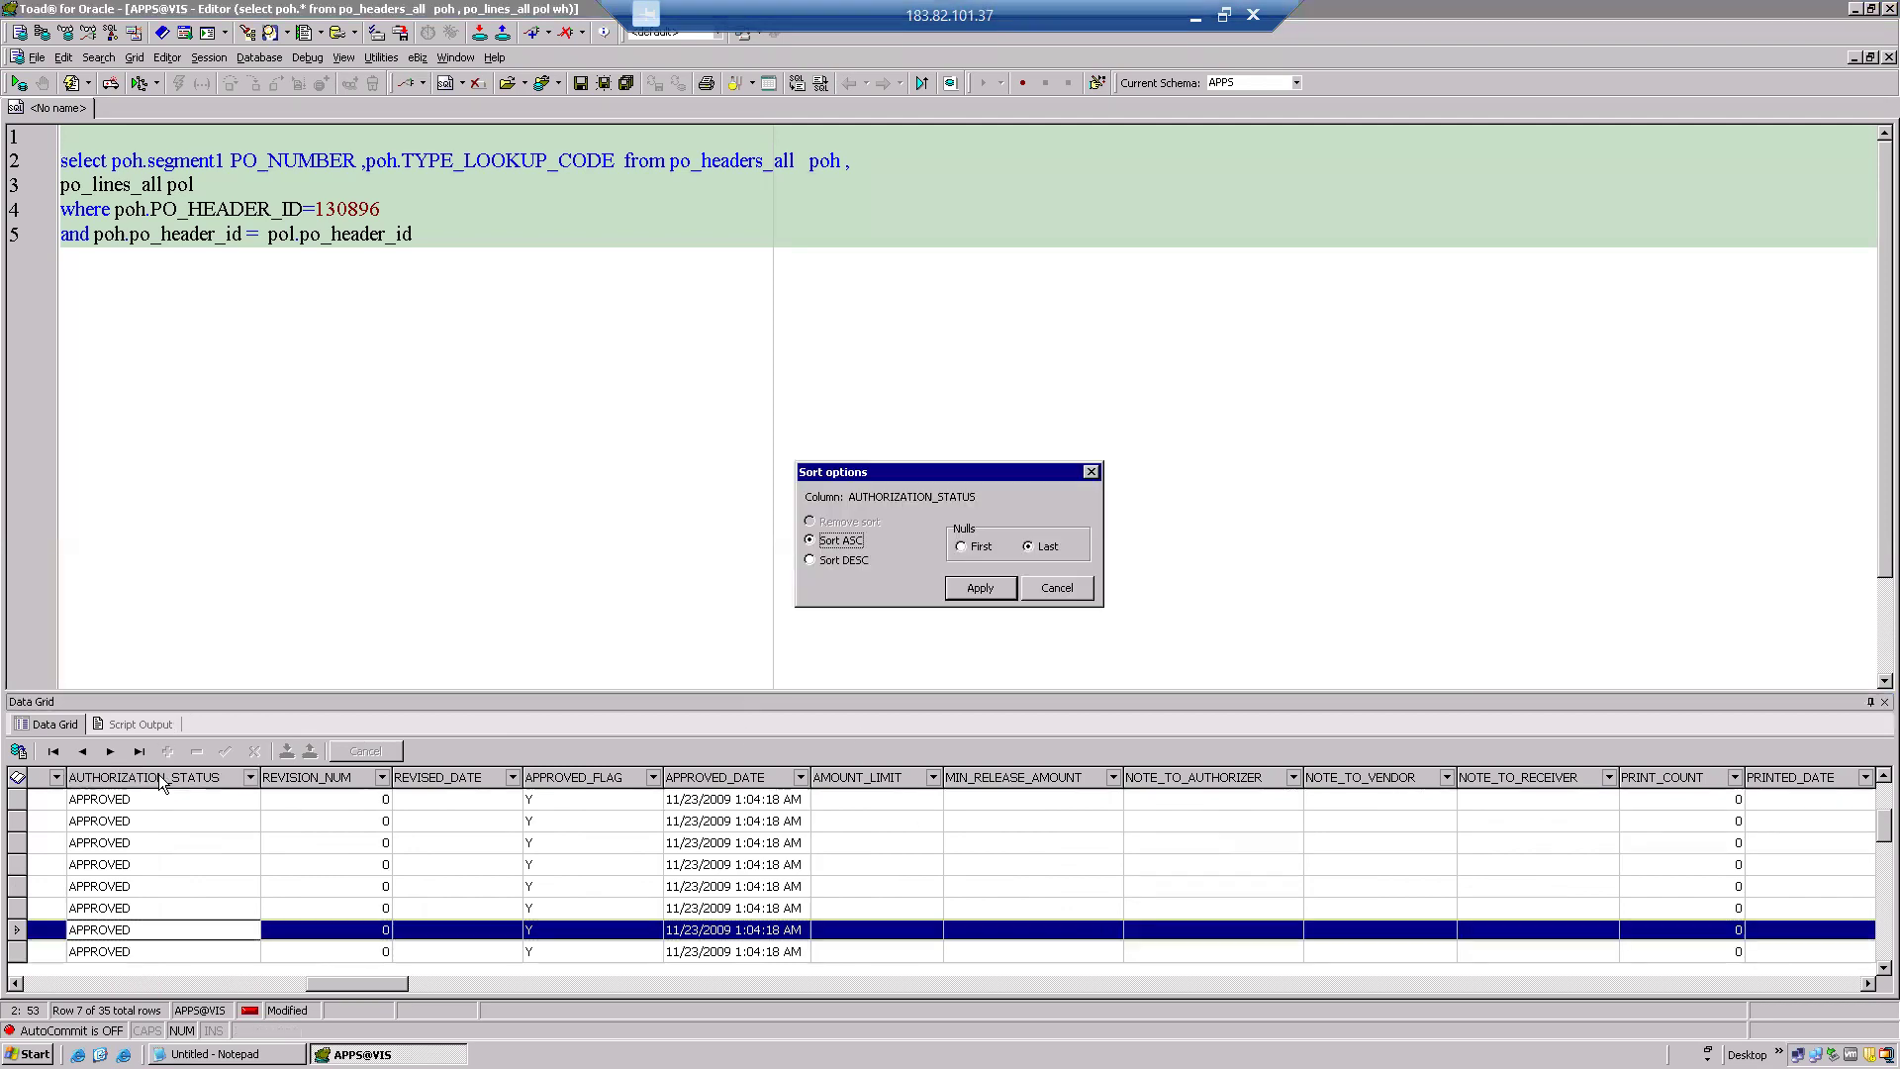
double_click(950, 499)
key(ctrl+c)
click(1057, 587)
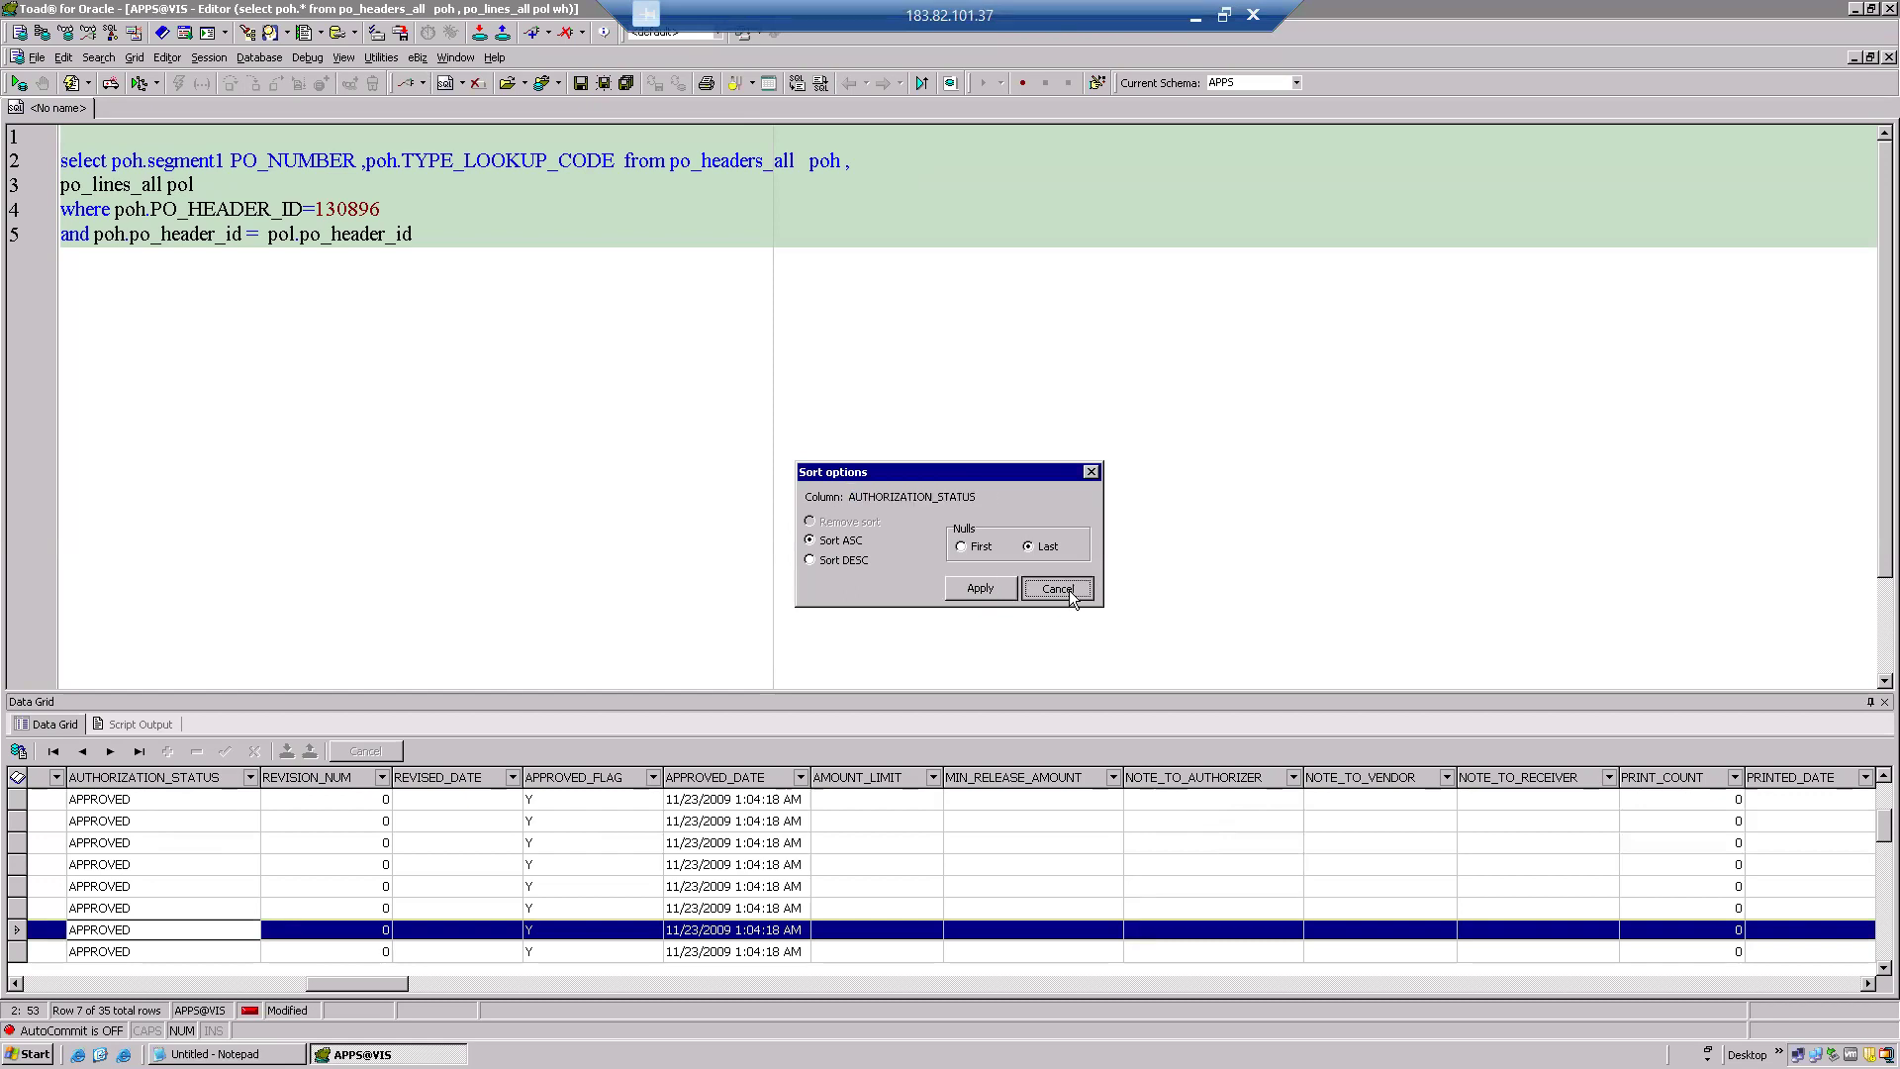
Add ', poh.AUTHORIZATION_STATUS, pol.*' before from and rerun the query.
click(625, 160)
text(, poh.)
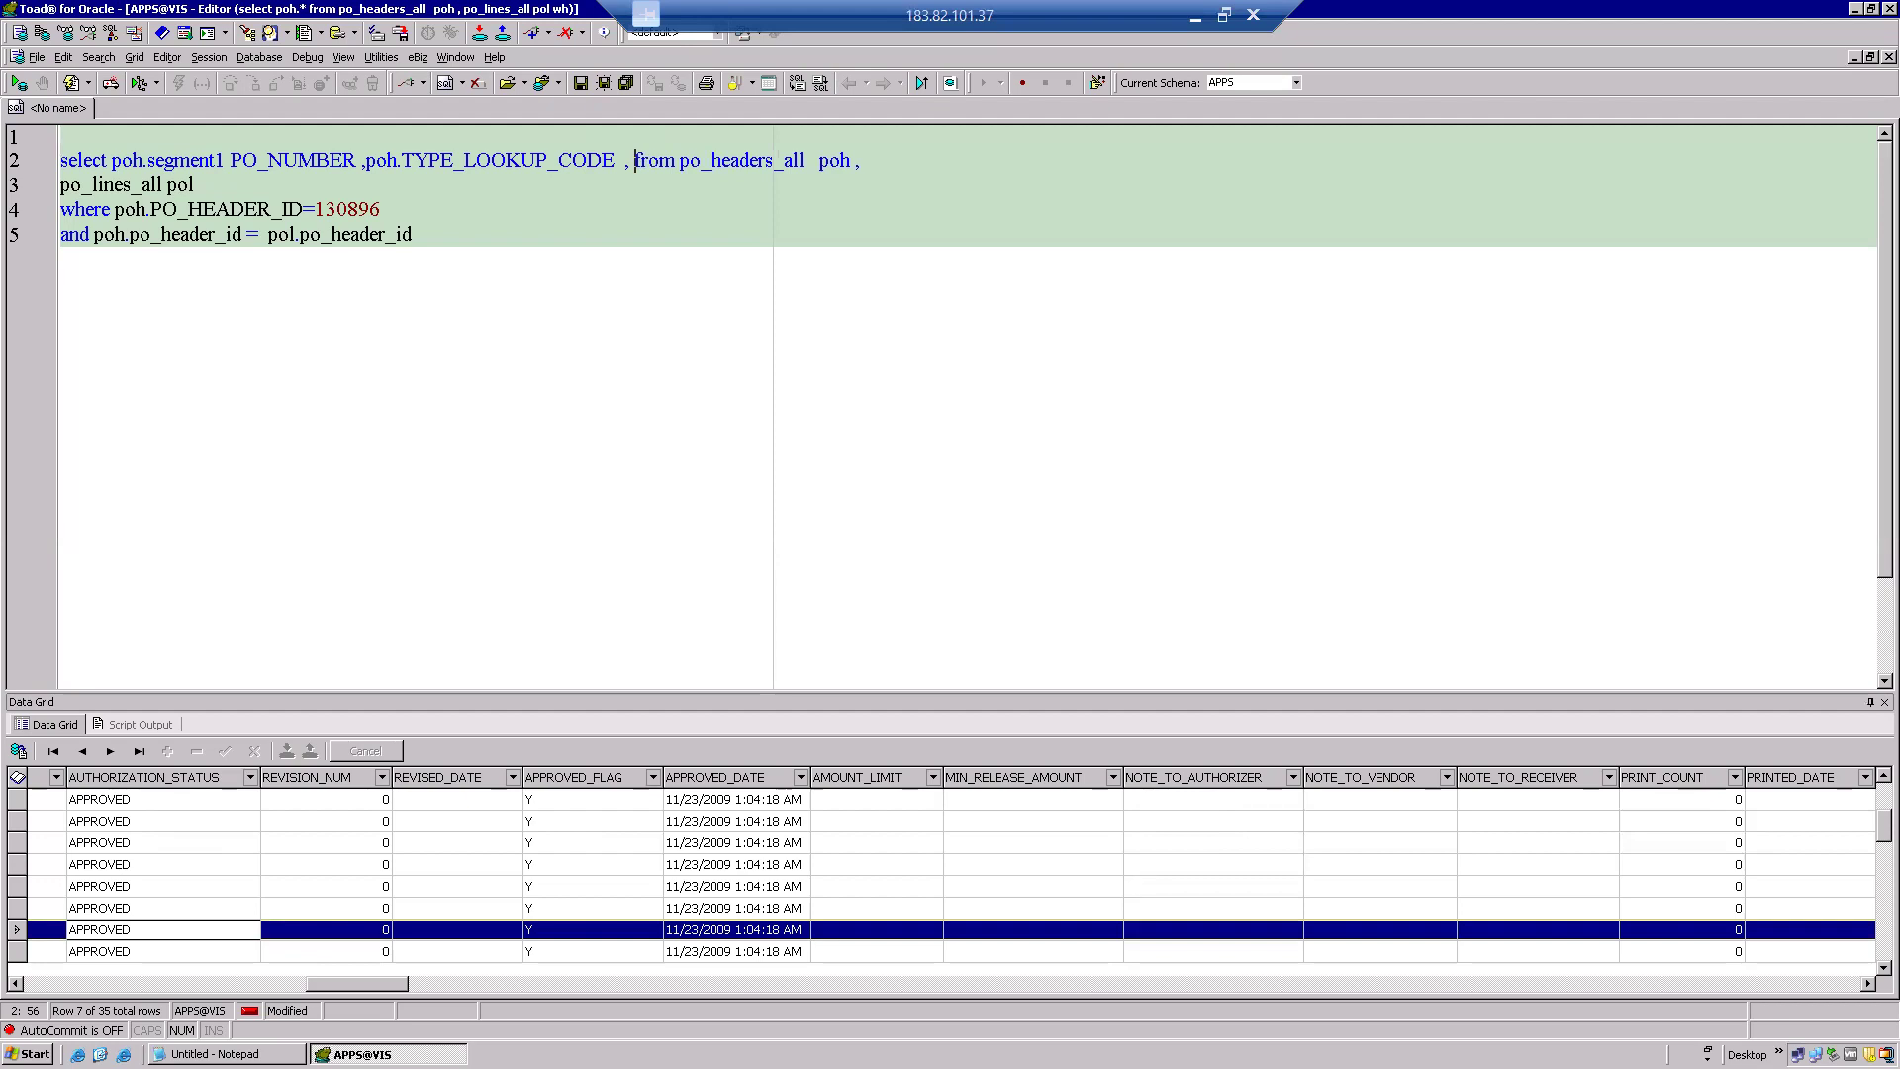
key(ctrl+v)
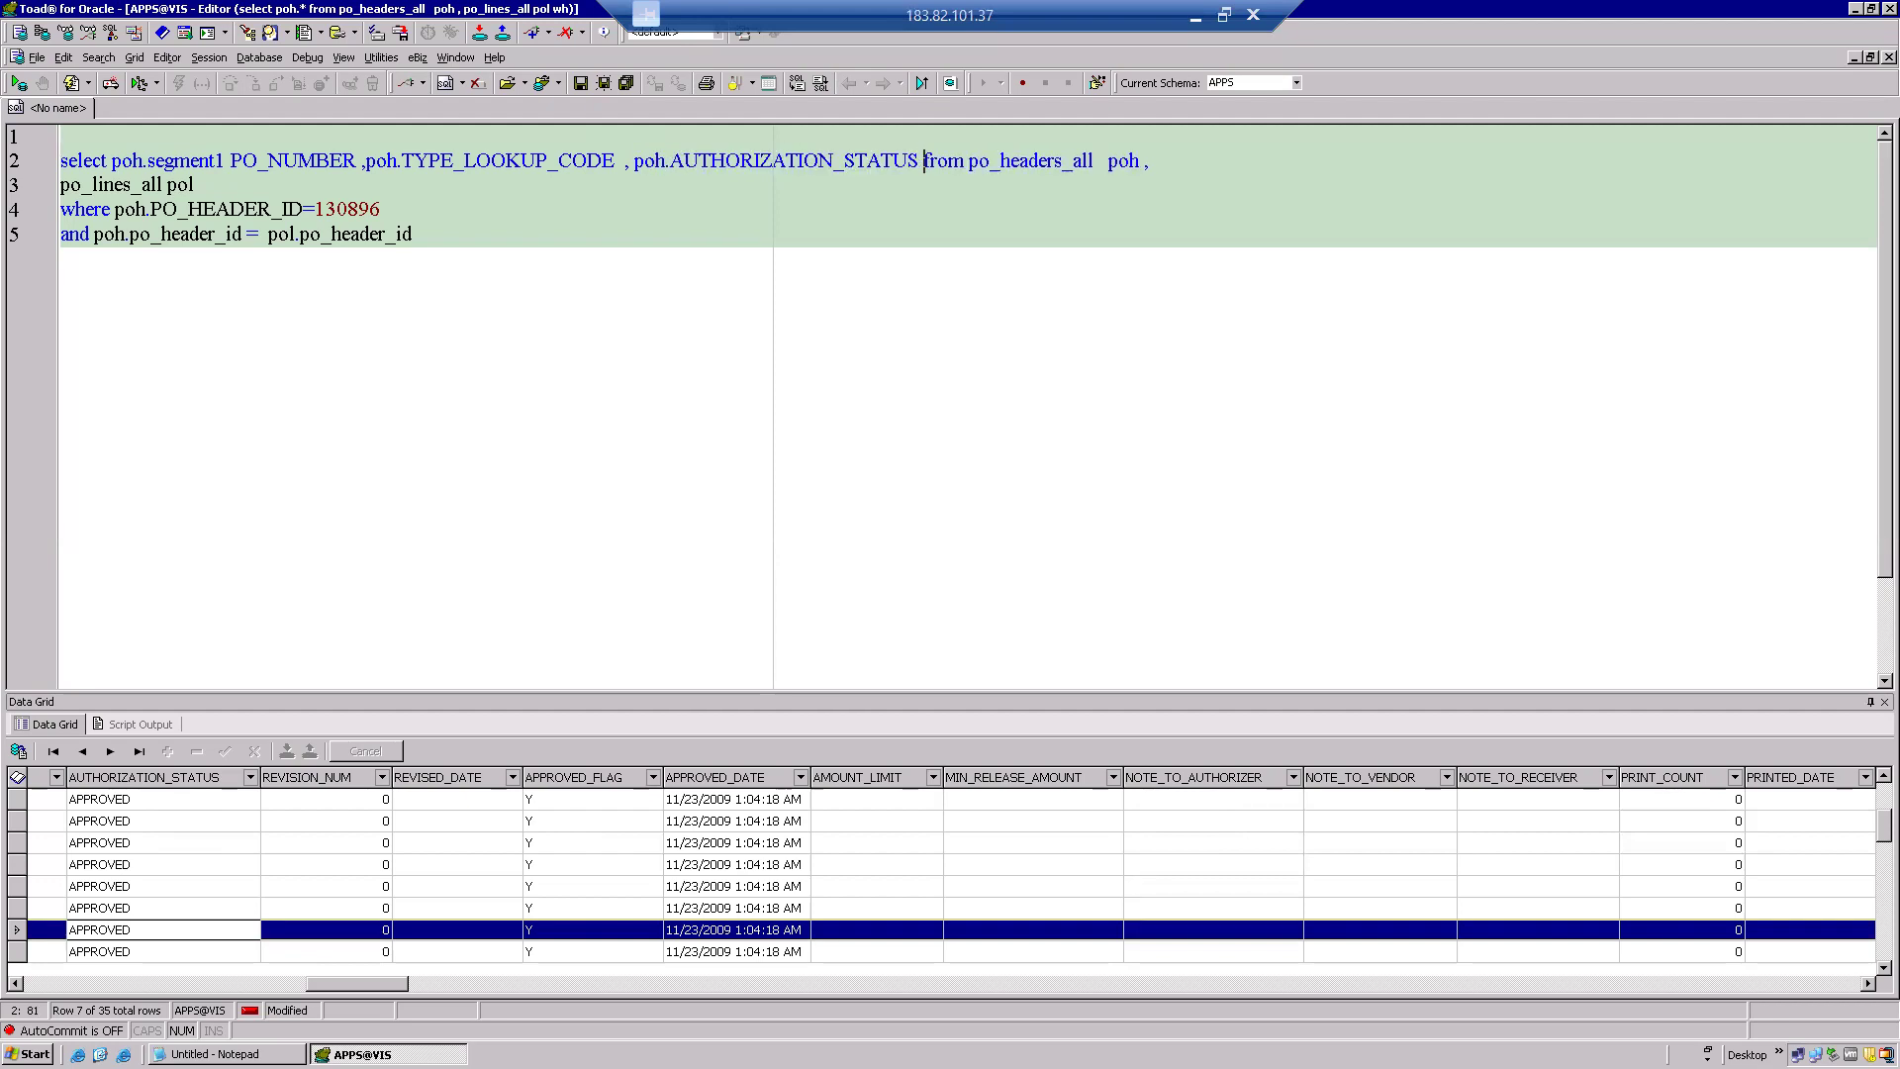
text(, pol.)
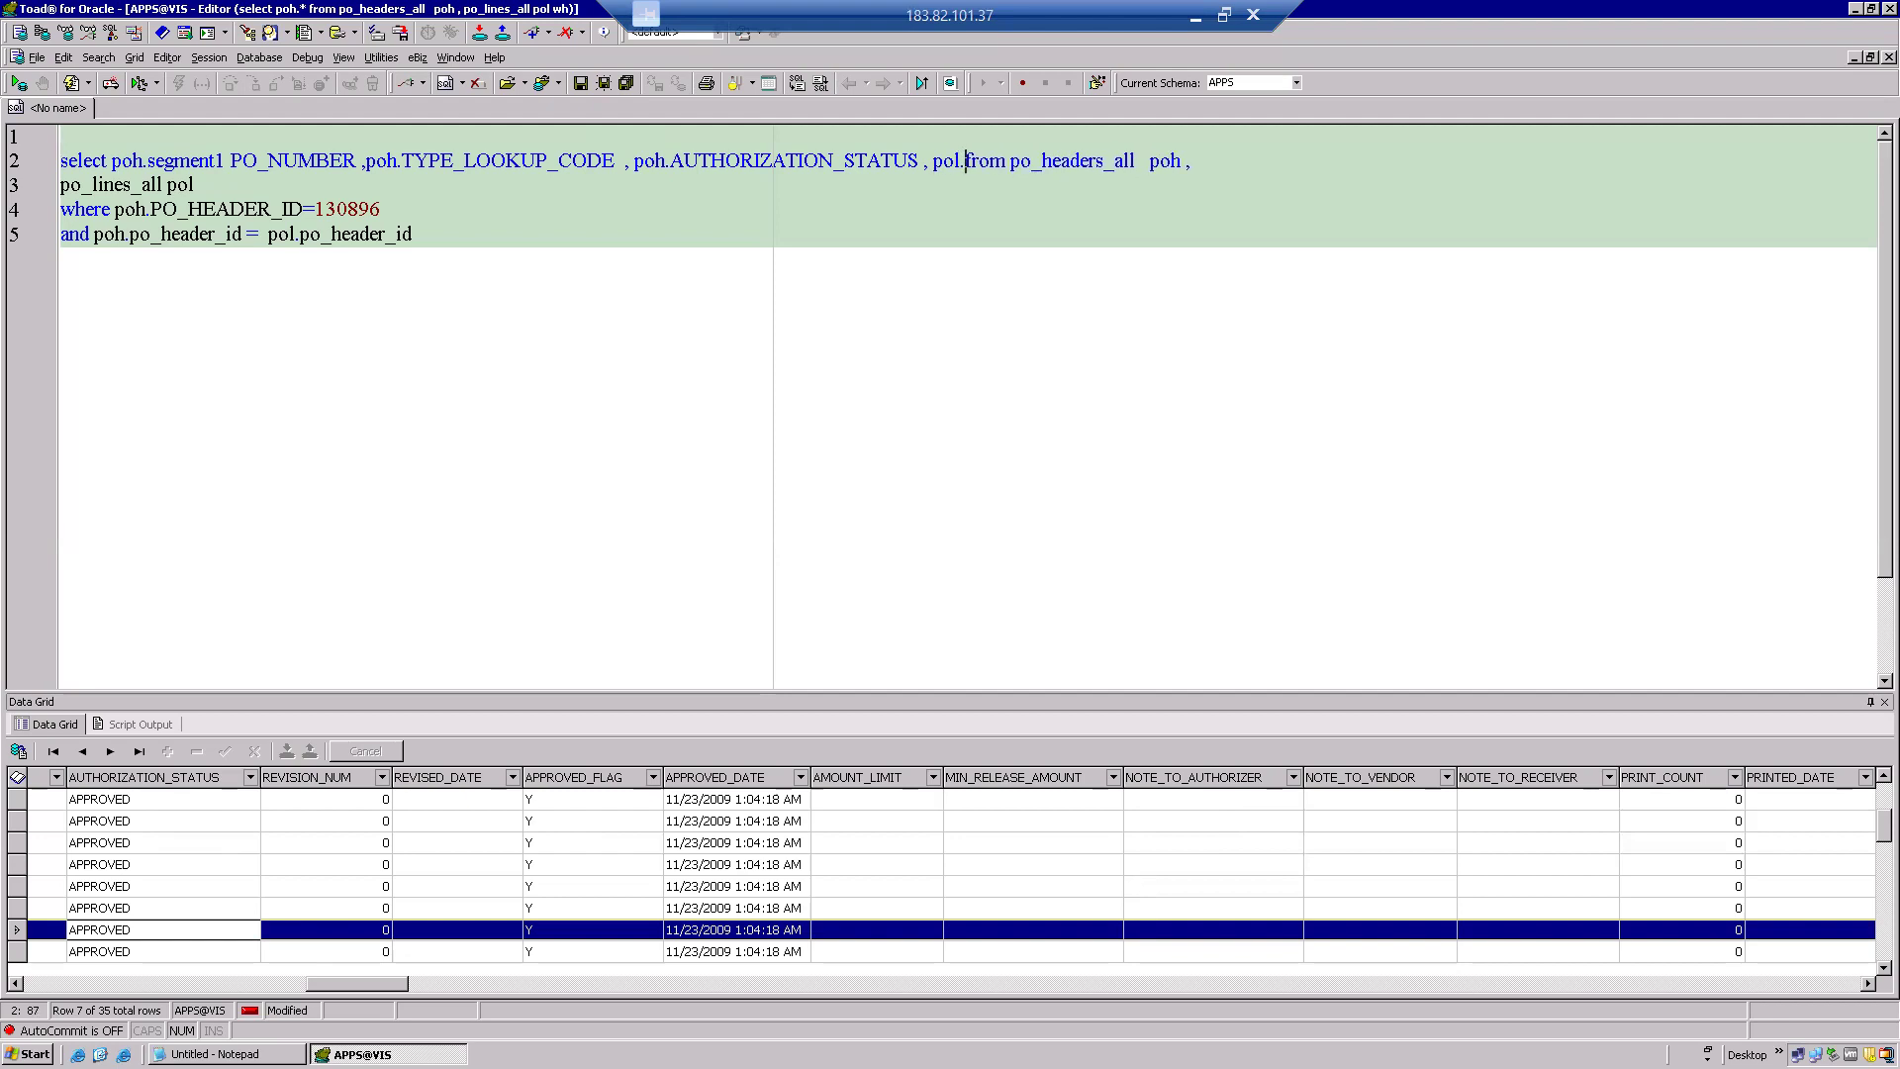
text(*)
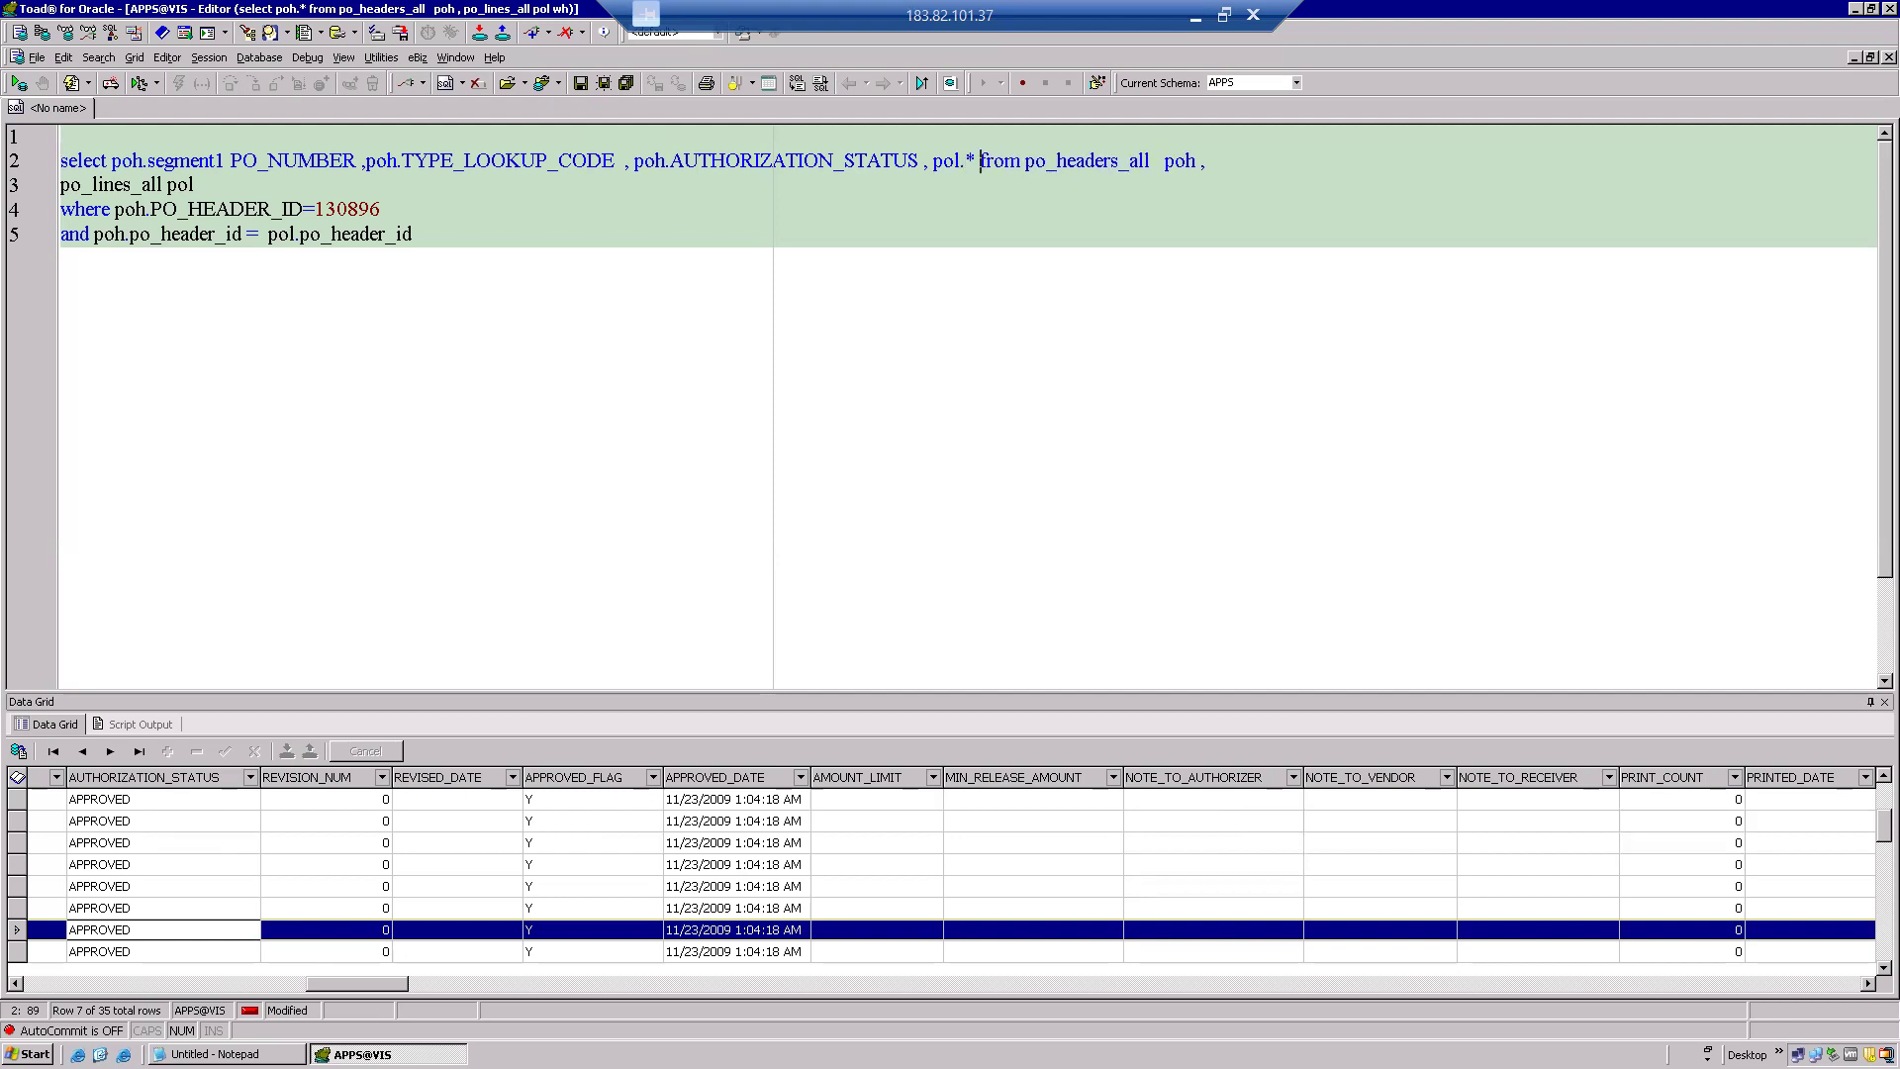
key(F9)
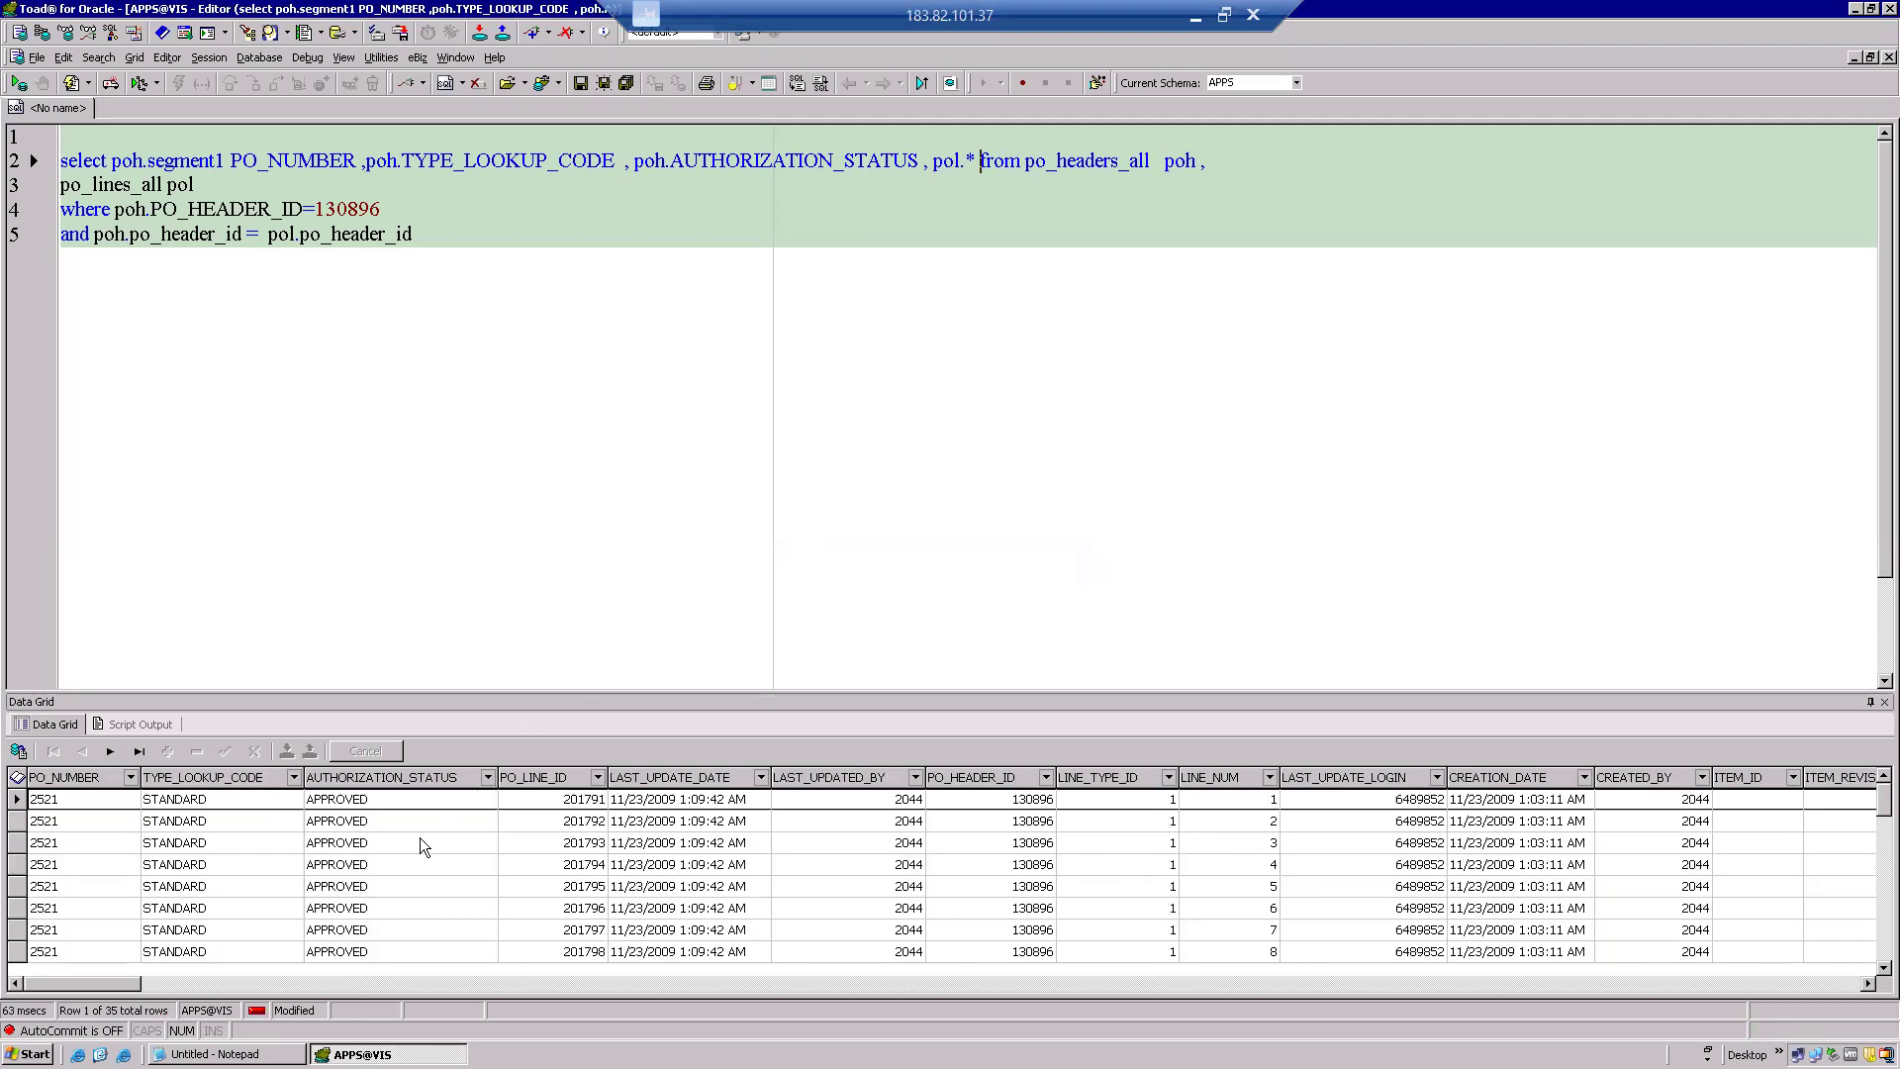
click(420, 837)
click(420, 837)
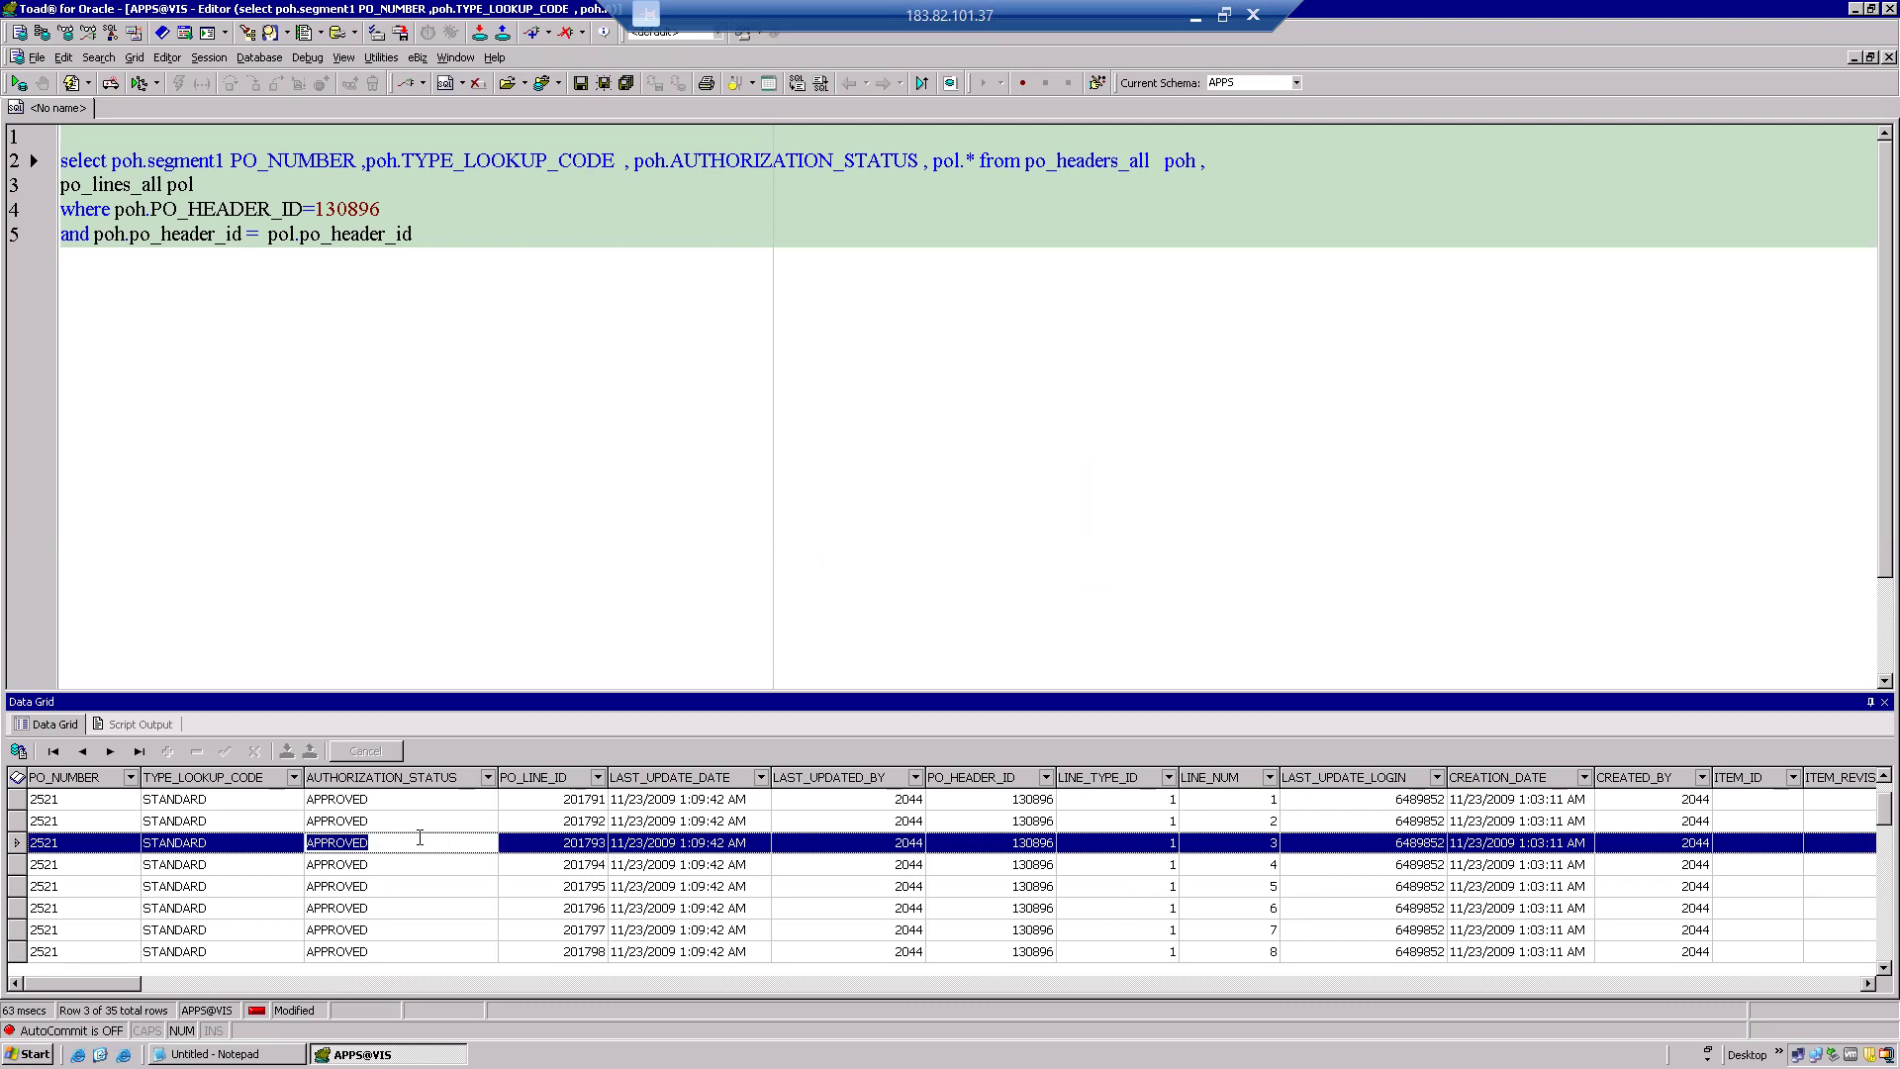
click(873, 817)
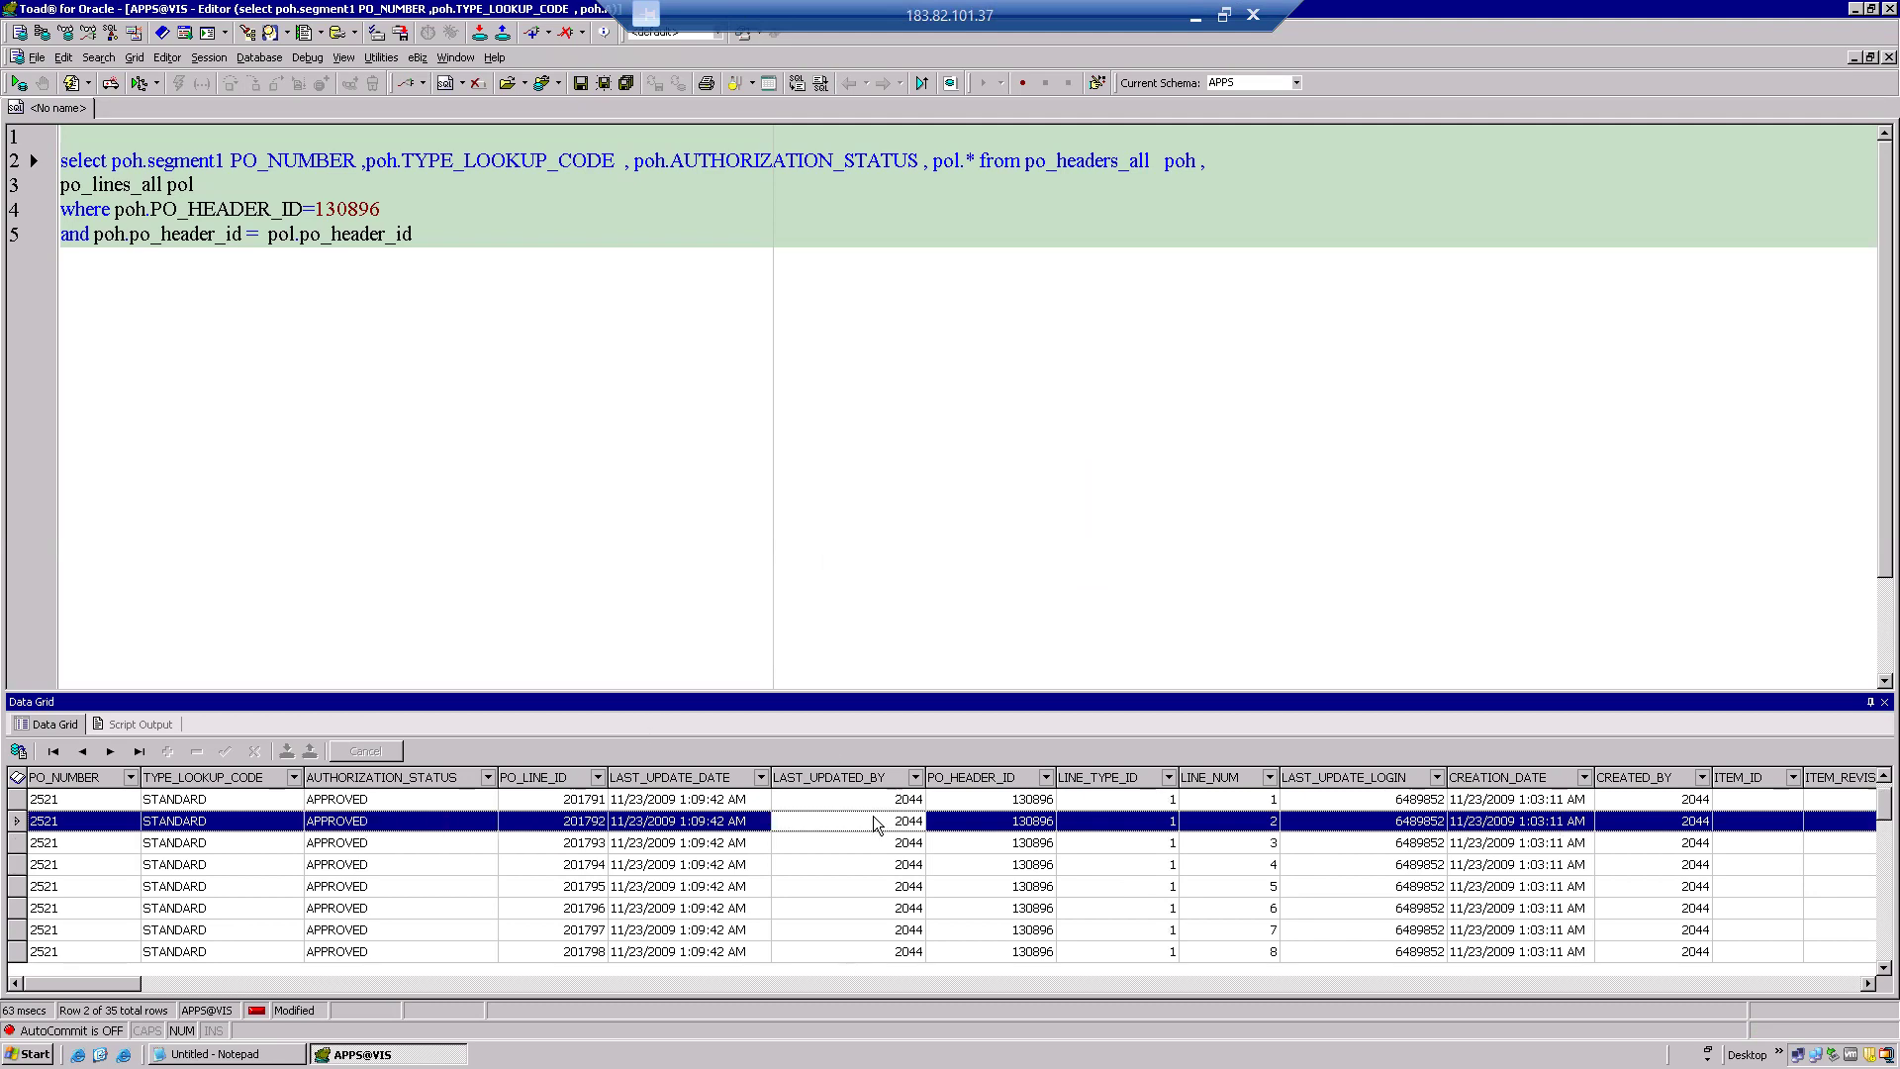
key(Right)
key(Right)
key(Right)
key(Right)
key(Right)
key(Right)
key(Right)
key(Right)
key(Right)
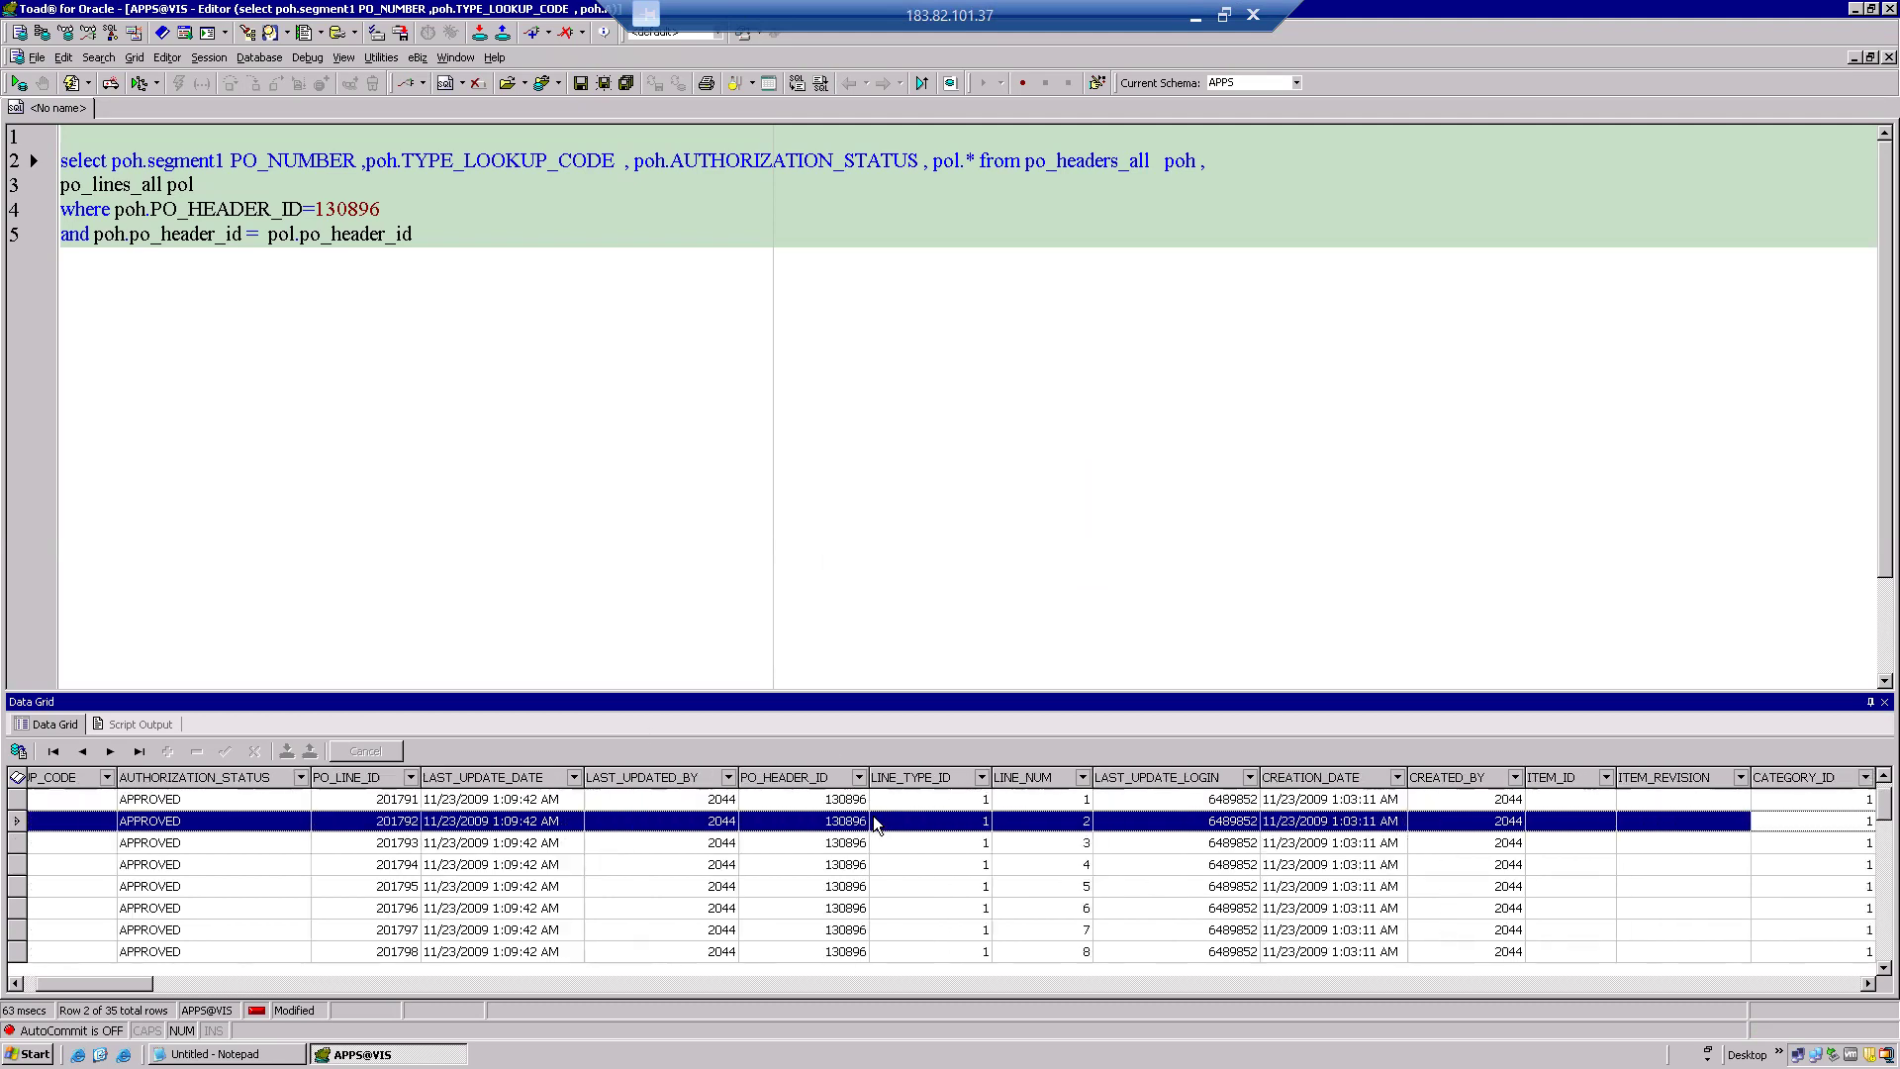
key(Right)
key(Right)
key(Right)
key(Right)
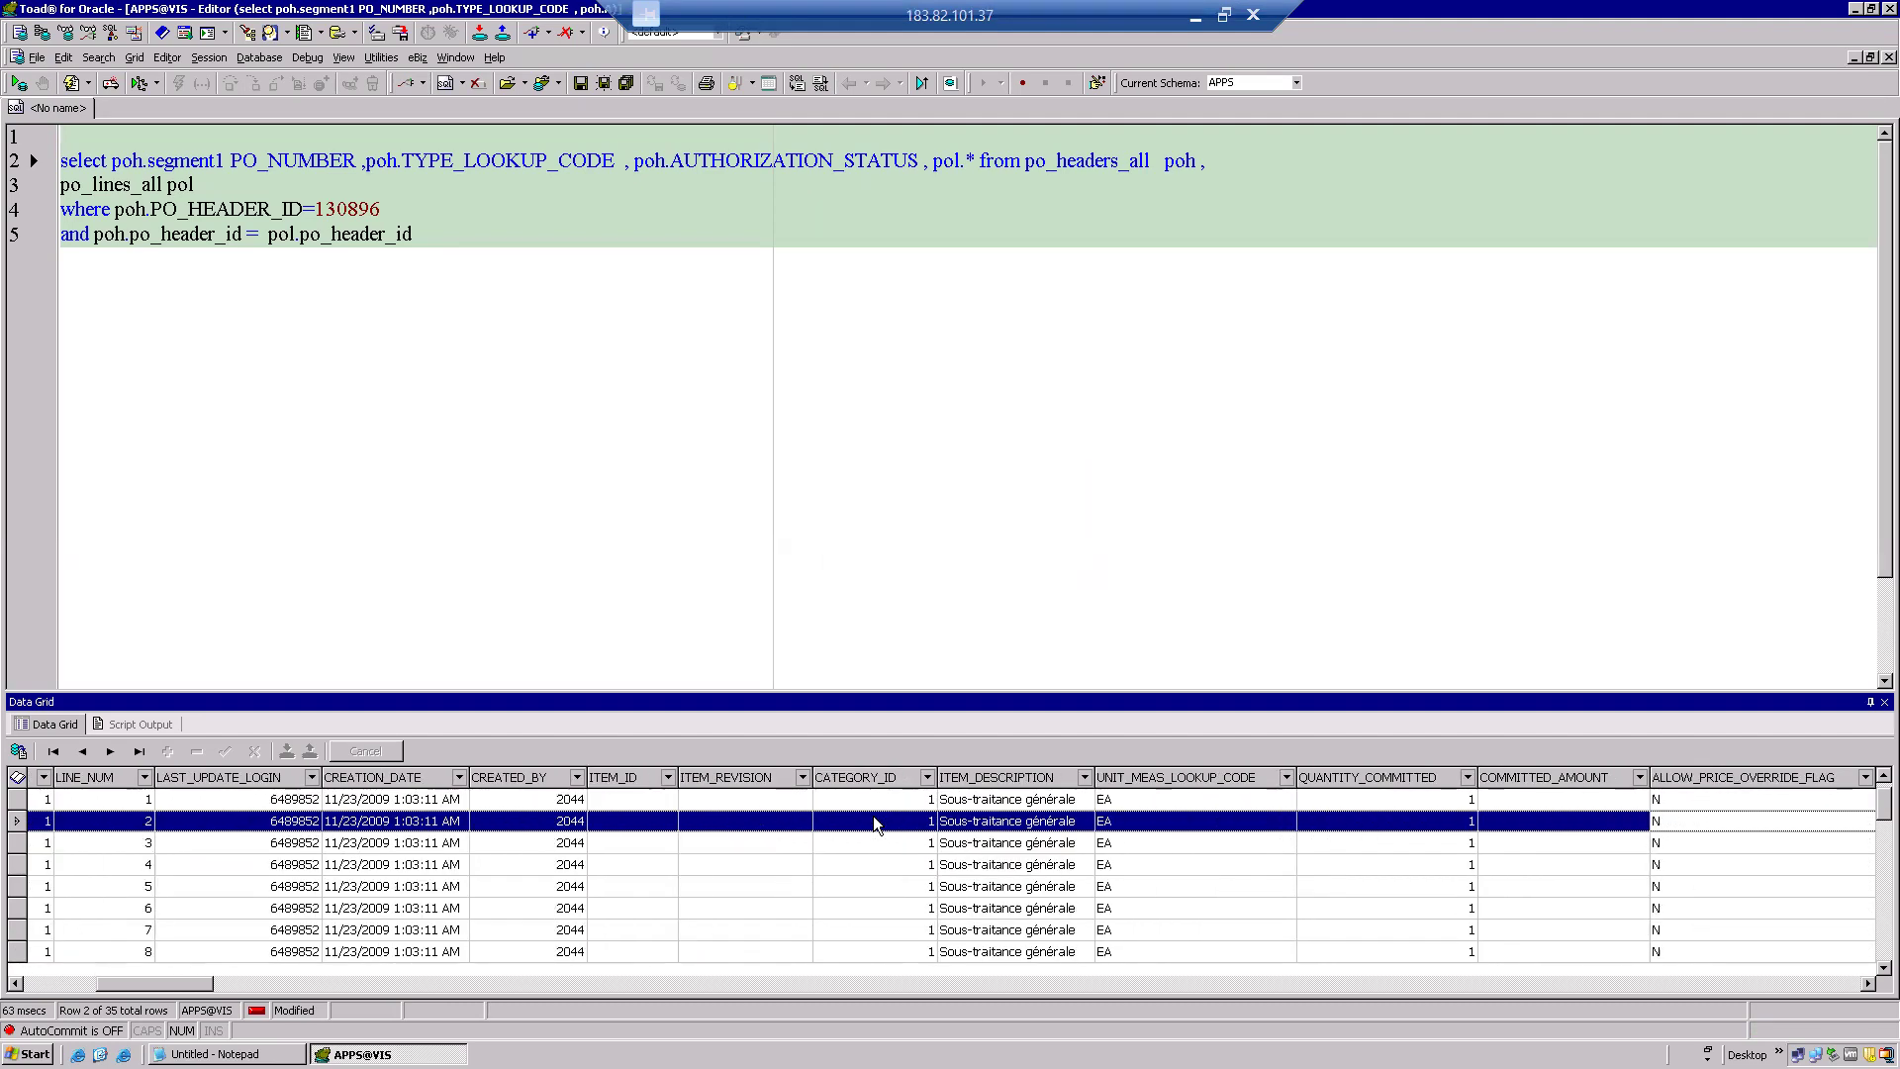
key(Right)
key(Right)
key(Right)
key(Right)
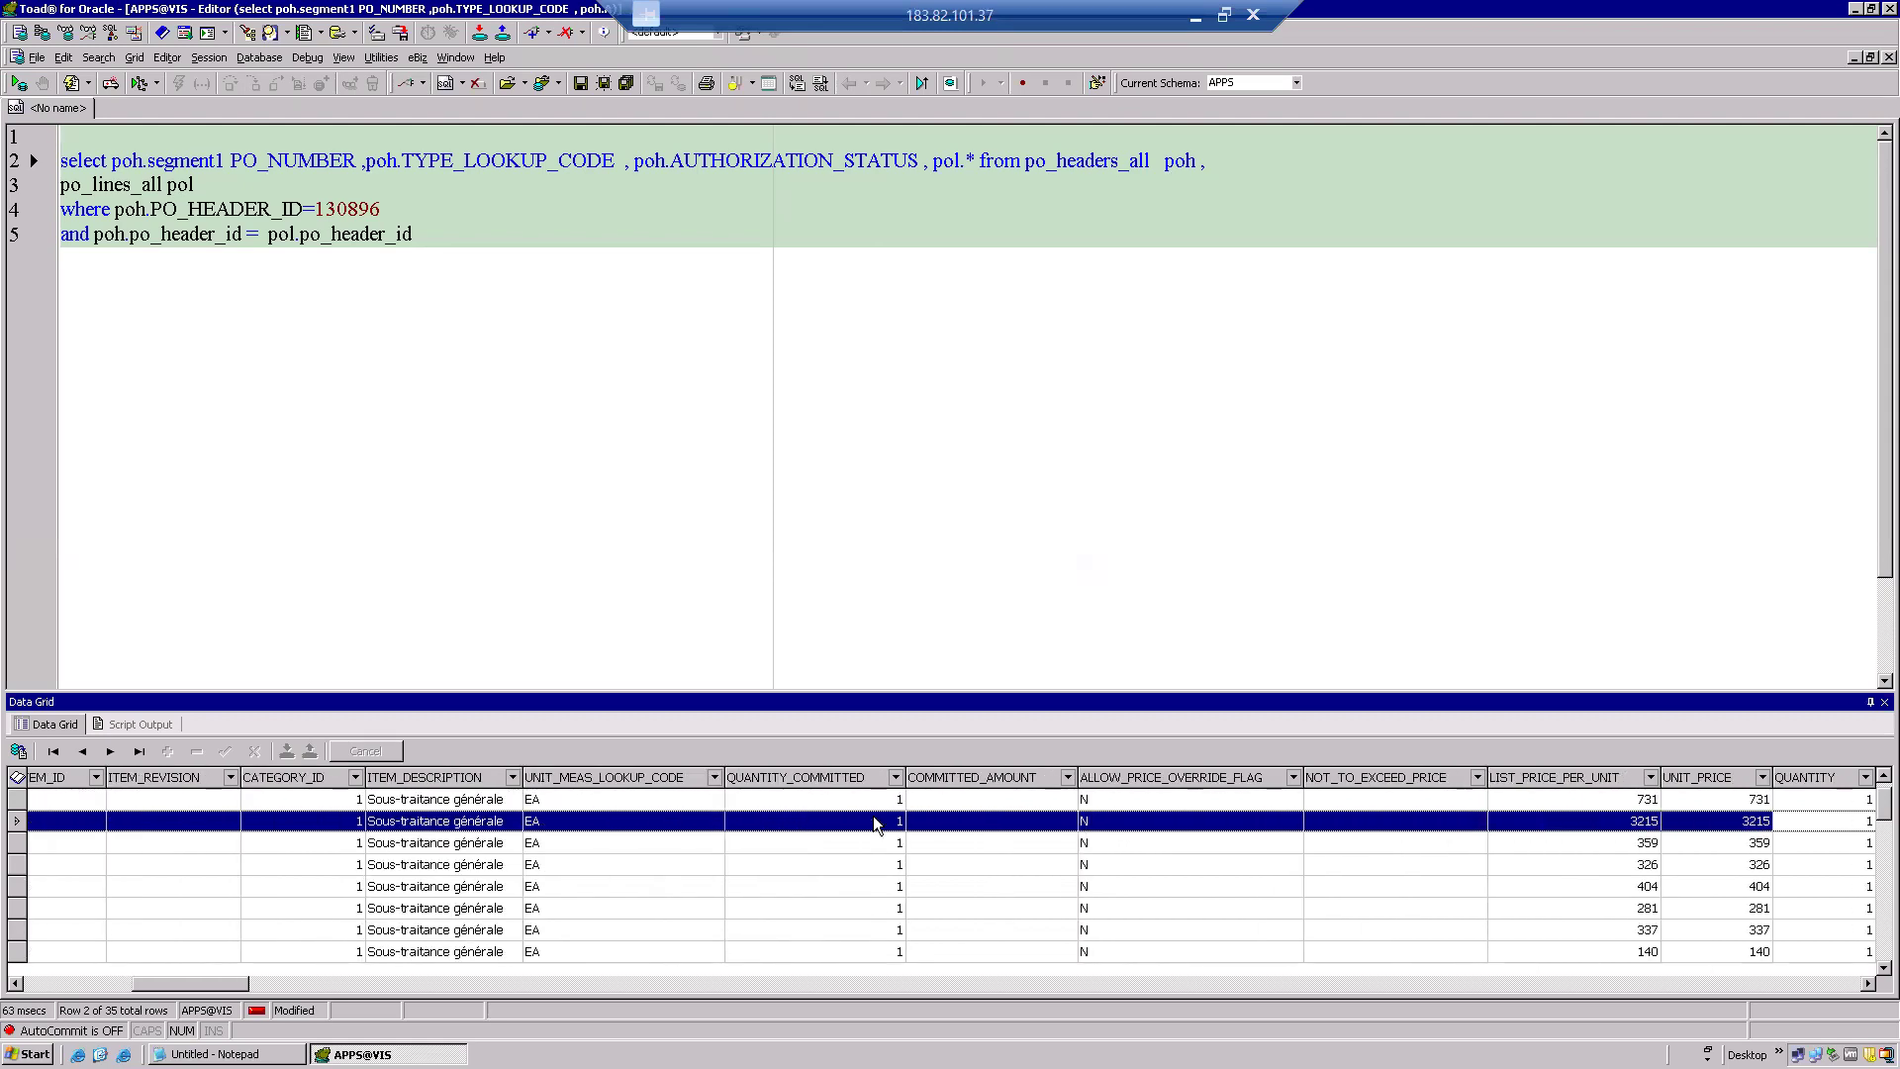
key(Right)
key(Right)
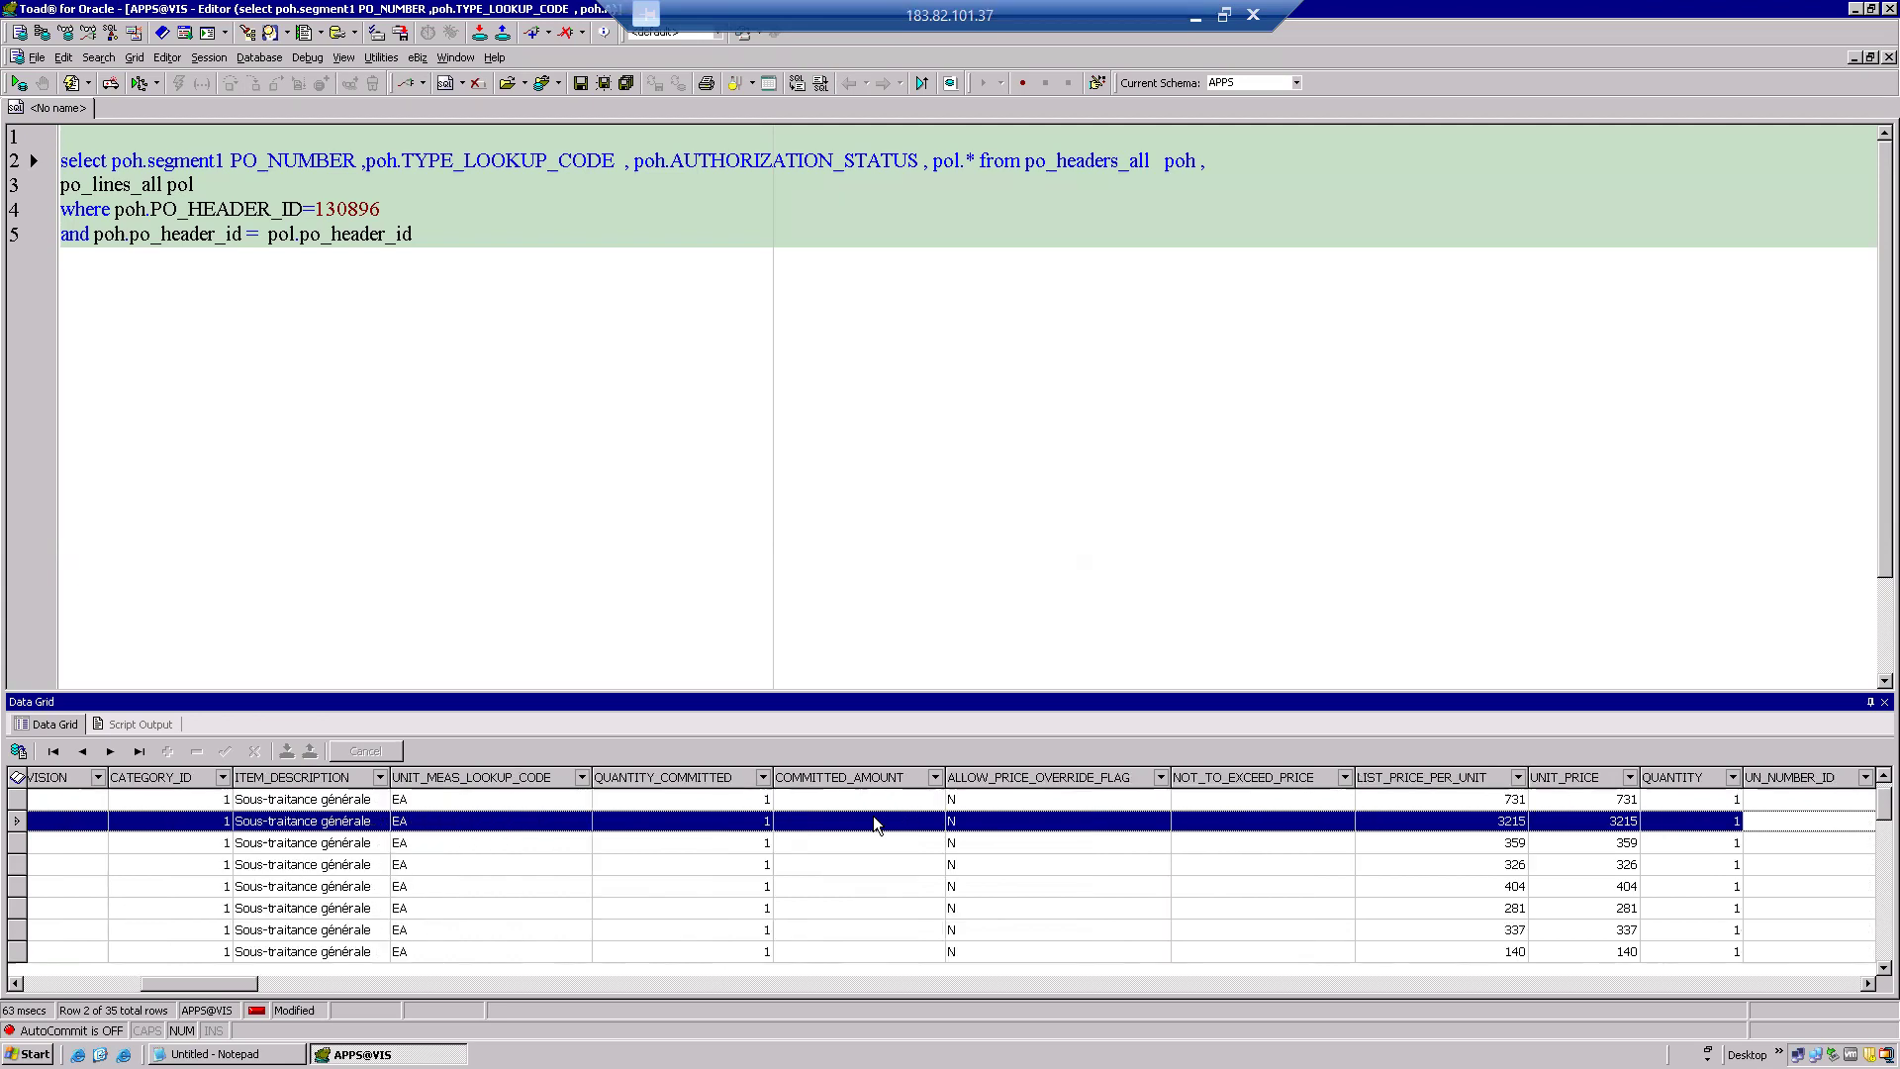
key(Right)
key(Right)
key(Right)
key(Right)
key(Right)
key(Right)
key(Right)
key(Right)
key(Right)
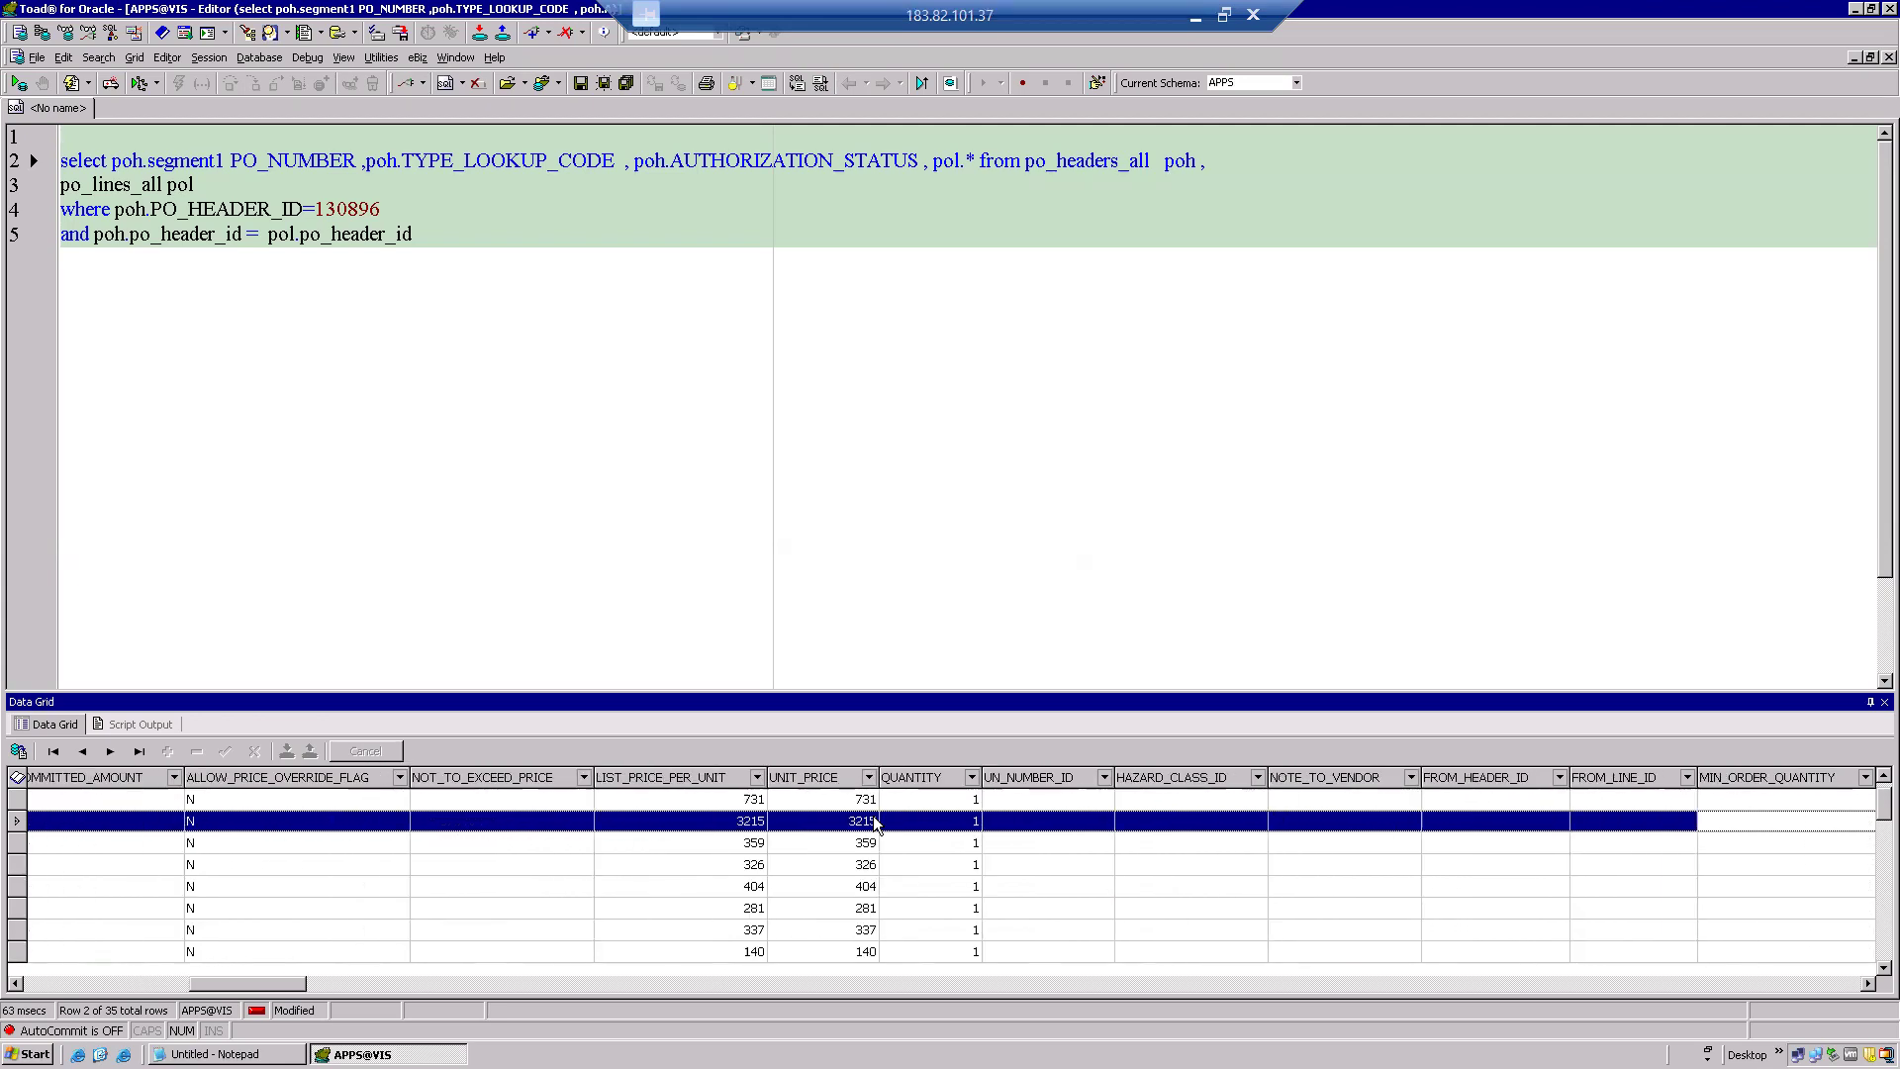
key(Right)
key(Right)
key(Right)
key(Right)
key(Right)
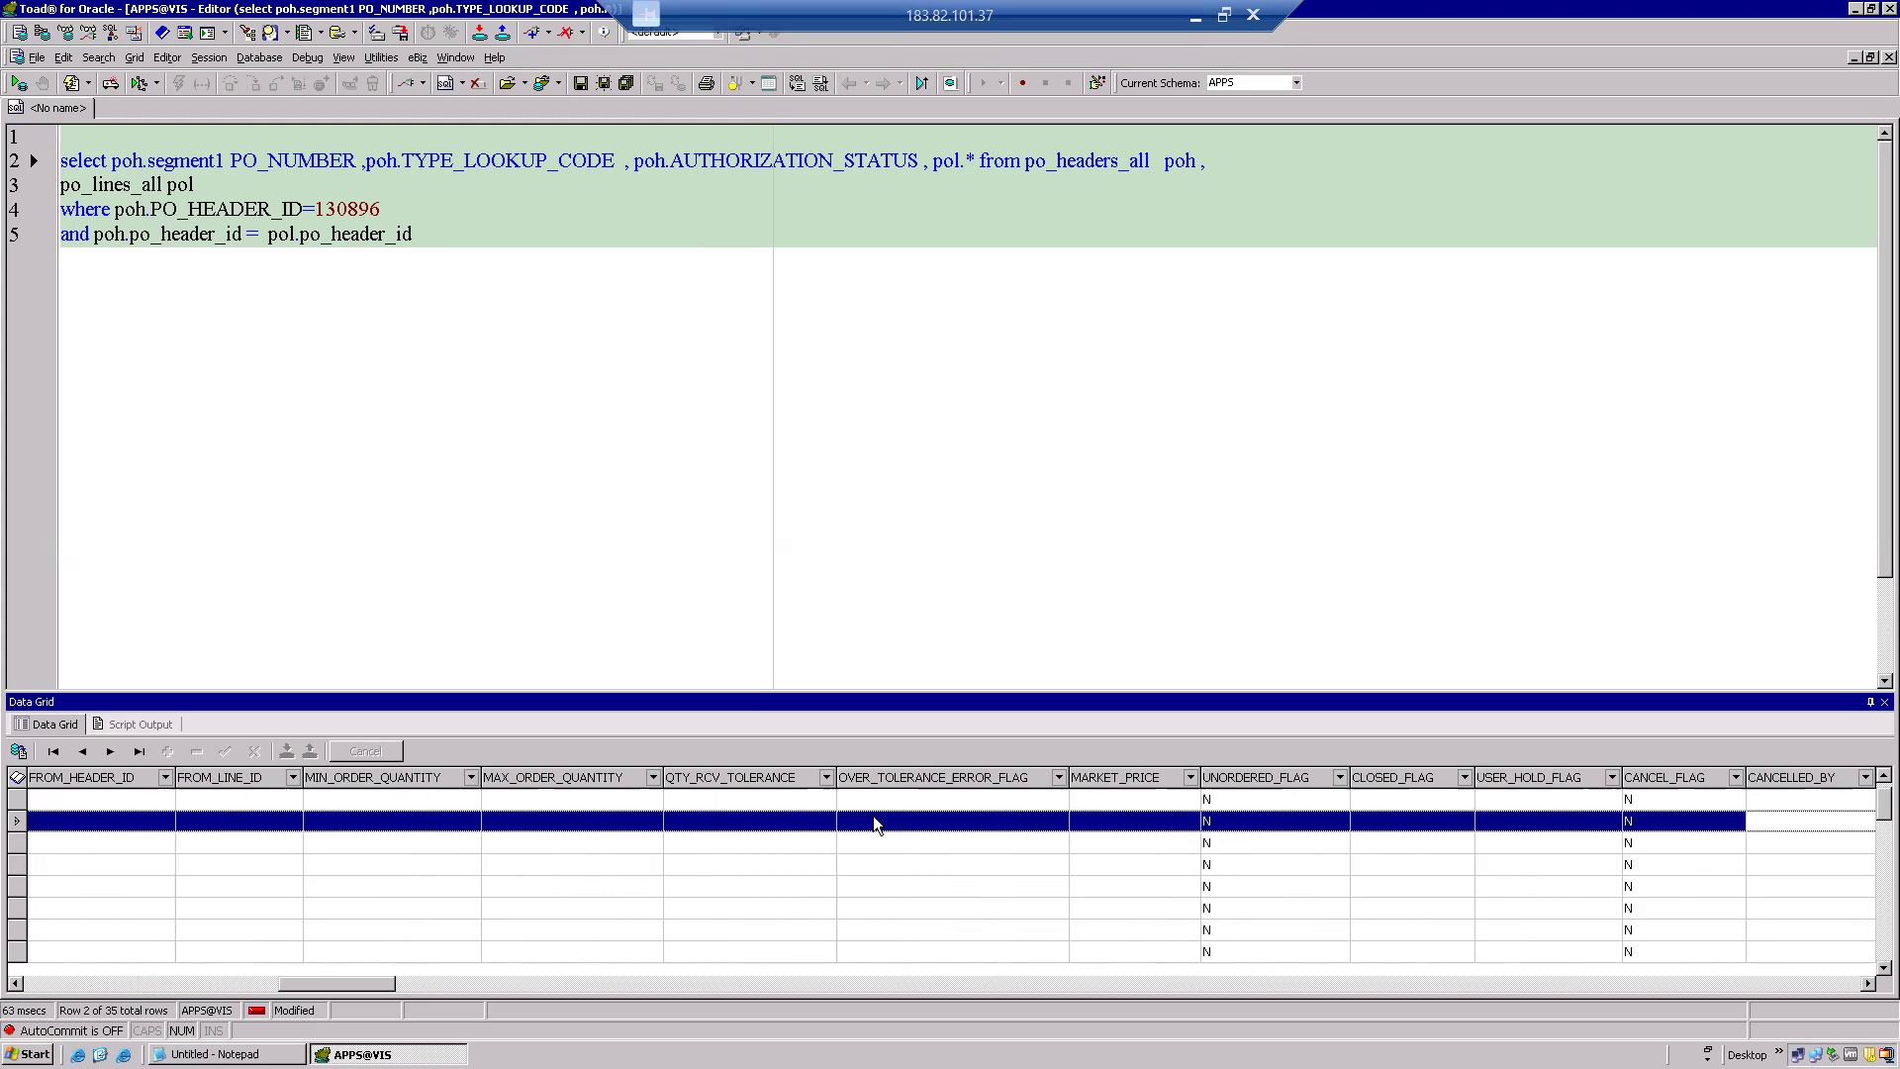
key(Right)
key(Right)
key(Right)
key(Right)
key(Right)
key(Right)
key(Right)
key(Right)
key(Right)
key(Right)
key(Right)
key(Right)
key(Right)
key(Right)
key(Right)
key(Right)
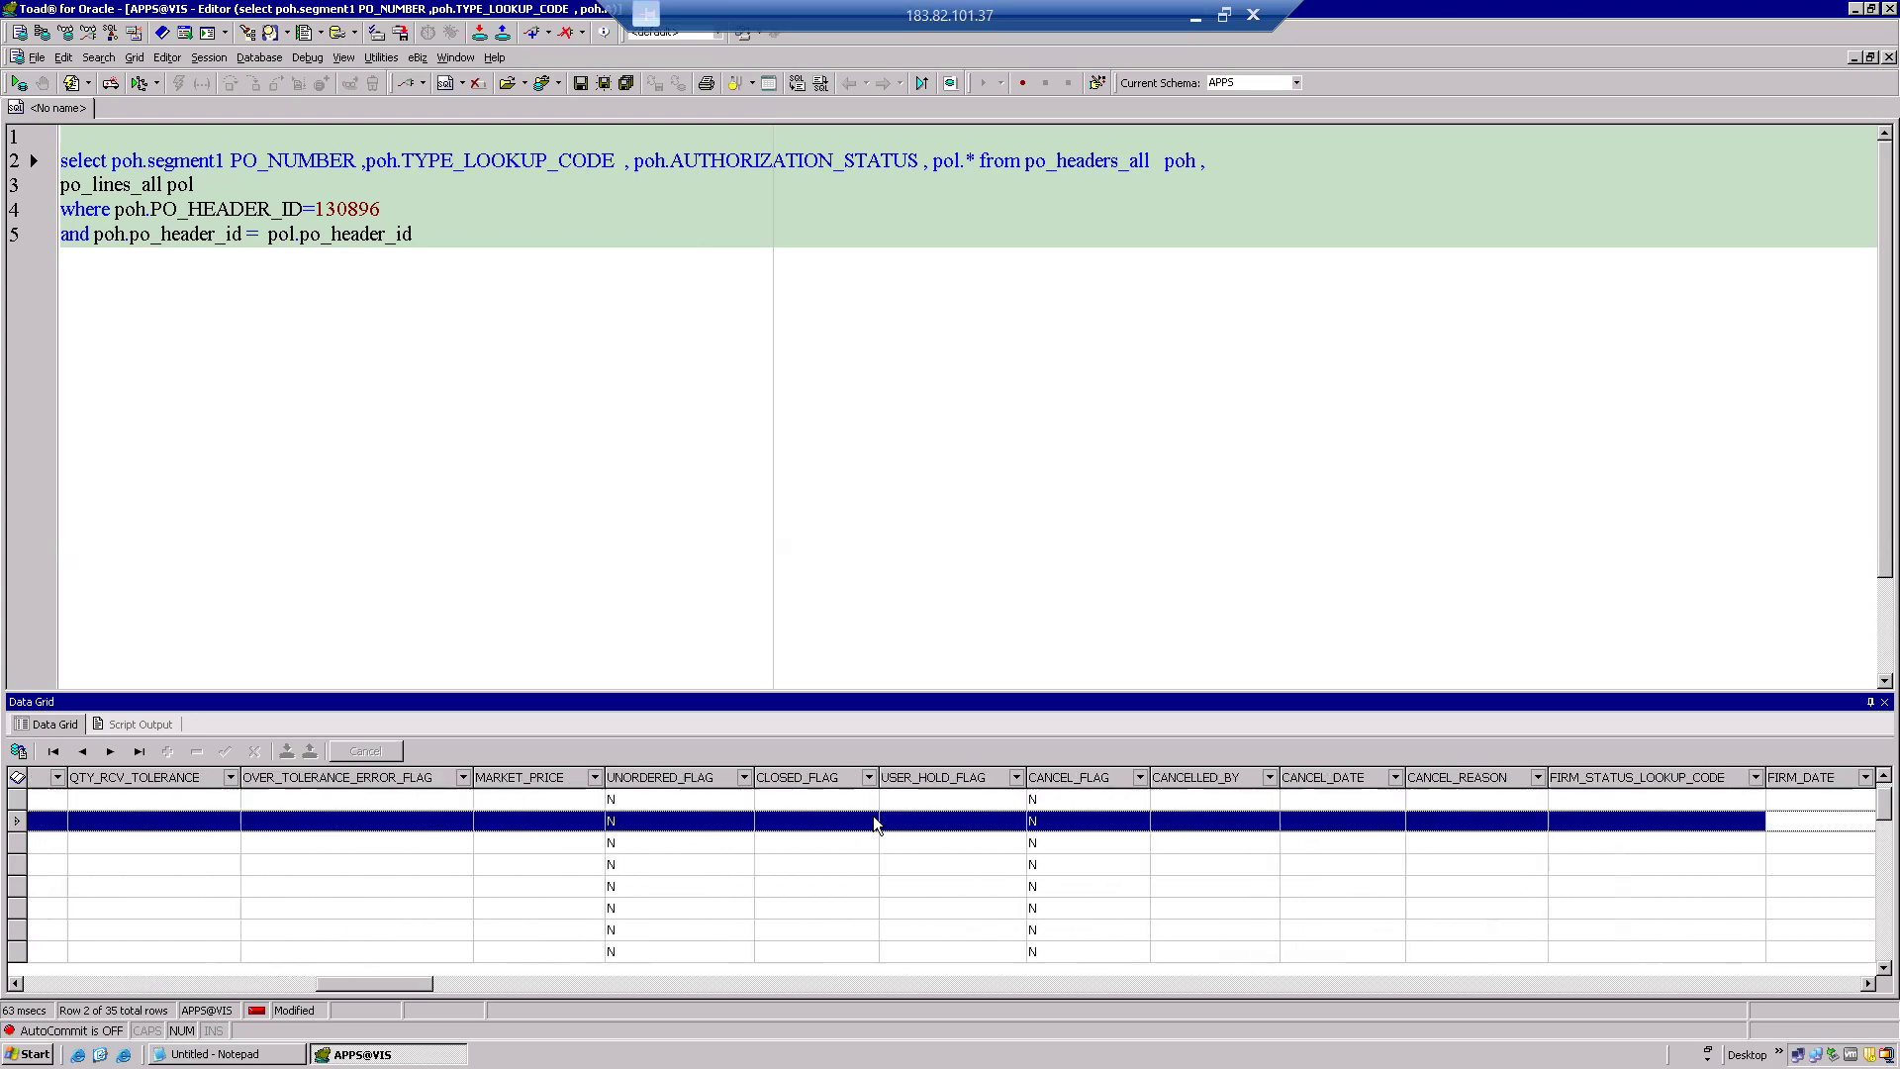
key(Right)
key(Right)
key(Right)
key(Right)
key(Right)
key(Right)
key(Right)
key(Right)
key(Right)
key(Right)
key(Right)
key(Right)
key(Right)
key(Right)
key(Right)
key(Right)
key(Right)
key(Right)
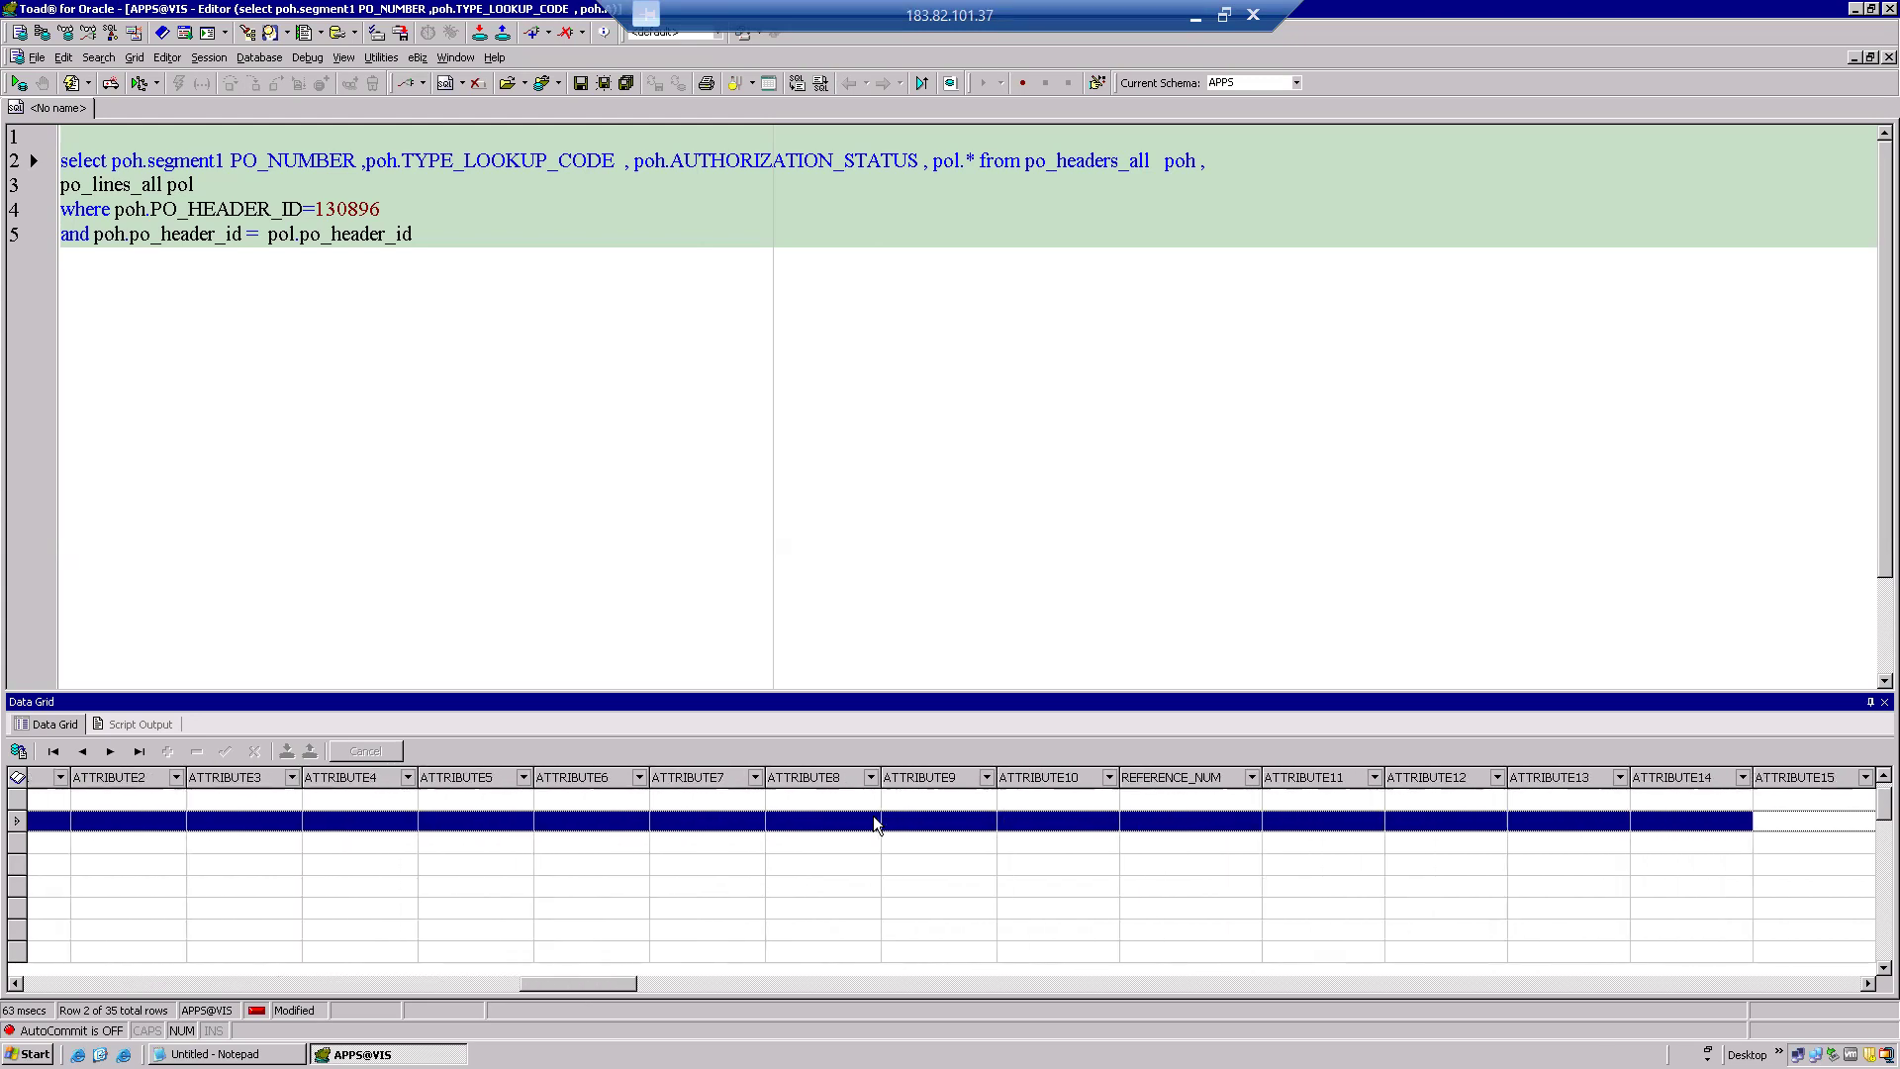
key(Left)
key(Left)
key(Left)
key(Left)
key(Left)
key(Left)
key(Left)
key(Left)
key(Left)
key(Left)
key(Left)
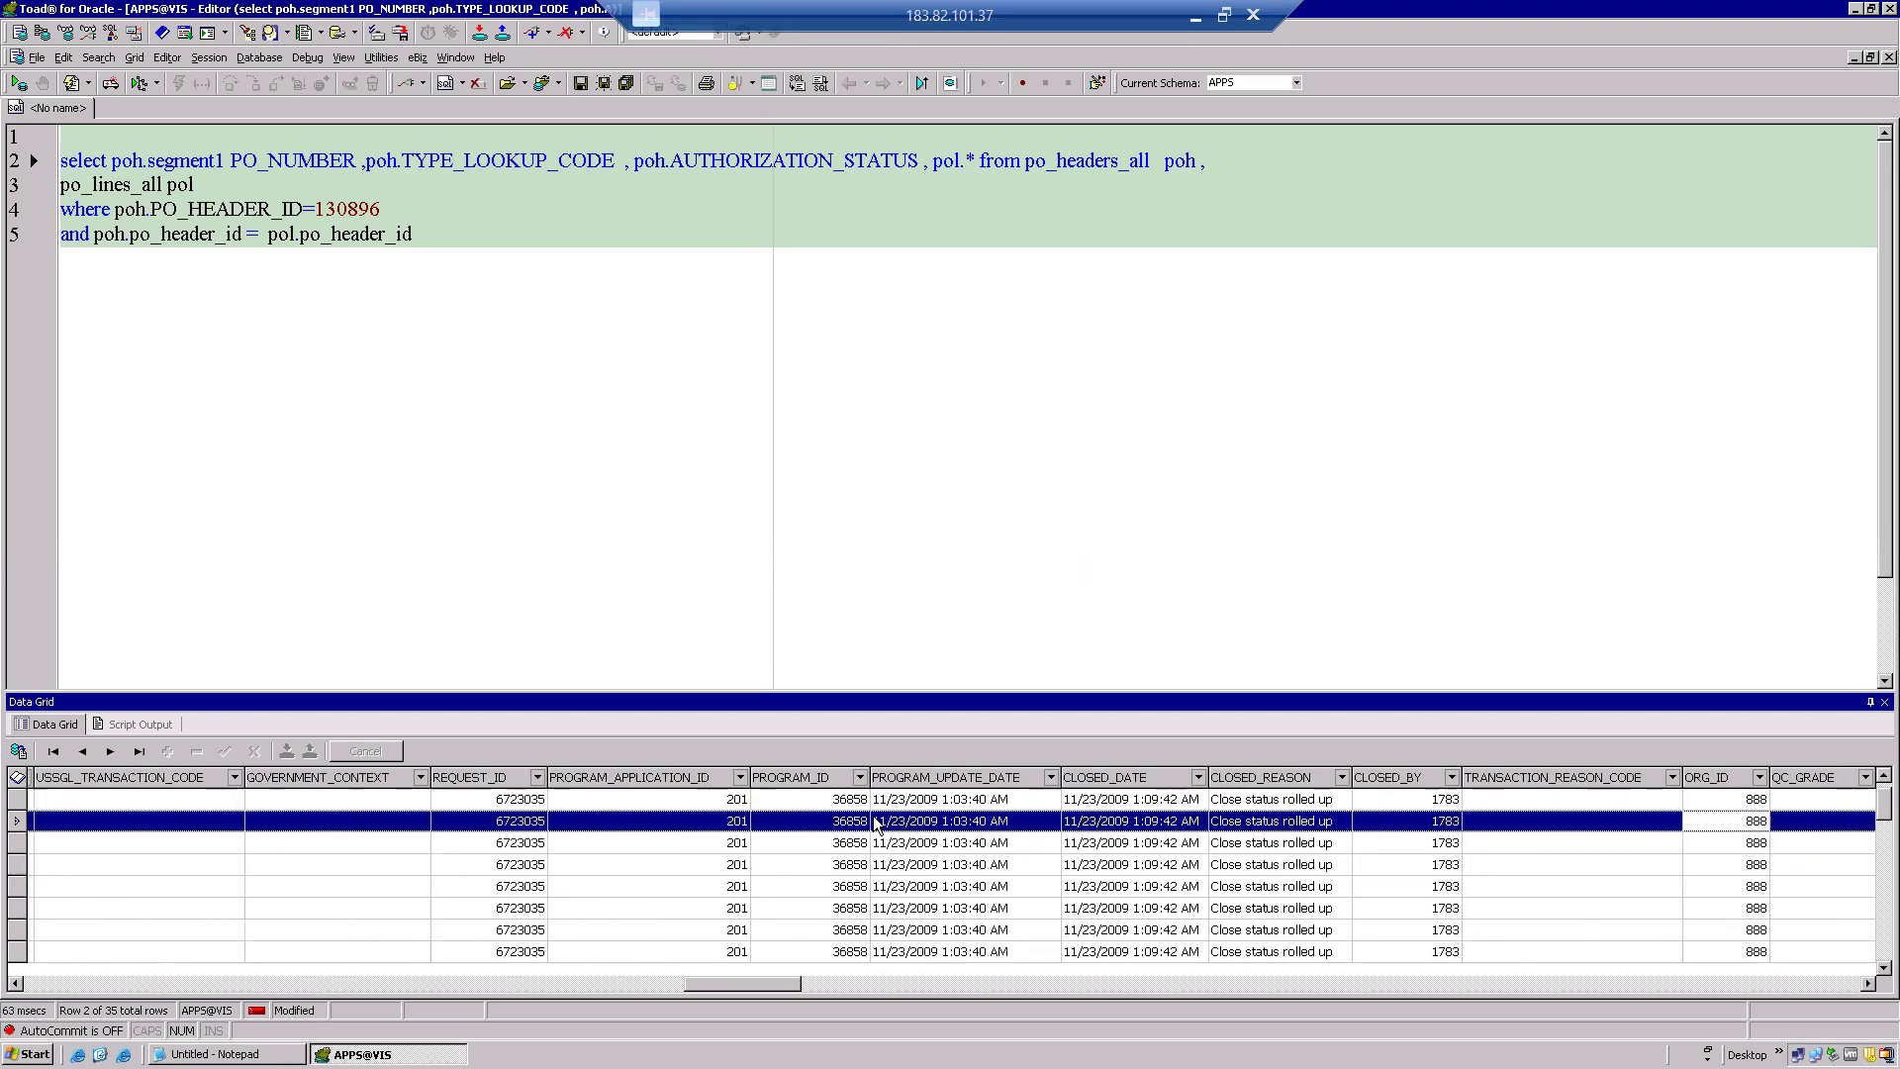
key(Left)
key(Left)
key(Left)
key(Left)
key(Left)
key(Left)
key(Left)
key(Left)
key(Left)
key(Left)
key(Left)
key(Left)
key(Left)
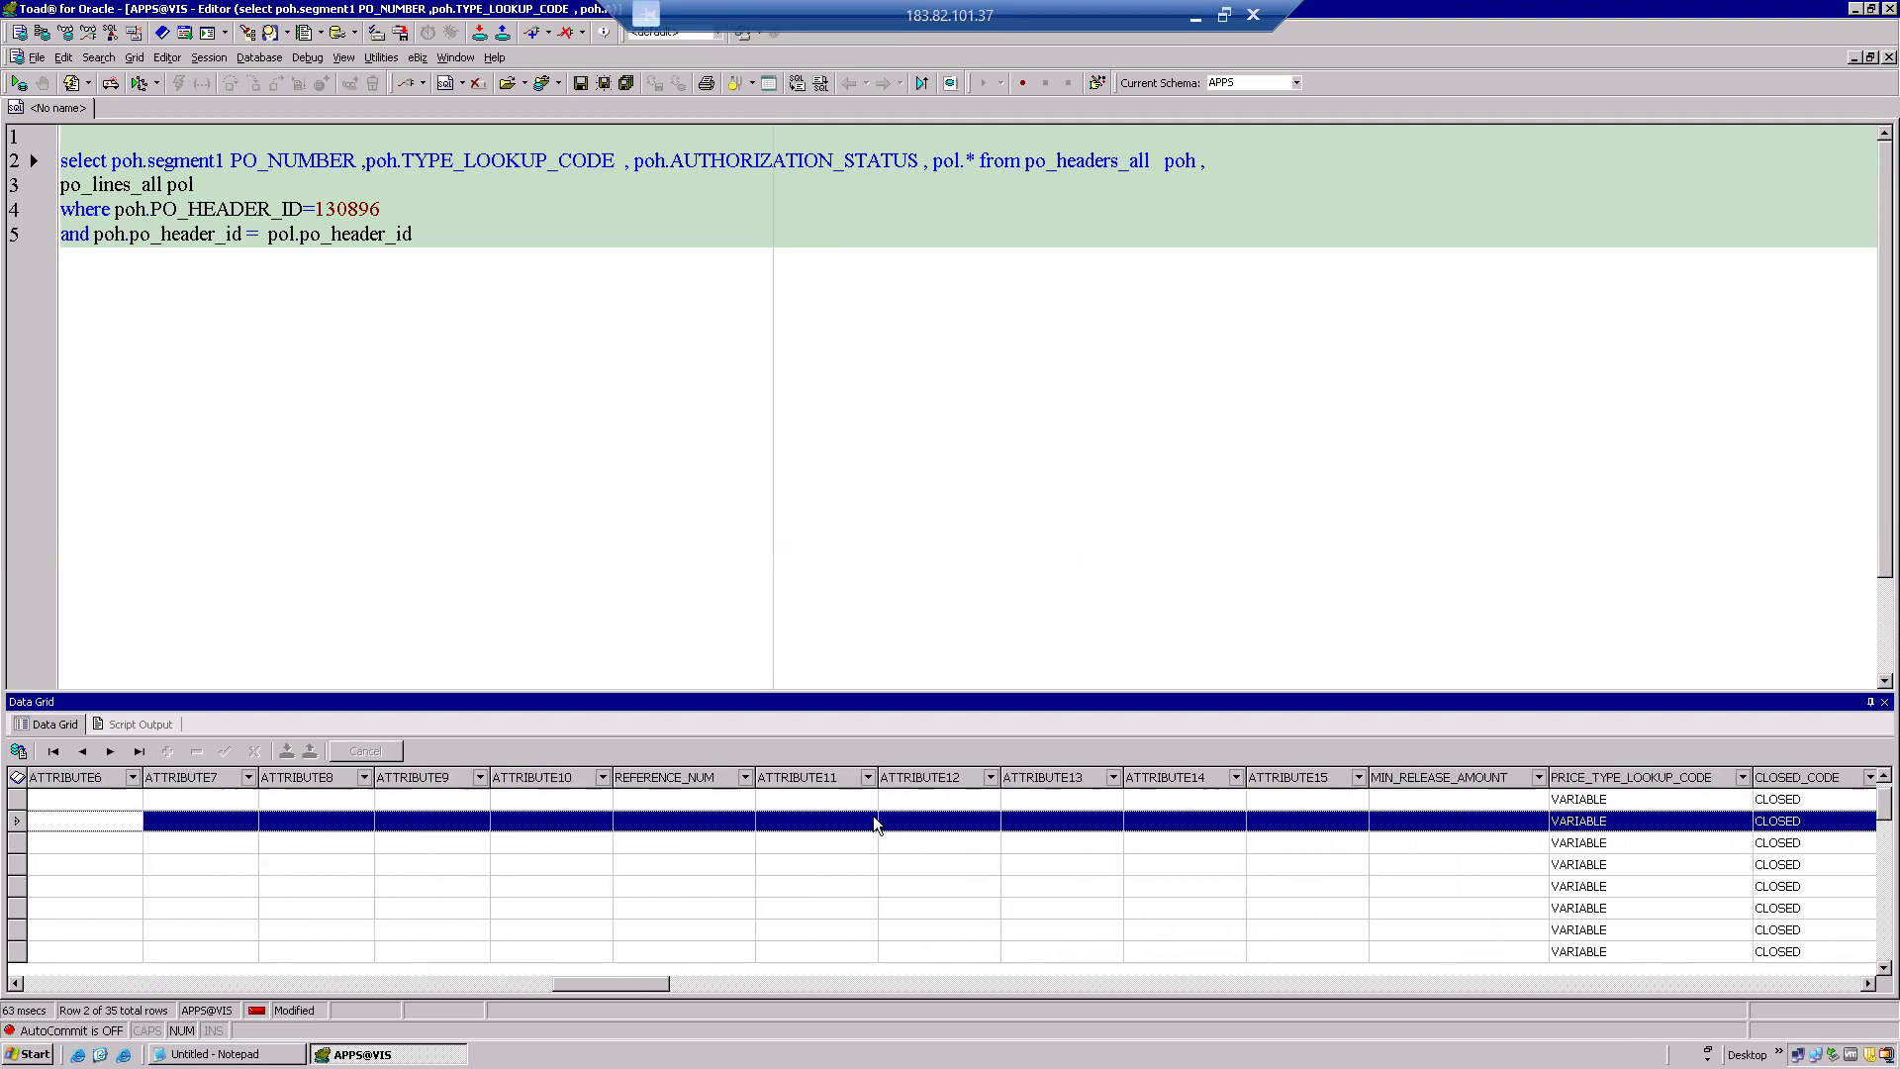
key(Left)
key(Left)
key(Left)
key(Left)
key(Left)
key(Left)
key(Left)
key(Left)
key(Left)
key(Left)
key(Left)
key(Left)
key(Left)
key(Left)
key(Left)
key(Left)
key(Left)
key(Left)
key(Left)
key(Left)
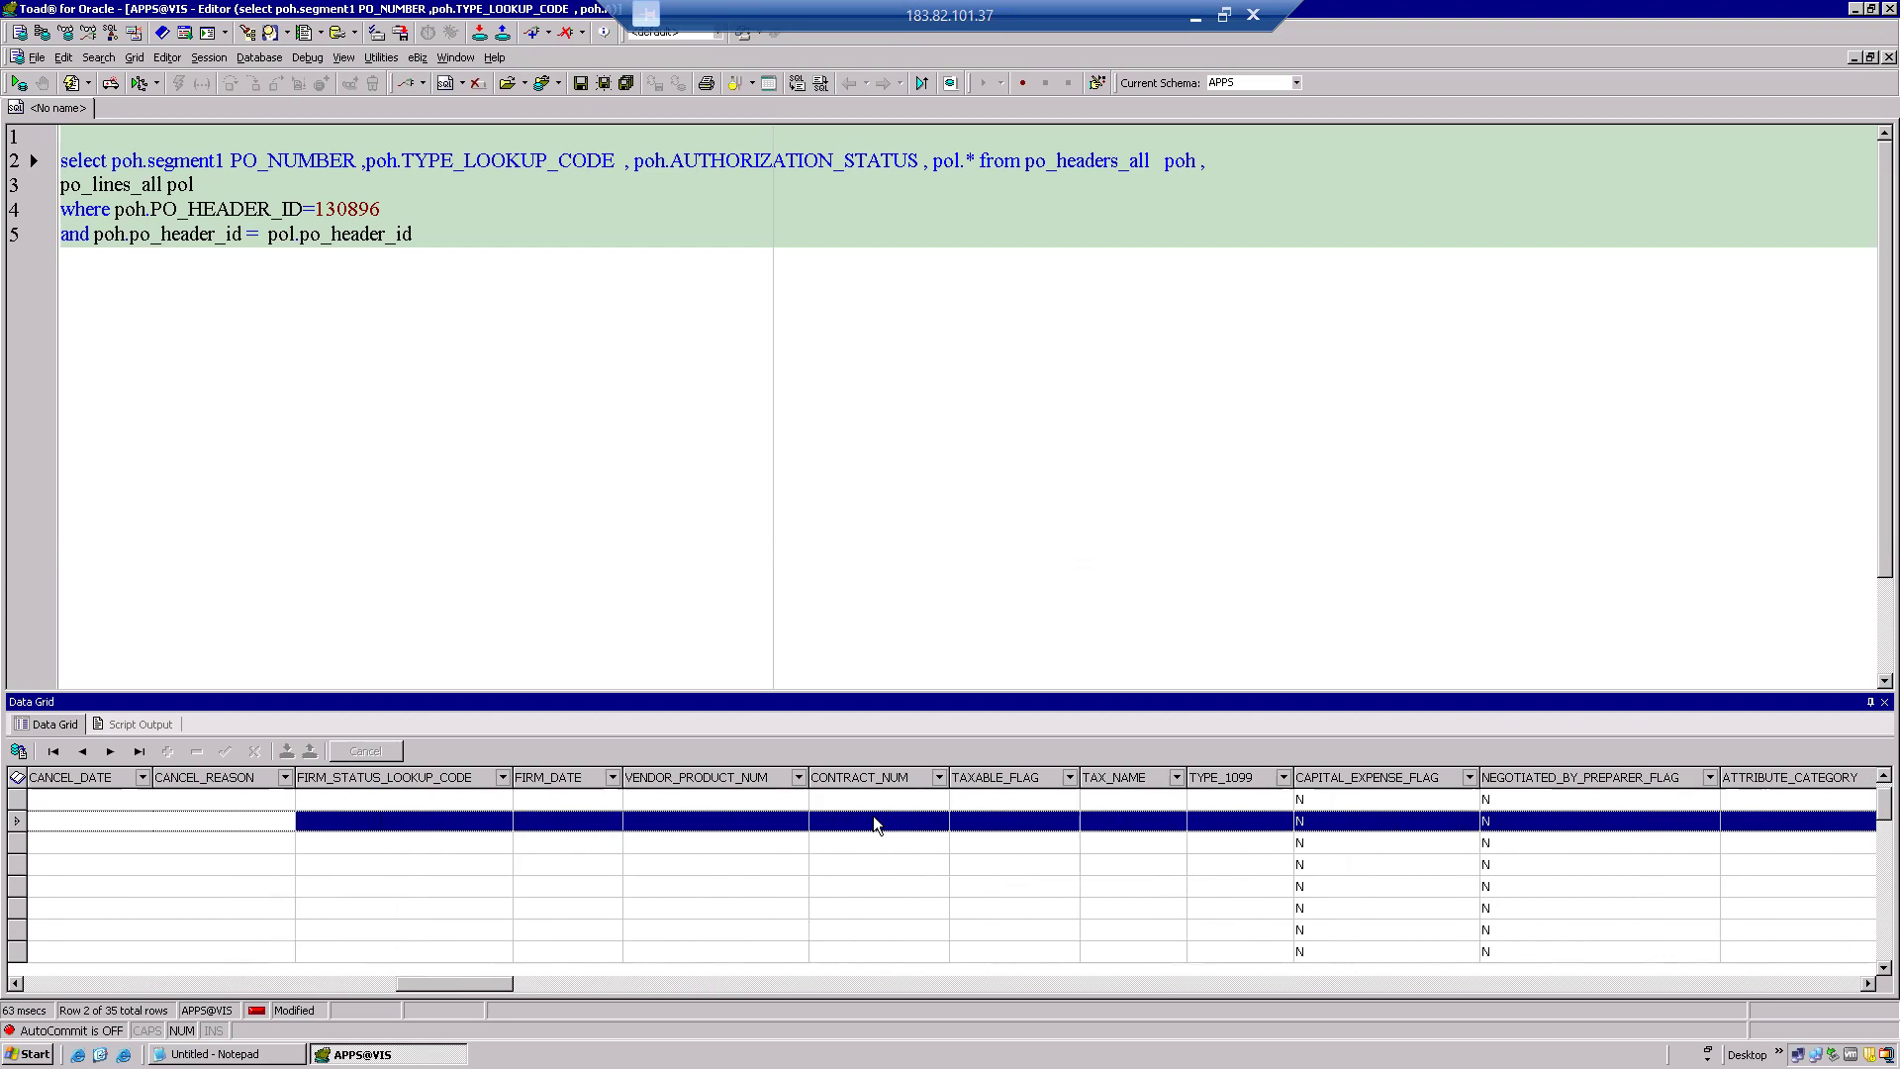
key(Left)
key(Left)
key(Left)
key(Left)
key(Left)
key(Left)
key(Left)
key(Left)
key(Left)
key(Left)
key(Left)
key(Left)
key(Left)
key(Left)
key(Left)
key(Left)
key(Left)
key(Left)
key(Left)
key(Left)
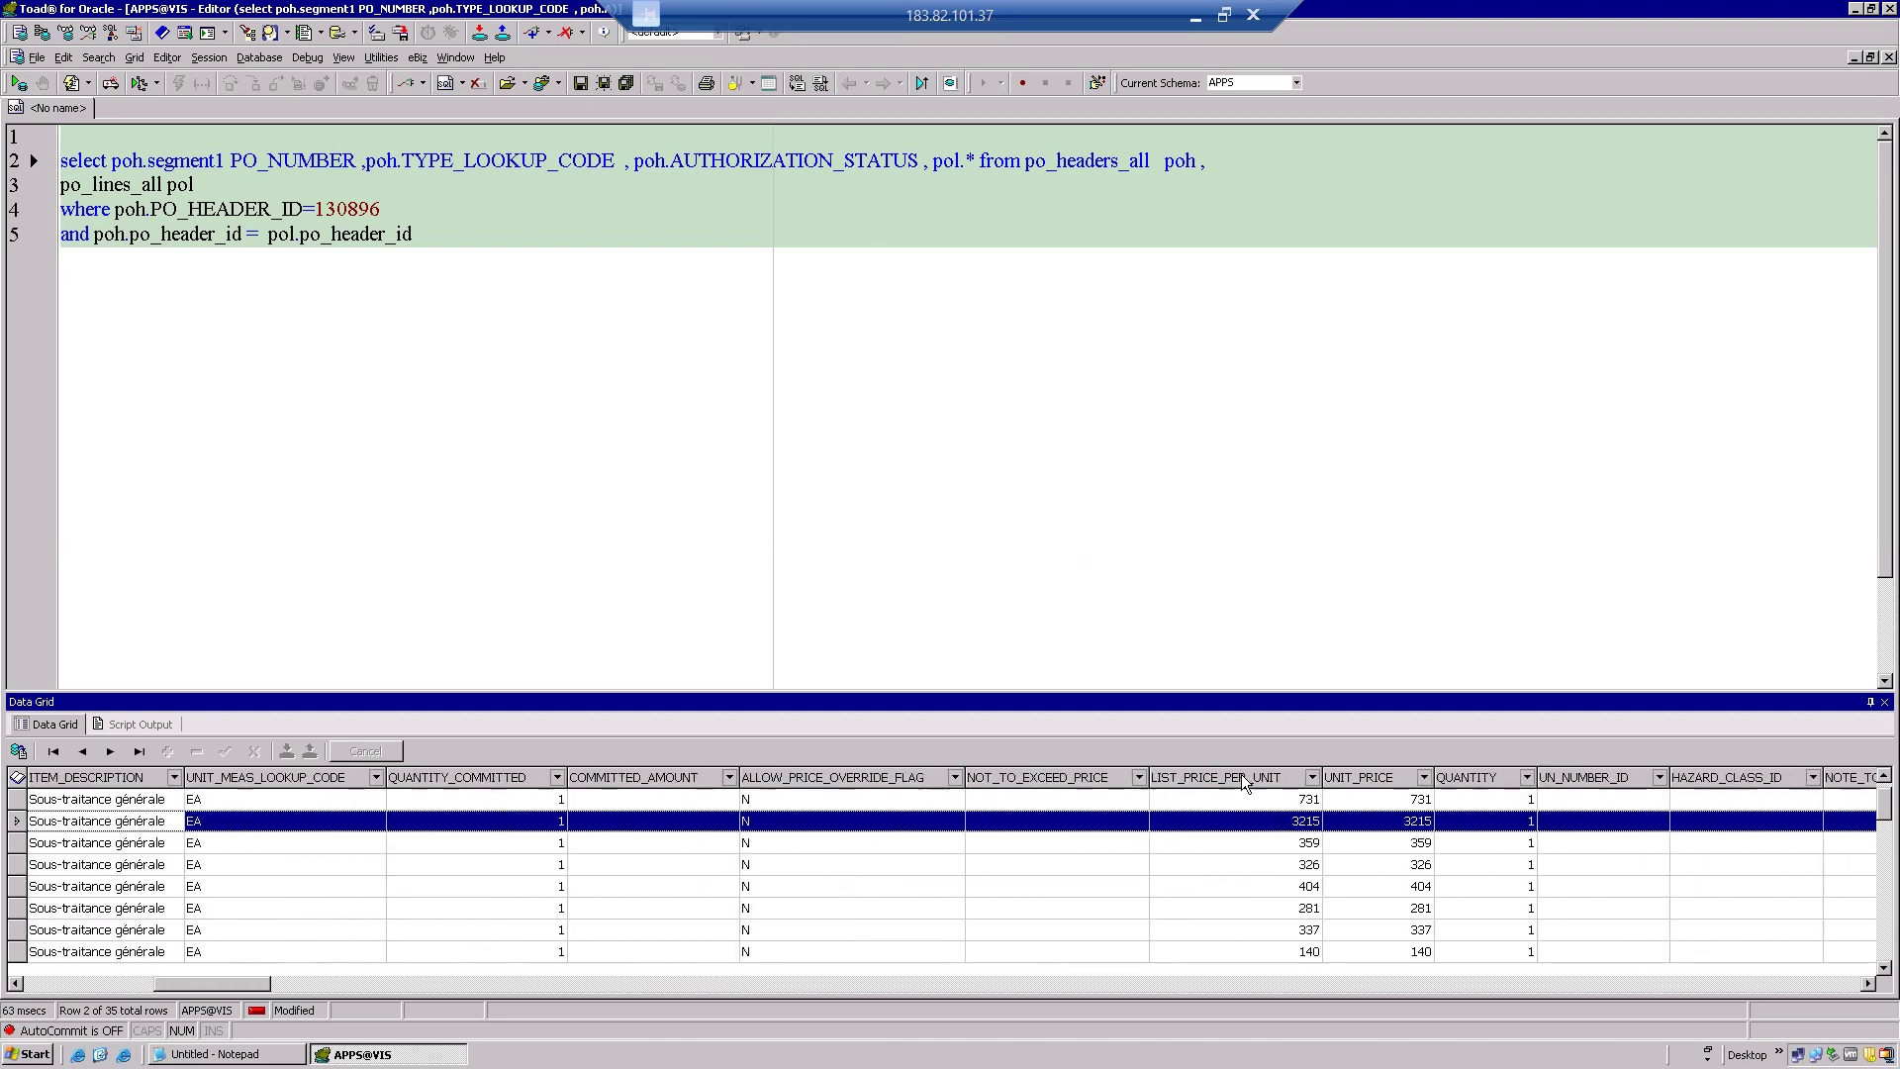
Replace pol.* with pol.UNIT_PRICE, rerun the query, and minimise Toad to the desktop.
click(1423, 776)
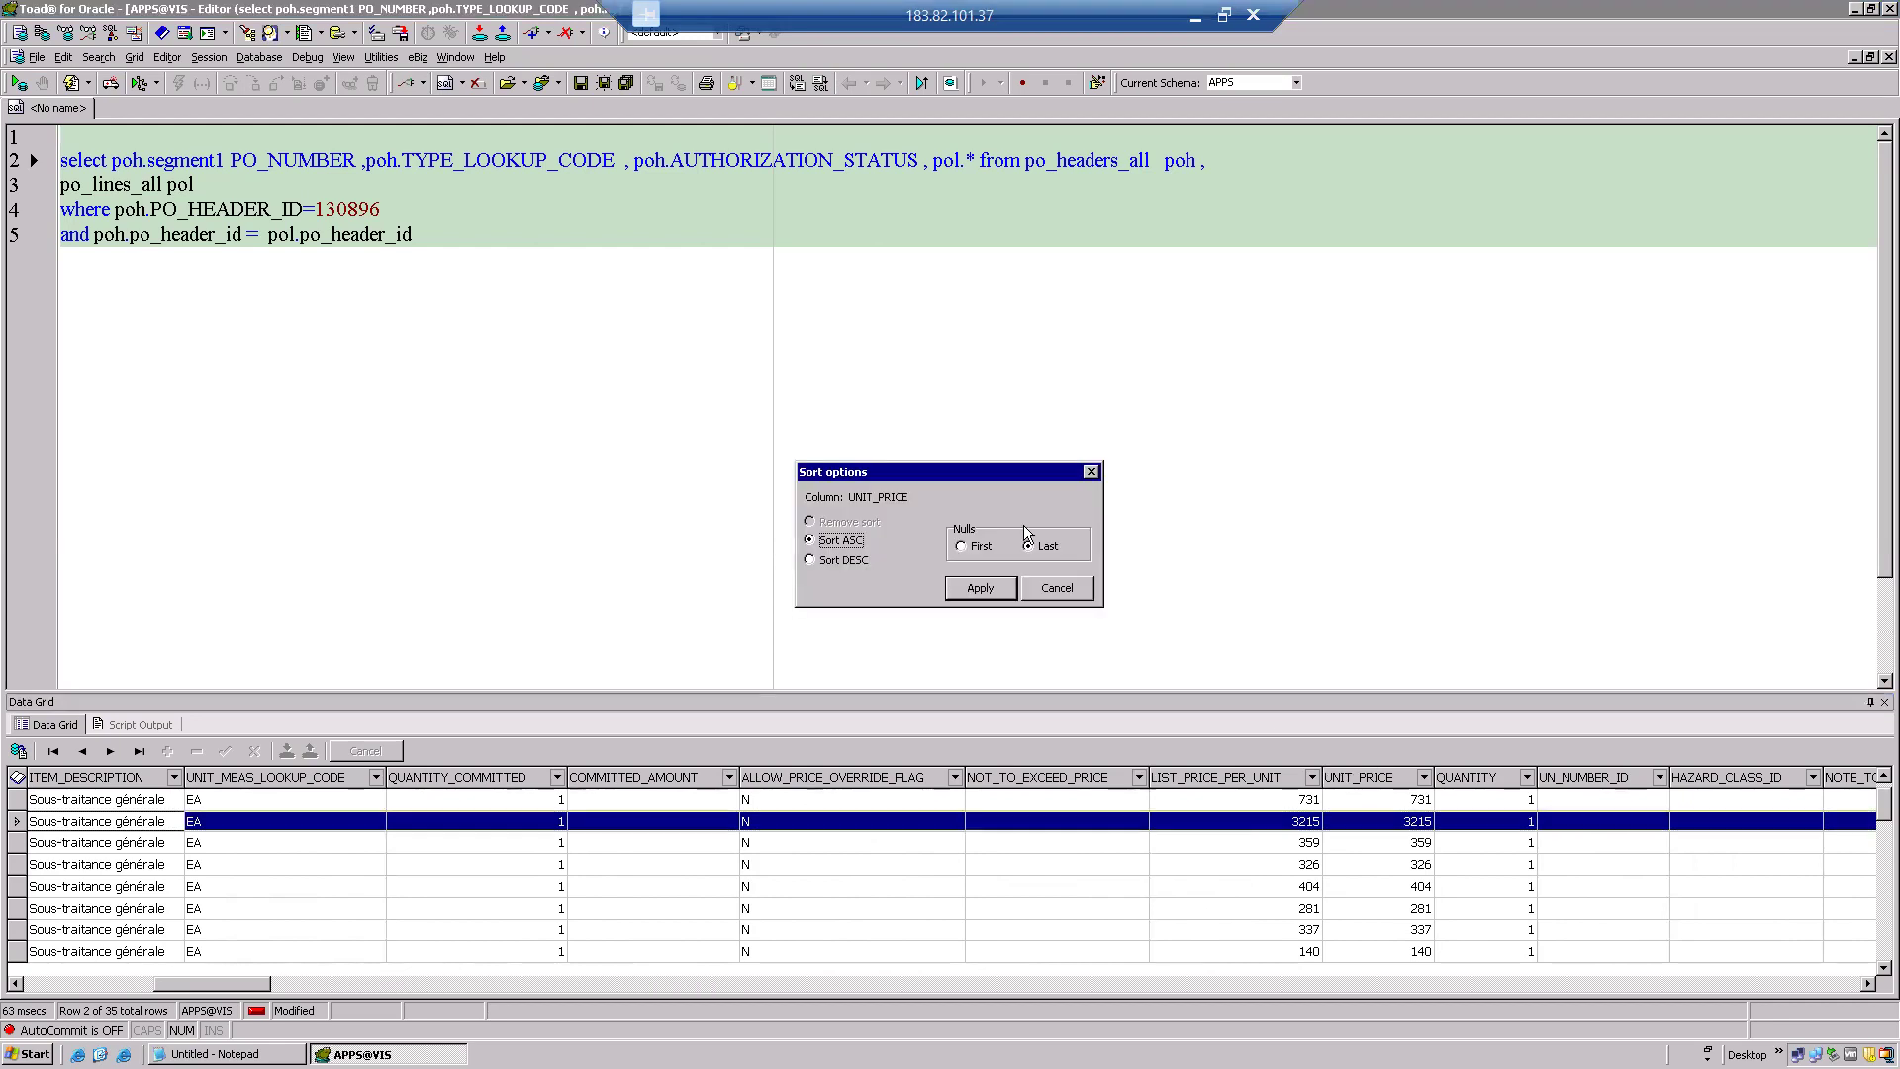
double_click(903, 497)
click(1056, 588)
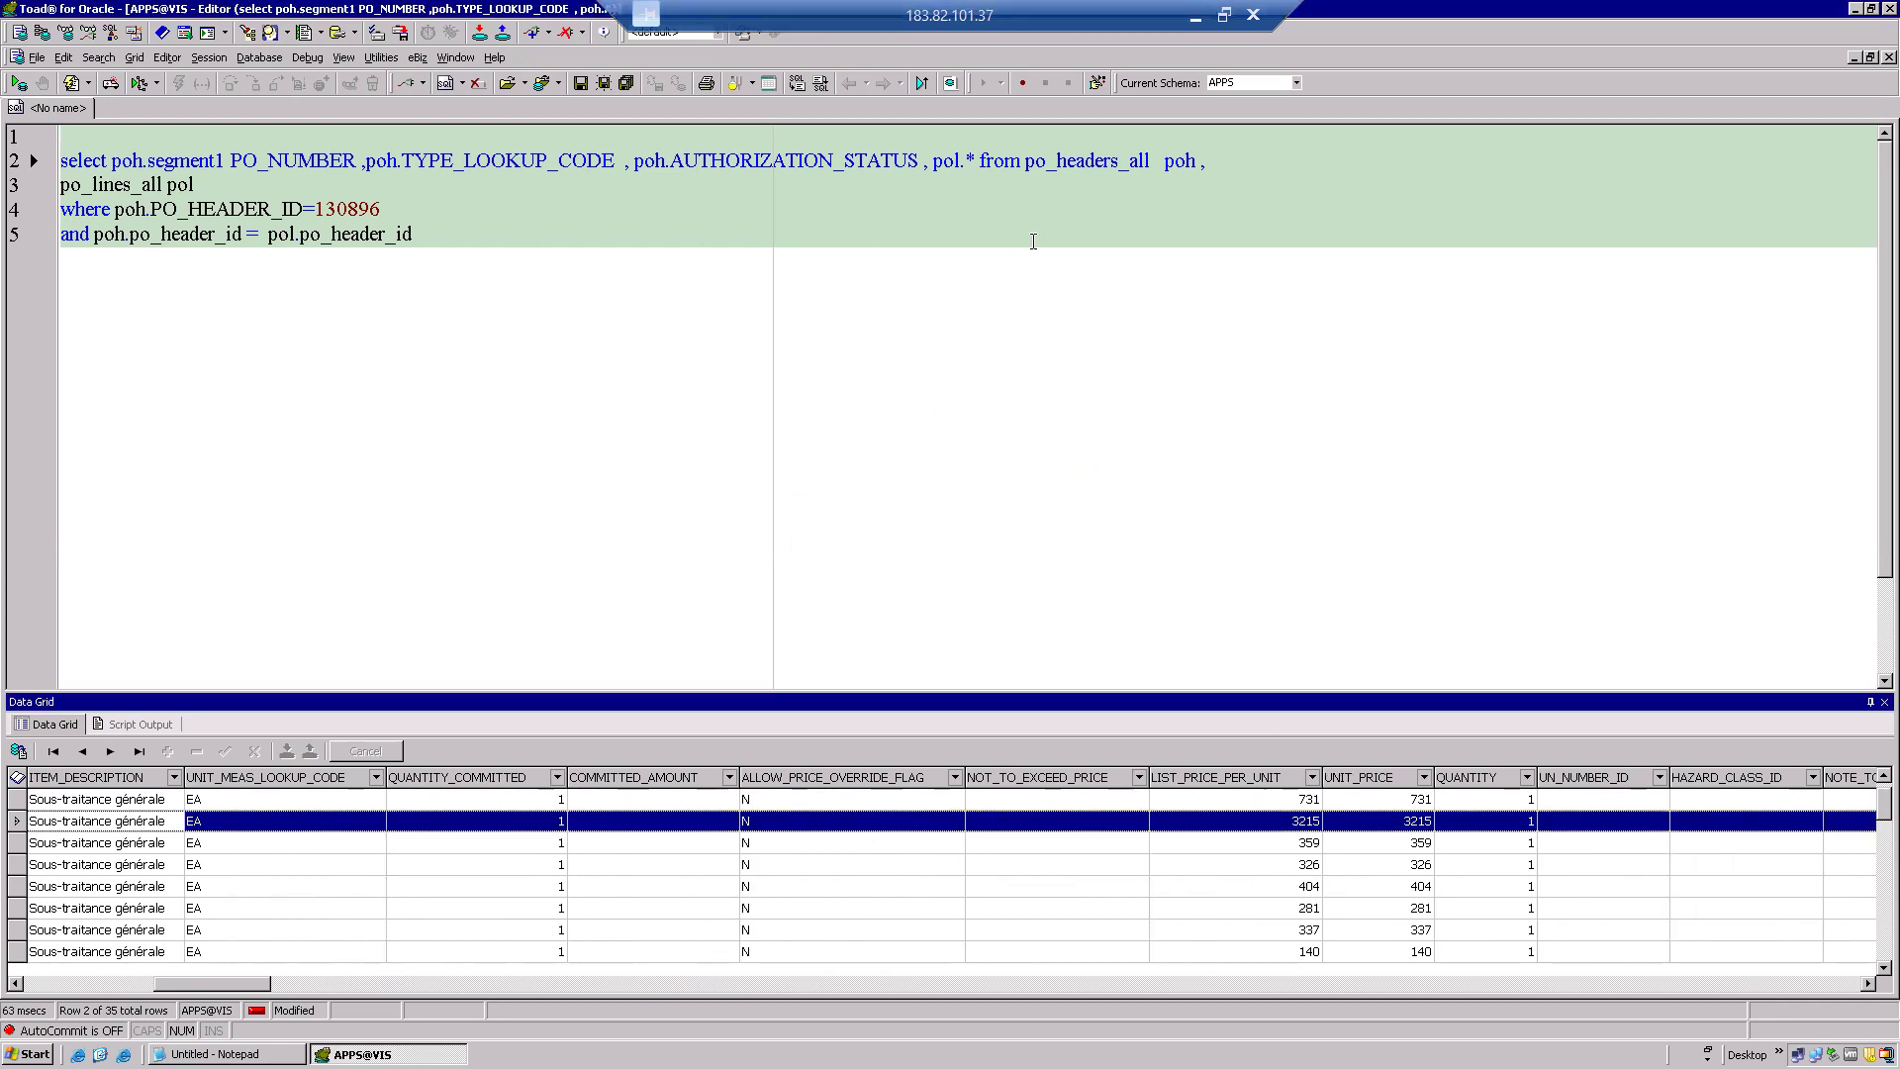
click(969, 160)
key(Delete)
text(UNIT_PRICE)
key(Right)
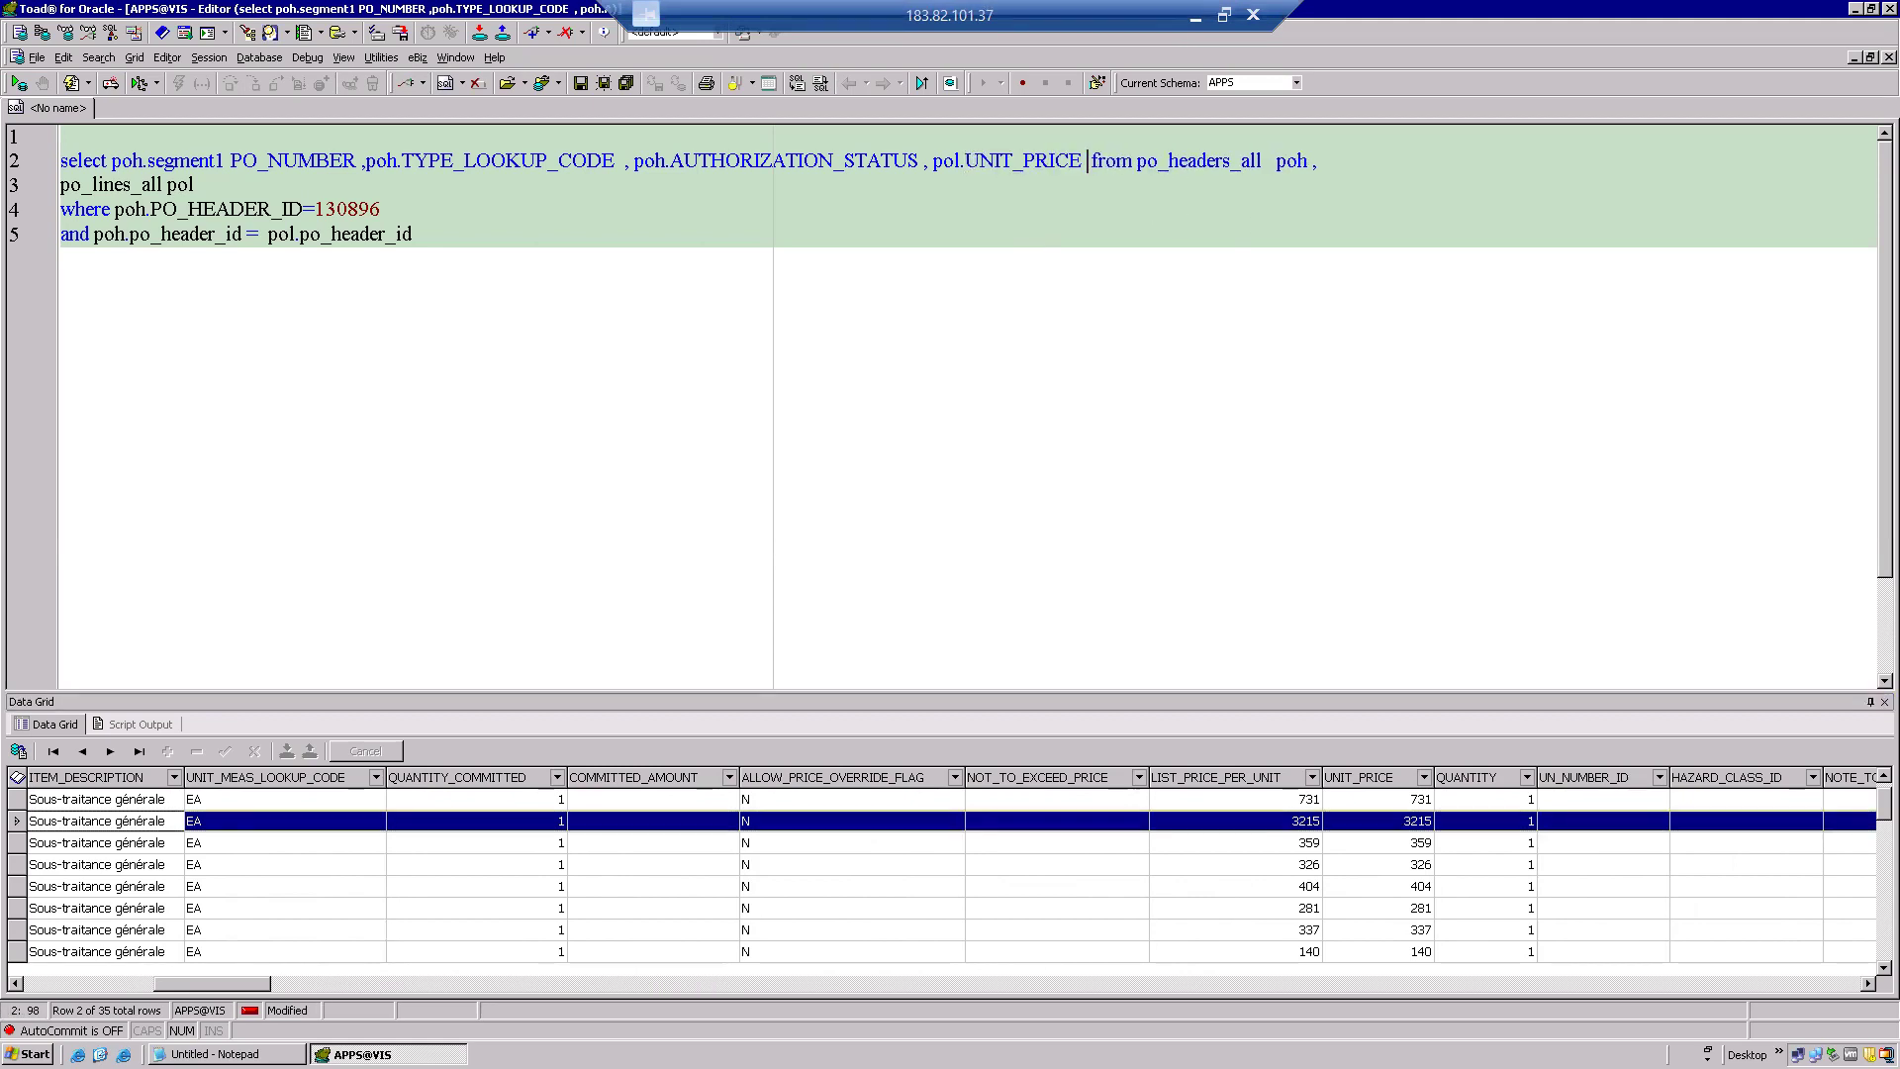
click(385, 235)
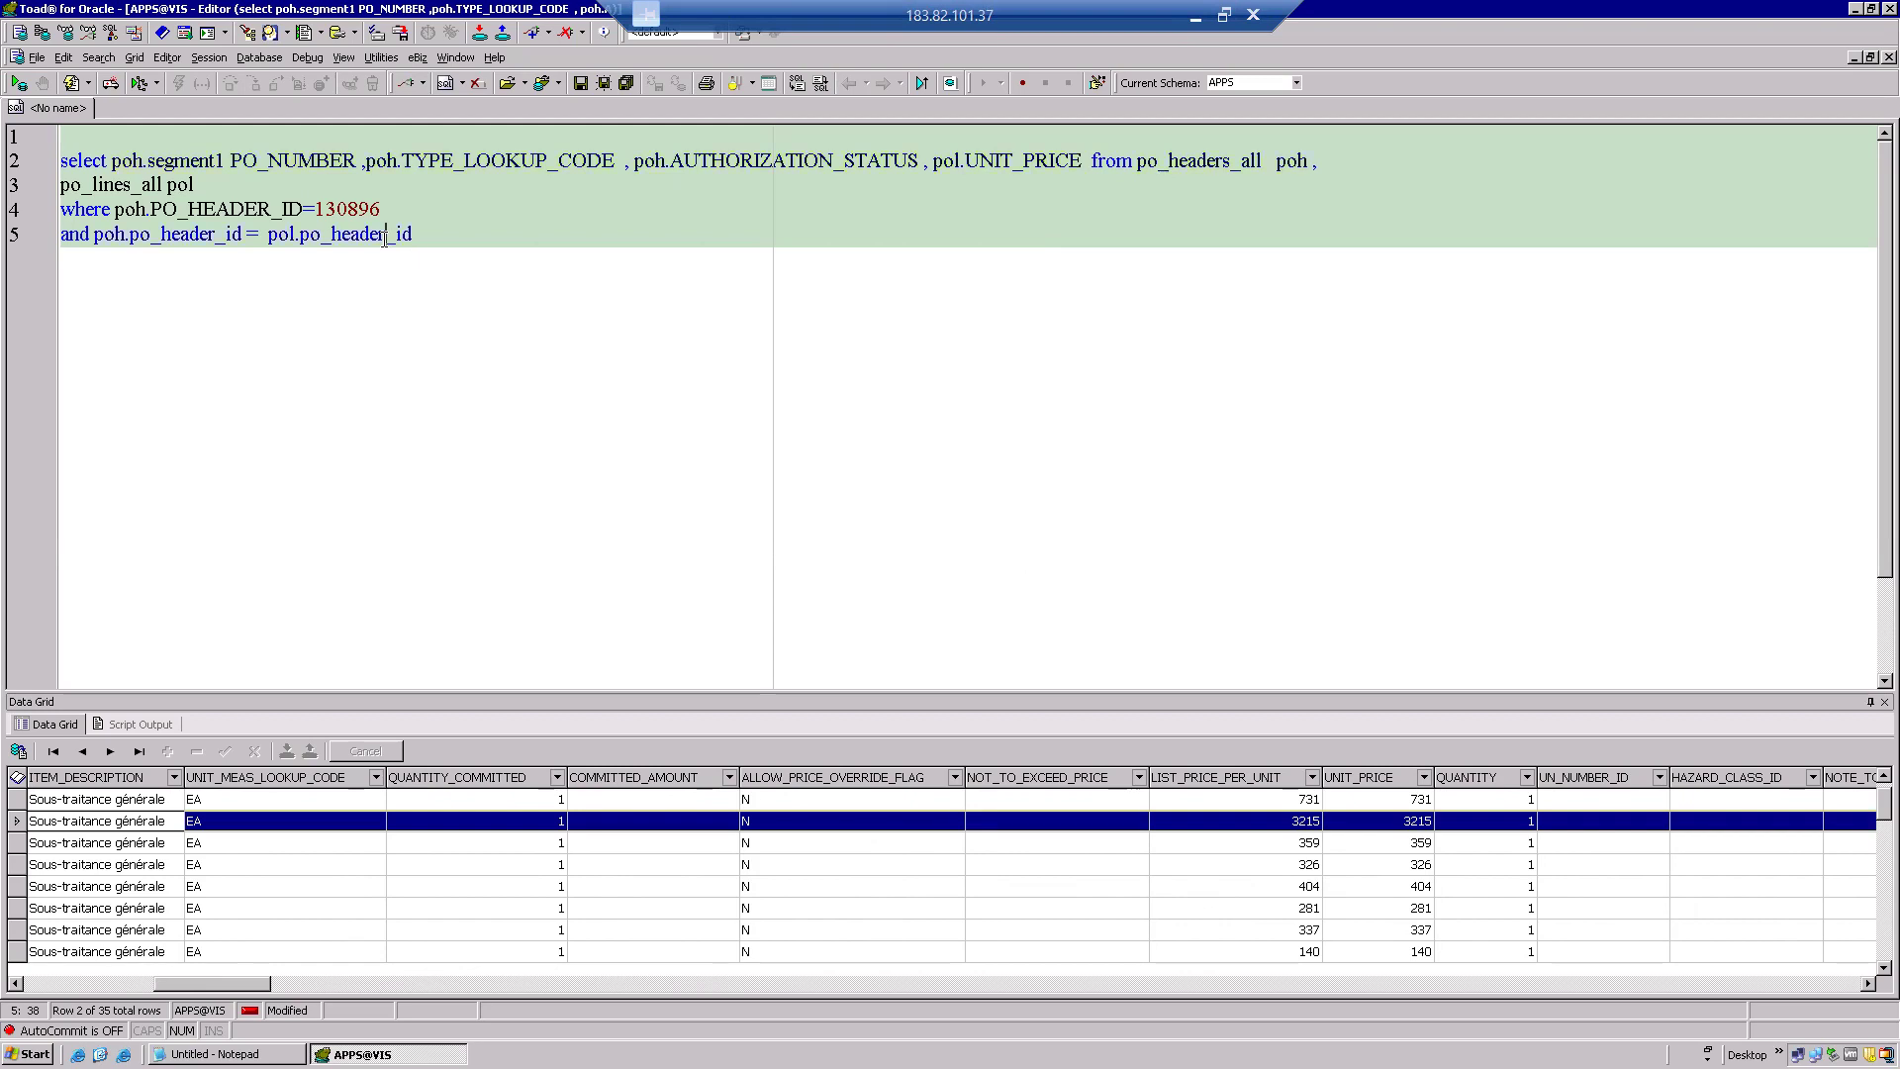
key(F9)
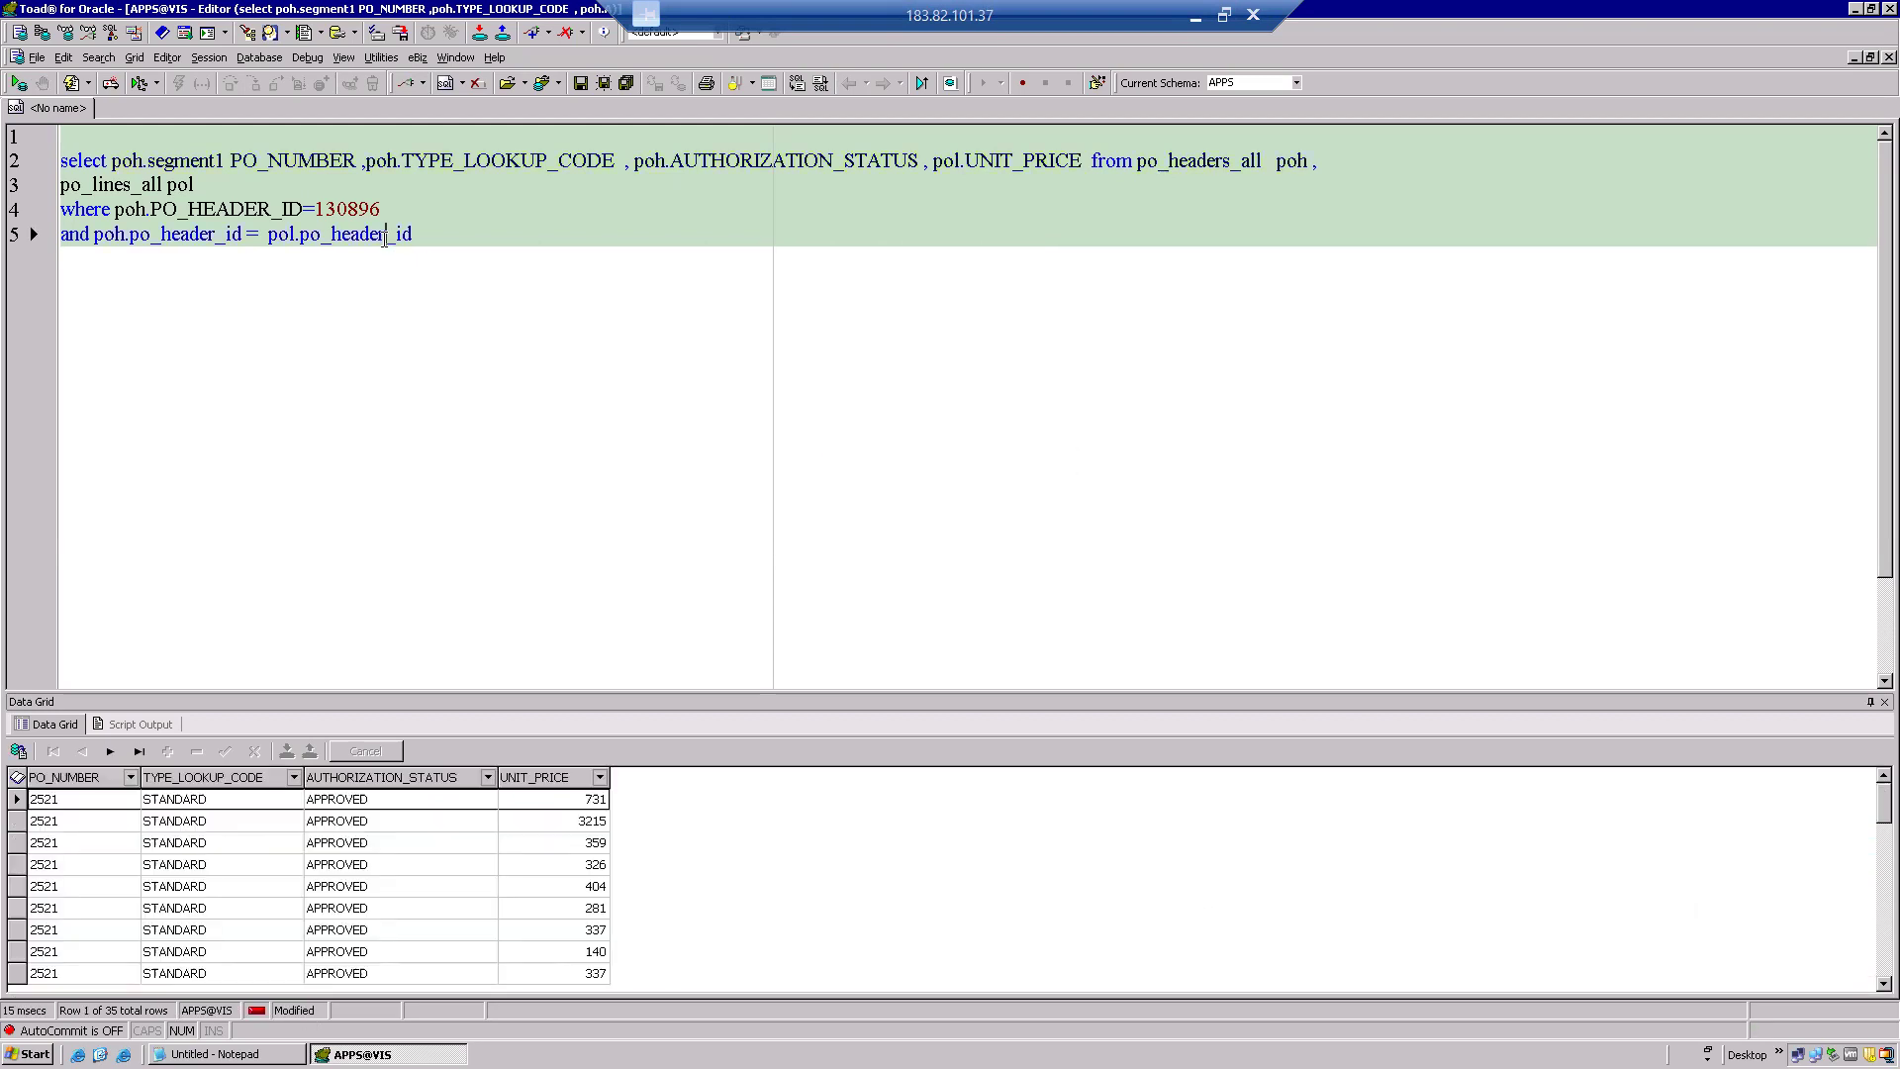
click(424, 817)
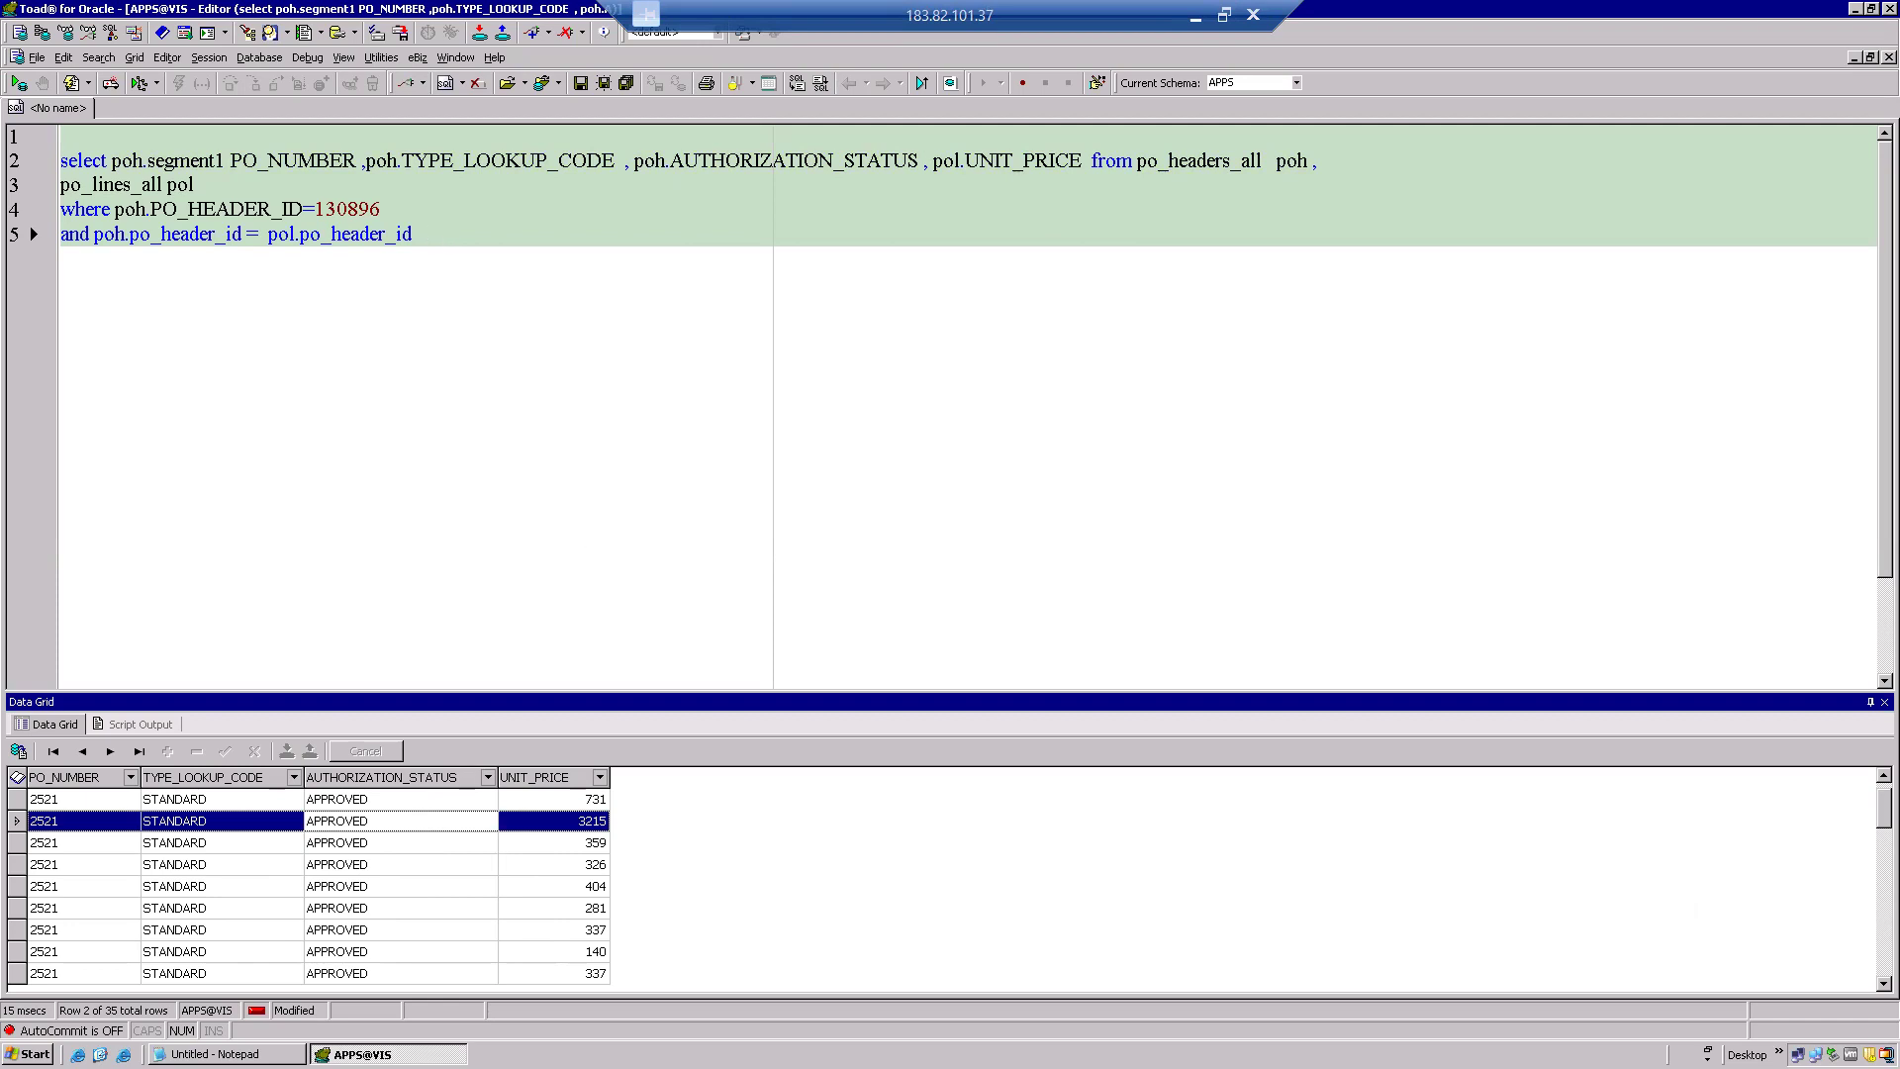
key(super+d)
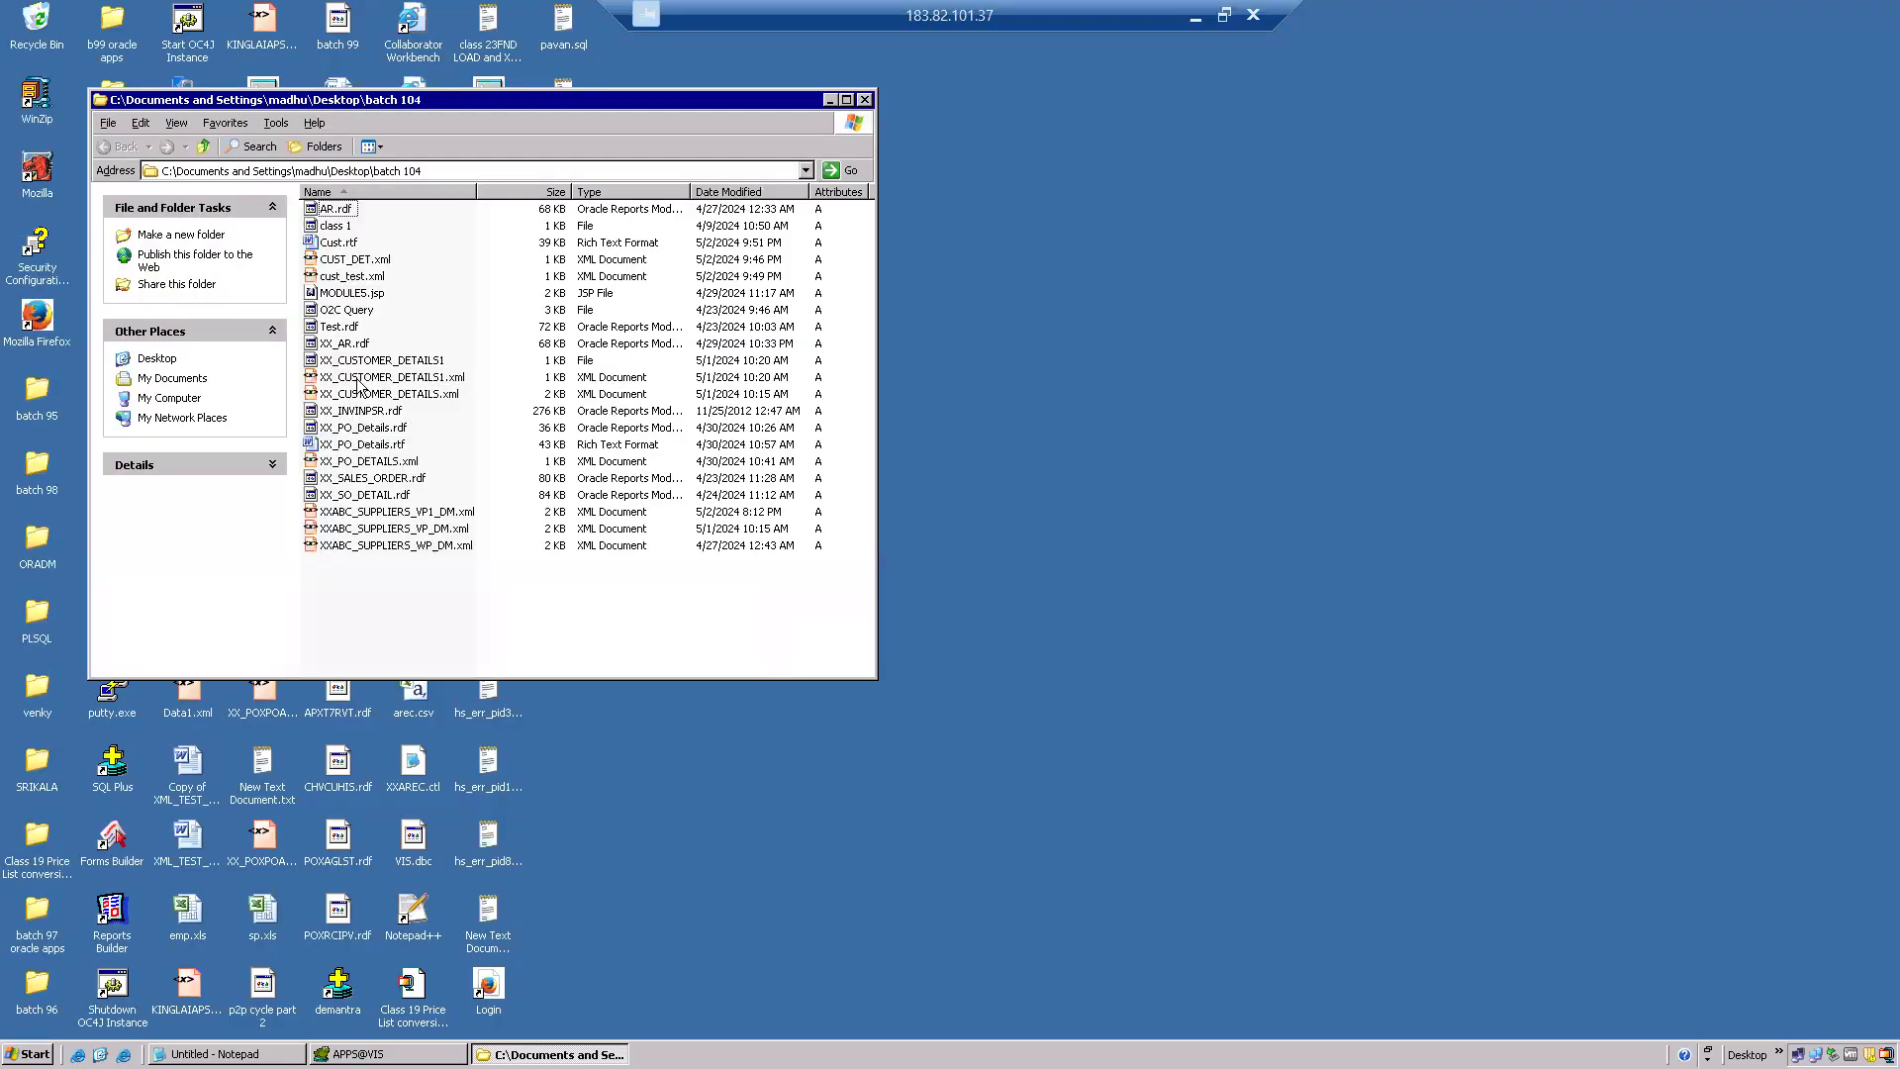
Open CUST_DET.xml from the batch 104 folder in Notepad++, dismissing the config load error.
double_click(577, 97)
click(274, 174)
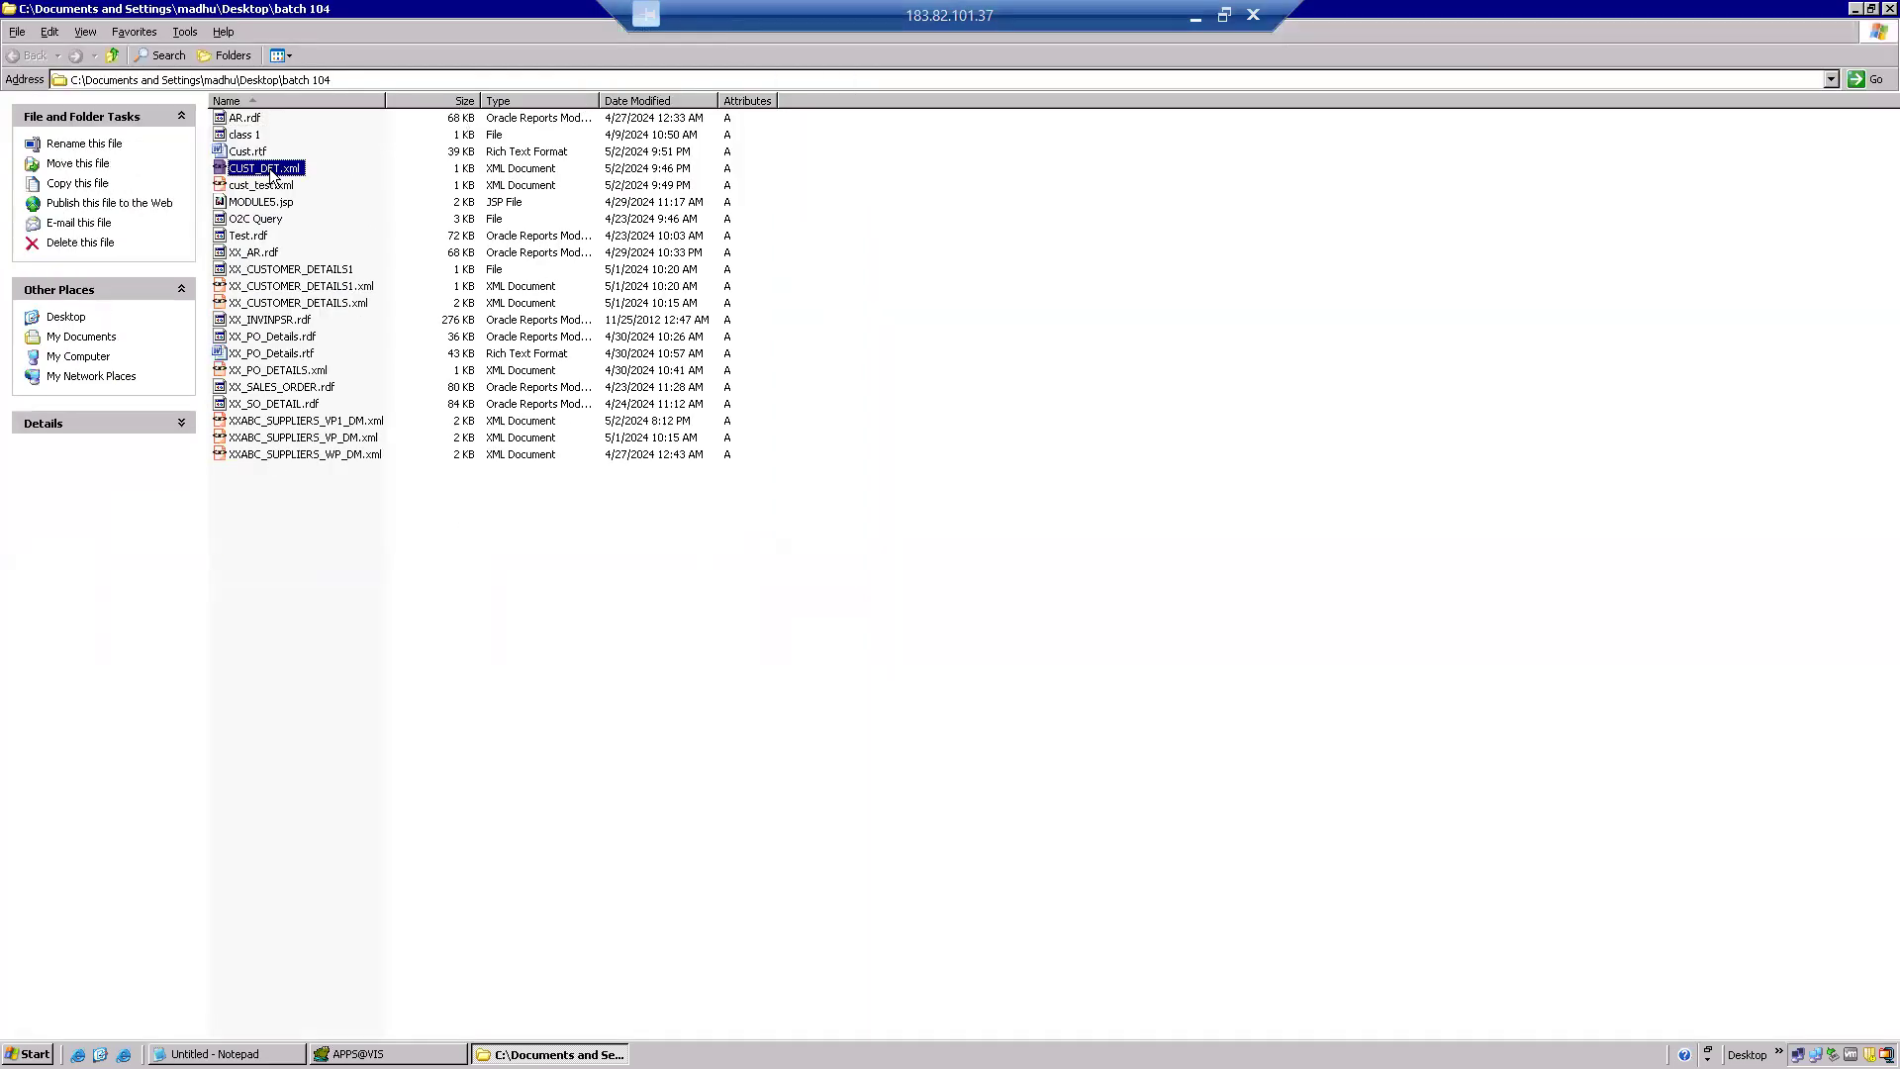
right_click(273, 176)
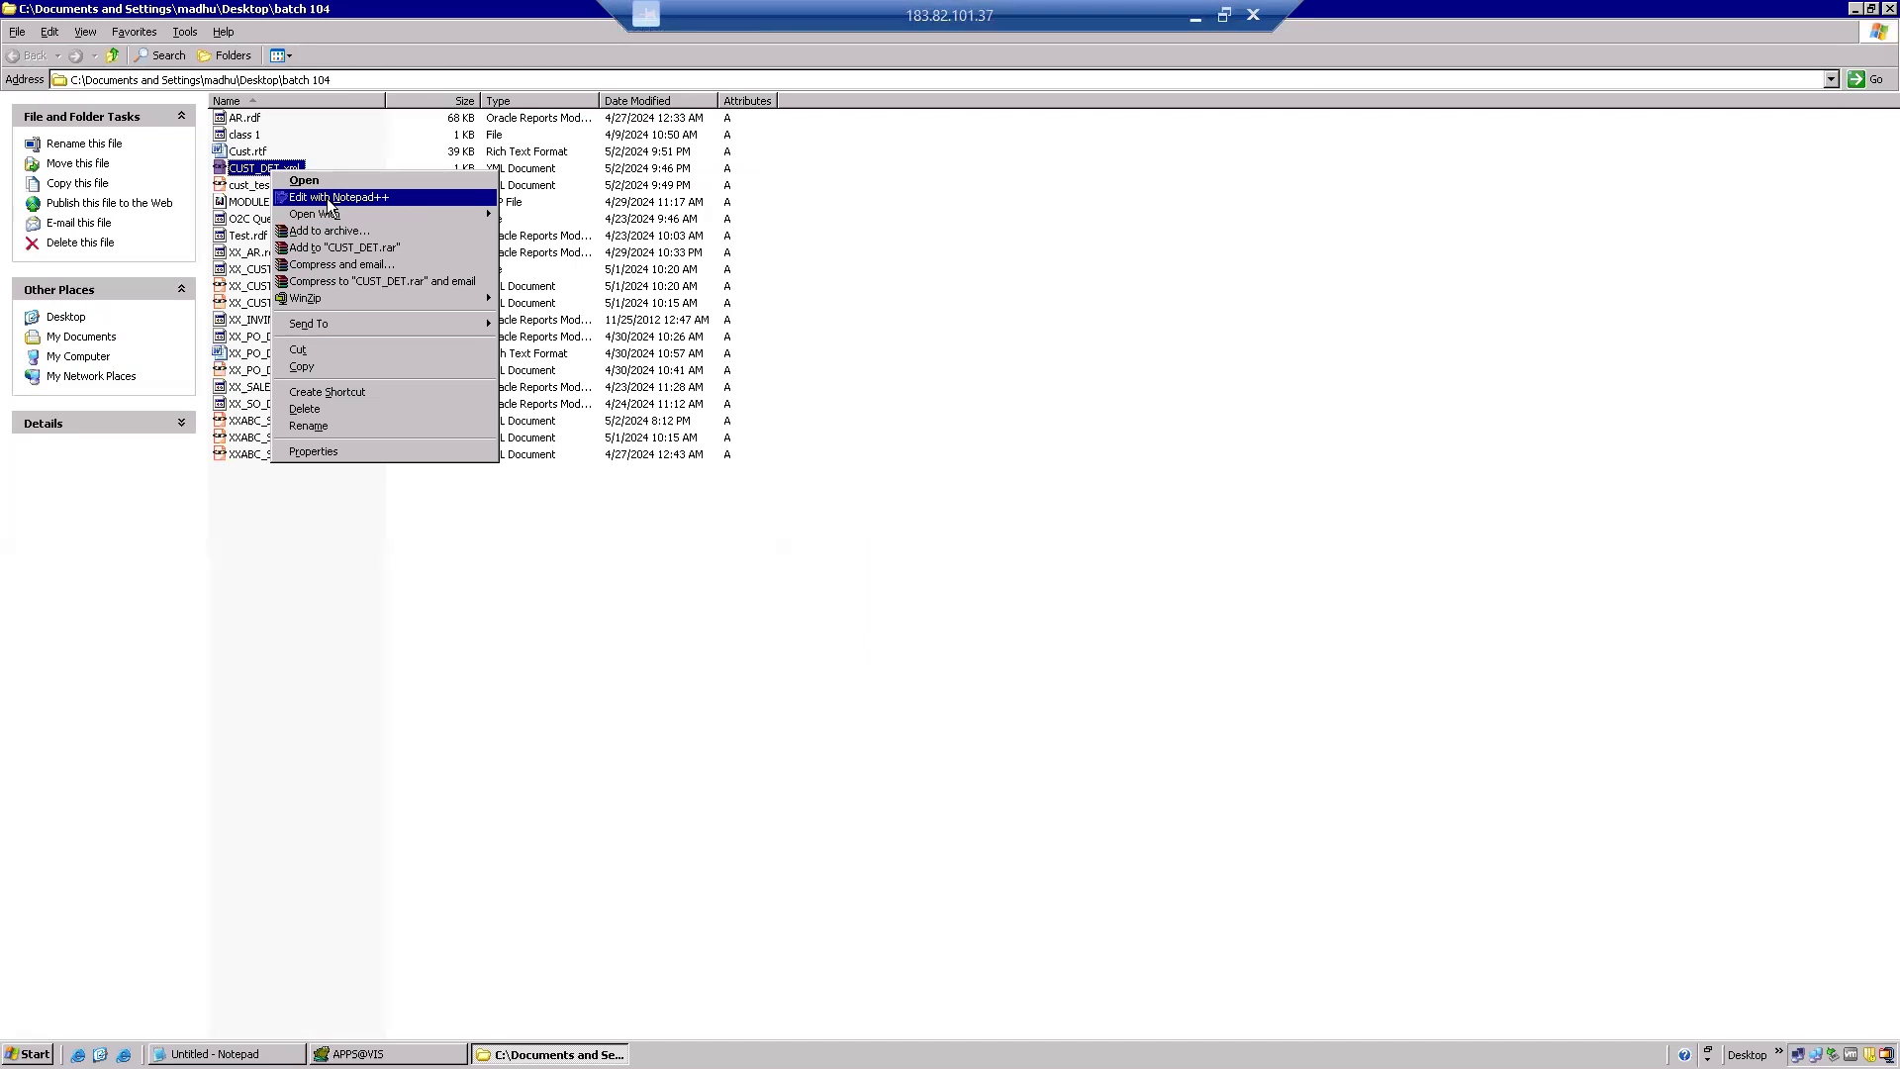
click(329, 198)
click(950, 565)
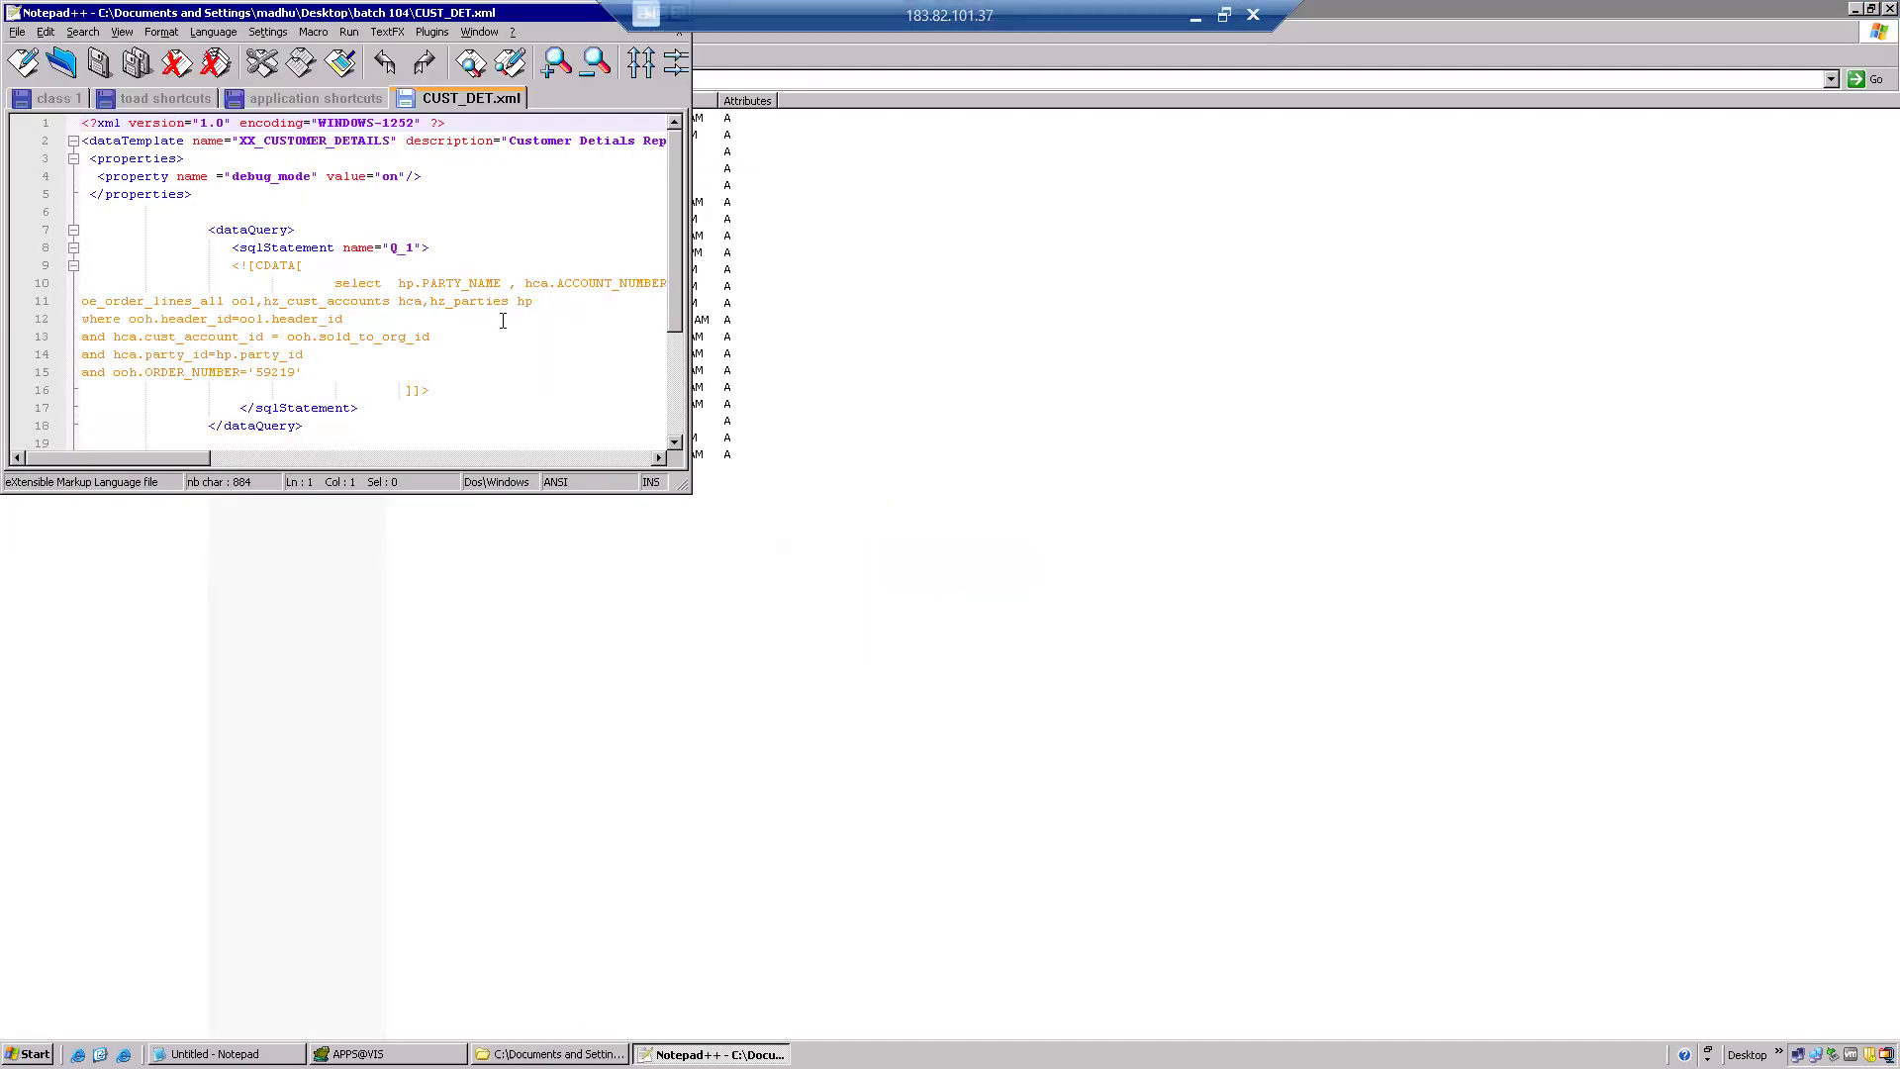
Copy the whole CUST_DET.xml data template into a new 'new 2' document.
double_click(571, 13)
double_click(592, 93)
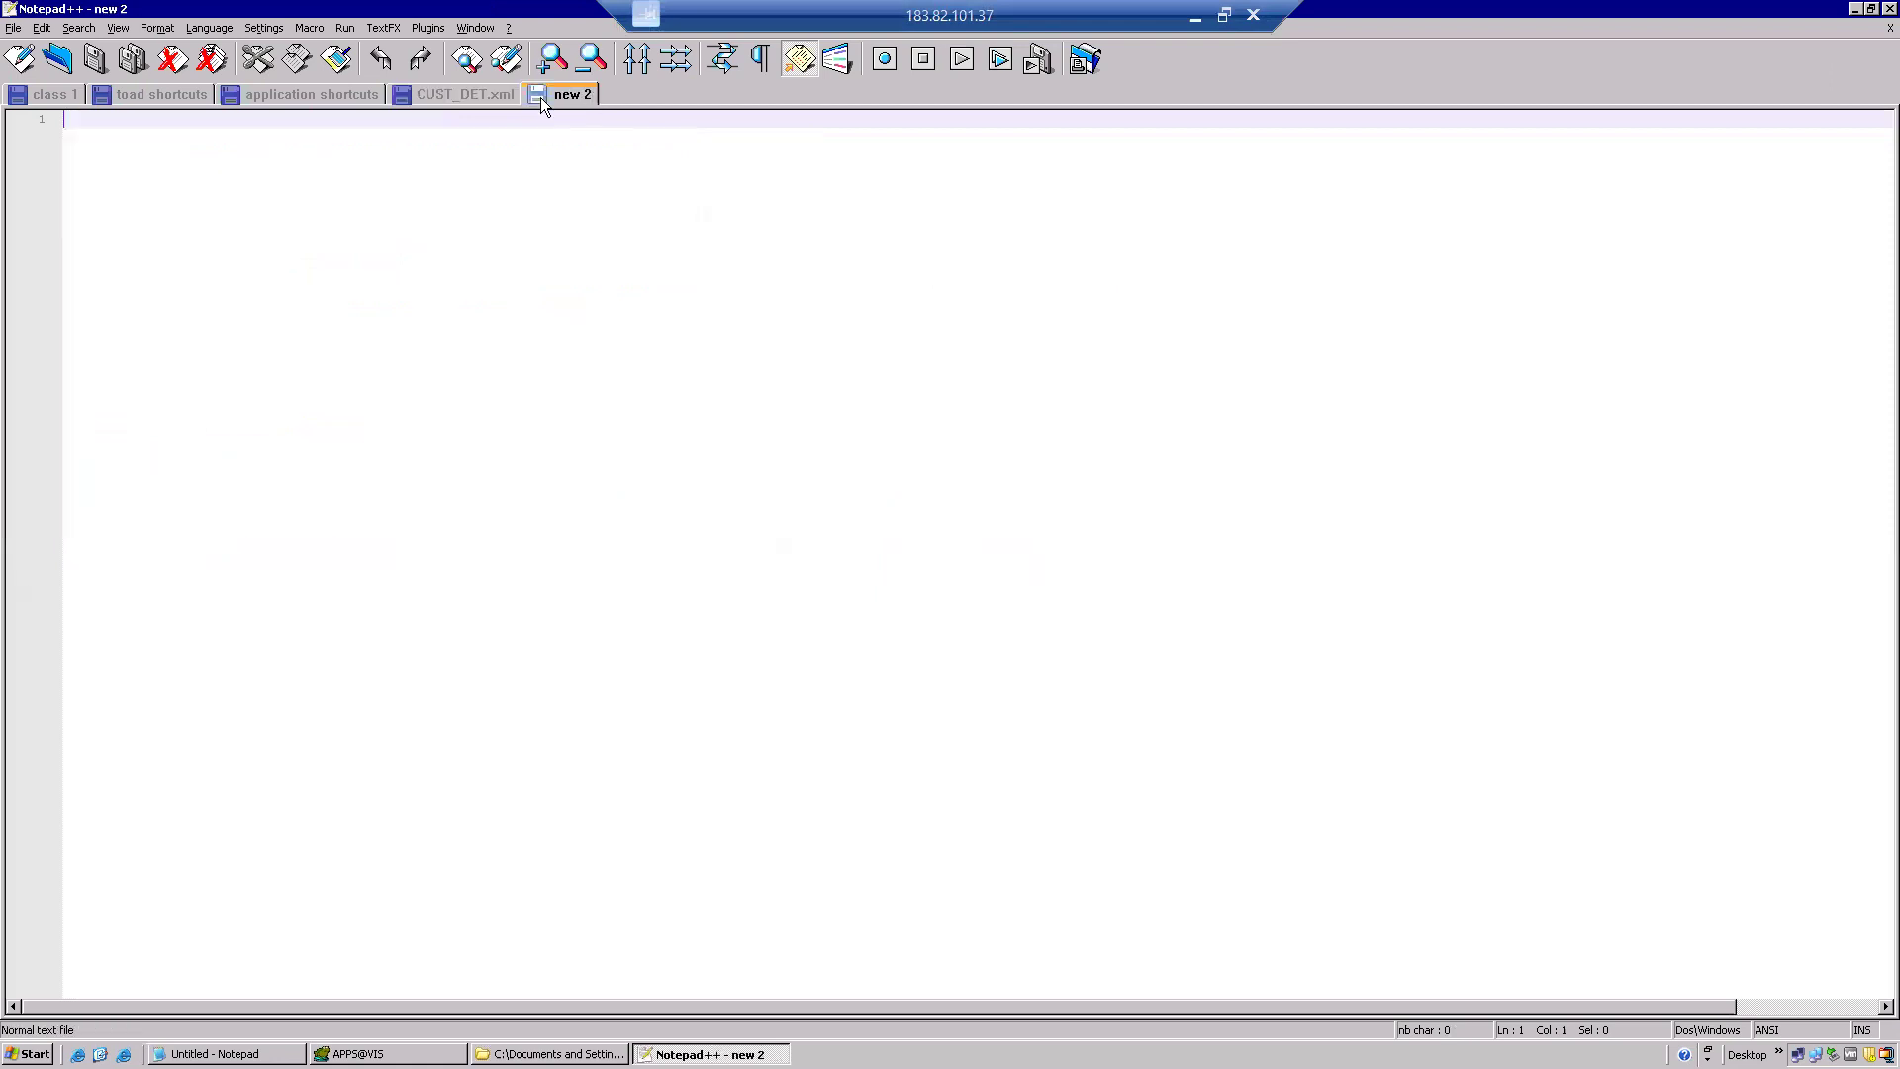
click(485, 95)
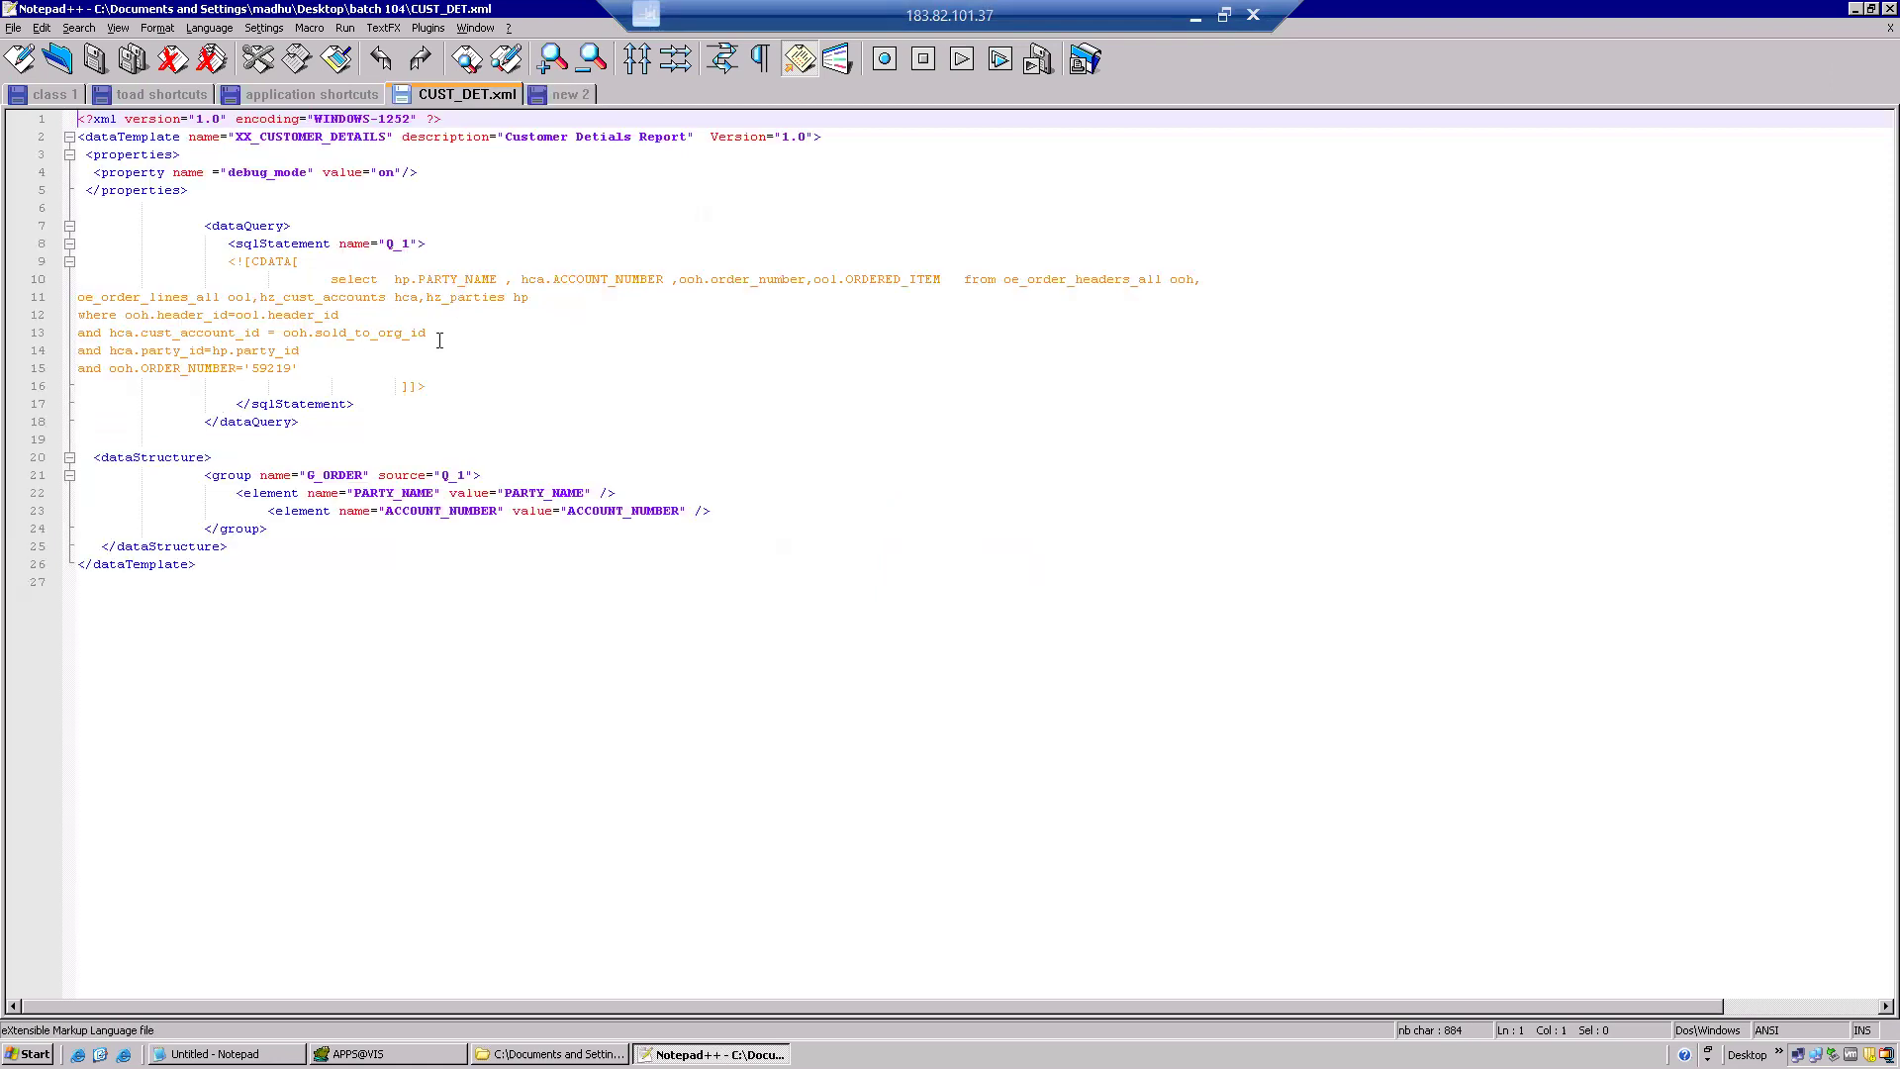
key(ctrl+a)
key(ctrl+c)
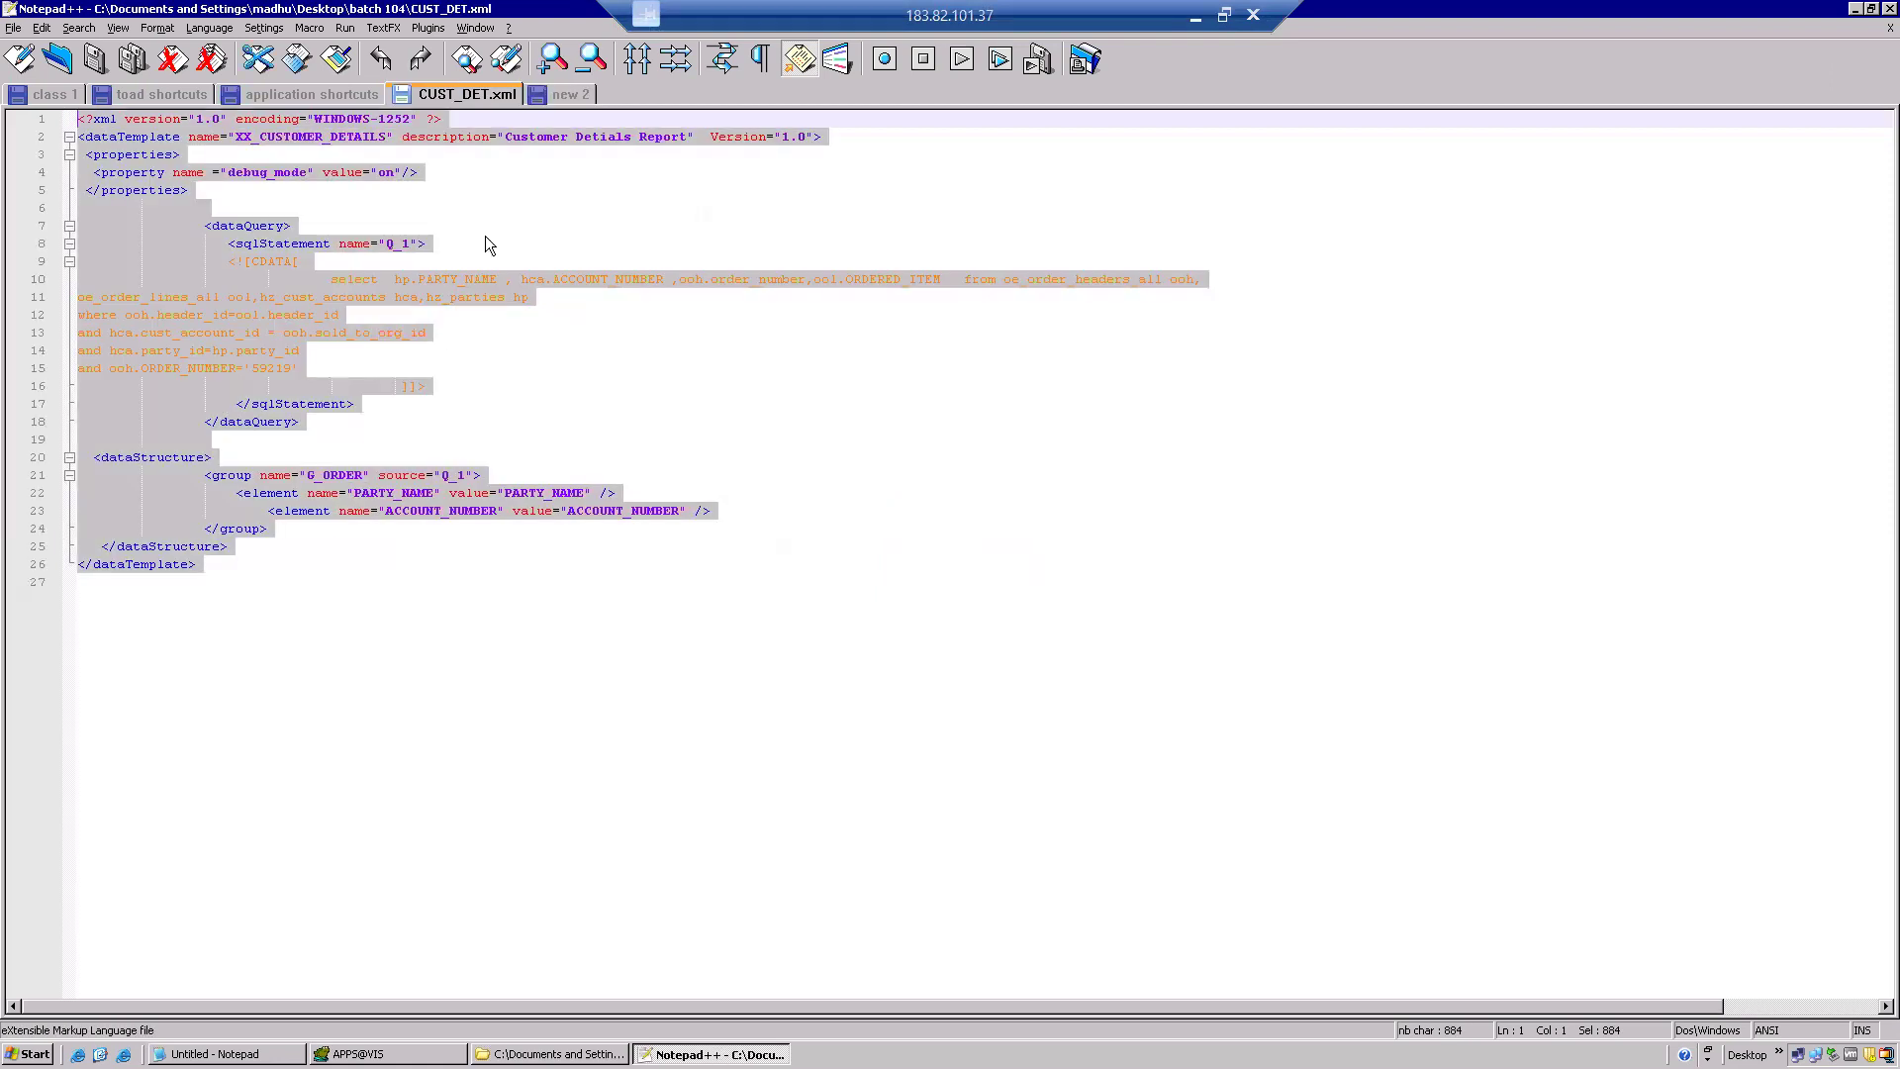
click(562, 91)
key(ctrl+v)
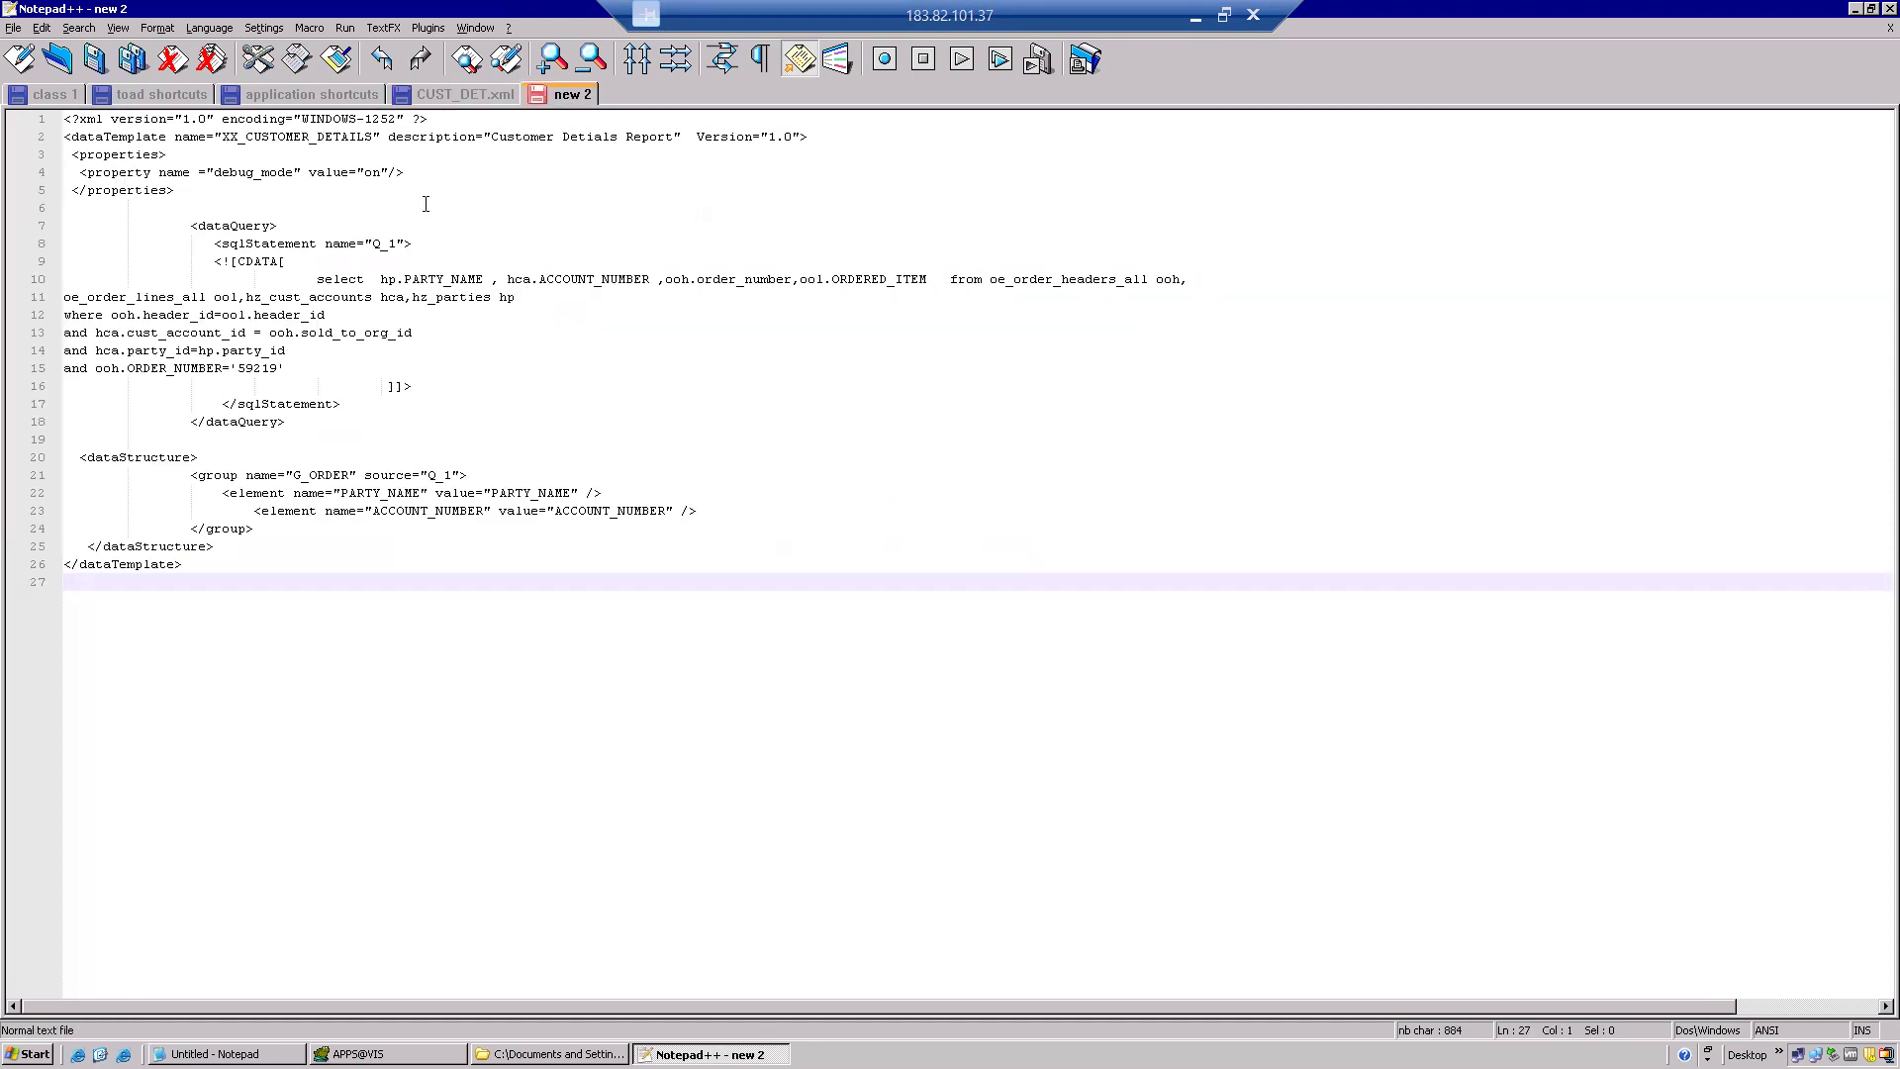
Apply XML syntax highlighting to the new 2 document.
click(223, 30)
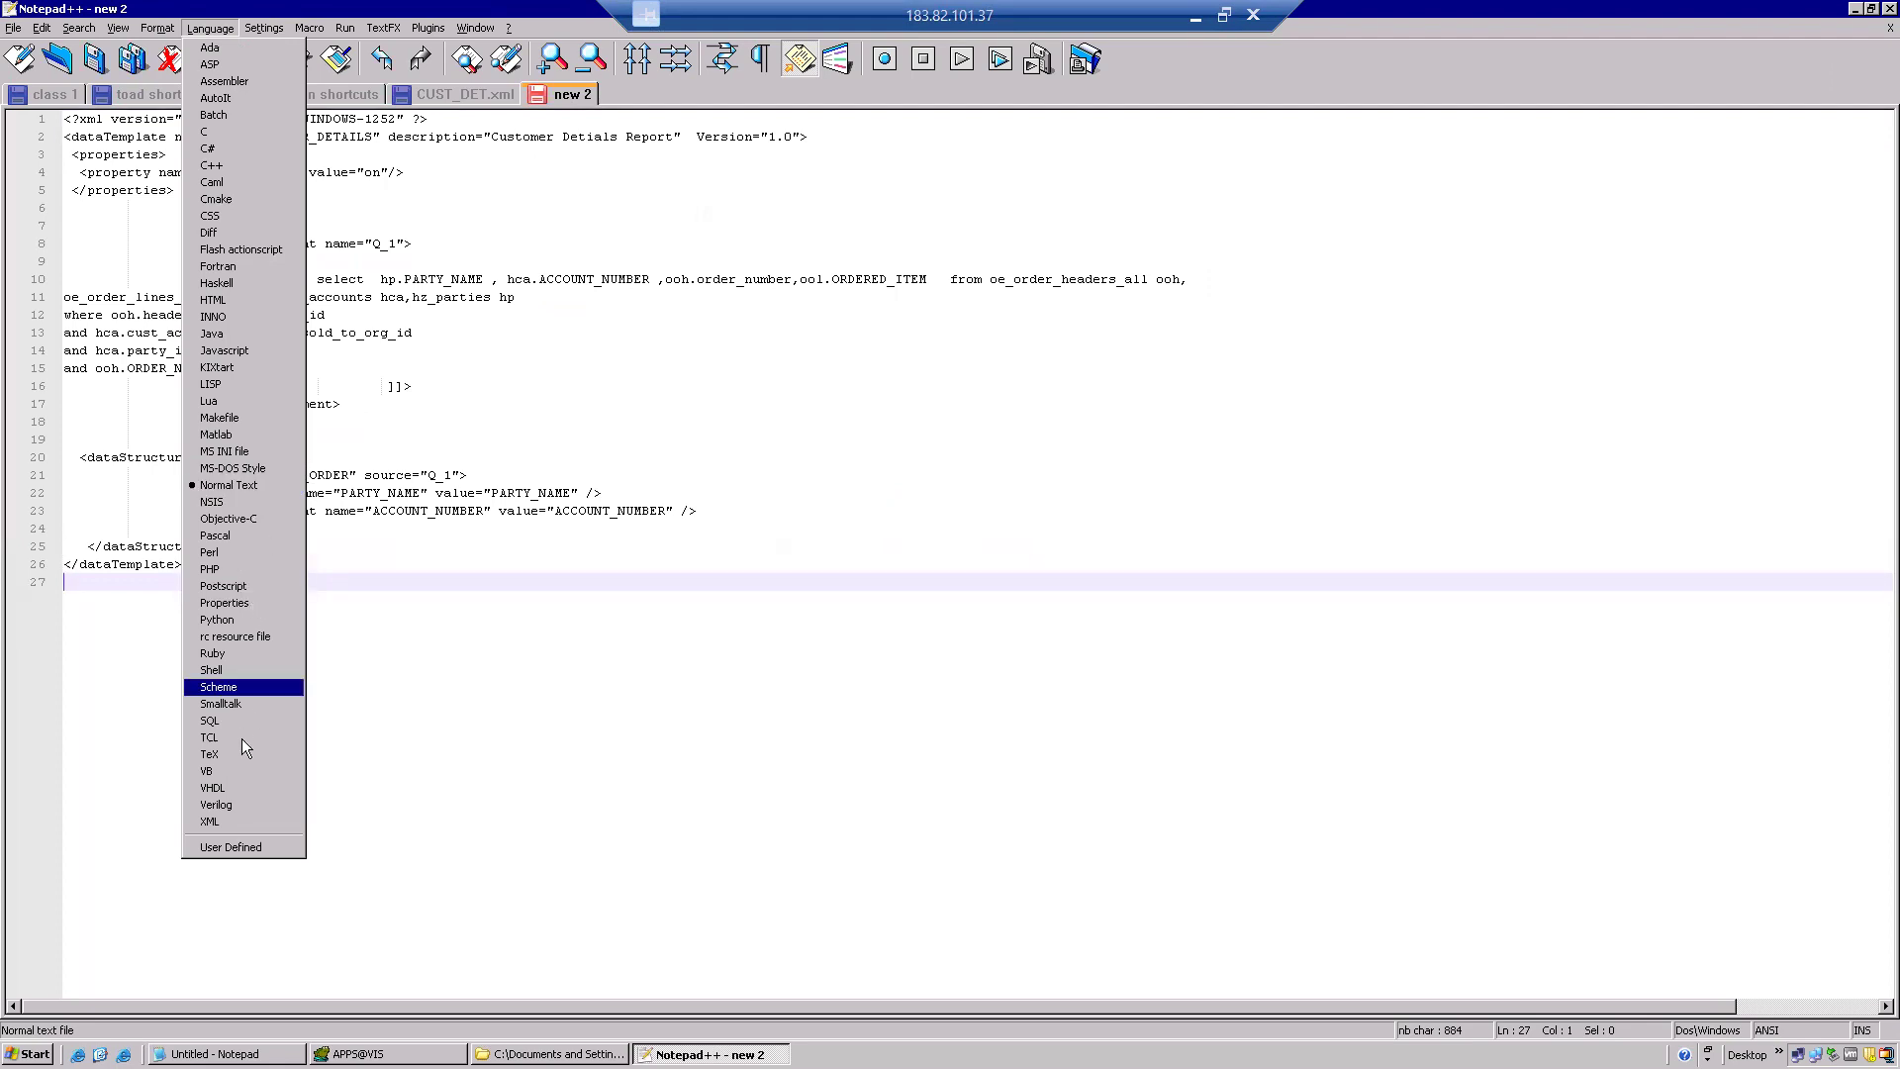
key(x)
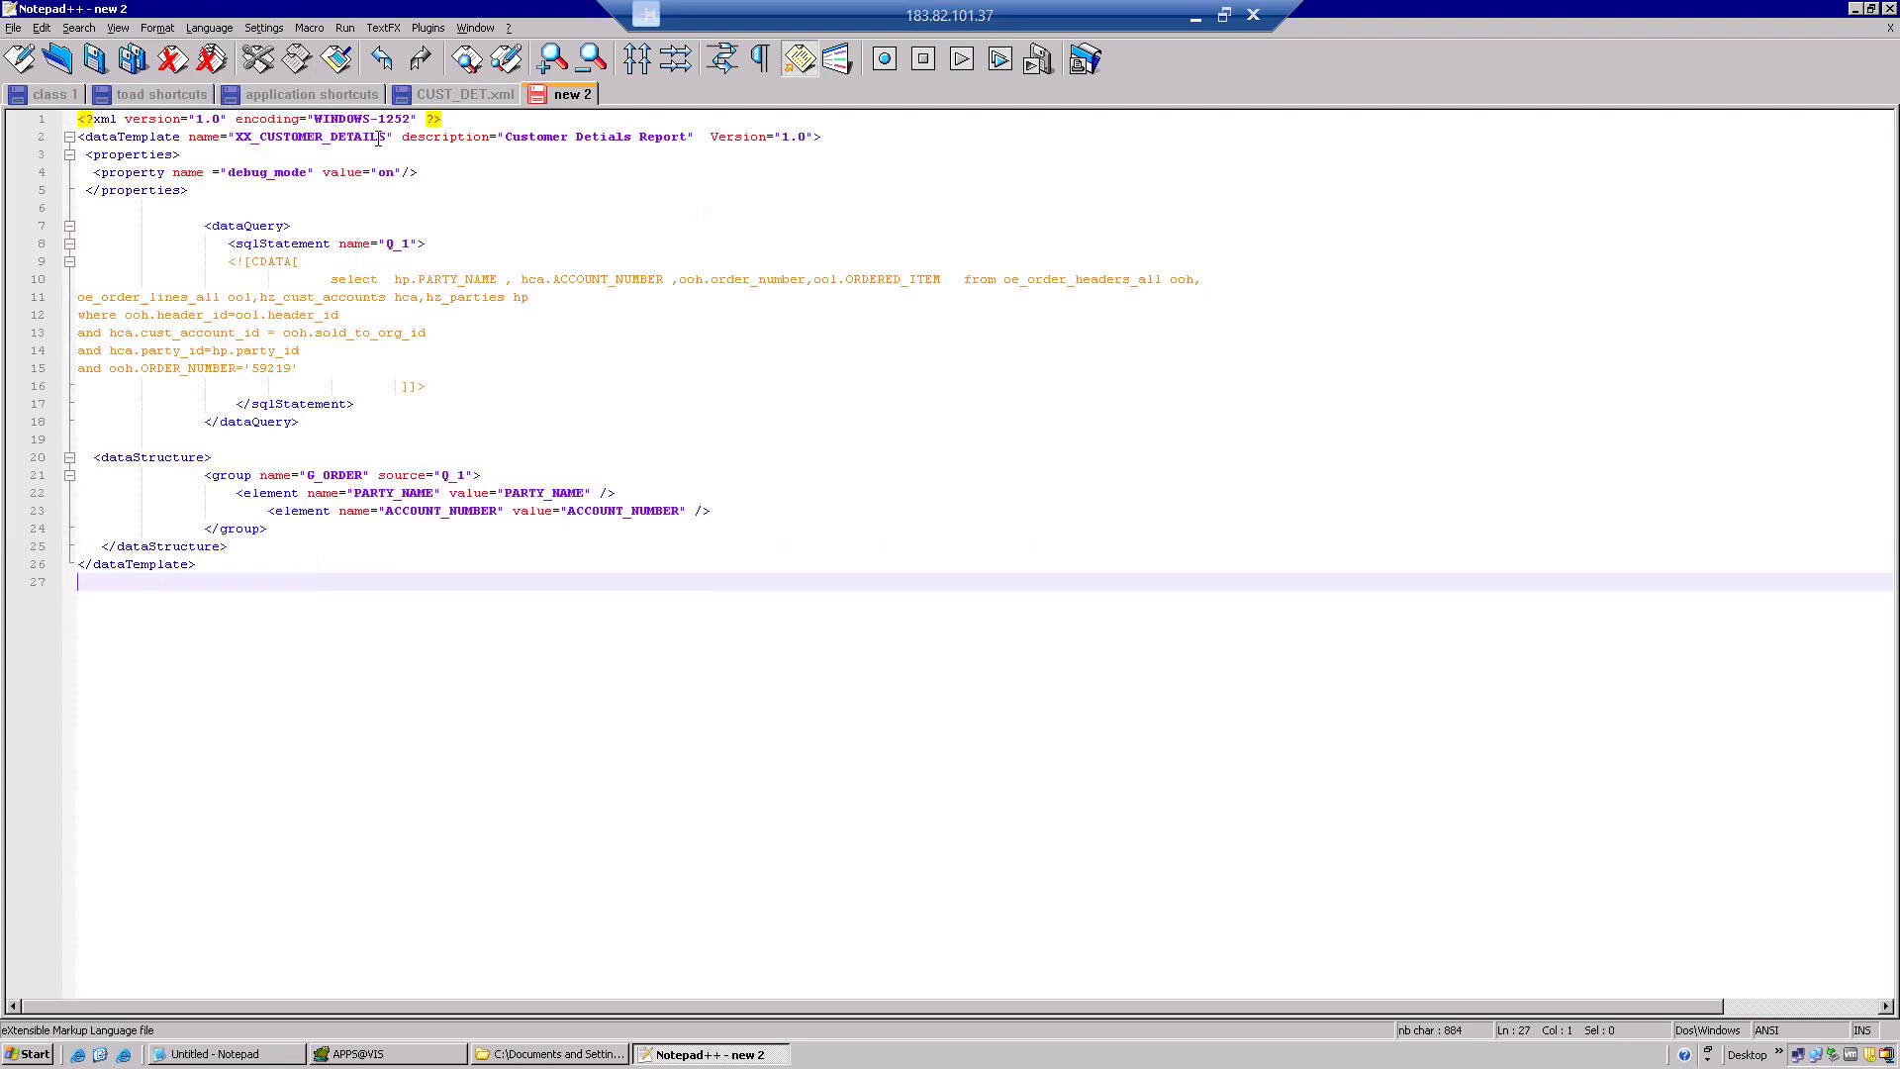
drag(324, 139, 252, 138)
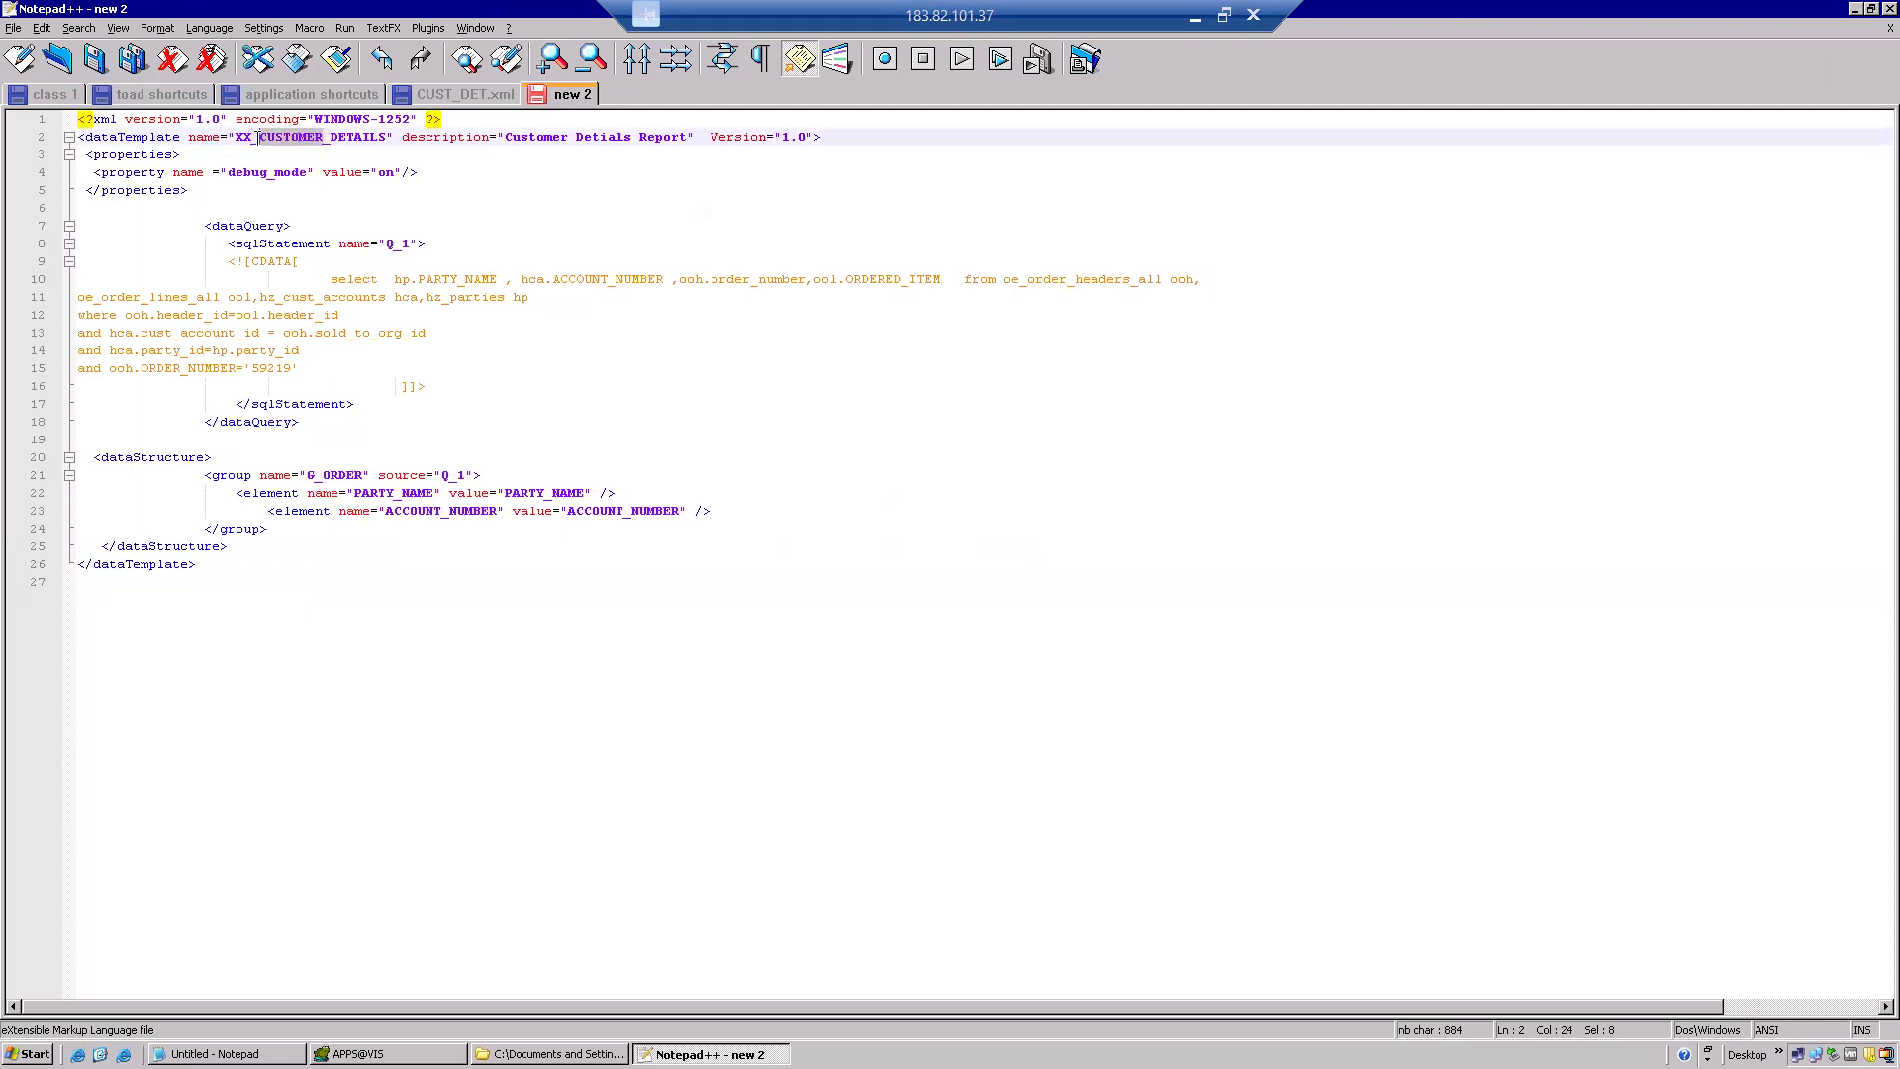
Change the template name to XX_PO_DETAILS and the description to 'PO Detials Report'.
text(PO)
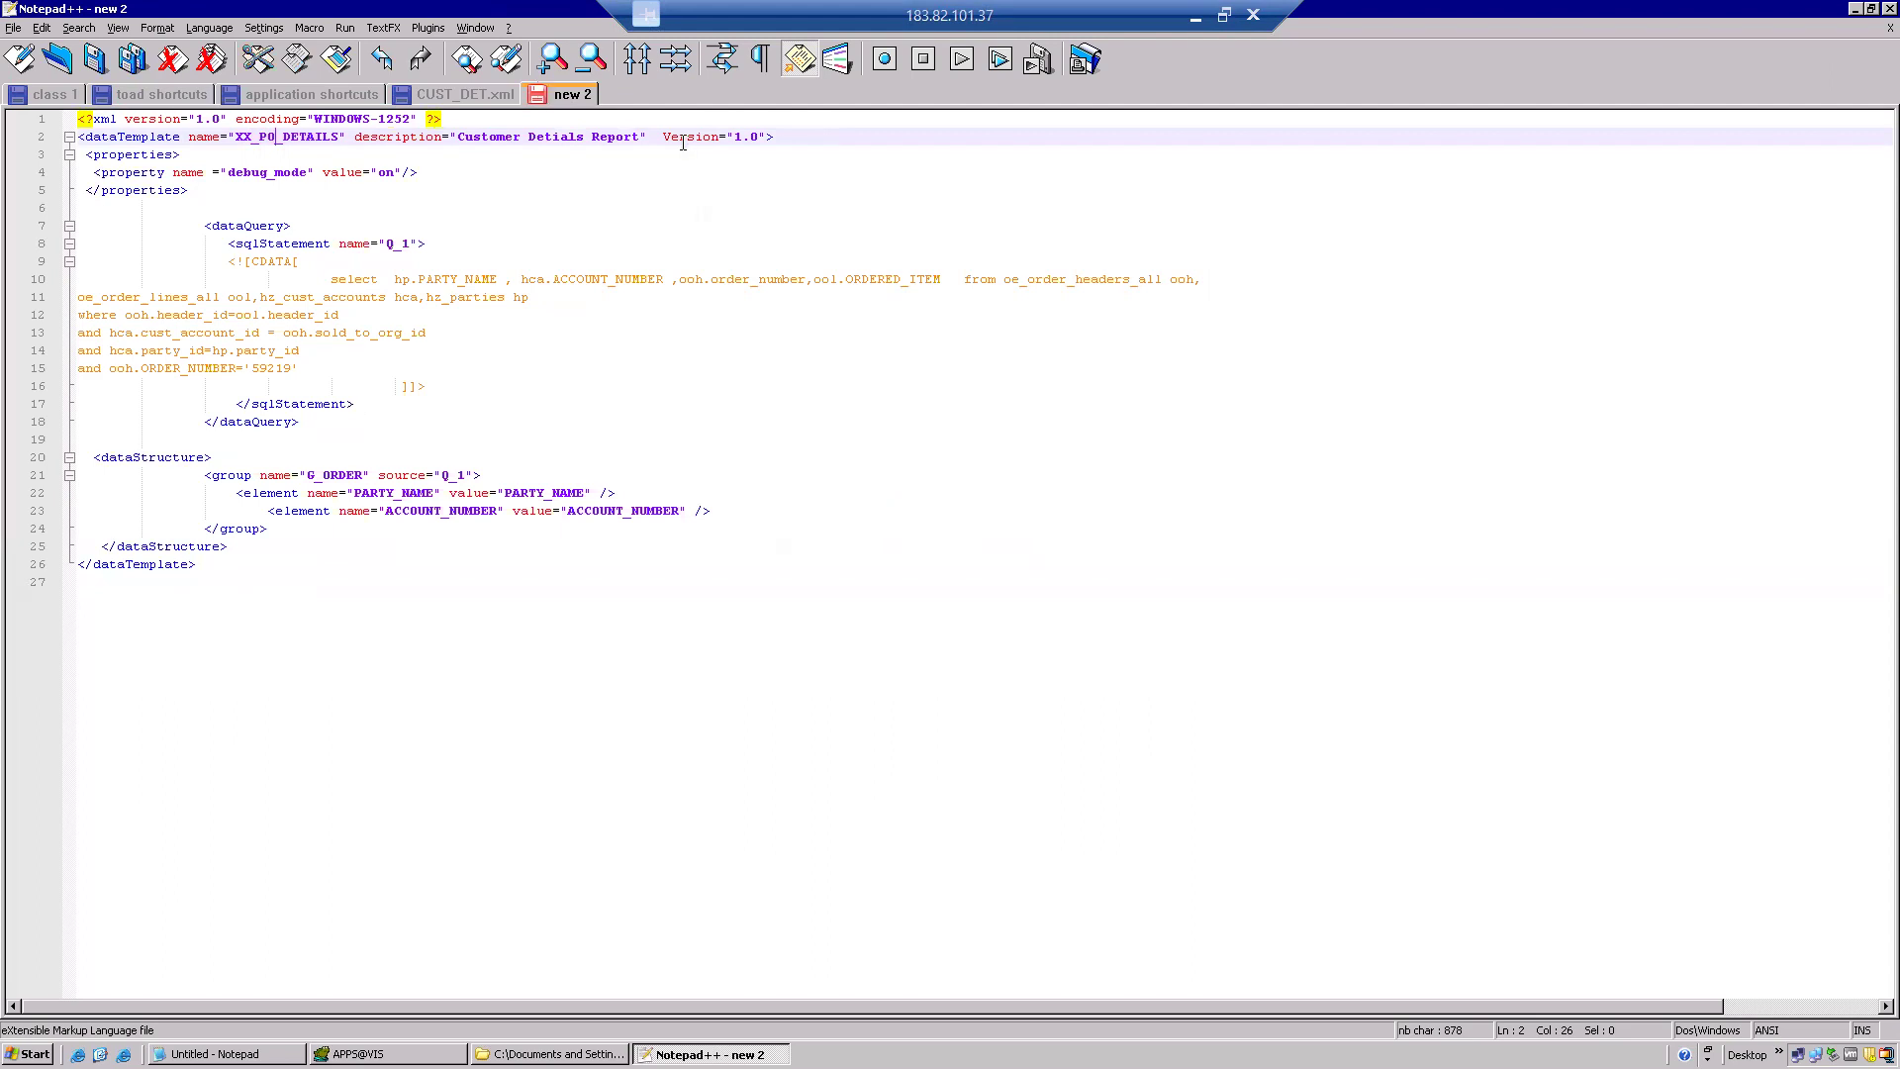
drag(523, 137, 460, 136)
text(PO)
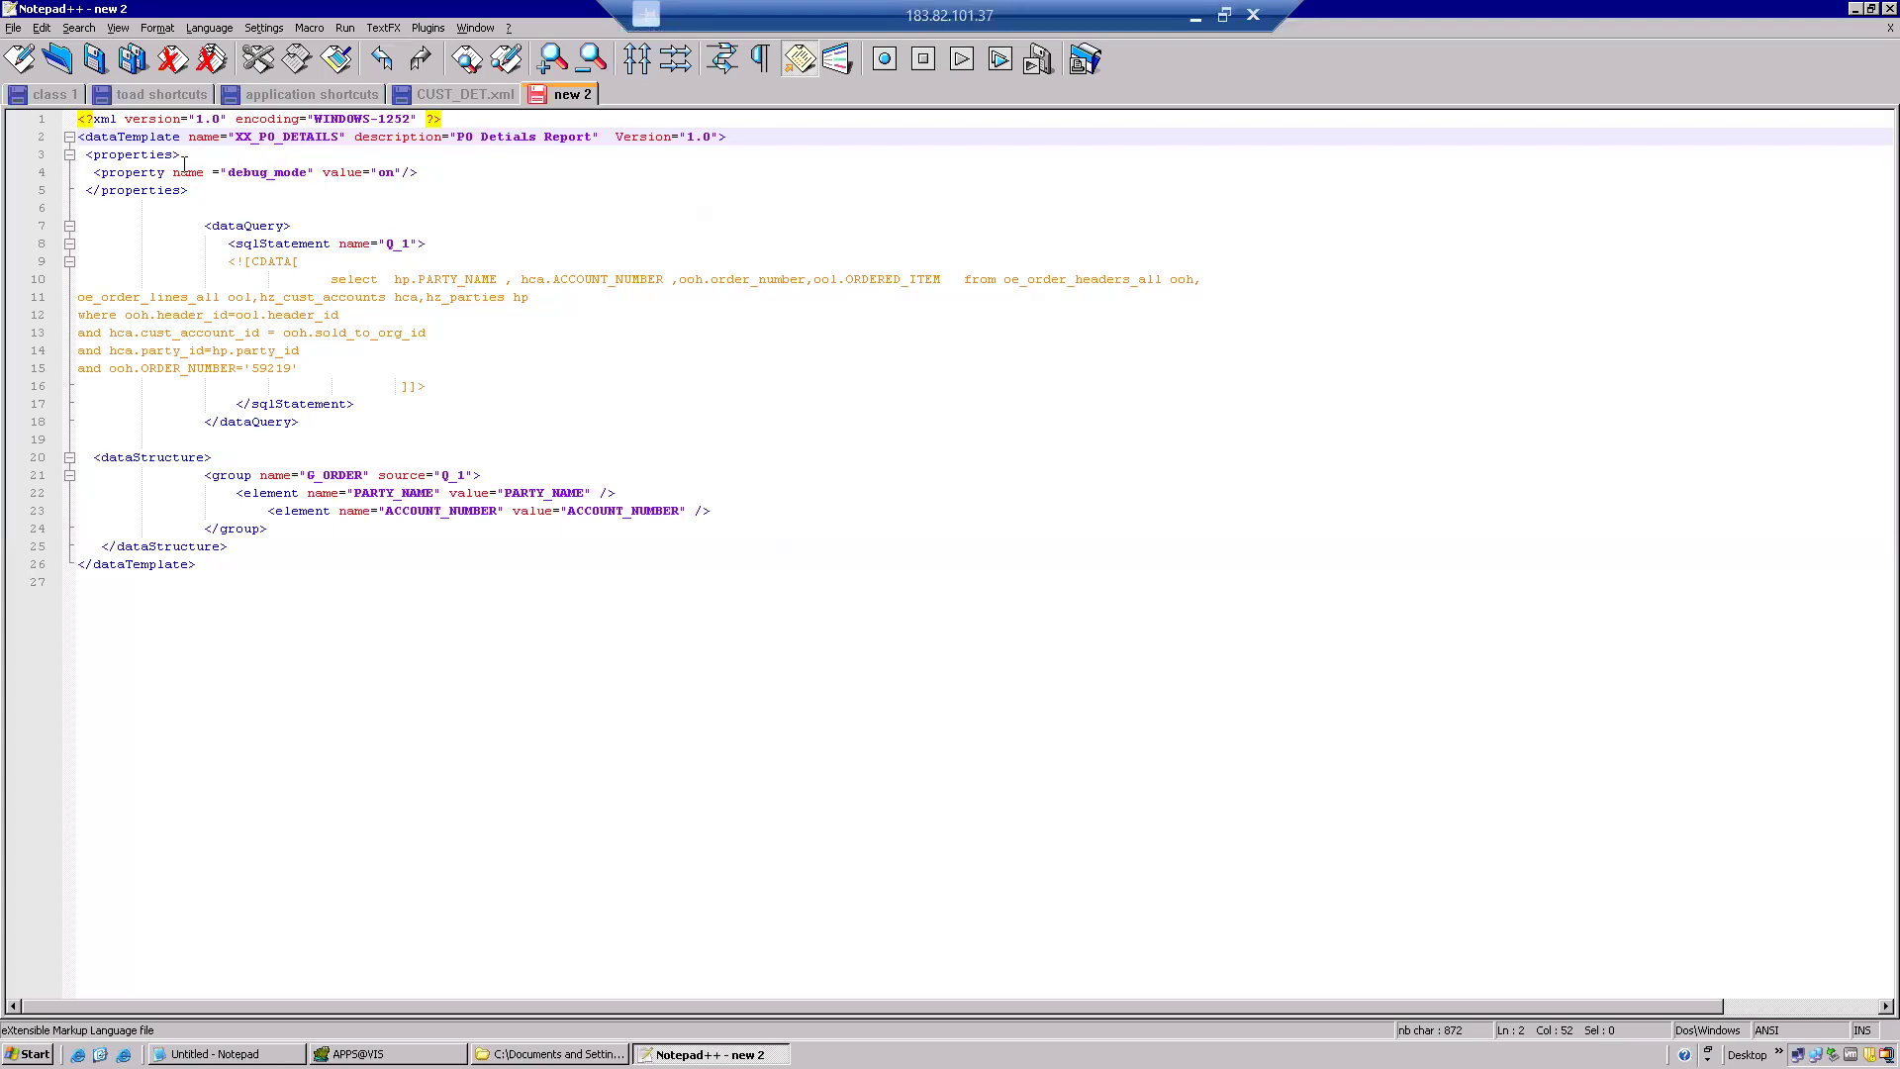
Review the template's header lines, properties block and Q_1 dataQuery section.
drag(727, 138, 77, 121)
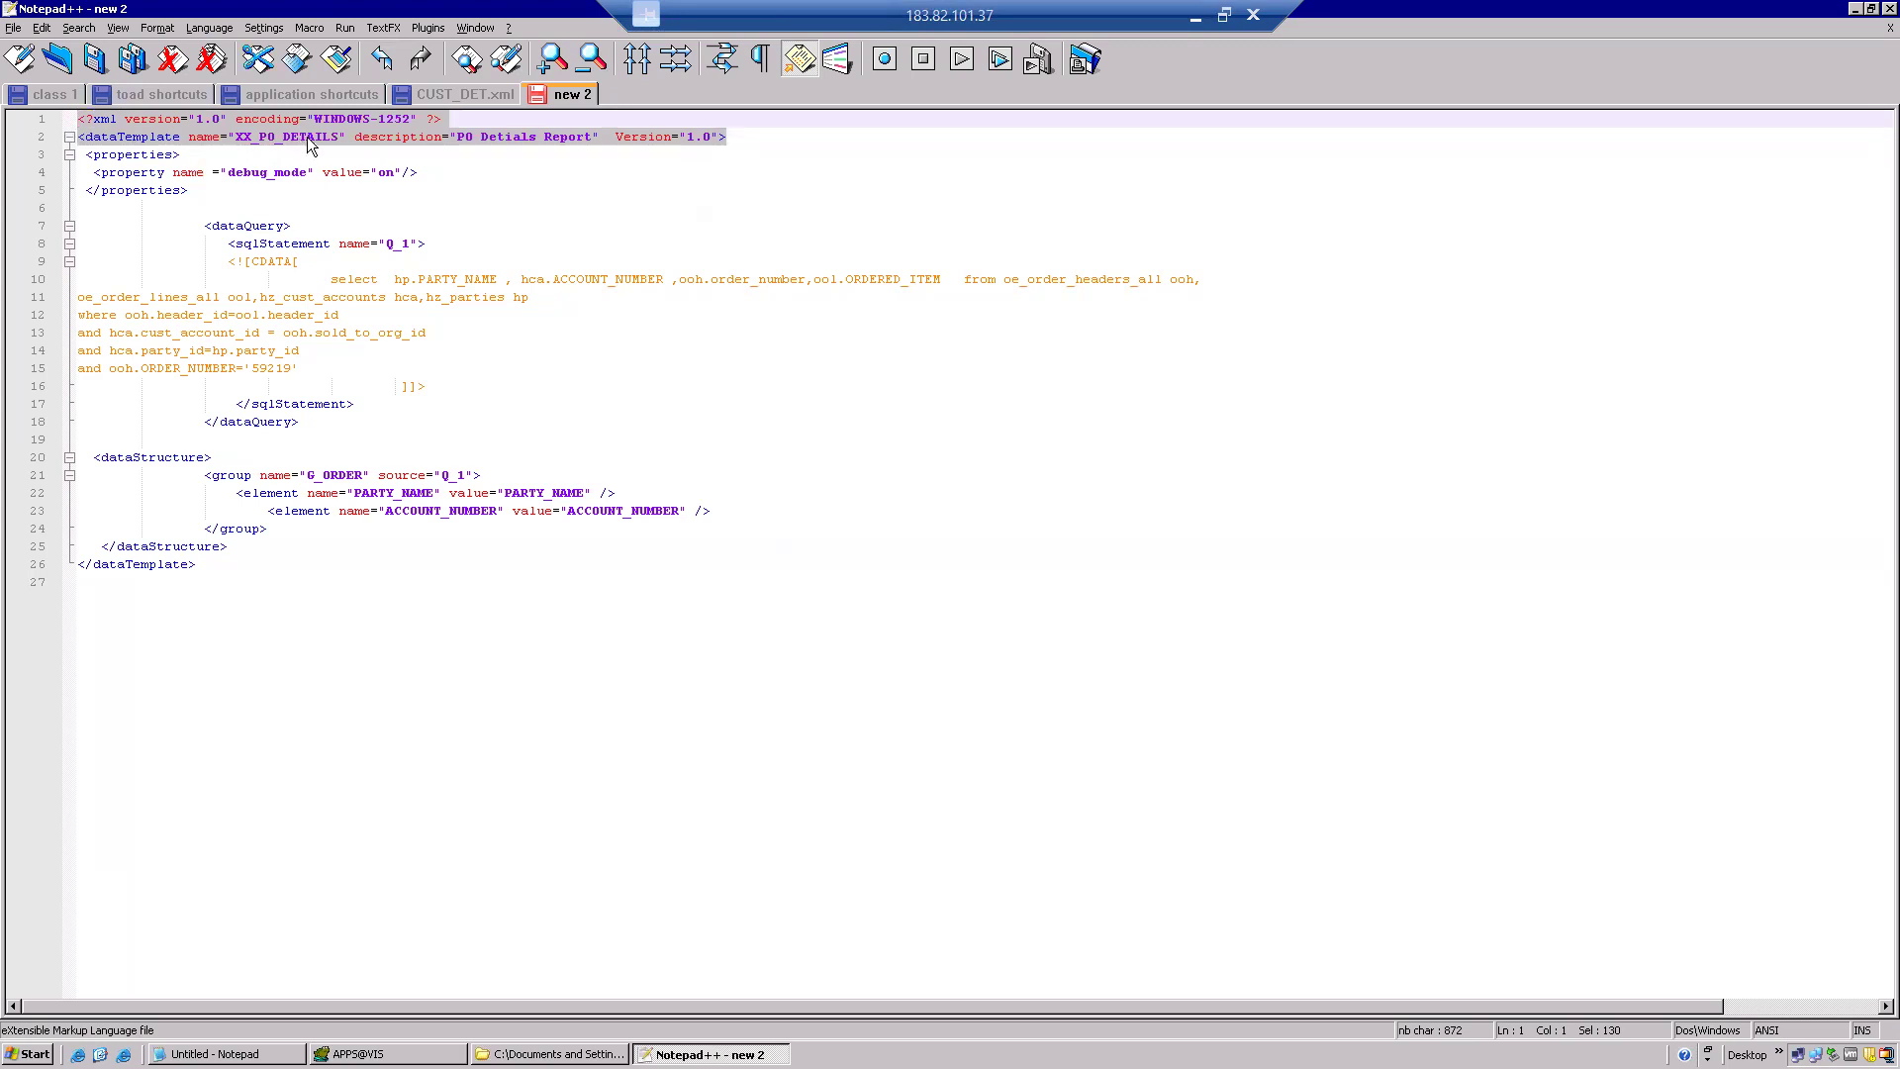
click(348, 118)
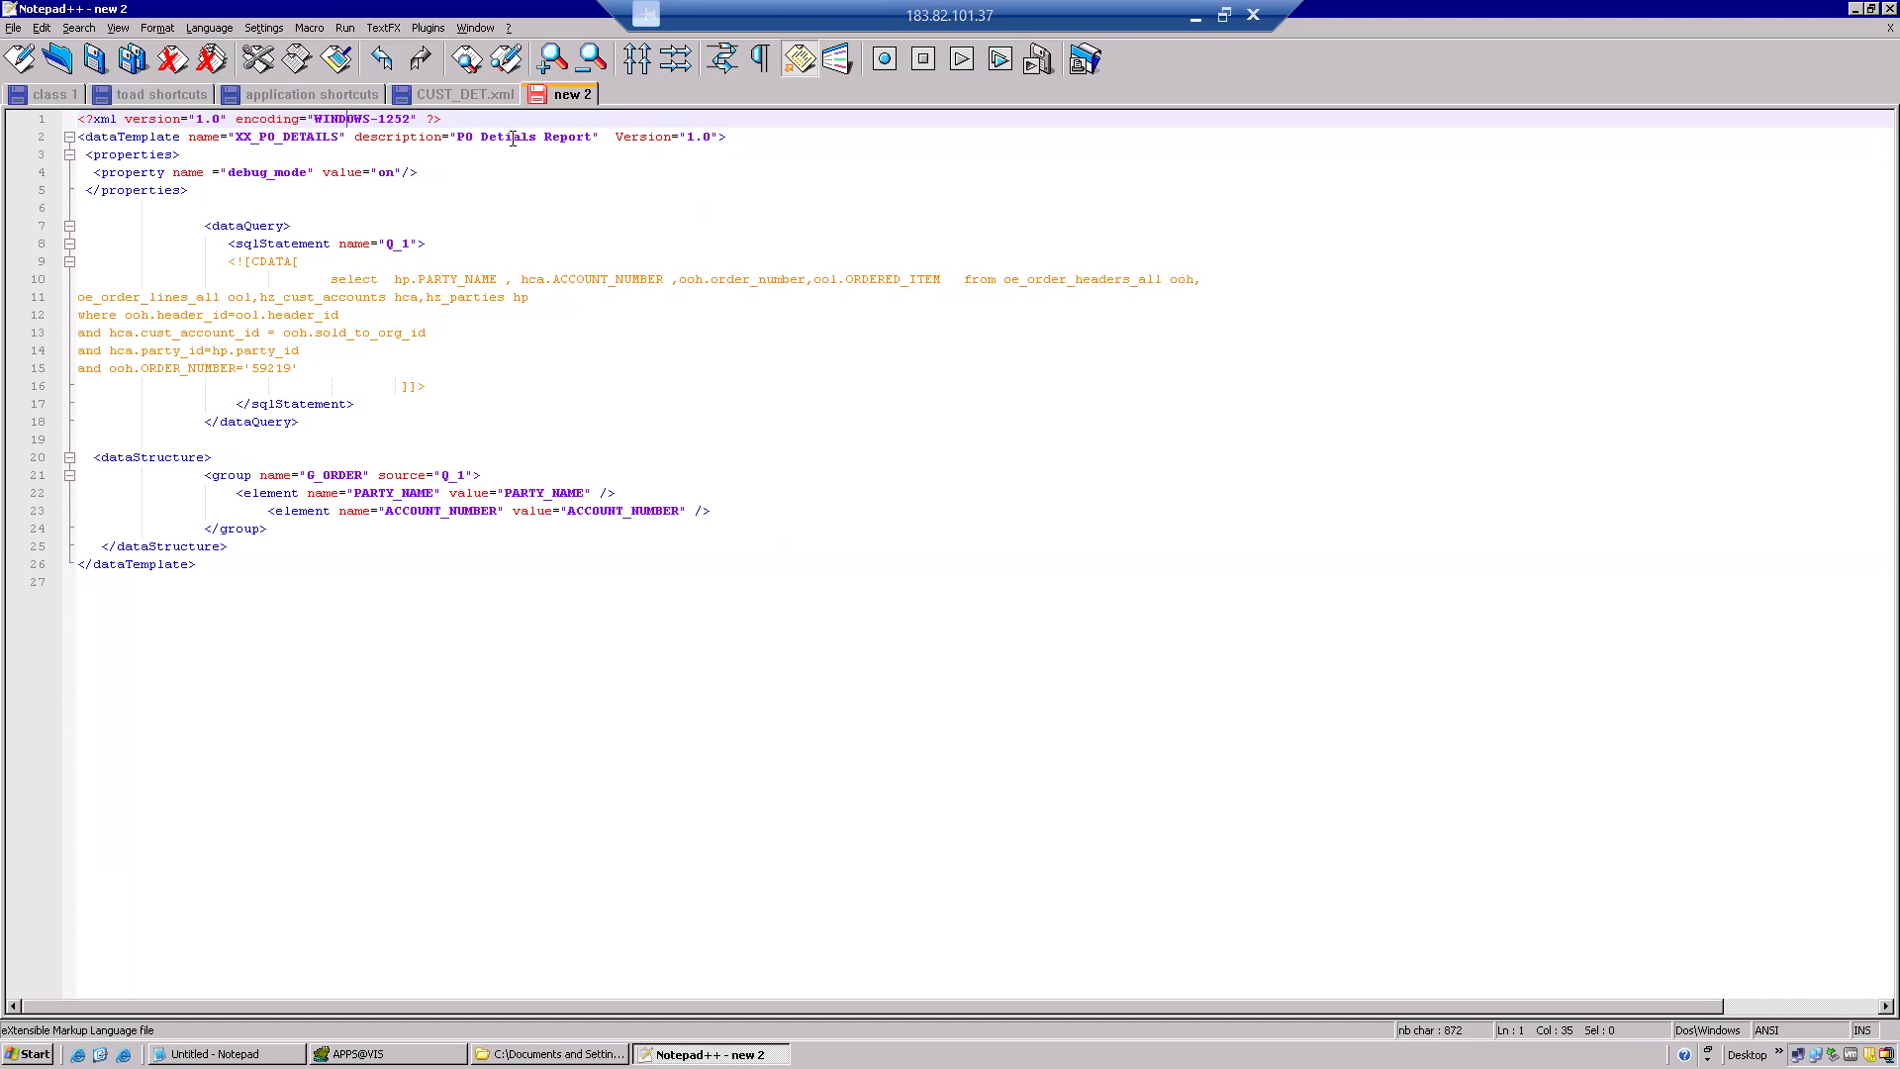
drag(442, 118, 79, 118)
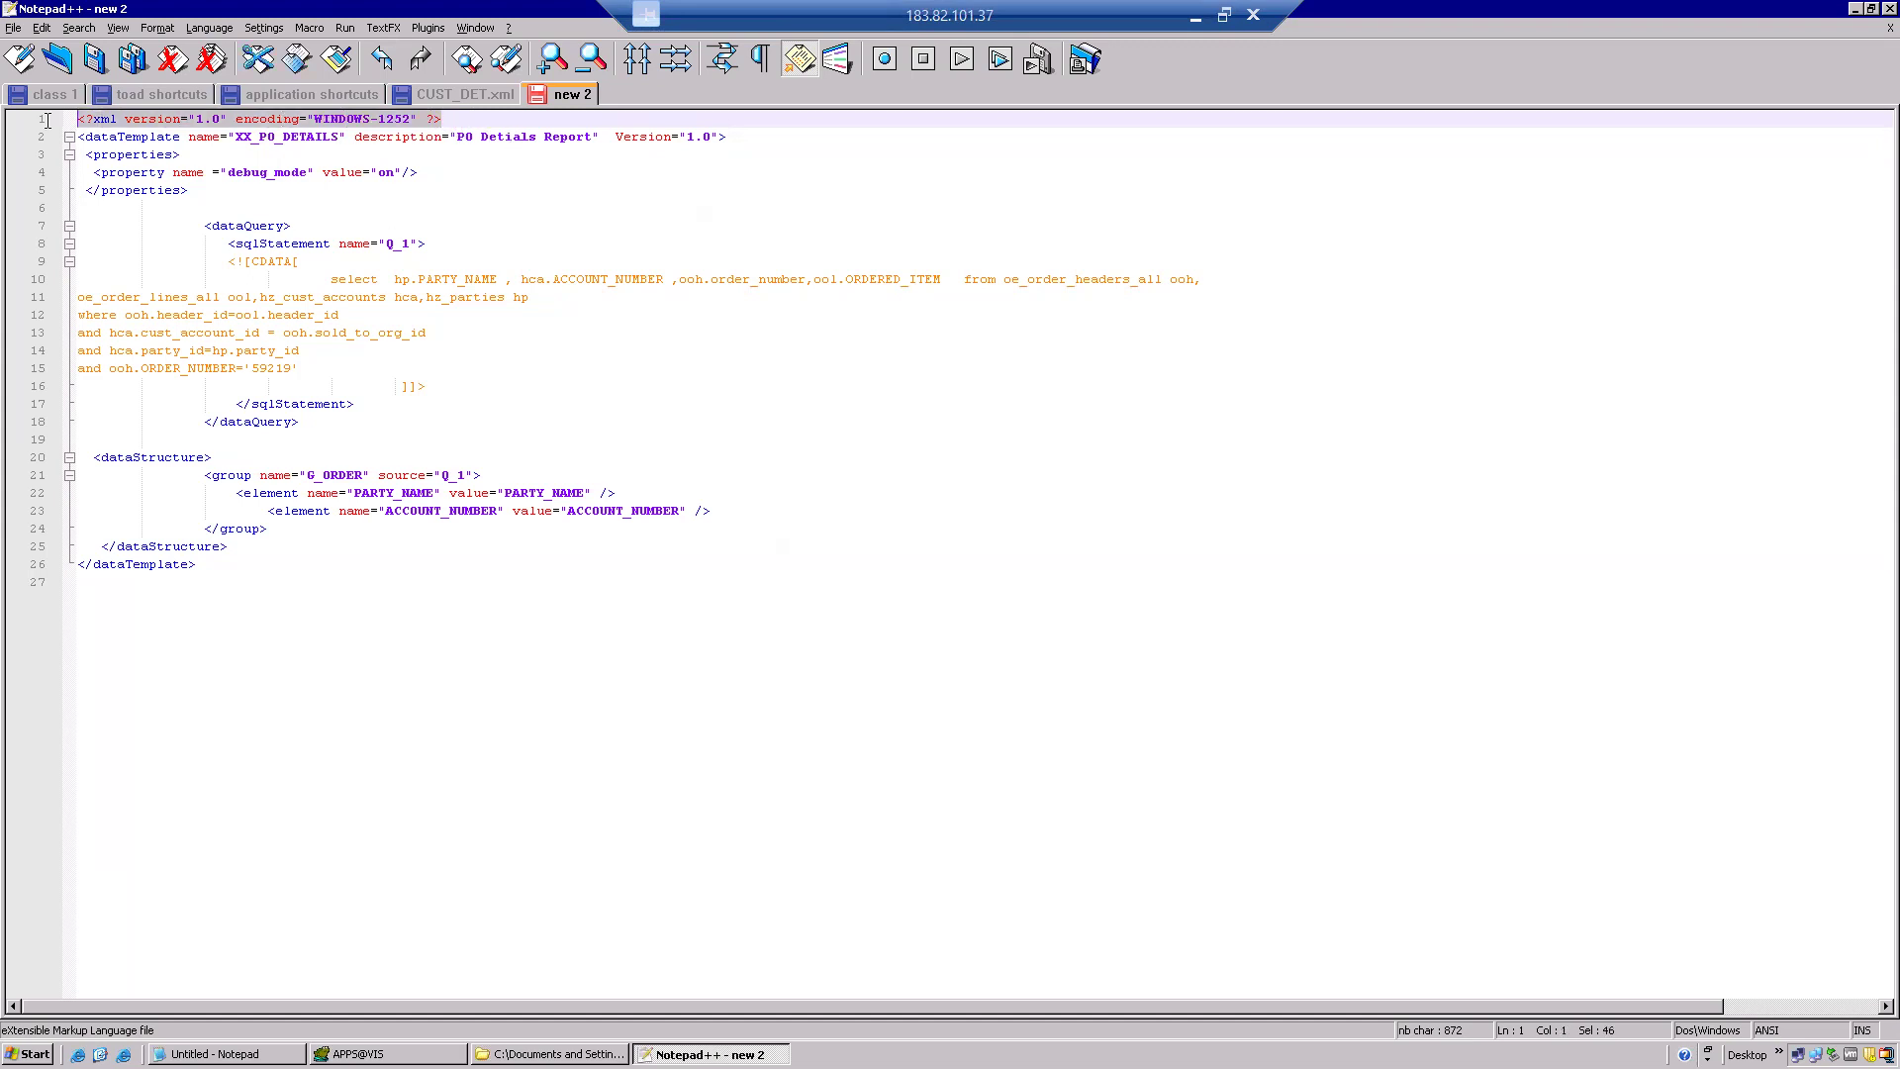
click(732, 137)
drag(732, 136, 73, 119)
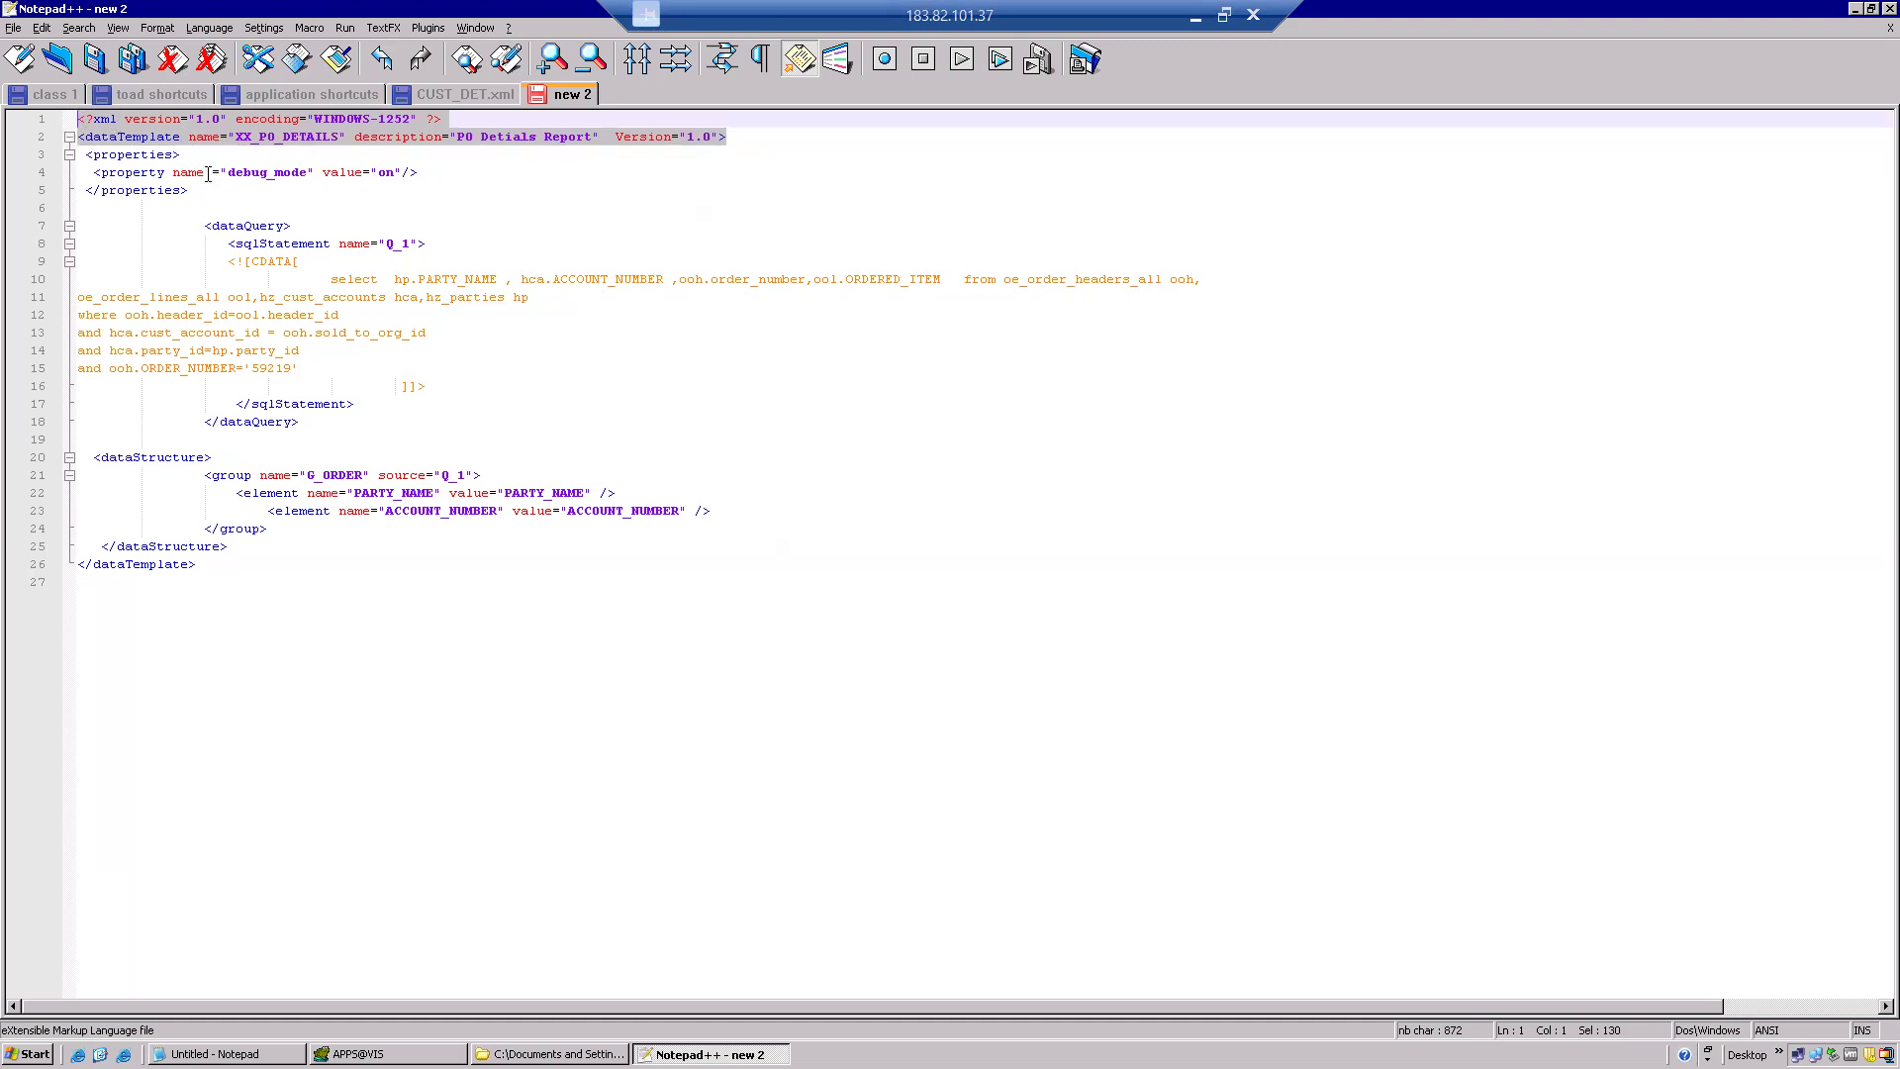
drag(203, 188, 71, 147)
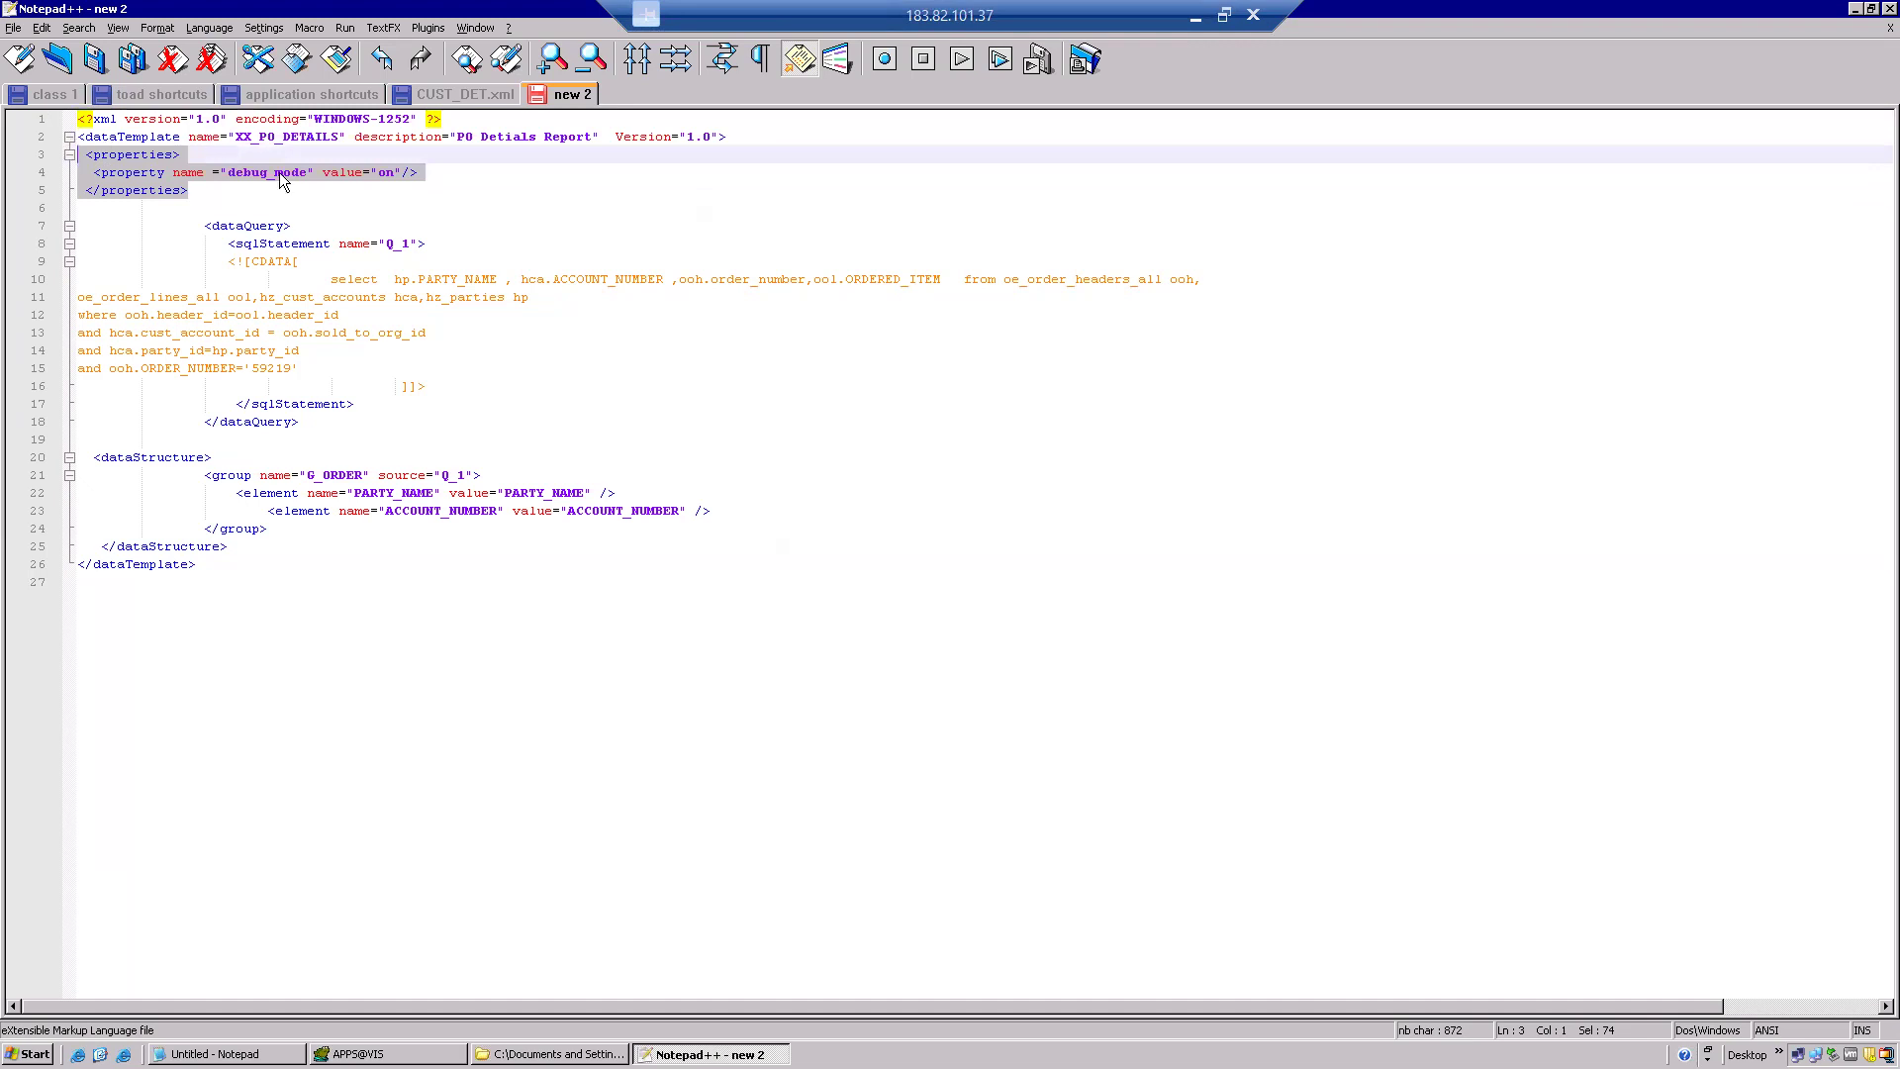
click(198, 226)
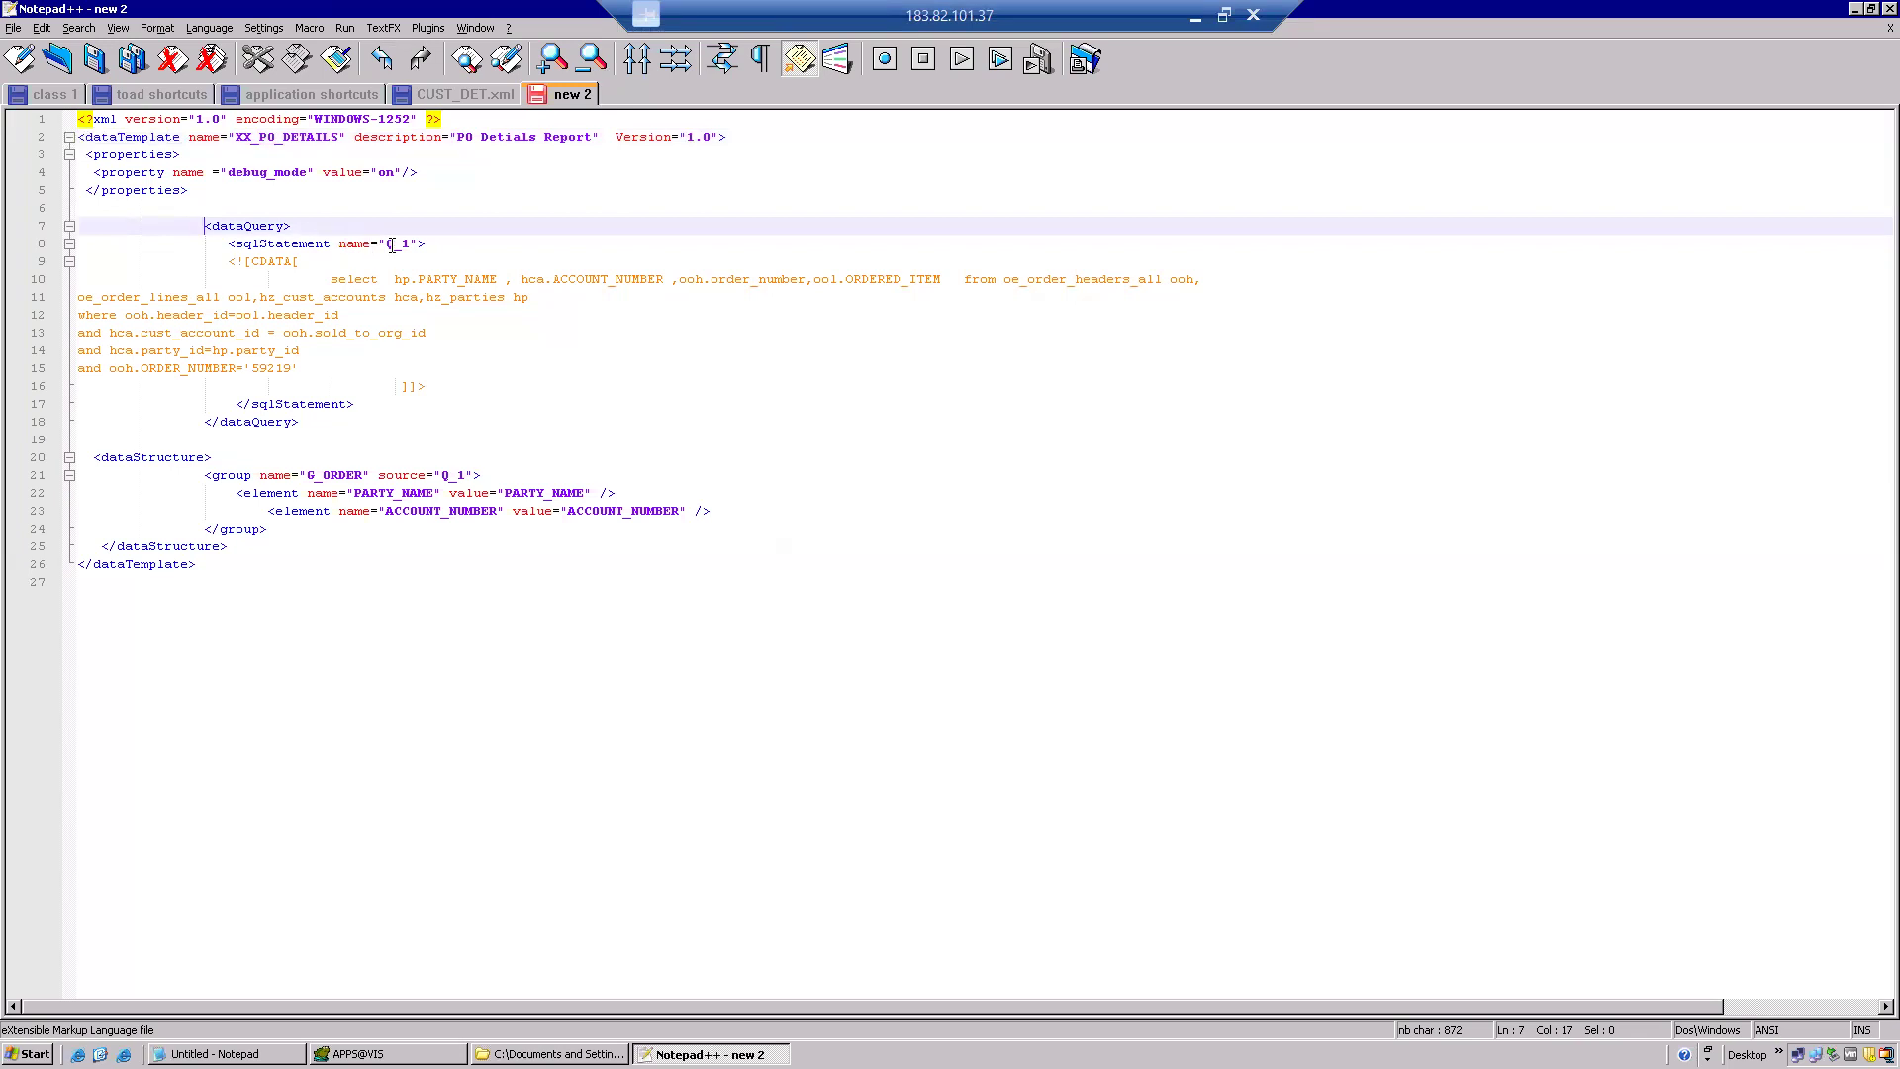
drag(389, 244, 425, 244)
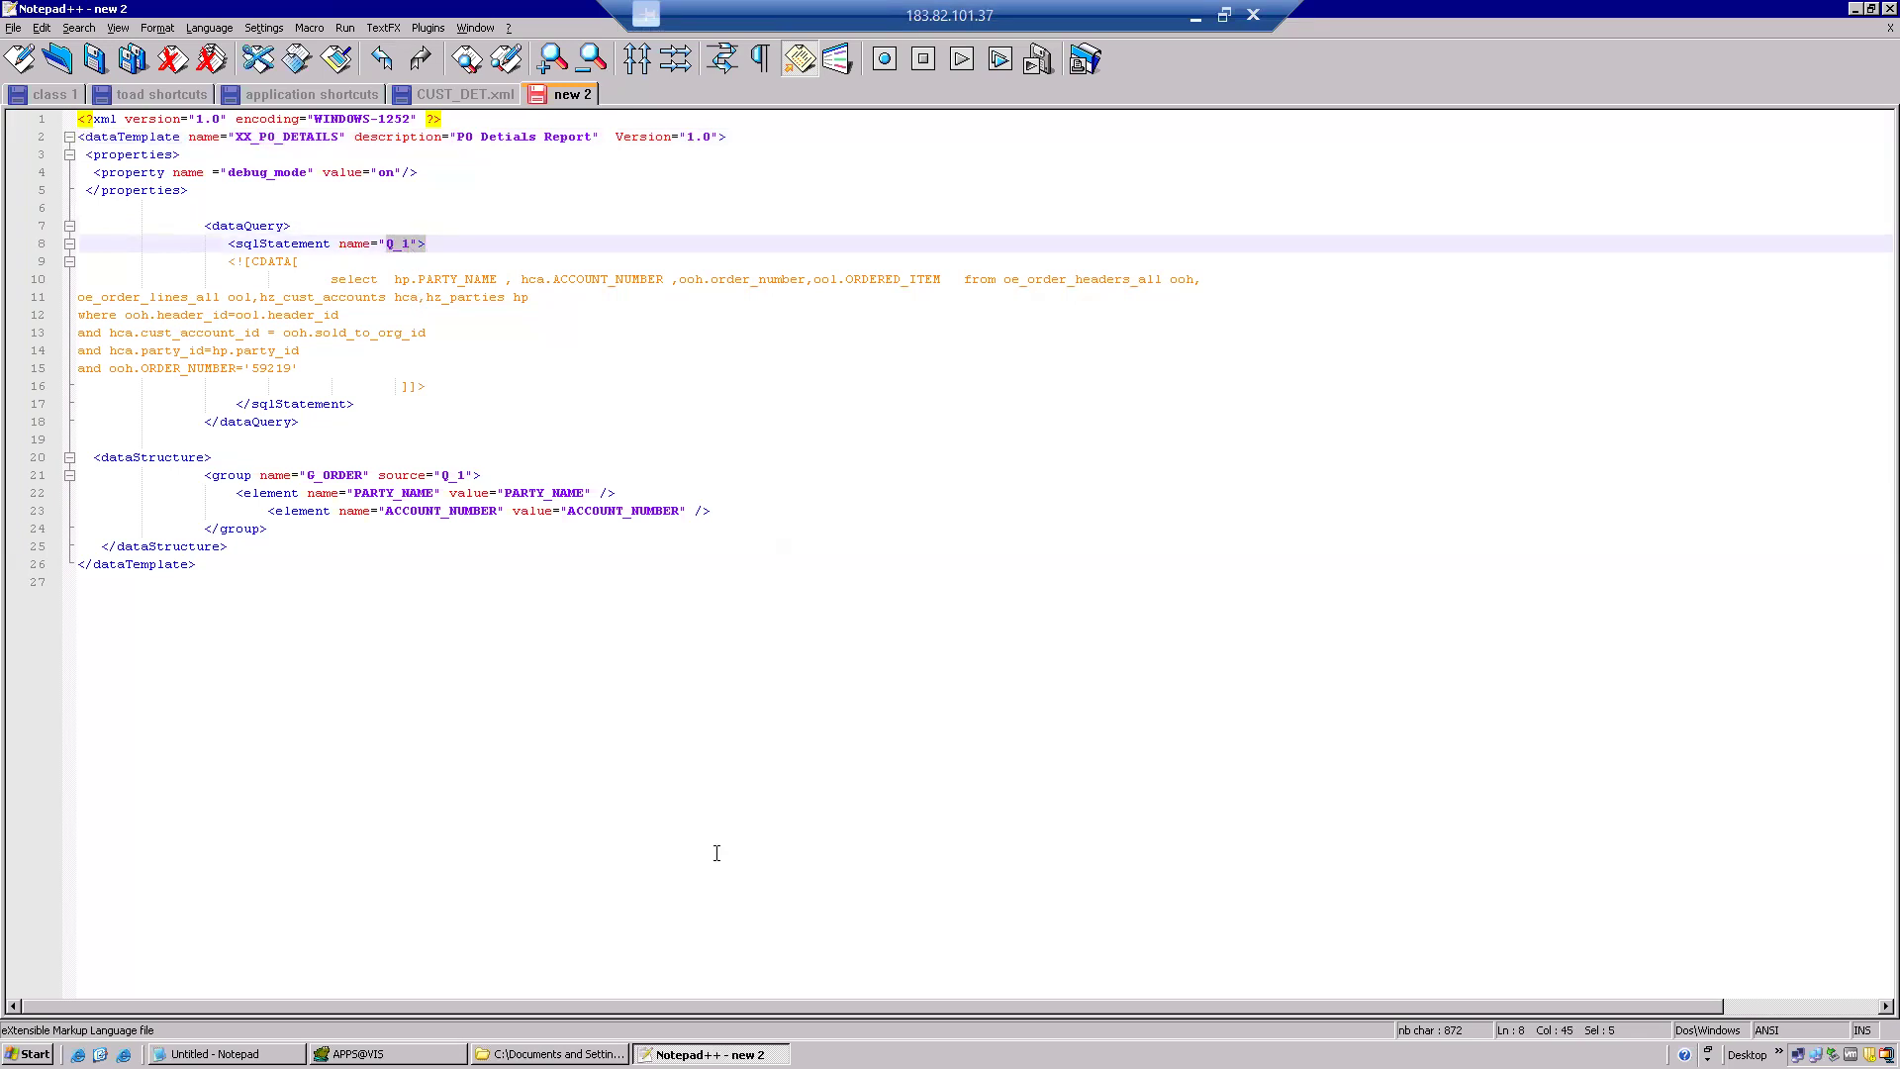
Copy the PO query from Toad and select the template's old customer SQL.
click(358, 1053)
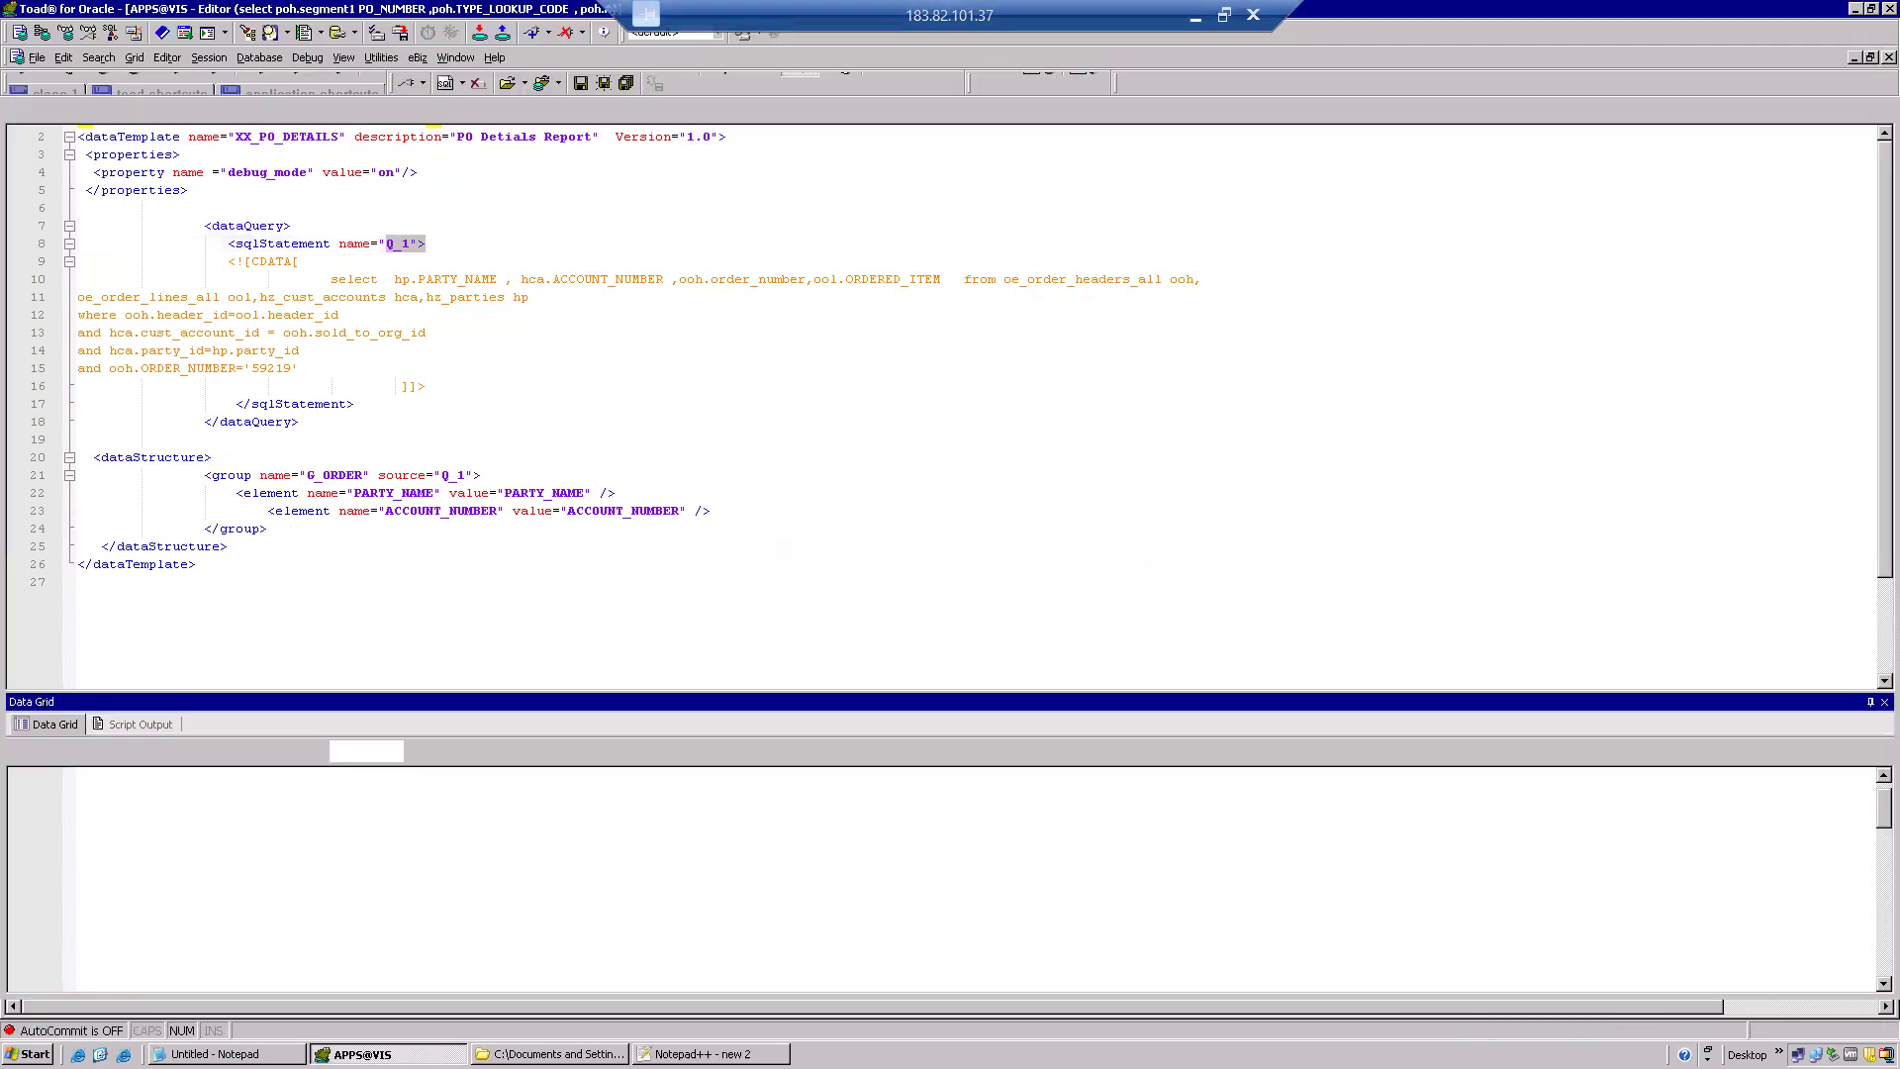
drag(414, 235, 56, 168)
key(ctrl+c)
key(alt+Tab)
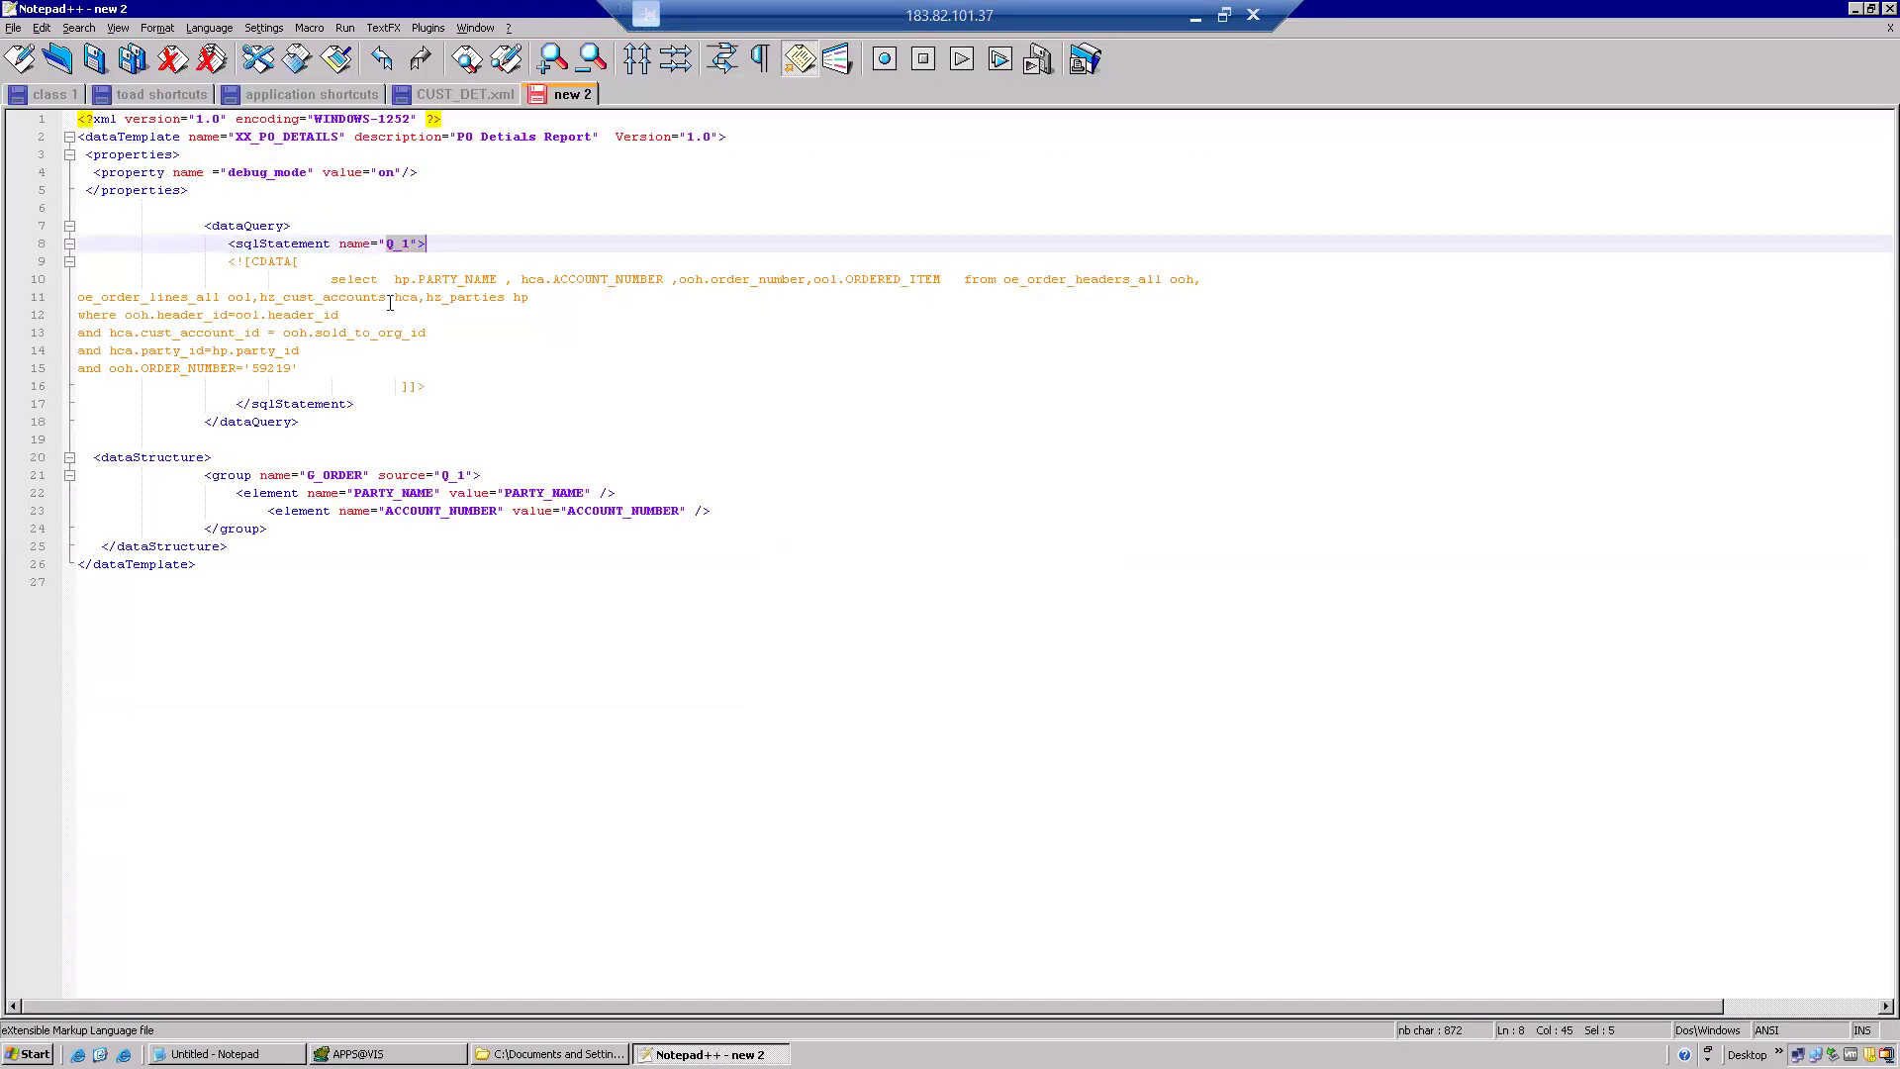
drag(337, 368, 253, 279)
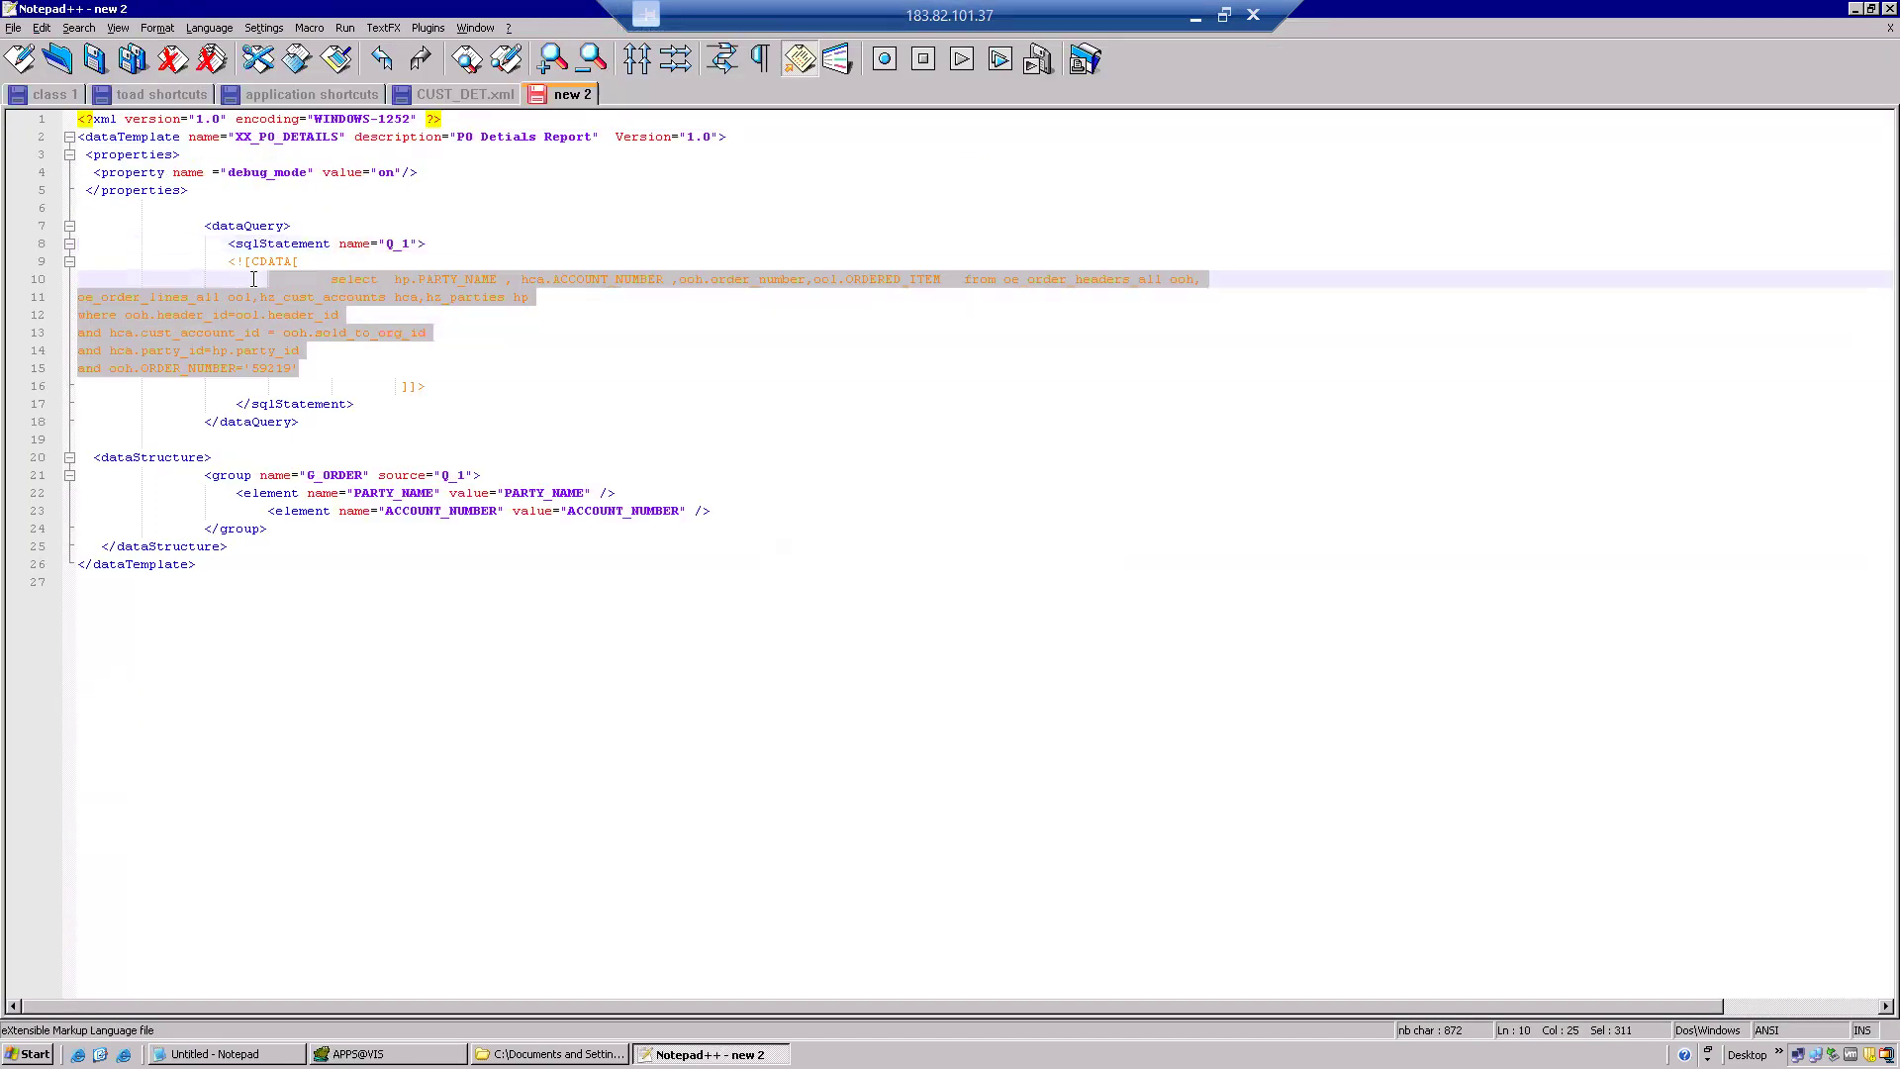
Paste the PO header-lines query for PO_HEADER_ID 130896 over the old SQL, dropping the semicolon.
key(ctrl+v)
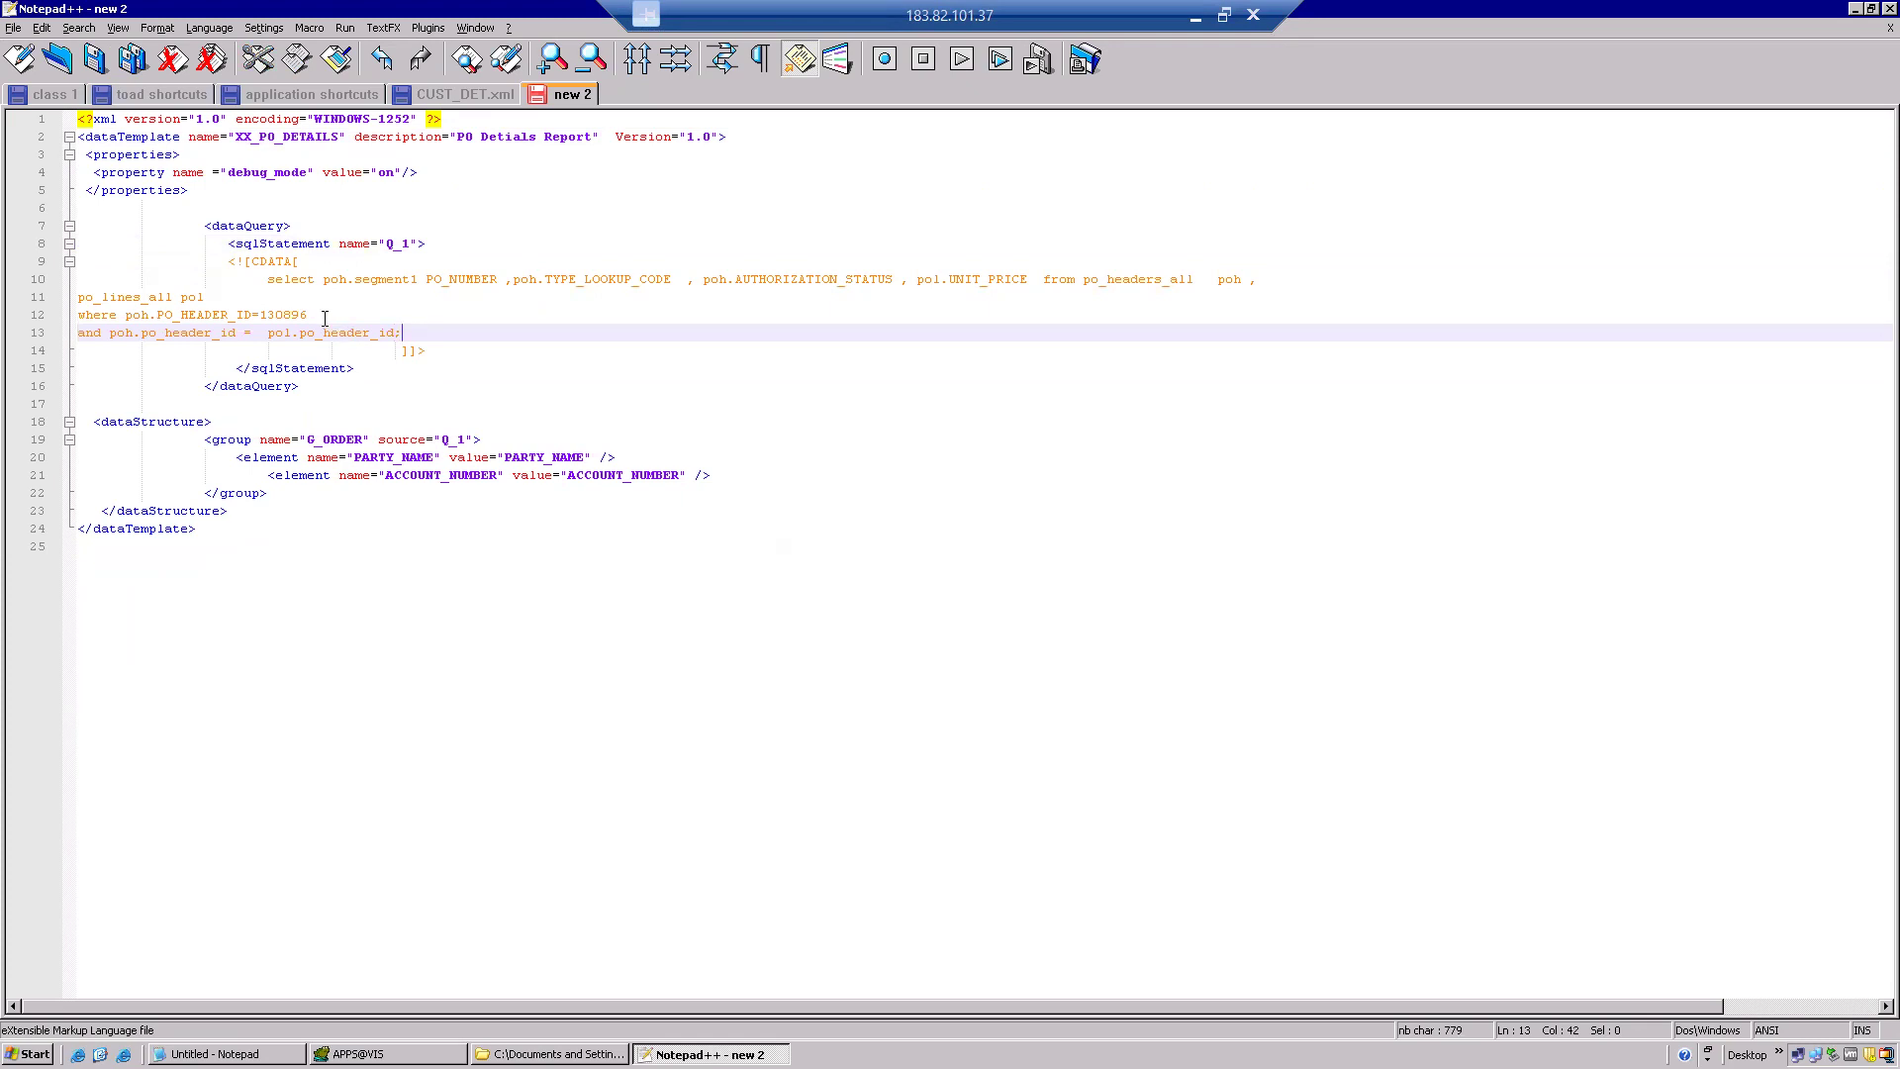
key(BackSpace)
click(368, 442)
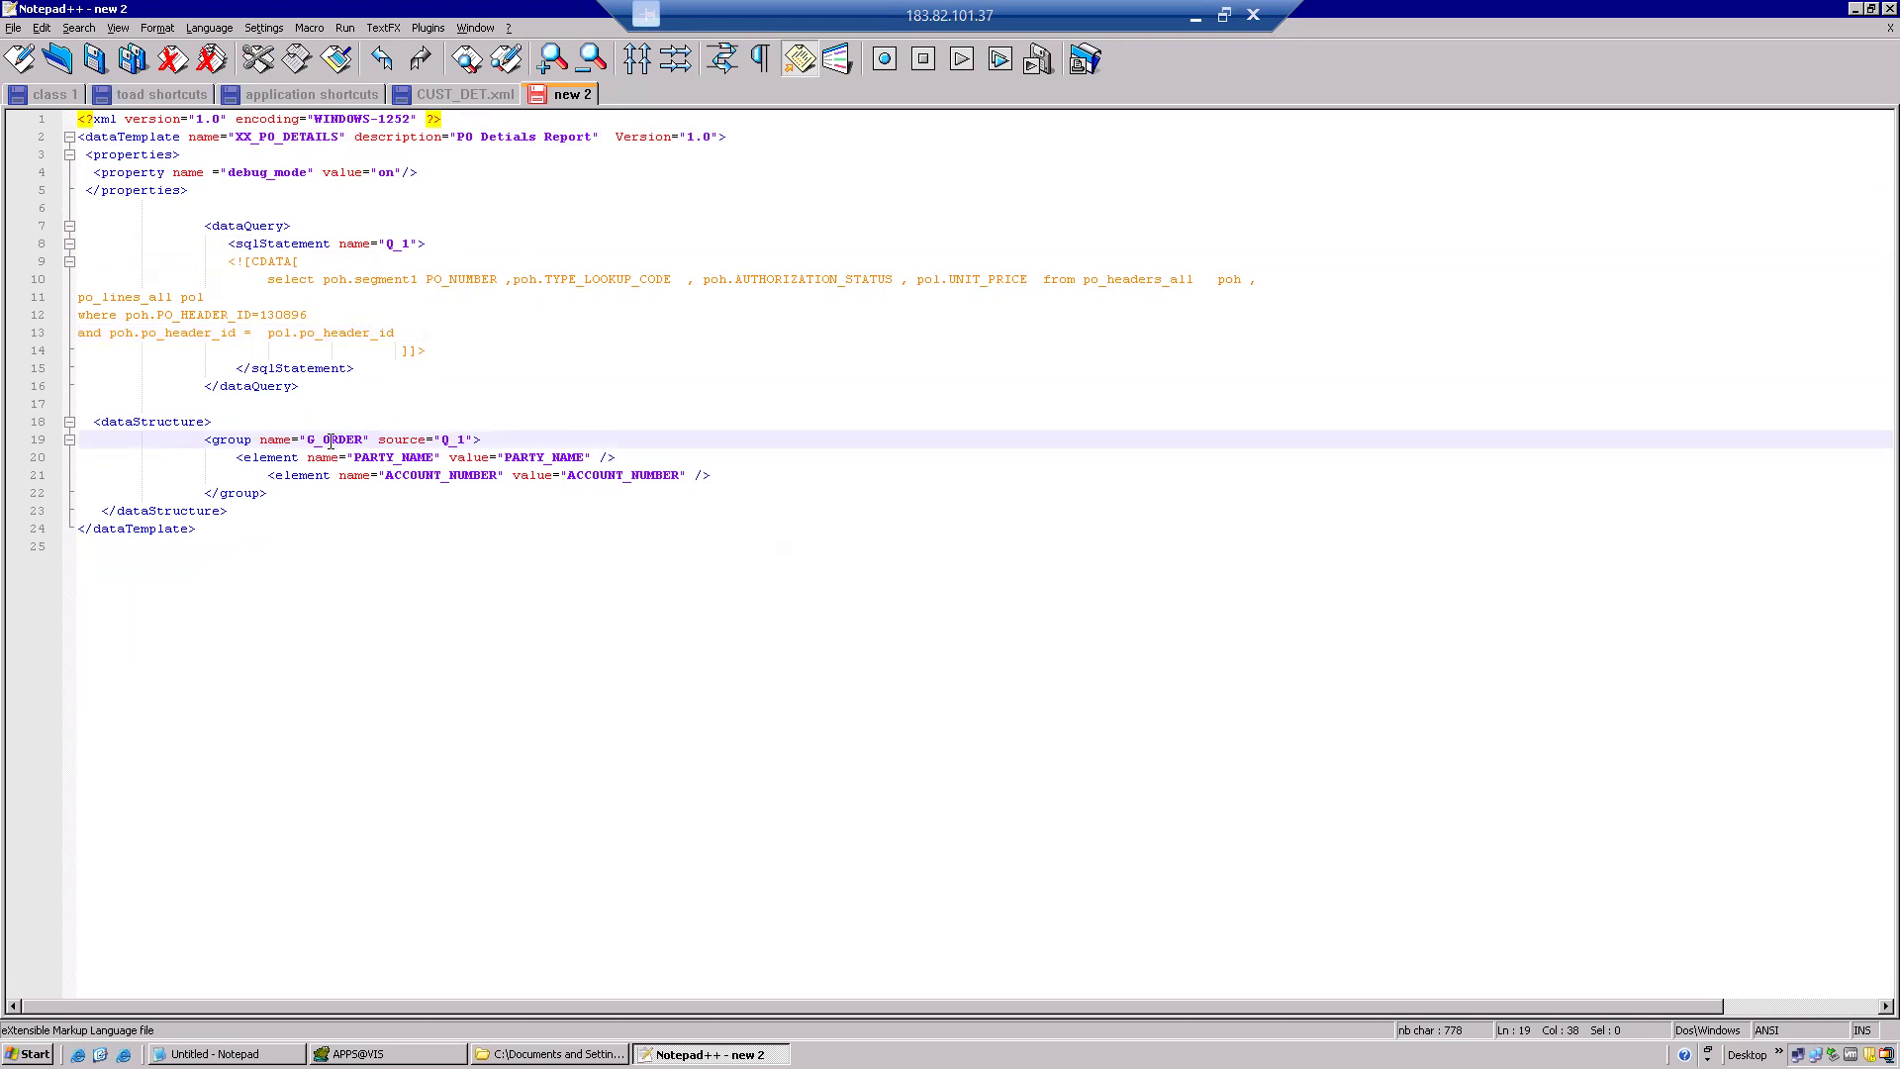
Confirm the G_ORDER group's source matches query Q_1 and pick the PO_NUMBER column.
double_click(396, 244)
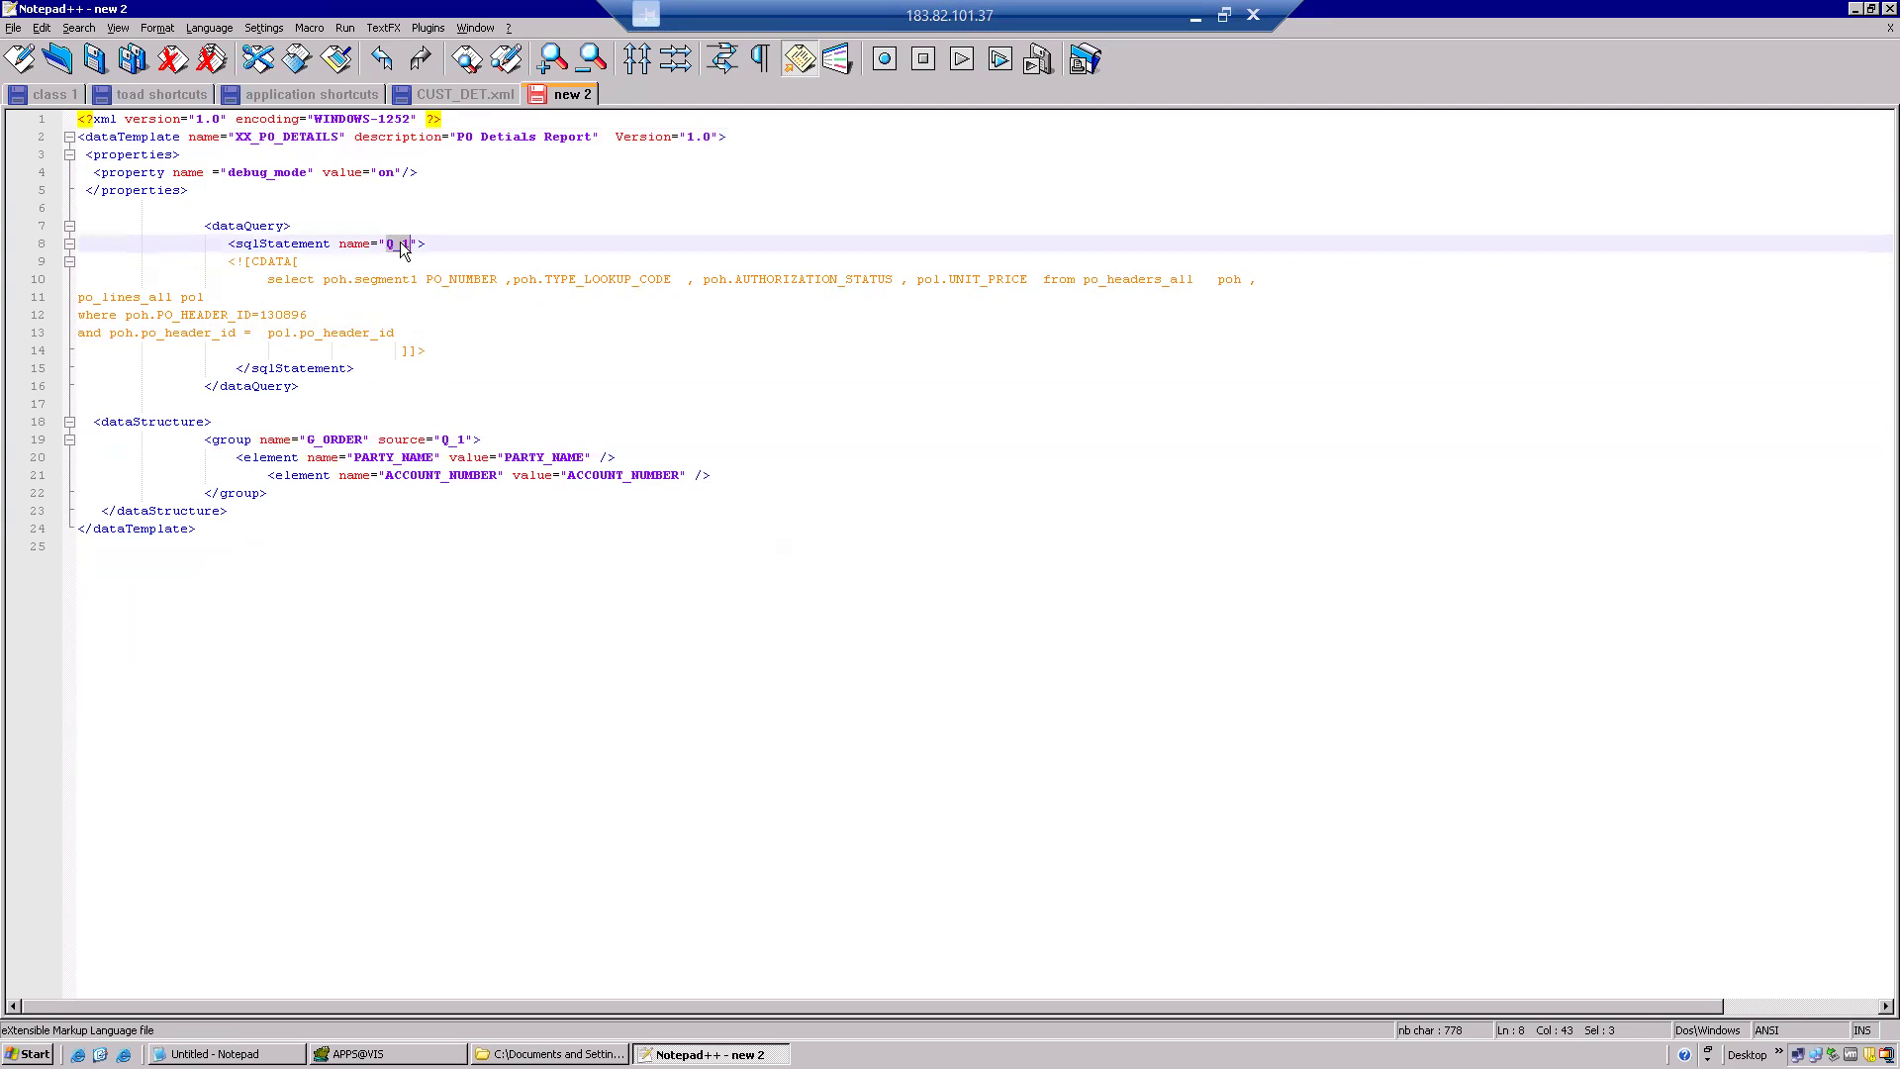
double_click(453, 439)
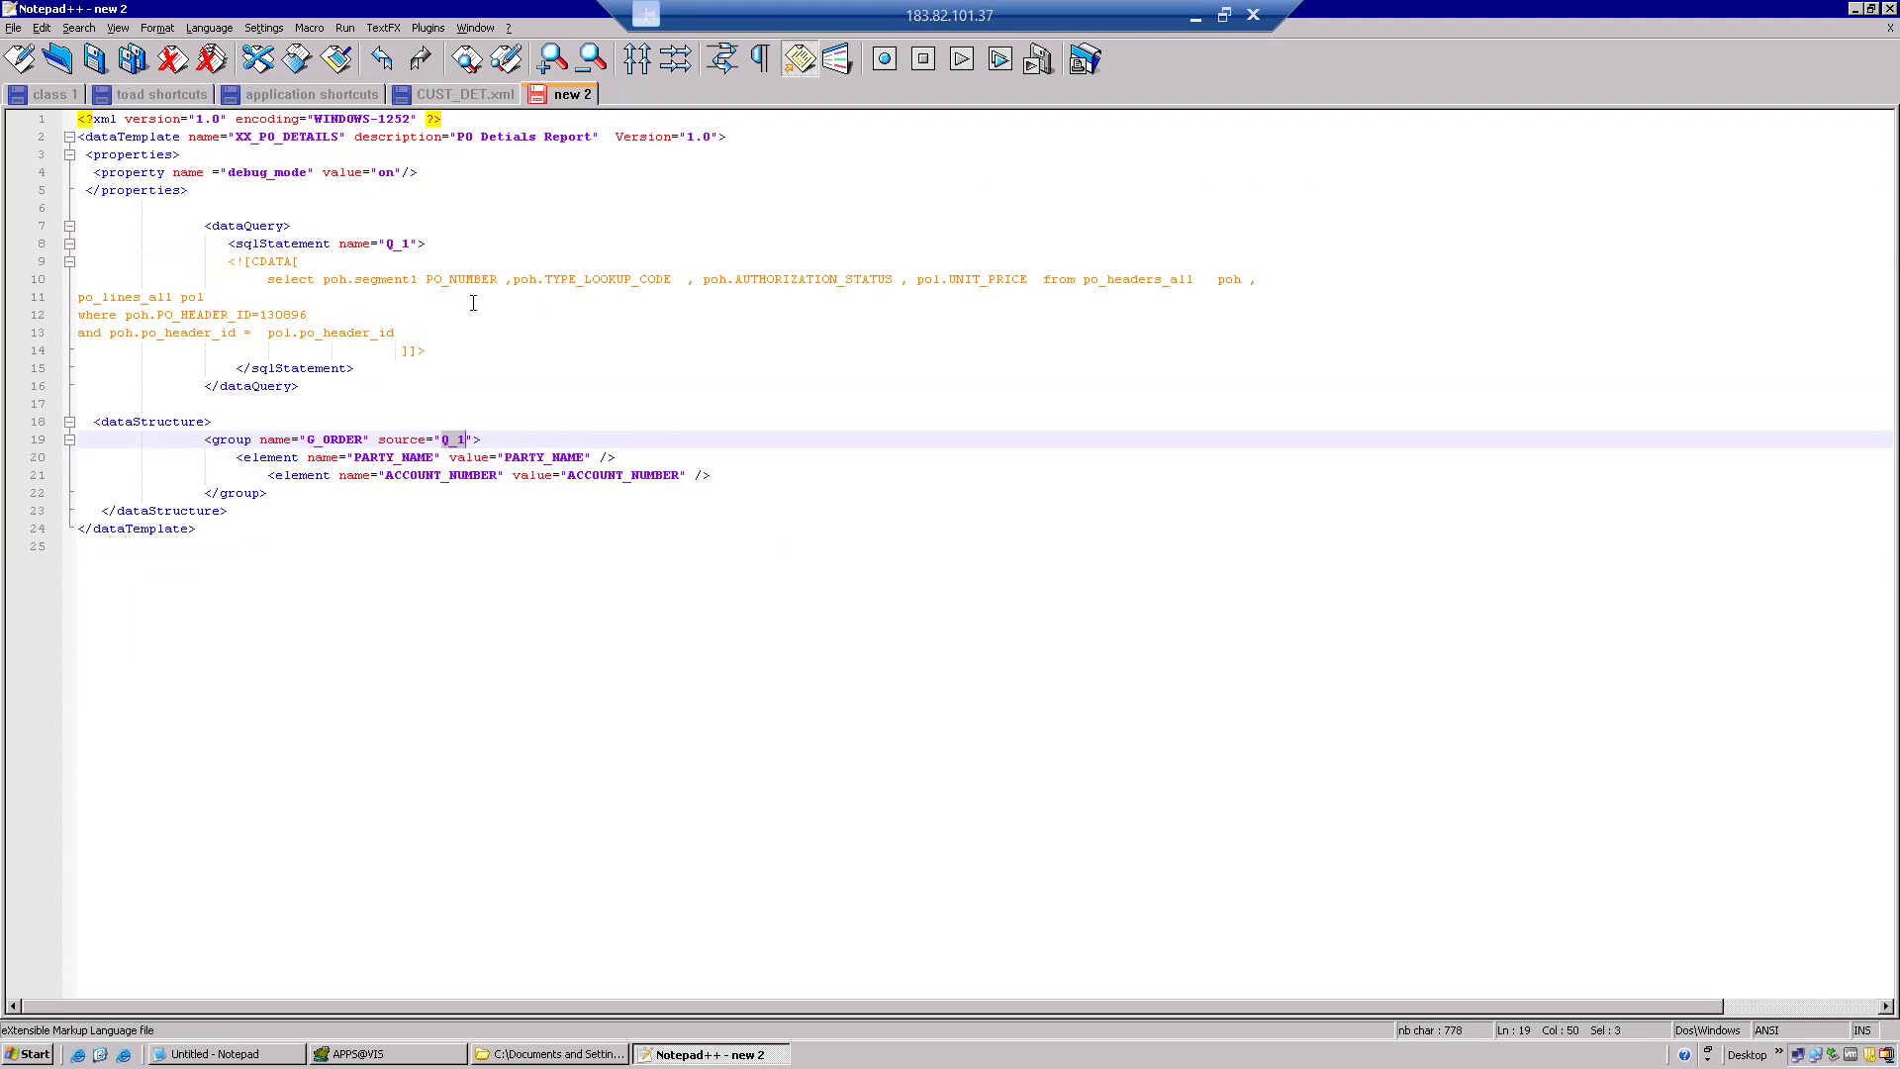
double_click(451, 279)
key(ctrl+c)
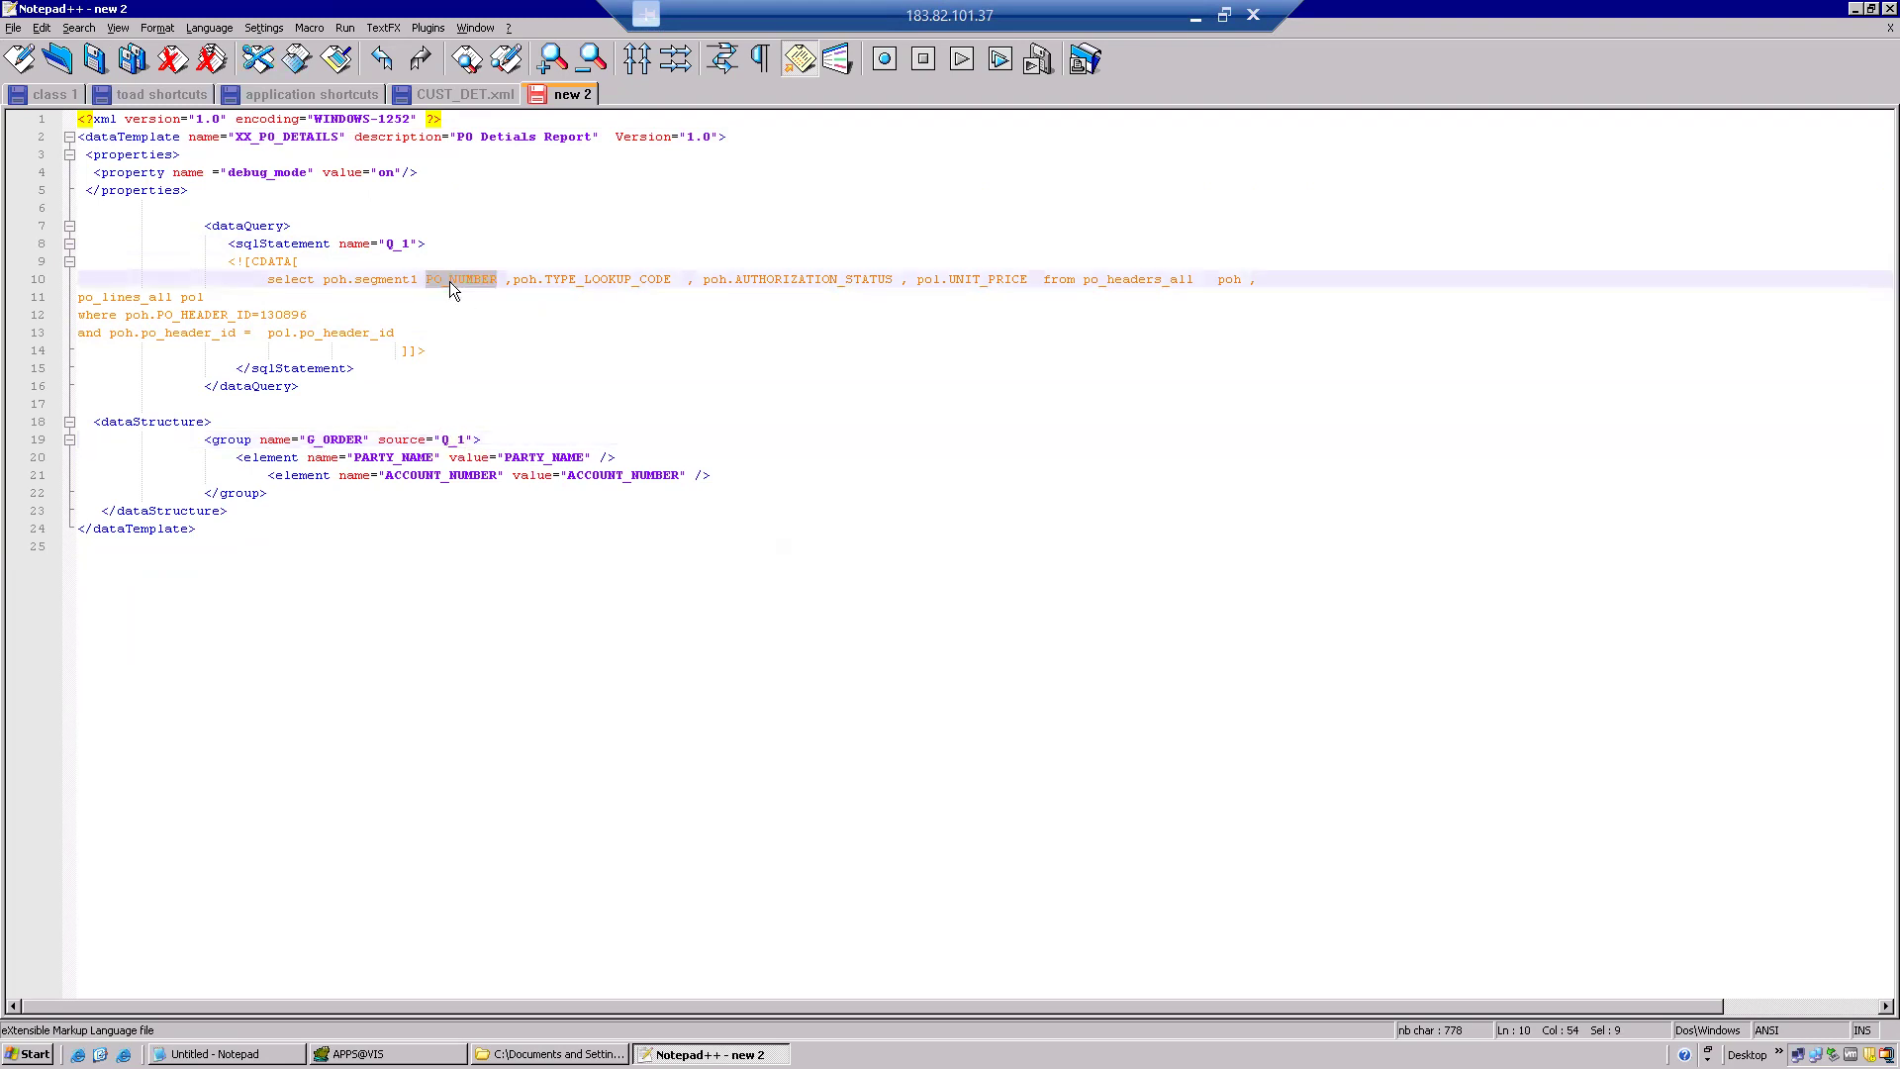
Rename the PARTY_NAME and ACCOUNT_NUMBER elements to PO_NUMBER and TYPE_LOOKUP_CODE.
double_click(380, 443)
double_click(376, 458)
key(ctrl+v)
double_click(550, 457)
key(ctrl+v)
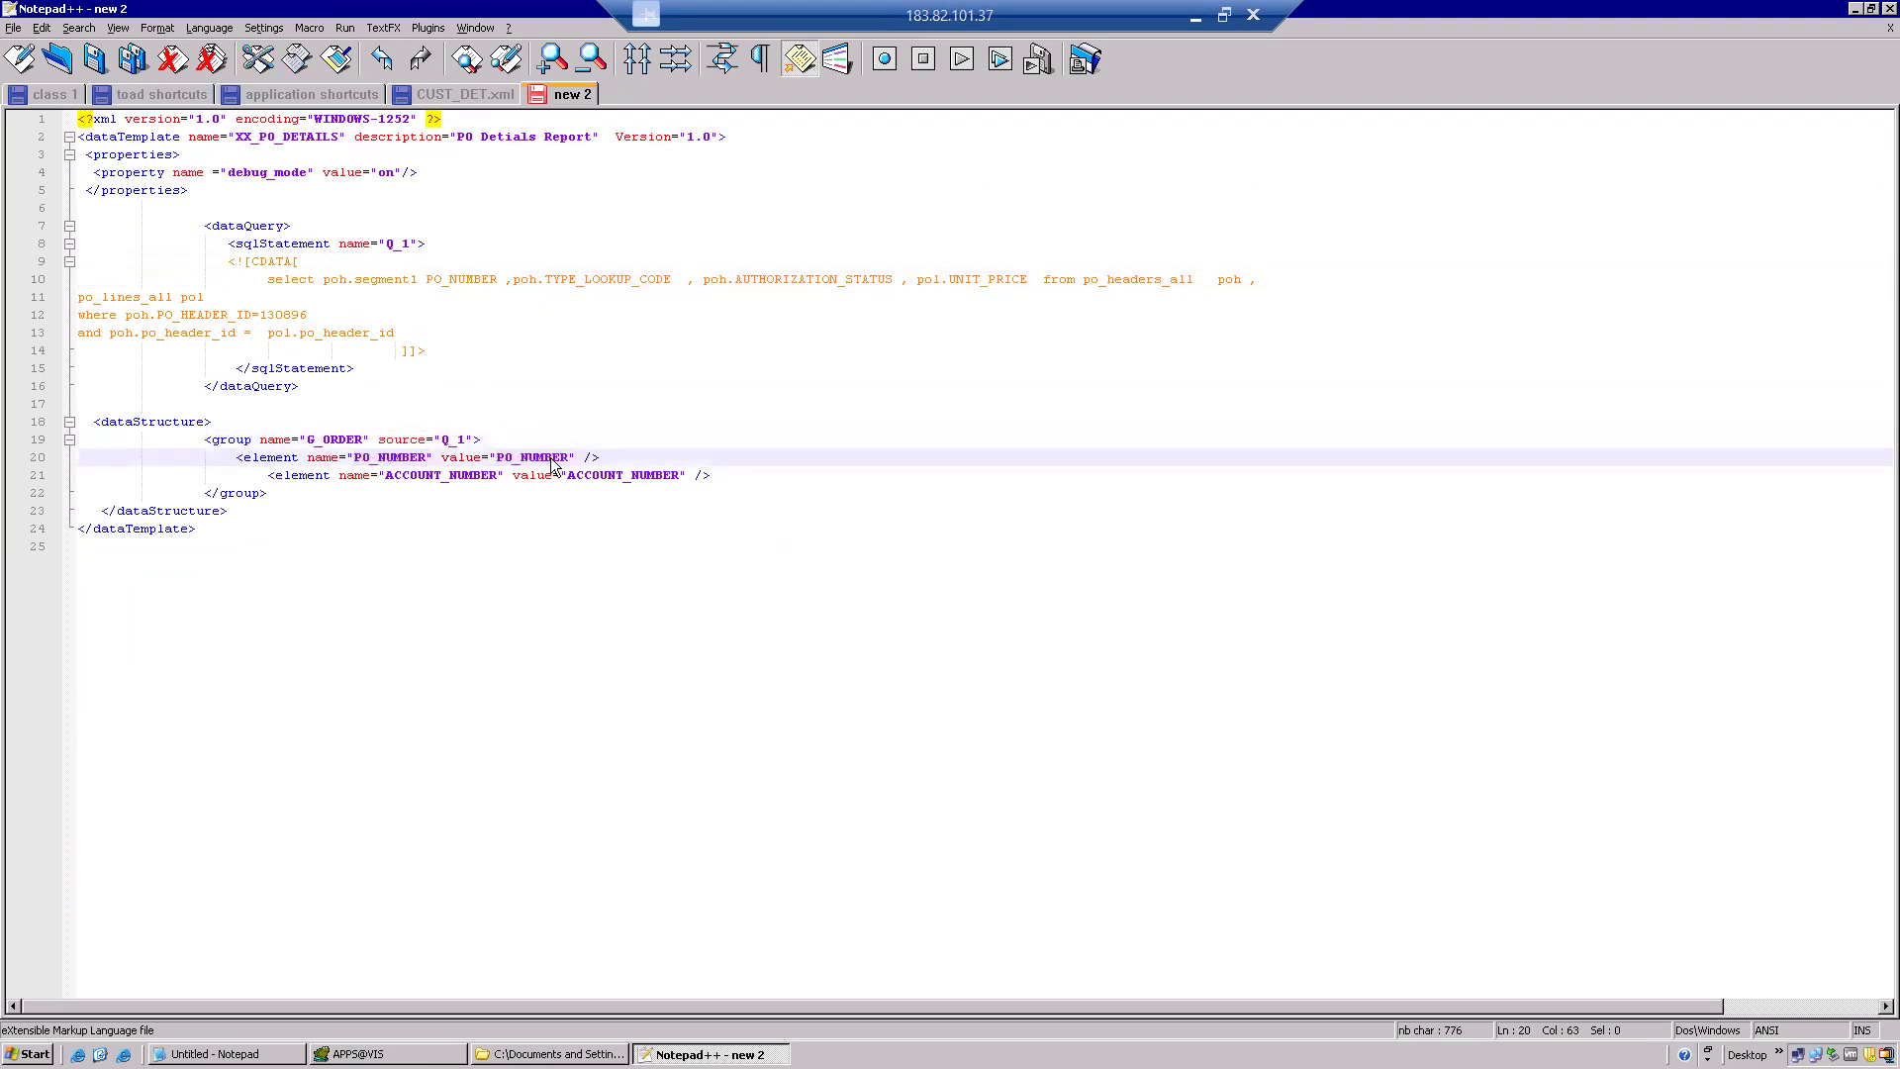
double_click(616, 278)
key(ctrl+c)
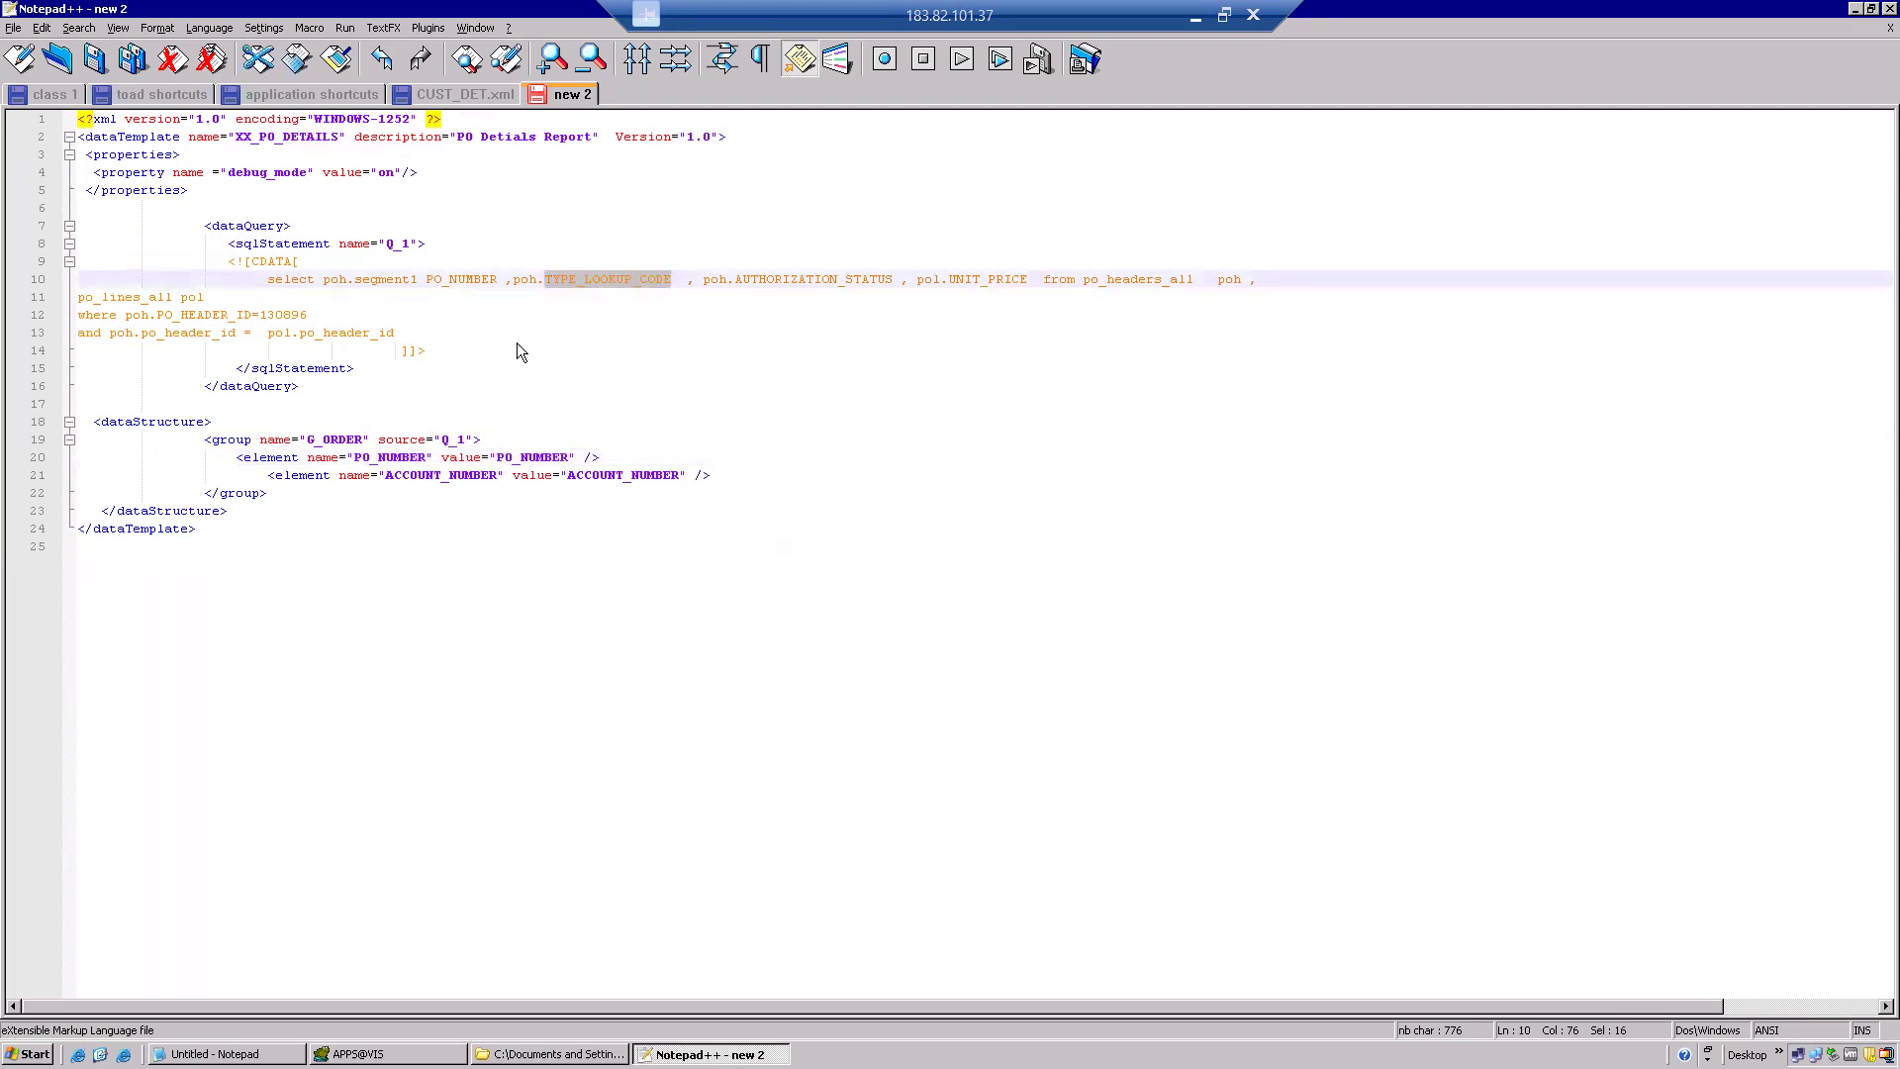
double_click(447, 475)
key(ctrl+v)
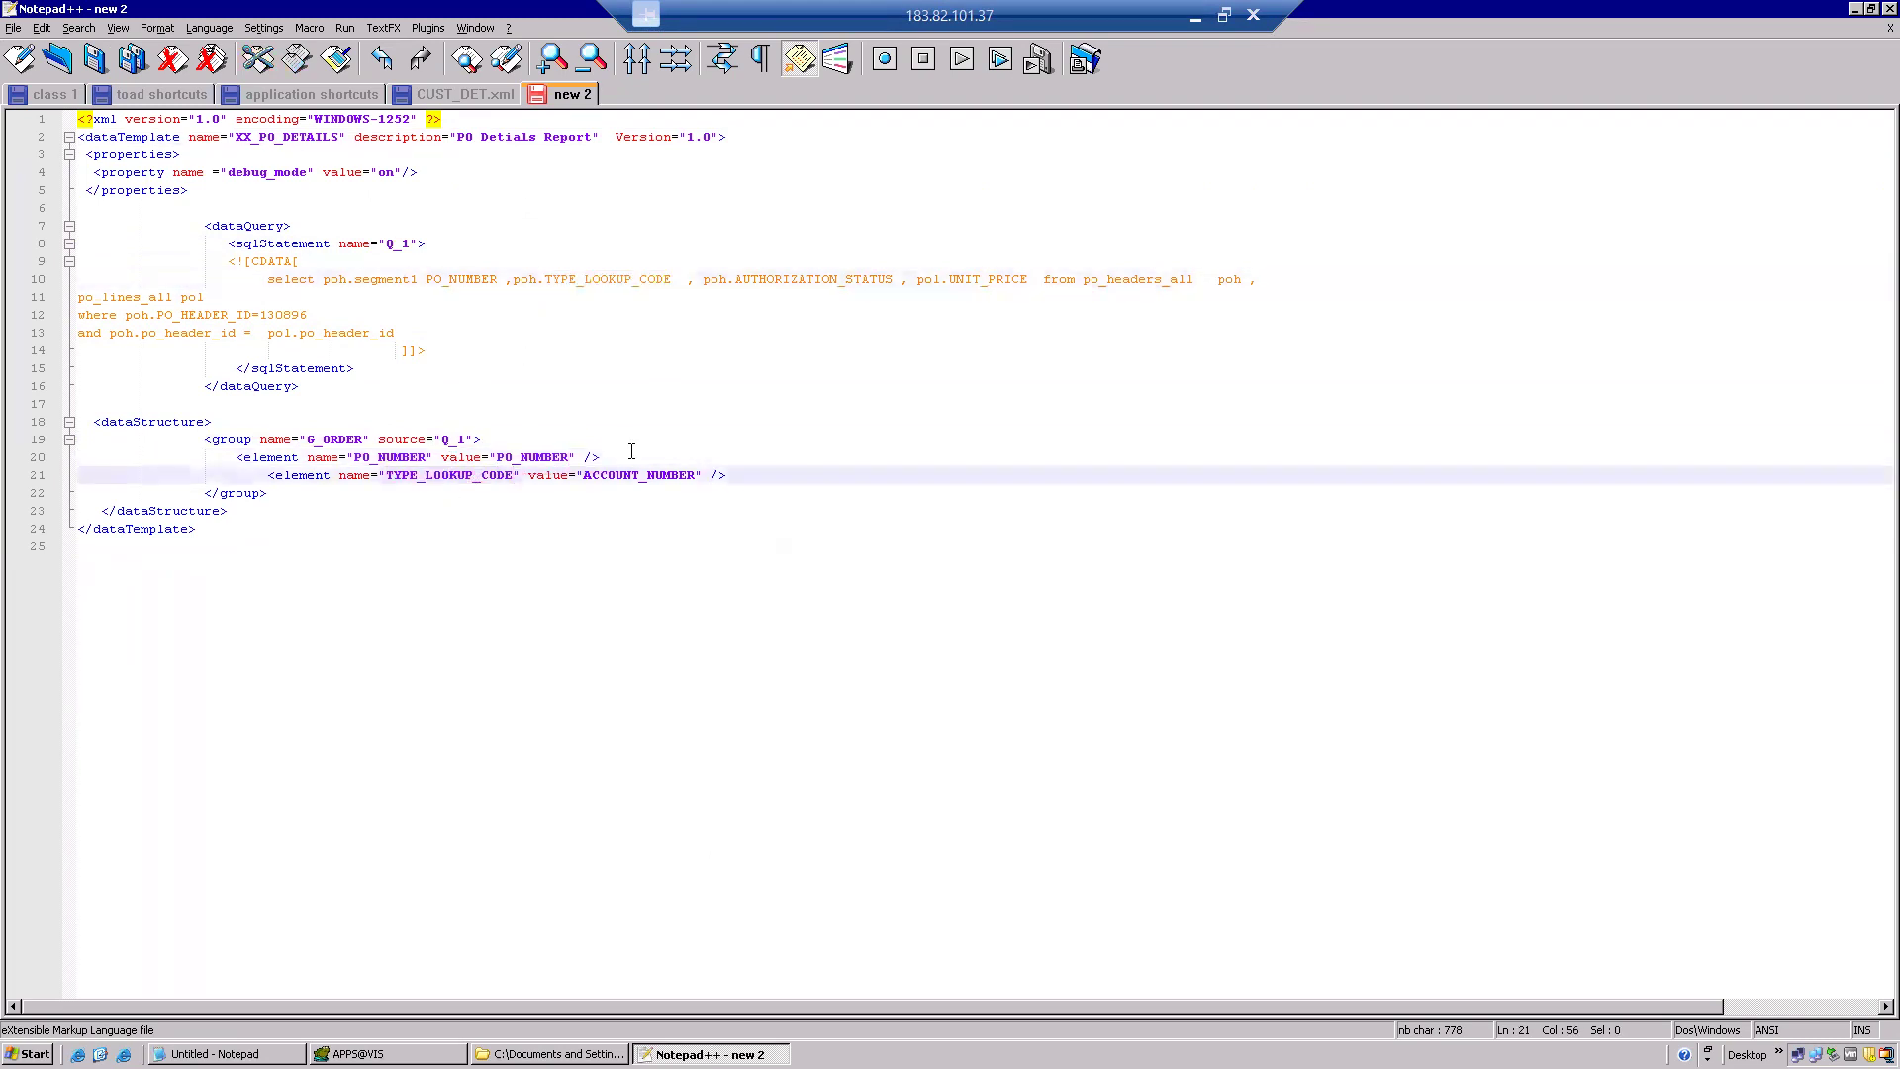
double_click(629, 475)
key(ctrl+v)
Duplicate the element line and make the copy AUTHORIZATION_STATUS in name and value.
drag(803, 475, 259, 475)
key(ctrl+c)
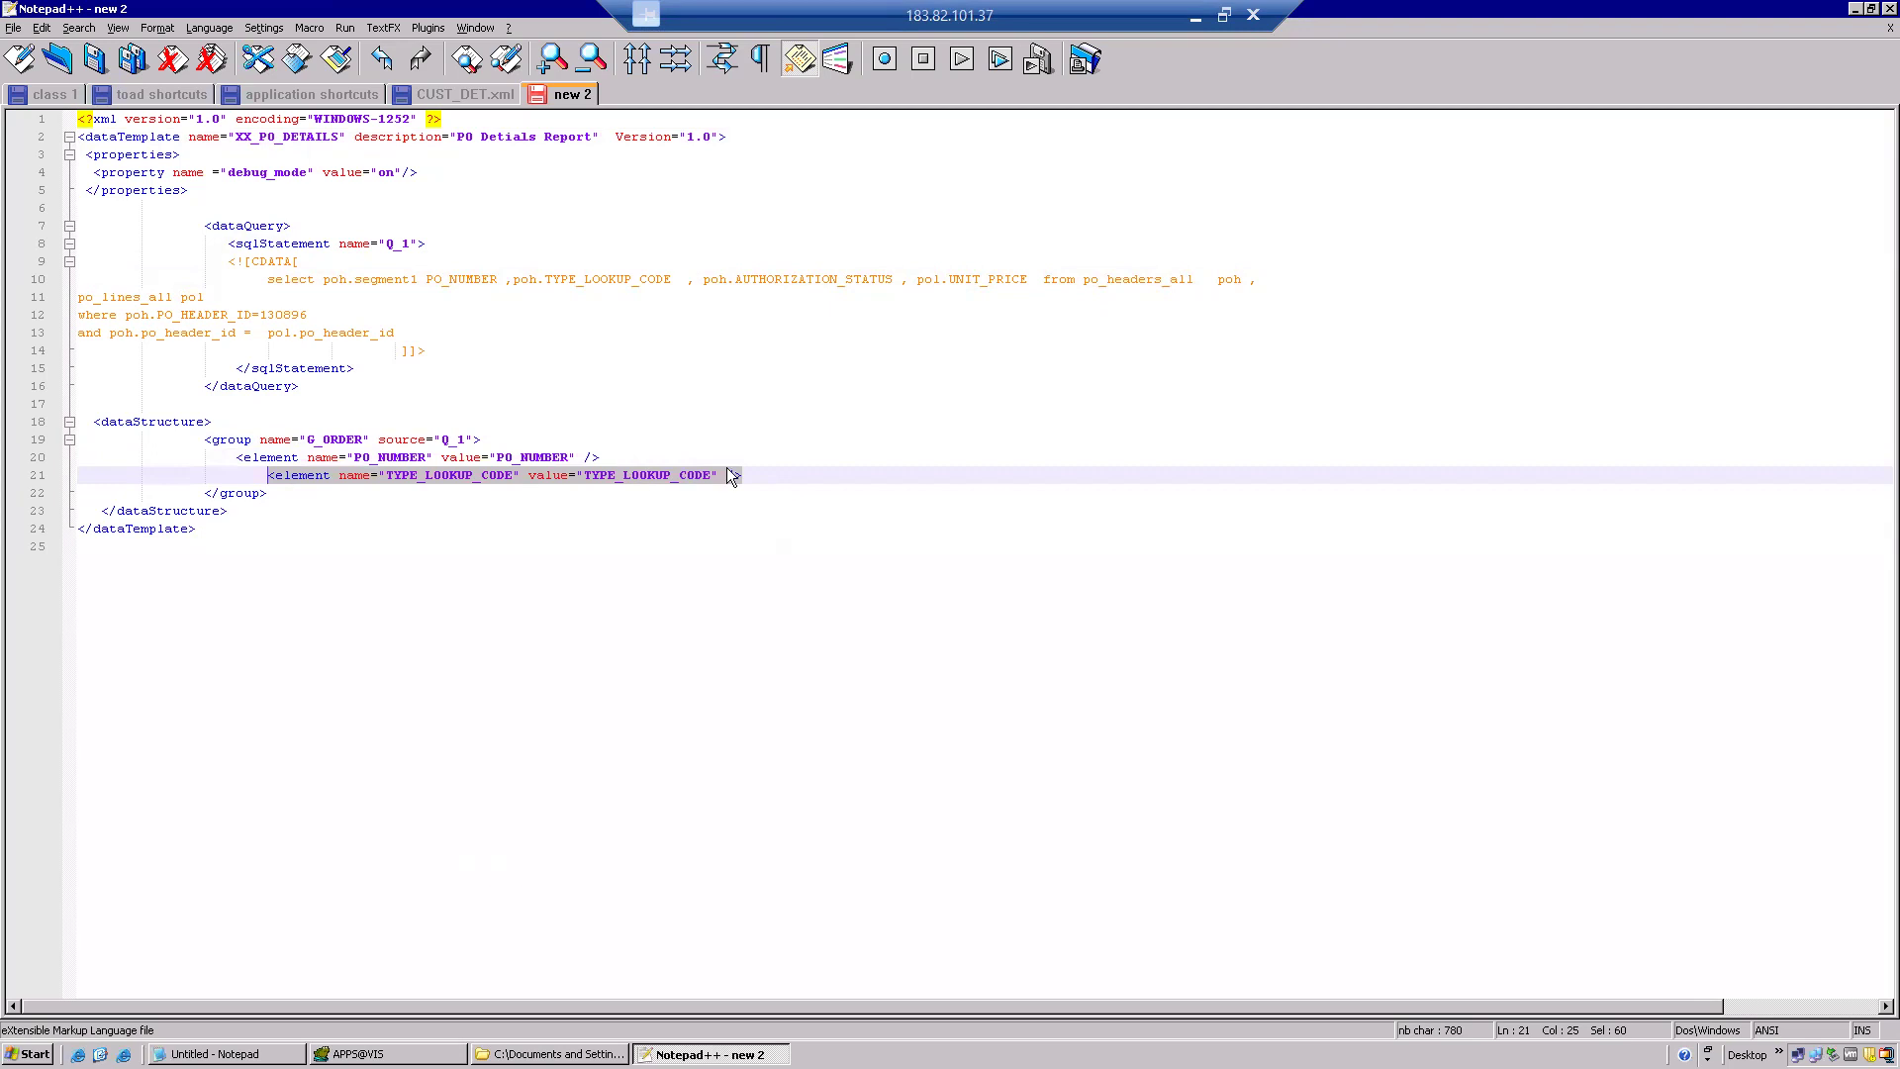
click(754, 475)
key(Return)
key(ctrl+v)
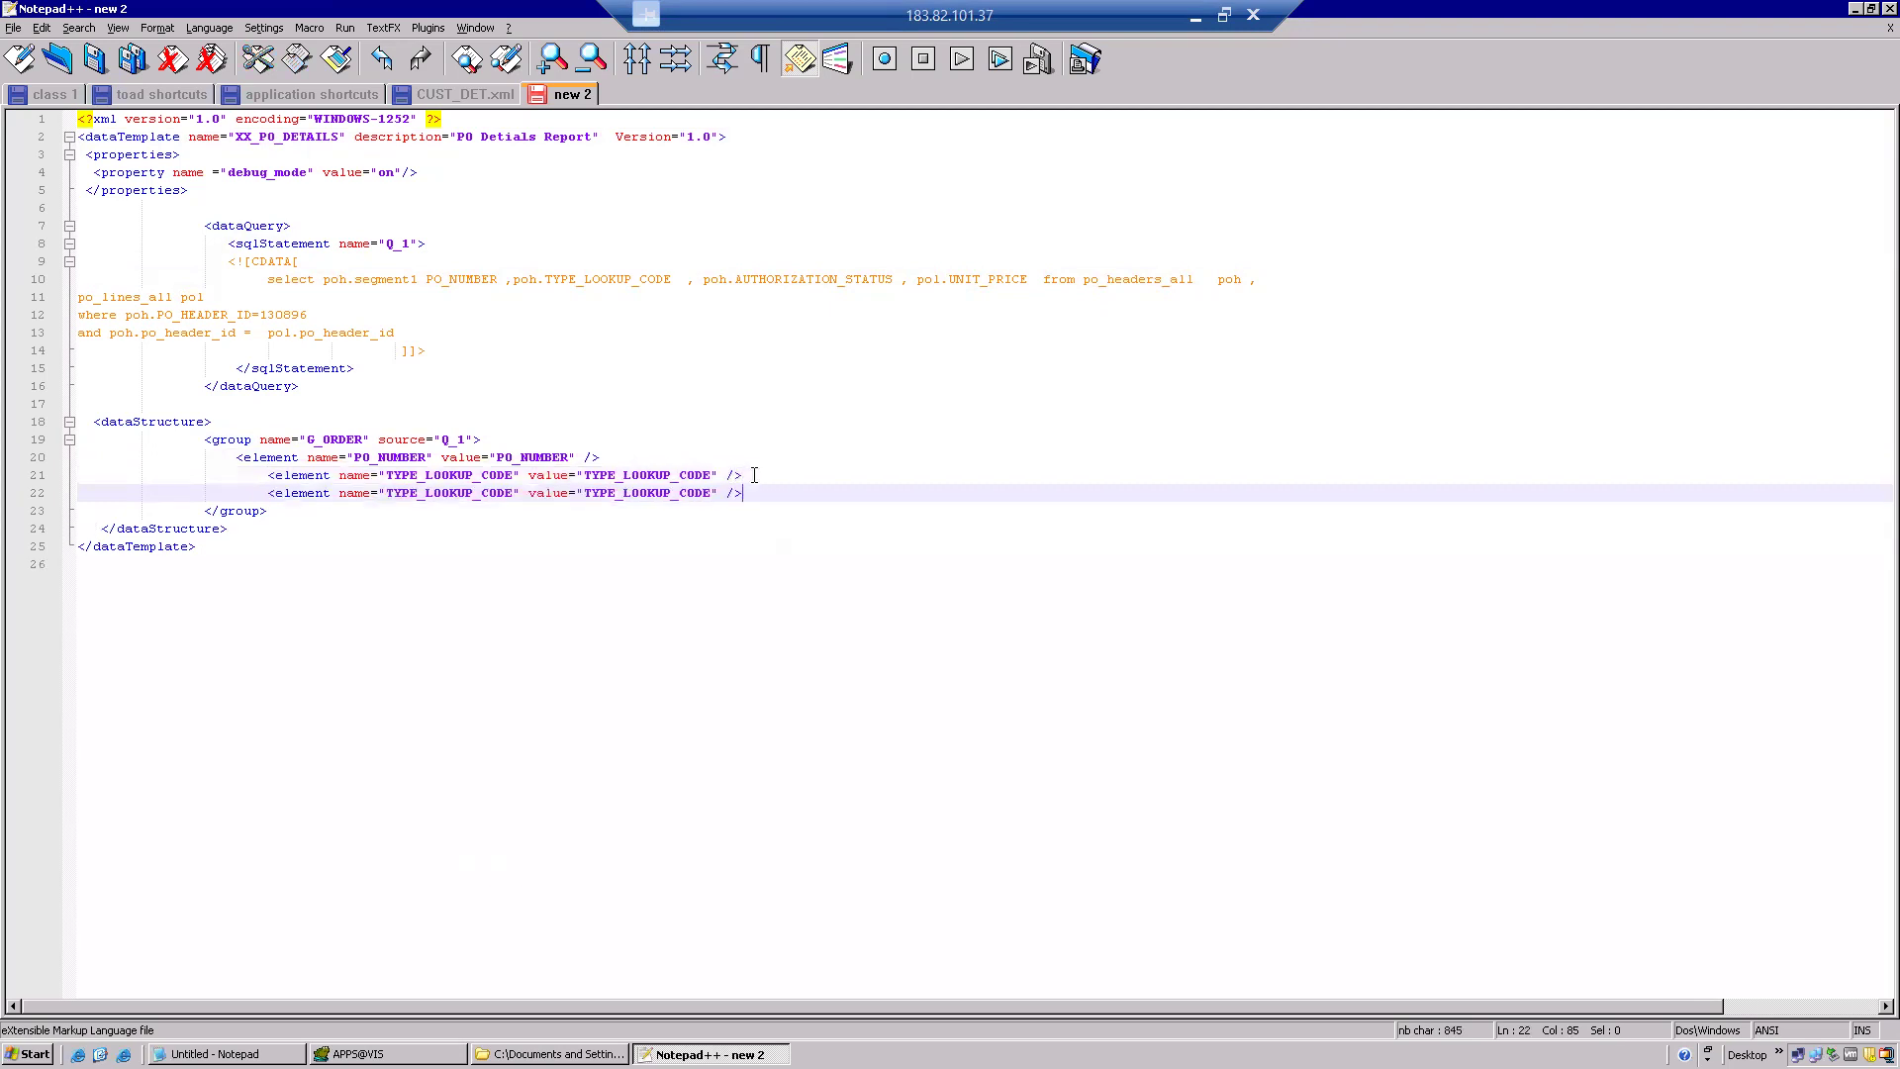
double_click(849, 281)
key(ctrl+c)
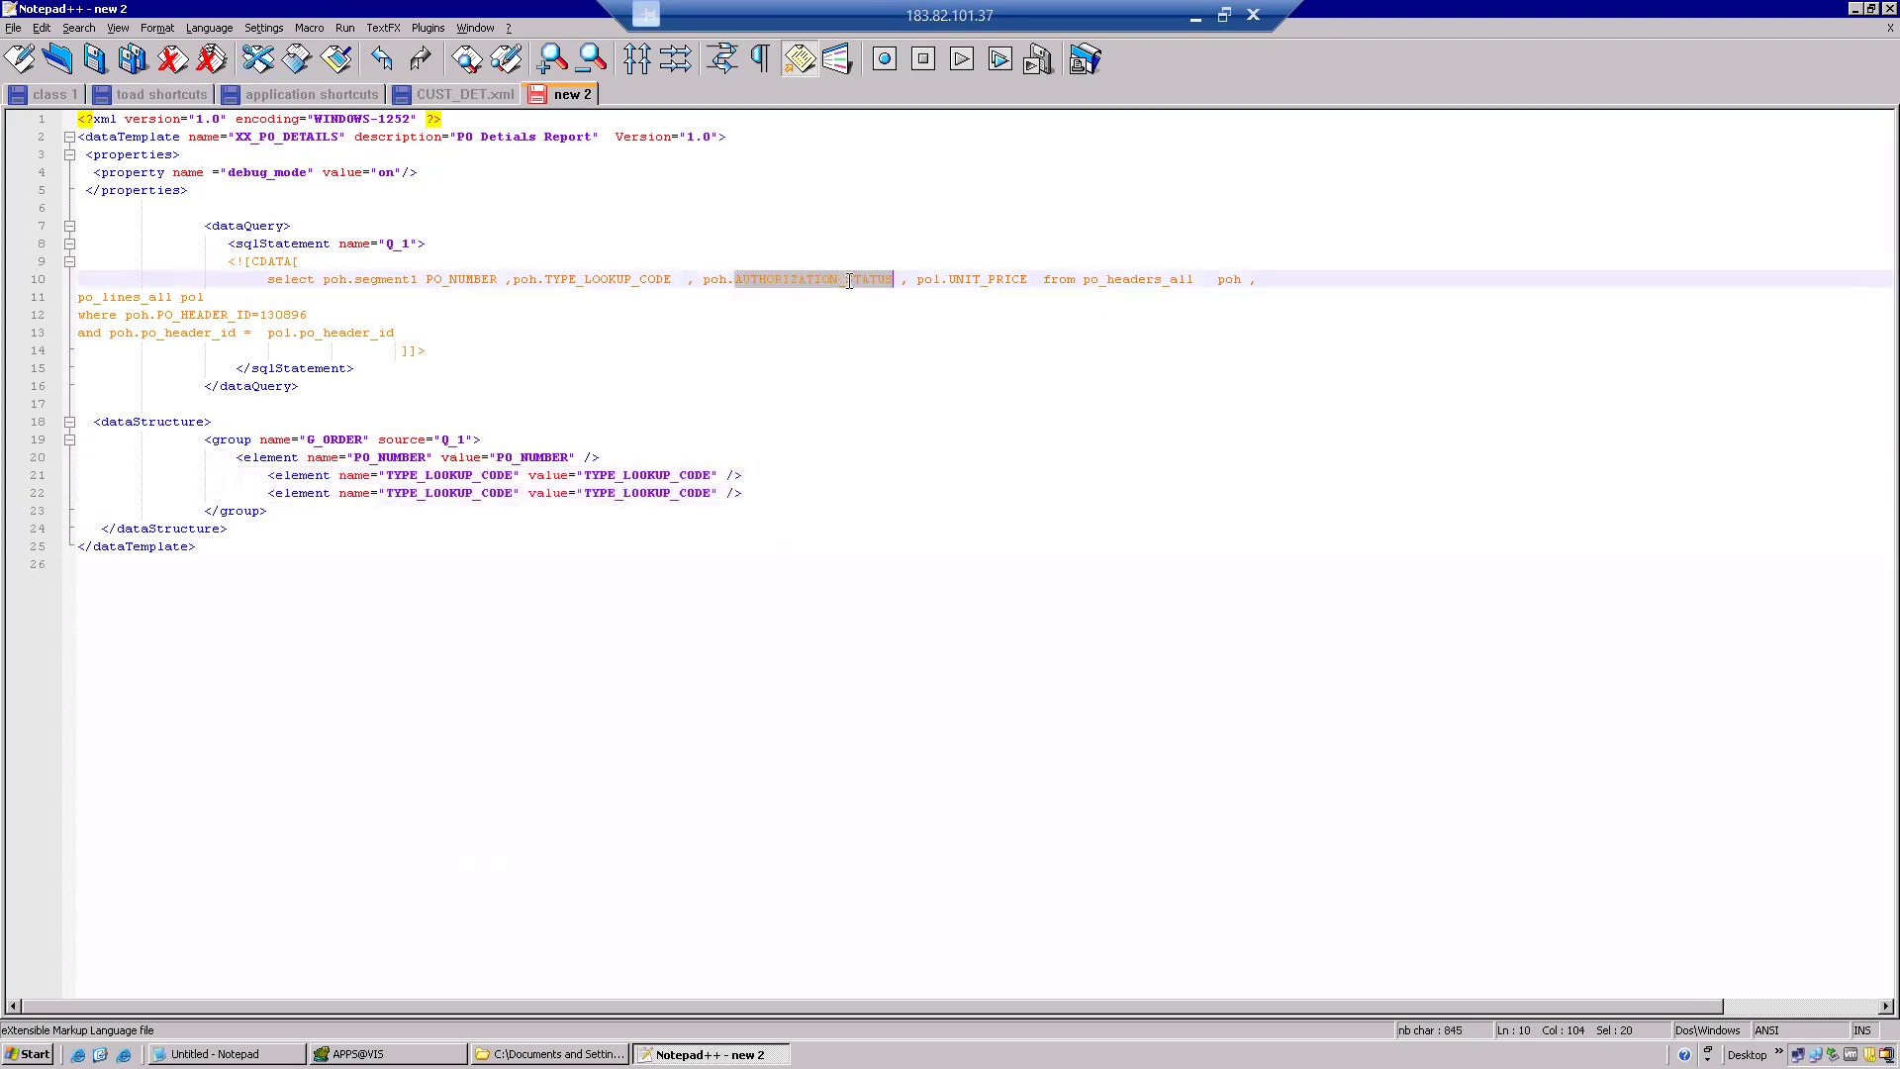
double_click(477, 495)
key(ctrl+v)
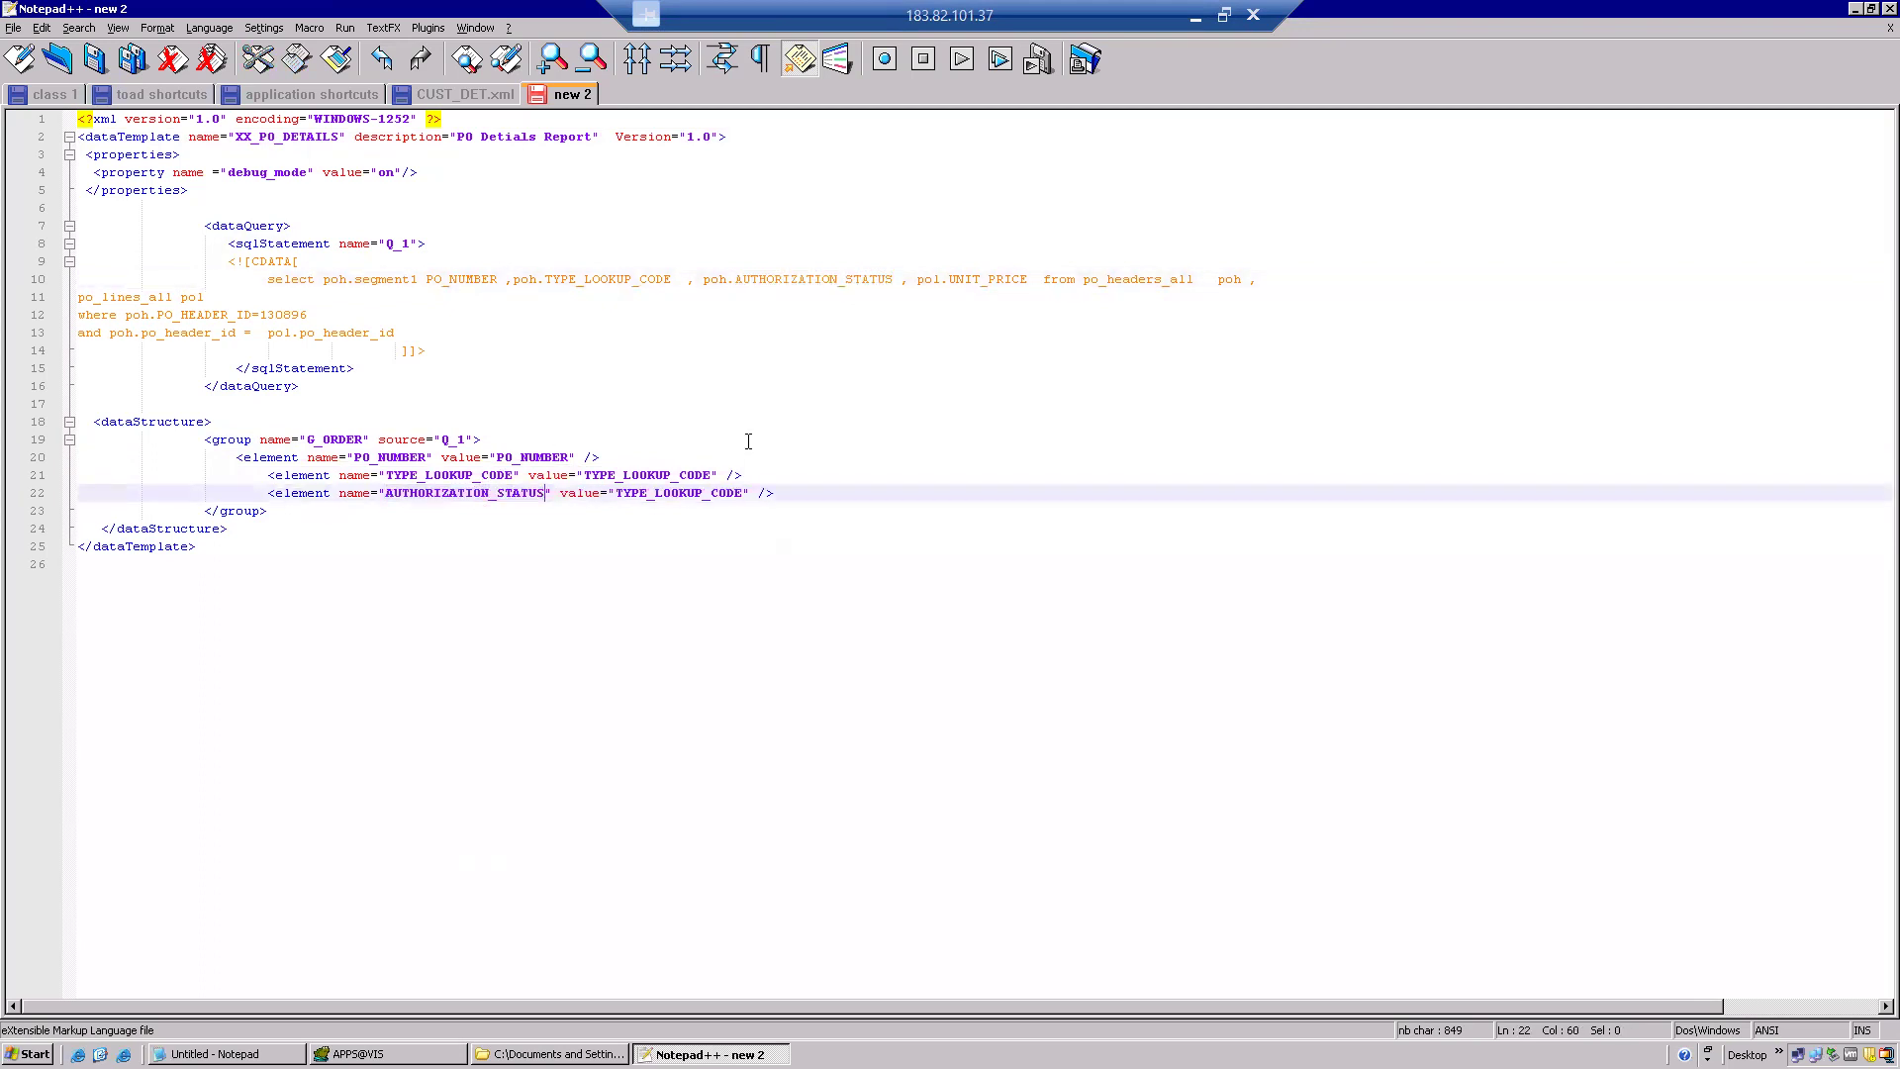
double_click(713, 495)
key(ctrl+v)
Add a blank line after the elements and check the group and dataStructure closing tags.
key(Return)
drag(816, 495, 267, 499)
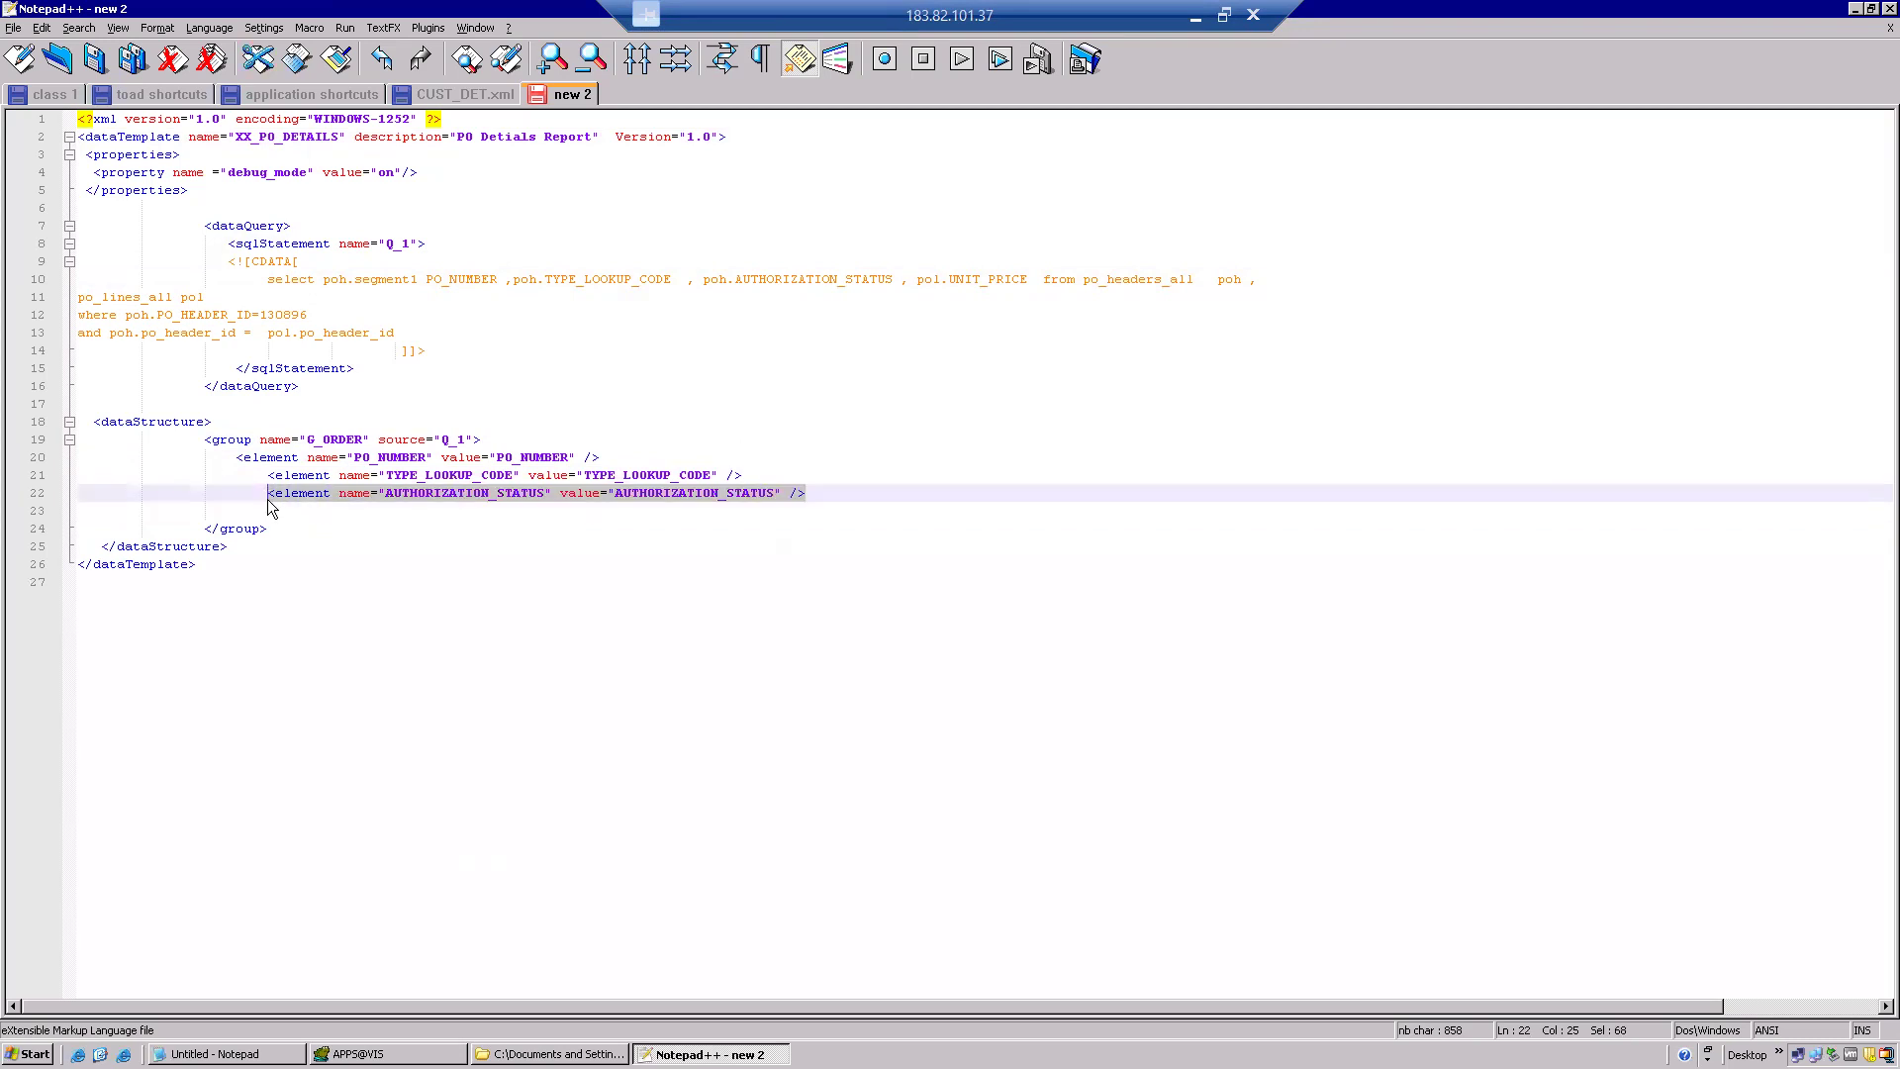
click(269, 513)
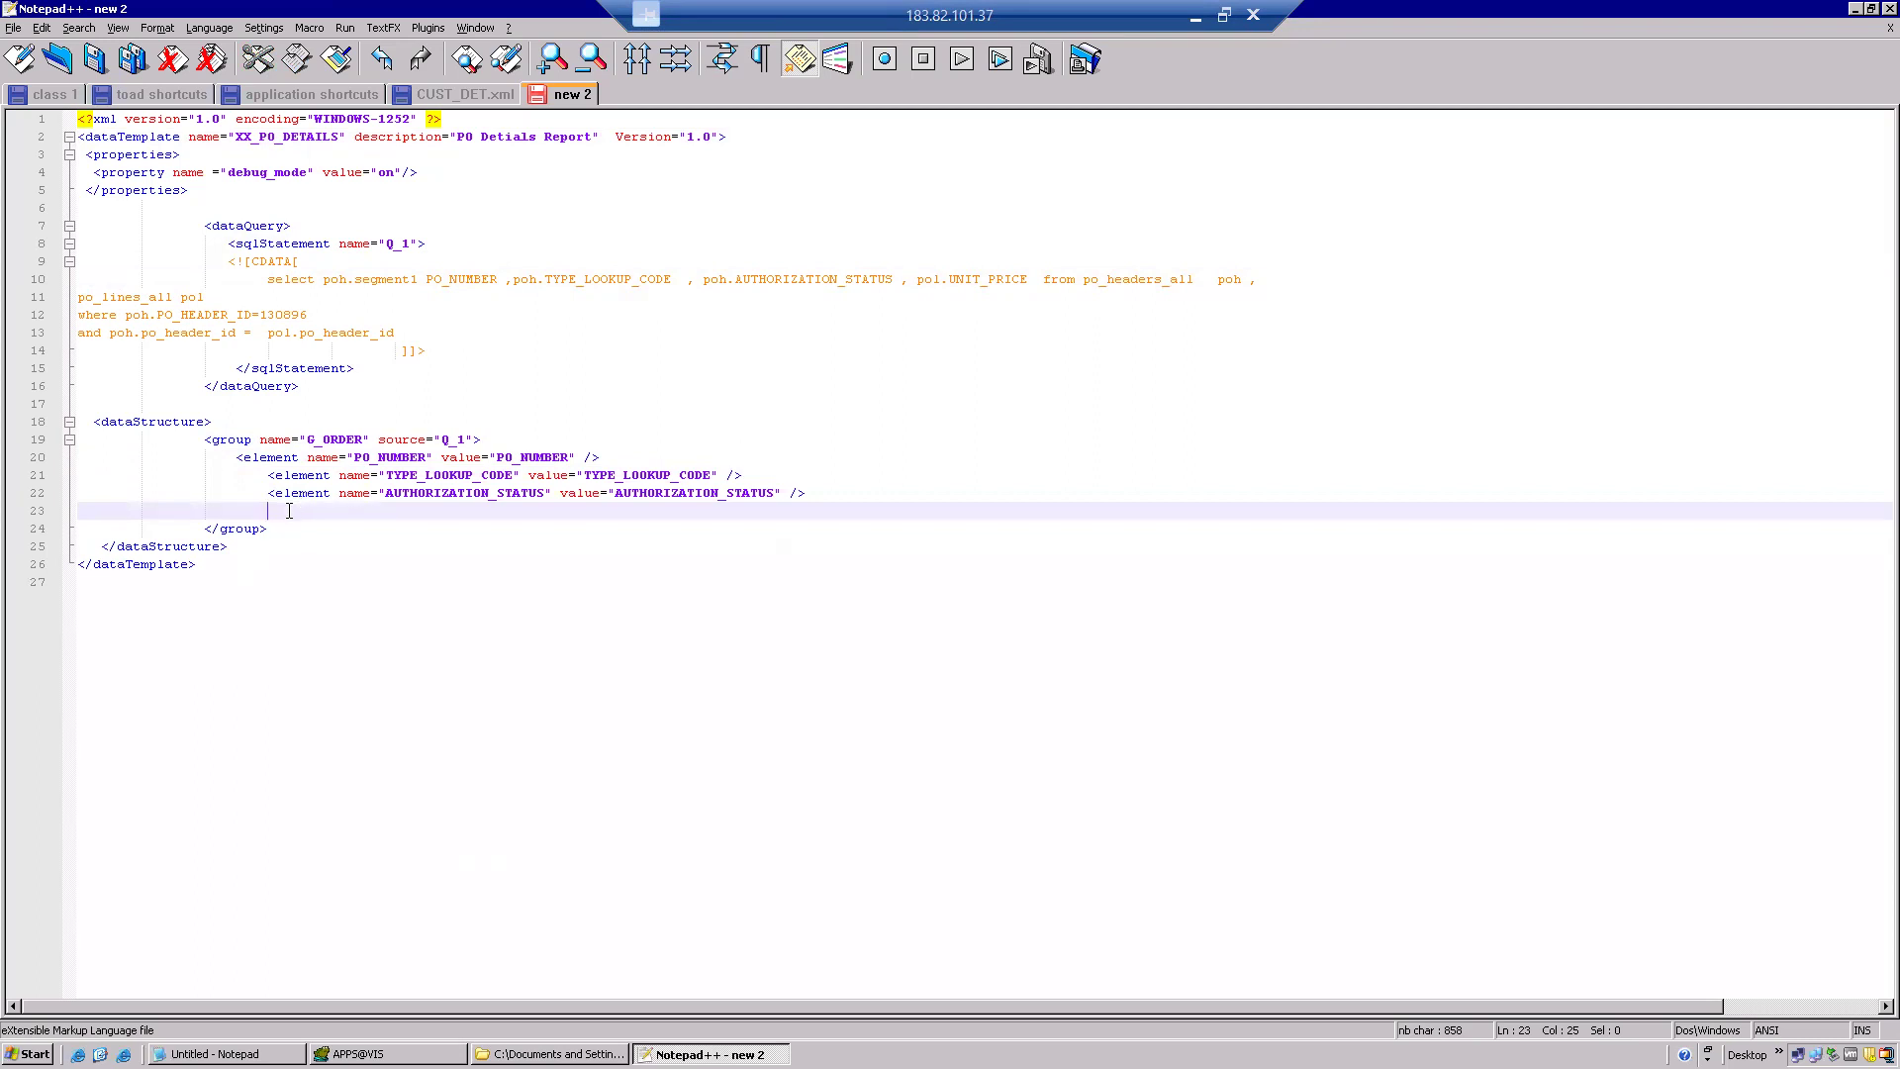
click(138, 509)
click(225, 439)
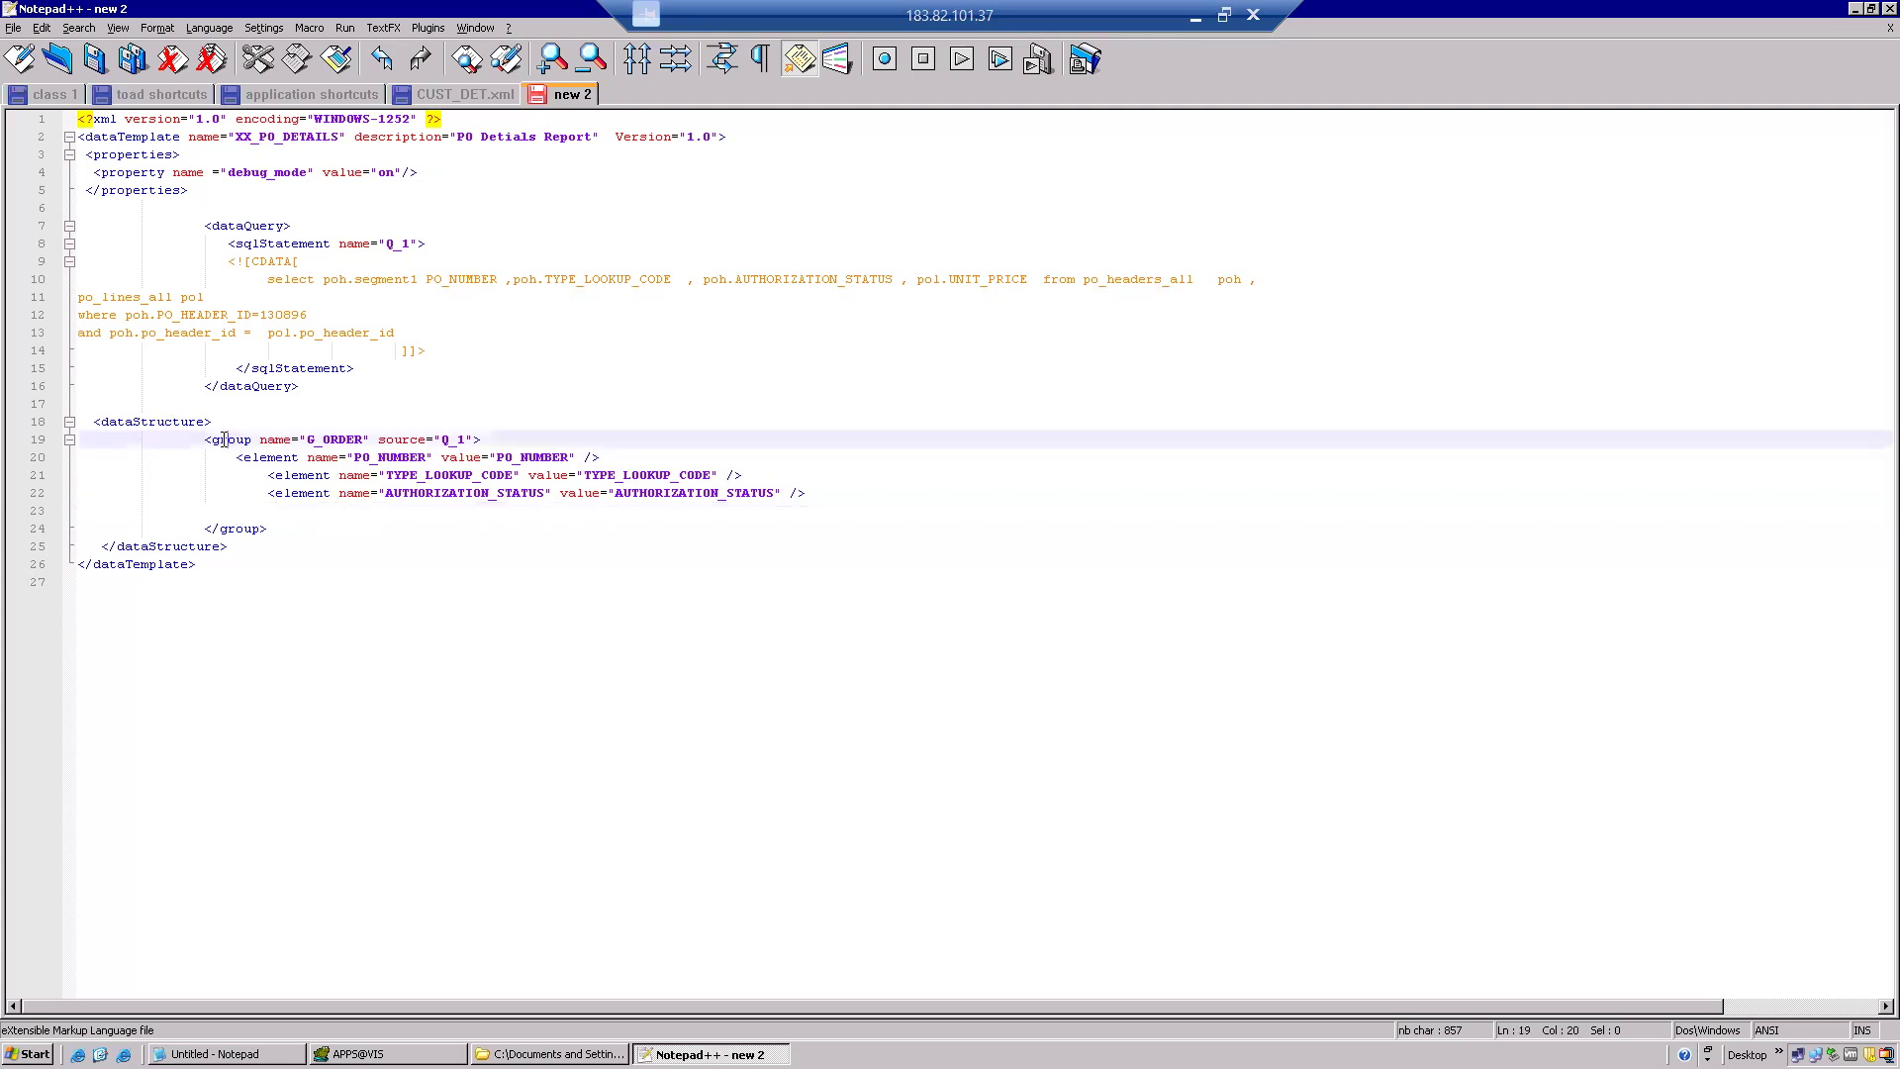
double_click(237, 529)
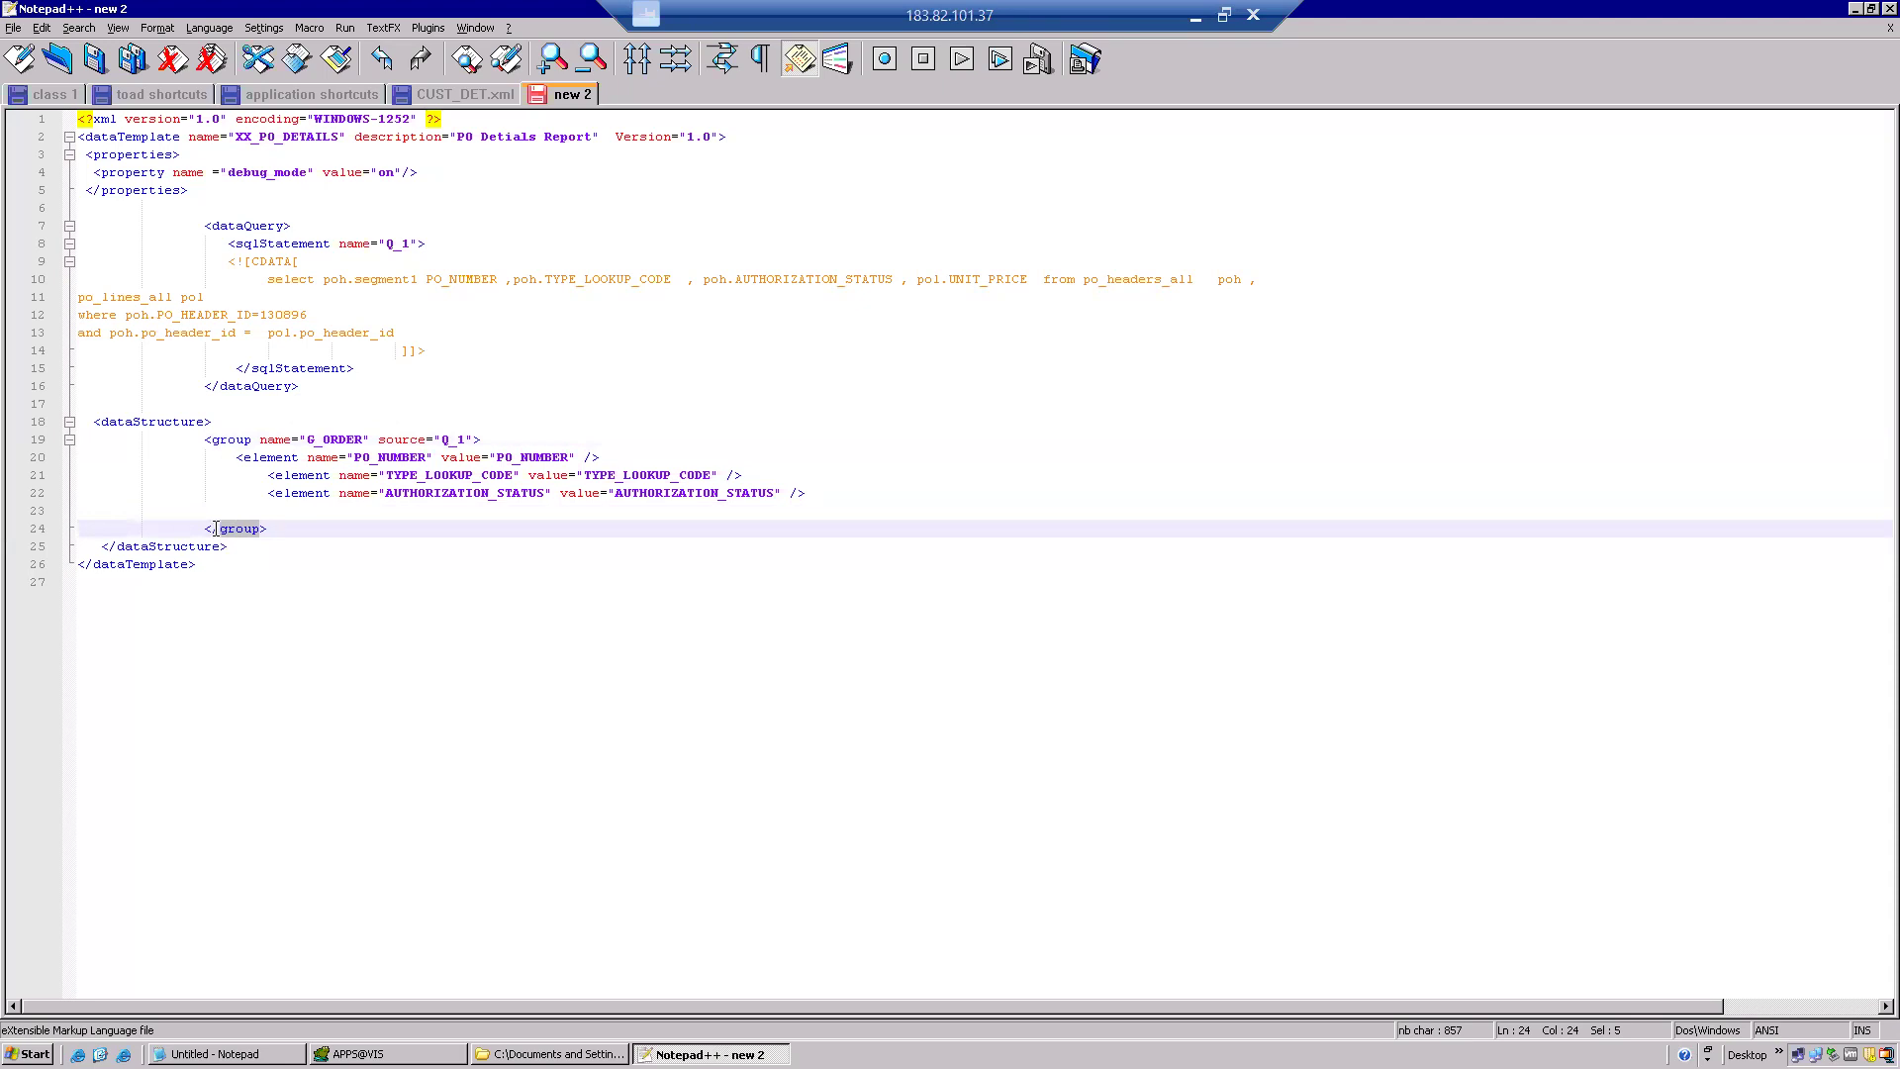
double_click(127, 531)
double_click(188, 549)
drag(227, 546, 86, 404)
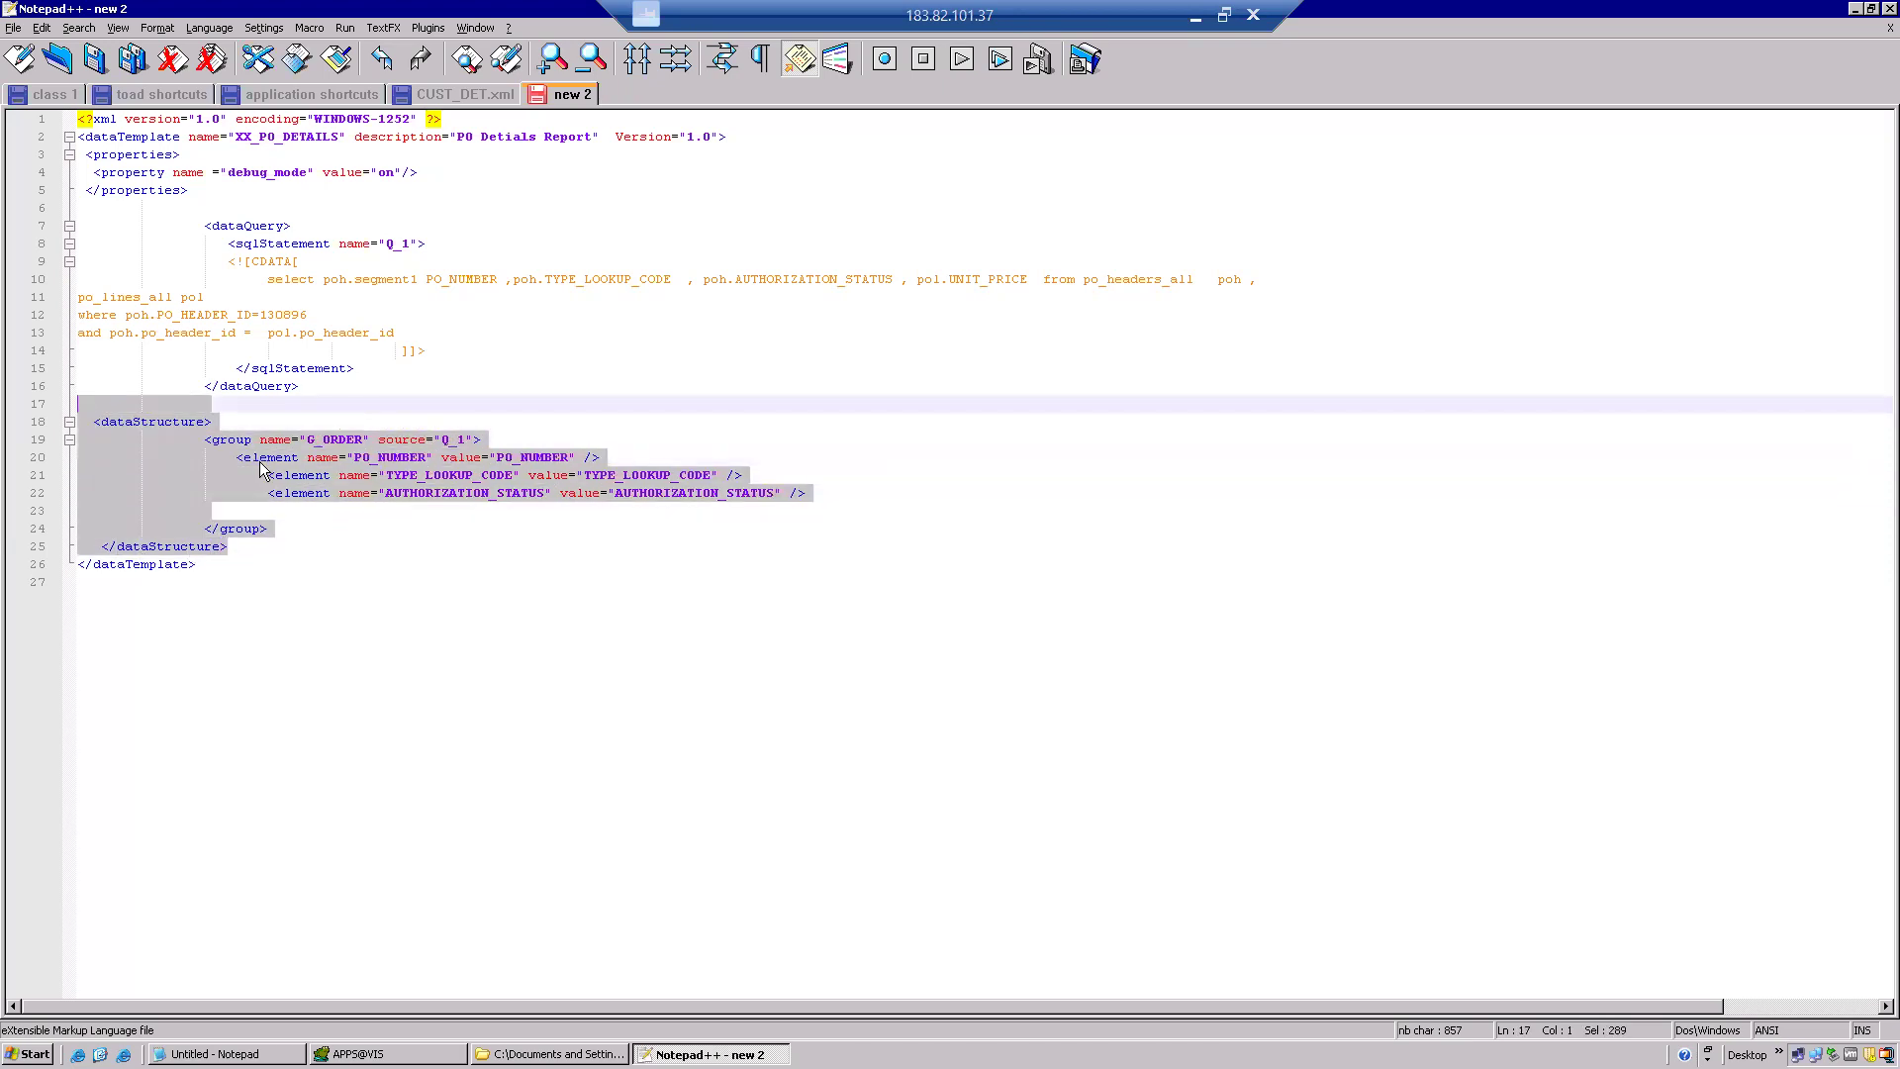
click(128, 561)
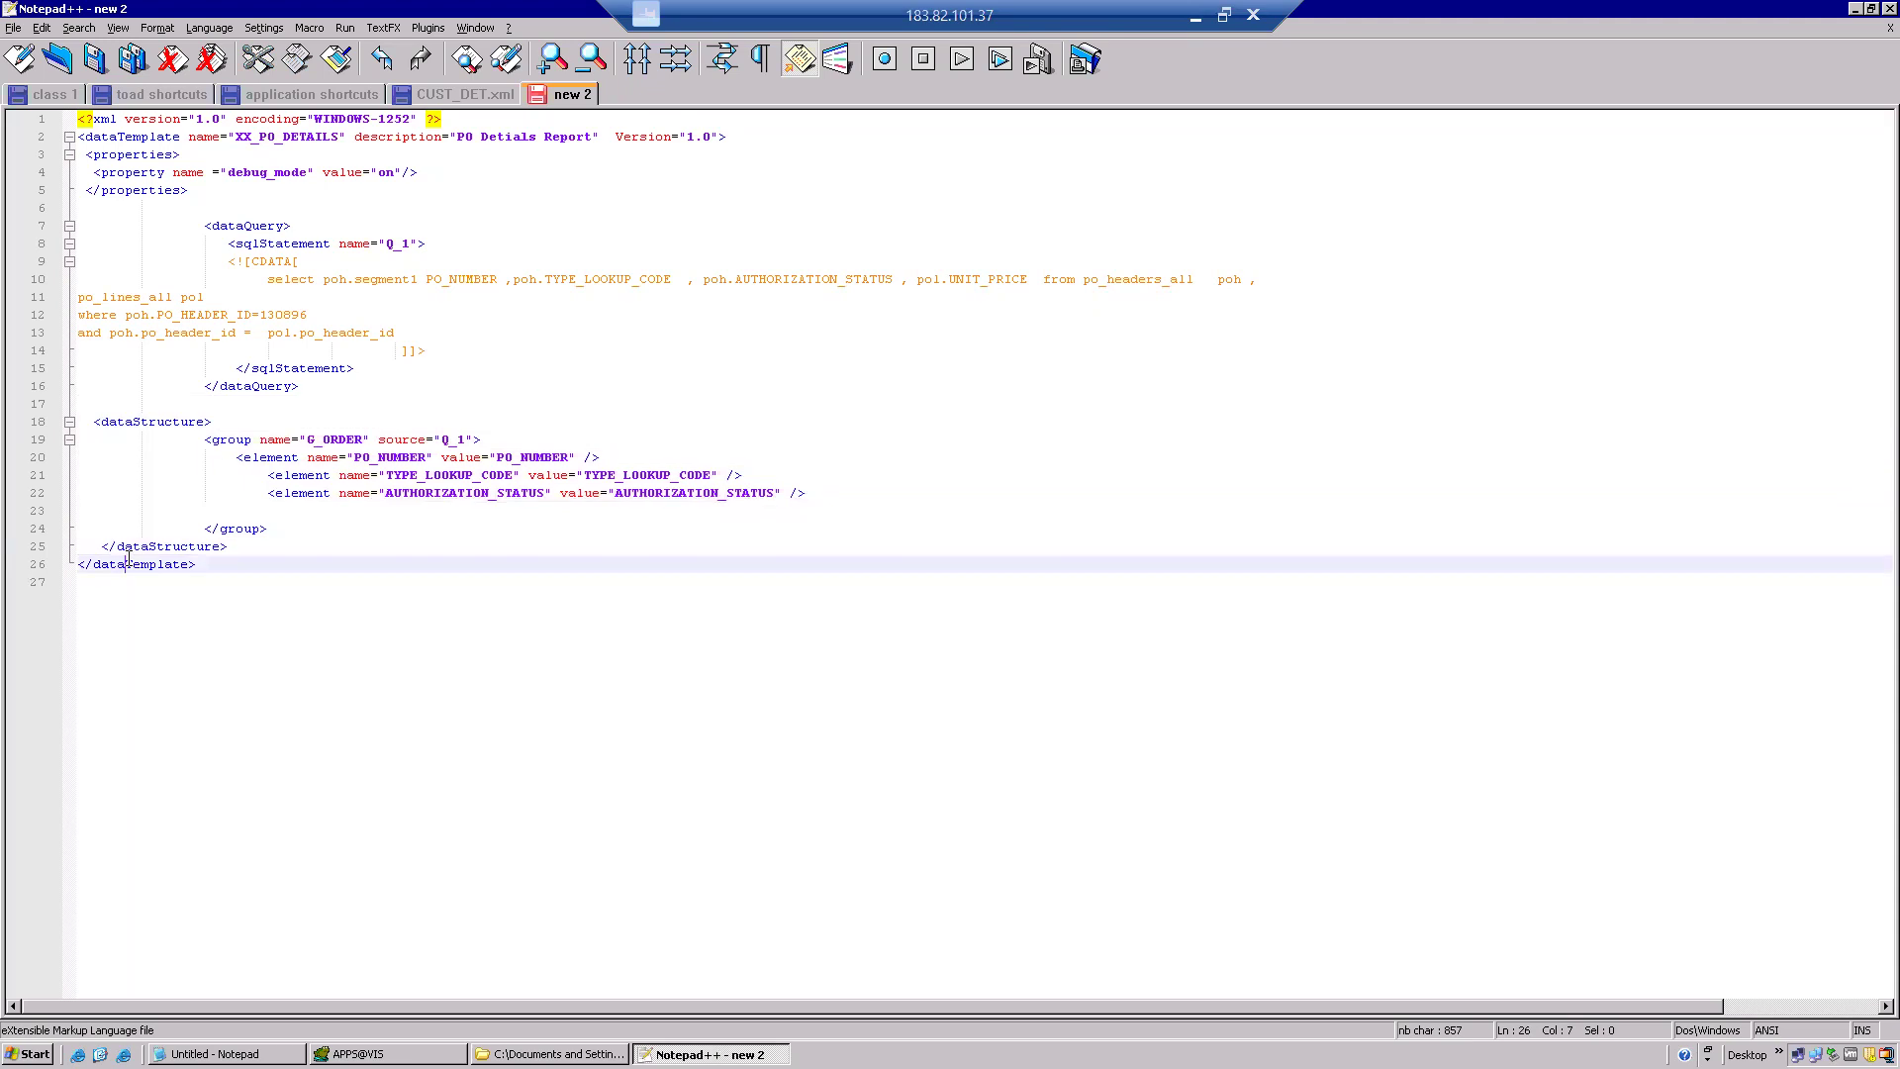
double_click(306, 136)
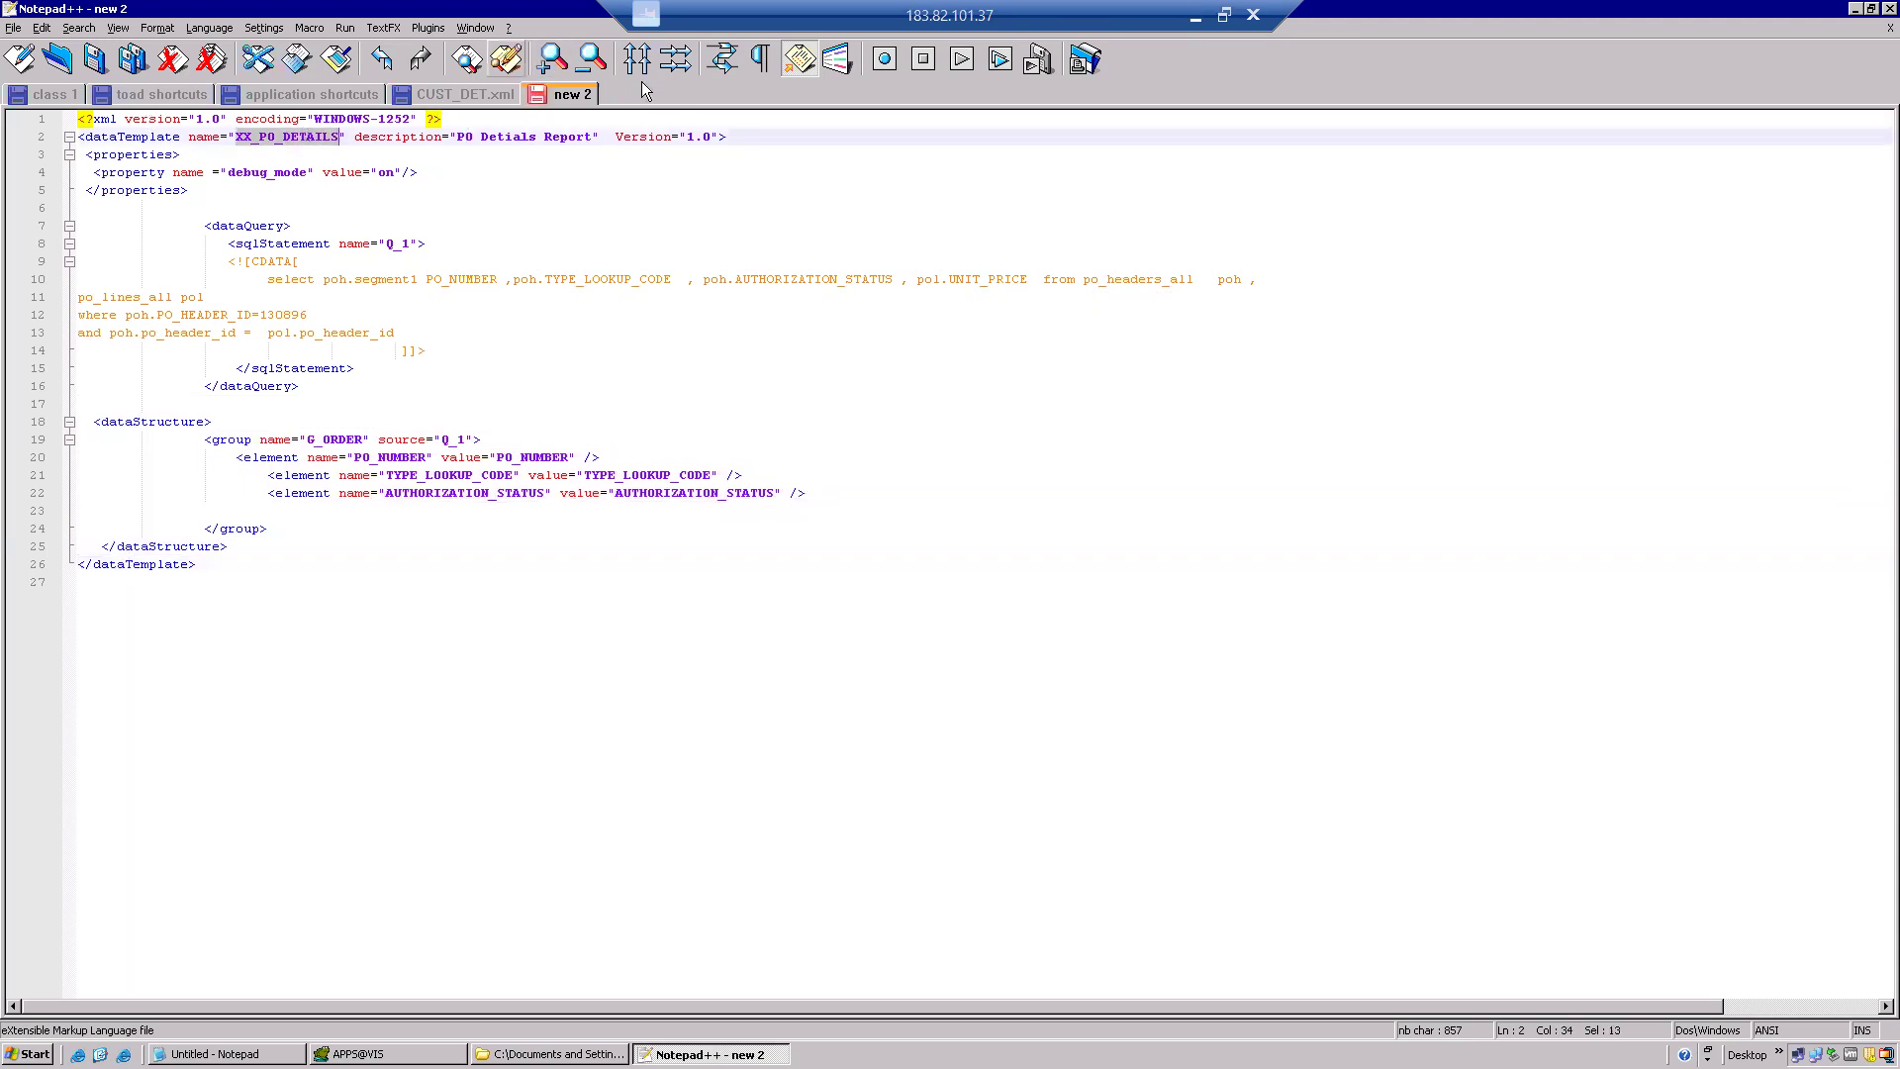
Save new 2 as XX_PO_DETAILS.xml in a newly created New Folder under batch 104.
right_click(578, 95)
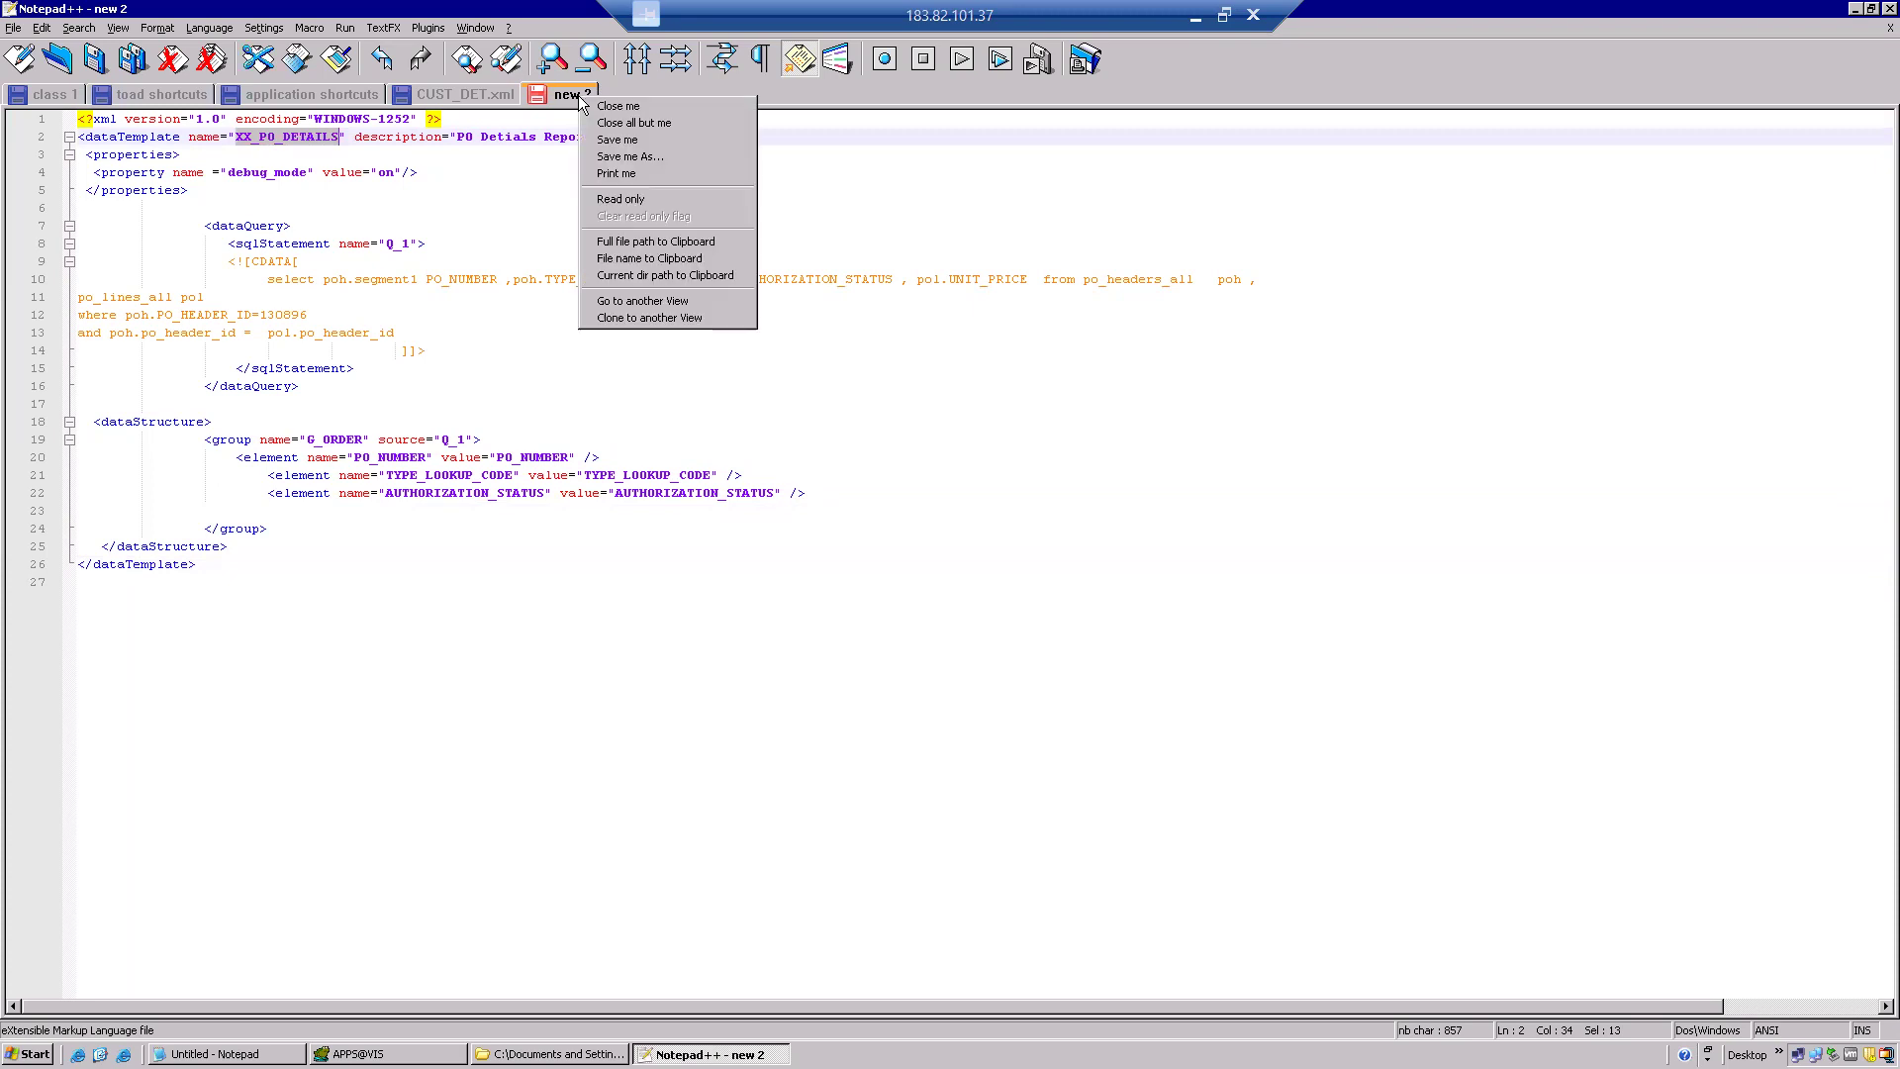
click(601, 143)
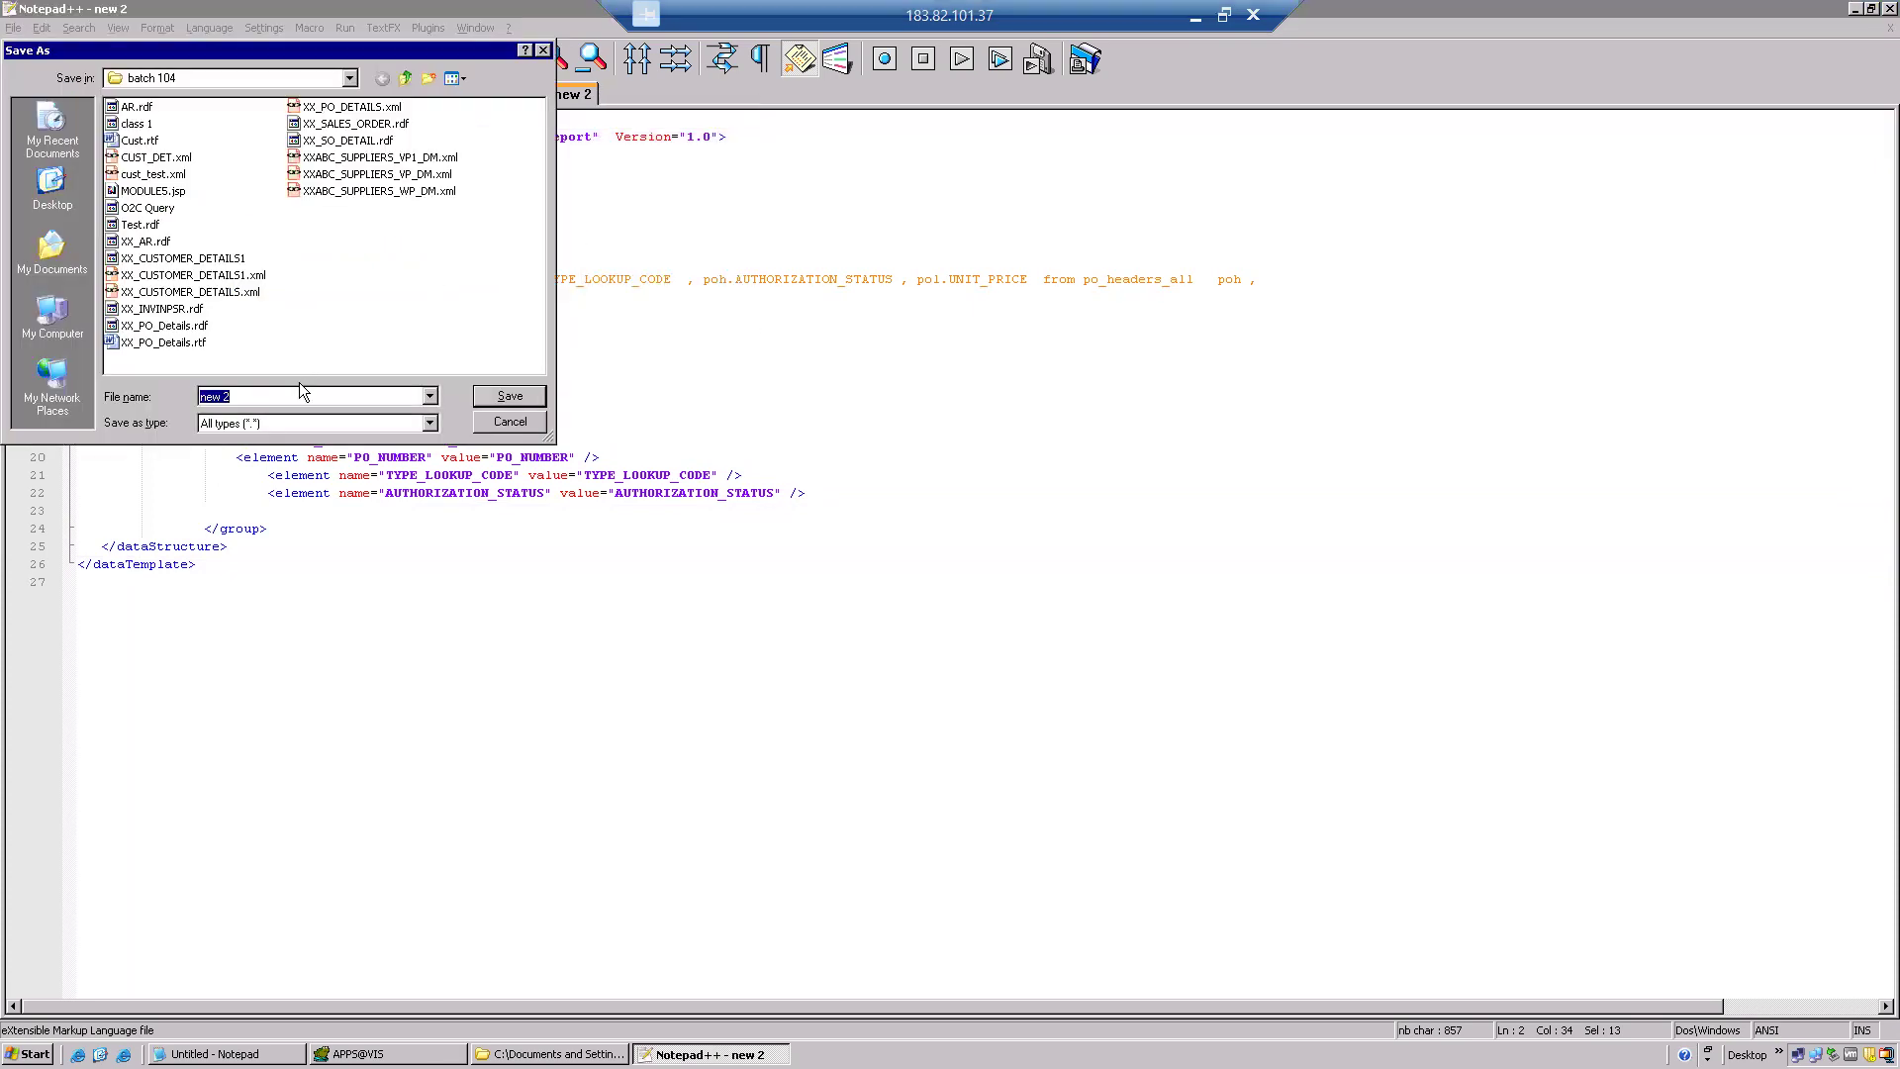
key(ctrl+v)
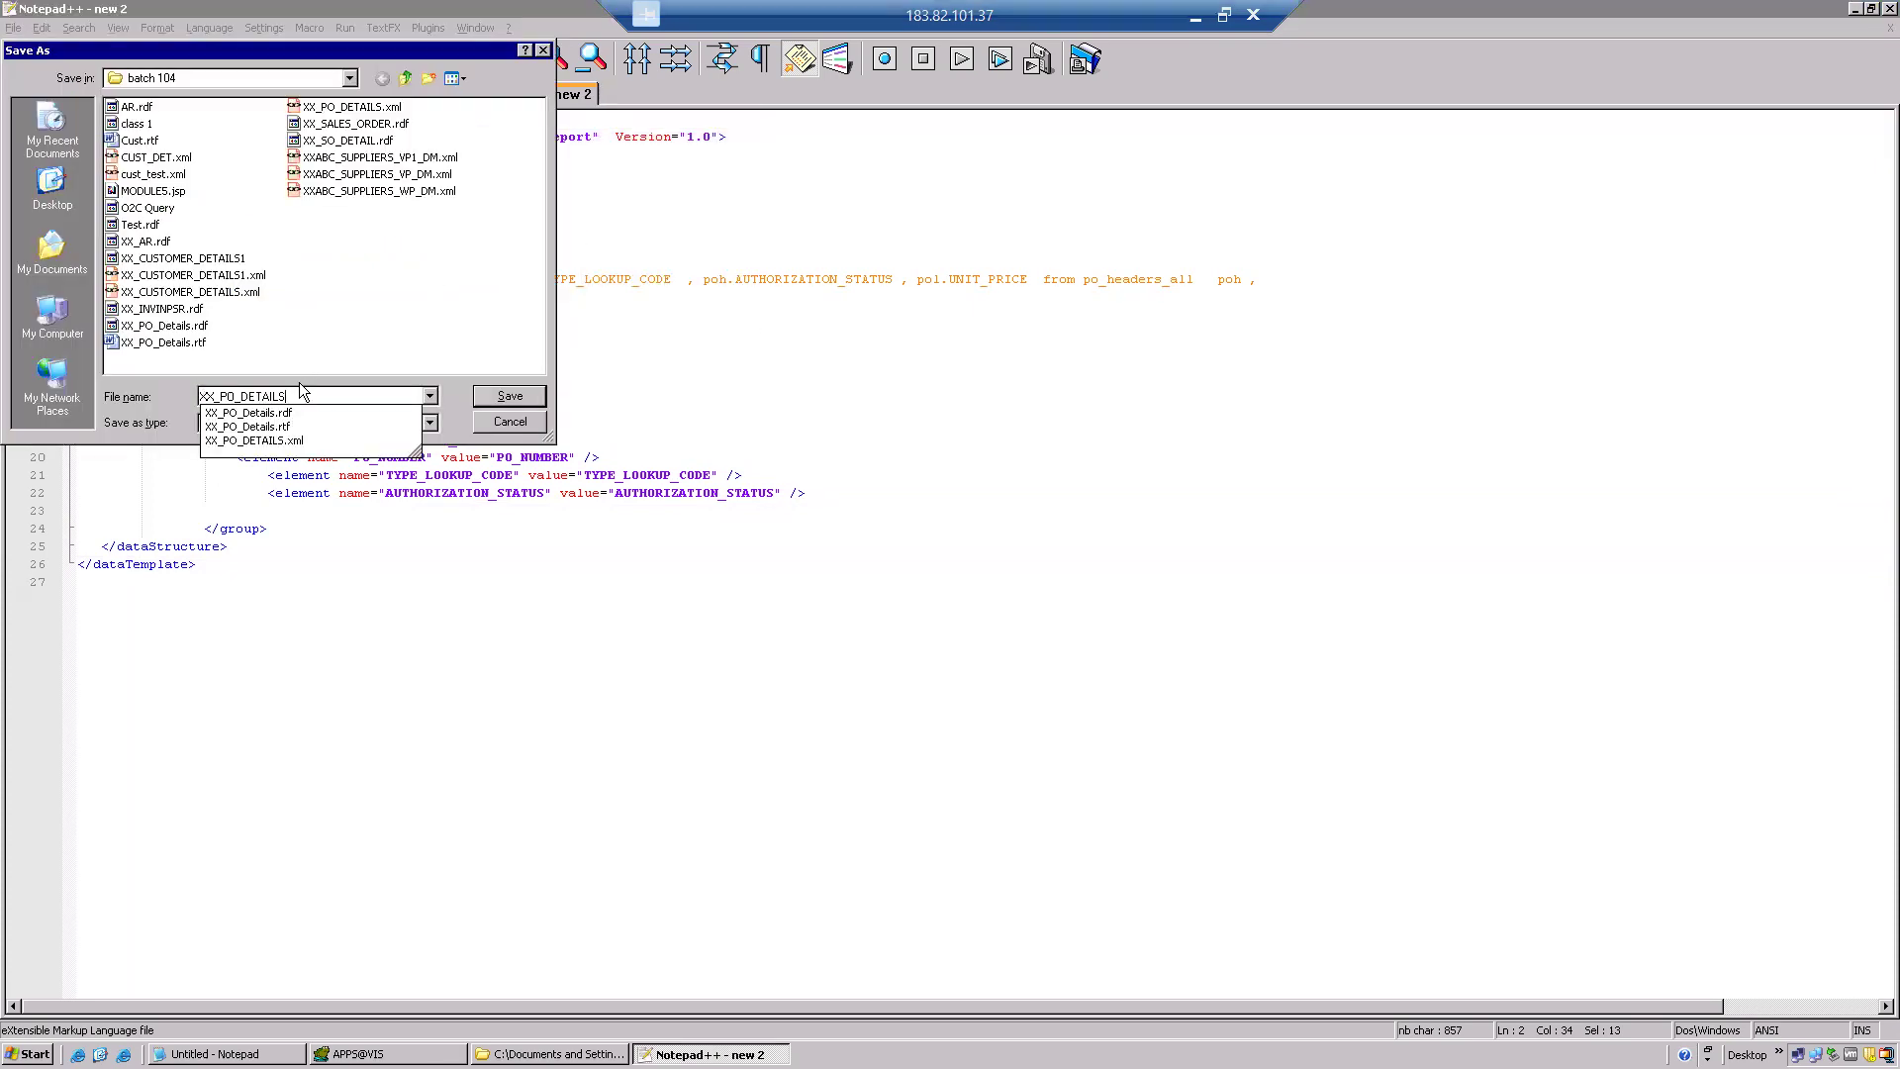
text(.xml)
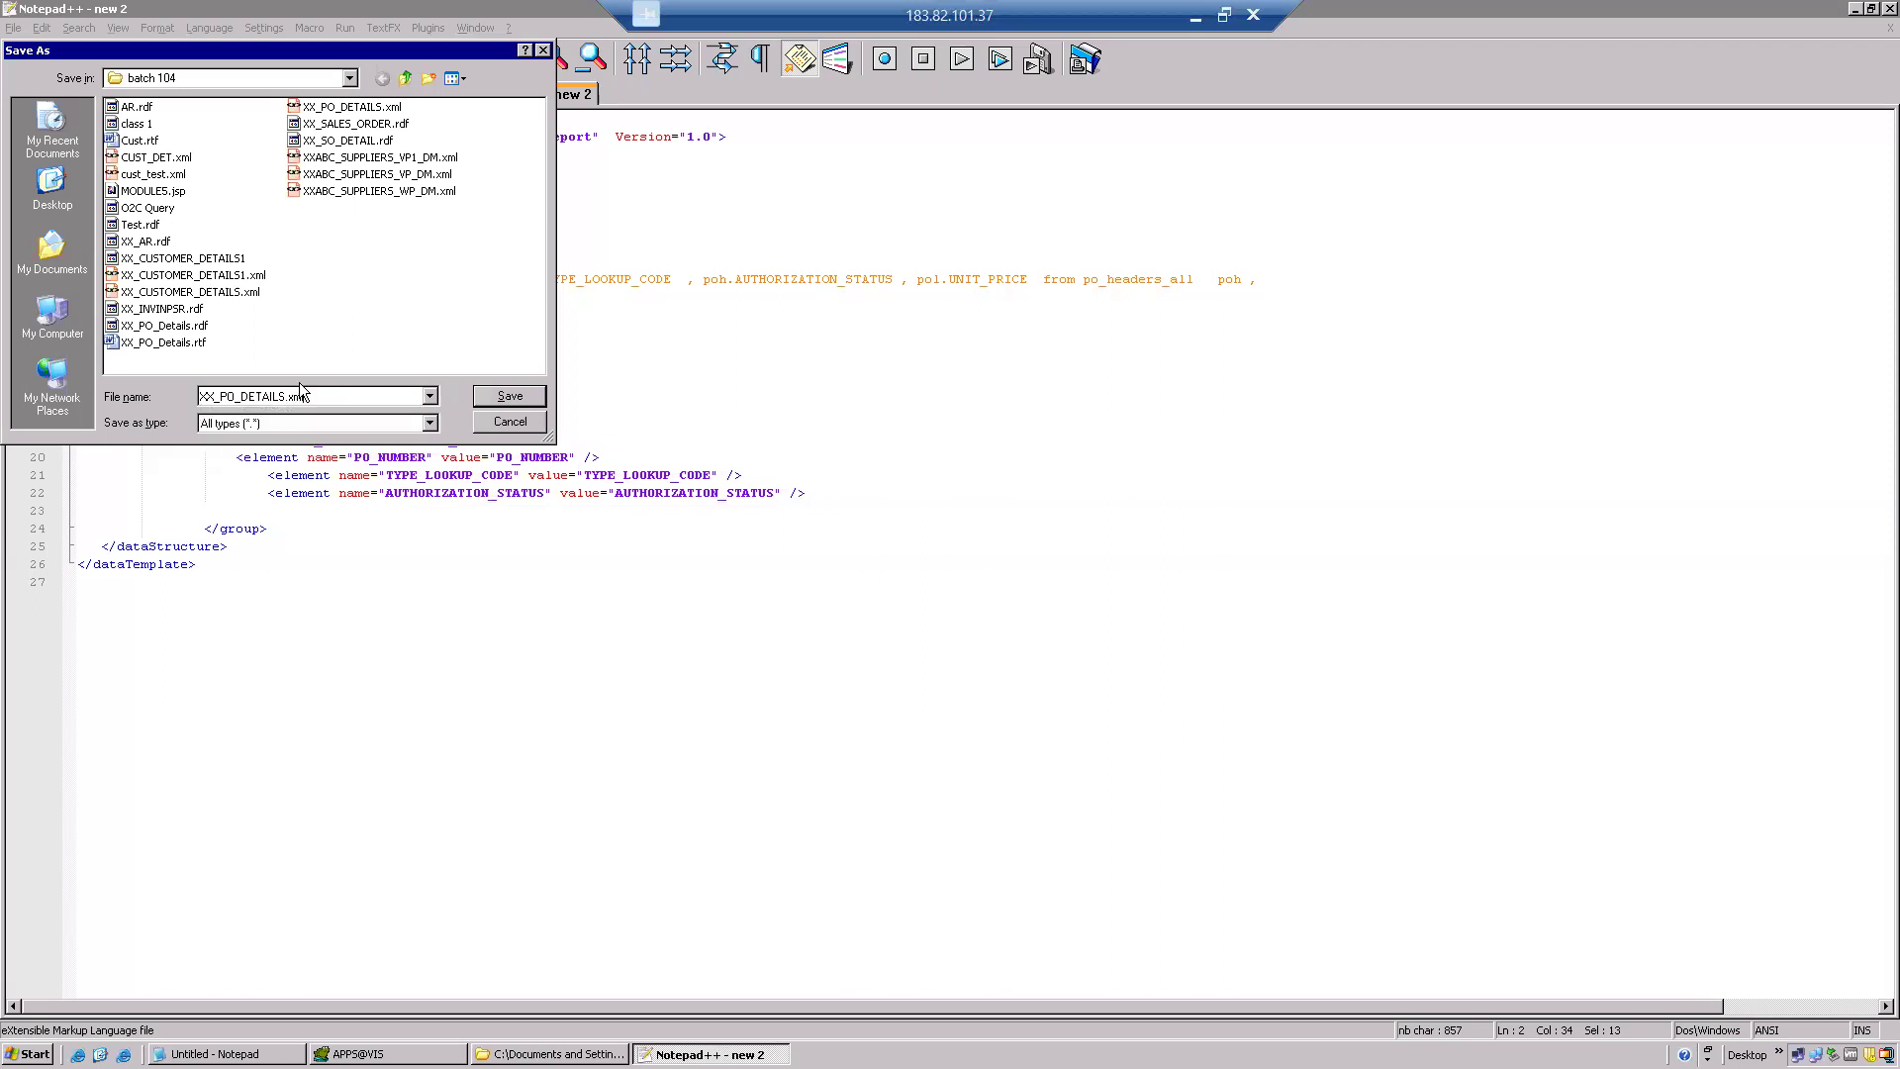
click(545, 395)
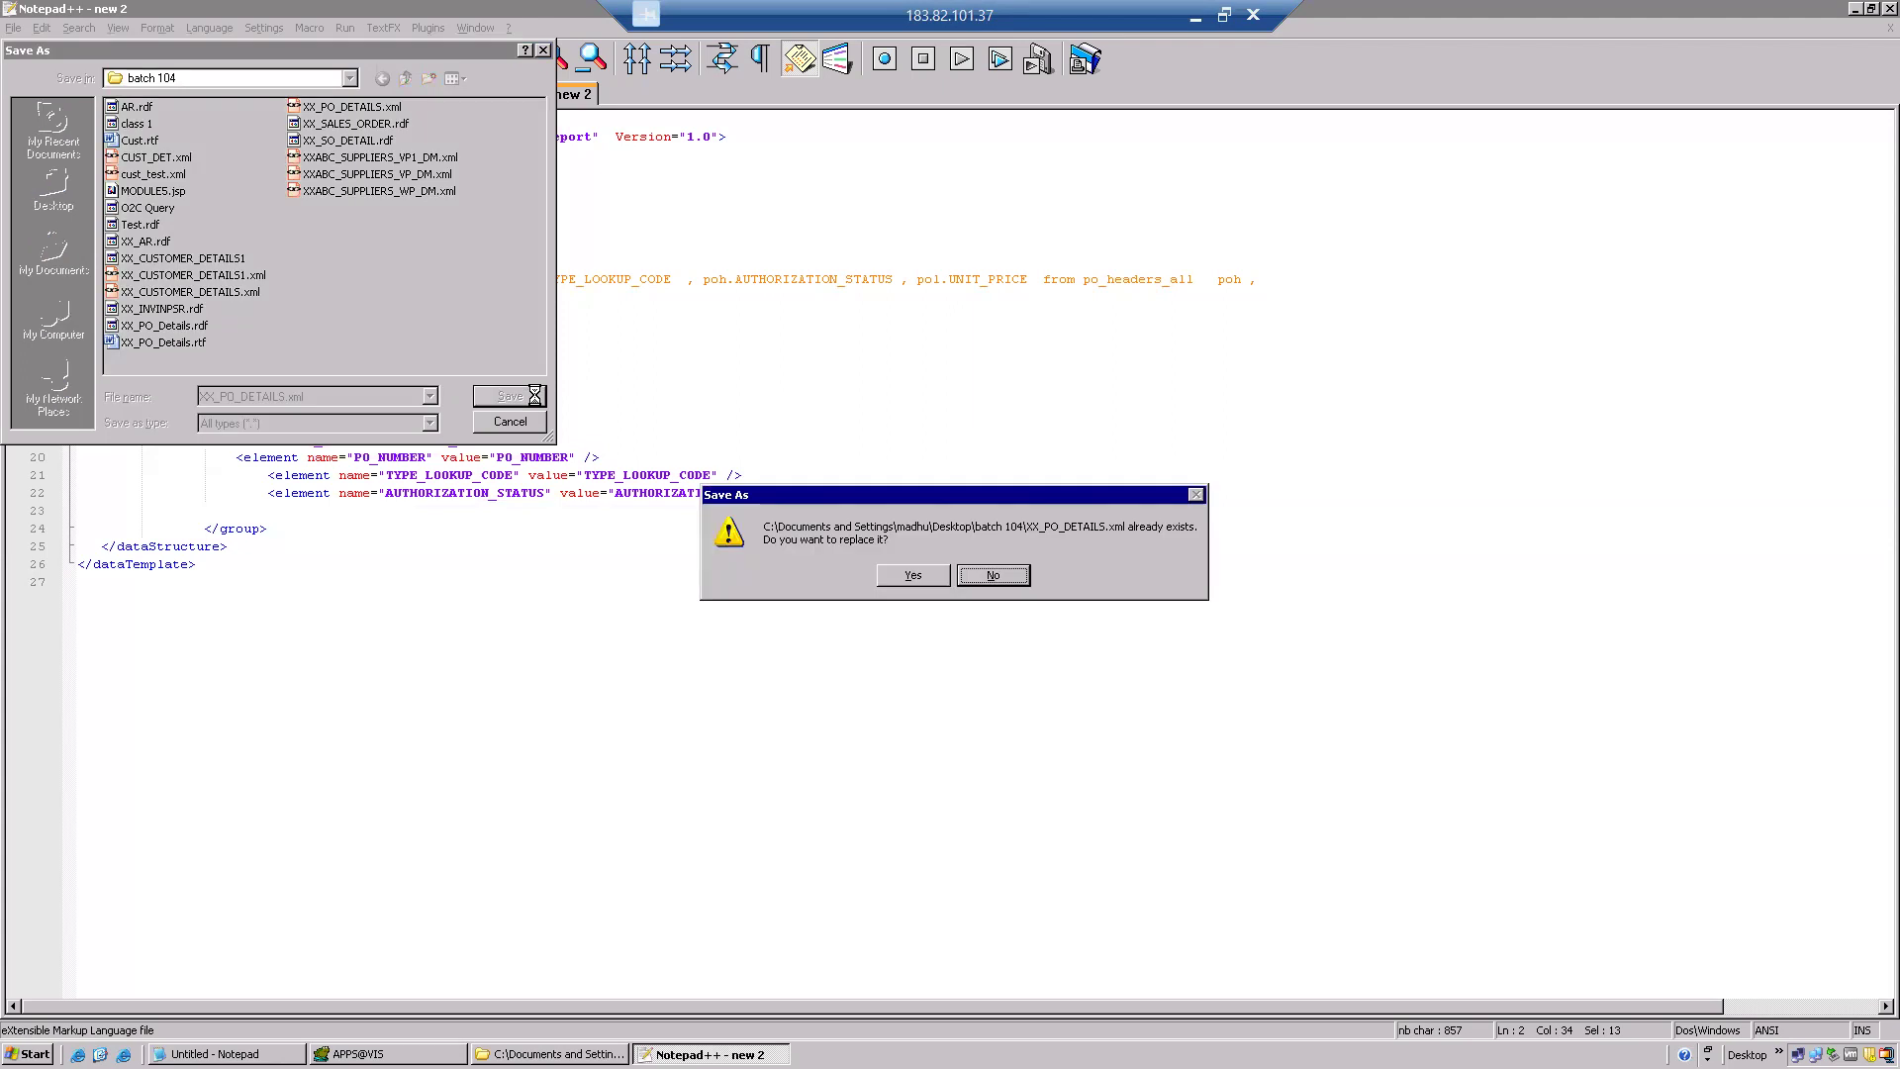
click(994, 575)
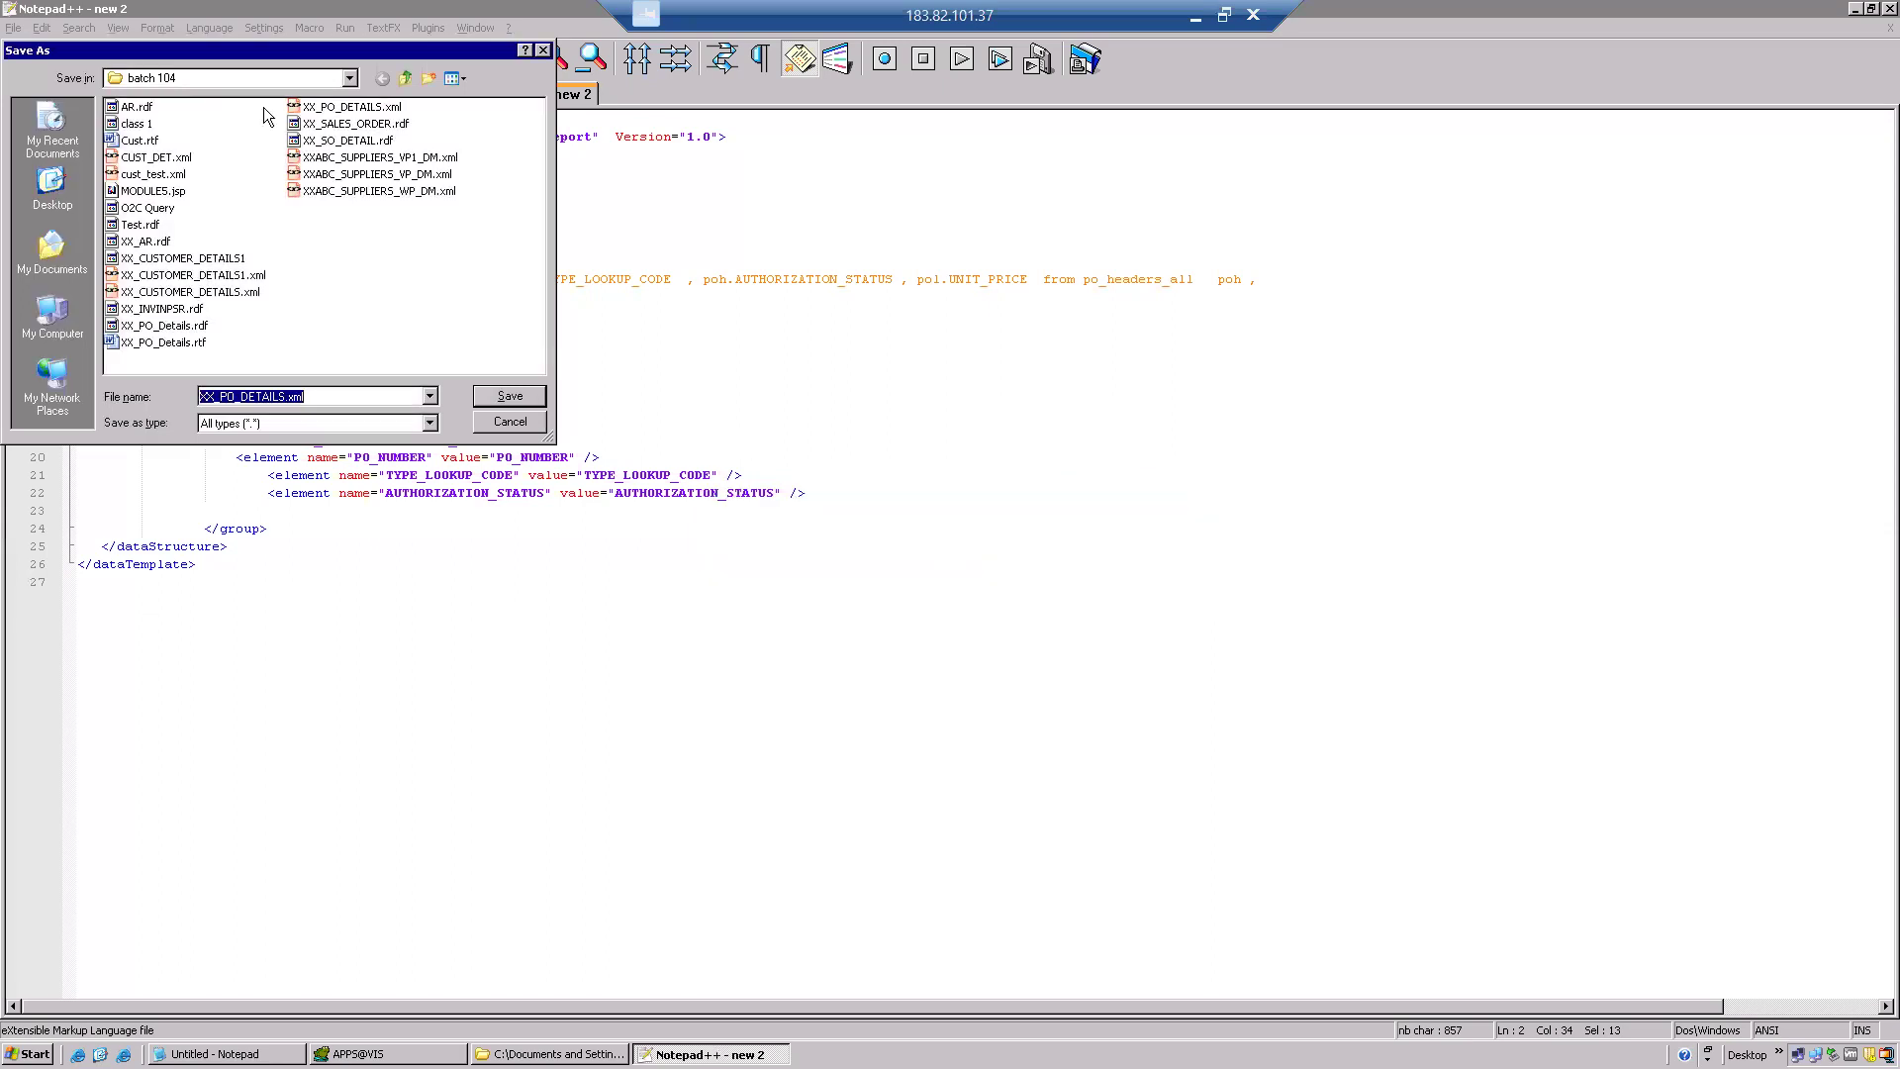
click(425, 81)
click(395, 224)
double_click(349, 208)
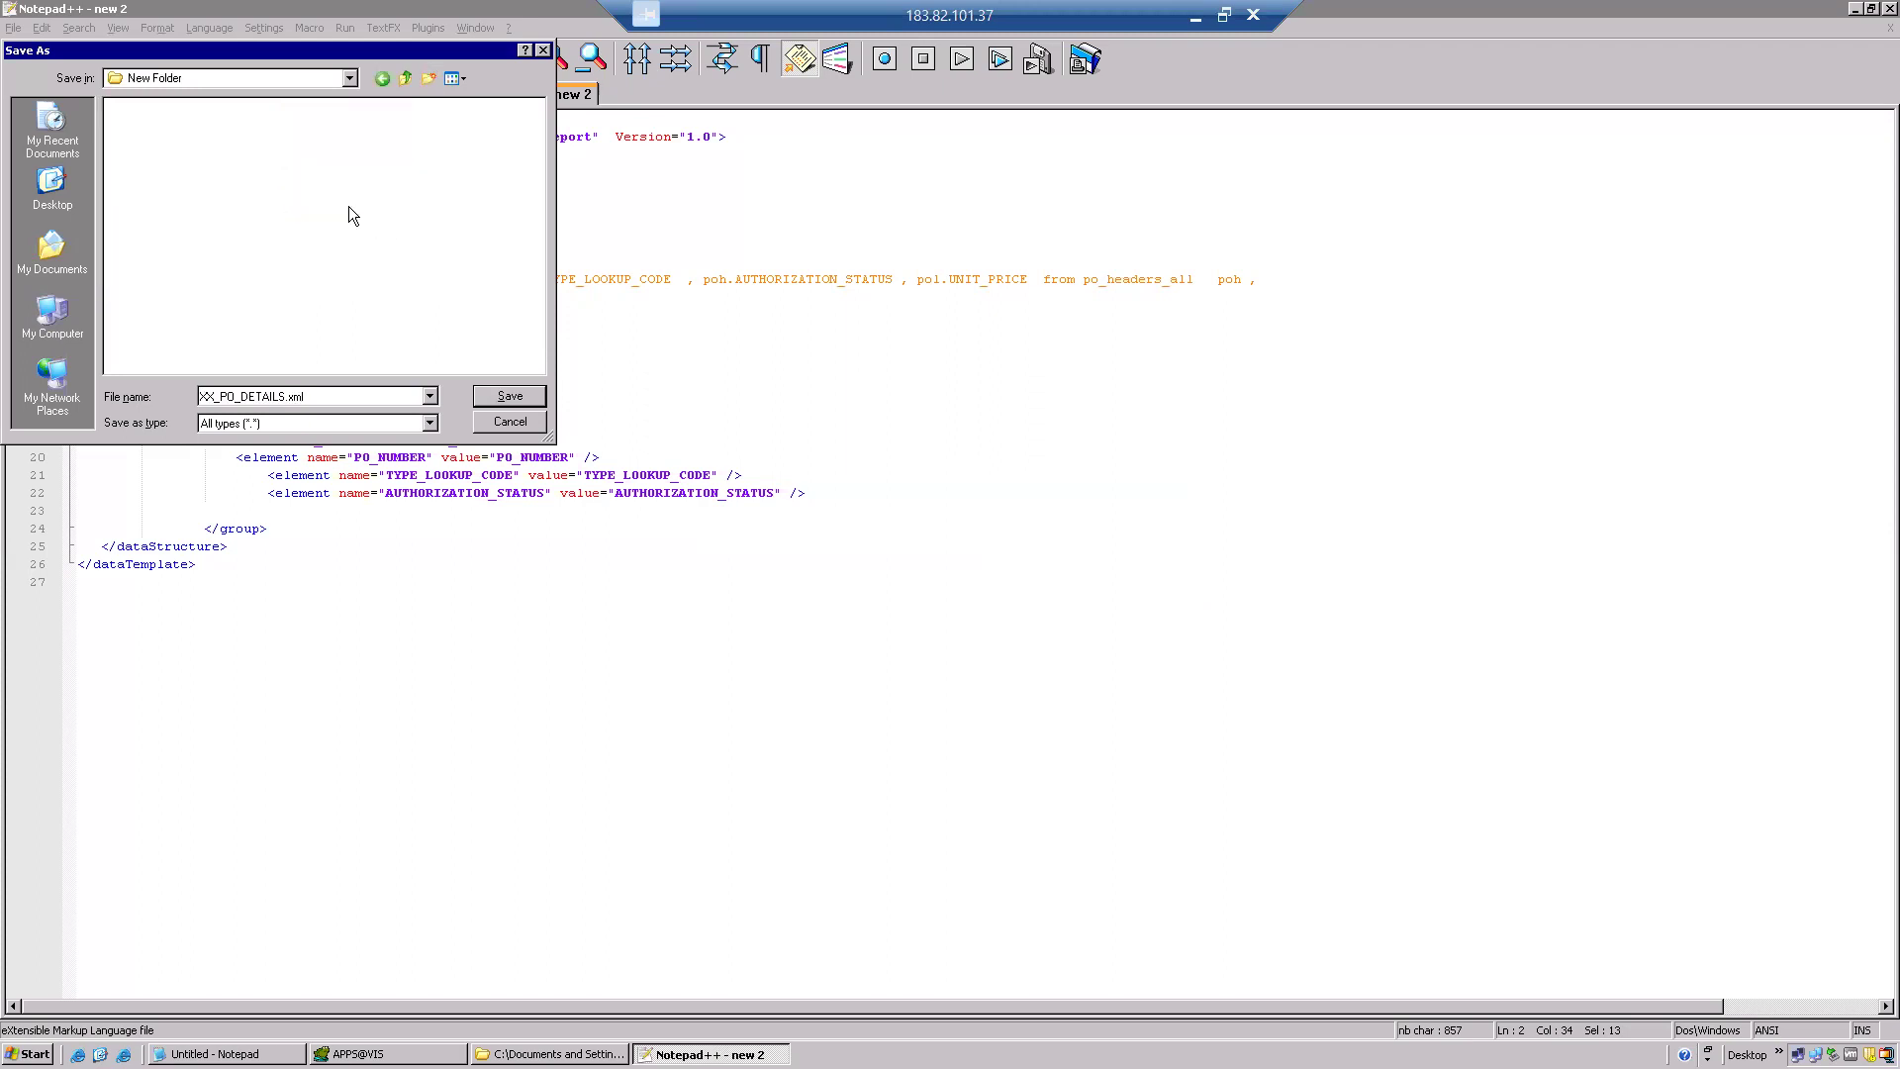
click(504, 396)
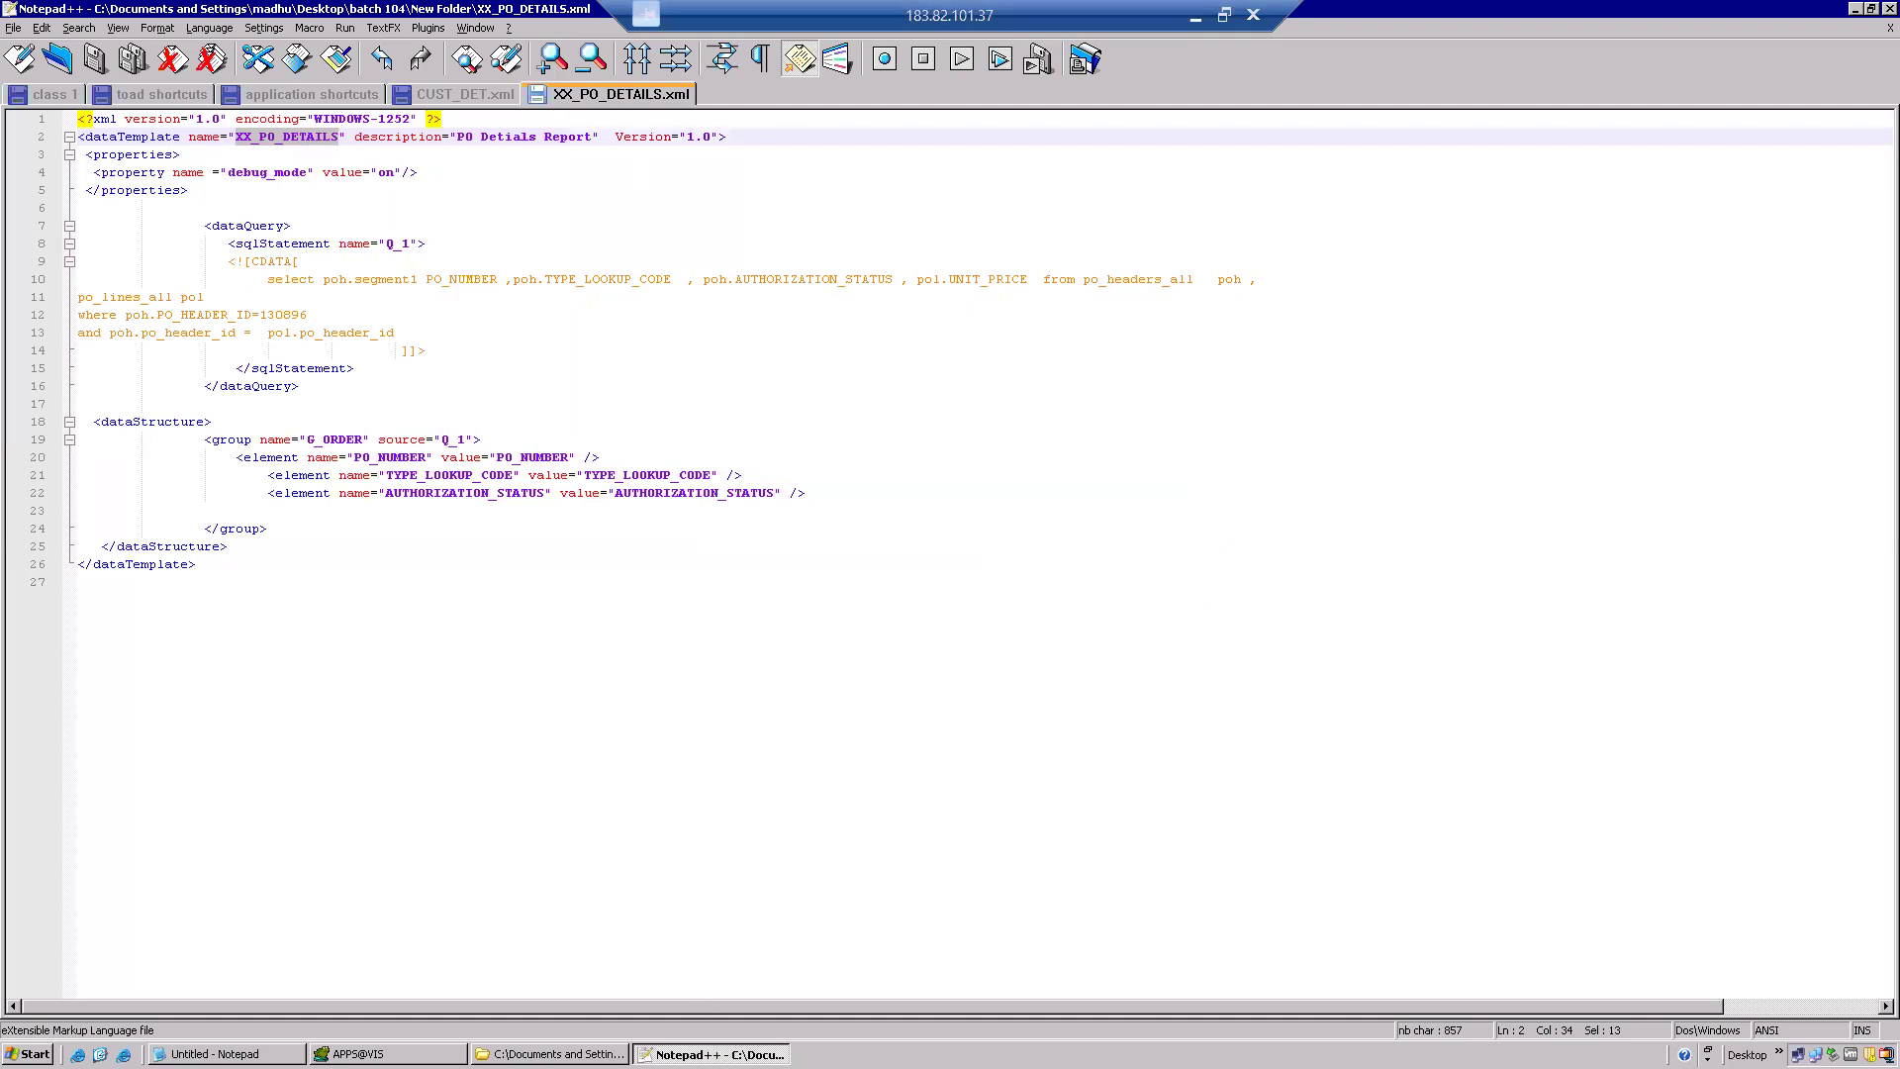
Add the note 'Devlop the query and generated the xml' in Notepad, then return to Notepad++.
click(396, 1054)
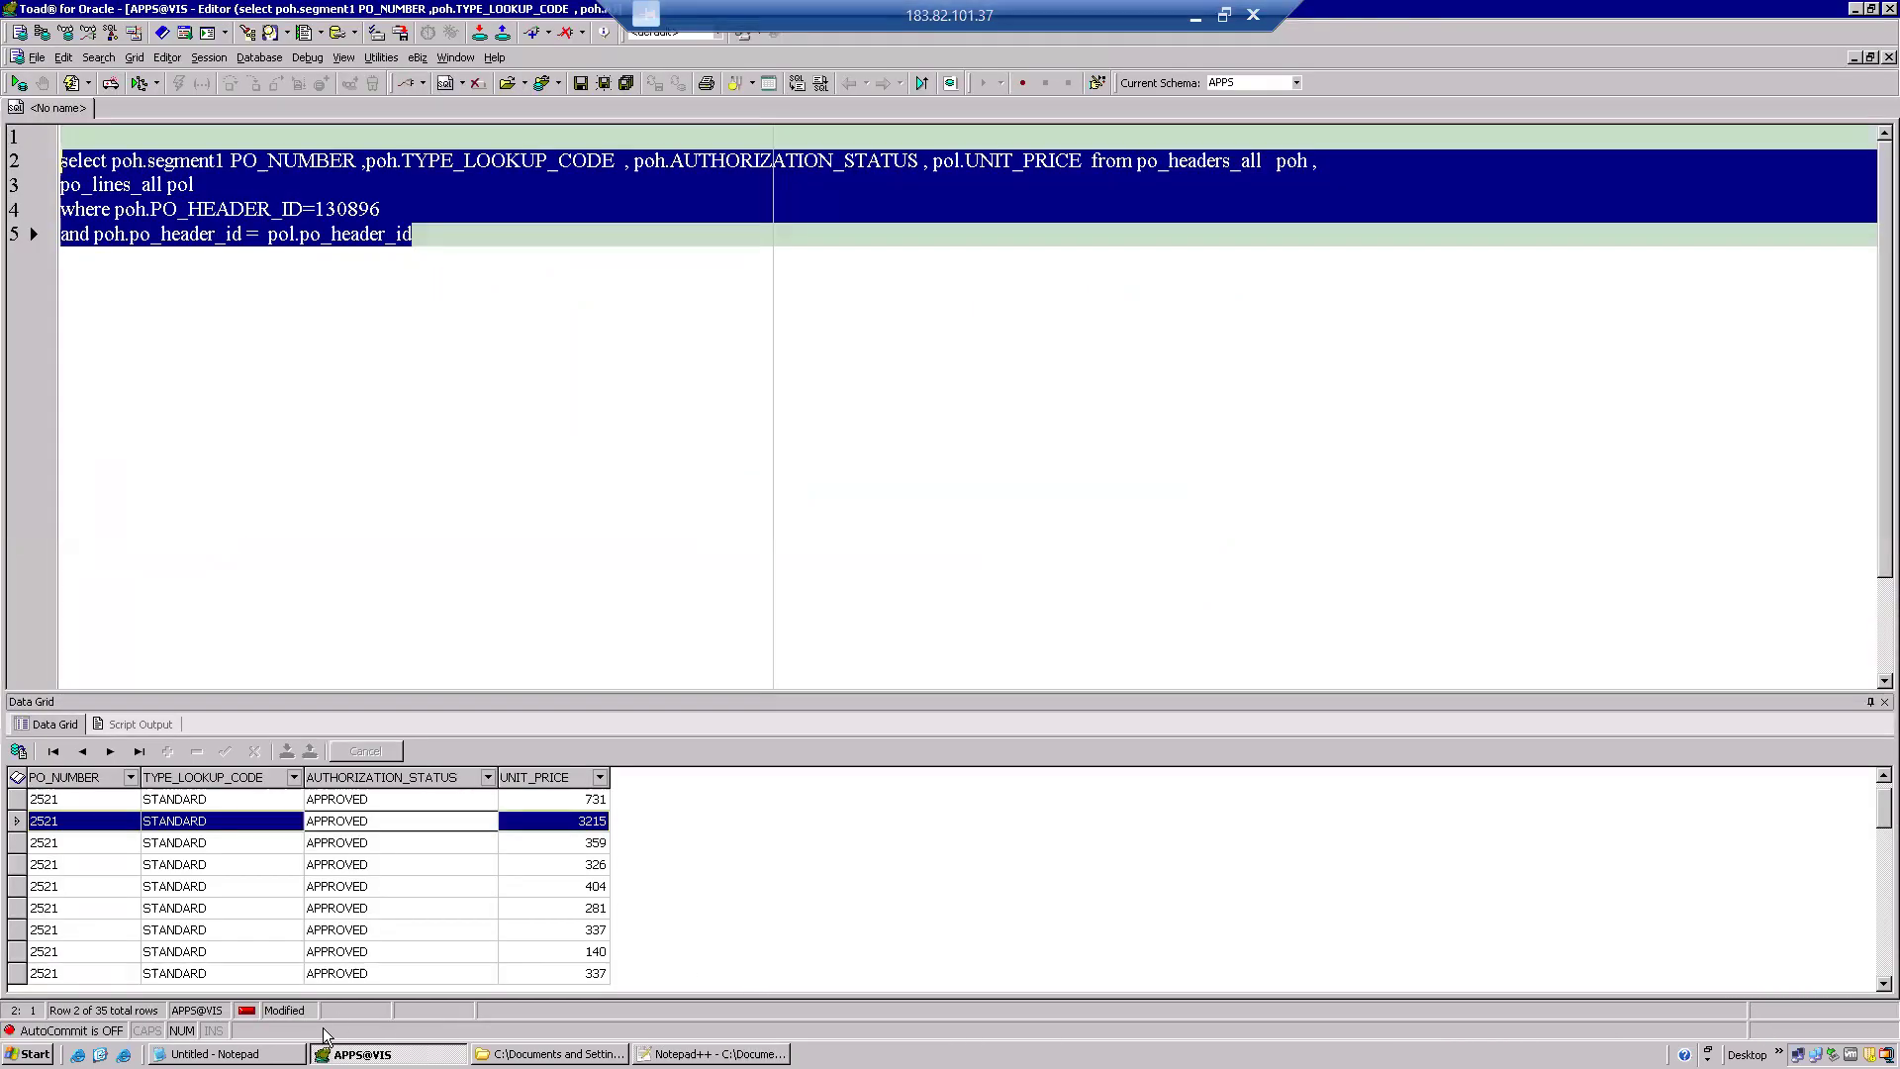
click(274, 1054)
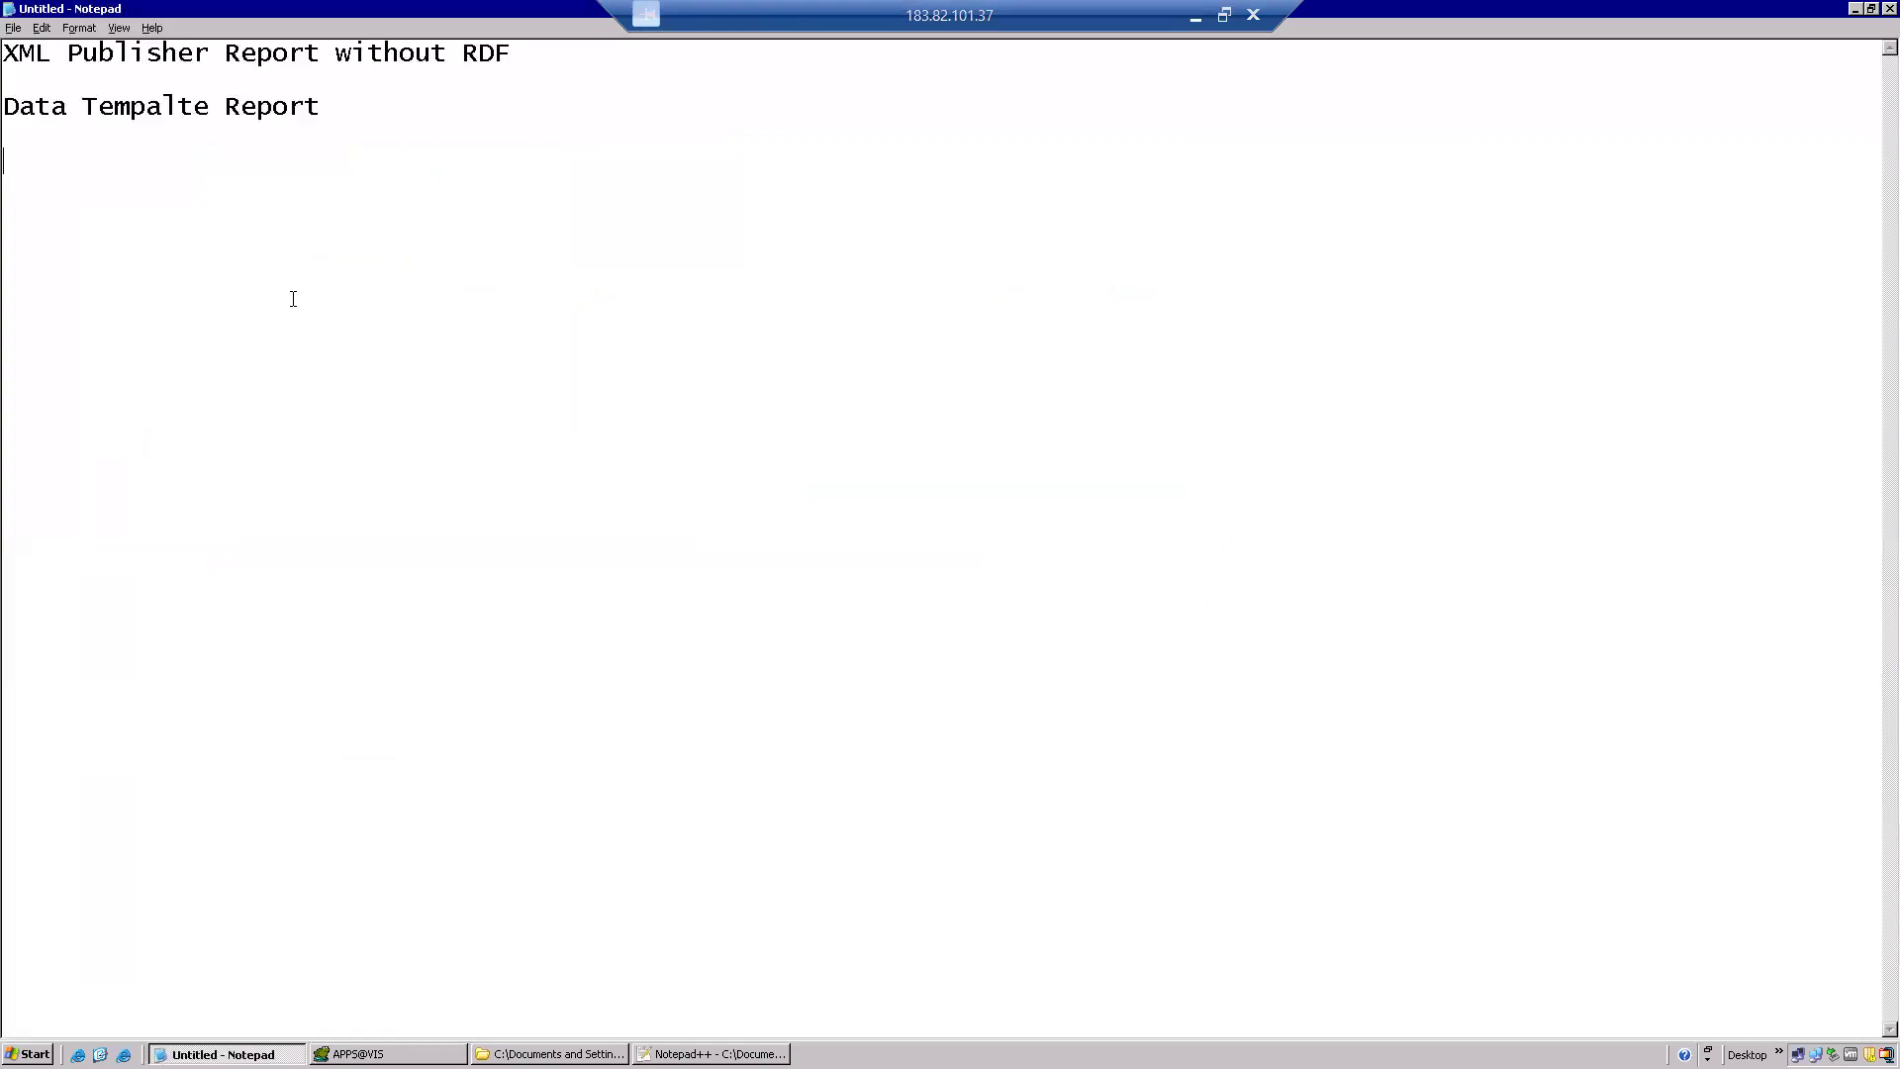
key(Return)
key(Return)
text(Devlop the qur)
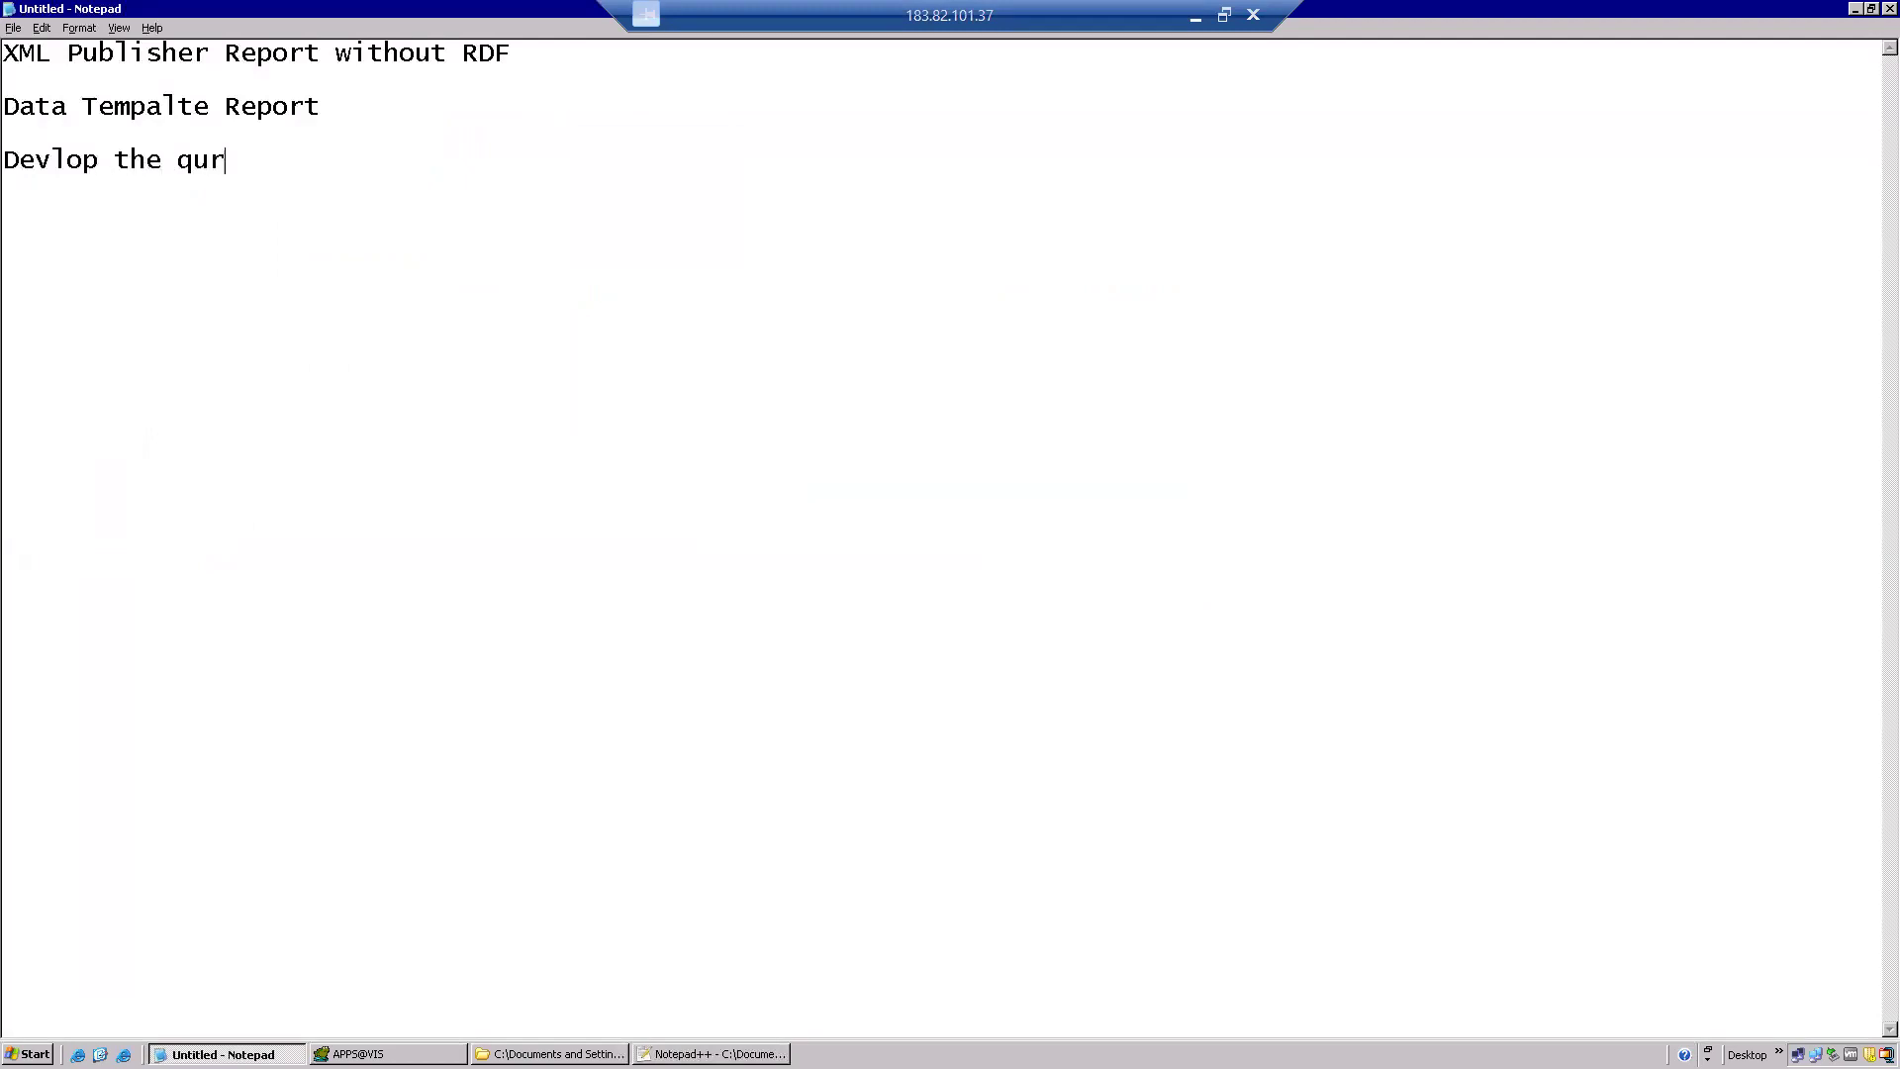
key(BackSpace)
text(ery  )
text(and created)
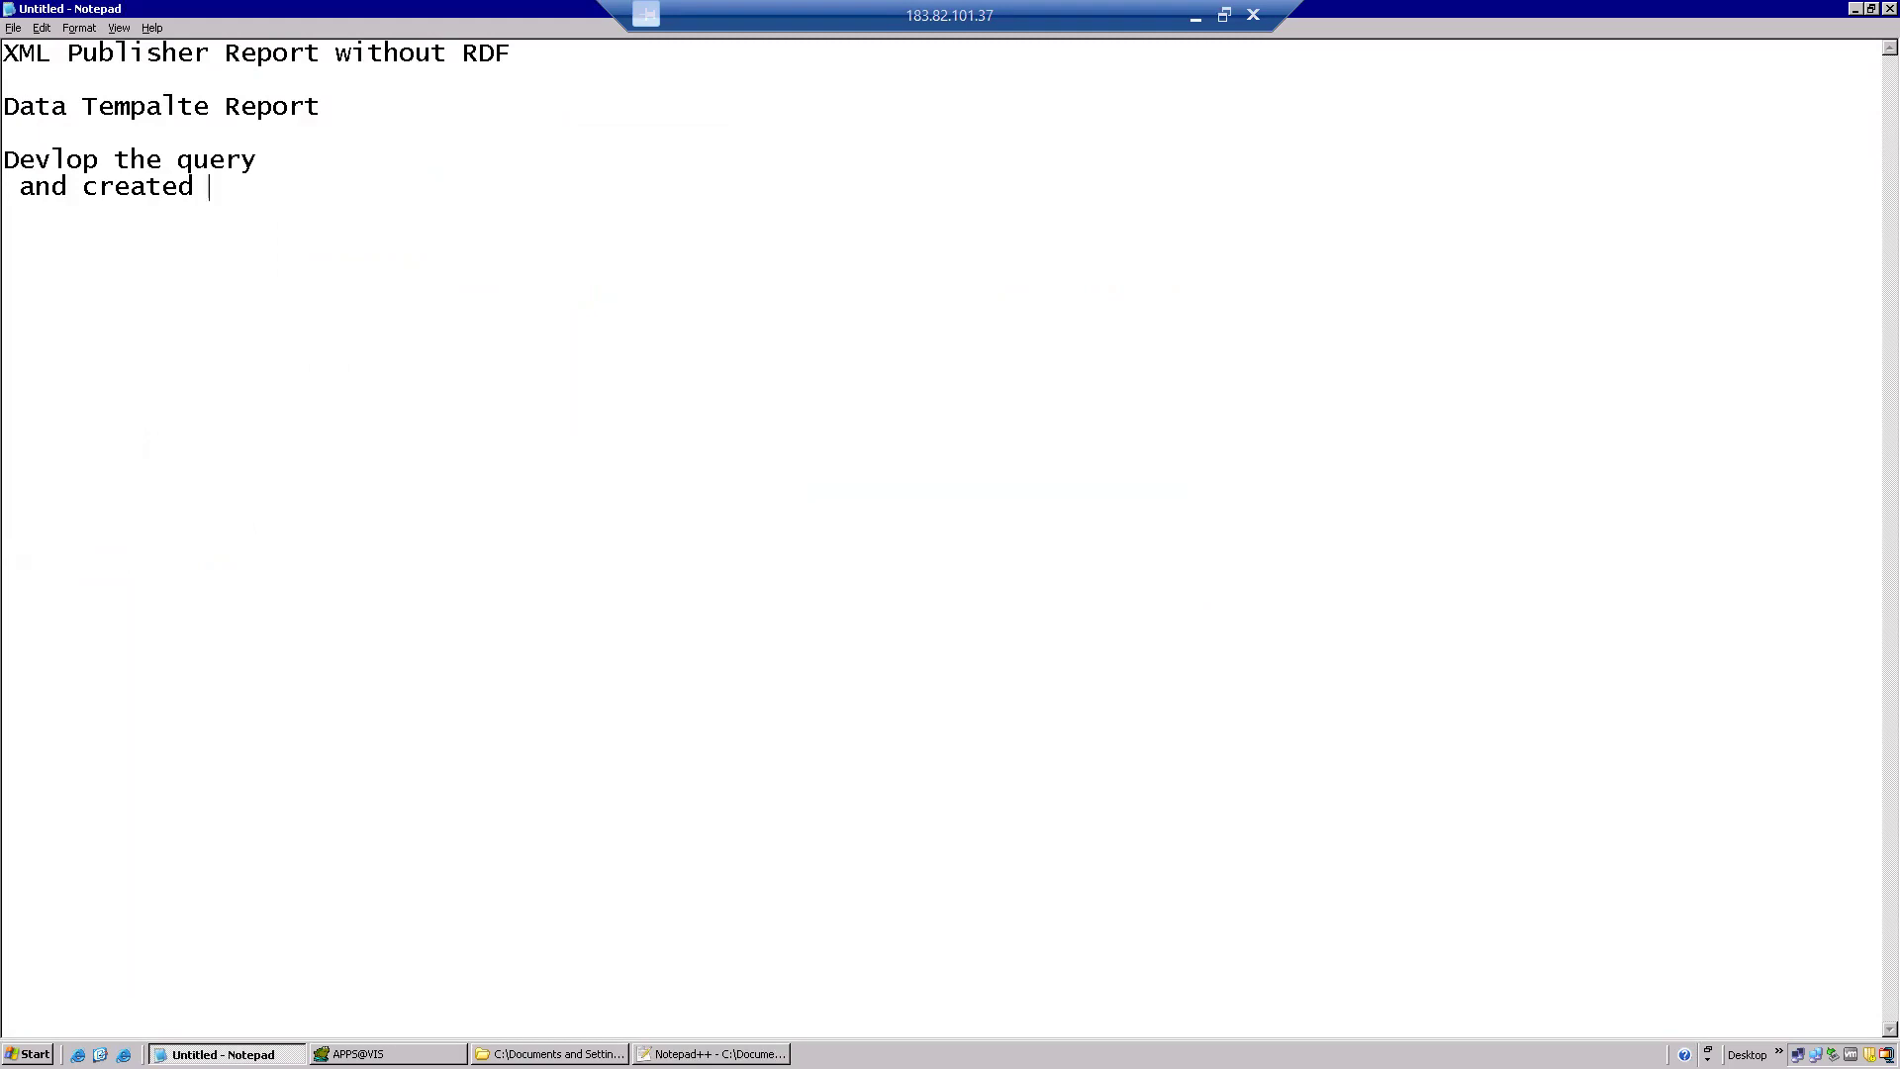
key(BackSpace)
key(BackSpace)
key(BackSpace)
key(BackSpace)
key(BackSpace)
key(BackSpace)
key(BackSpace)
key(BackSpace)
text(generated the xml)
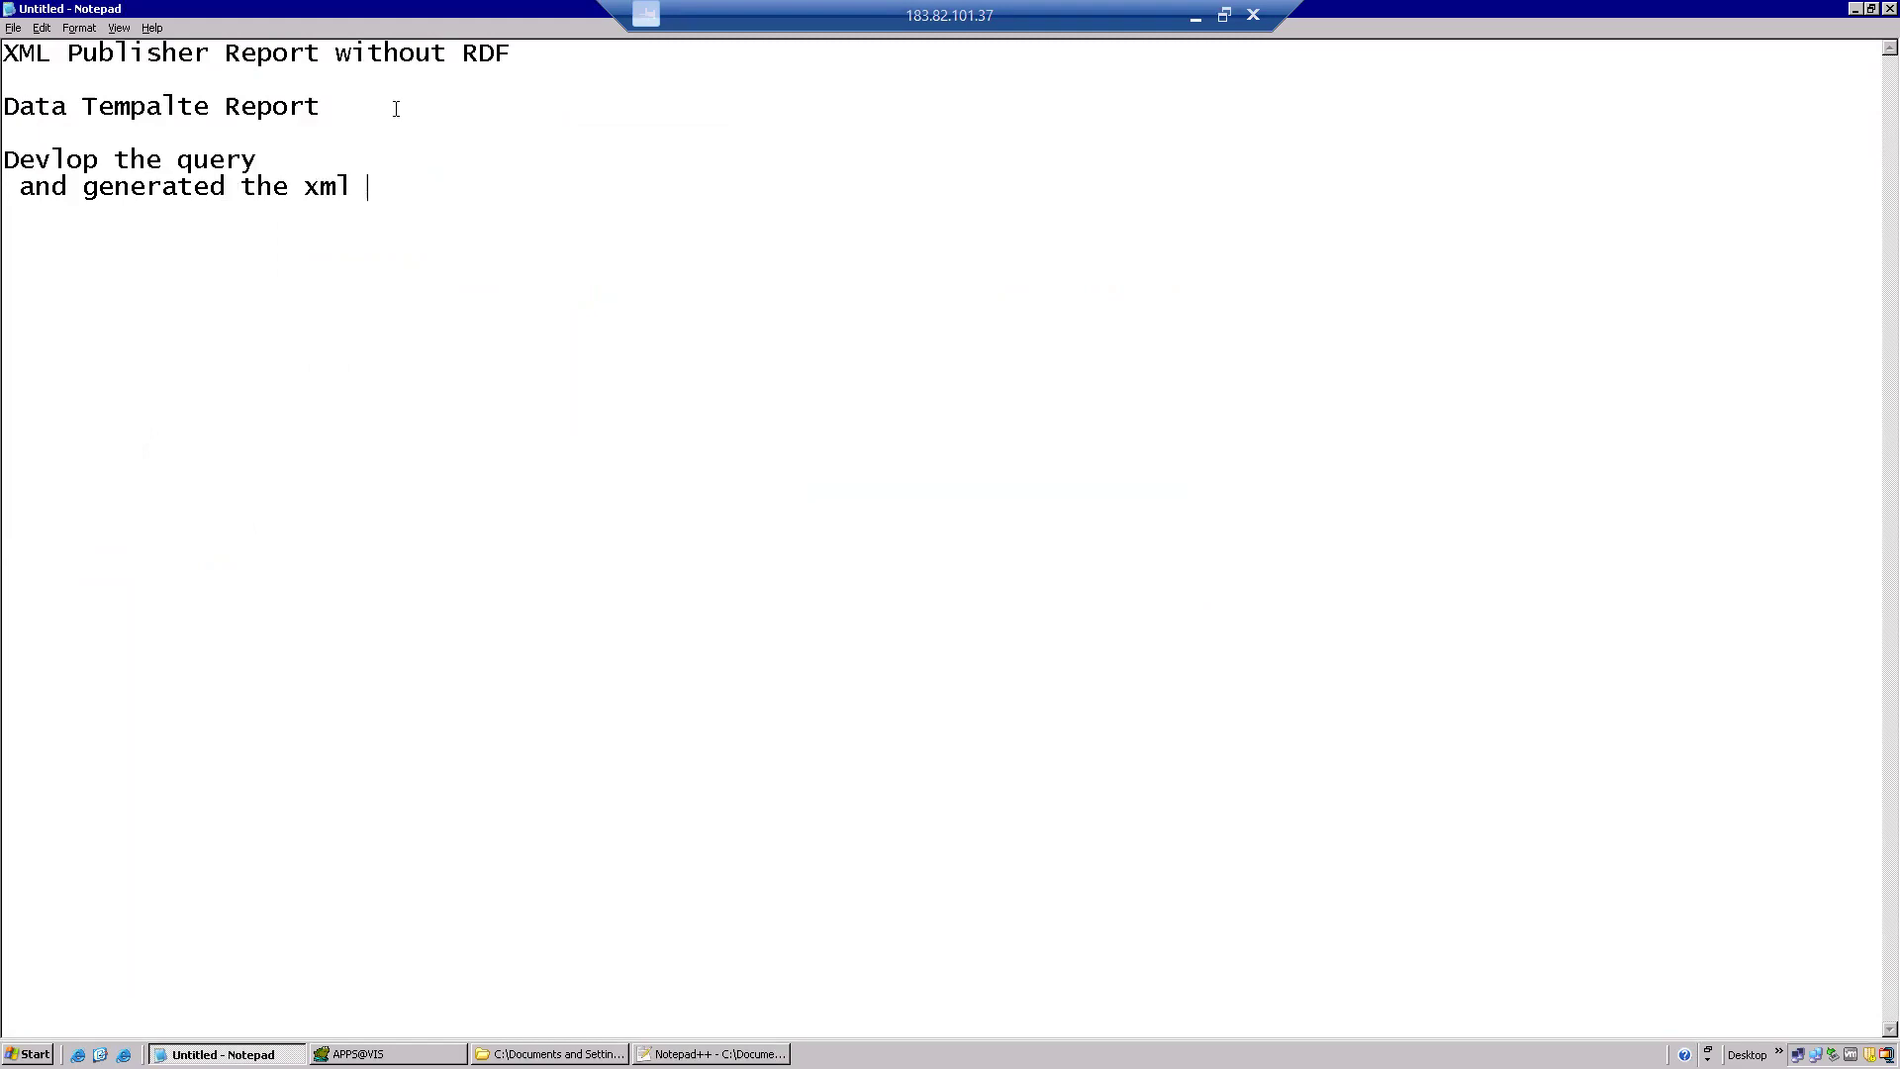
key(alt+Tab)
key(alt+Tab)
key(Tab)
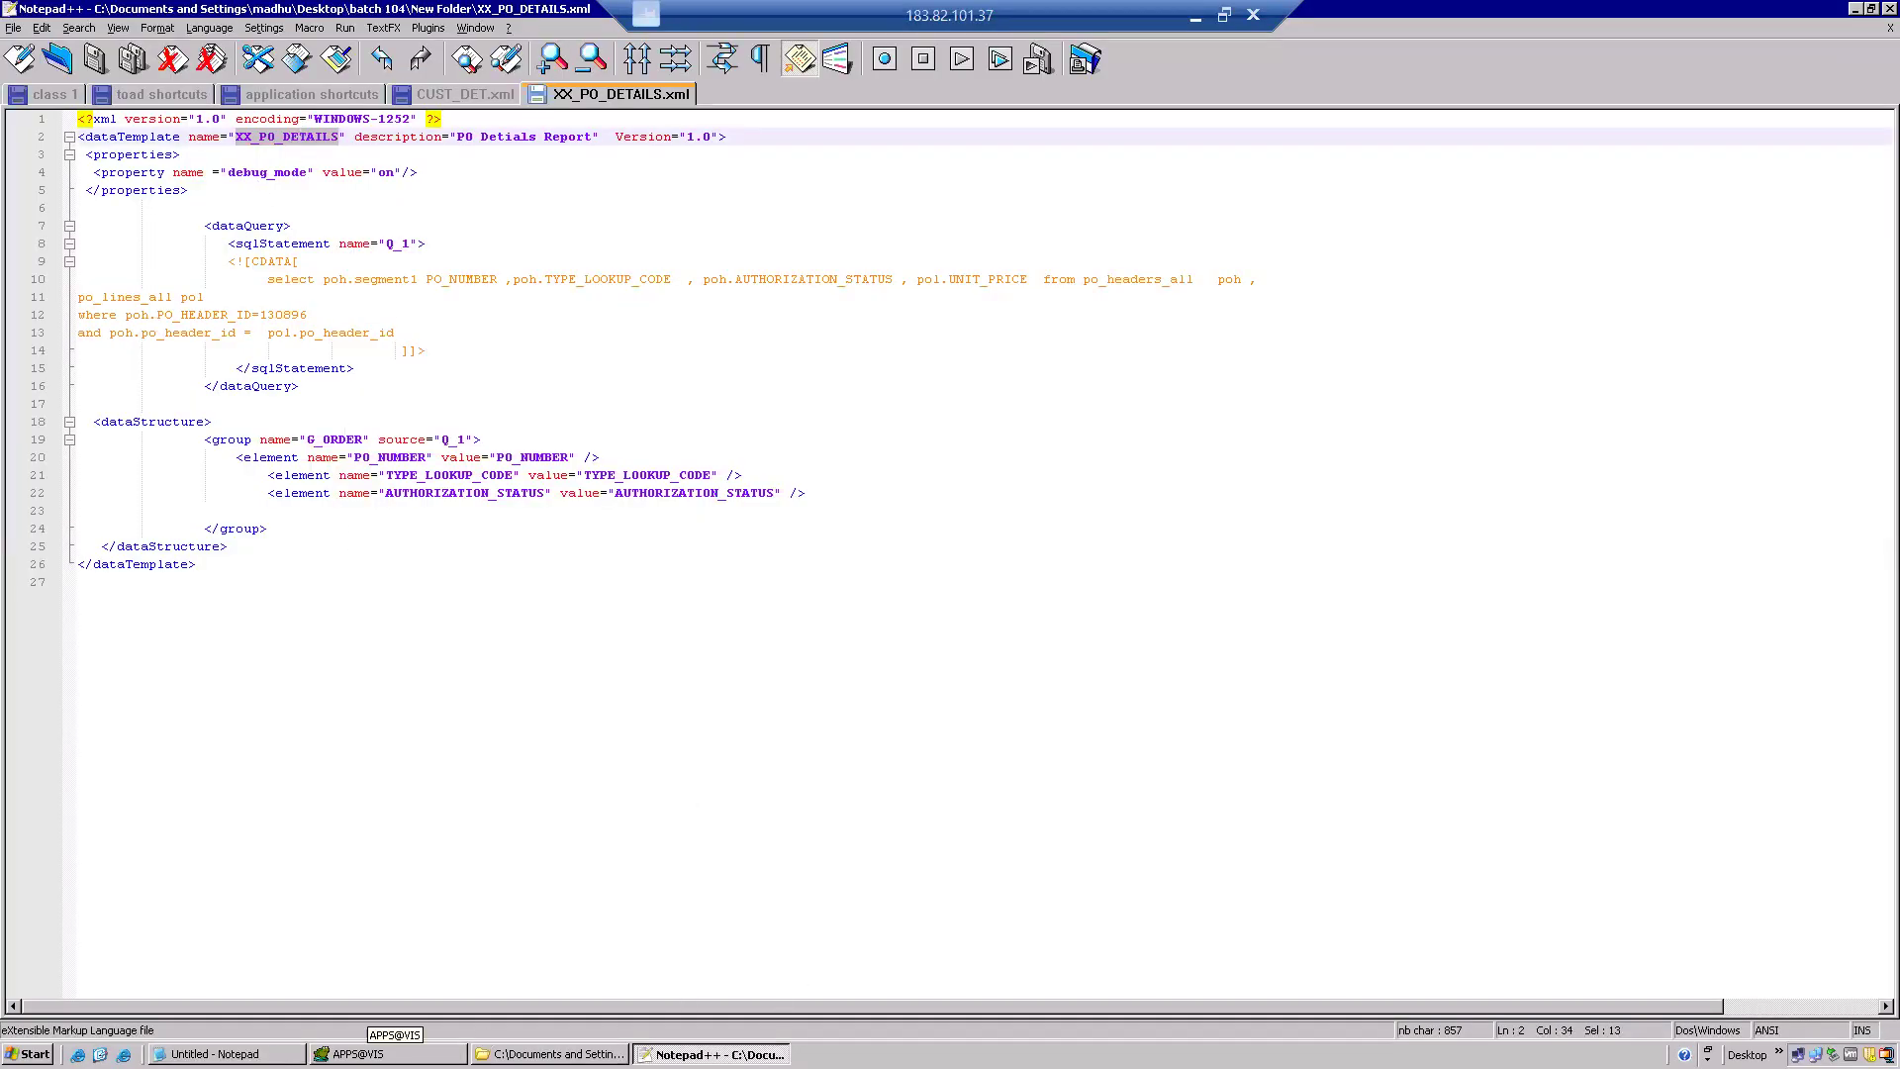
Open the E-Business Suite login page and try signing in with a misspelled user name.
click(123, 1054)
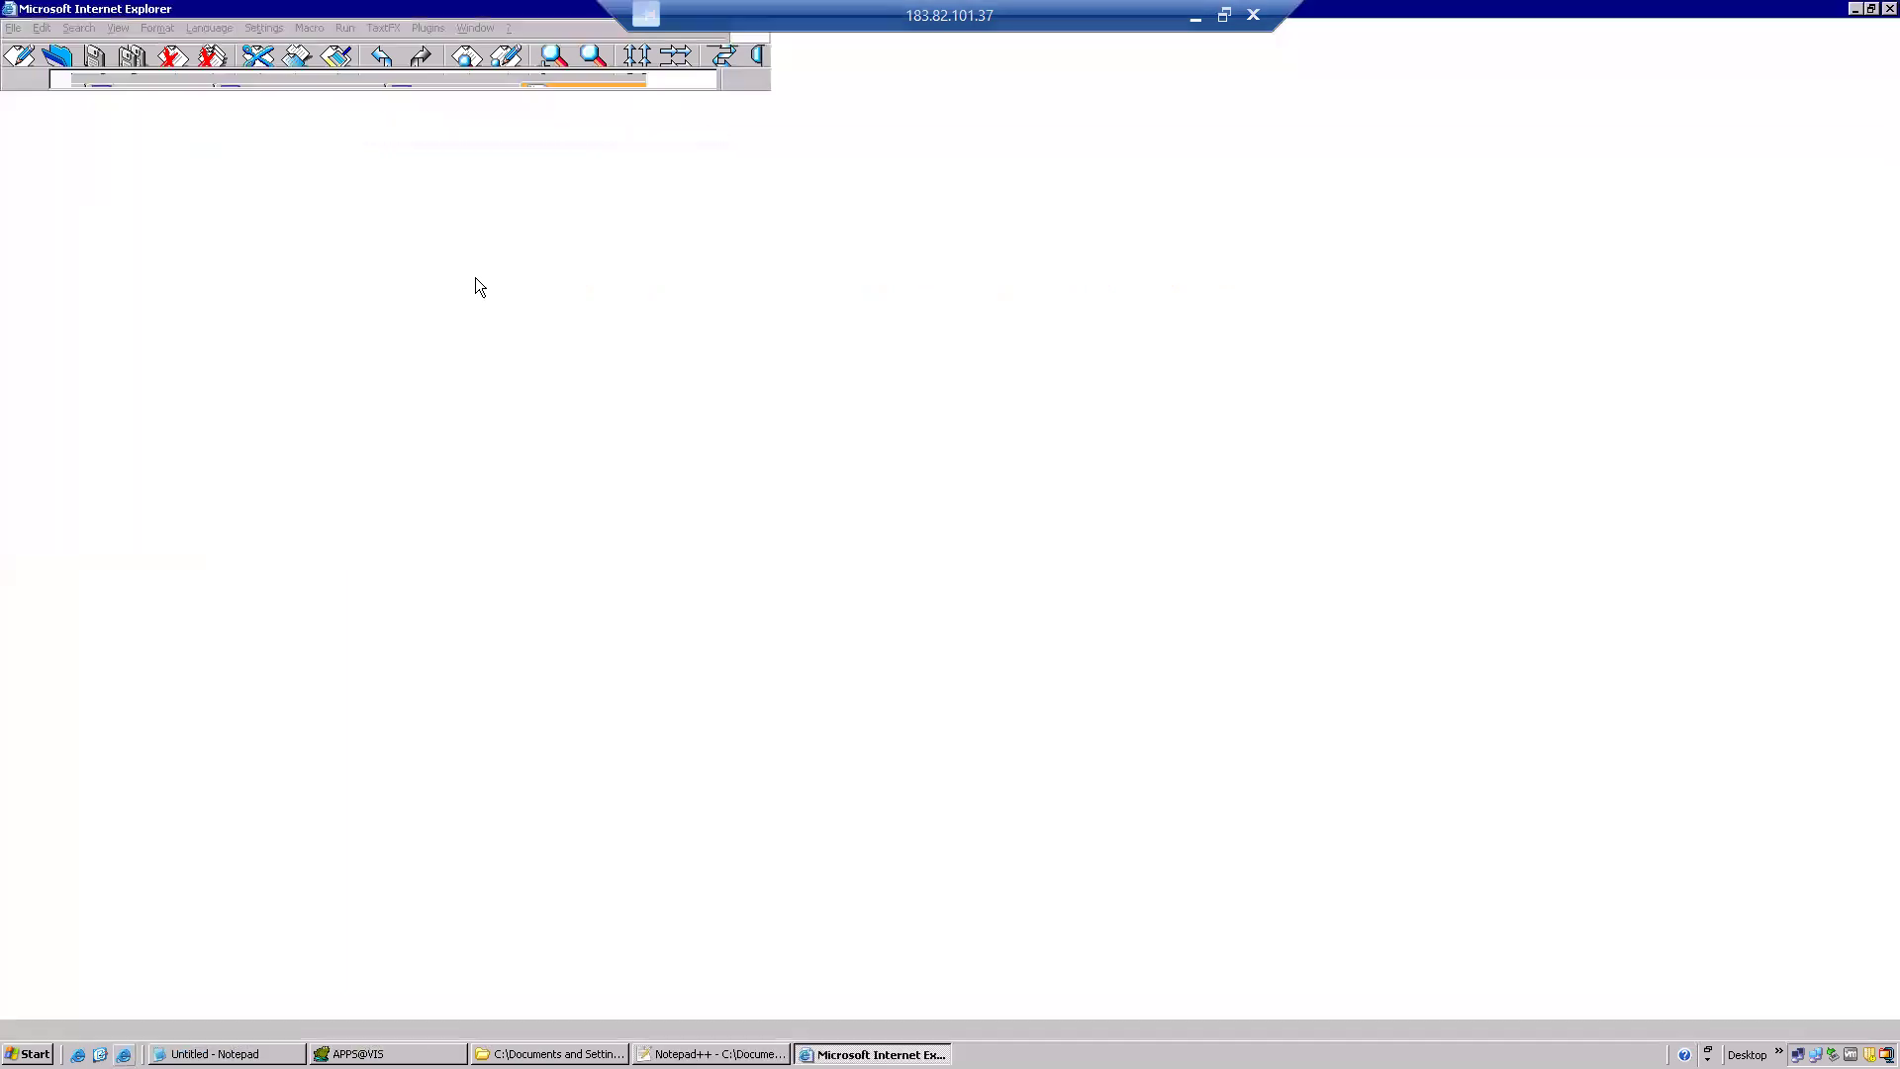
click(1782, 79)
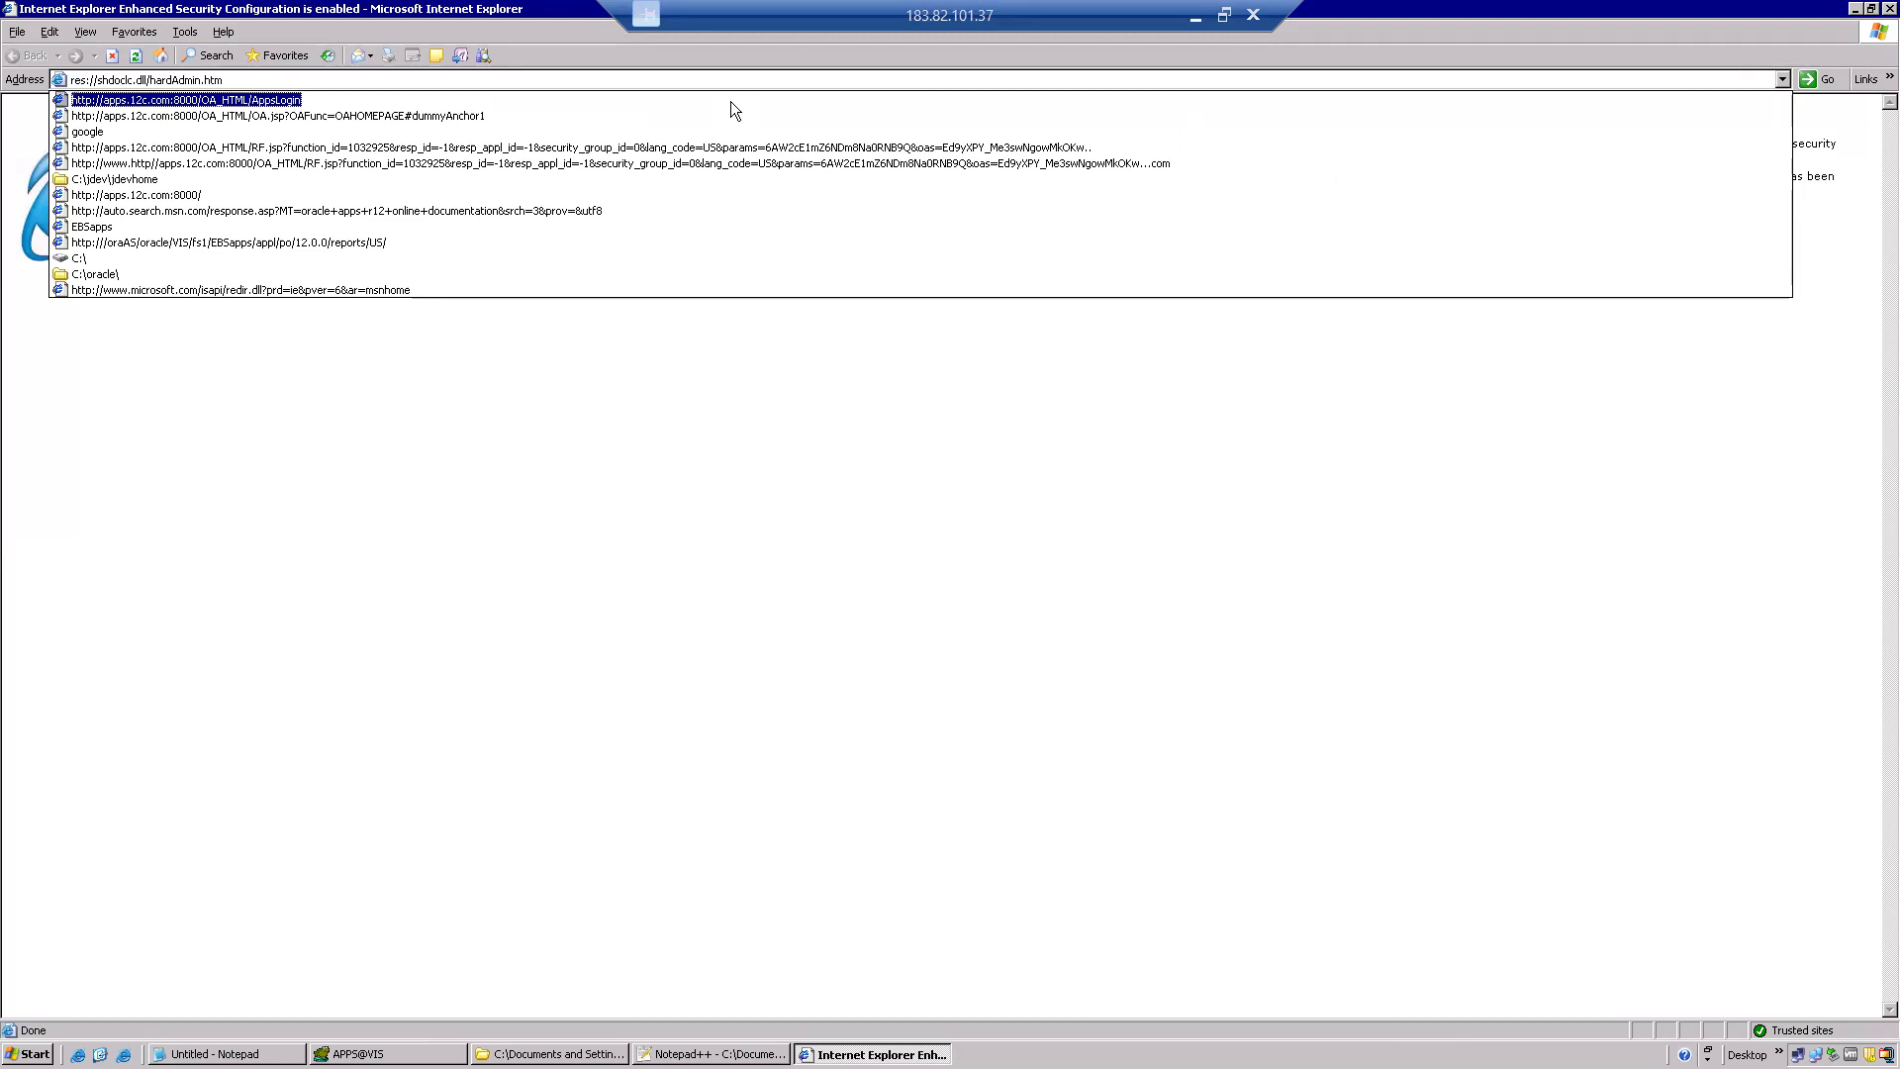
click(730, 101)
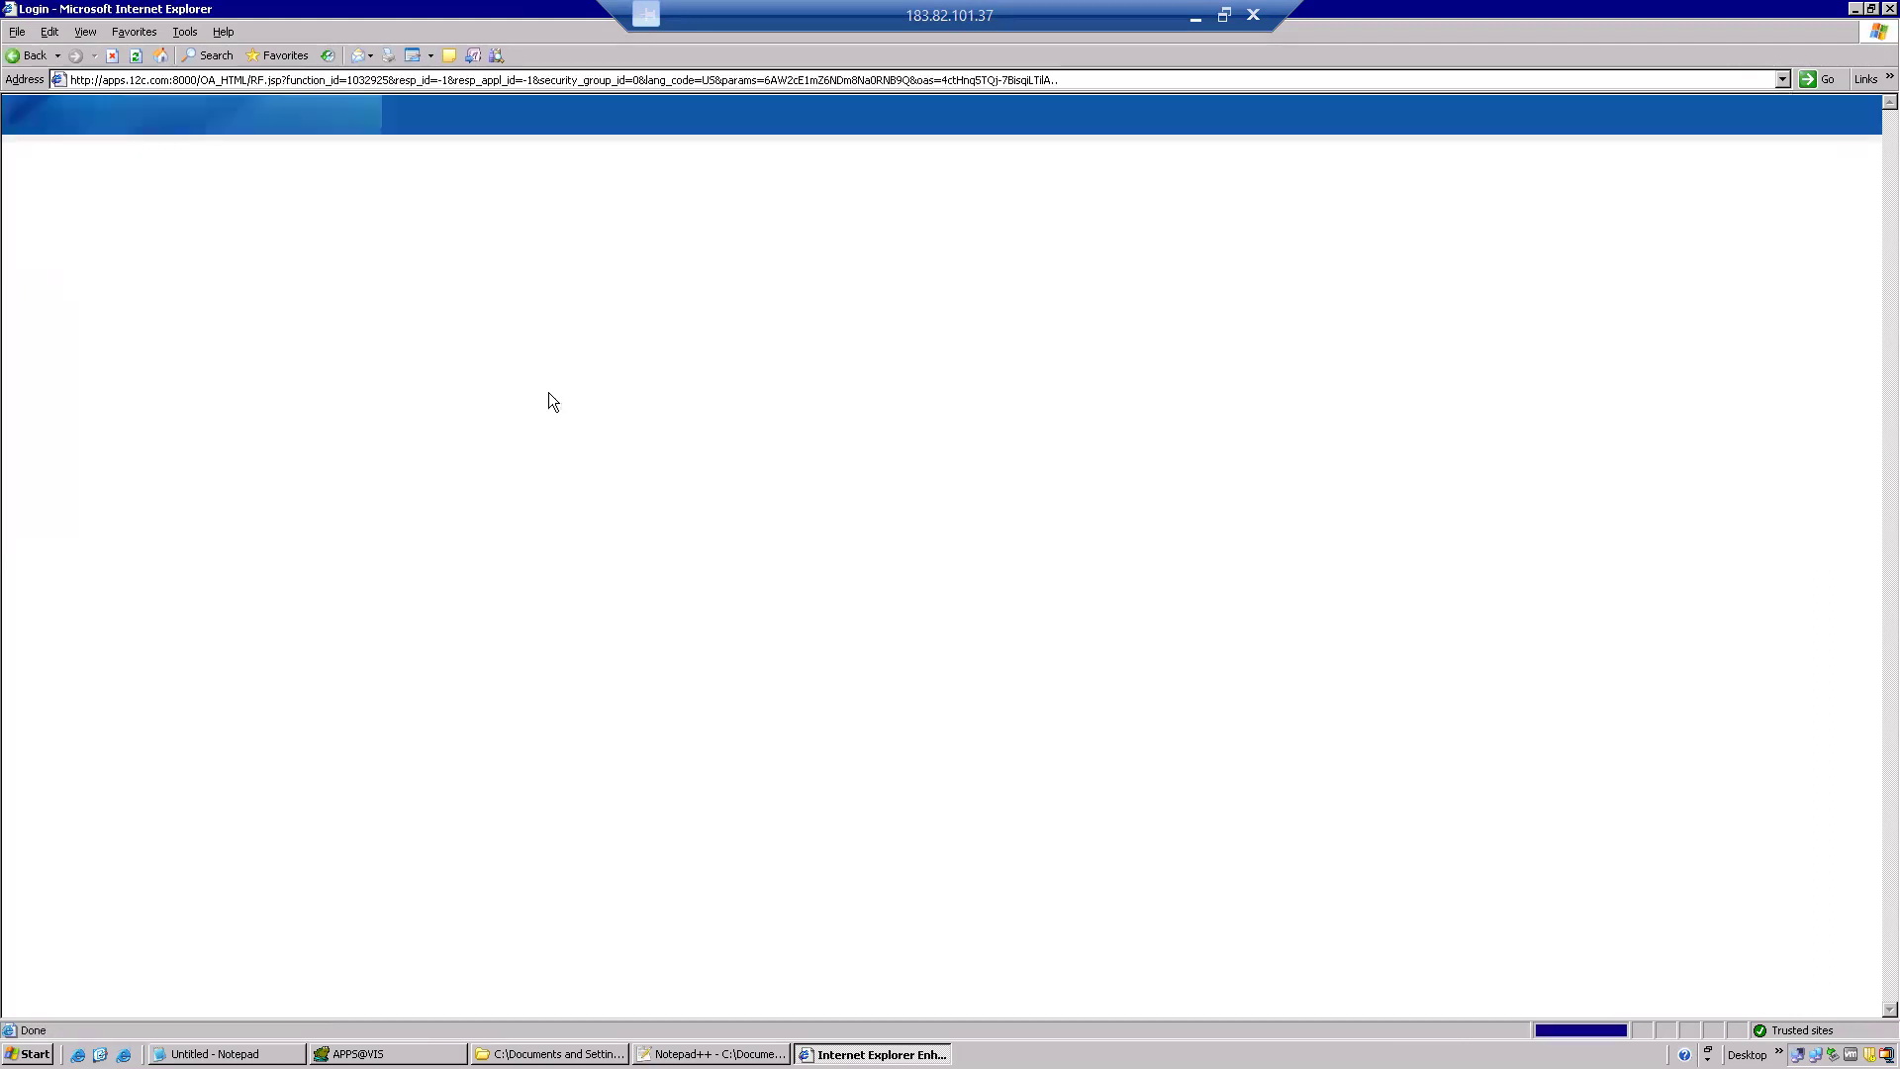
click(703, 226)
text(opeartions)
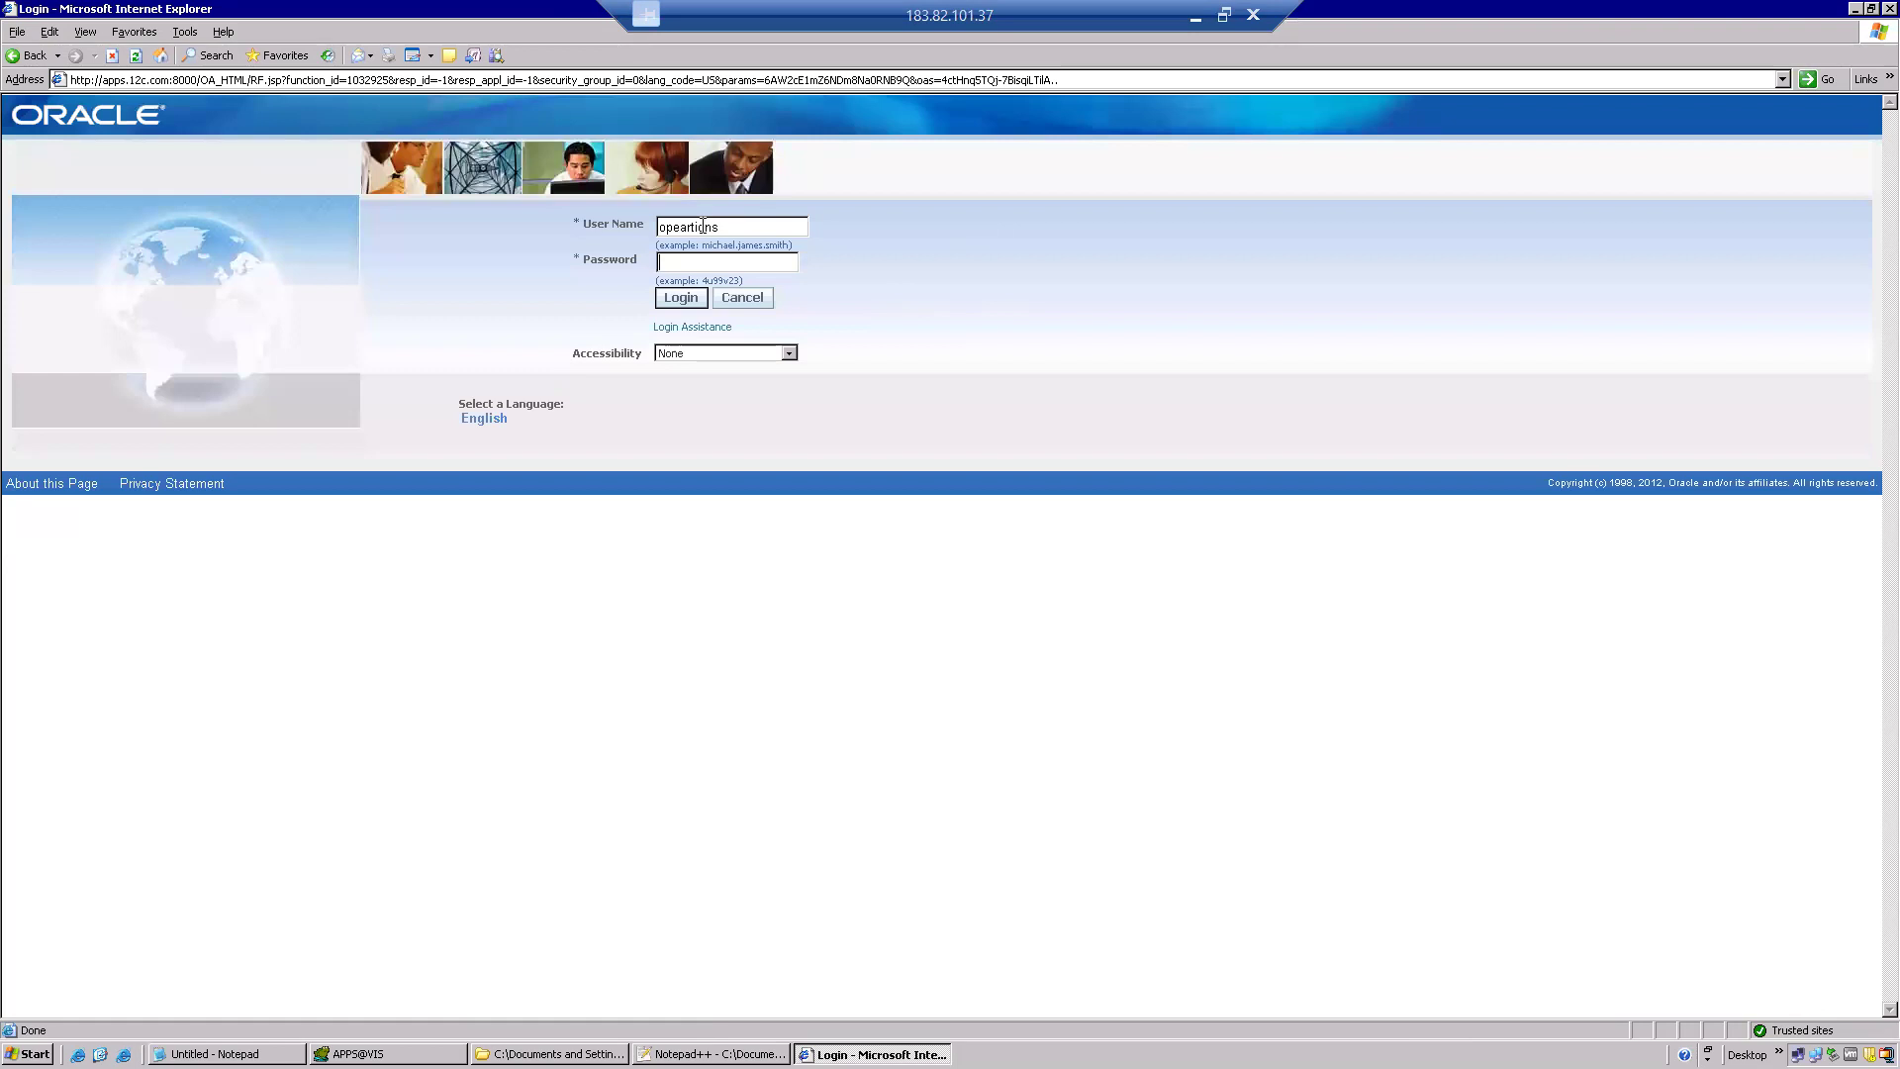
text(welcome)
key(Return)
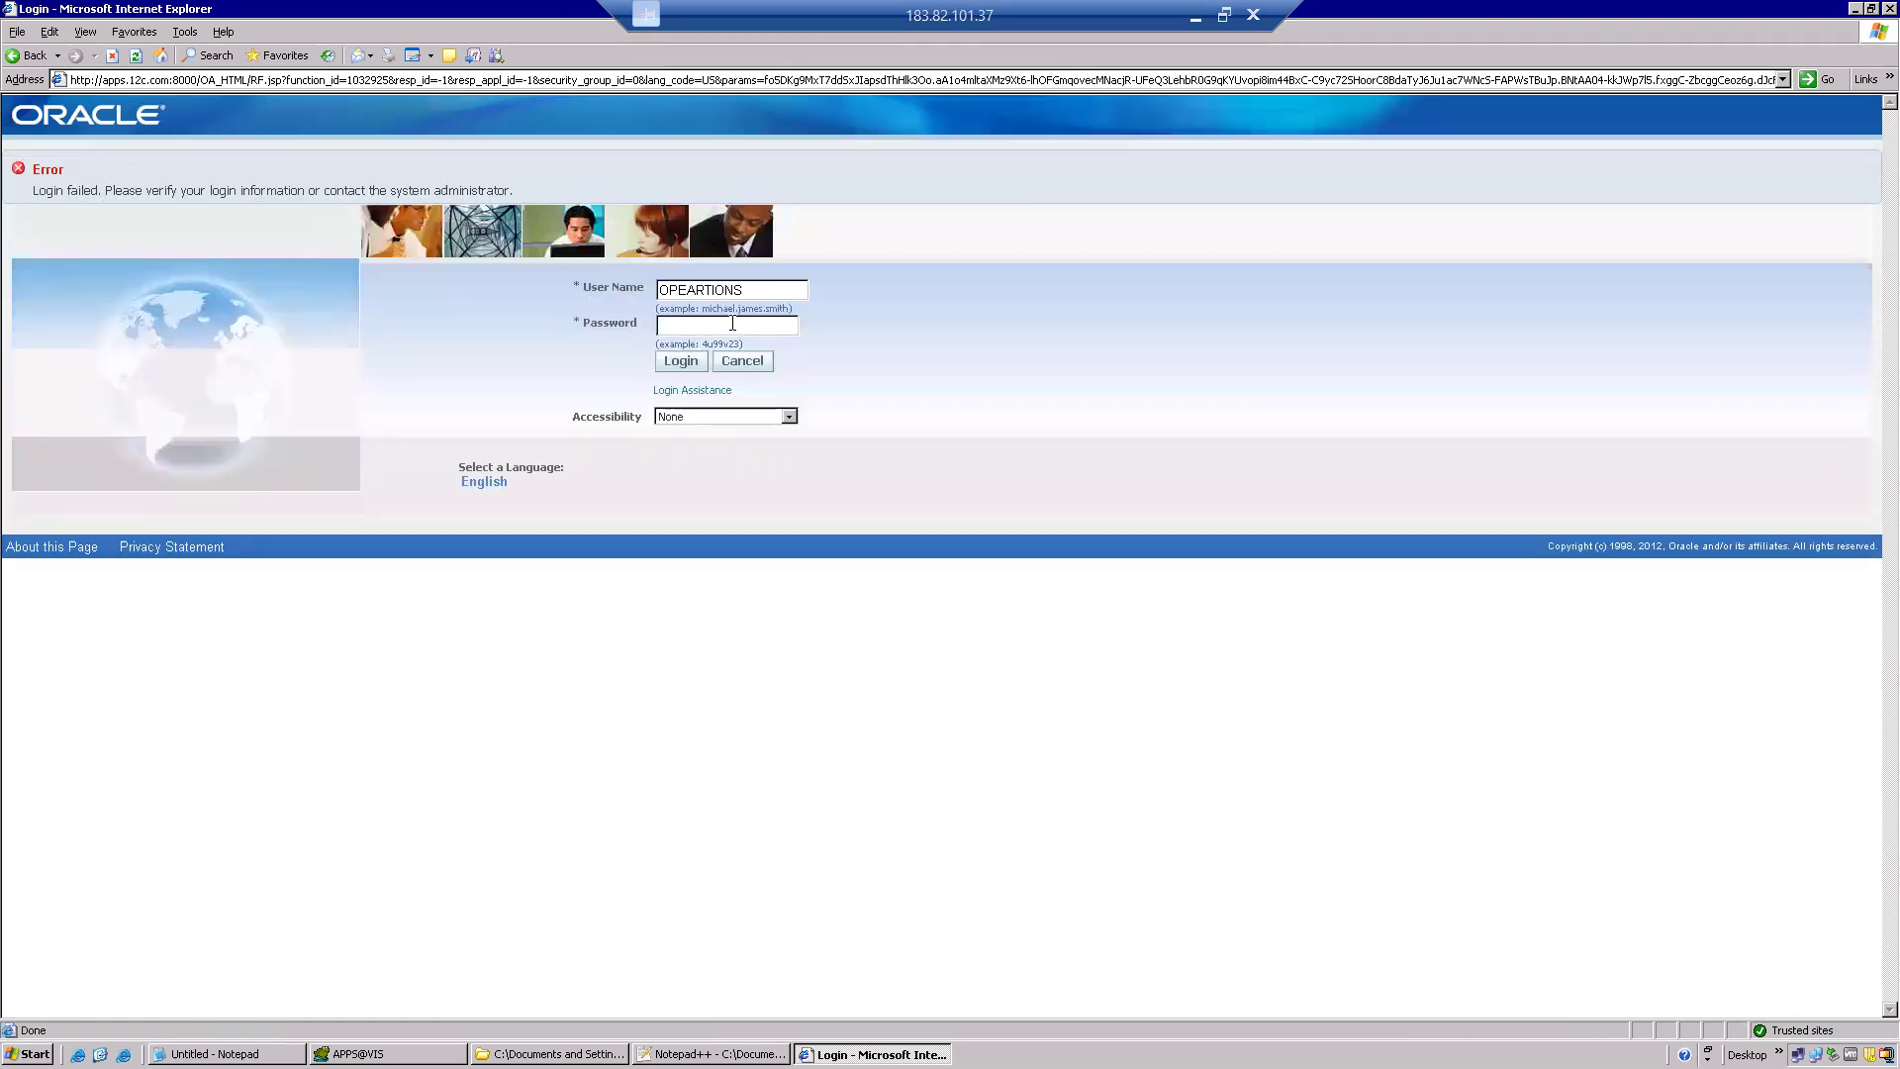
Retype the correct user name, sign in, and launch Forms via Application Developer > Profile.
click(760, 283)
key(BackSpace)
key(BackSpace)
key(BackSpace)
key(BackSpace)
key(BackSpace)
key(BackSpace)
key(BackSpace)
key(BackSpace)
key(BackSpace)
key(BackSpace)
text(operationswelcome)
key(Tab)
key(Return)
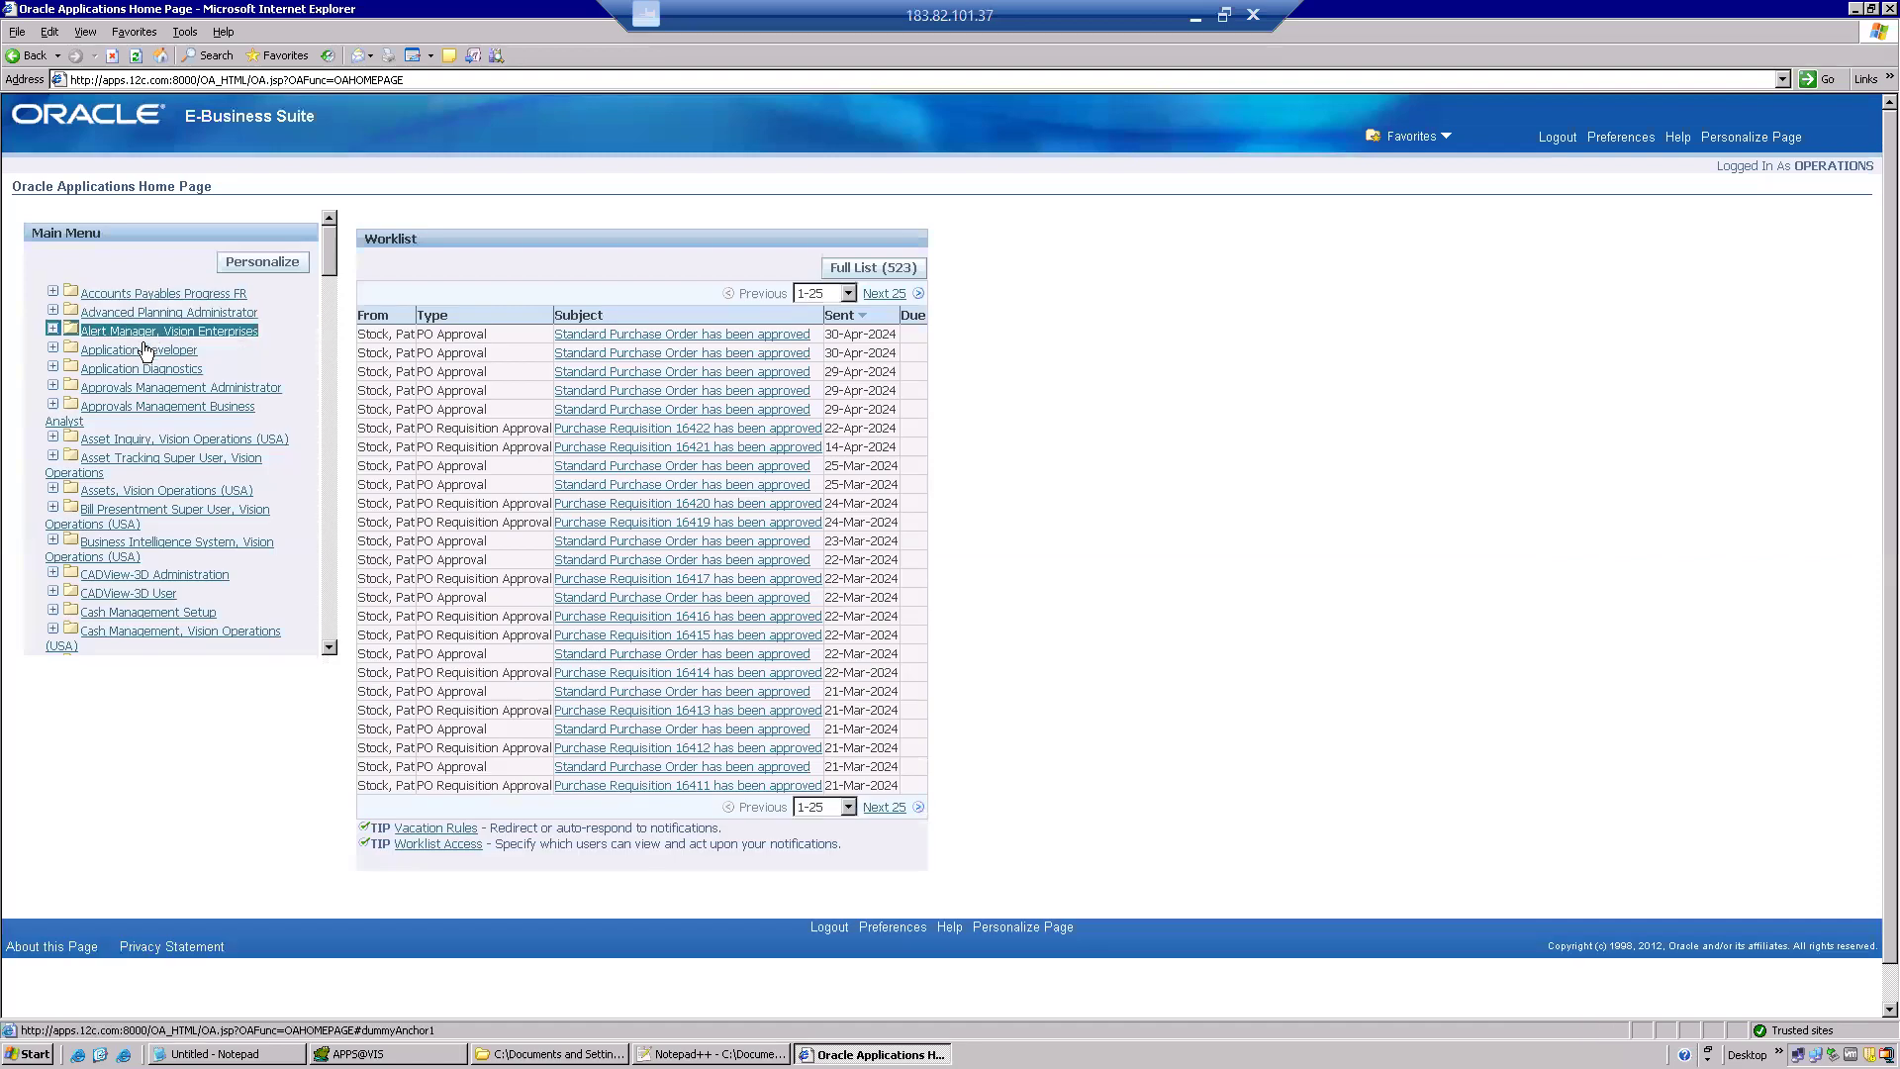
click(140, 356)
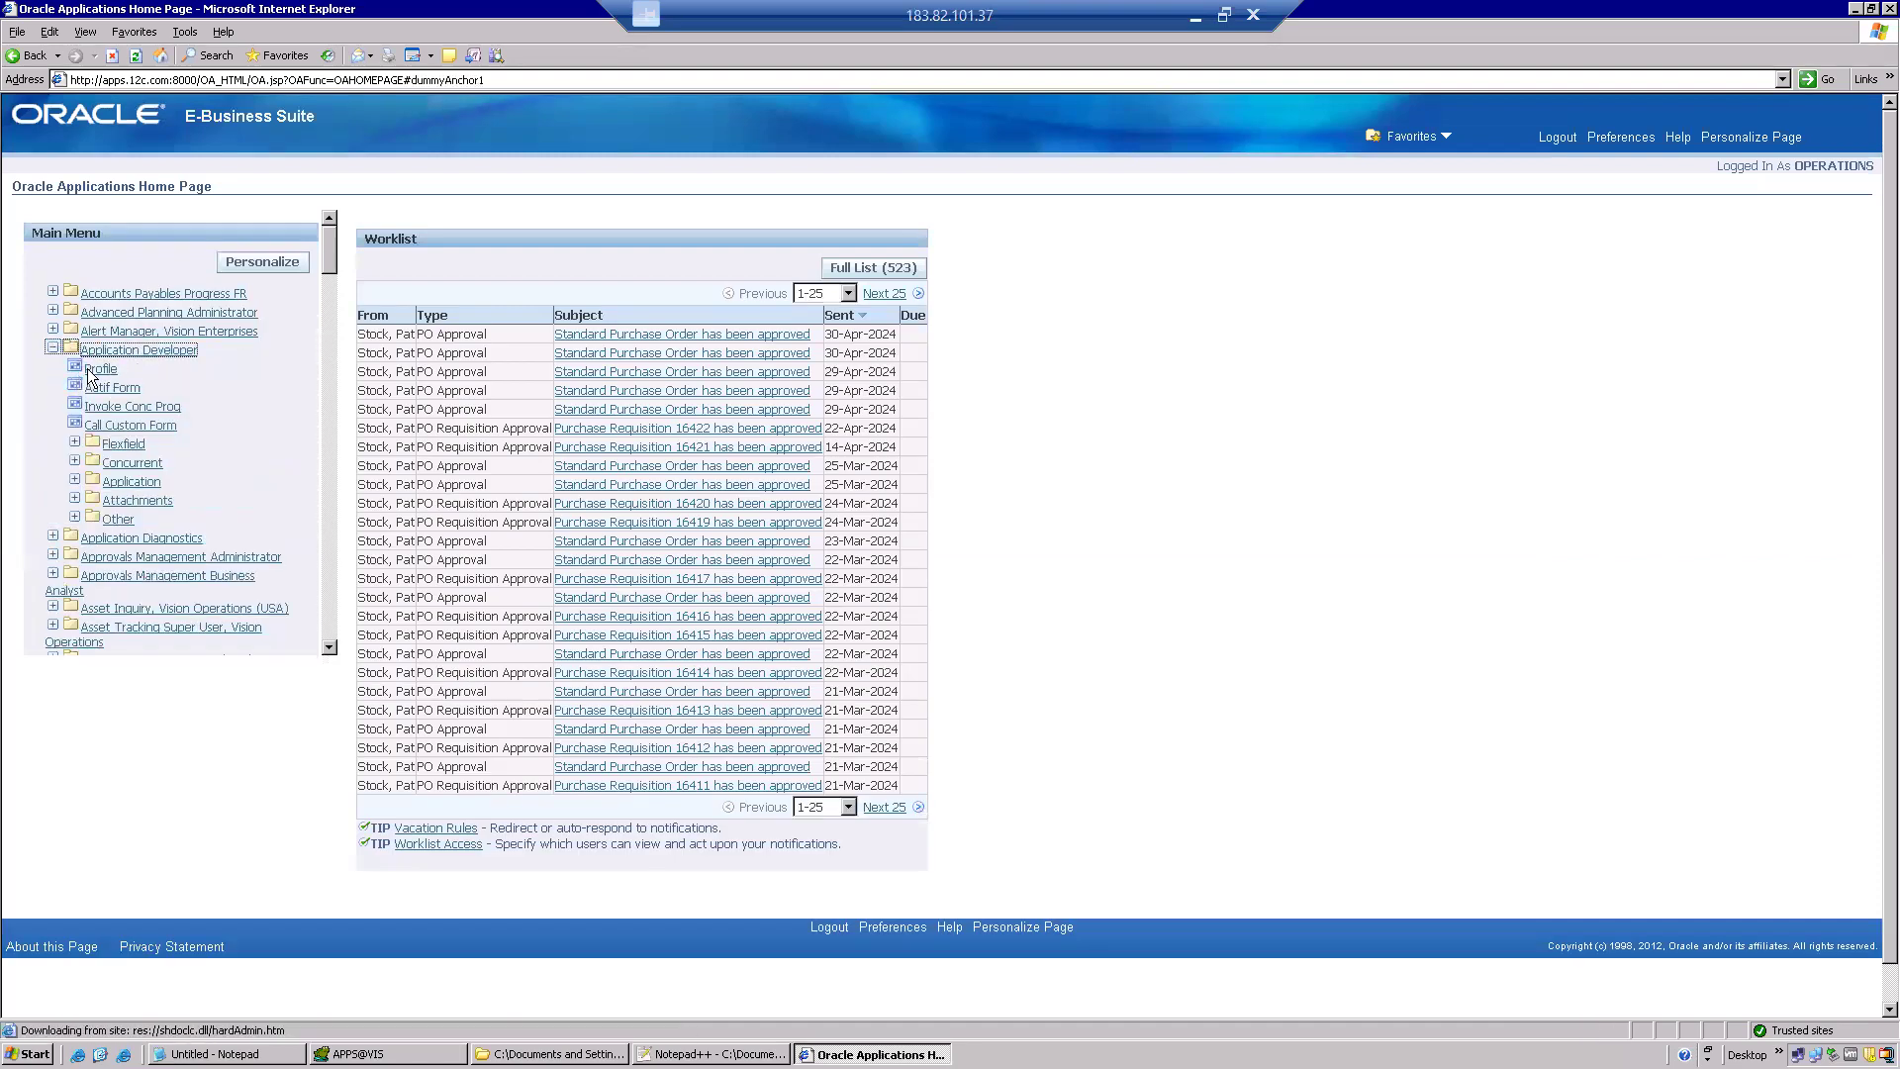
click(102, 371)
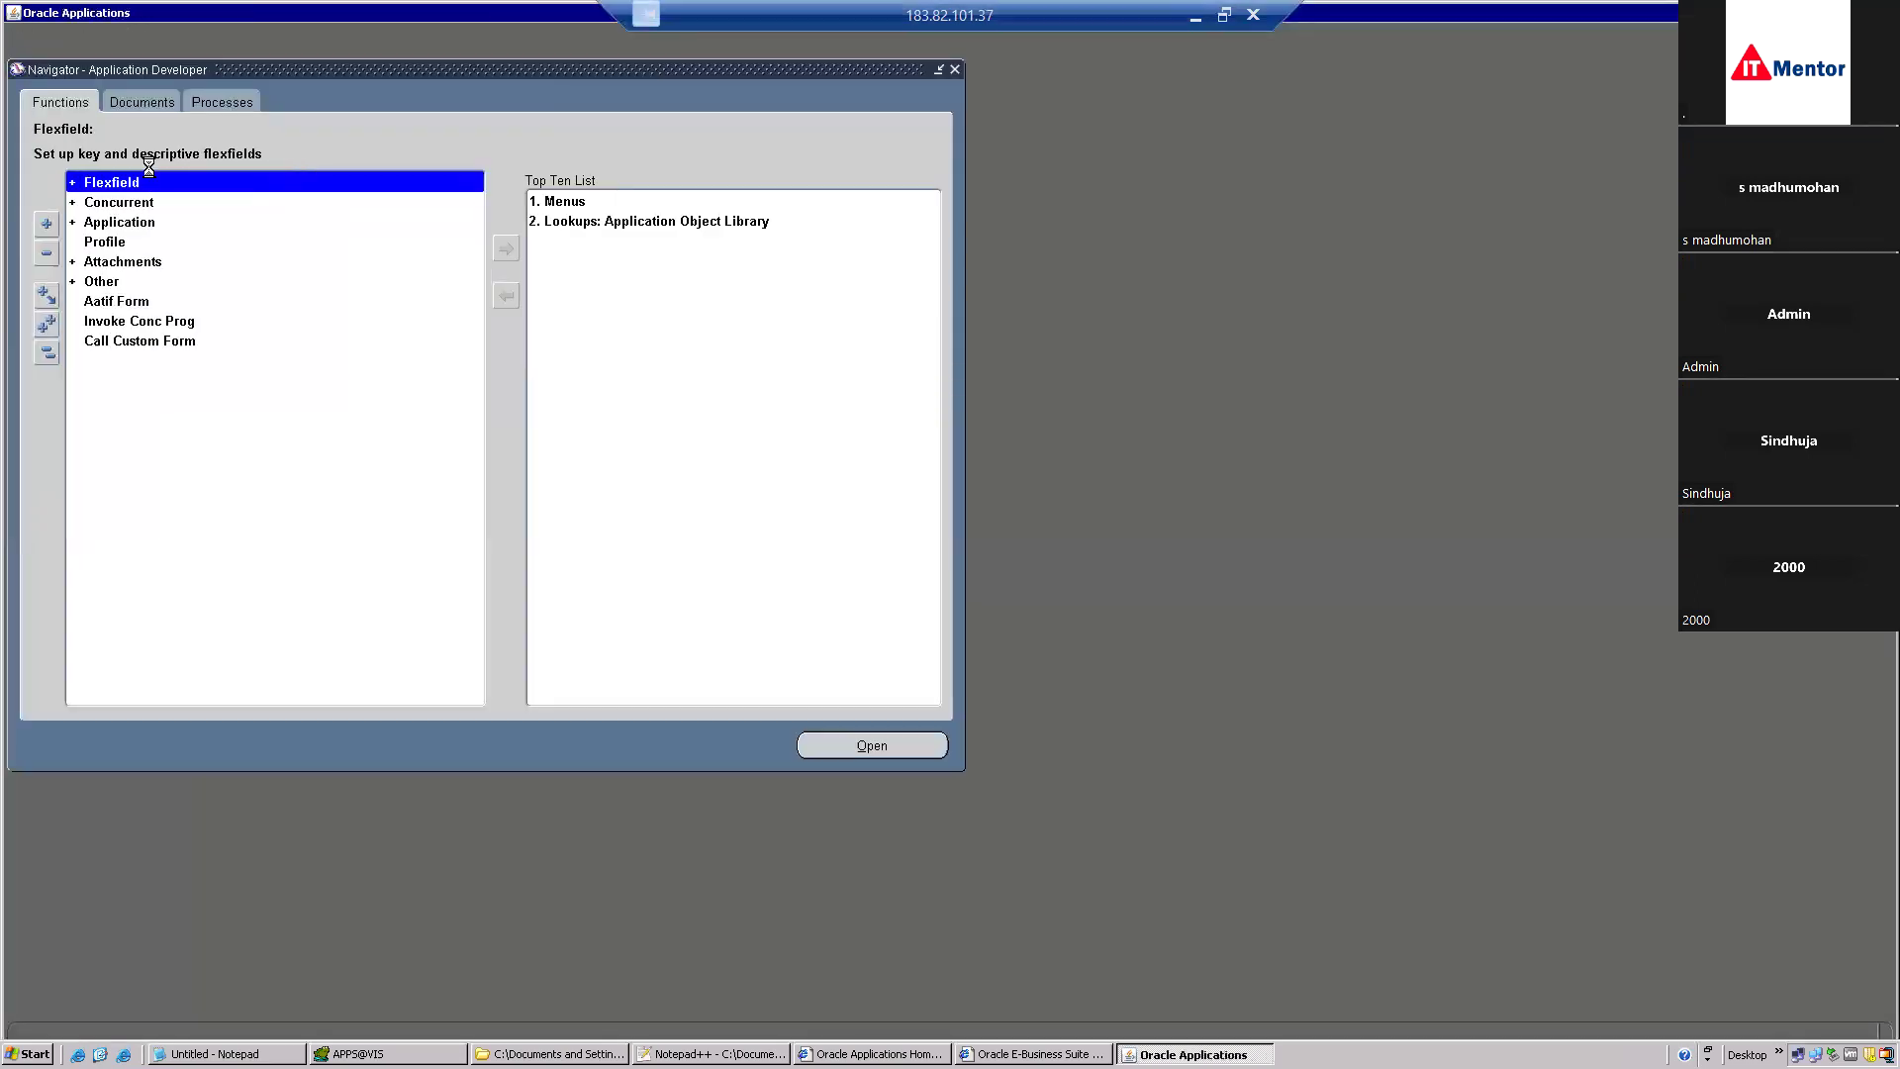
Close Profiles, switch to System Administrator, and open Concurrent > Program > Define.
click(213, 67)
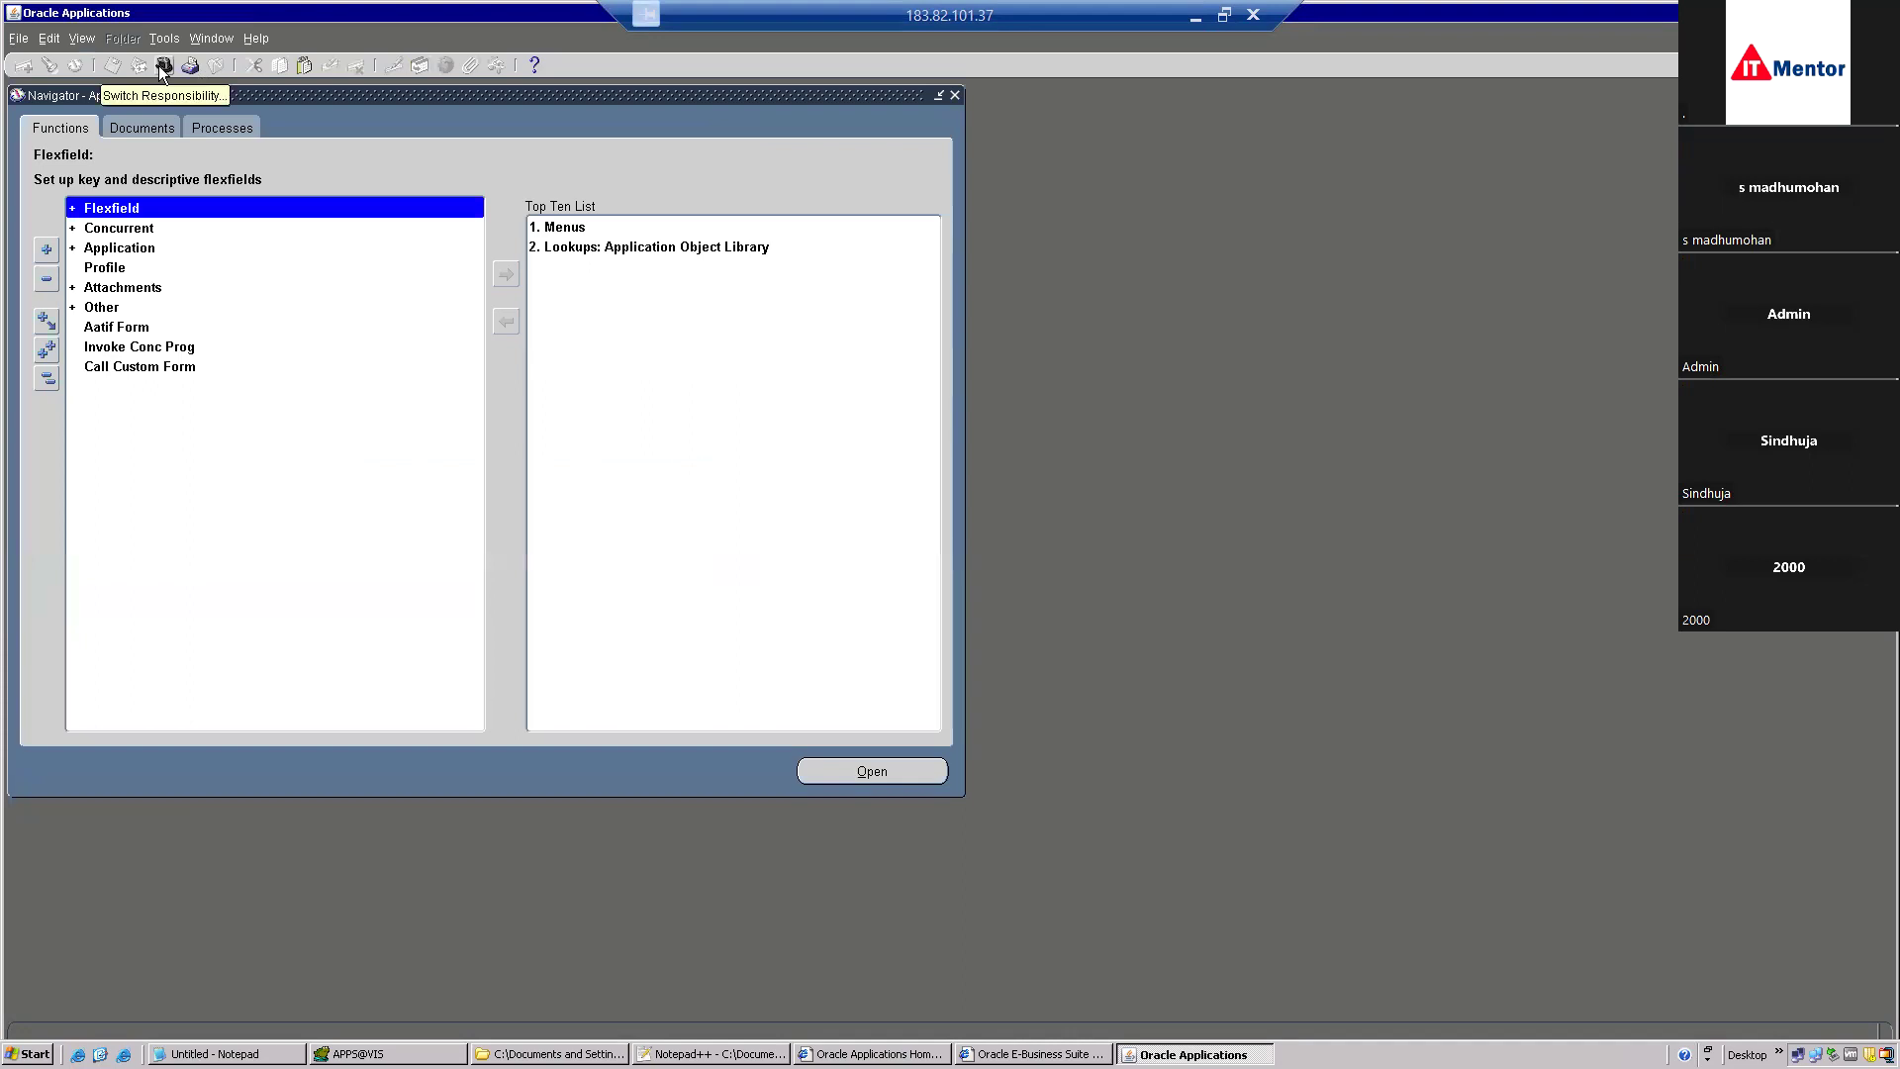
click(162, 66)
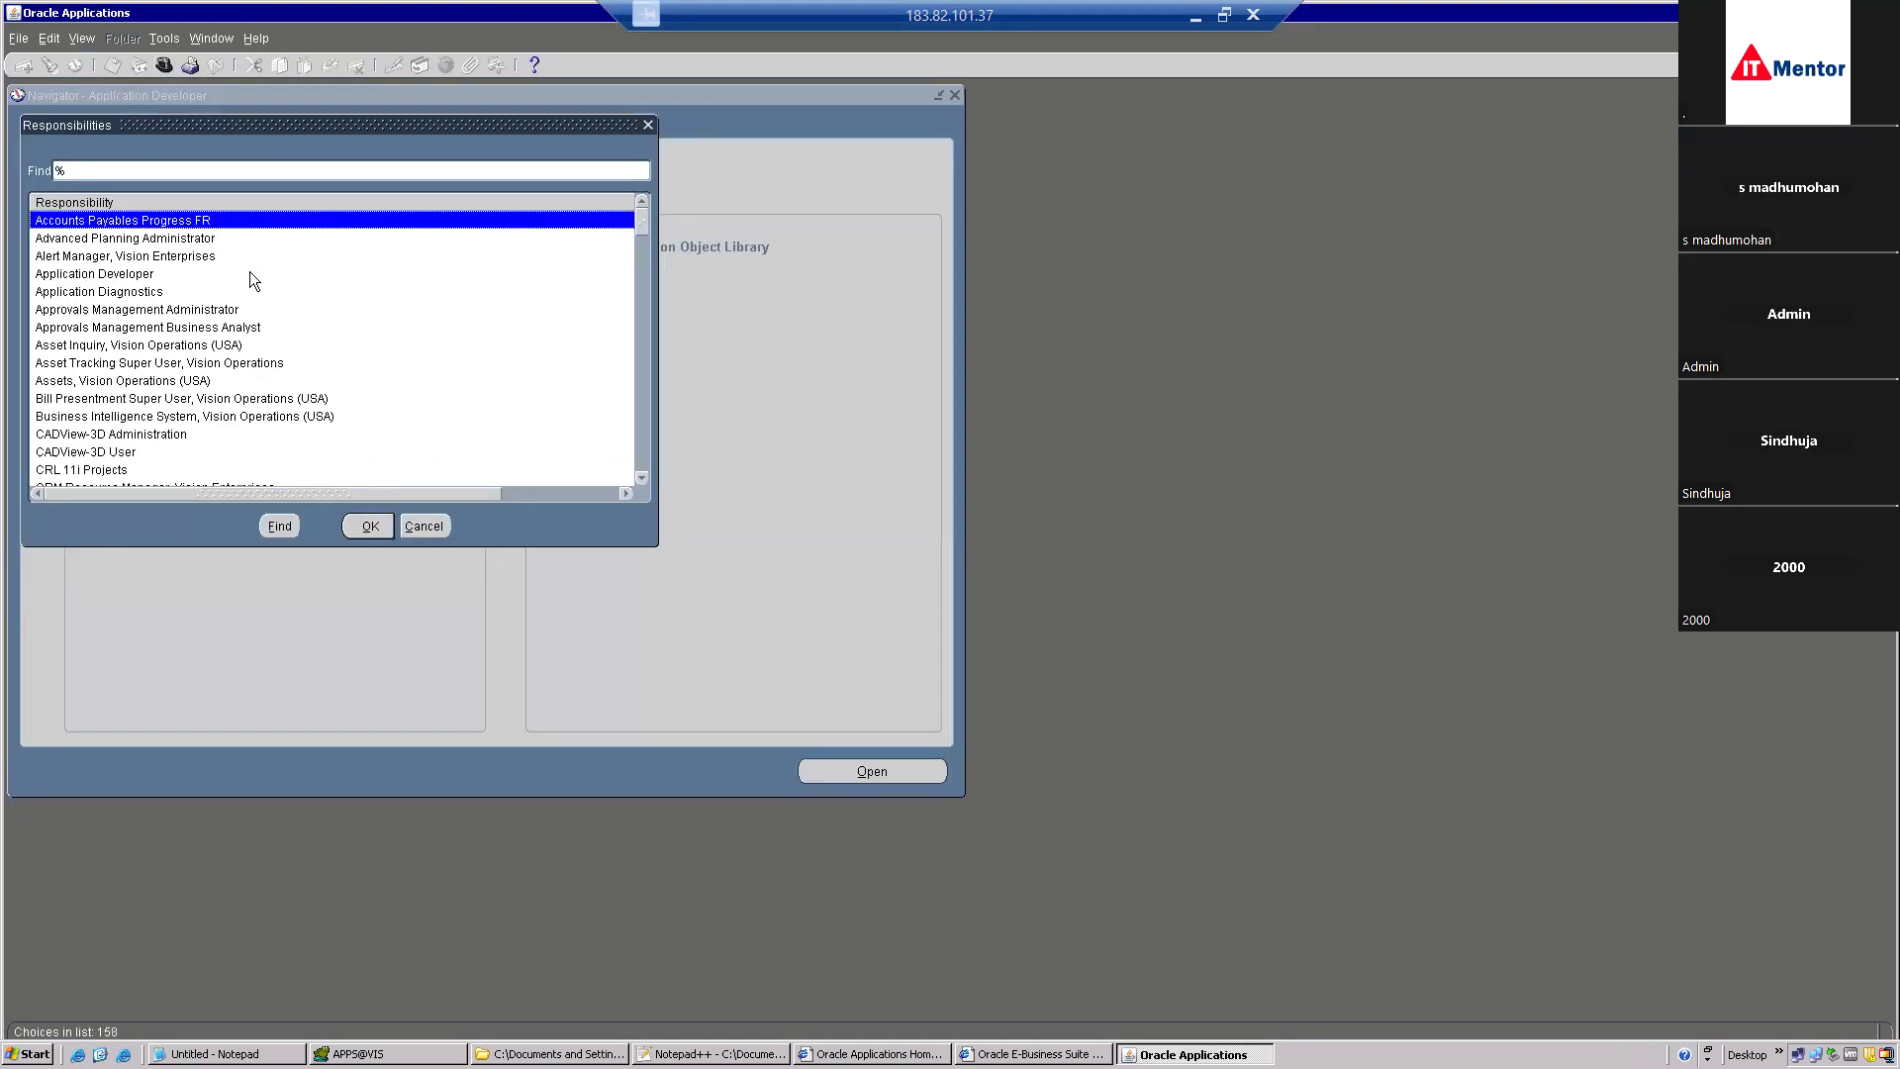
text(system Administrat)
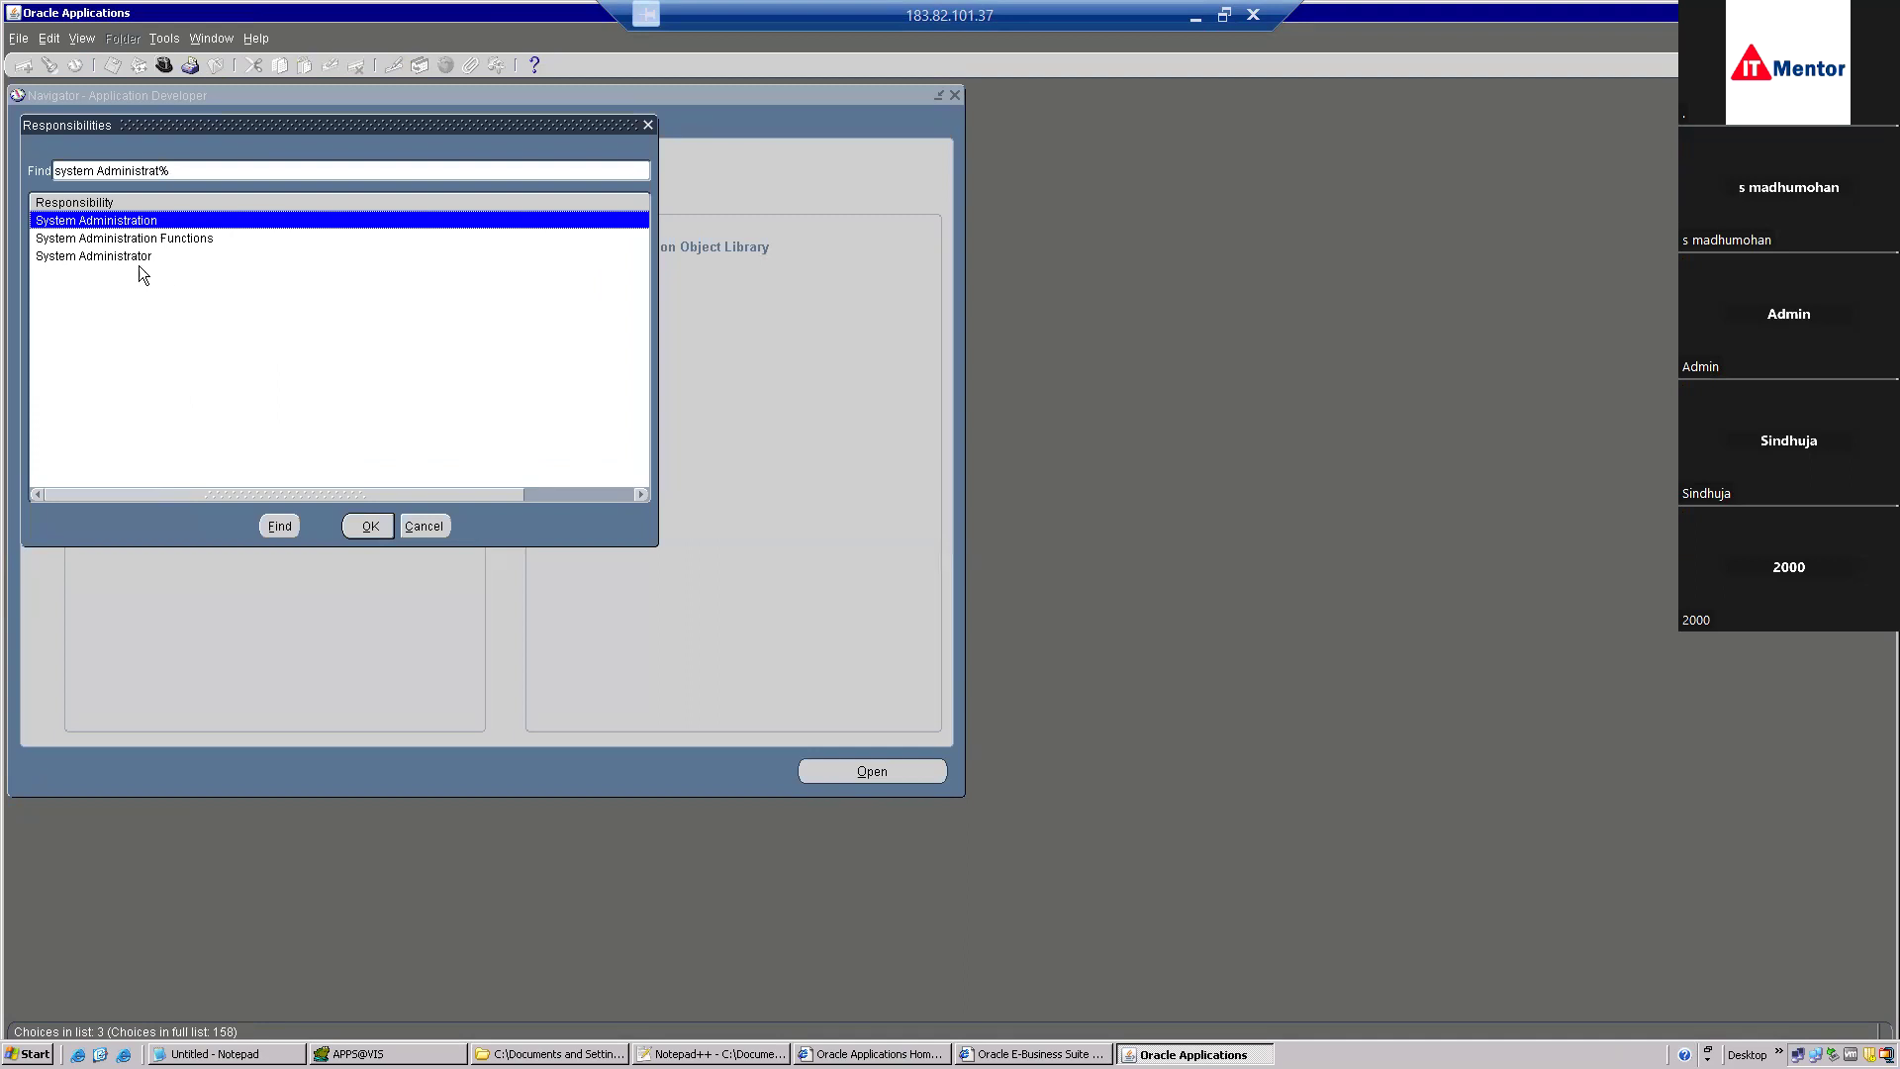
double_click(138, 258)
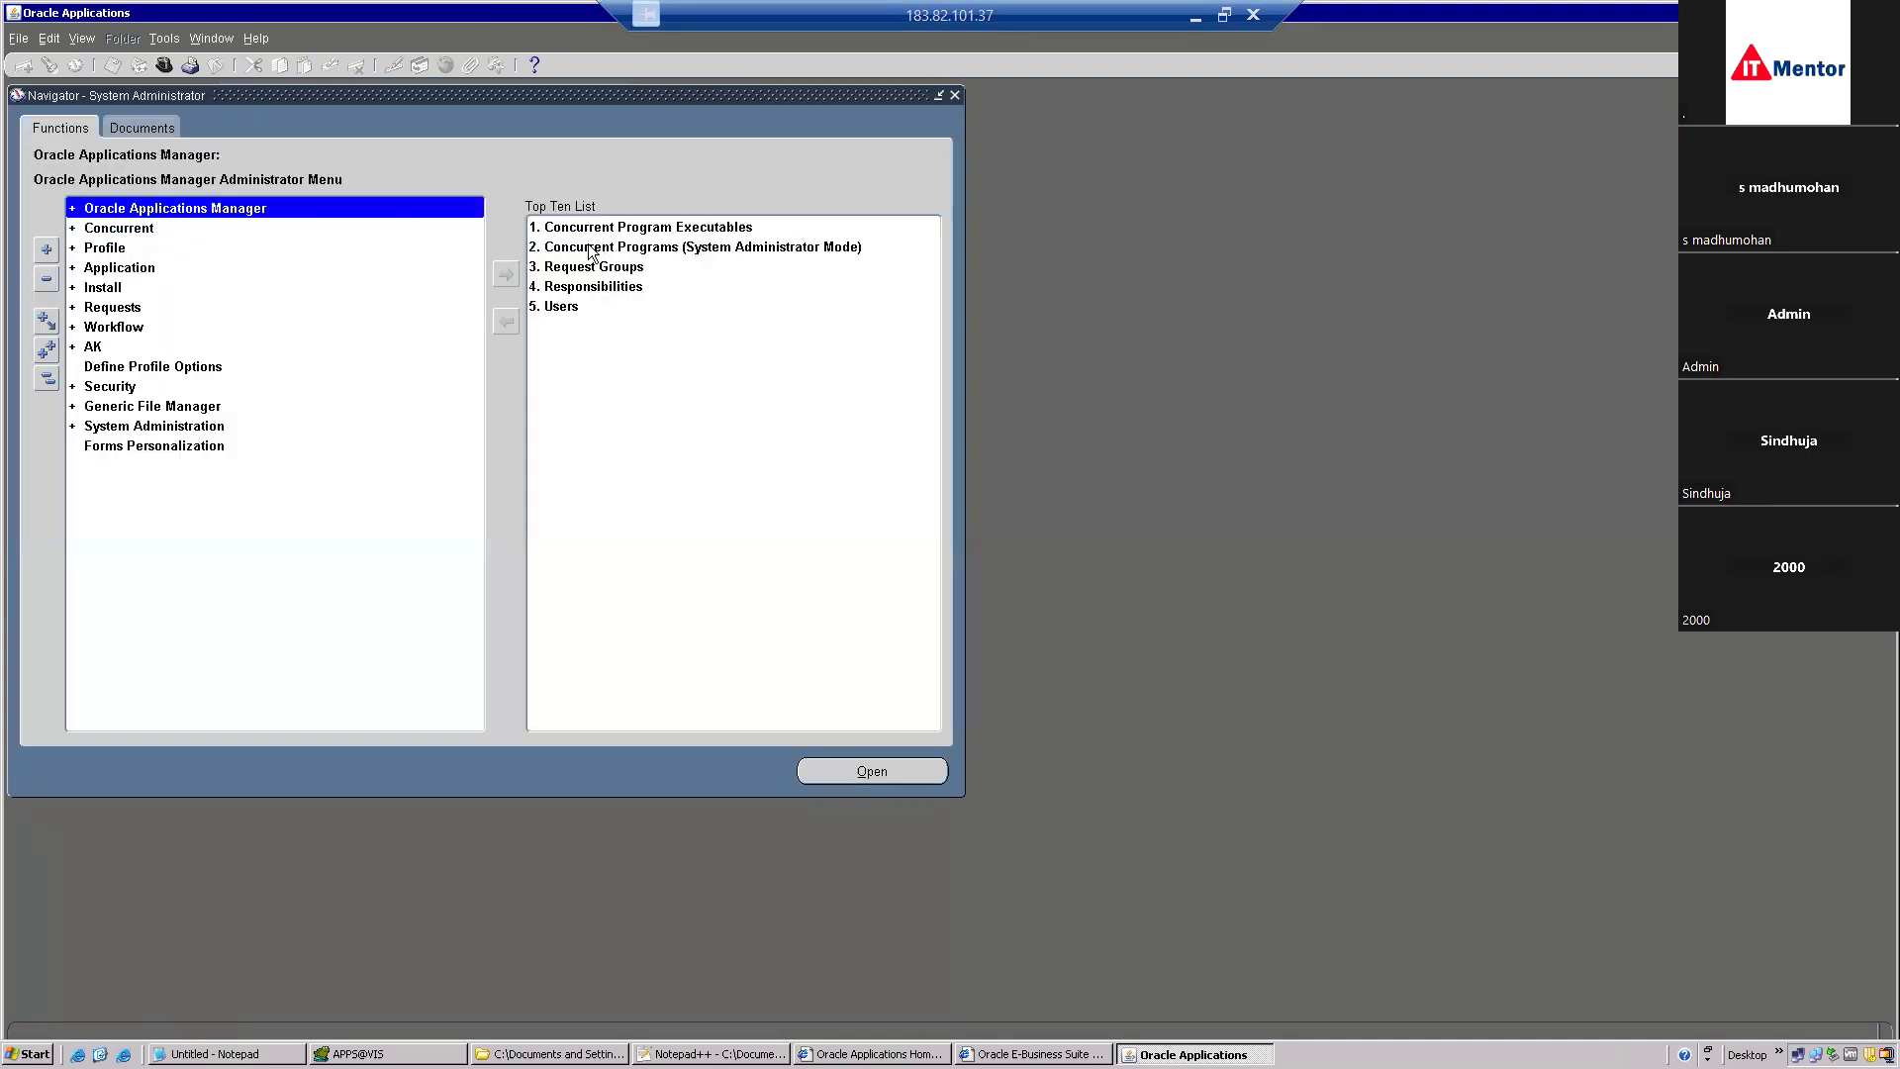
double_click(137, 232)
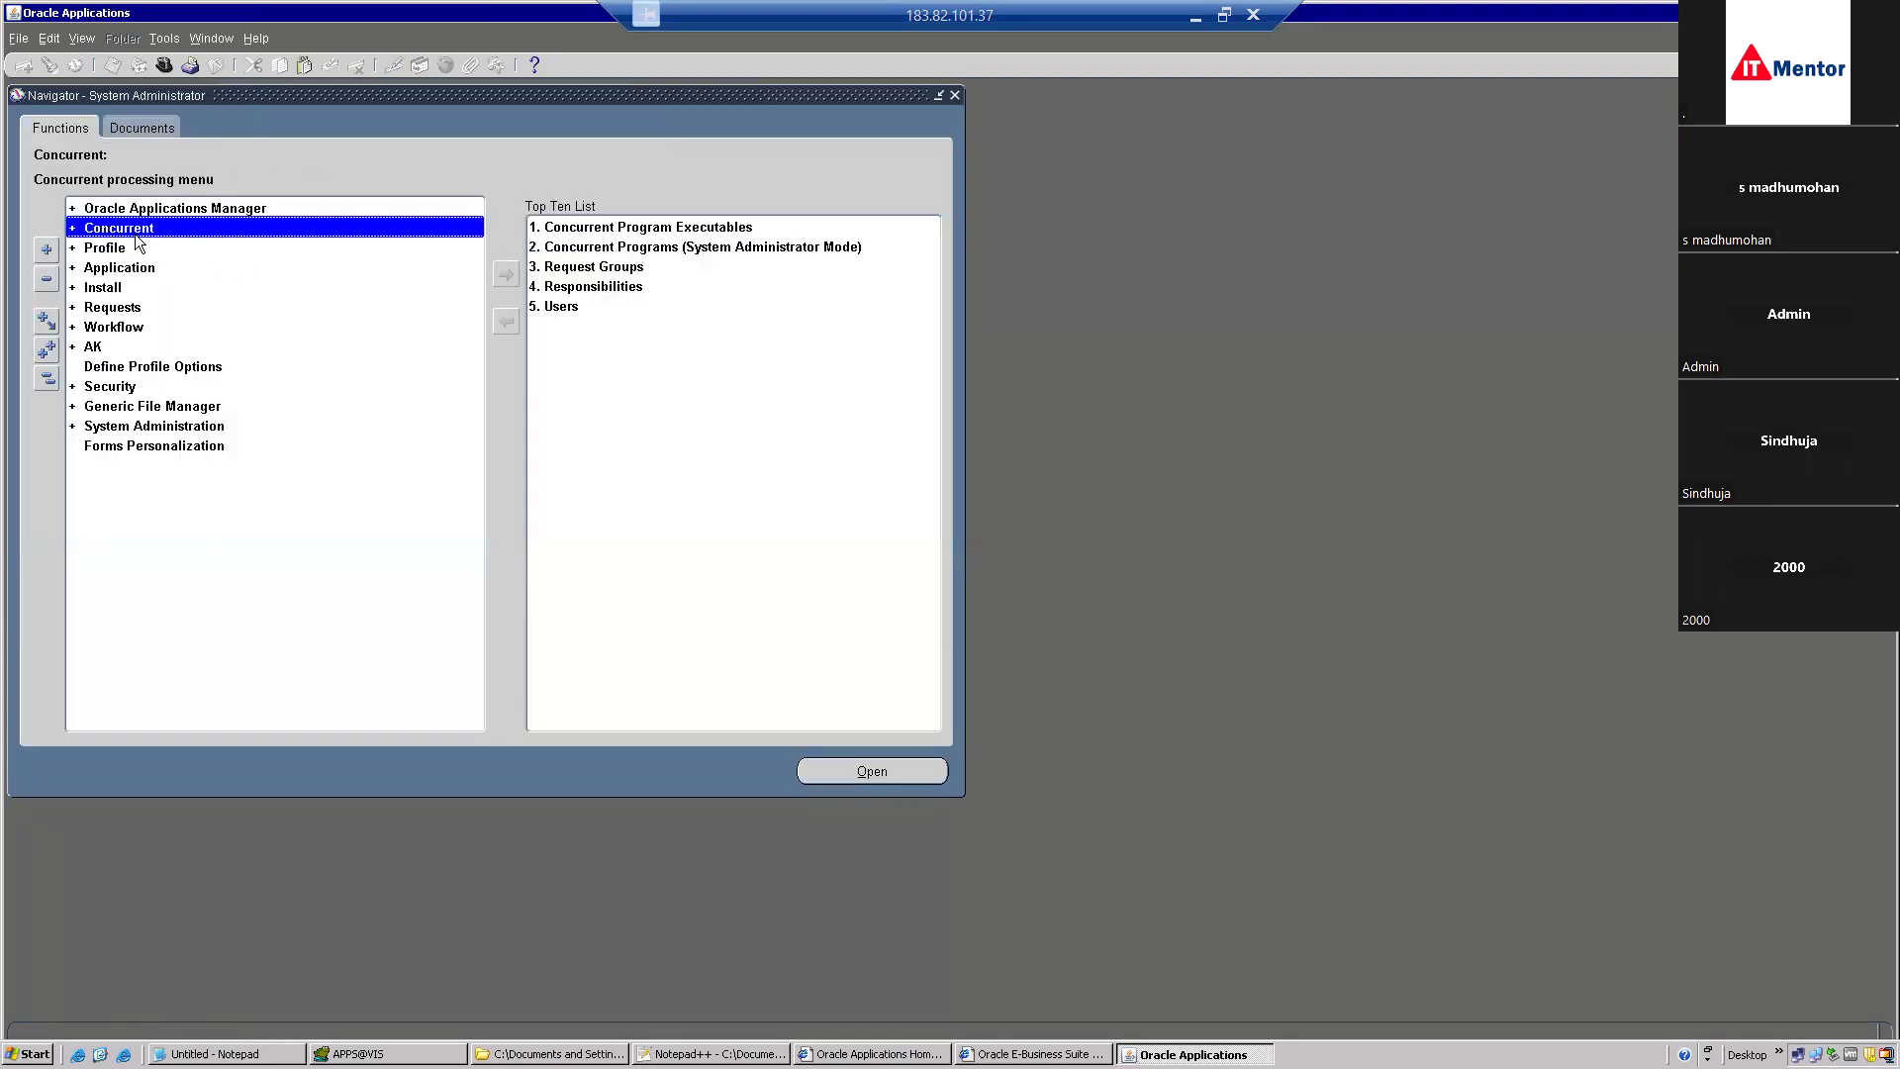
double_click(123, 308)
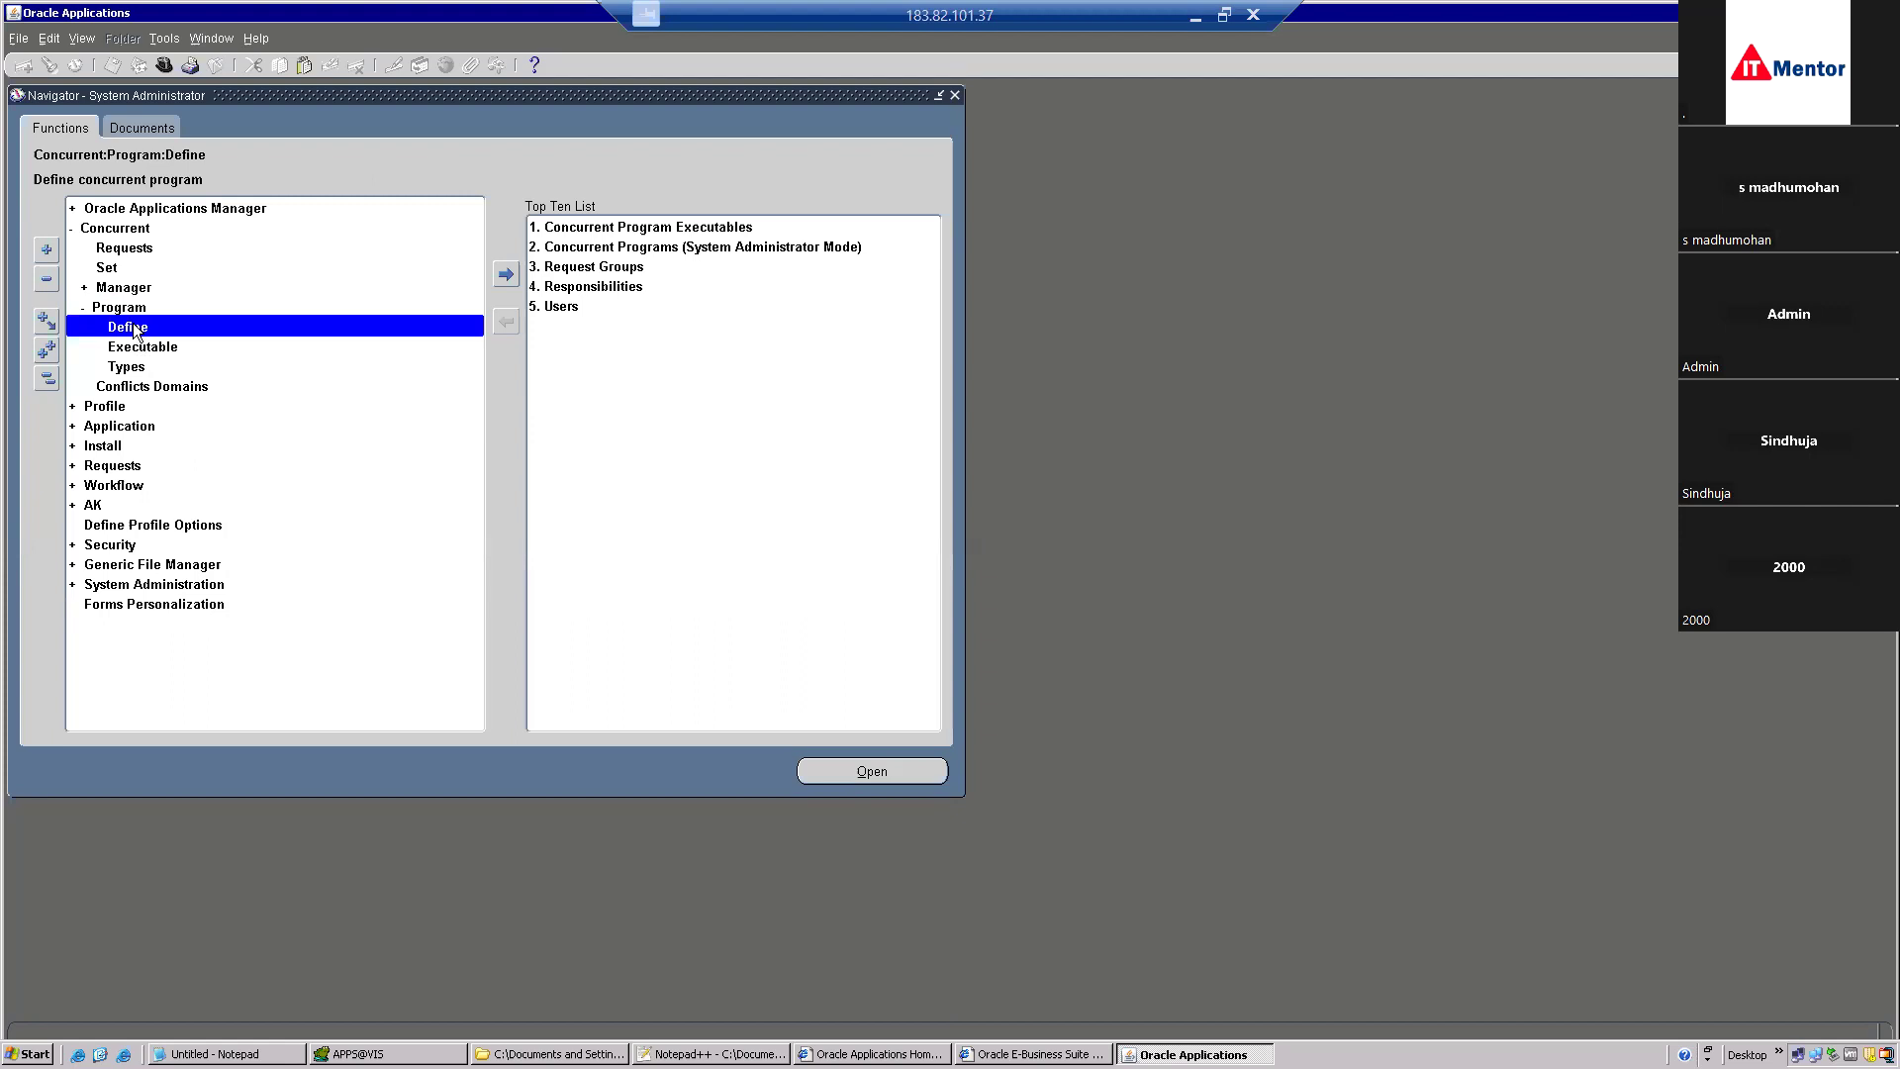
double_click(137, 327)
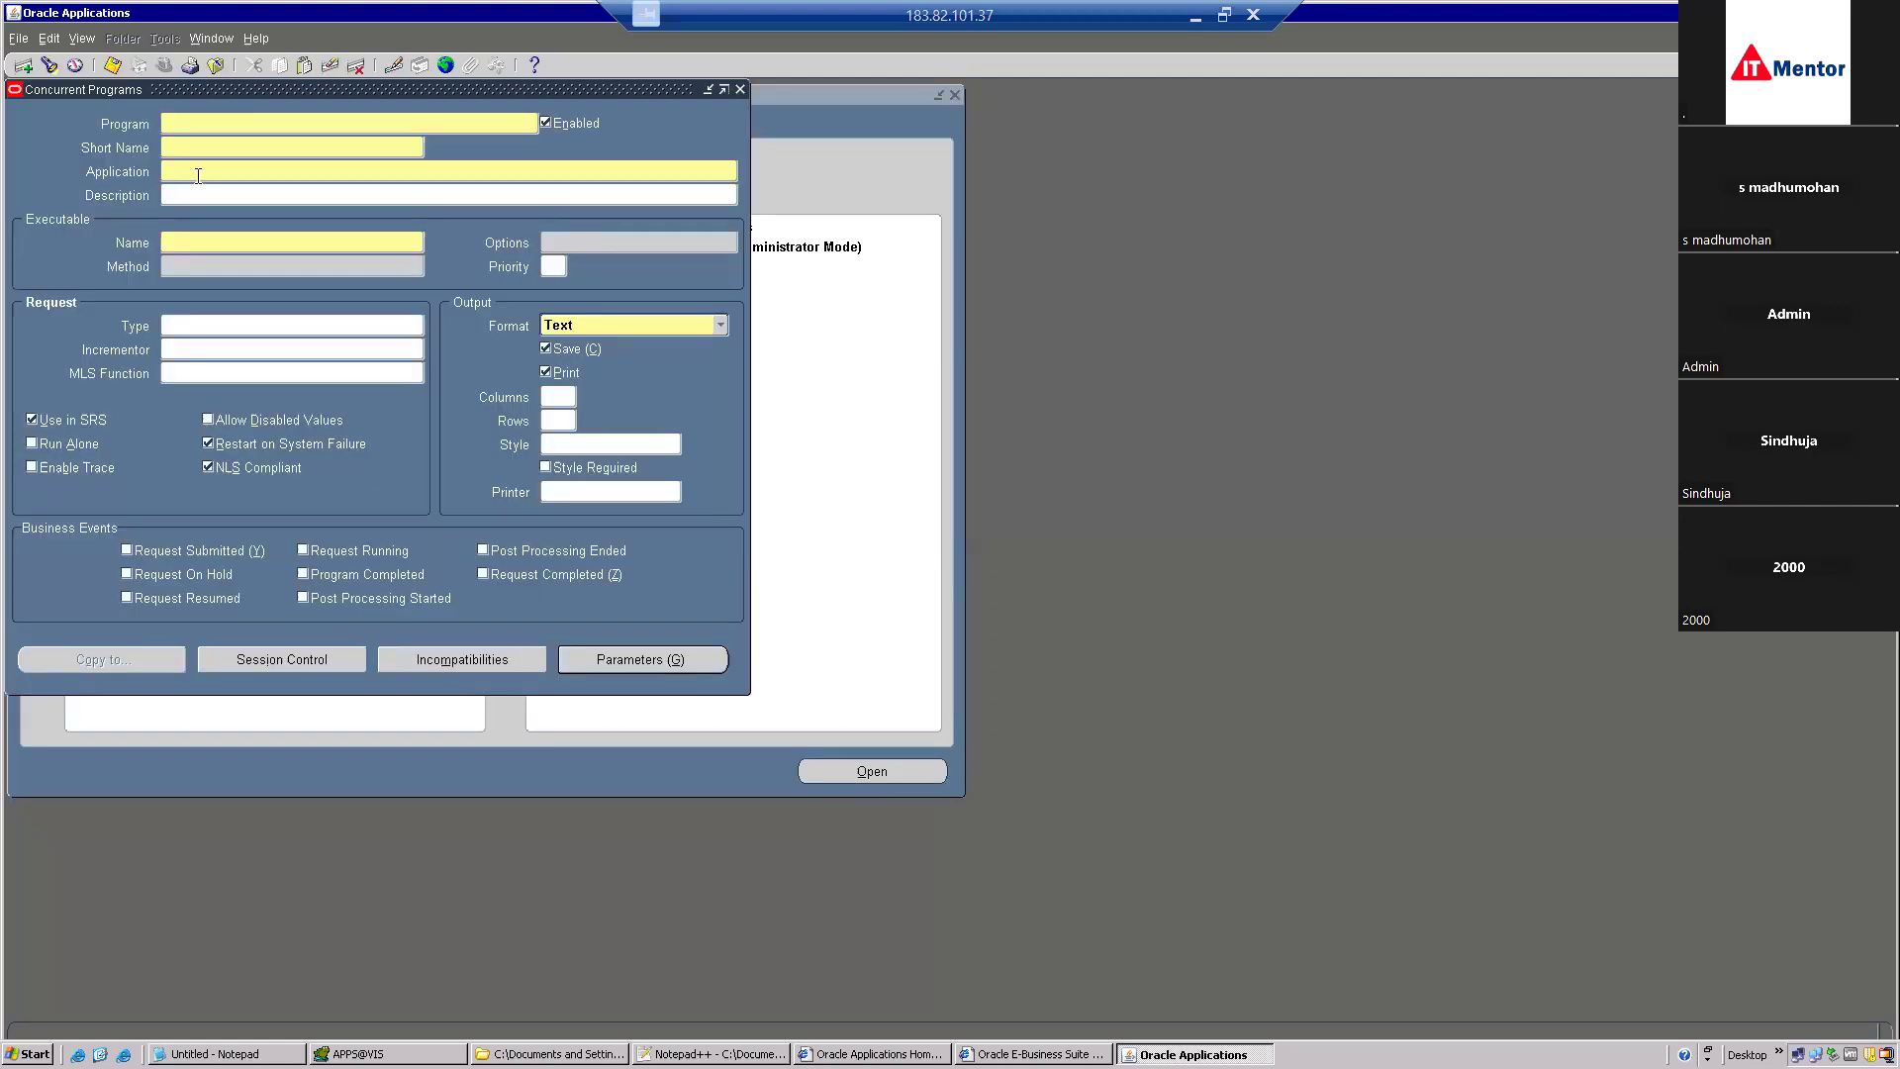
text(XX PO Details Report)
key(alt+Tab)
key(alt+Tab)
key(alt+Tab)
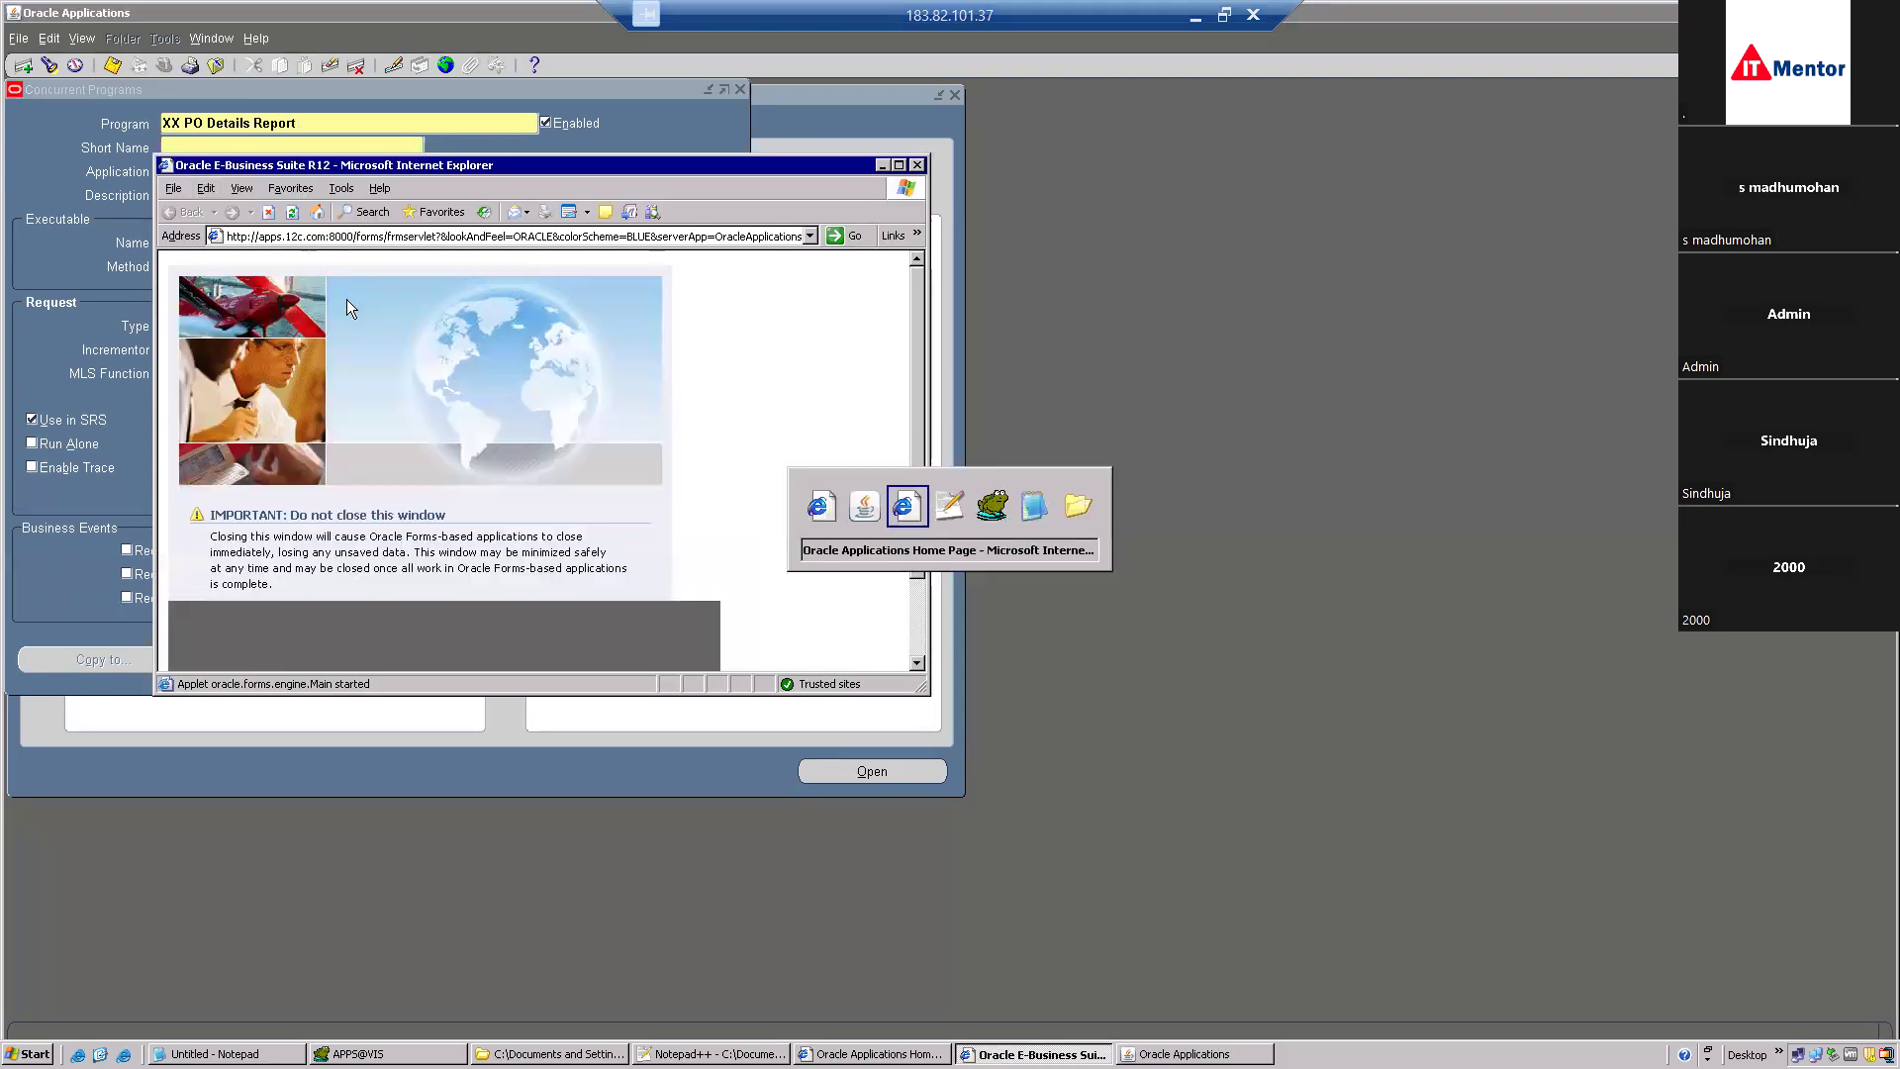
key(alt+Tab)
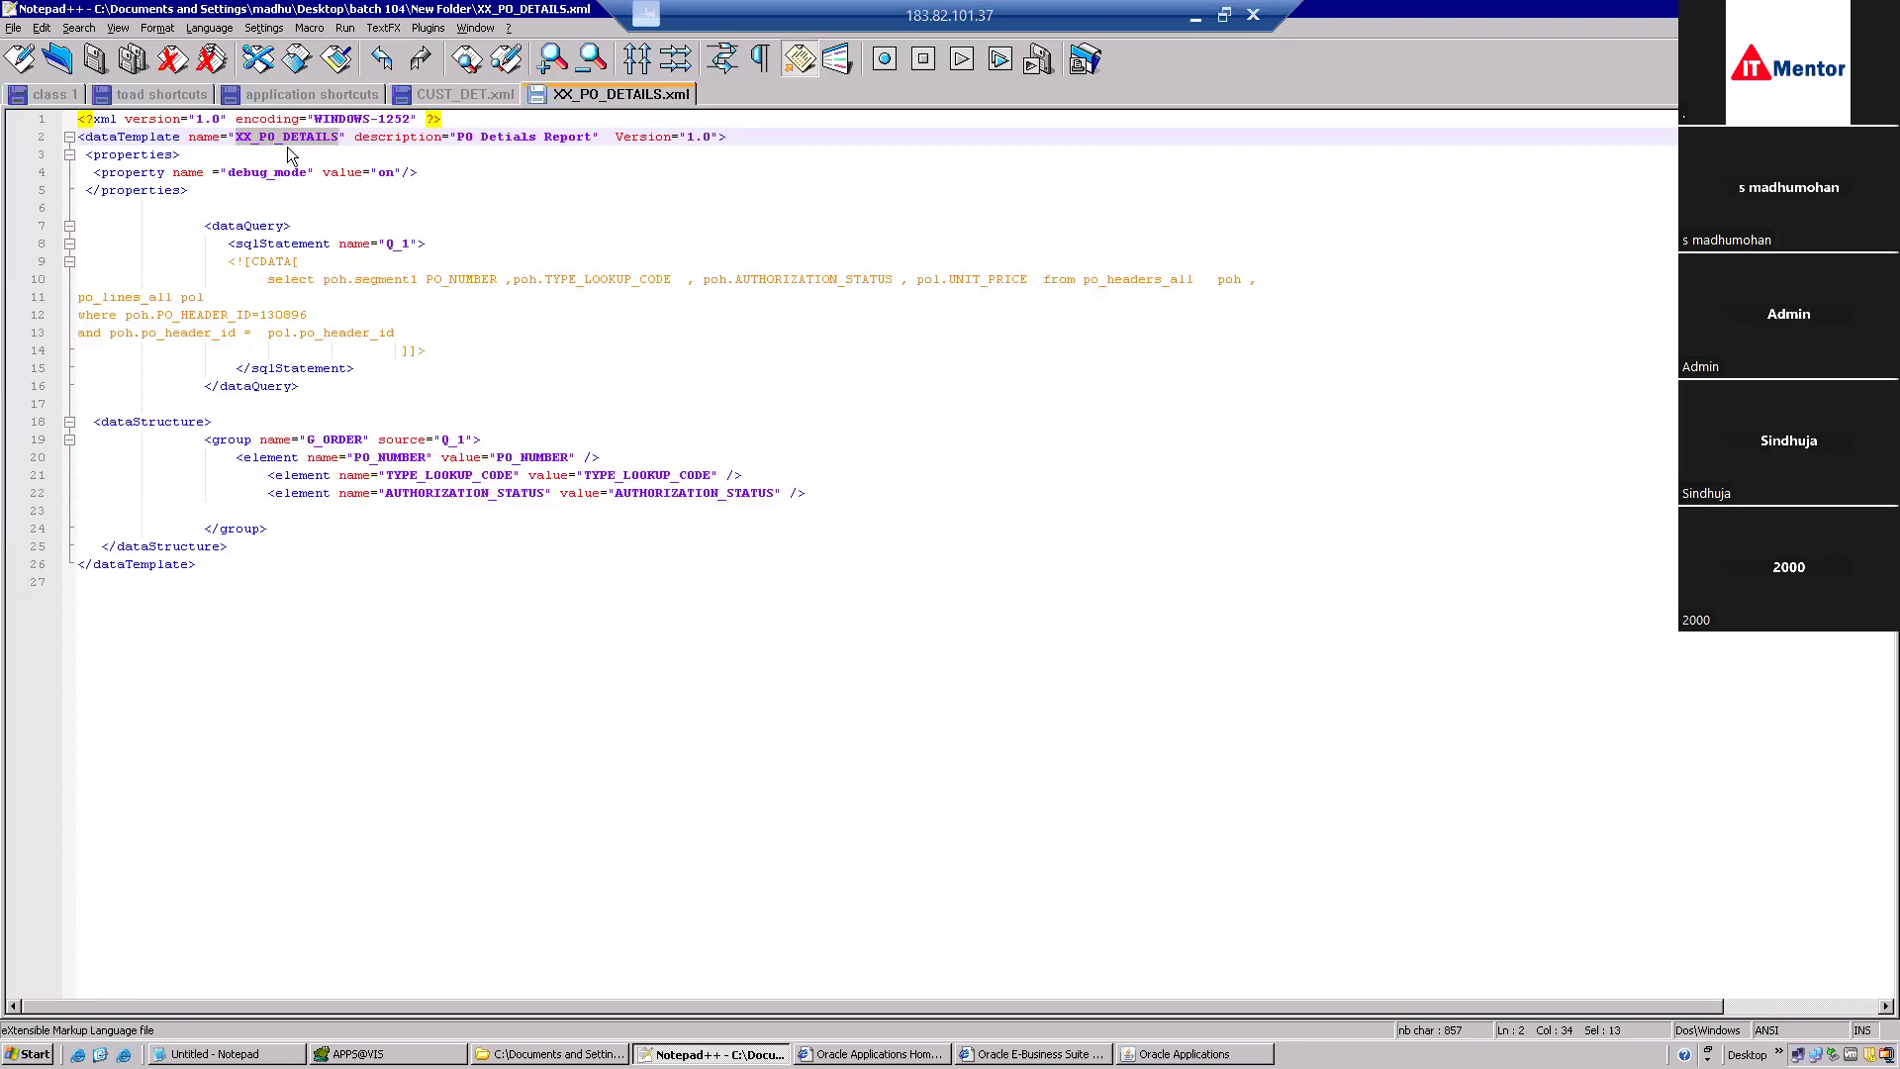
right_click(312, 140)
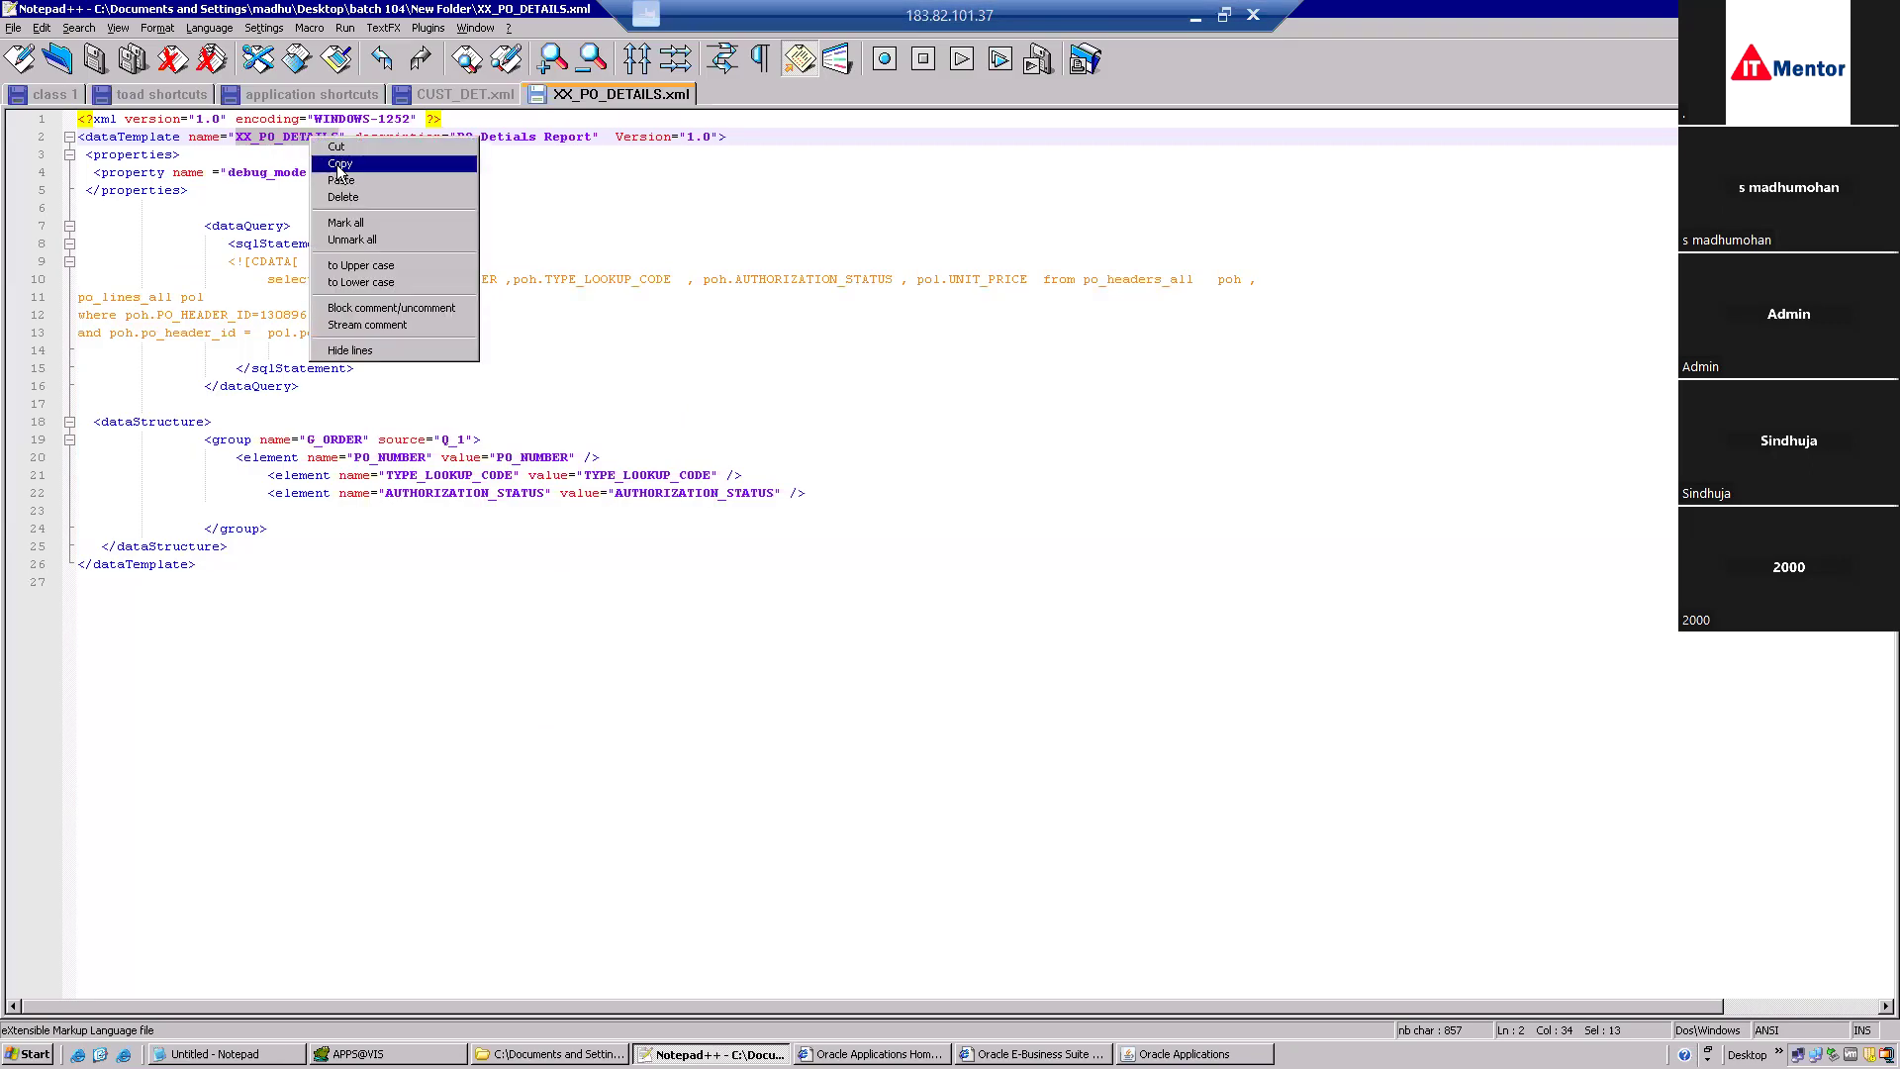
click(338, 165)
key(alt+Tab)
key(alt+Tab)
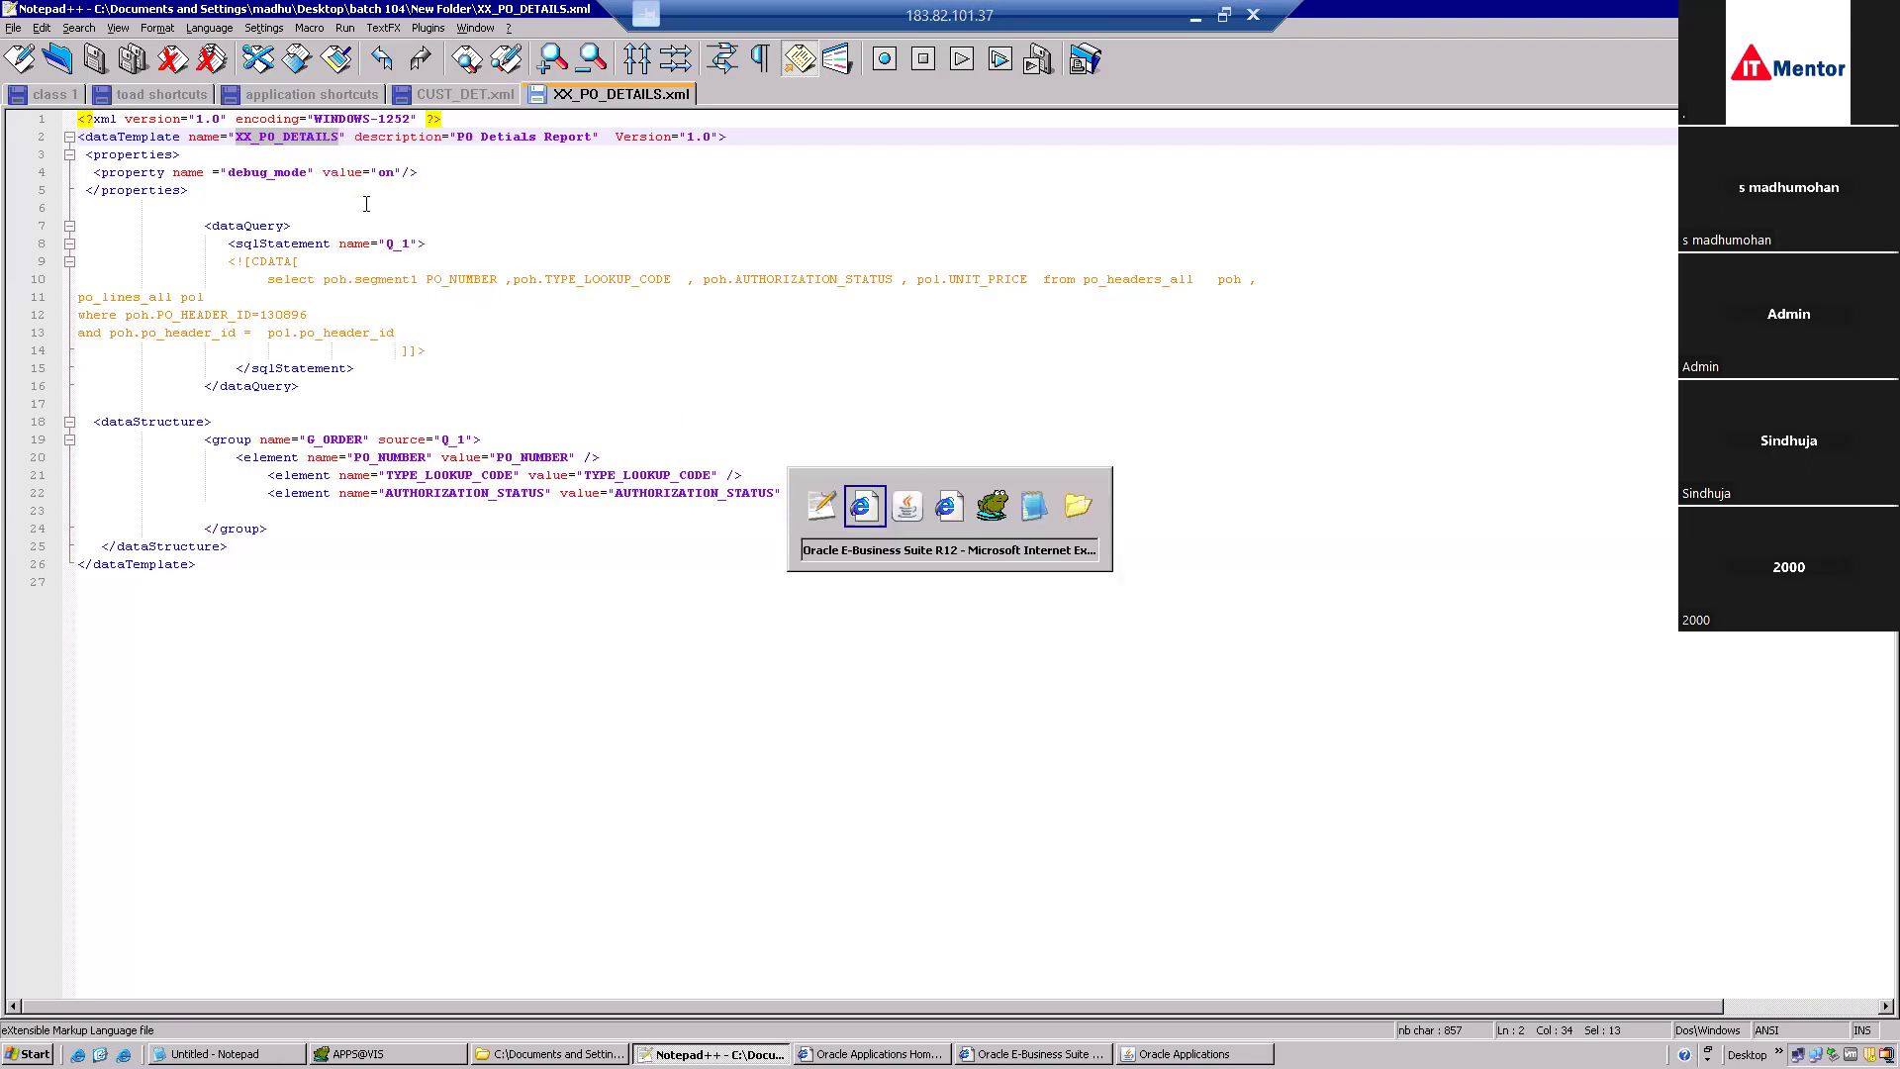
key(alt+Tab)
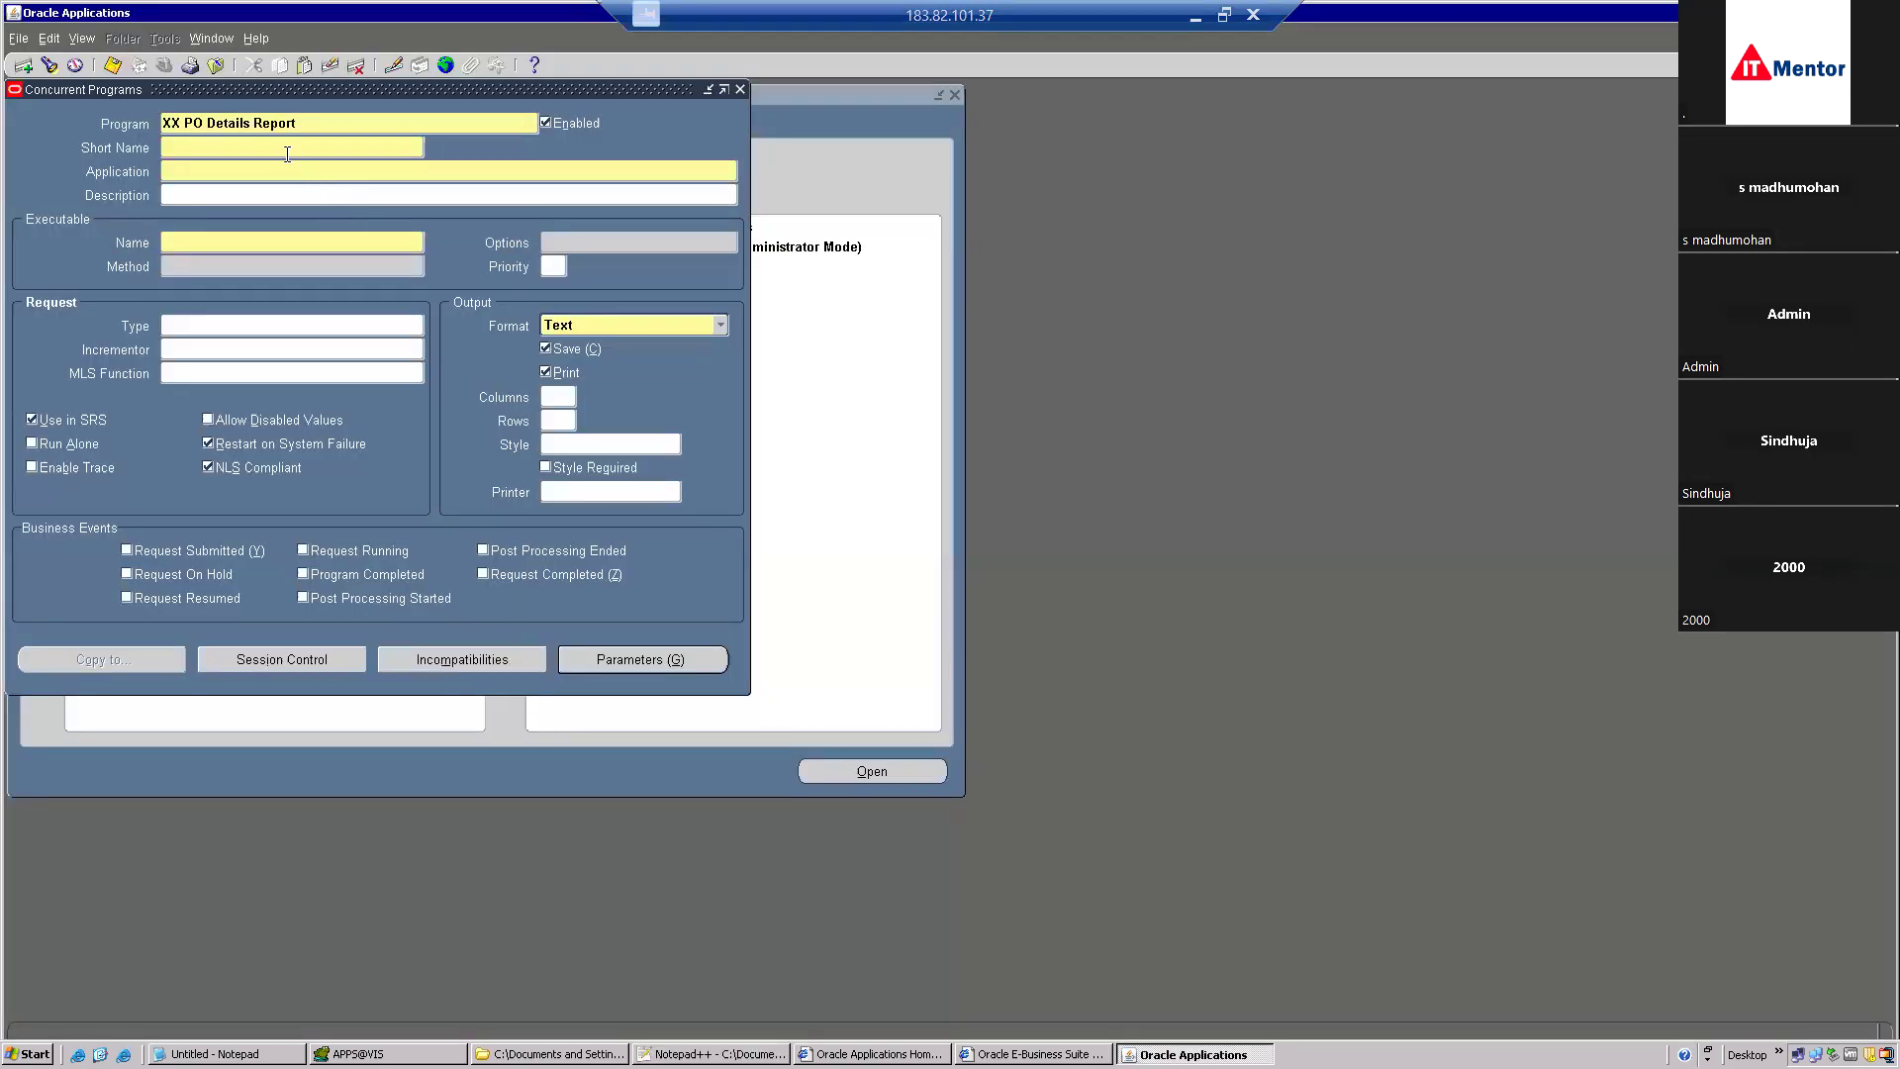
key(ctrl+v)
key(Tab)
text(Payables)
key(alt+Tab)
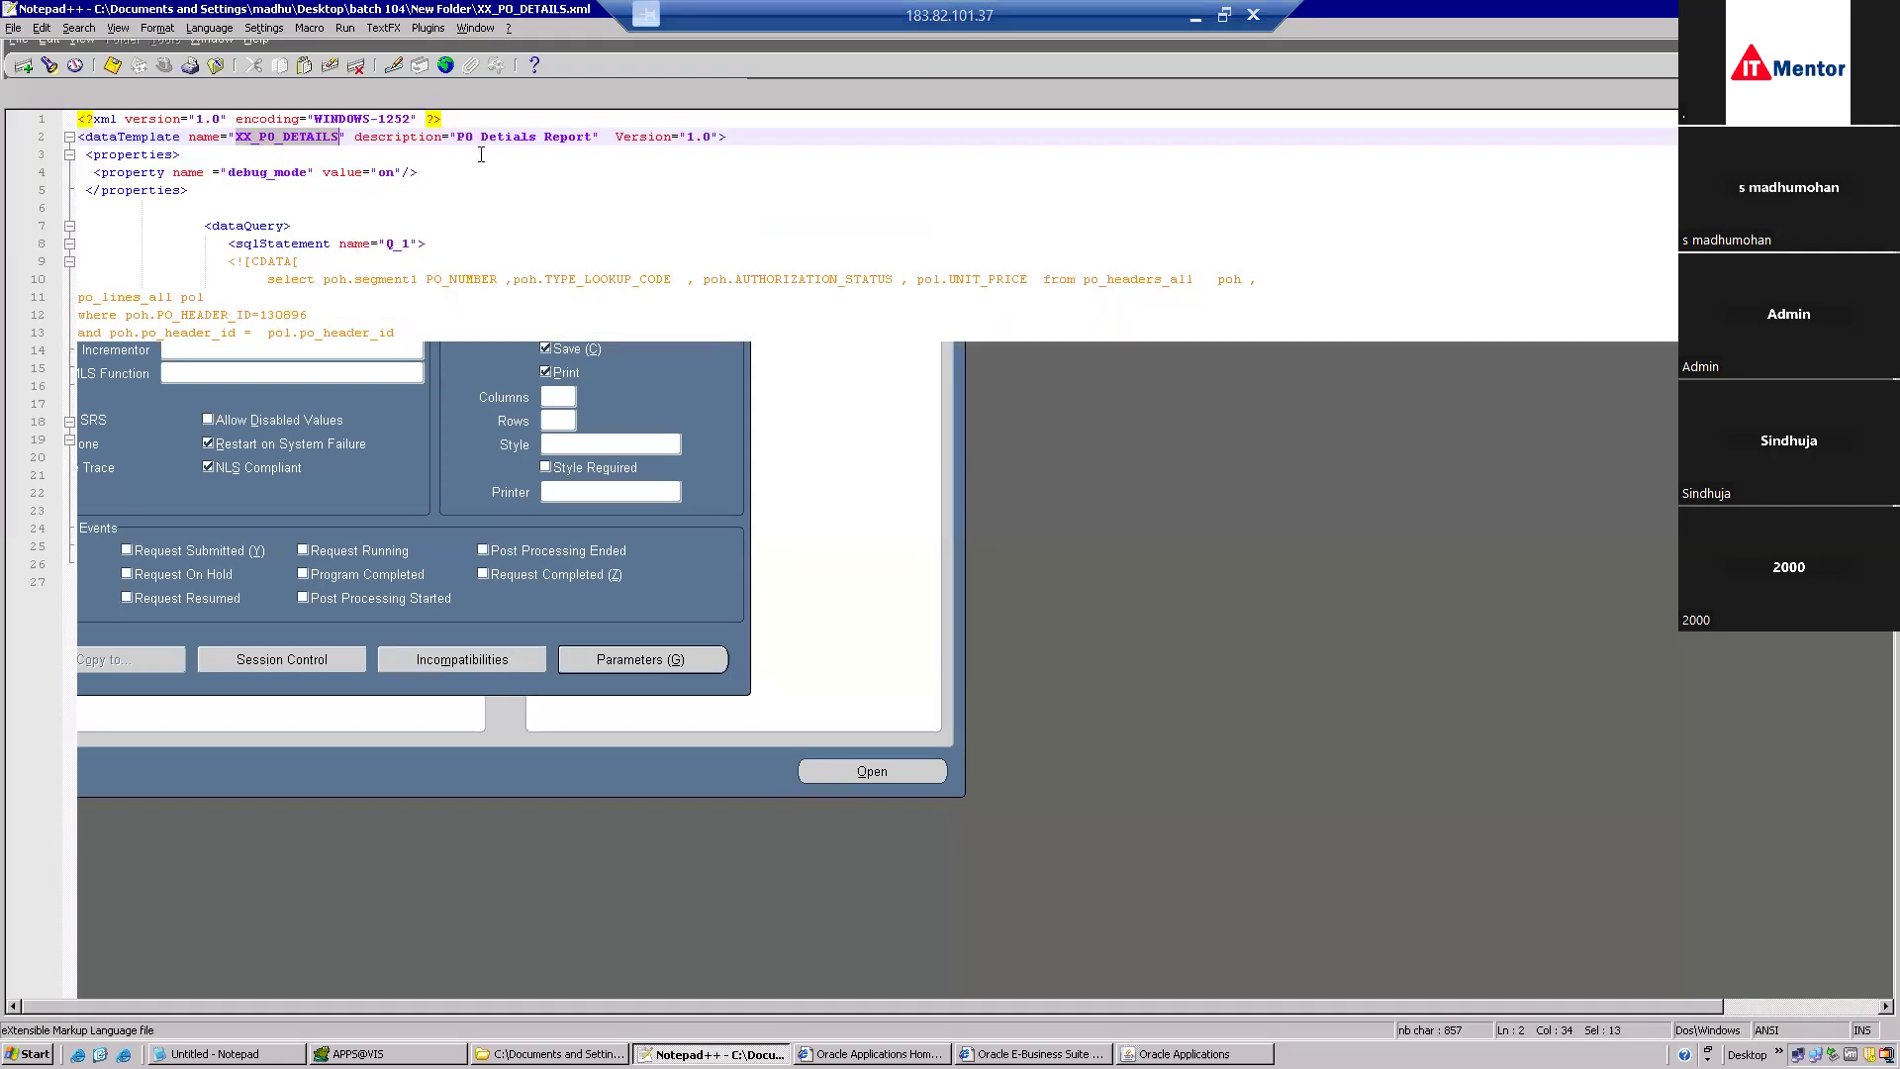
drag(592, 136, 459, 139)
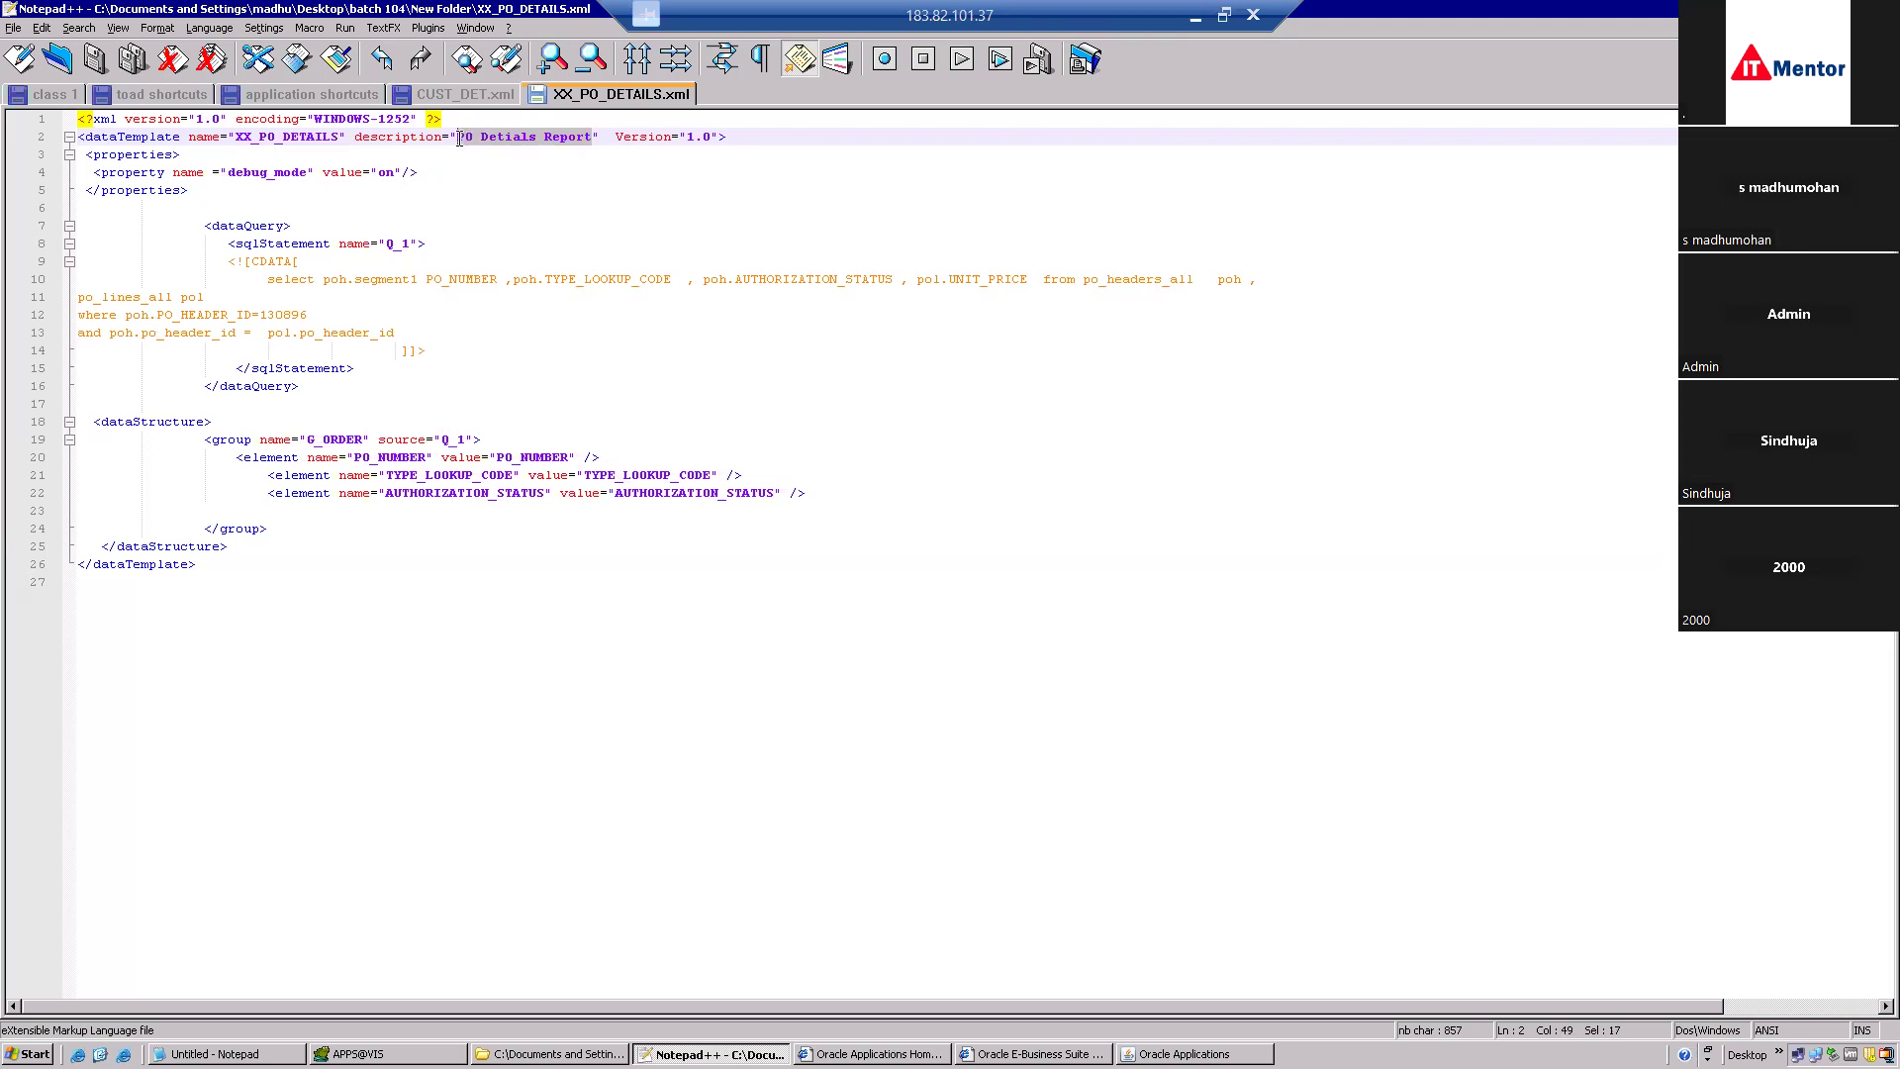
key(ctrl+c)
key(alt+Tab)
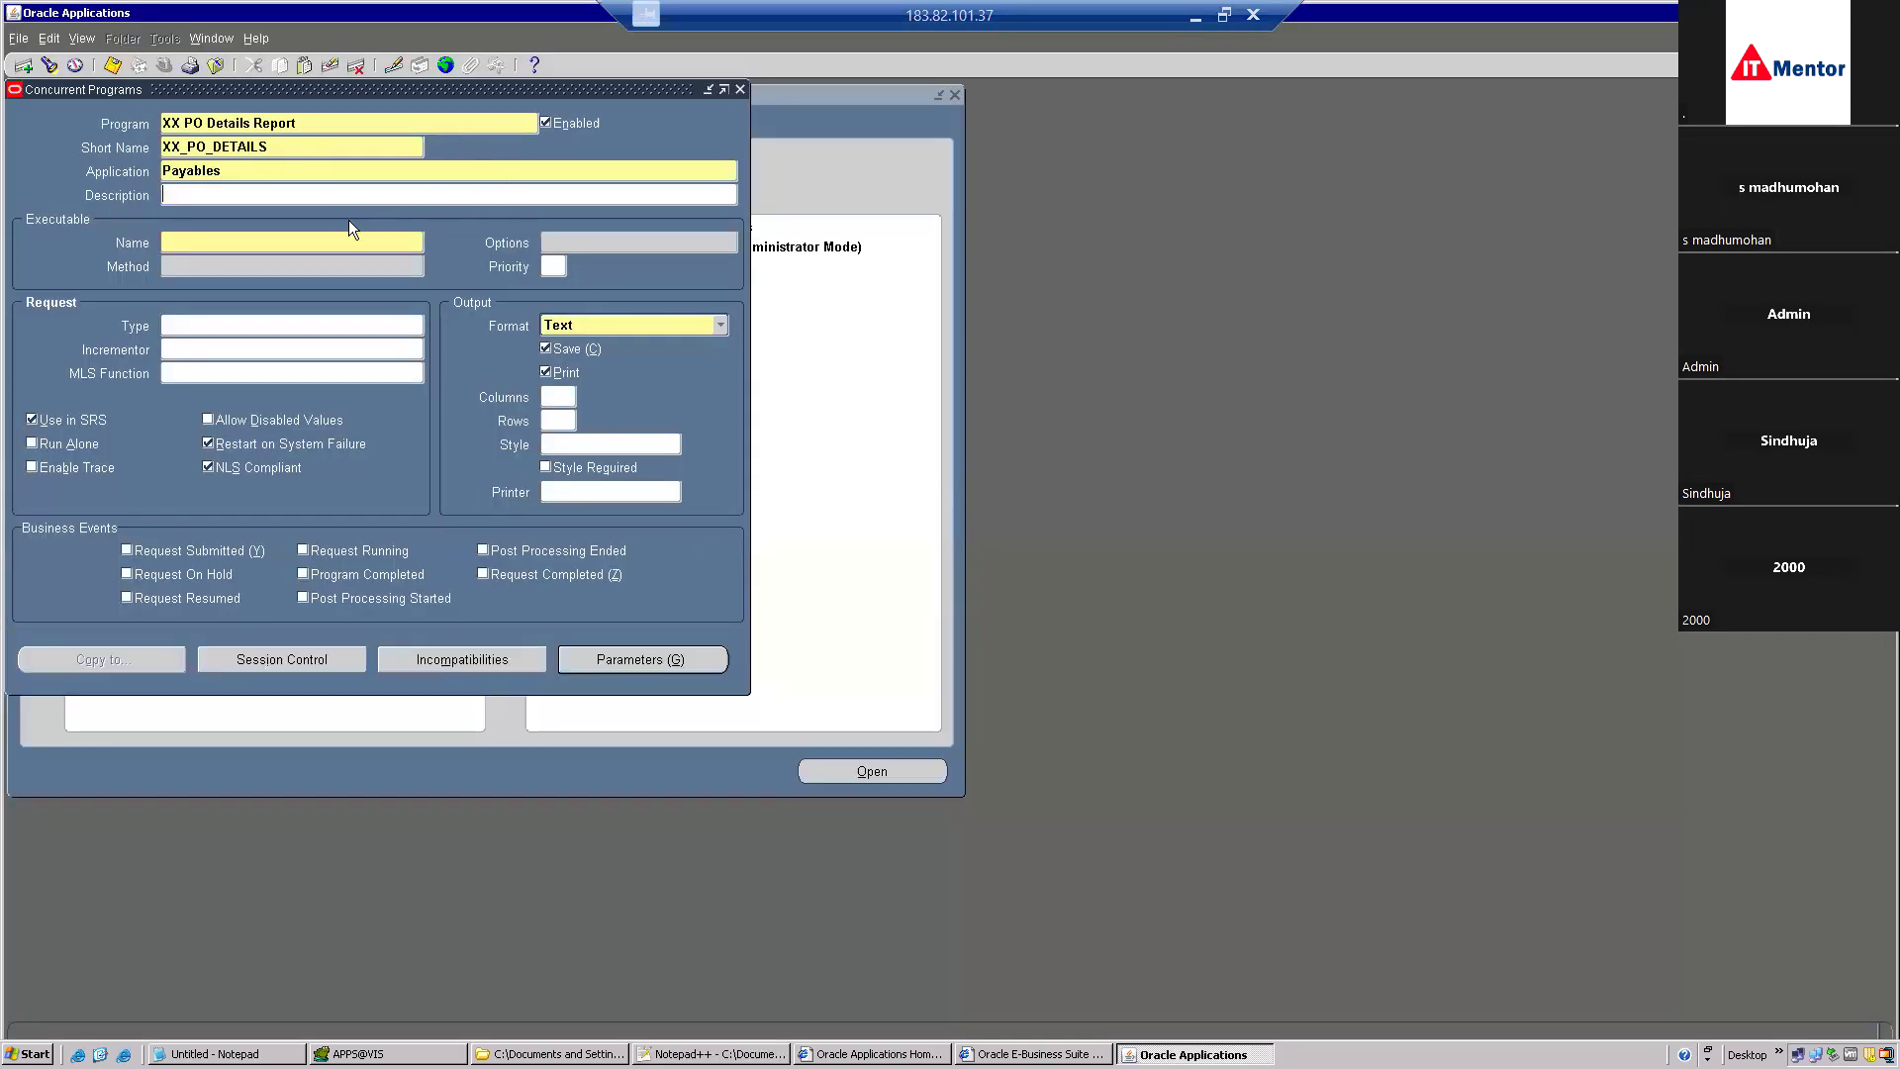
key(ctrl+v)
key(Tab)
text(XDO)
key(Tab)
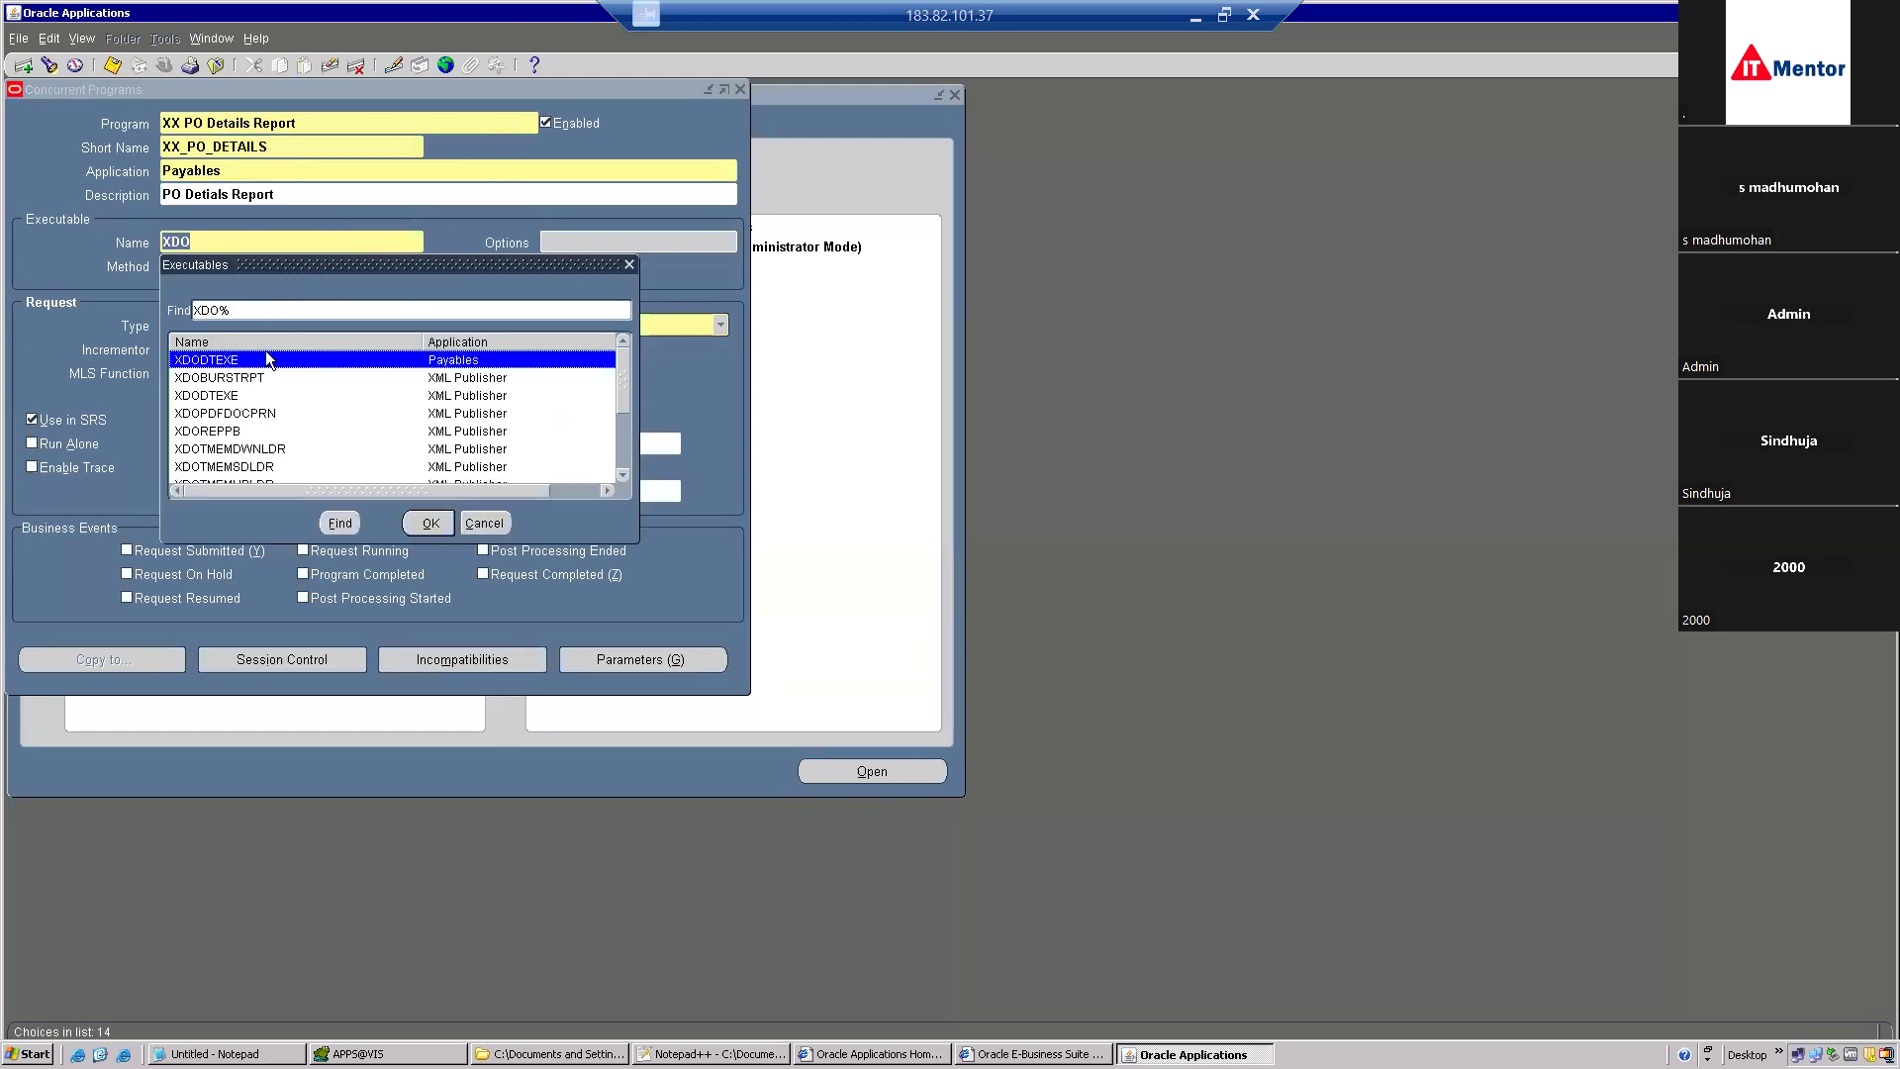
double_click(265, 356)
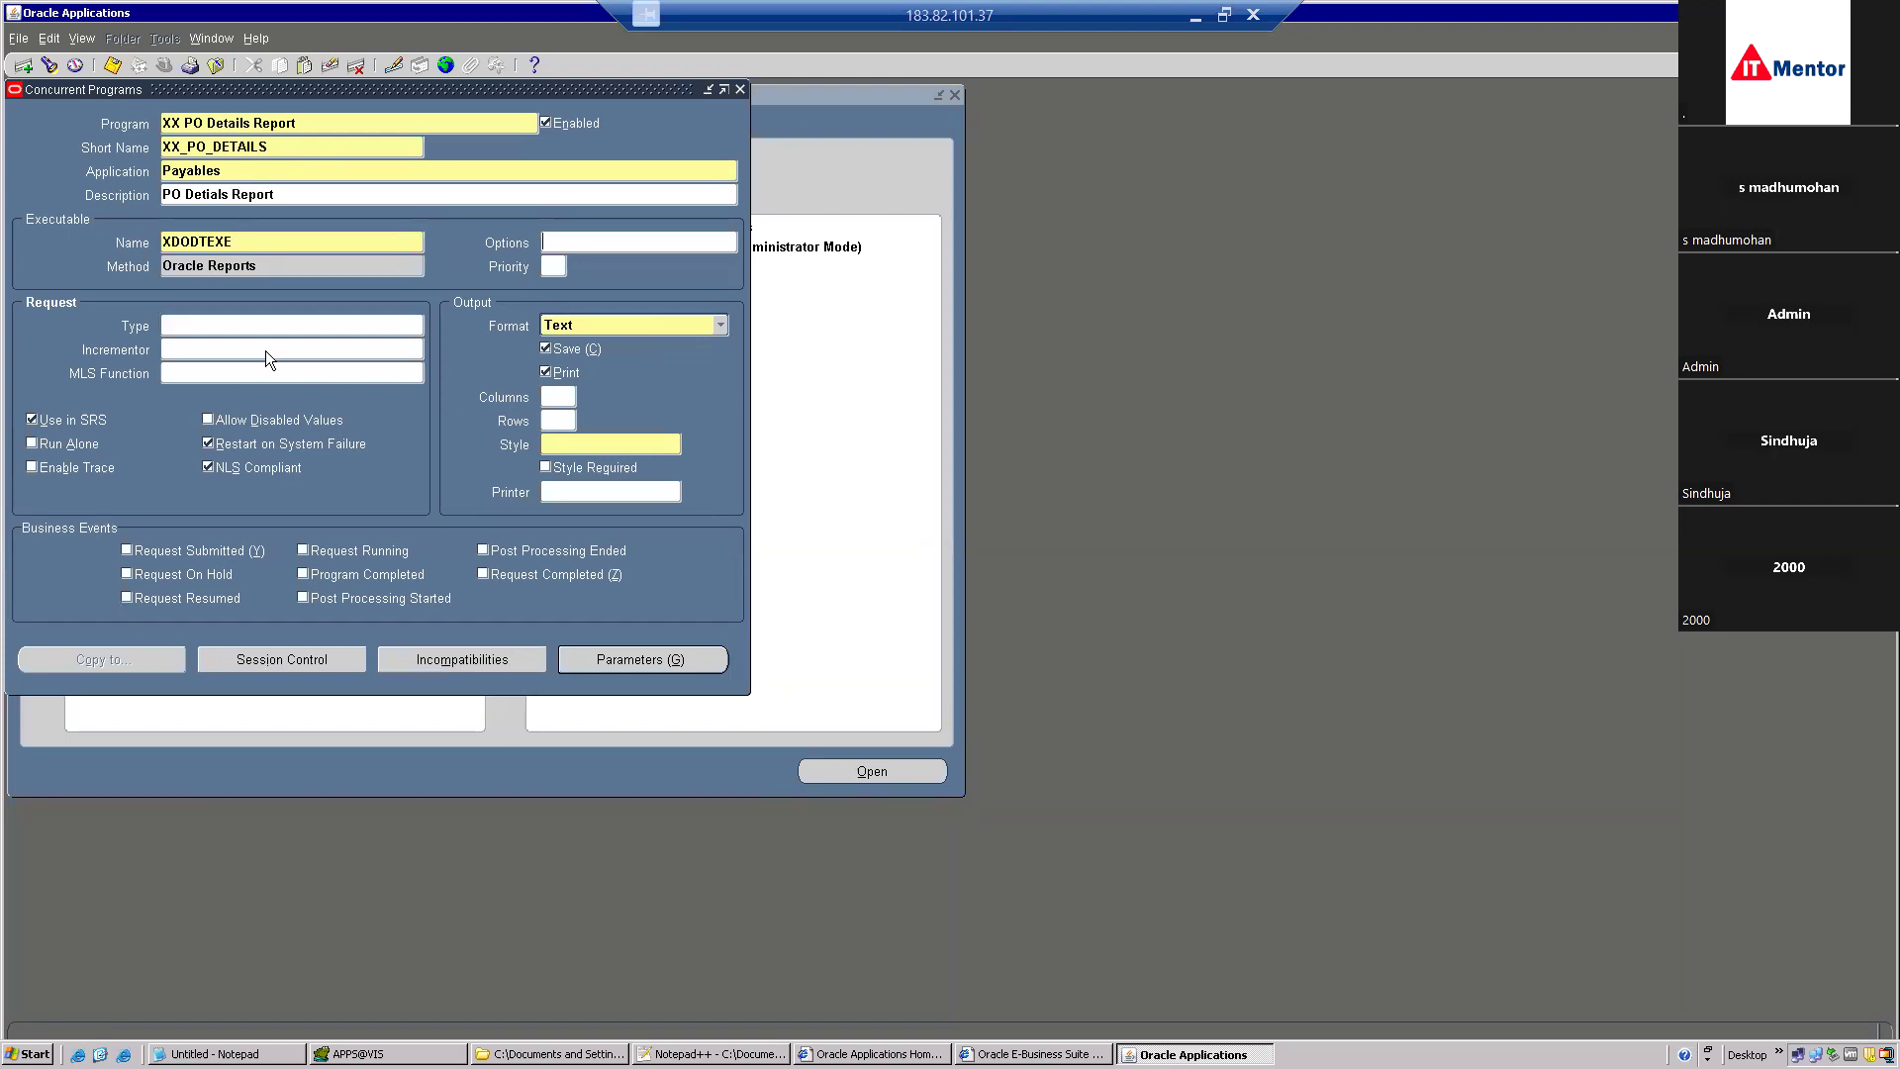
click(253, 247)
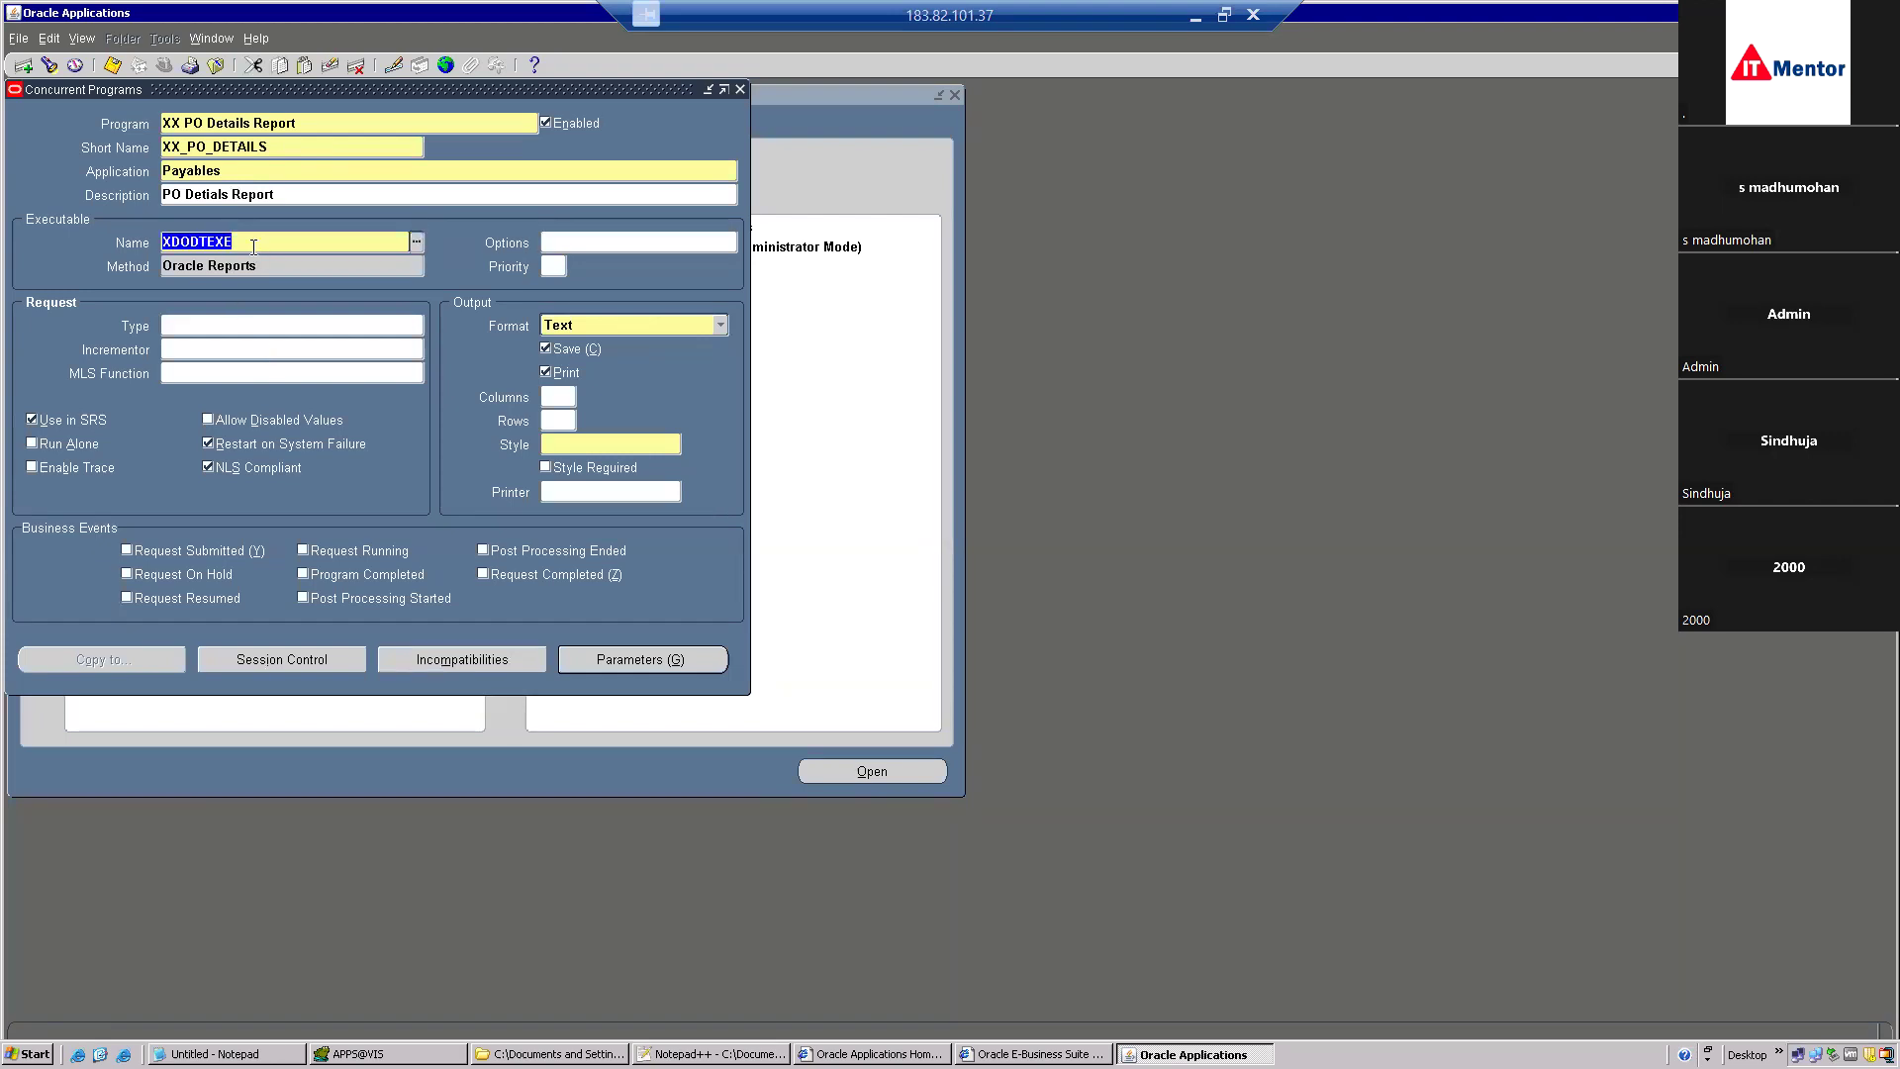
text(XDO)
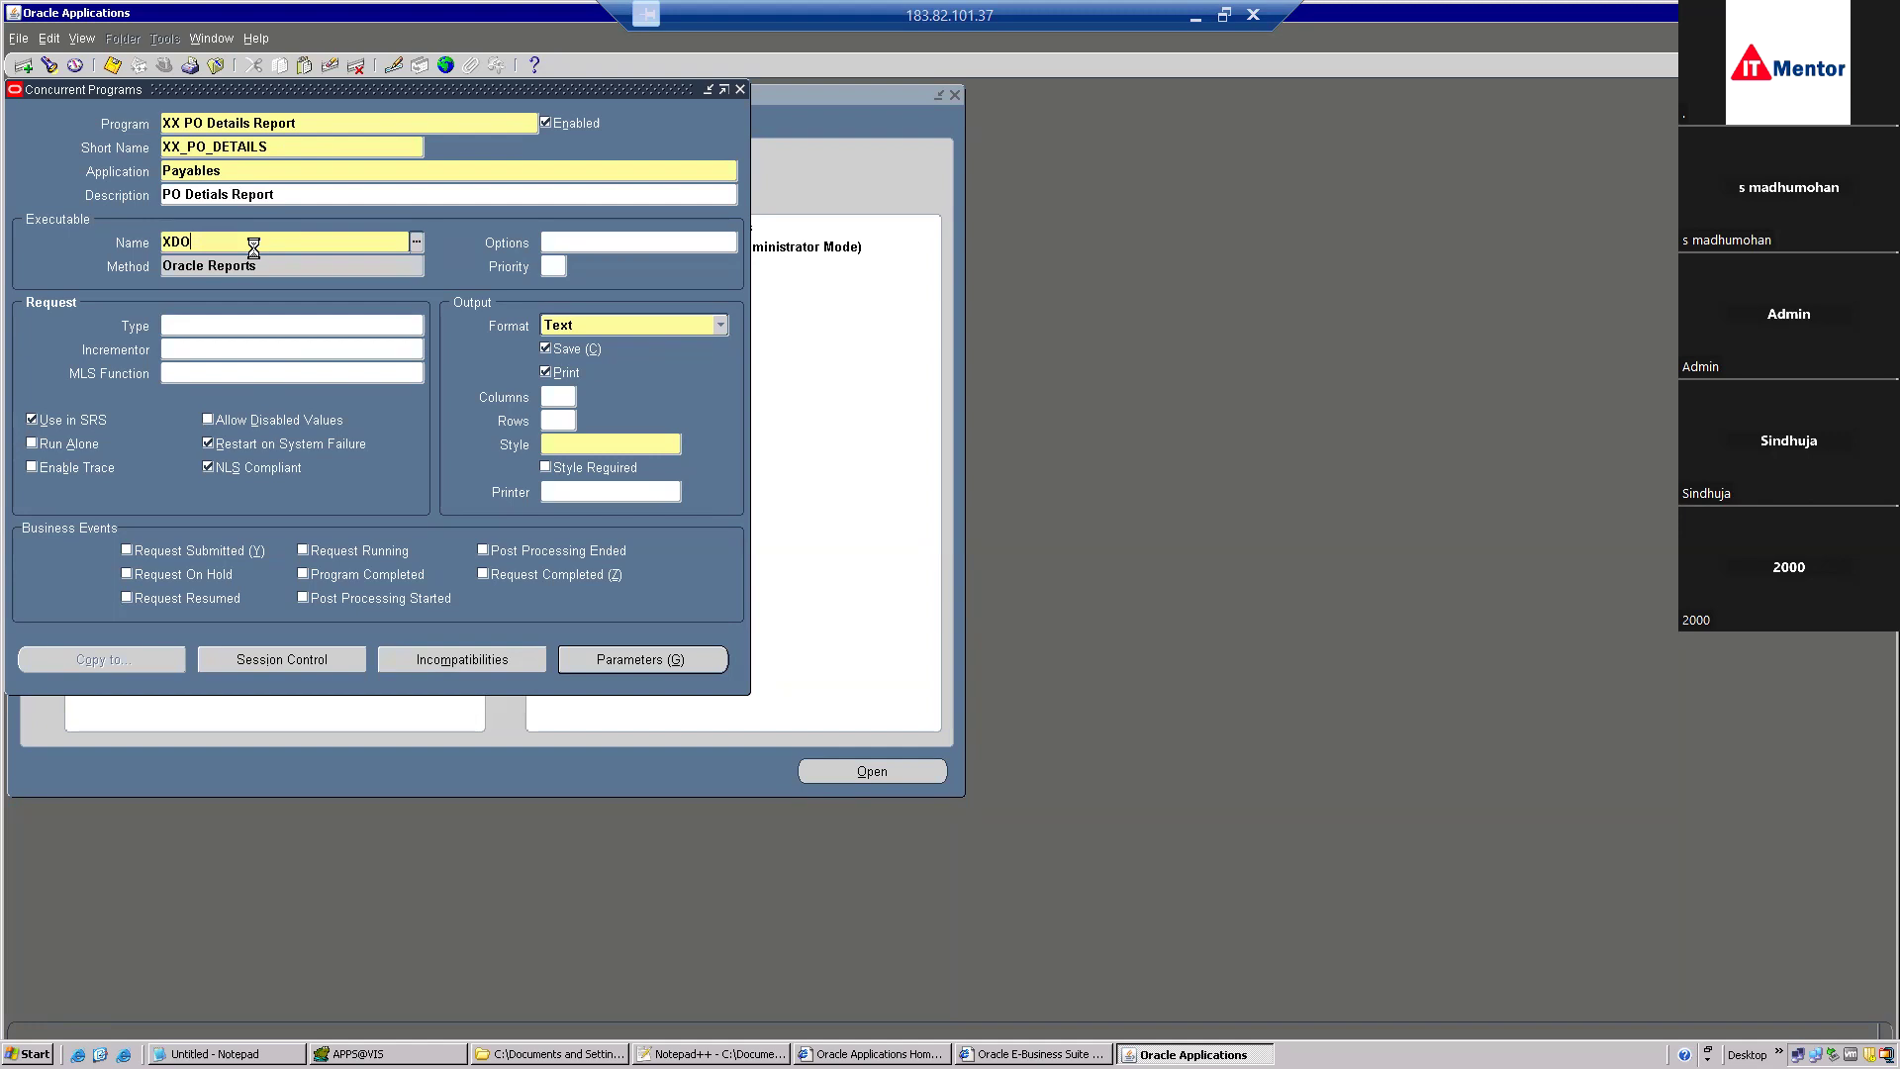
key(Tab)
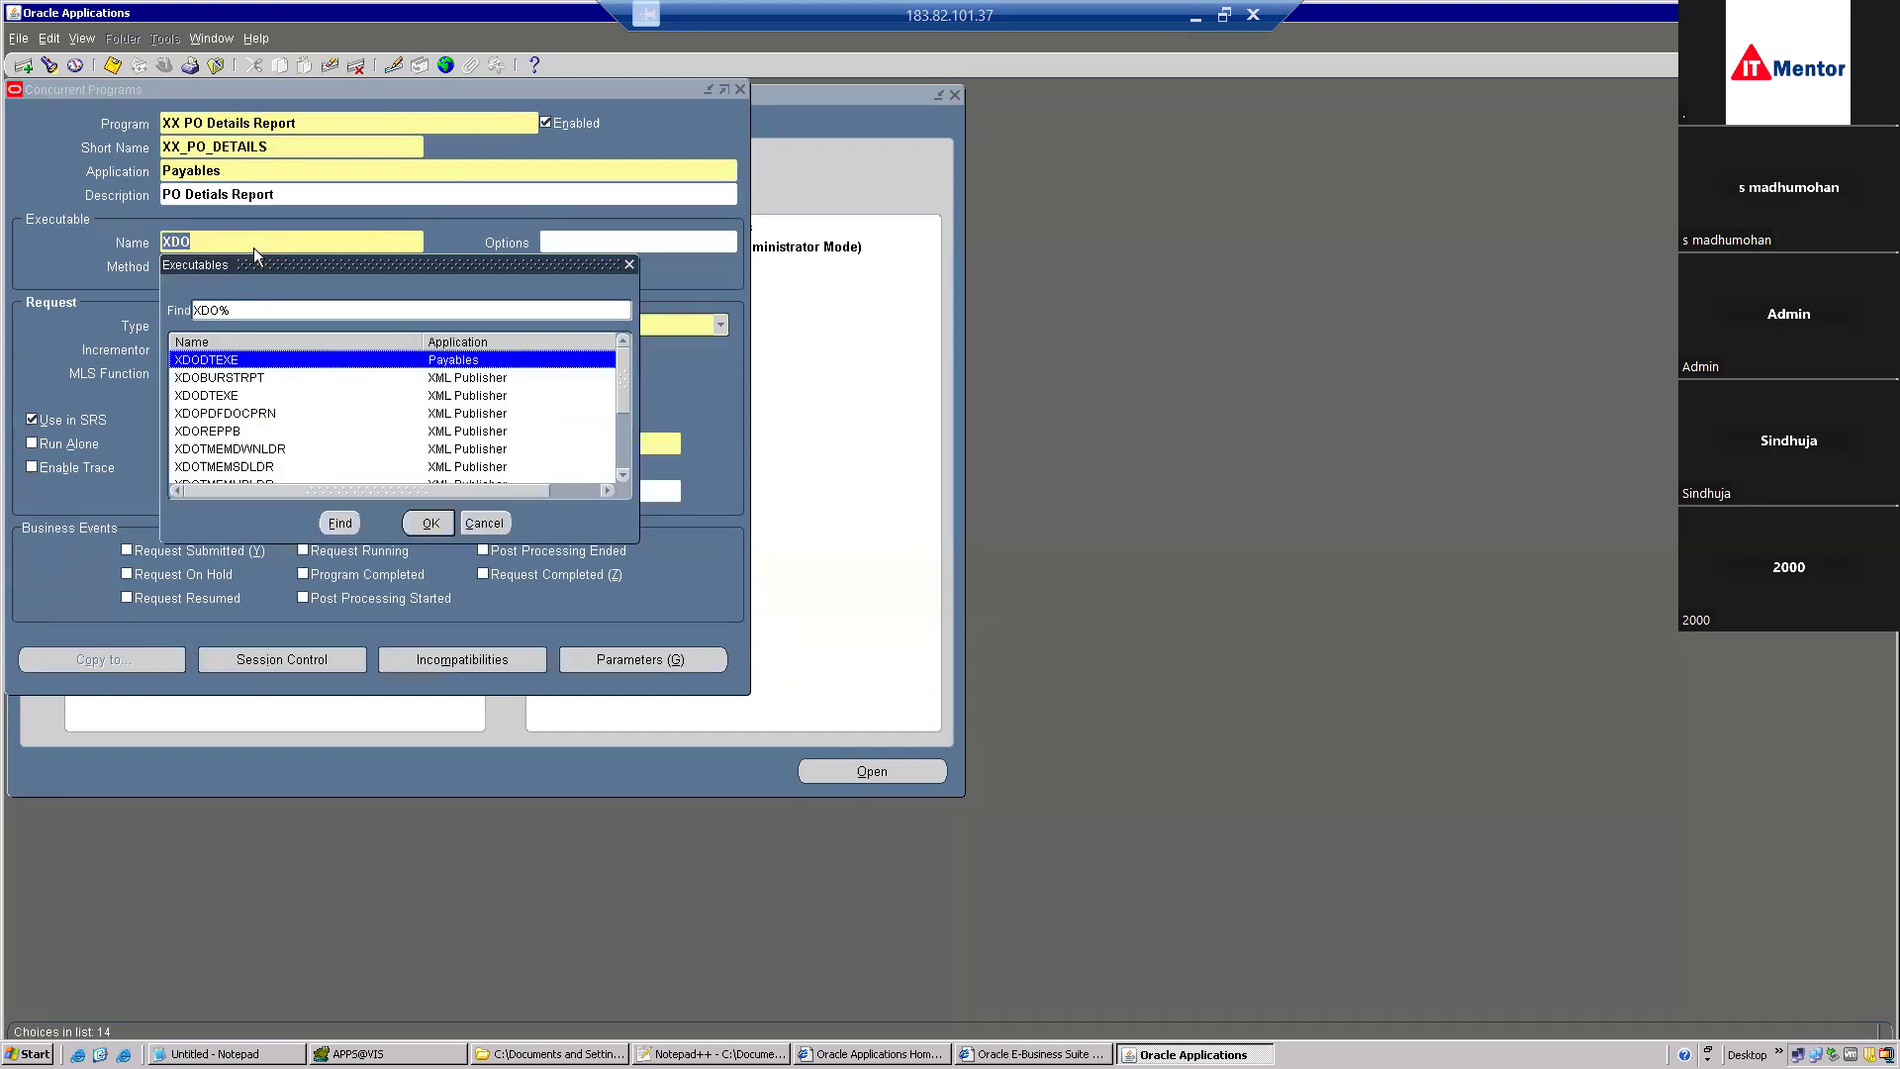
click(249, 396)
double_click(249, 396)
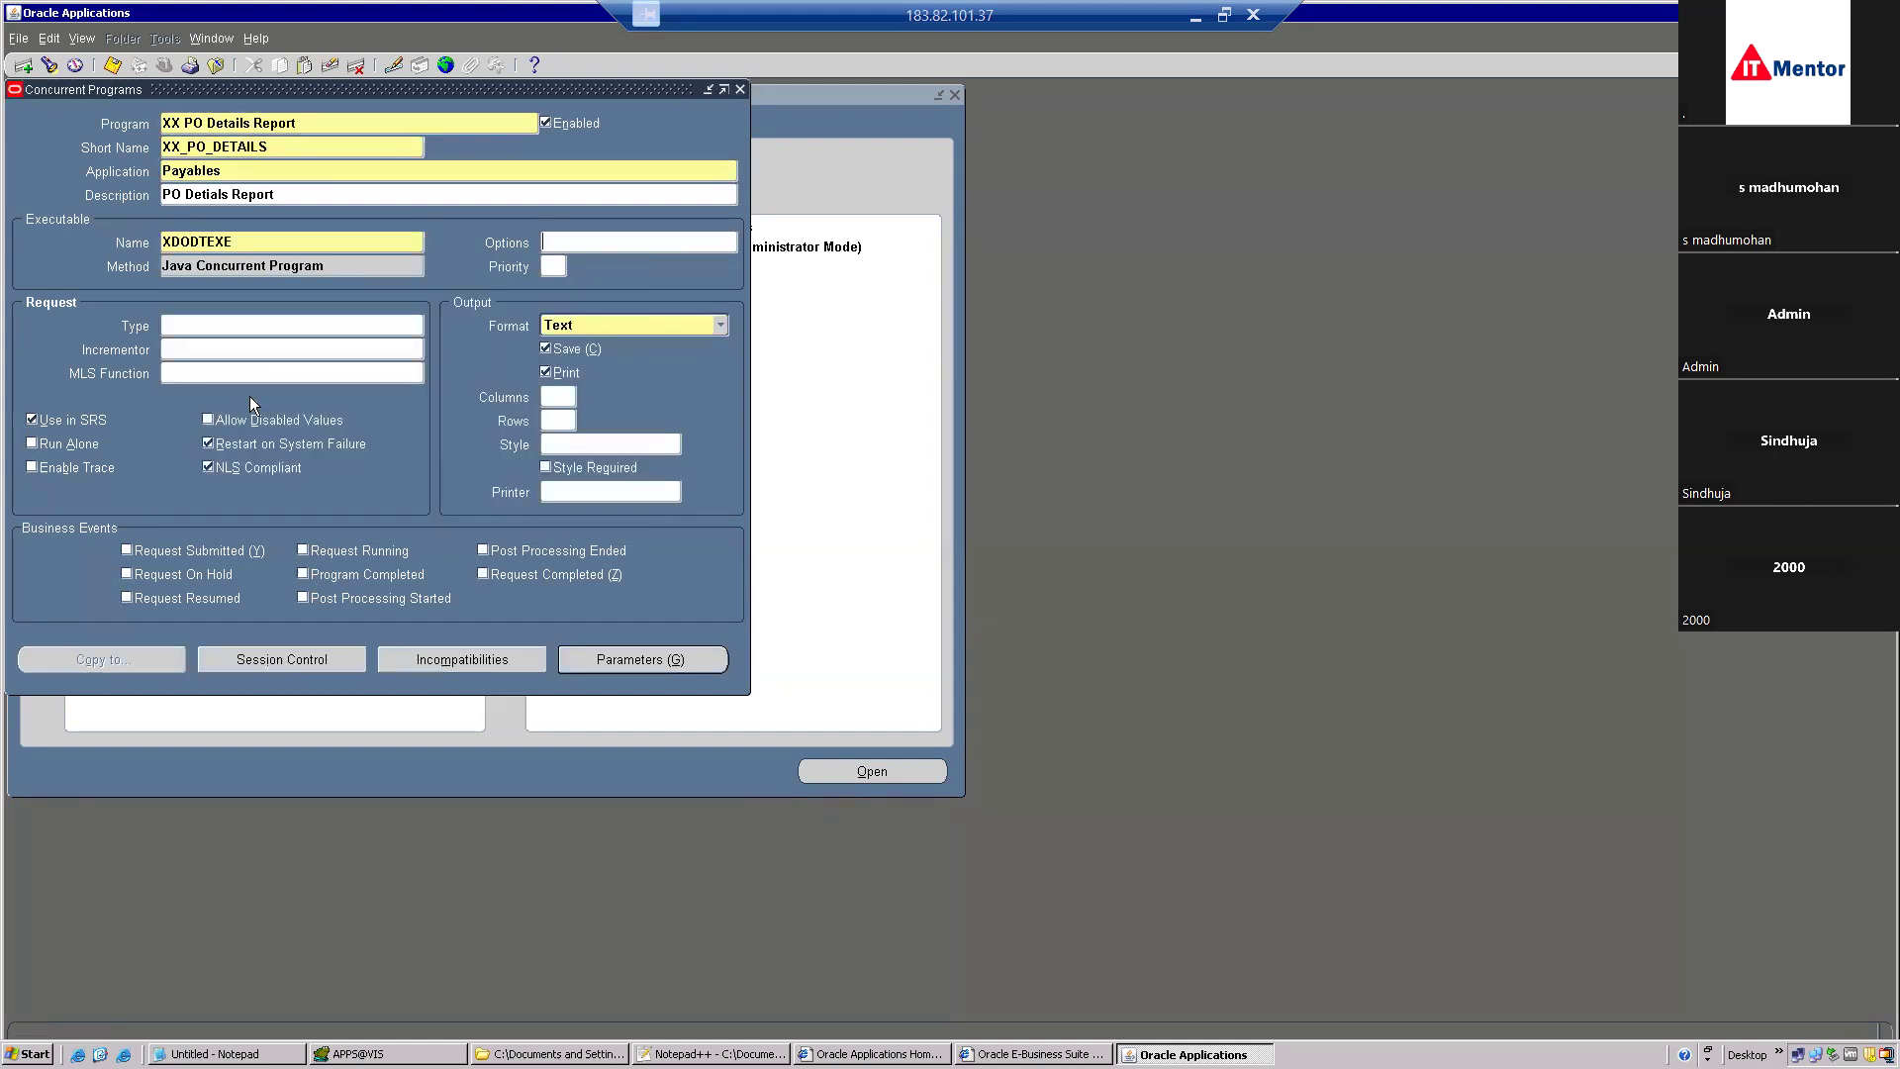
click(647, 322)
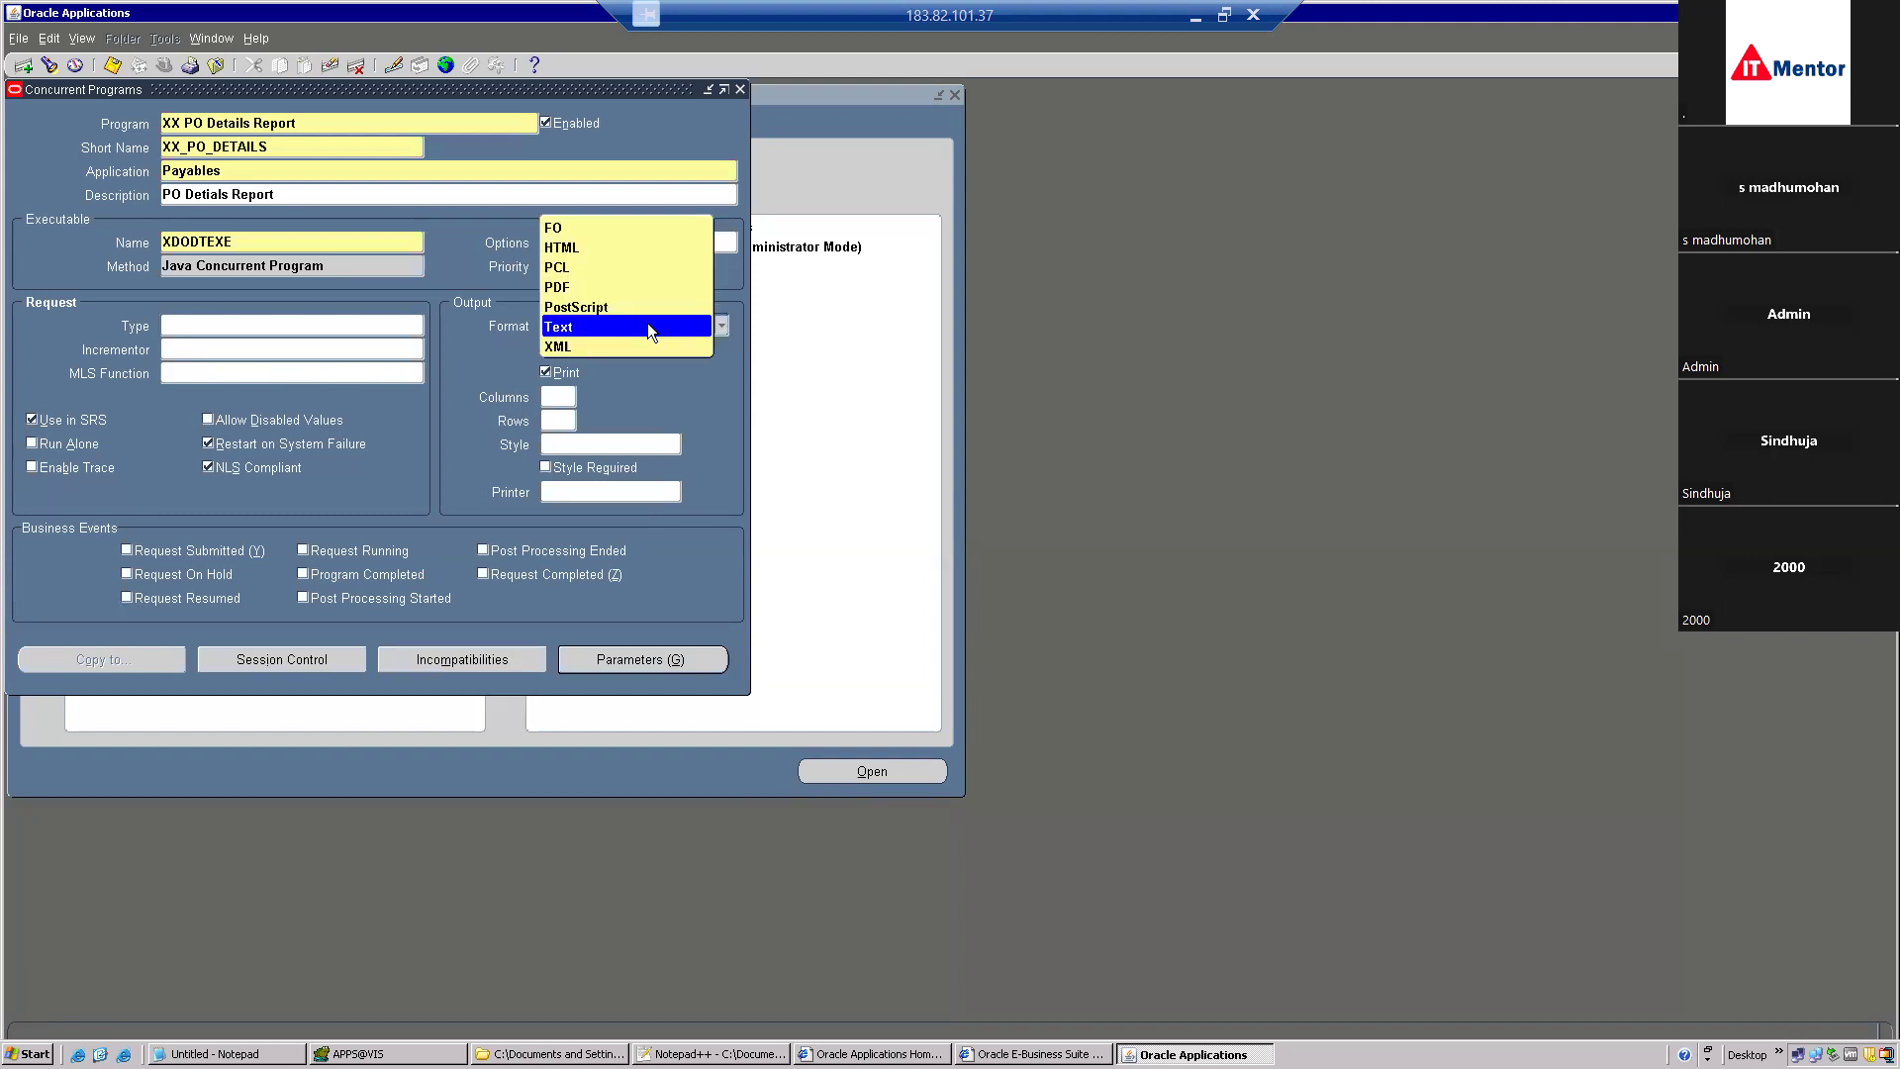
click(605, 348)
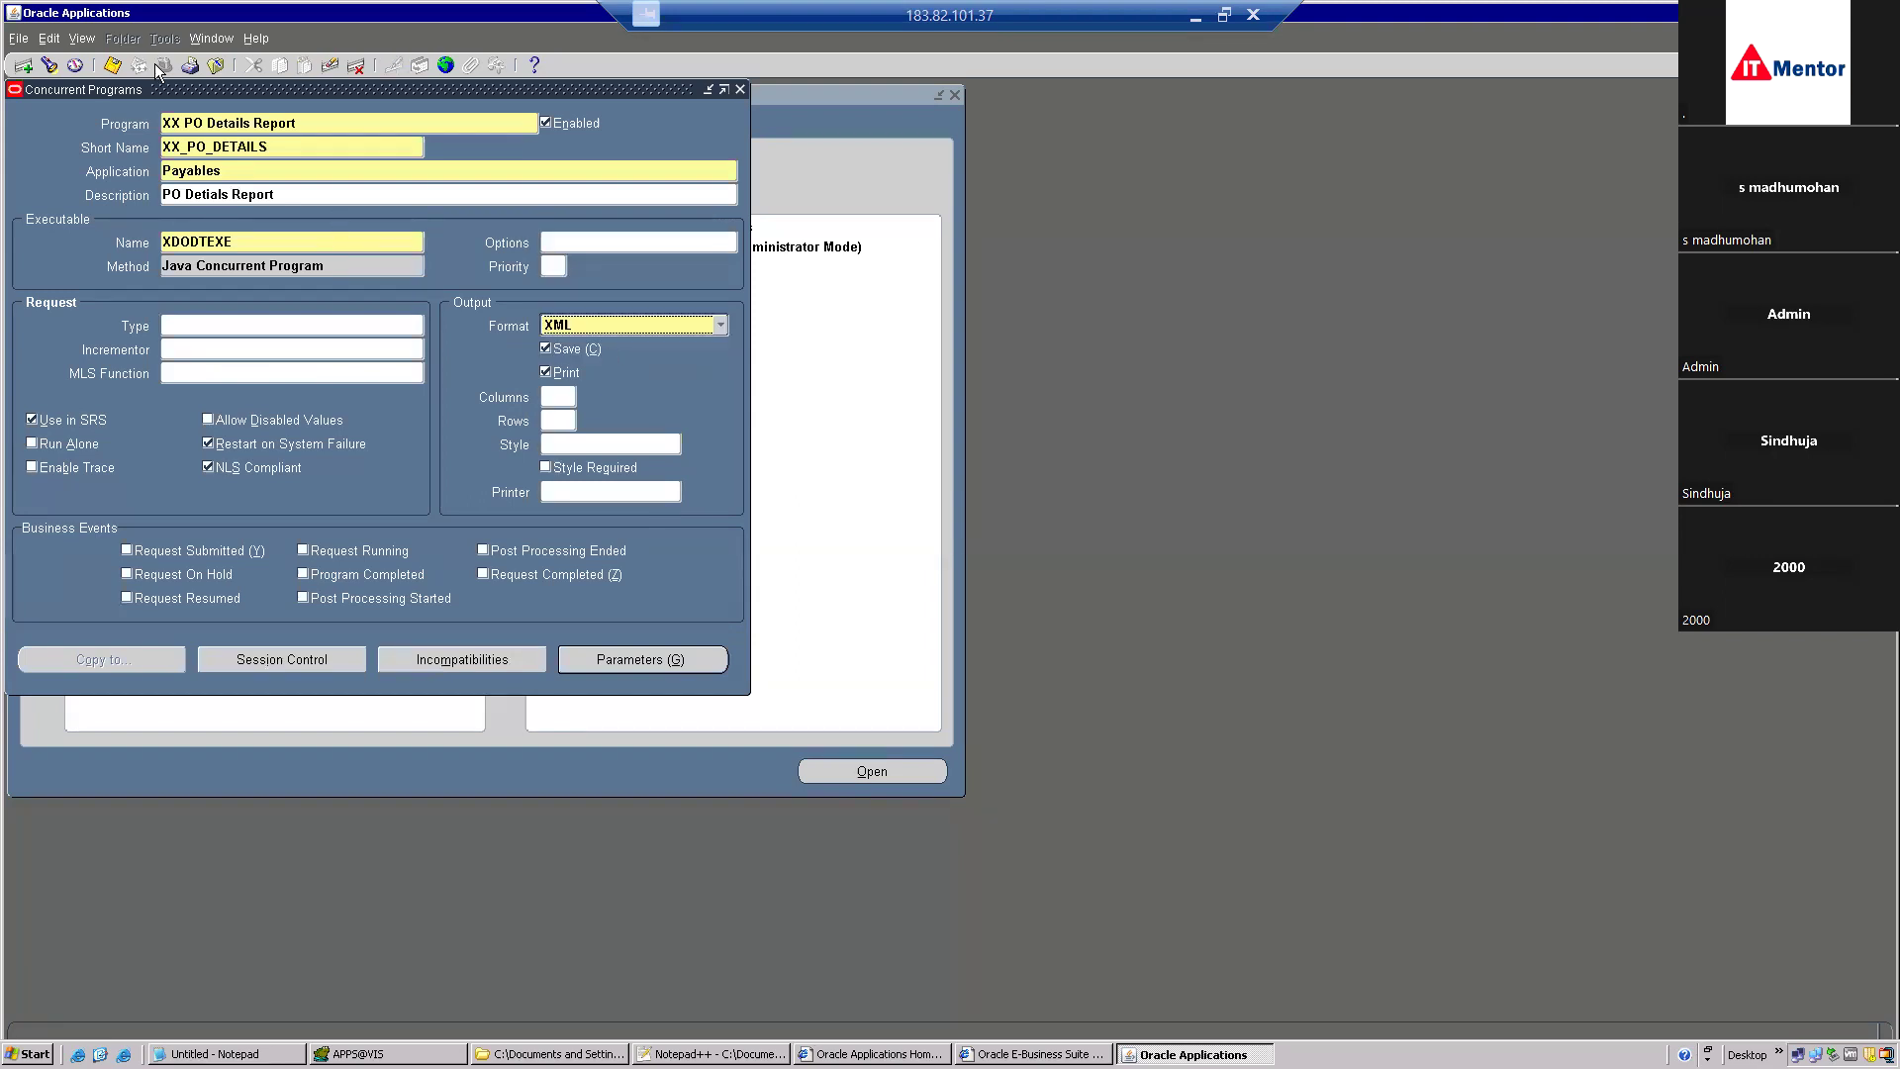
click(113, 65)
click(117, 69)
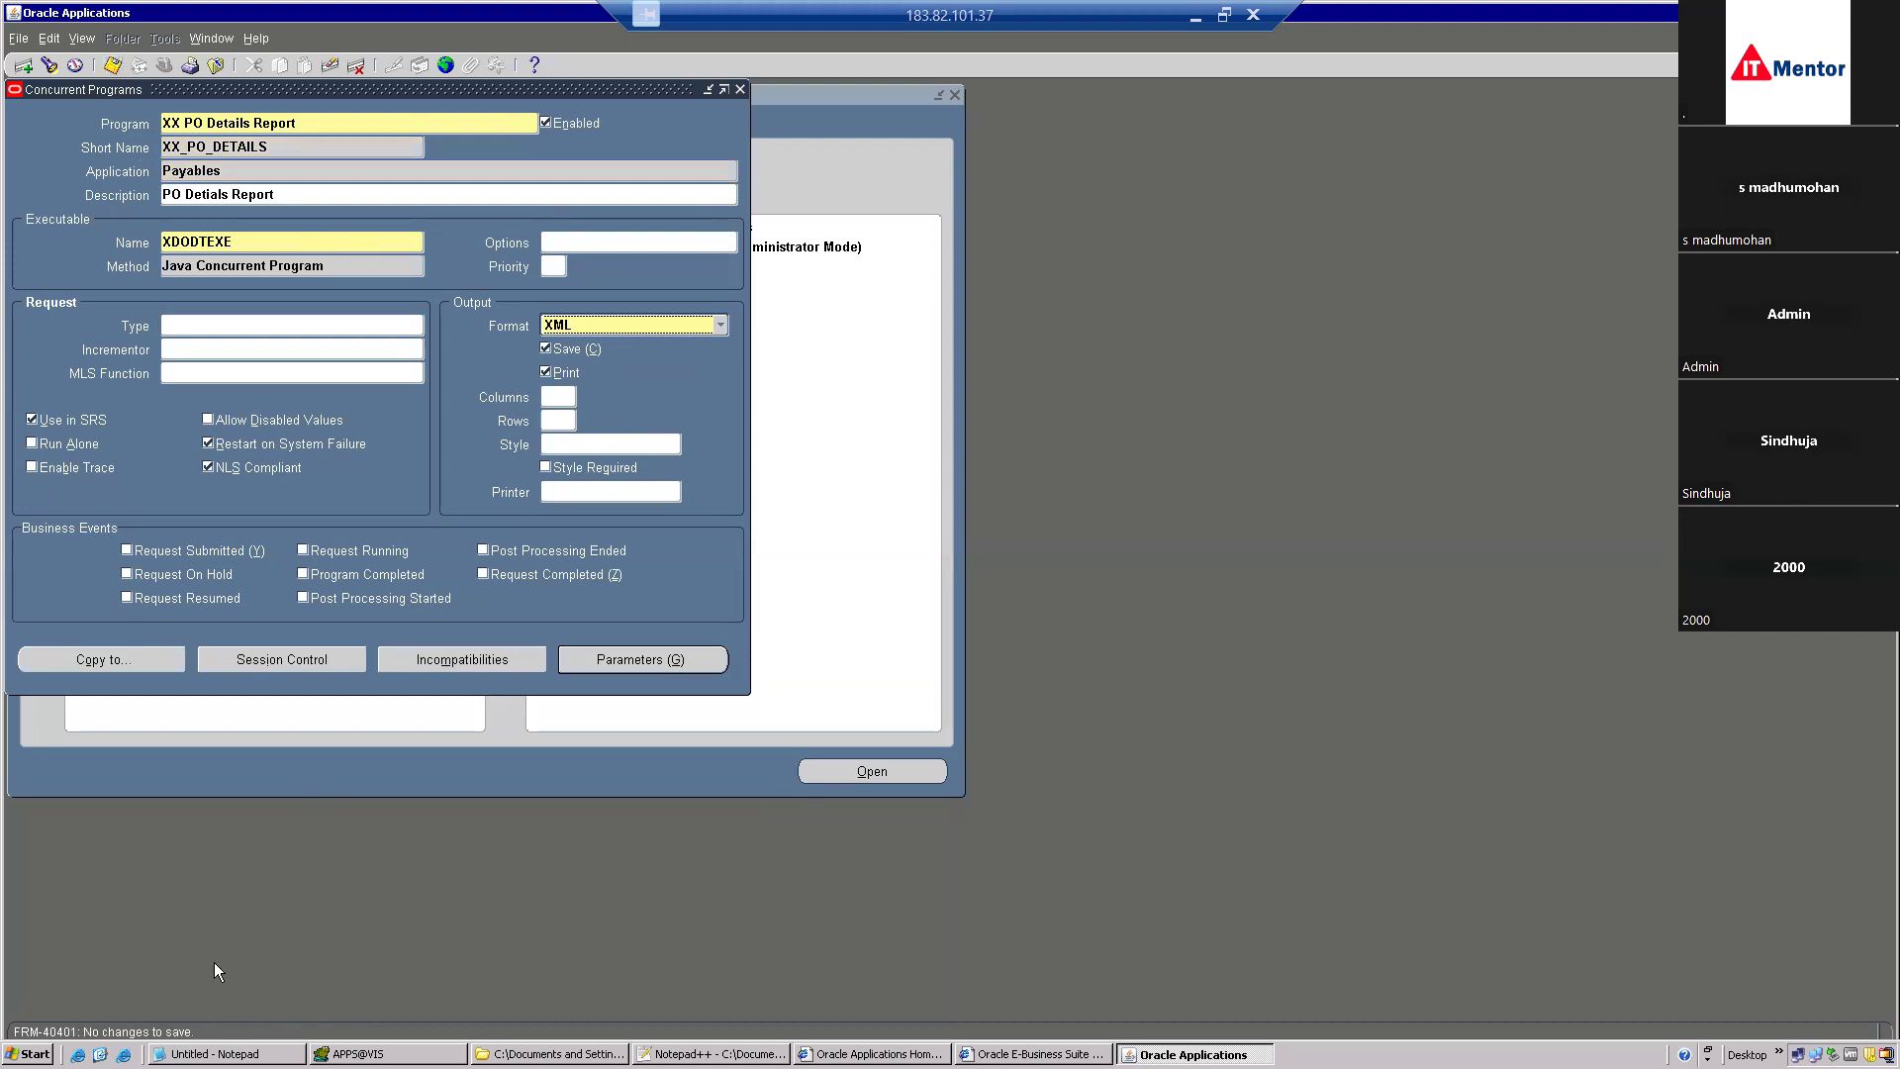
double_click(286, 148)
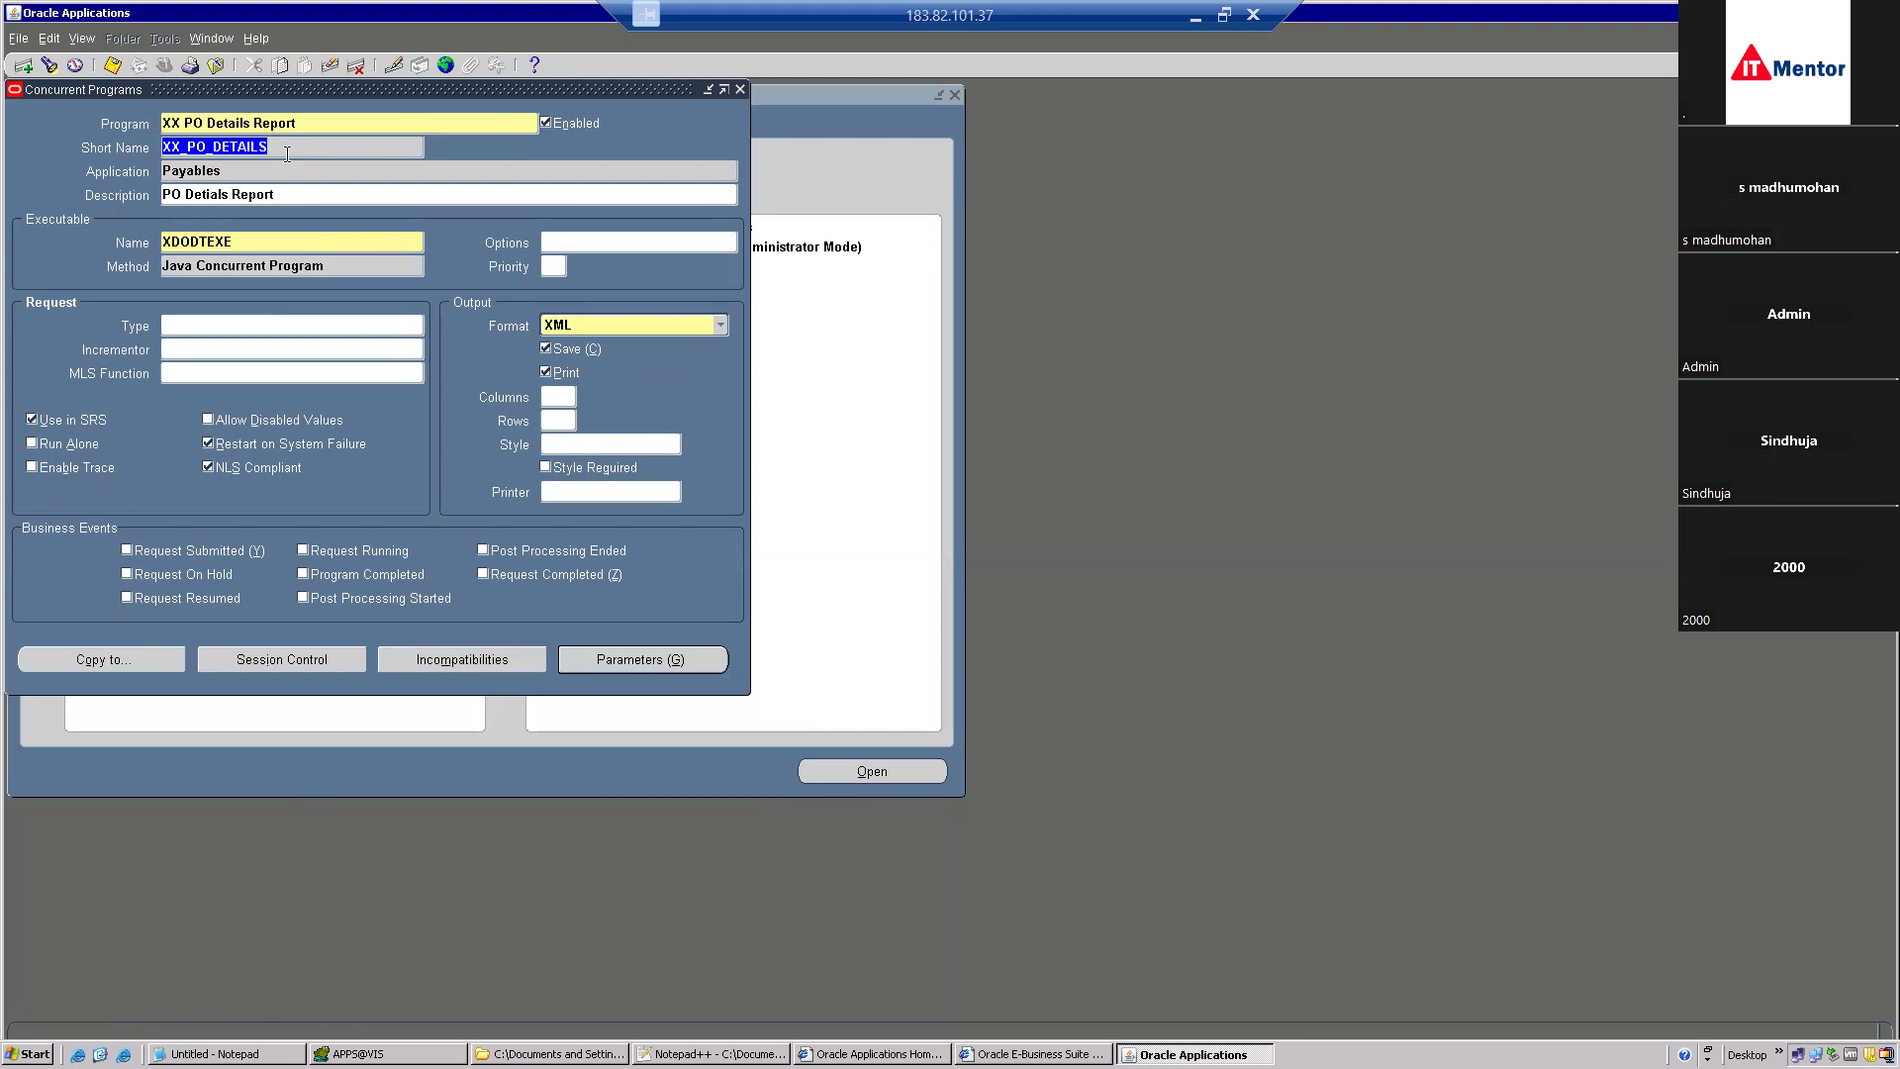
key(F11)
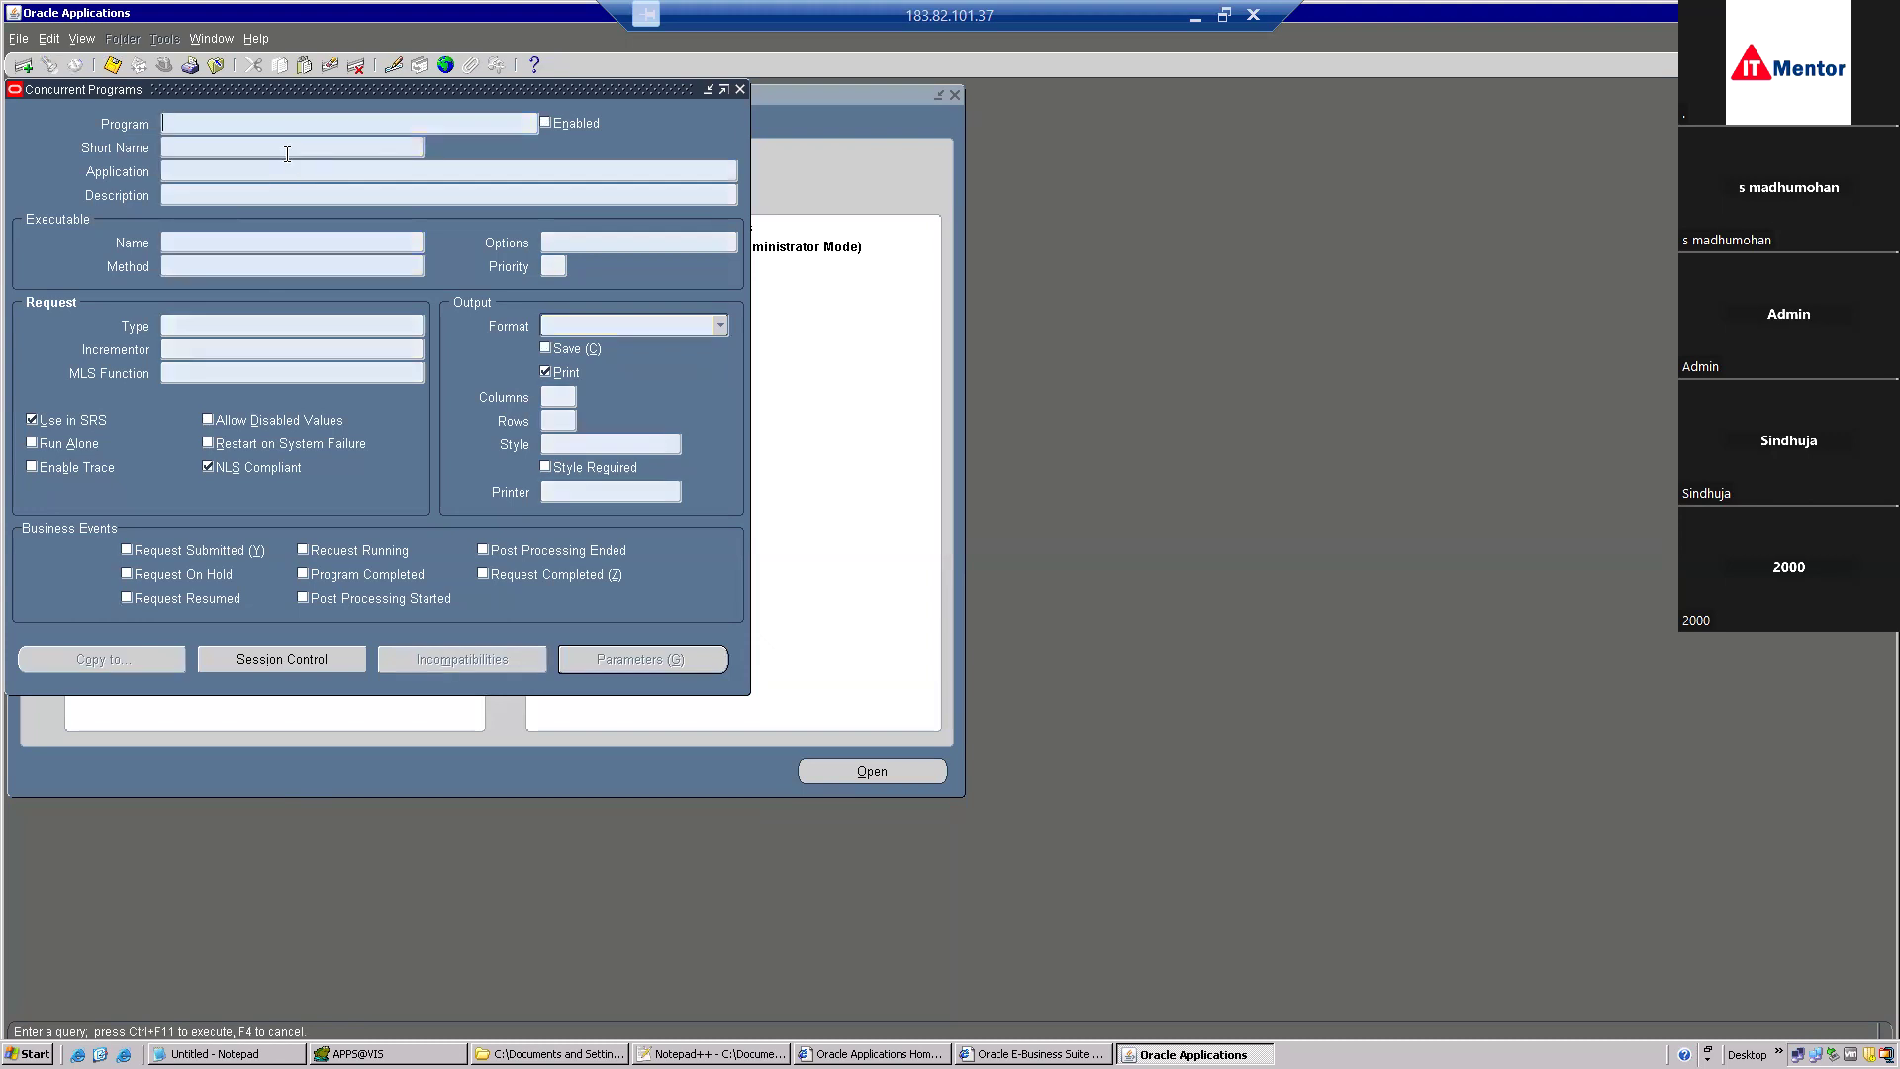
Query programs with short name XX_PO_DETAILS and compare the Purchasing and Payables matches.
key(ctrl+v)
key(ctrl+F11)
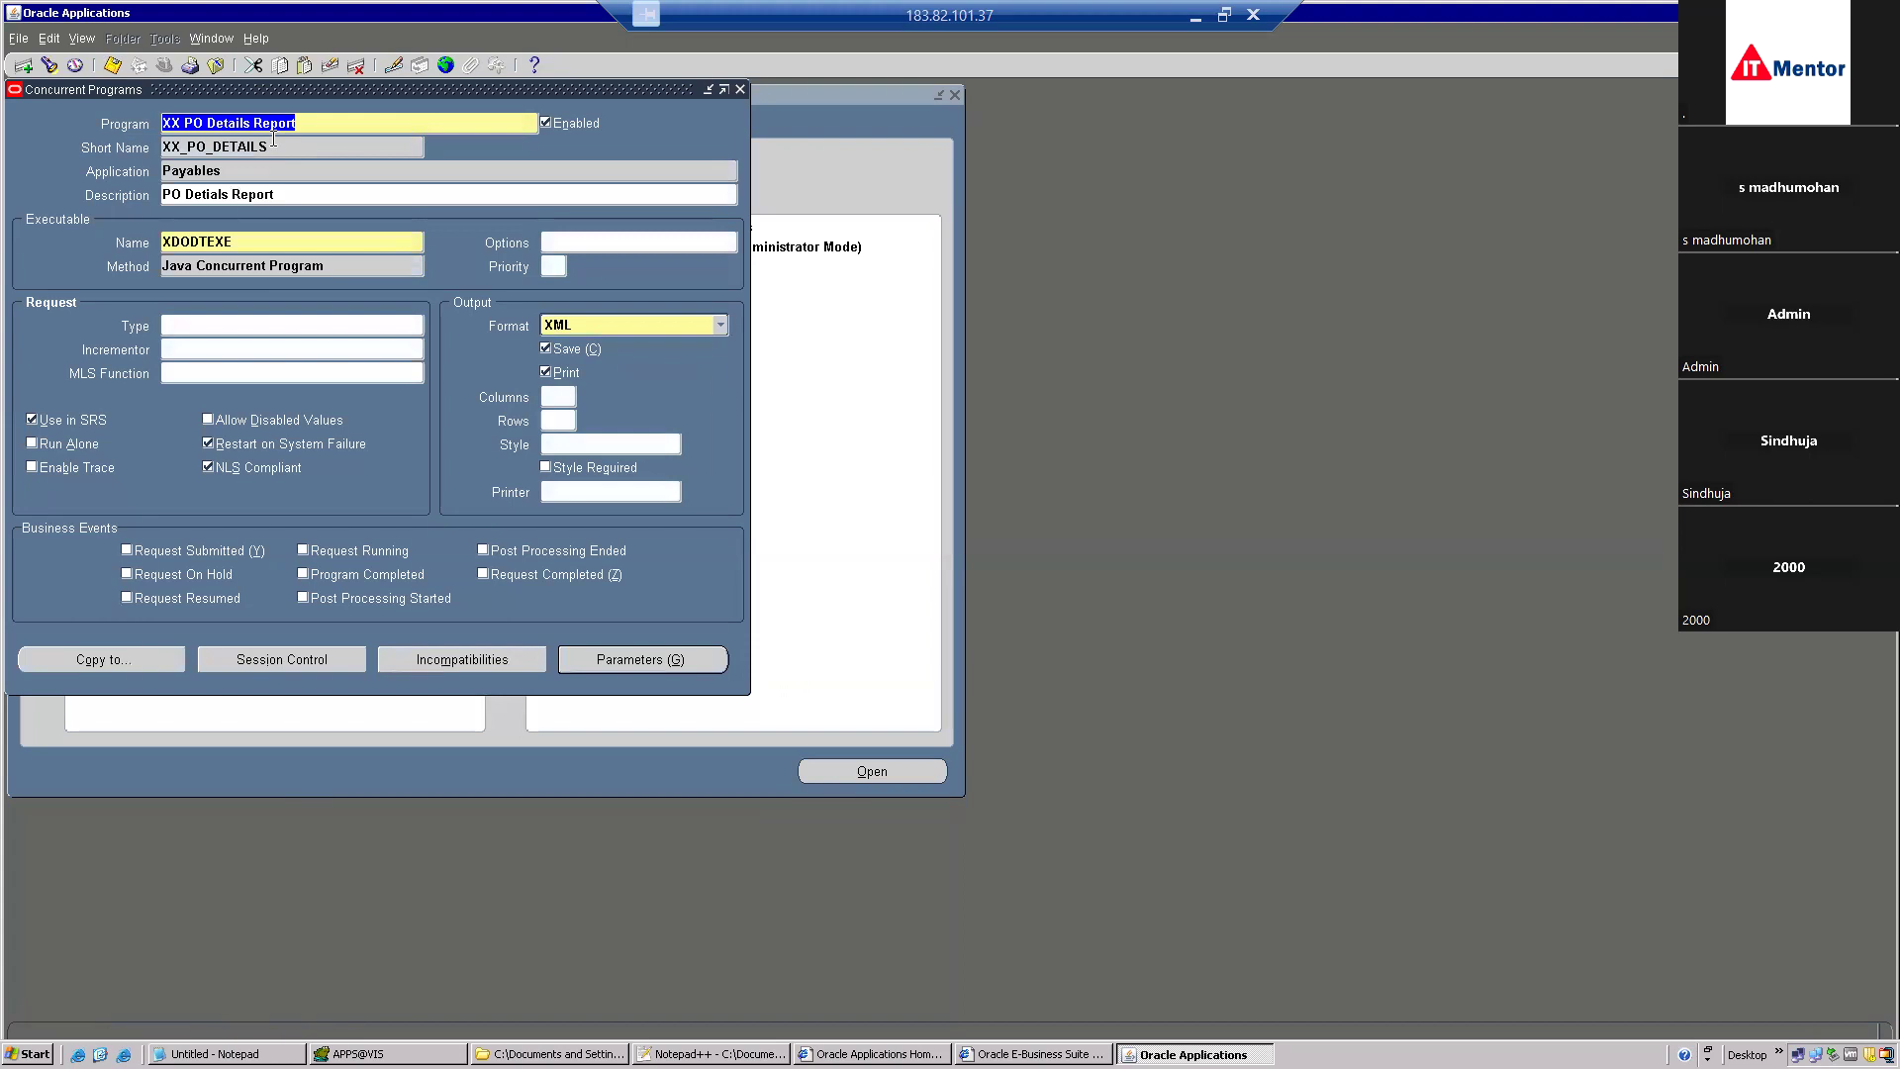
key(Down)
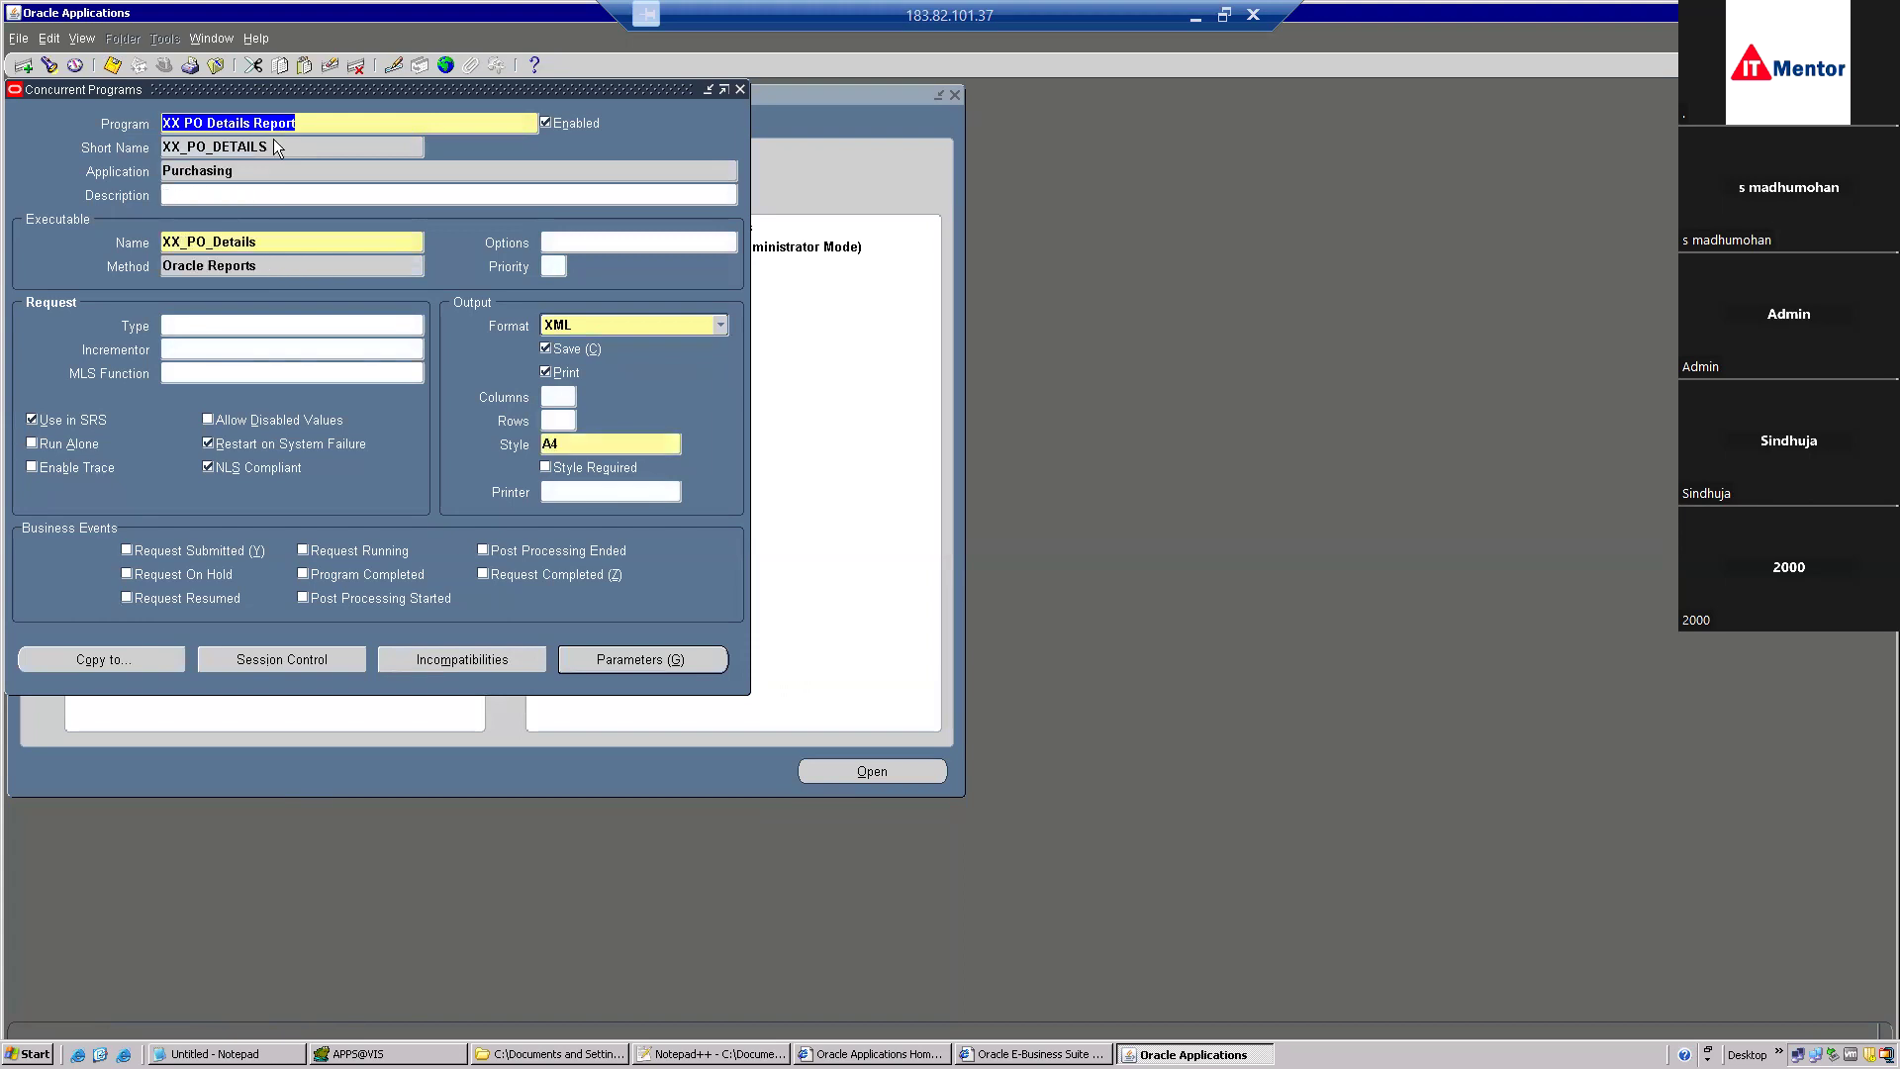
key(Up)
key(Down)
key(Down)
key(Up)
key(Down)
key(Up)
key(Up)
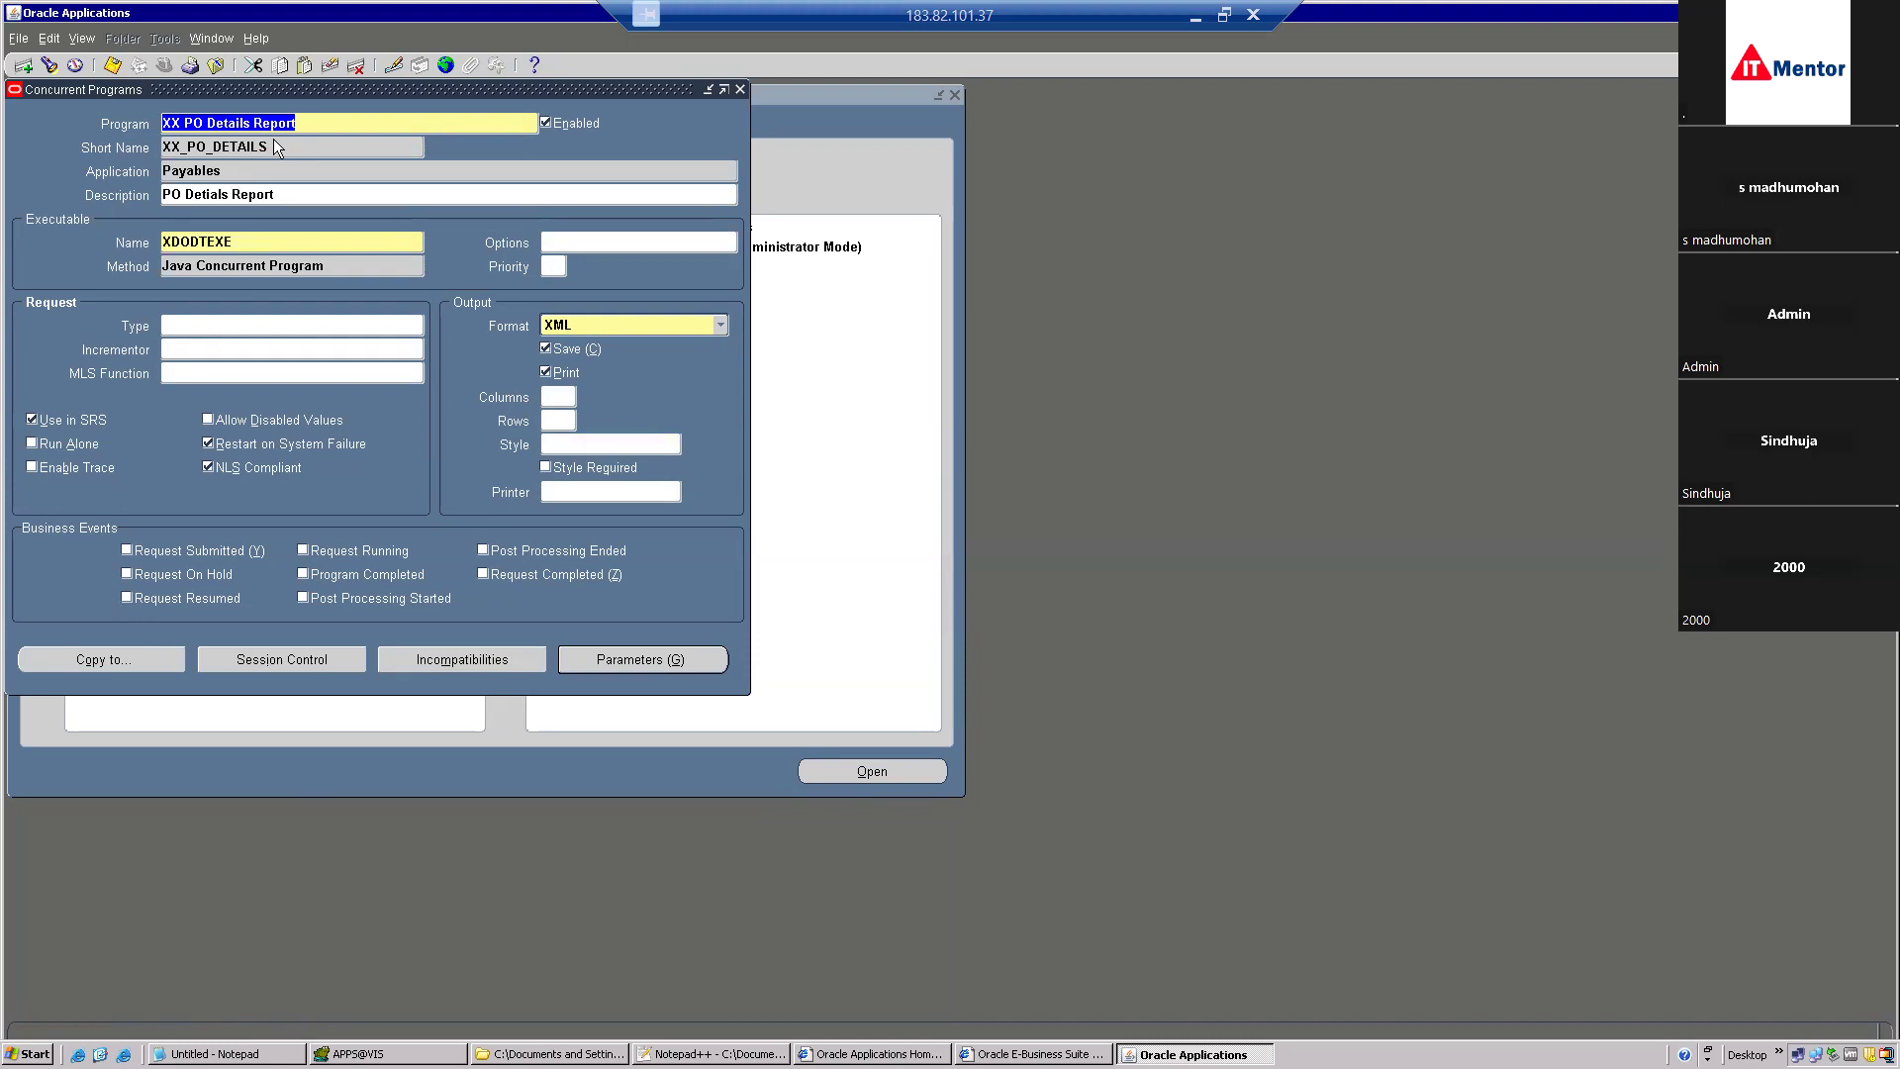
key(Down)
key(Up)
key(Down)
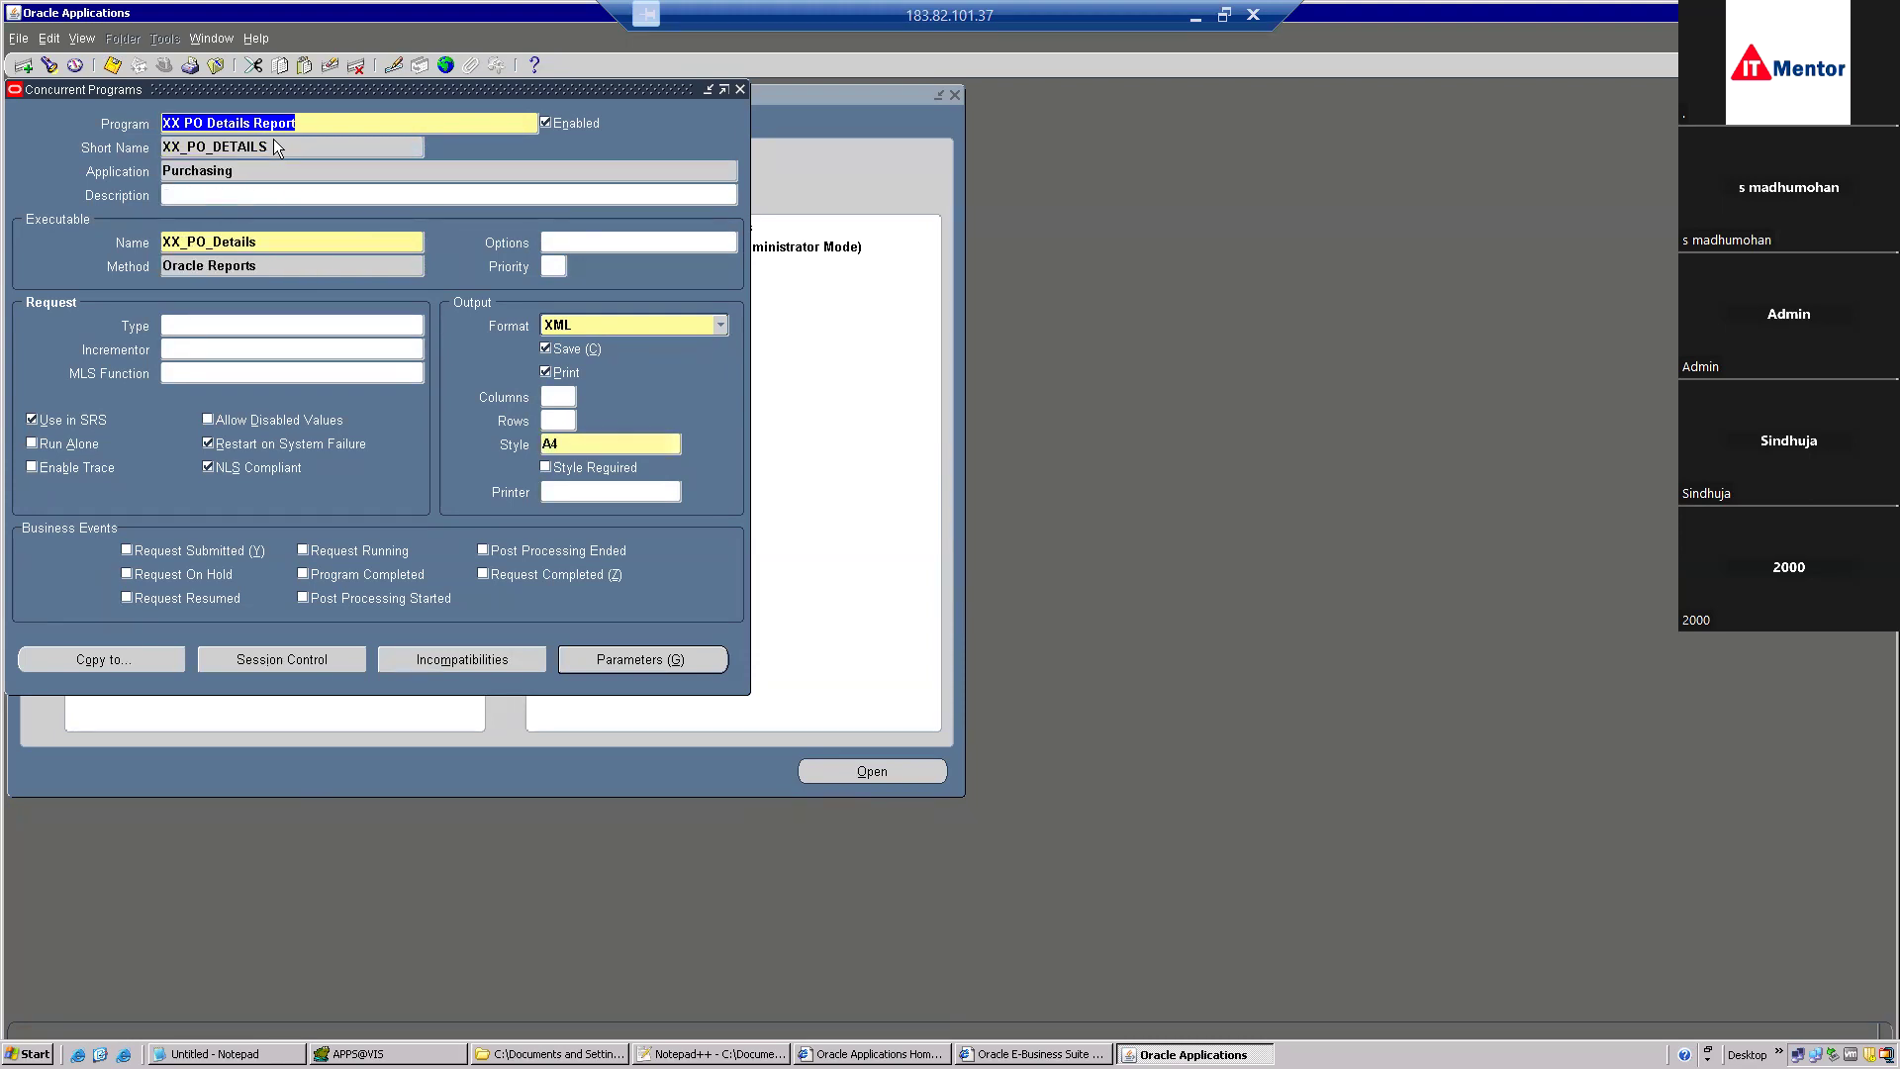
key(Up)
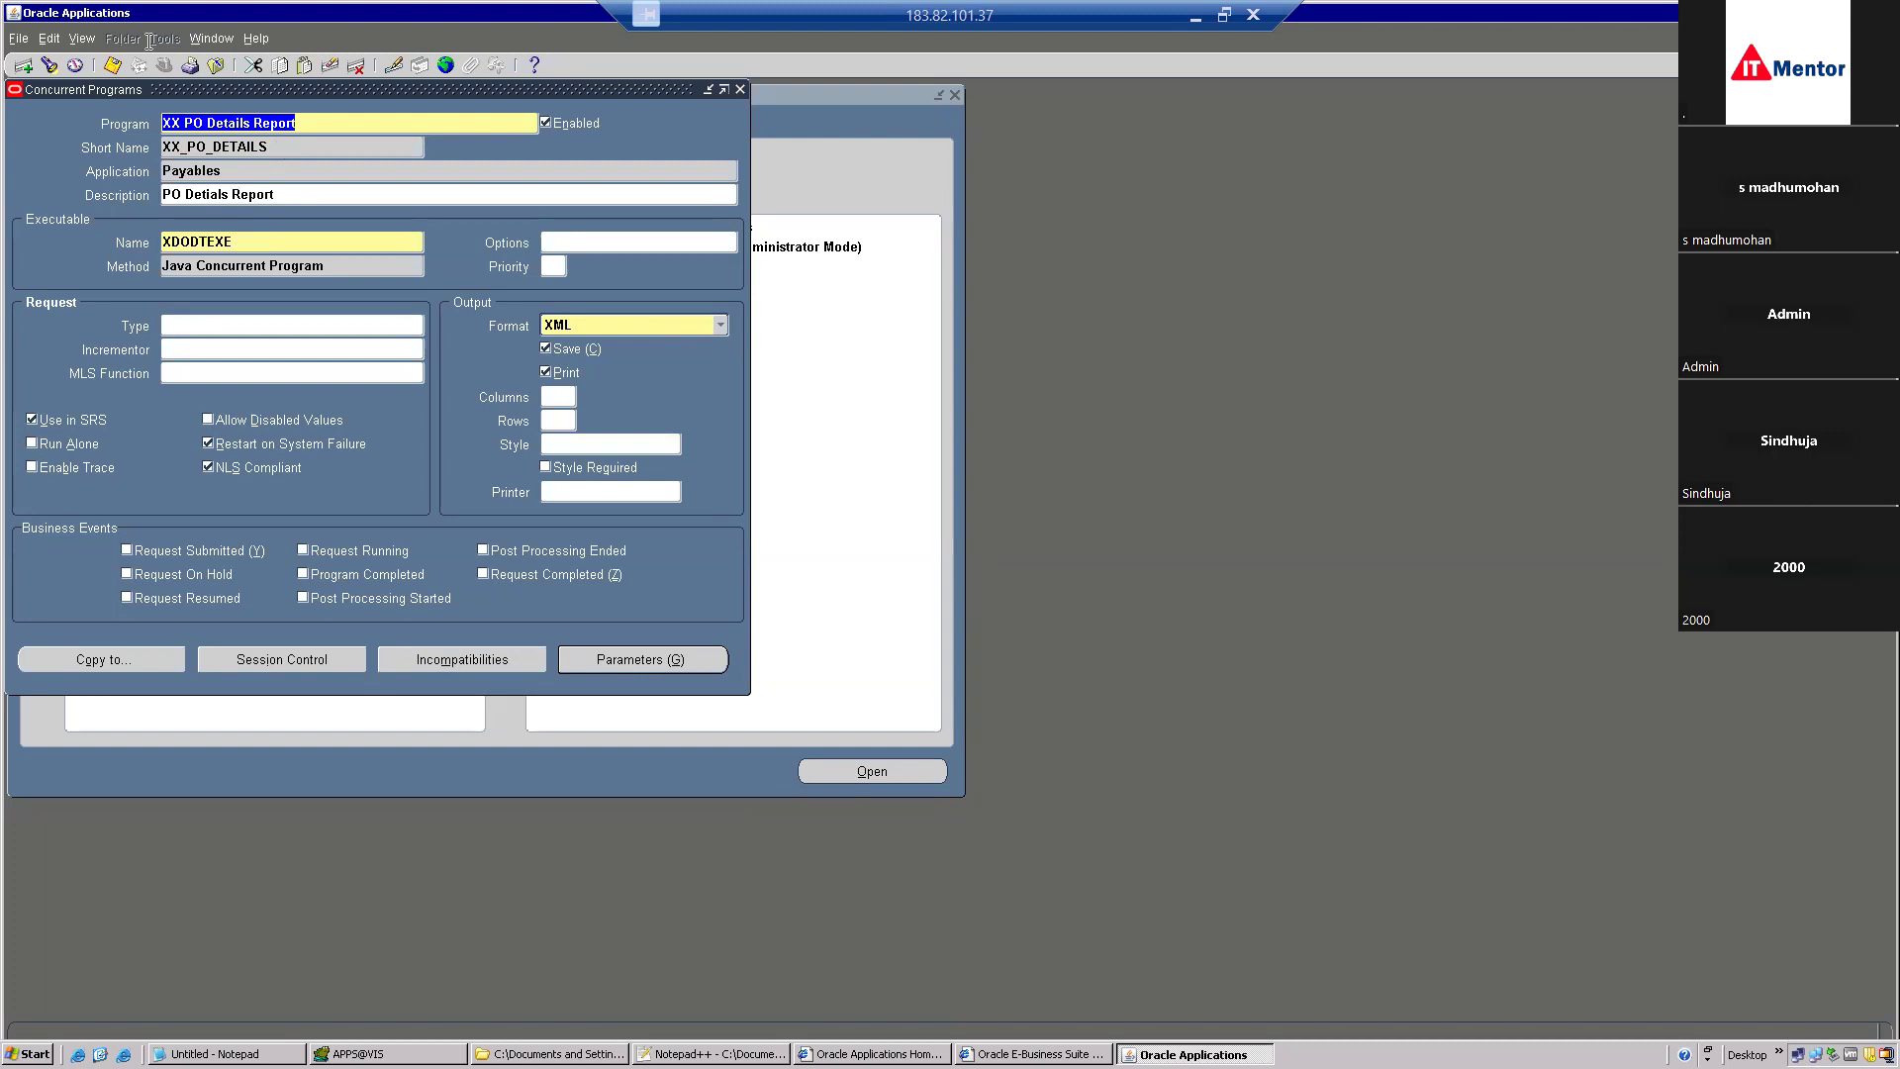
Start a new concurrent program record beginning with XX and bring up XX_PO_DETAILS.xml.
click(22, 66)
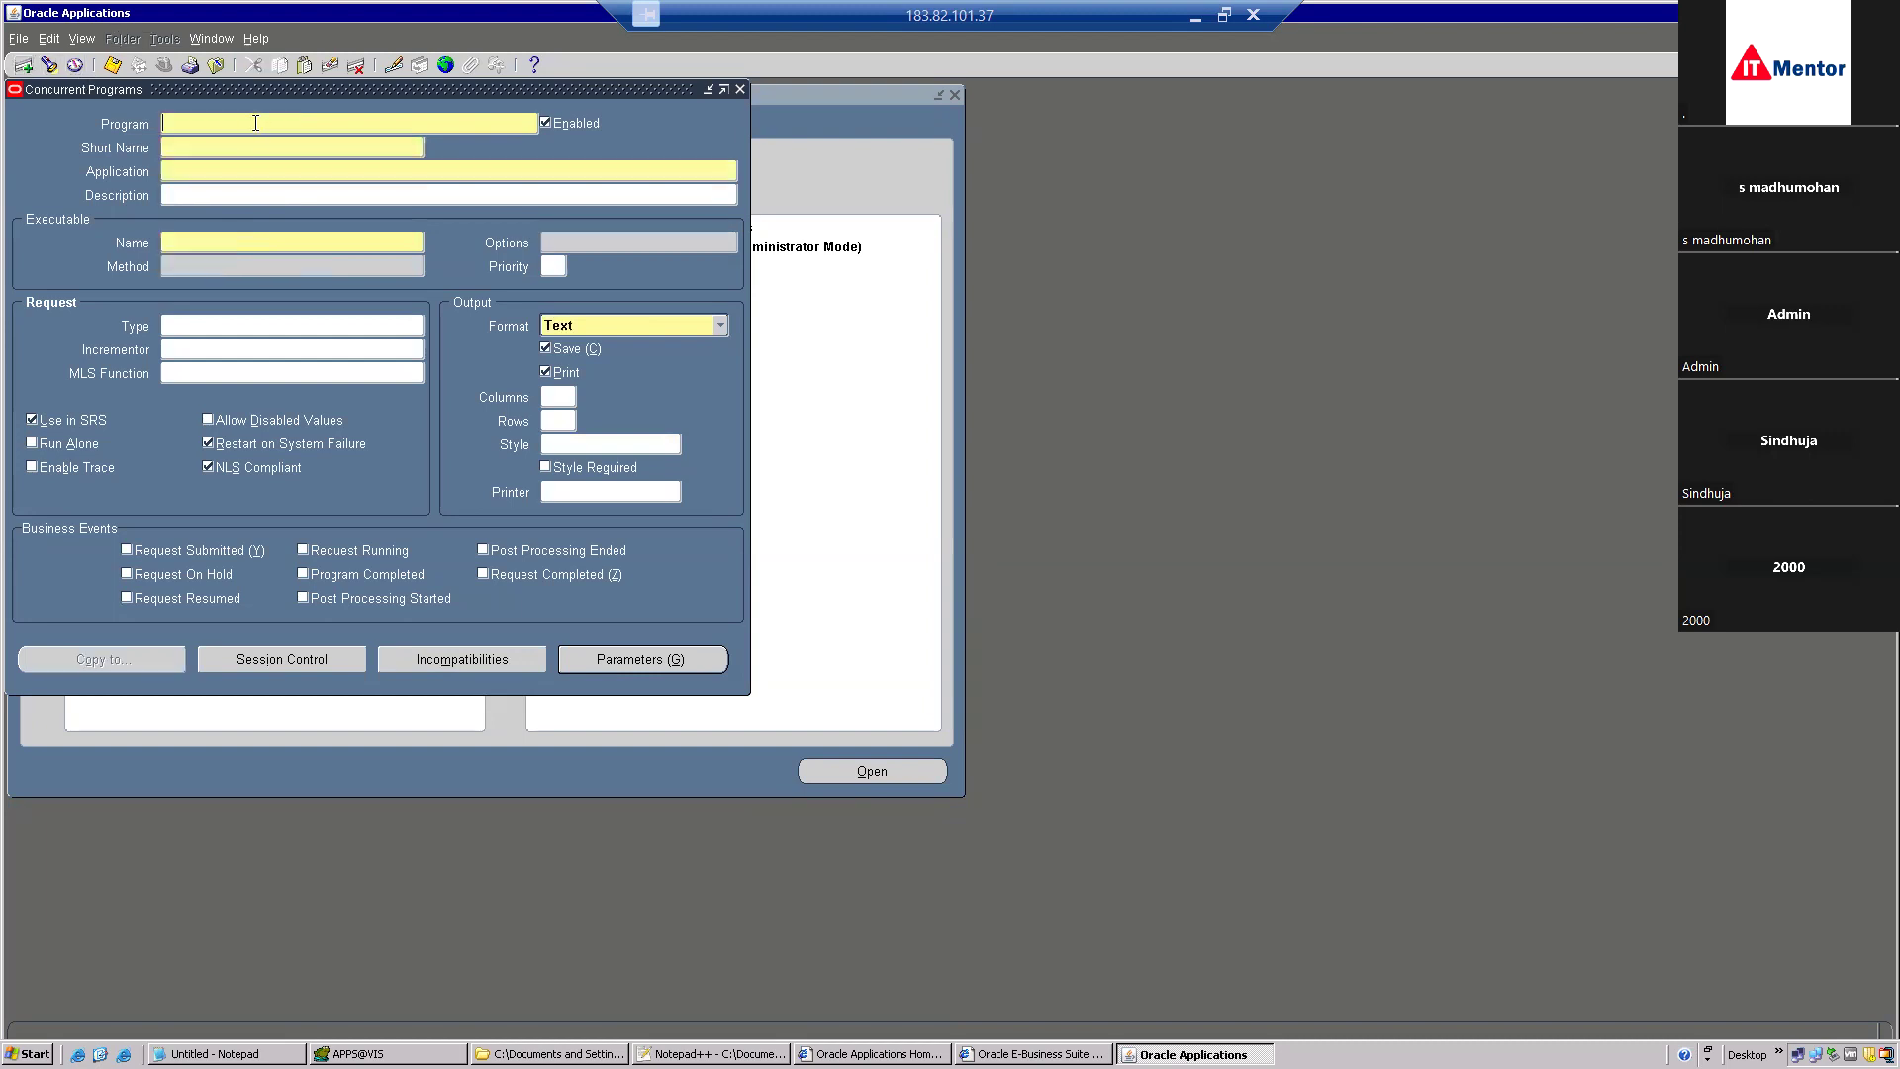
text(XX)
click(714, 1054)
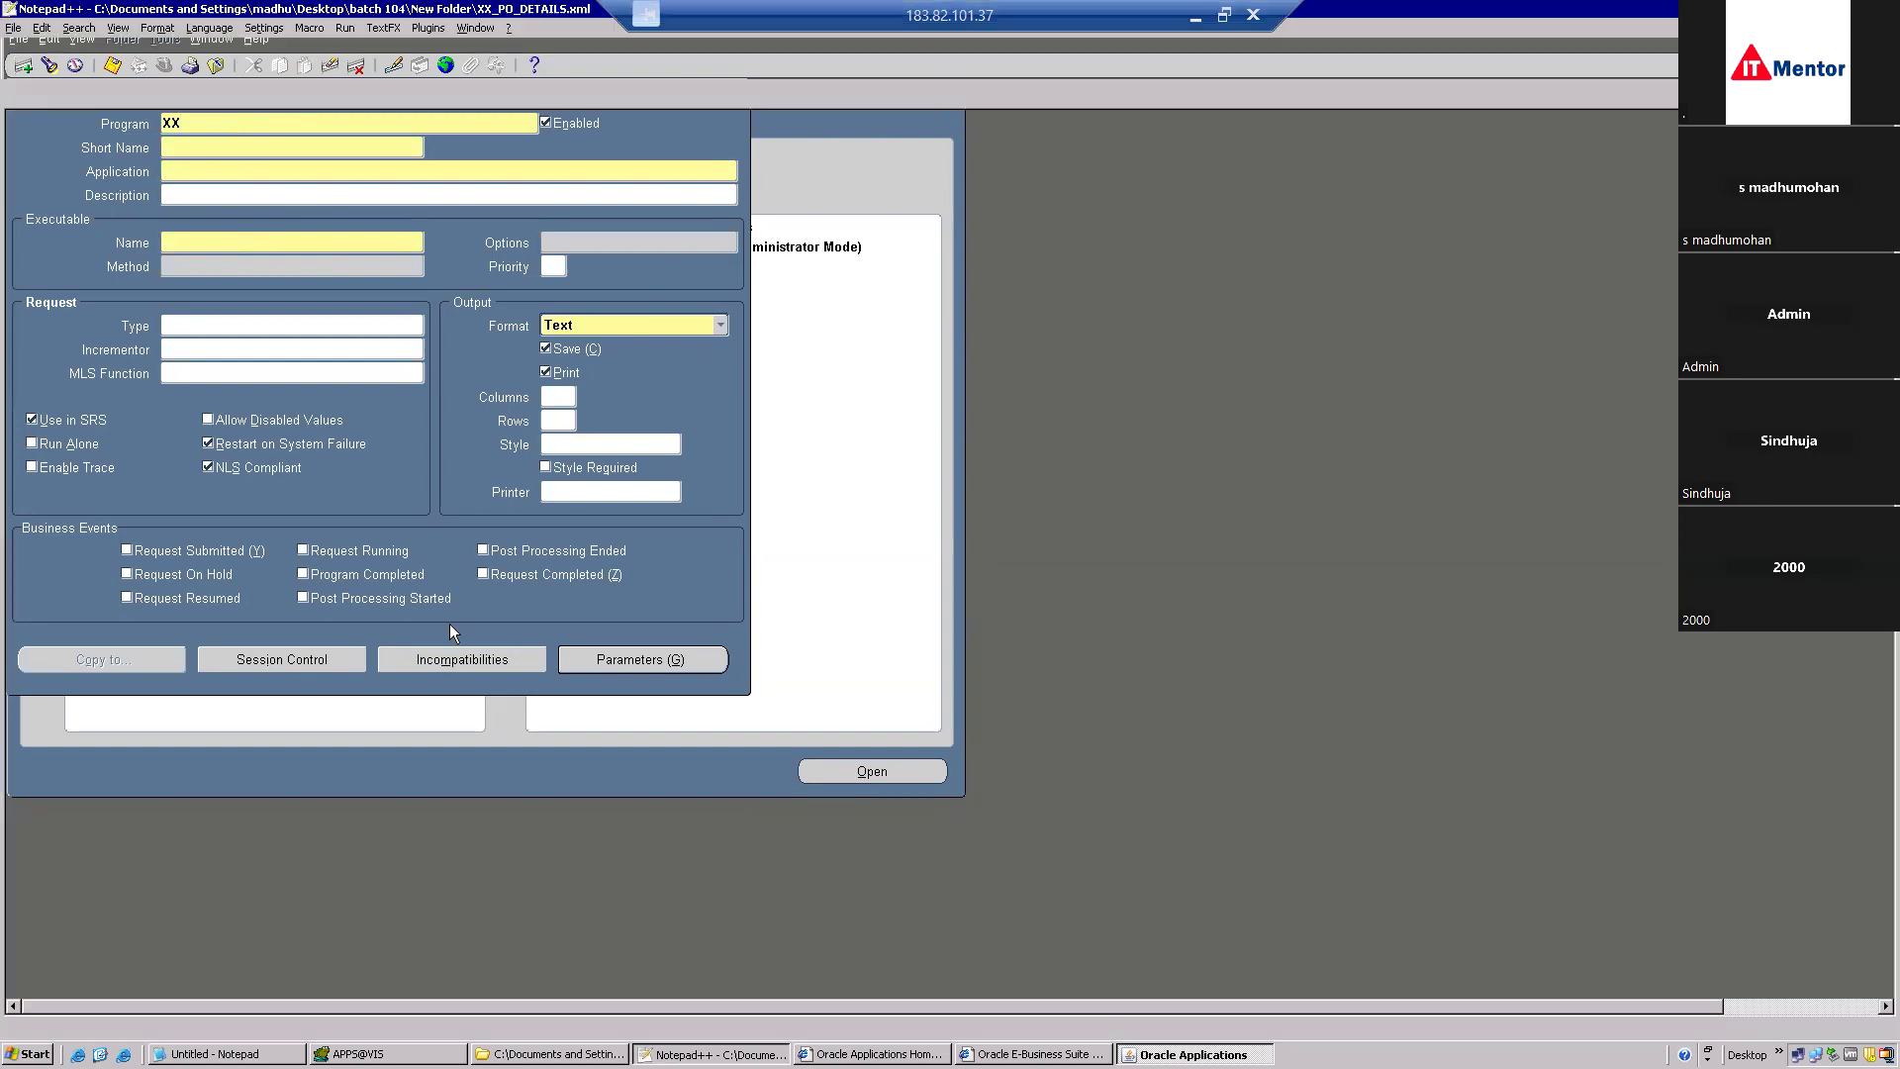
click(336, 136)
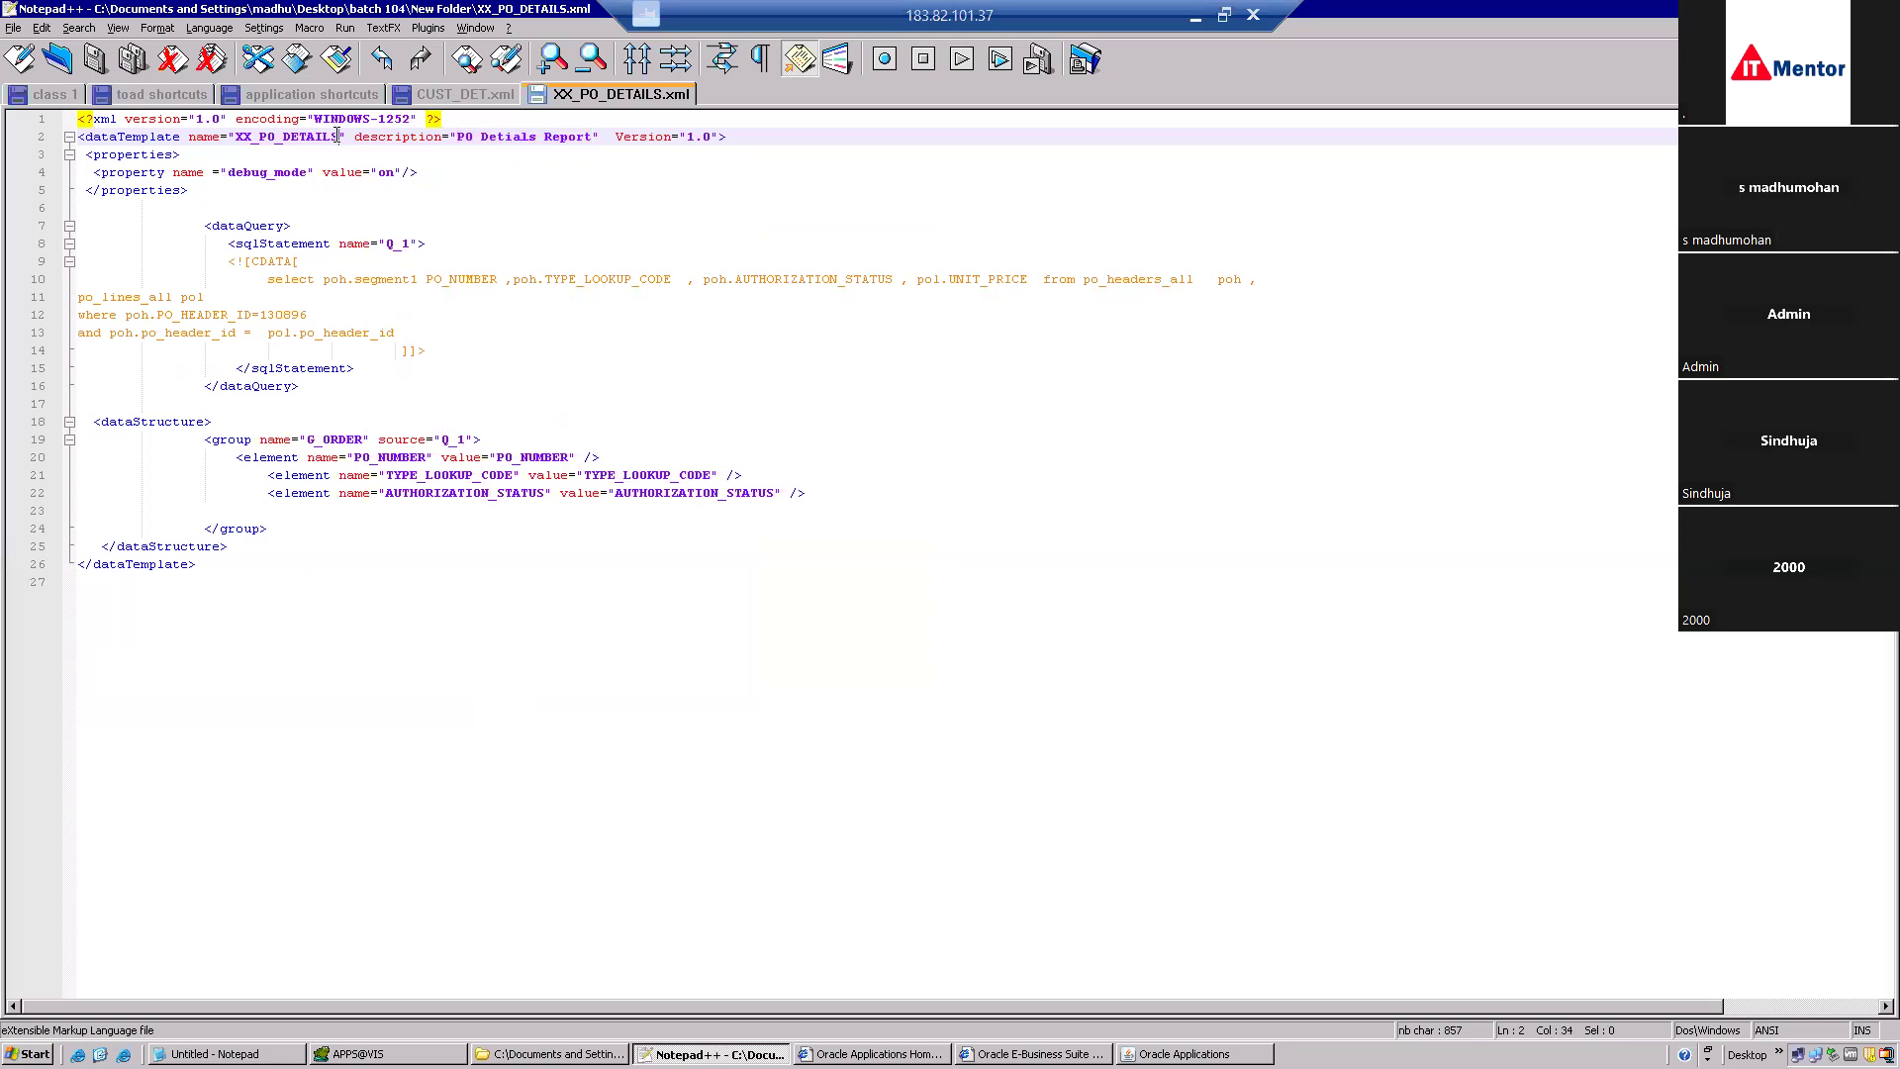
Rename the data template to XX_PO_DETAILS_RPT and save the file.
text(1)
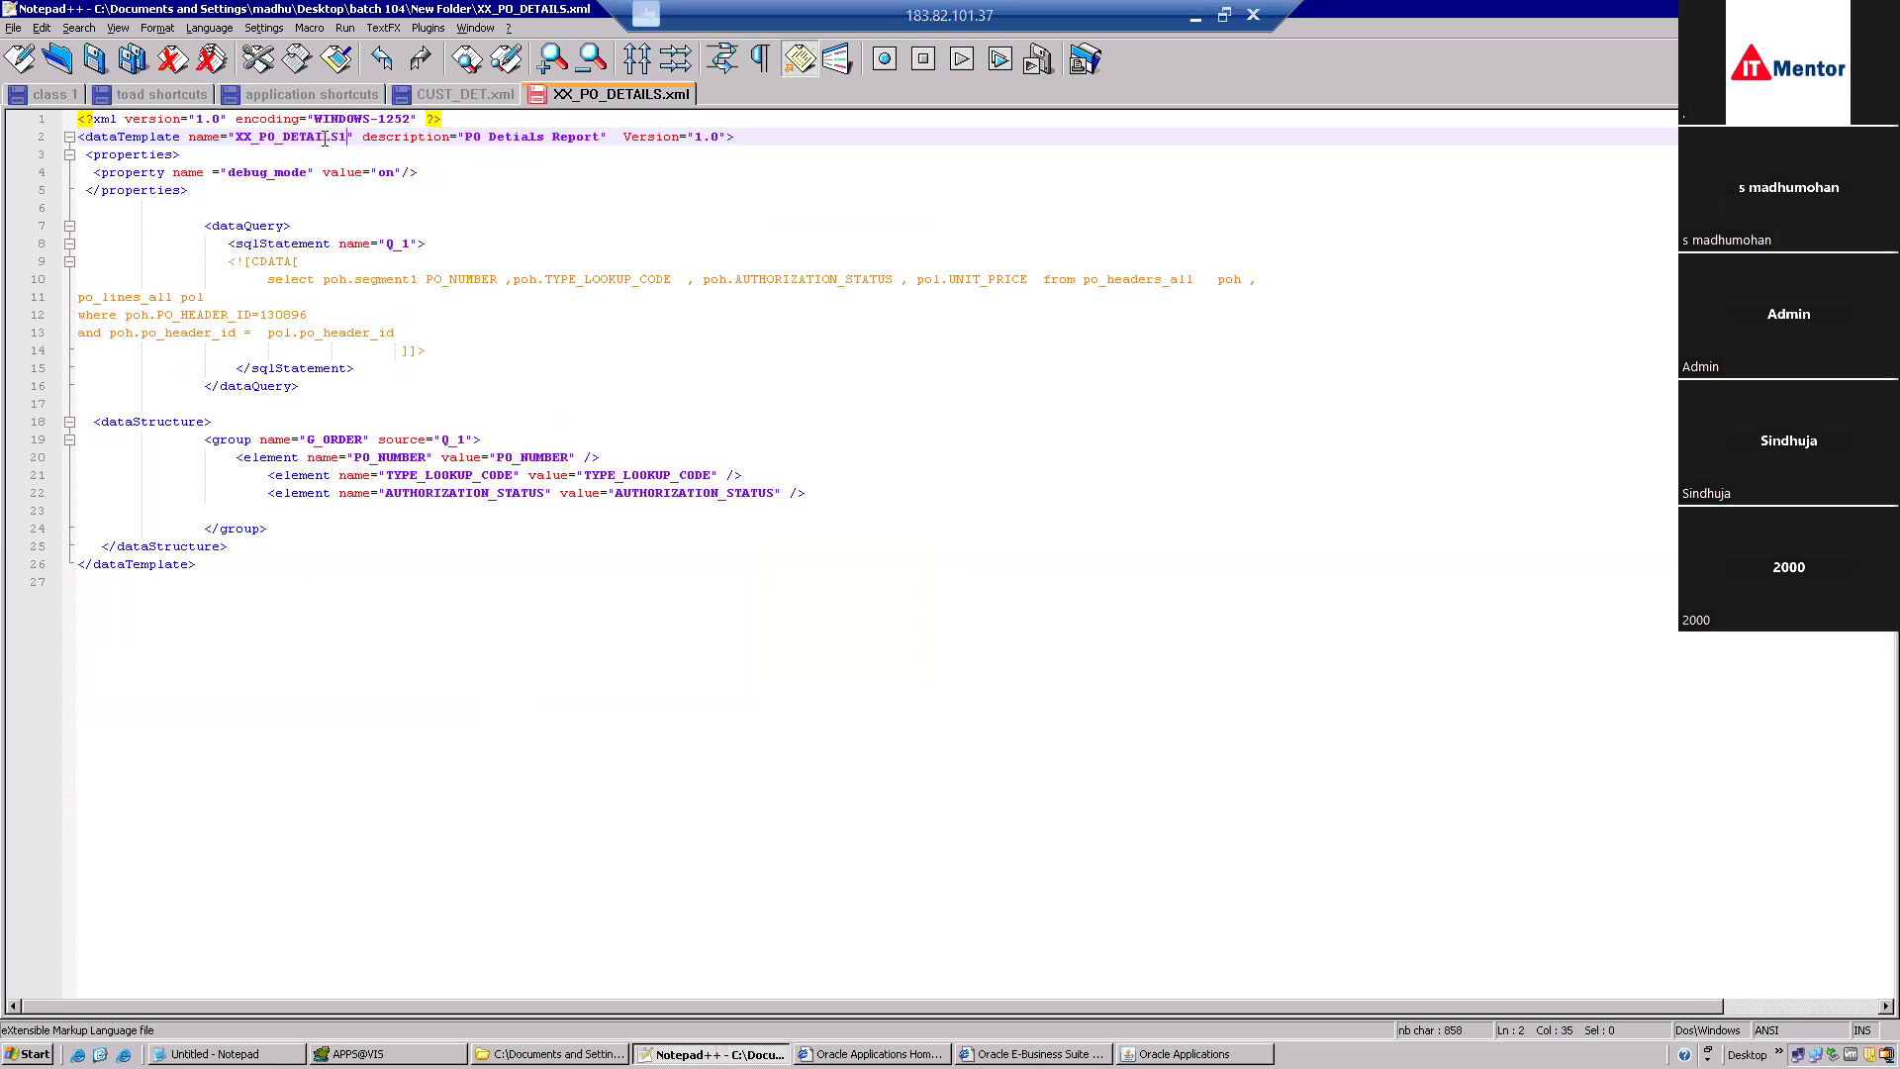
double_click(325, 137)
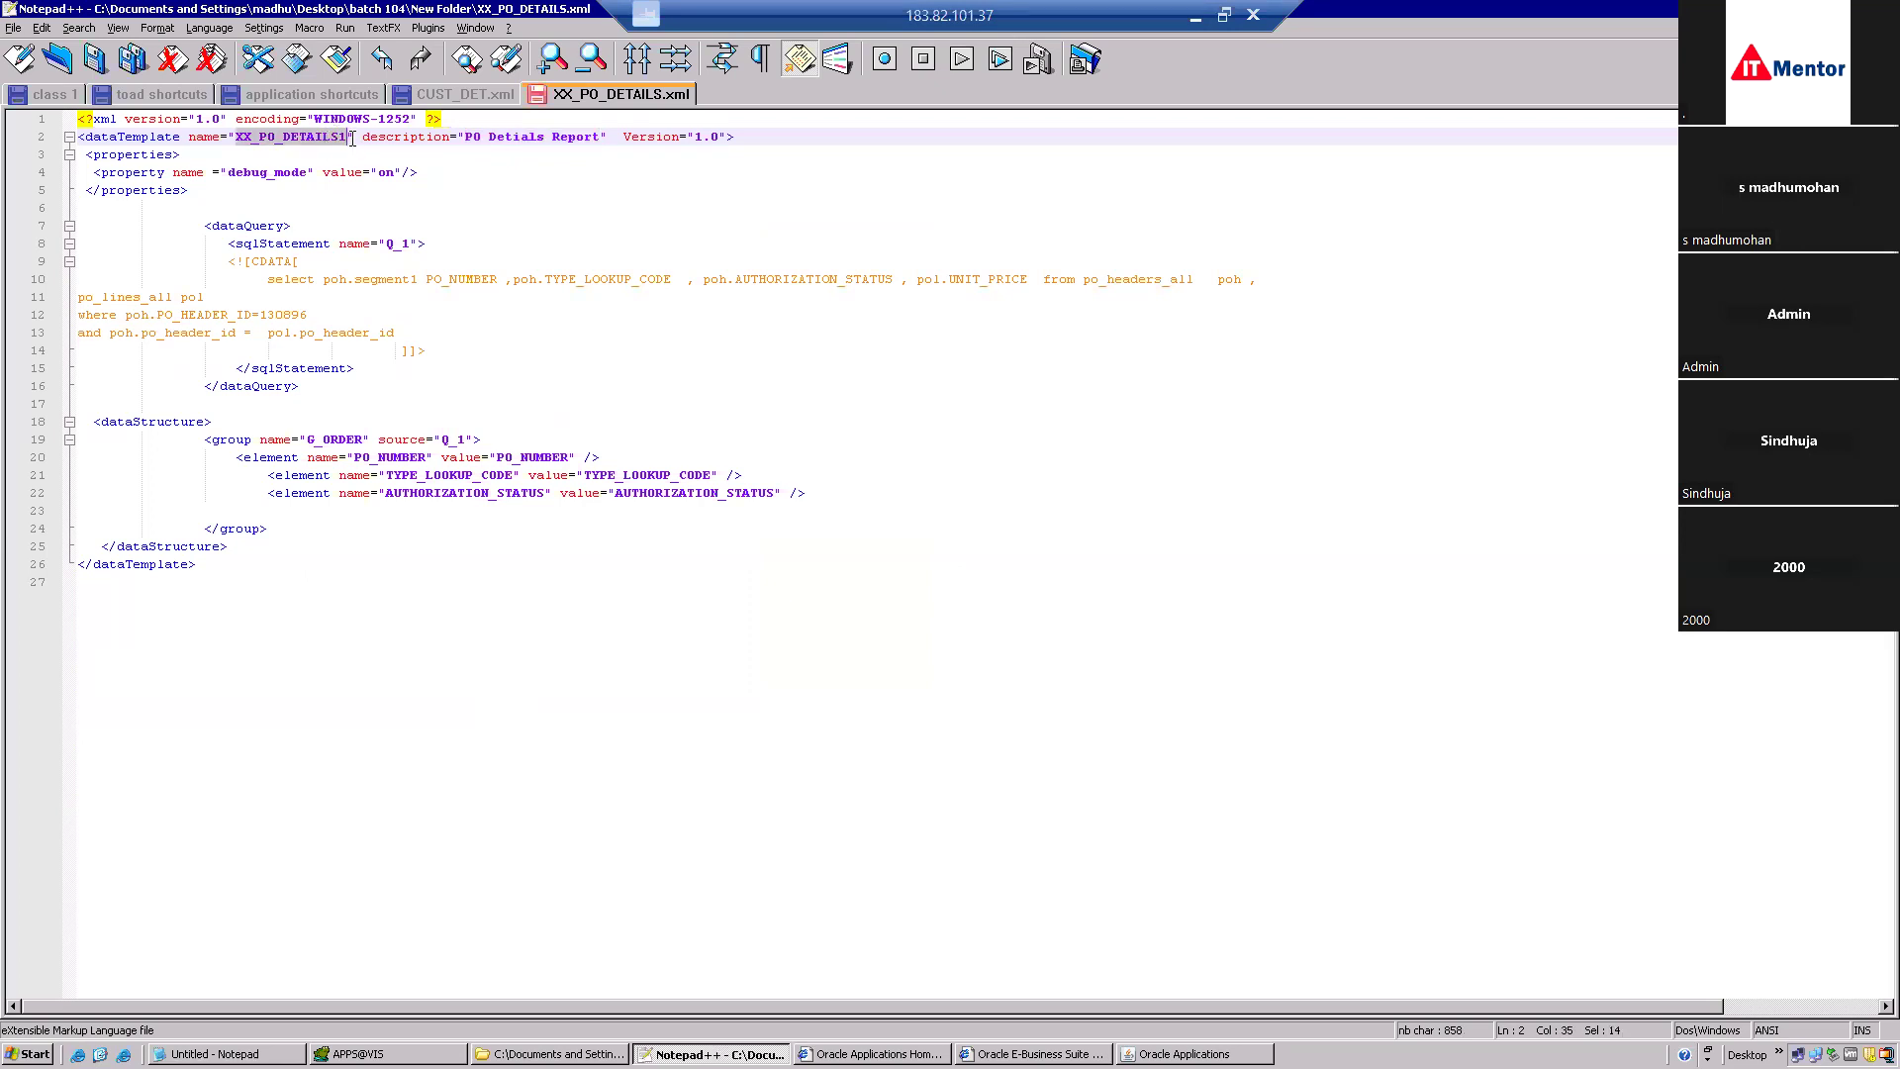
key(BackSpace)
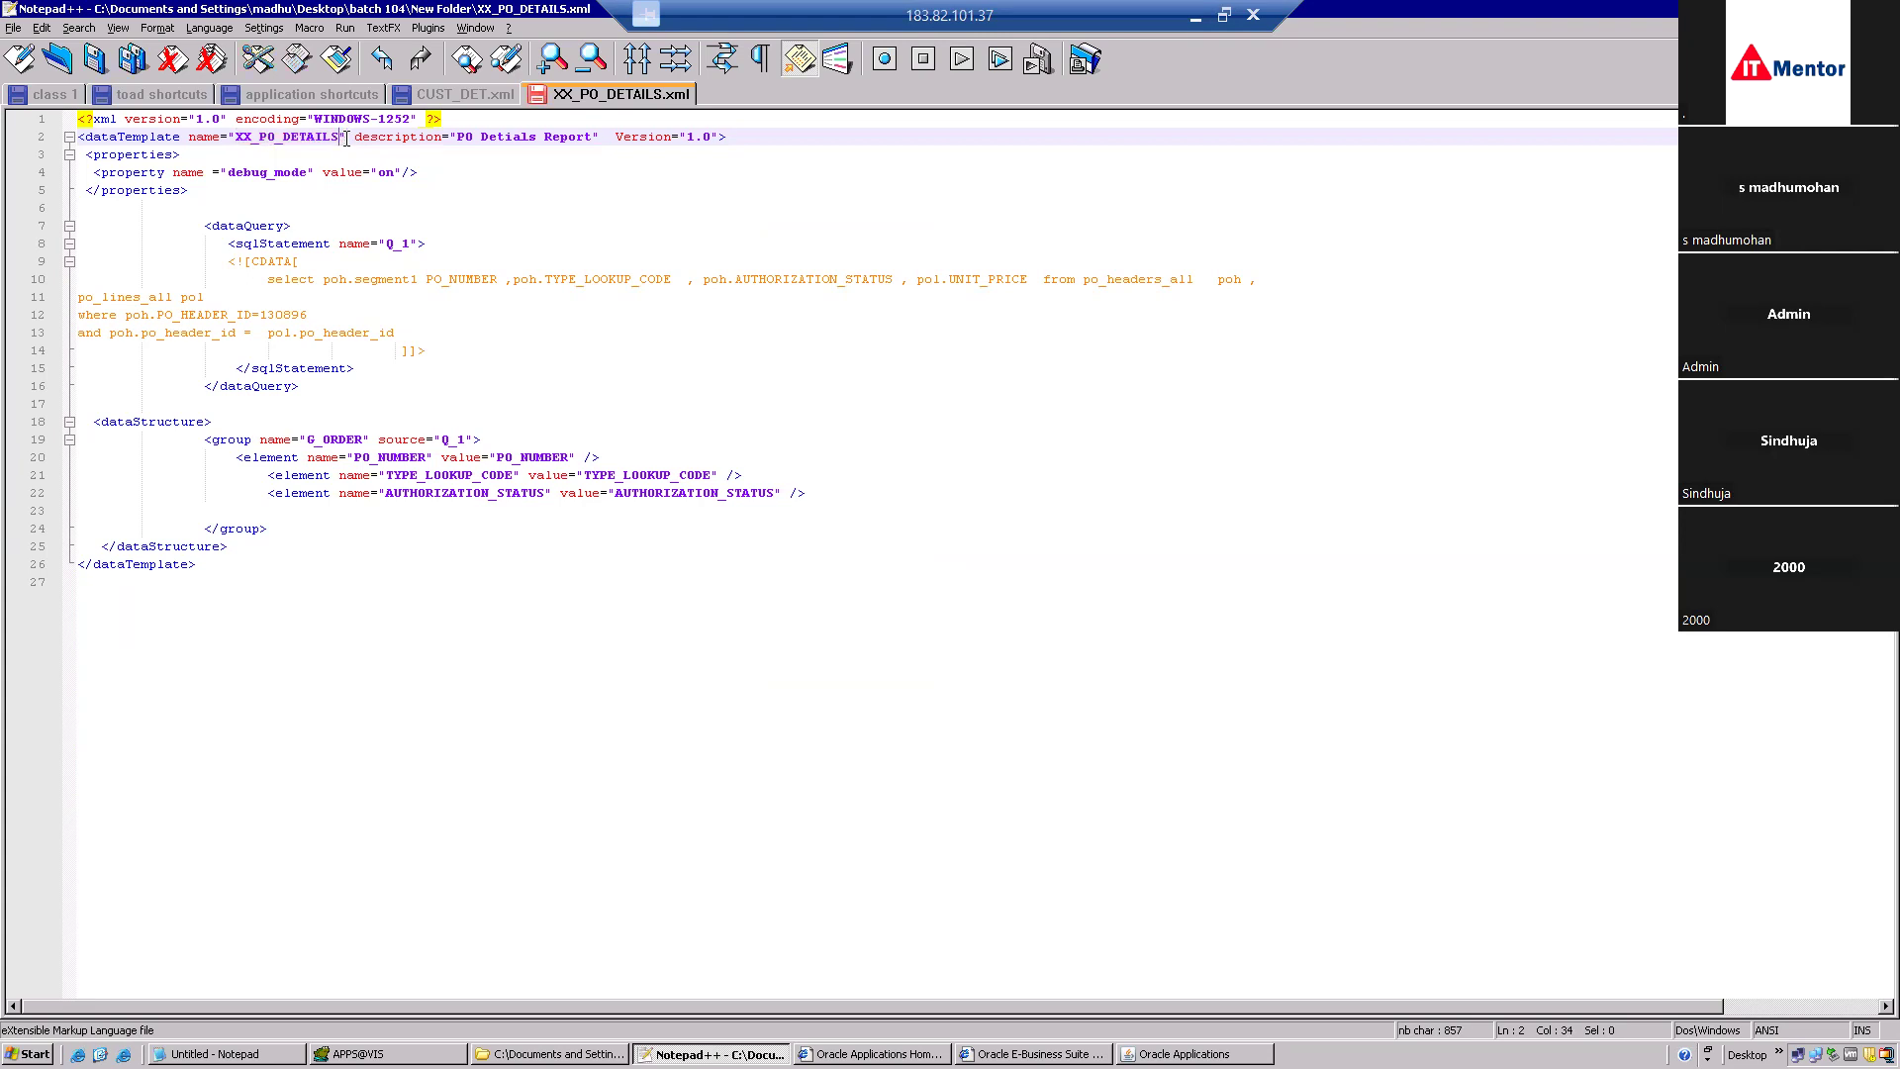
text(_)
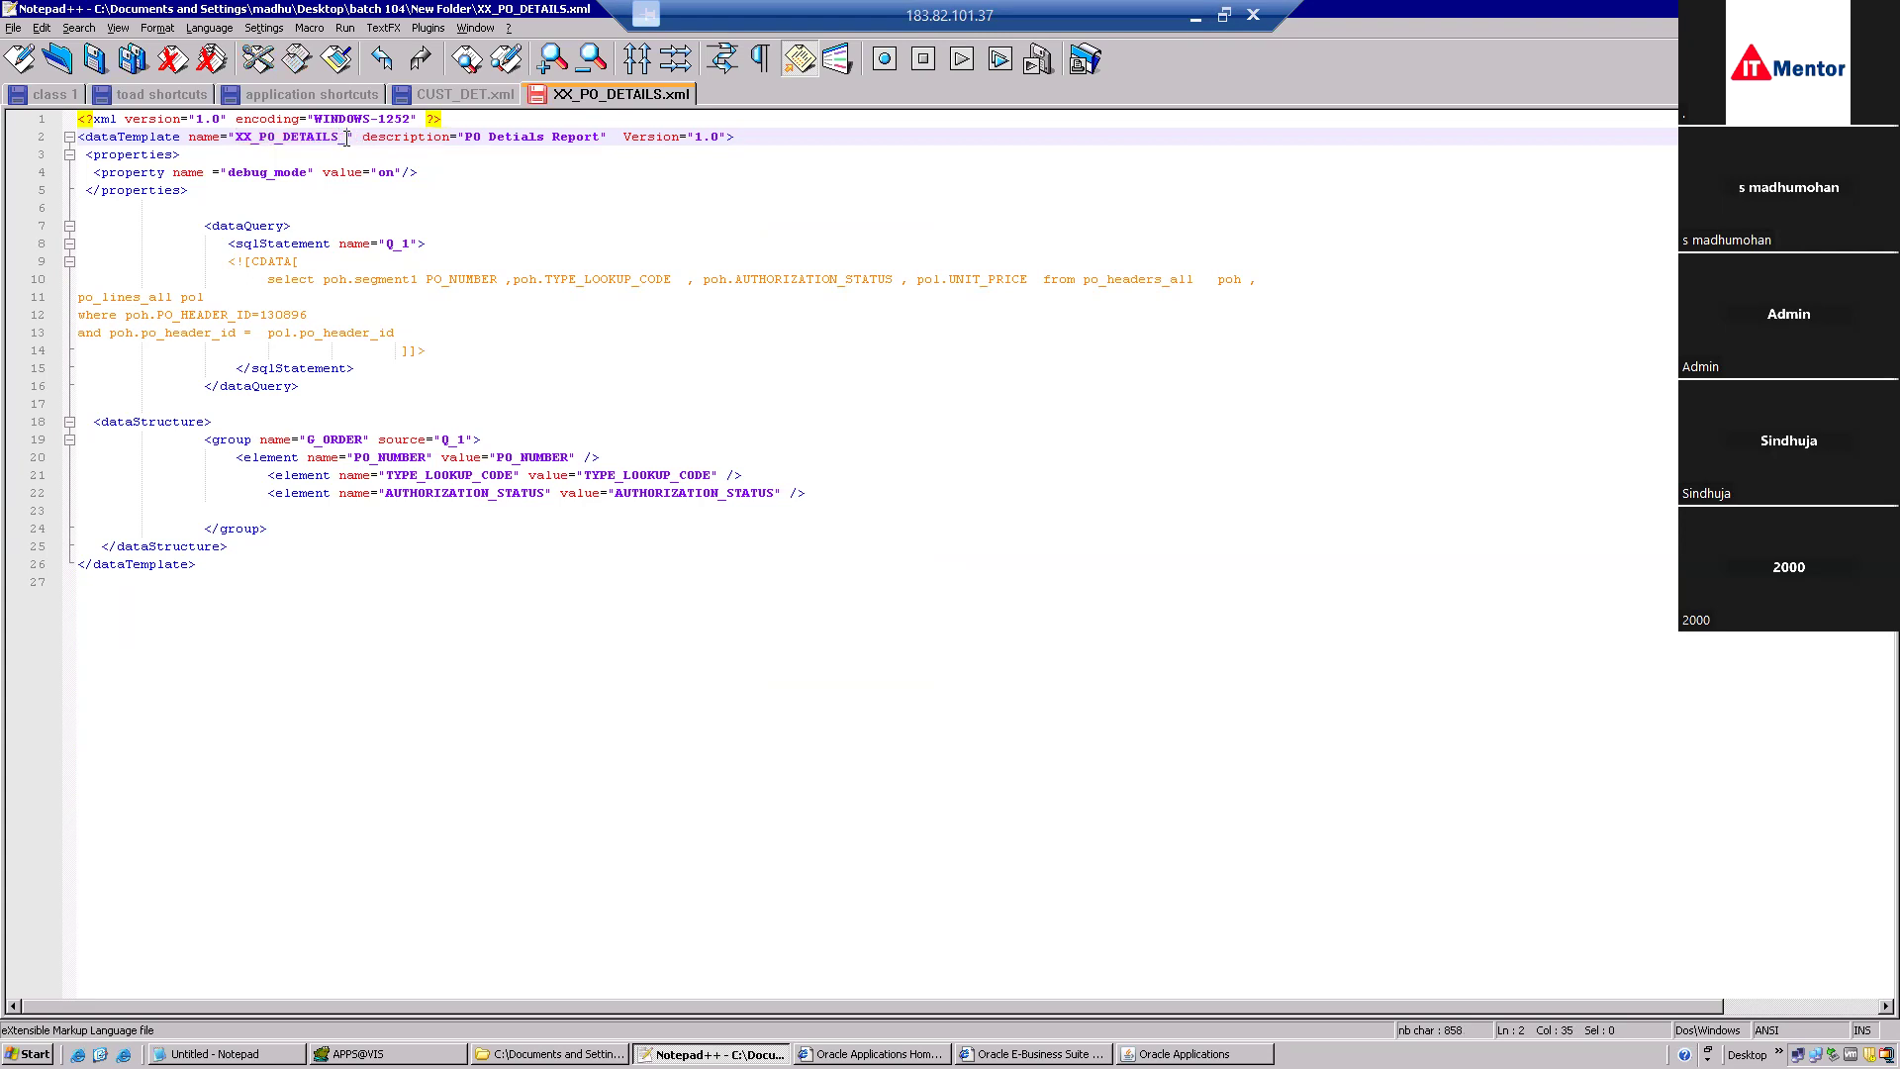
text(RPT)
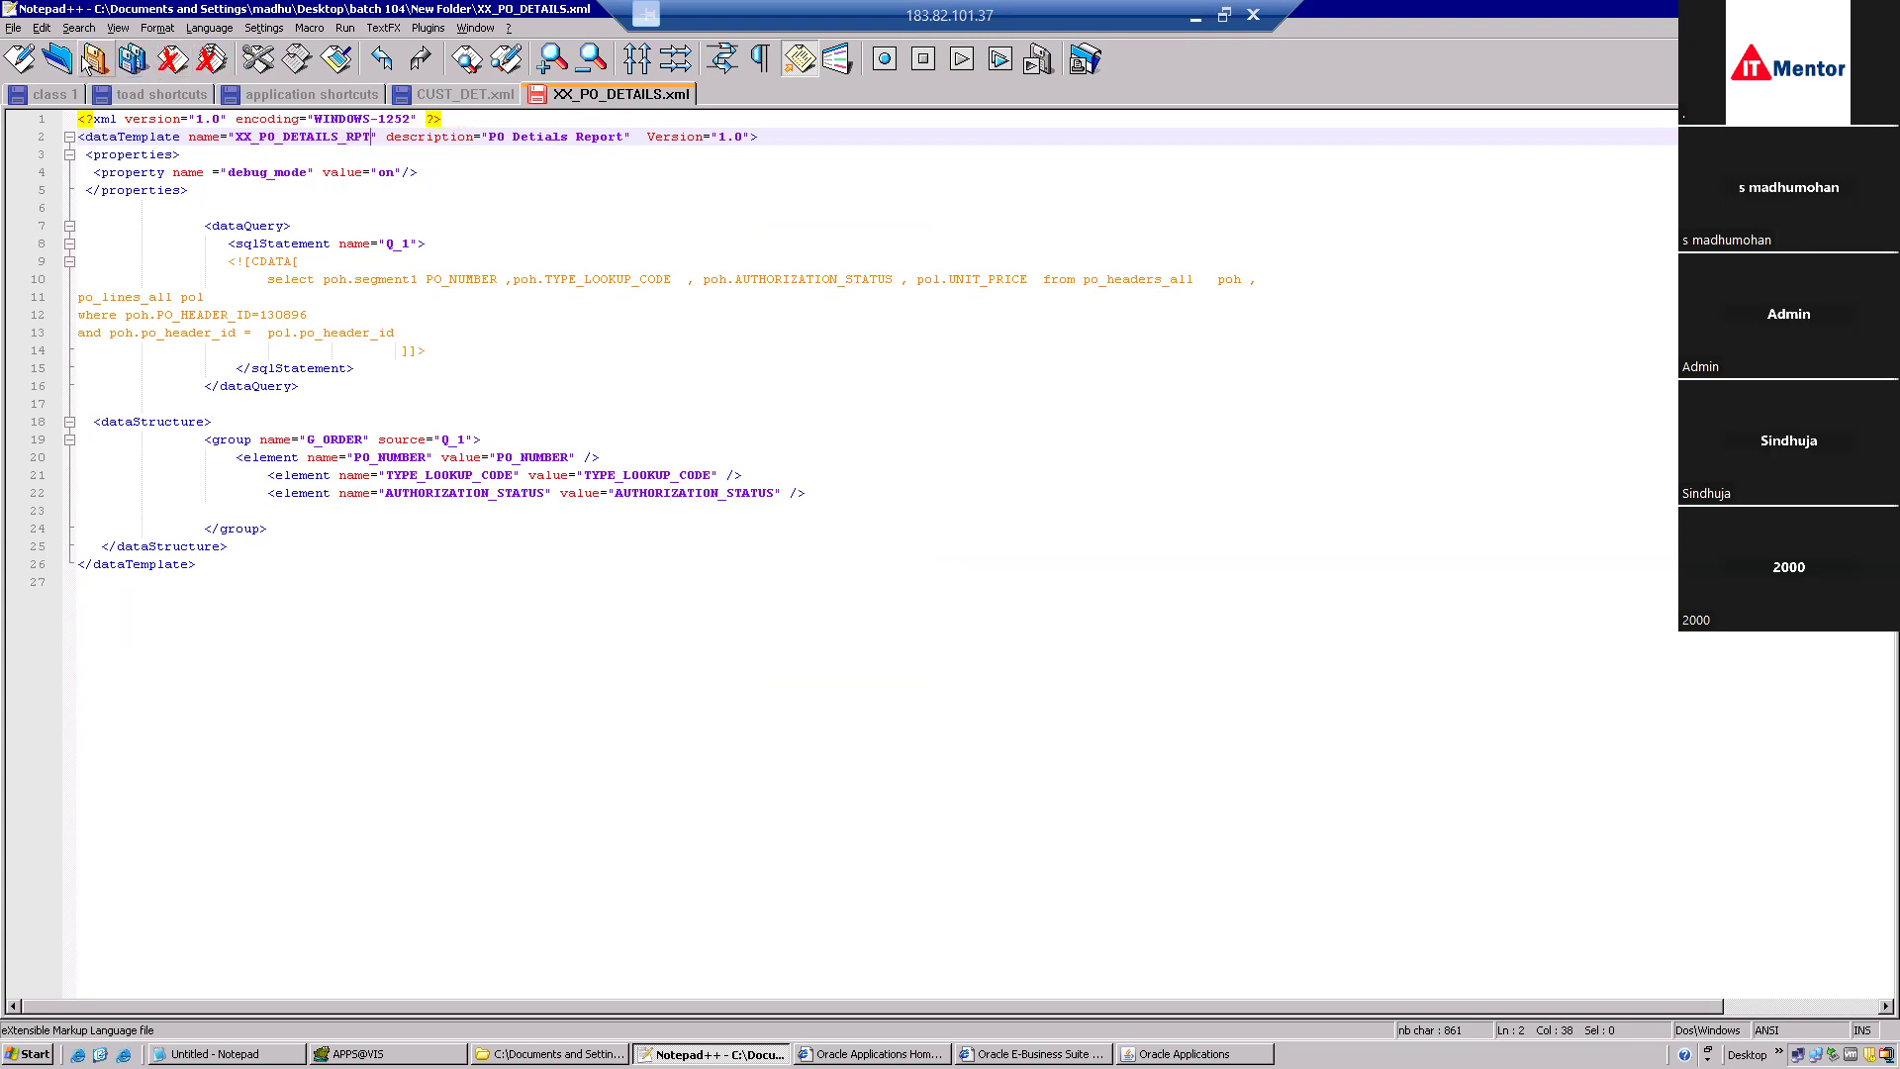
click(16, 28)
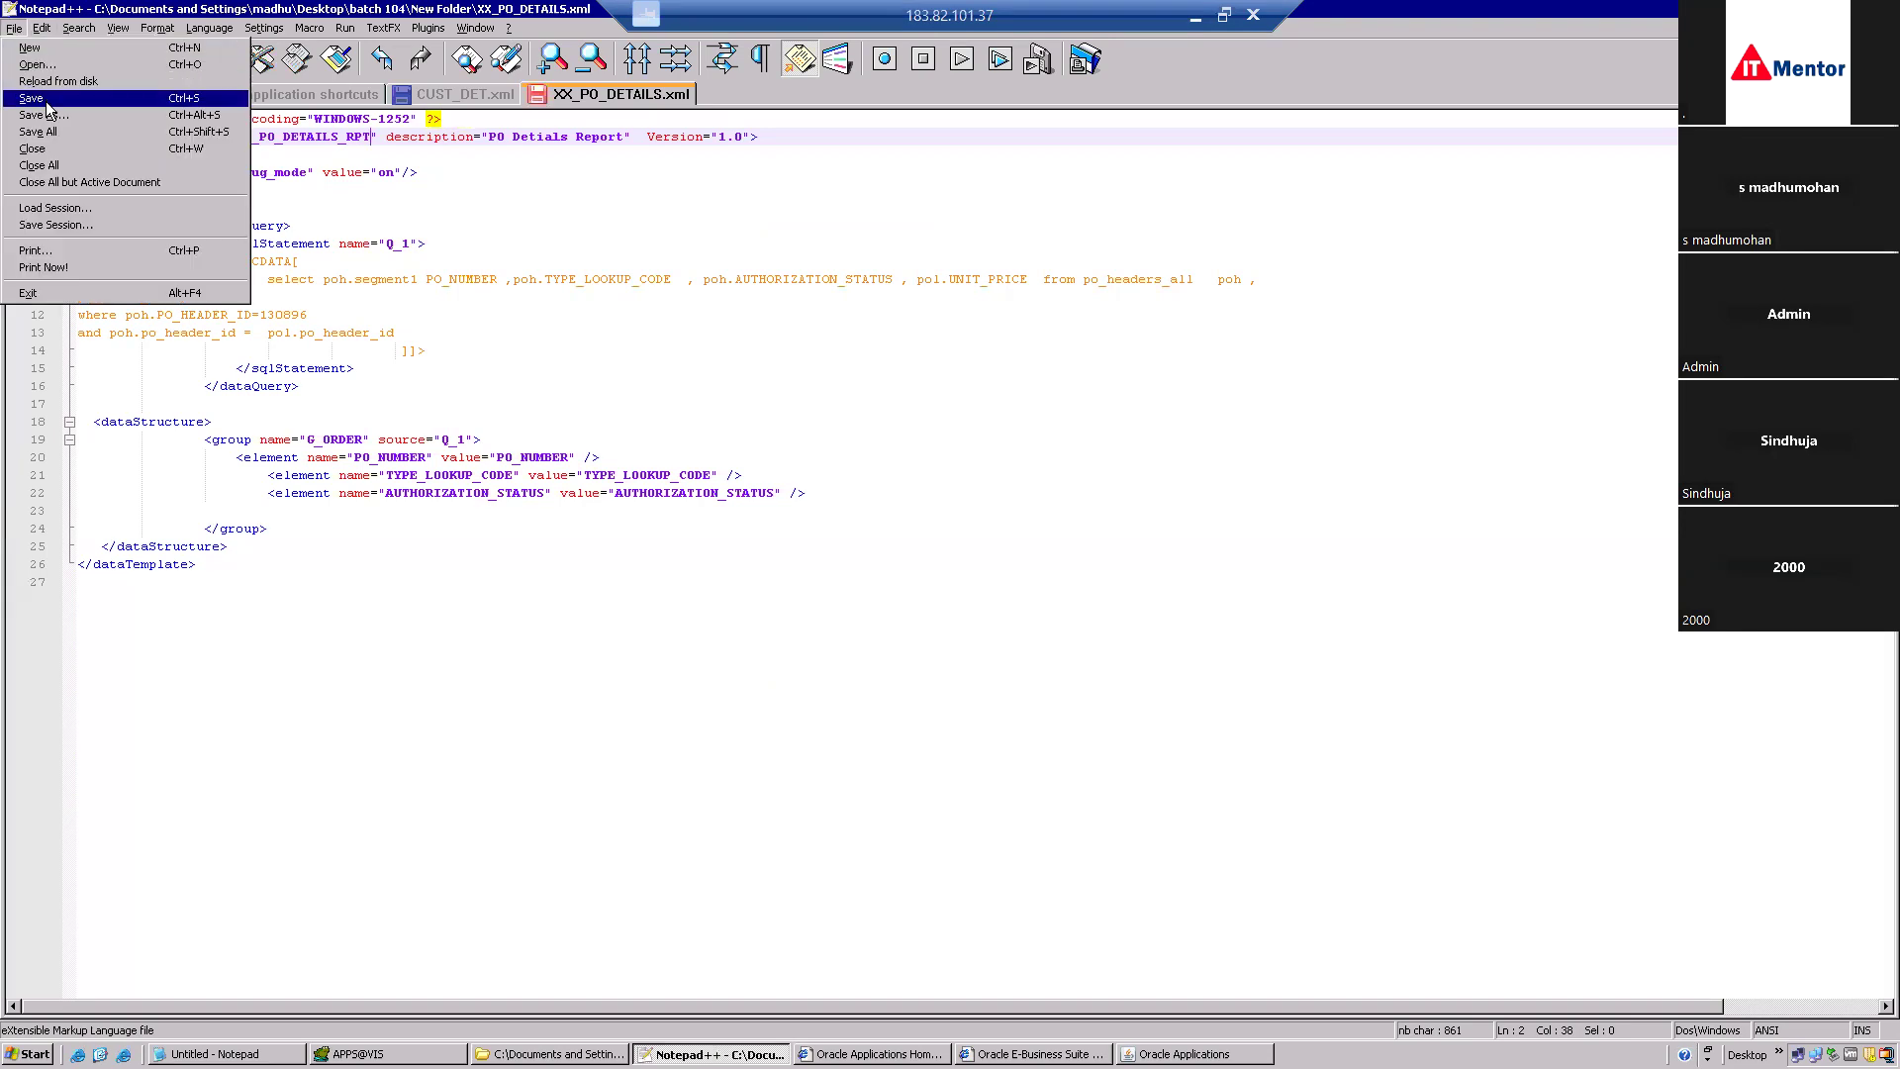
click(45, 99)
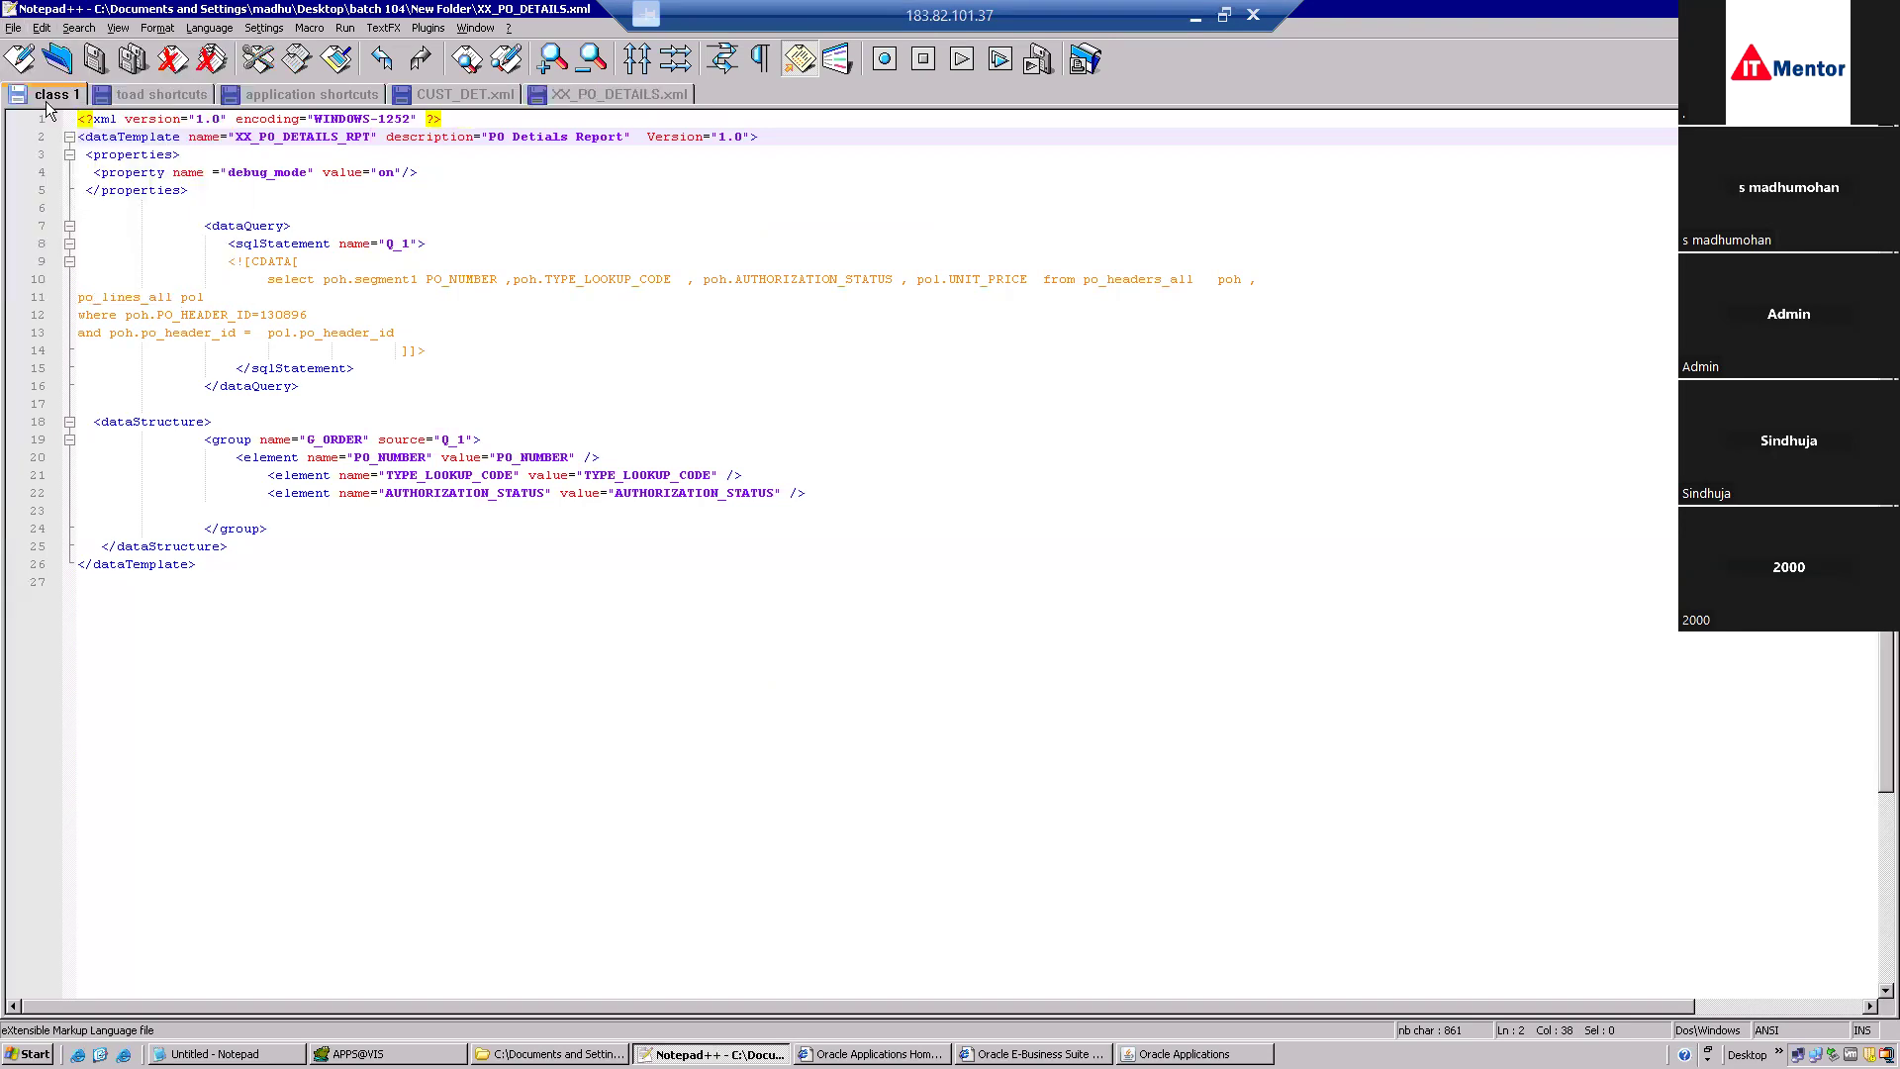
Copy the XX_PO_DETAILS_RPT name and return to the Oracle Applications form.
click(605, 100)
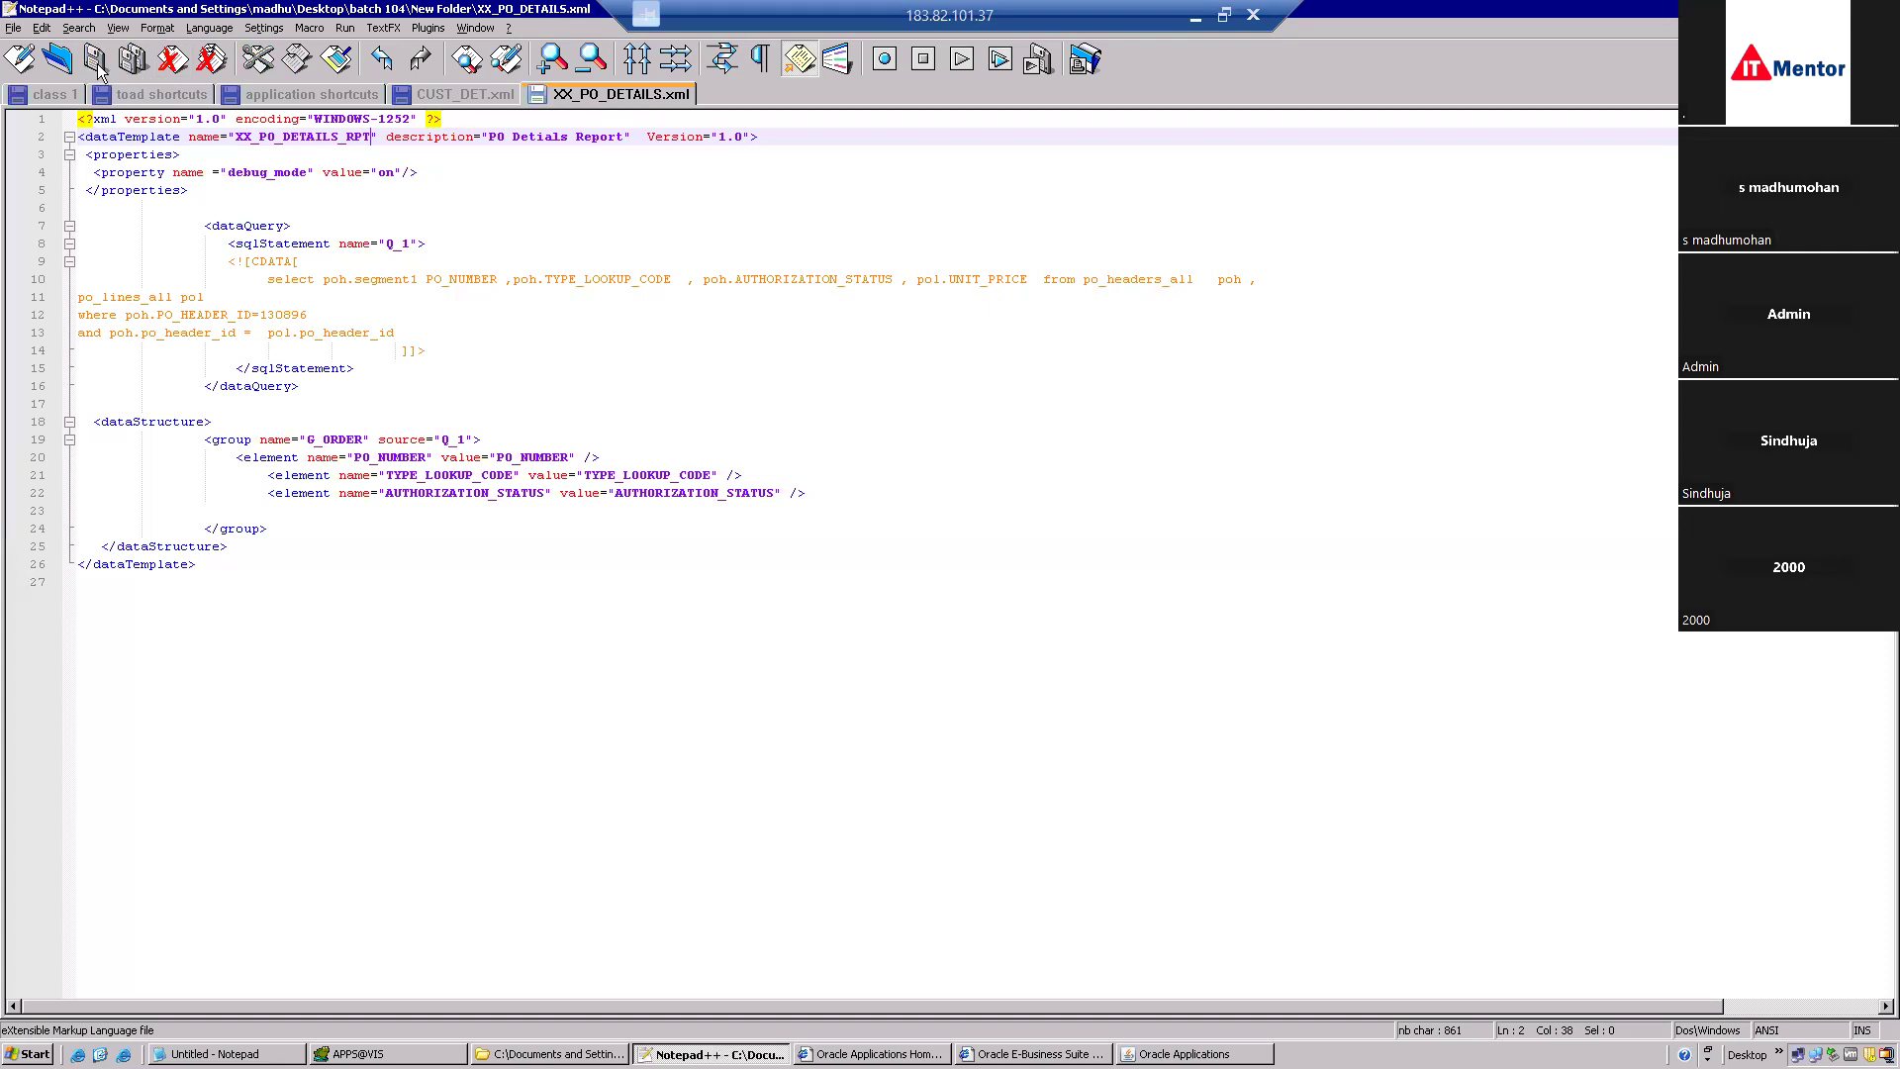
double_click(289, 142)
key(ctrl+c)
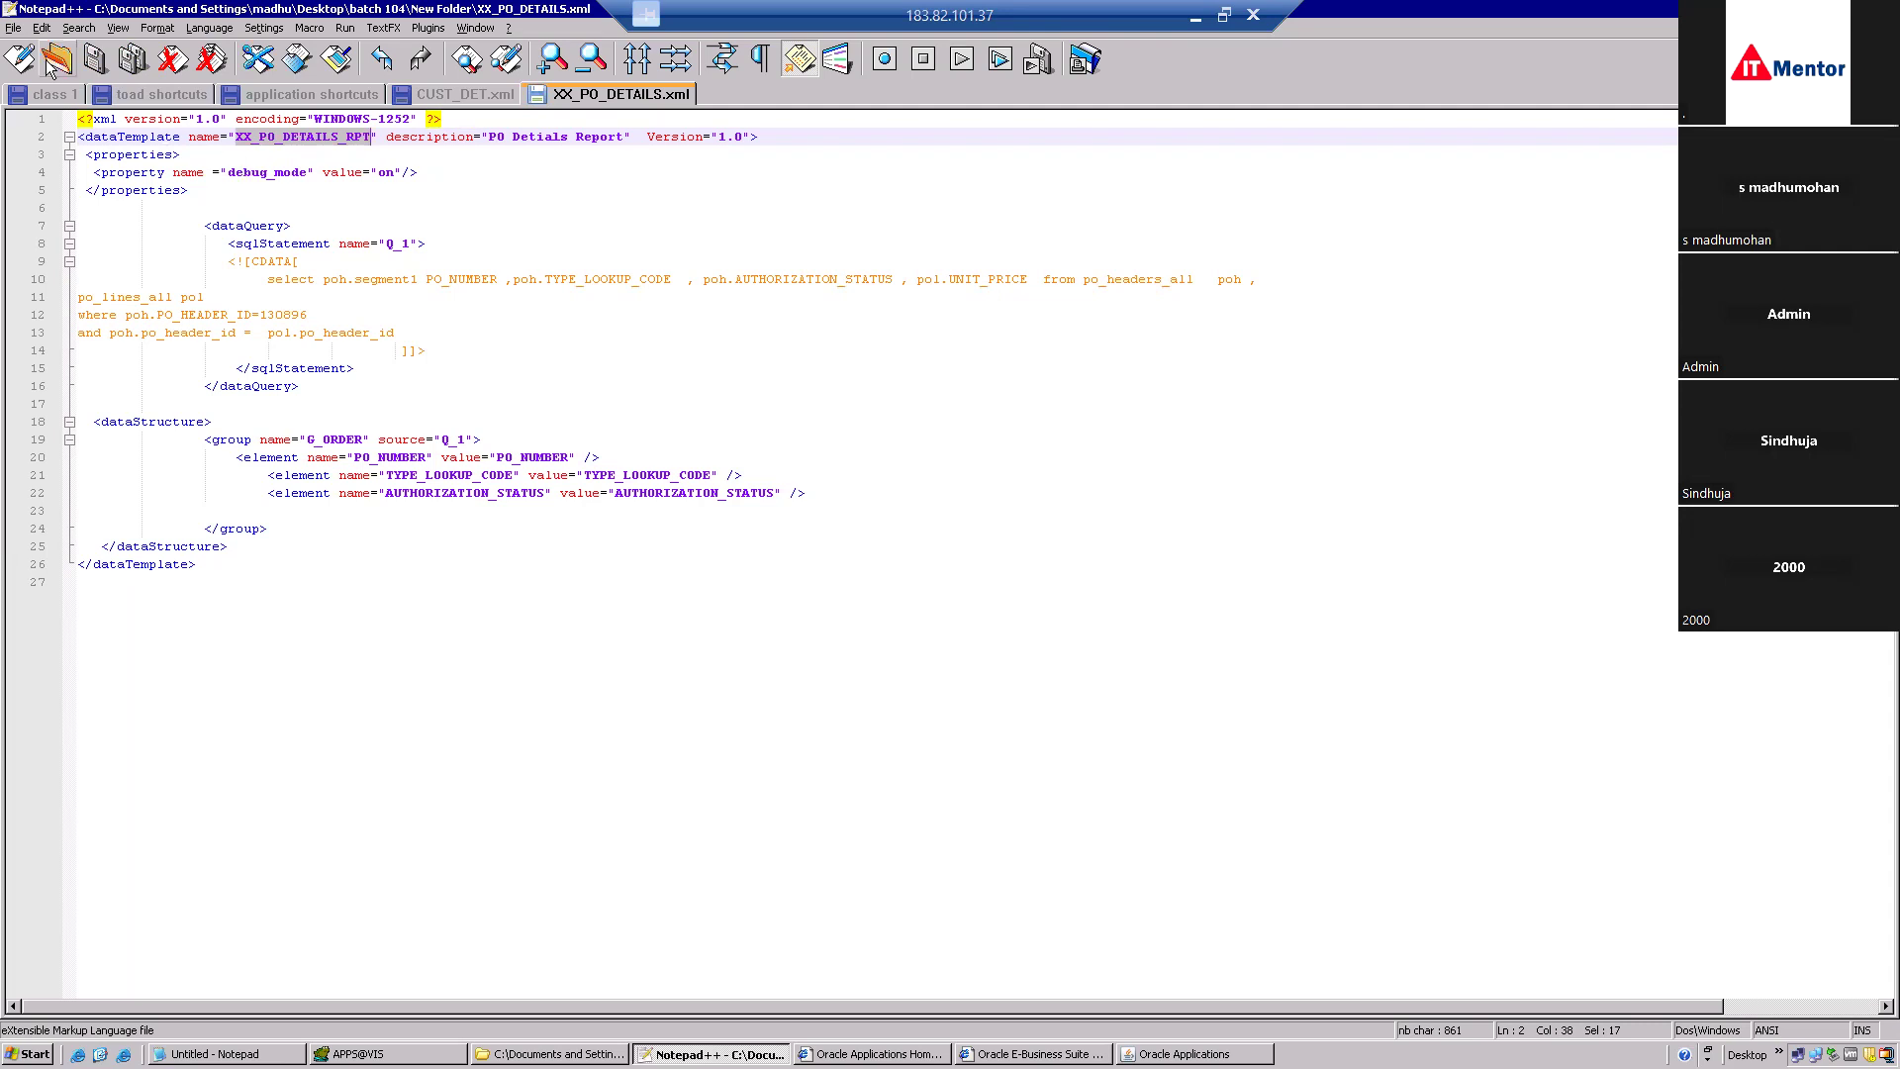
click(12, 30)
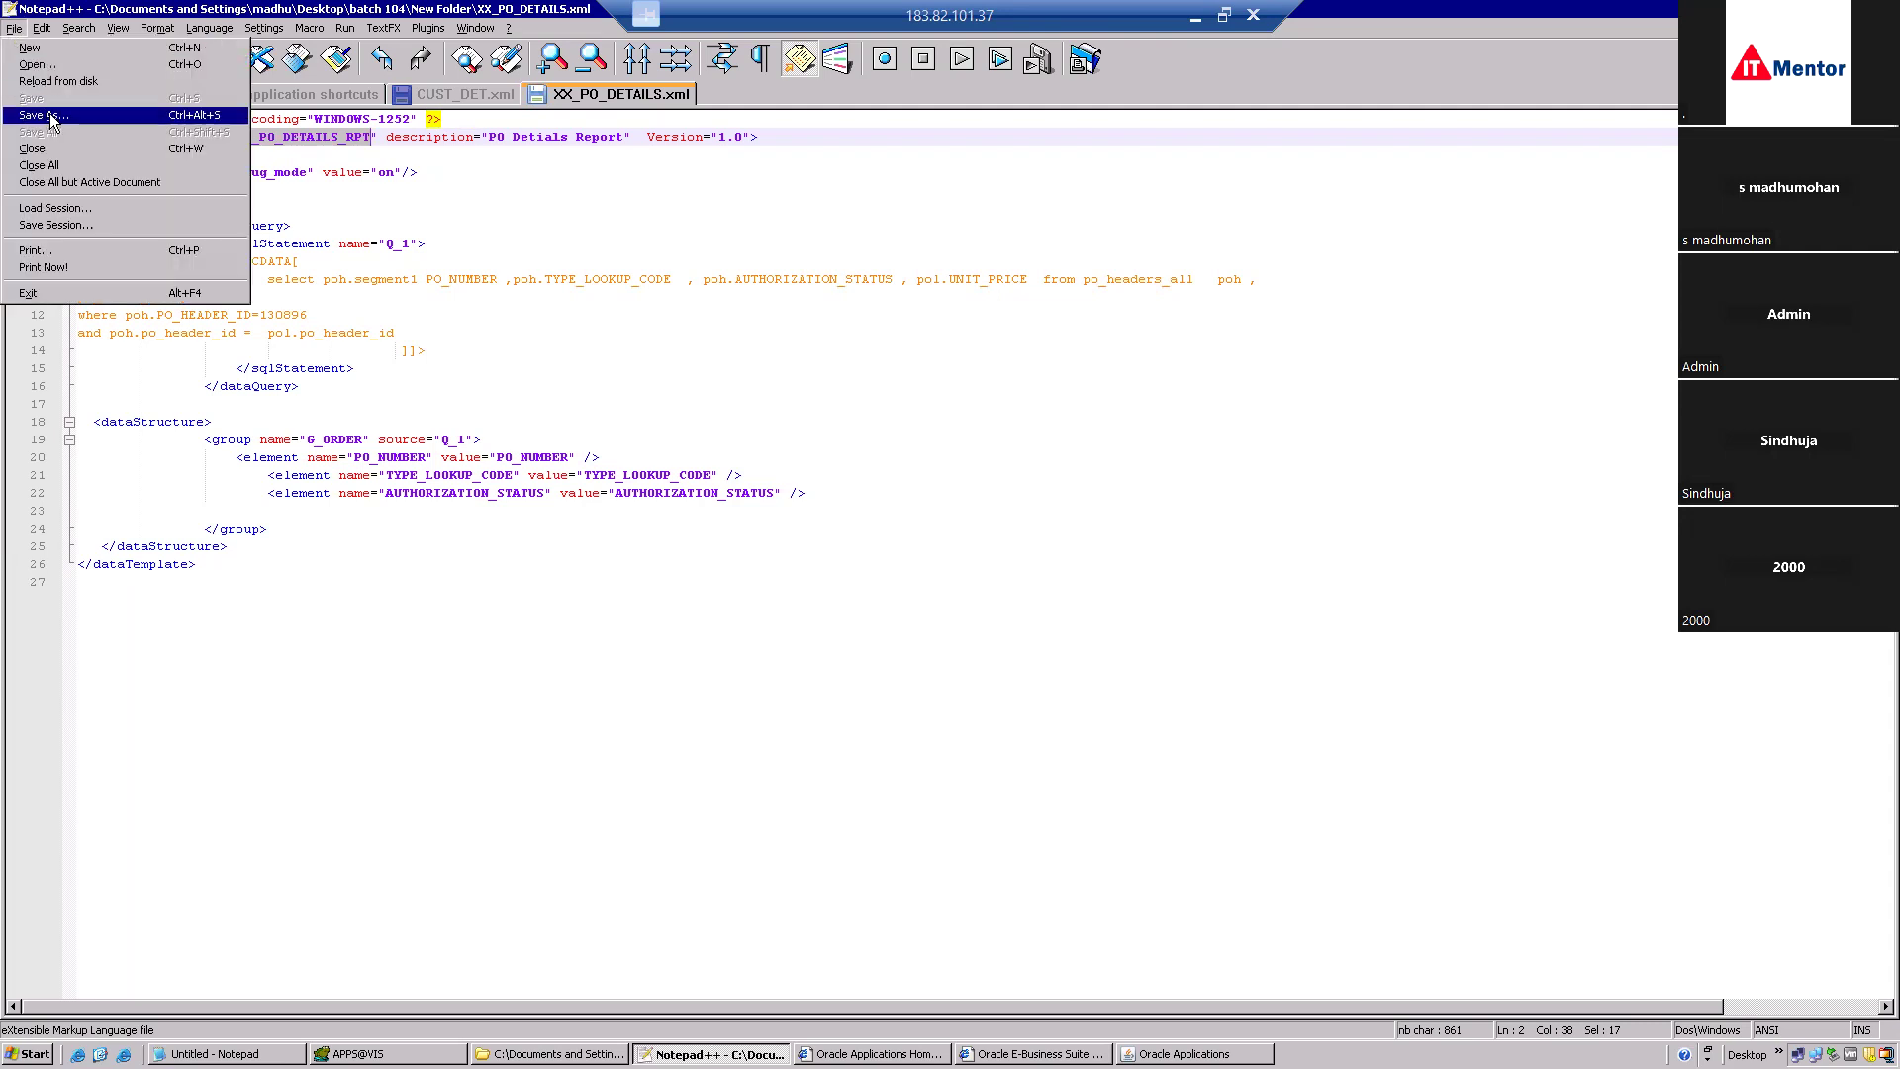
click(772, 408)
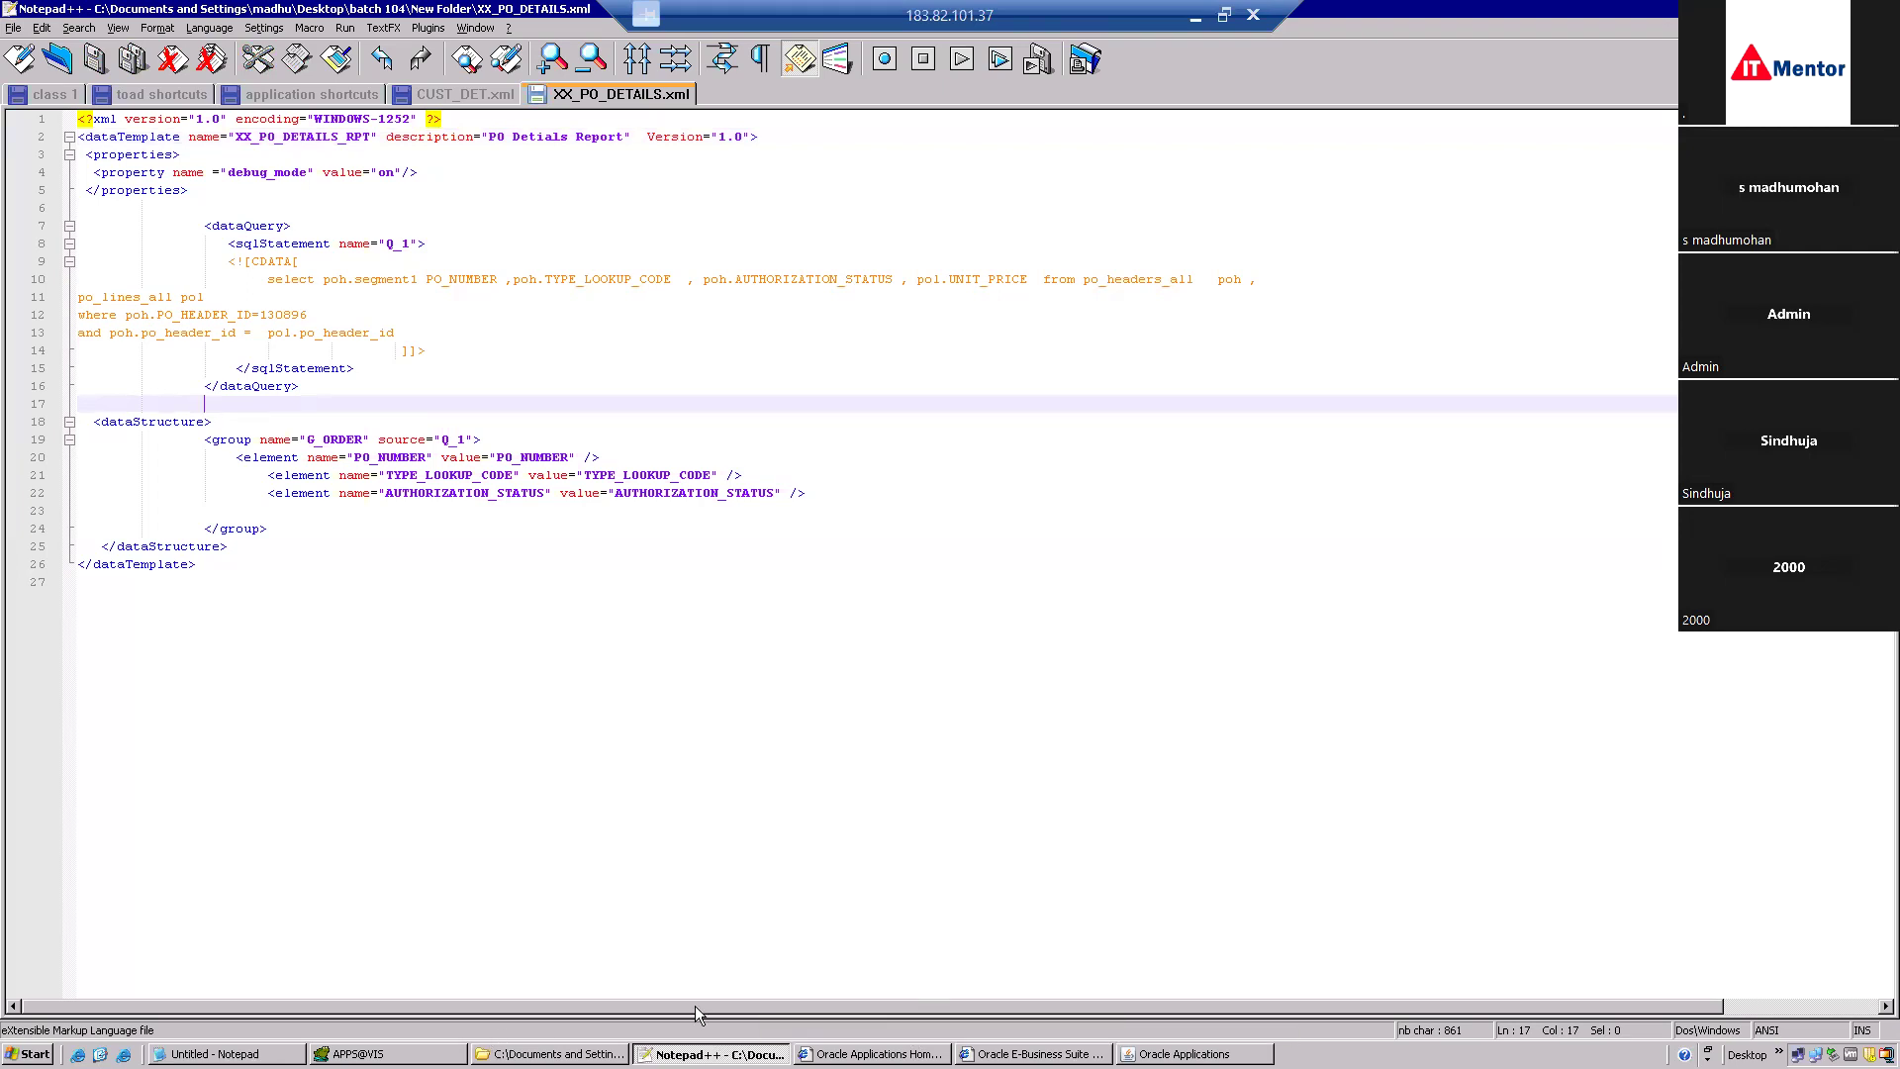
key(alt+Tab)
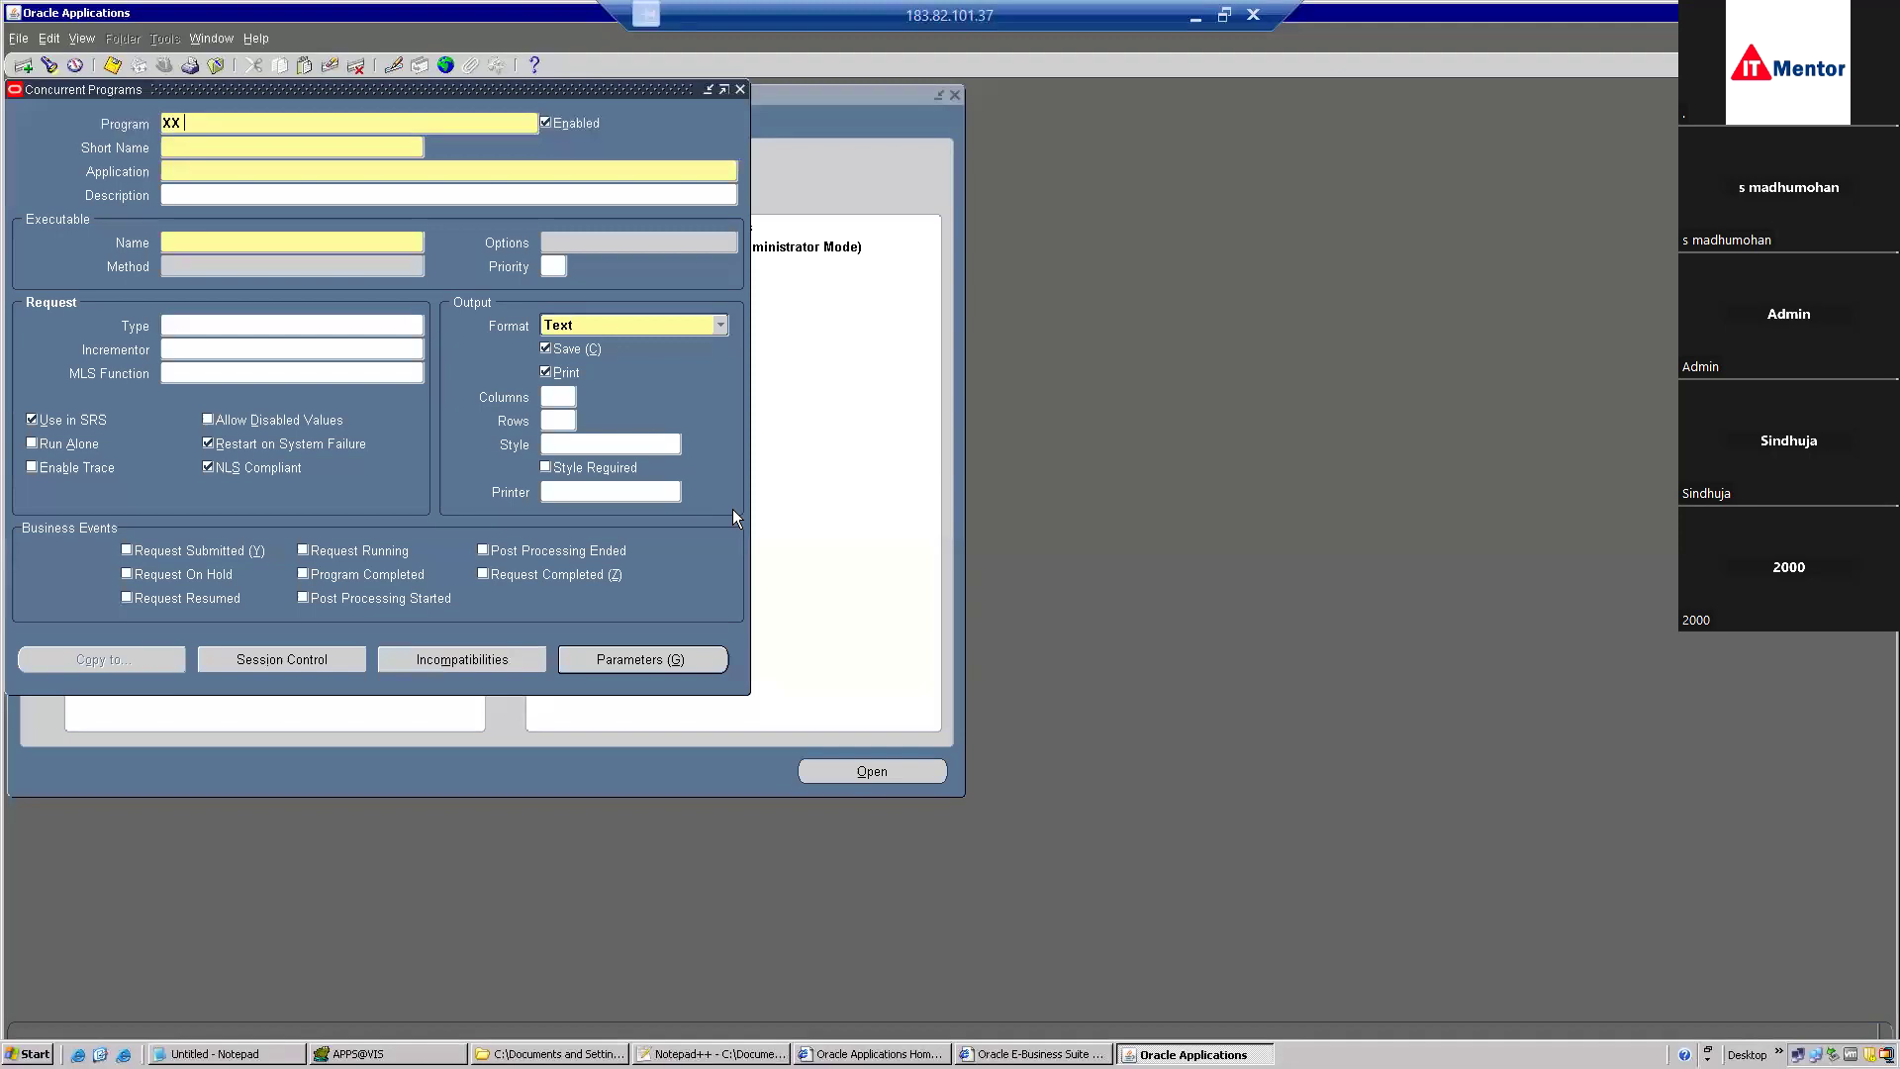
Name the concurrent program 'PO Details Report' with short name XX_PO_DETAILS_RPT in application Payables.
key(BackSpace)
key(BackSpace)
text(Po)
key(BackSpace)
text(O Details Report)
key(Tab)
click(273, 149)
key(ctrl+v)
key(Tab)
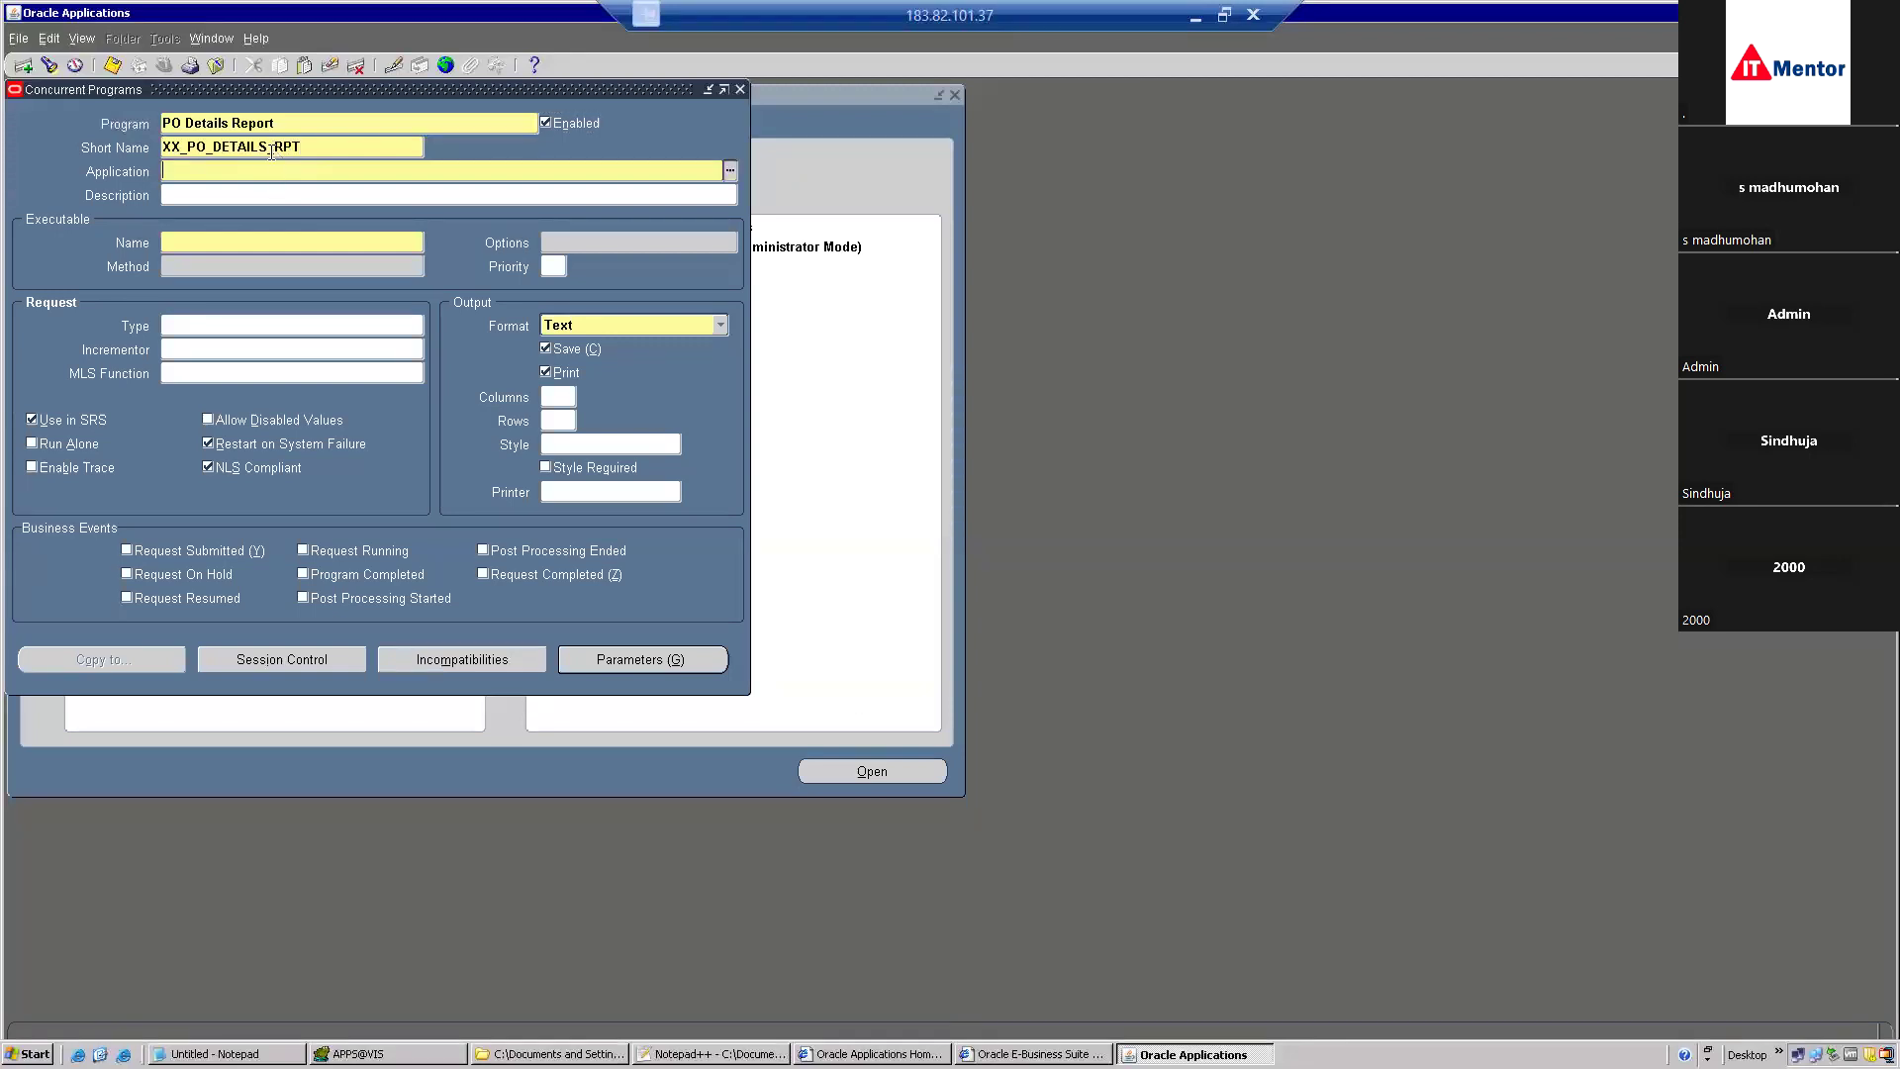
text(Payables)
key(Tab)
Choose executable XDODTEXE, set the output format to XML, and save the program.
click(235, 241)
text(XDO)
key(Tab)
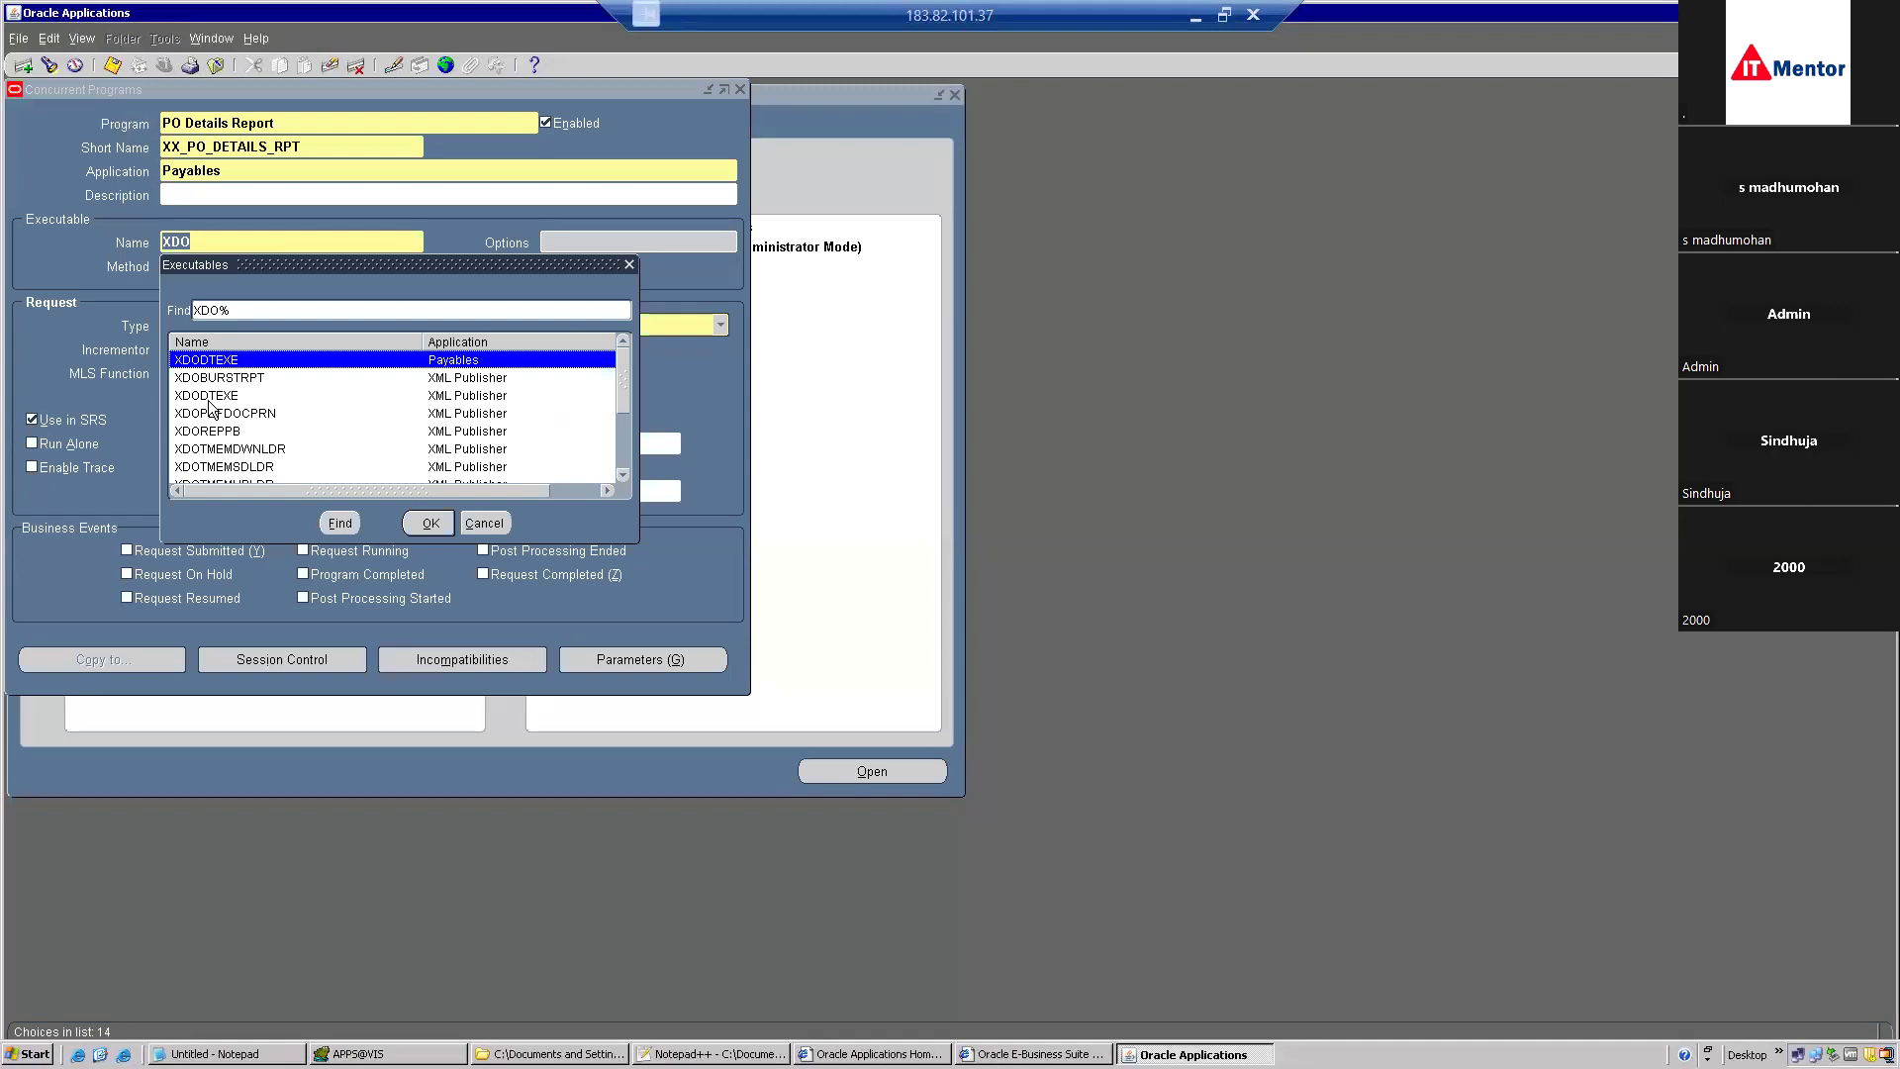
double_click(210, 396)
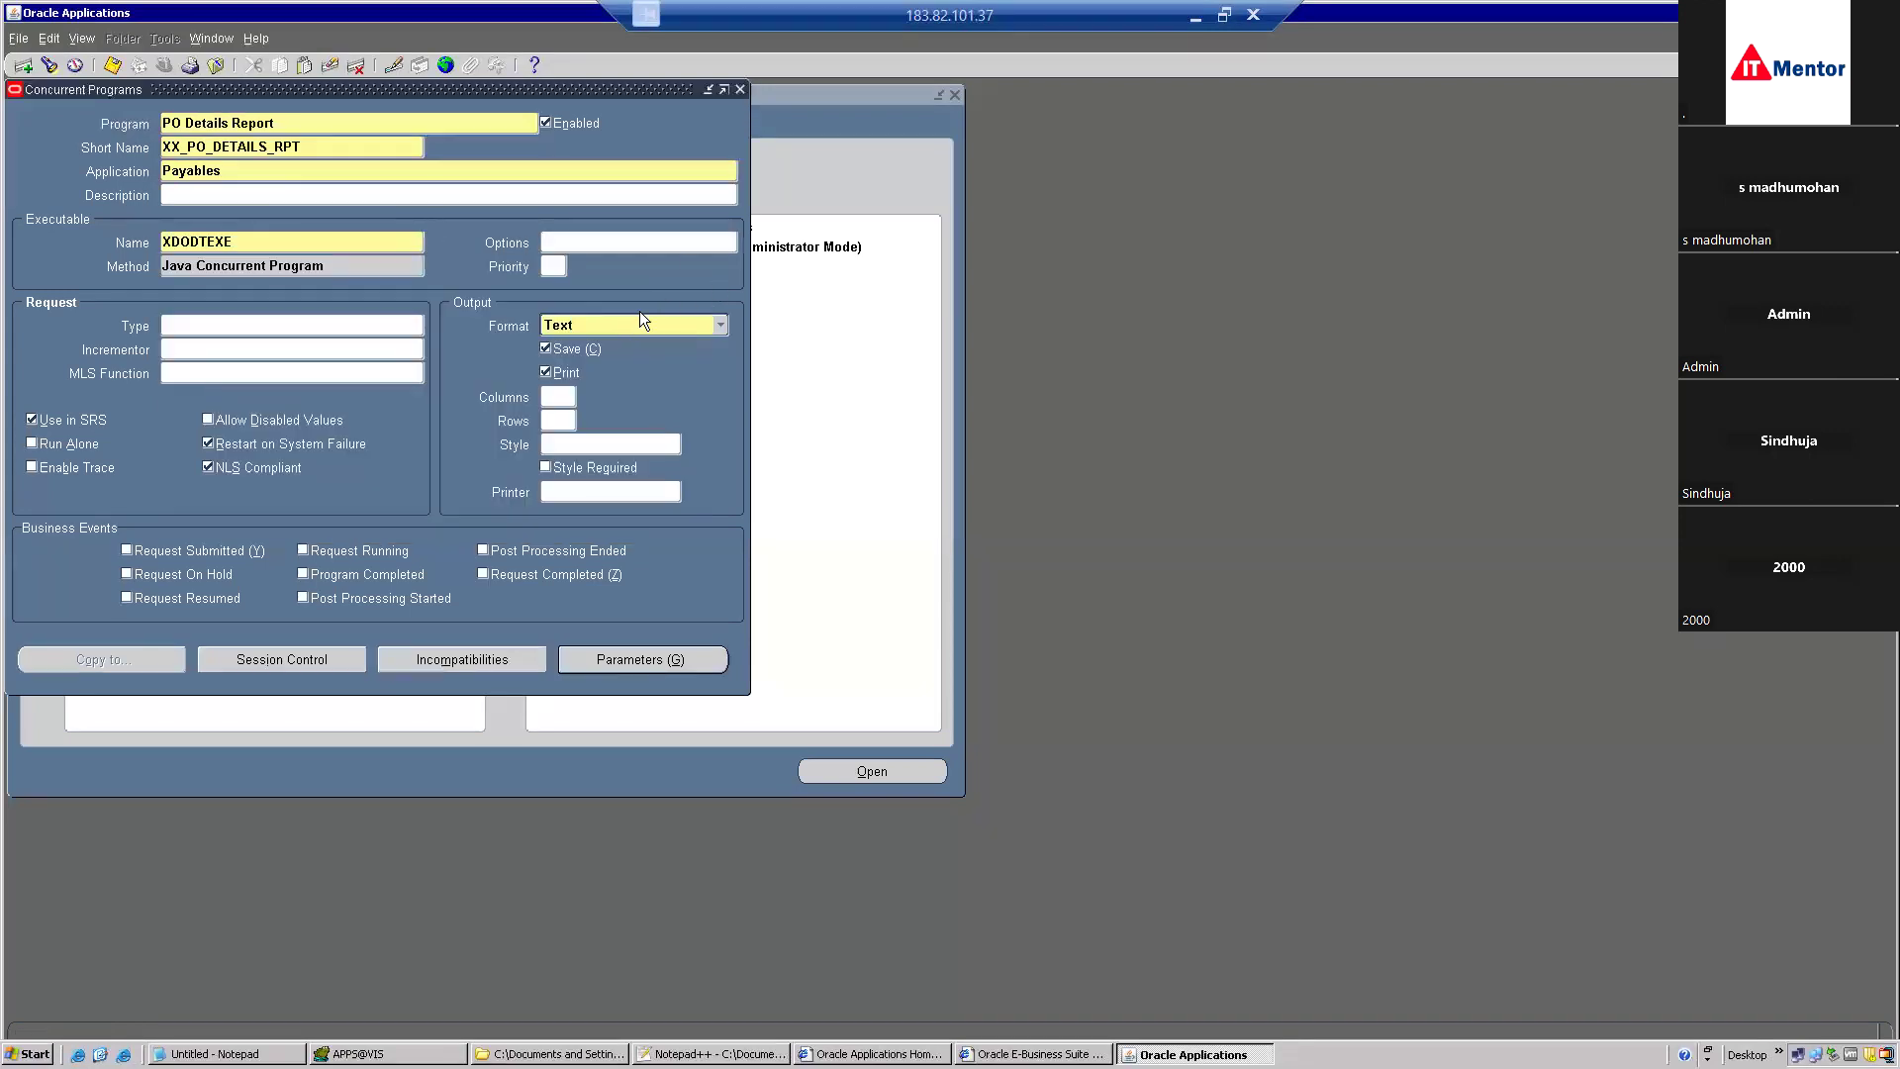
click(622, 328)
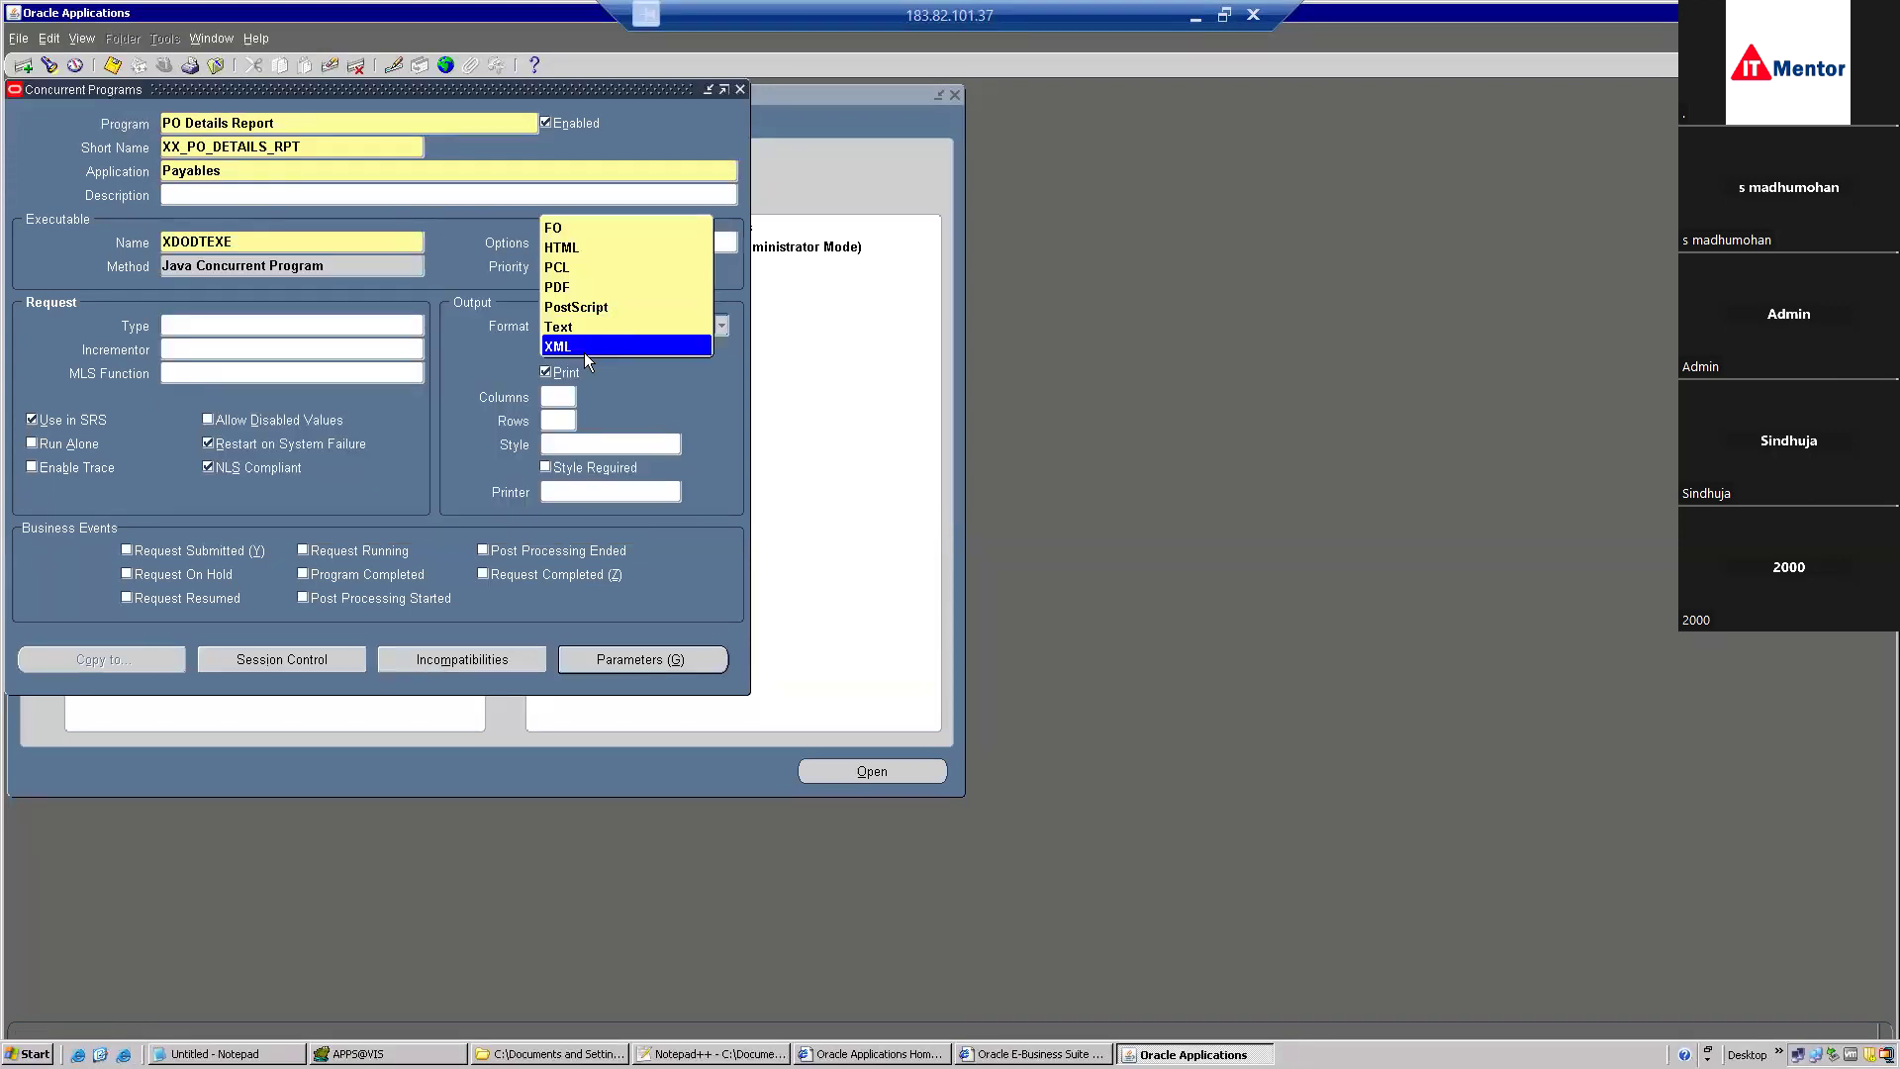
click(584, 348)
click(546, 348)
click(113, 66)
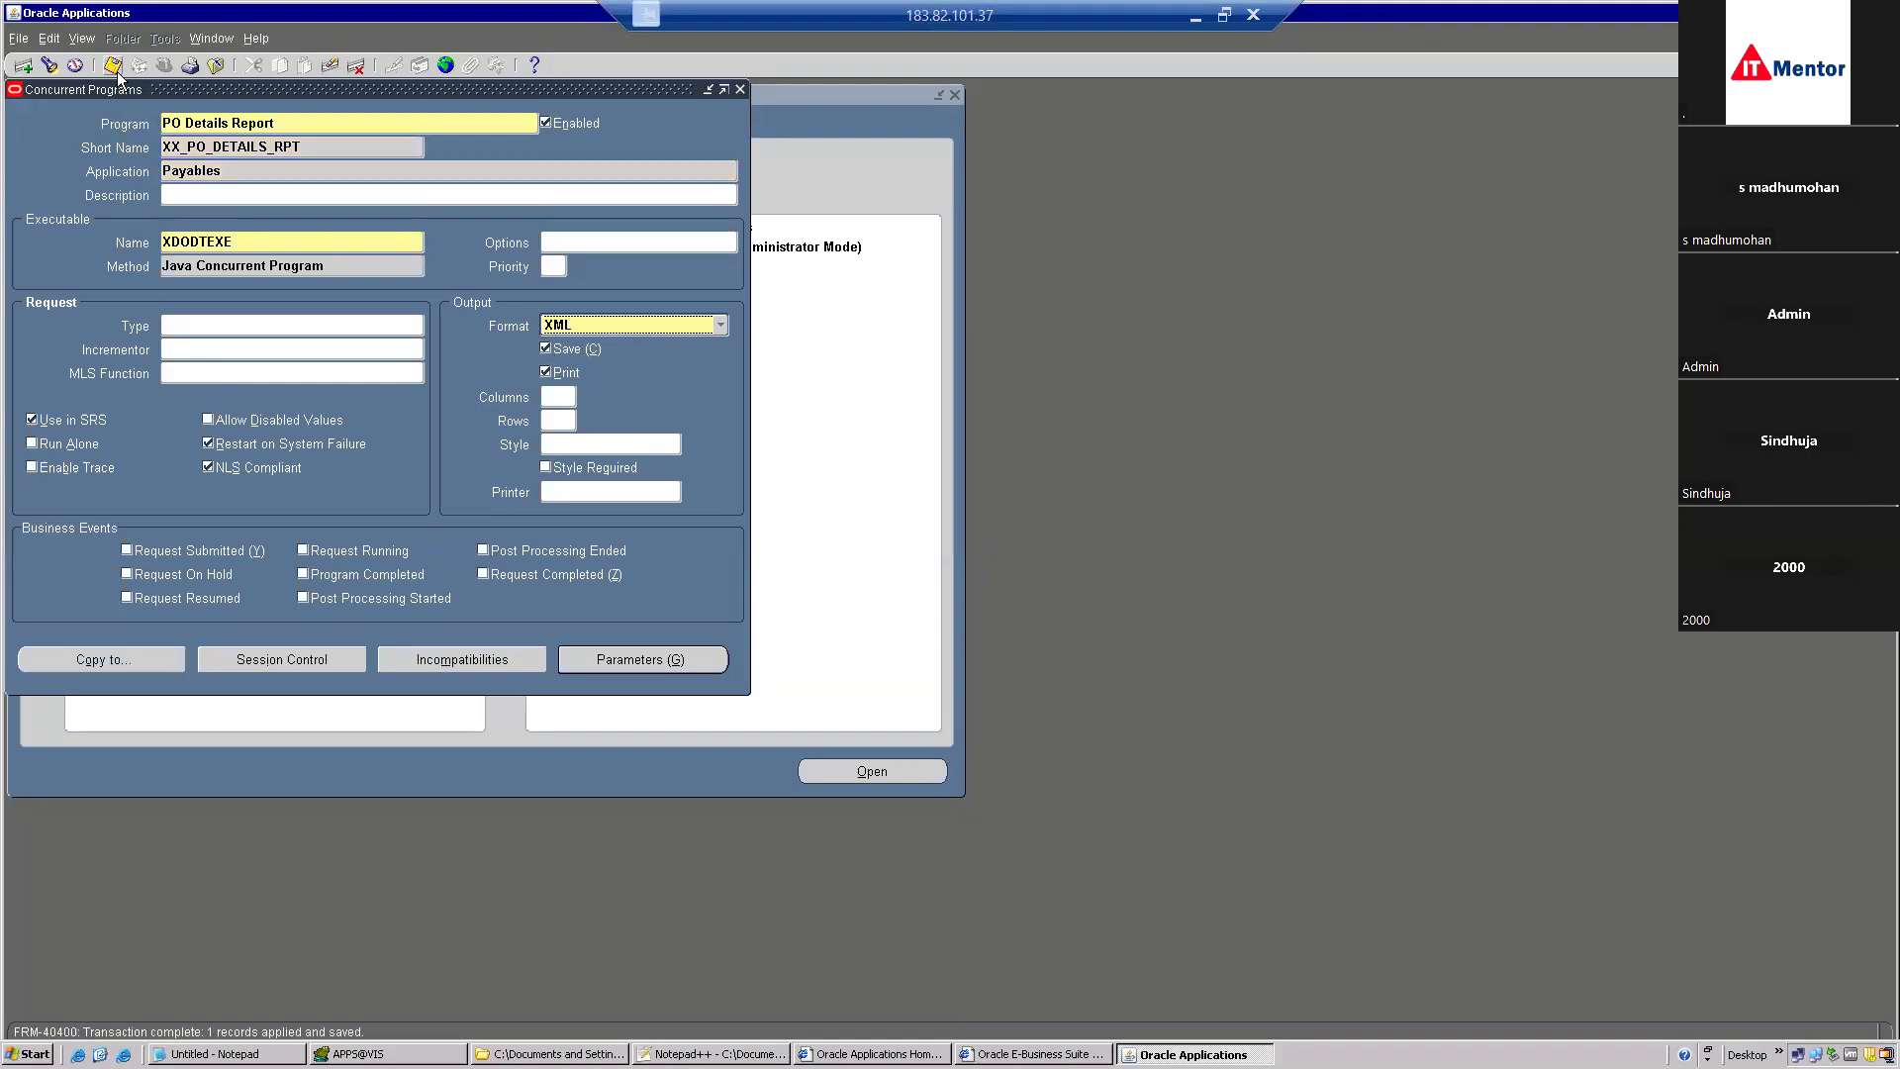
Switch to the XML Publisher Administrator responsibility and open Data Definitions in a maximized window.
click(215, 65)
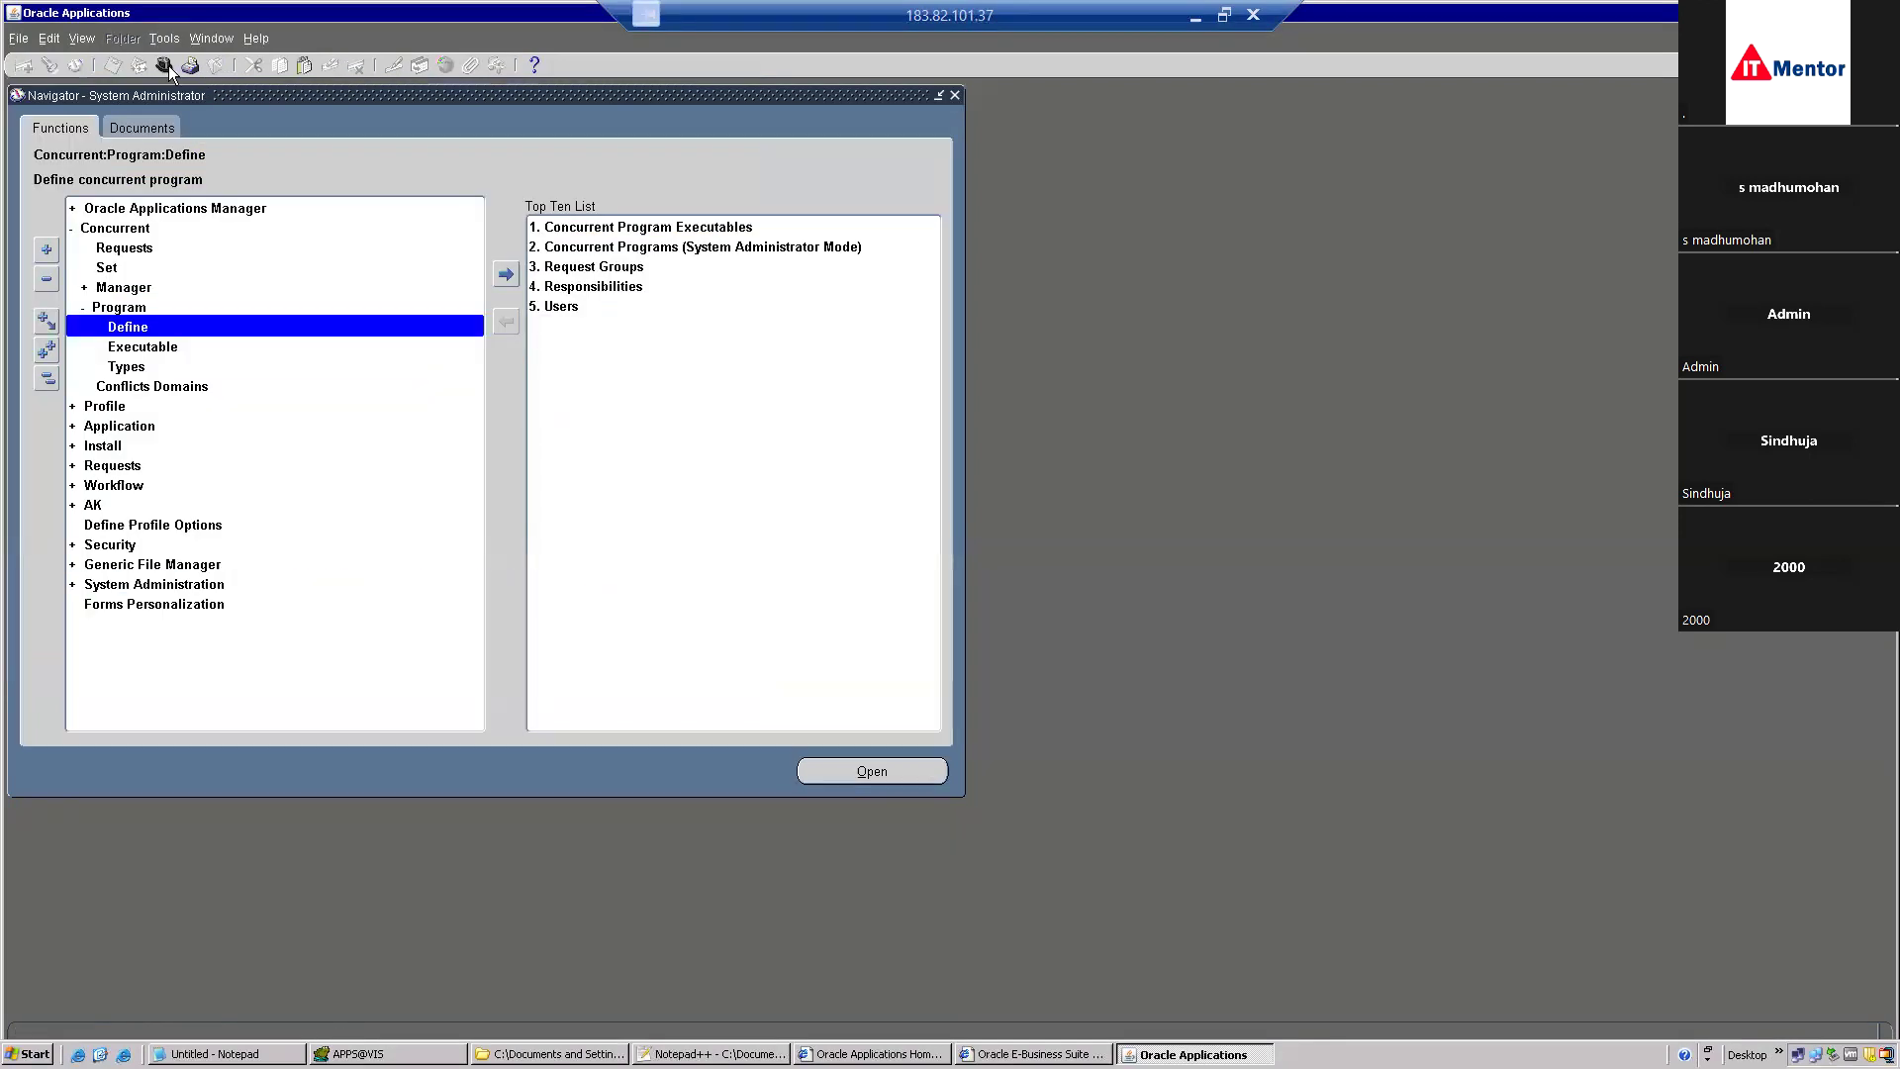
text(x%)
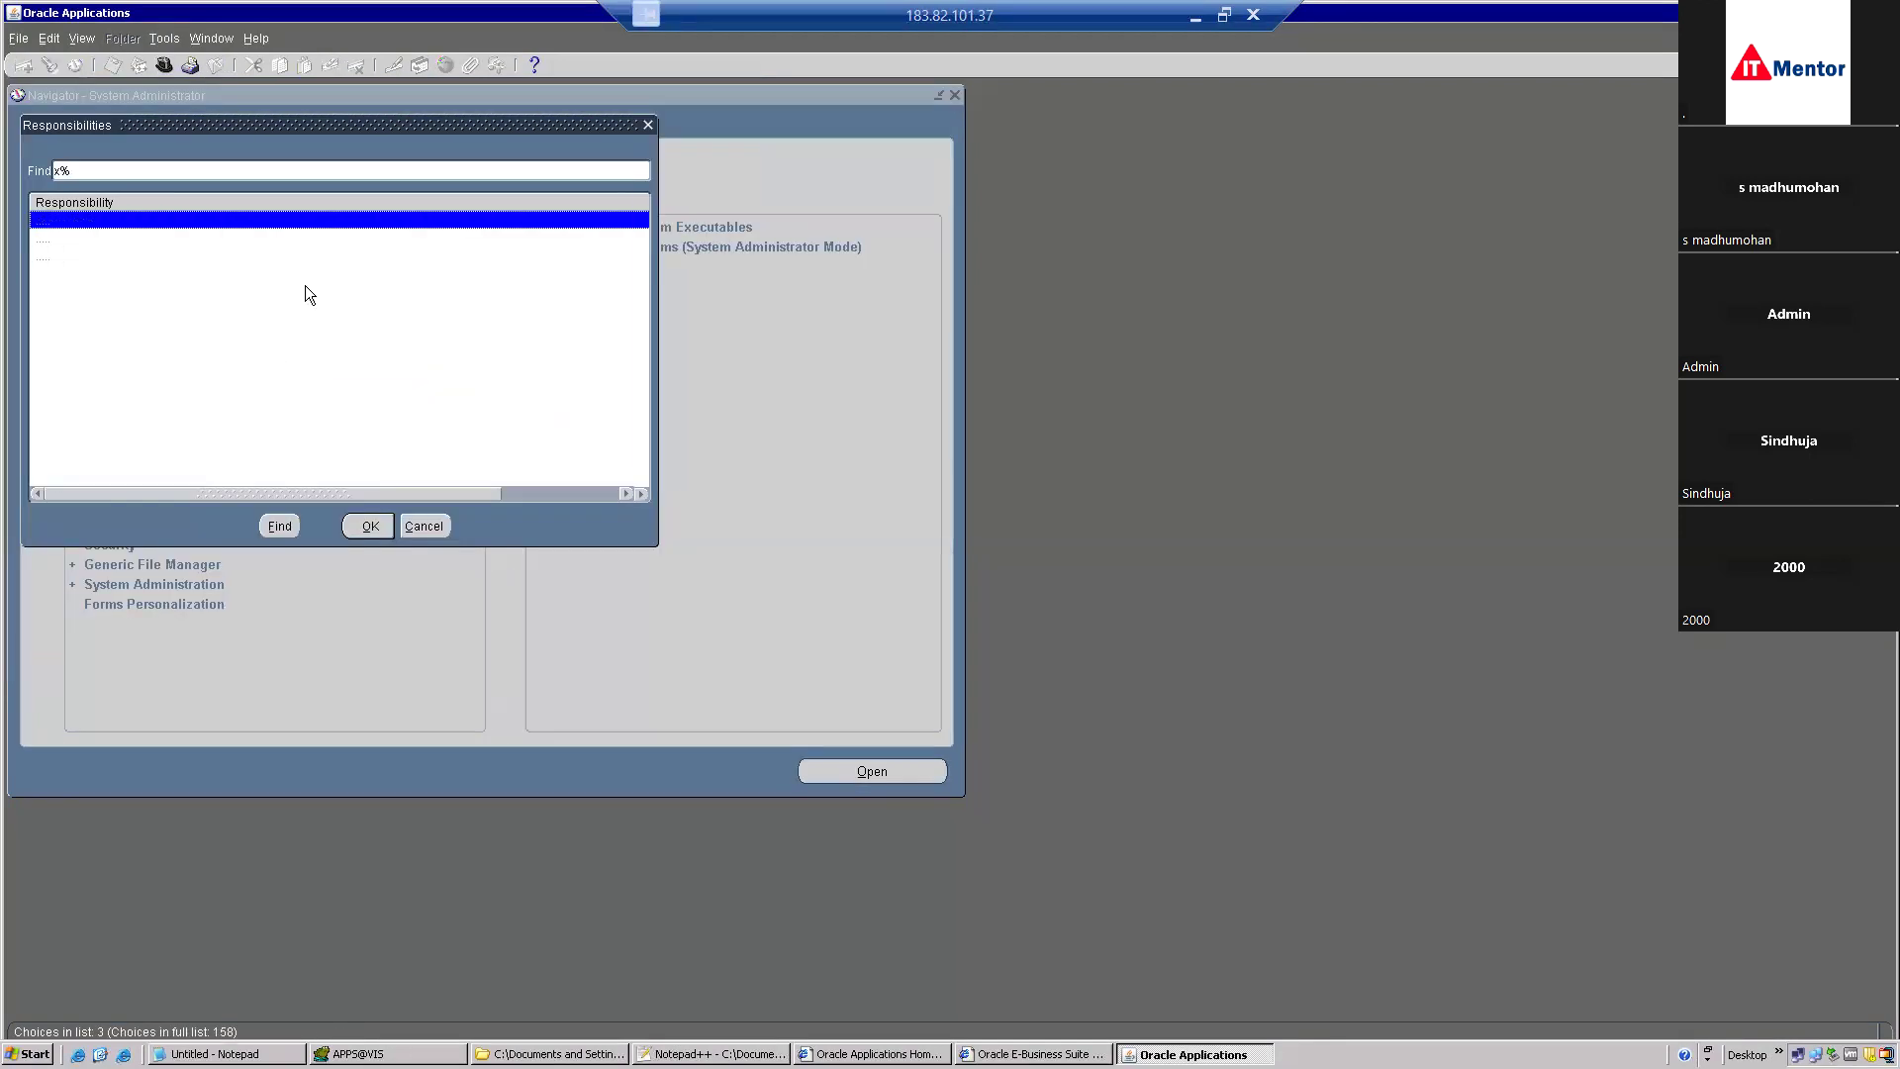
double_click(180, 240)
double_click(137, 205)
double_click(152, 249)
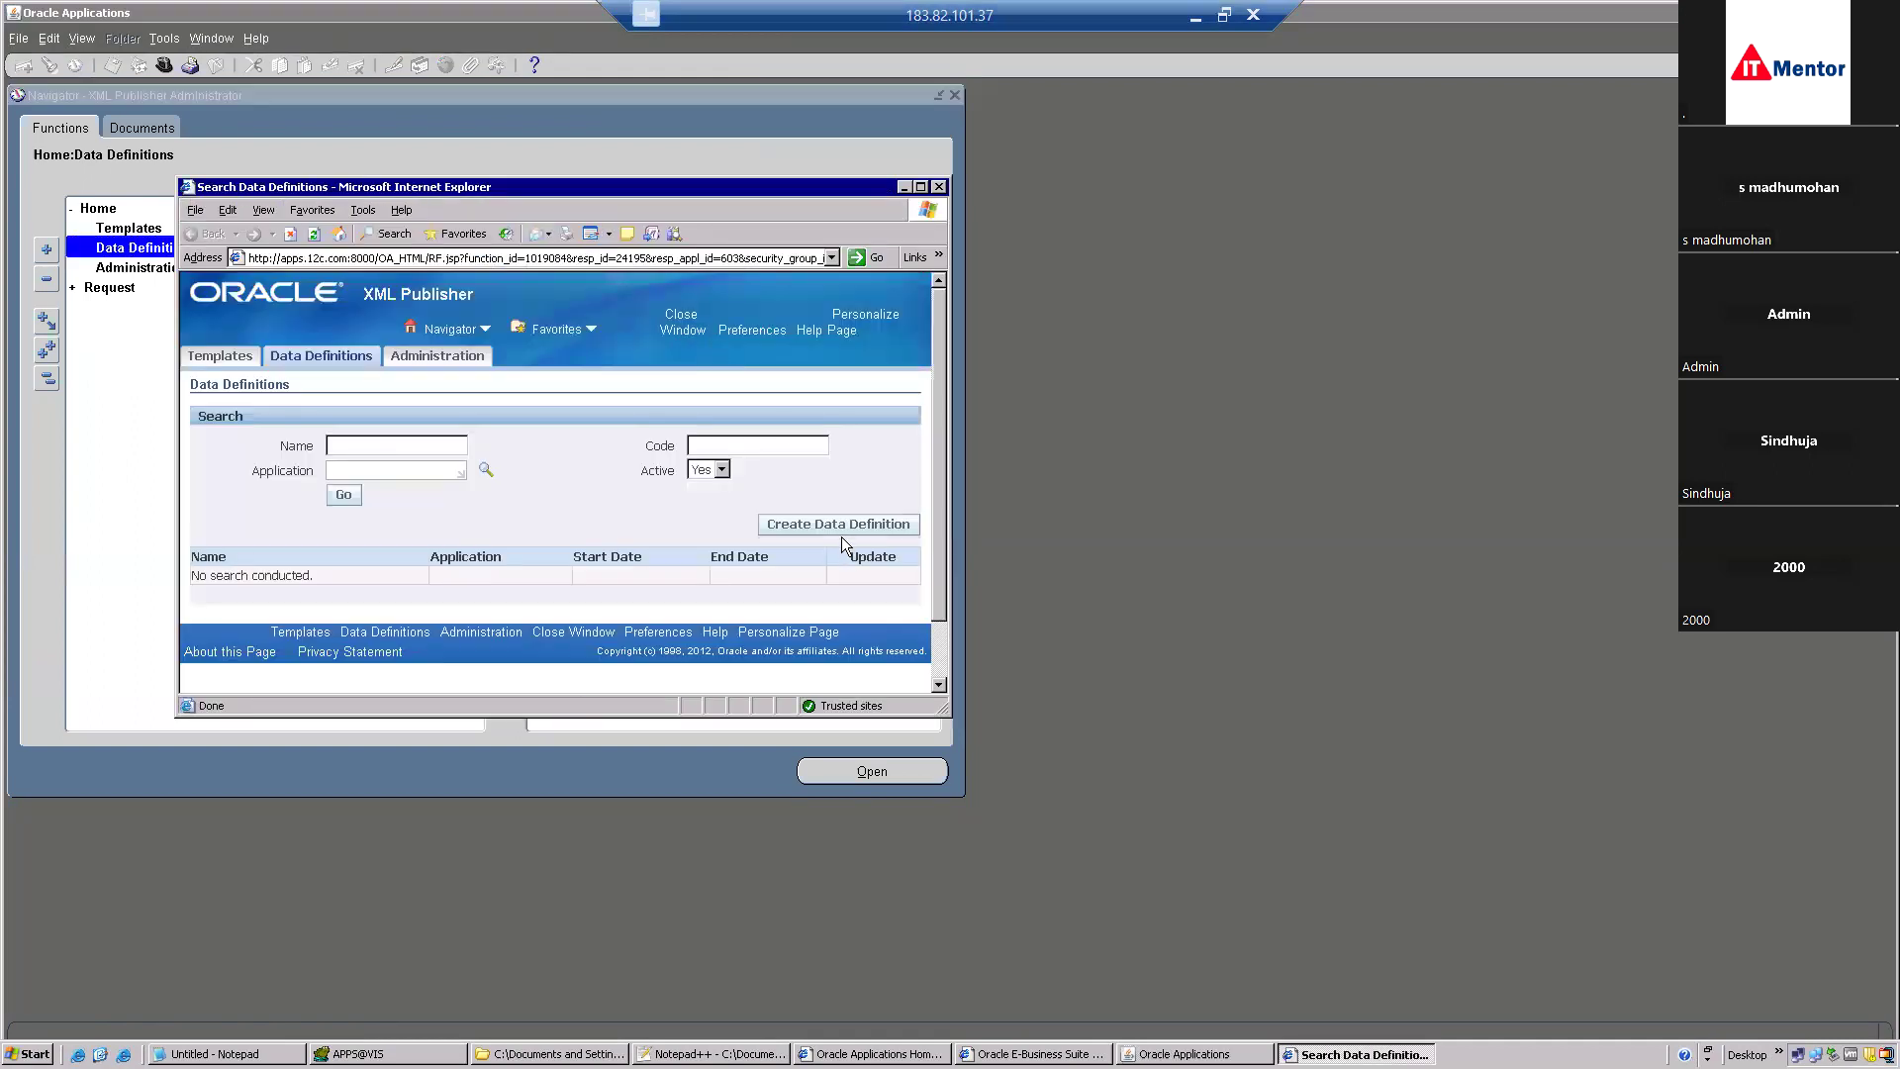
click(921, 186)
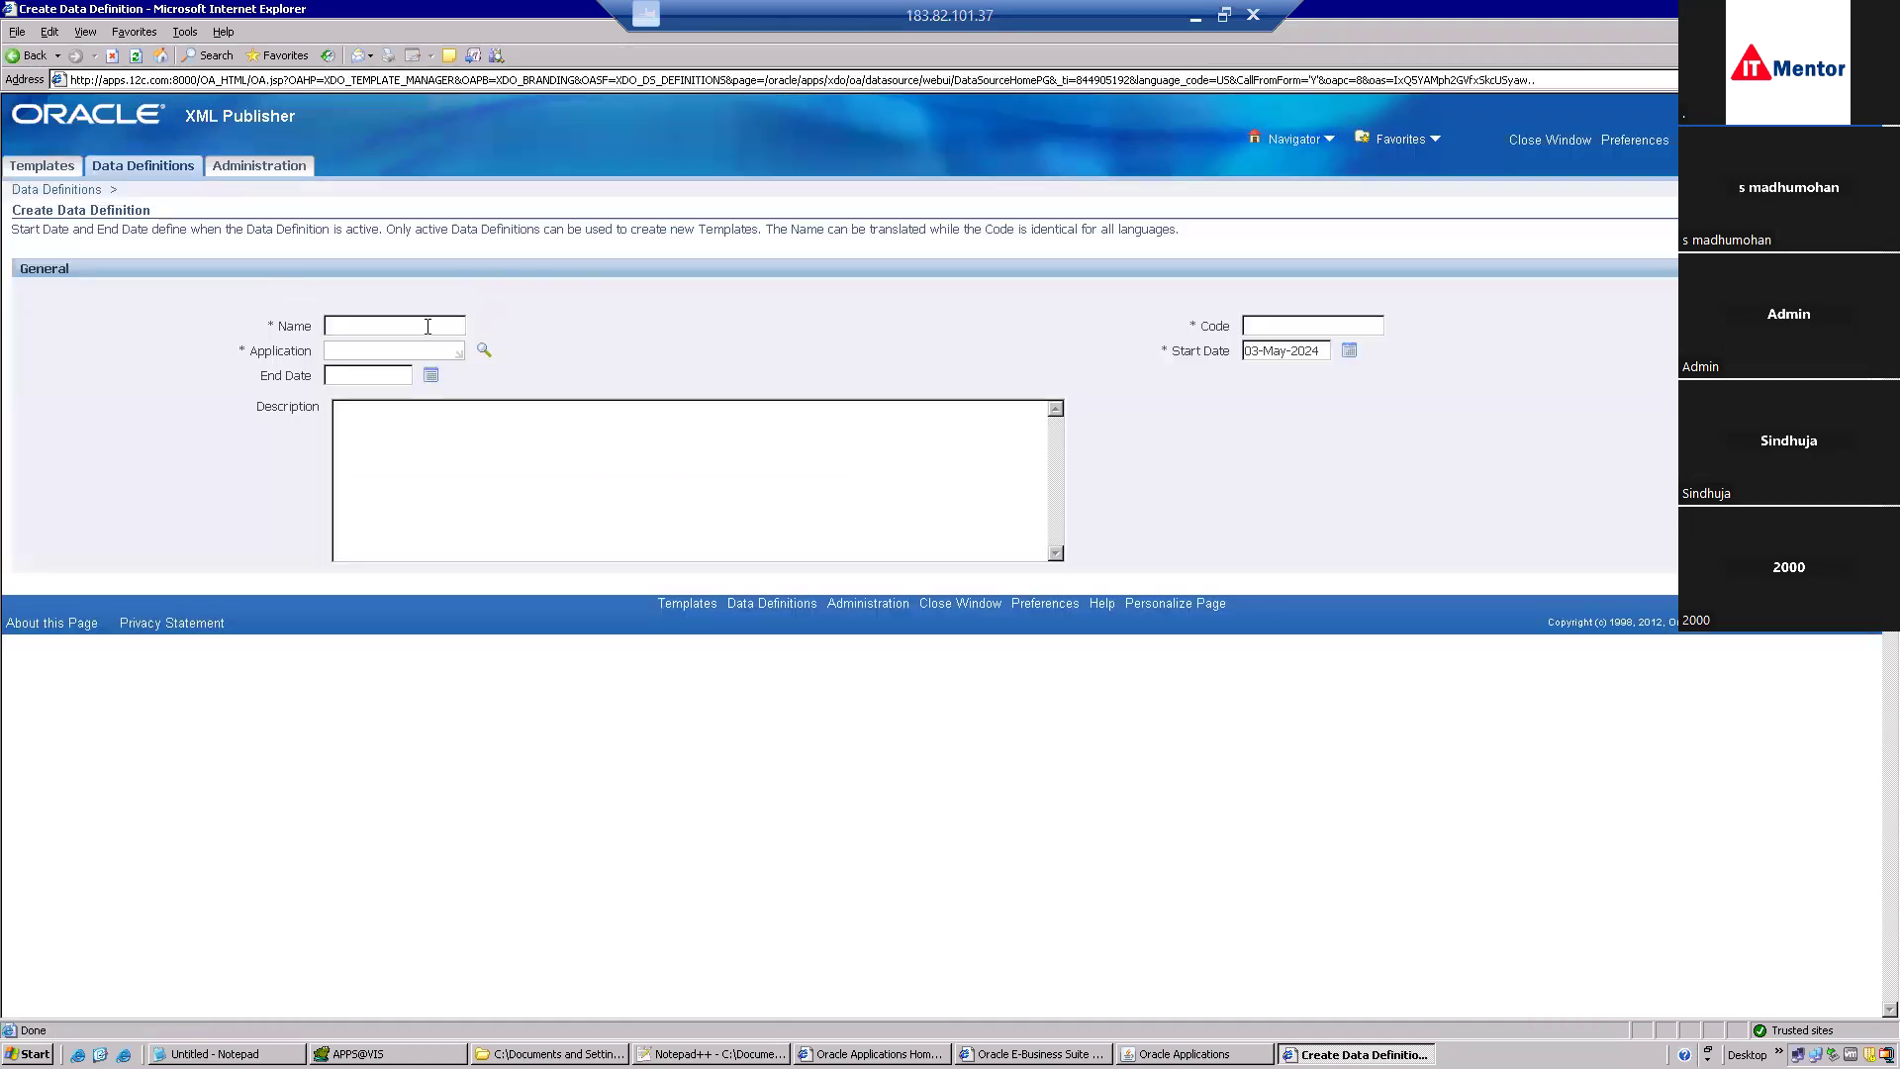
Enter XX_PO_DETAILS_RPT as the data definition name and code, with application Payables.
key(ctrl+v)
key(ctrl+v)
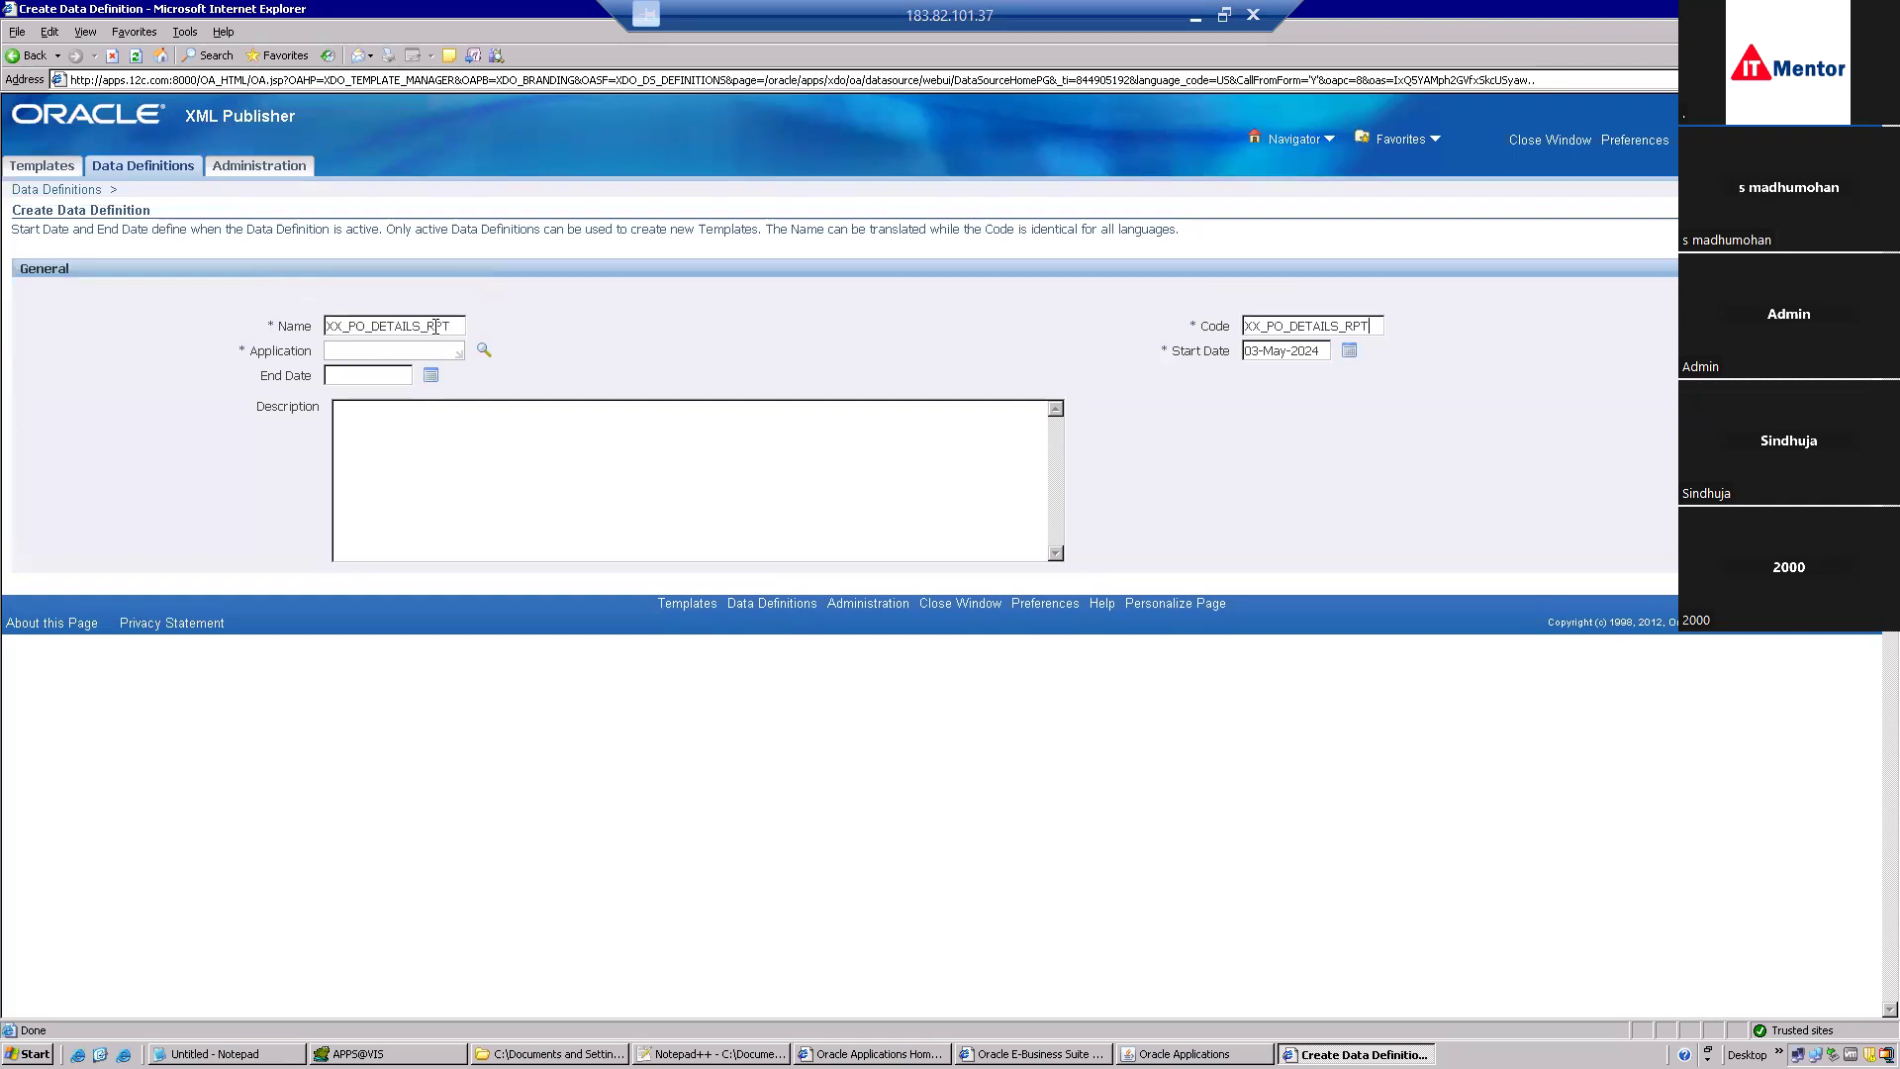
click(369, 360)
text(Payable)
key(Tab)
Copy 'PO Detials Report' from the XX_PO_DETAILS.xml file and paste it as the description.
click(709, 463)
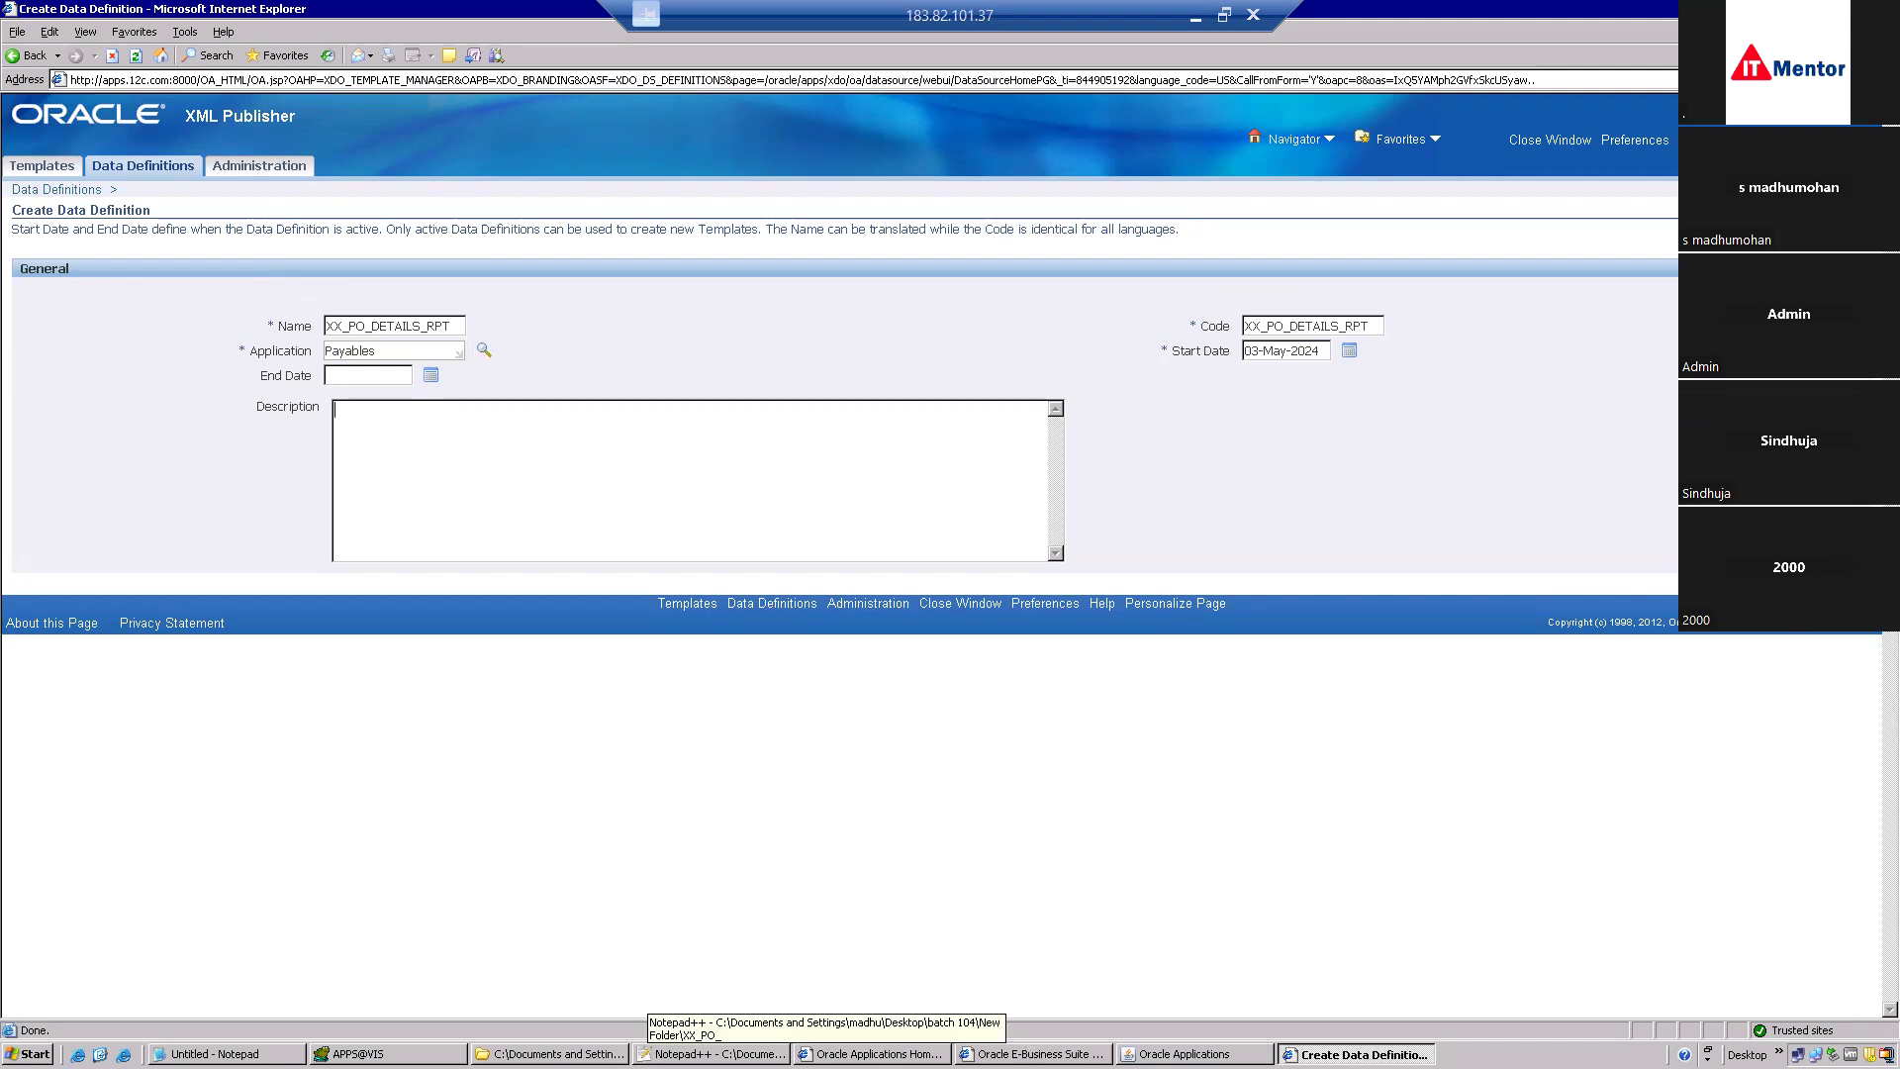
click(707, 1054)
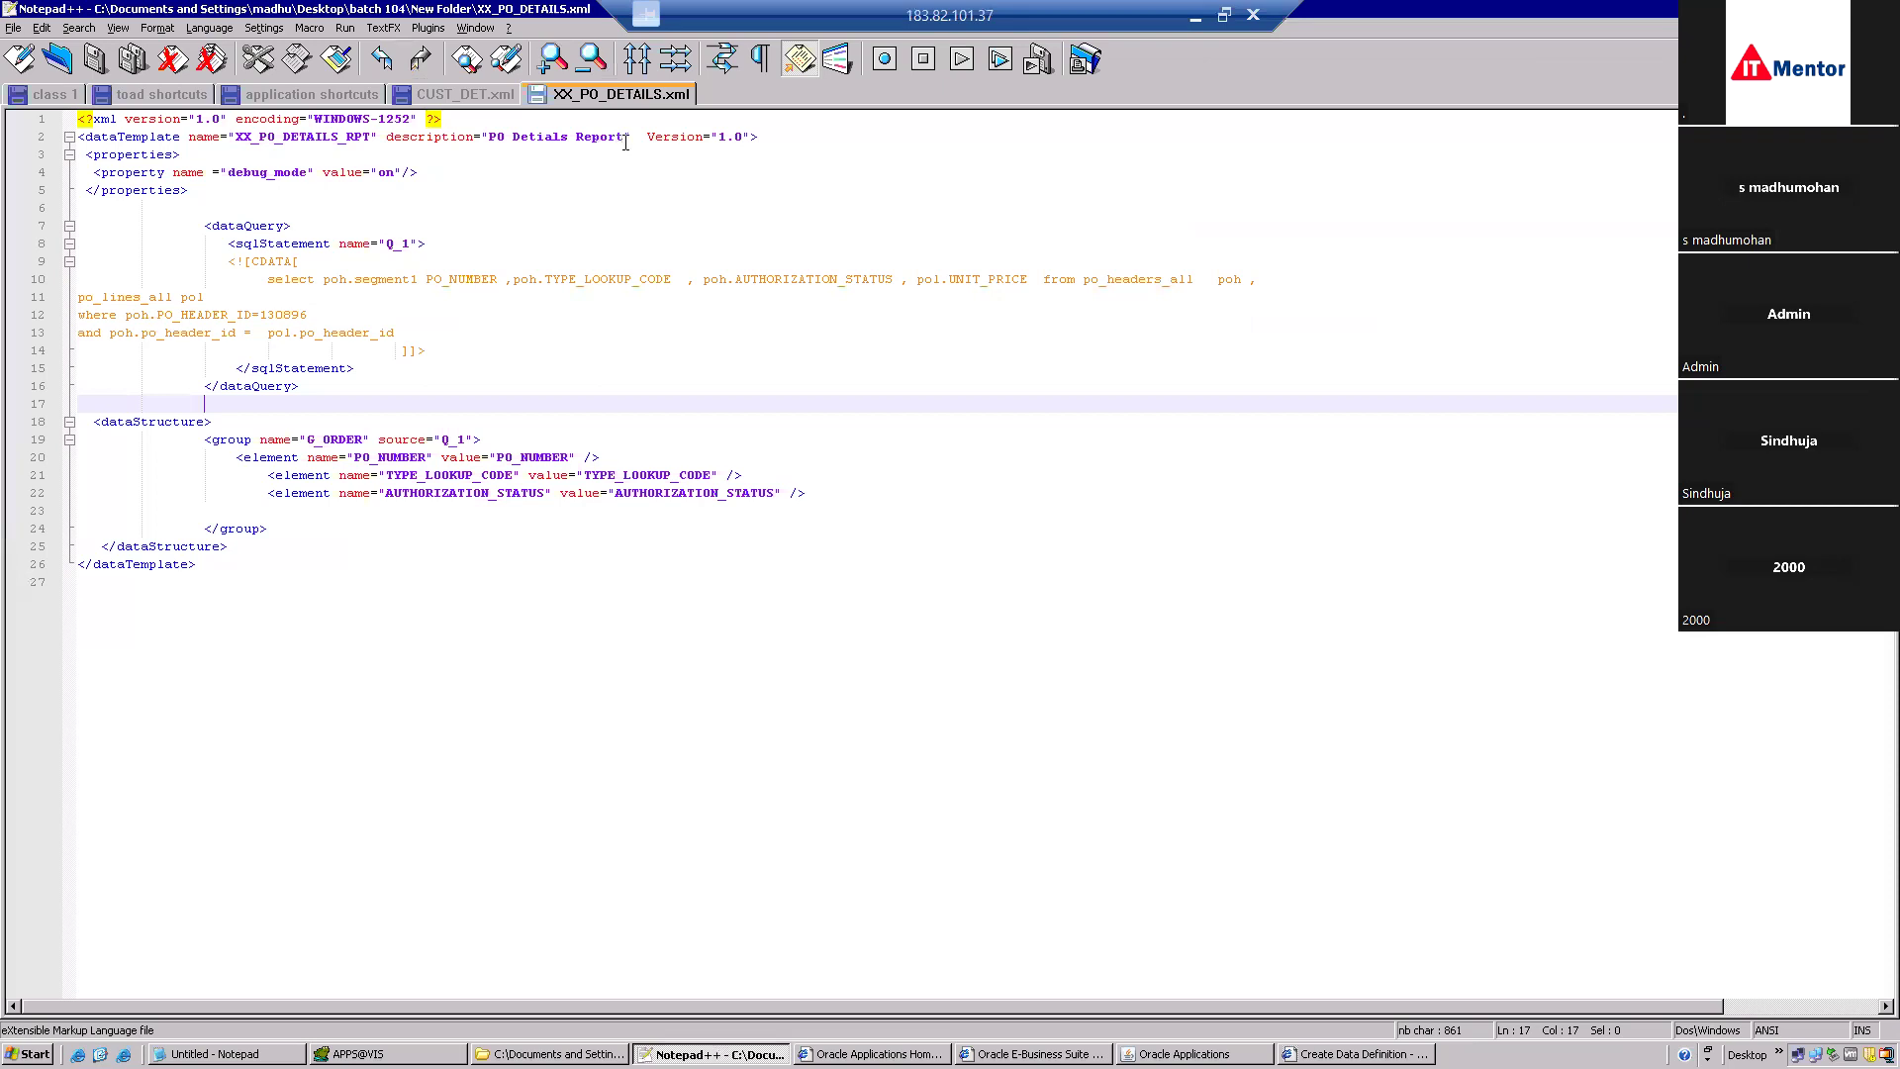
click(623, 137)
drag(622, 139, 491, 137)
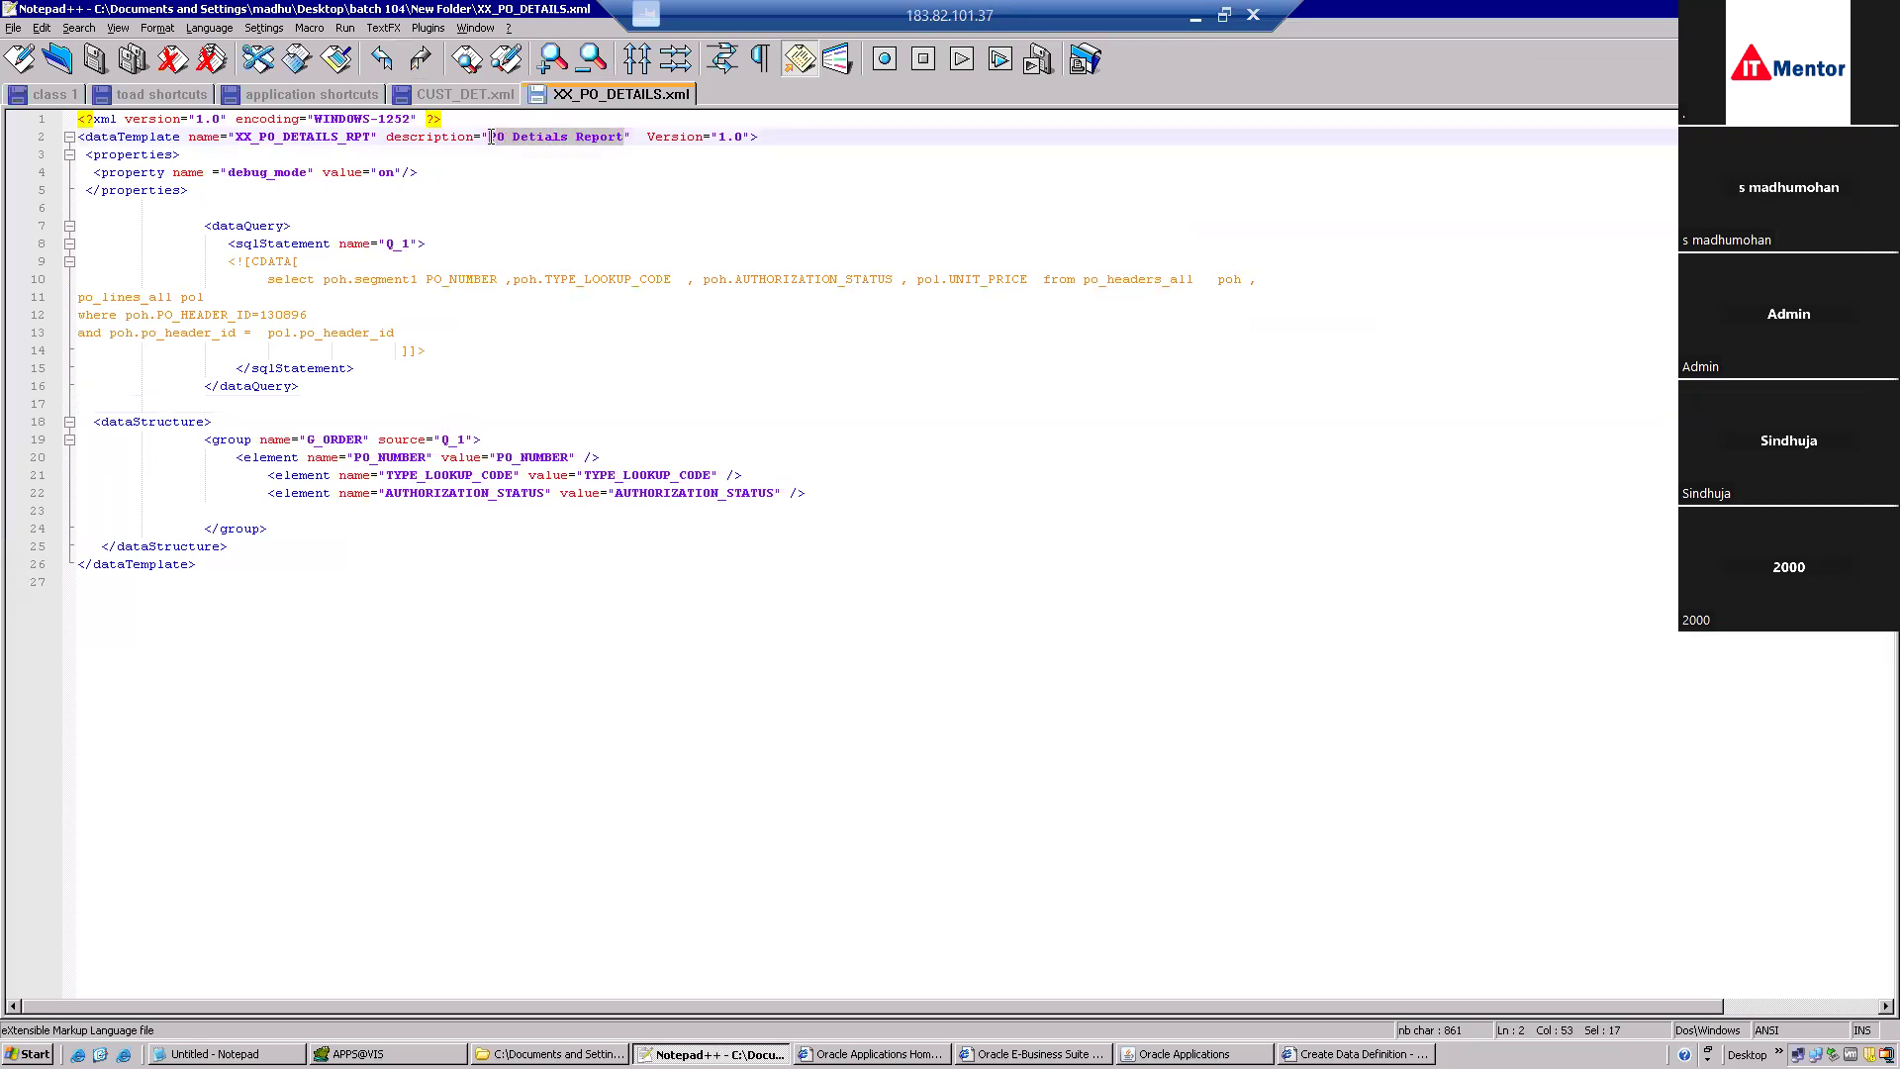
key(alt+Tab)
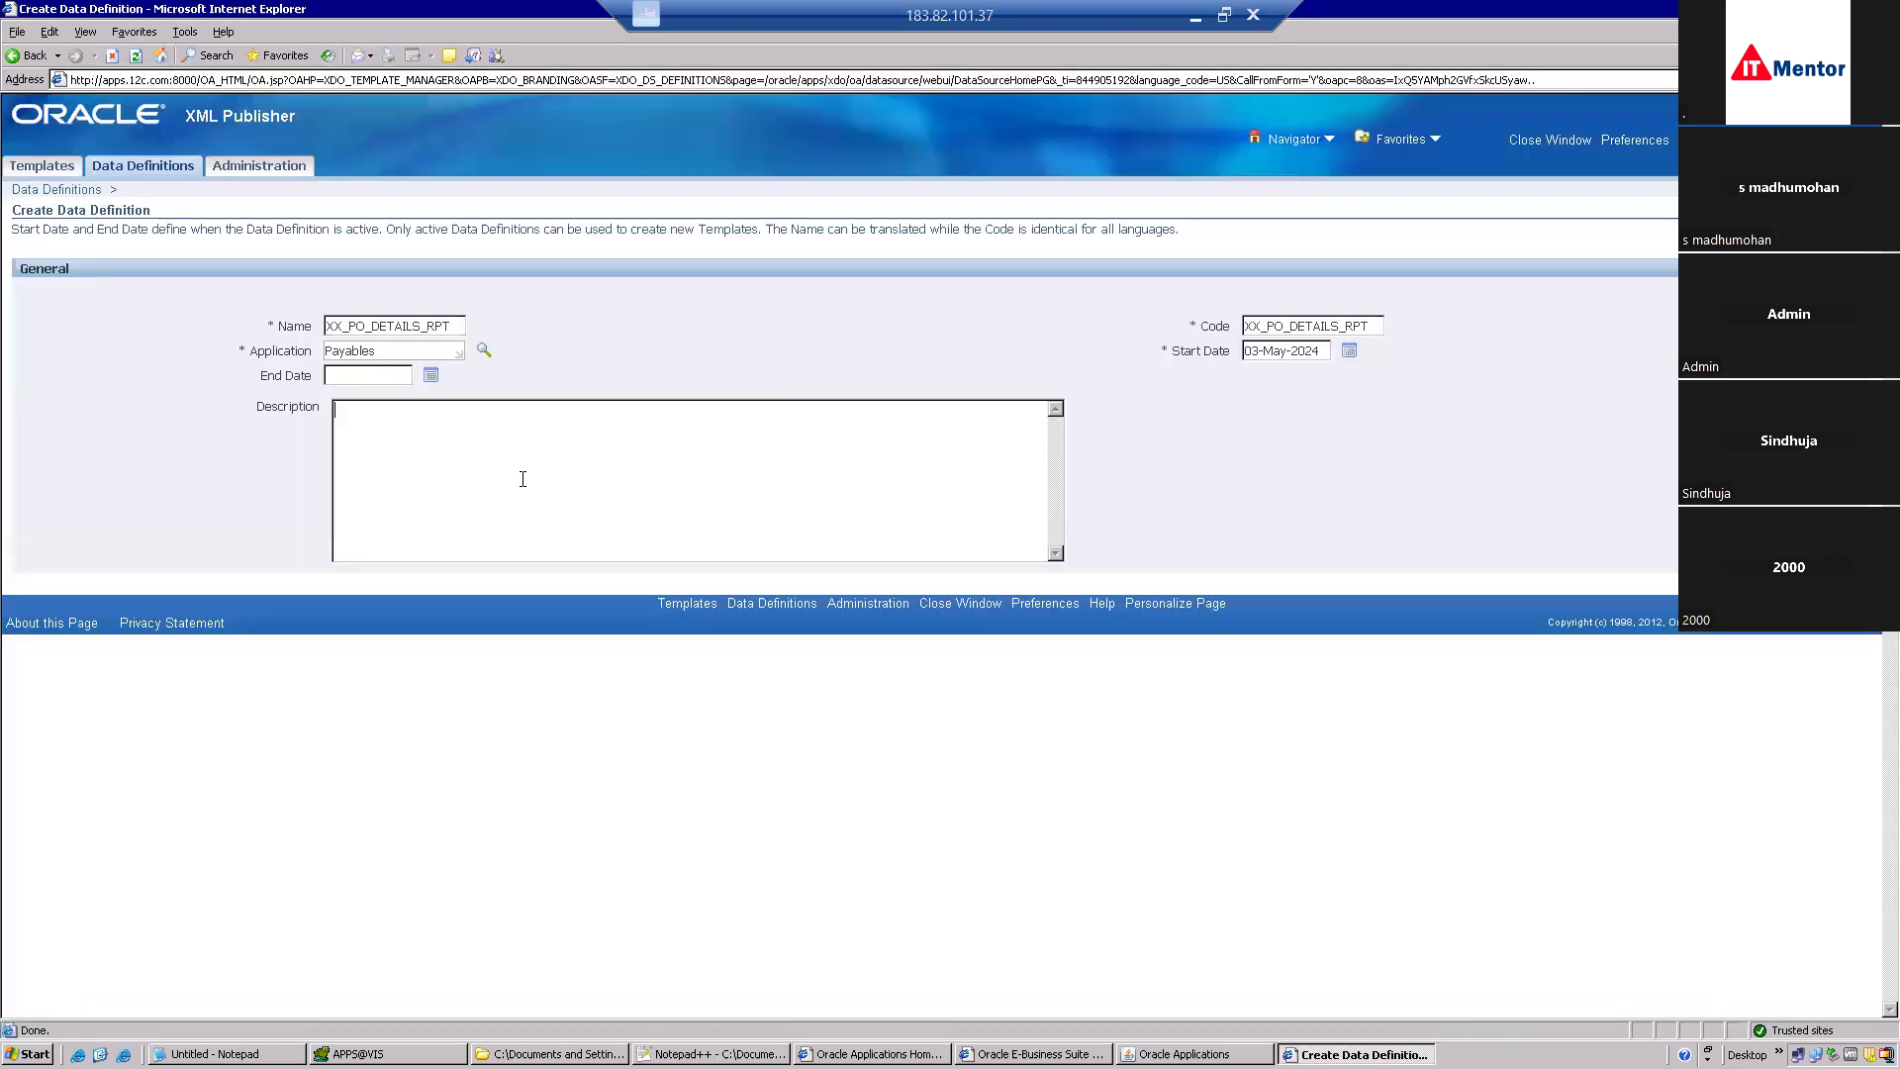
text(PO Detials Report)
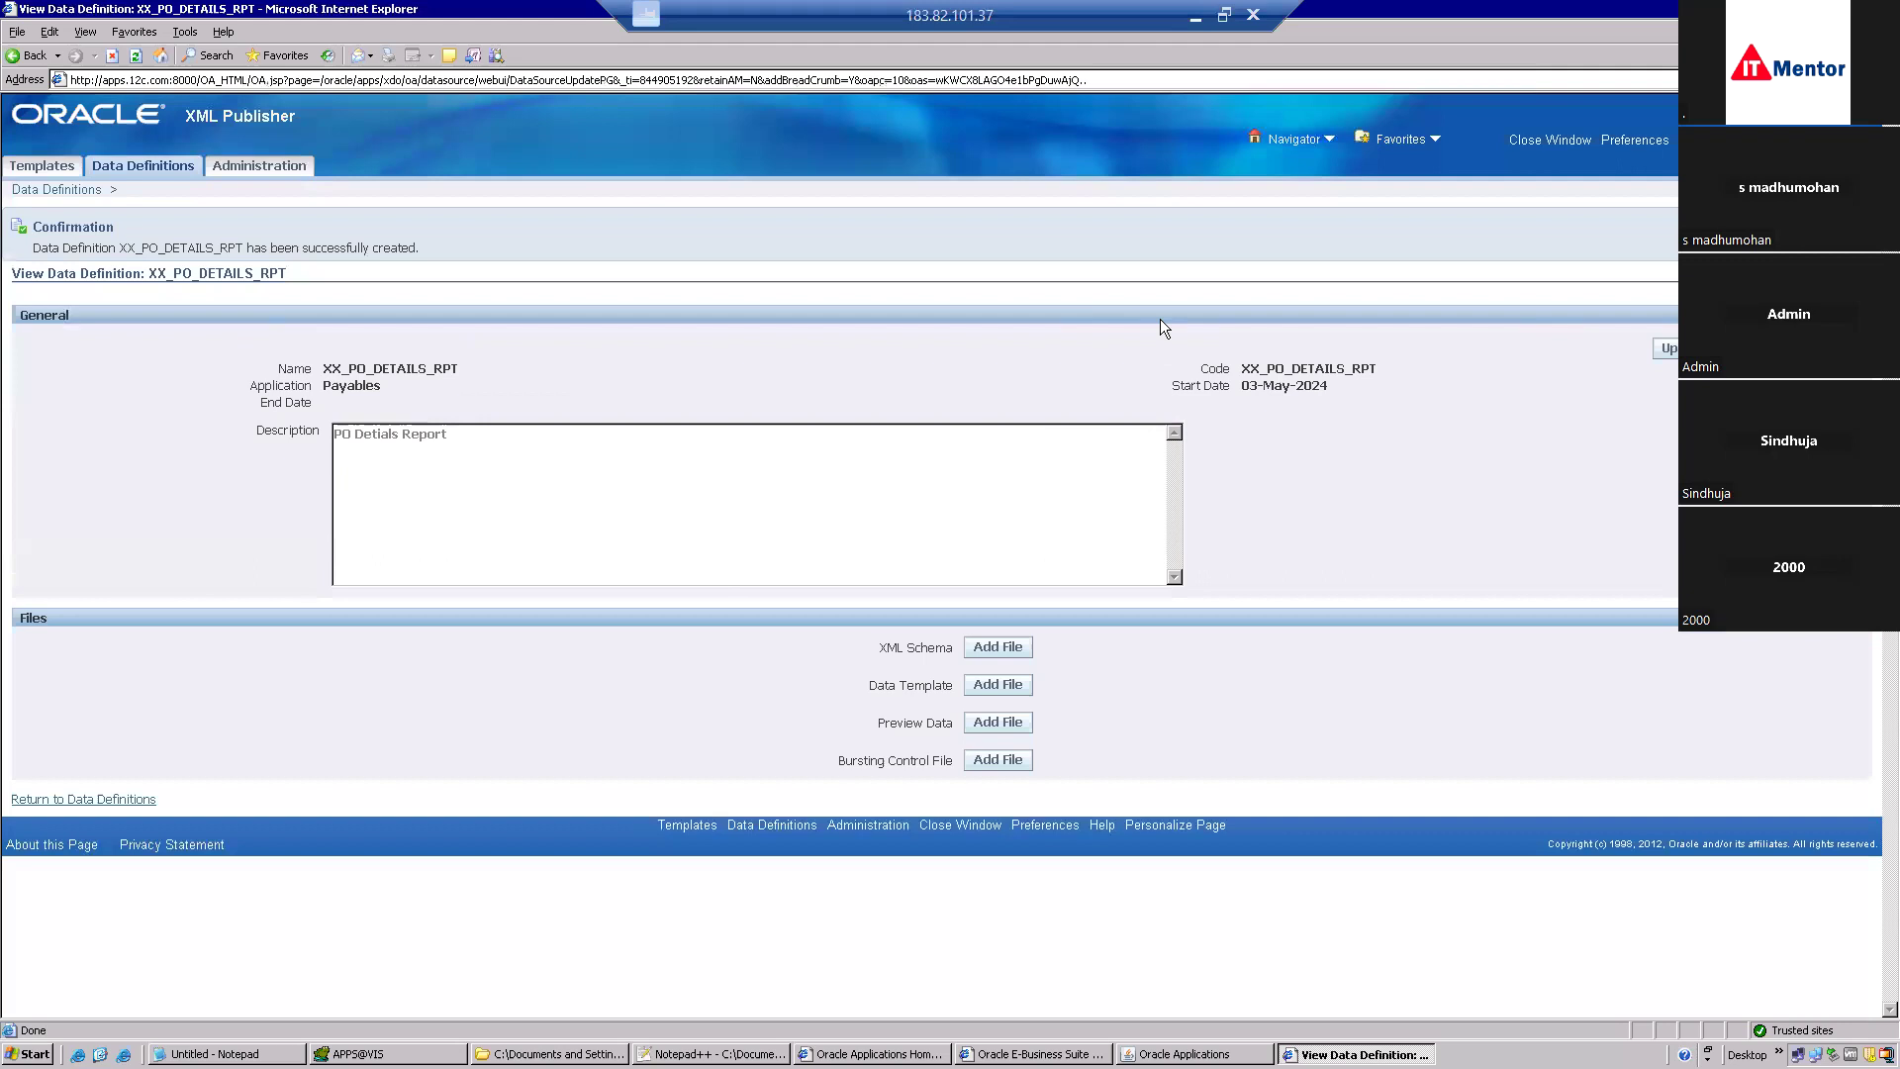
Upload XX_PO_DETAILS.xml from New Folder as XX_PO_DETAILS_RPT's data template, then go to Templates.
drag(1292, 369, 1245, 371)
key(ctrl+c)
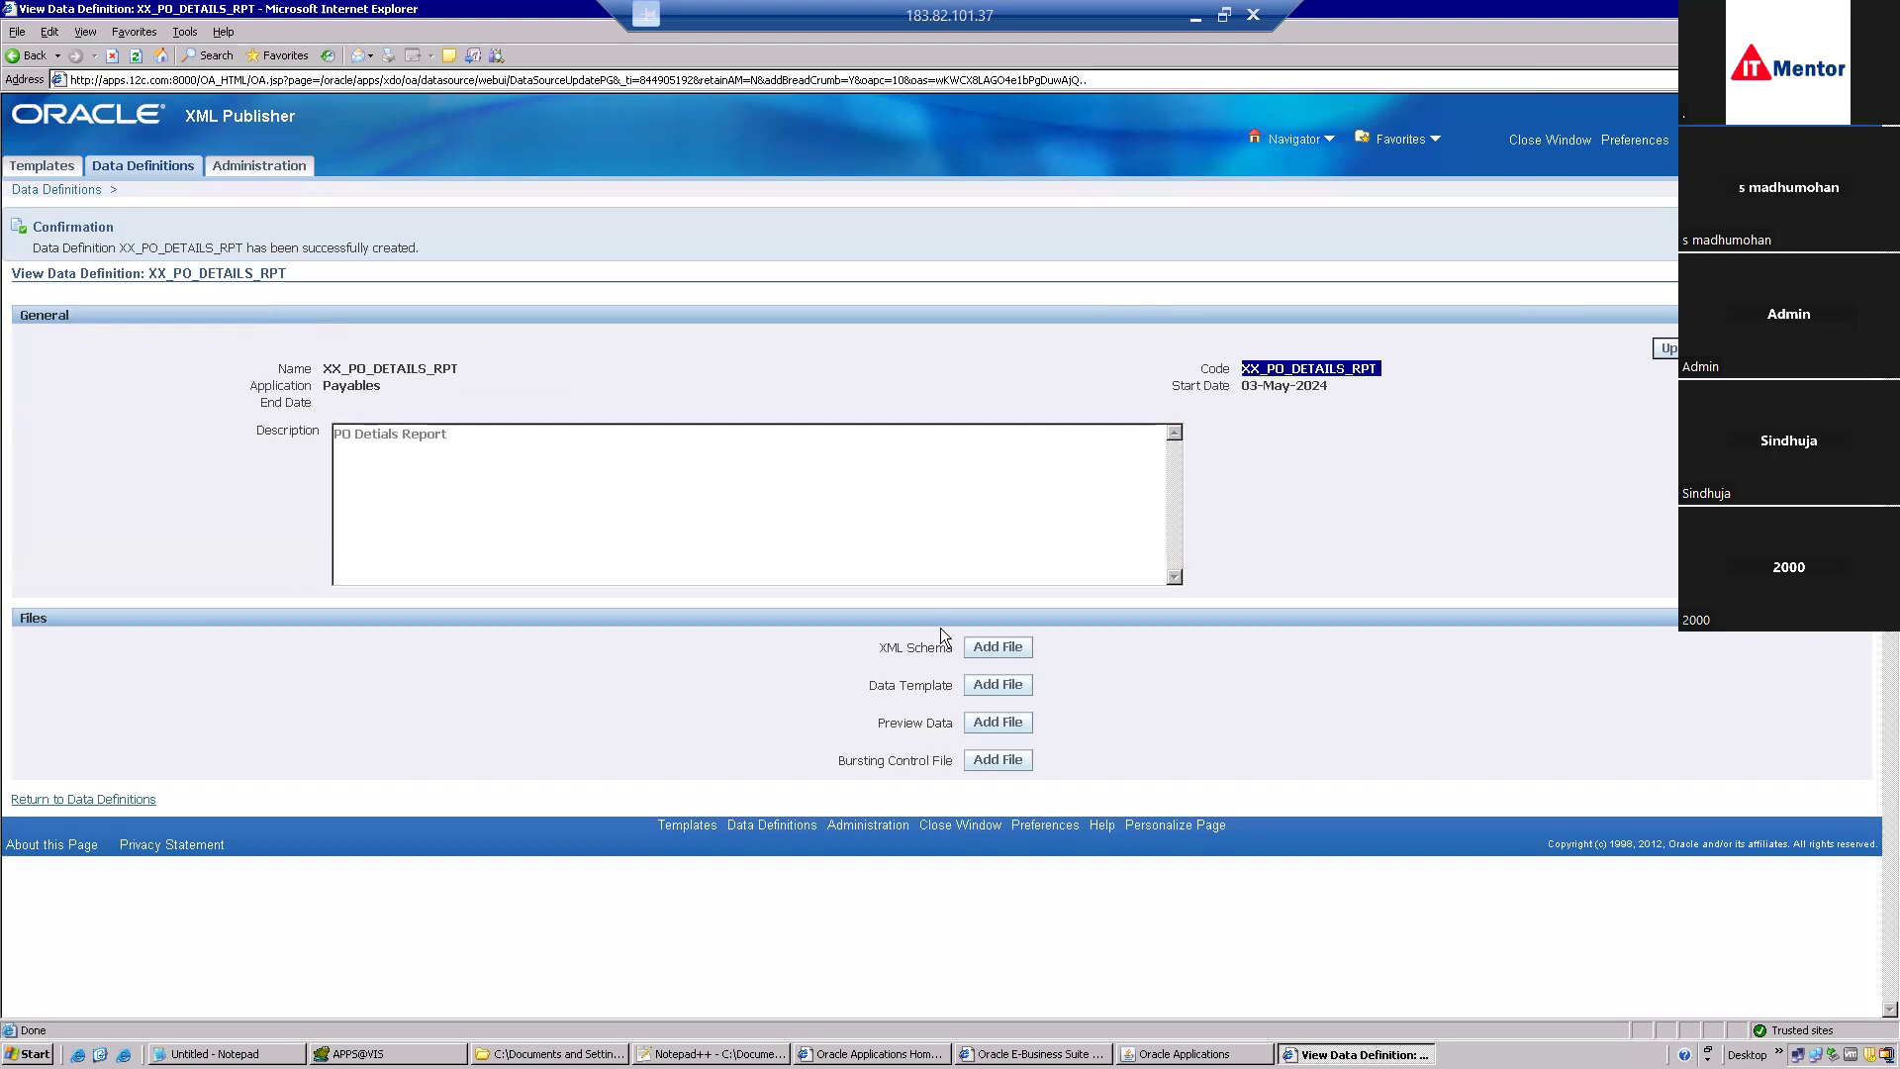
click(992, 684)
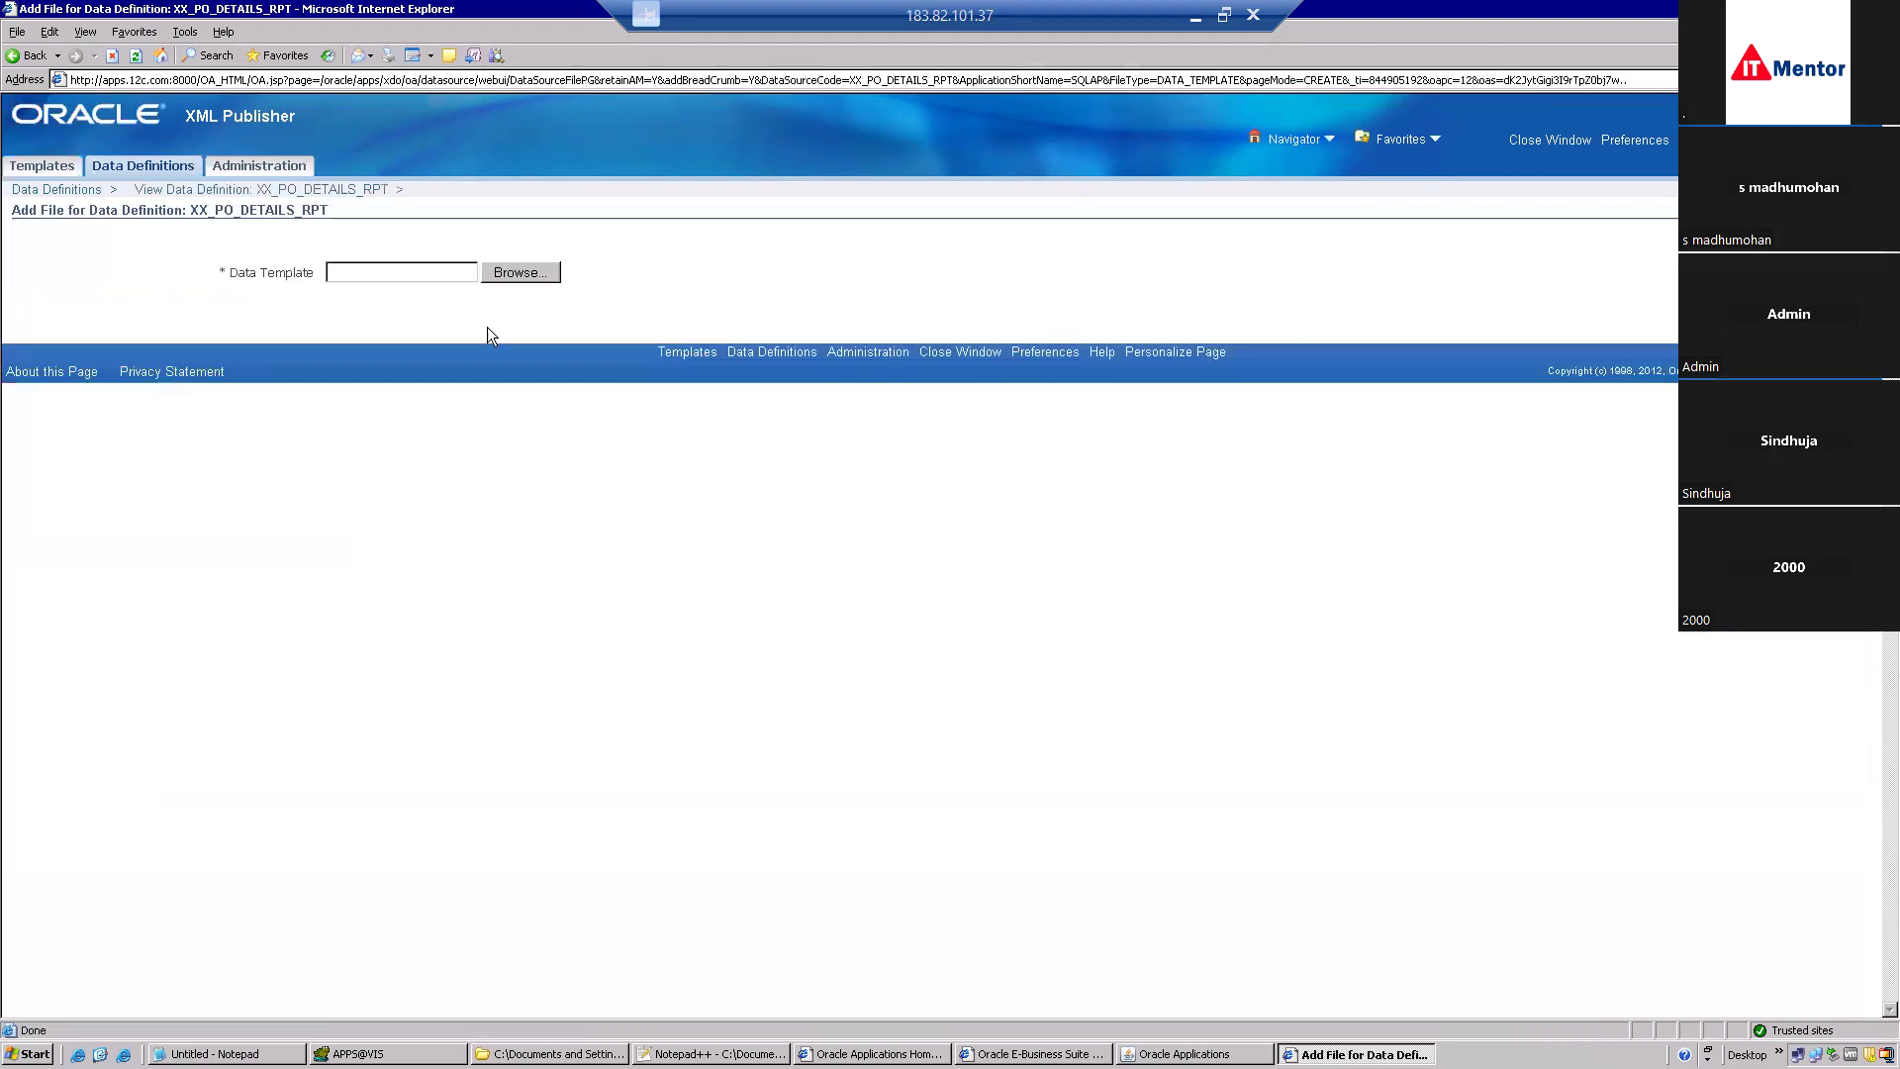
click(528, 275)
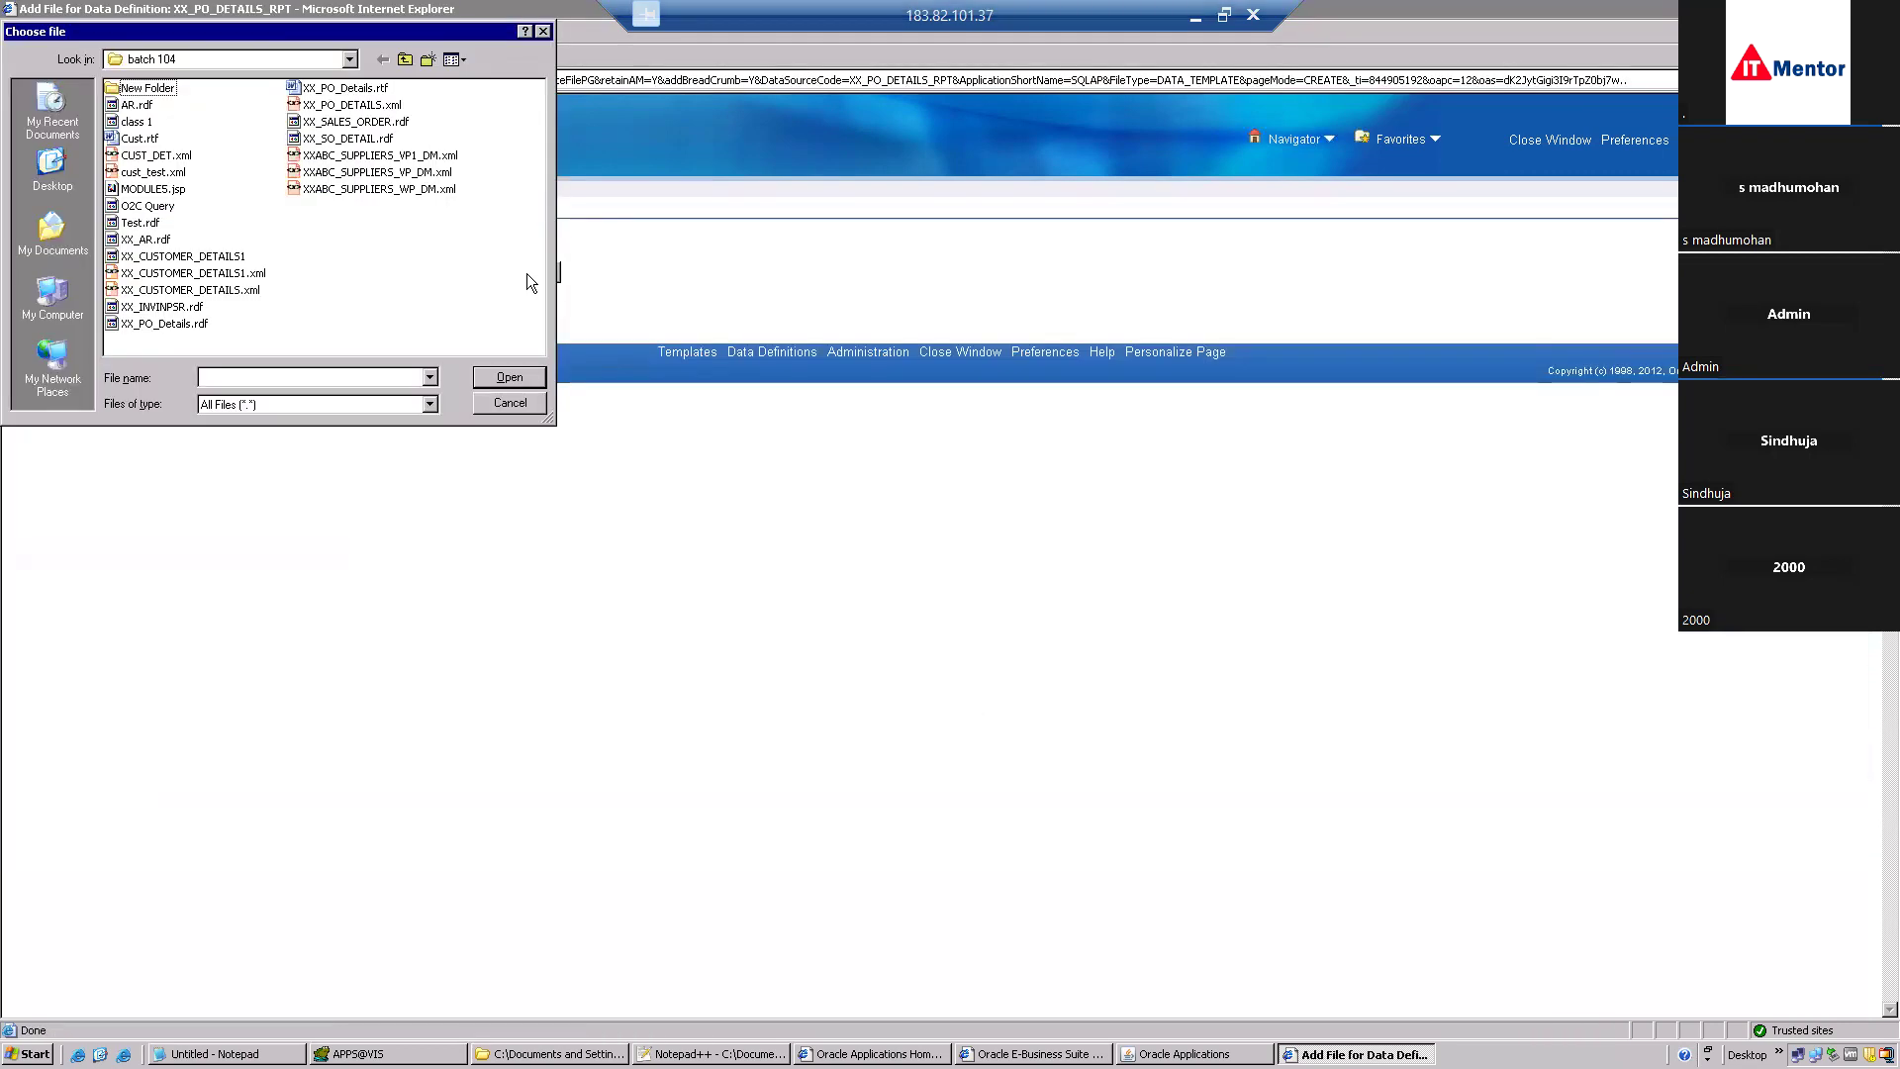
double_click(148, 89)
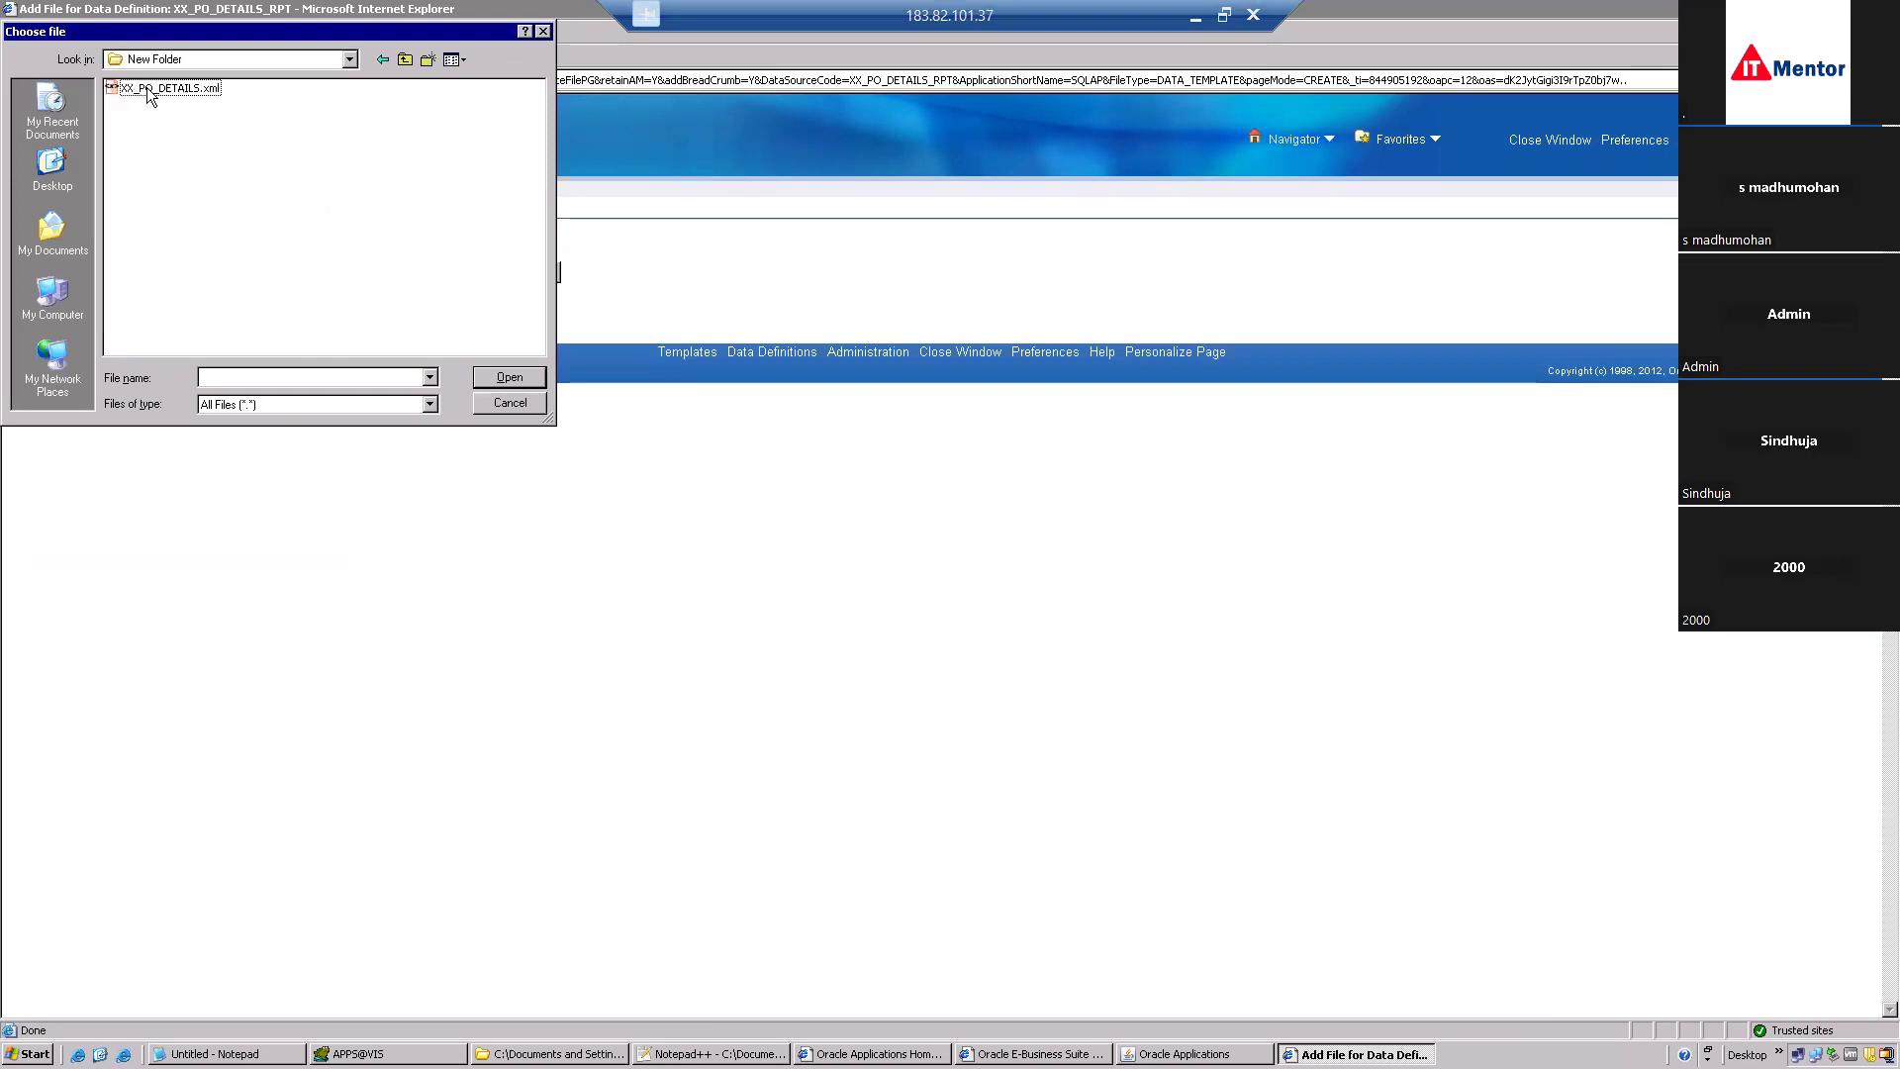
double_click(152, 91)
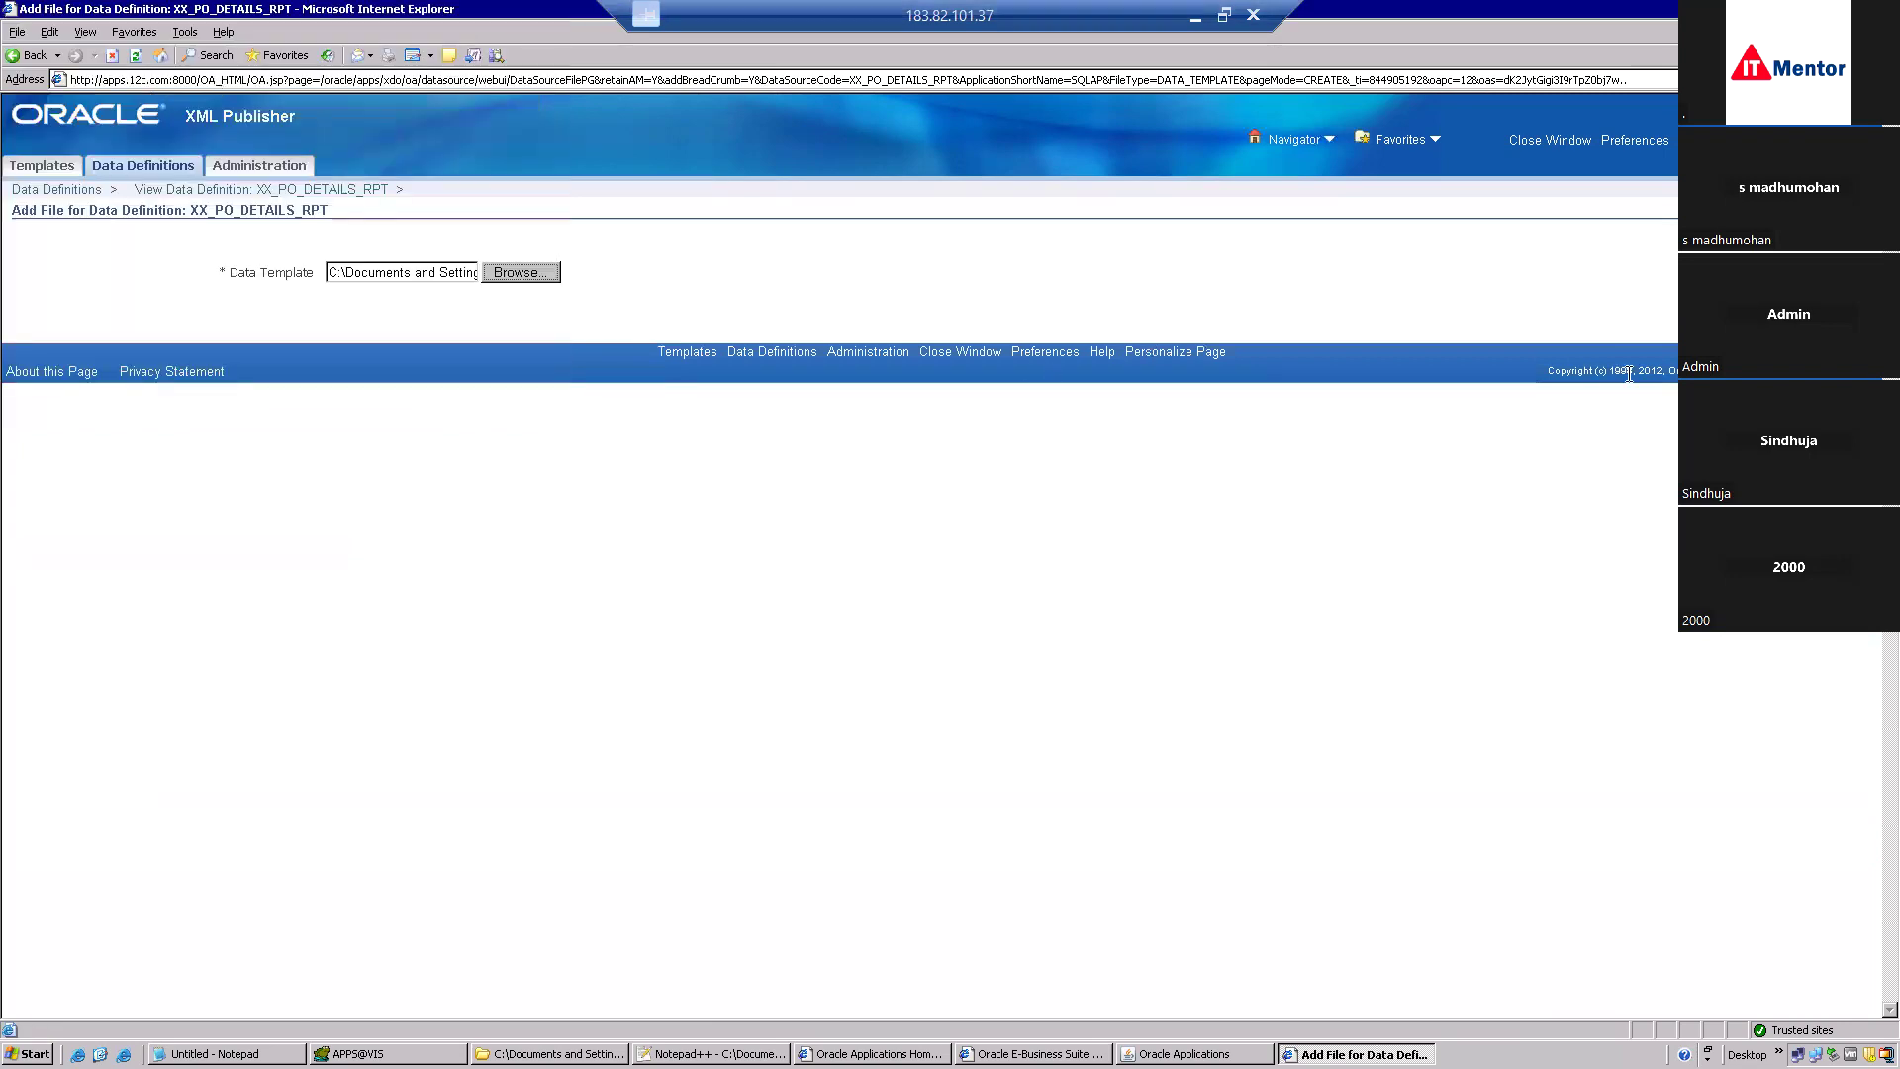
click(1848, 238)
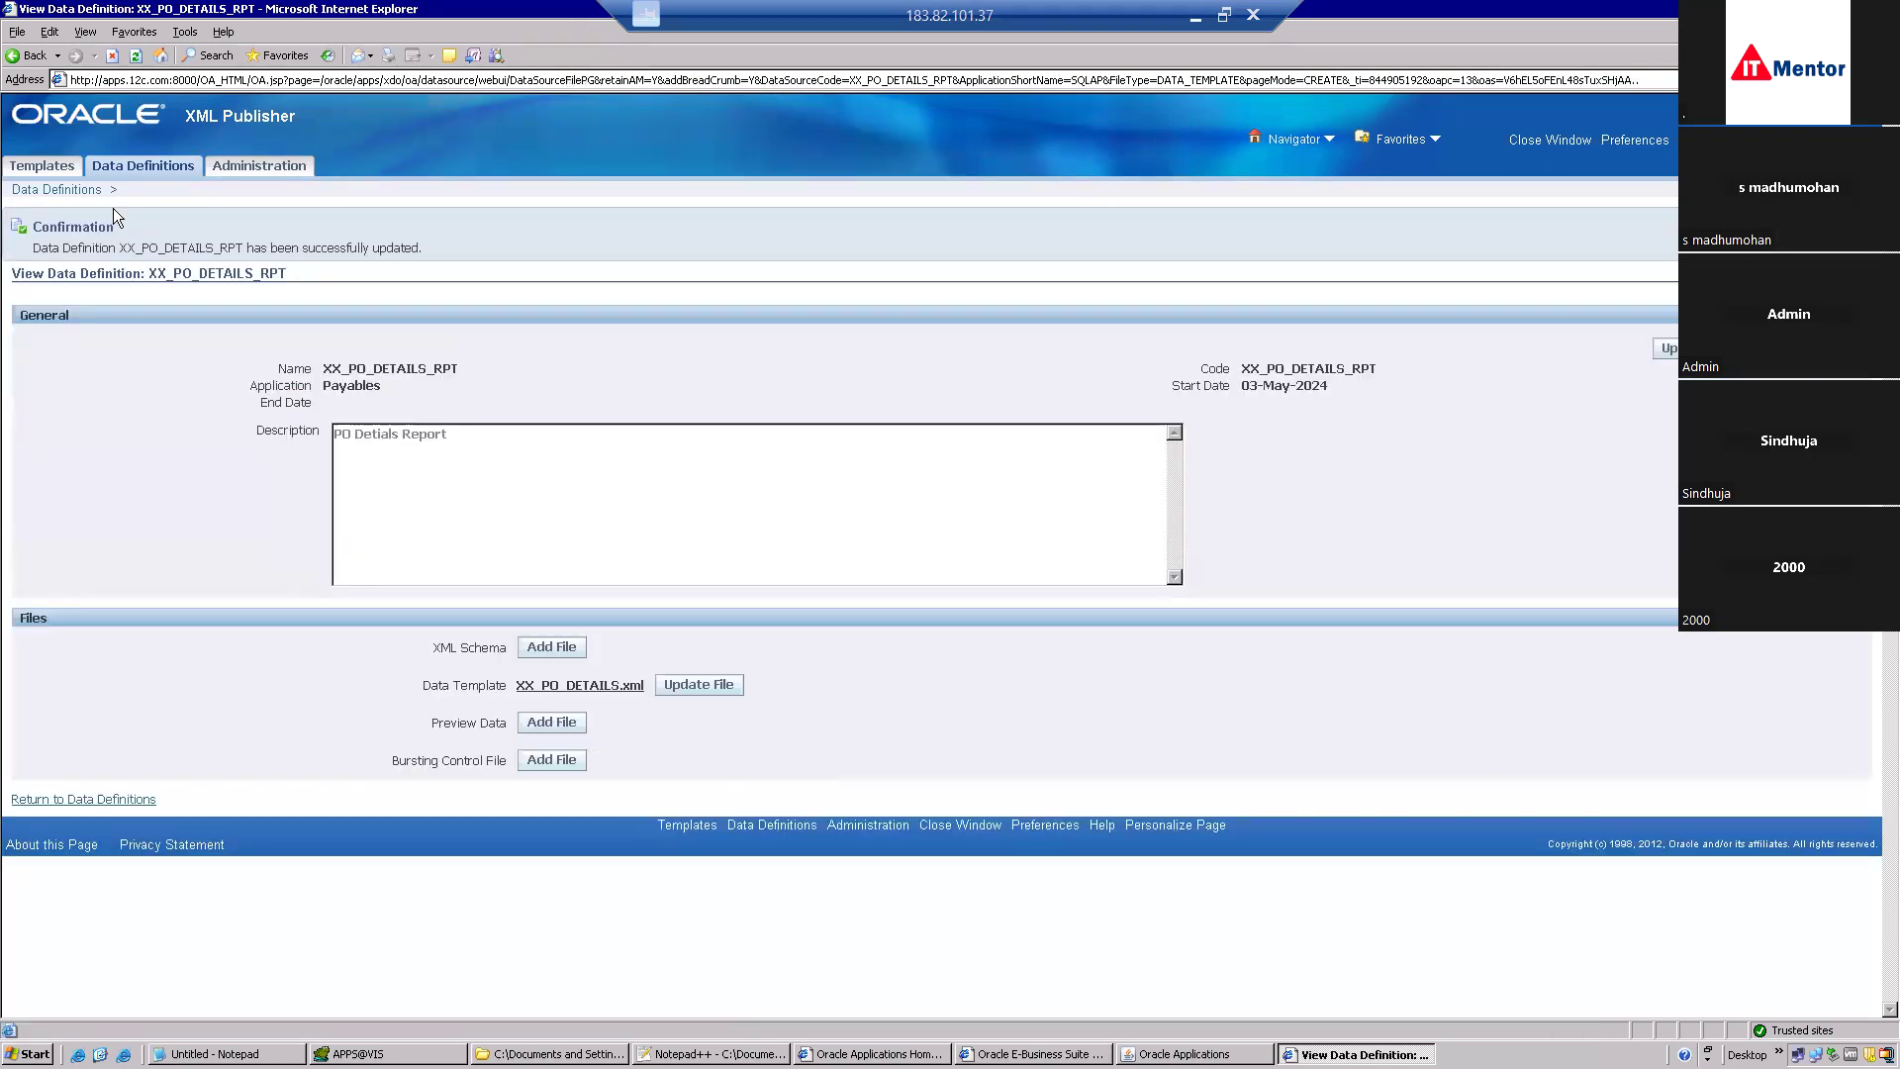
click(65, 168)
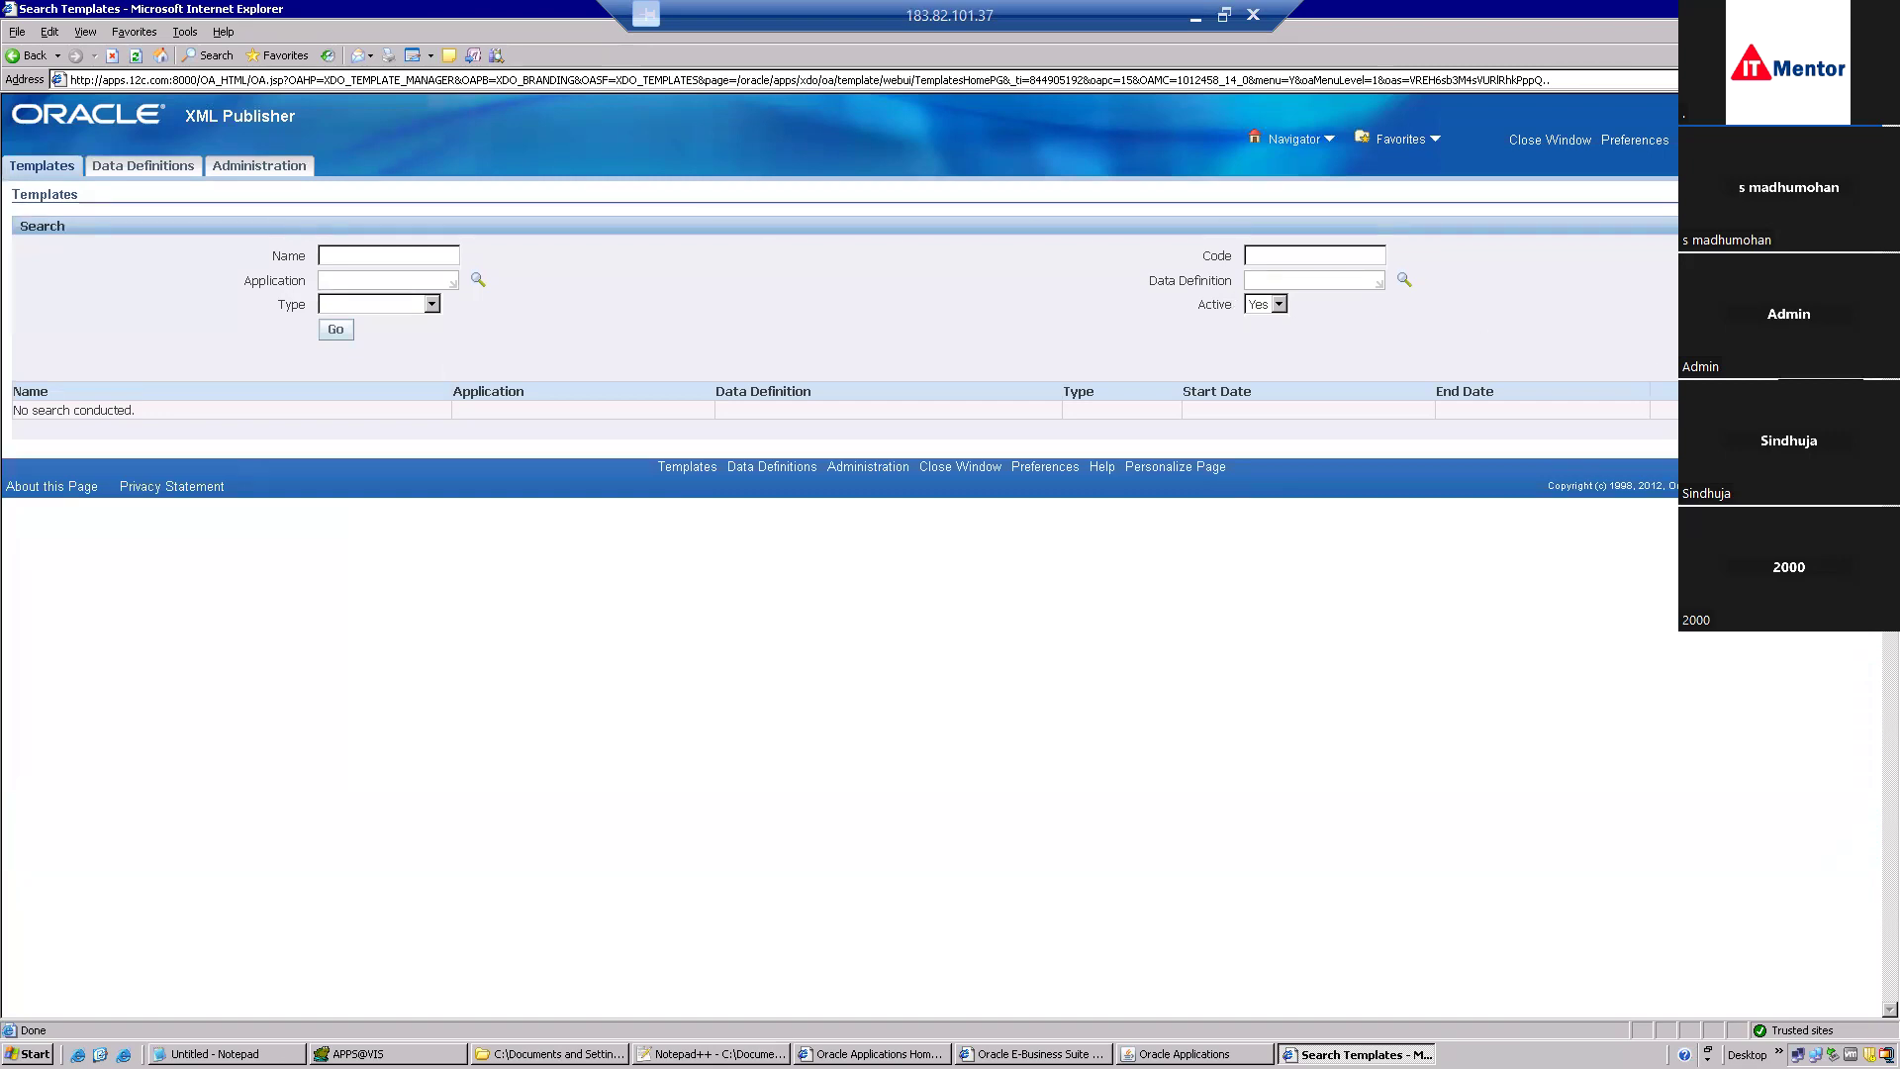
Start a new template named and coded XX_PO_DETAILS_RPT in Payables, linked to data definition XX_PO_DETAILS_RPT.
click(1815, 361)
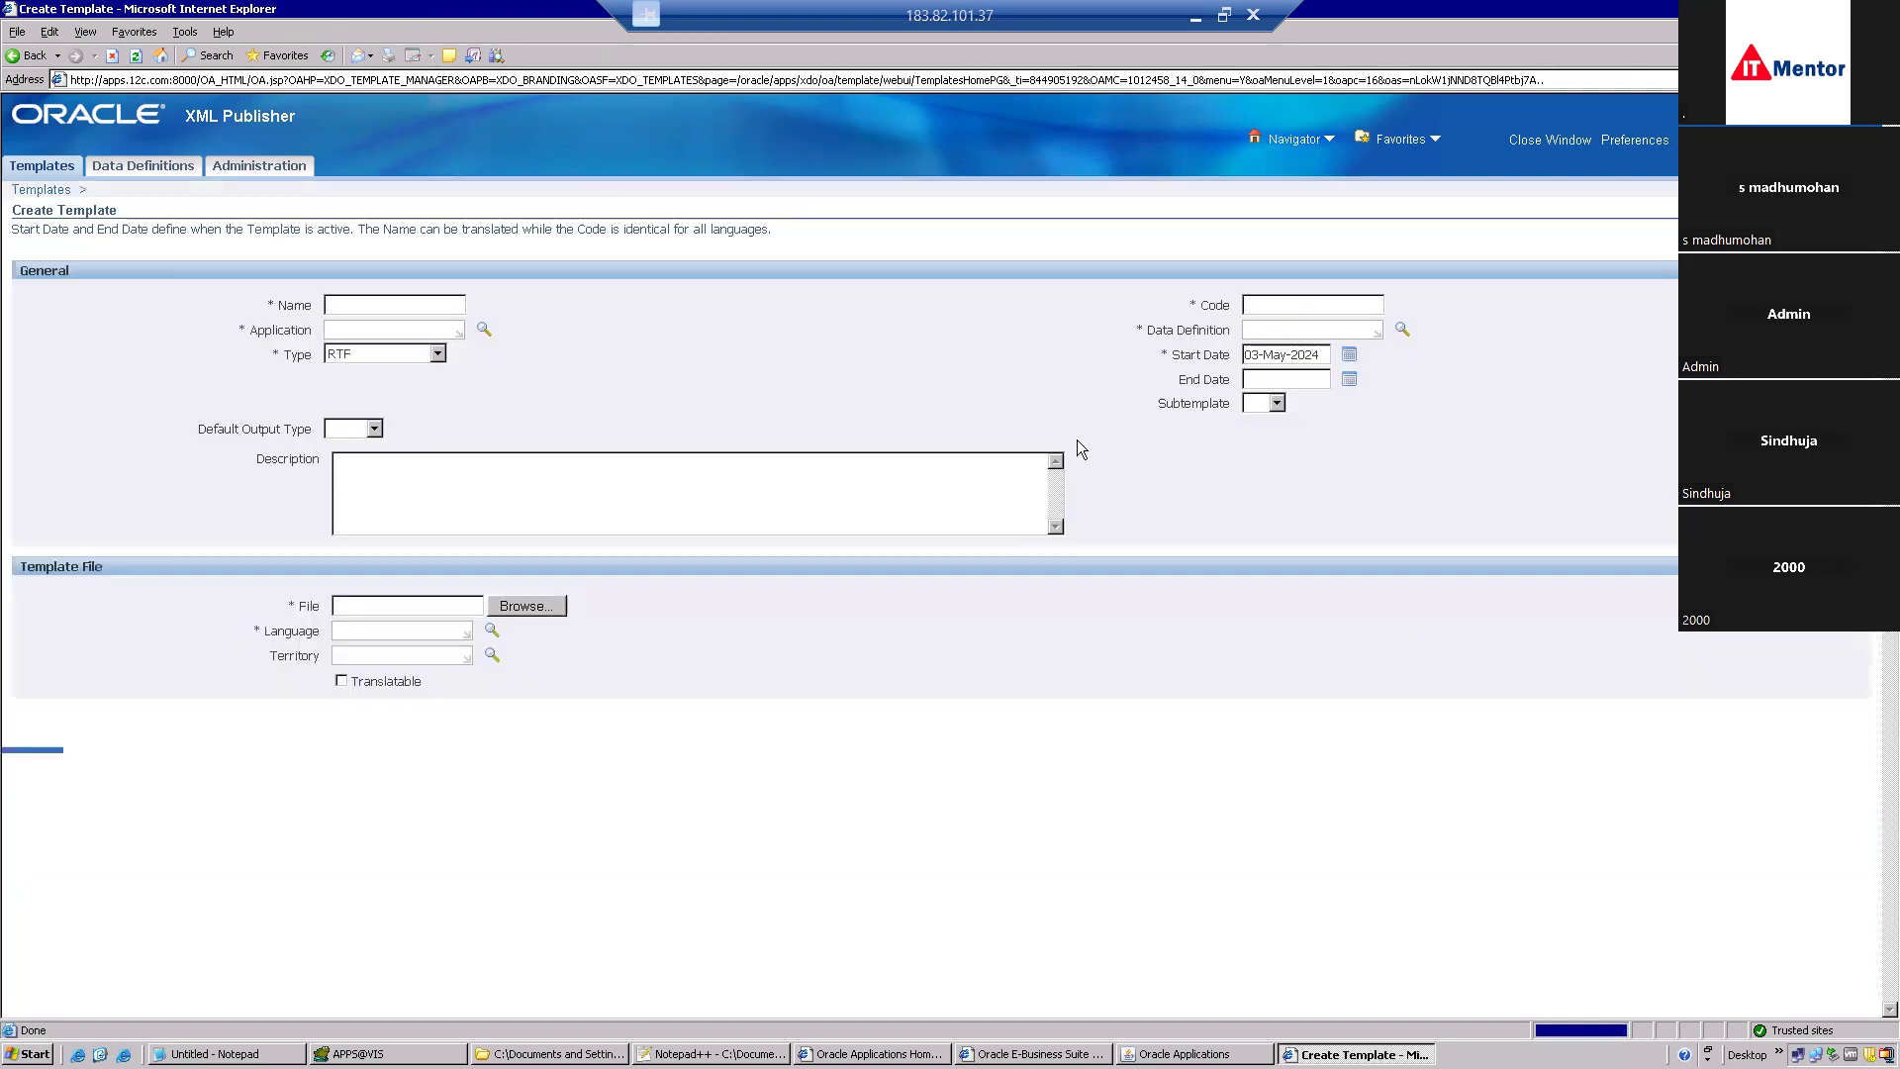
click(422, 309)
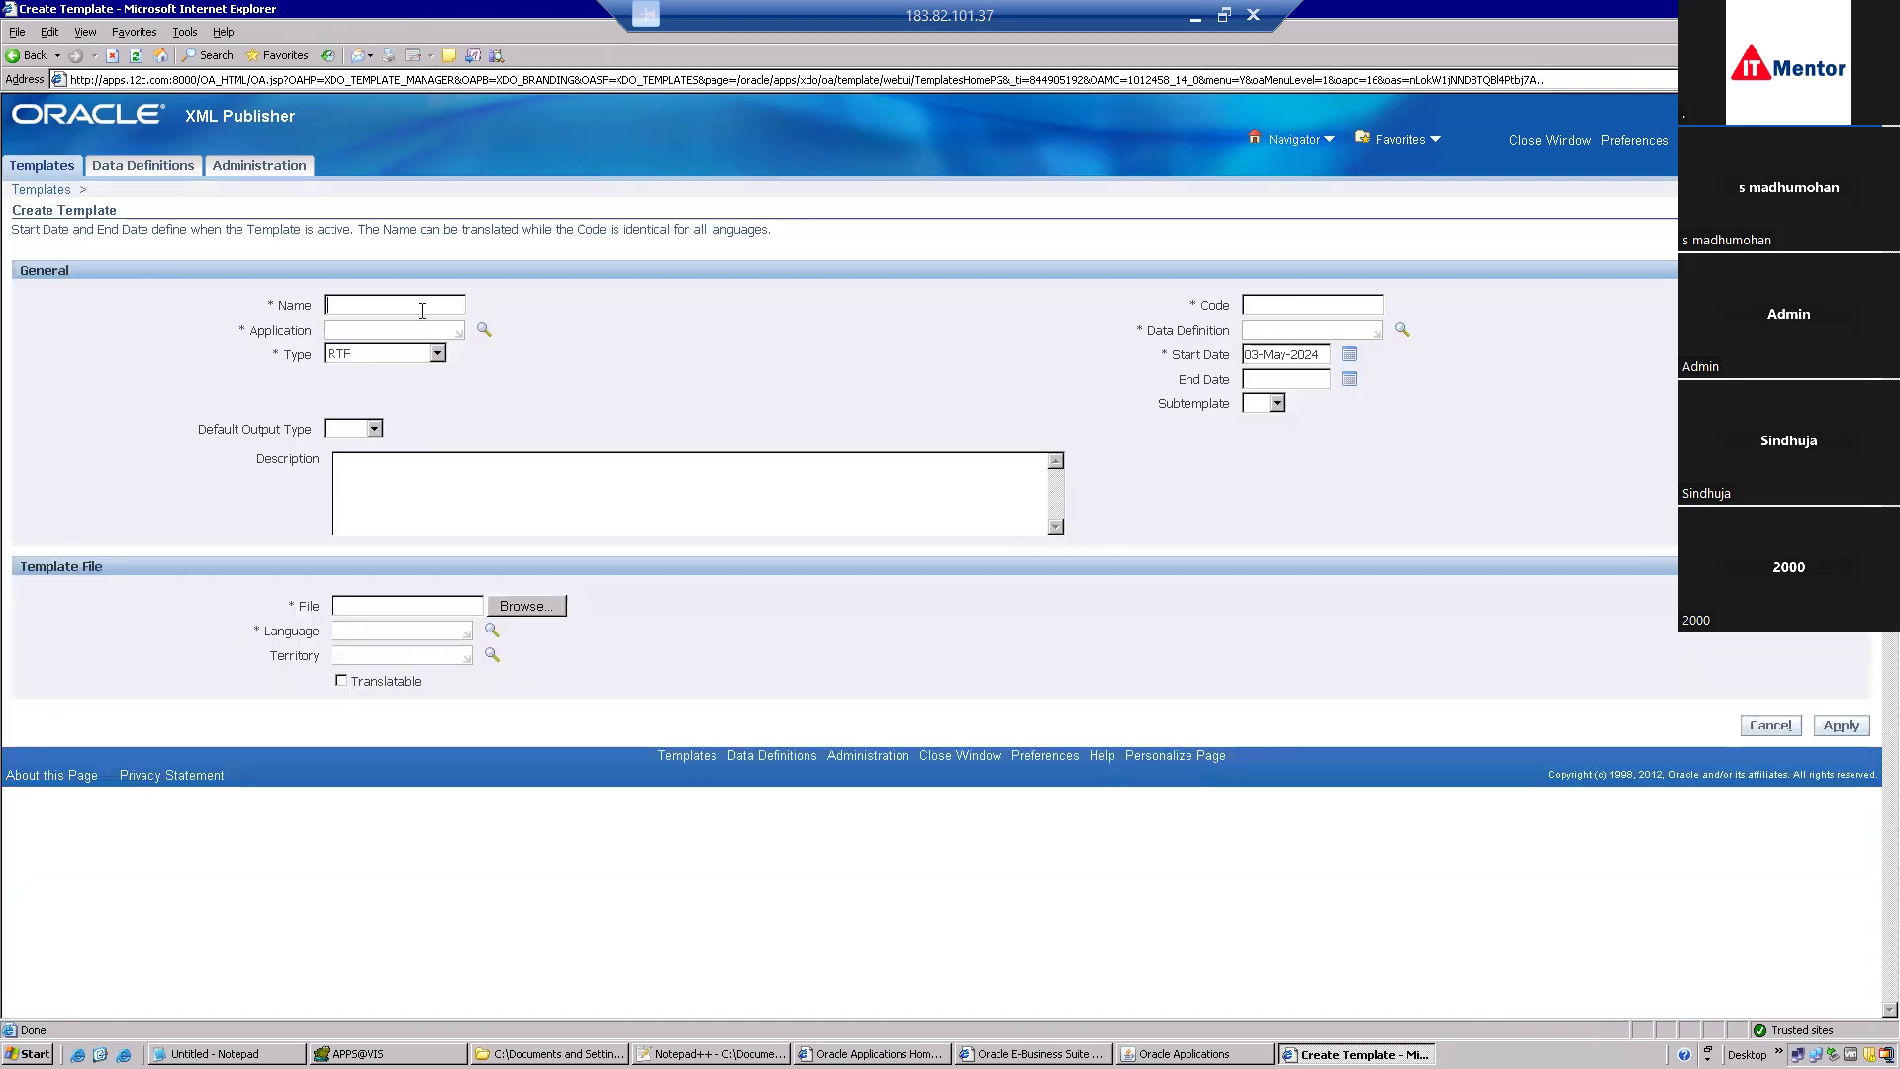
key(ctrl+v)
key(Tab)
key(ctrl+v)
text(Payables)
key(Tab)
click(1288, 329)
key(ctrl+v)
key(Tab)
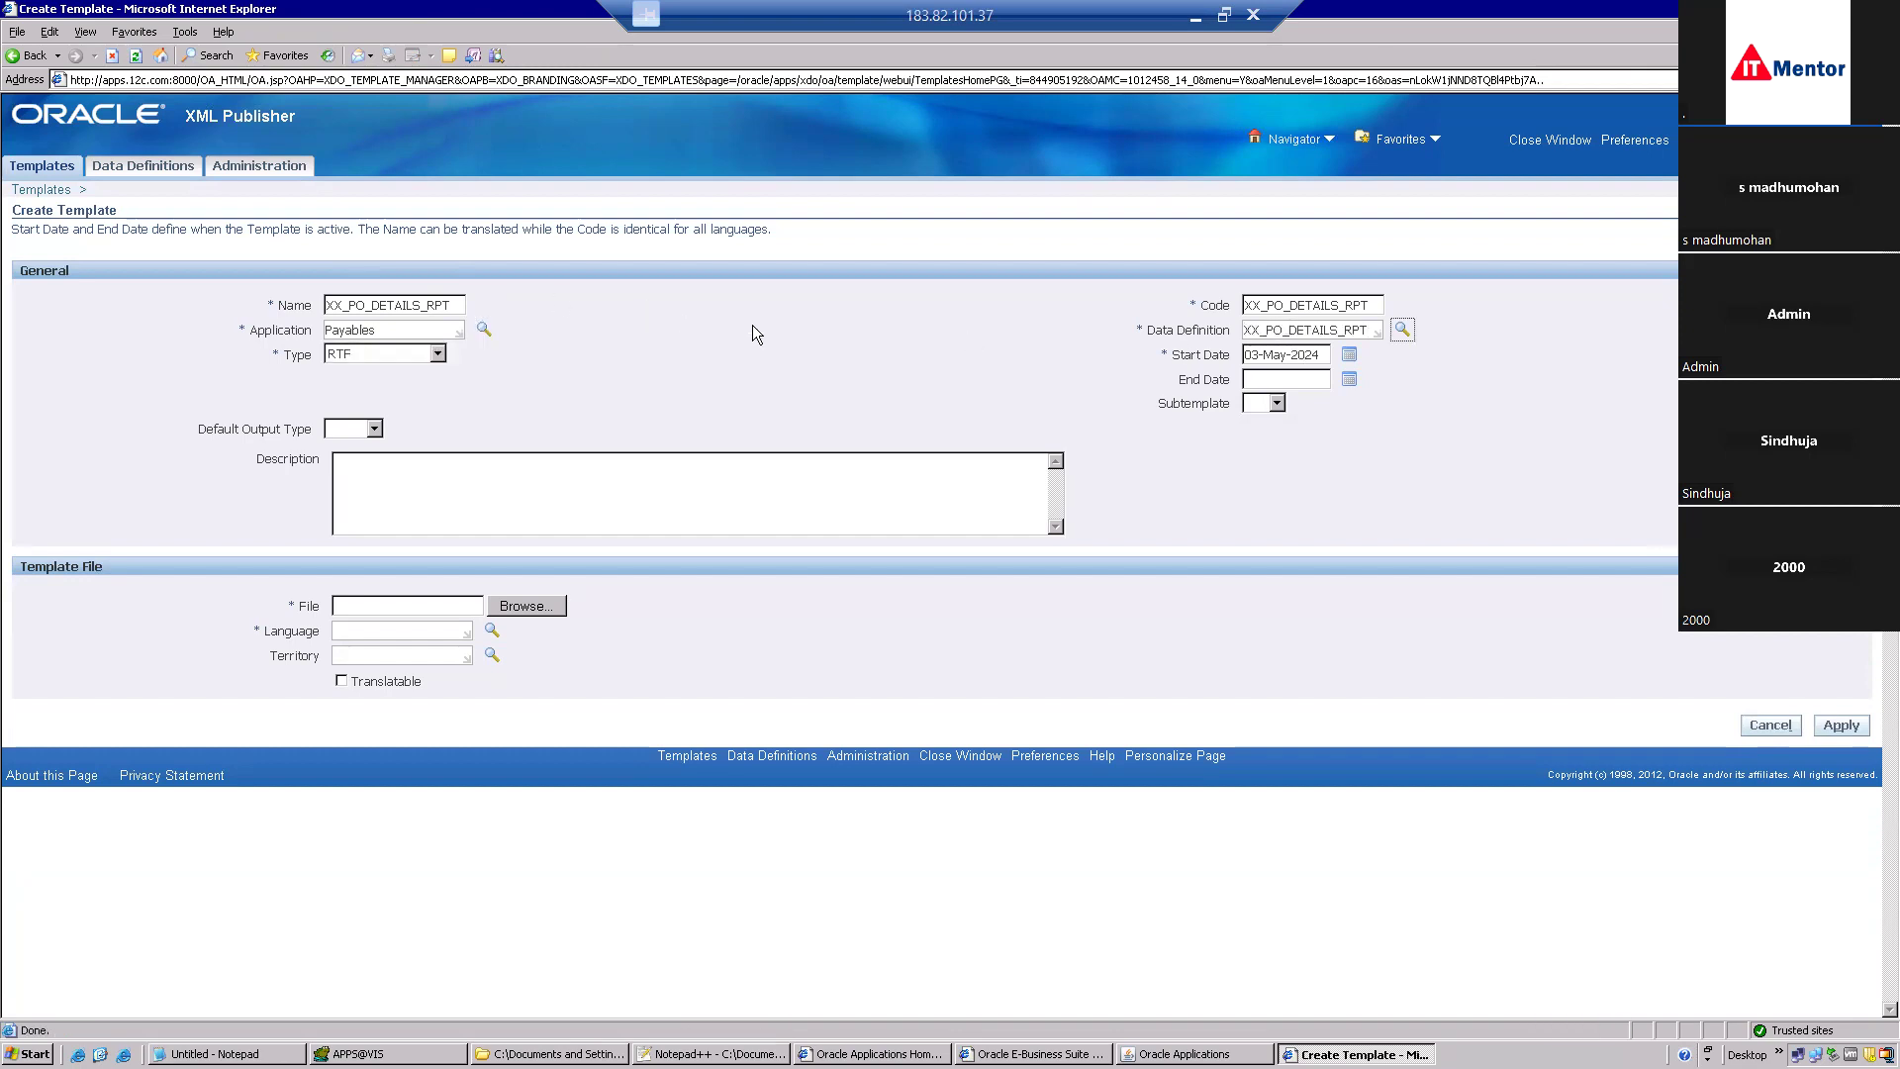
Set PDF as default output, attach Cust.rtf in English, and apply the template.
click(374, 428)
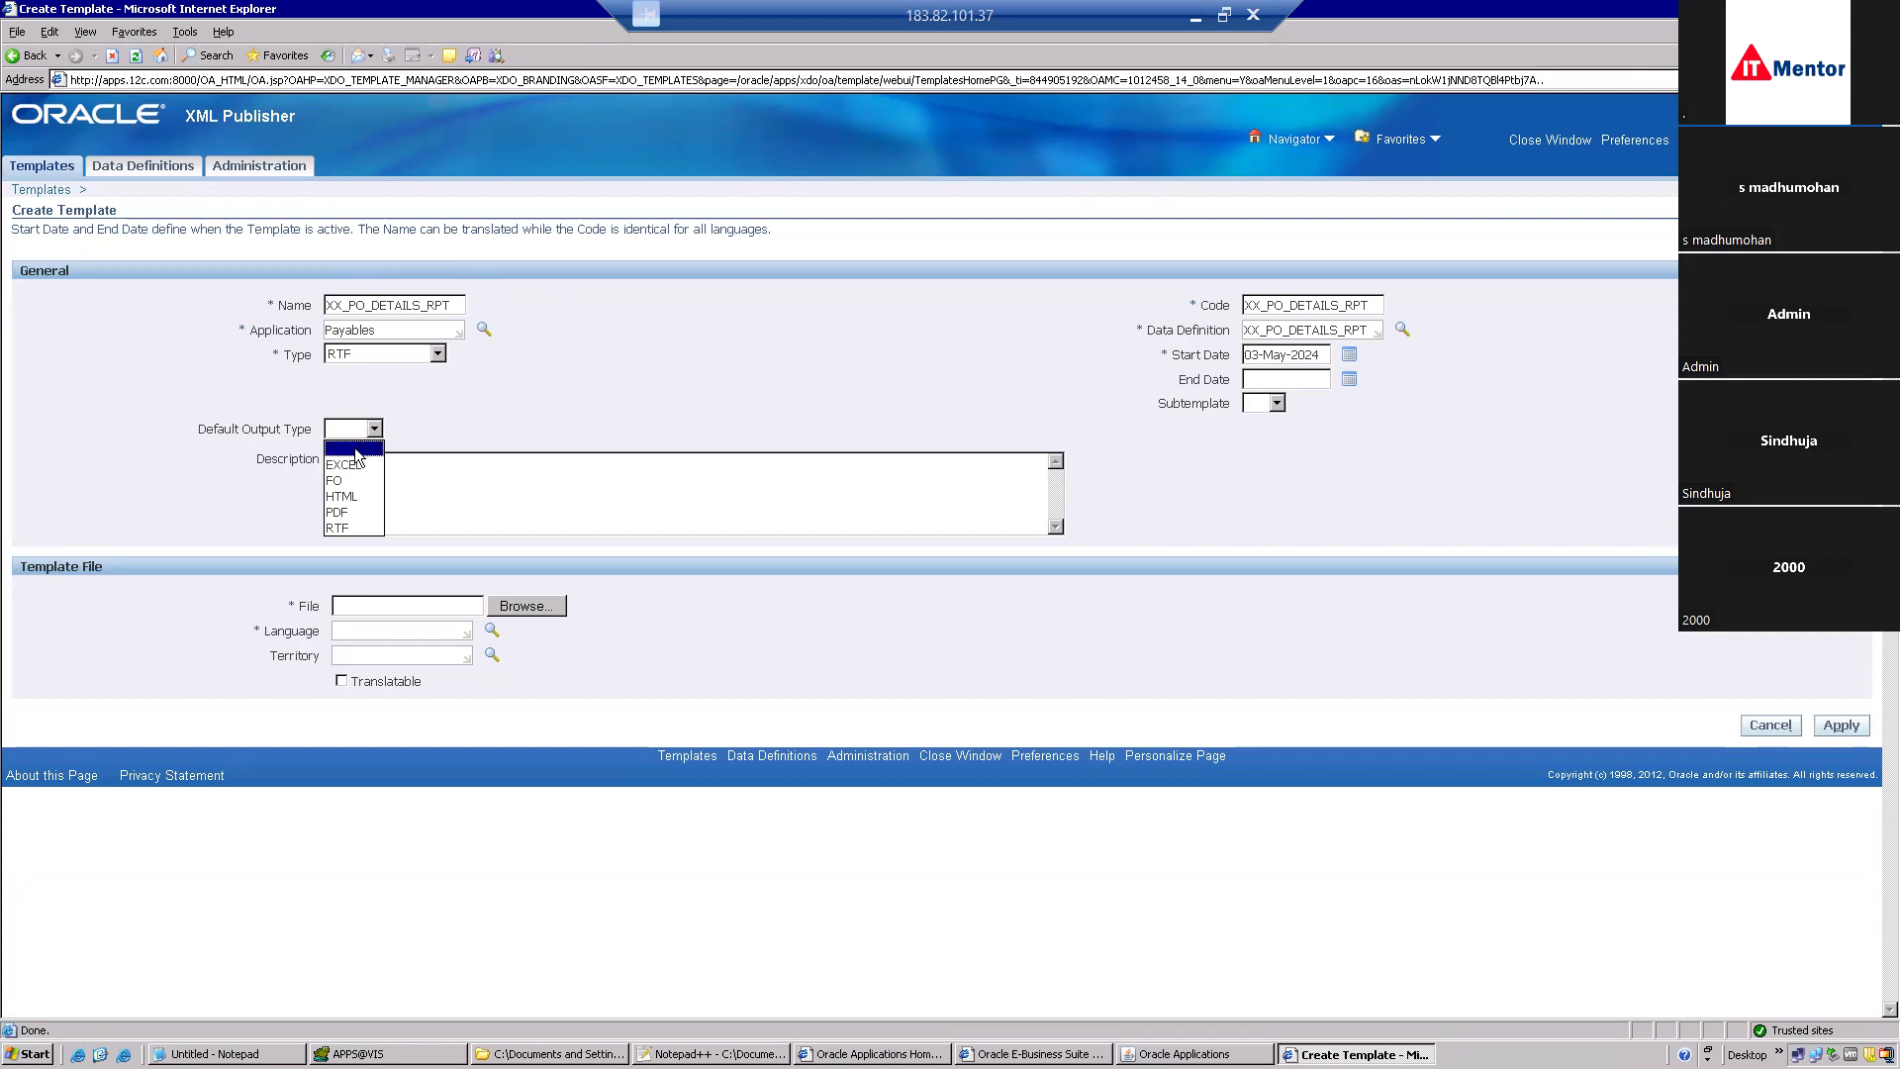
click(349, 511)
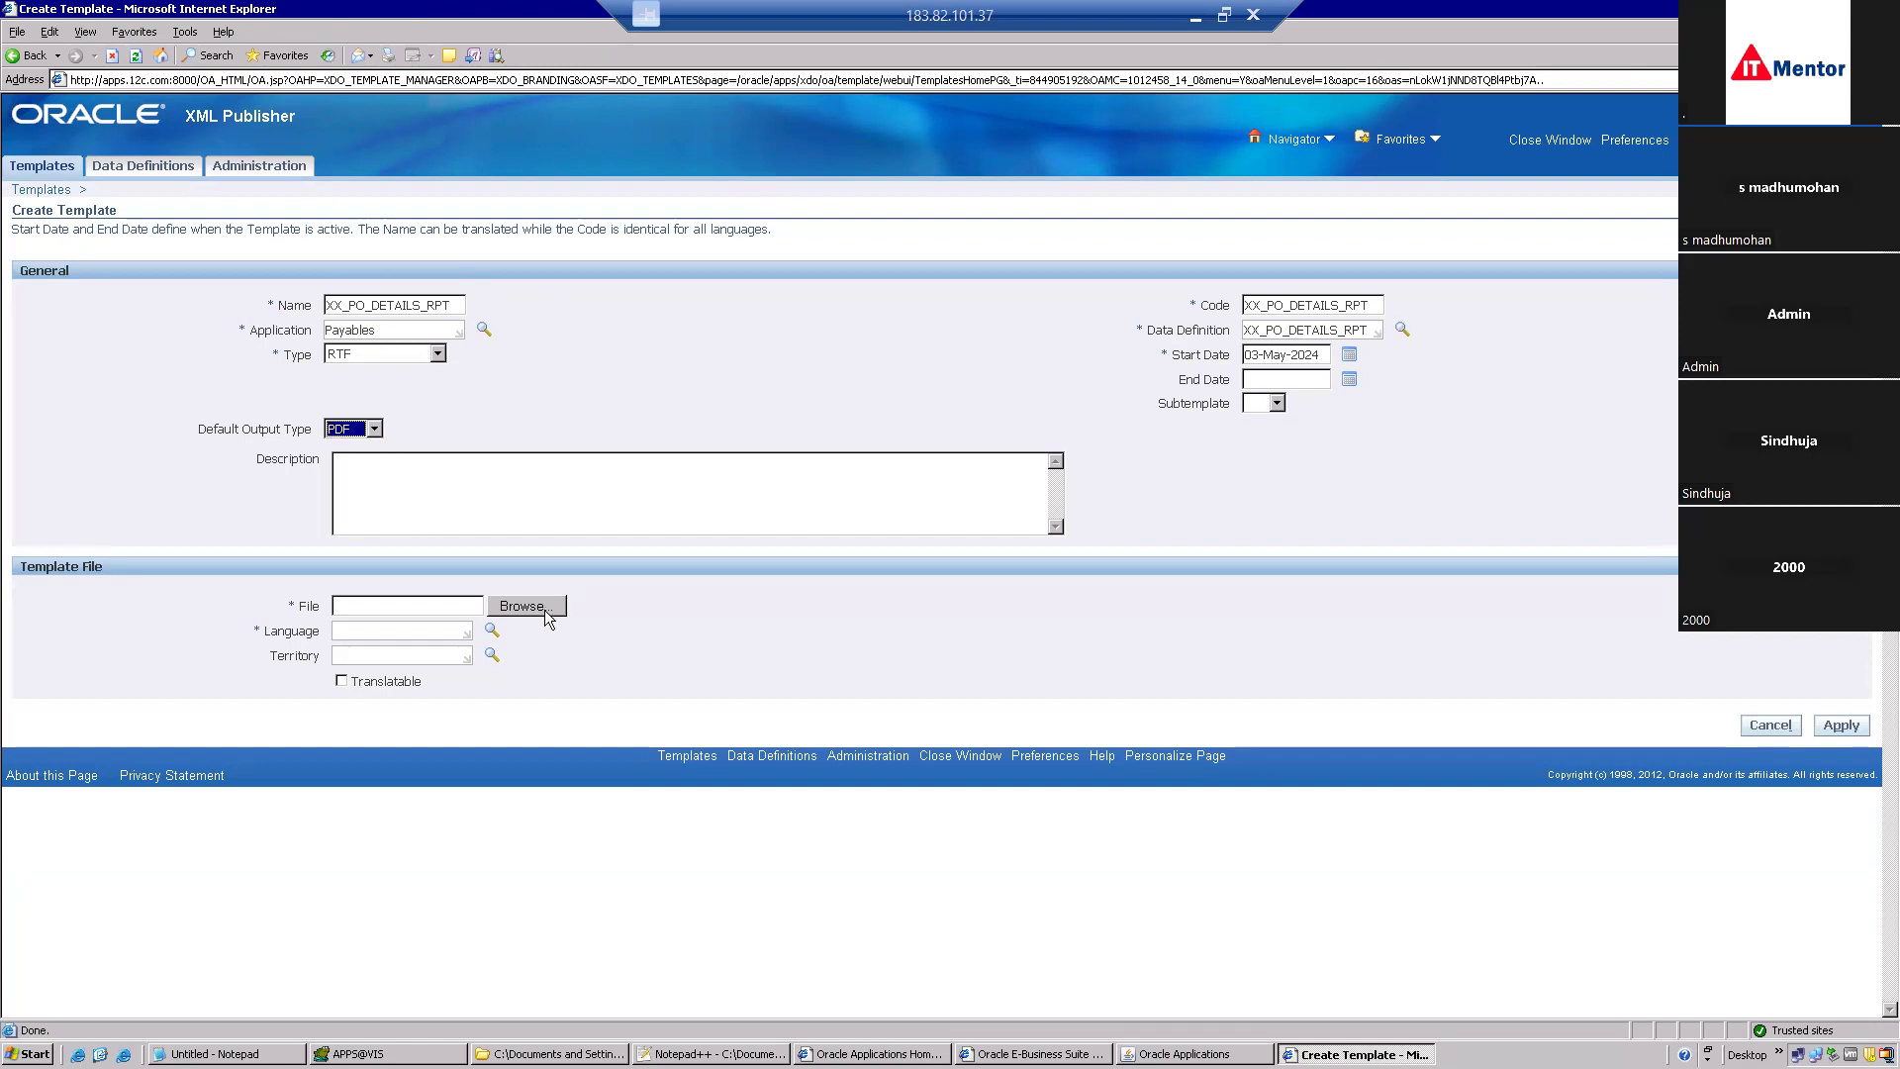
click(546, 613)
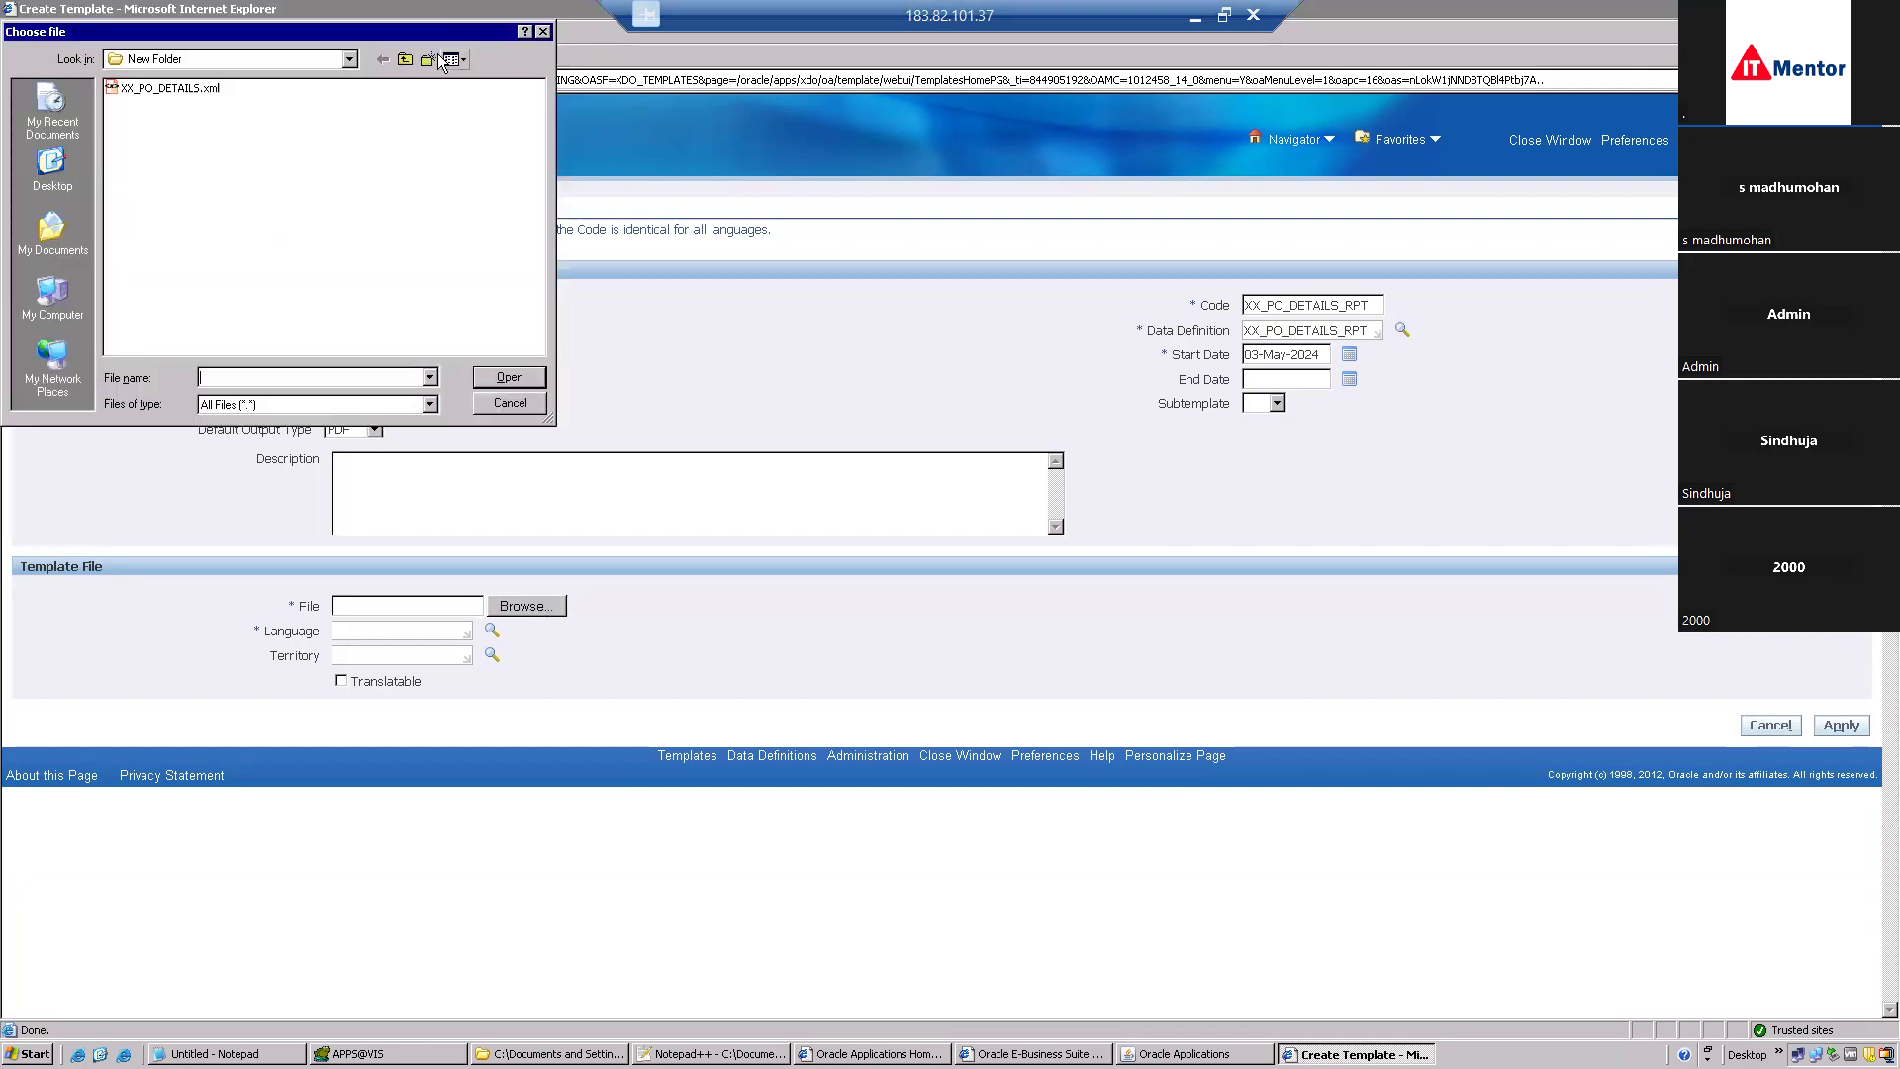
click(405, 60)
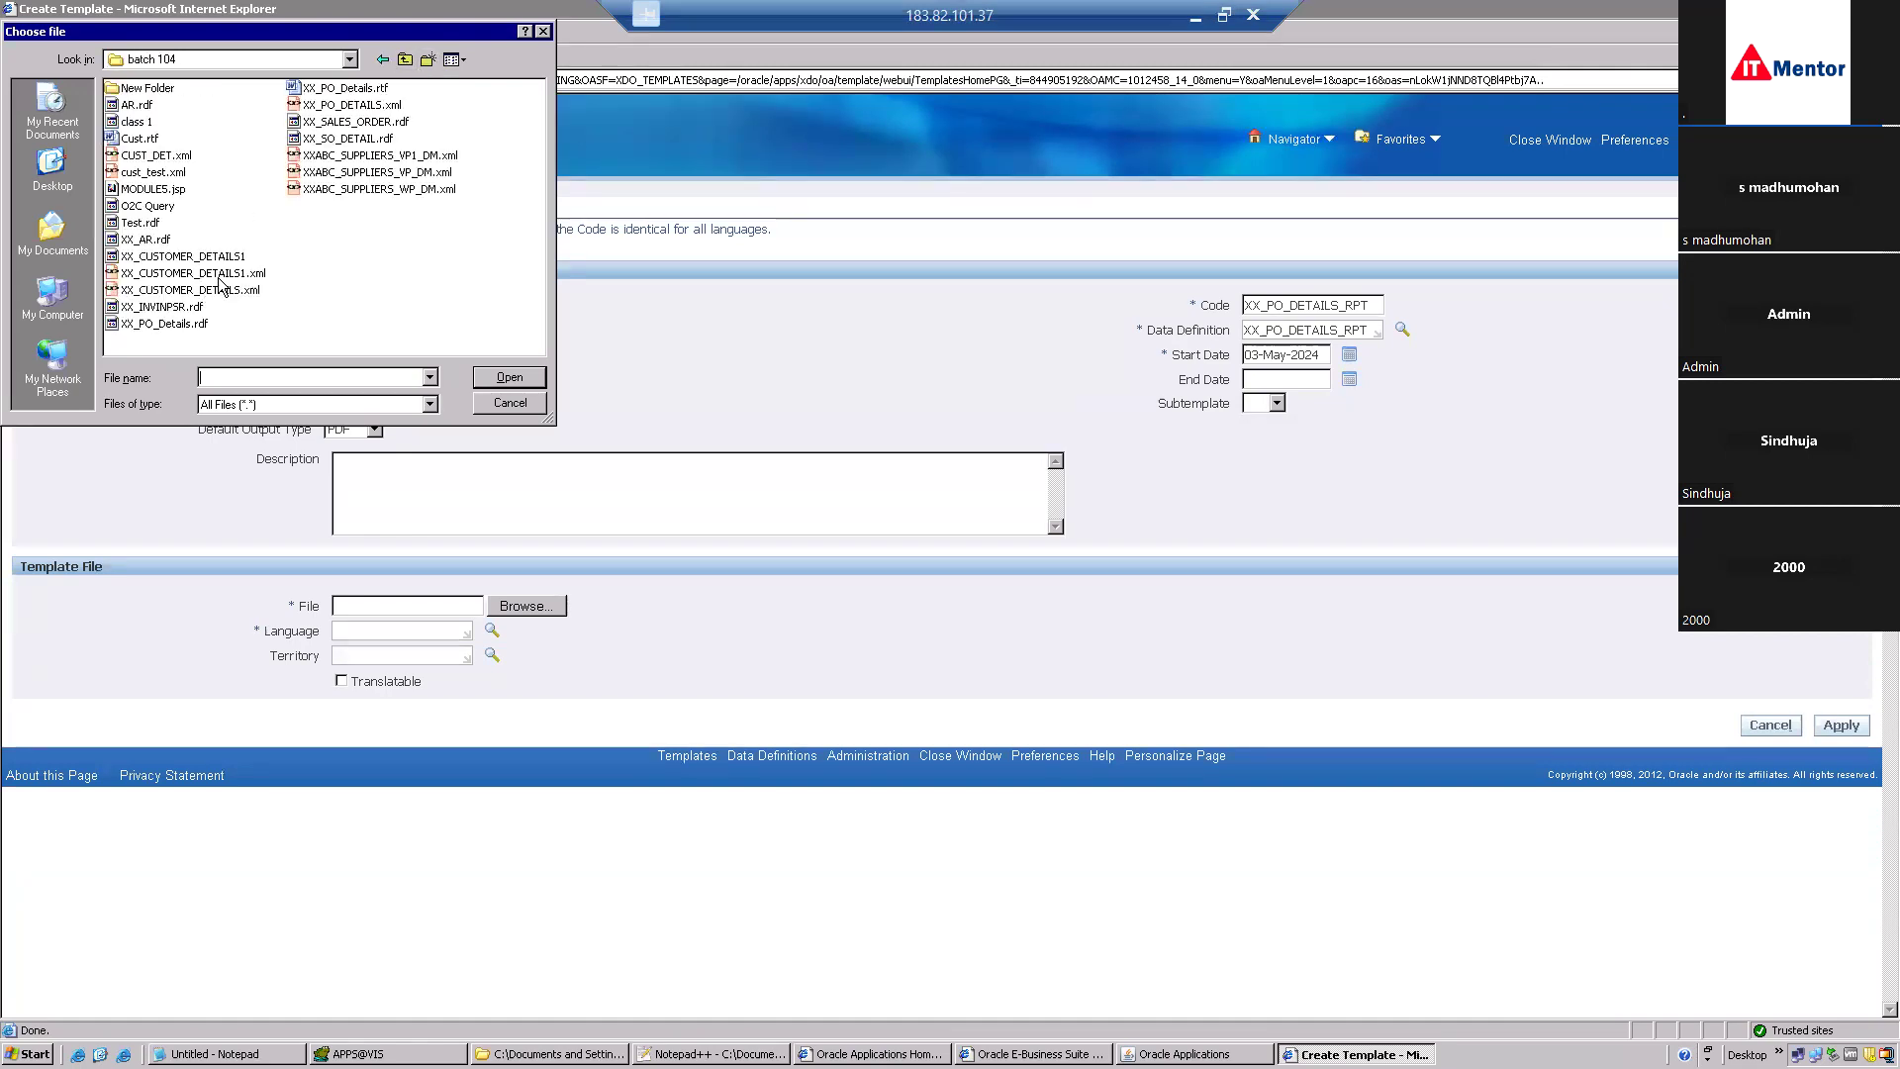
double_click(140, 138)
click(382, 630)
text(English)
key(Tab)
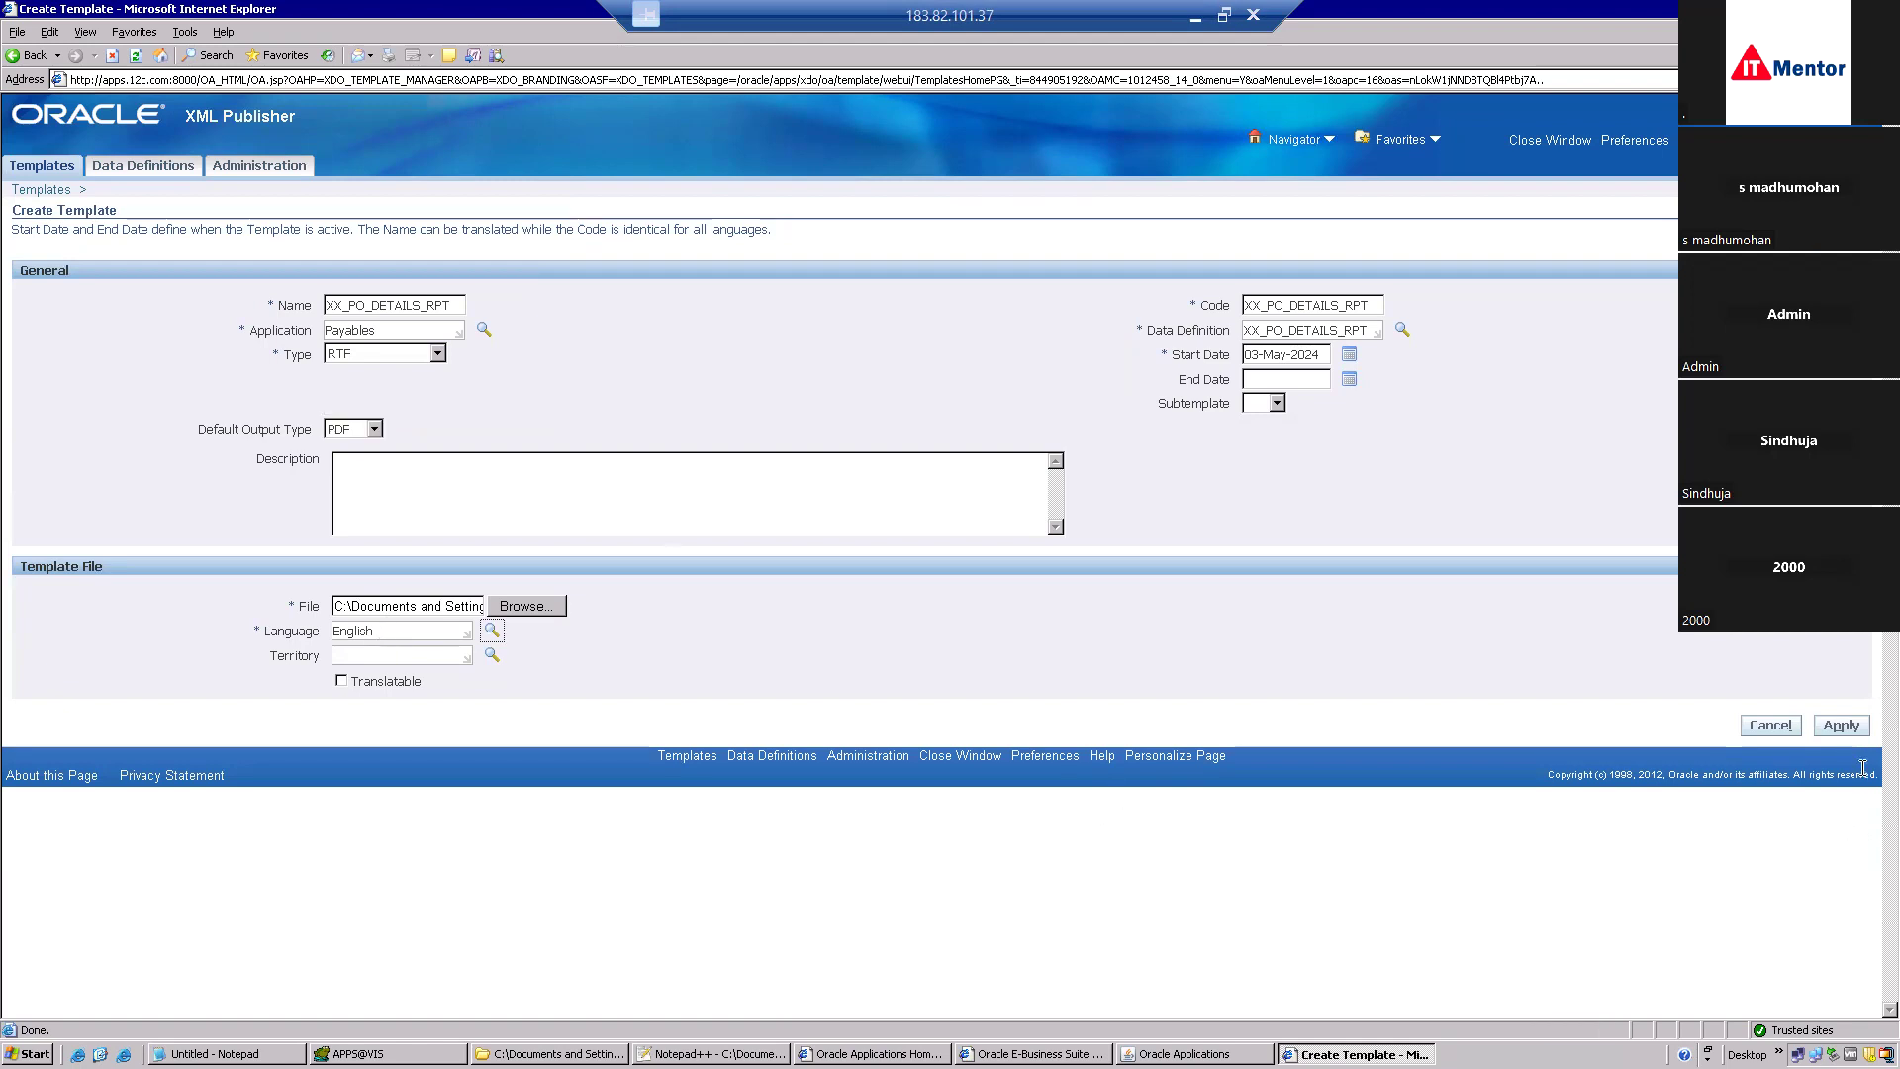
click(1837, 730)
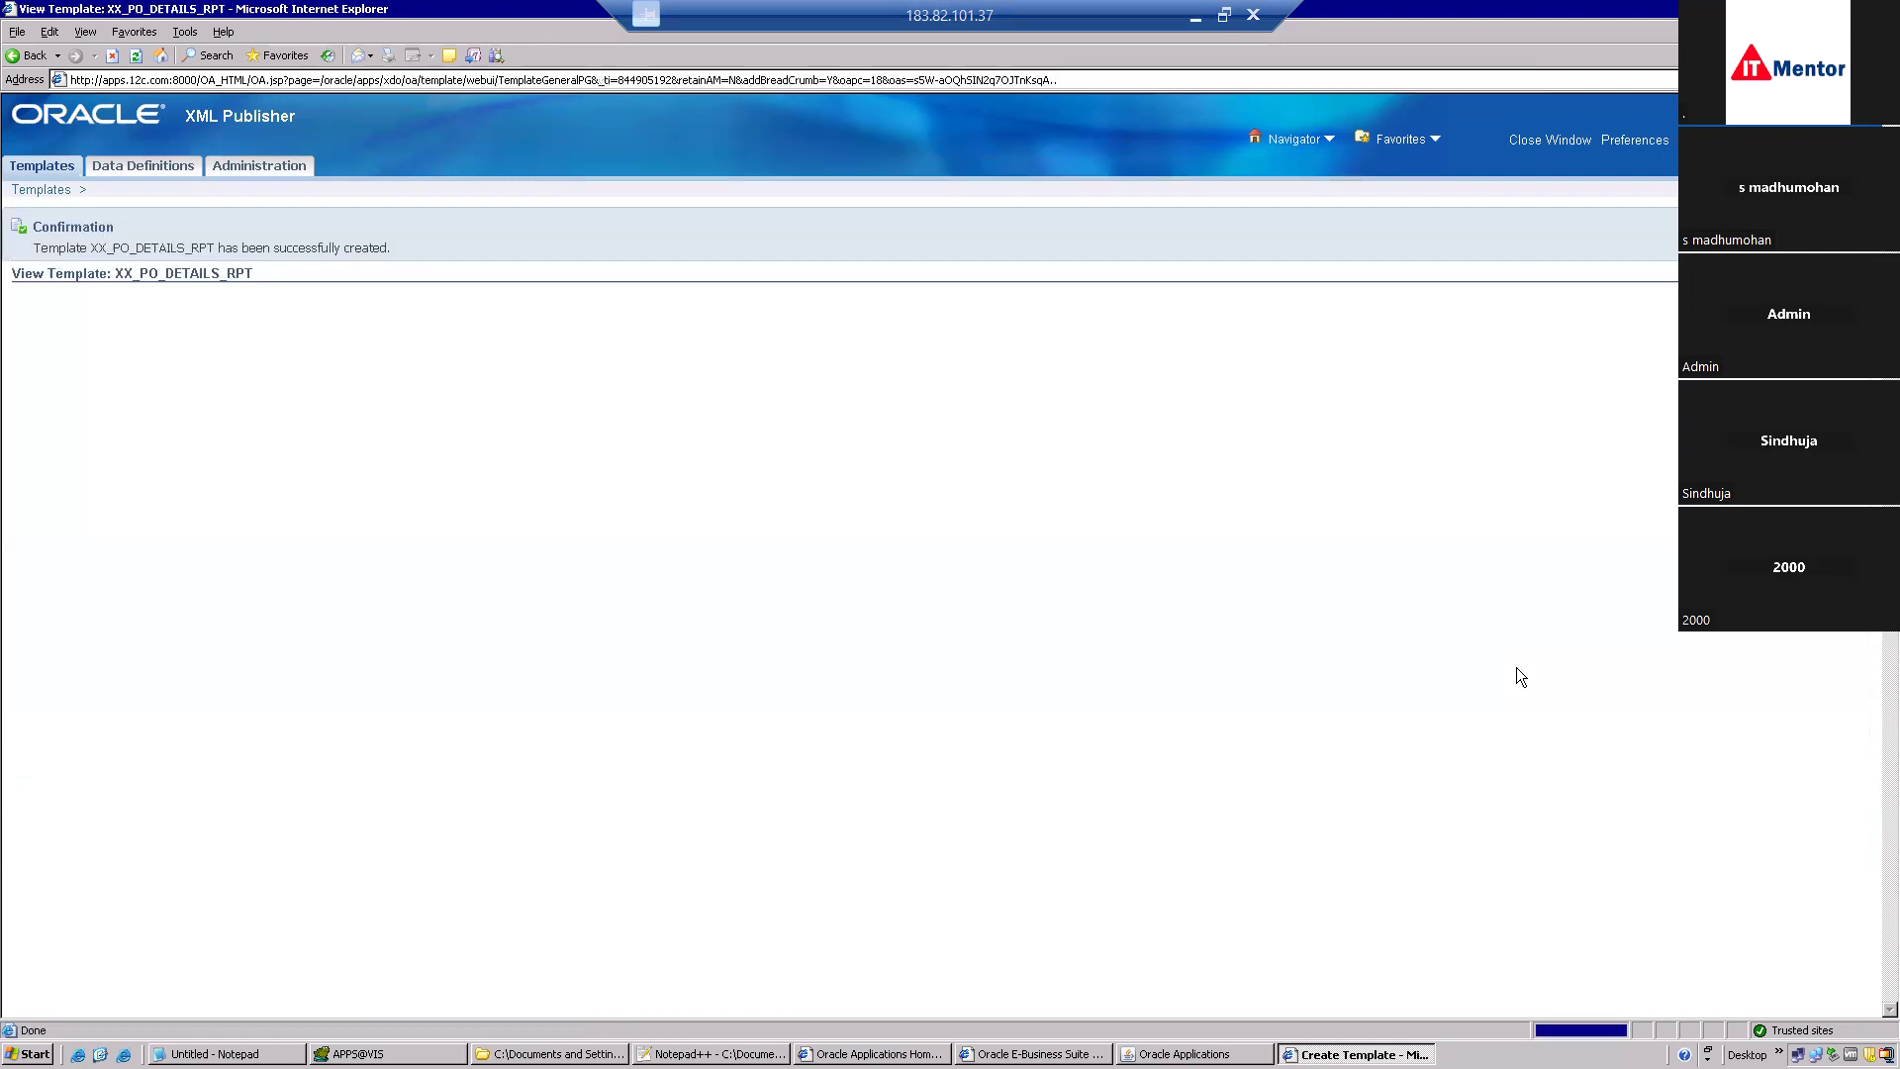
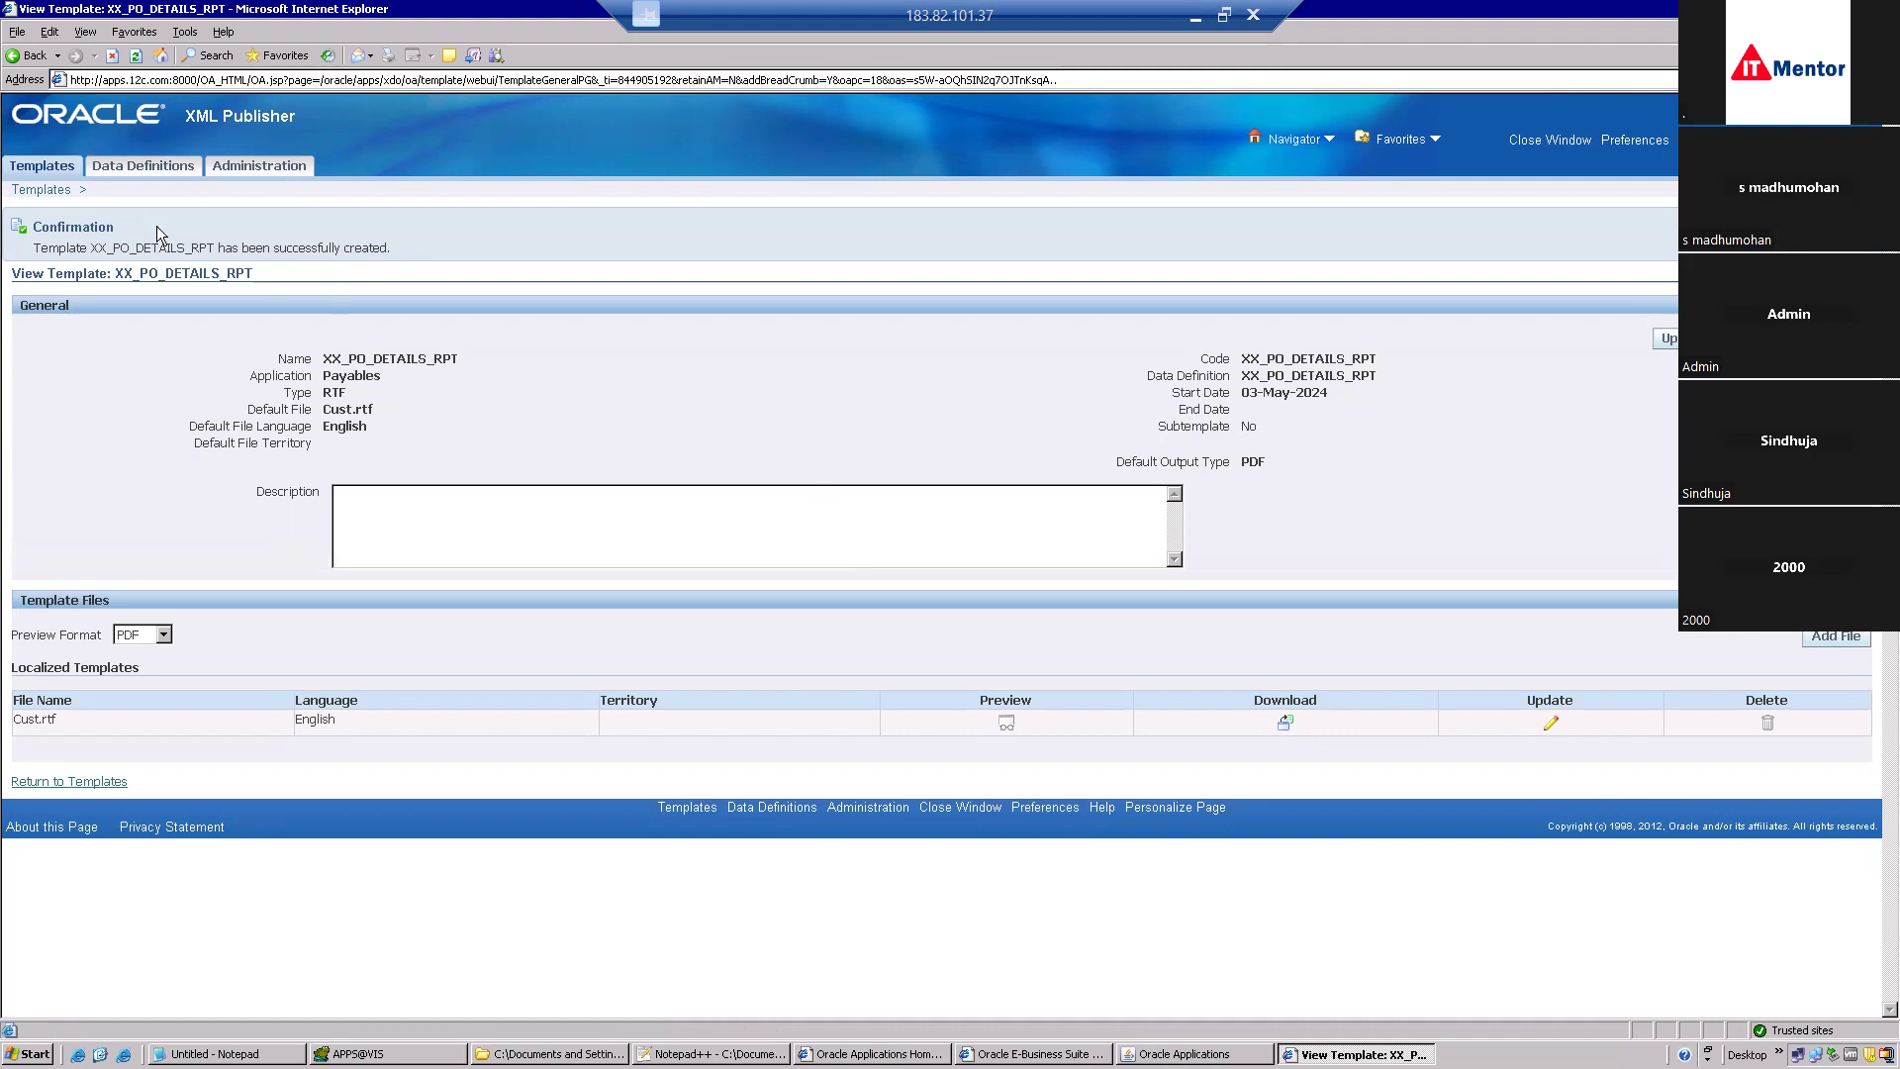
Leave the XML Publisher Data Definitions and Templates pages for the Oracle Applications forms window.
click(133, 168)
click(49, 168)
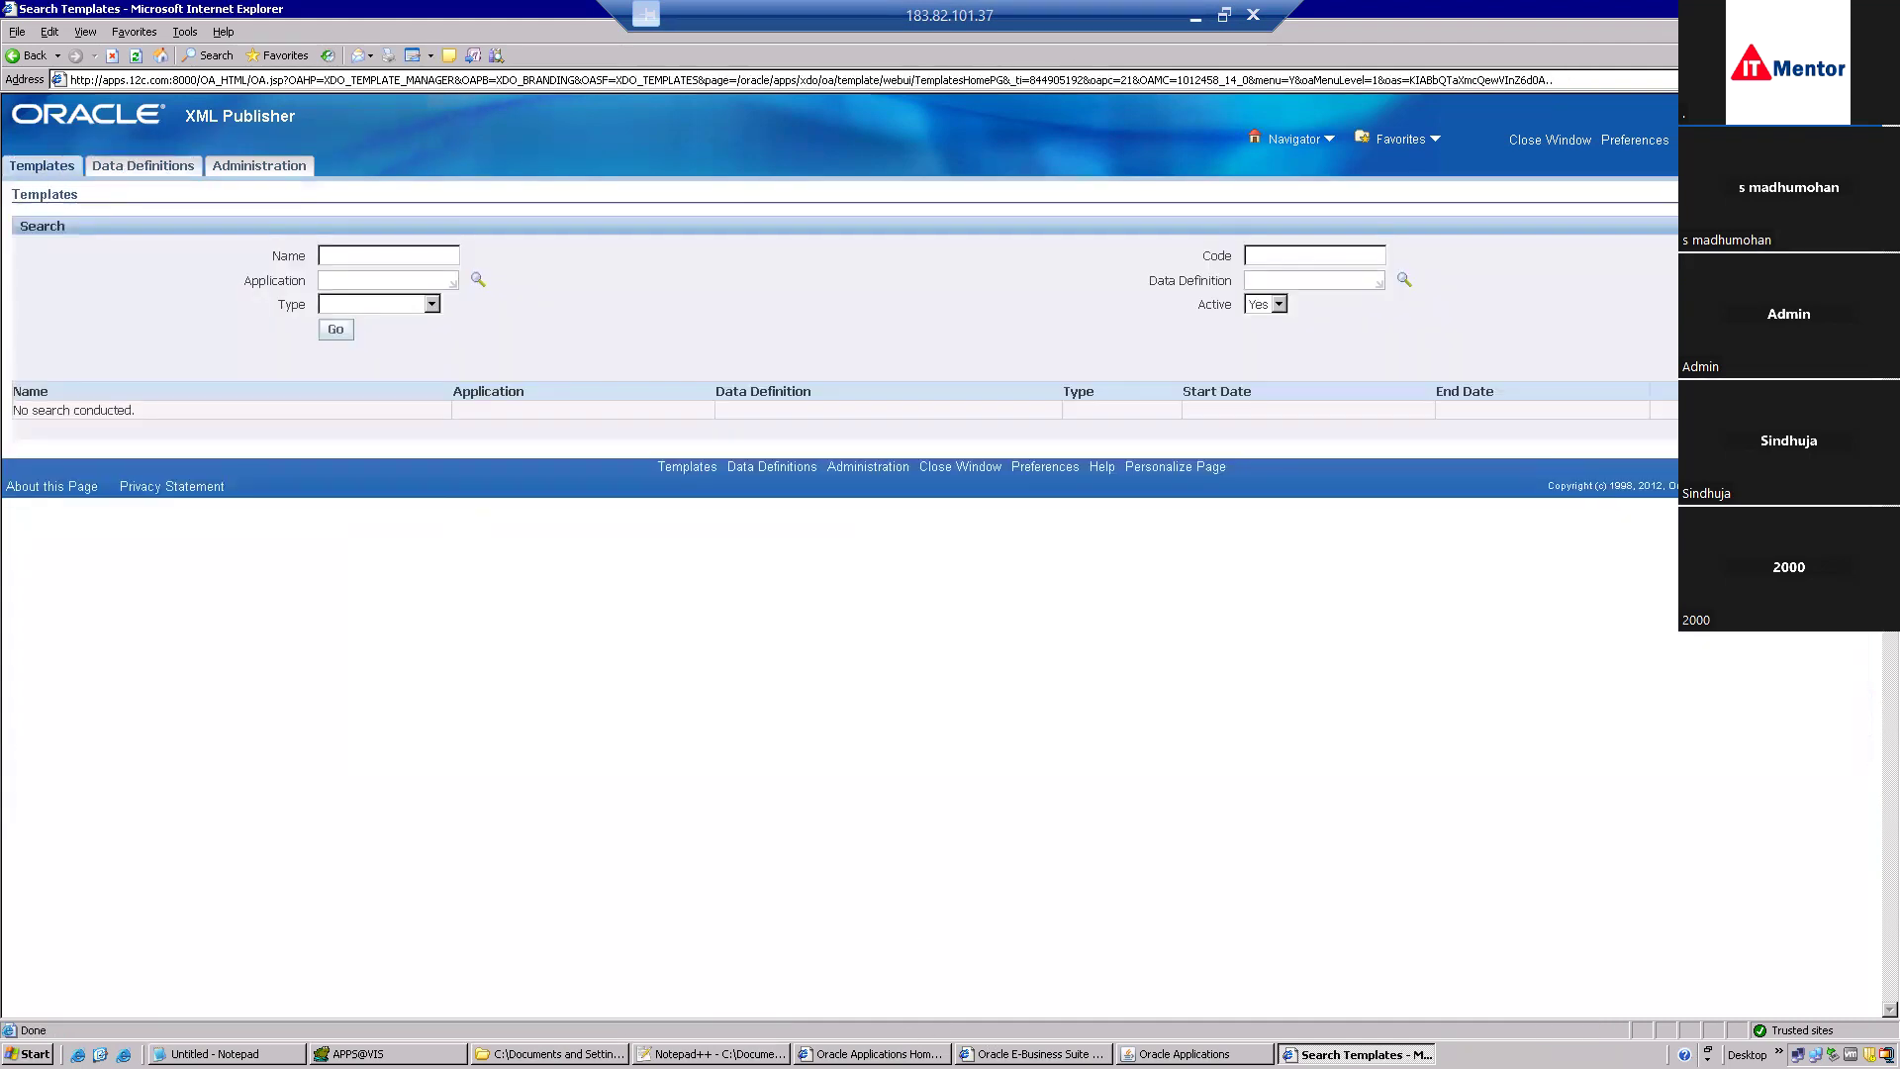
click(1195, 1054)
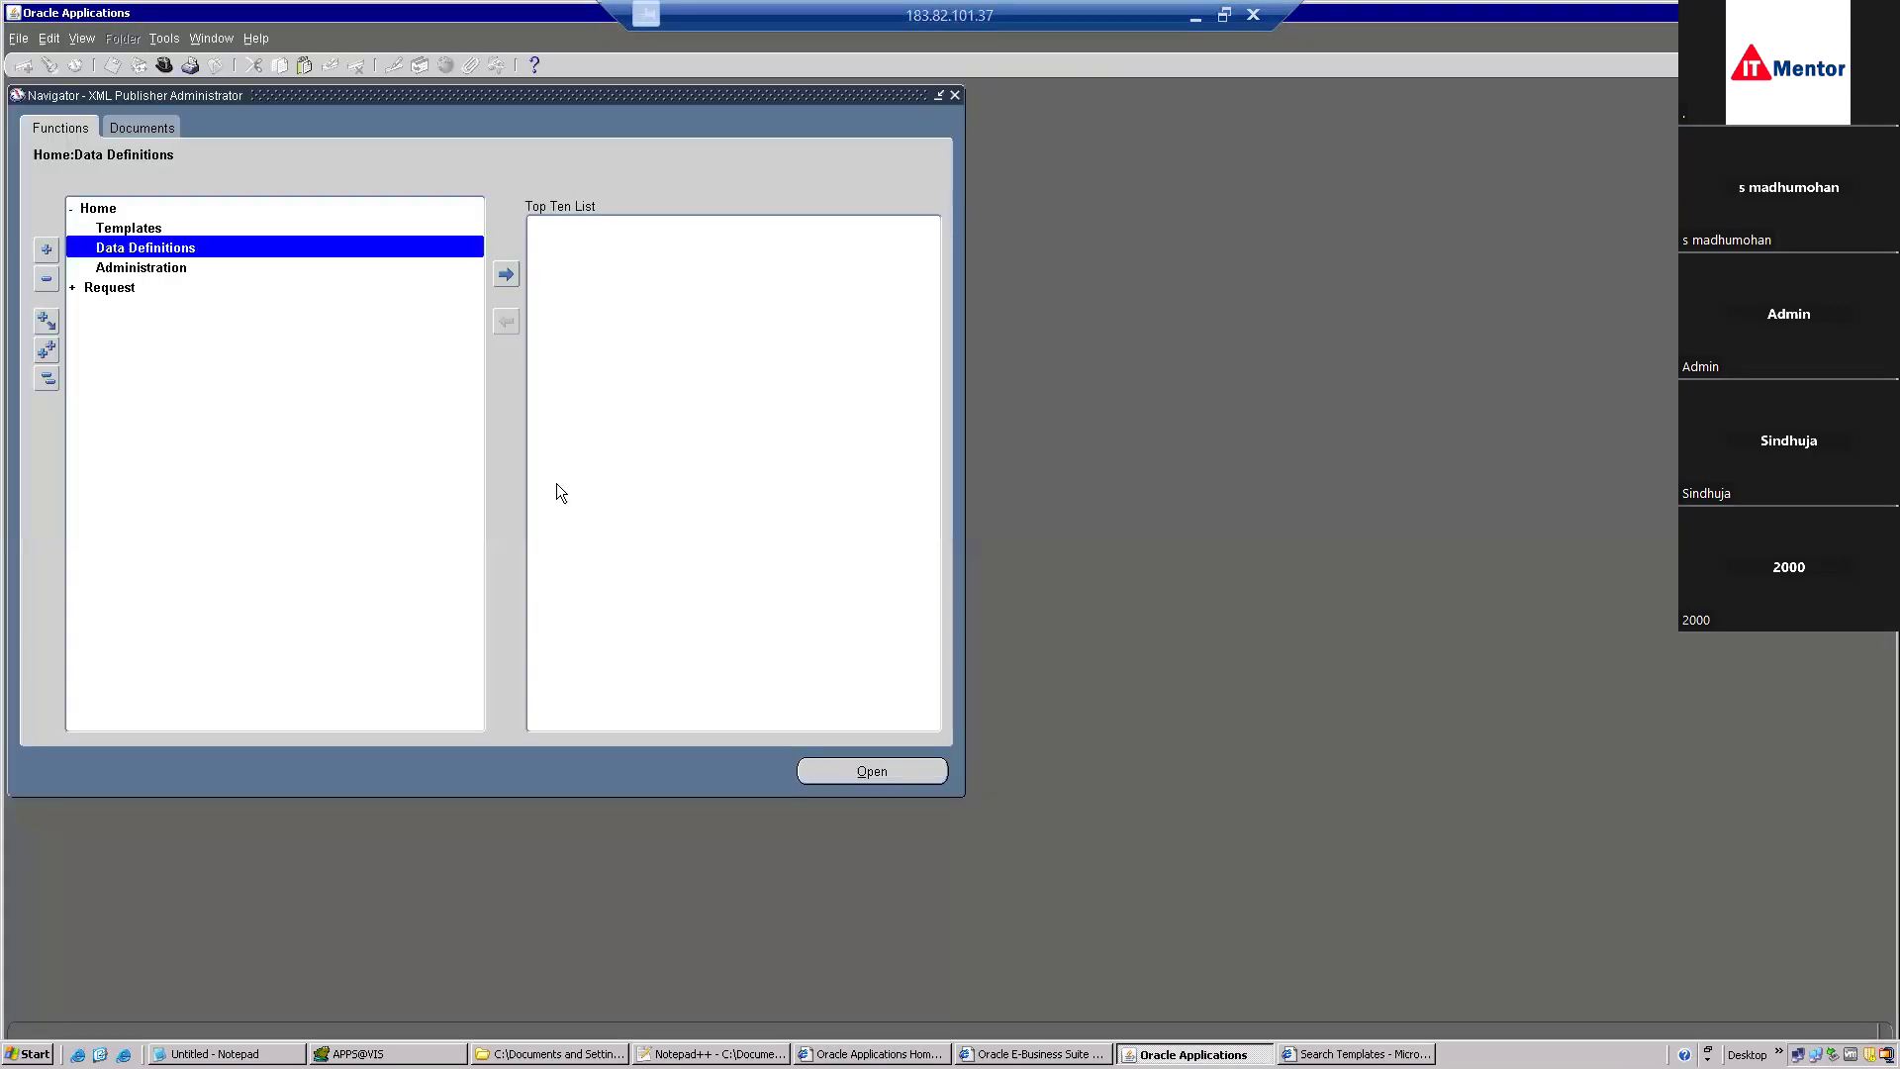
Switch to System Administrator and open the Security > Responsibility > Define form.
click(166, 68)
text(system Administrat%)
double_click(109, 257)
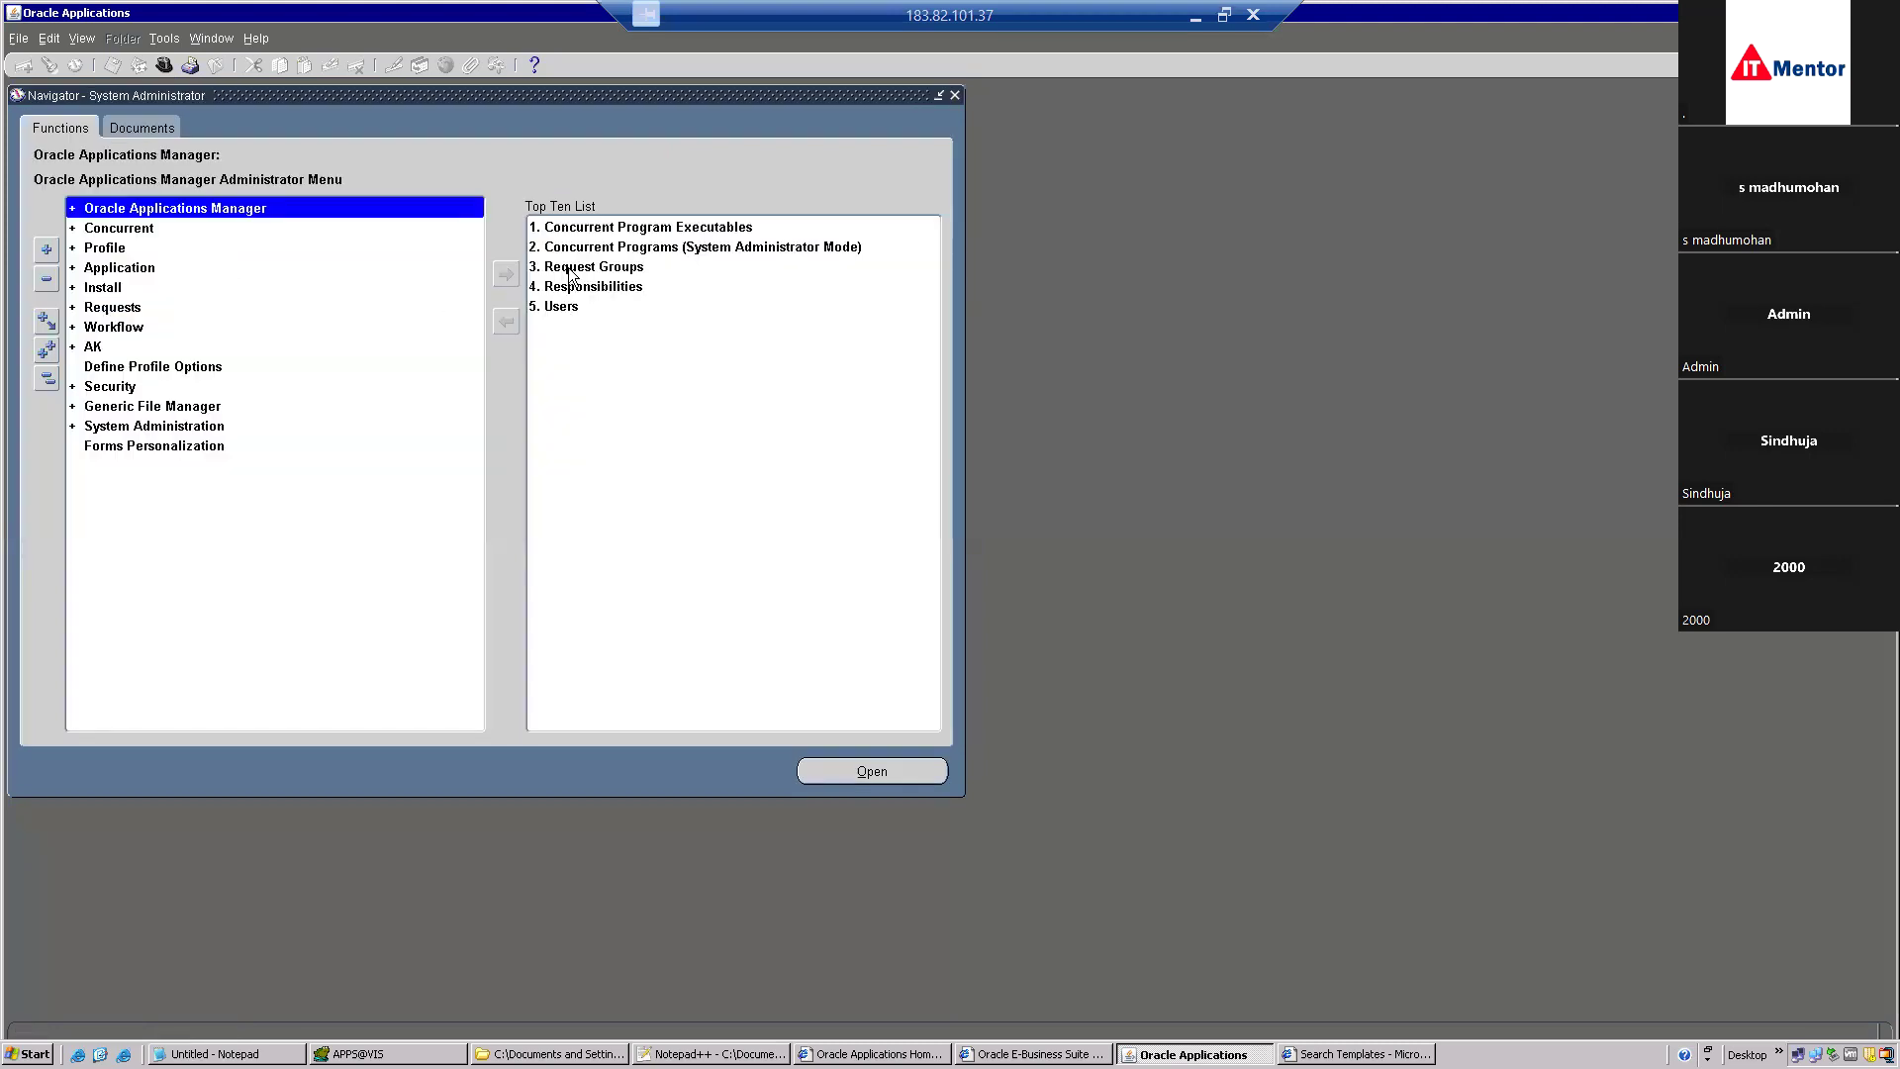
double_click(116, 388)
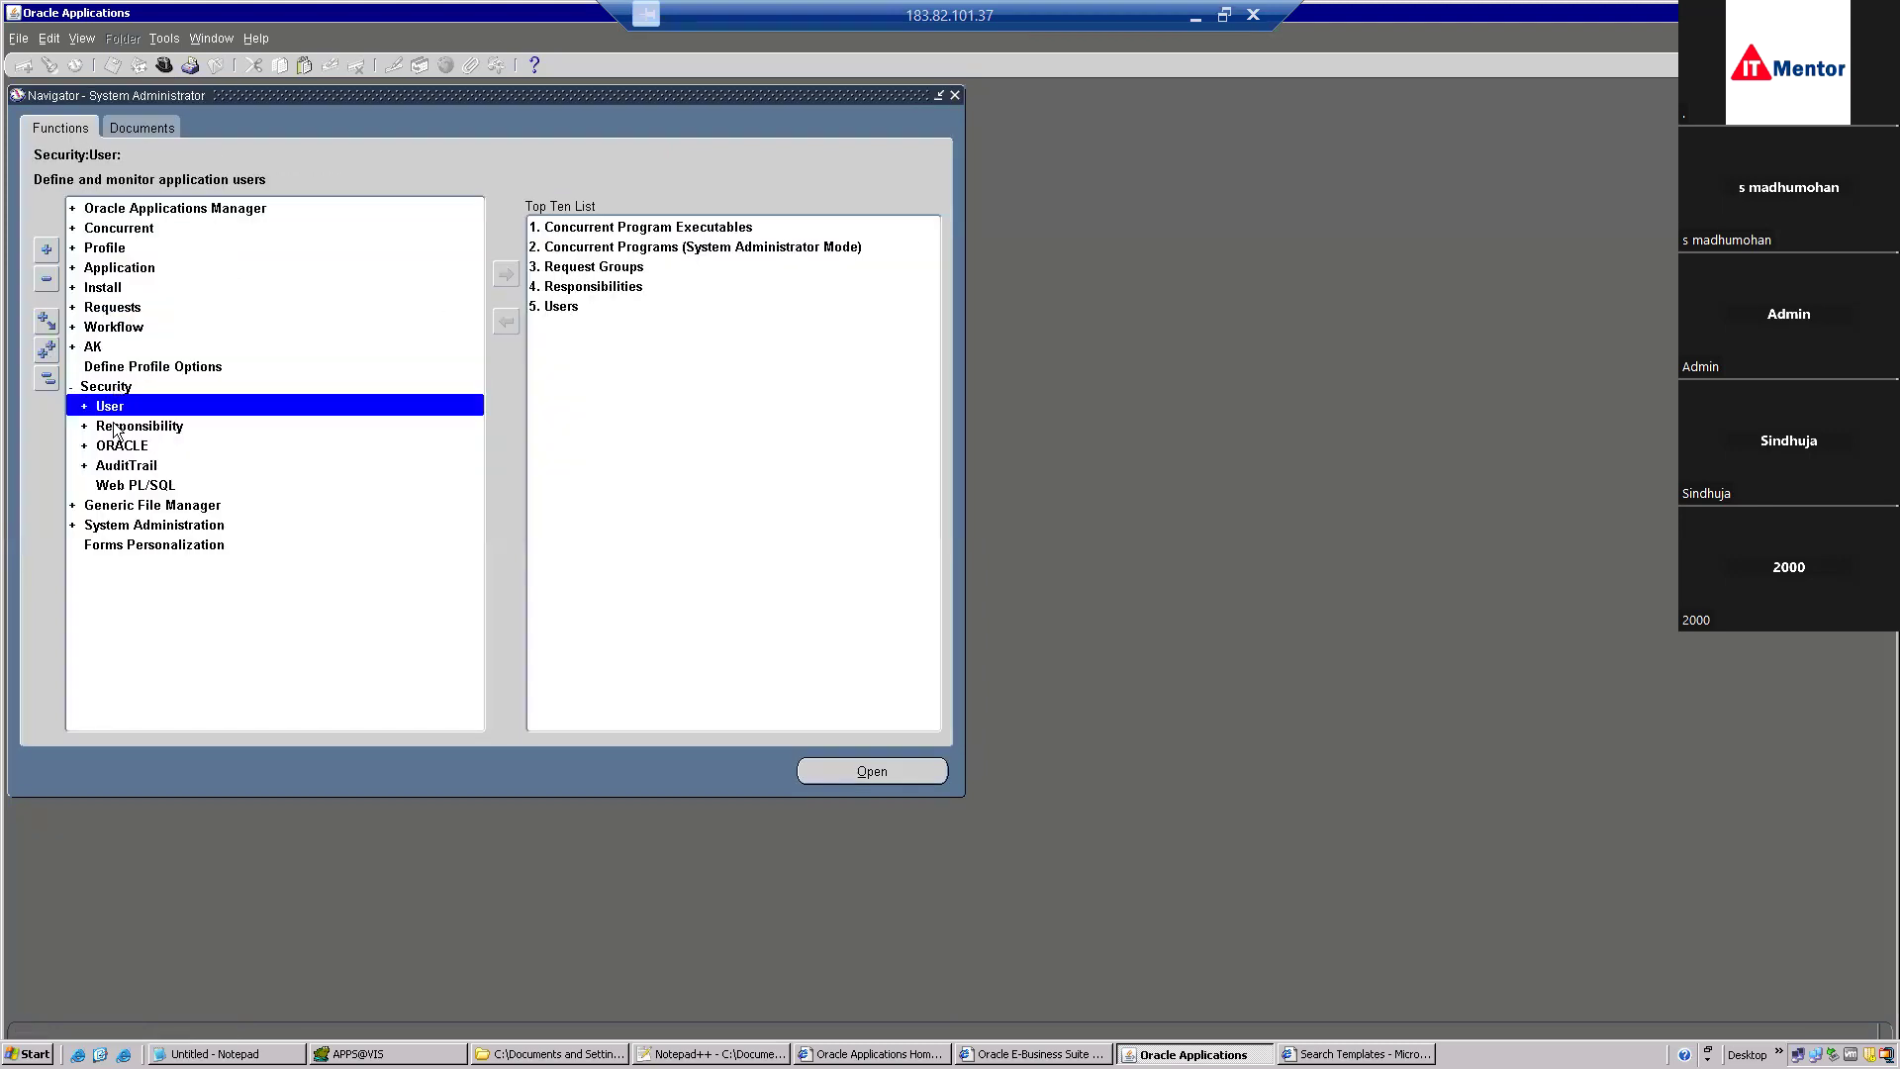
double_click(128, 427)
click(129, 444)
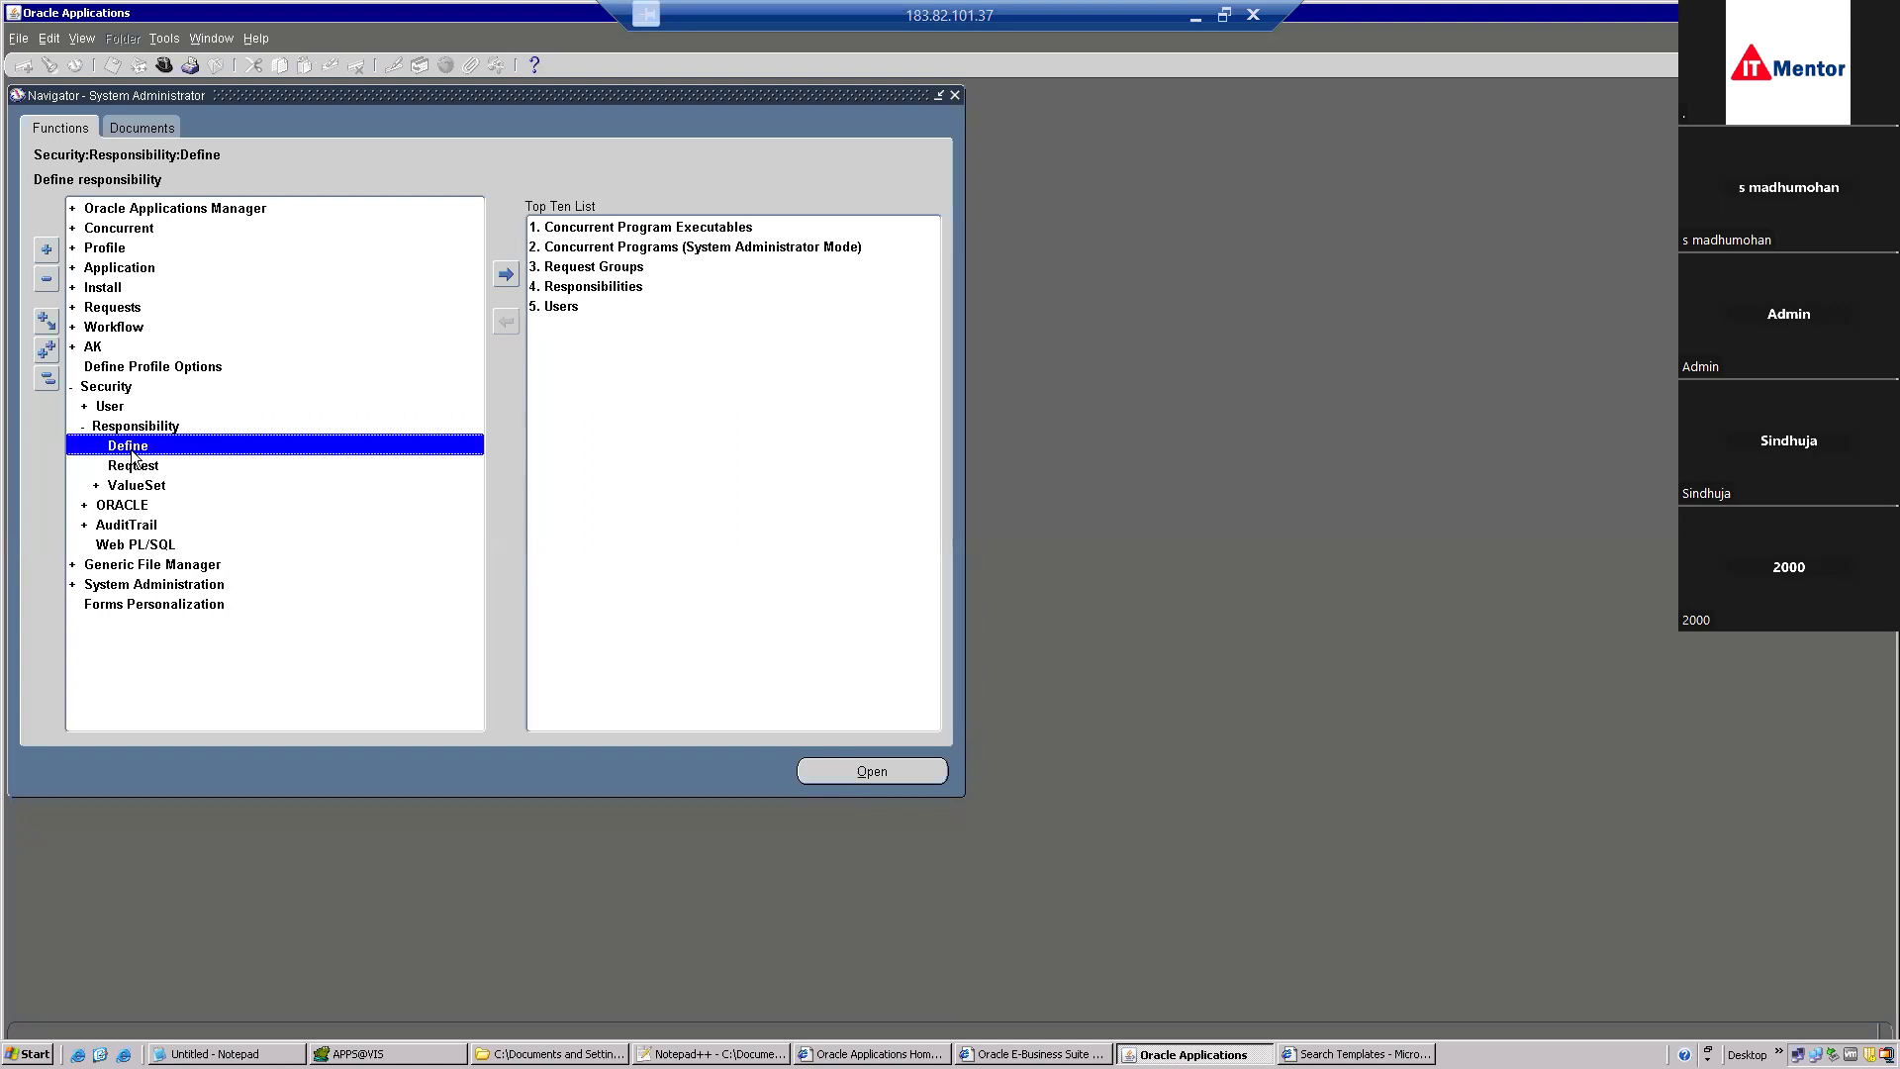
double_click(131, 449)
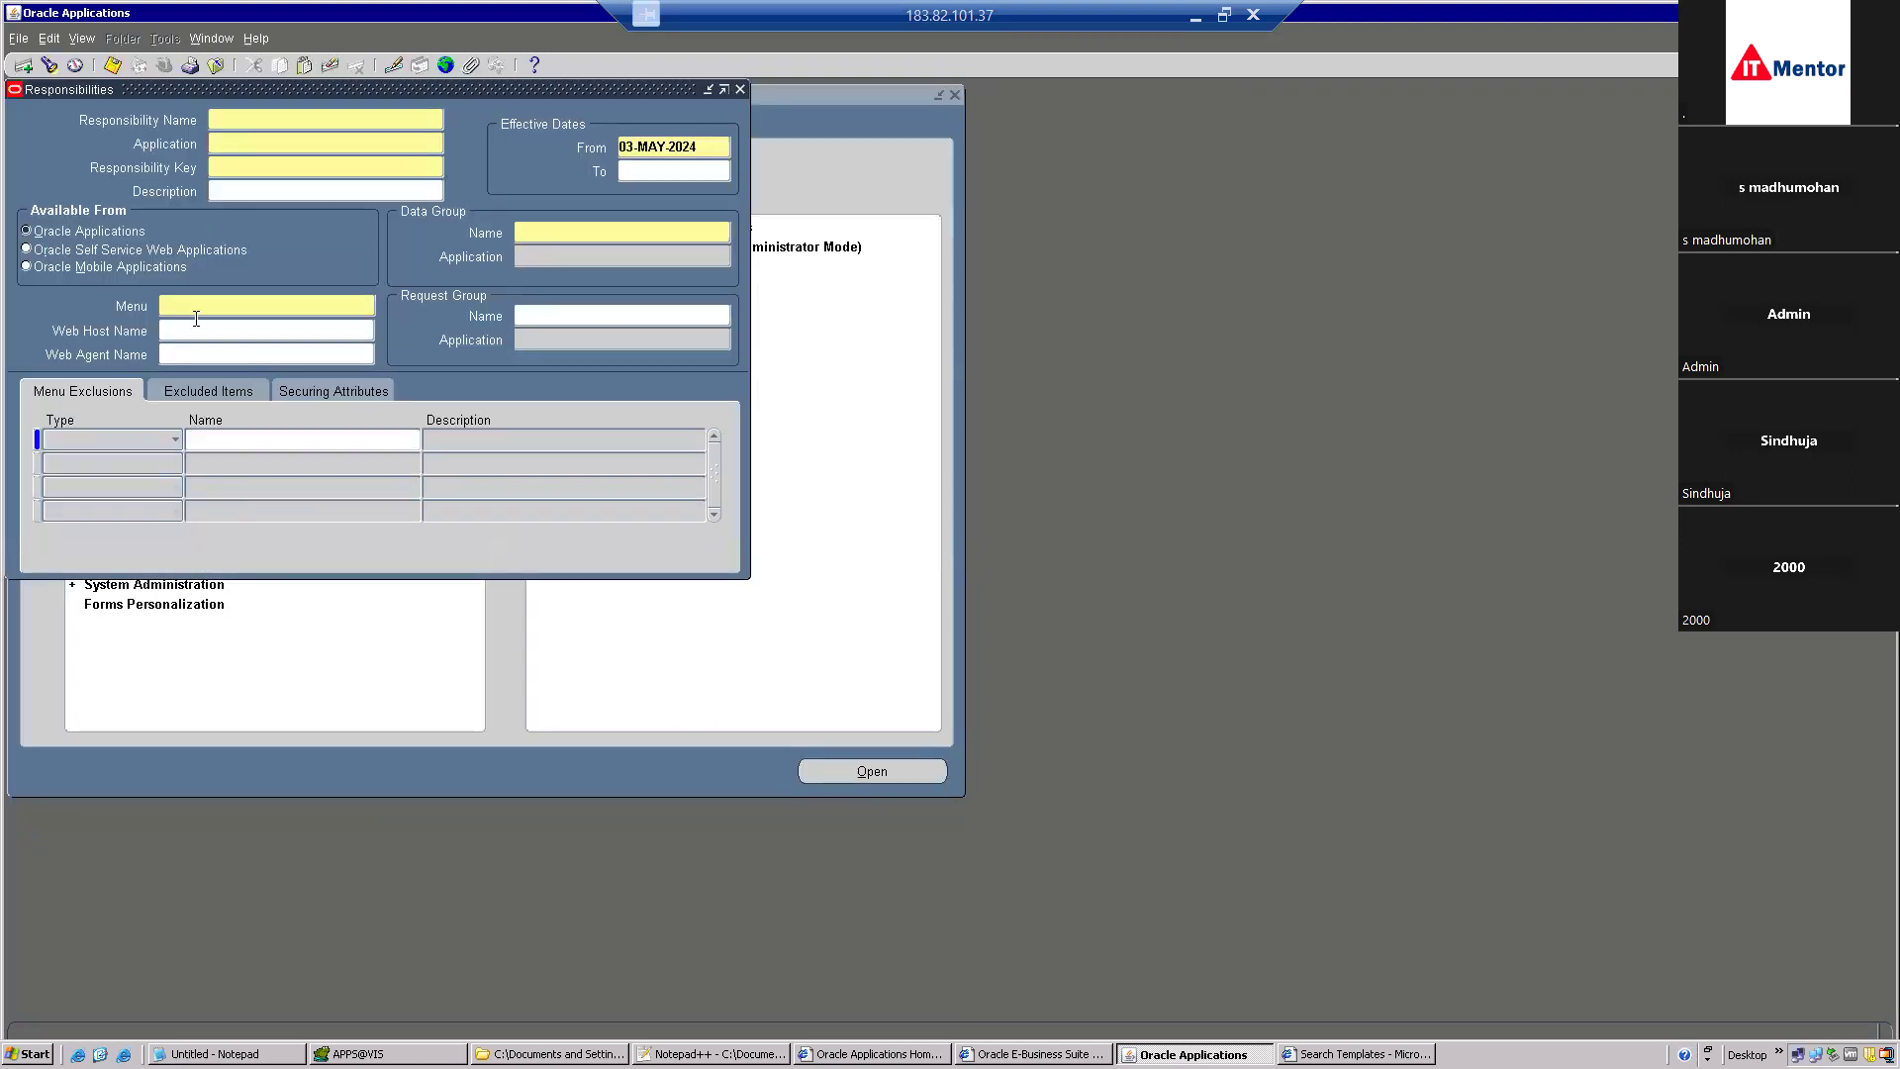
Query 'Payables%' and browse to Payables Requests, Vision Operations to read its All Reports request group.
key(F11)
text(P)
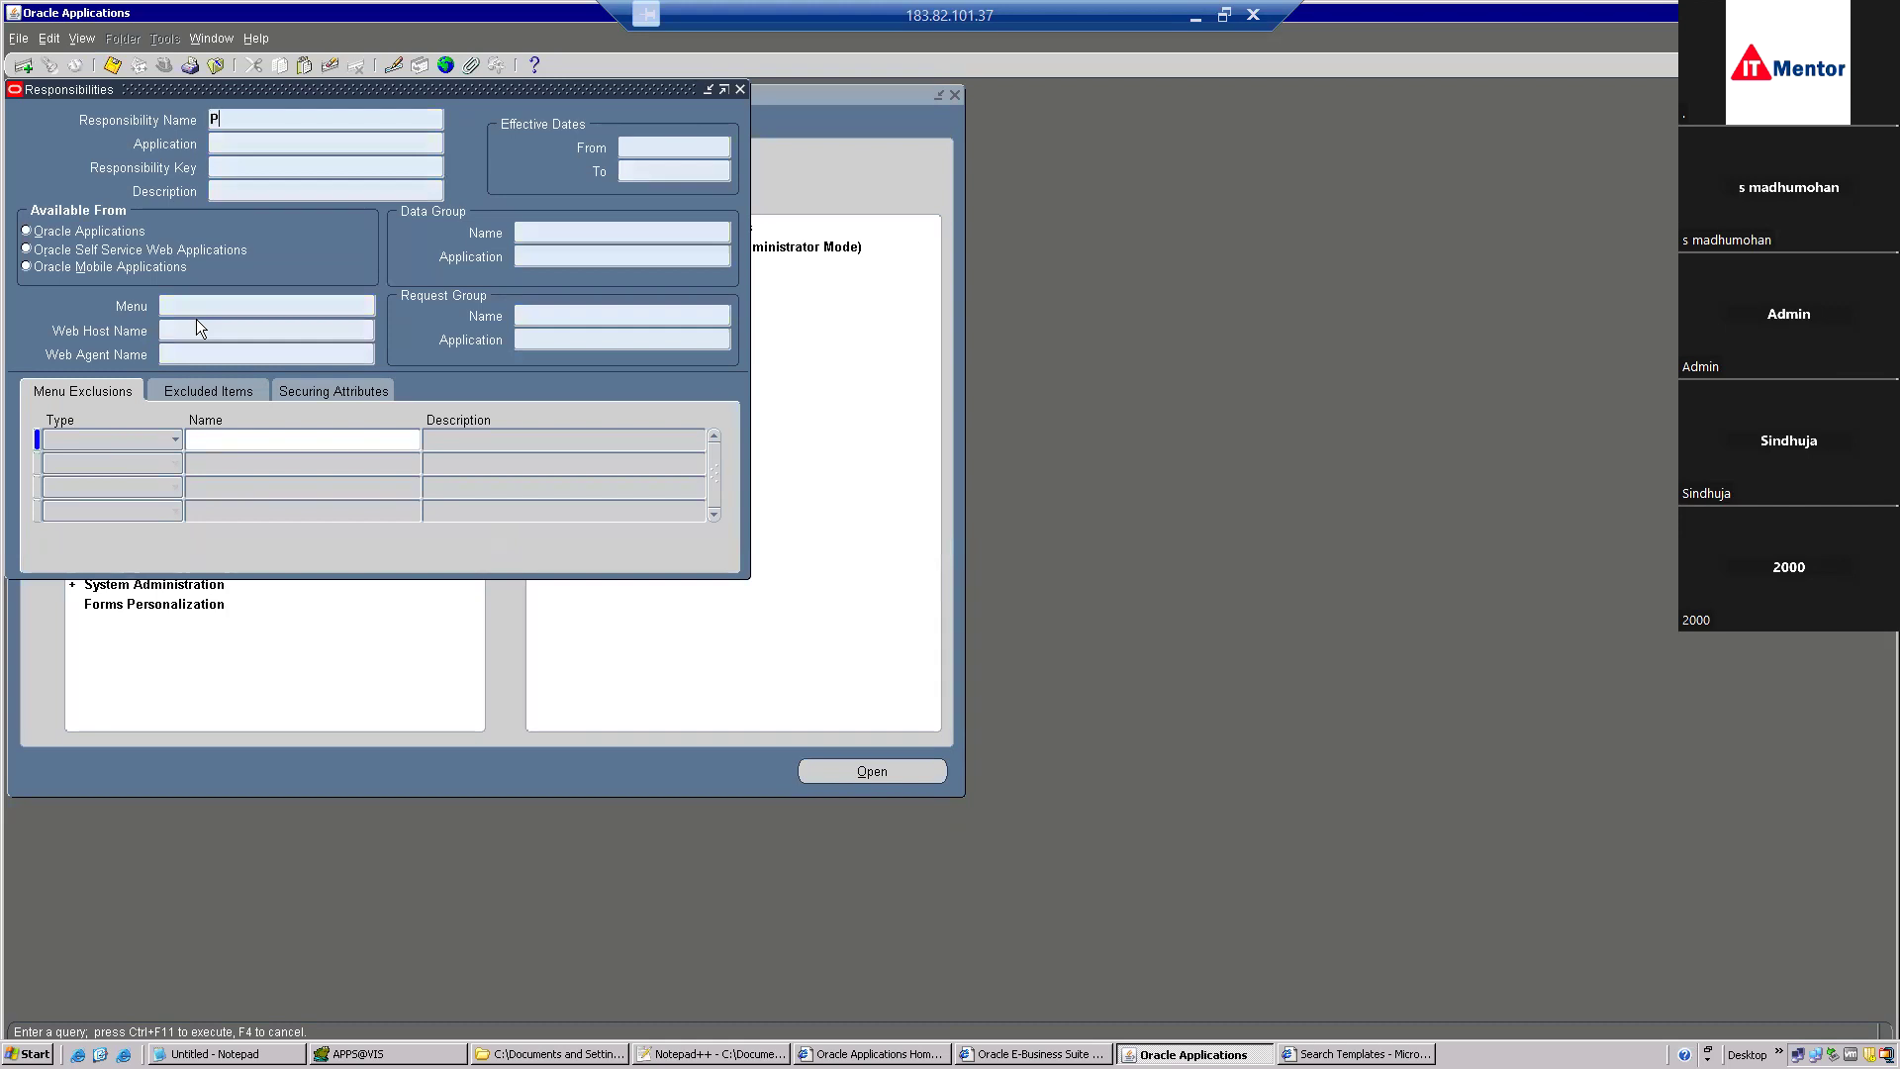
text(ayables%)
key(ctrl+F11)
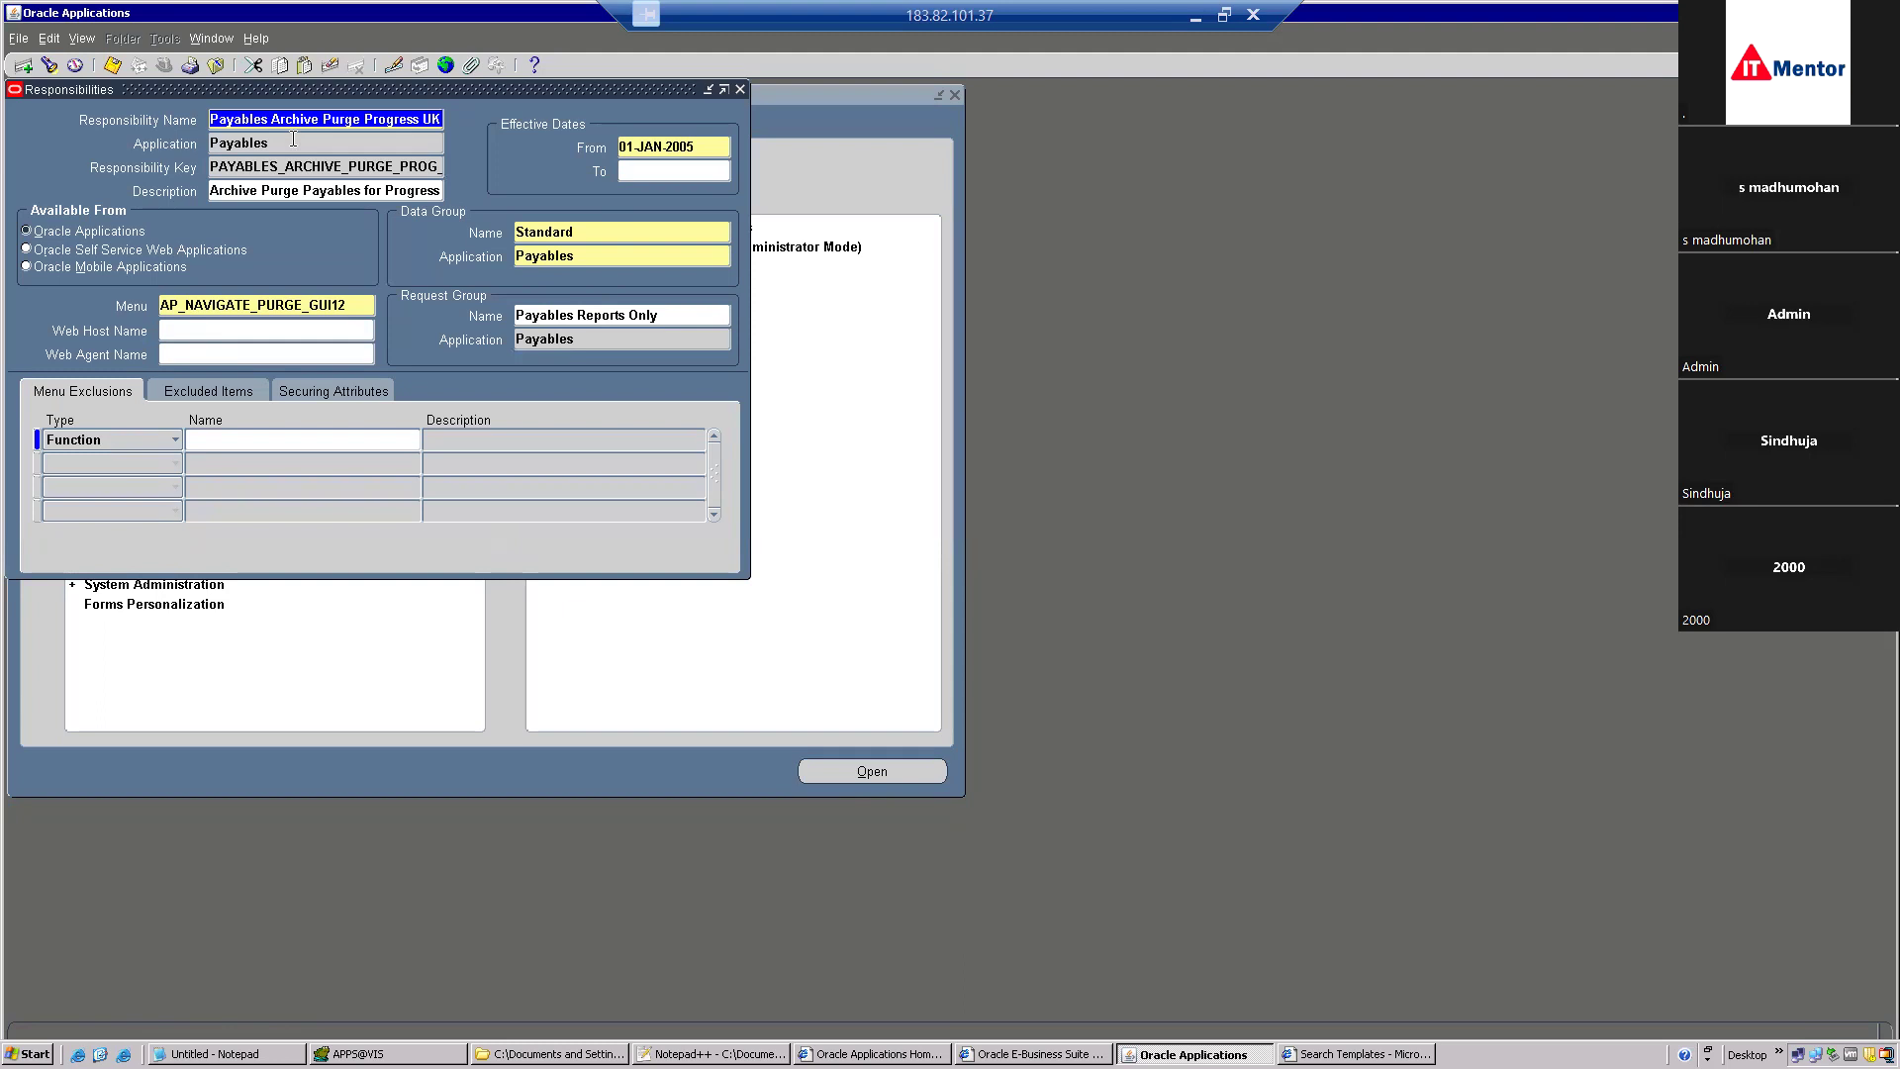
key(Down)
key(Down)
key(Down)
key(Down)
key(Down)
key(Down)
key(Down)
key(Down)
key(Down)
key(Up)
key(Down)
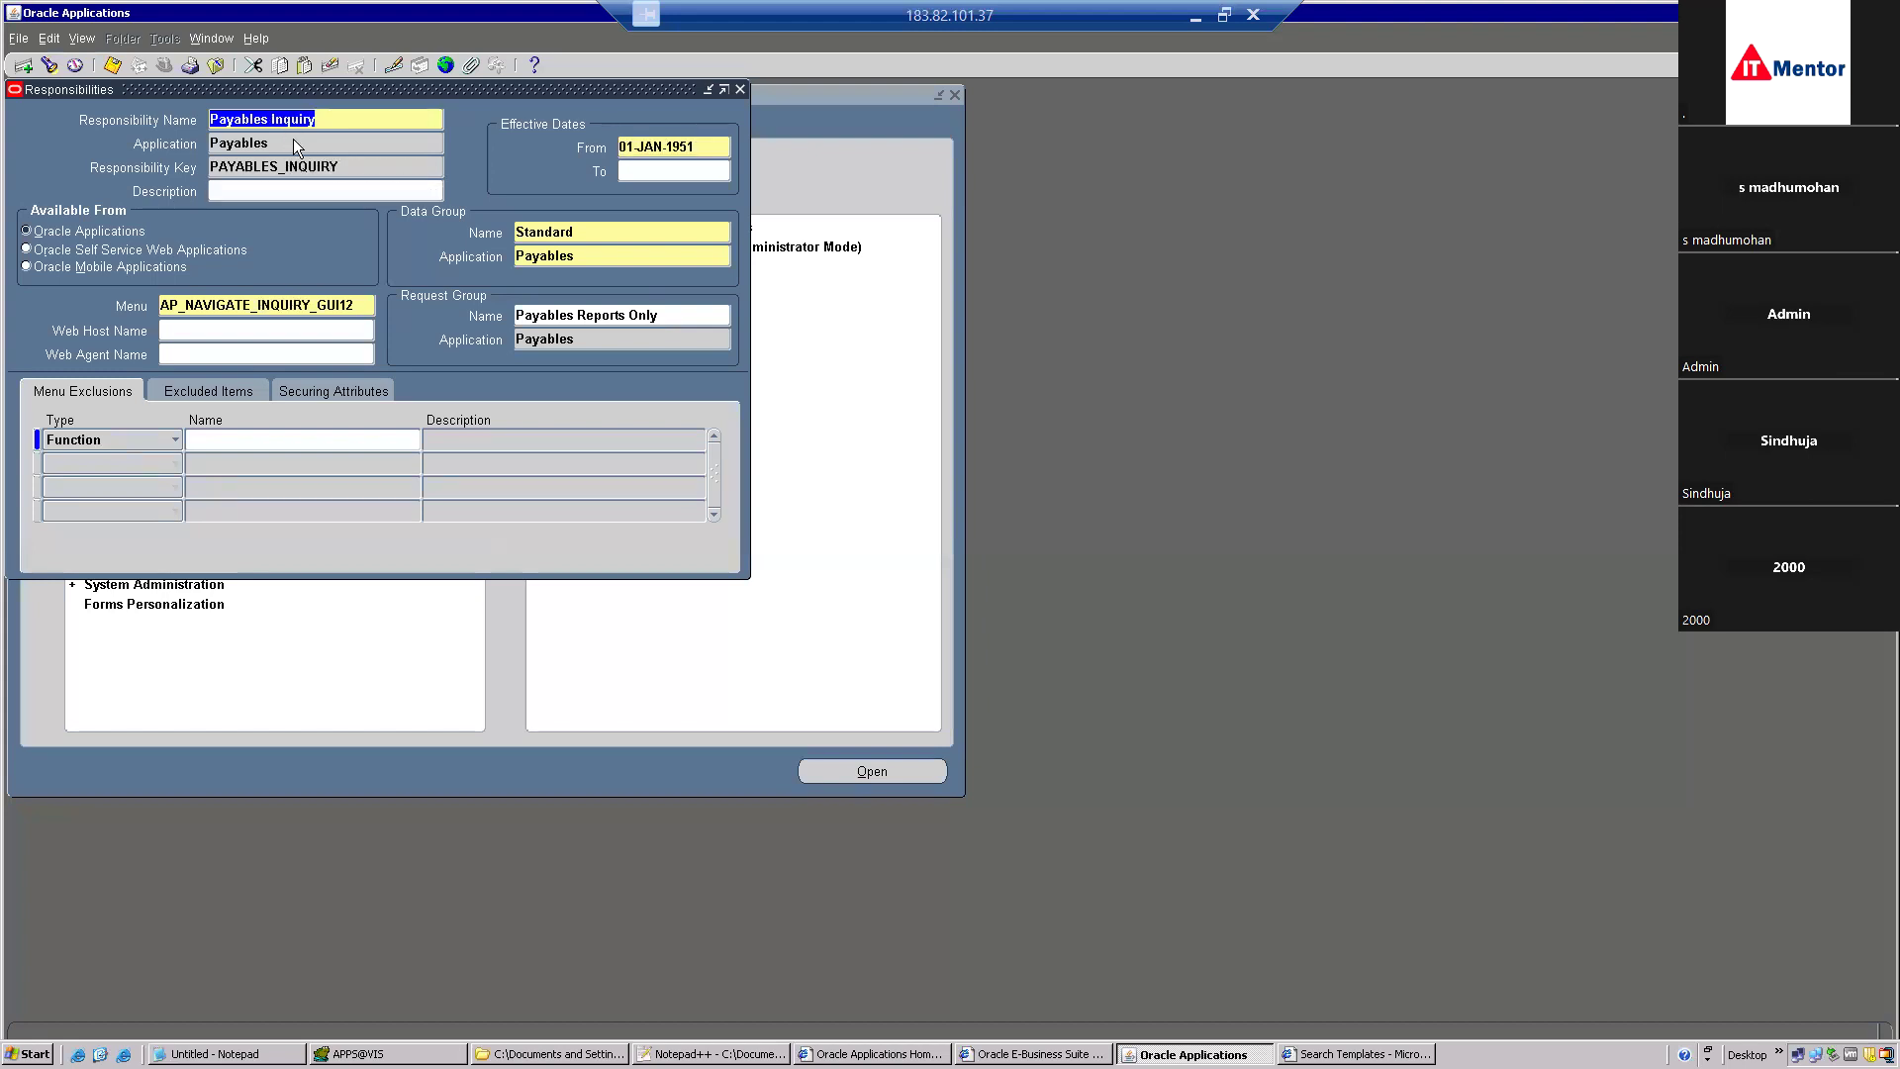
key(Down)
key(Down)
key(Down)
key(Up)
key(Down)
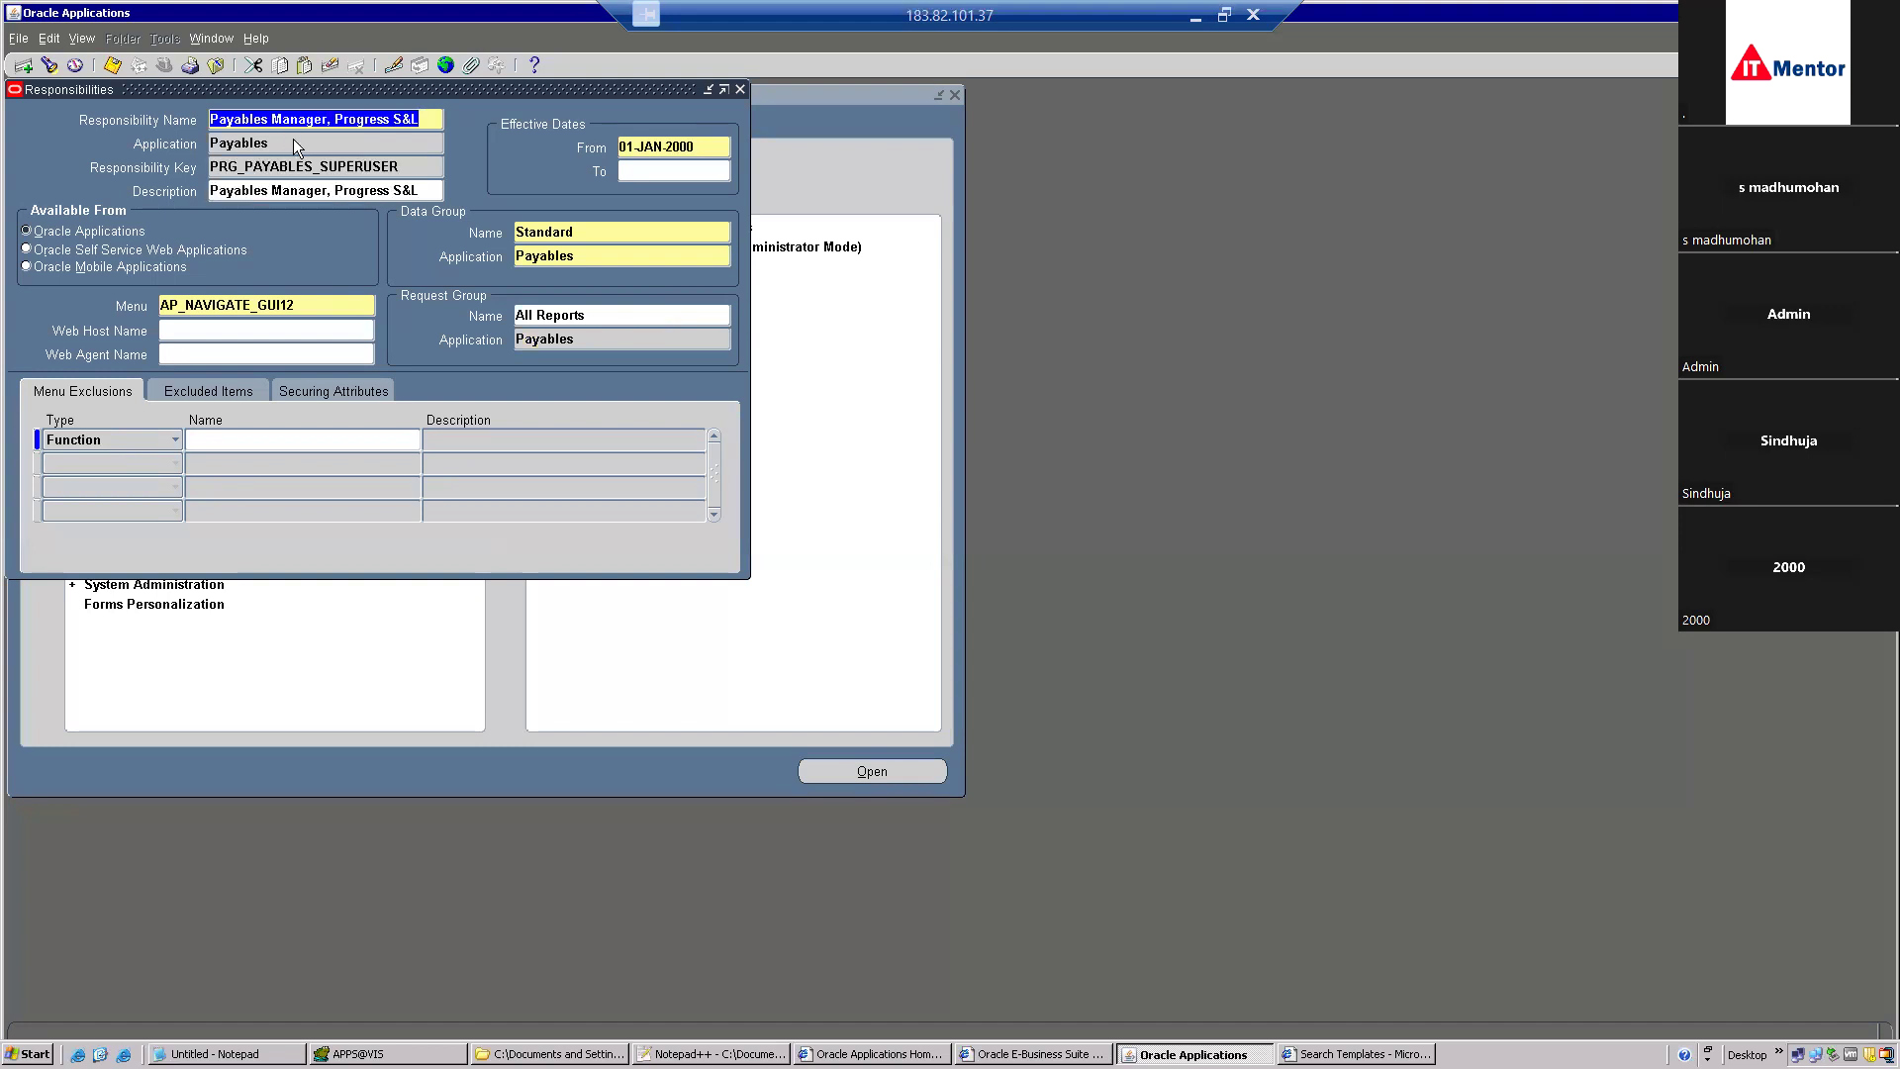
key(Down)
key(Down)
key(Down)
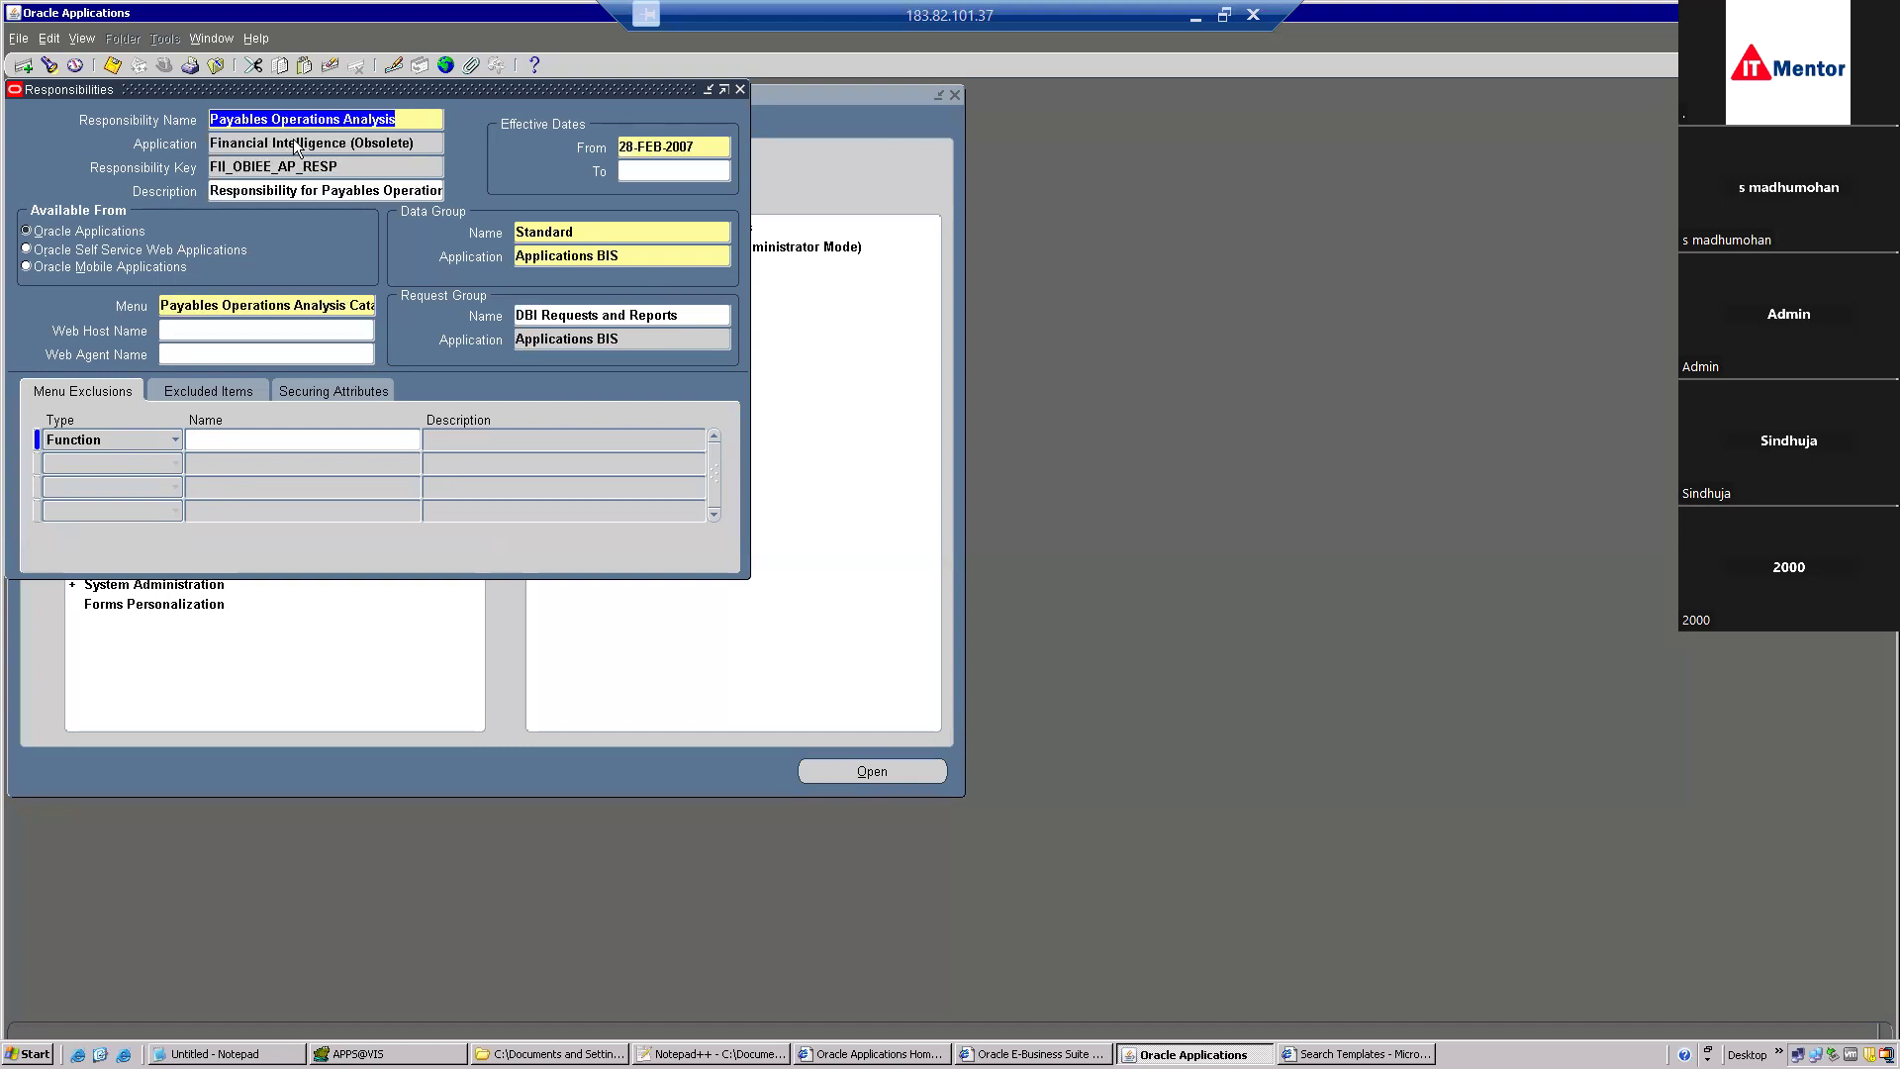
key(Down)
key(Down)
key(Down)
key(Down)
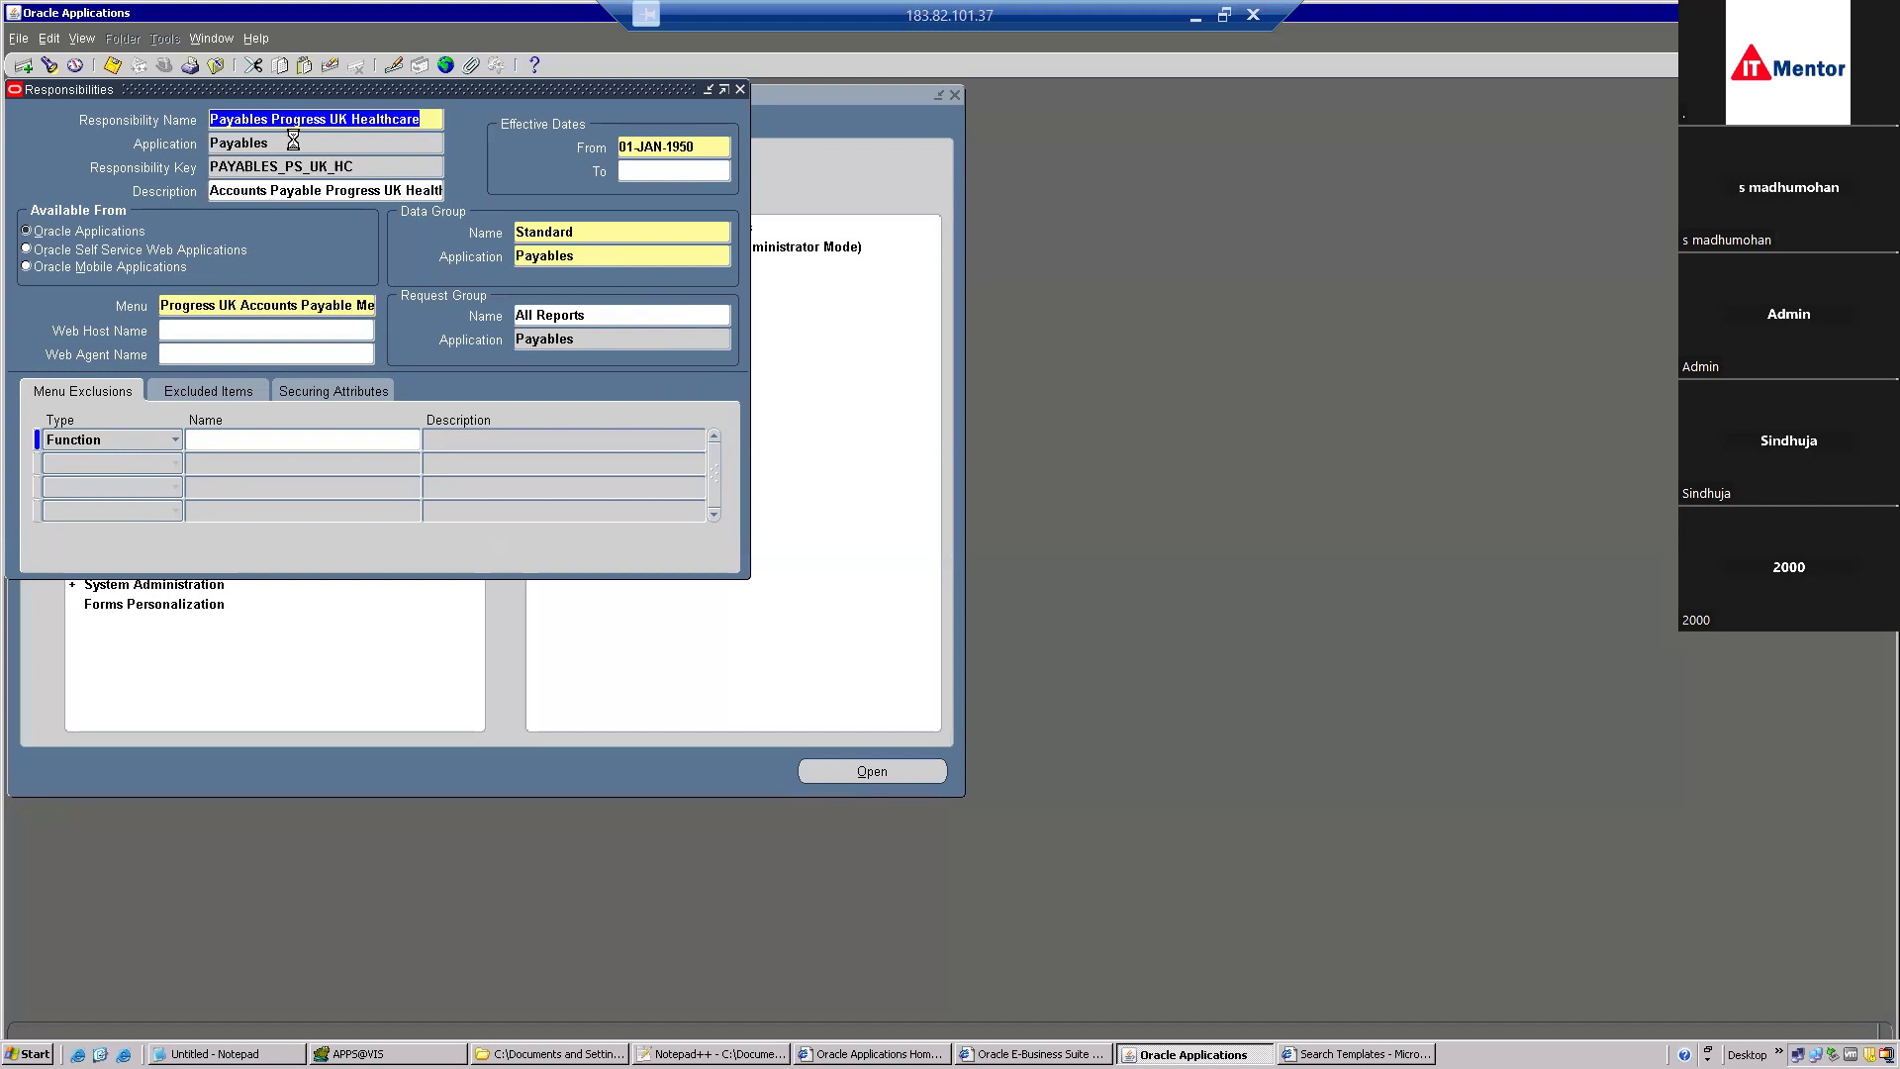
key(Down)
key(Down)
key(Down)
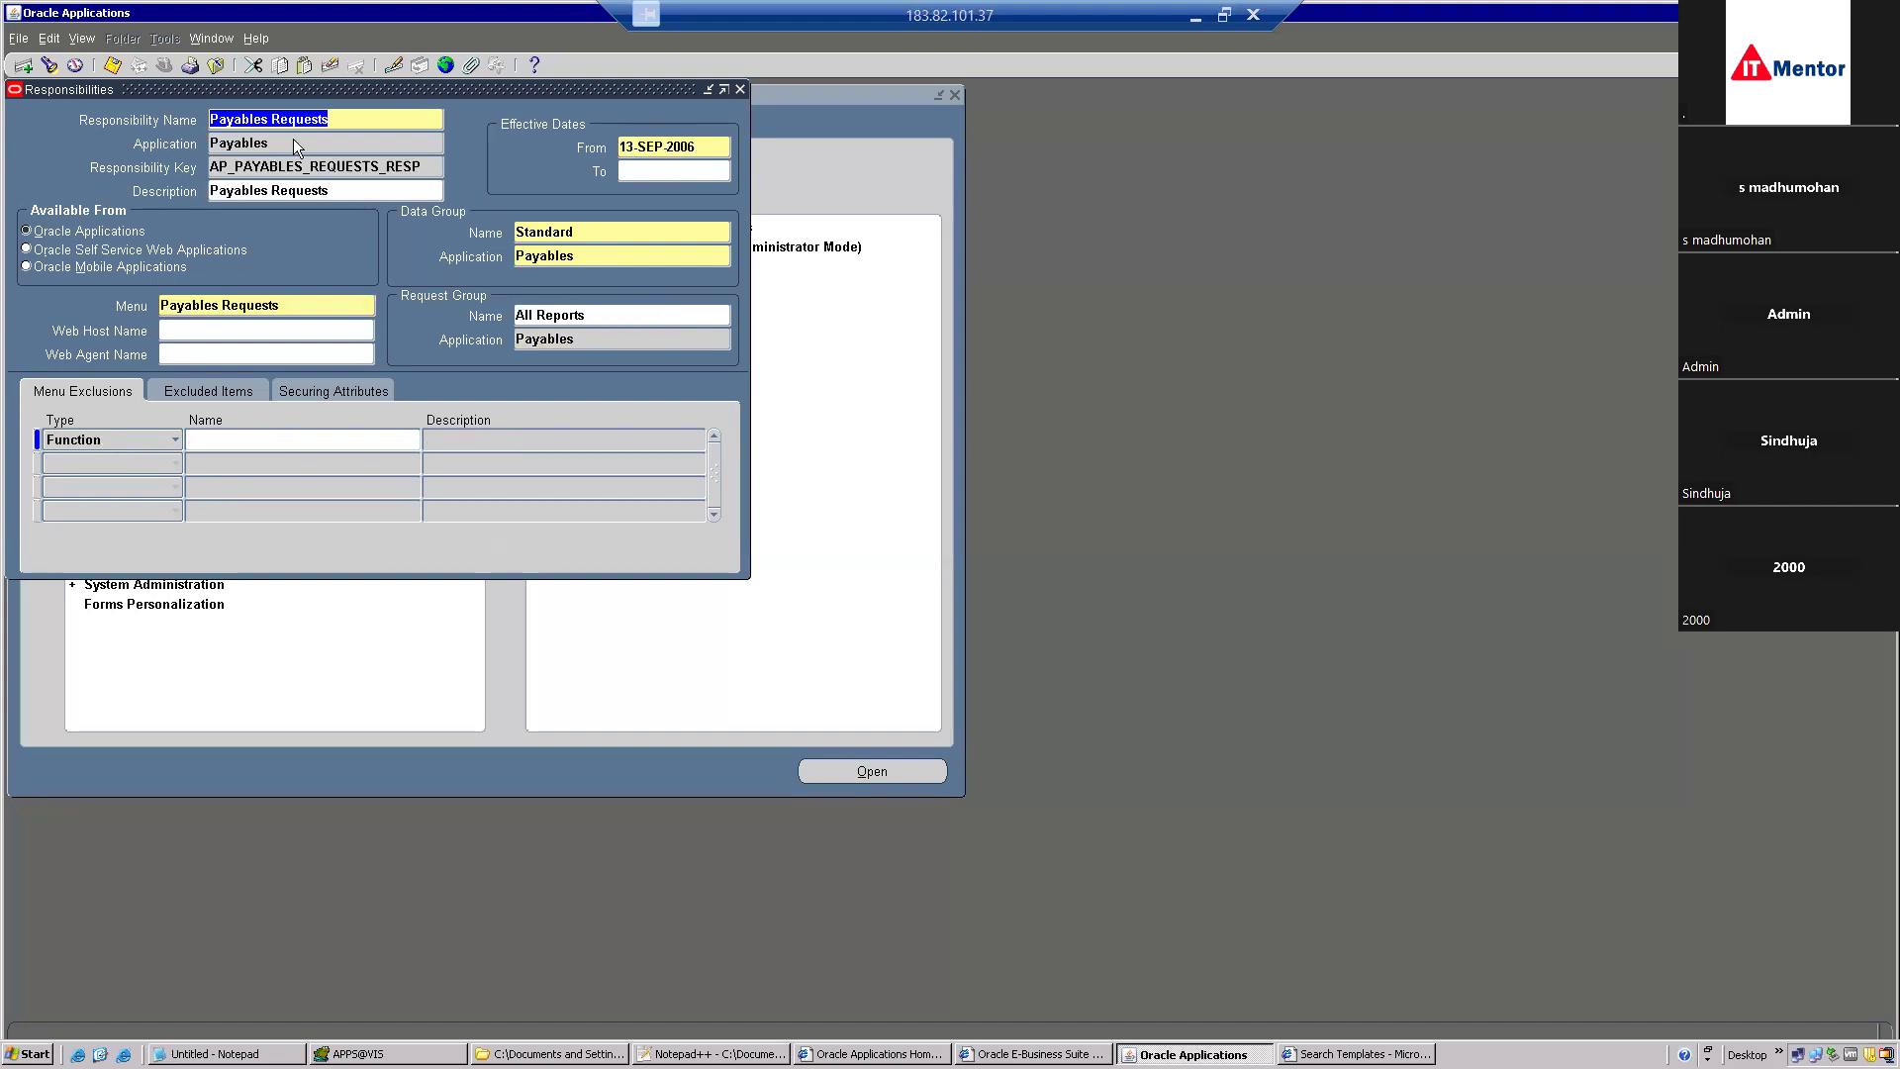
key(Down)
key(Up)
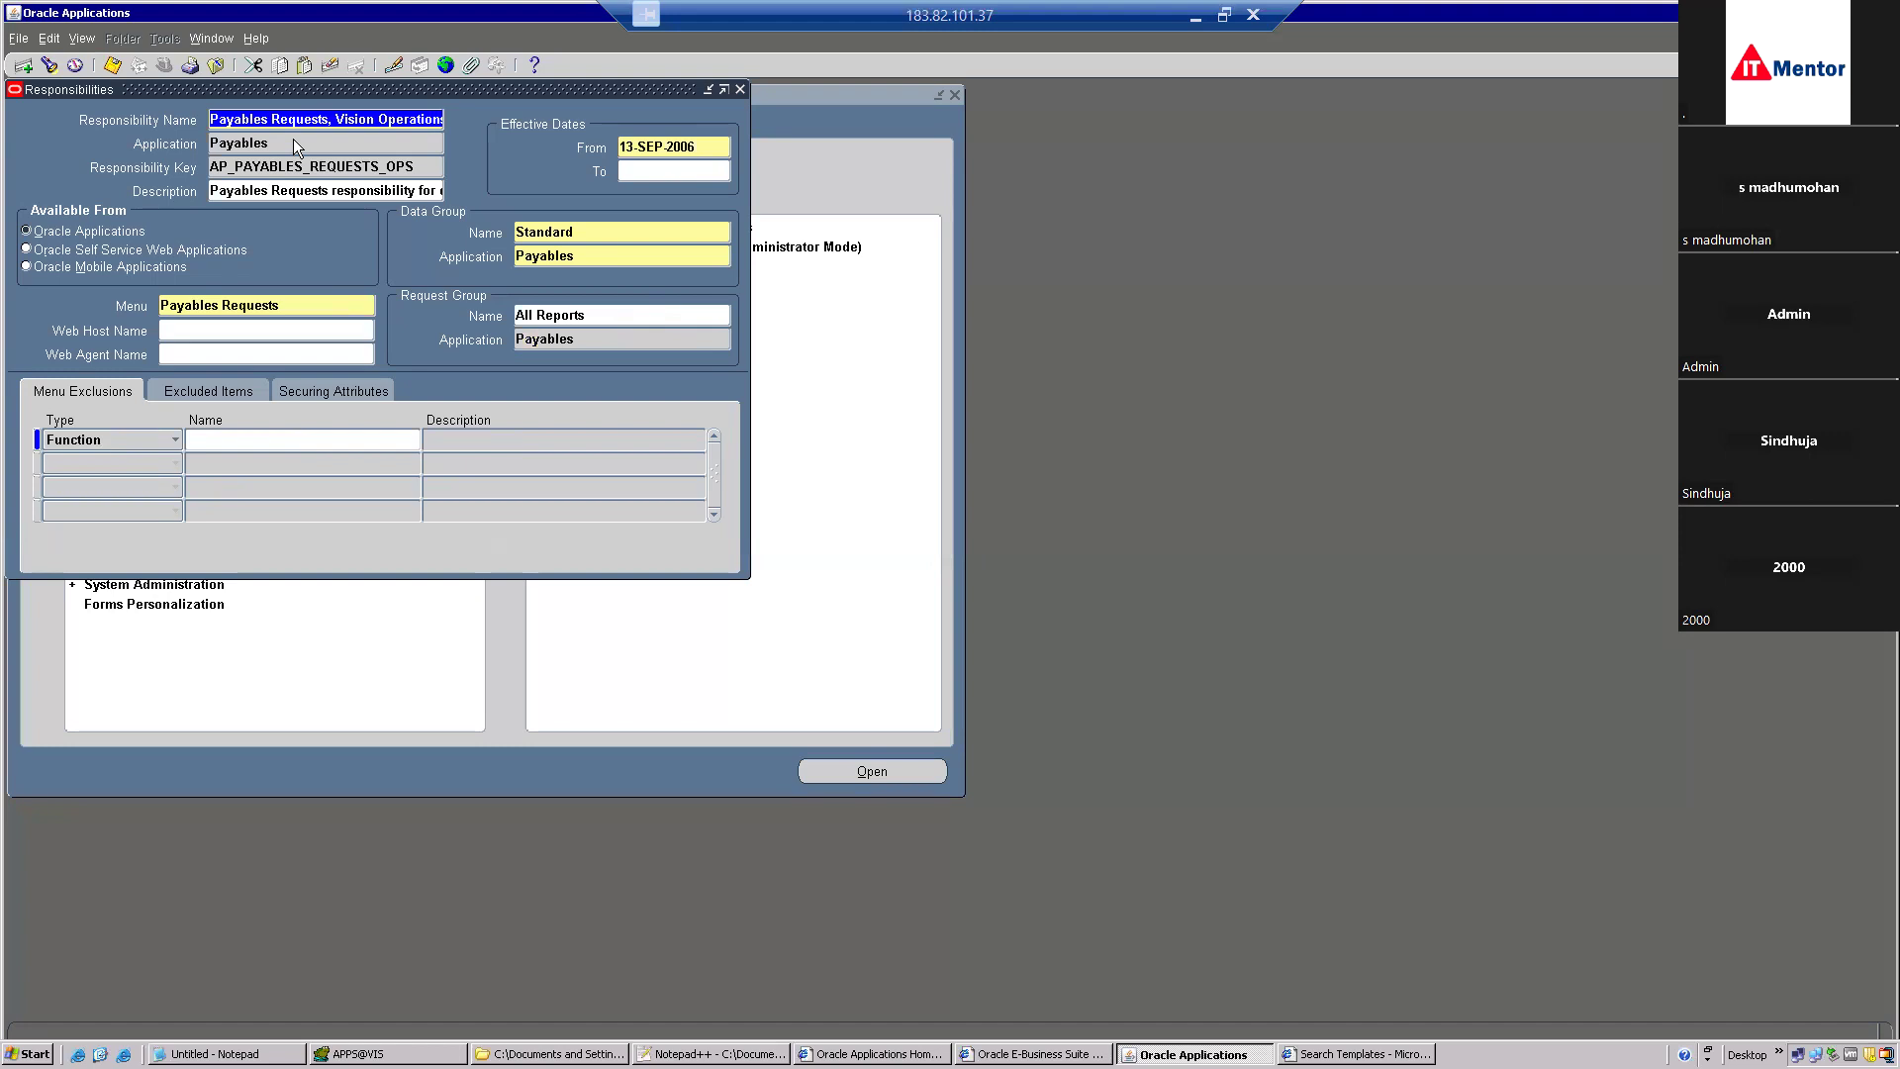
click(594, 316)
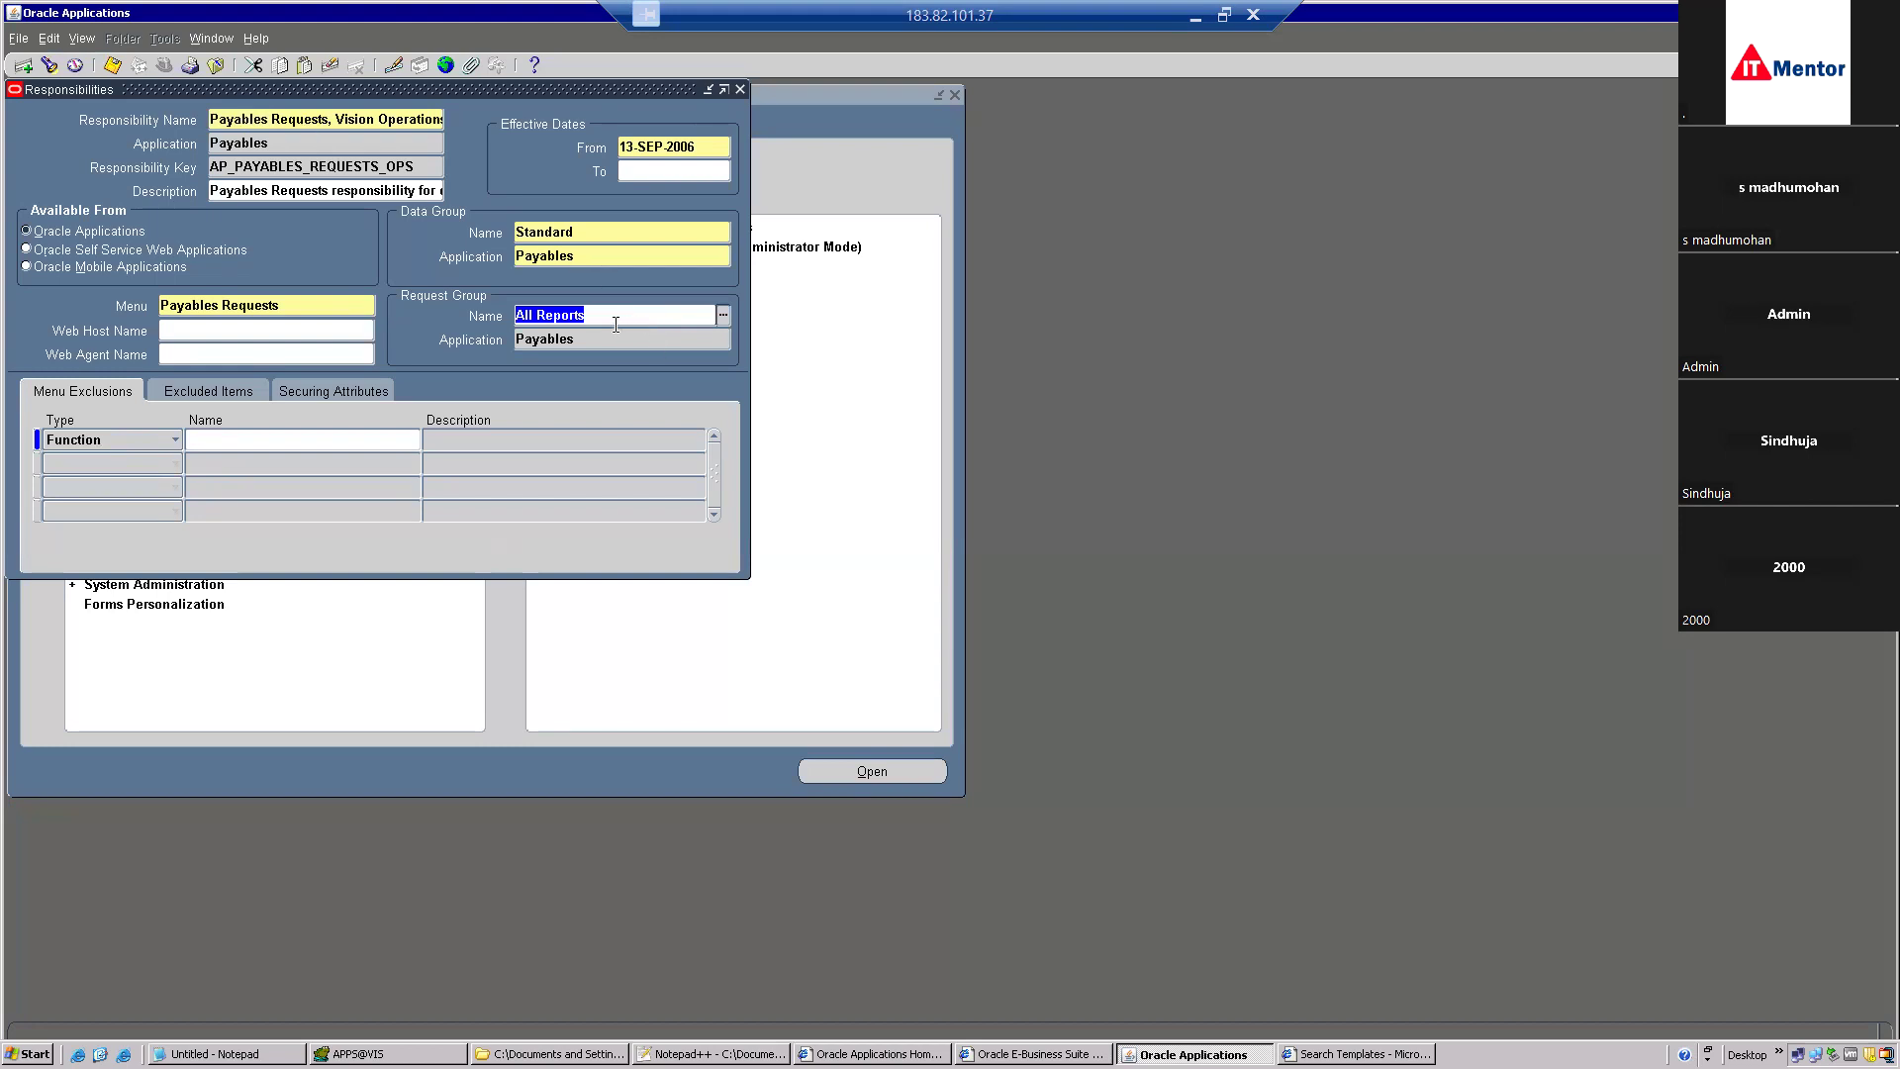
drag(601, 318, 472, 307)
key(ctrl+c)
Open Request Groups, query All Reports, and move to the Payables All Reports group.
click(216, 65)
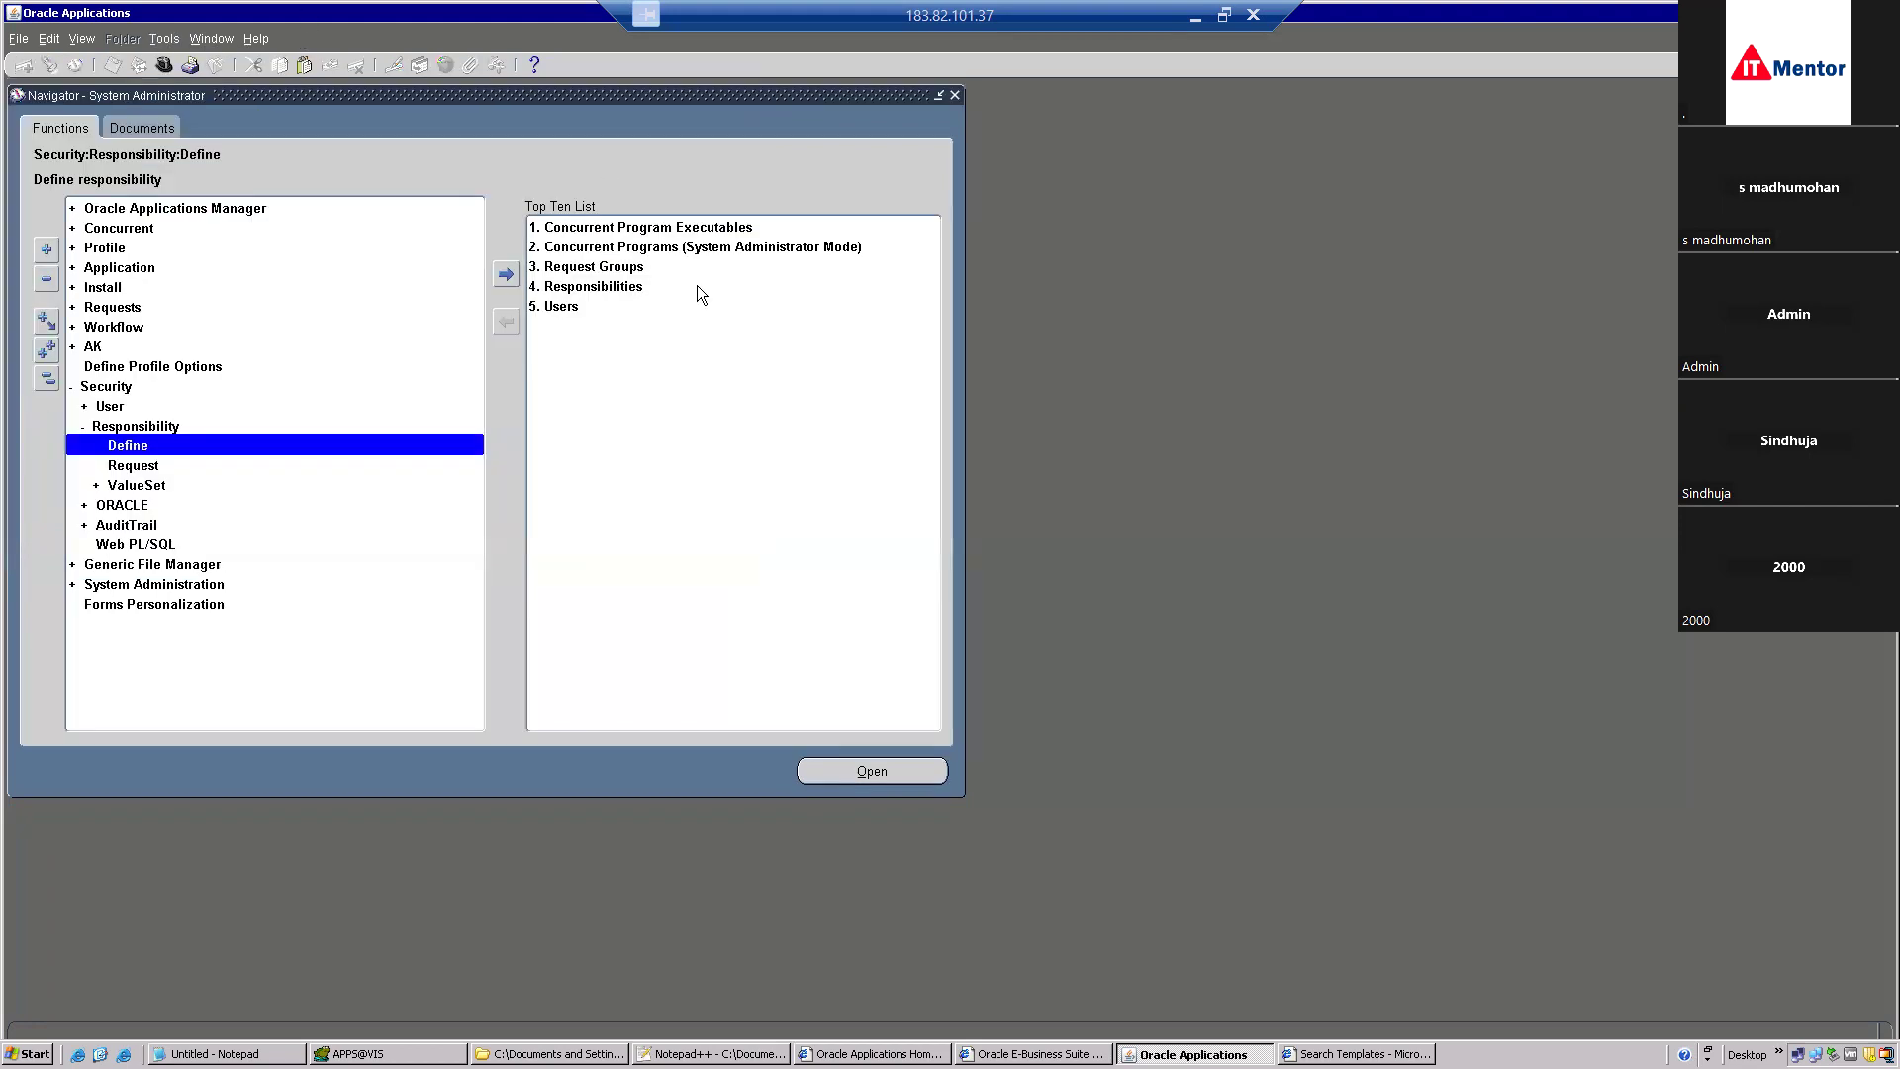
double_click(597, 267)
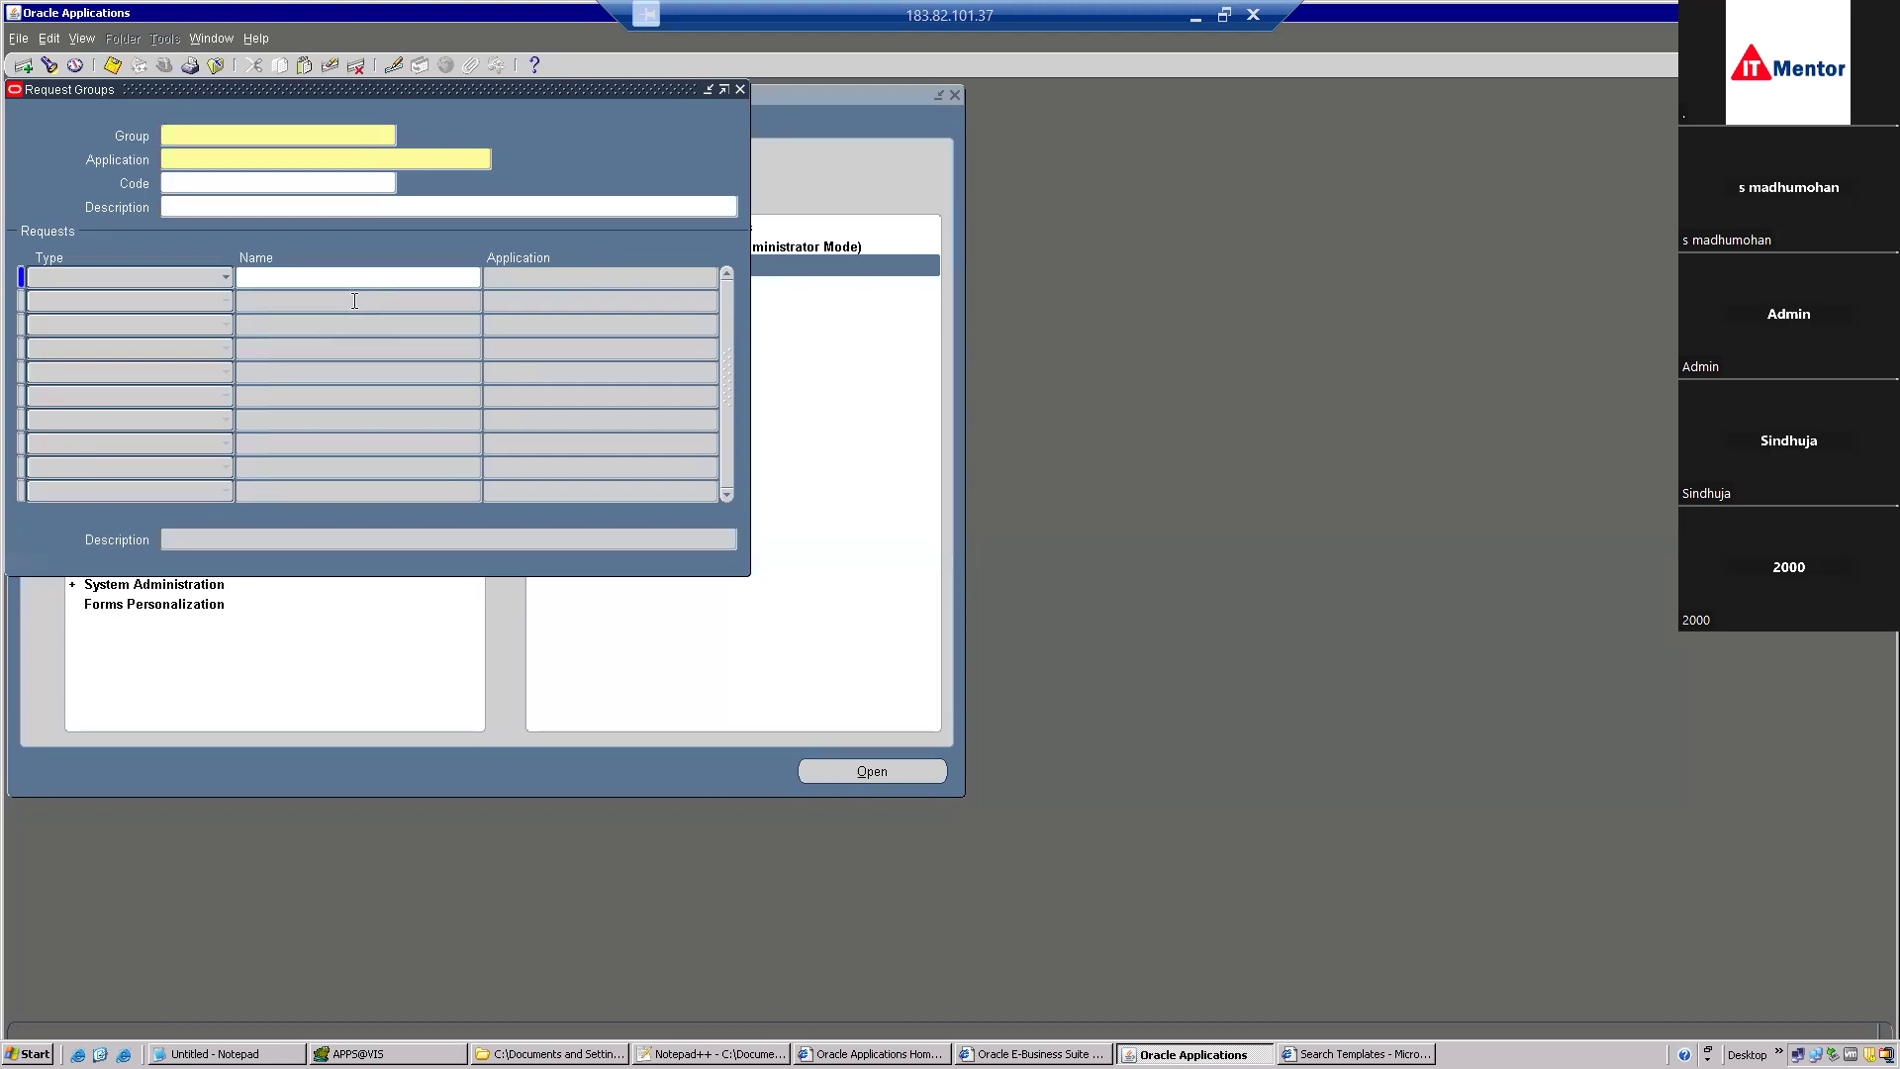
key(F11)
key(ctrl+v)
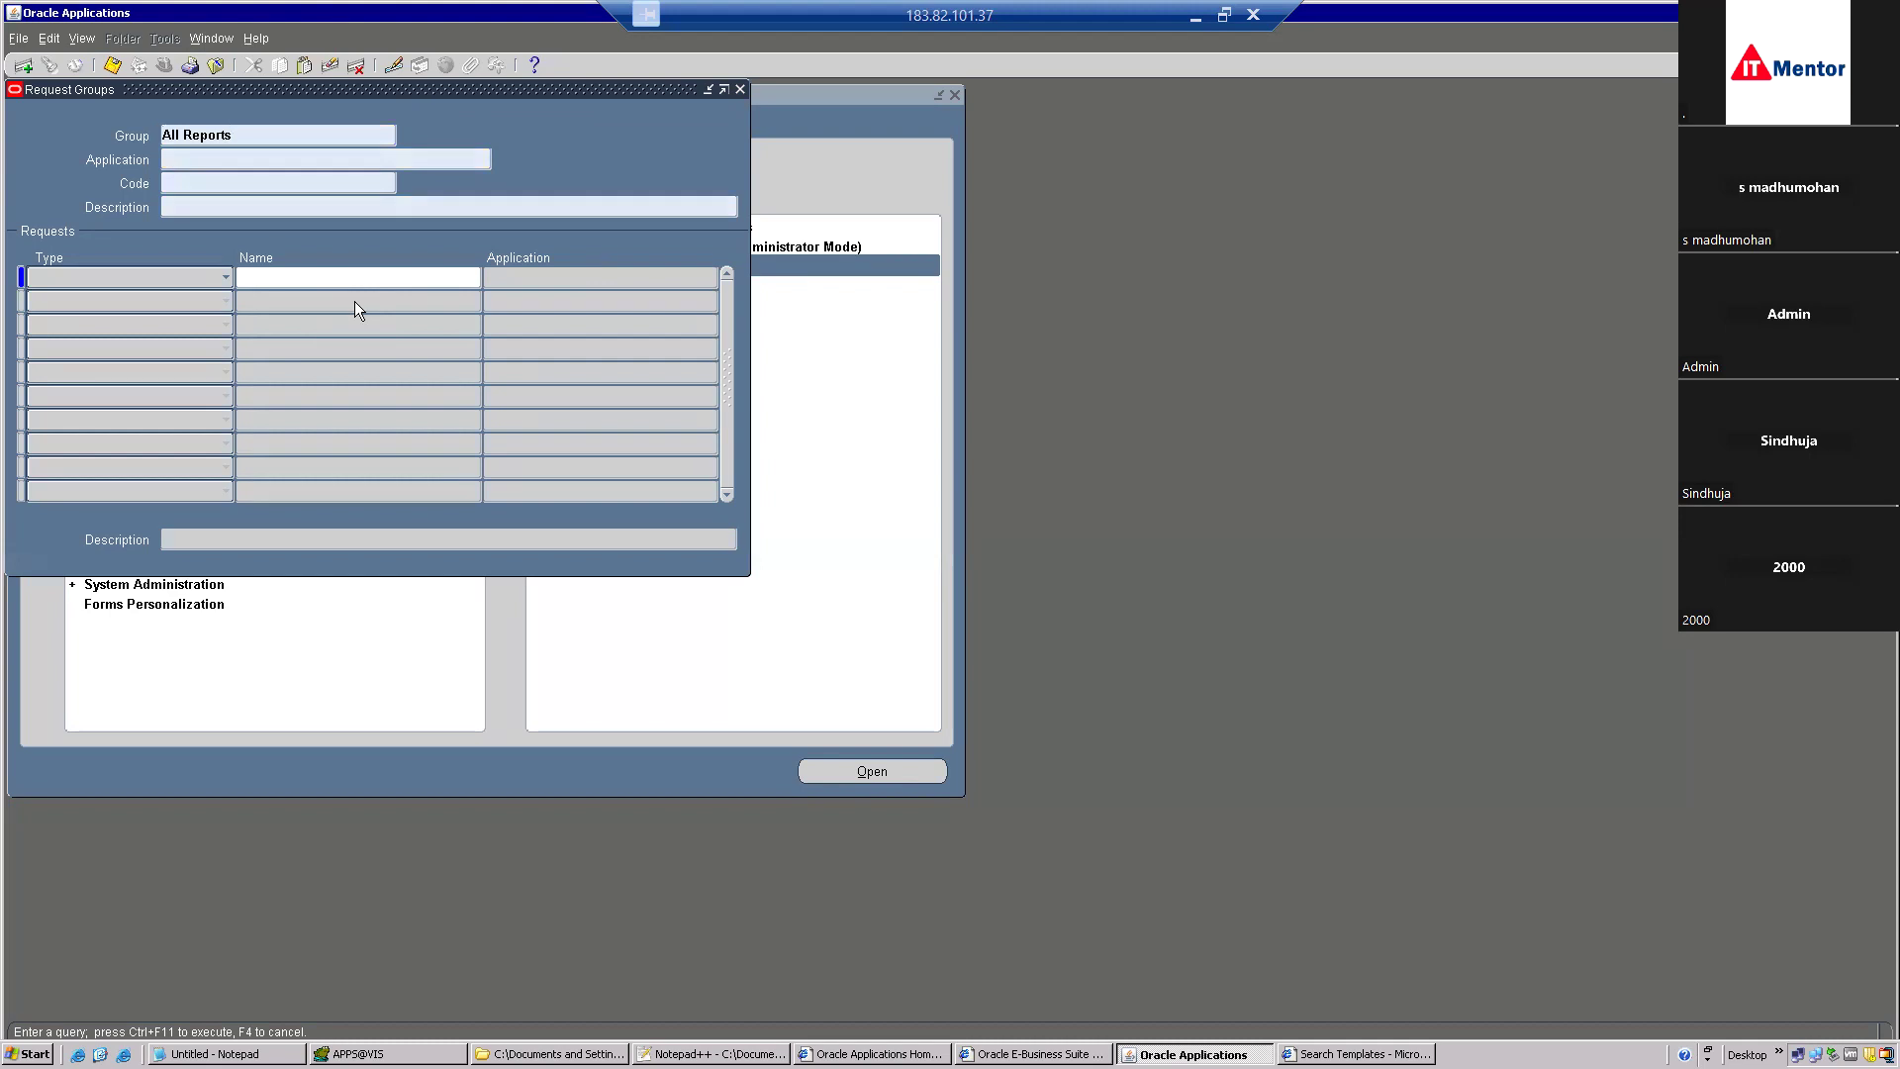
key(ctrl+F11)
click(346, 349)
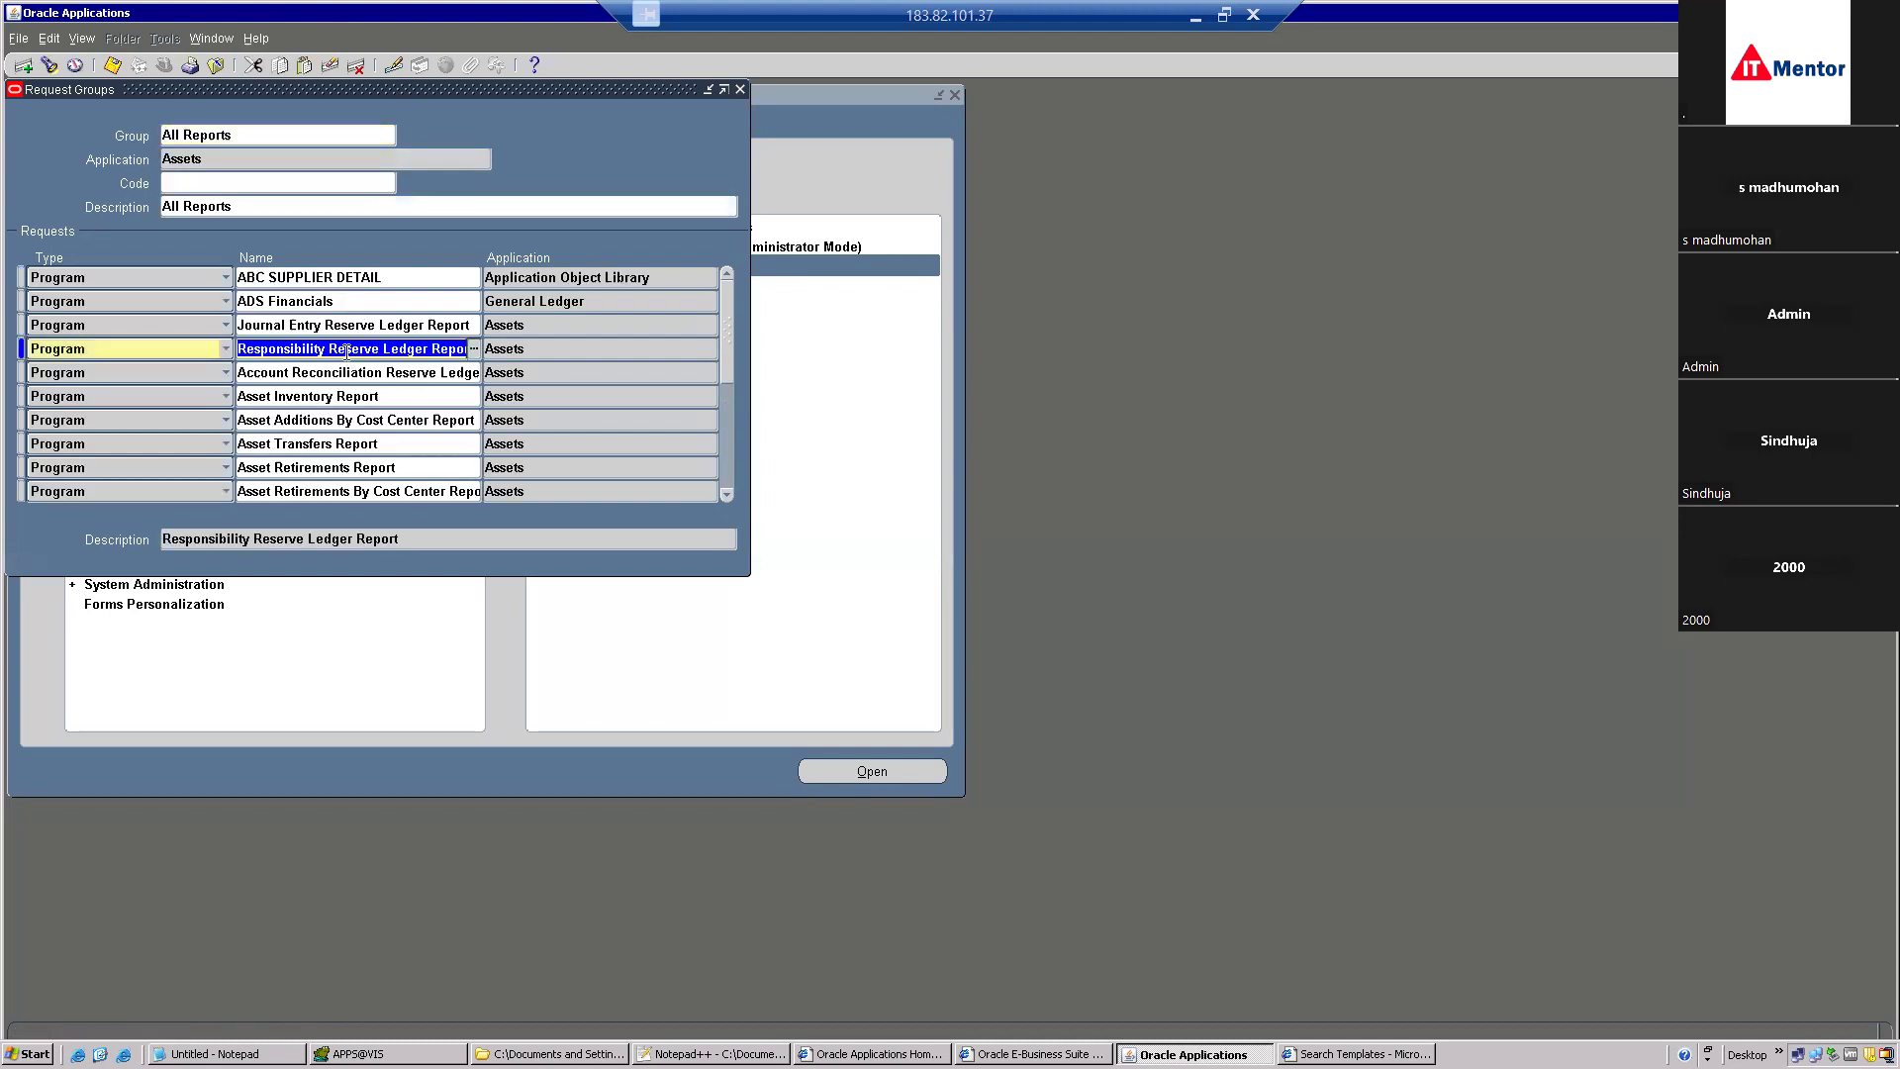
click(22, 67)
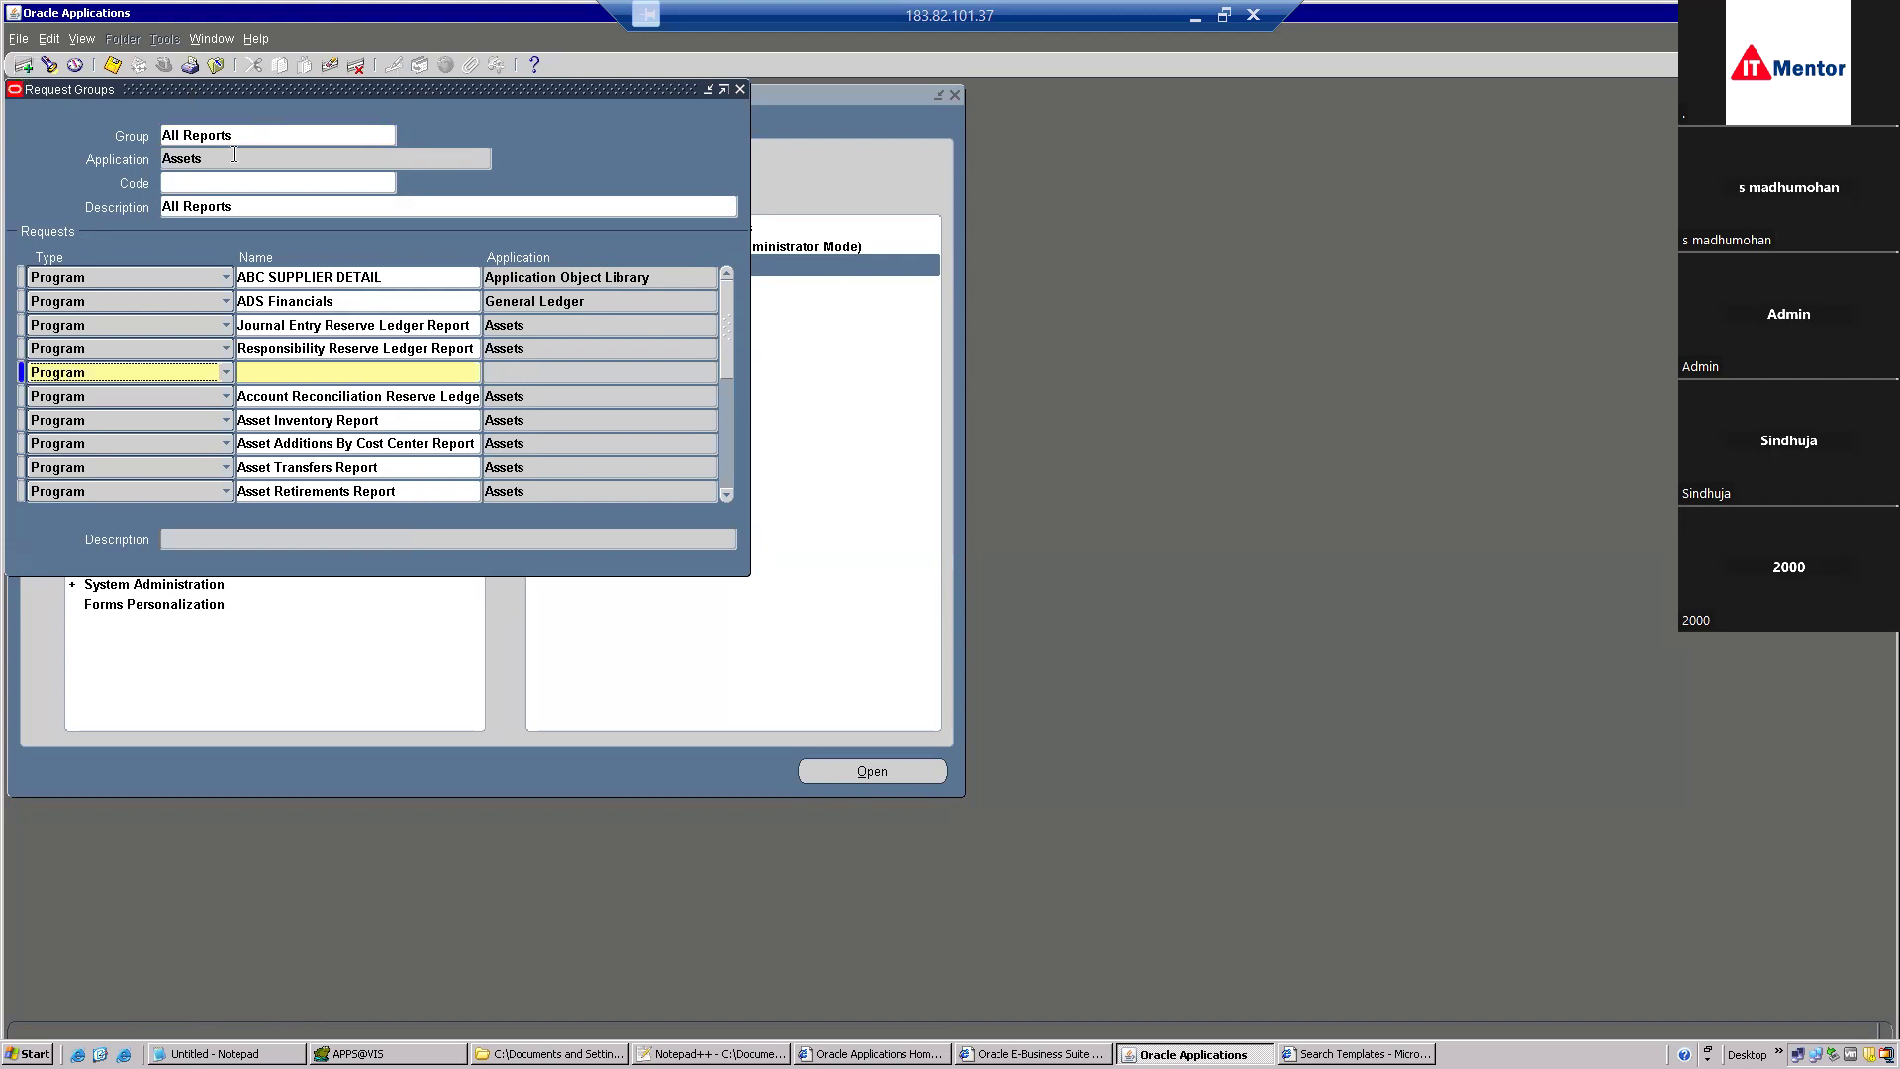
click(331, 66)
click(242, 158)
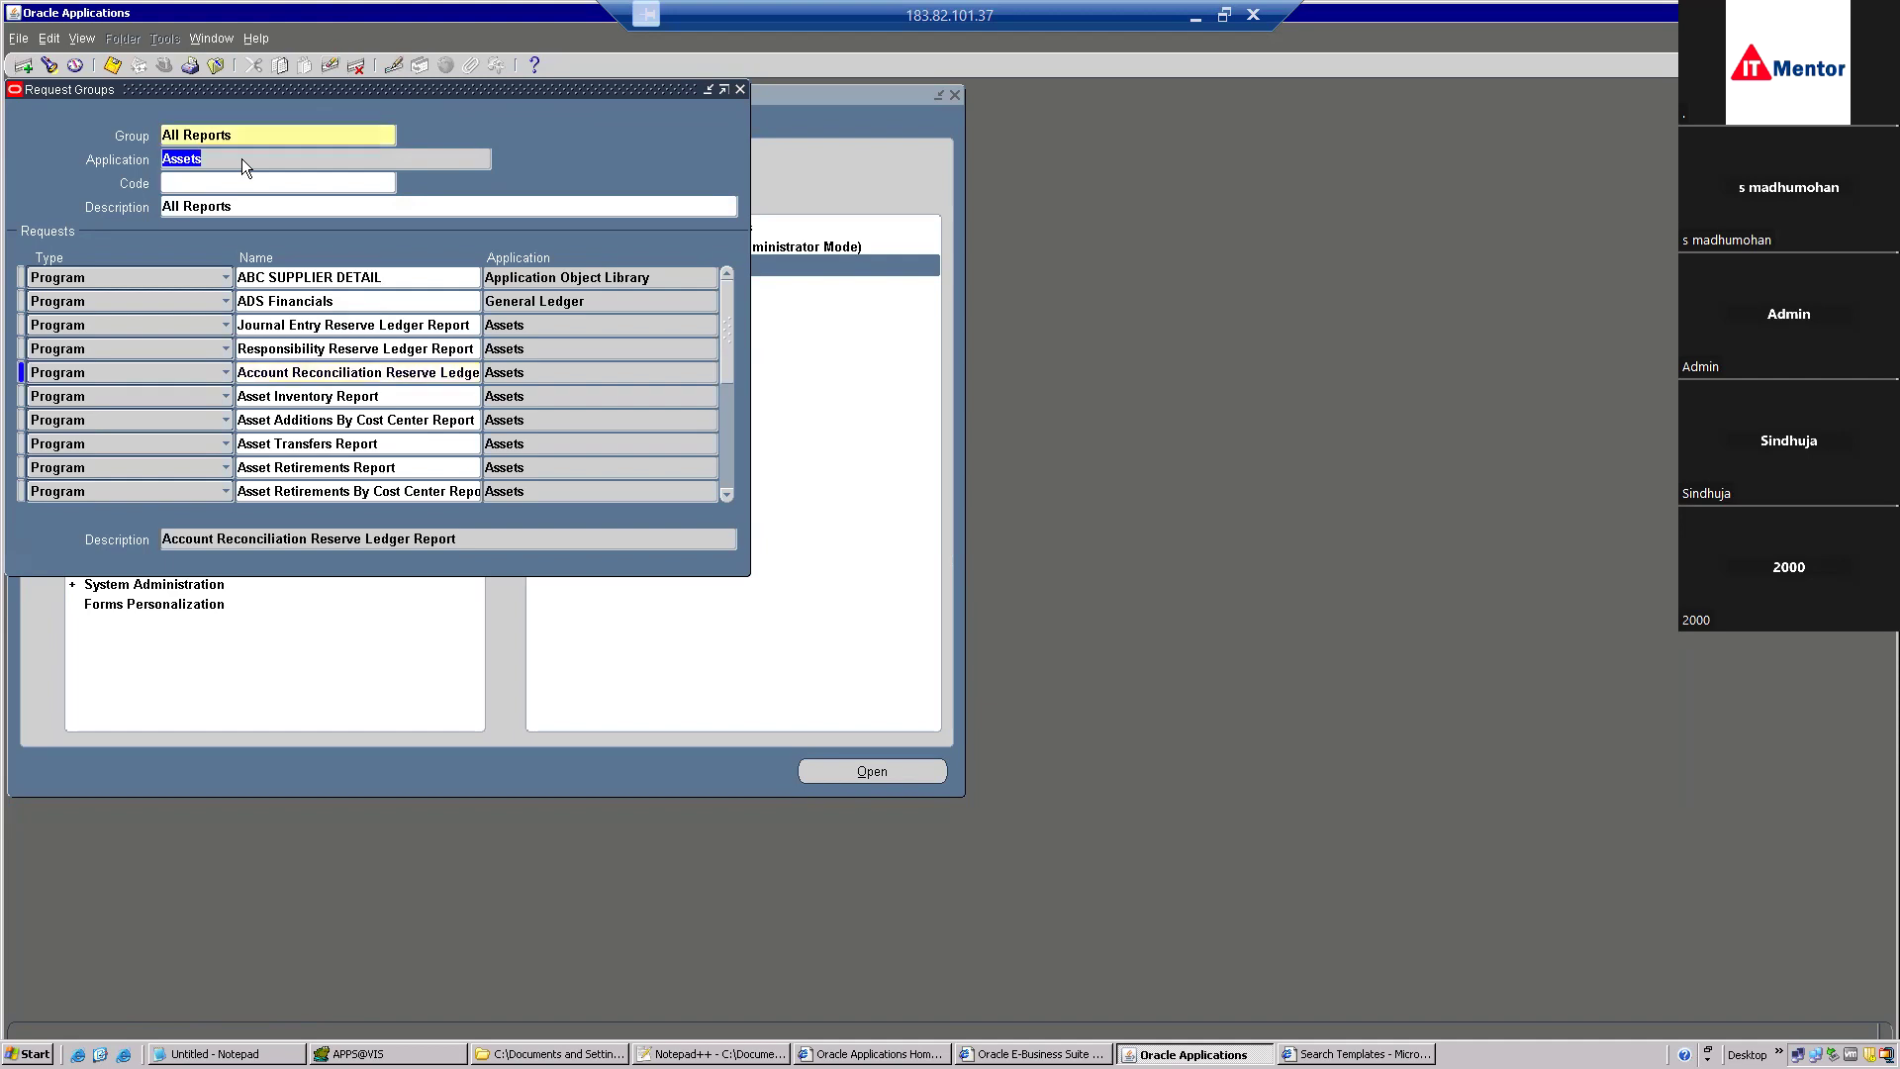
key(Down)
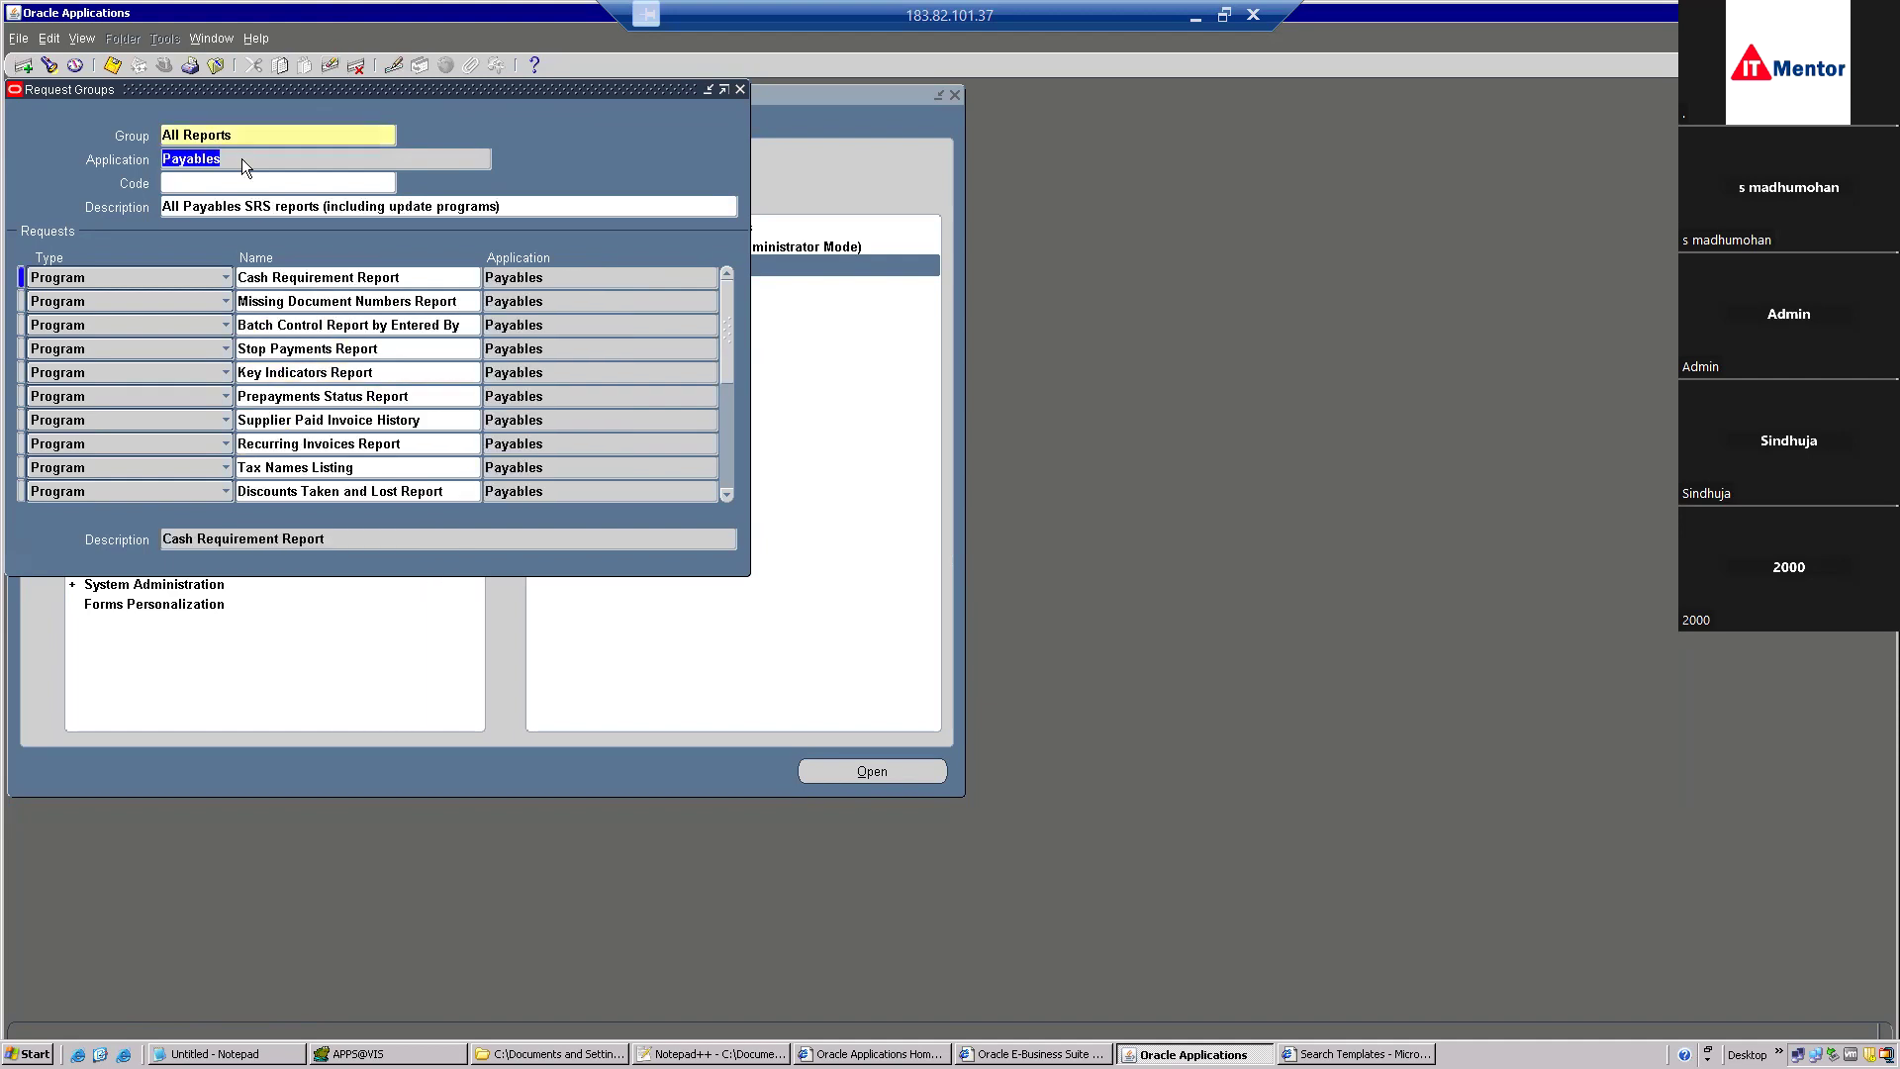
key(Down)
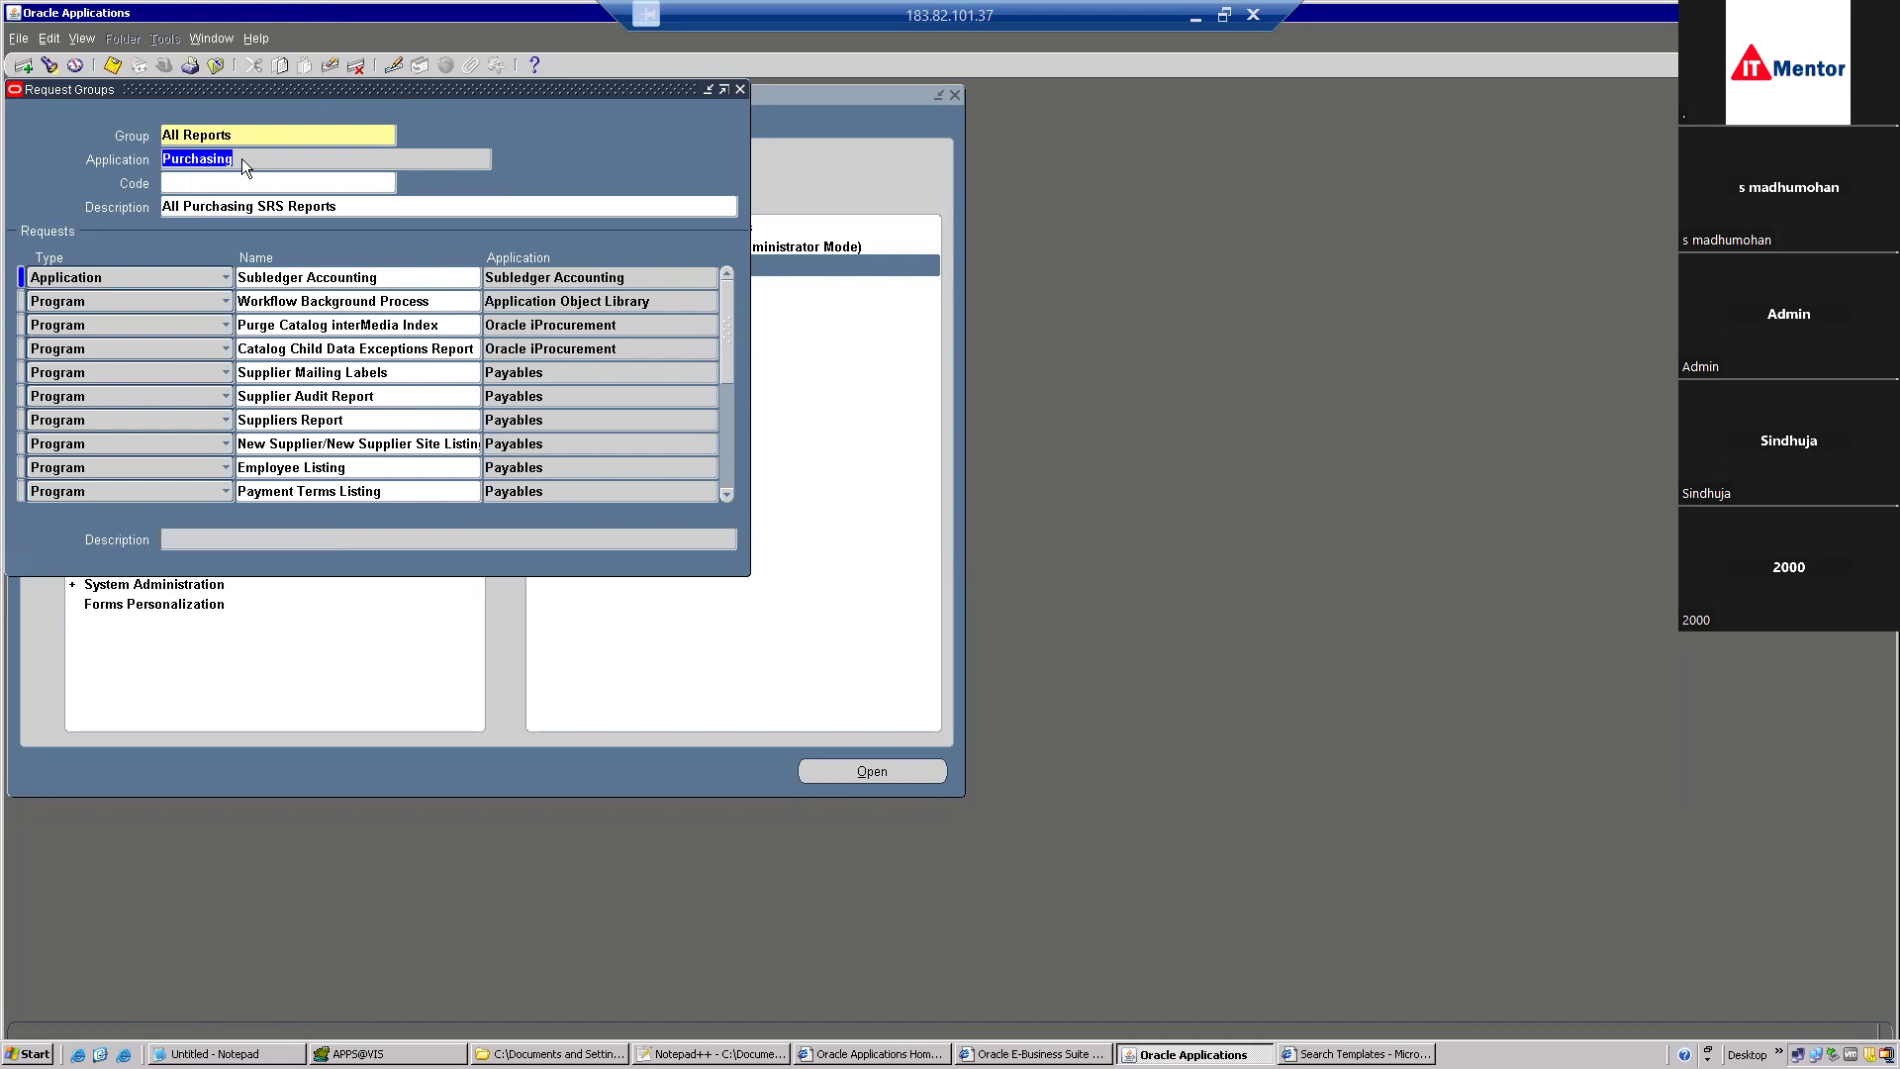
key(Up)
key(Up)
key(Down)
key(Down)
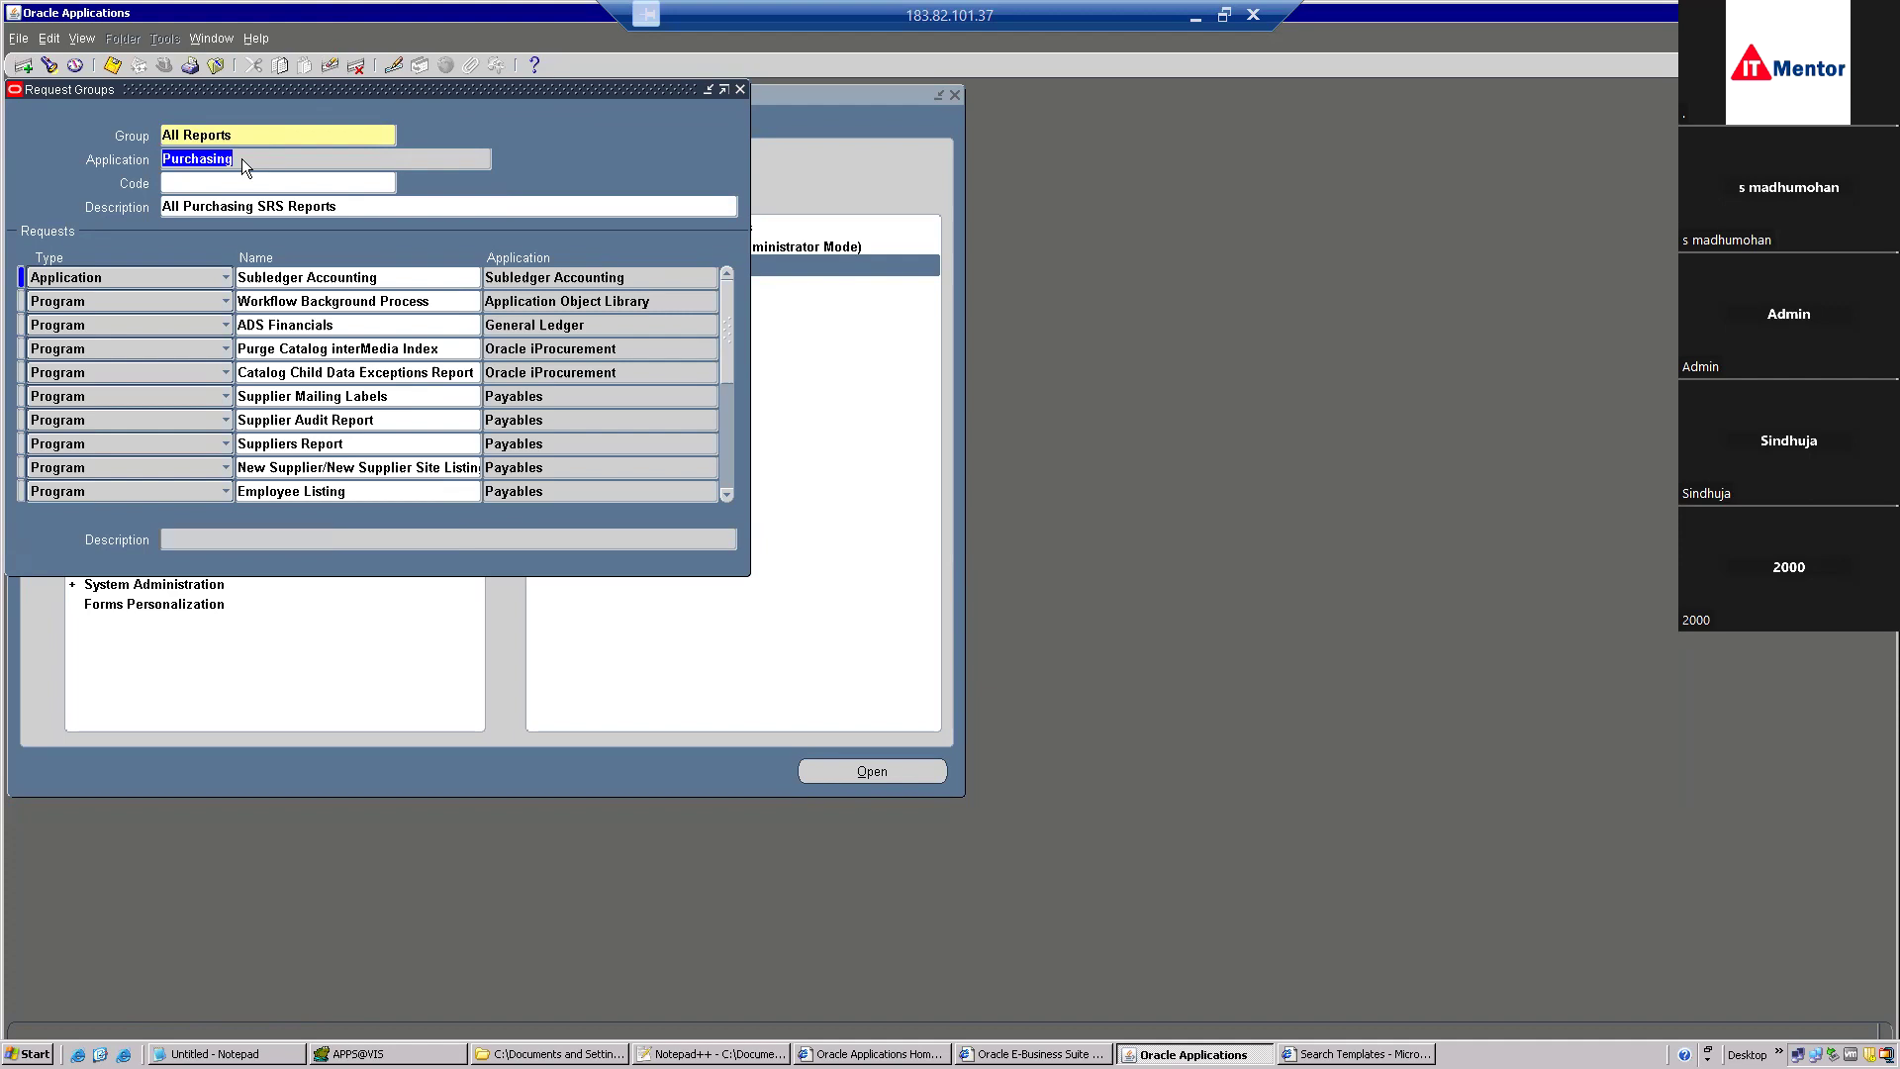
key(Up)
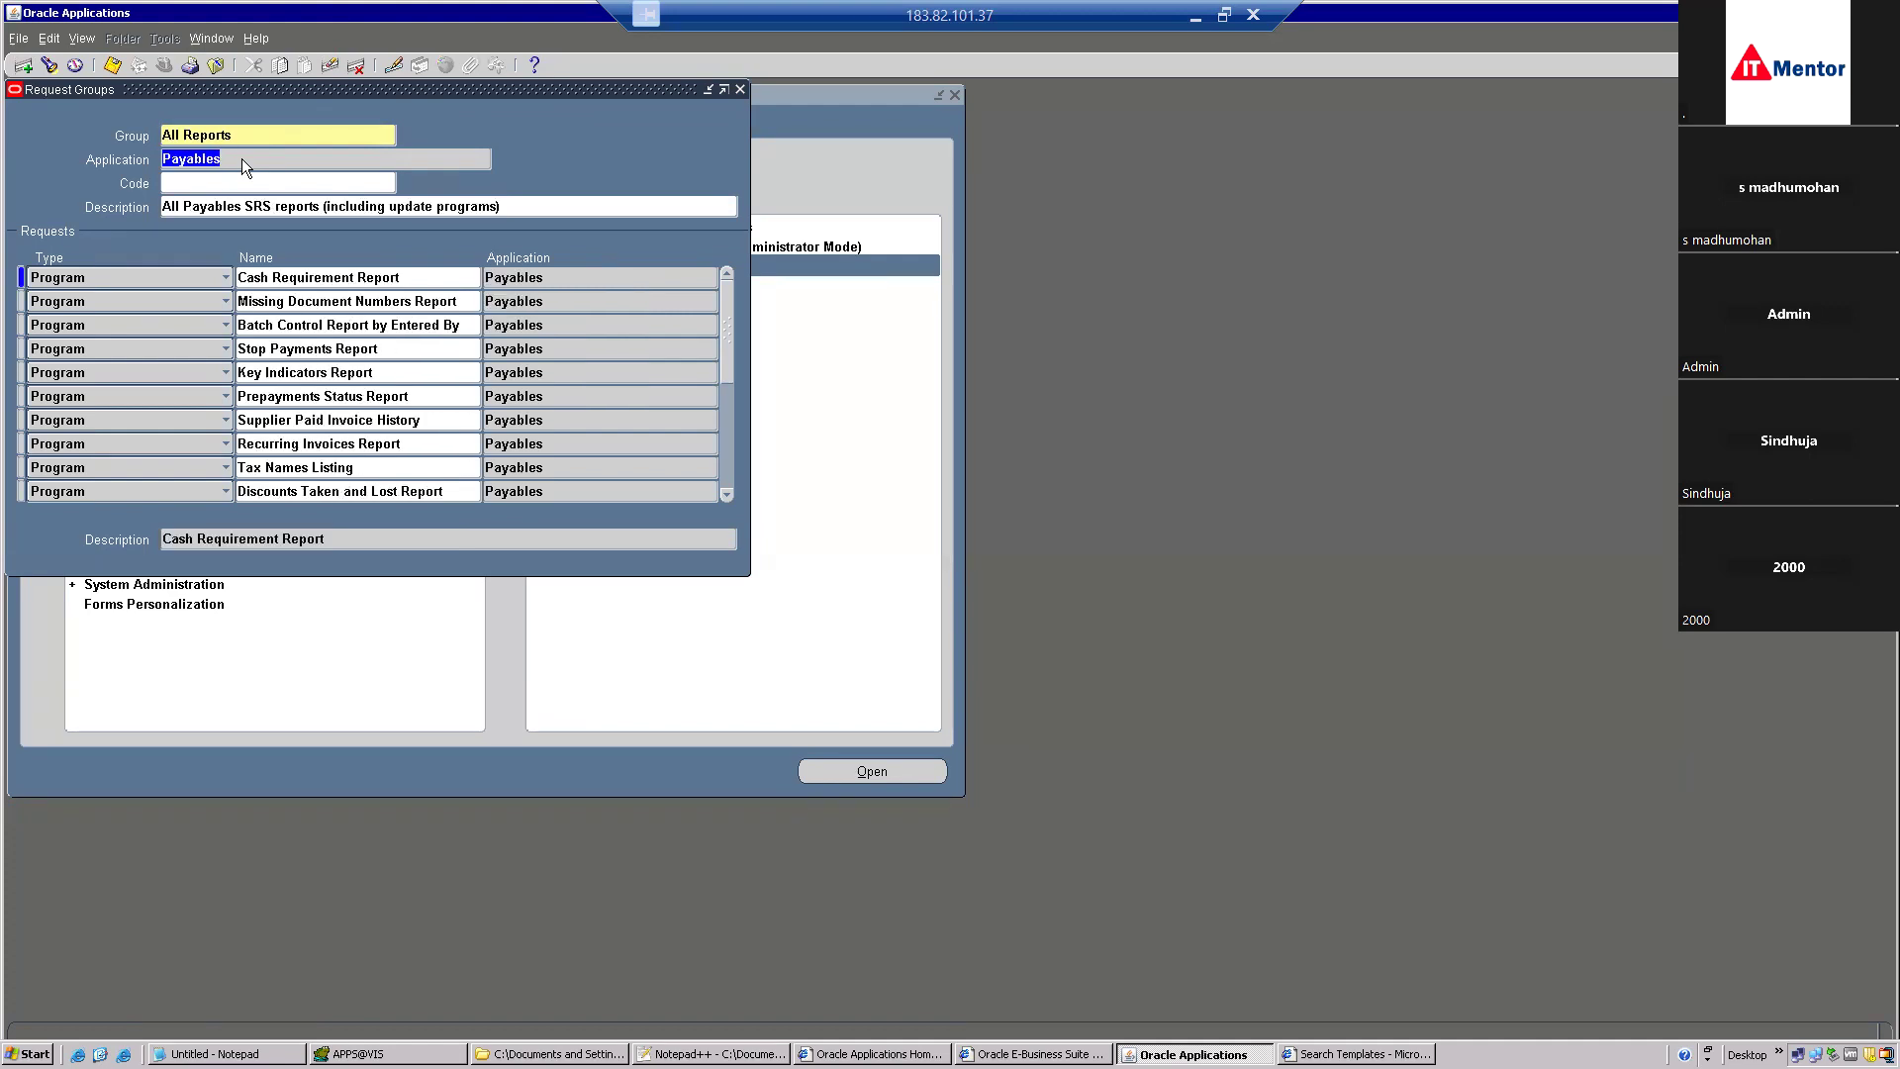
Insert a PO Details Report program row in the group, save, and close the form.
click(305, 352)
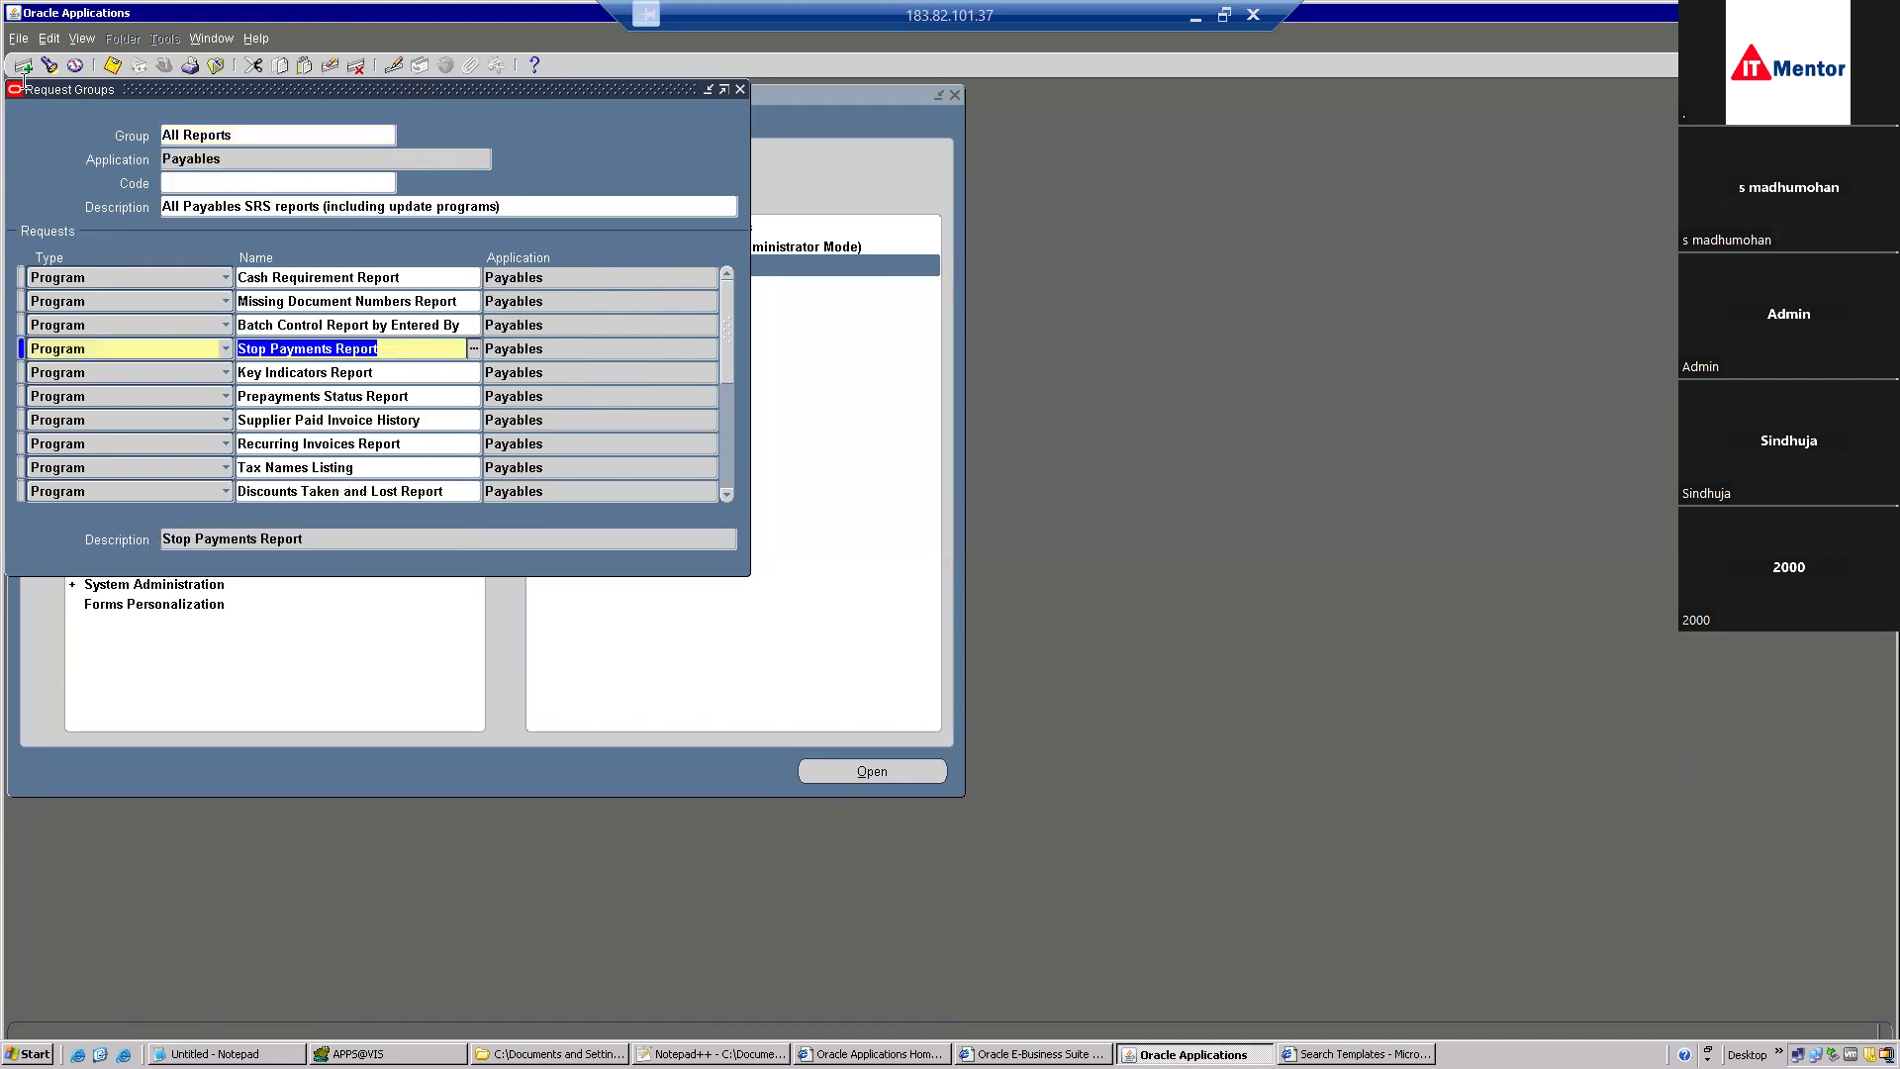
click(22, 66)
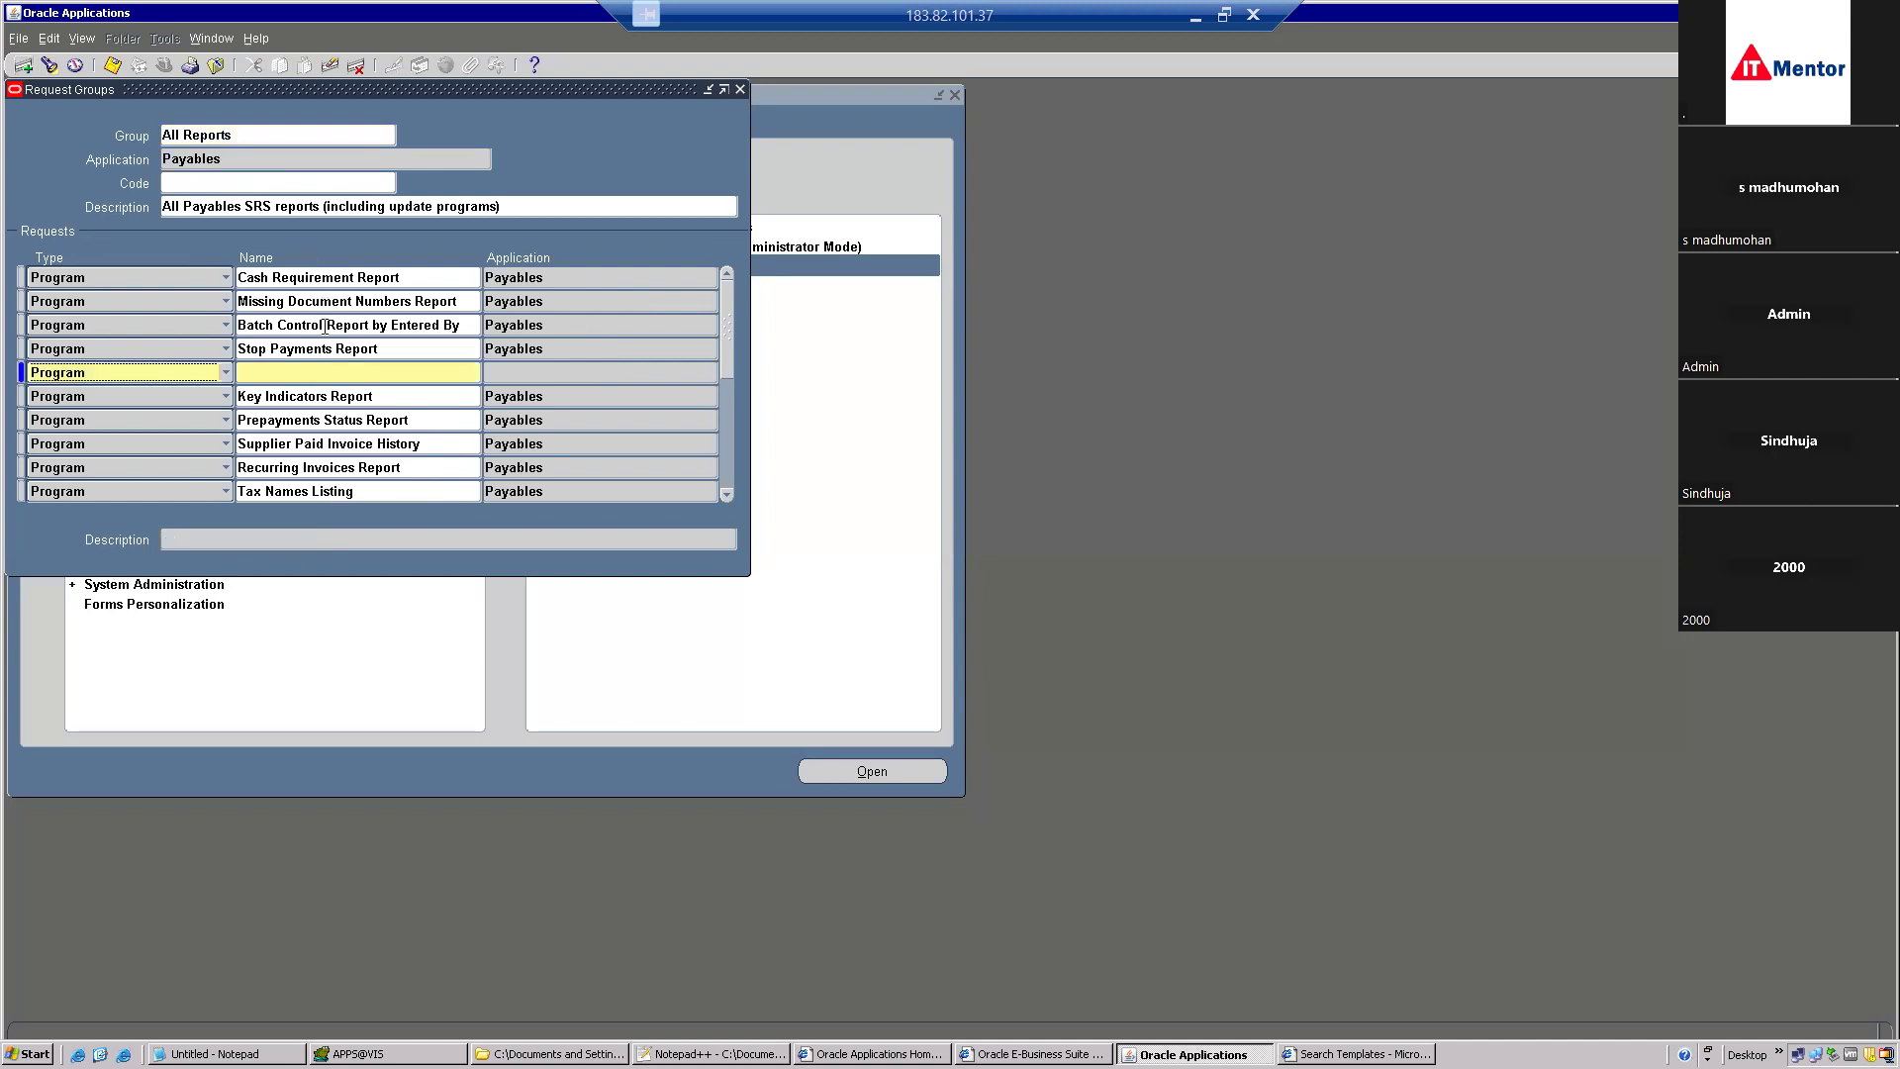
text(PO Set)
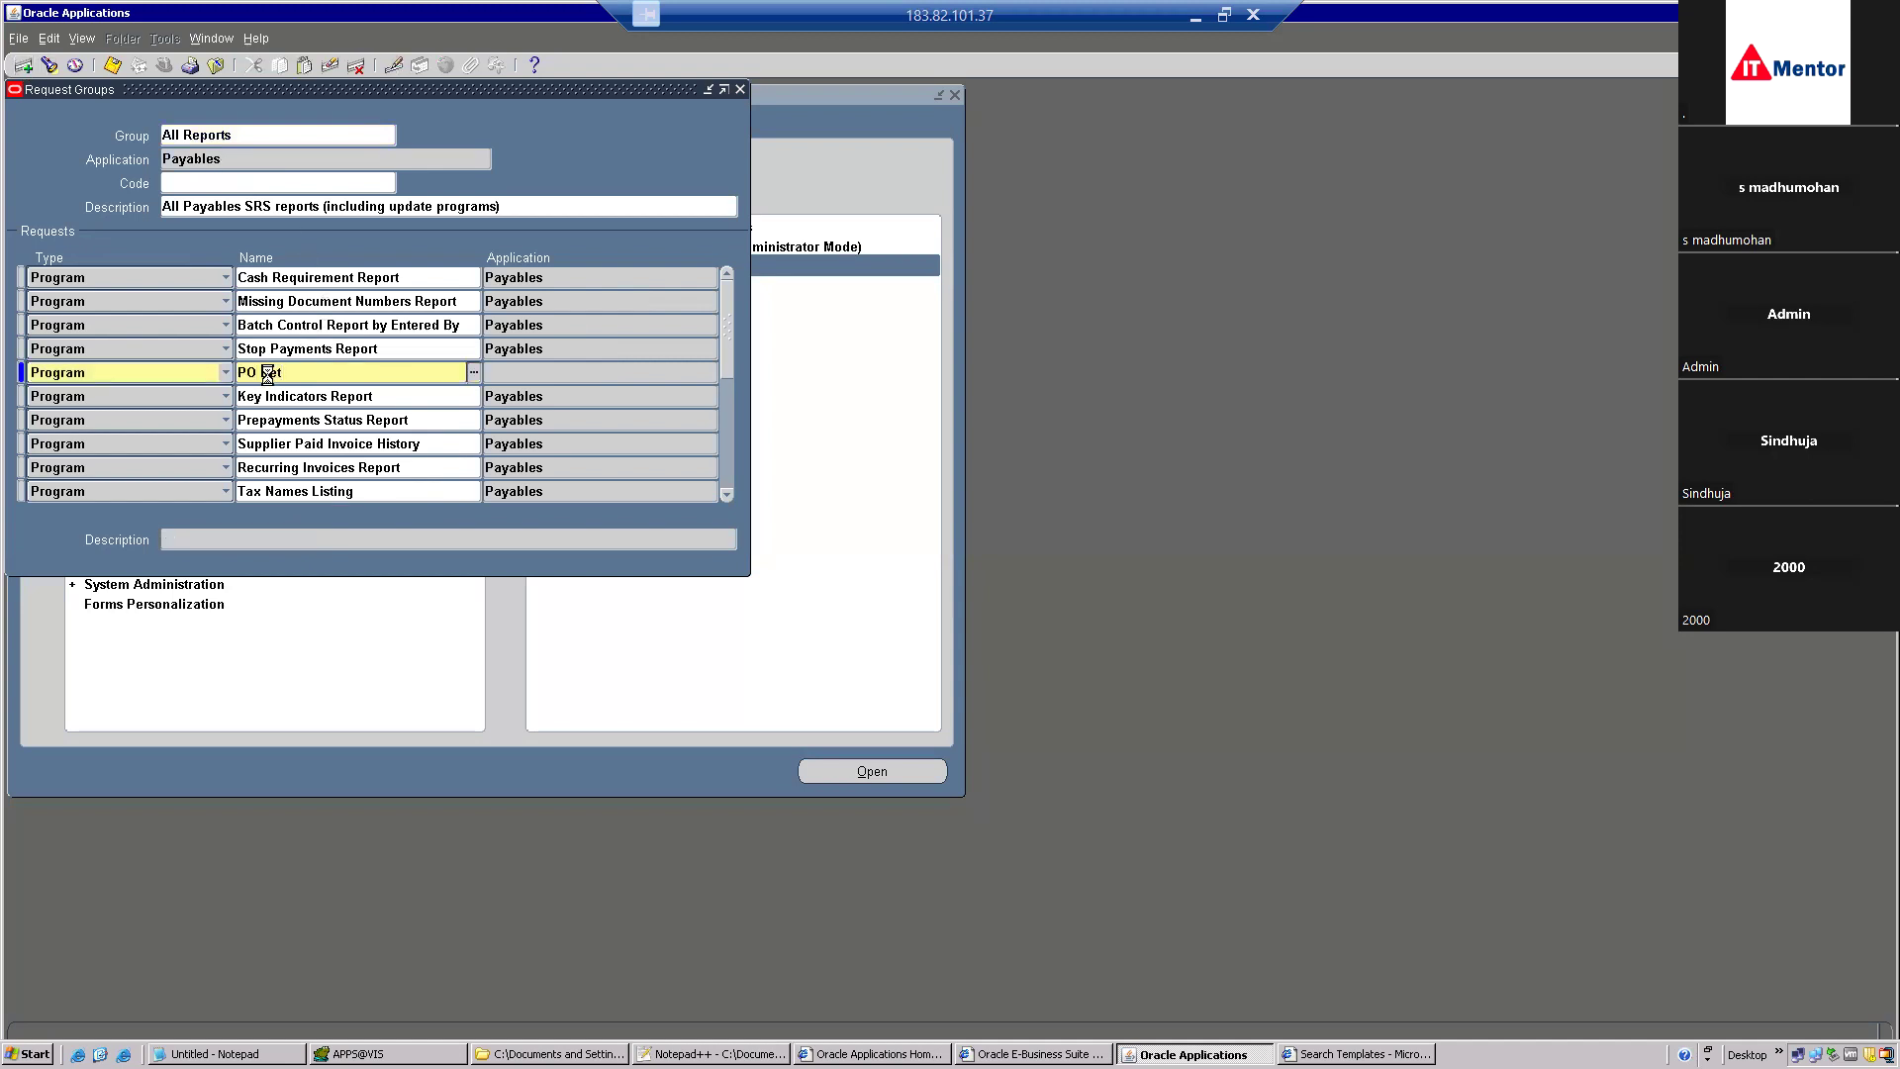
key(Tab)
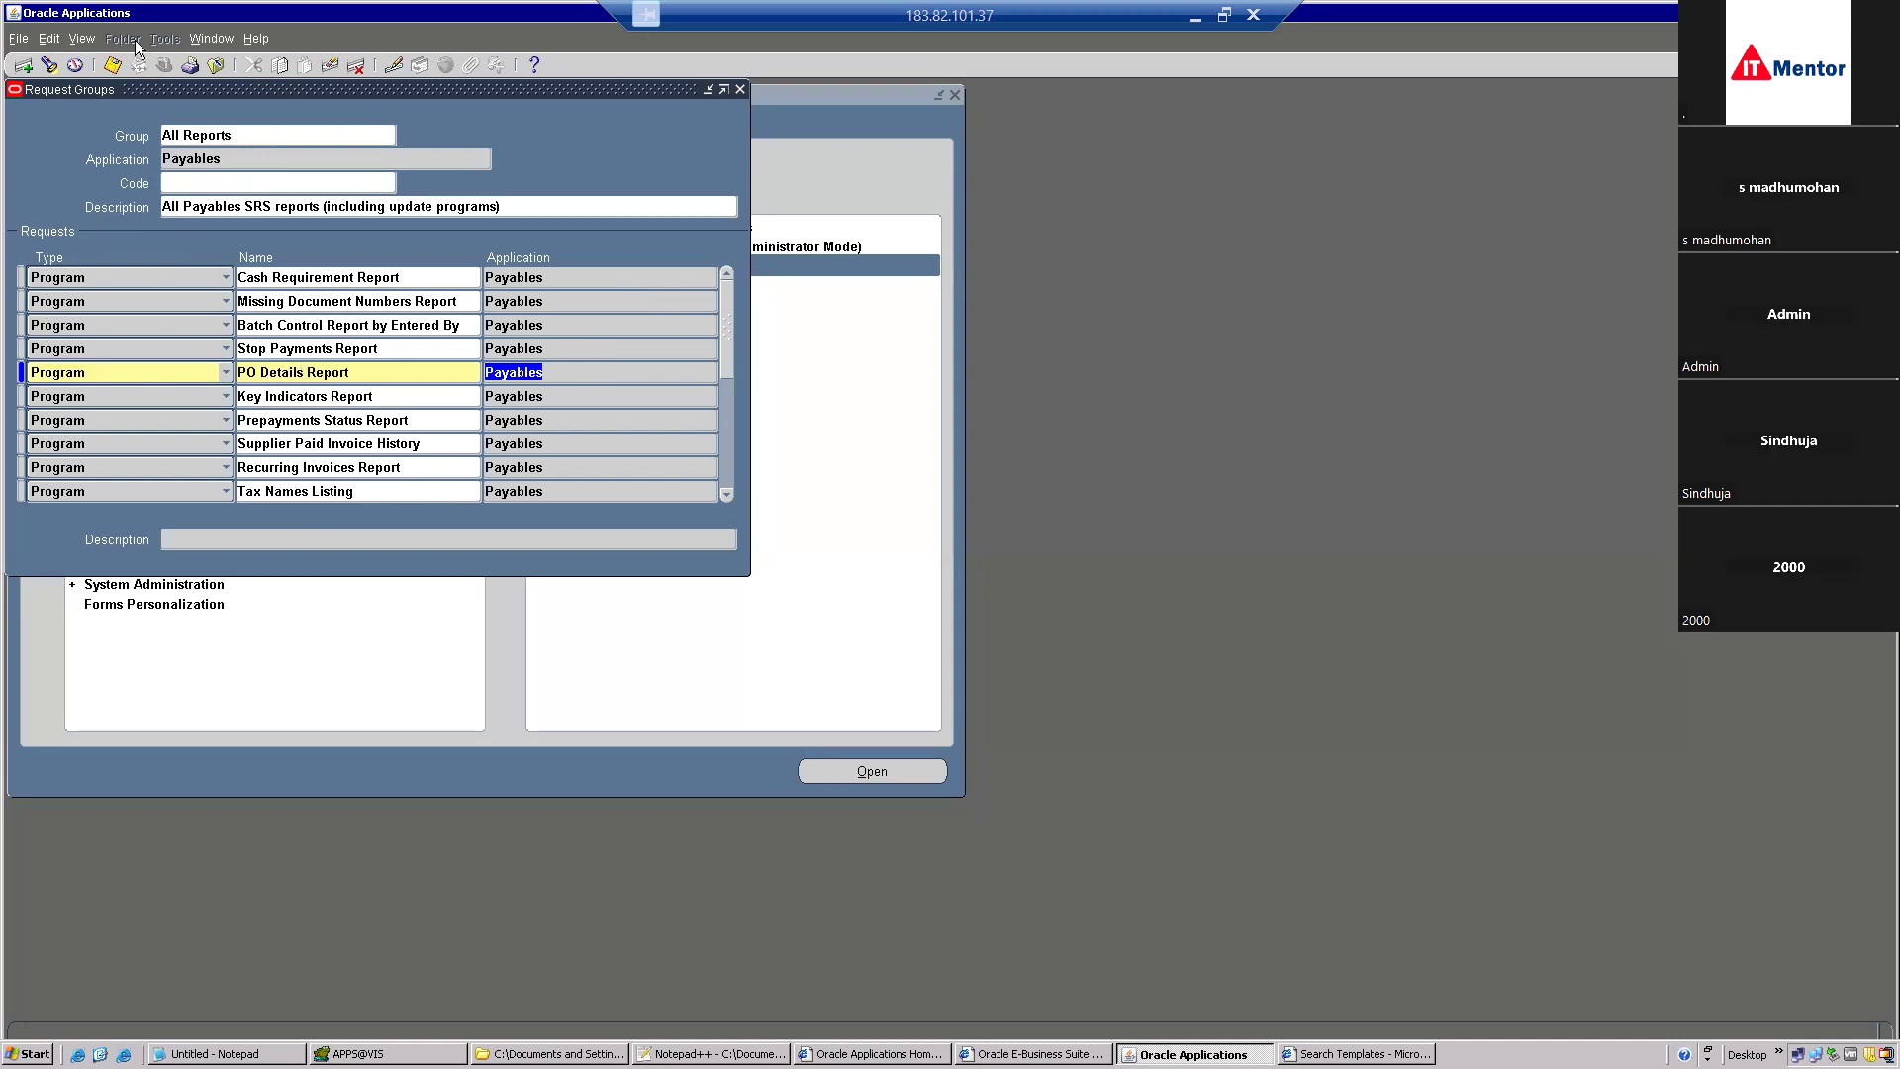
click(113, 66)
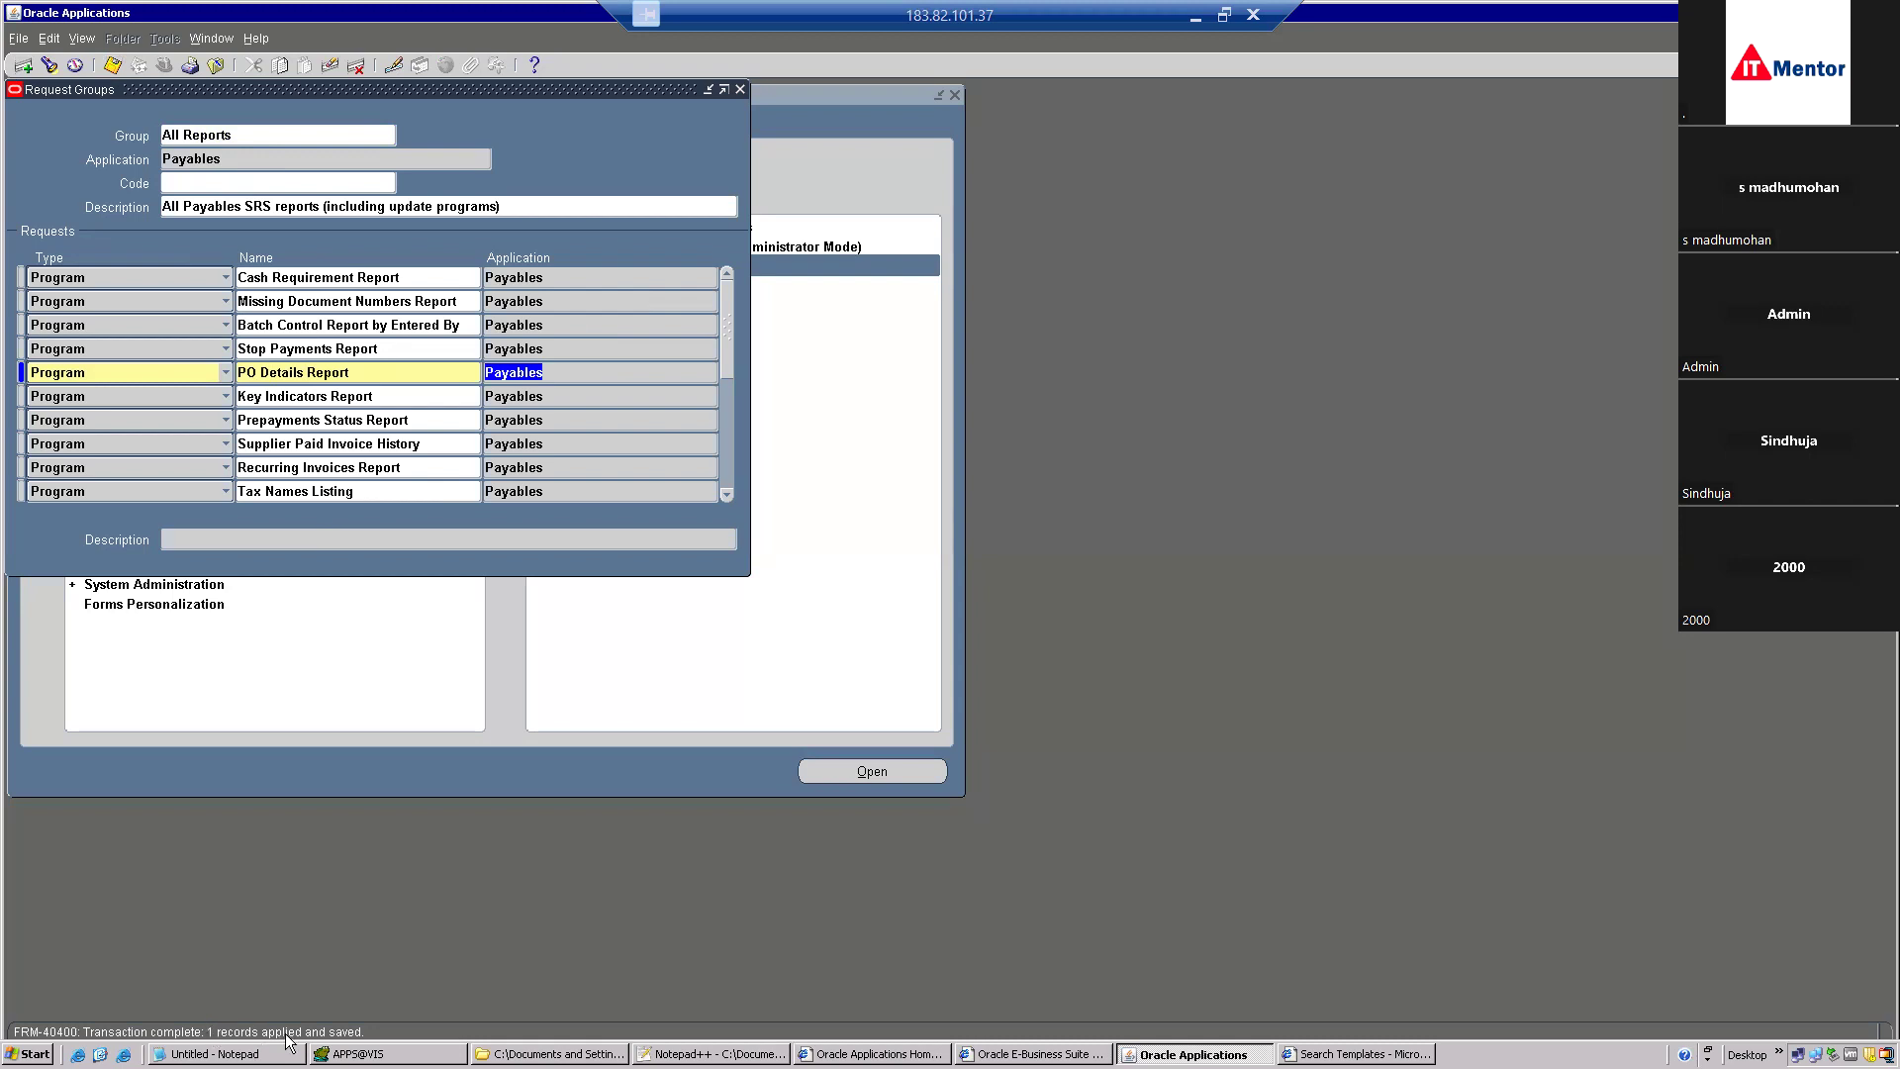
click(216, 66)
click(165, 66)
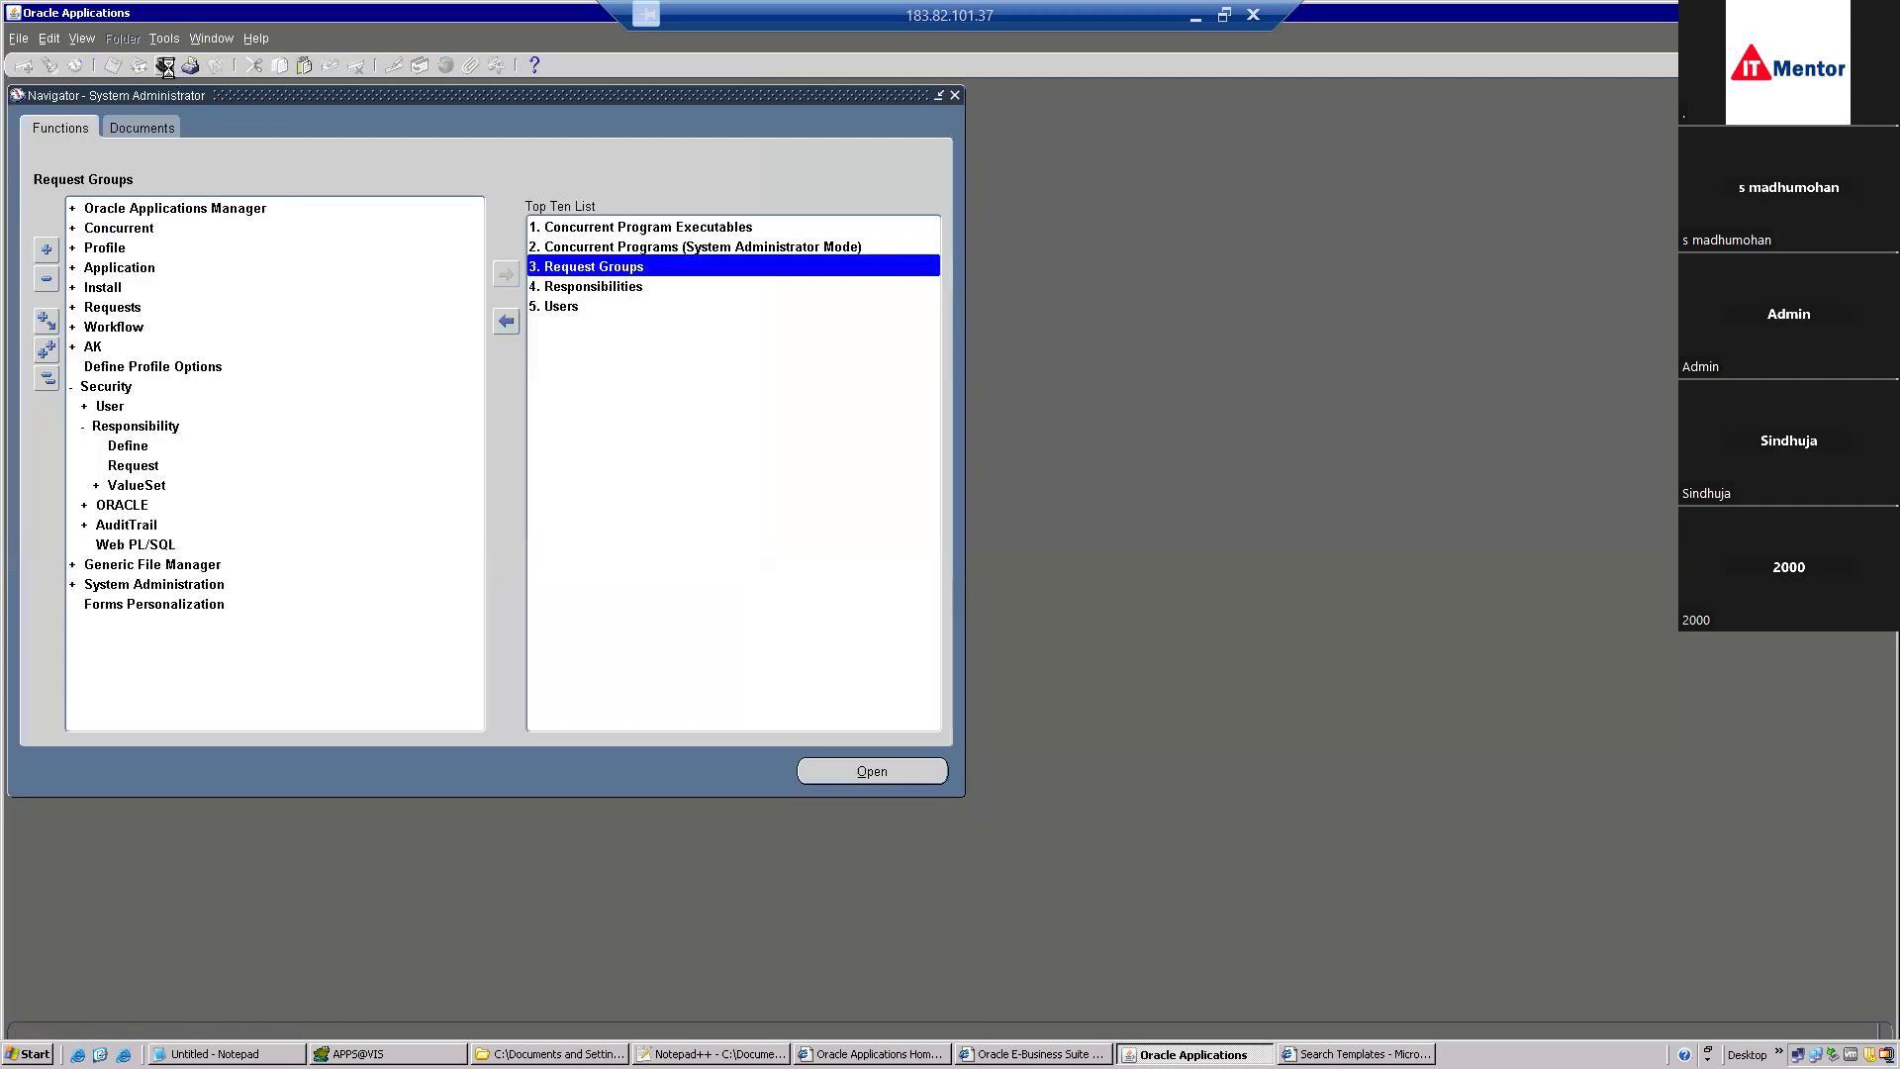
Switch to the Payables, Vision Operations (USA) responsibility and open View > Requests.
text(pay%)
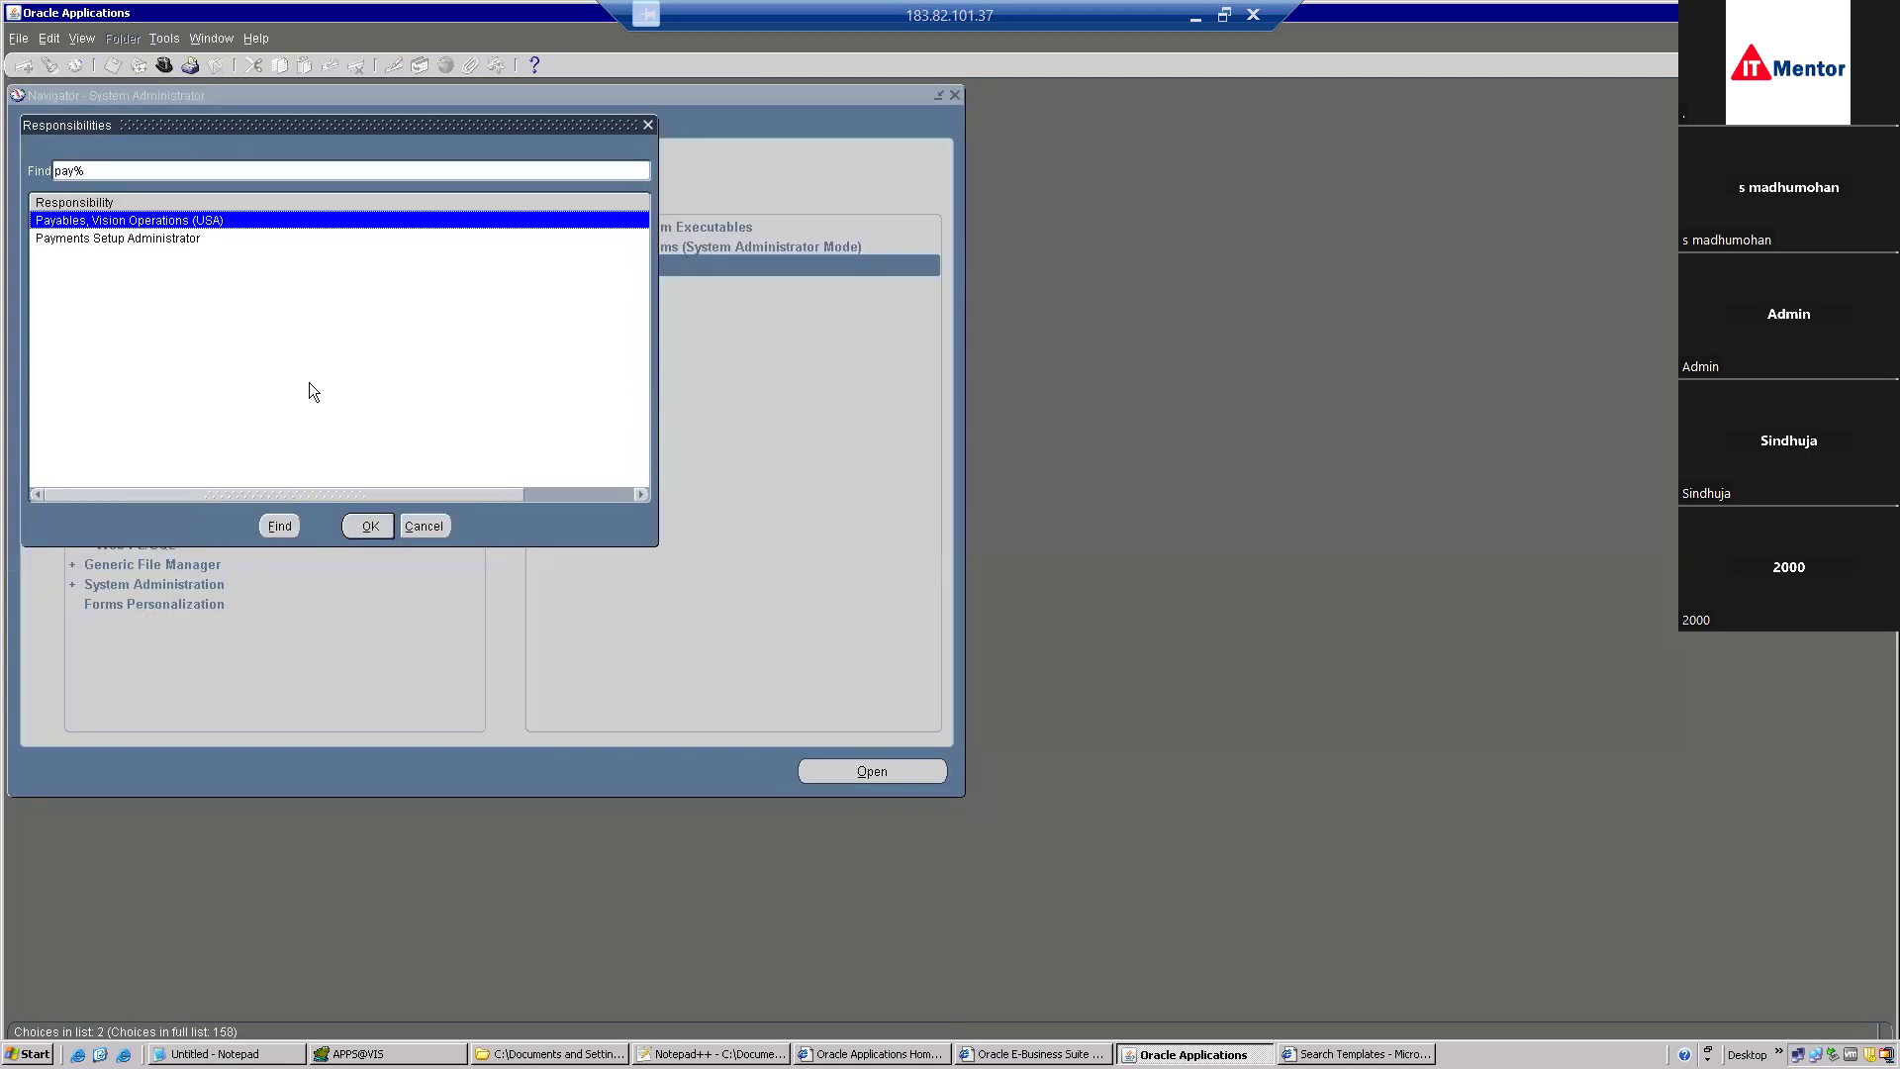
double_click(168, 221)
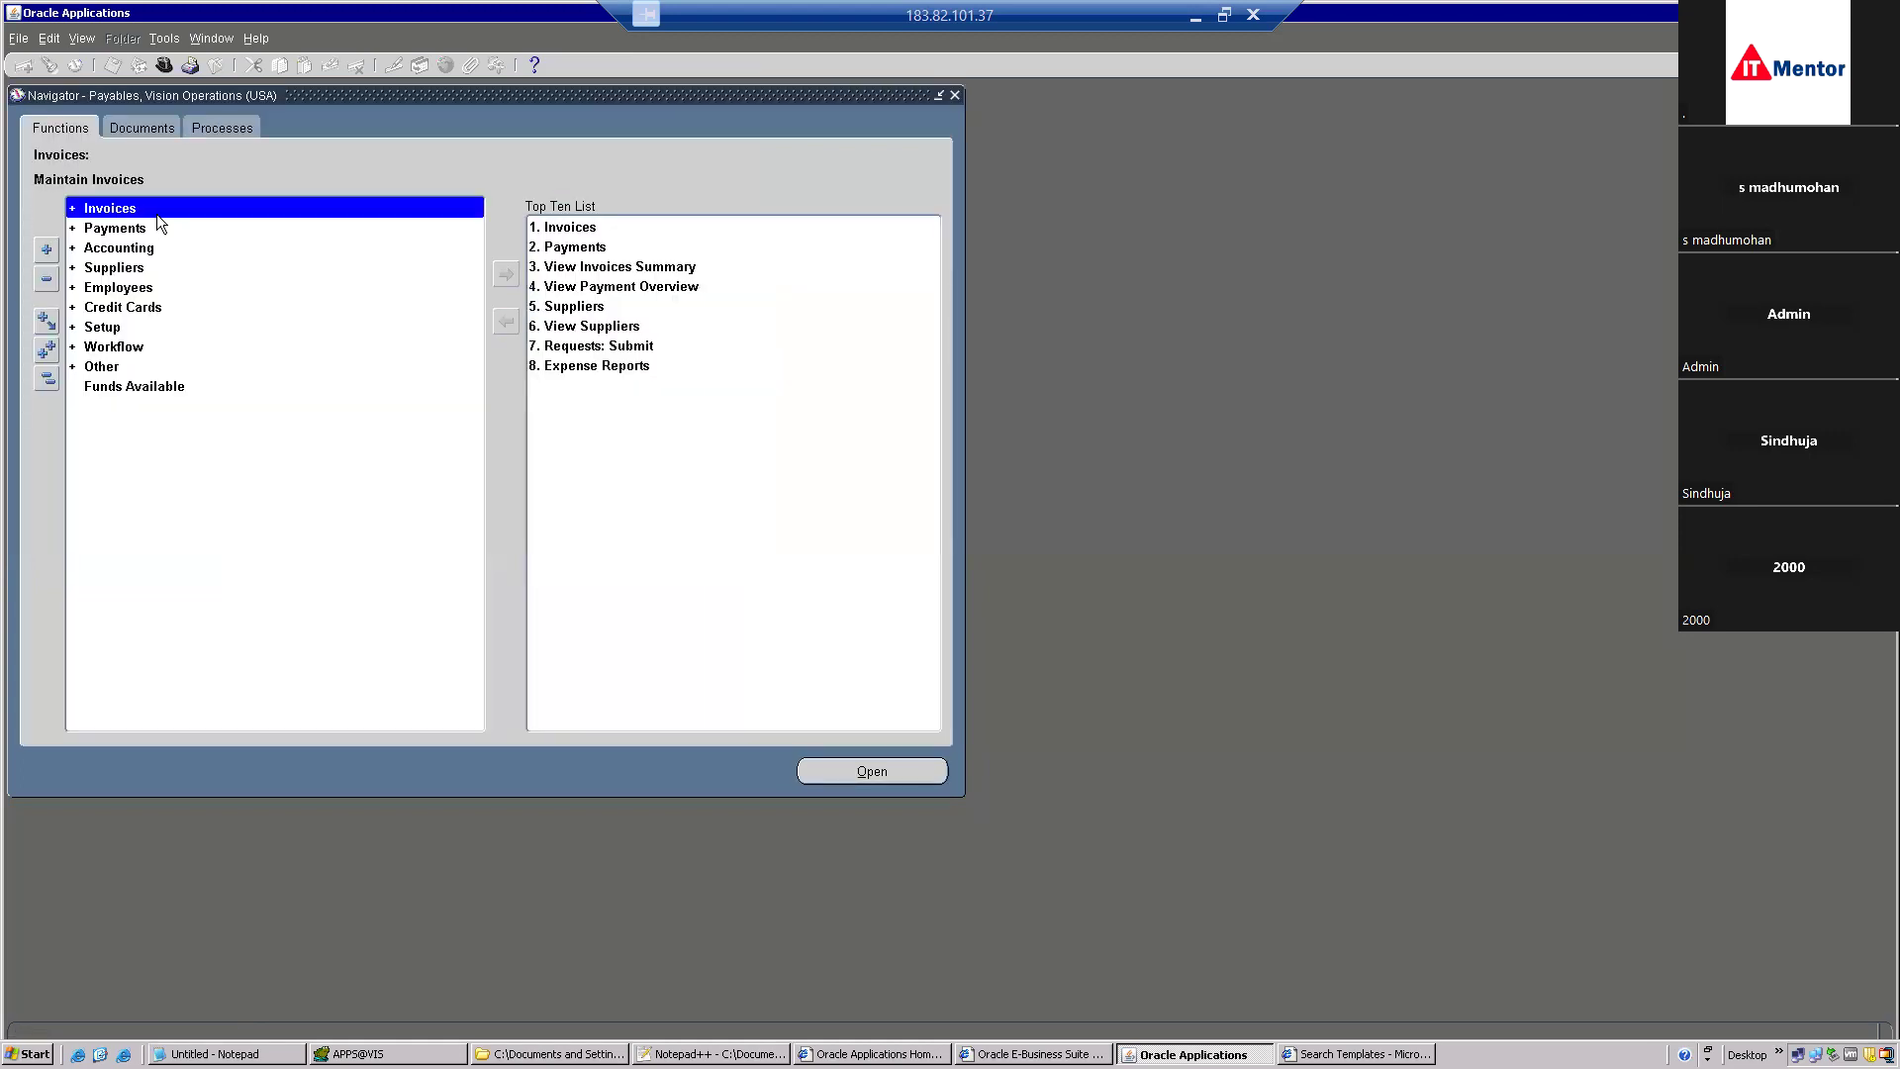
click(81, 38)
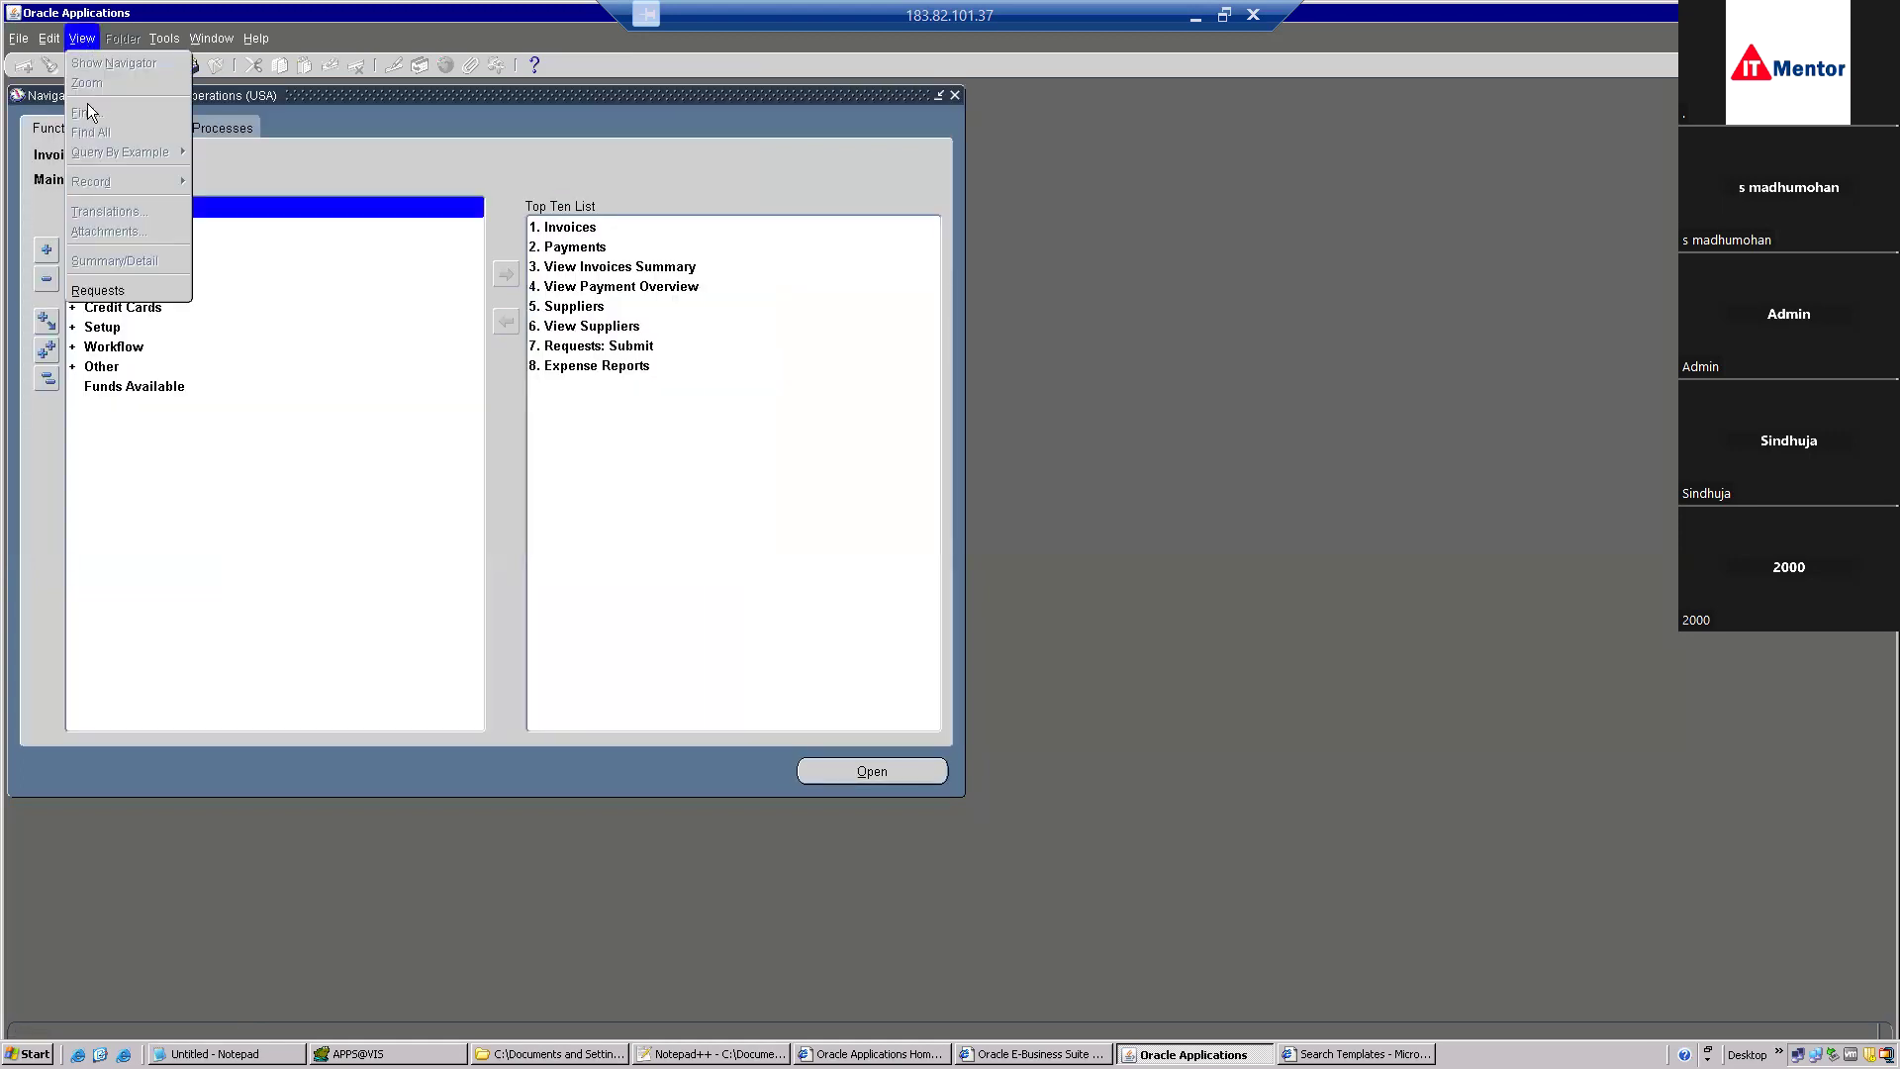
click(140, 293)
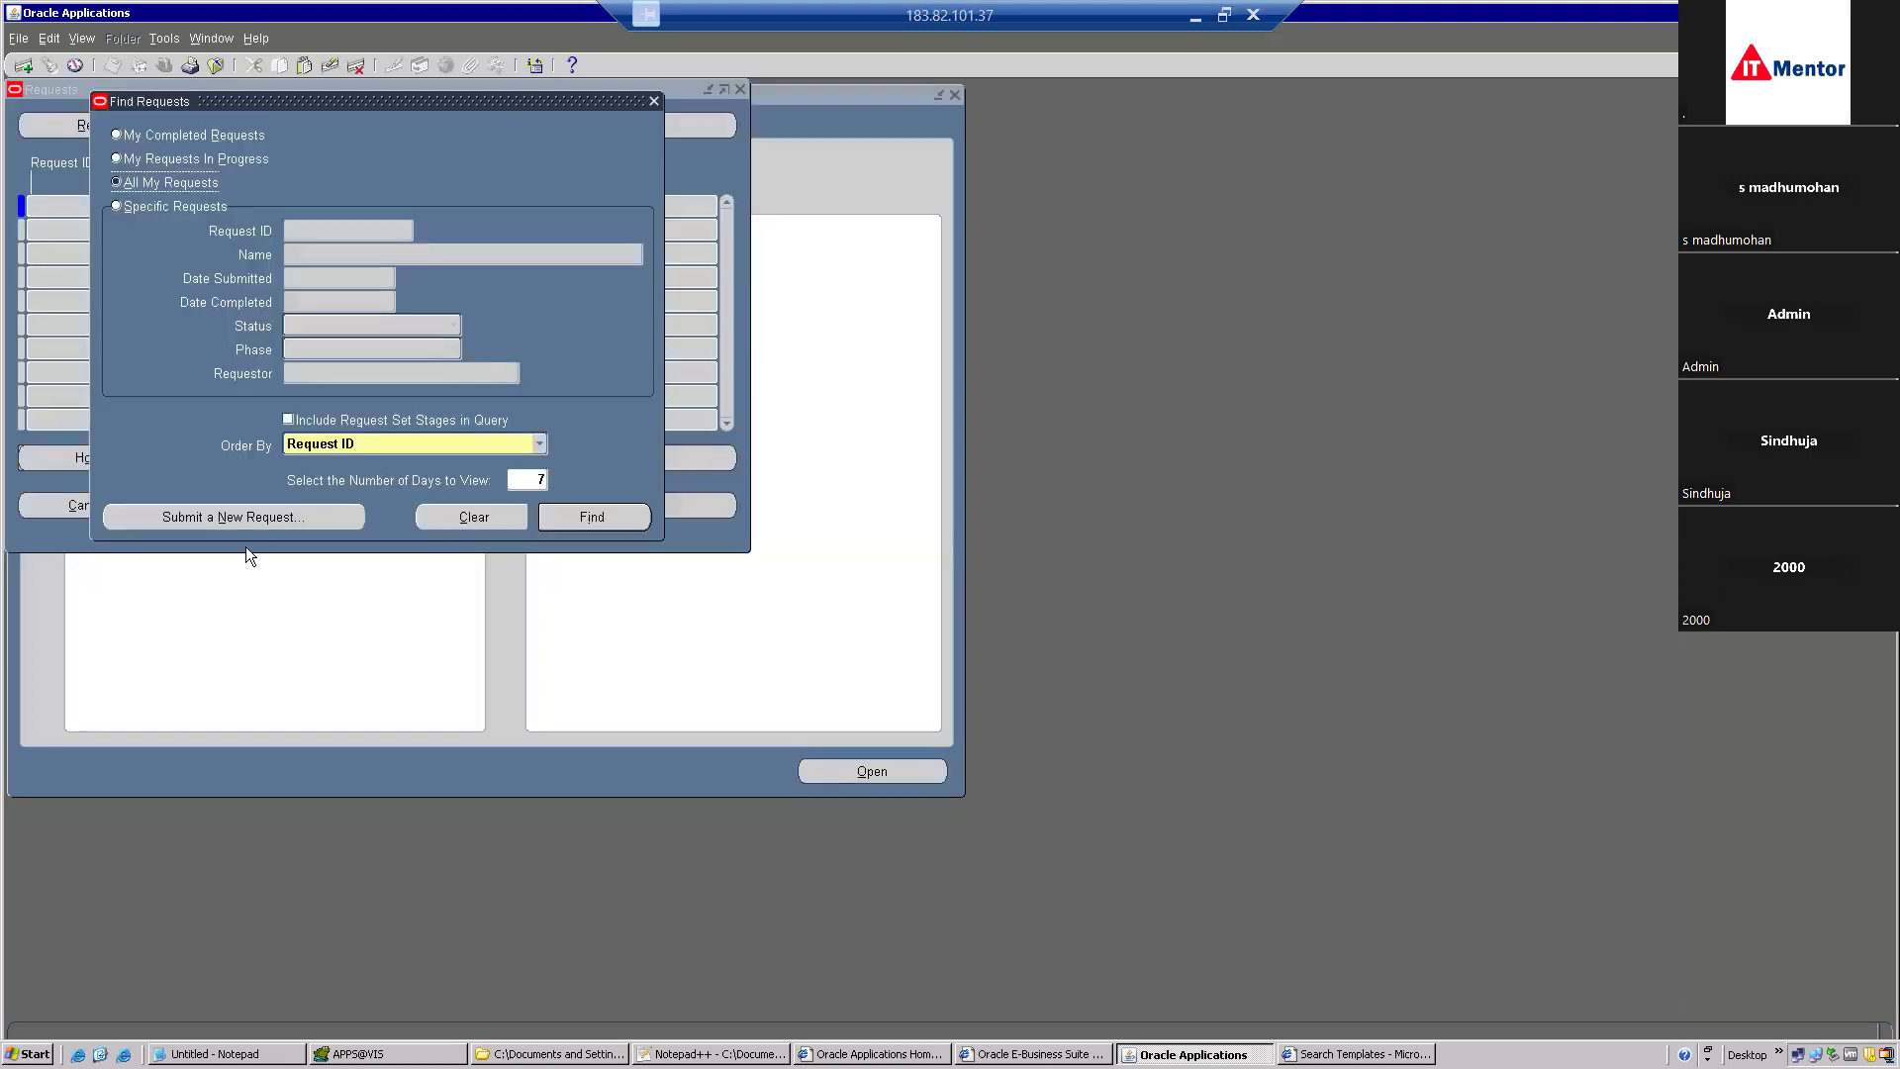
Submit PO Details Report as a single request, declining to submit another.
click(257, 524)
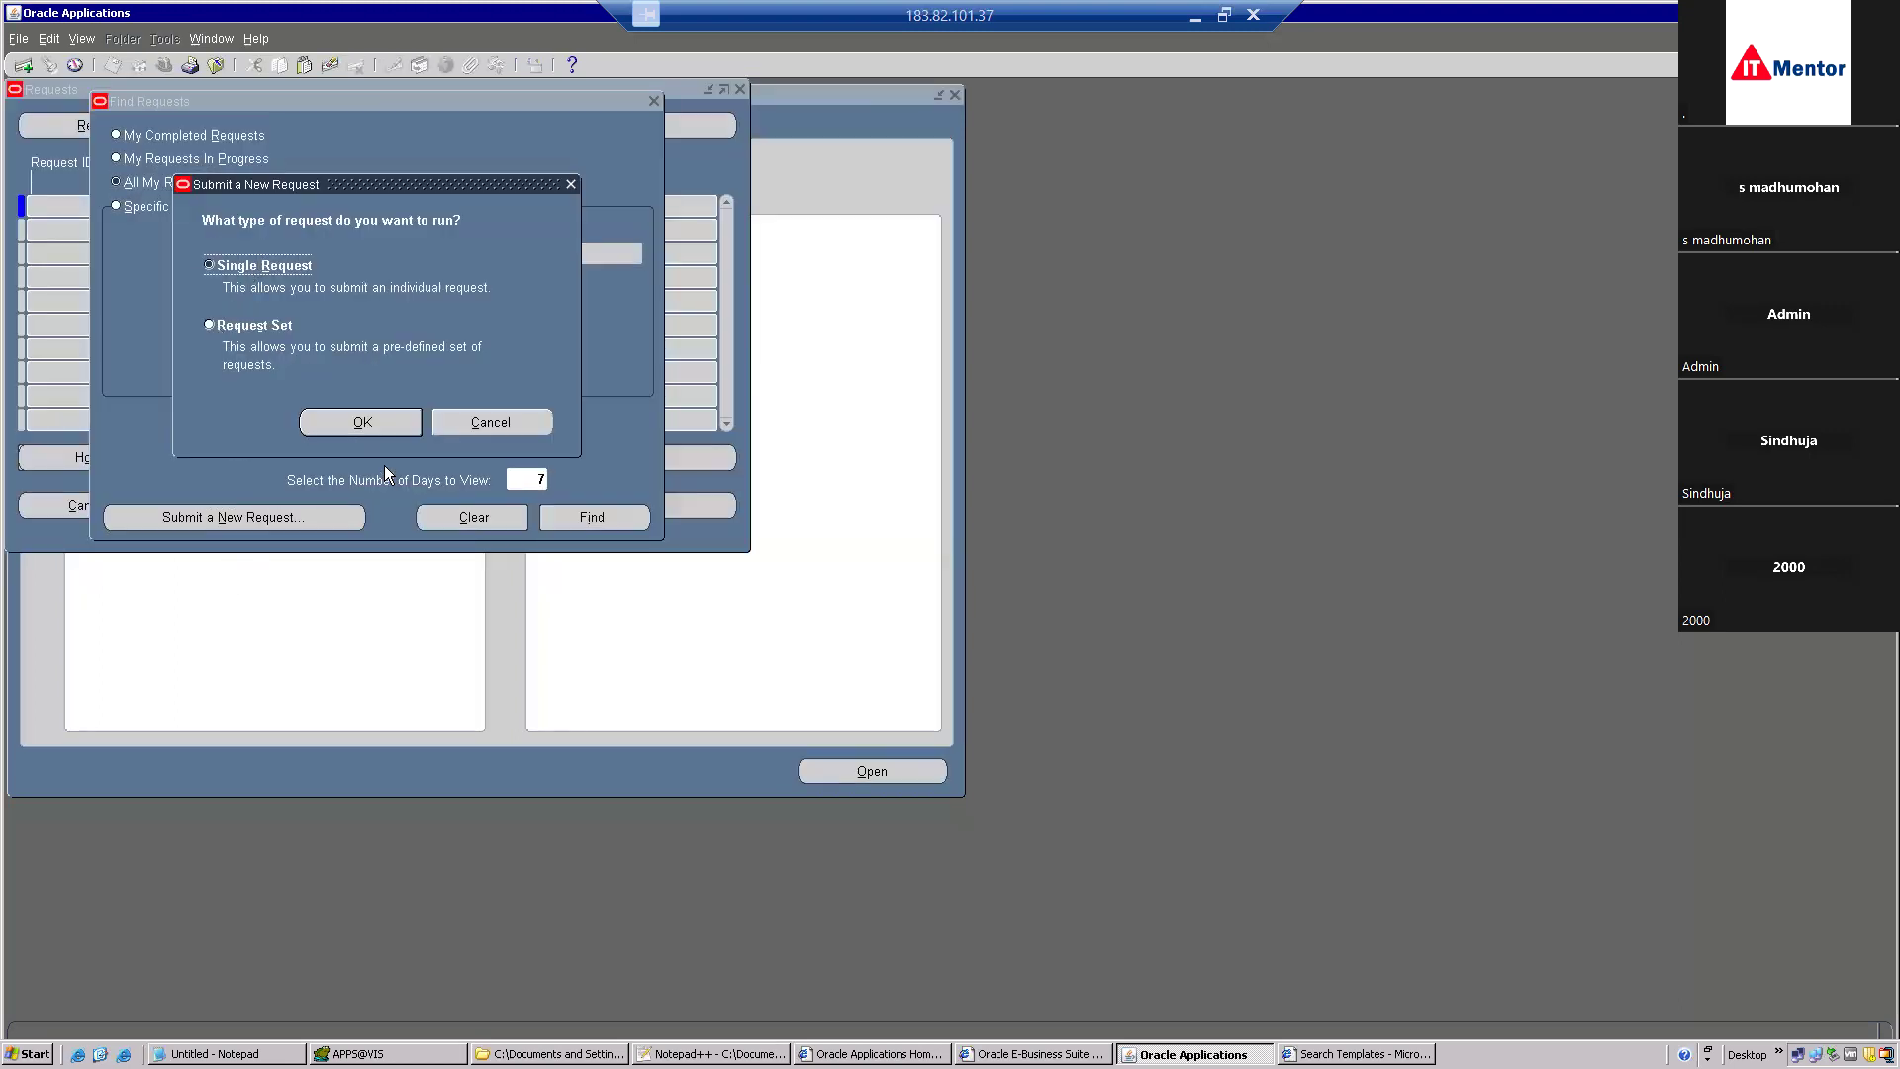
click(360, 420)
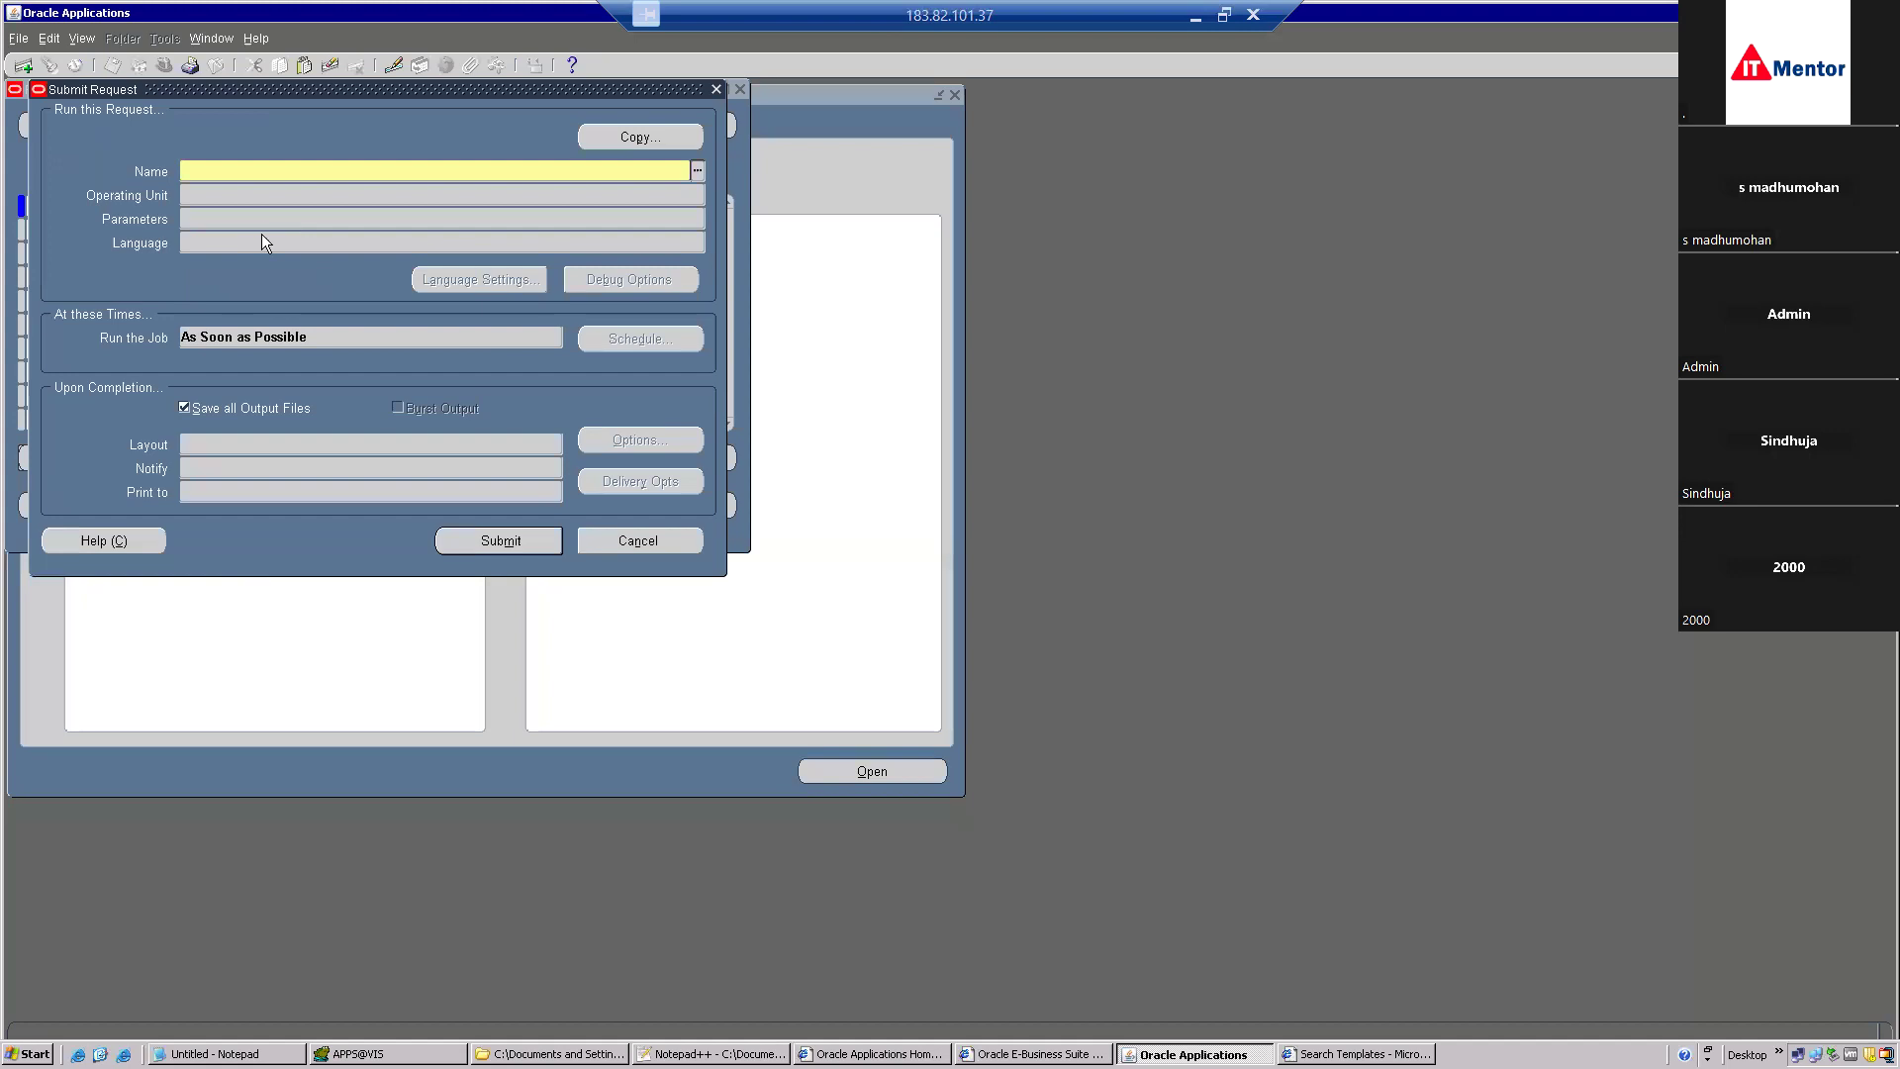
text(PO)
key(Tab)
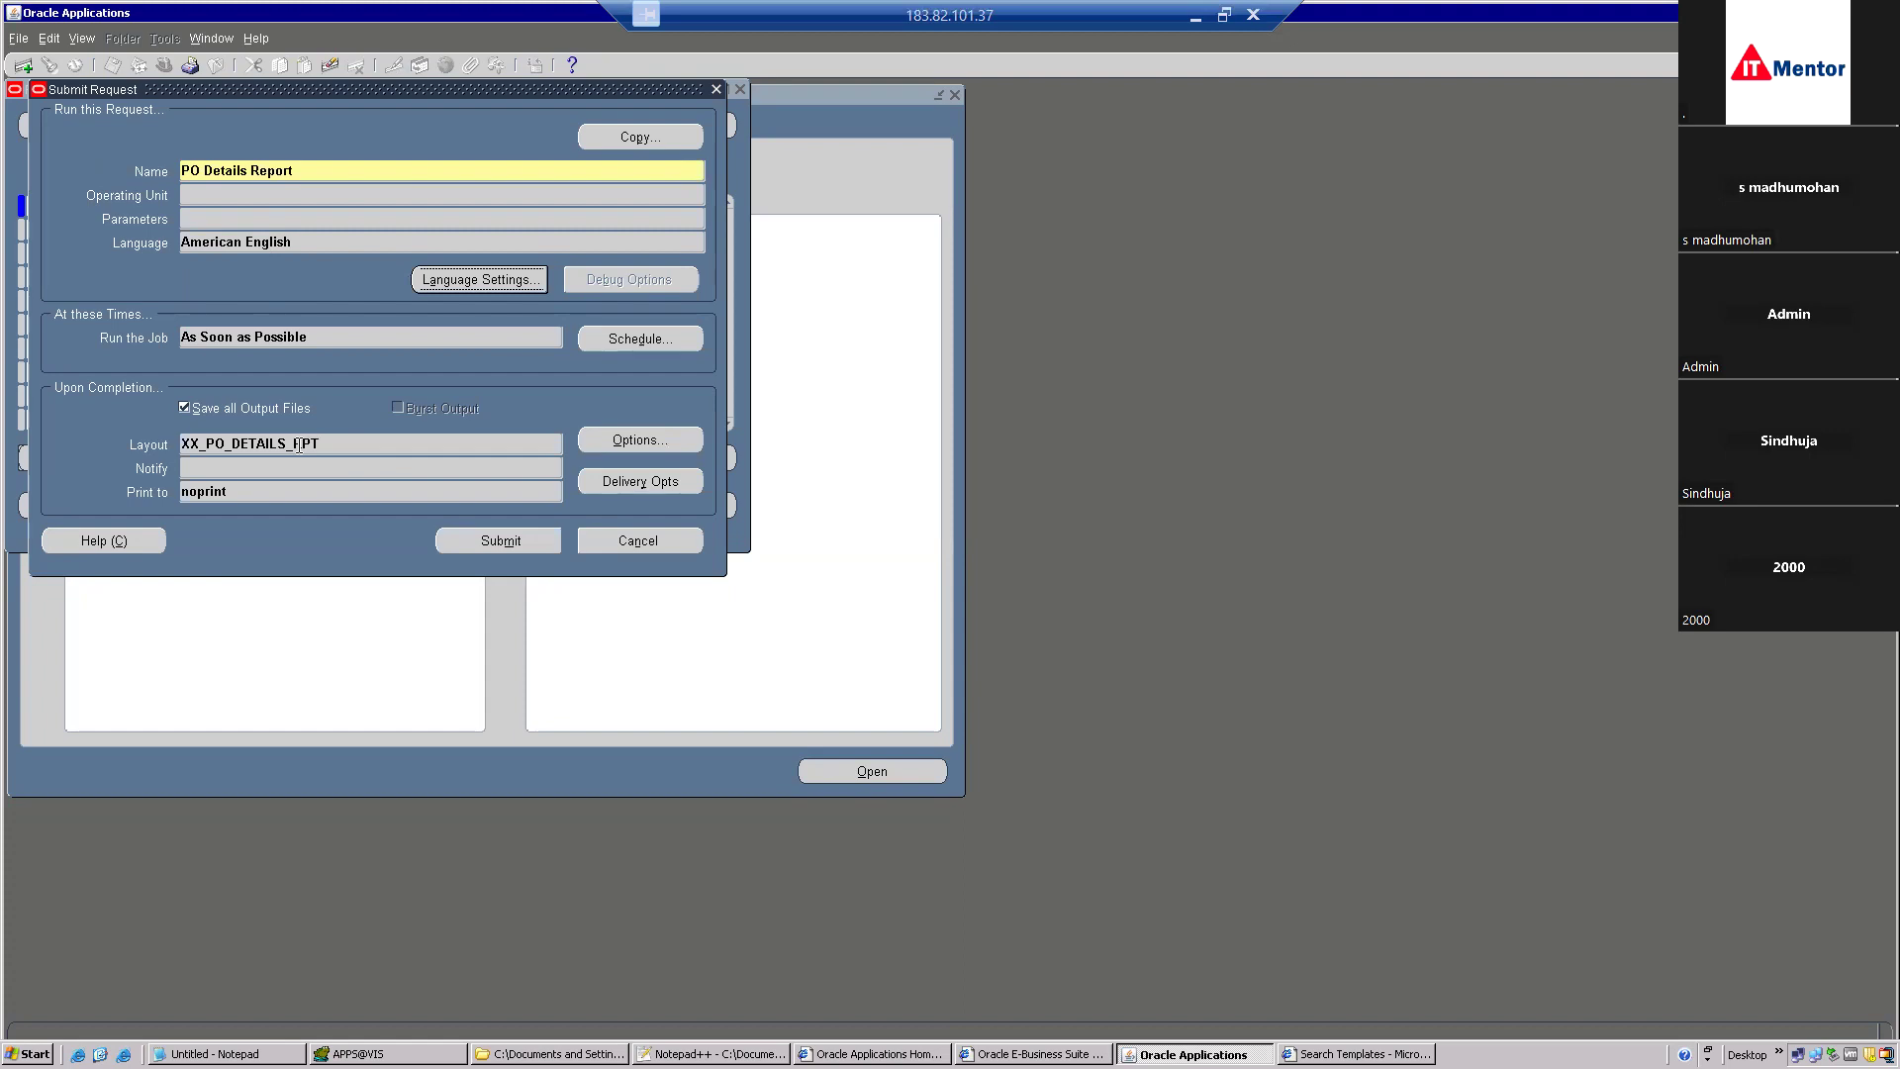
click(514, 546)
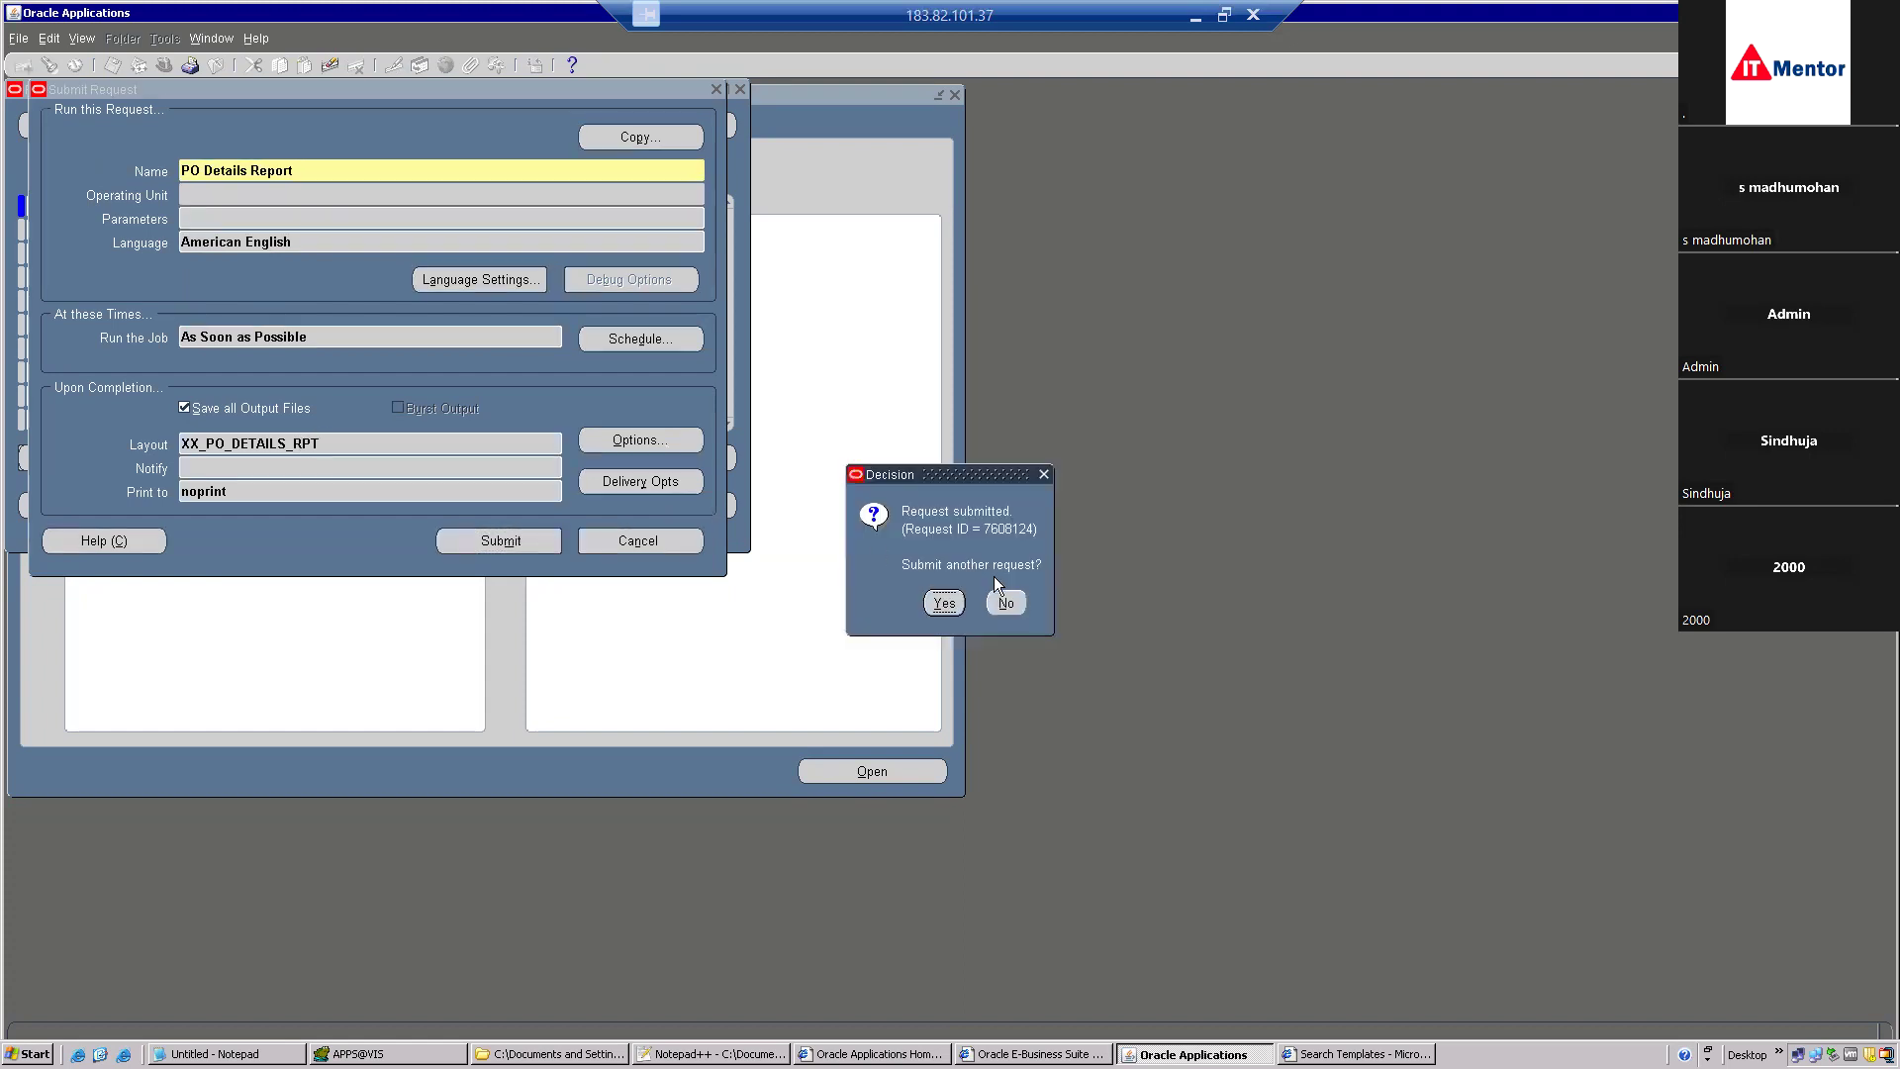
click(1007, 604)
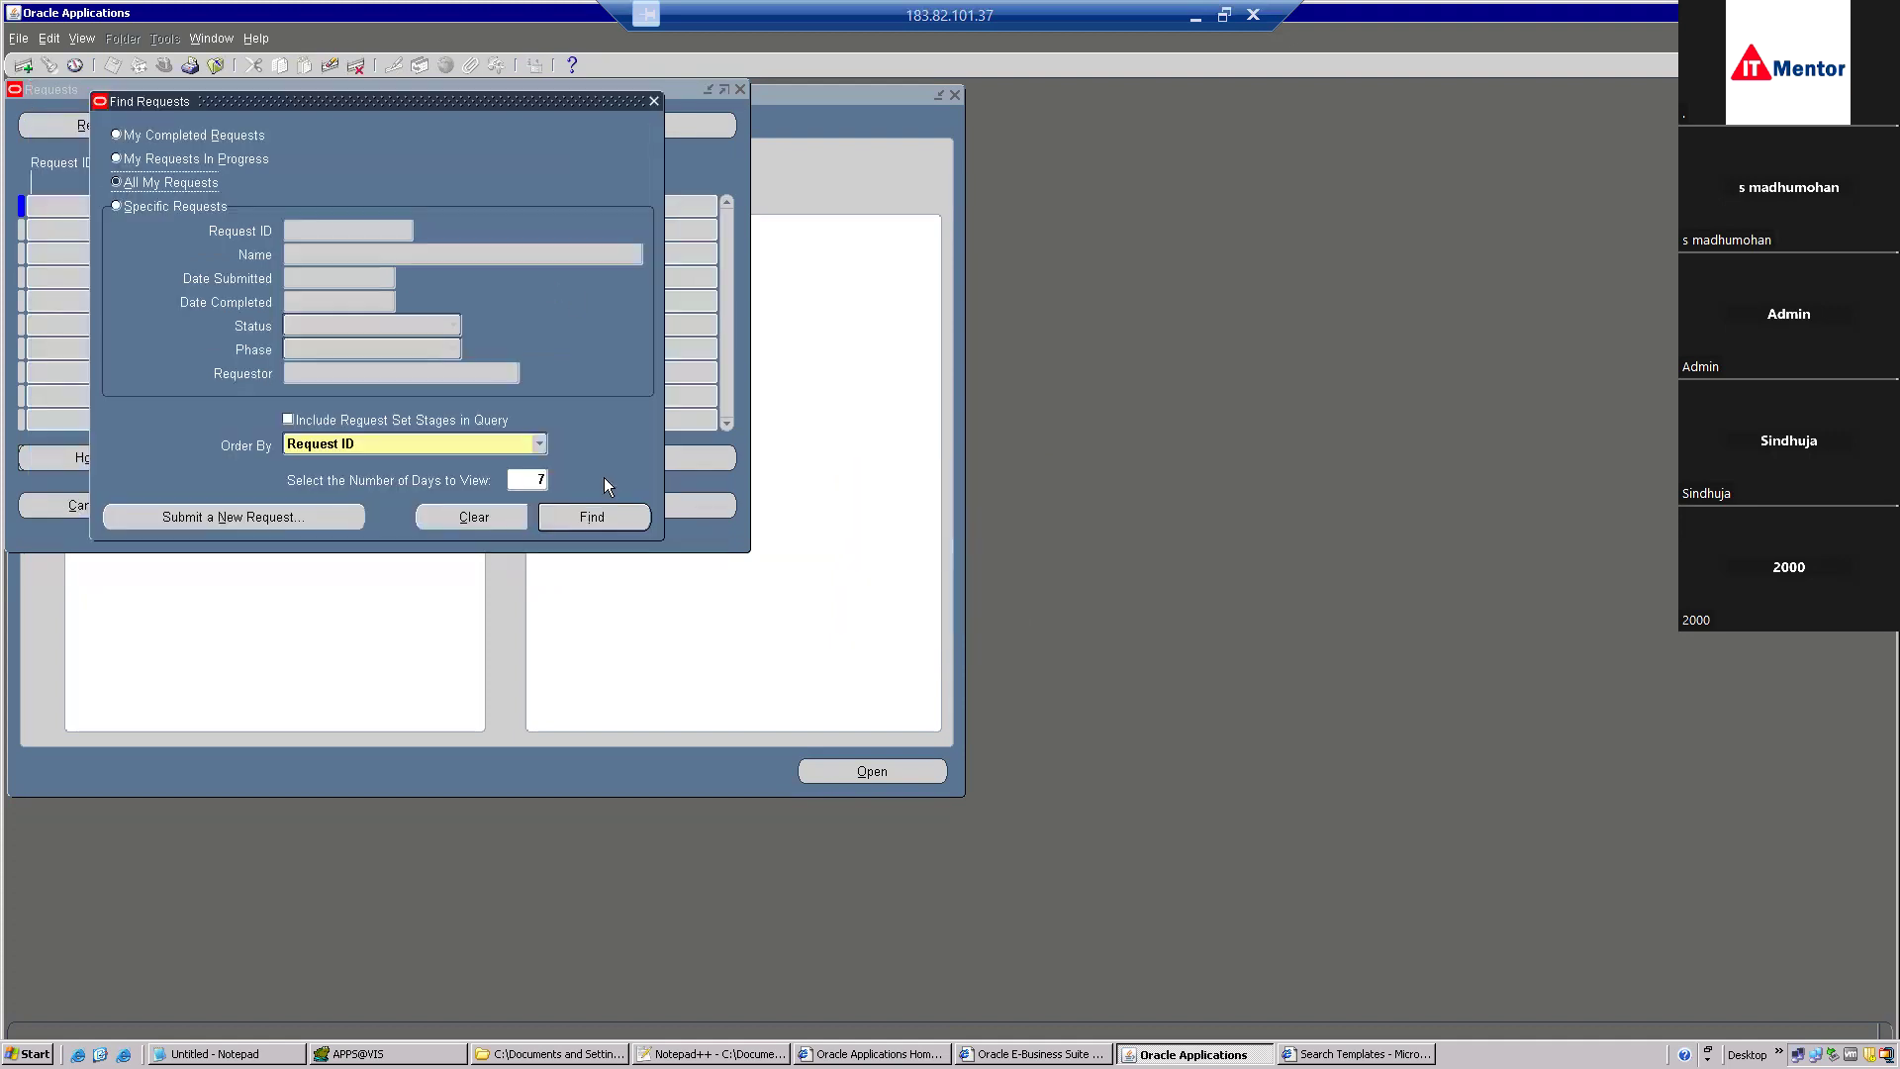
Refresh the PO Details Report request until Completed Normal, view its output, then its XML data via Diagnostics.
click(601, 531)
click(178, 127)
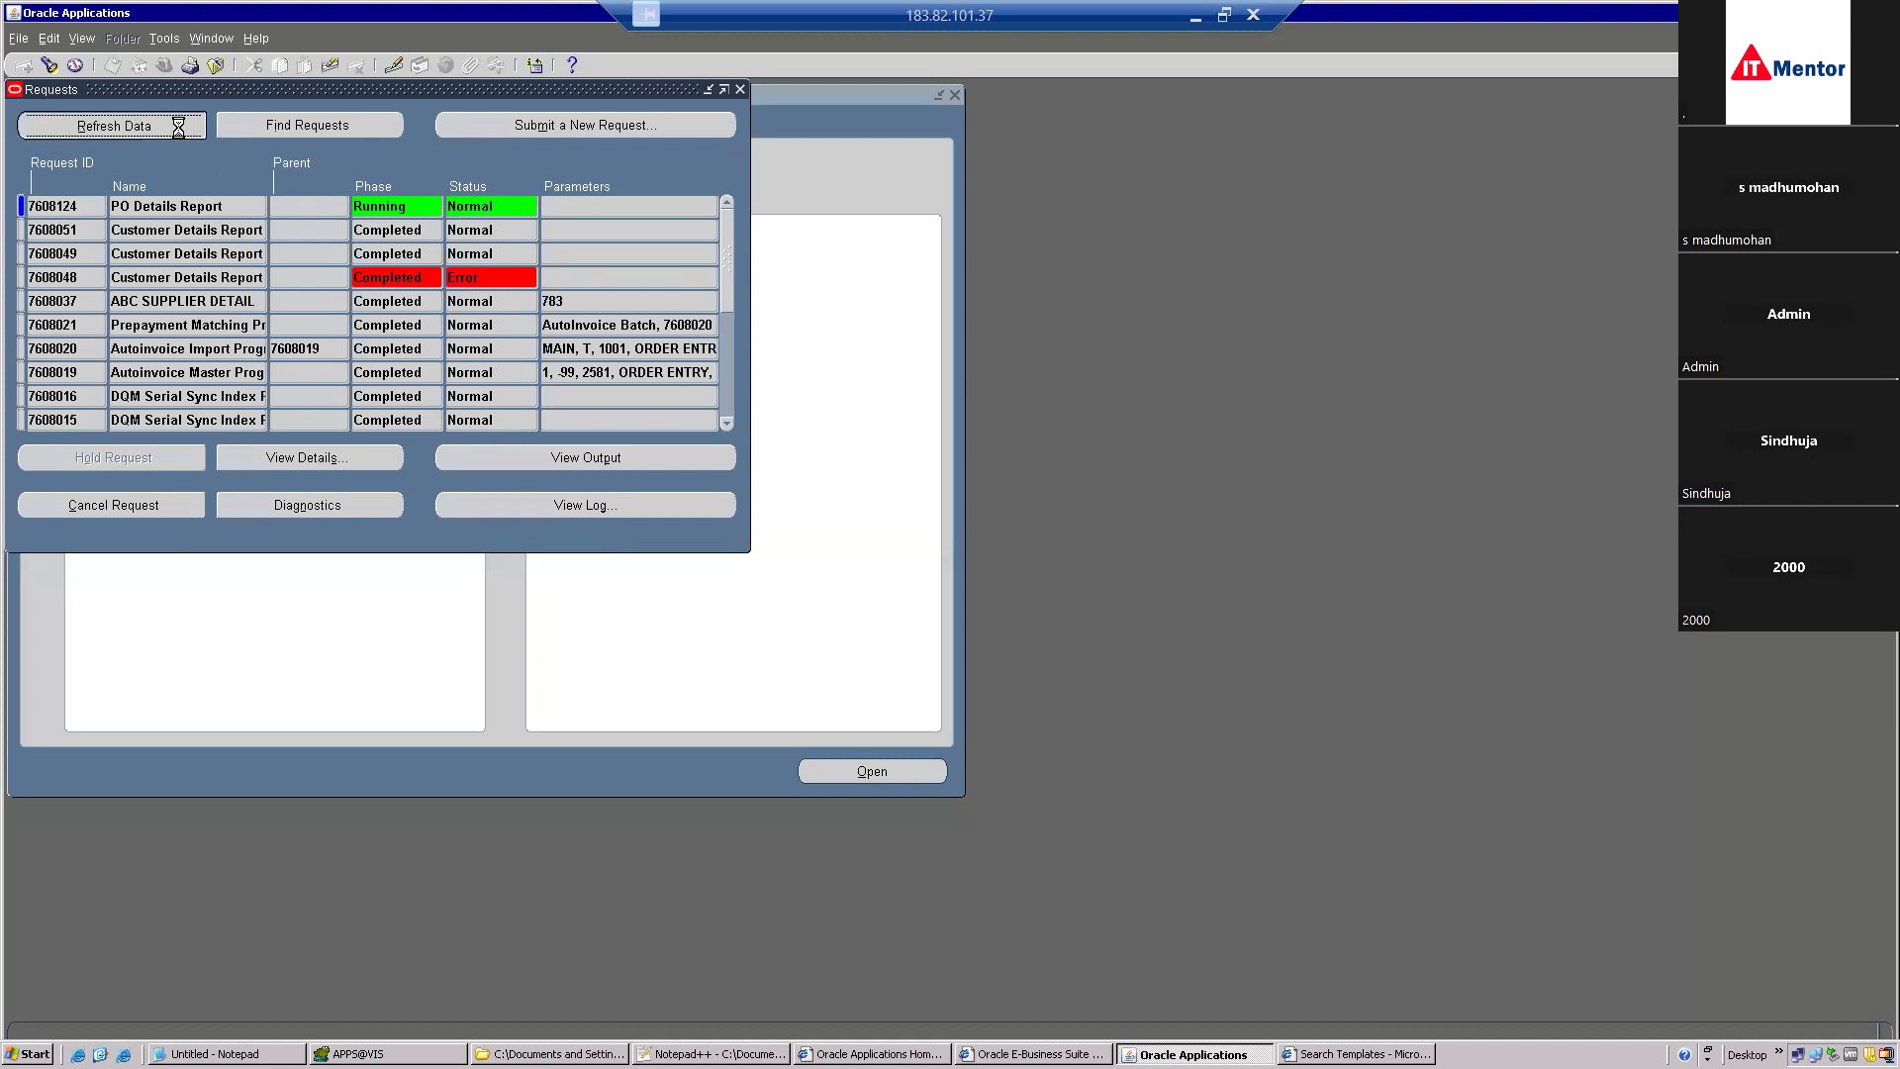
click(617, 462)
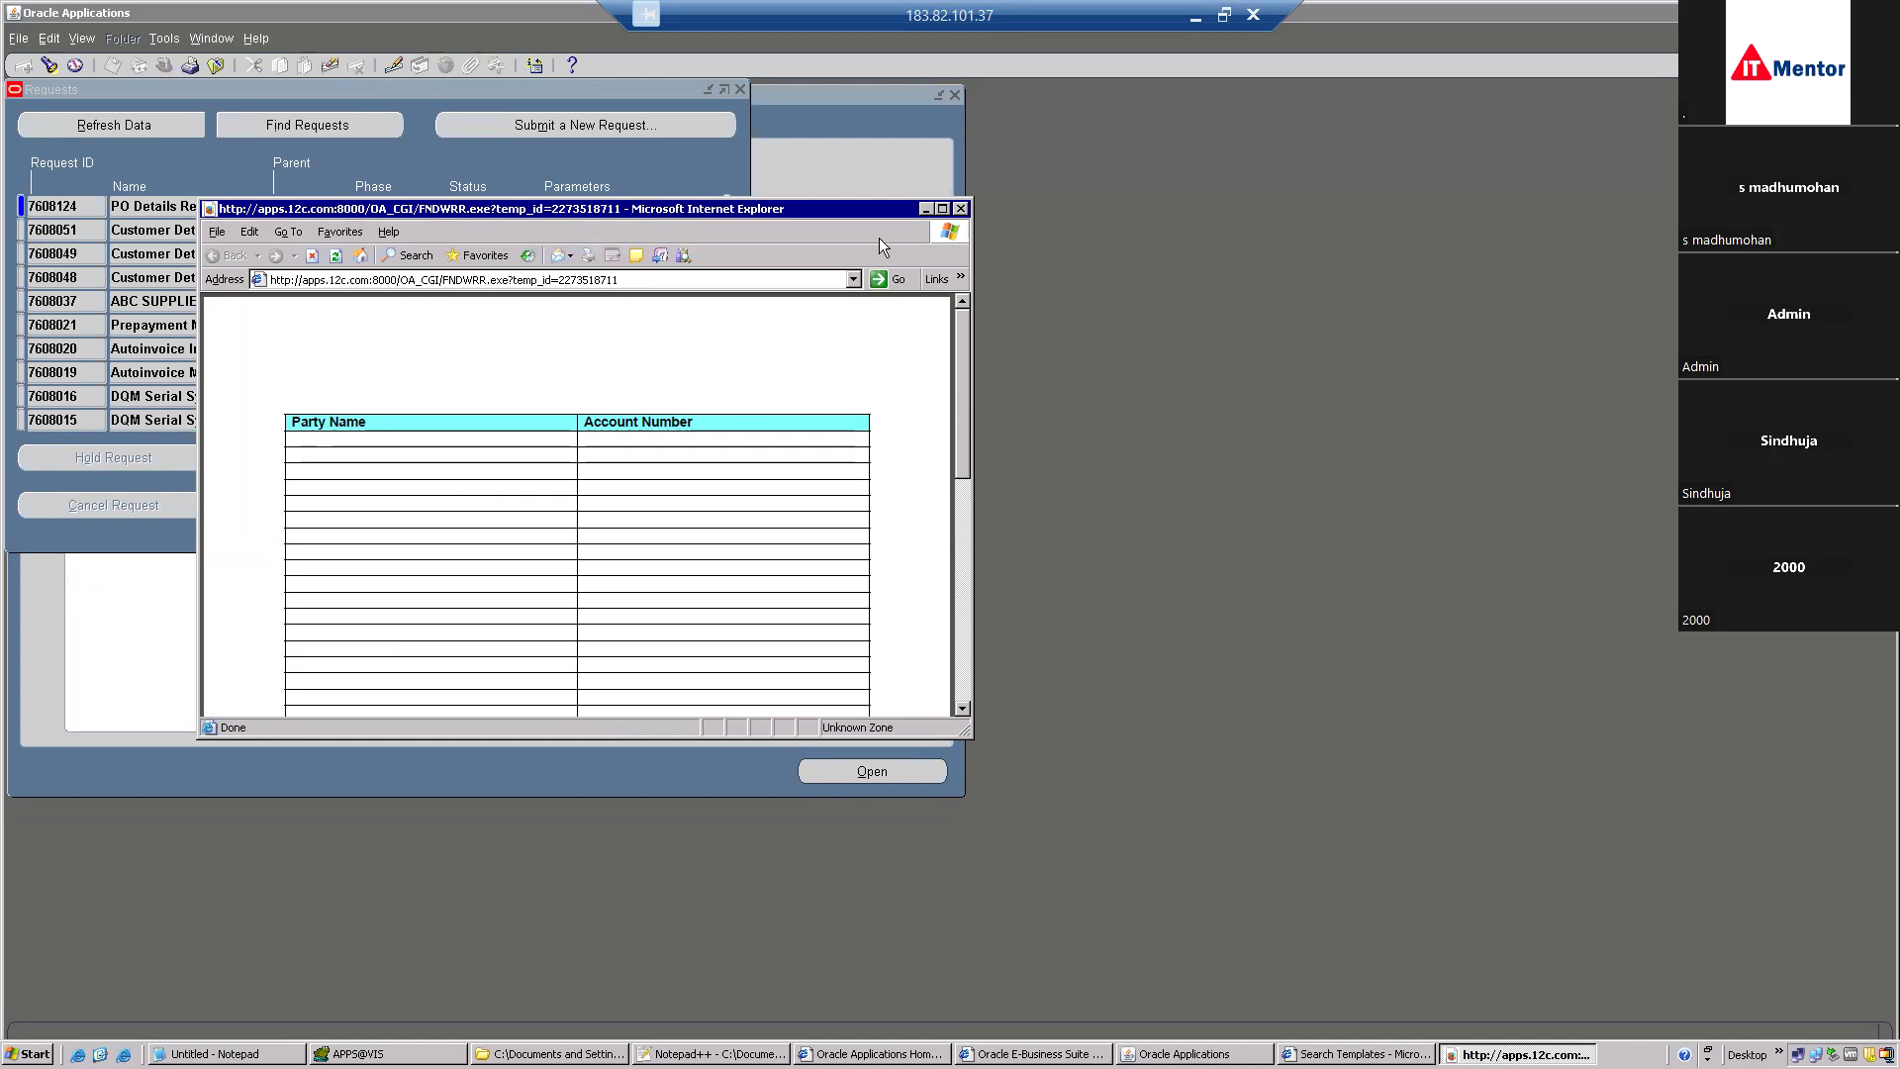
click(959, 208)
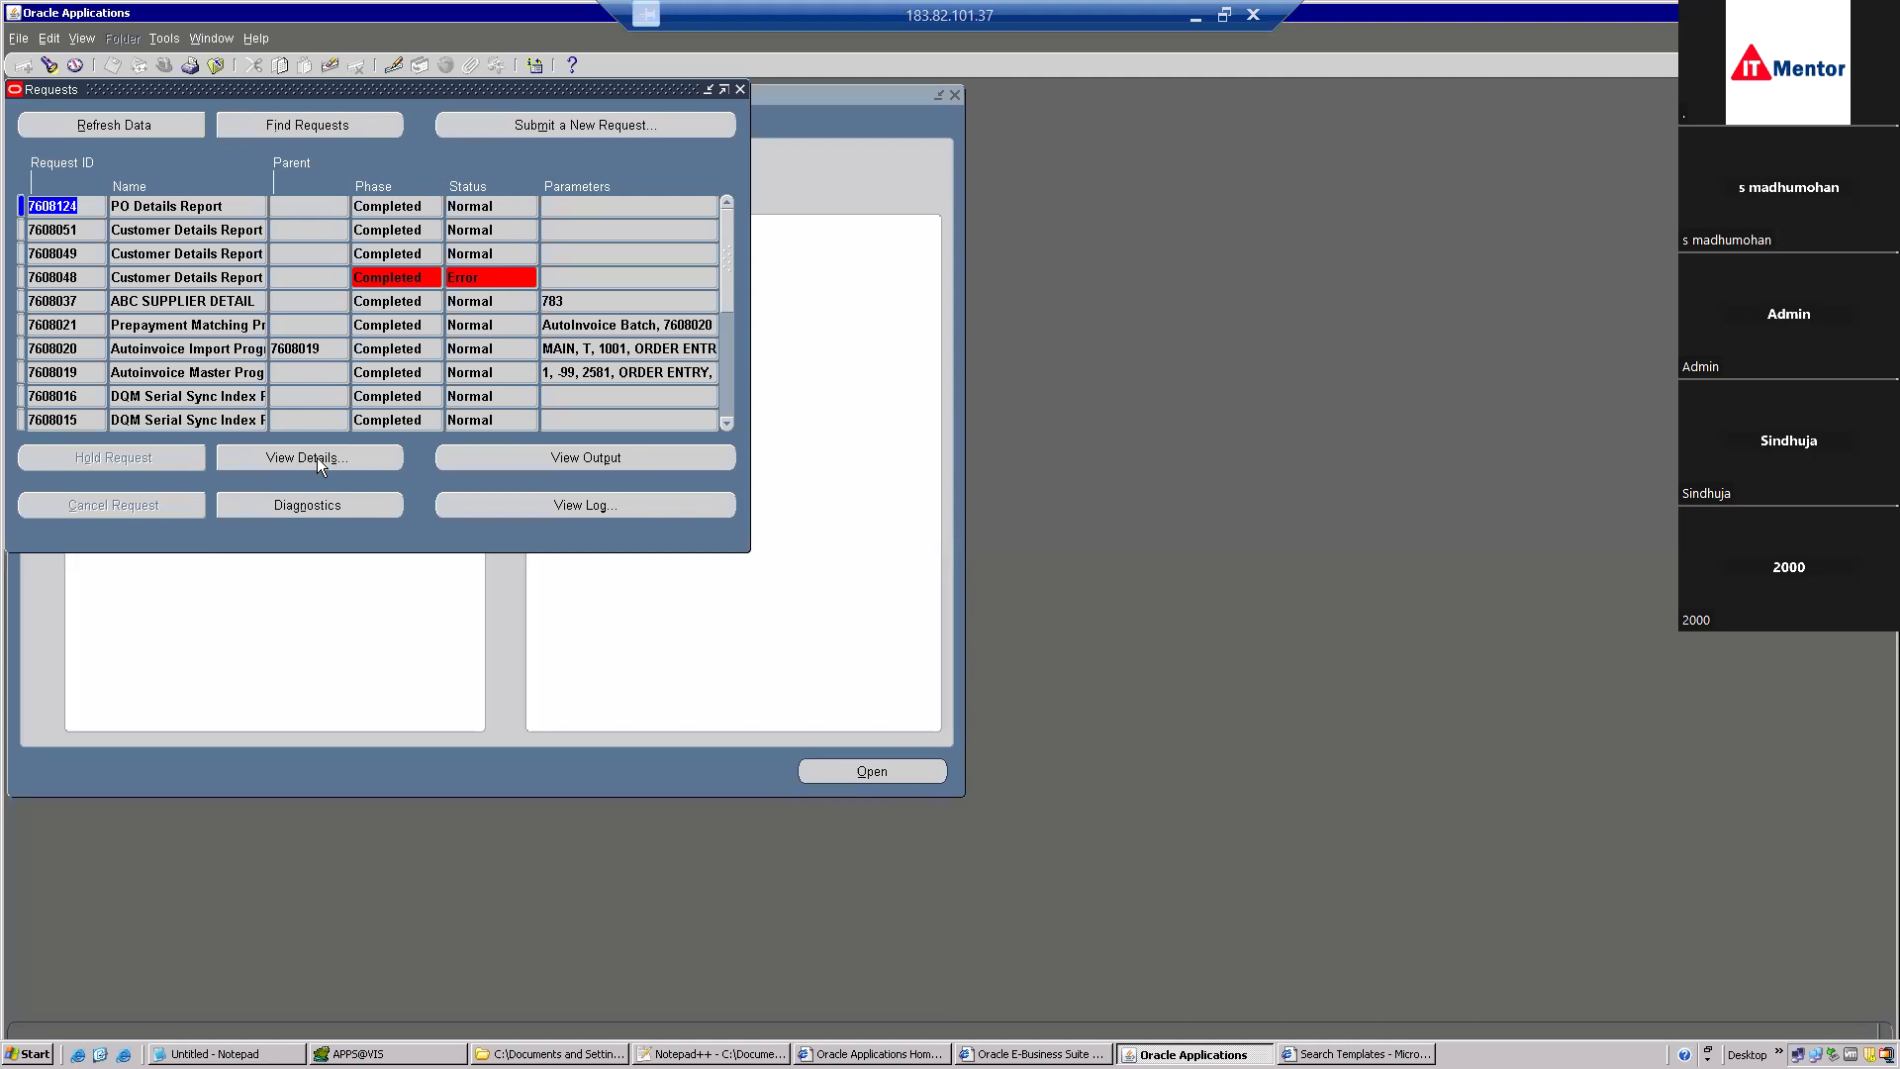
click(305, 508)
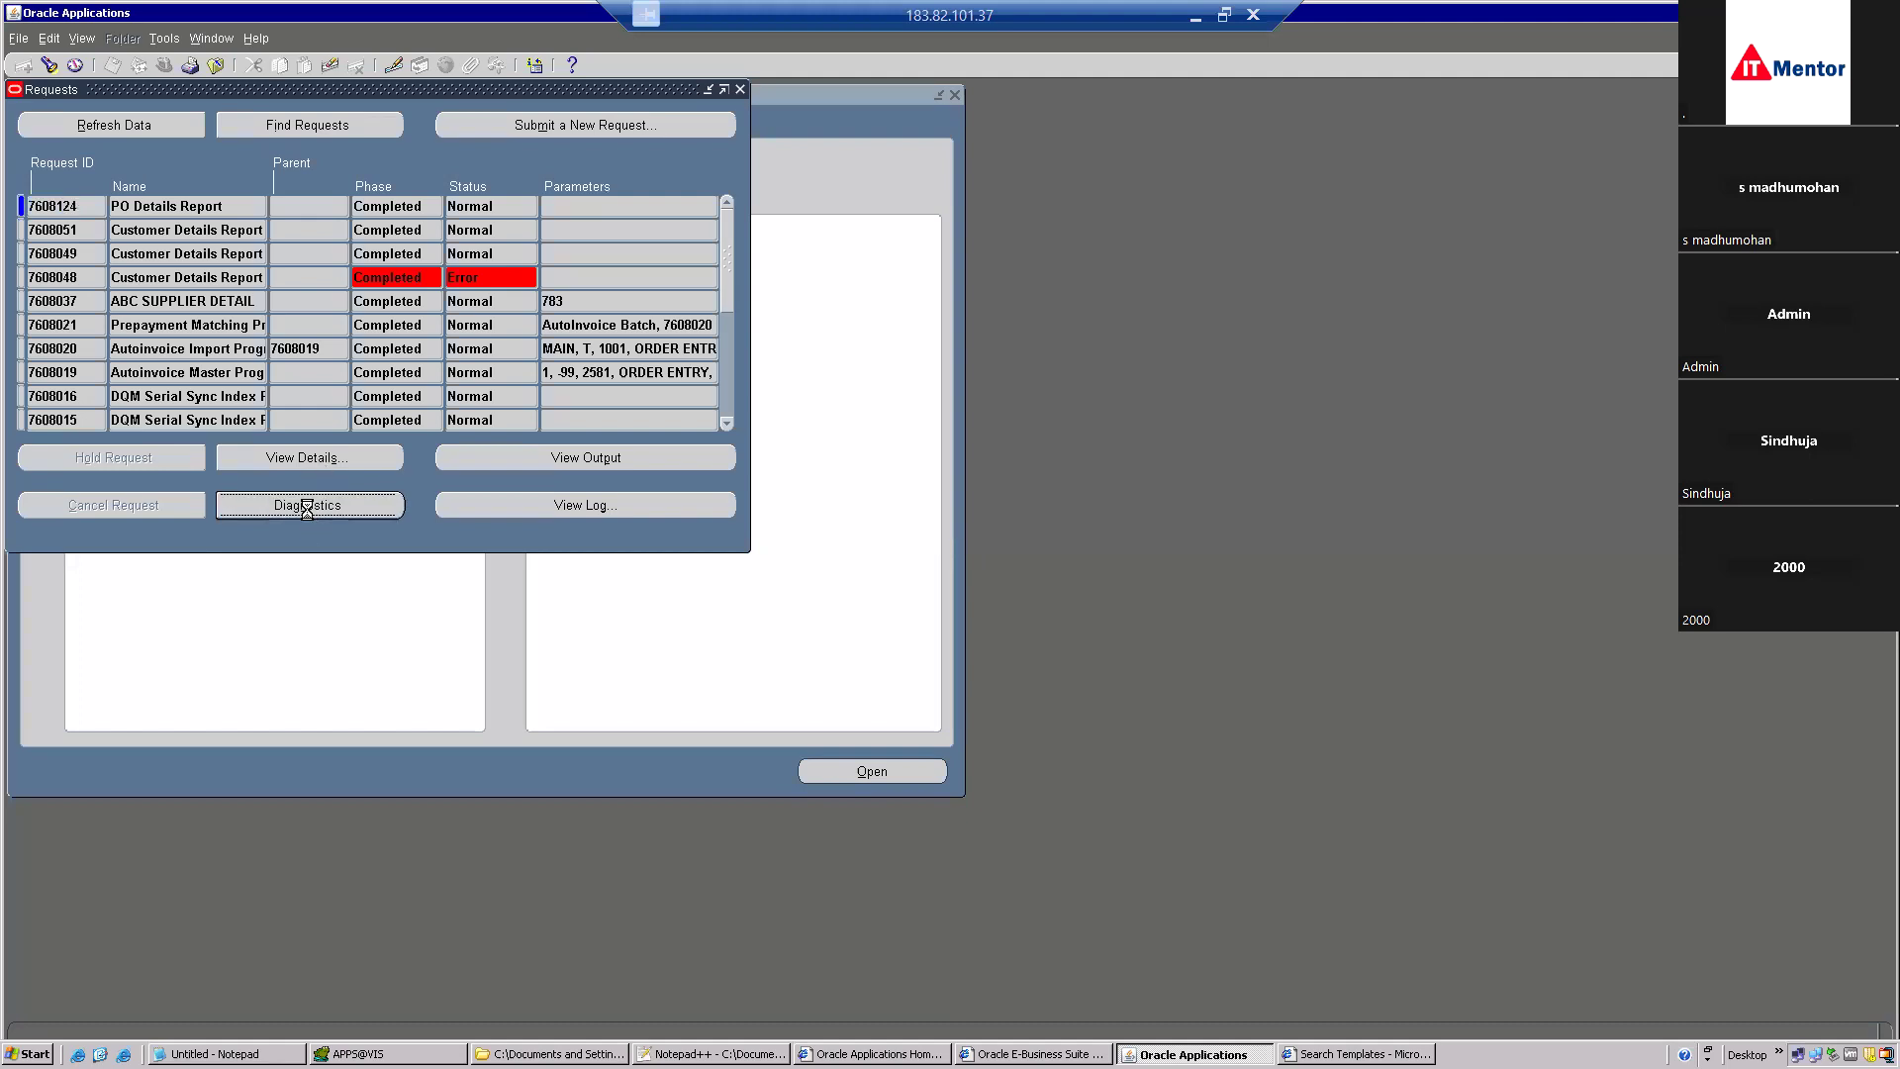
click(1039, 721)
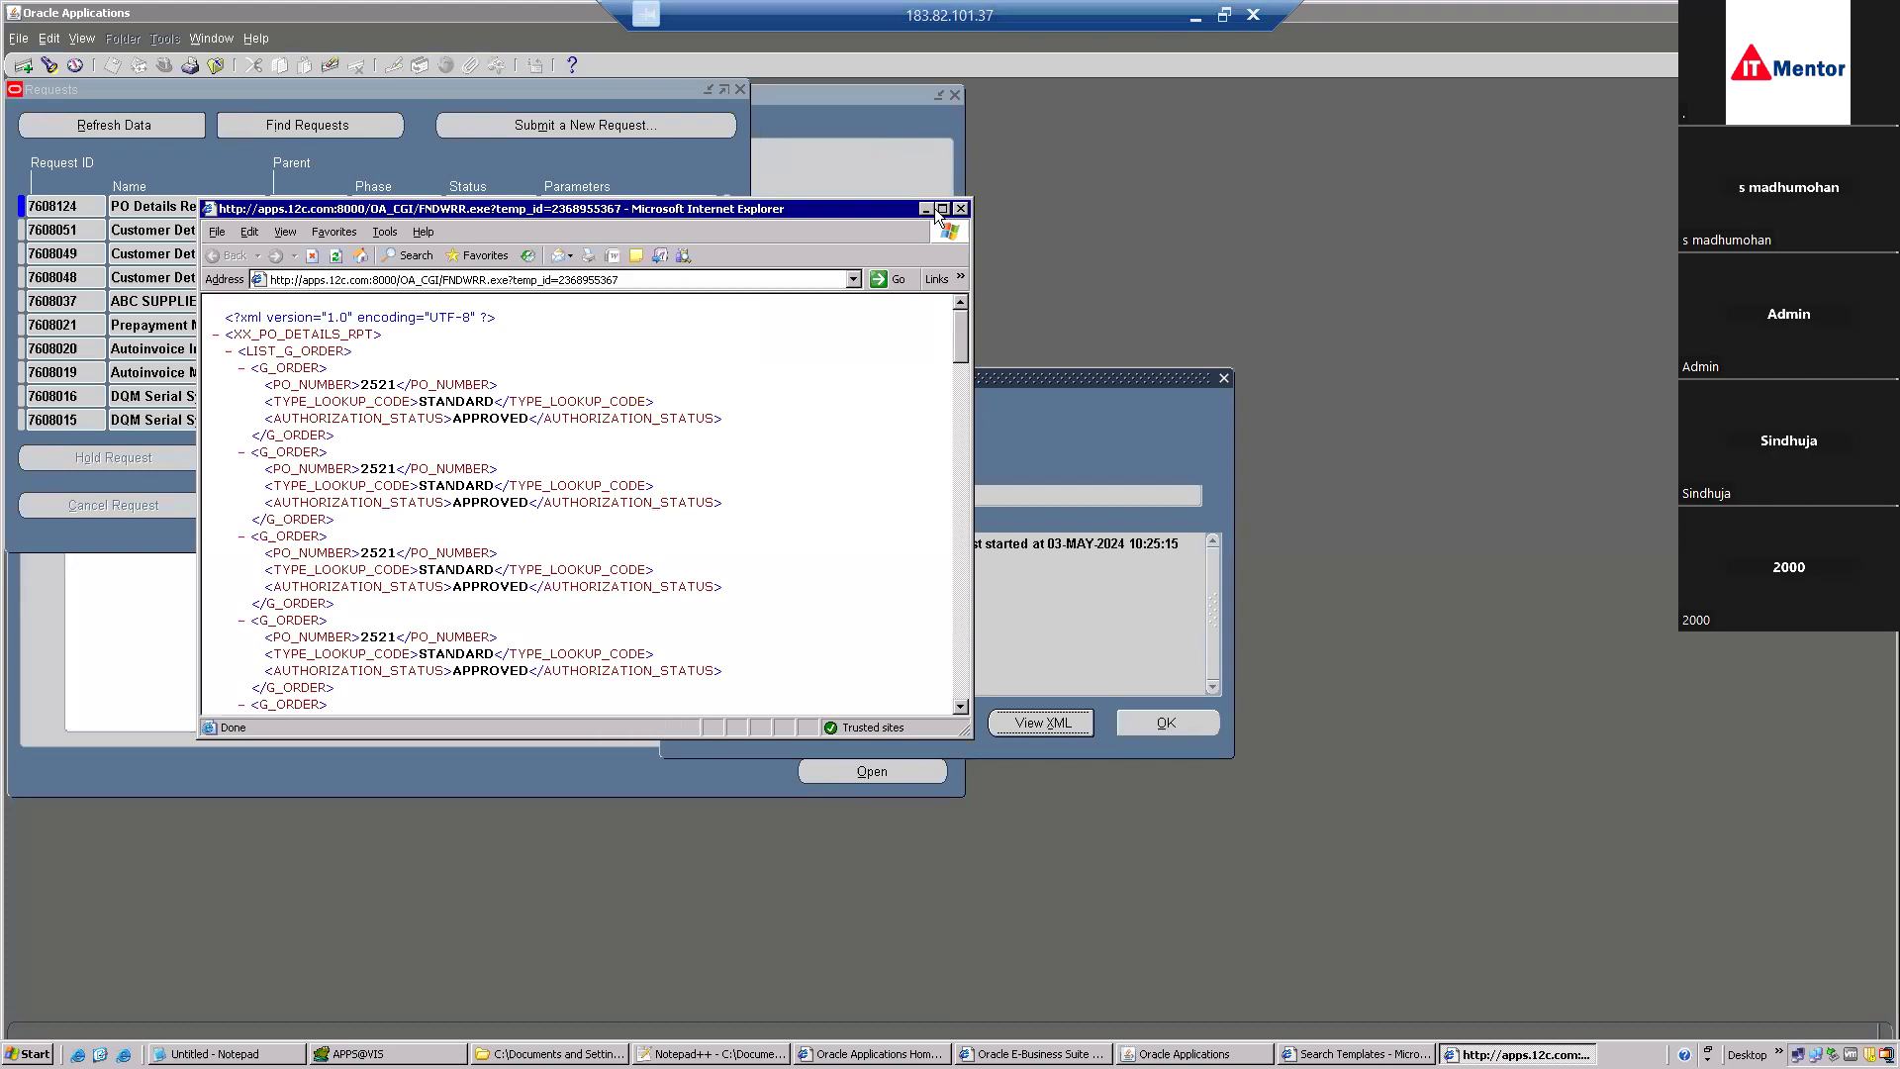
Save the maximized XML data page as XX_PO_DETAILS2.xml in New Folder.
click(942, 209)
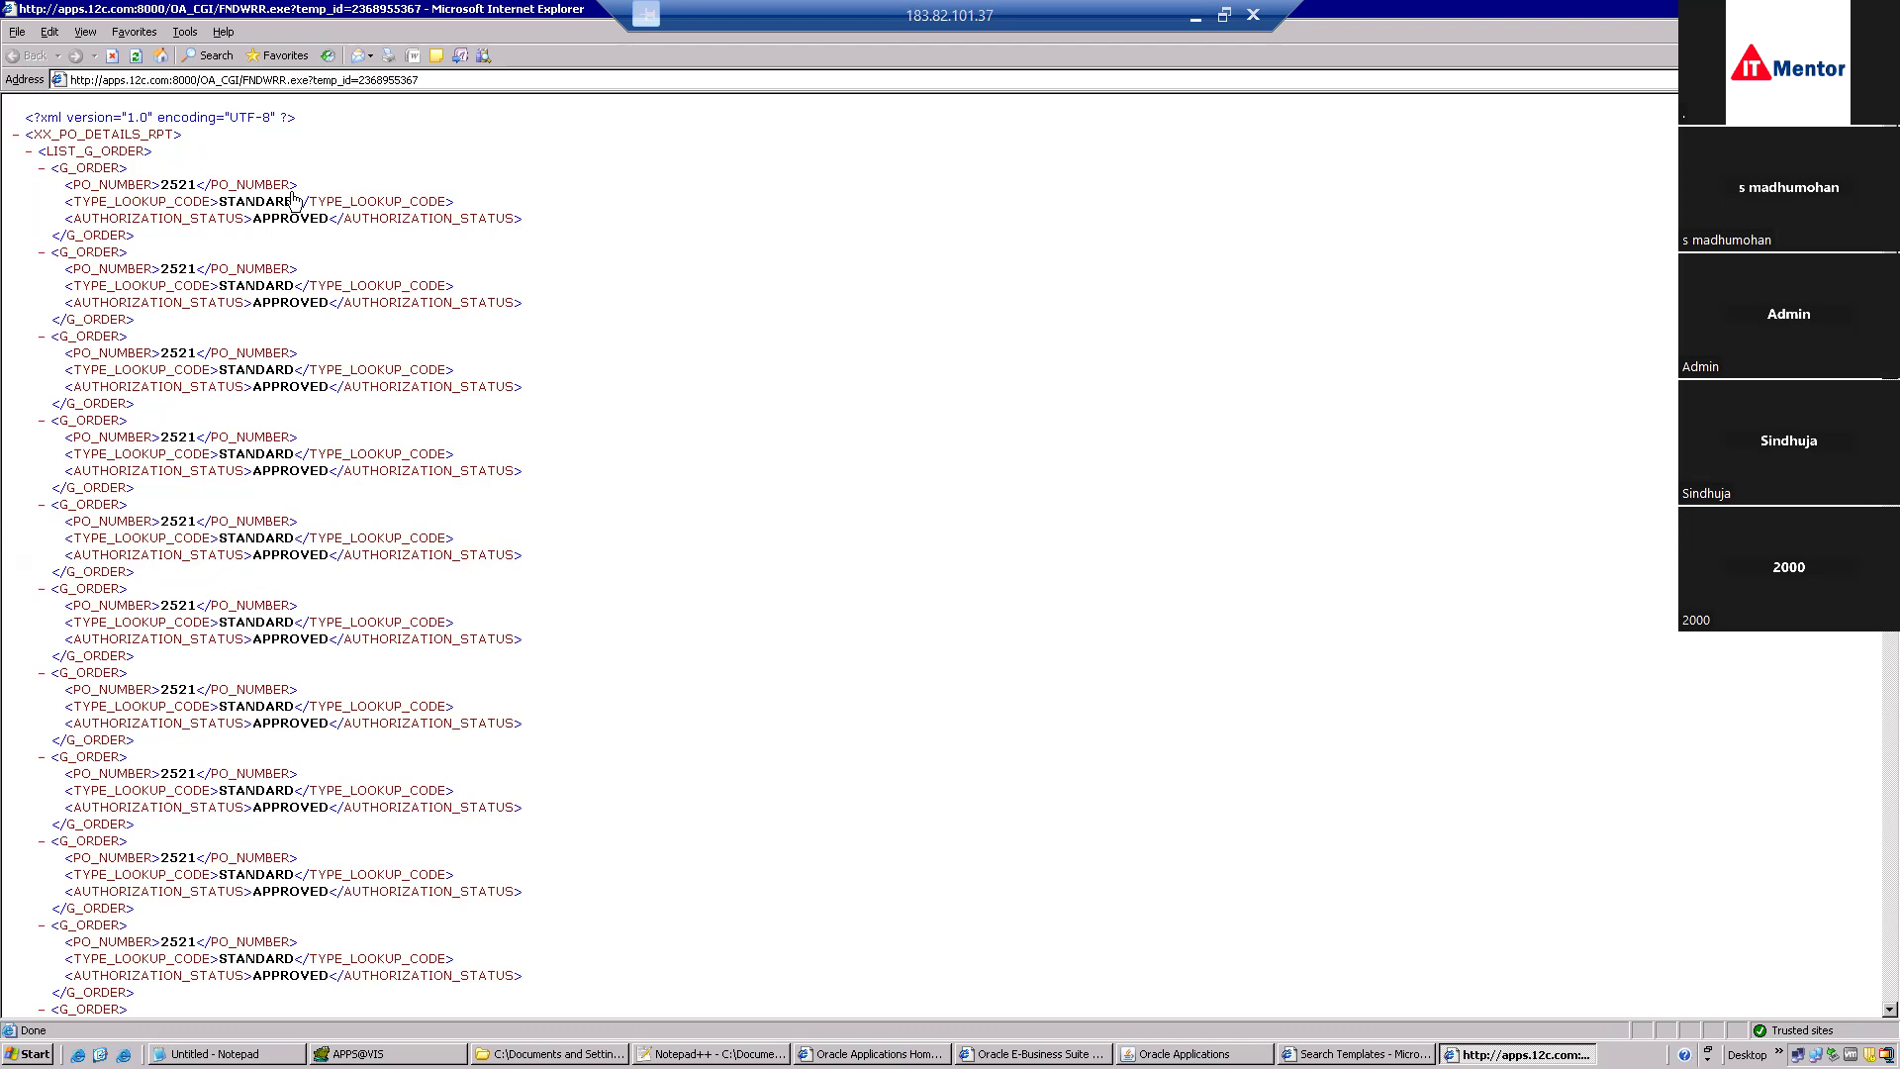
click(22, 35)
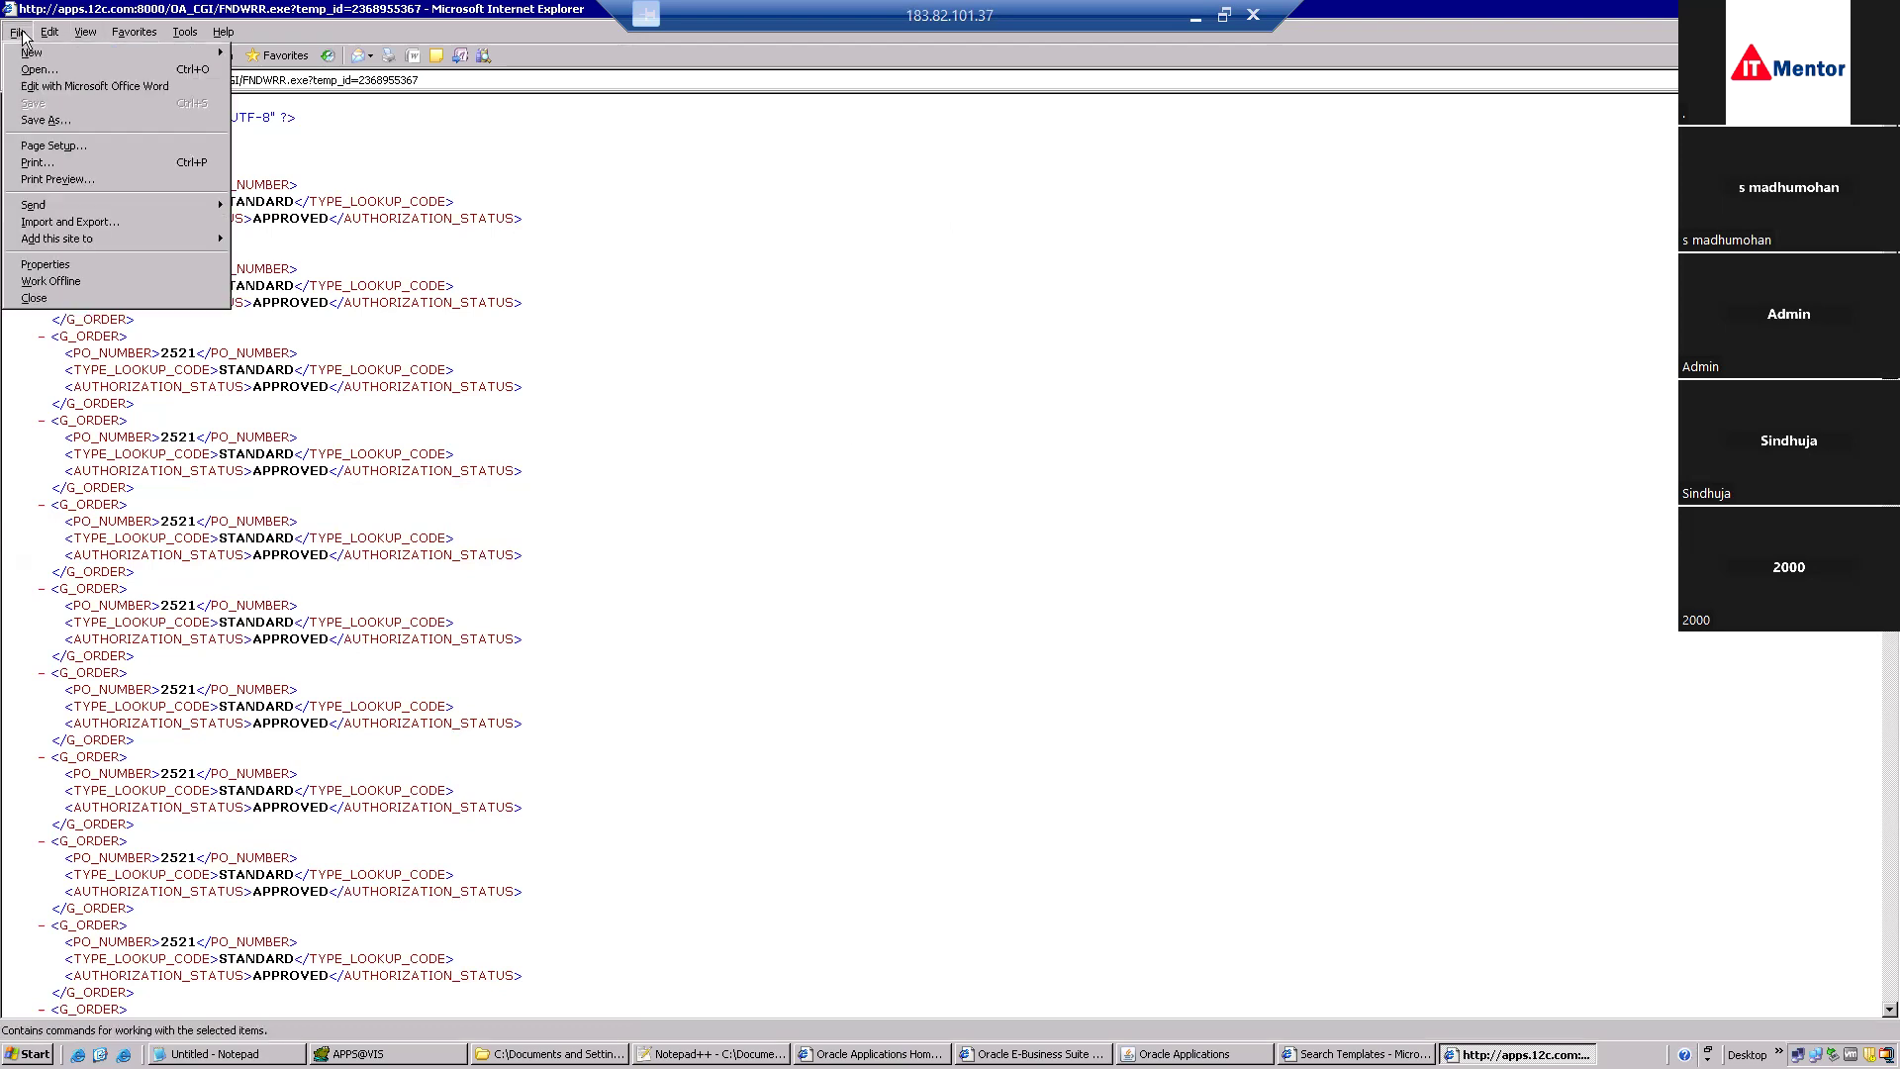
click(57, 121)
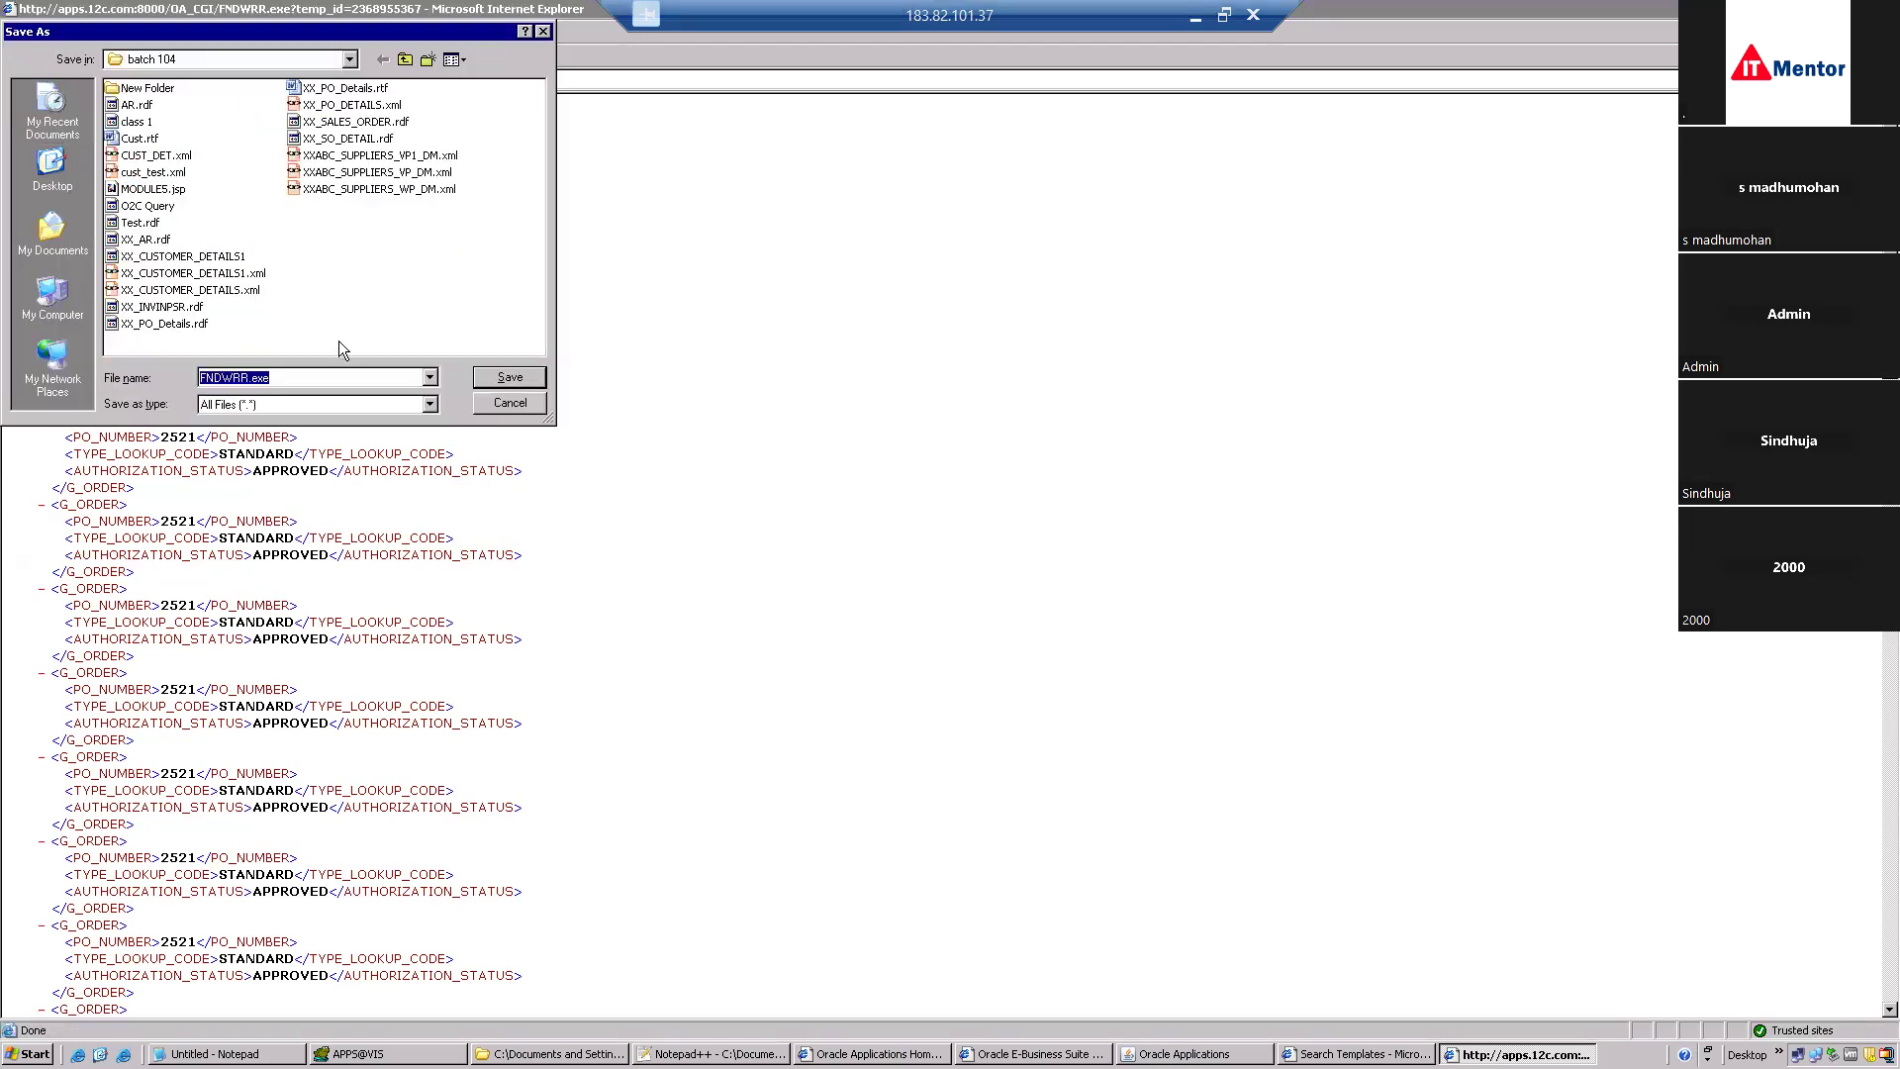
double_click(133, 88)
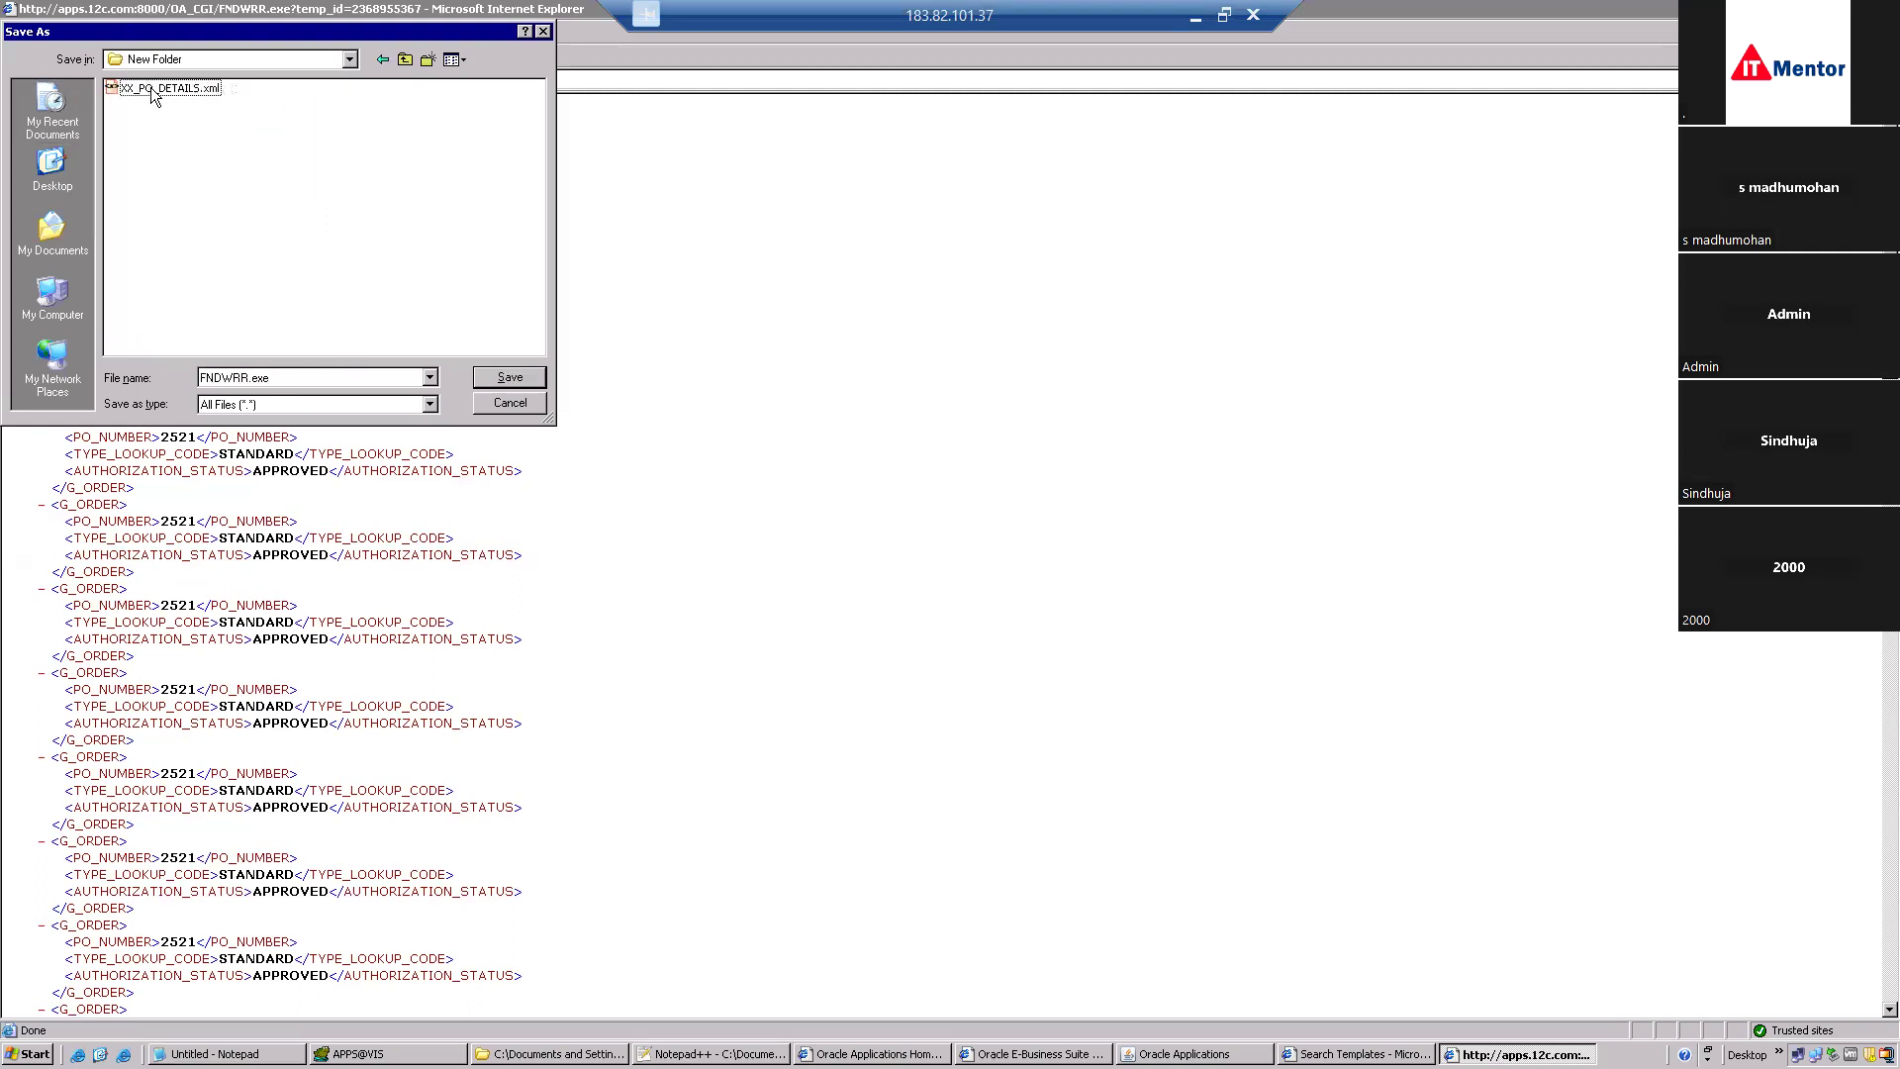
click(150, 87)
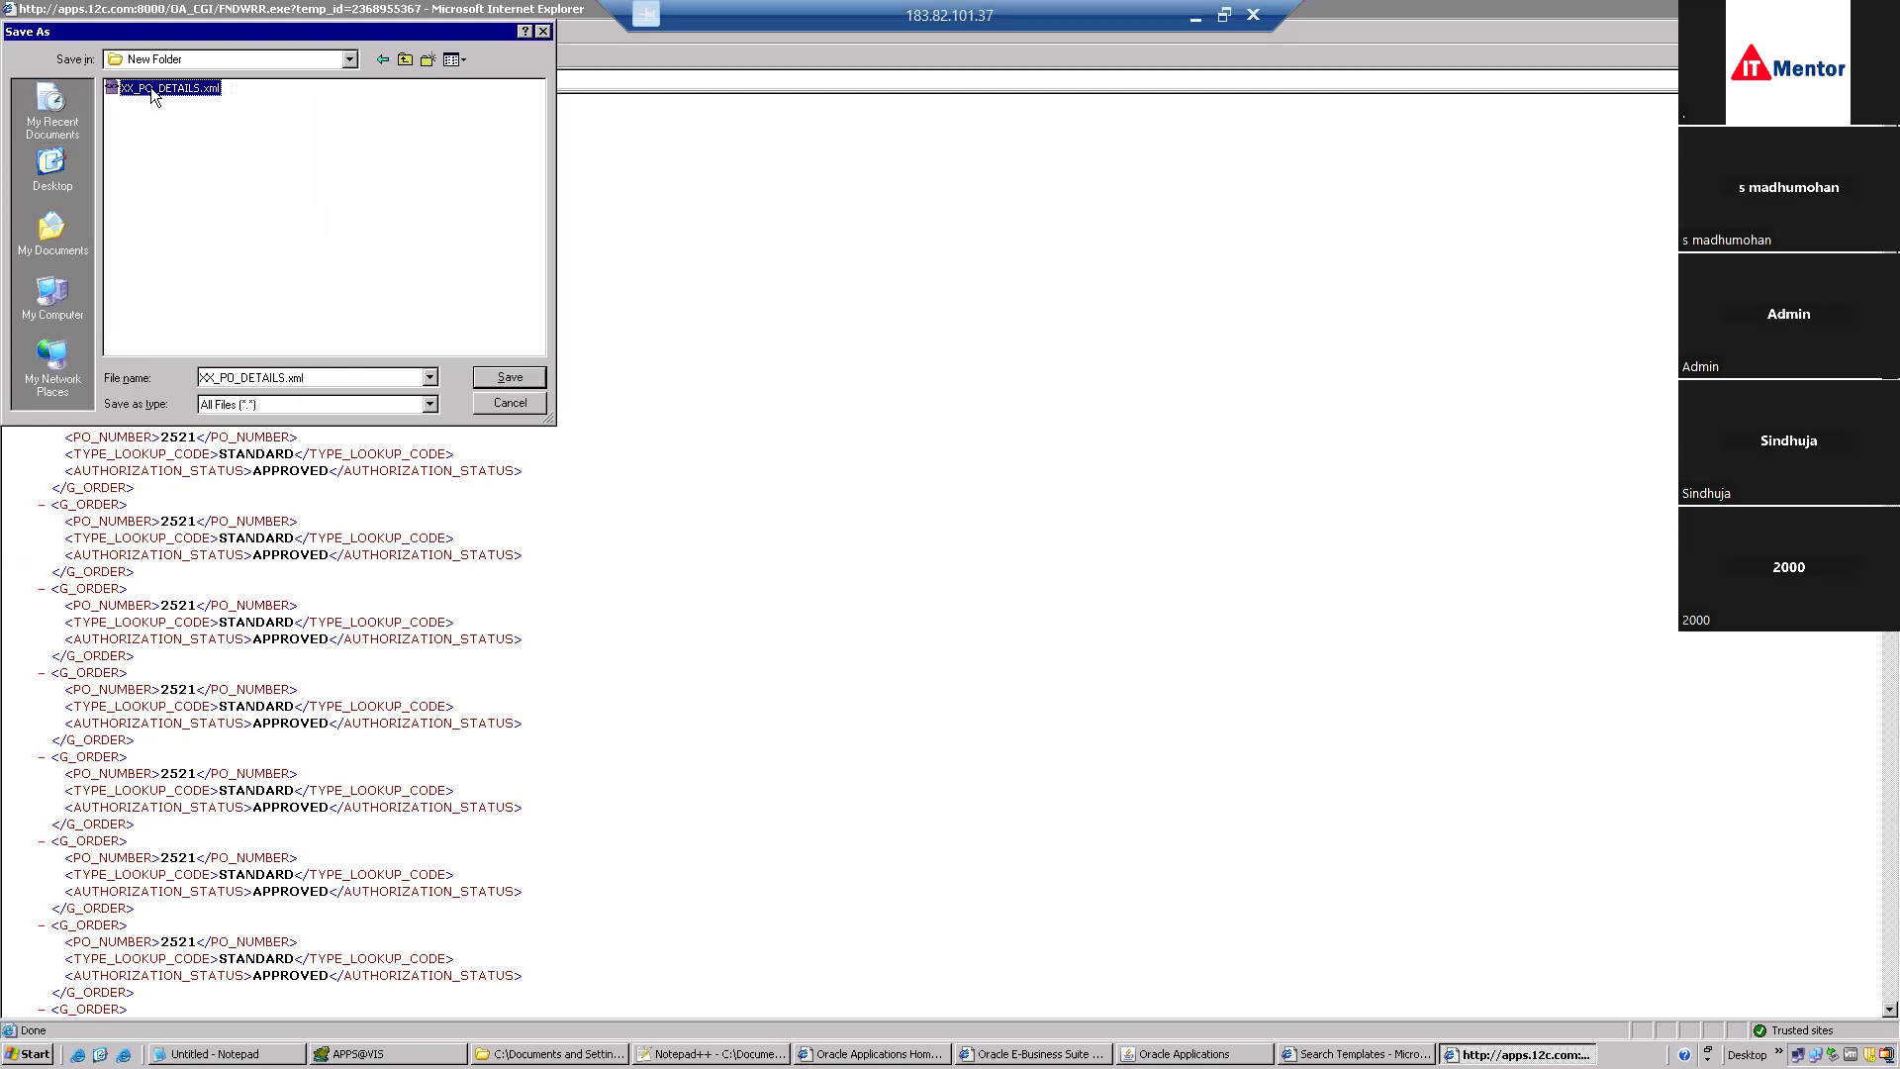
double_click(287, 380)
click(287, 380)
click(496, 377)
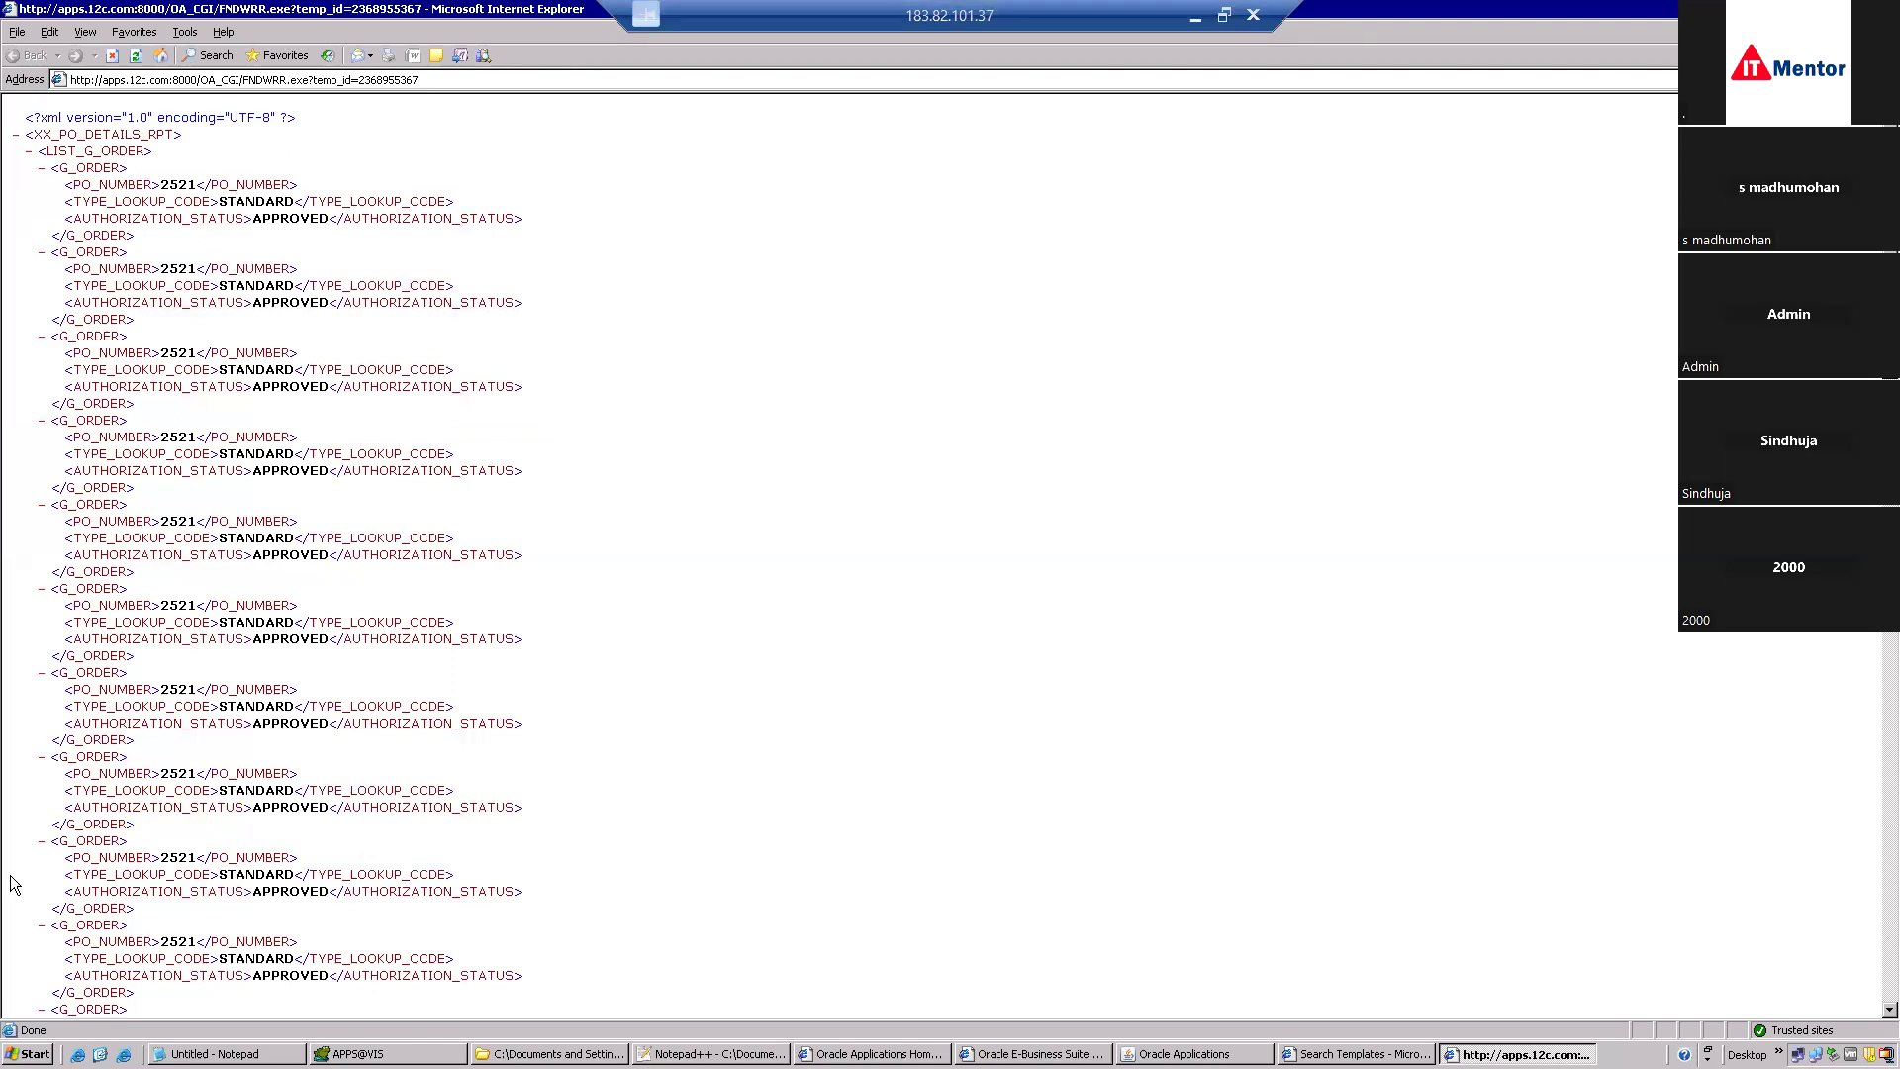
Launch Word 2007, dismiss Document Recovery, maximize Document1, and show the Add-Ins Template Builder commands.
click(29, 1052)
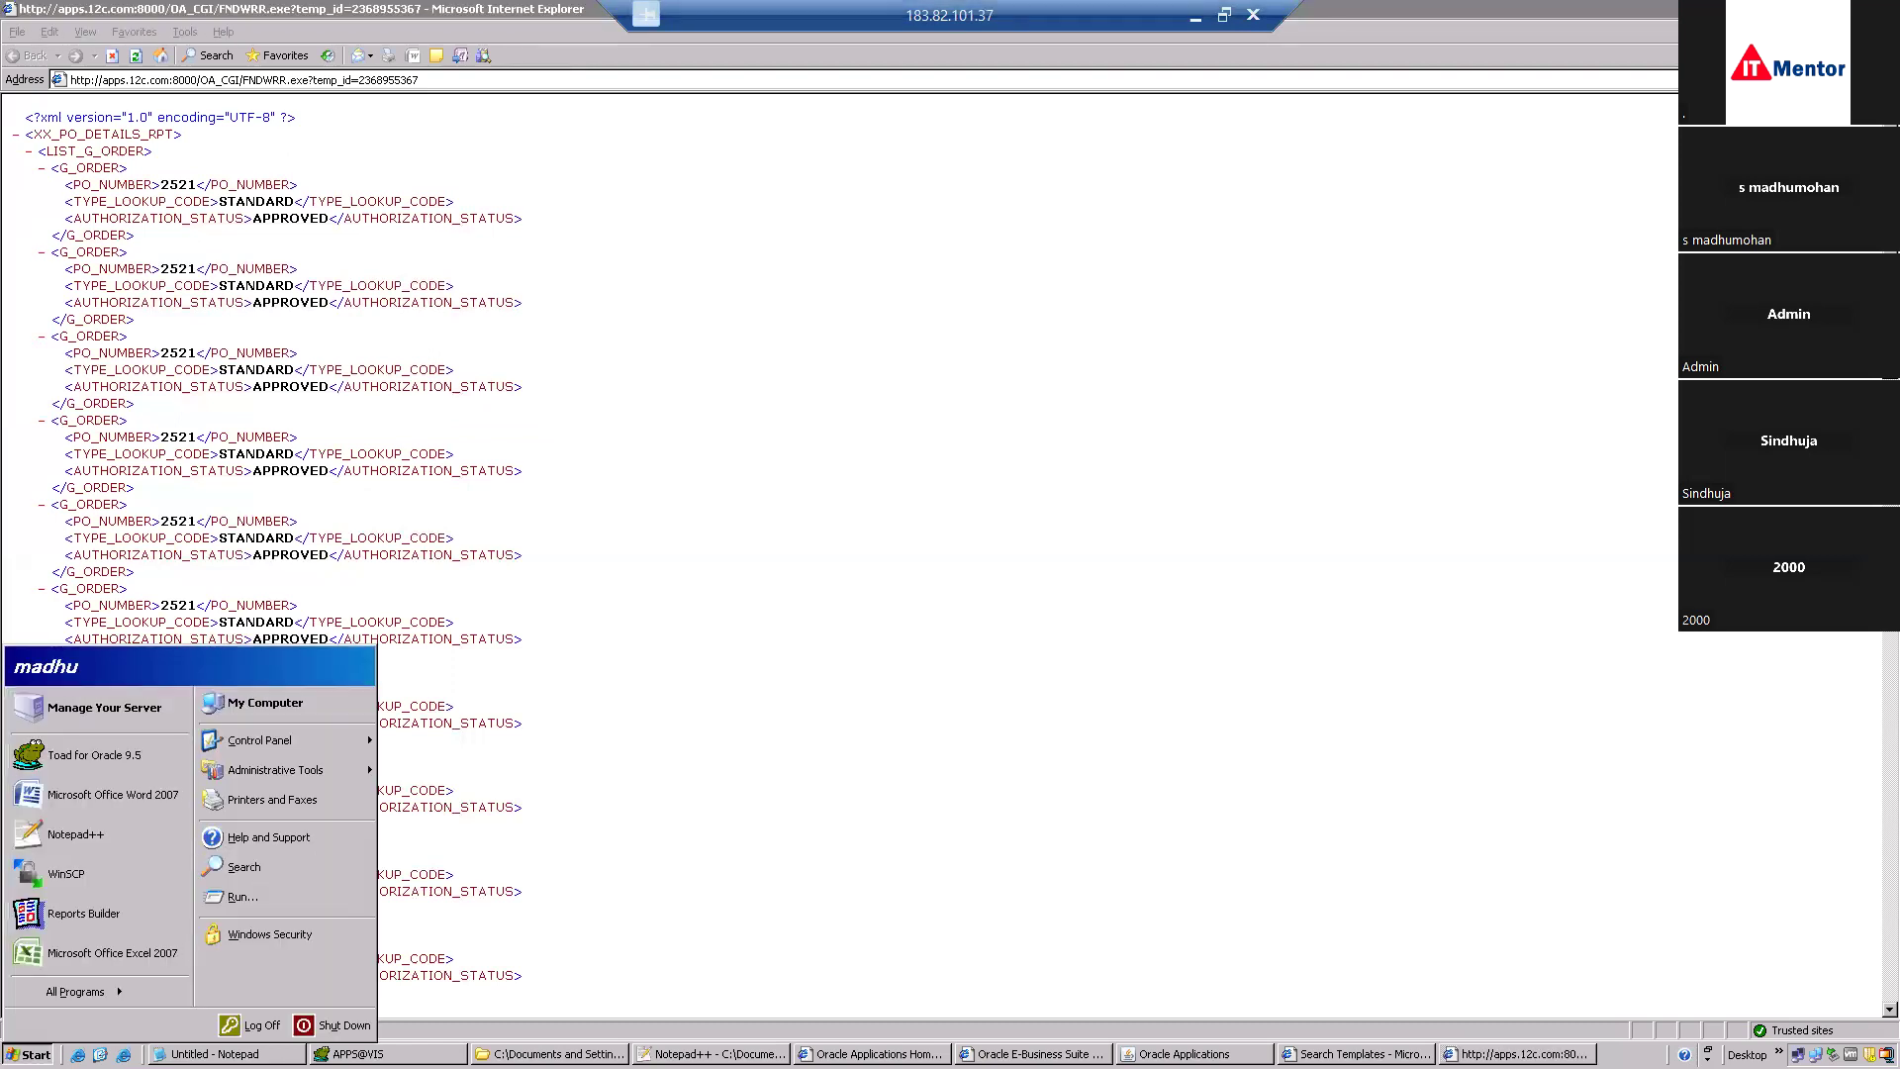
click(101, 792)
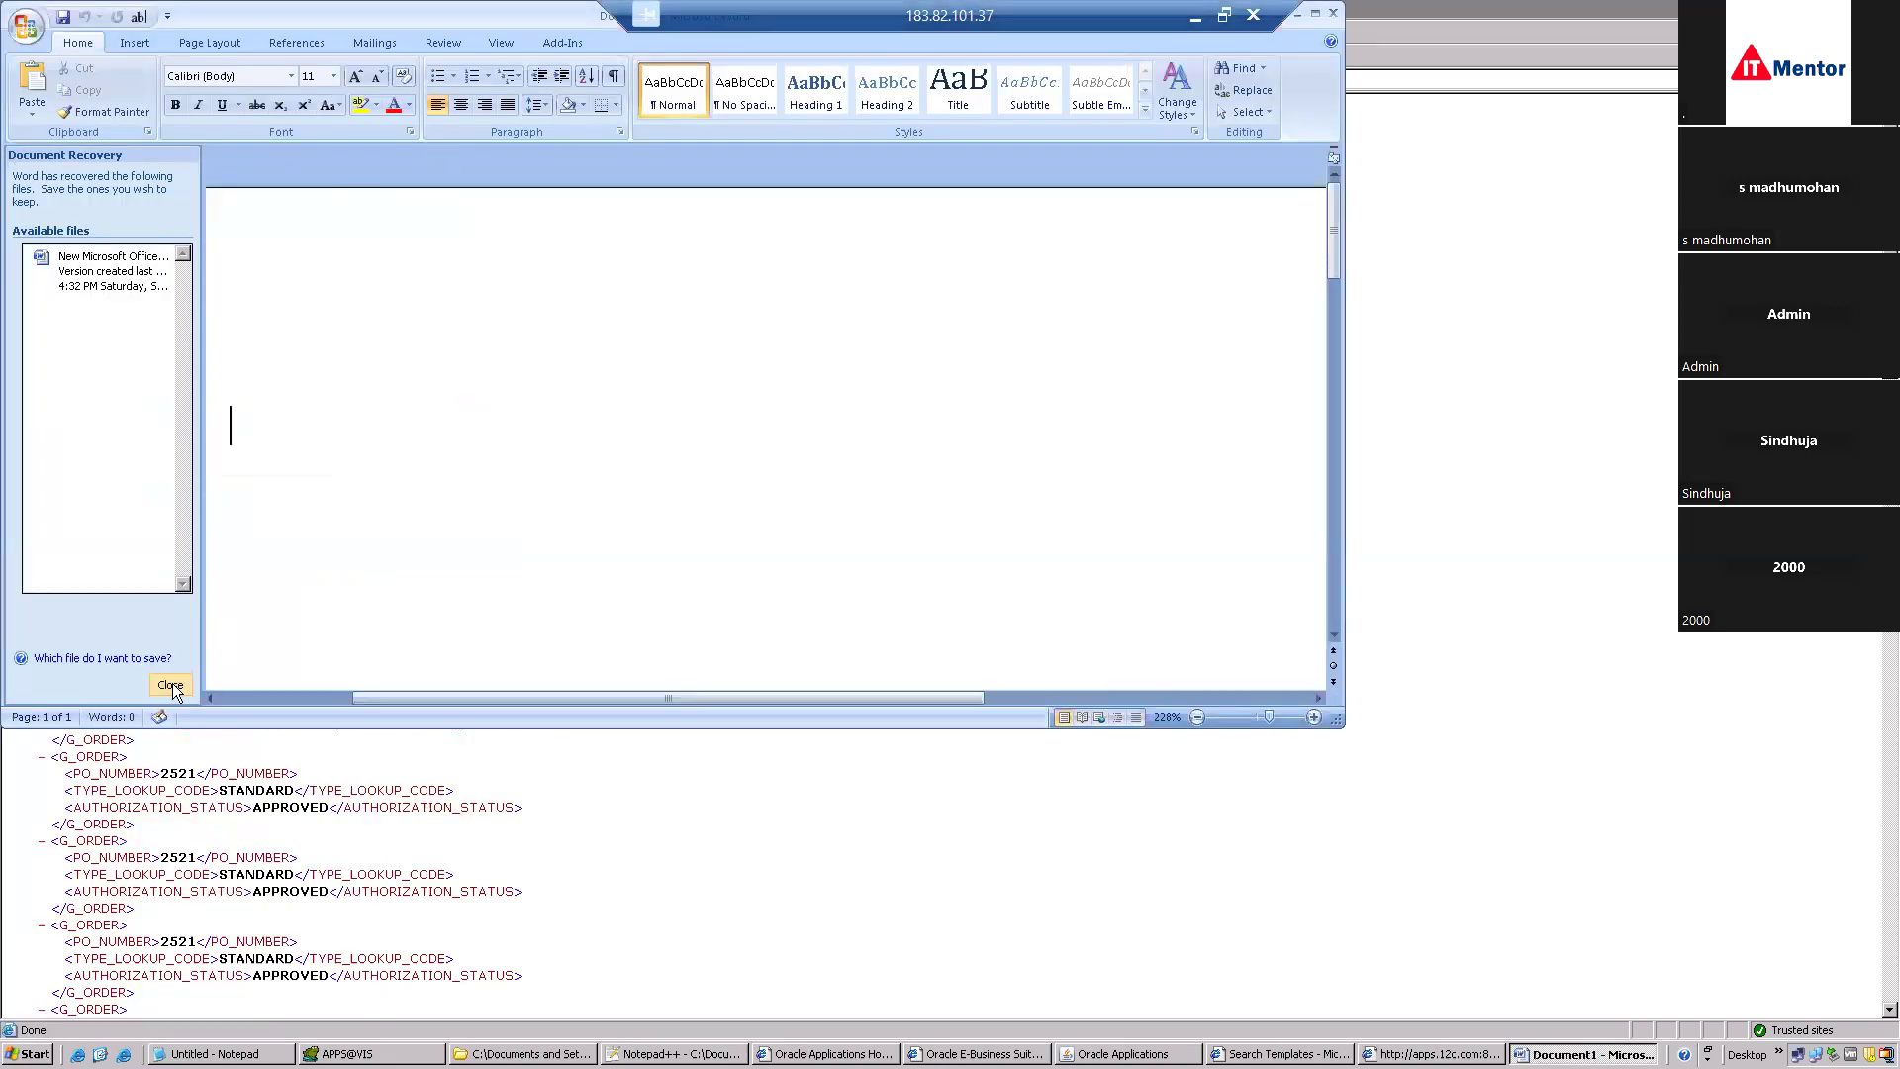
click(170, 683)
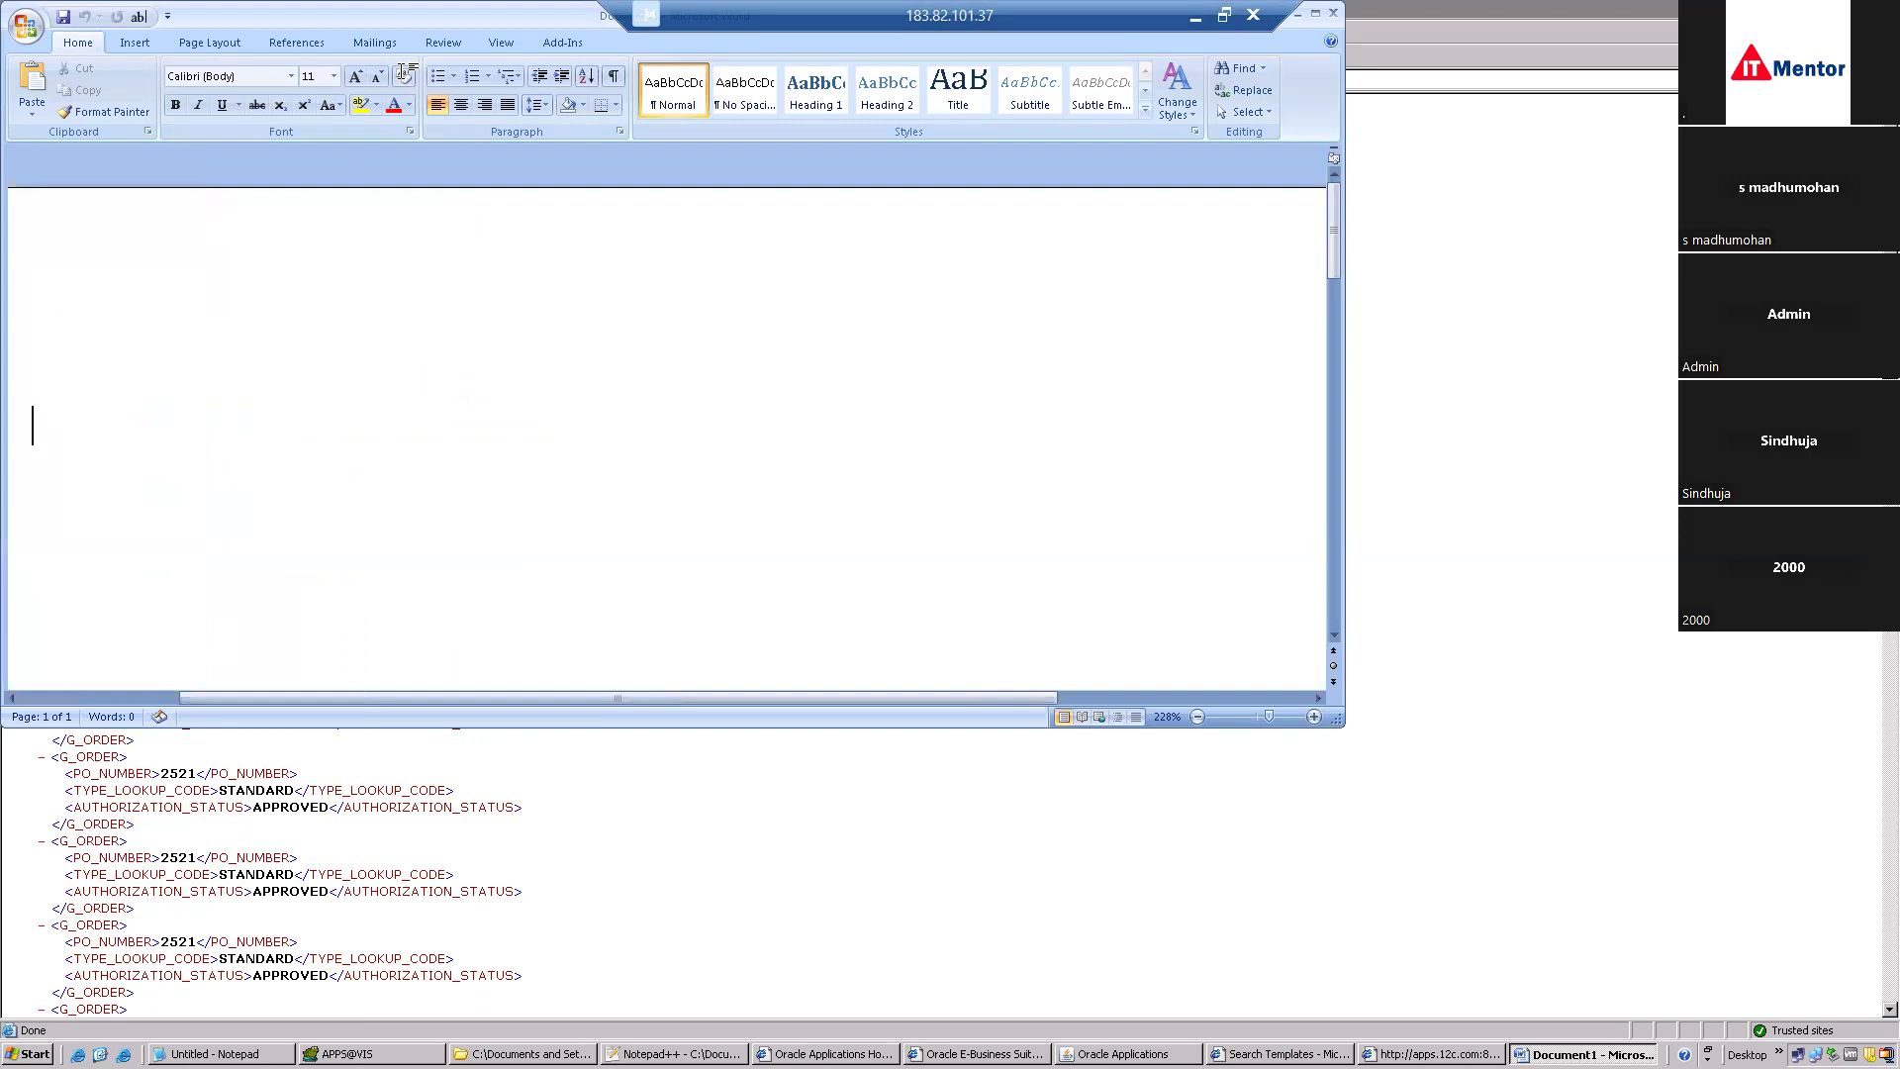
double_click(550, 16)
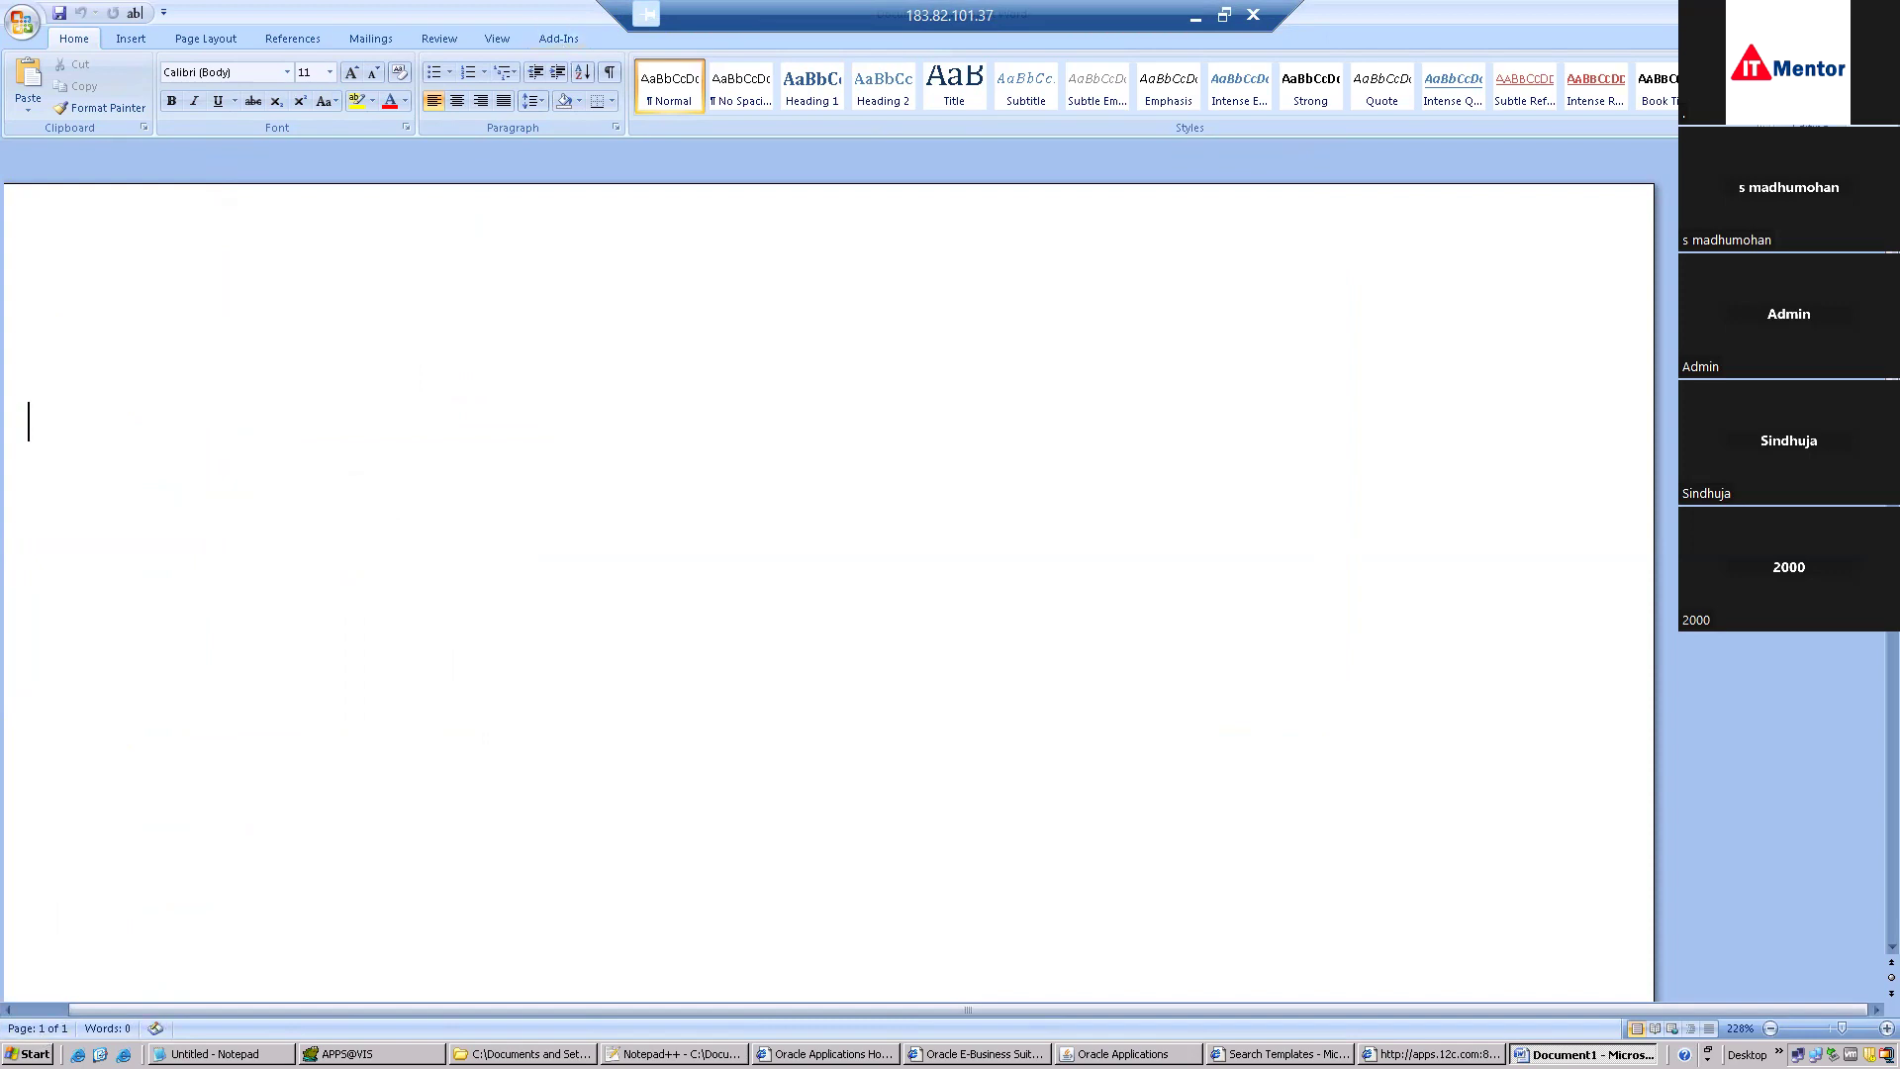
click(29, 1053)
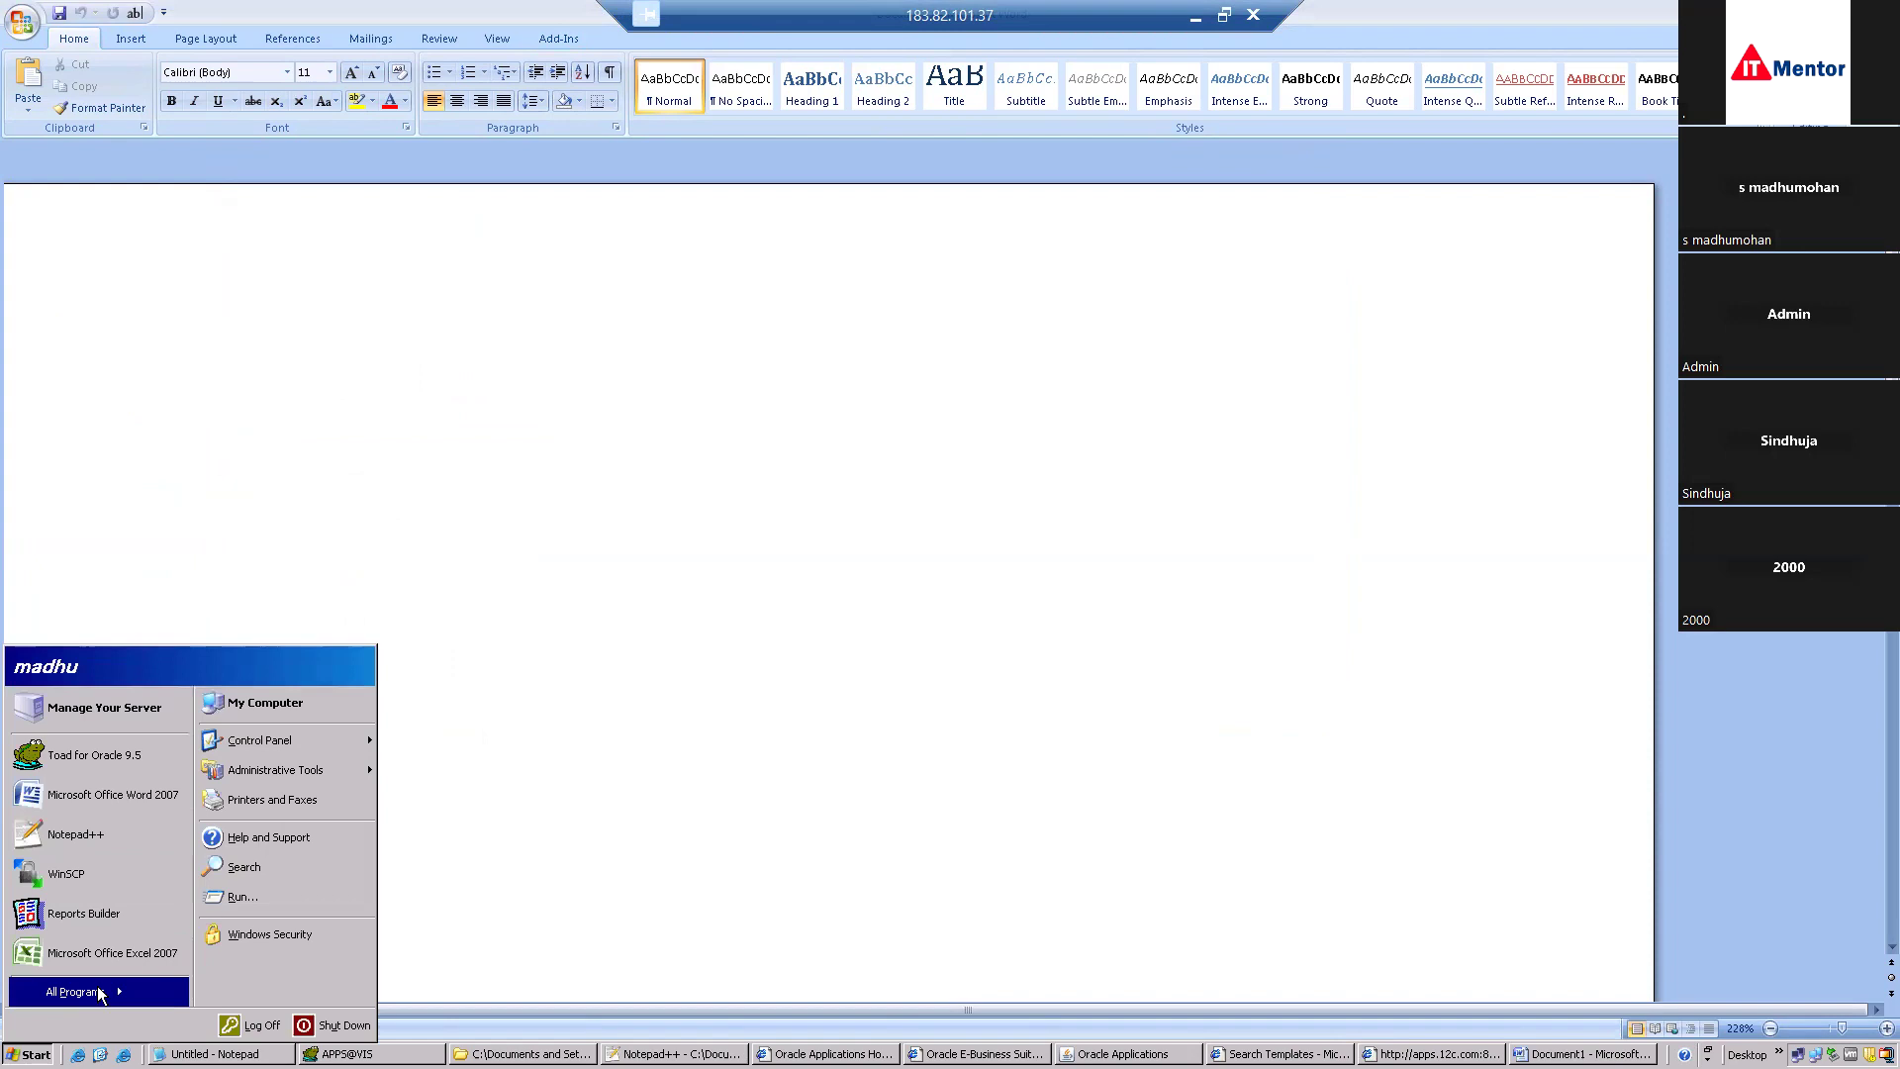
mouse_move(99, 992)
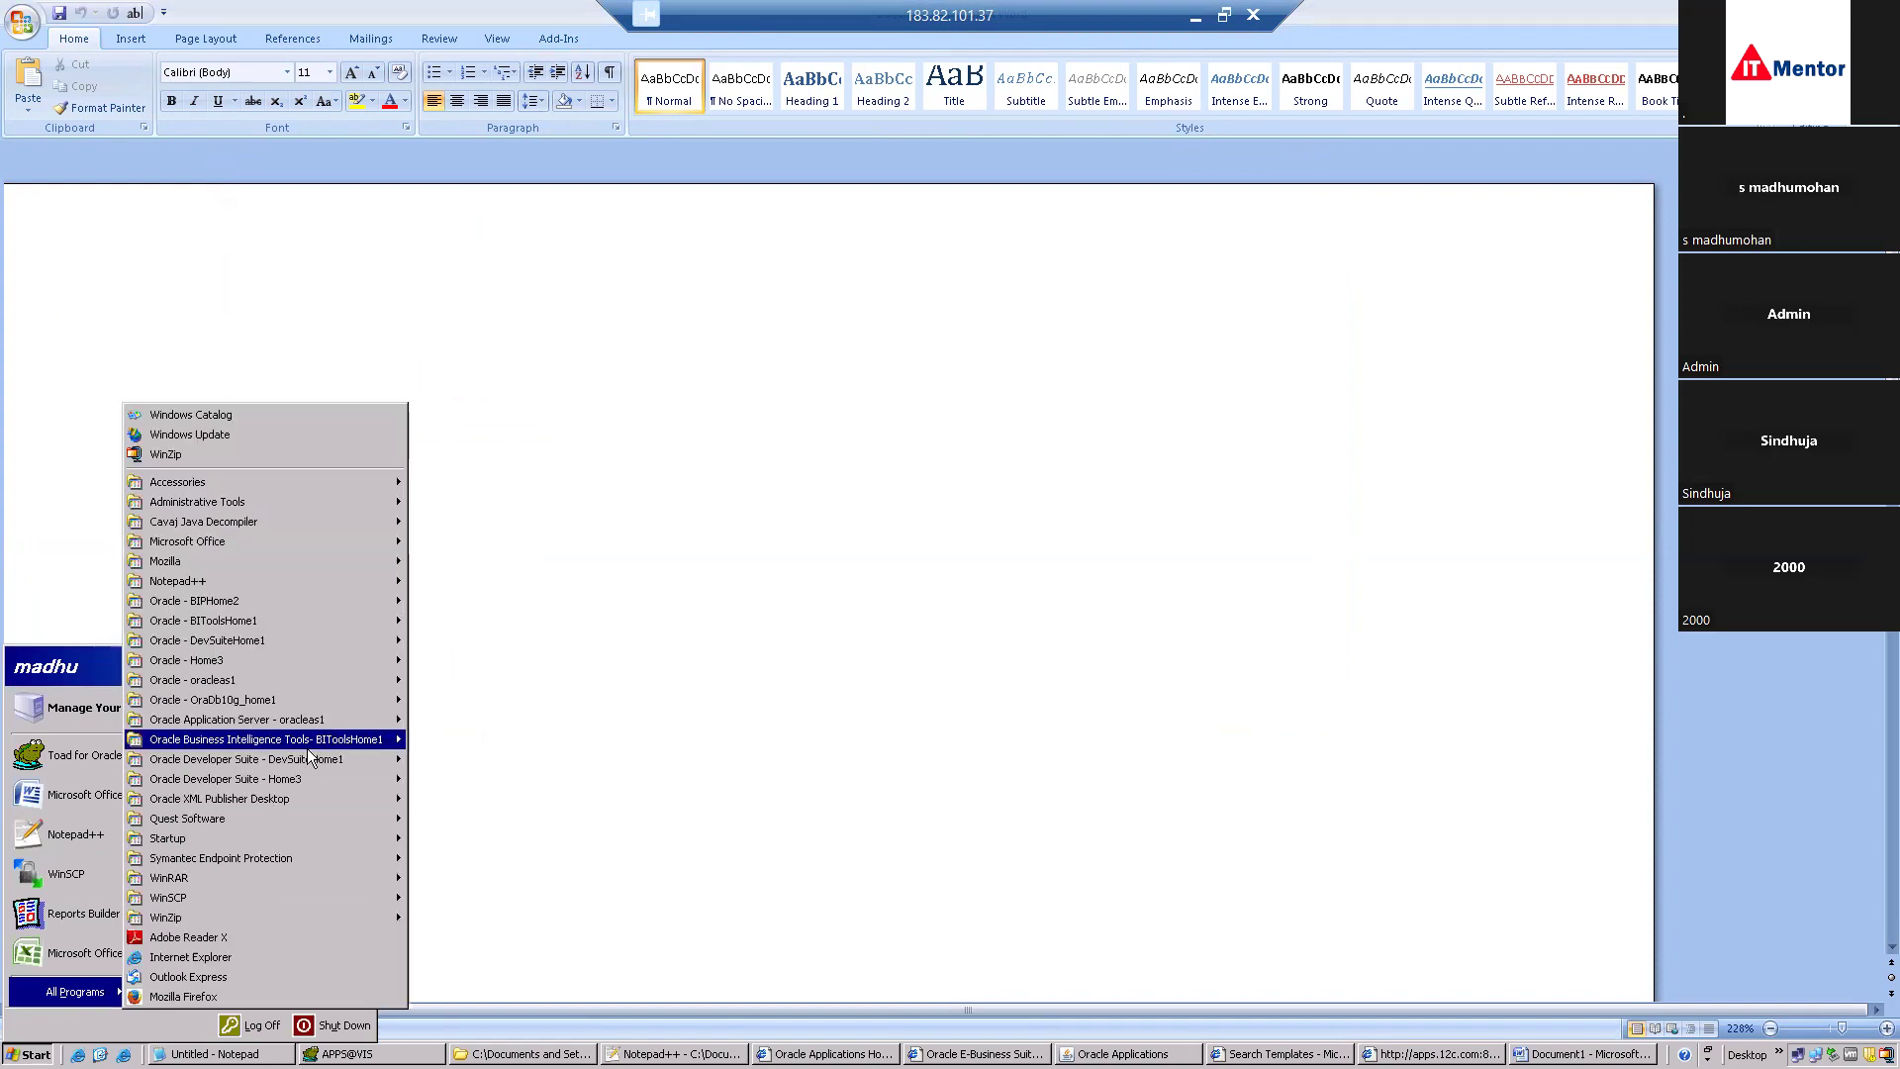
mouse_move(263, 796)
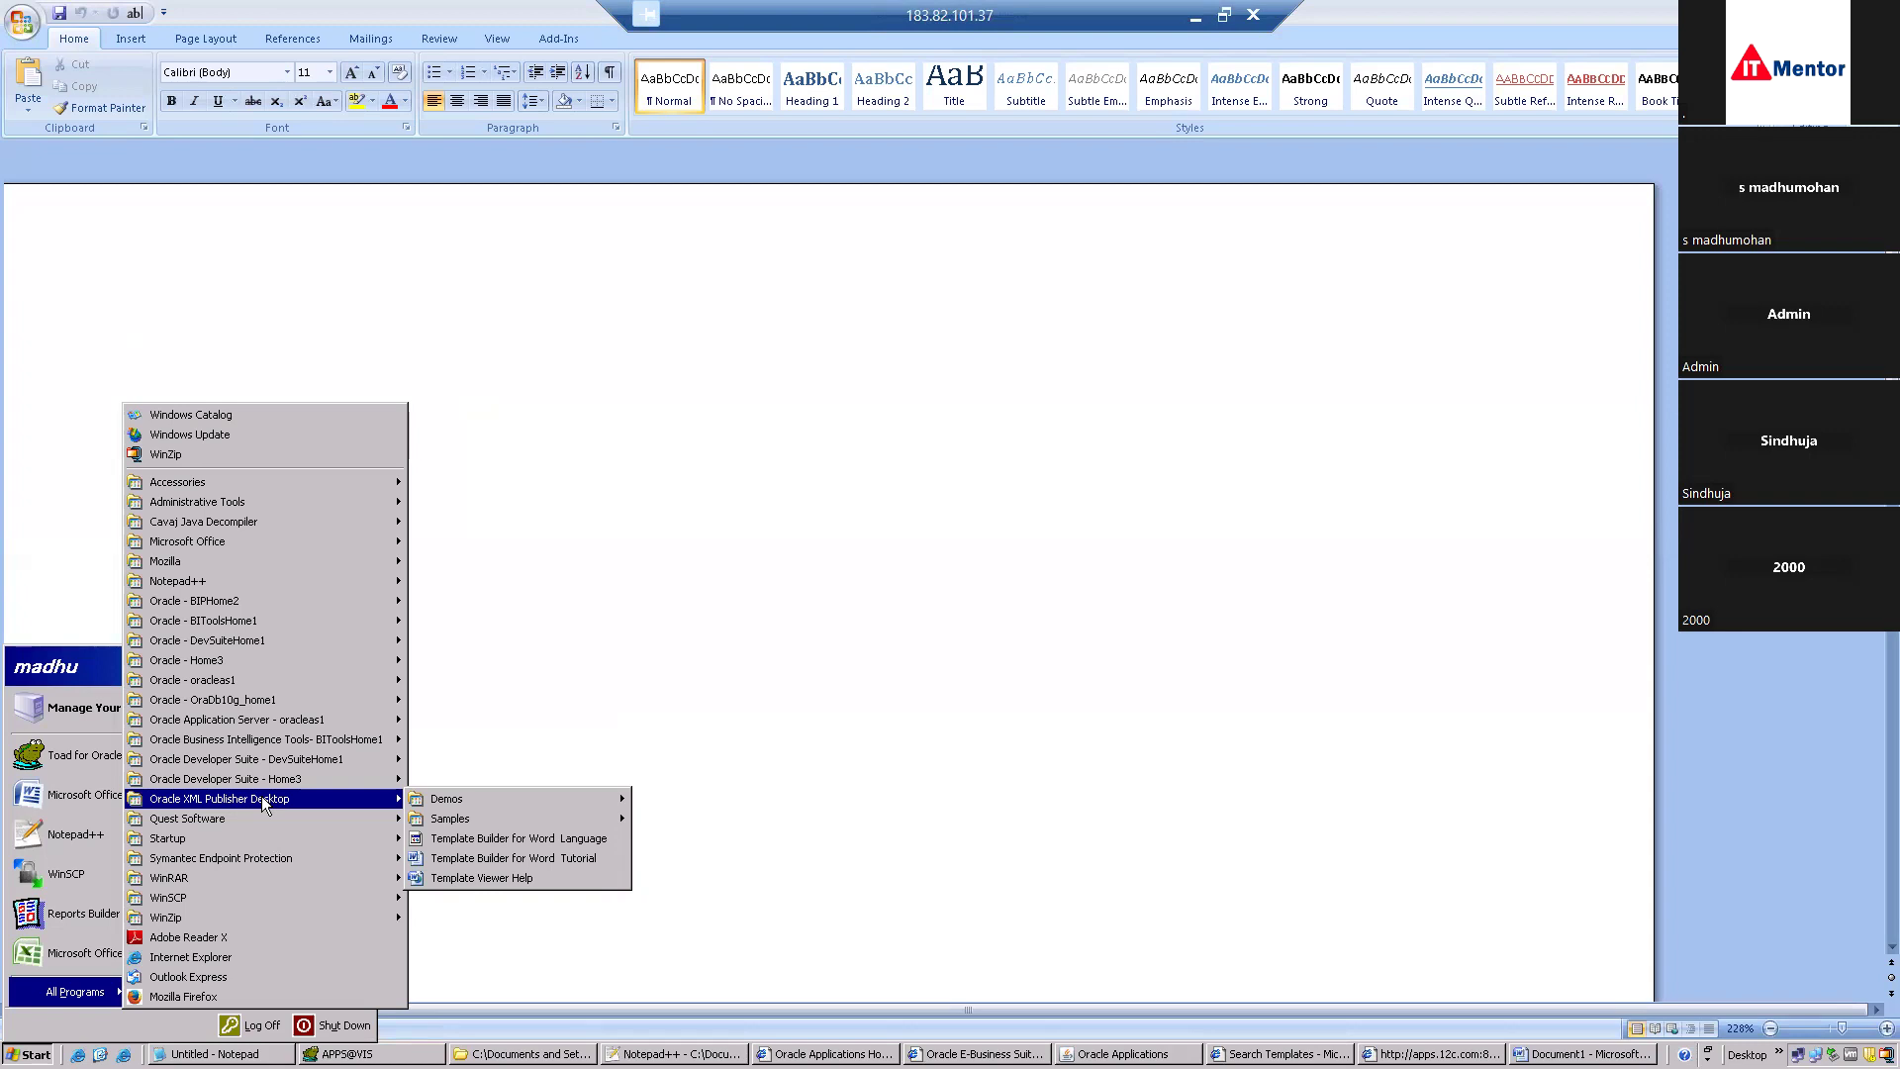
click(548, 544)
click(572, 42)
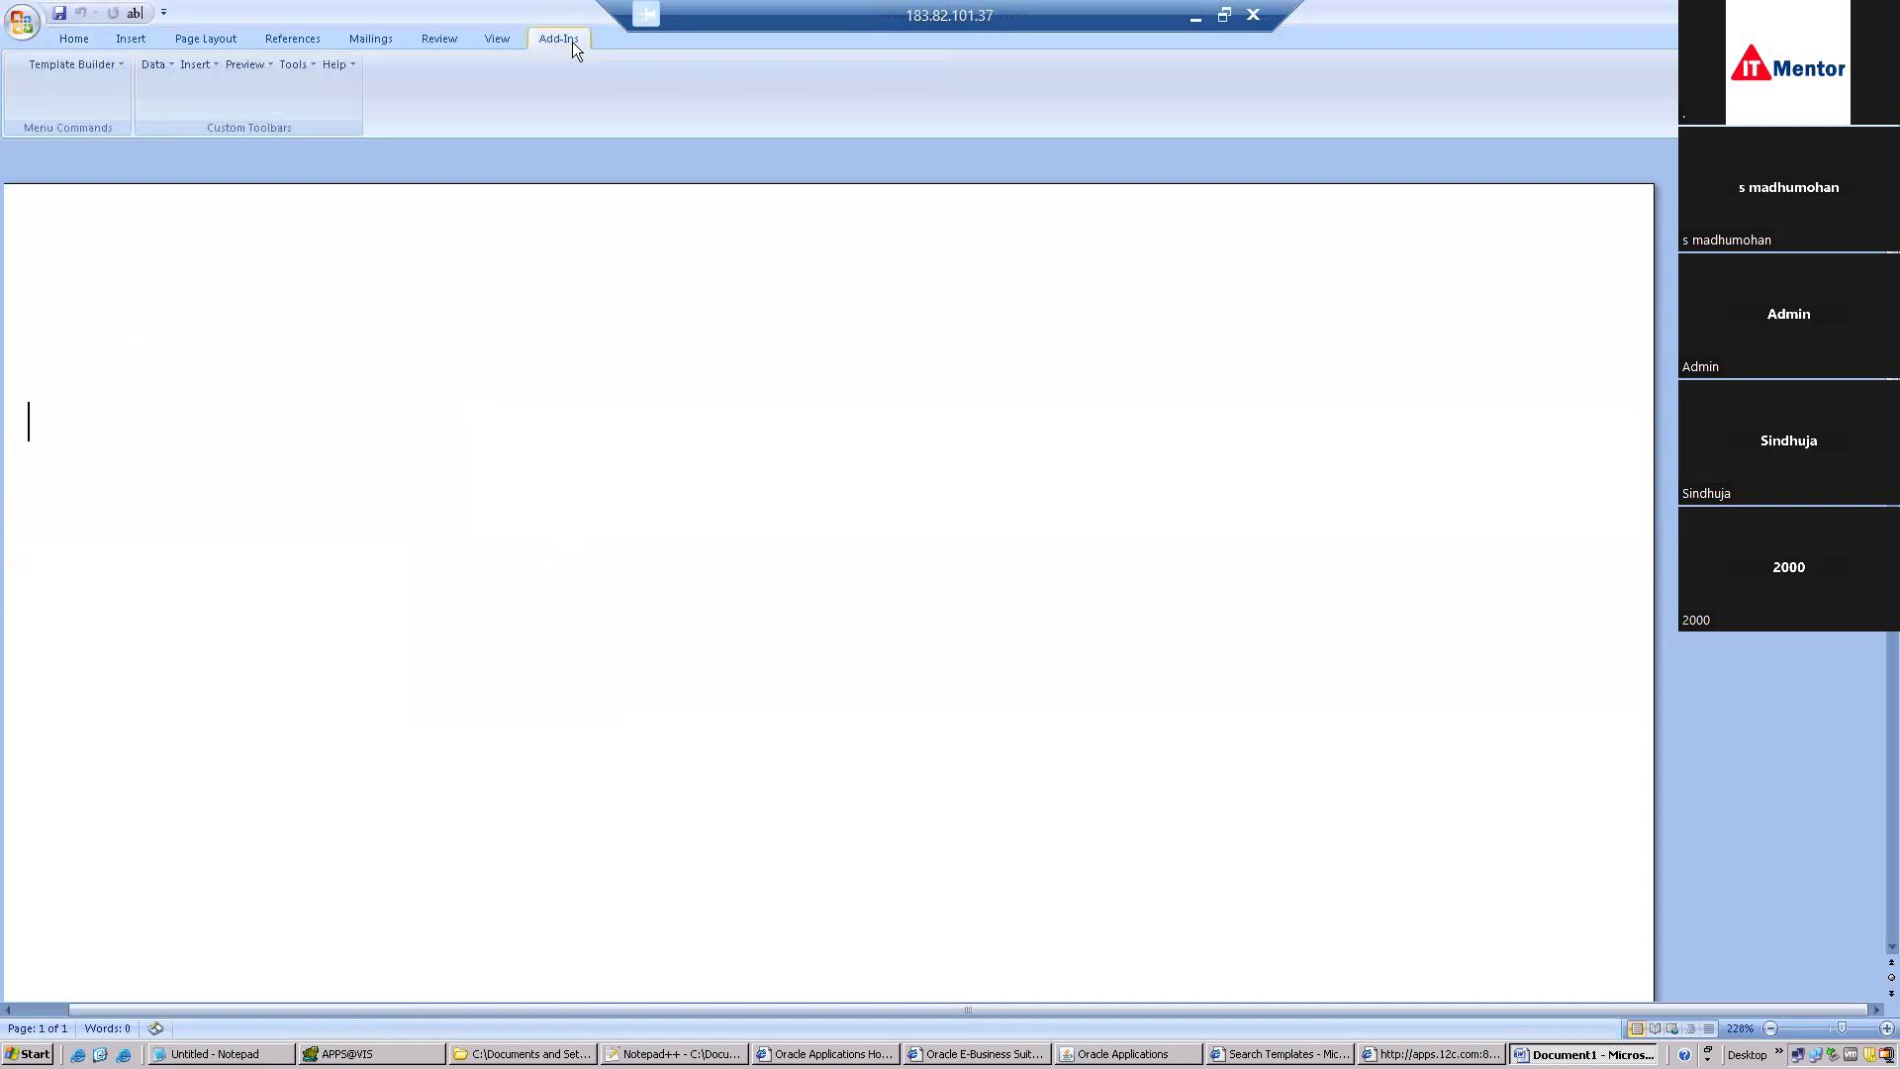
Load XX_PO_DETAILS2.xml from New Folder as the template's sample XML data.
click(163, 70)
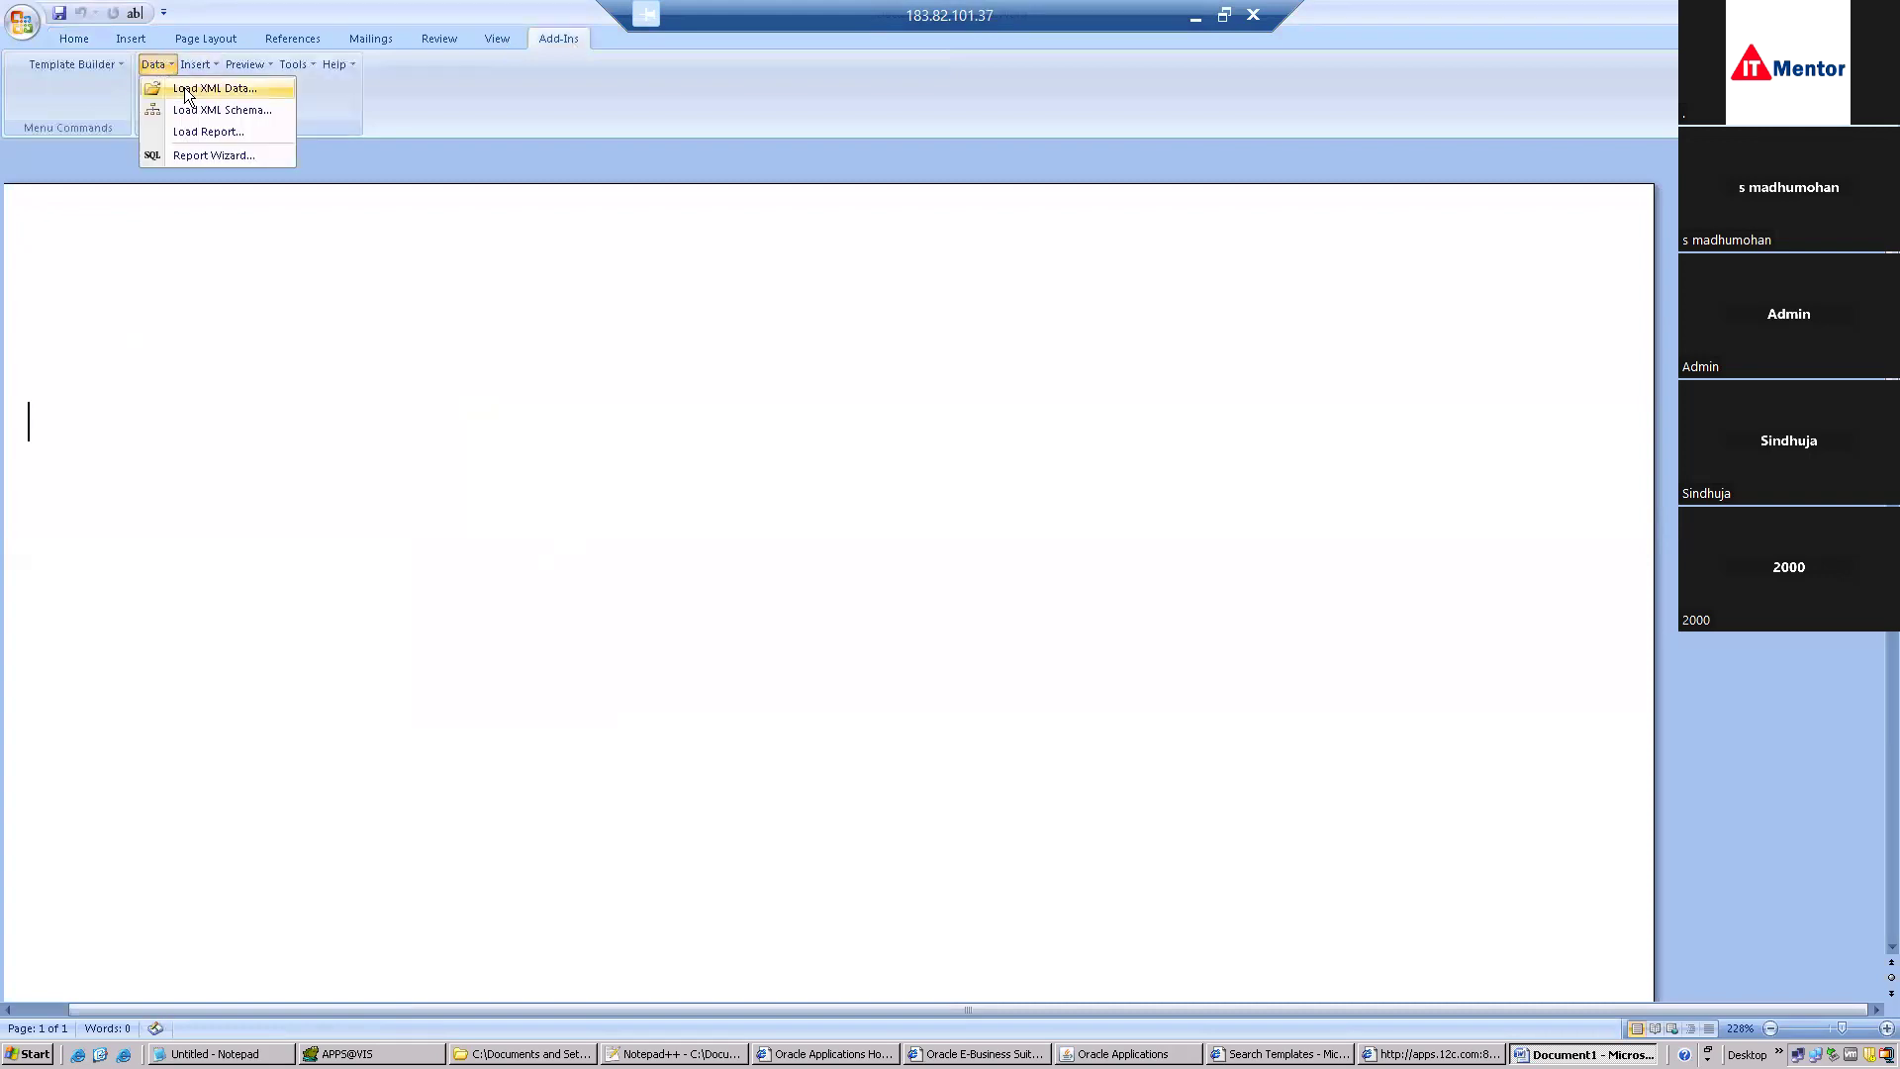
click(188, 89)
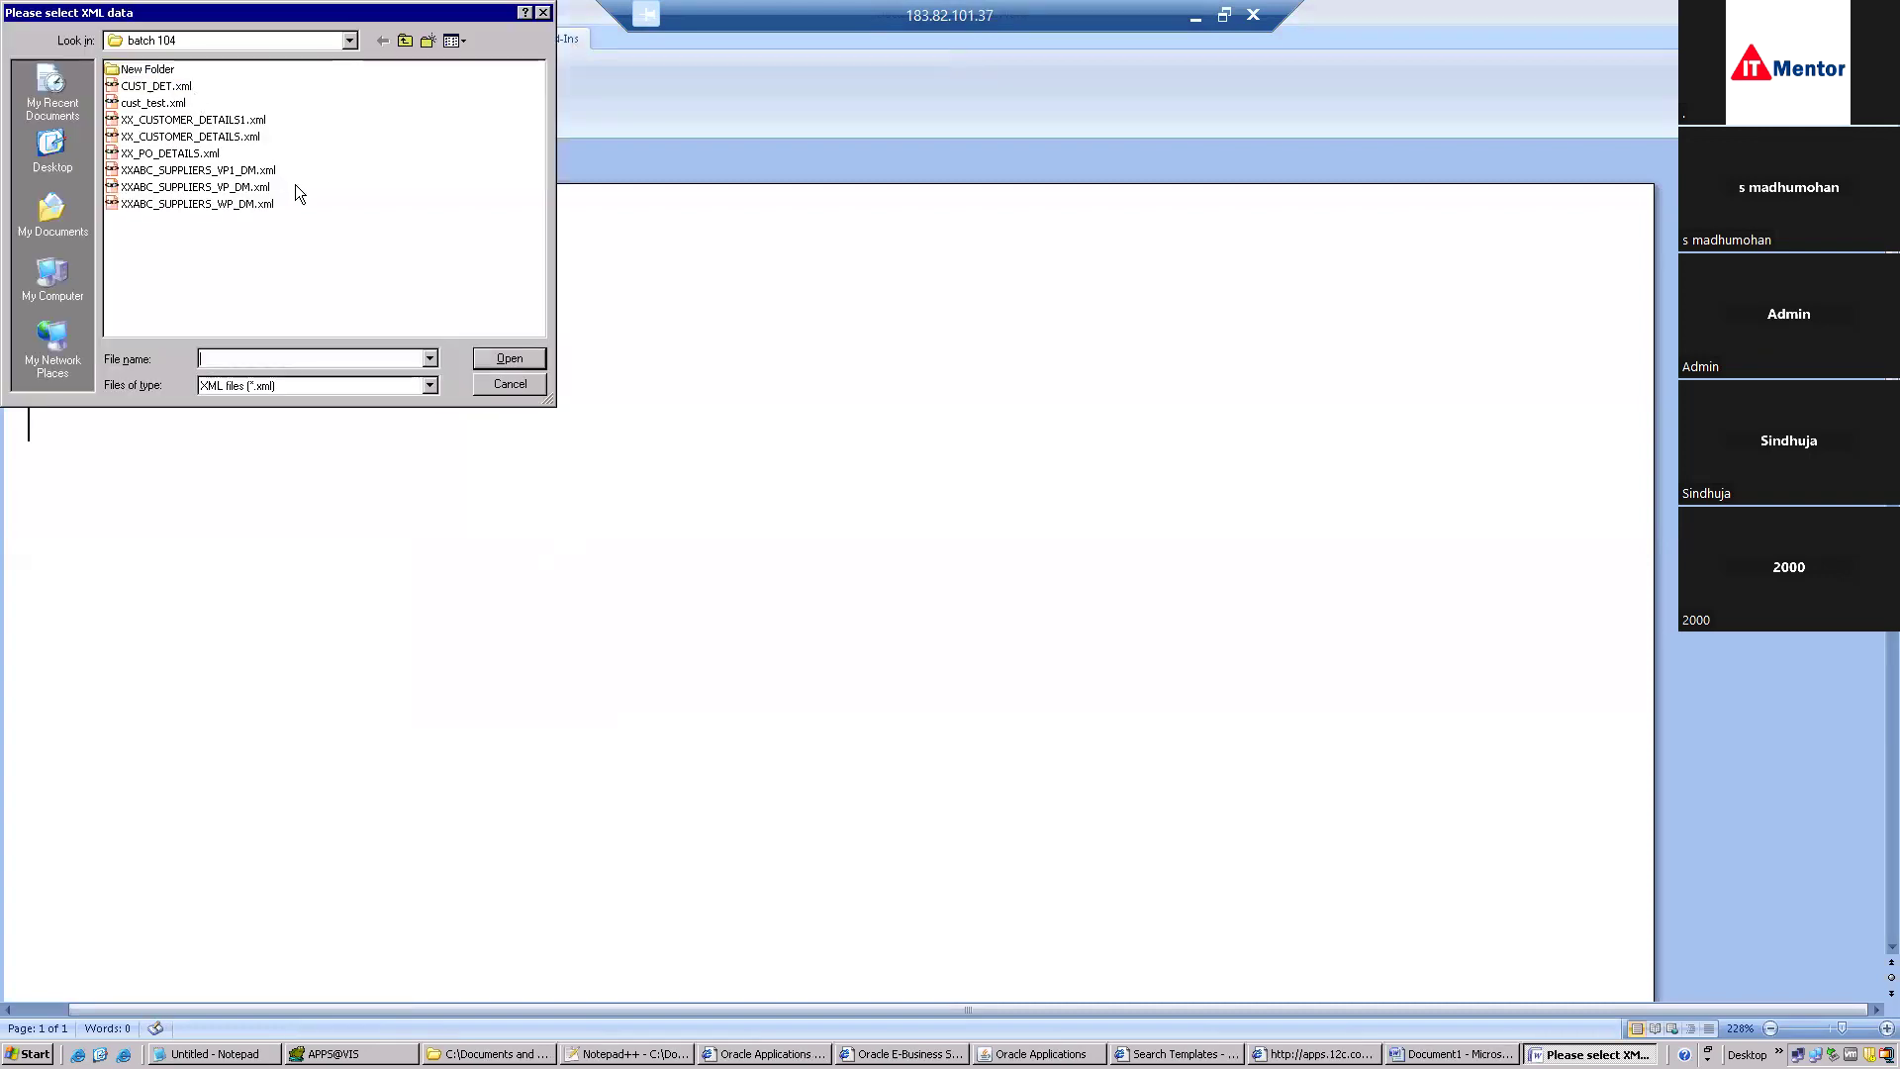
double_click(159, 69)
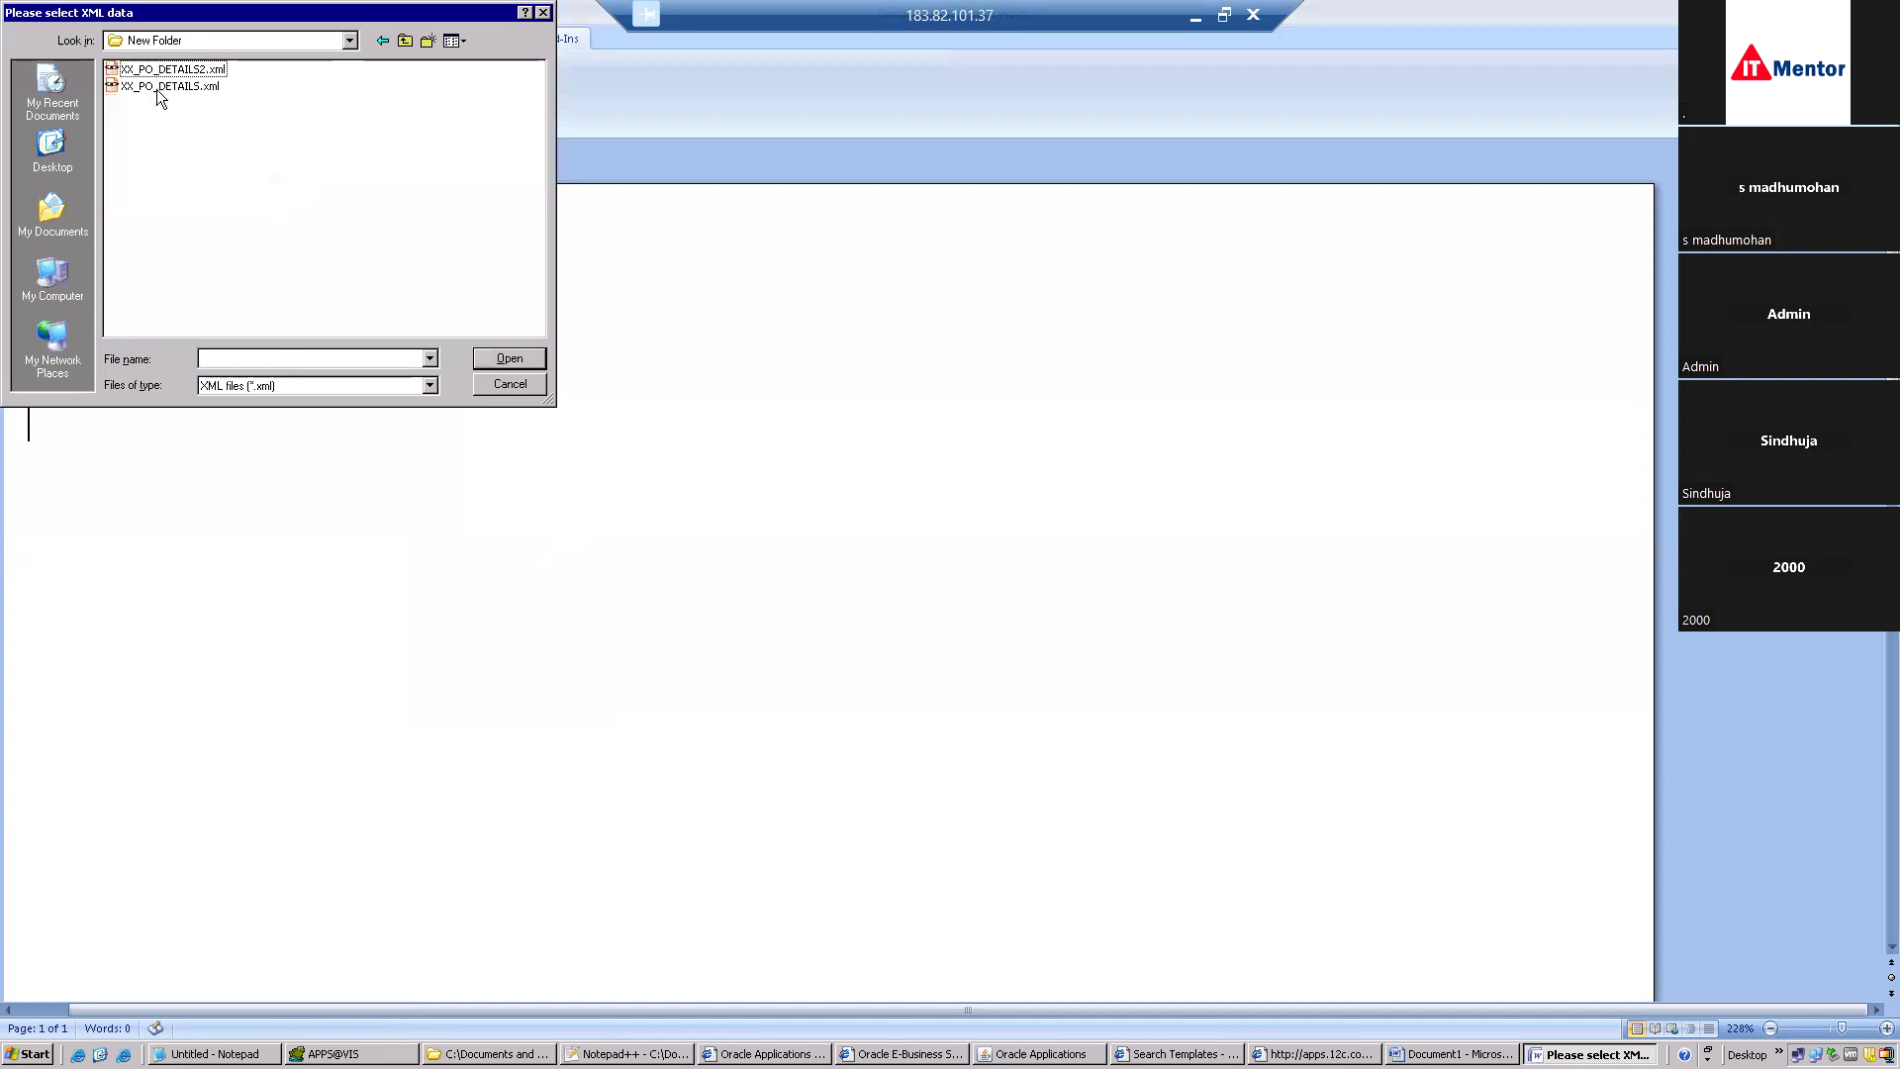
double_click(170, 69)
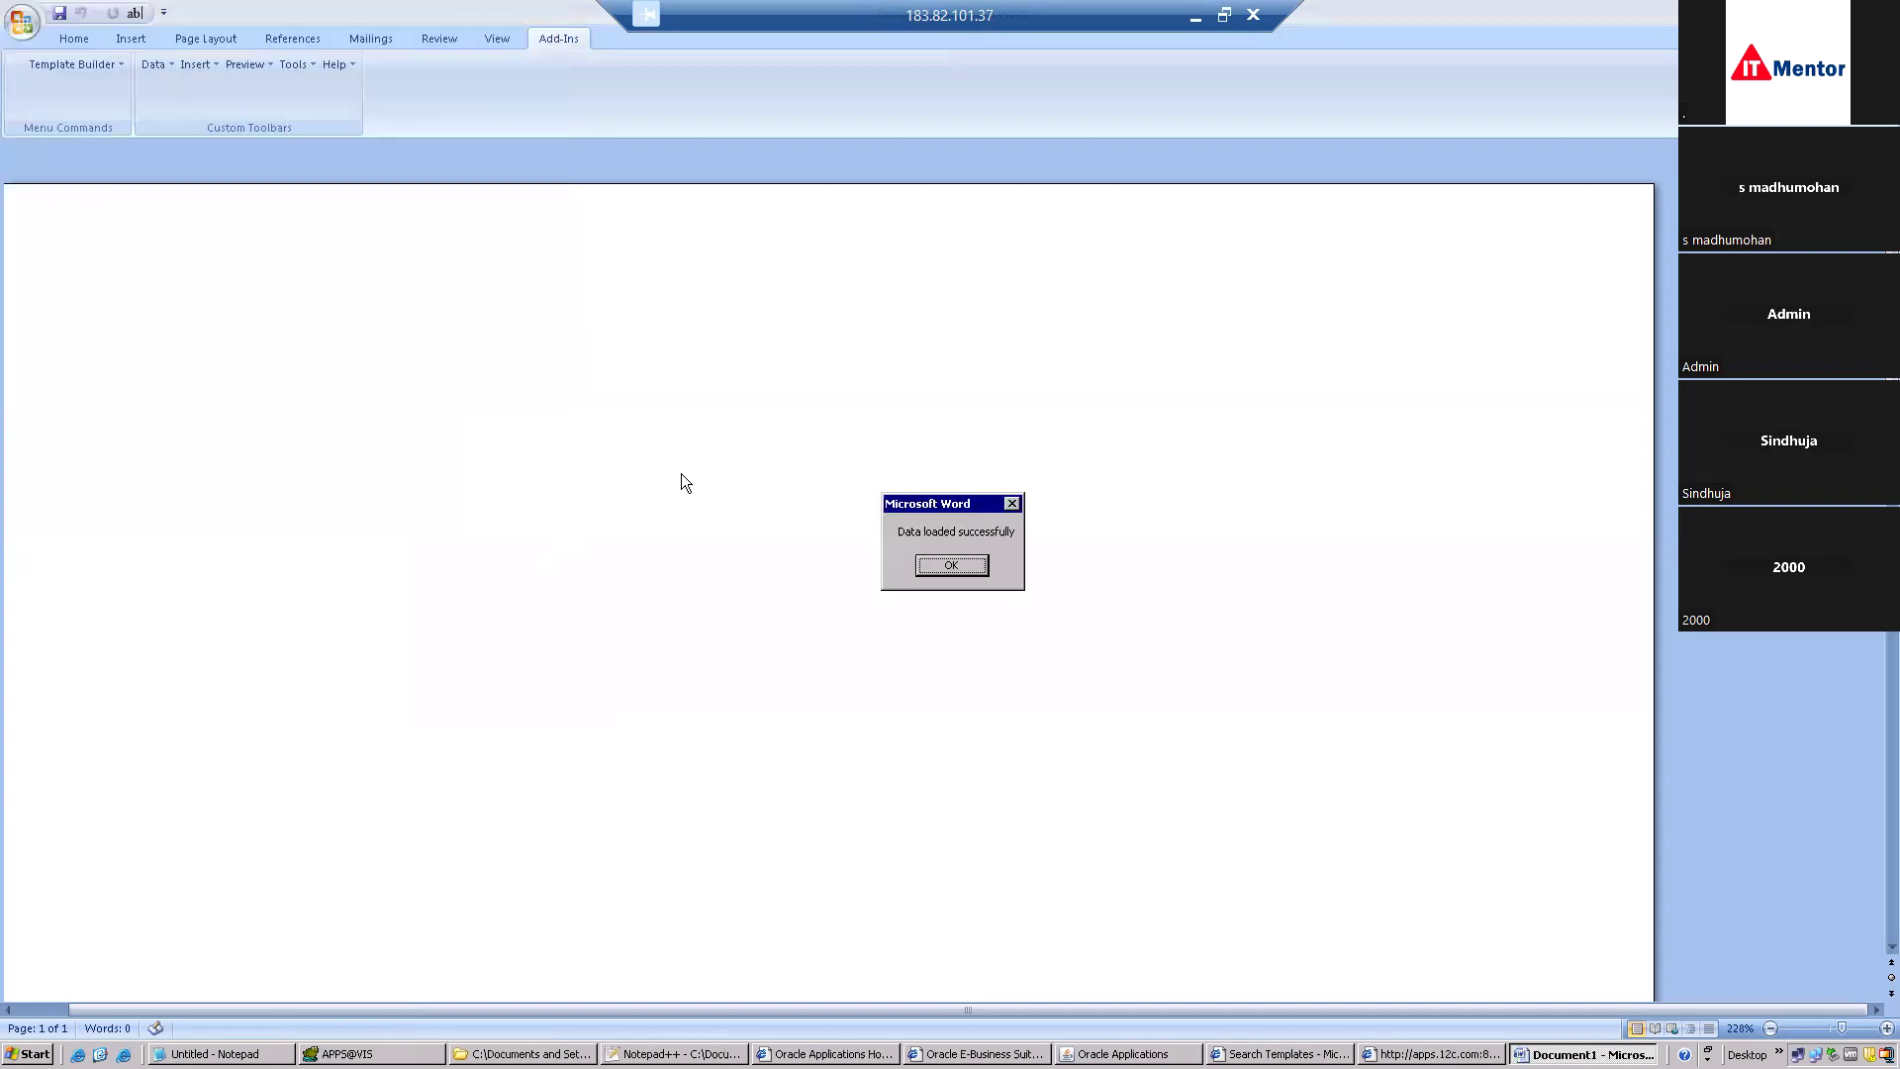
click(983, 574)
Start the Template Builder Table/Form wizard from the Insert menu.
click(204, 74)
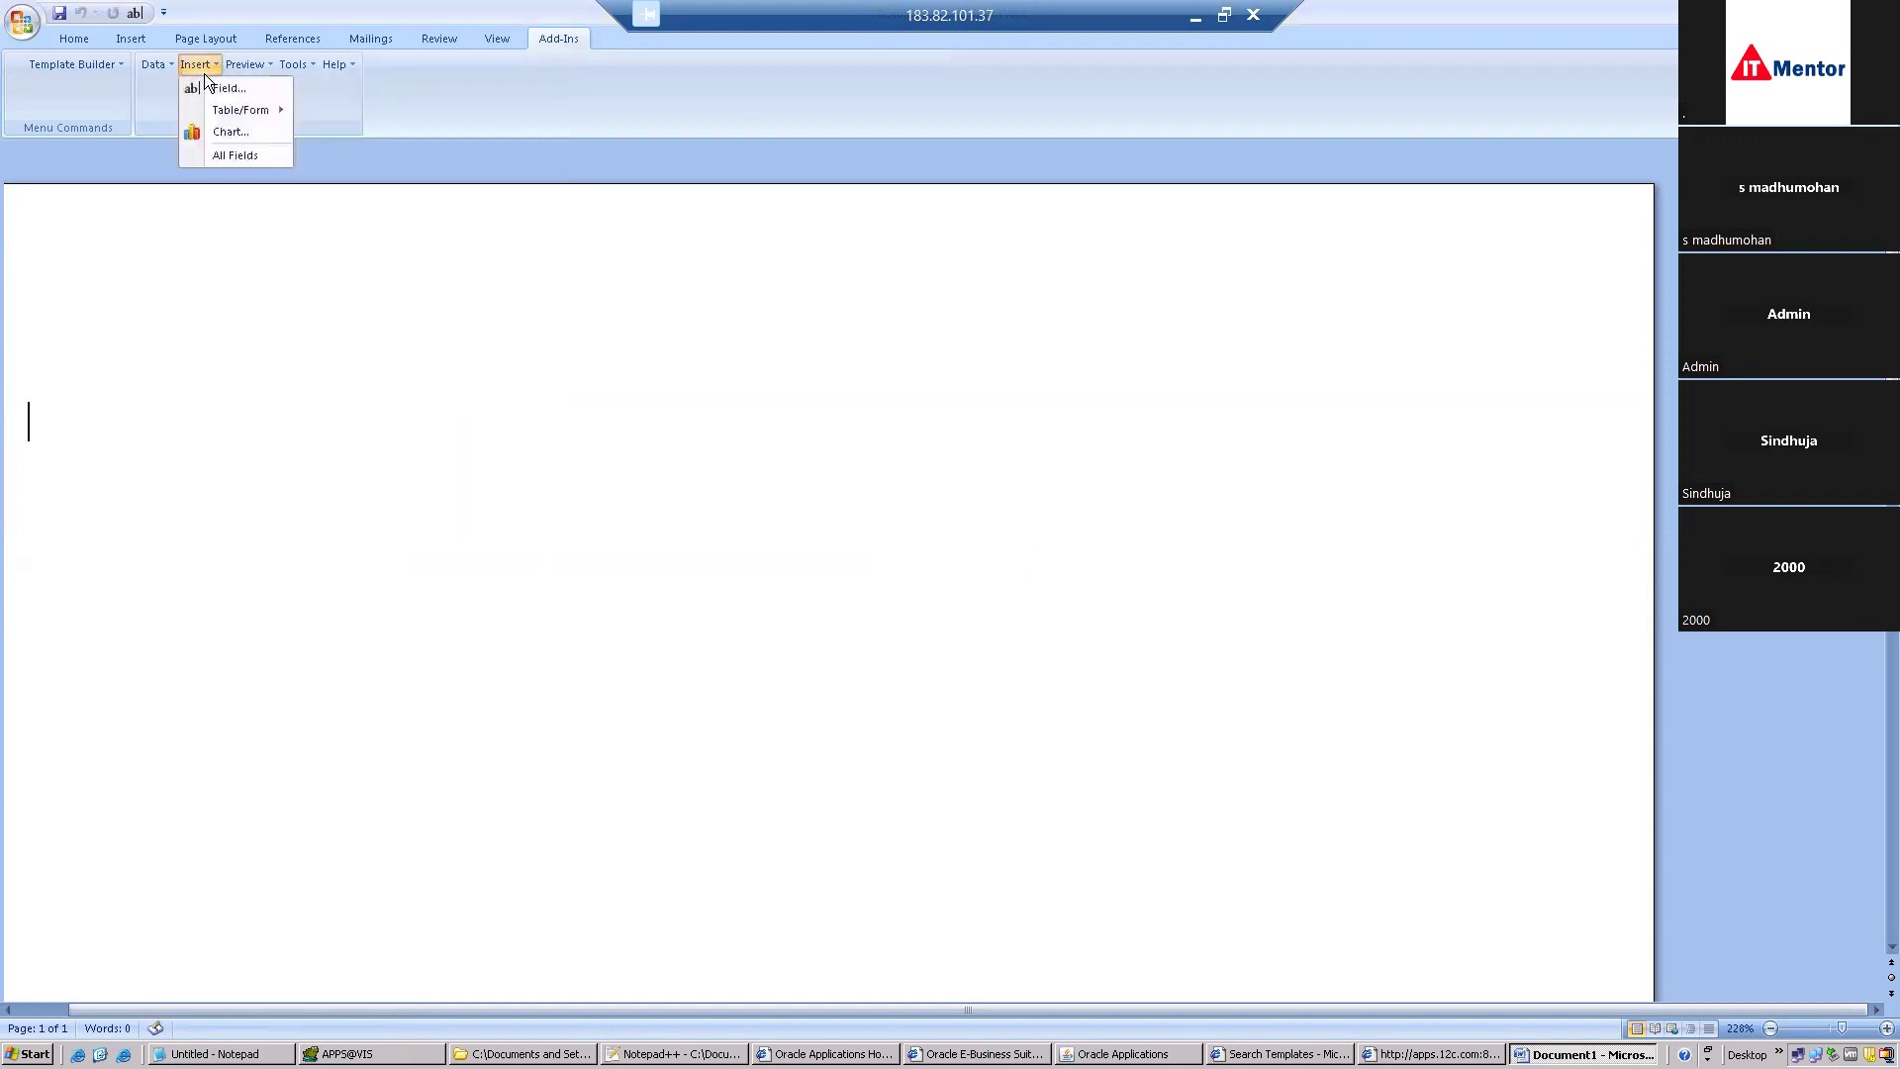
mouse_move(234, 109)
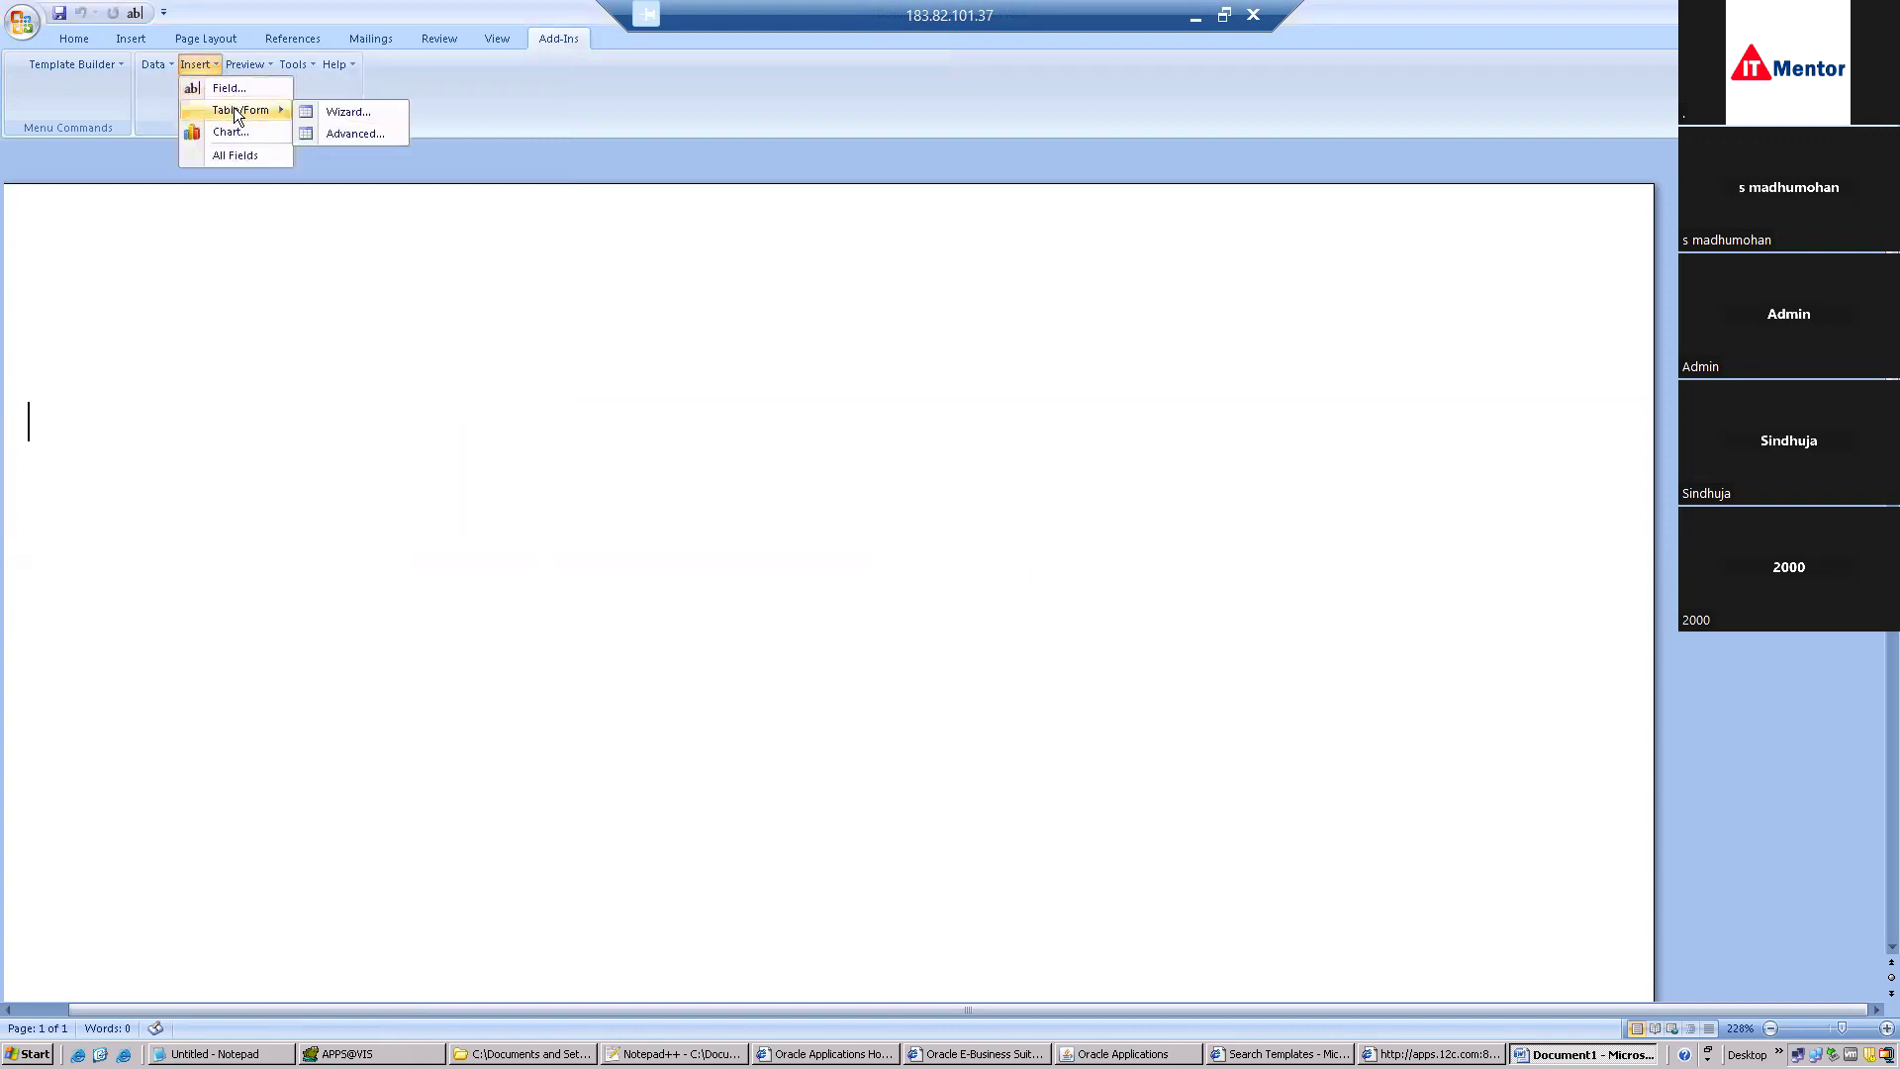
click(348, 113)
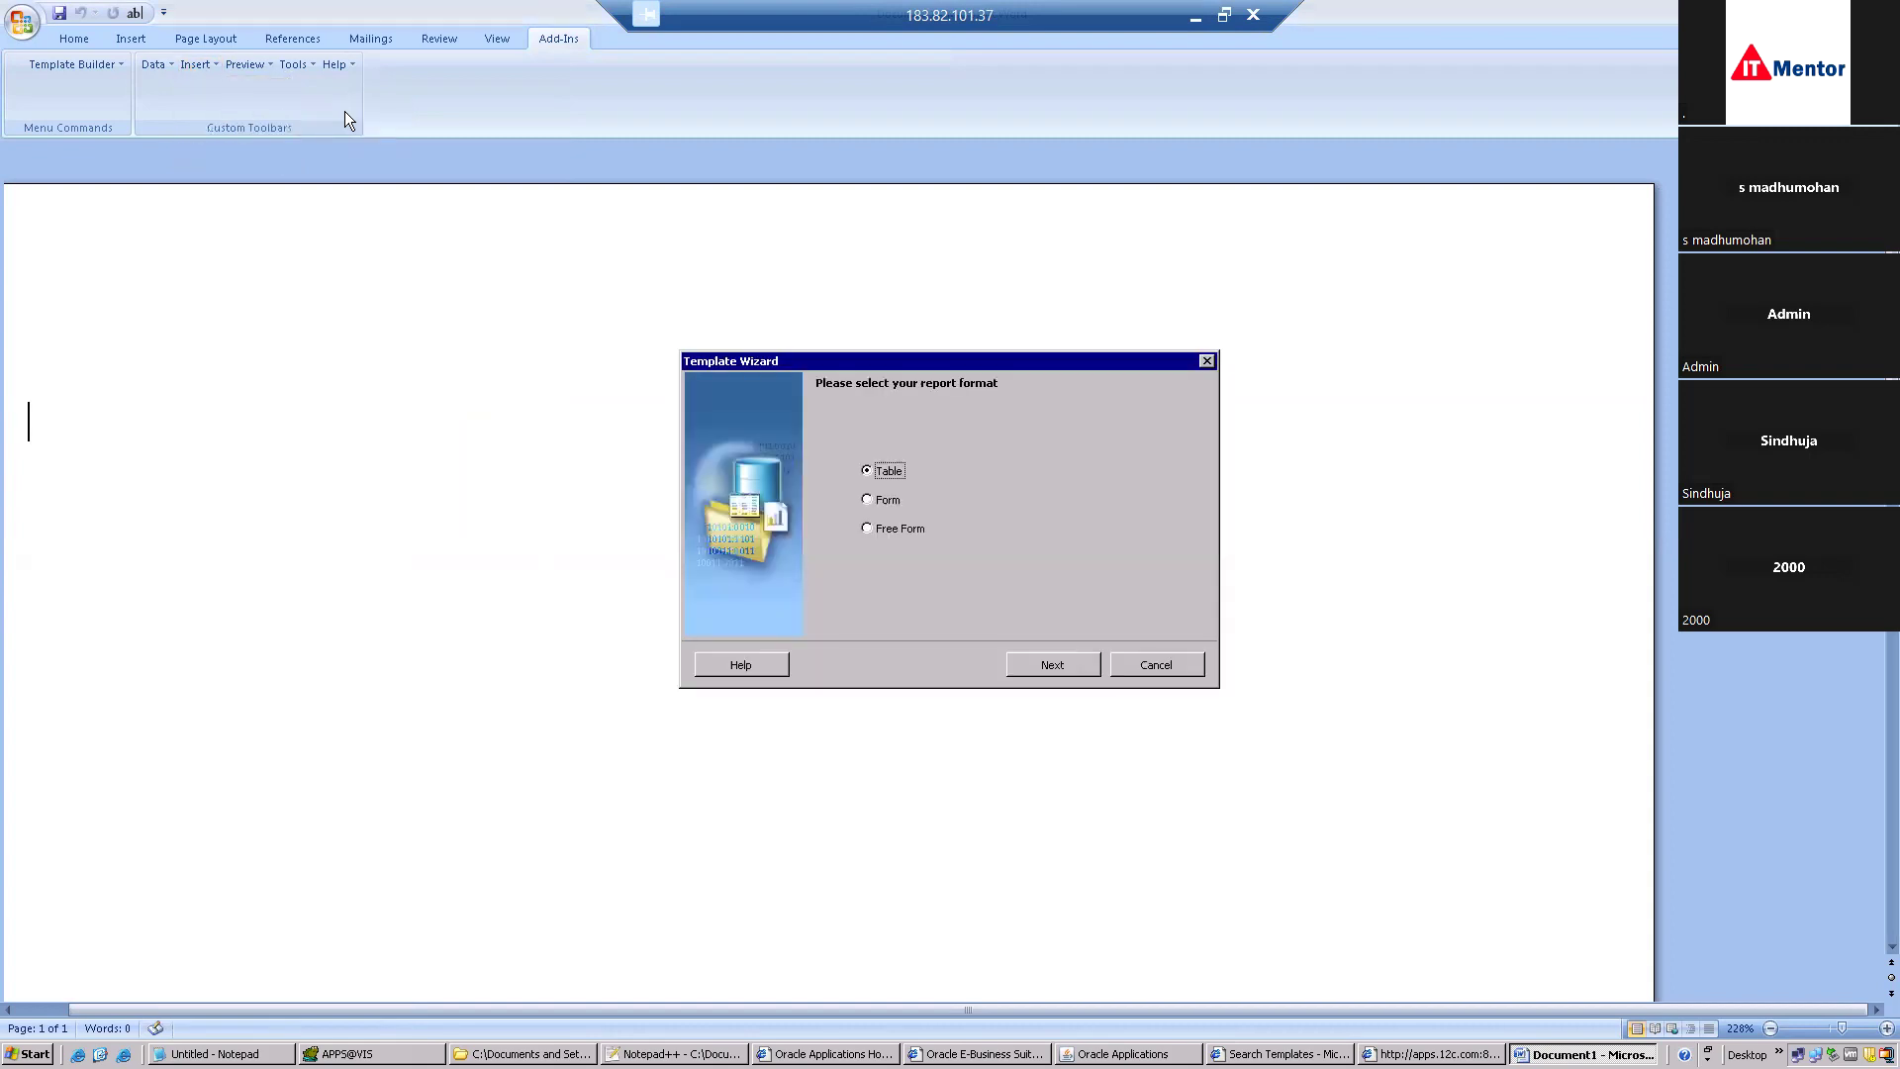
Build a wizard table with all three fields: Po Number, Type Lookup Code, Authorization Status.
click(1029, 665)
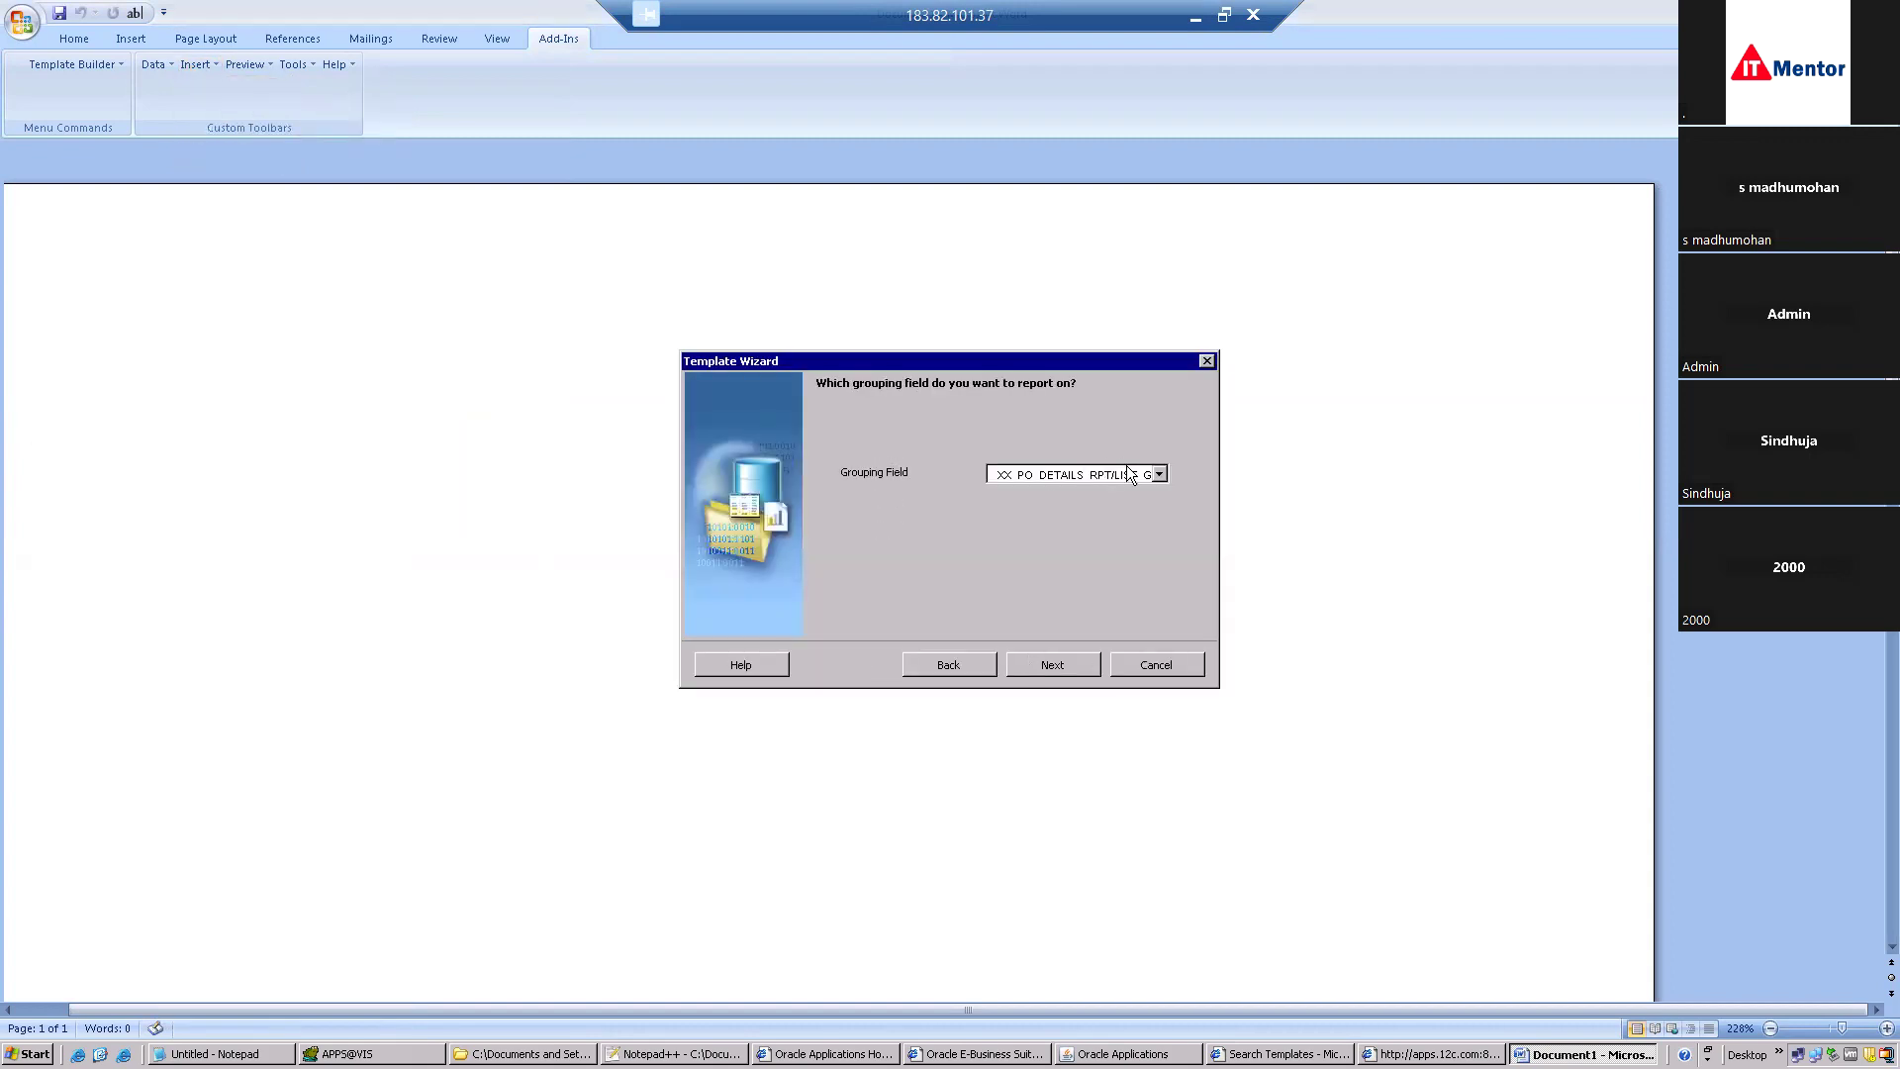
click(1055, 663)
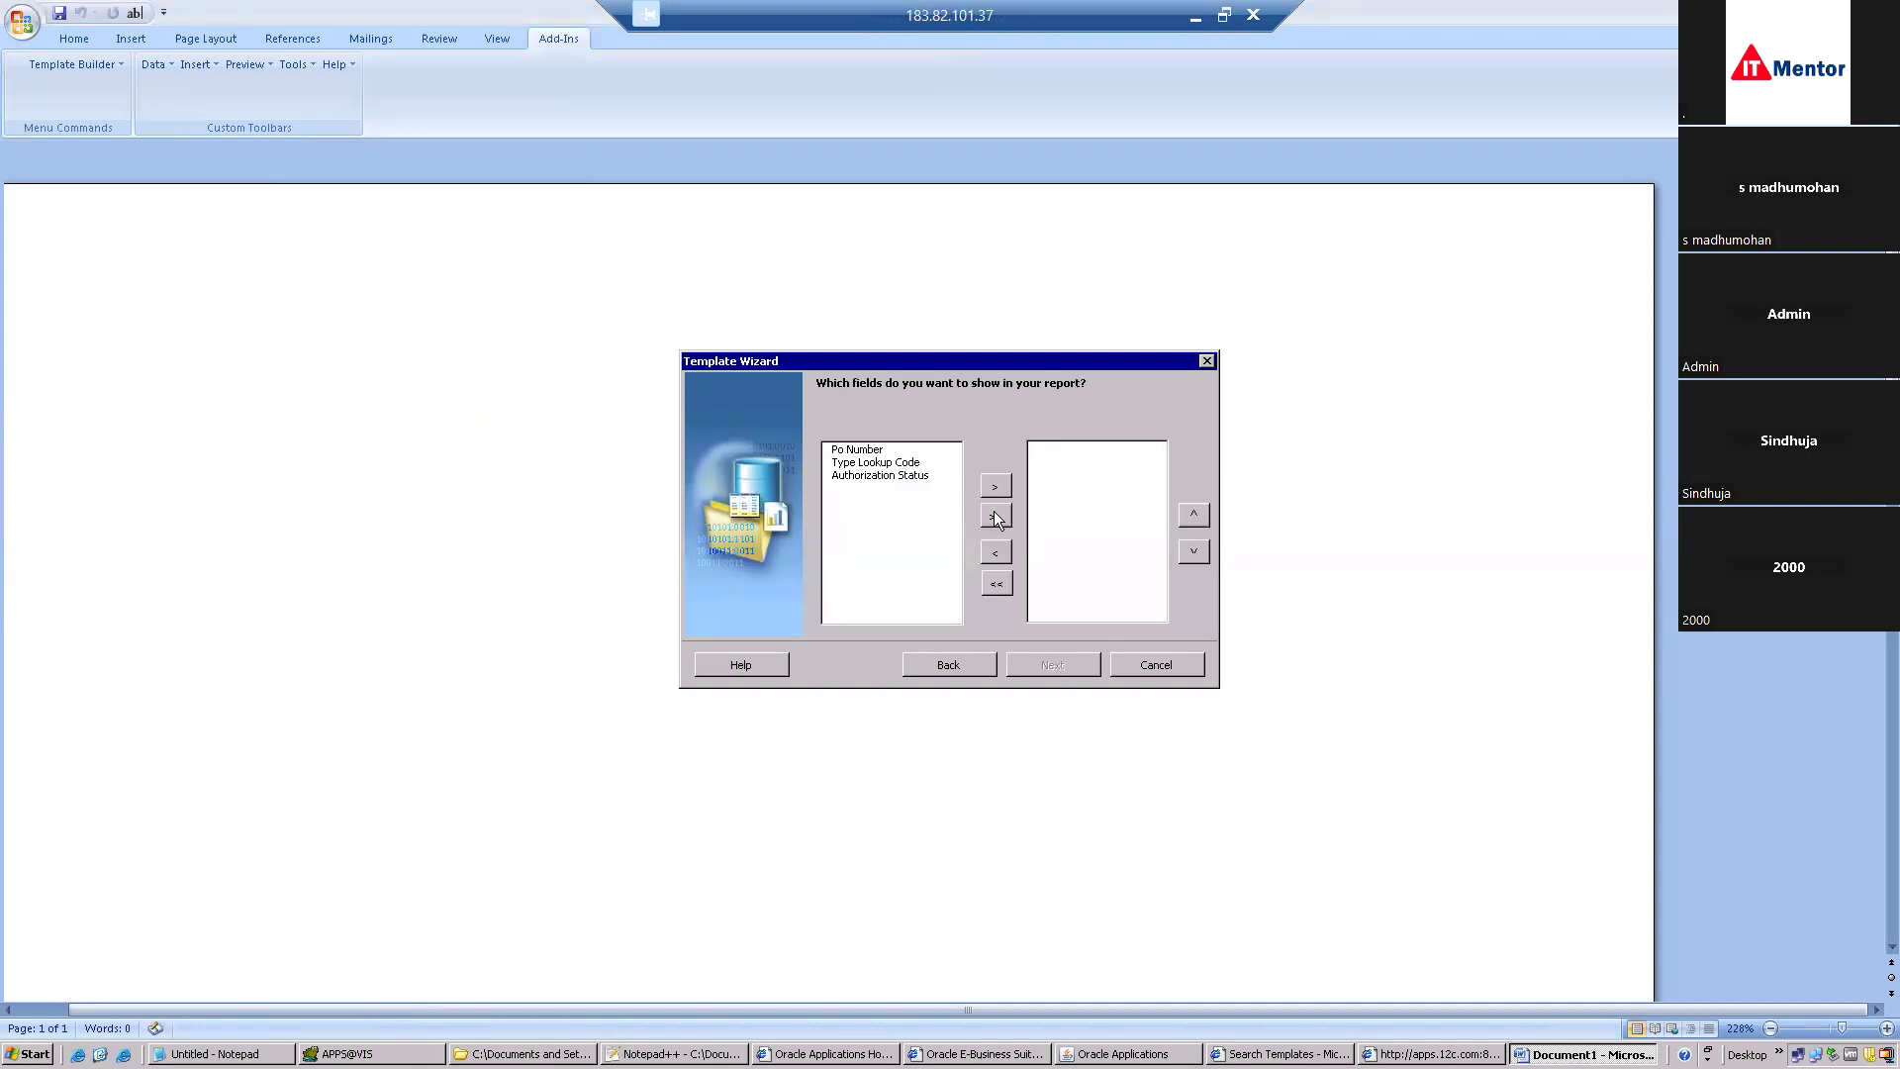
click(994, 515)
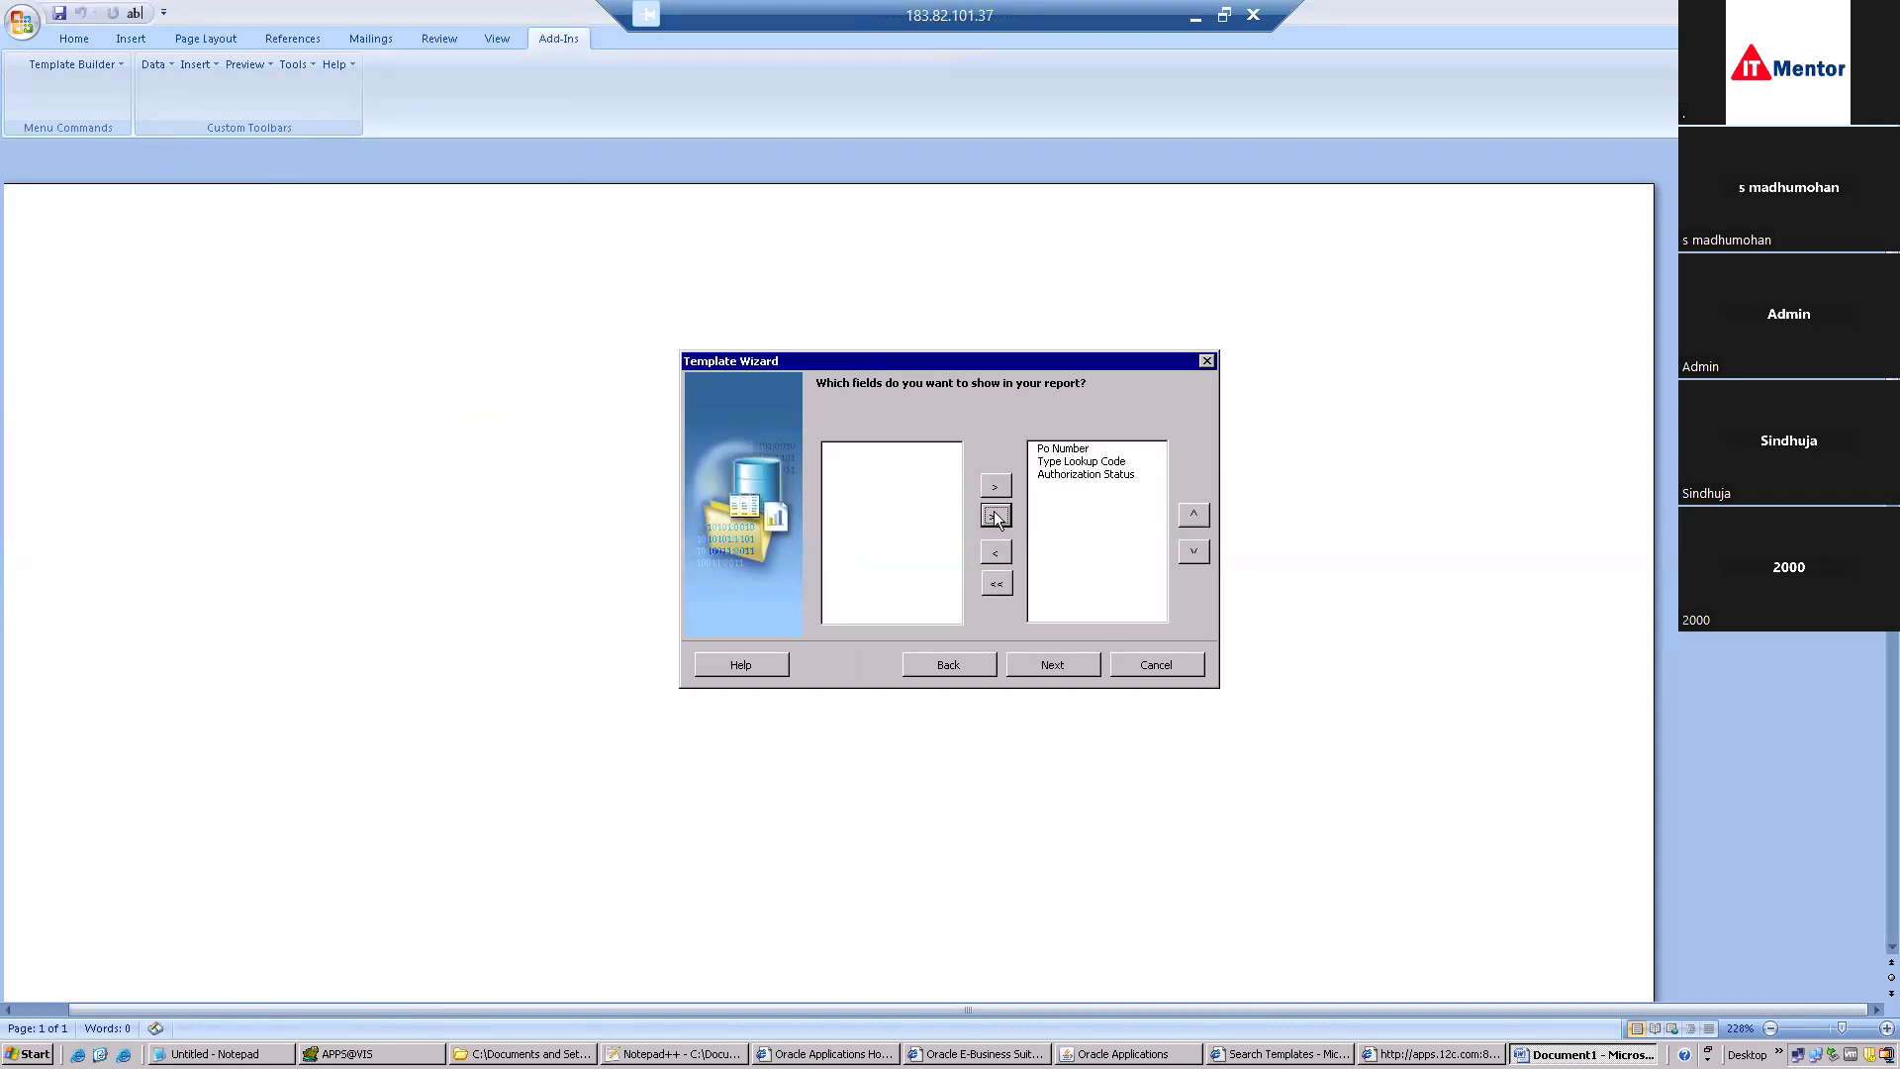
click(1037, 661)
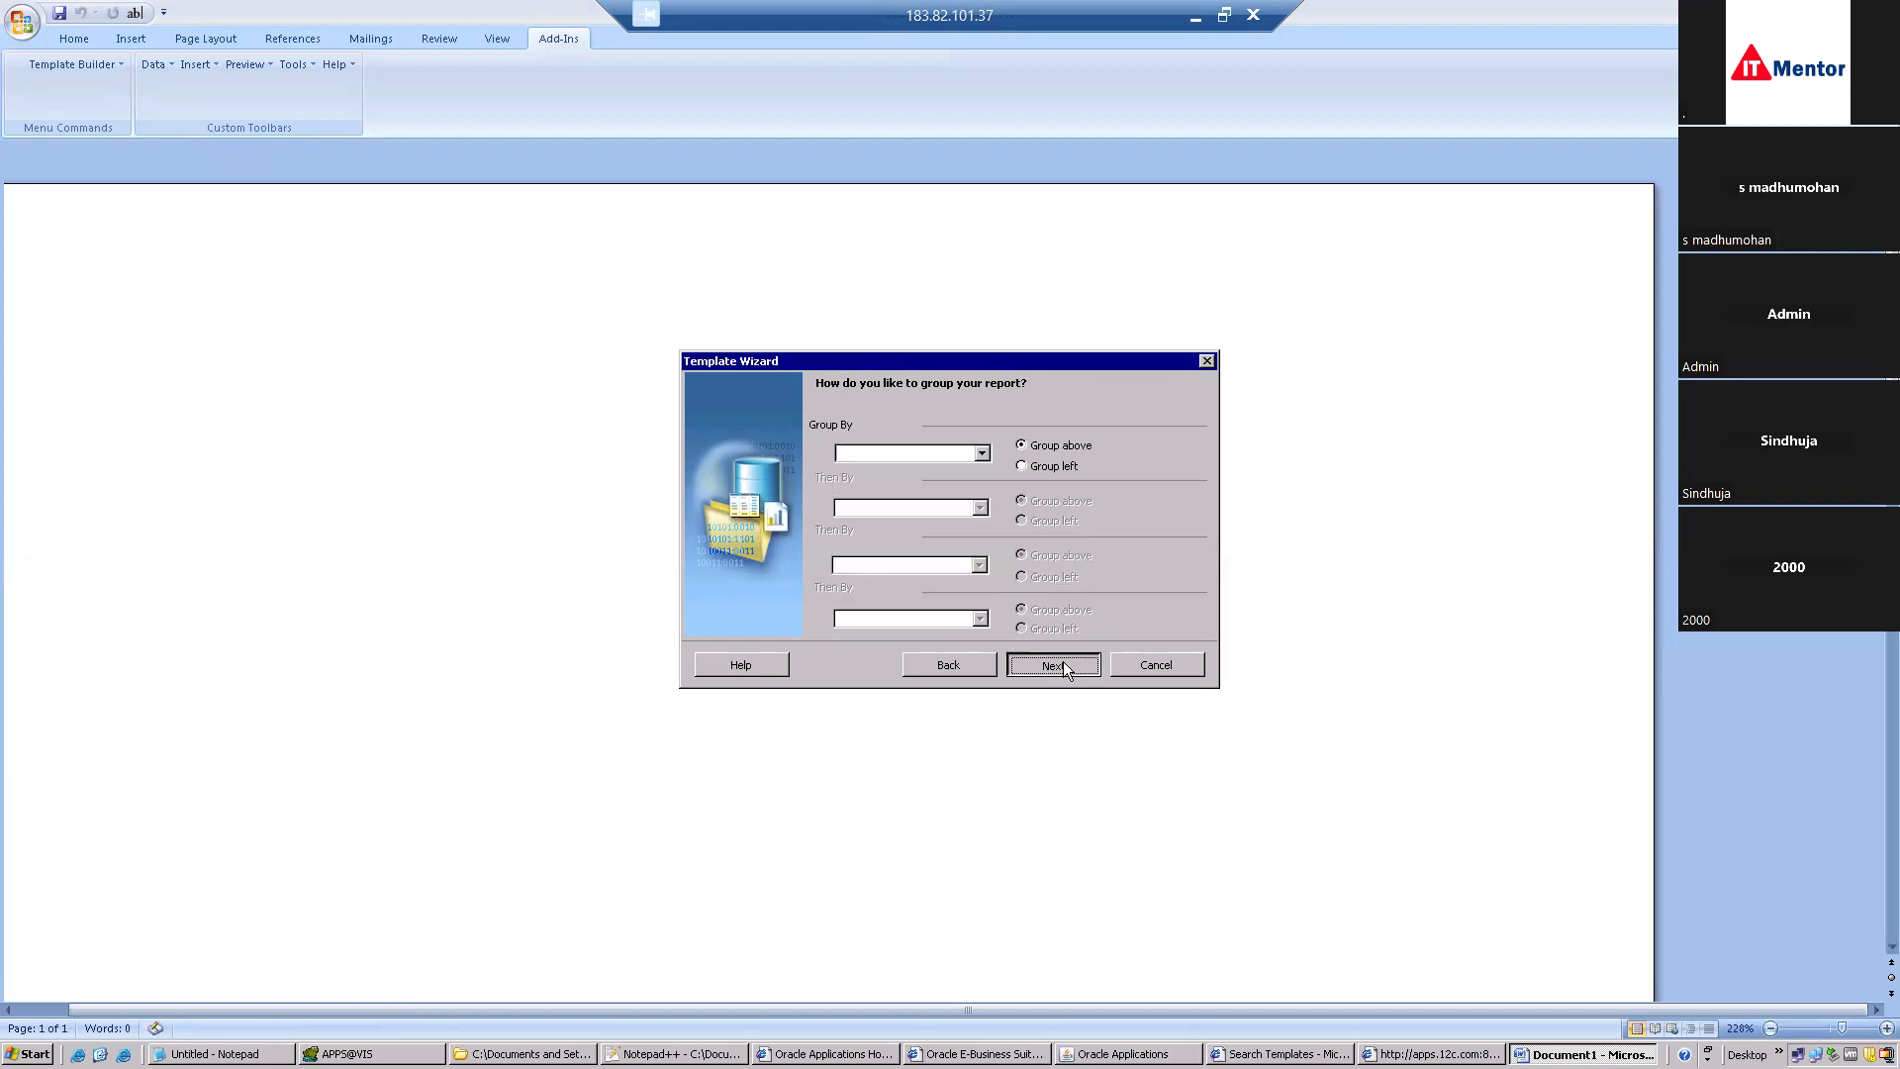
click(1062, 661)
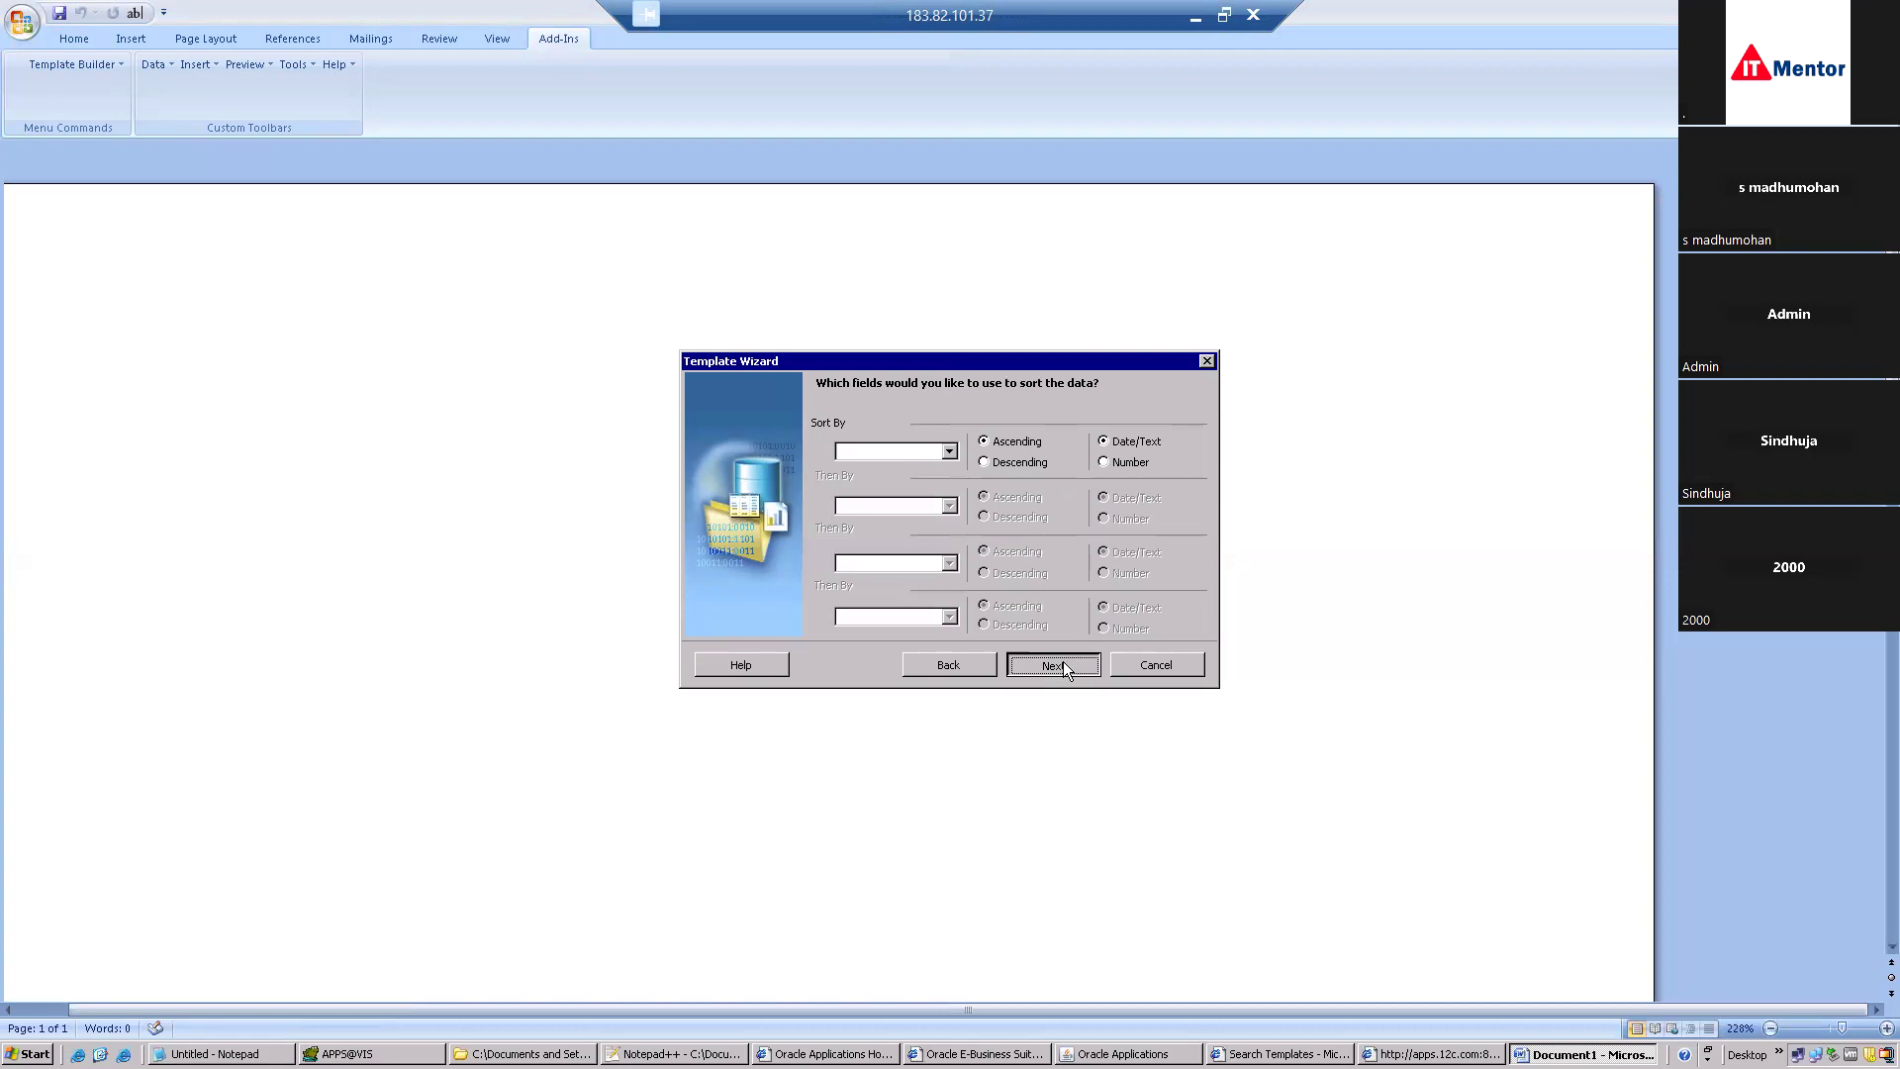
click(1063, 661)
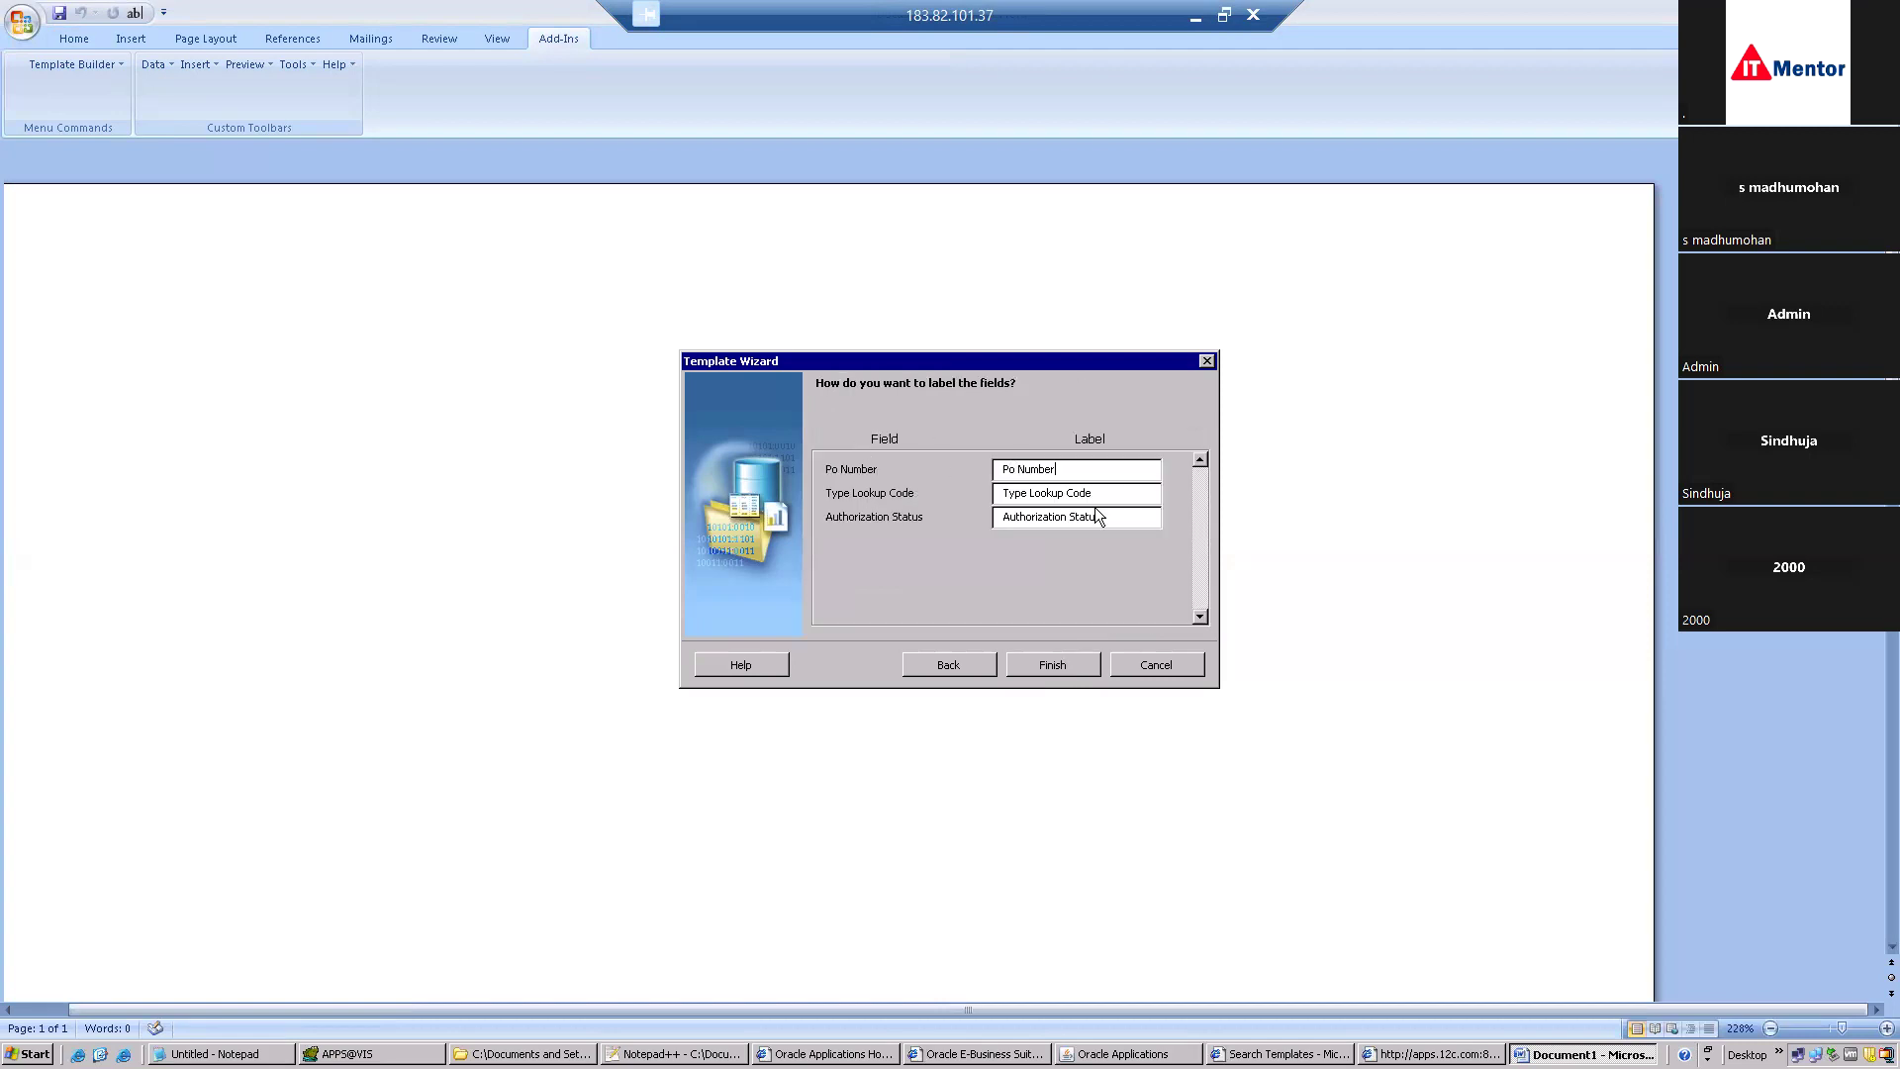
click(1062, 666)
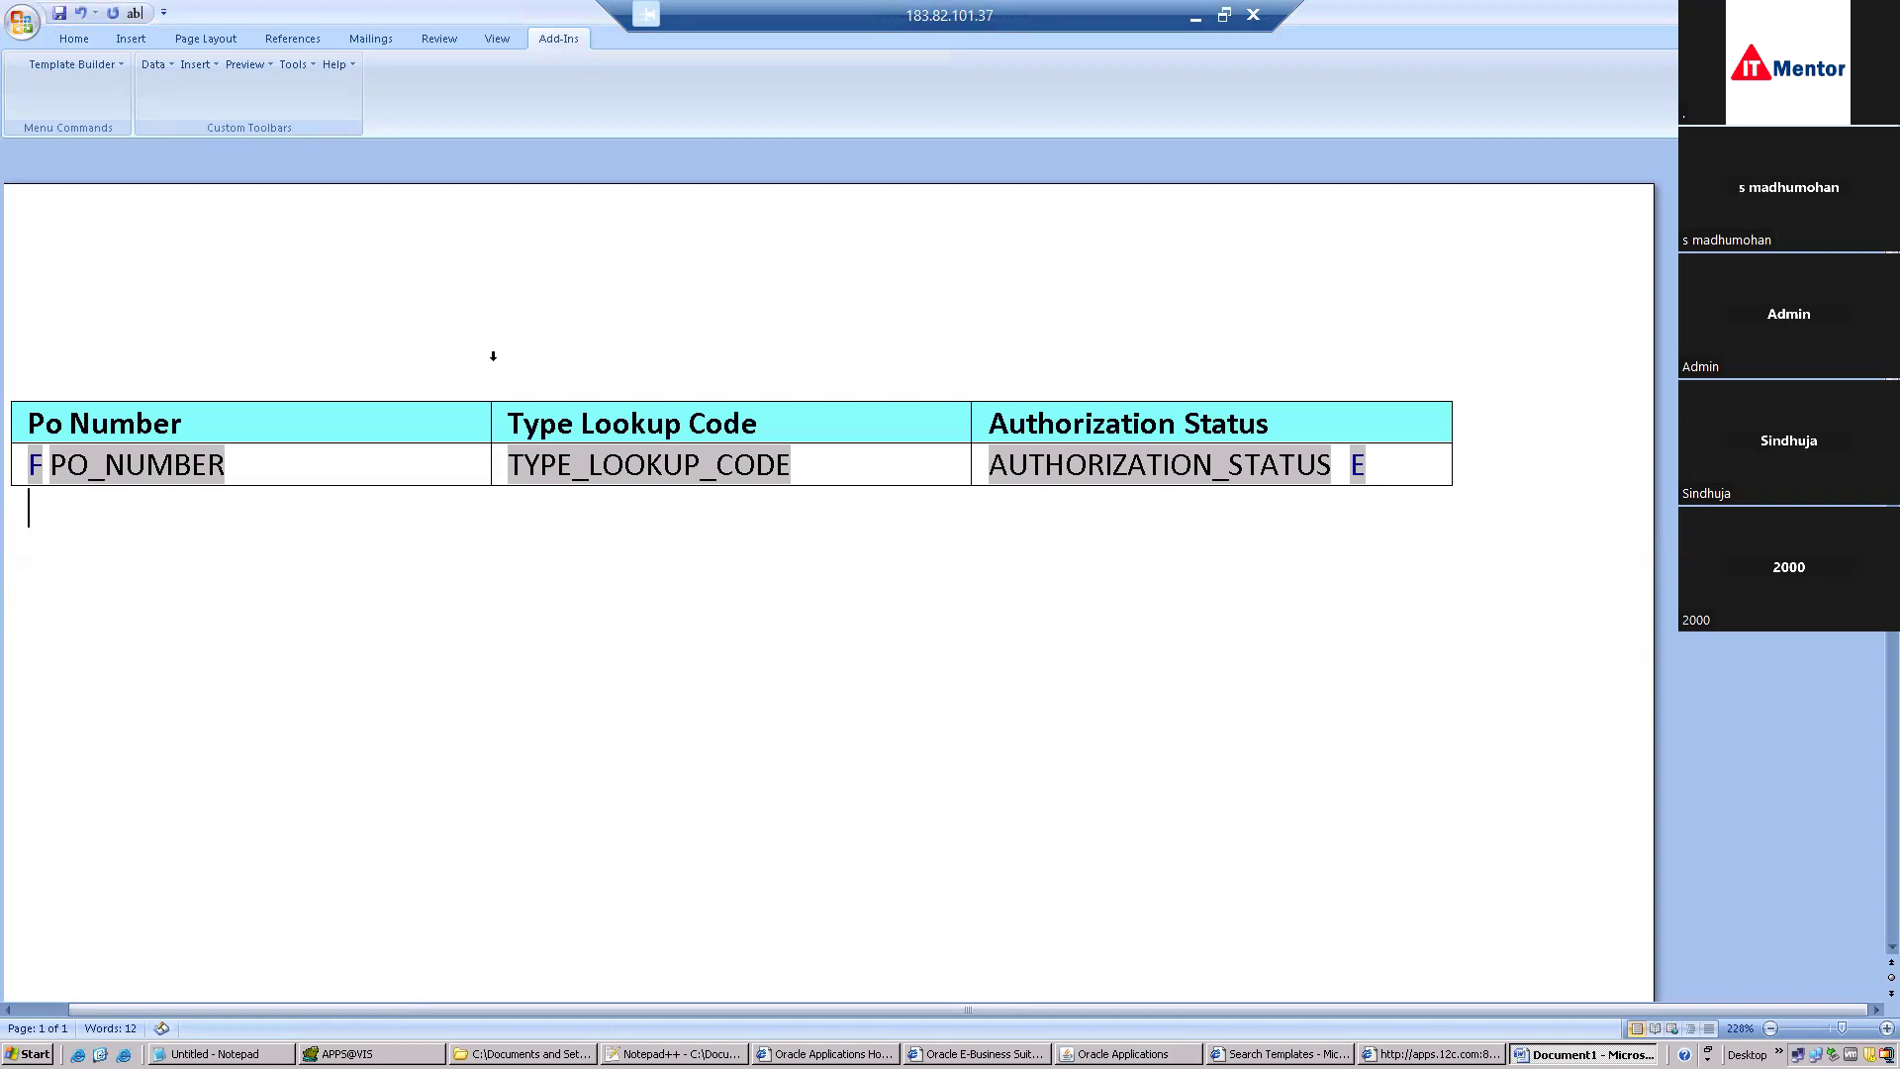
key(Return)
key(Return)
key(Return)
Insert an empty three-column, two-row table below the wizard table.
click(133, 40)
click(164, 101)
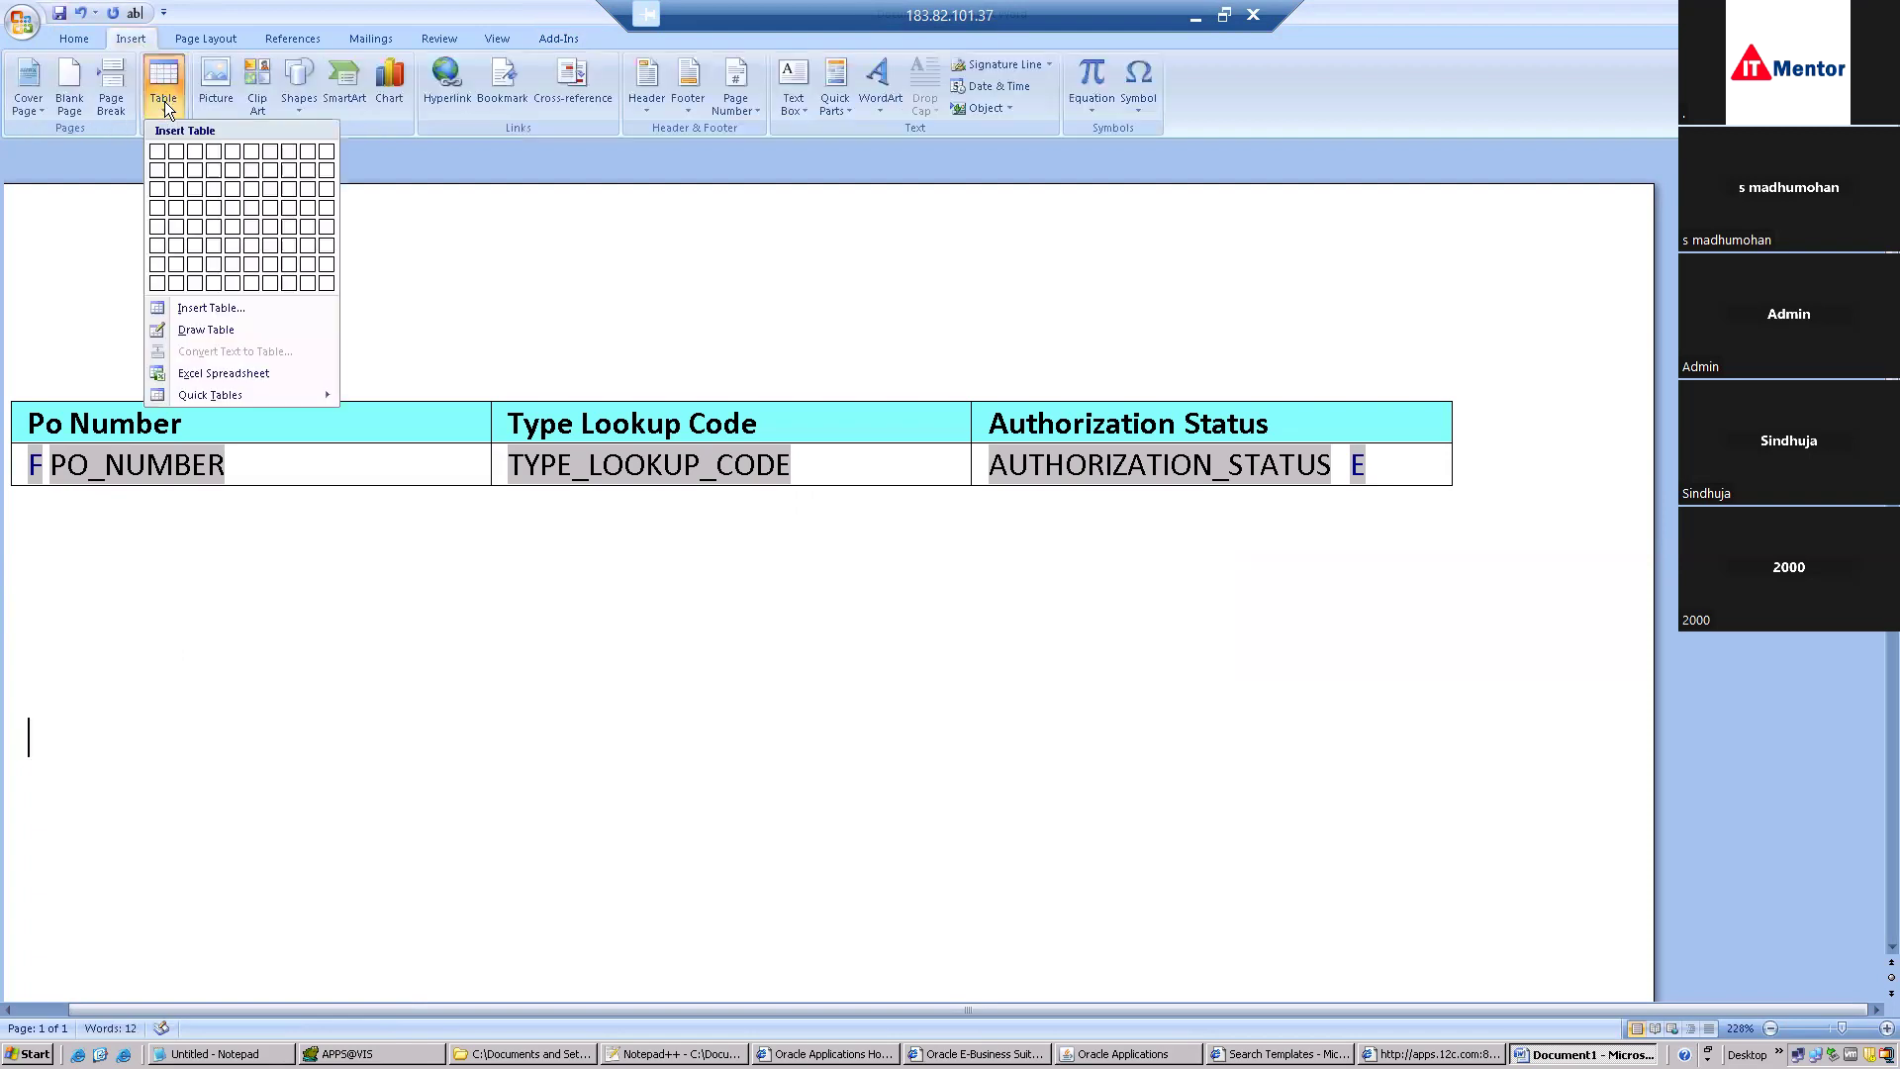
click(194, 174)
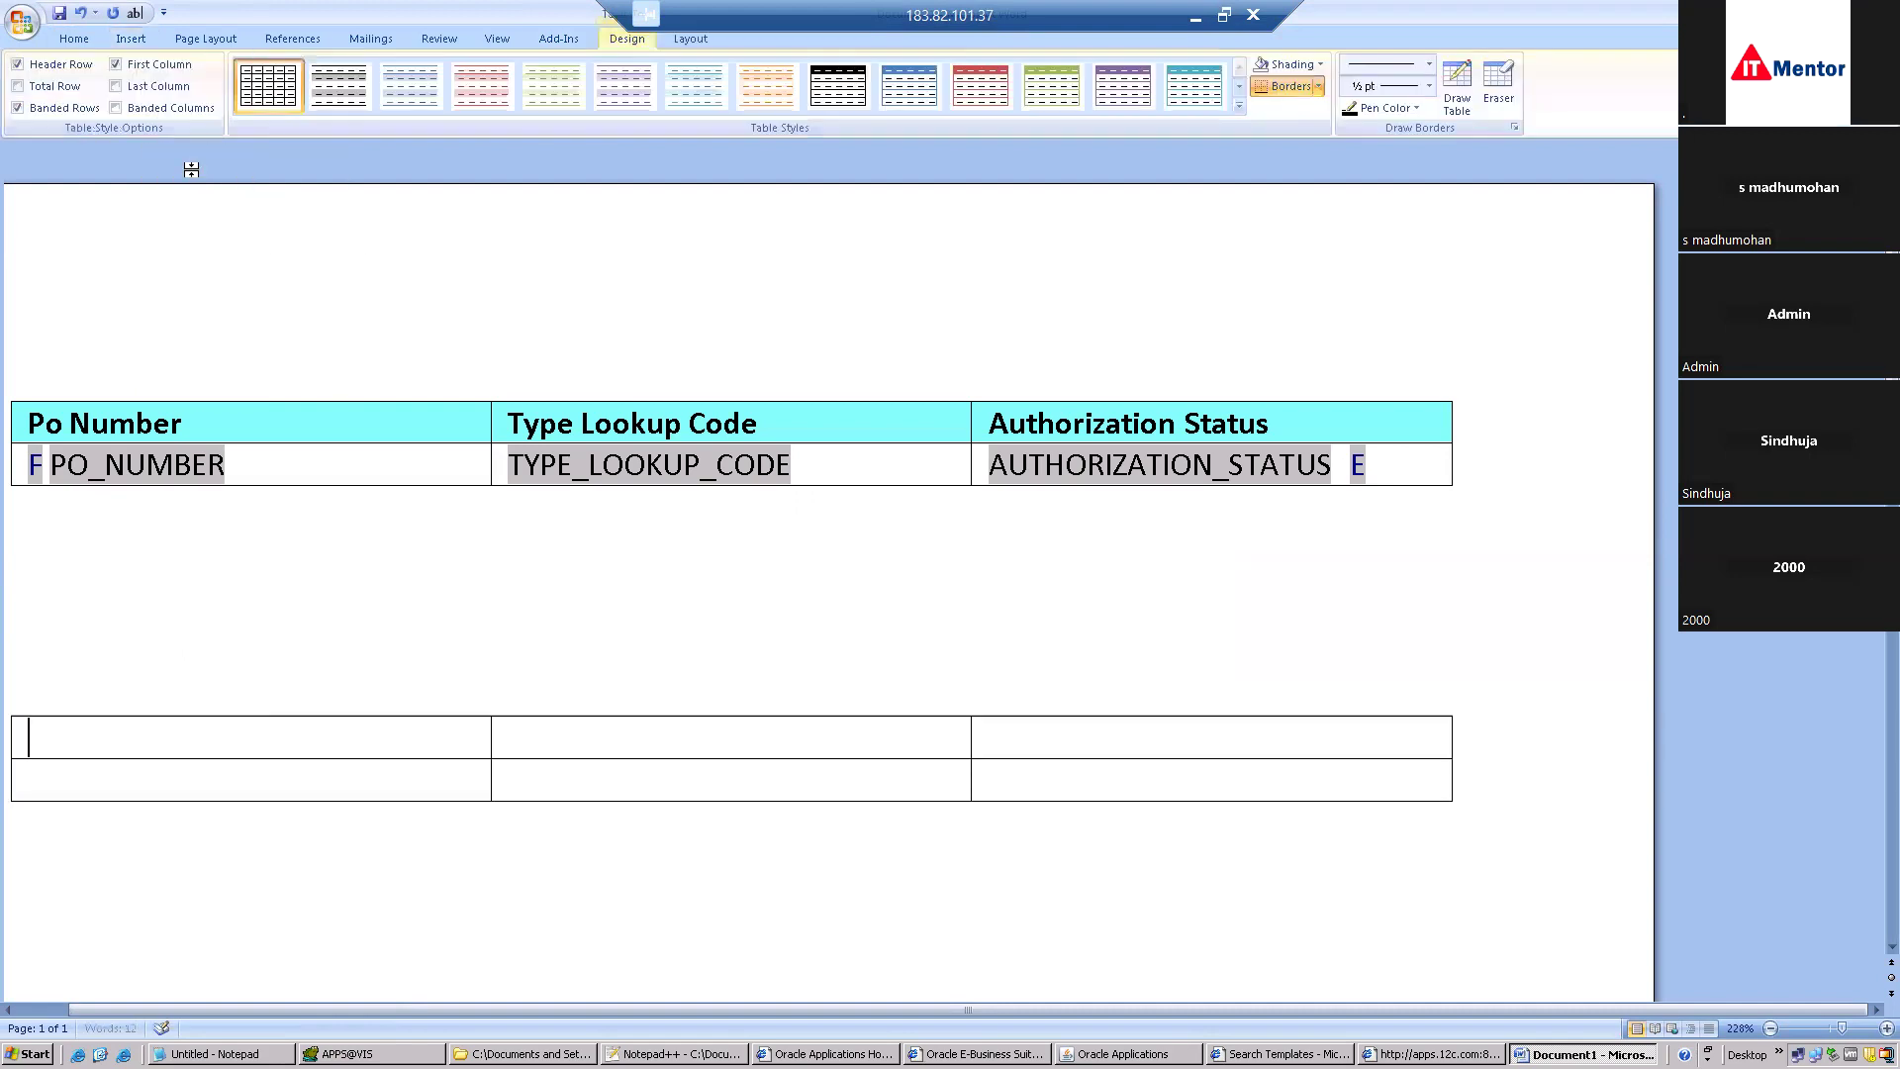
Type the headers PO Number, Lookup Code and Status into the table's first row.
text(PO Number)
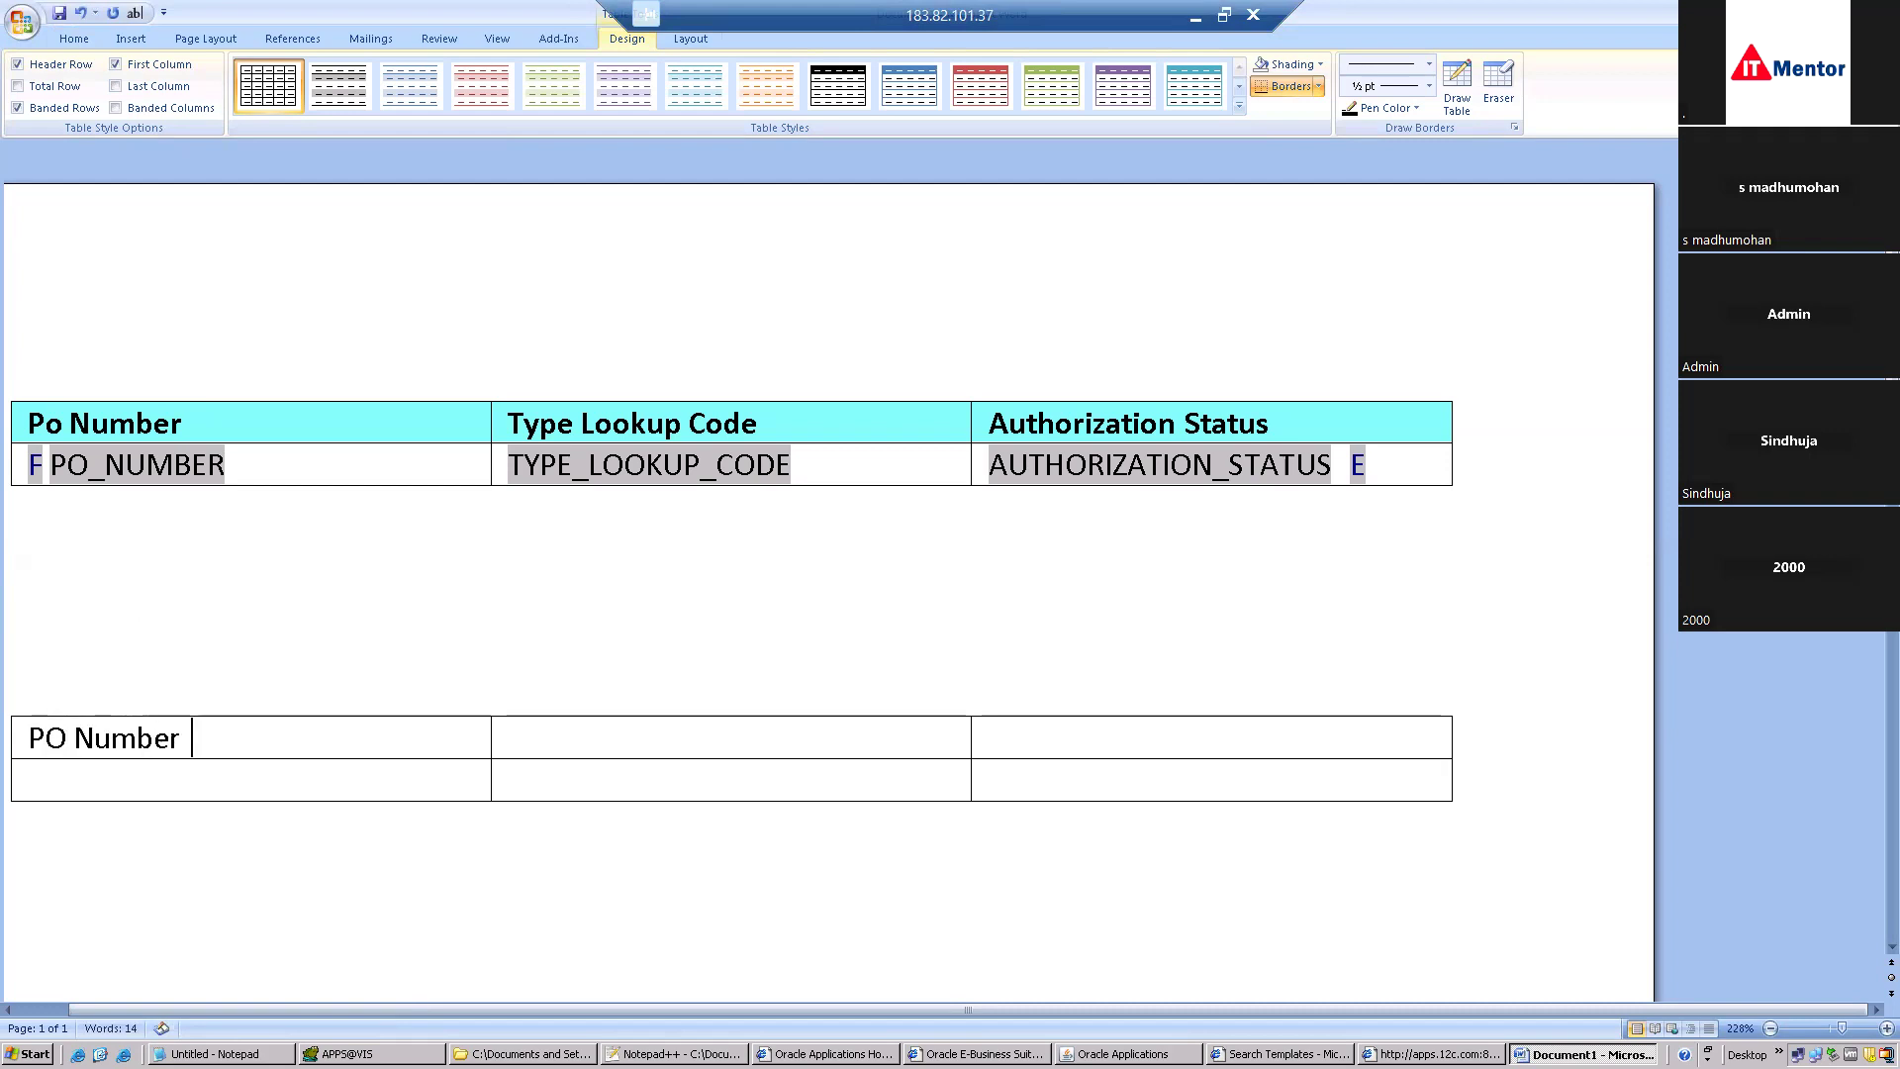
click(574, 751)
text(Lookup Code)
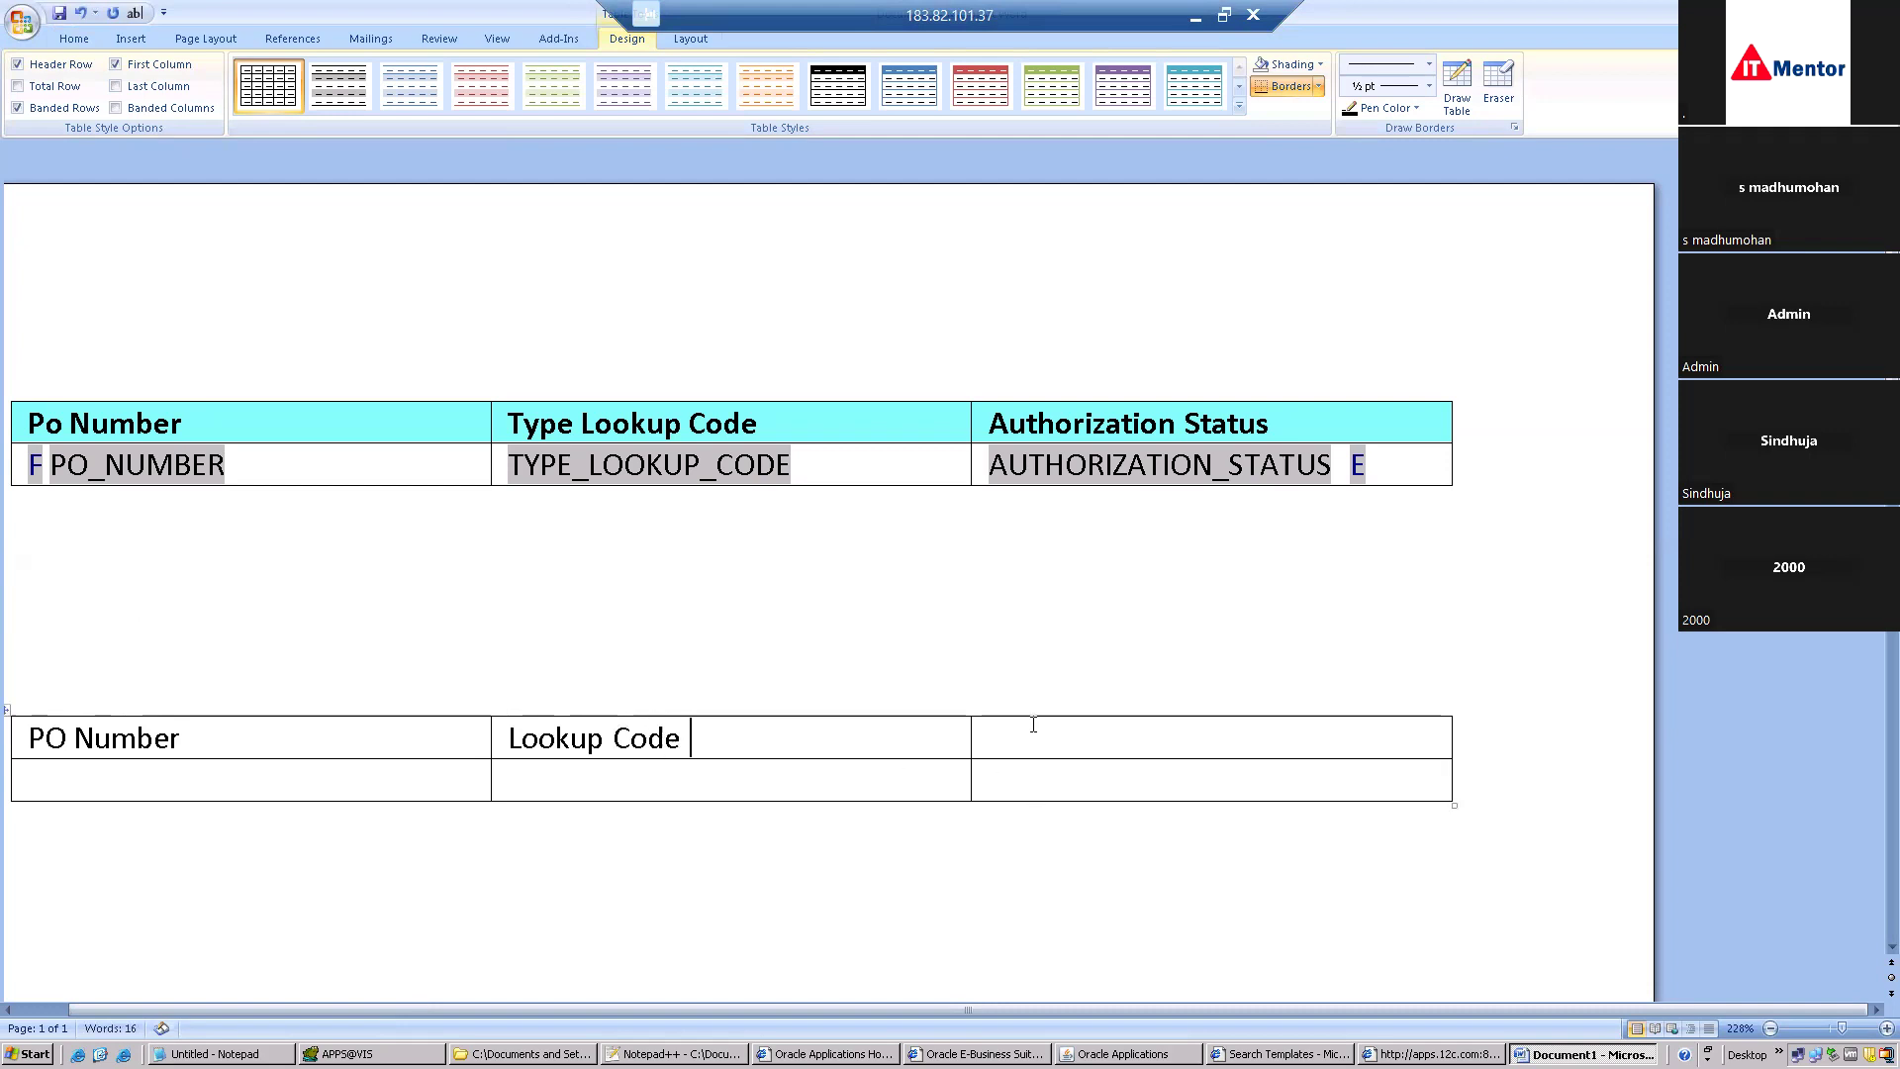
click(1025, 740)
text(Status)
click(183, 792)
scroll(674, 41, up, 1)
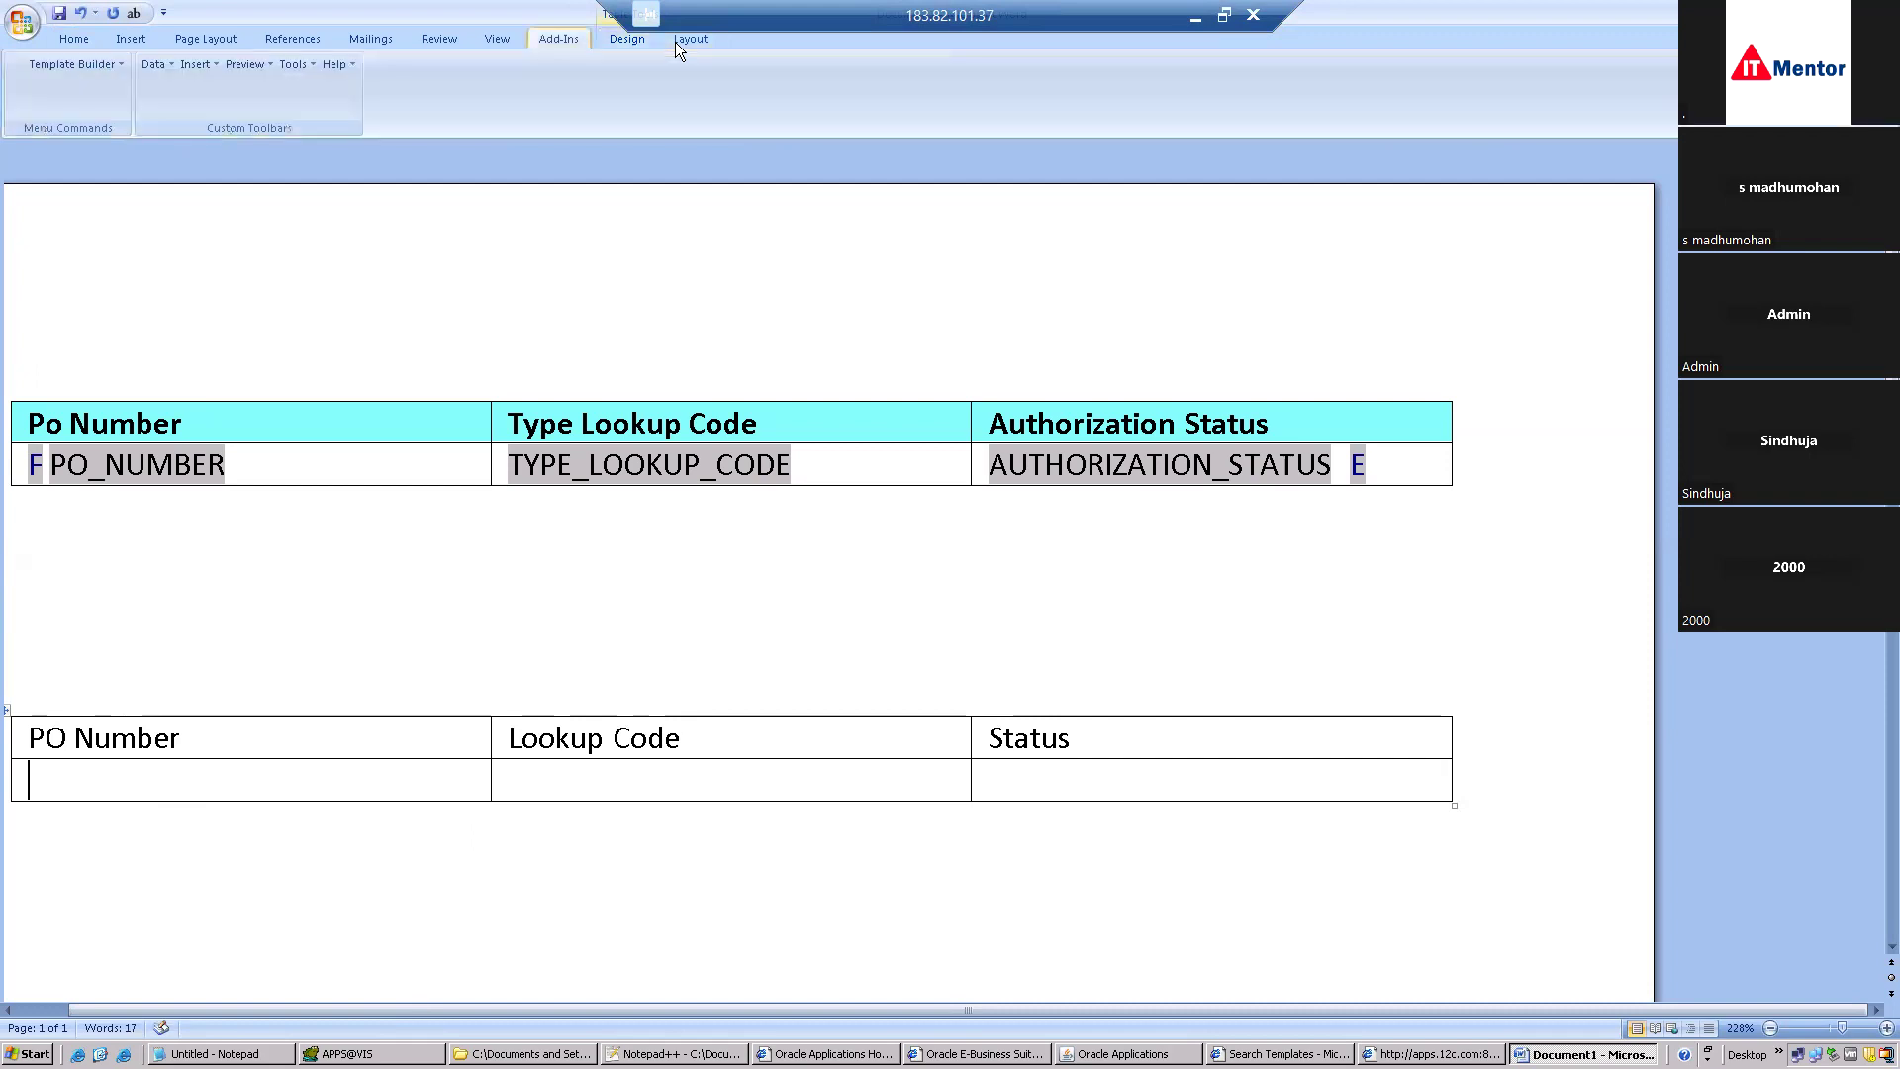
click(200, 63)
Insert the G_ORDER field into the first data cell and copy the F field's <?for-each:G_ORDER?> help text.
click(210, 84)
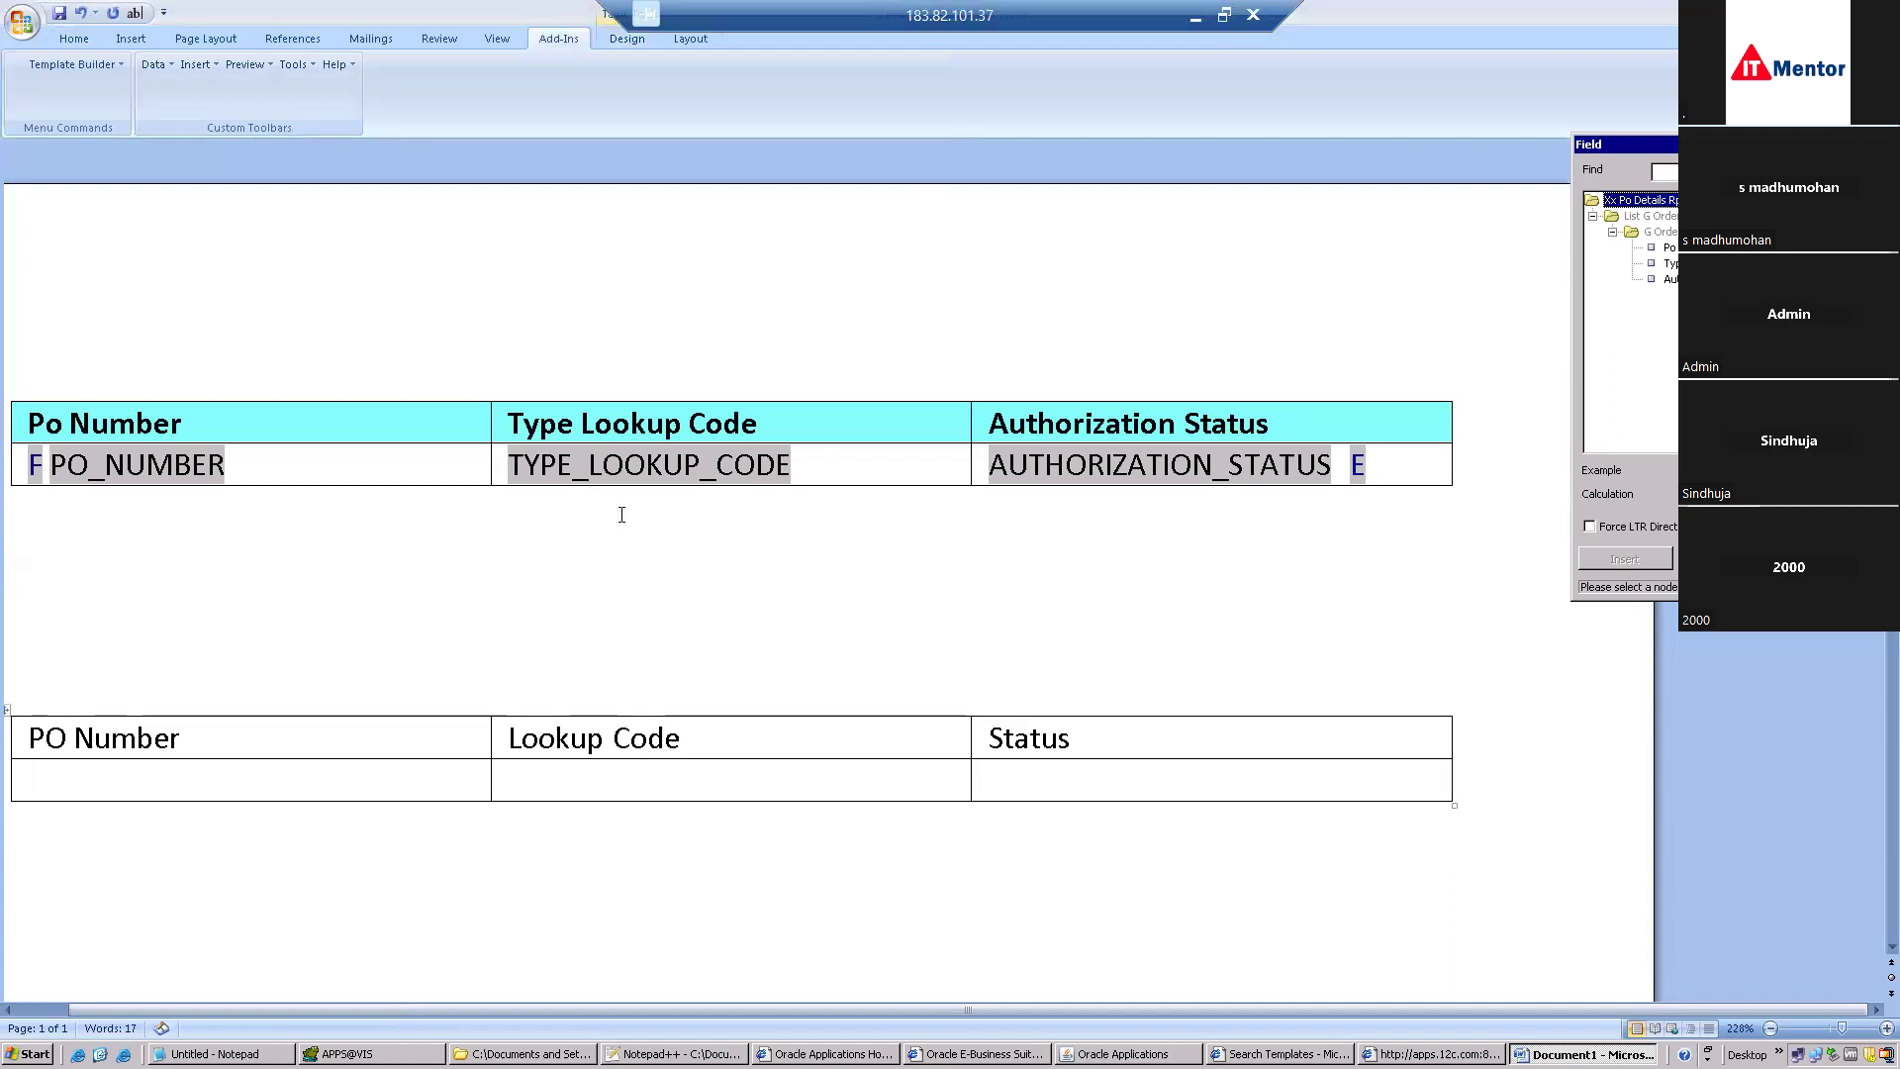
click(1666, 235)
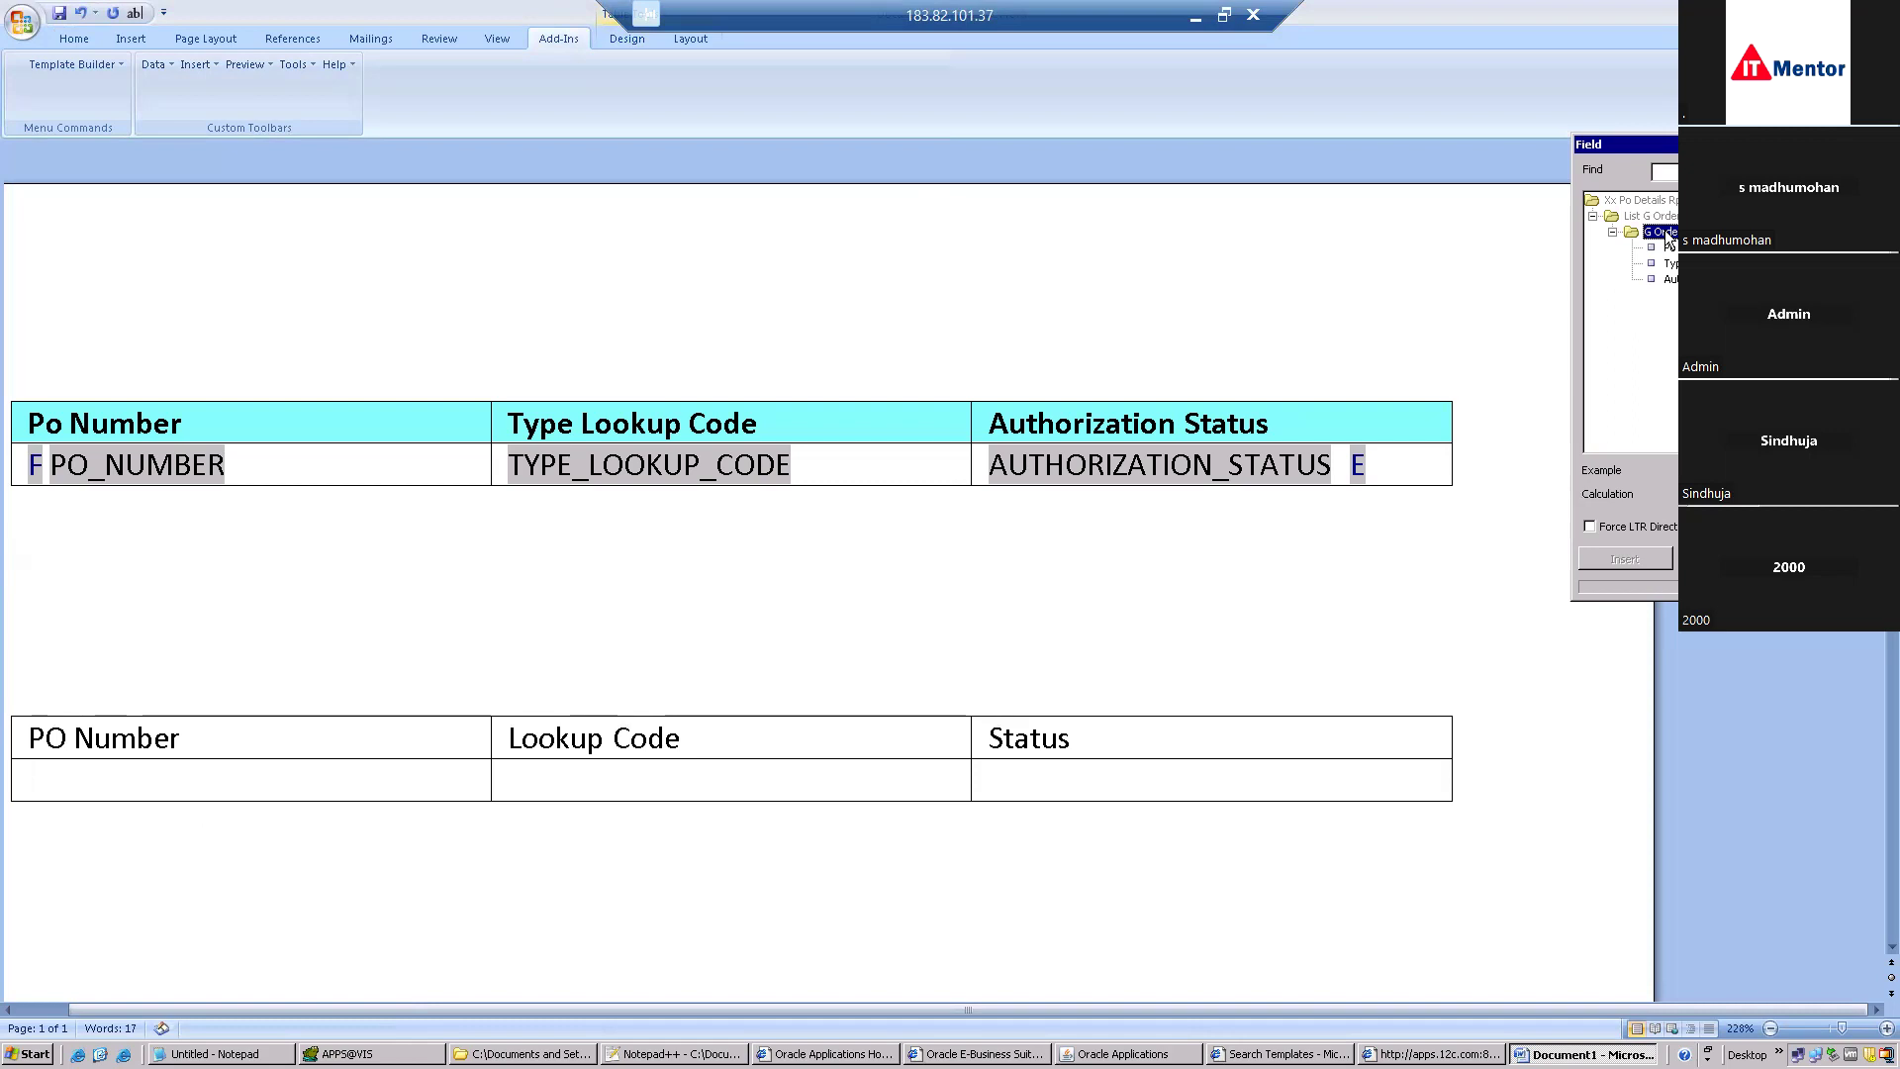
double_click(1668, 234)
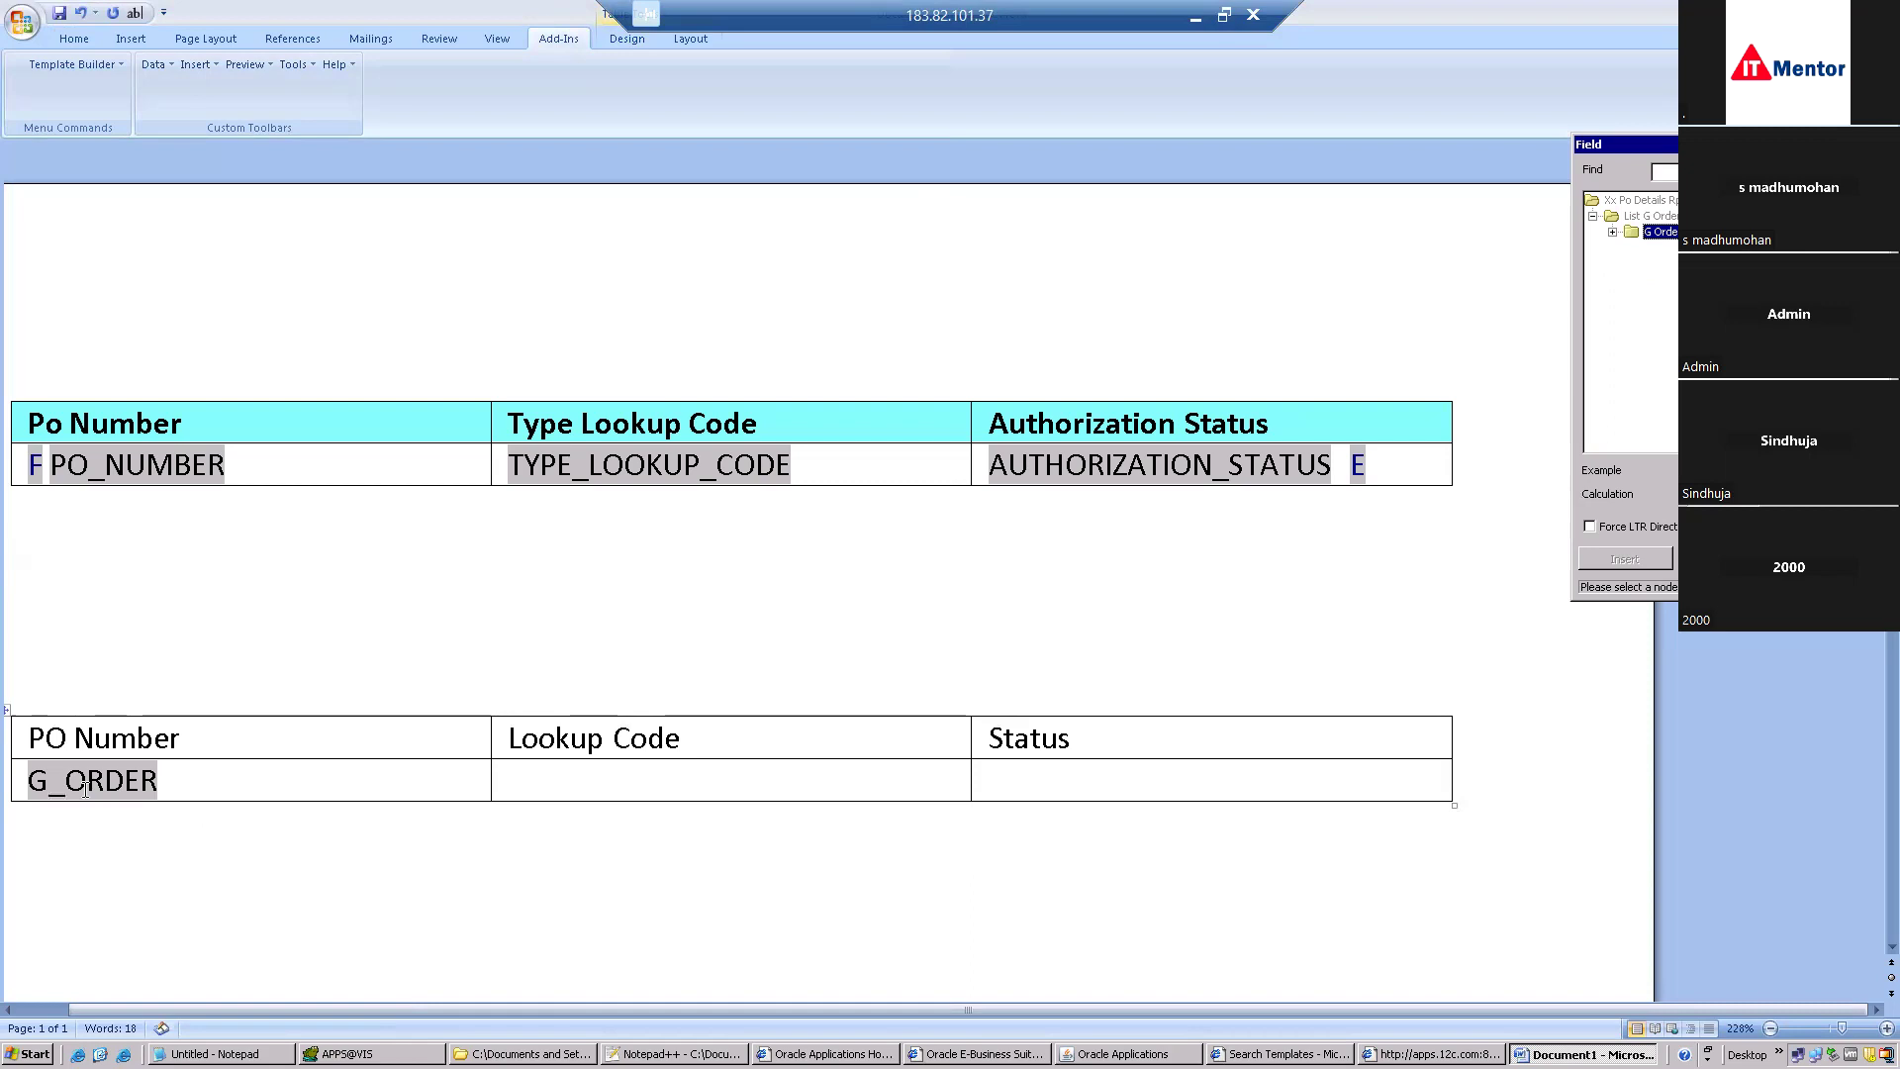
double_click(87, 789)
click(804, 660)
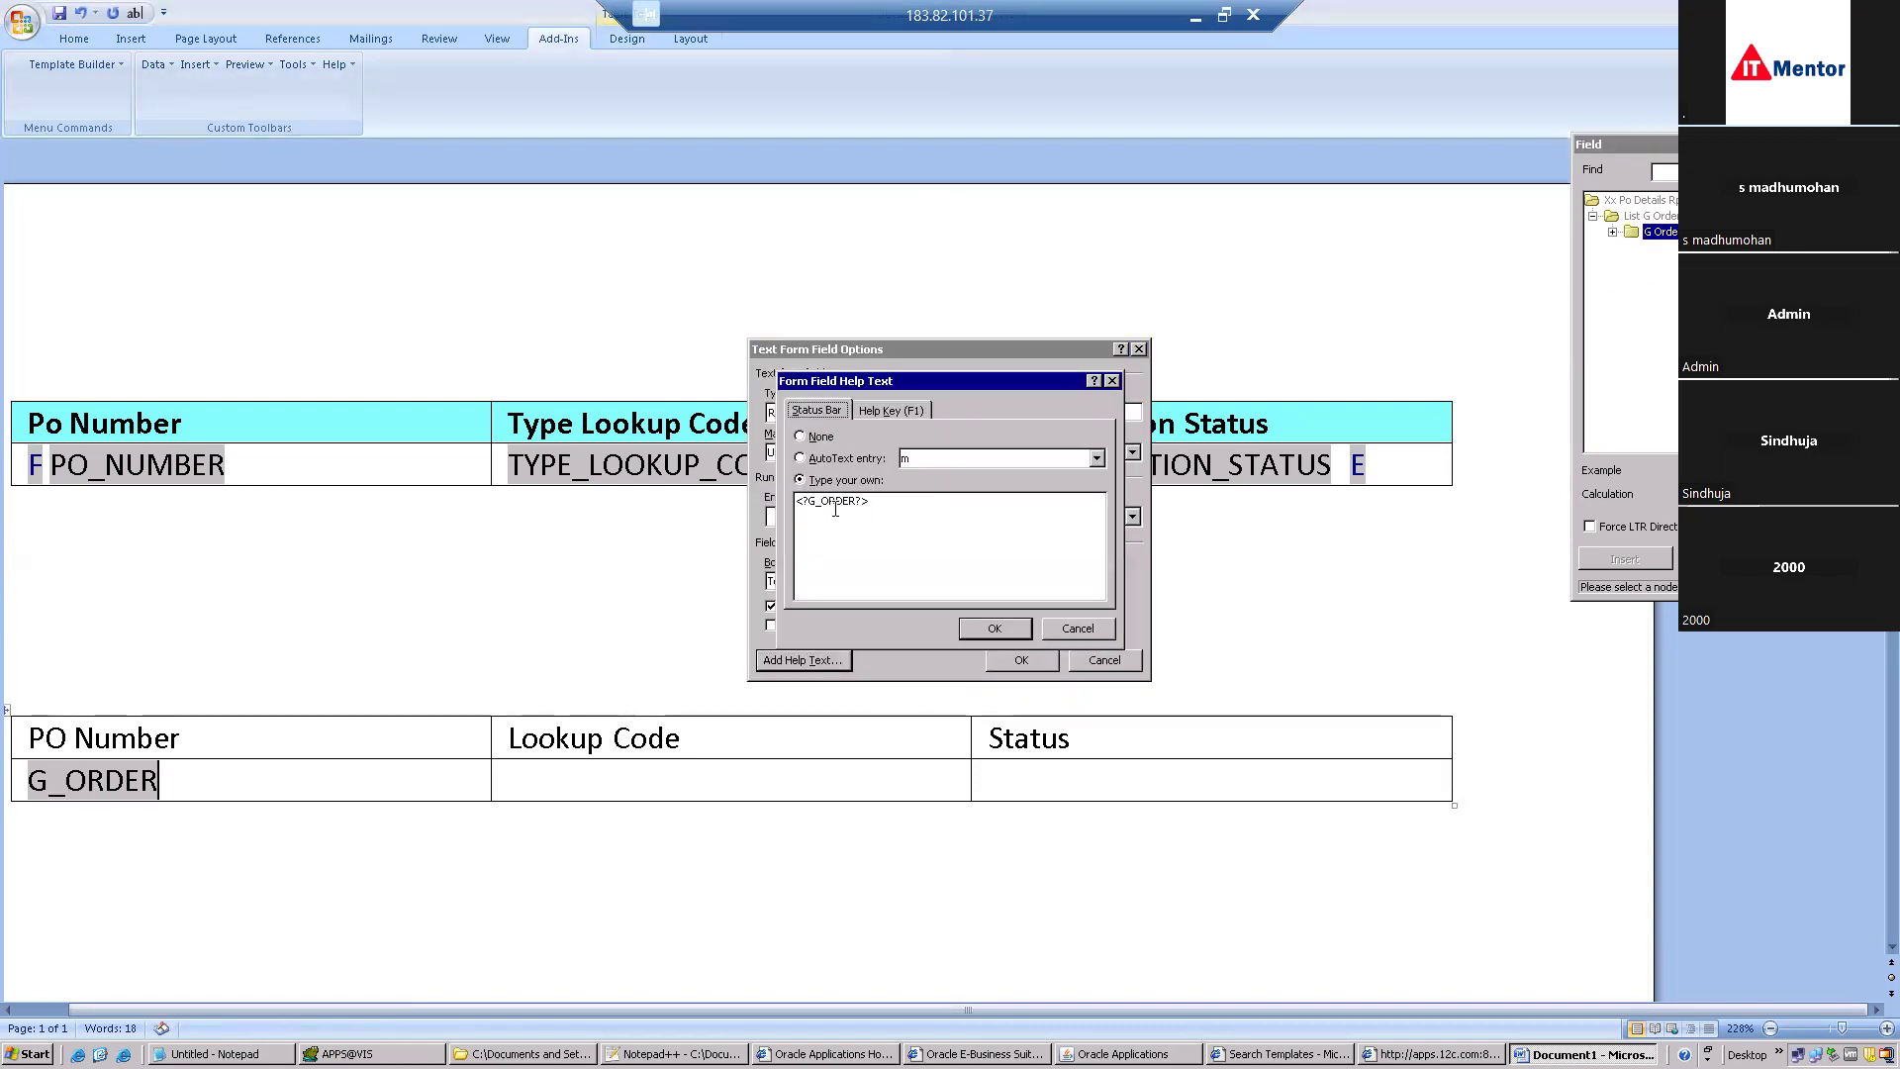
click(994, 629)
click(1021, 660)
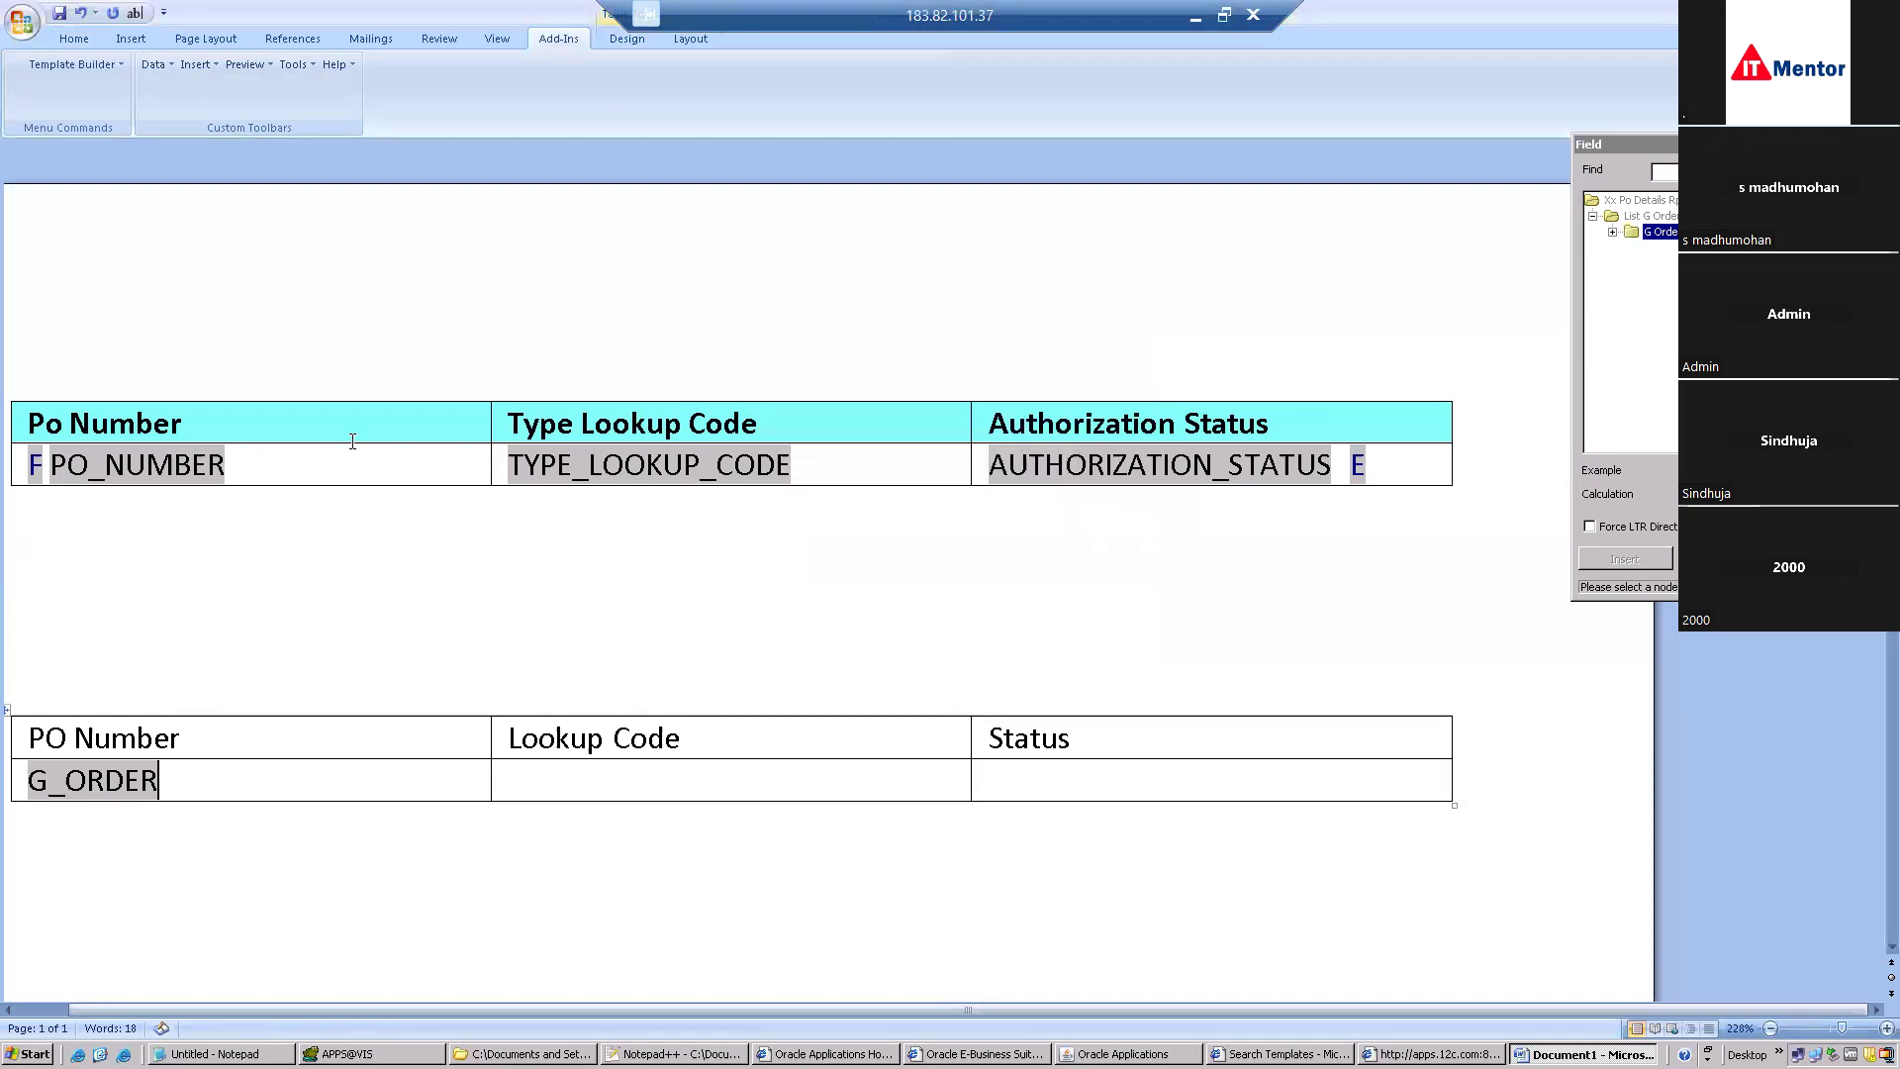
double_click(34, 464)
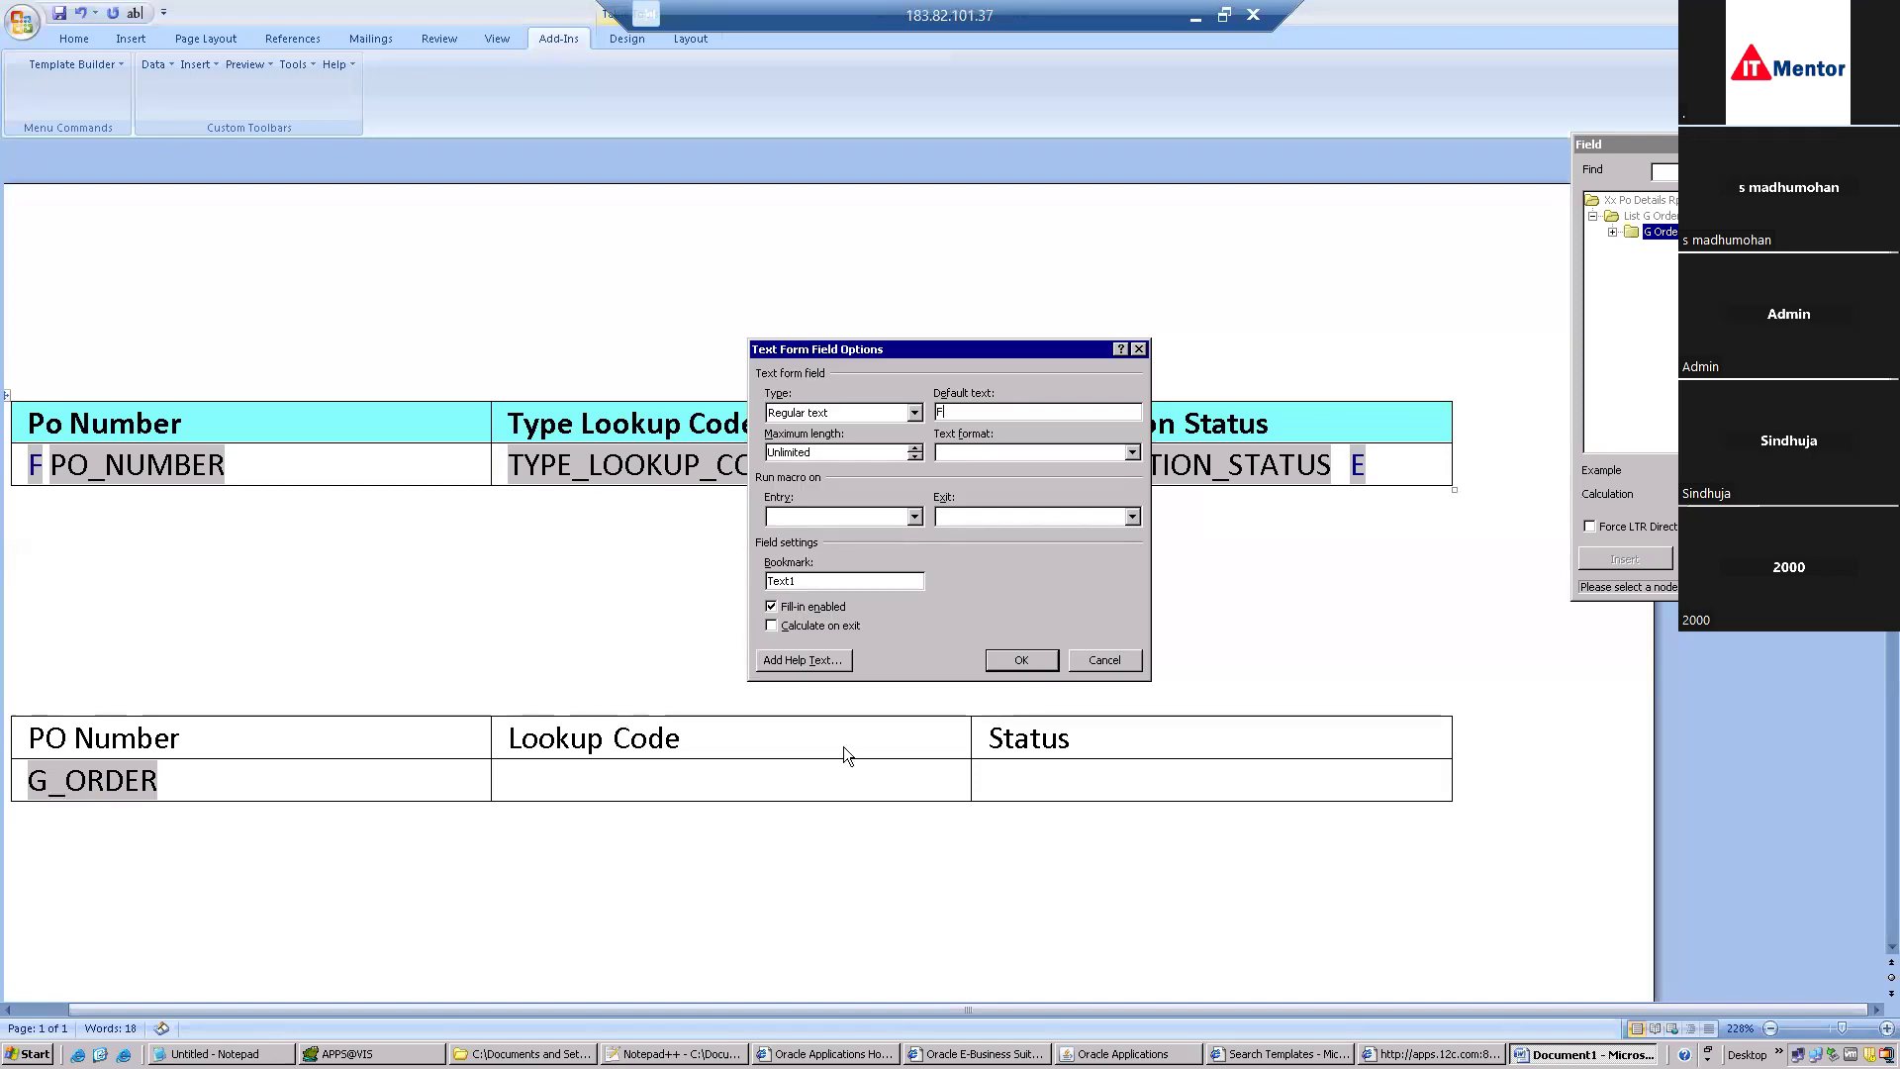
click(806, 661)
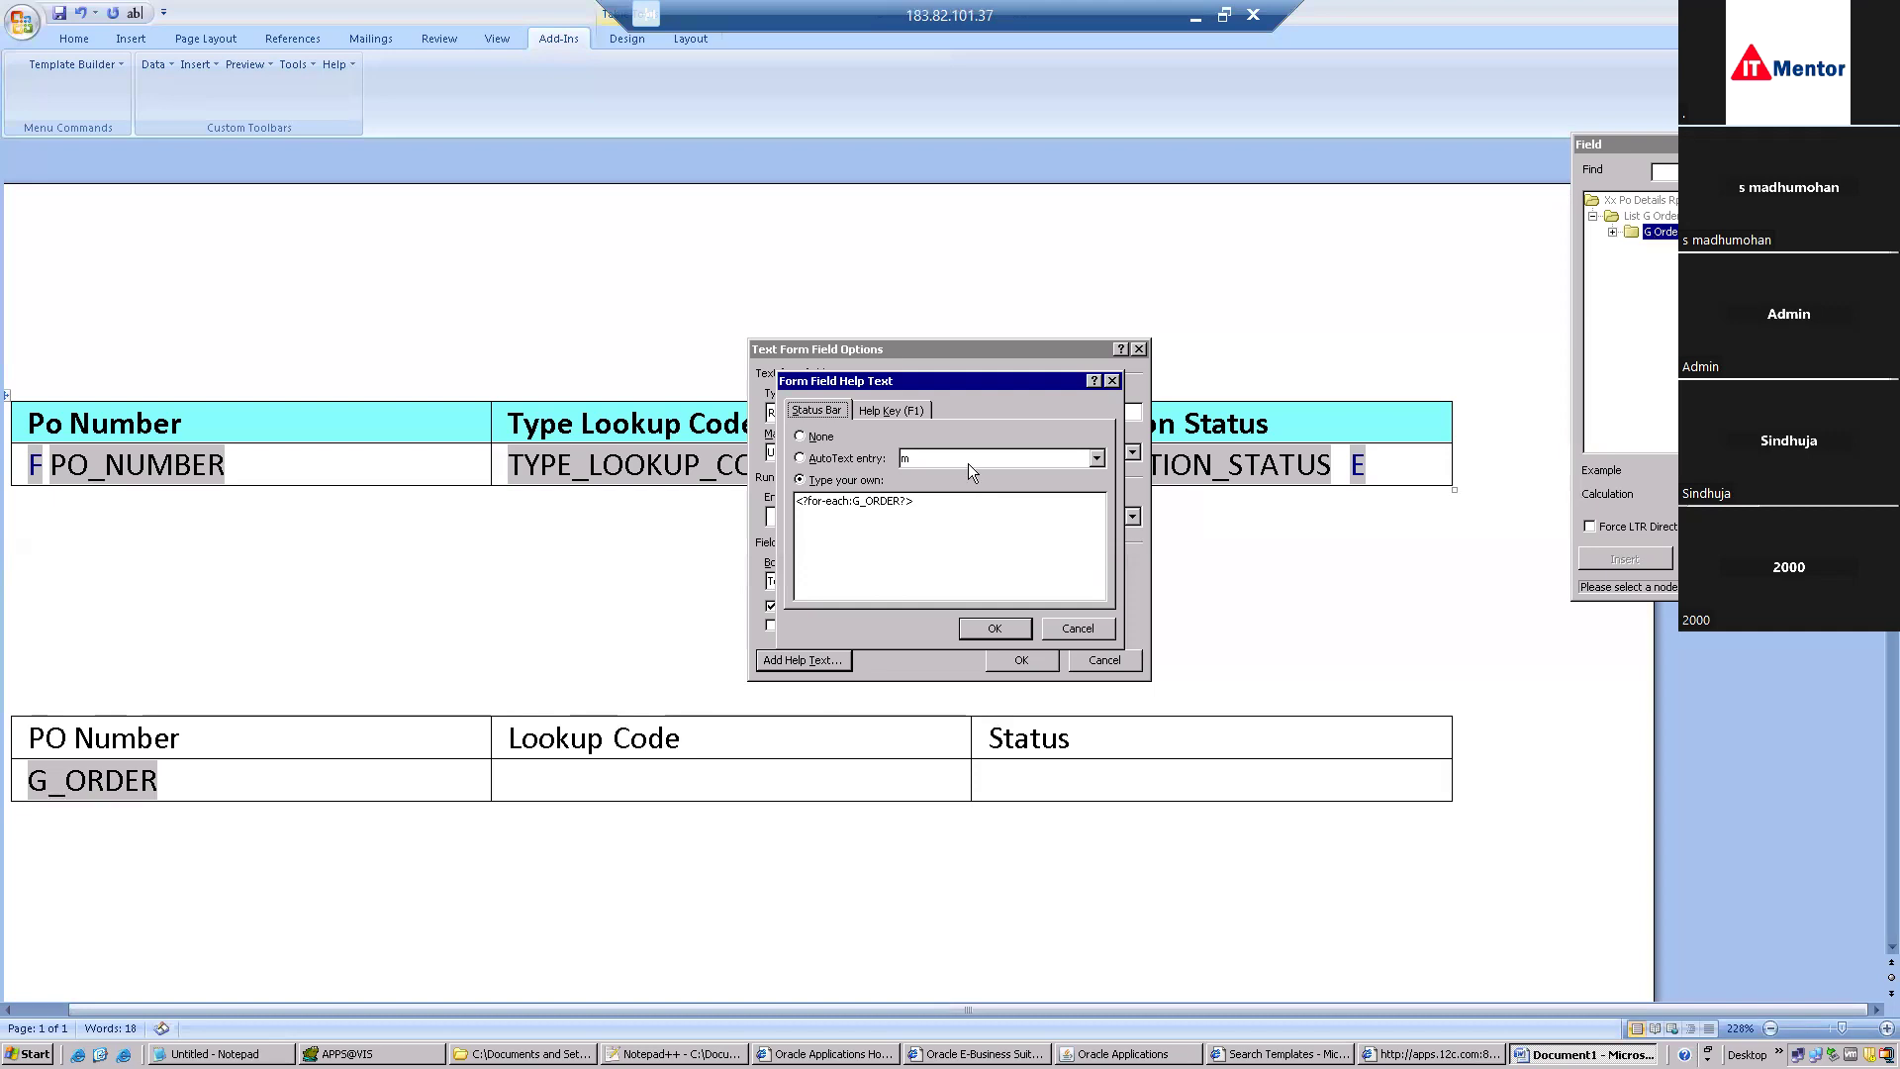
drag(915, 501, 768, 491)
key(ctrl+c)
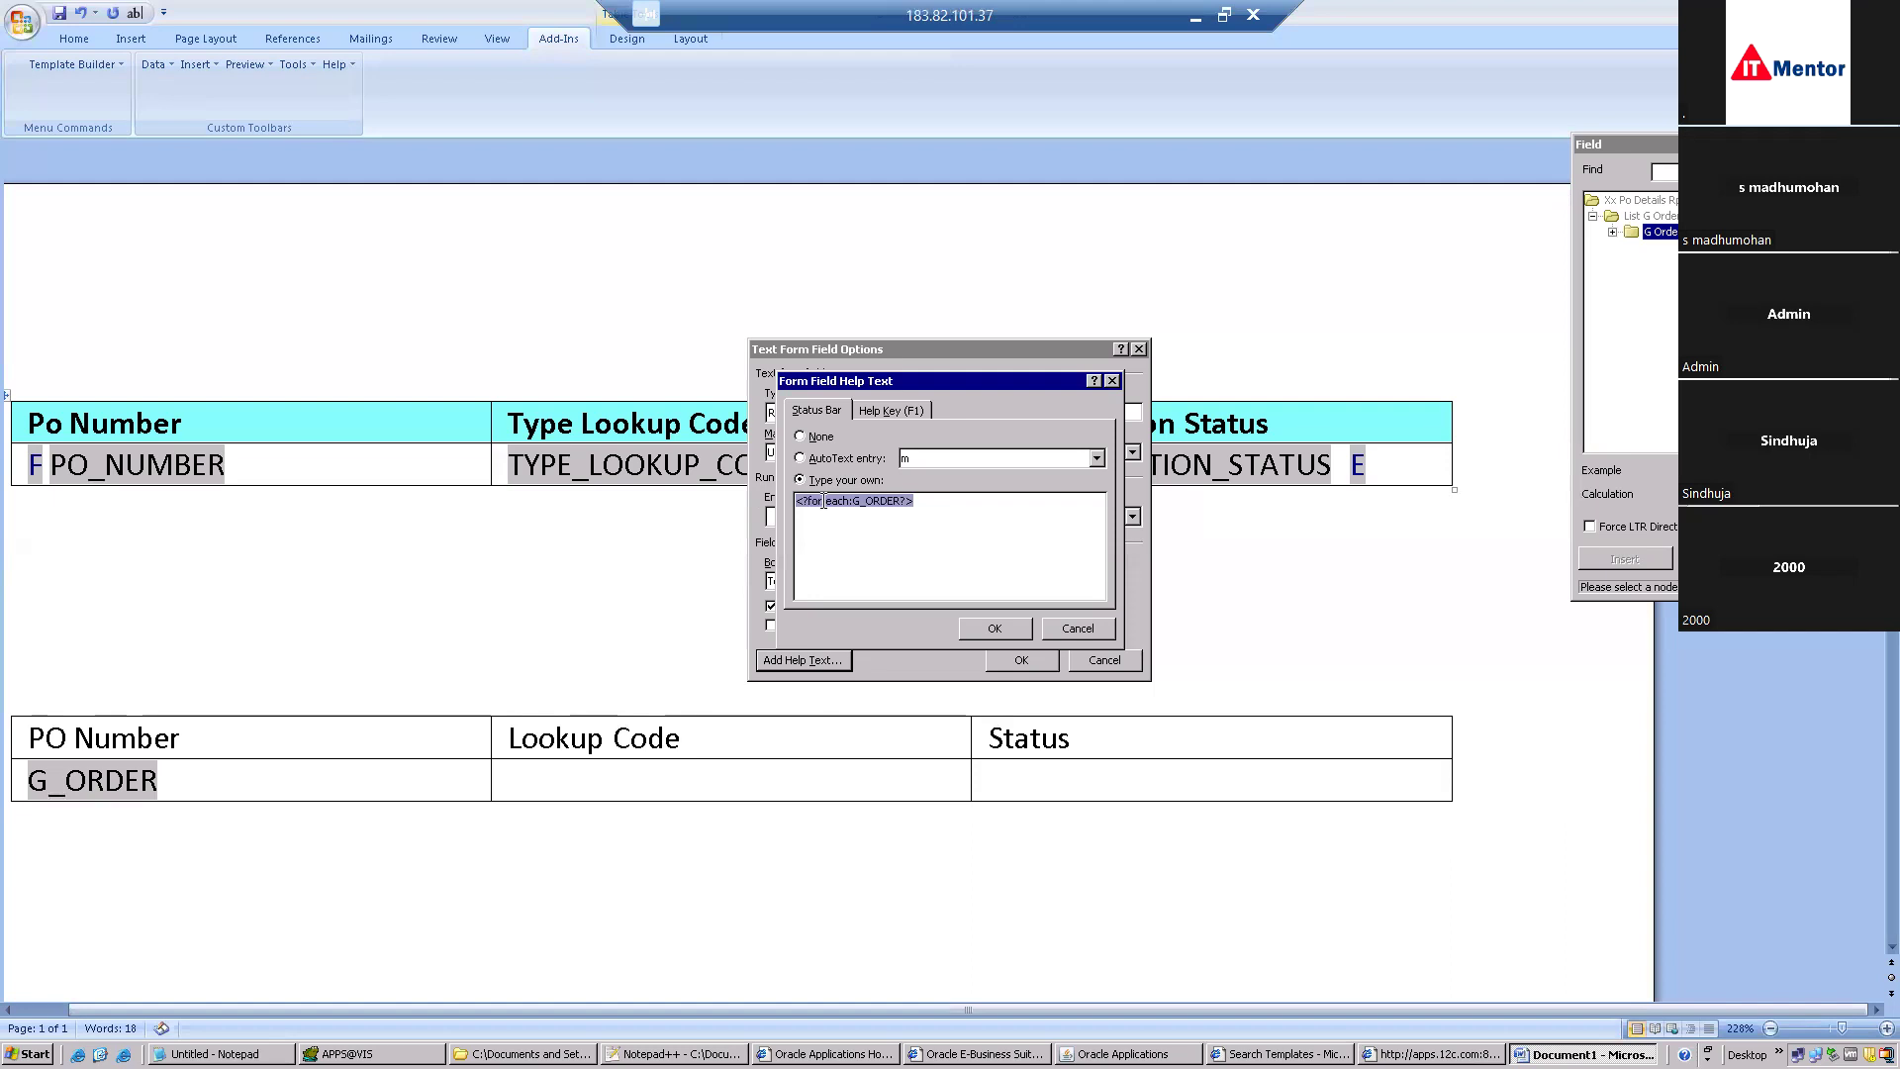
click(1069, 636)
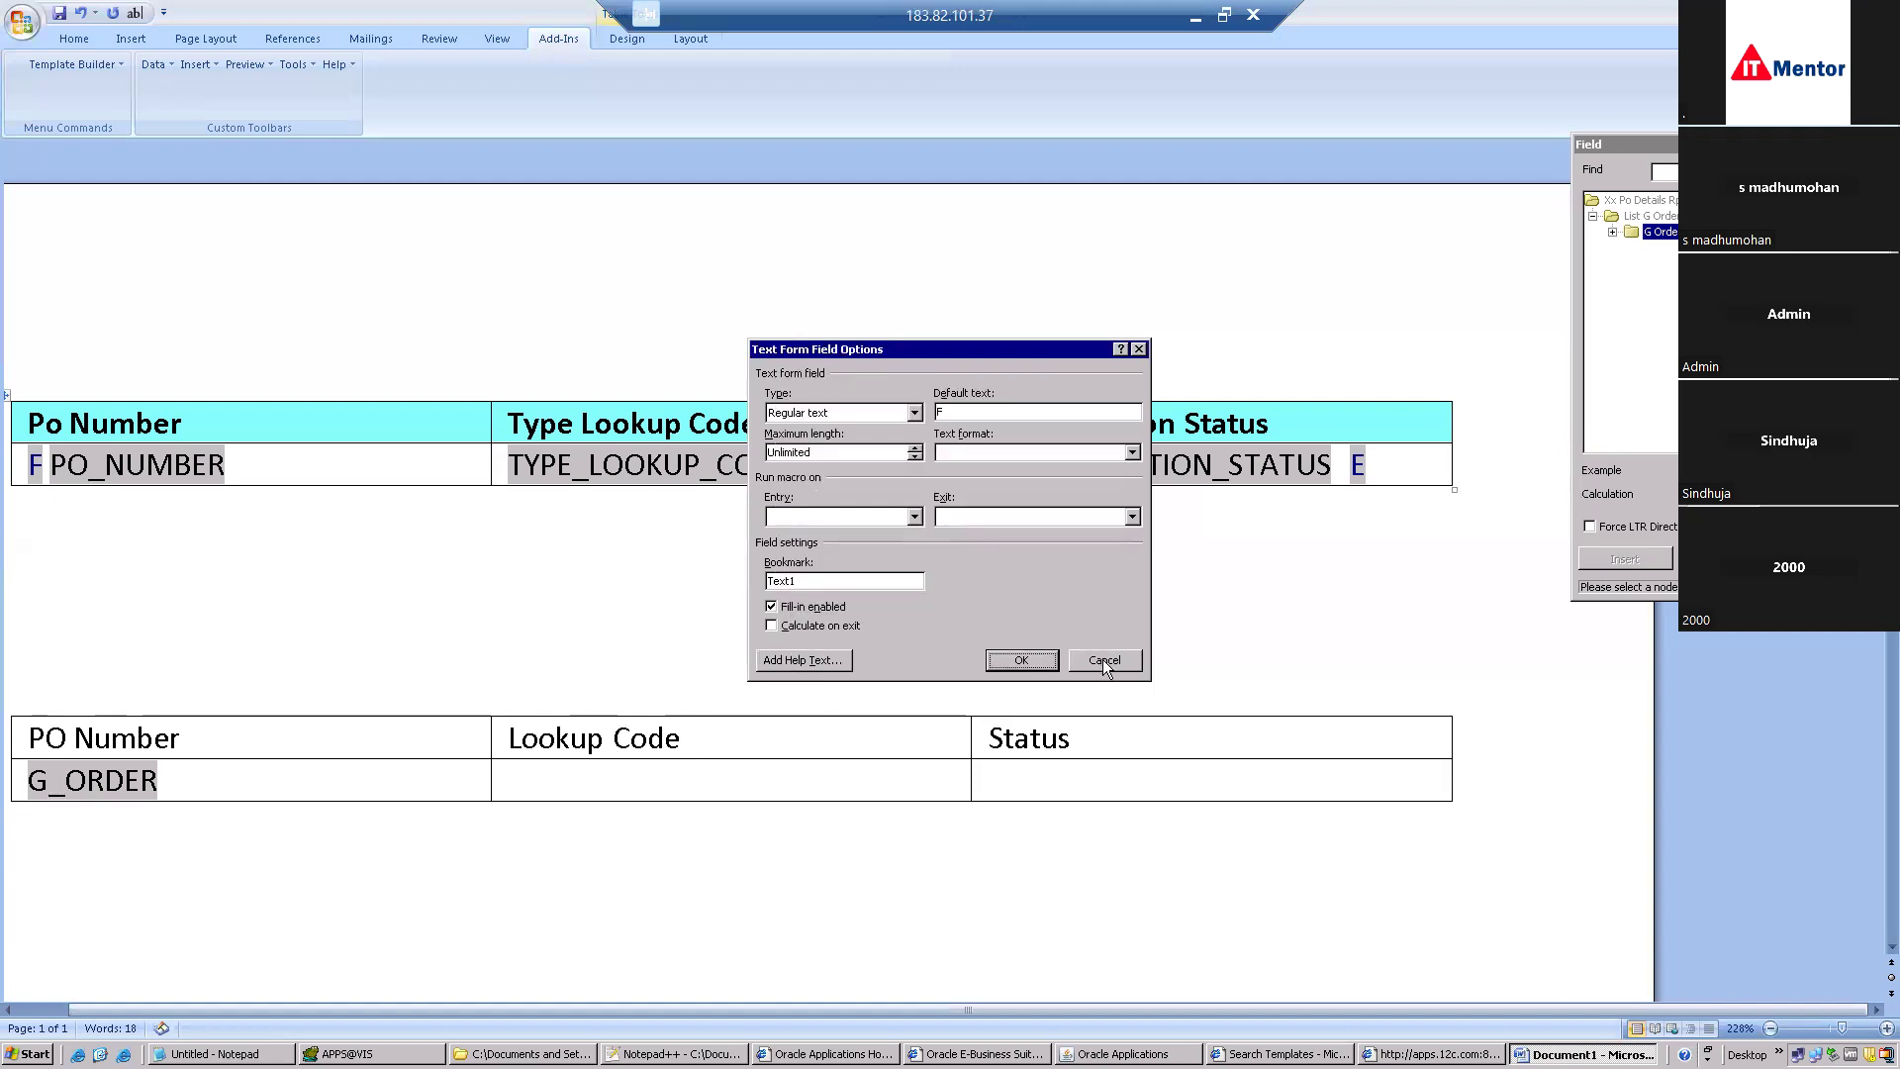
click(1103, 659)
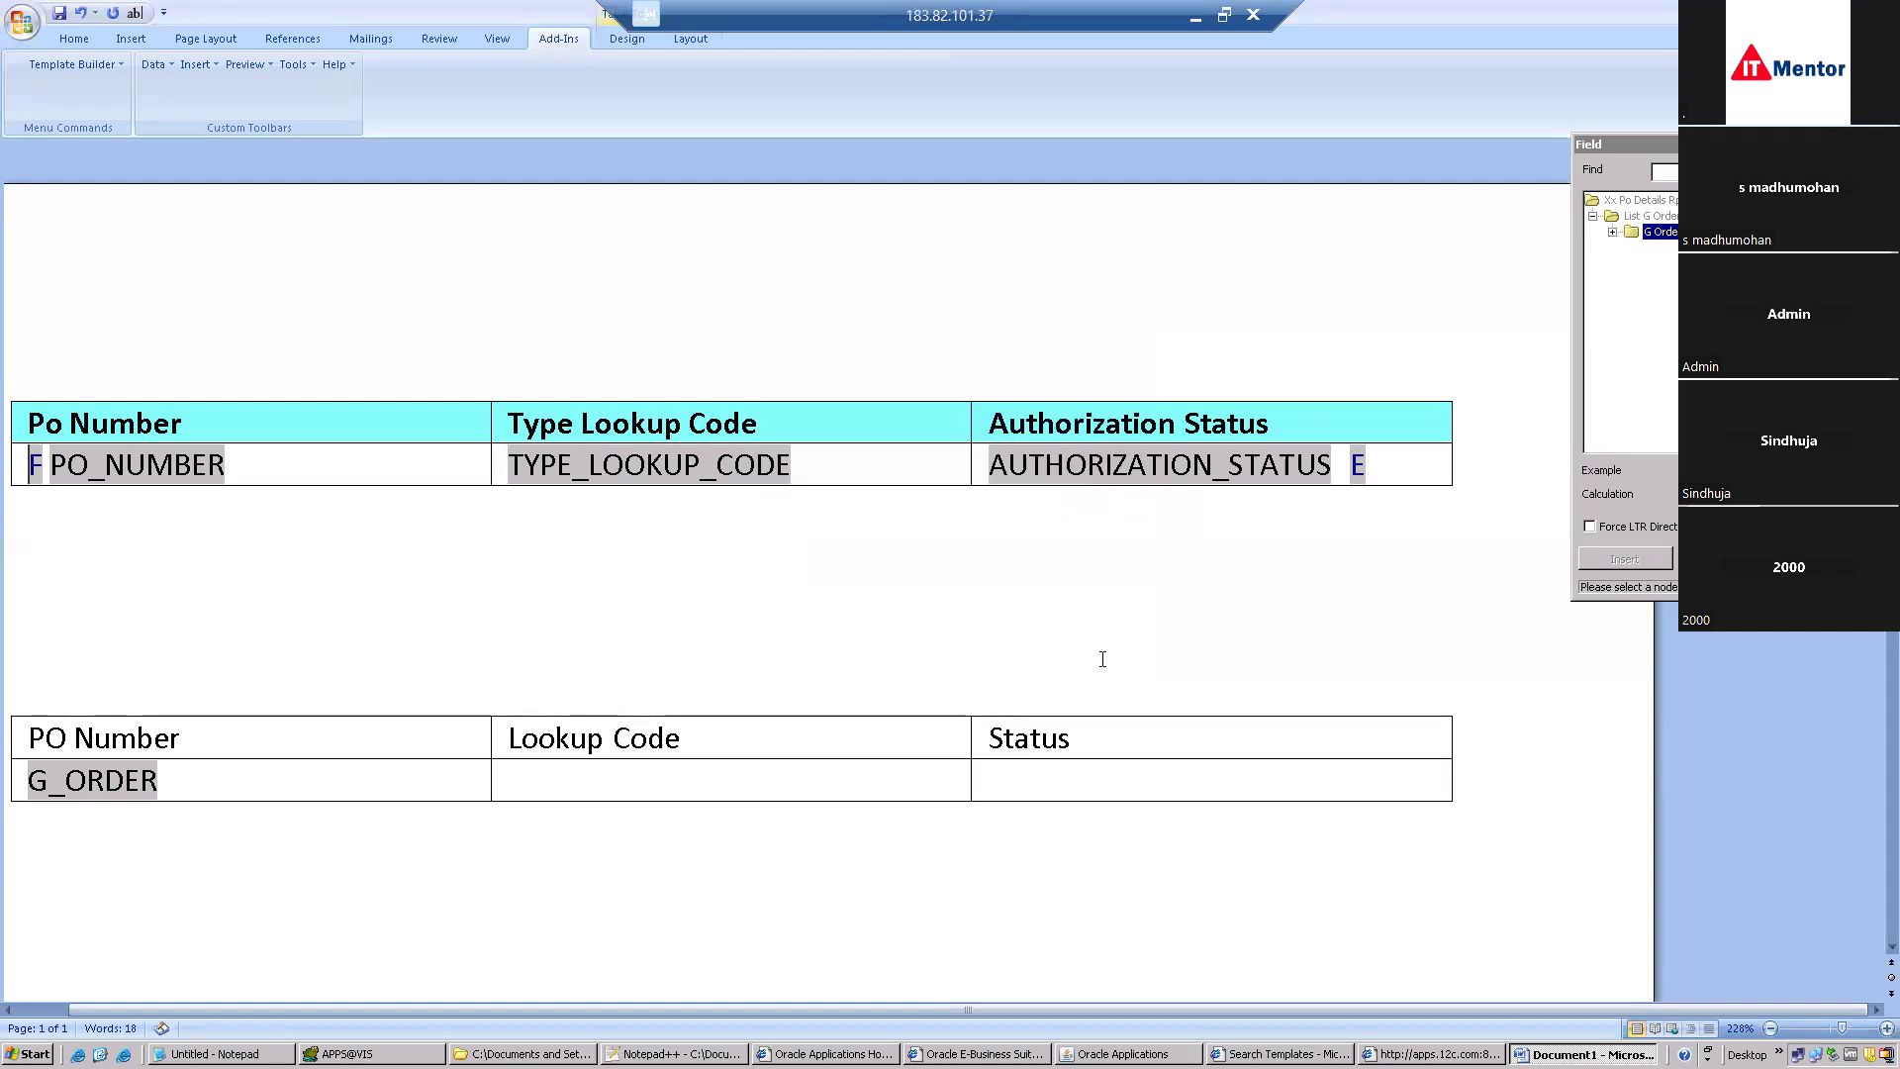
Change the G_ORDER field's help text to the for-each:G_ORDER loop and its default text to G.
double_click(105, 792)
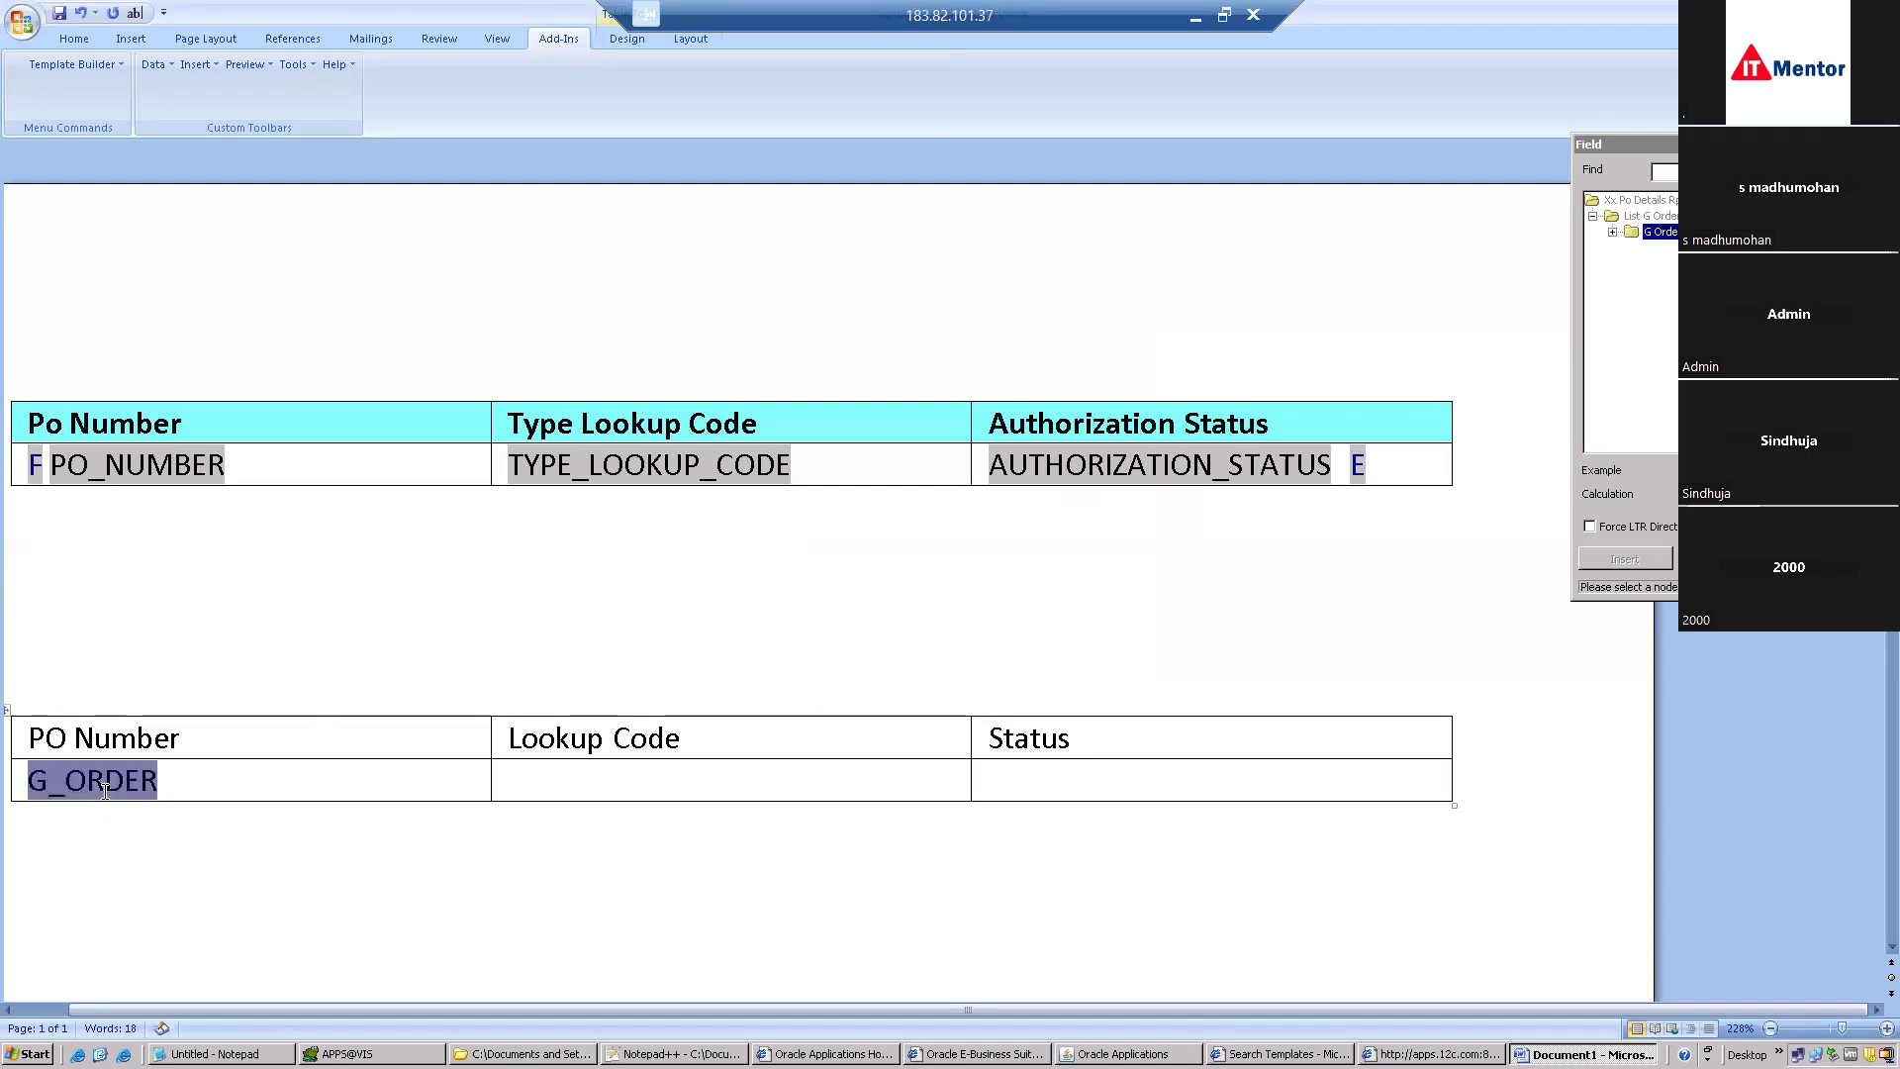
click(788, 669)
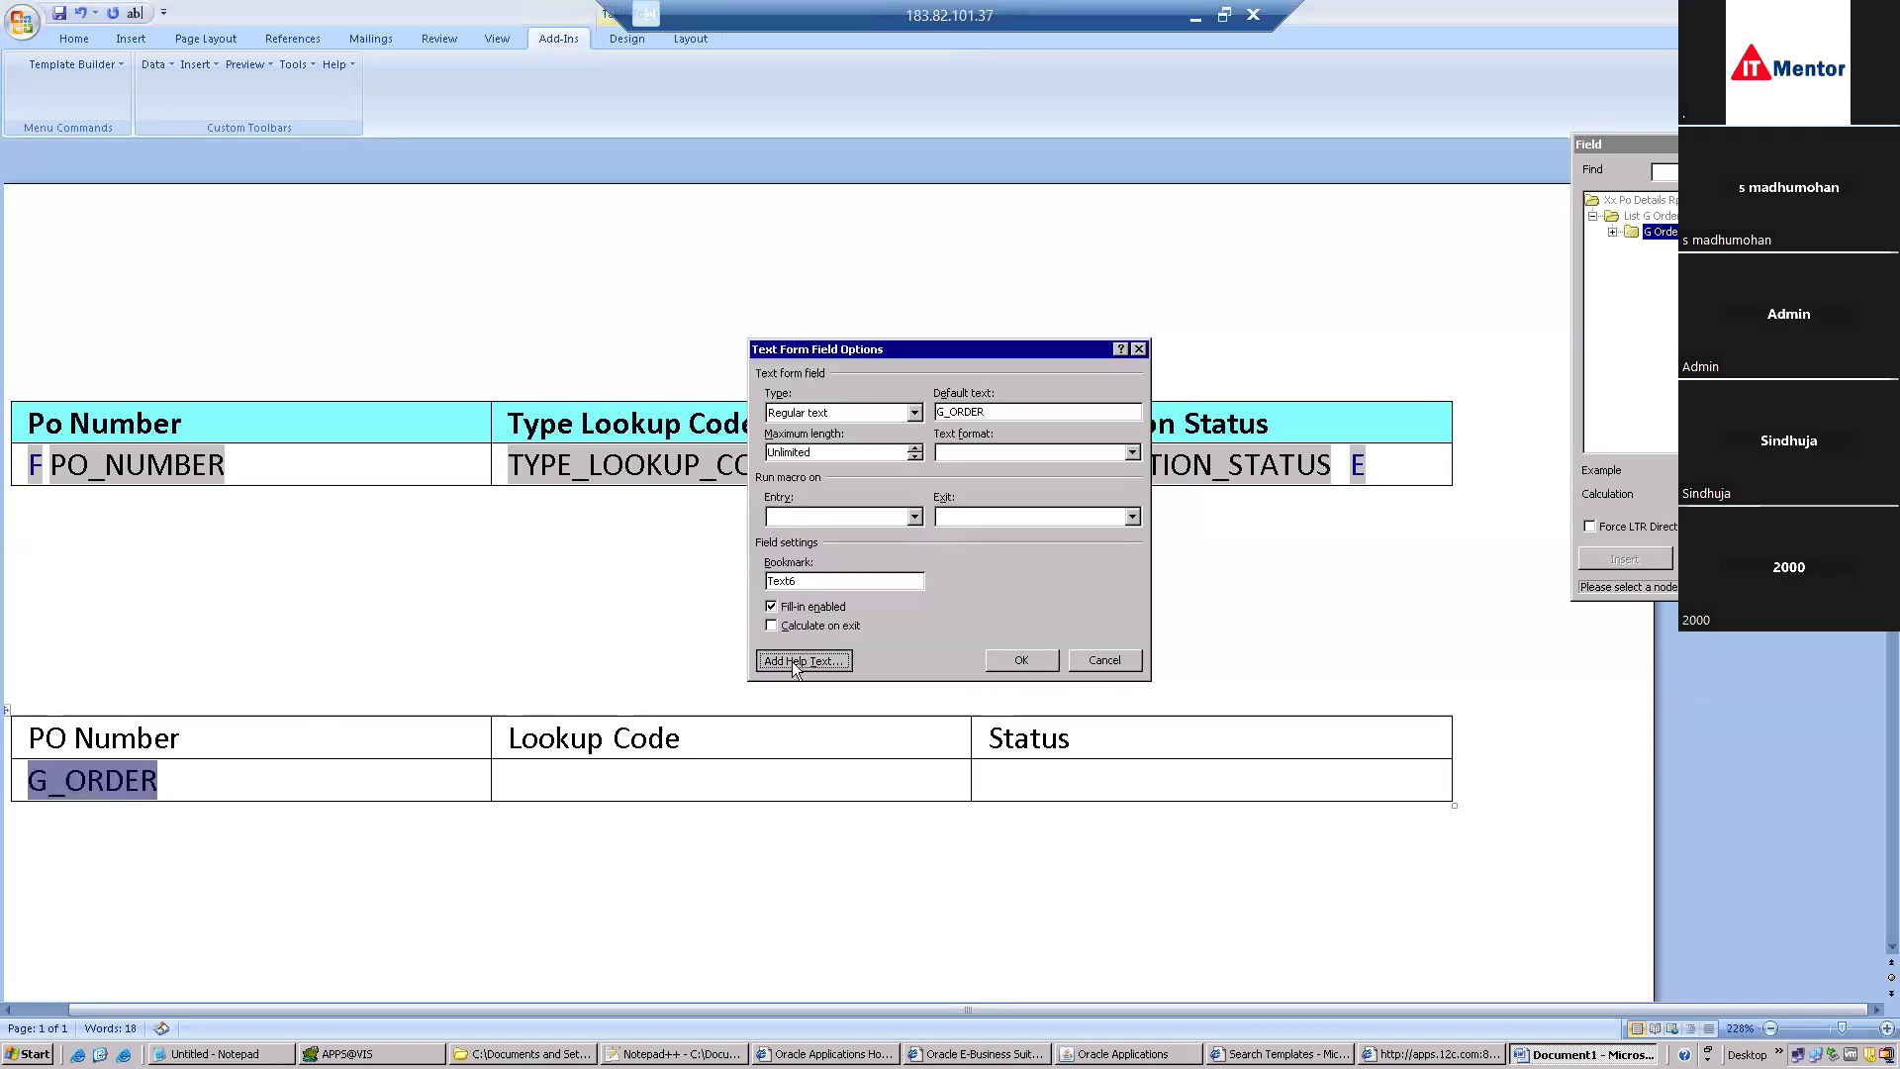
drag(873, 505, 733, 515)
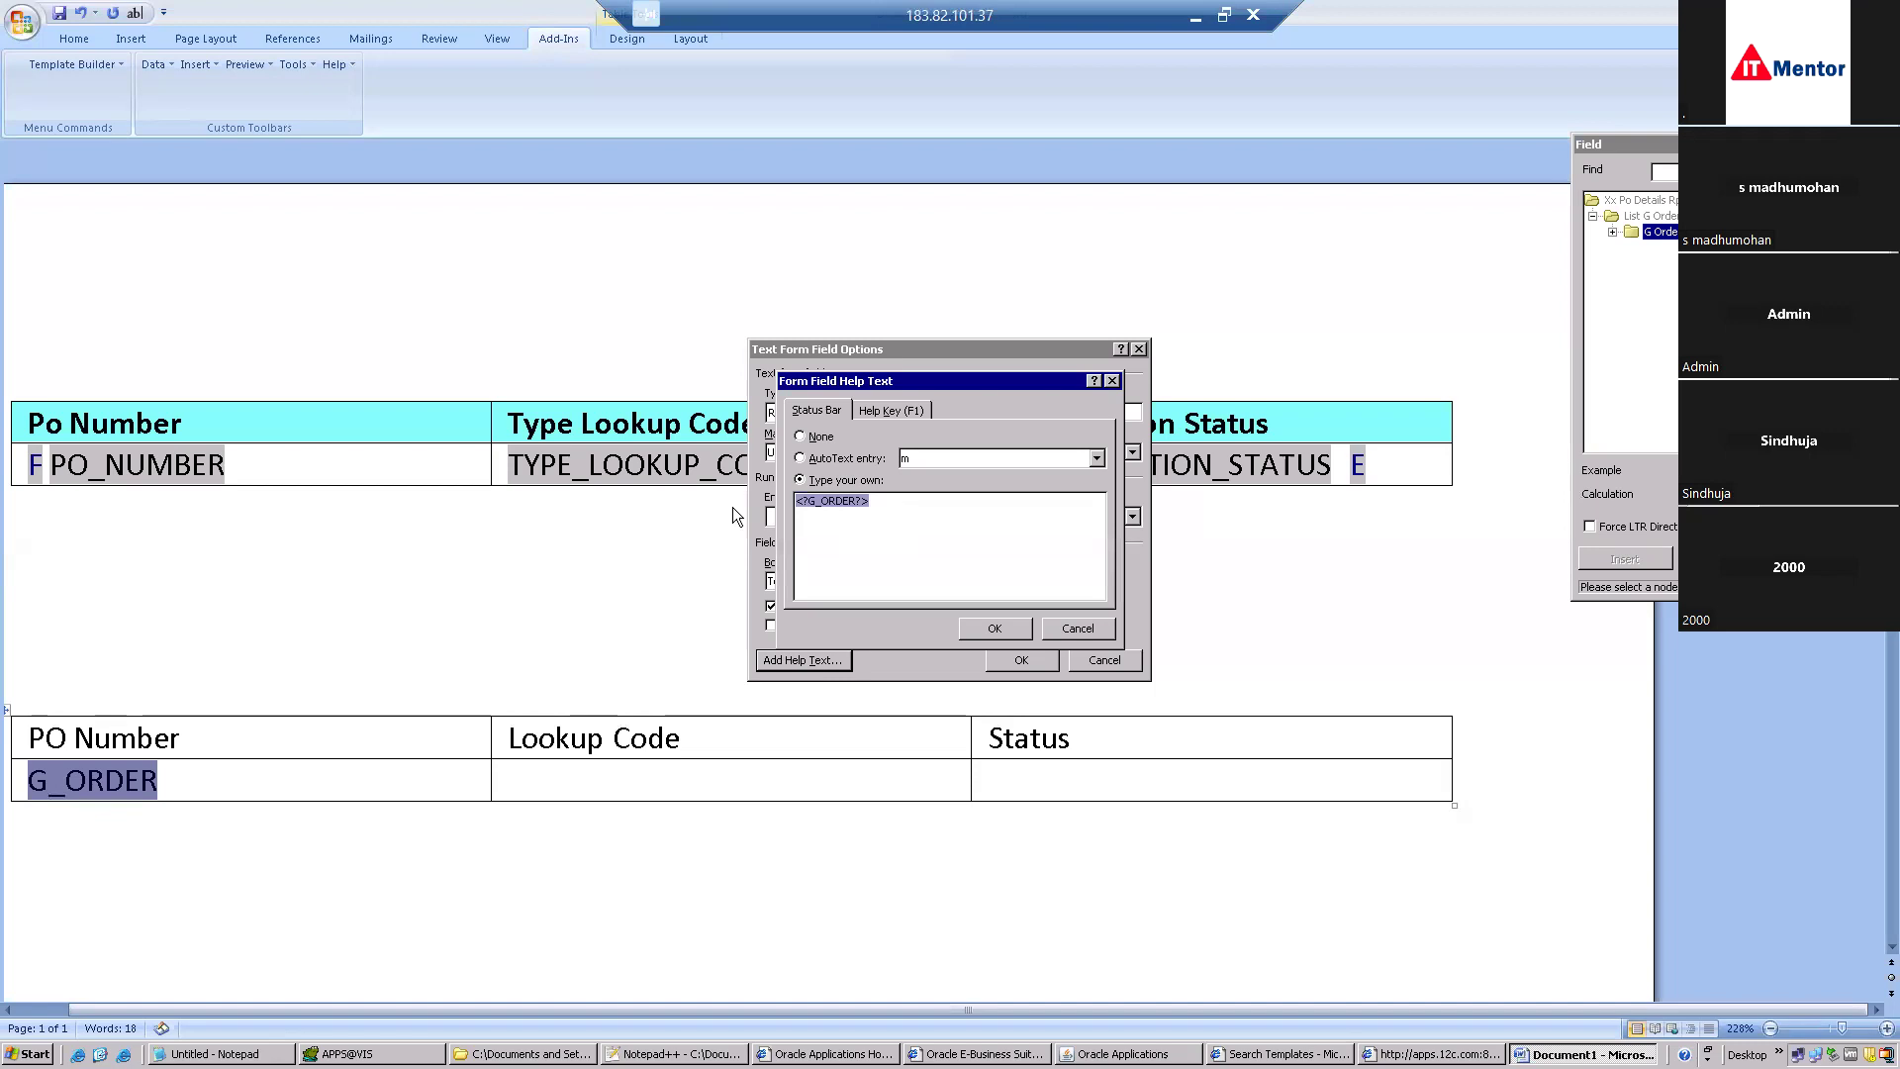
key(ctrl+v)
click(997, 629)
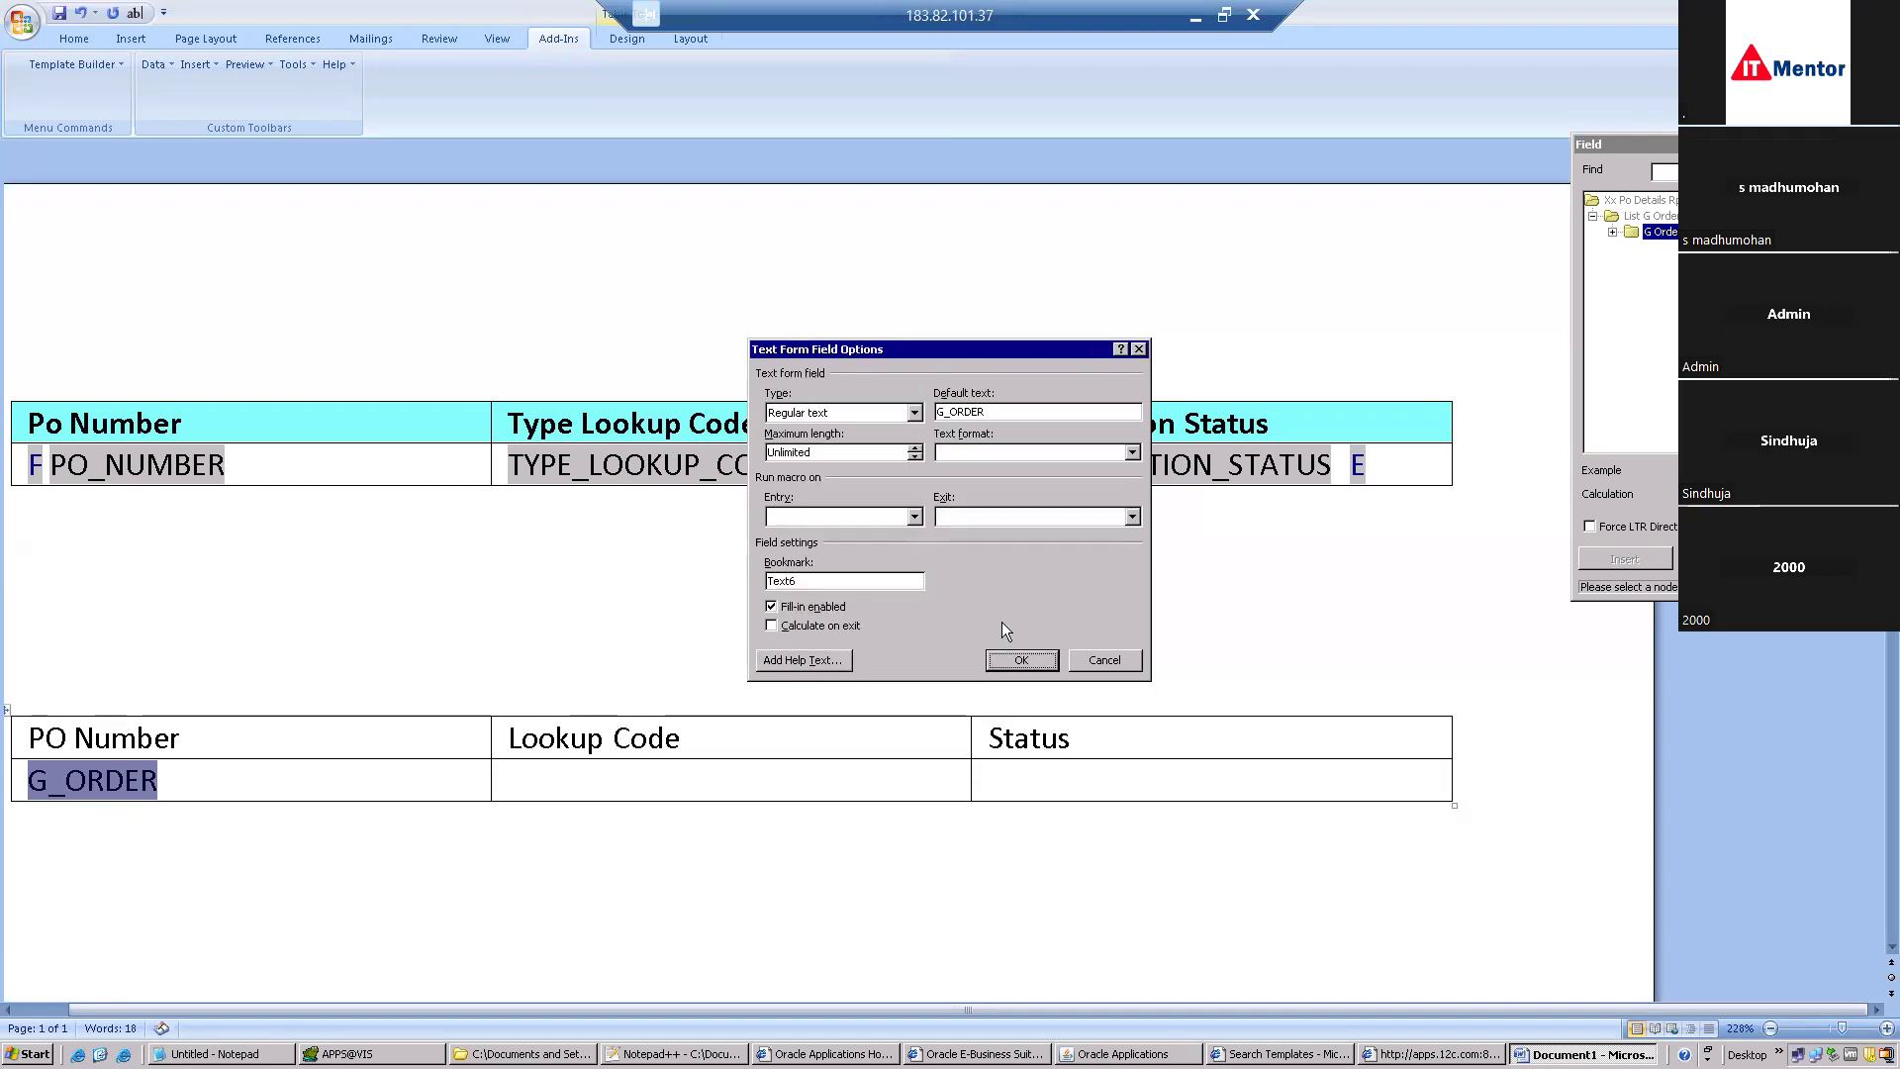
click(1003, 413)
key(BackSpace)
key(BackSpace)
key(BackSpace)
key(BackSpace)
key(BackSpace)
key(BackSpace)
key(BackSpace)
text(G)
click(915, 415)
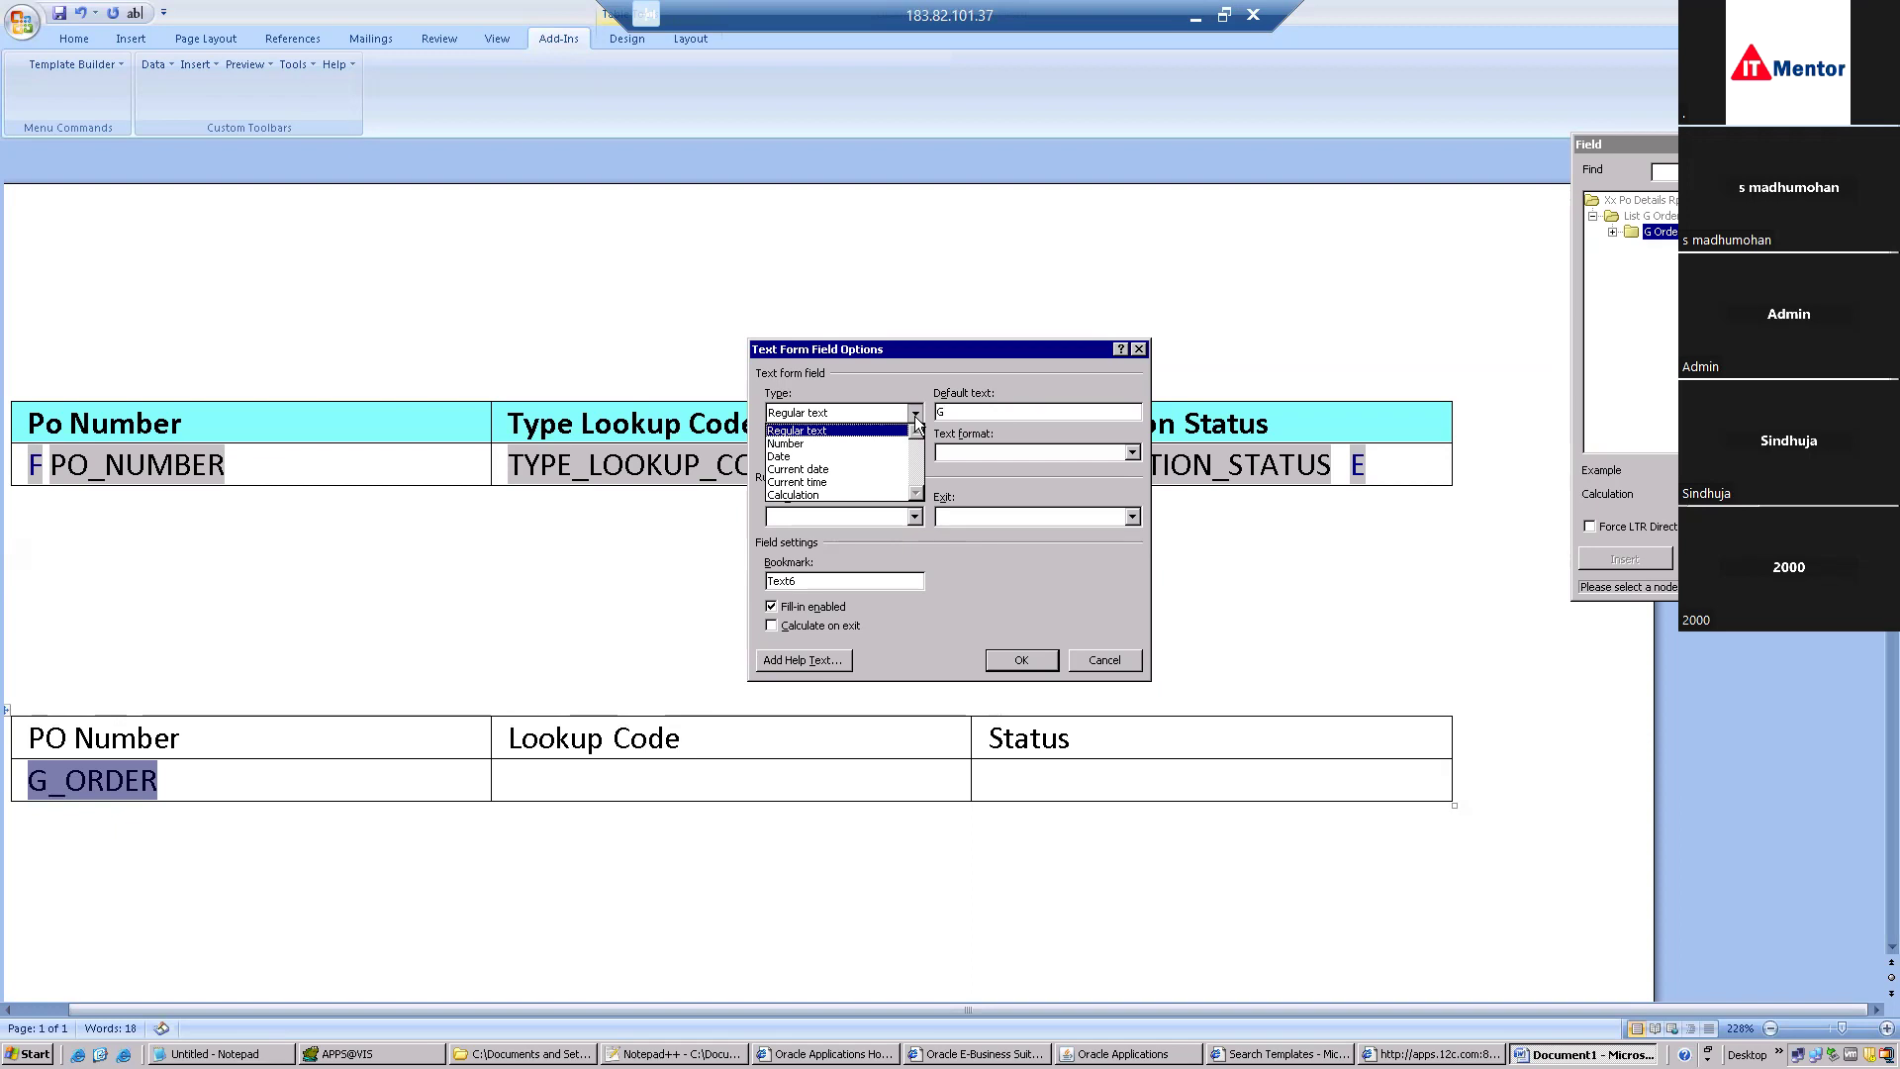
click(914, 415)
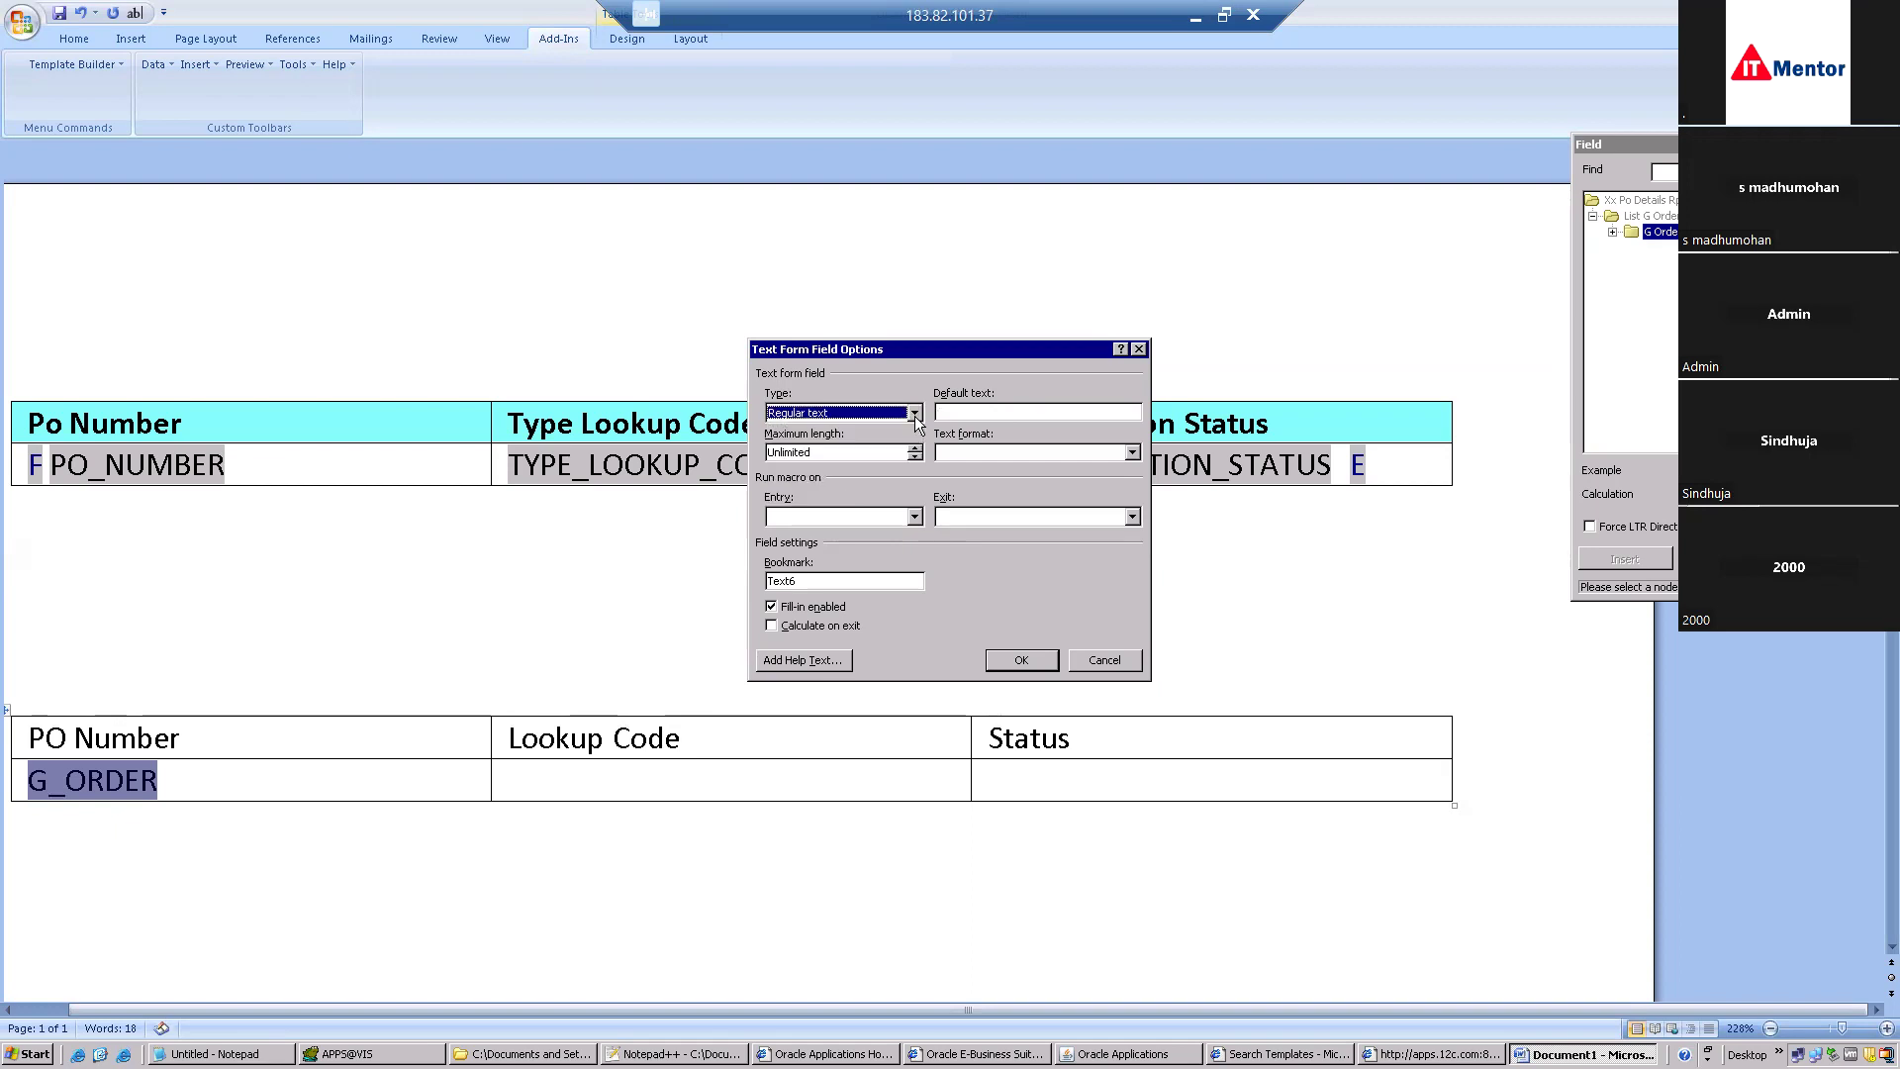
click(1018, 660)
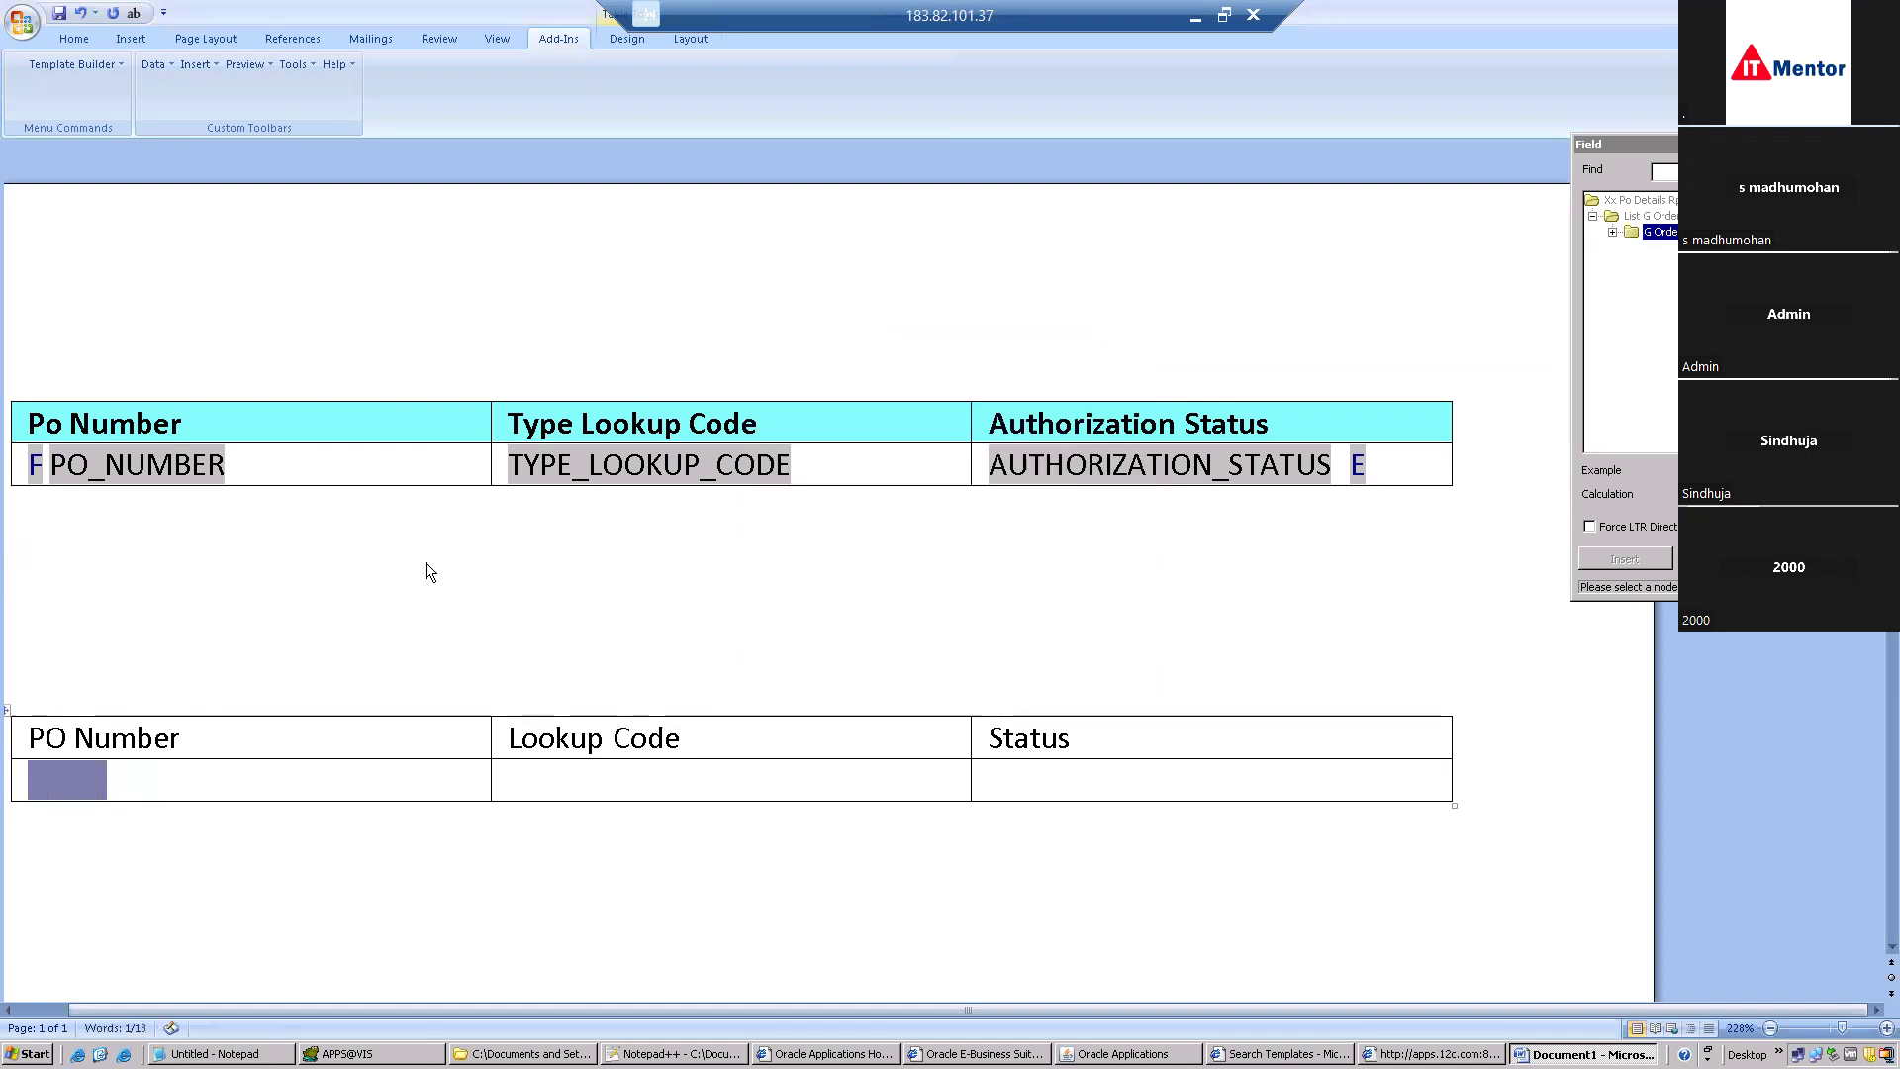
Give the PO Number cell's form field the default text G.
double_click(84, 779)
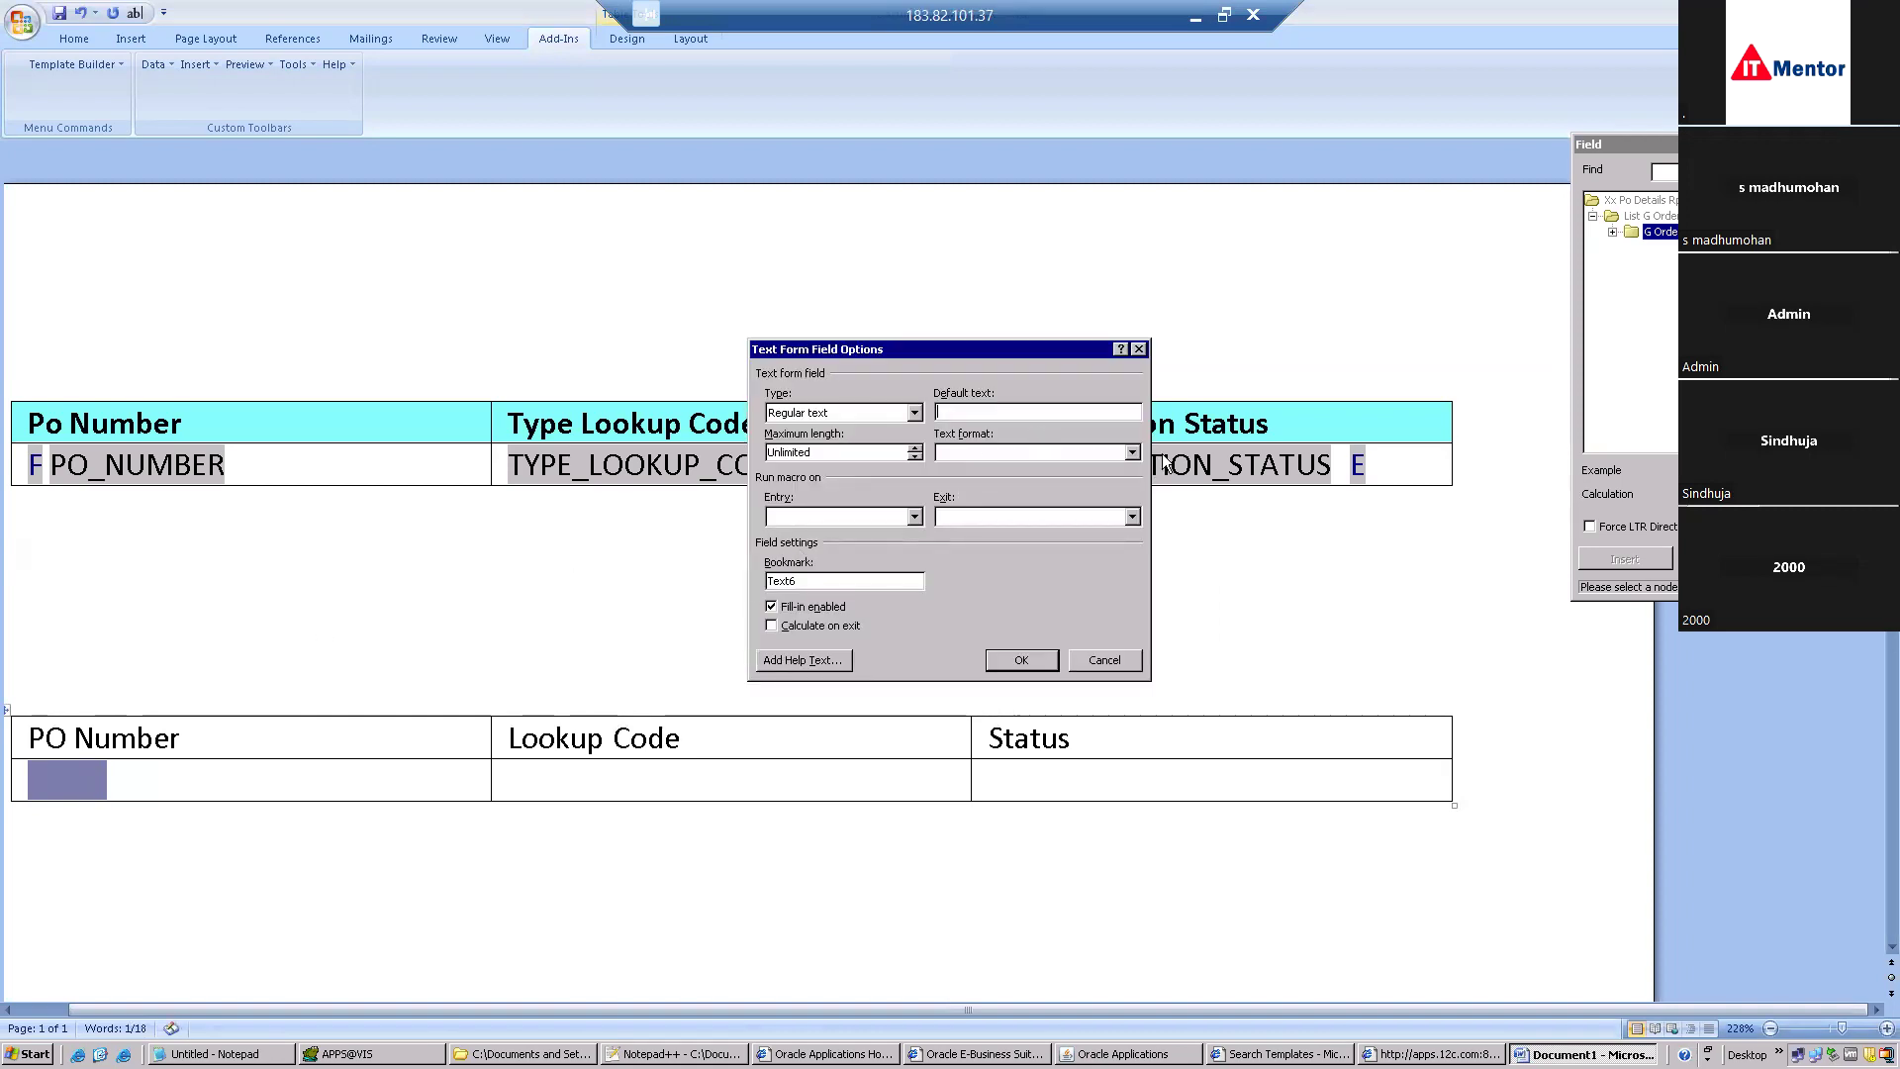
click(1133, 453)
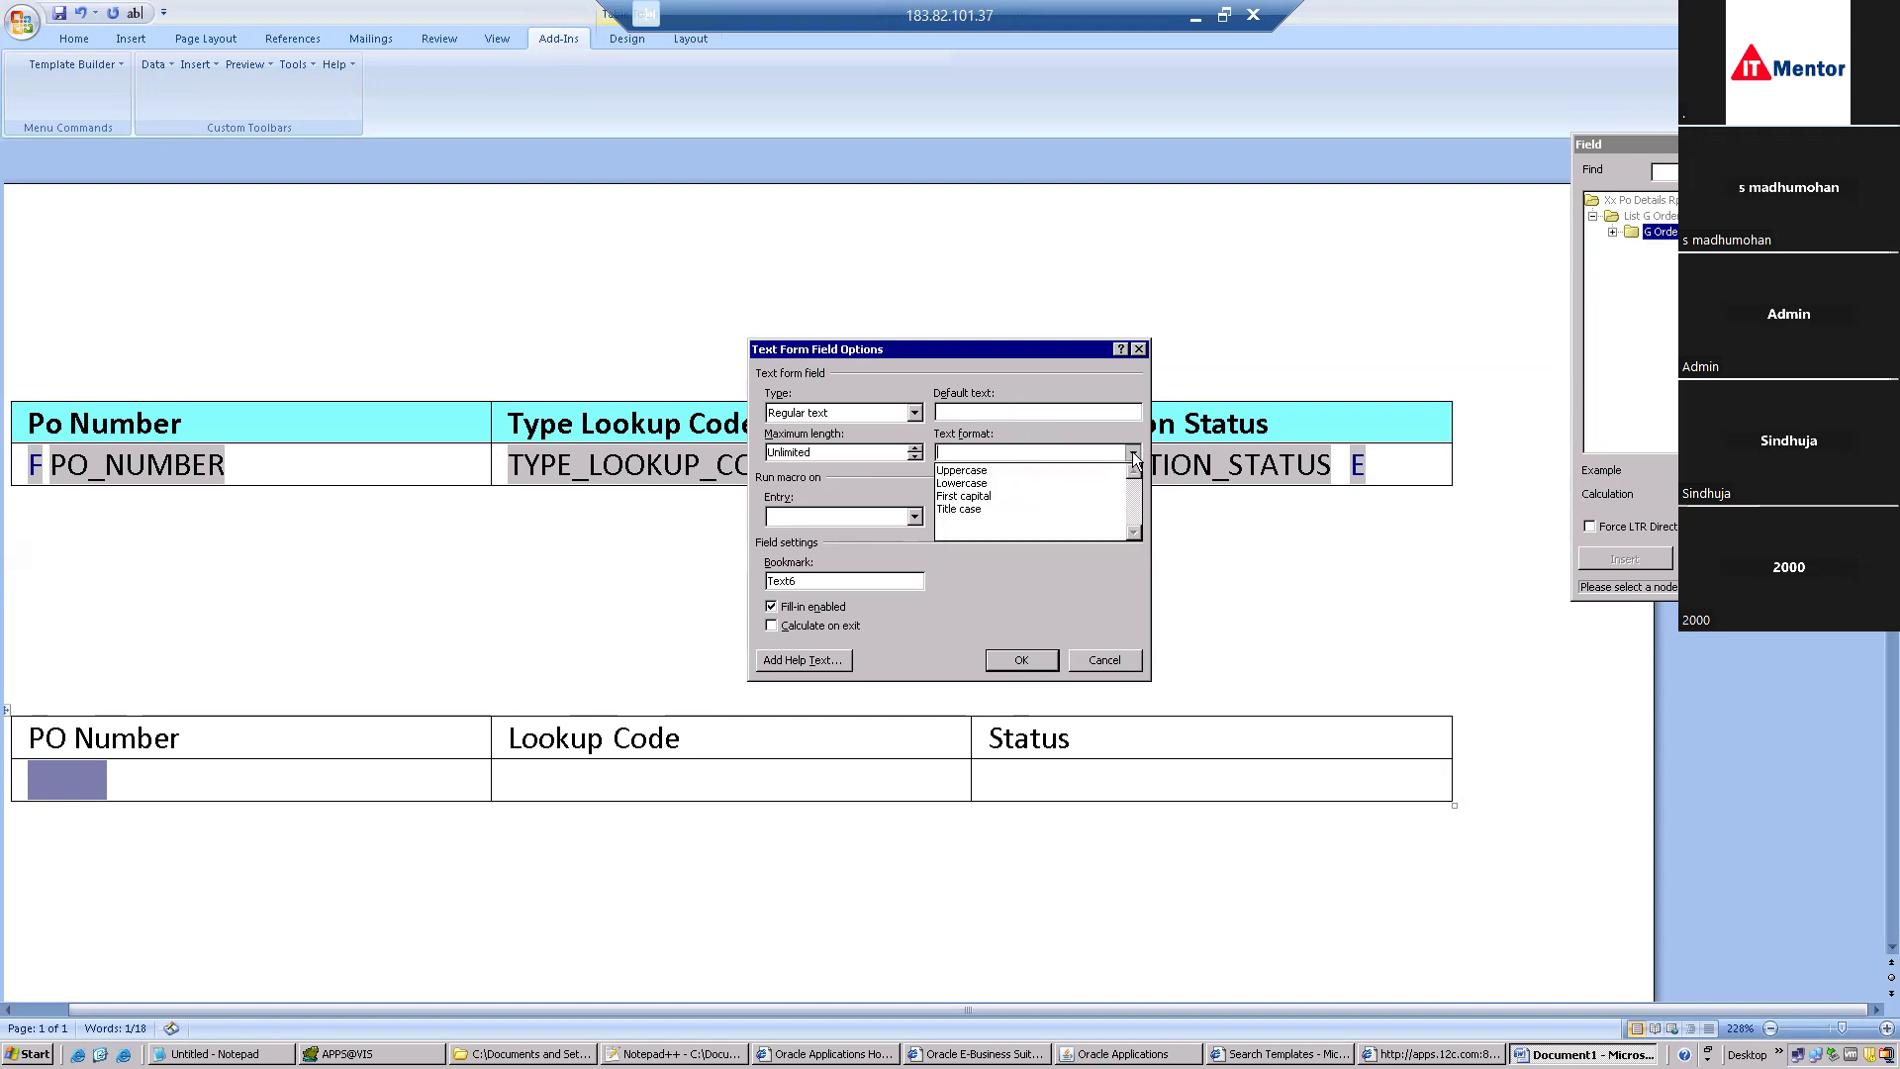
click(1023, 411)
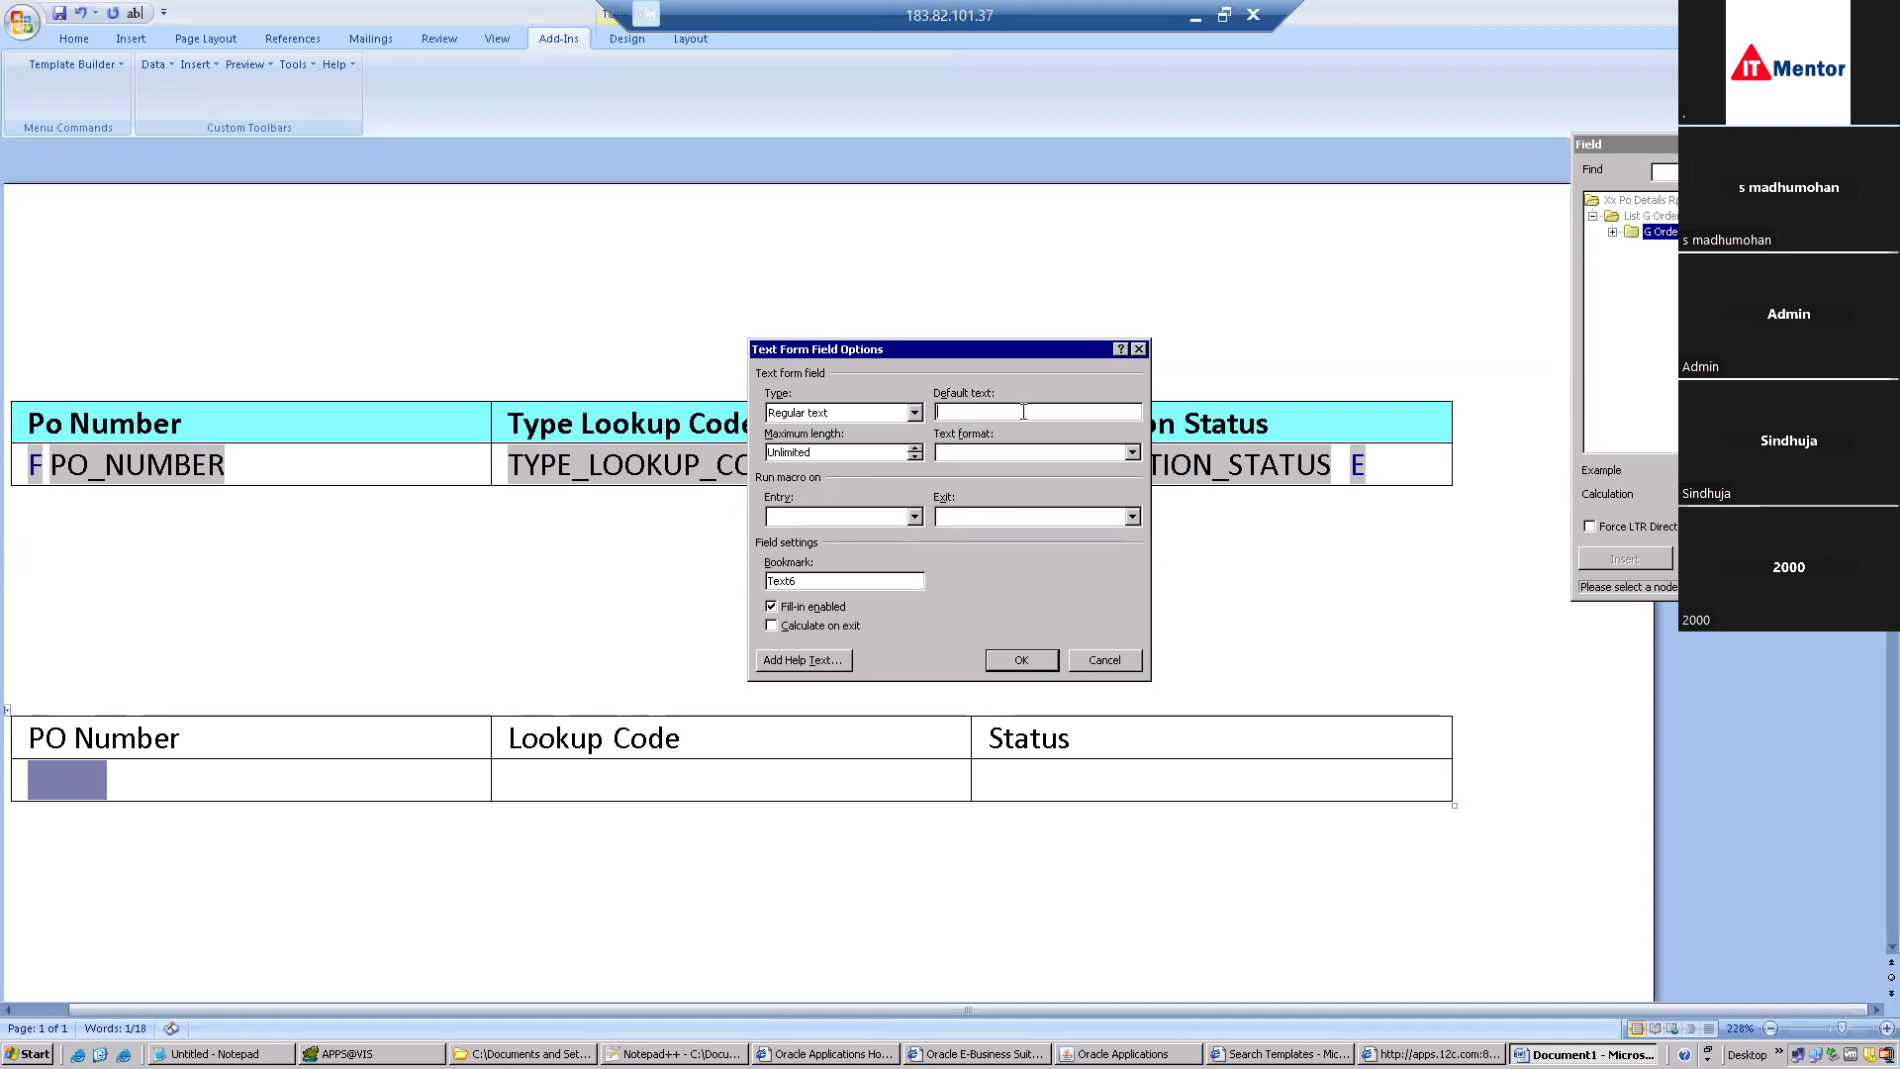
text(G)
click(1020, 658)
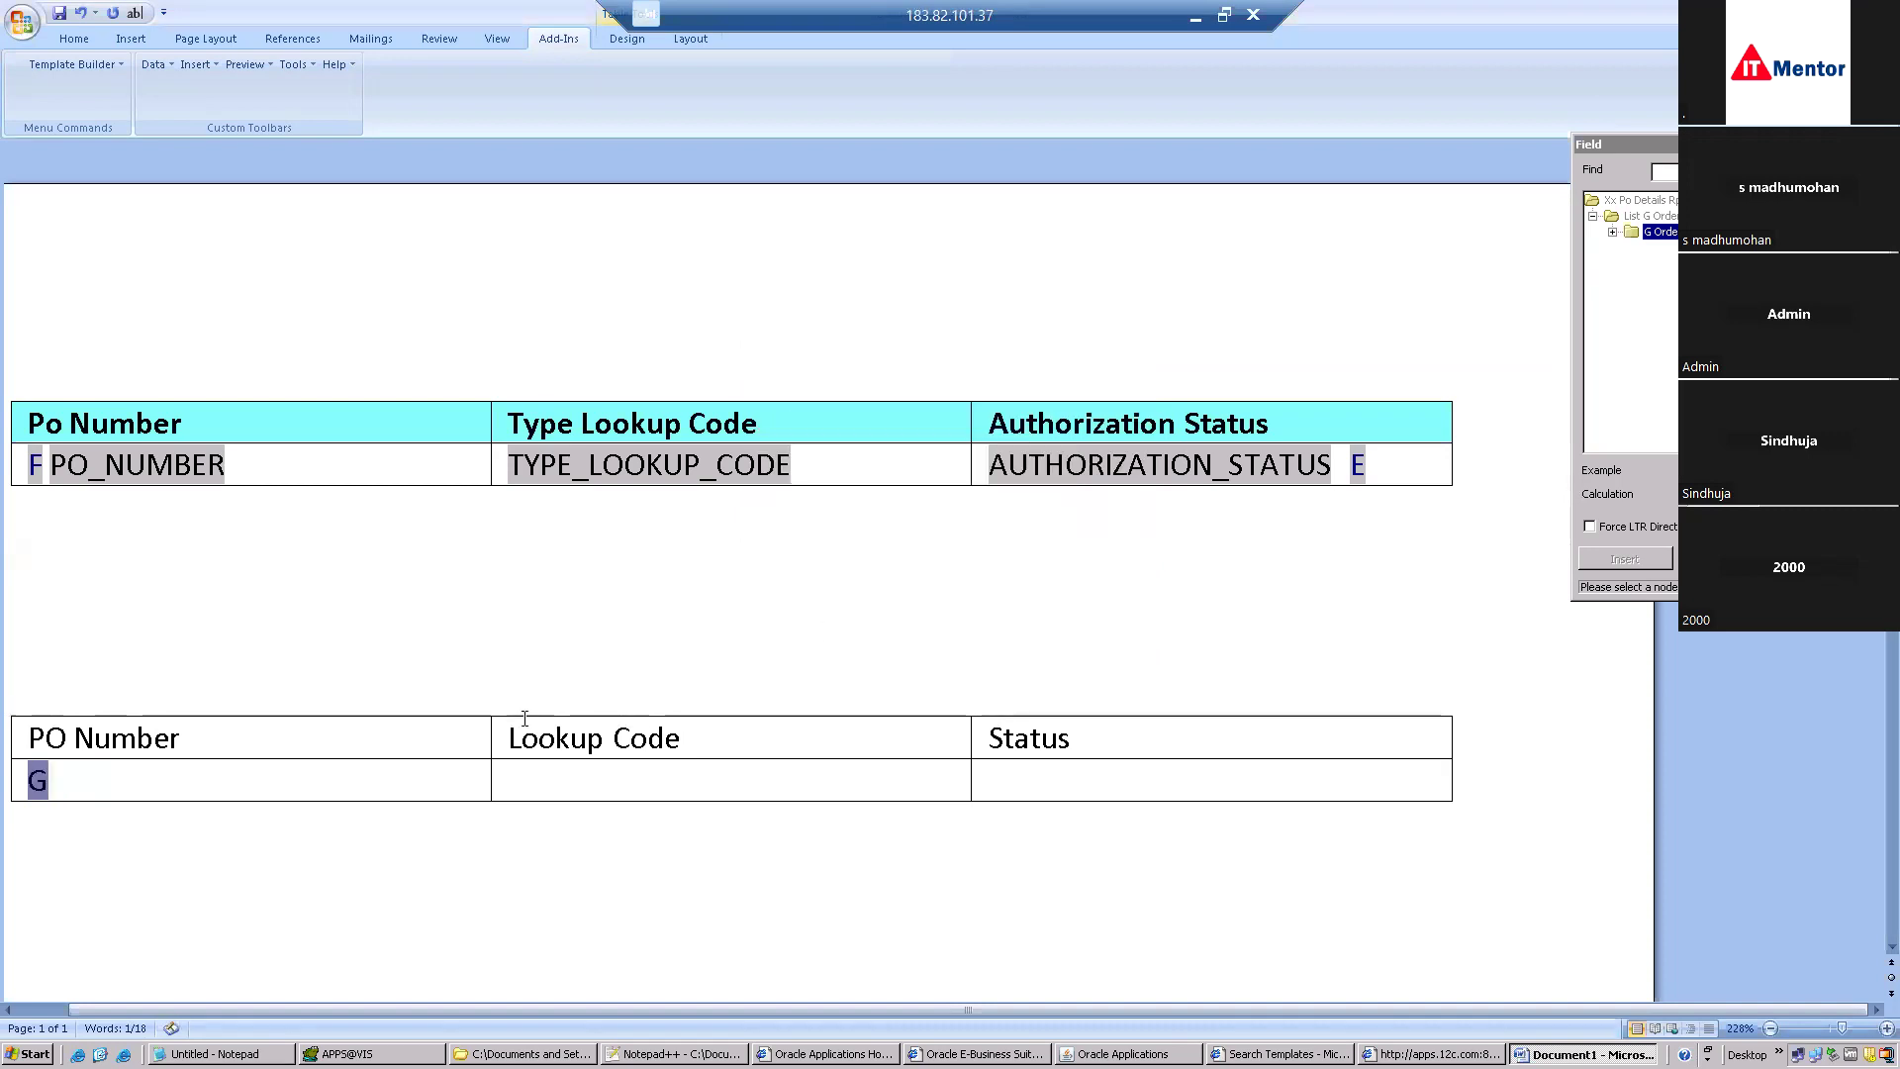
click(106, 779)
click(1609, 234)
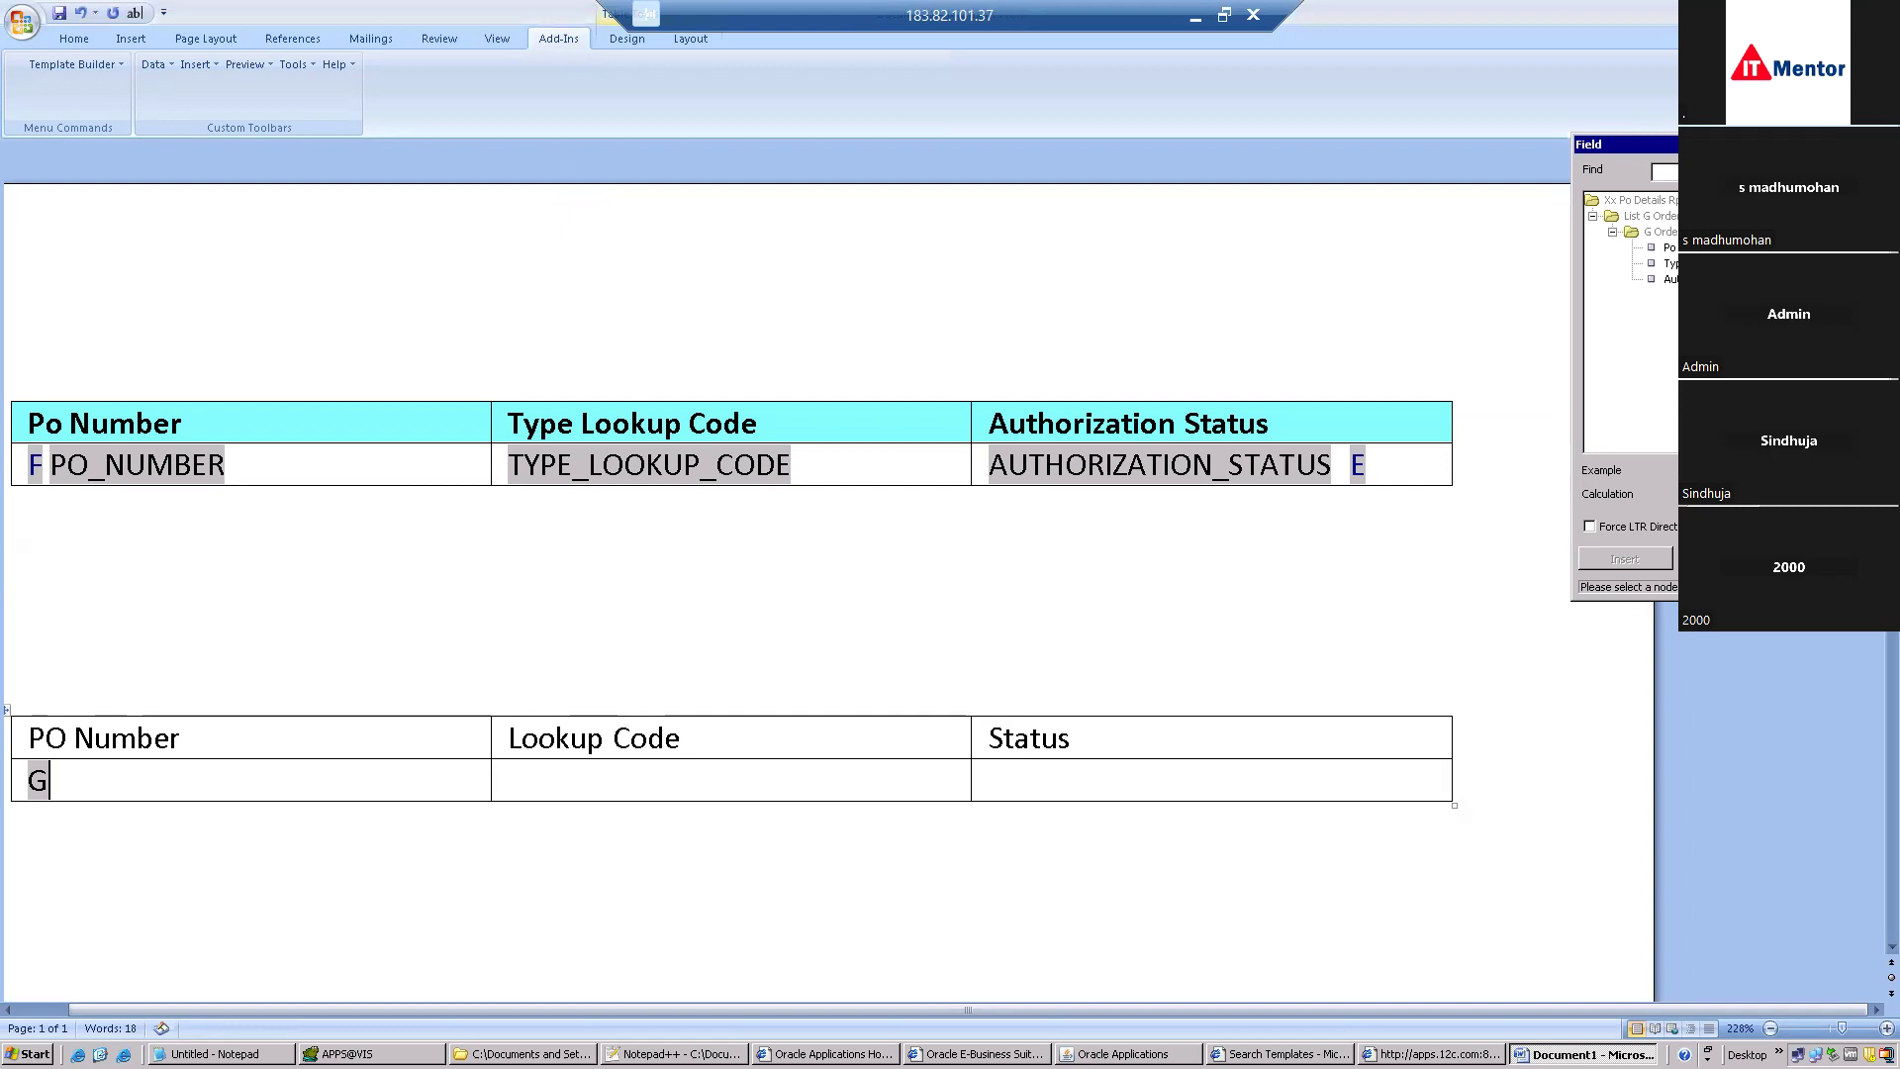
Insert PO_NUMBER after the G field and TYPE_LOOKUP_CODE into the Lookup Code cell, checking its help text.
double_click(1668, 248)
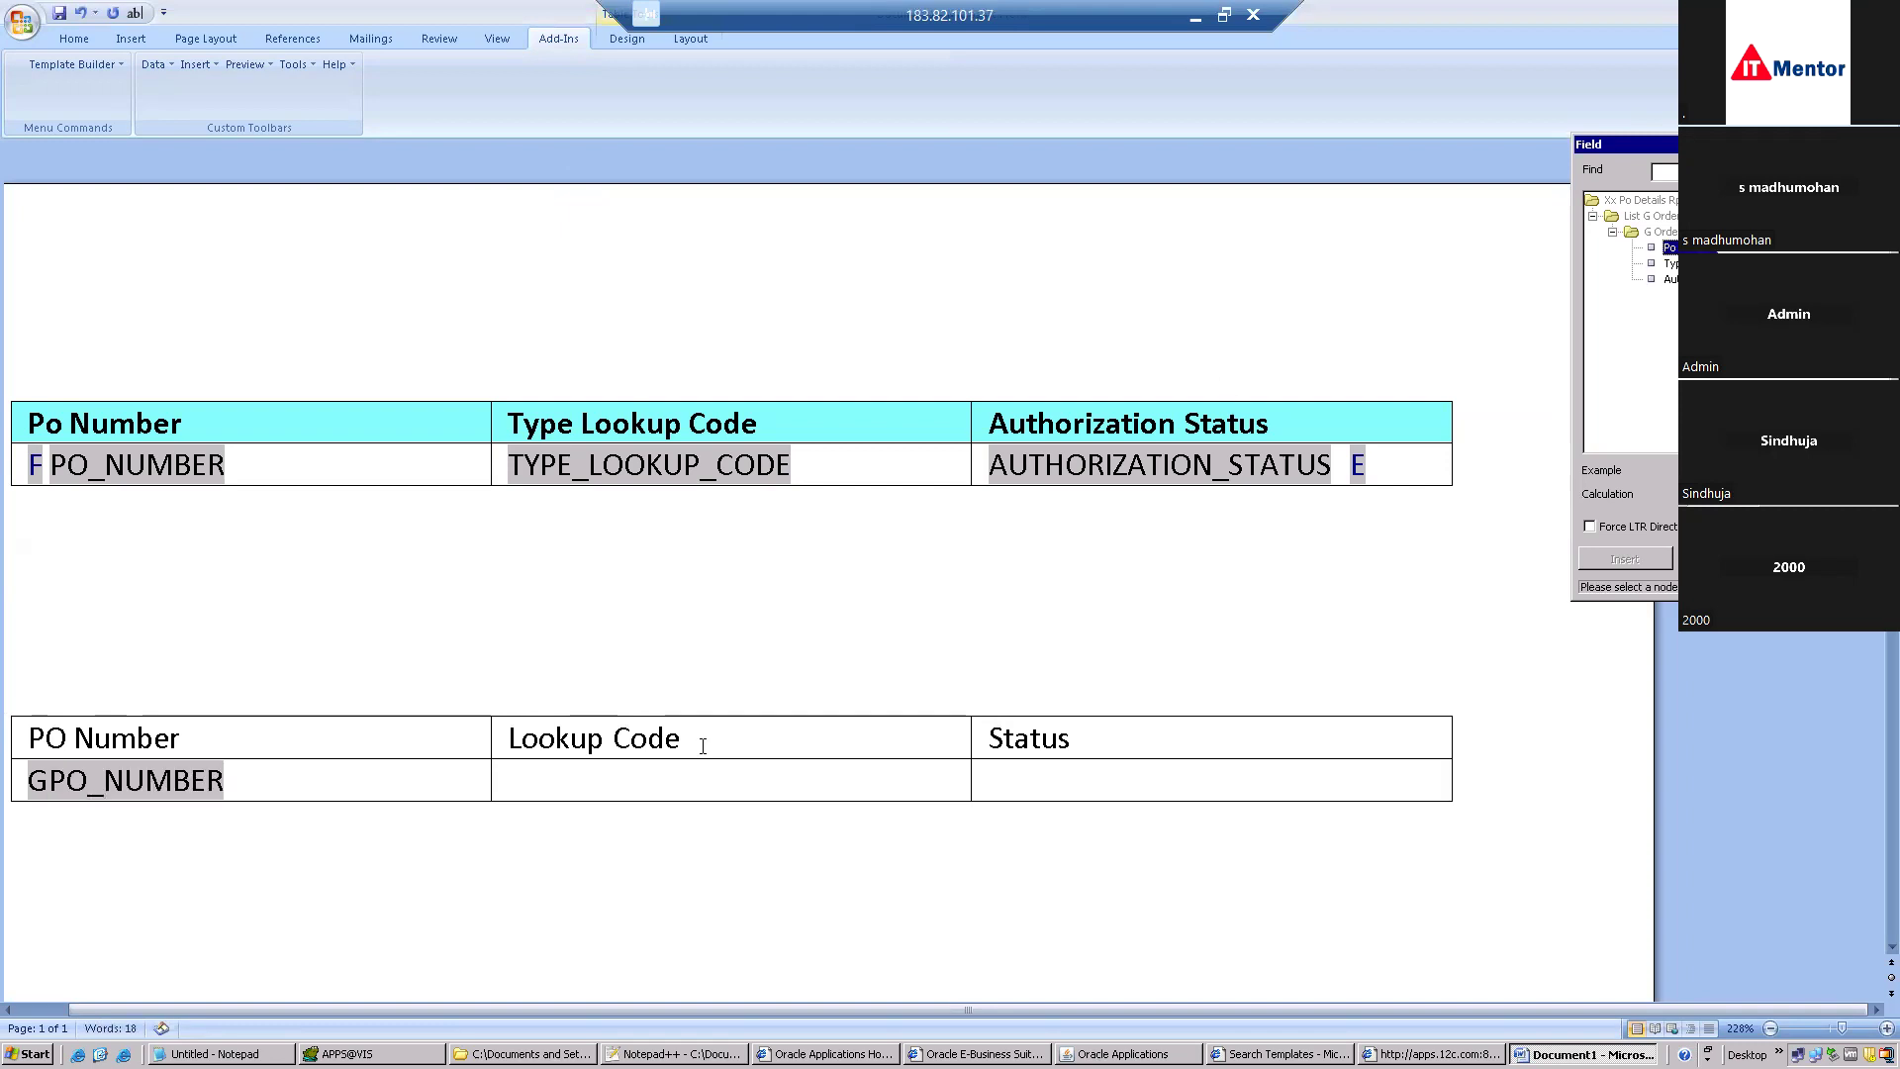
click(554, 778)
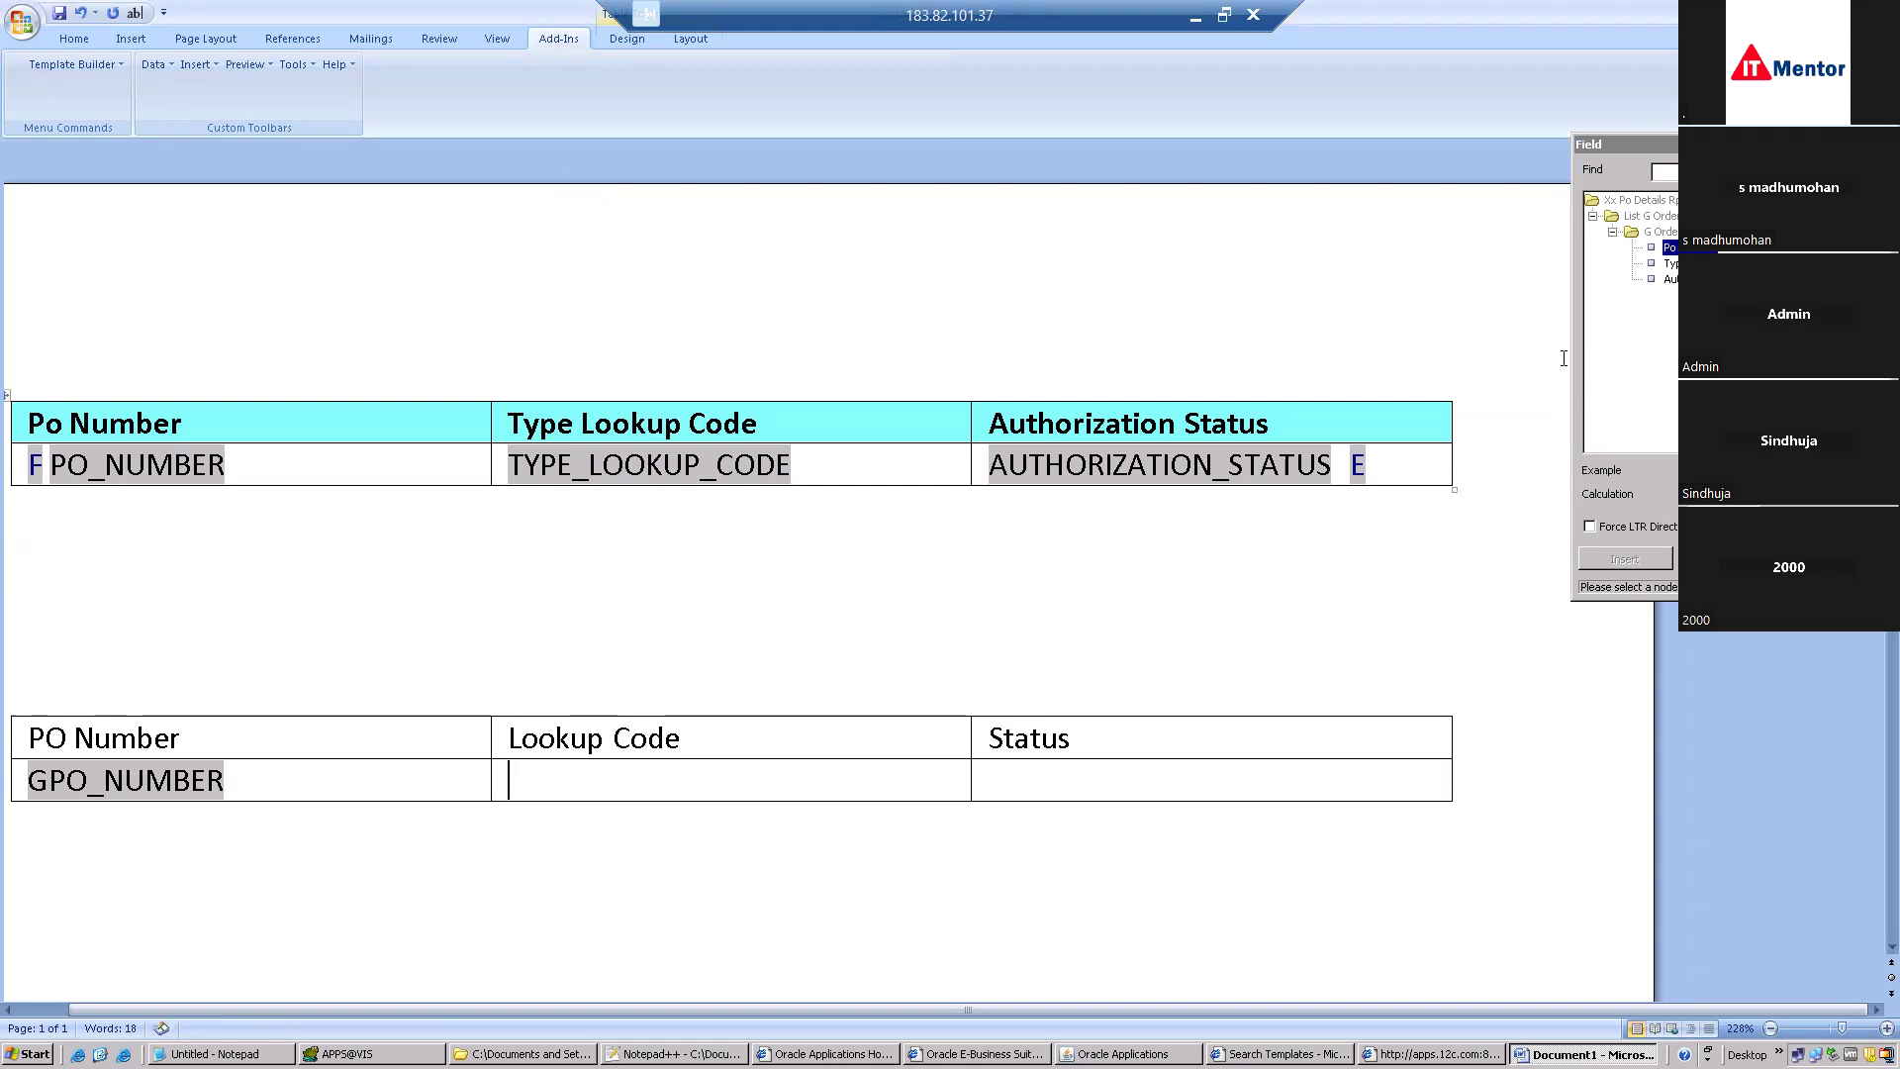
double_click(1669, 263)
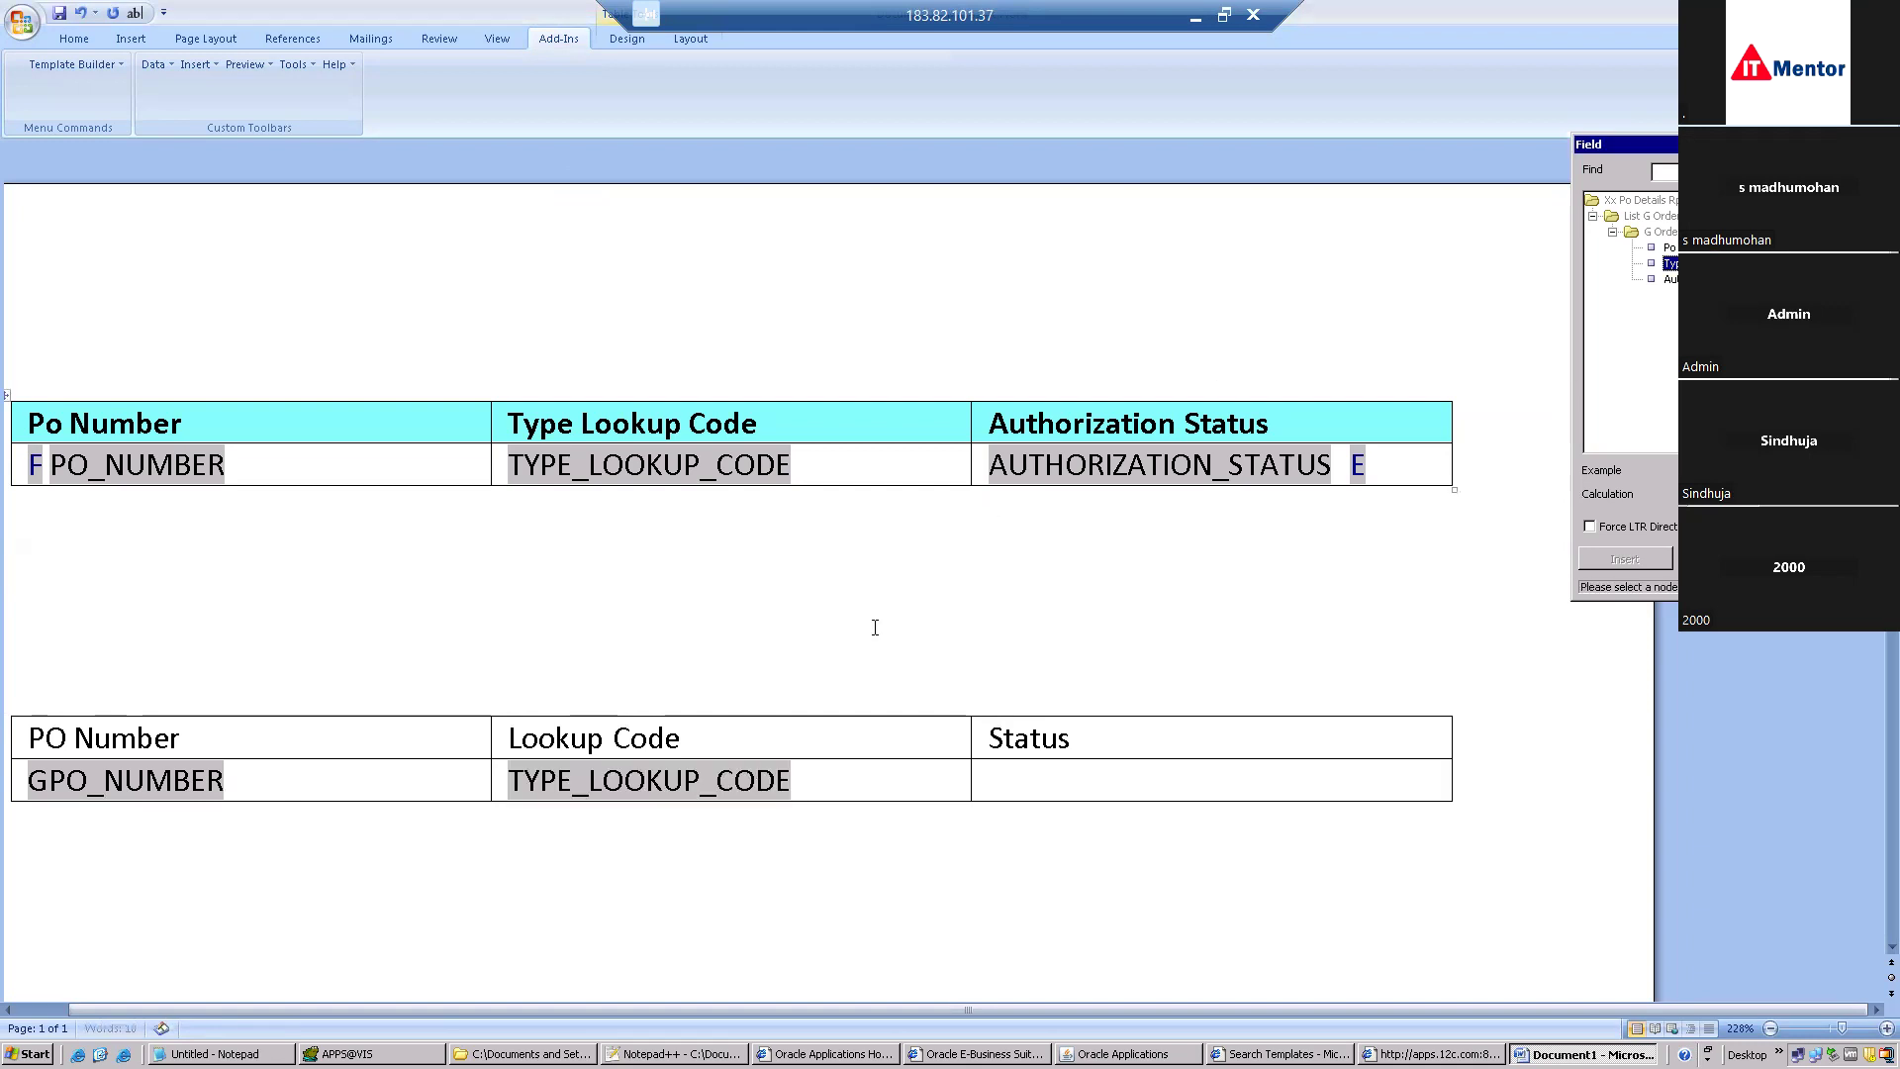
double_click(606, 777)
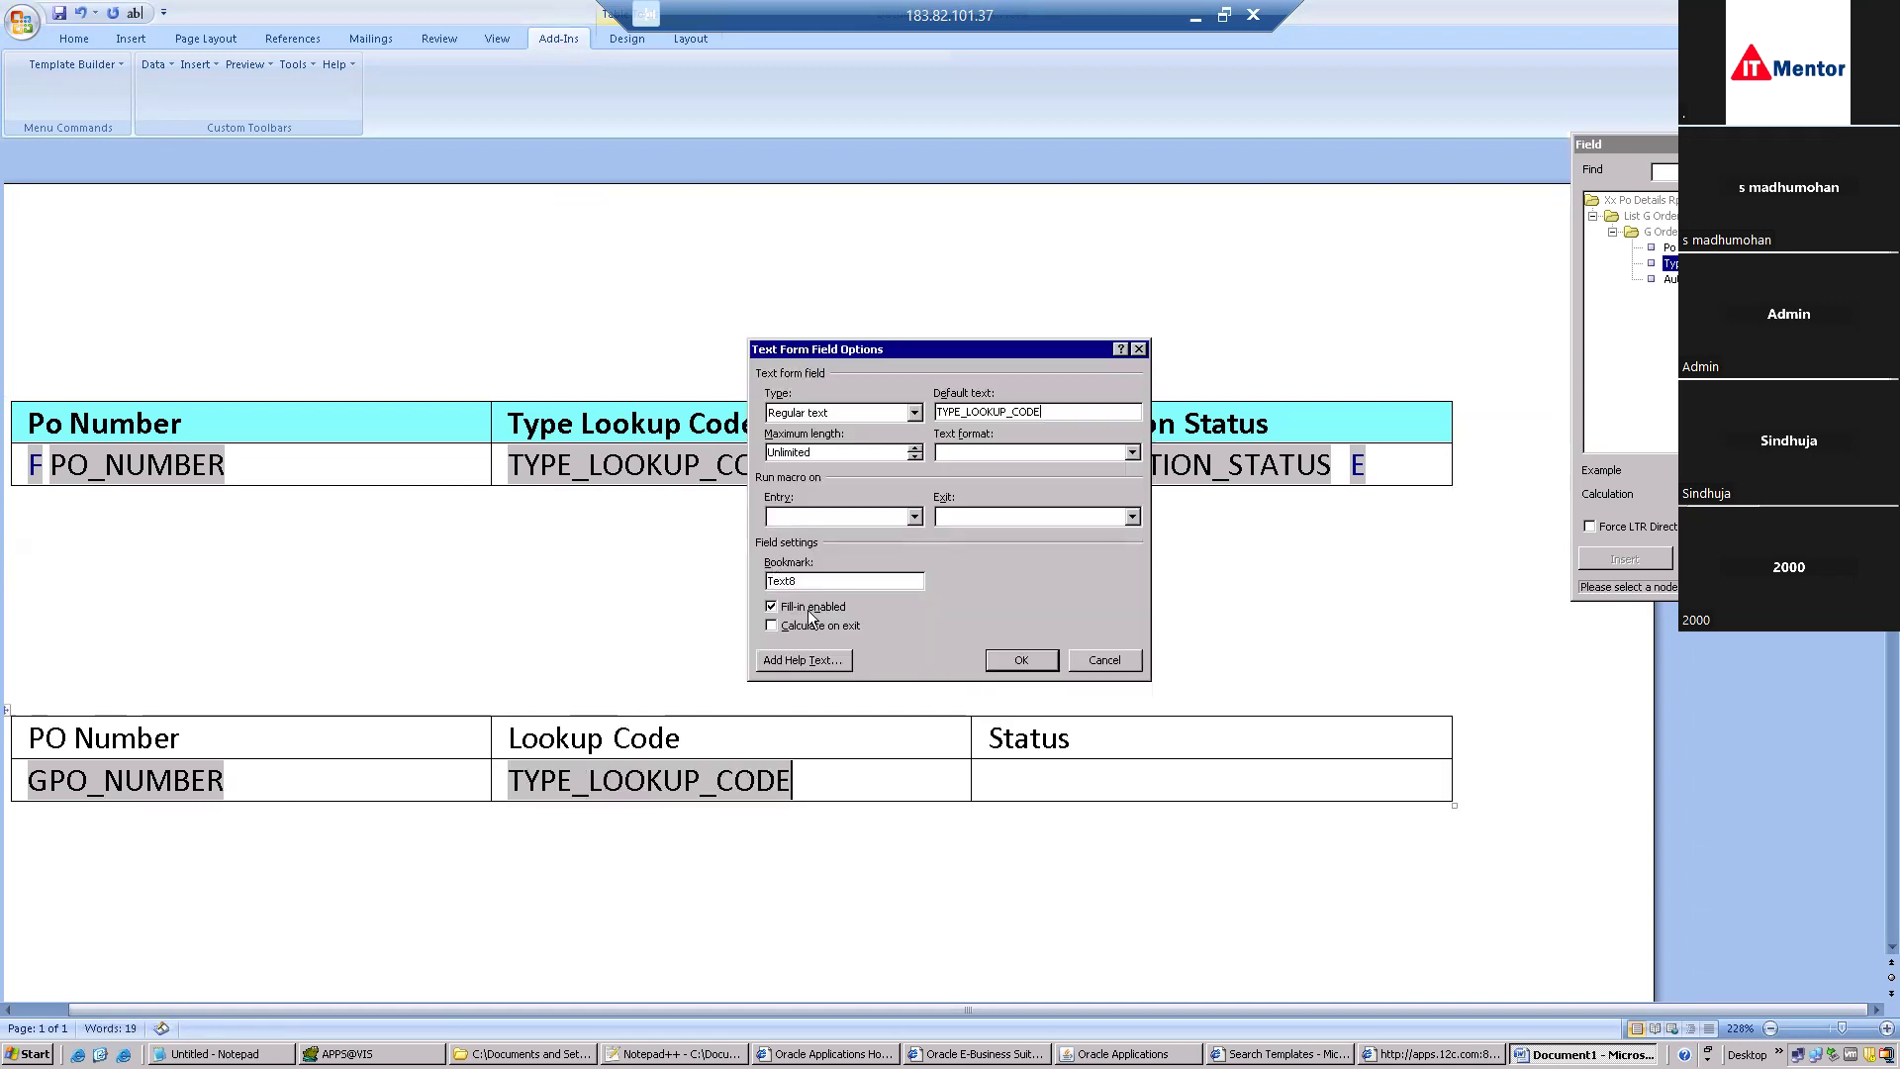
click(789, 661)
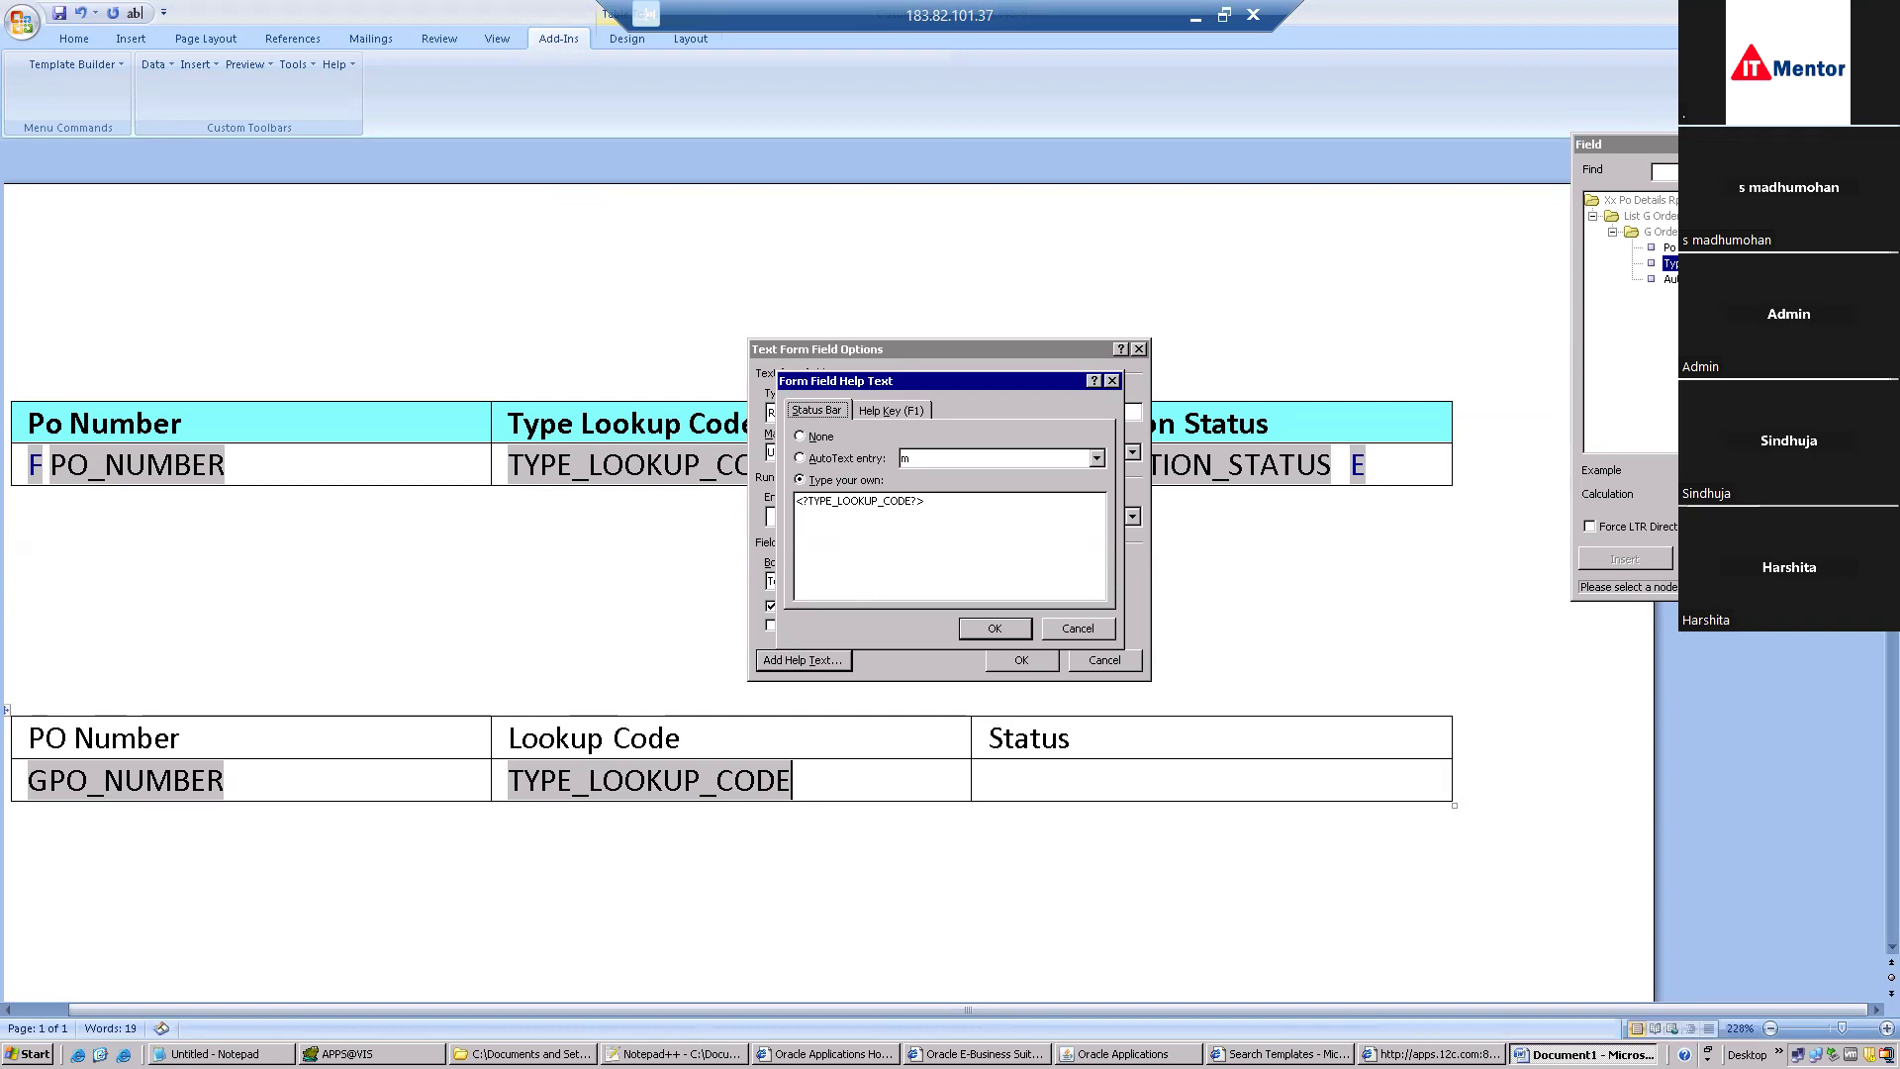
click(550, 1052)
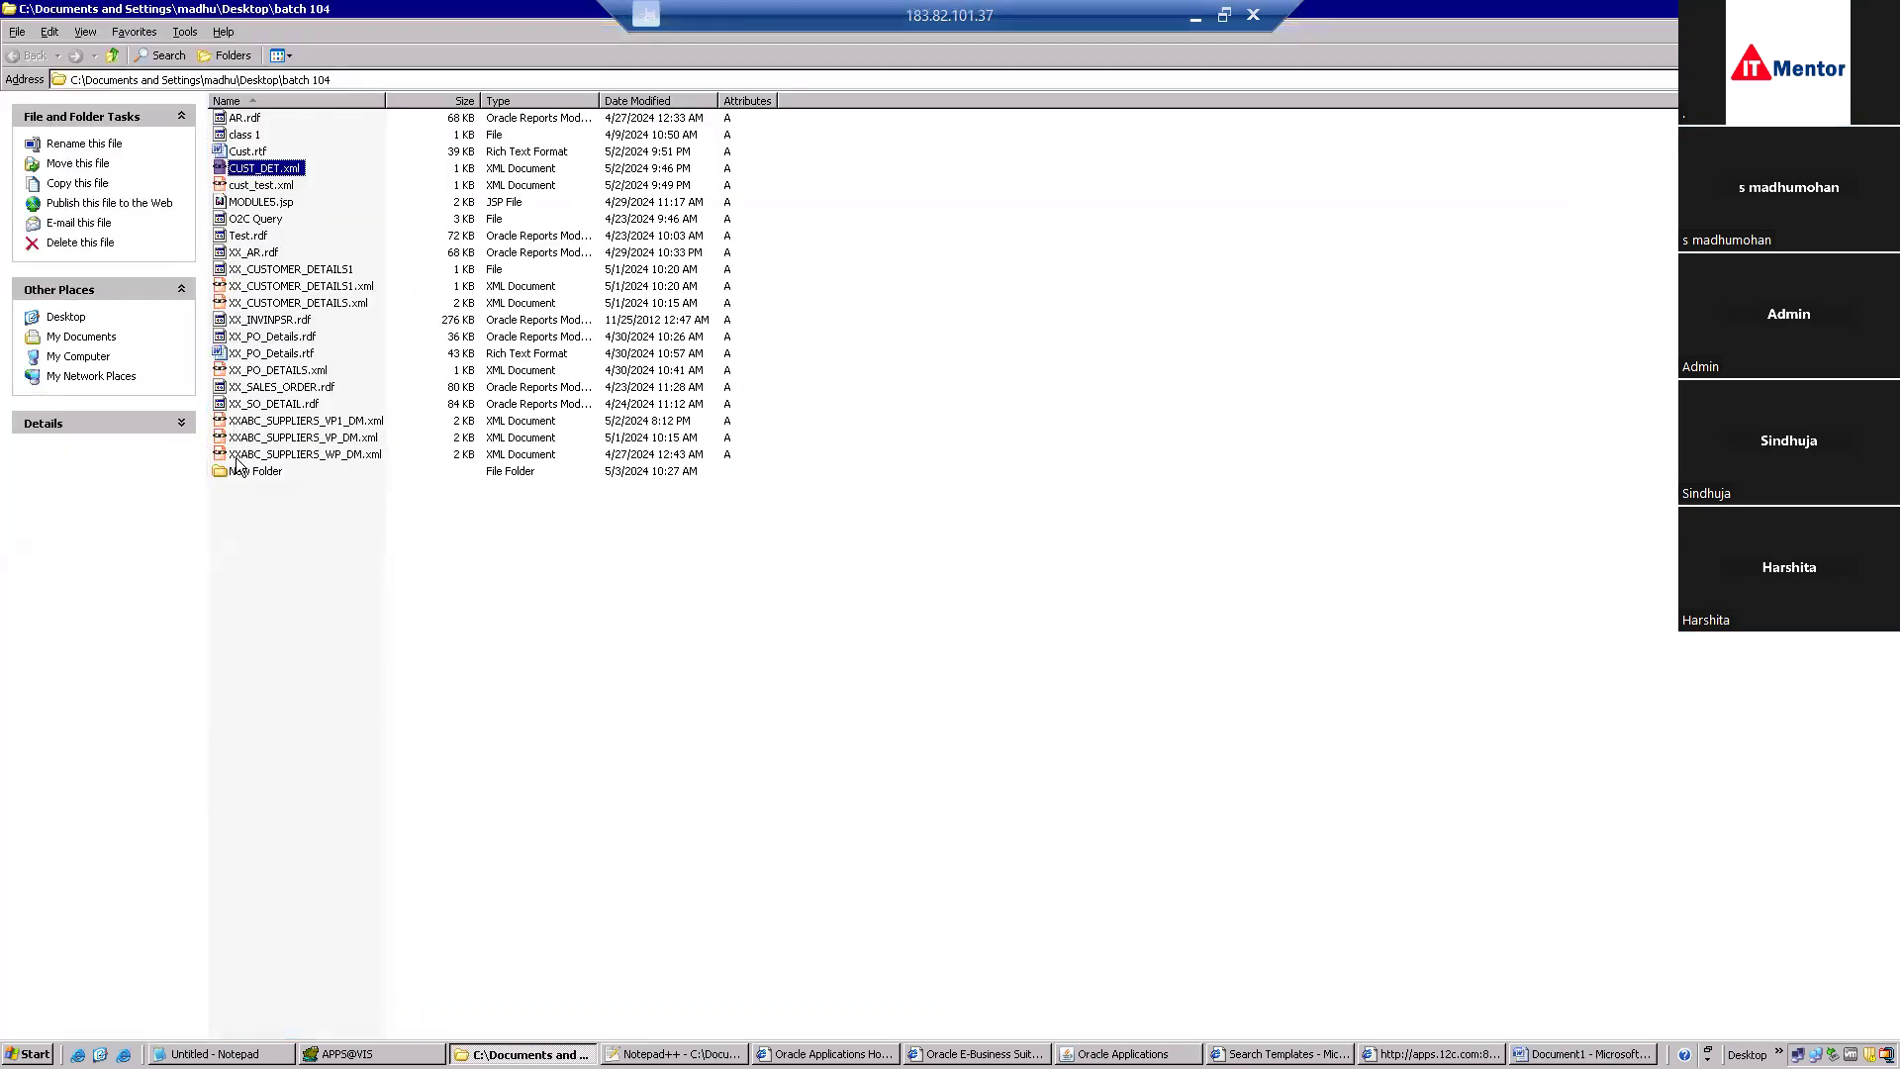
Open XX_PO_DETAILS2.xml in Notepad++ and check the PO_NUMBER and TYPE_LOOKUP_CODE tag names.
double_click(239, 473)
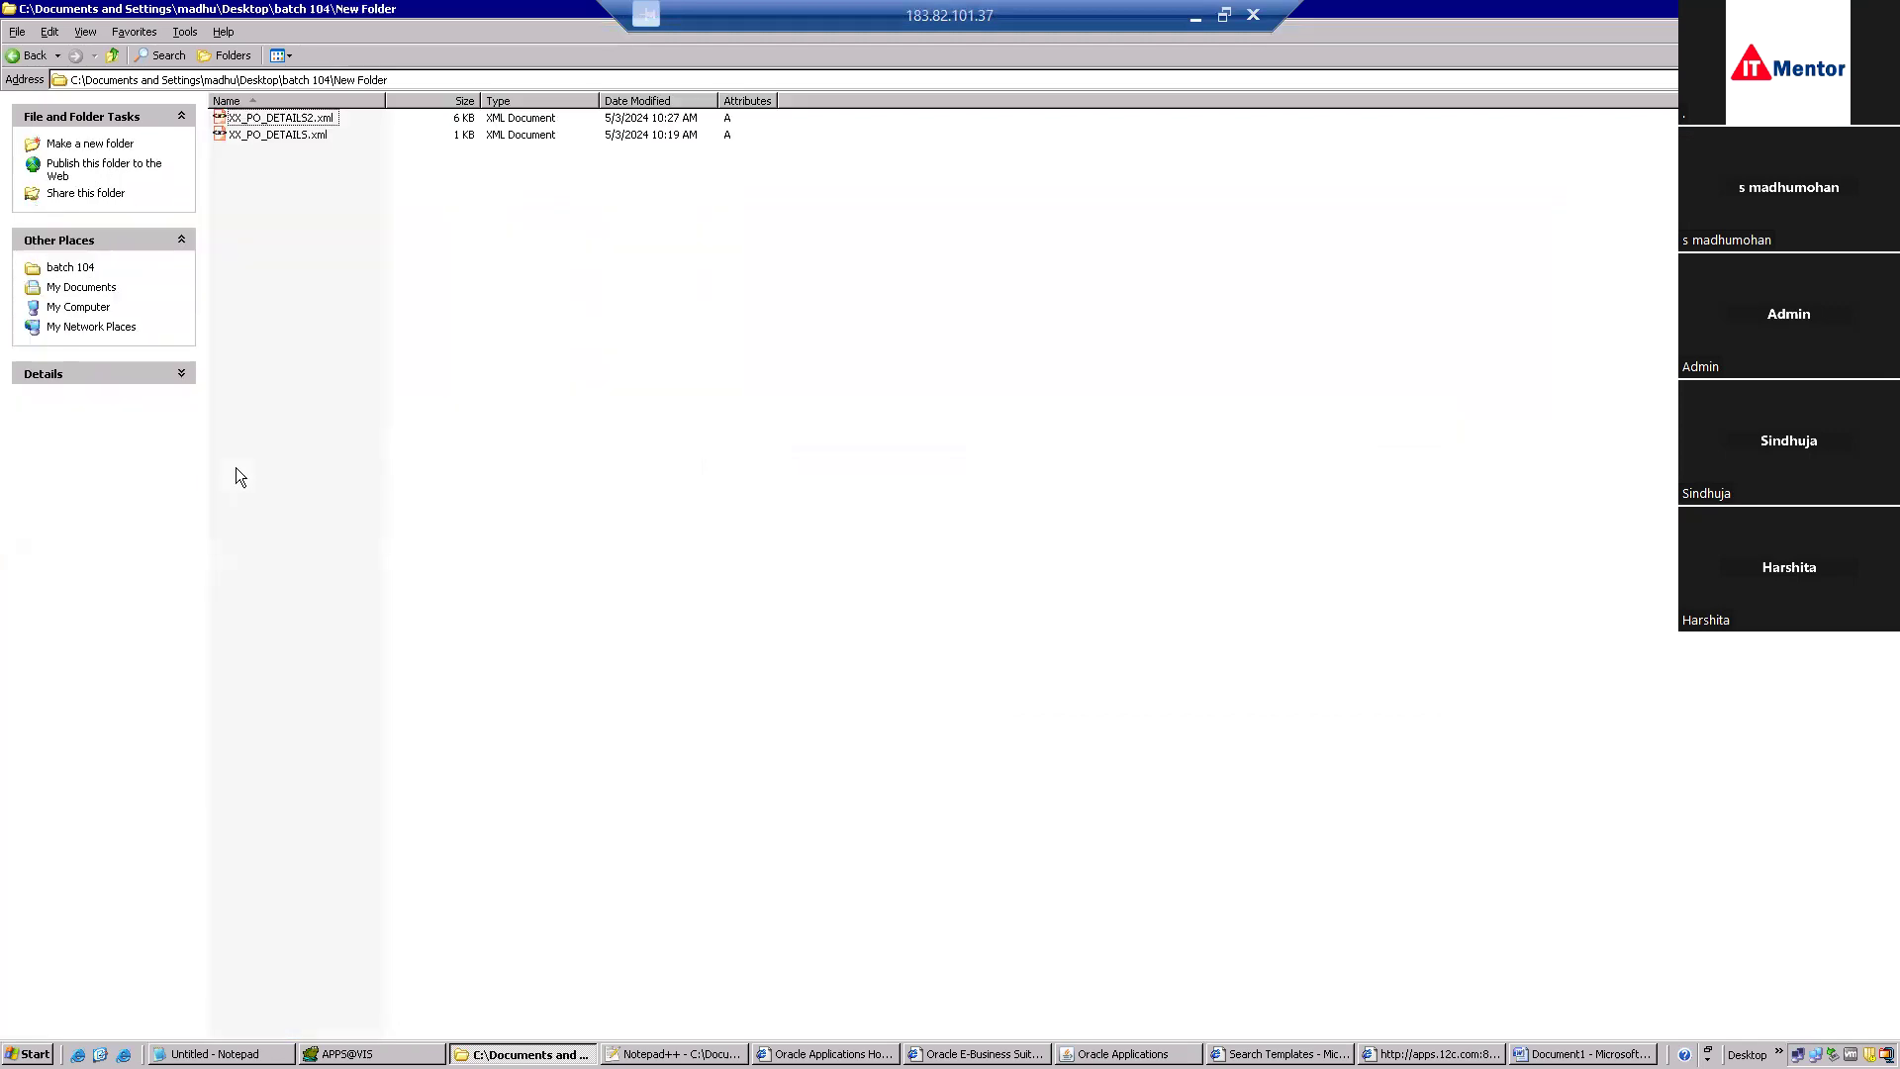
right_click(262, 123)
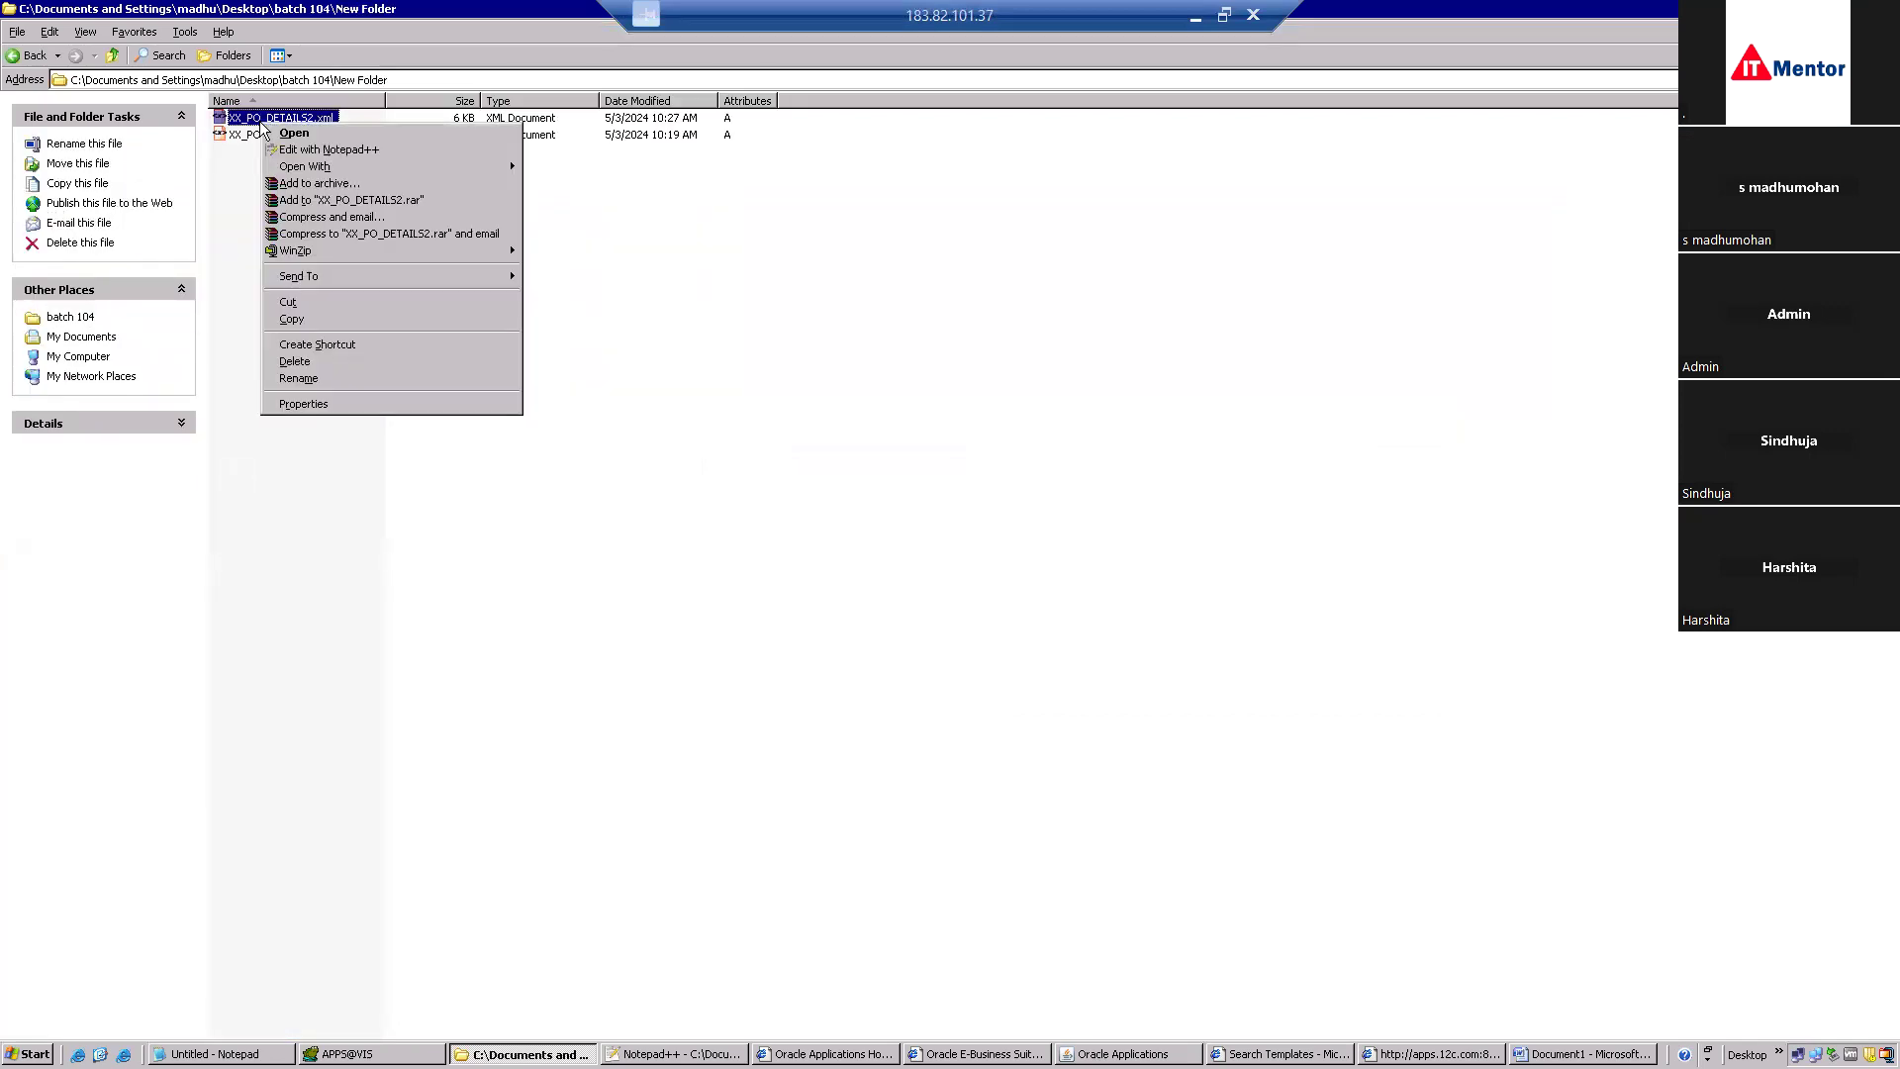
click(317, 149)
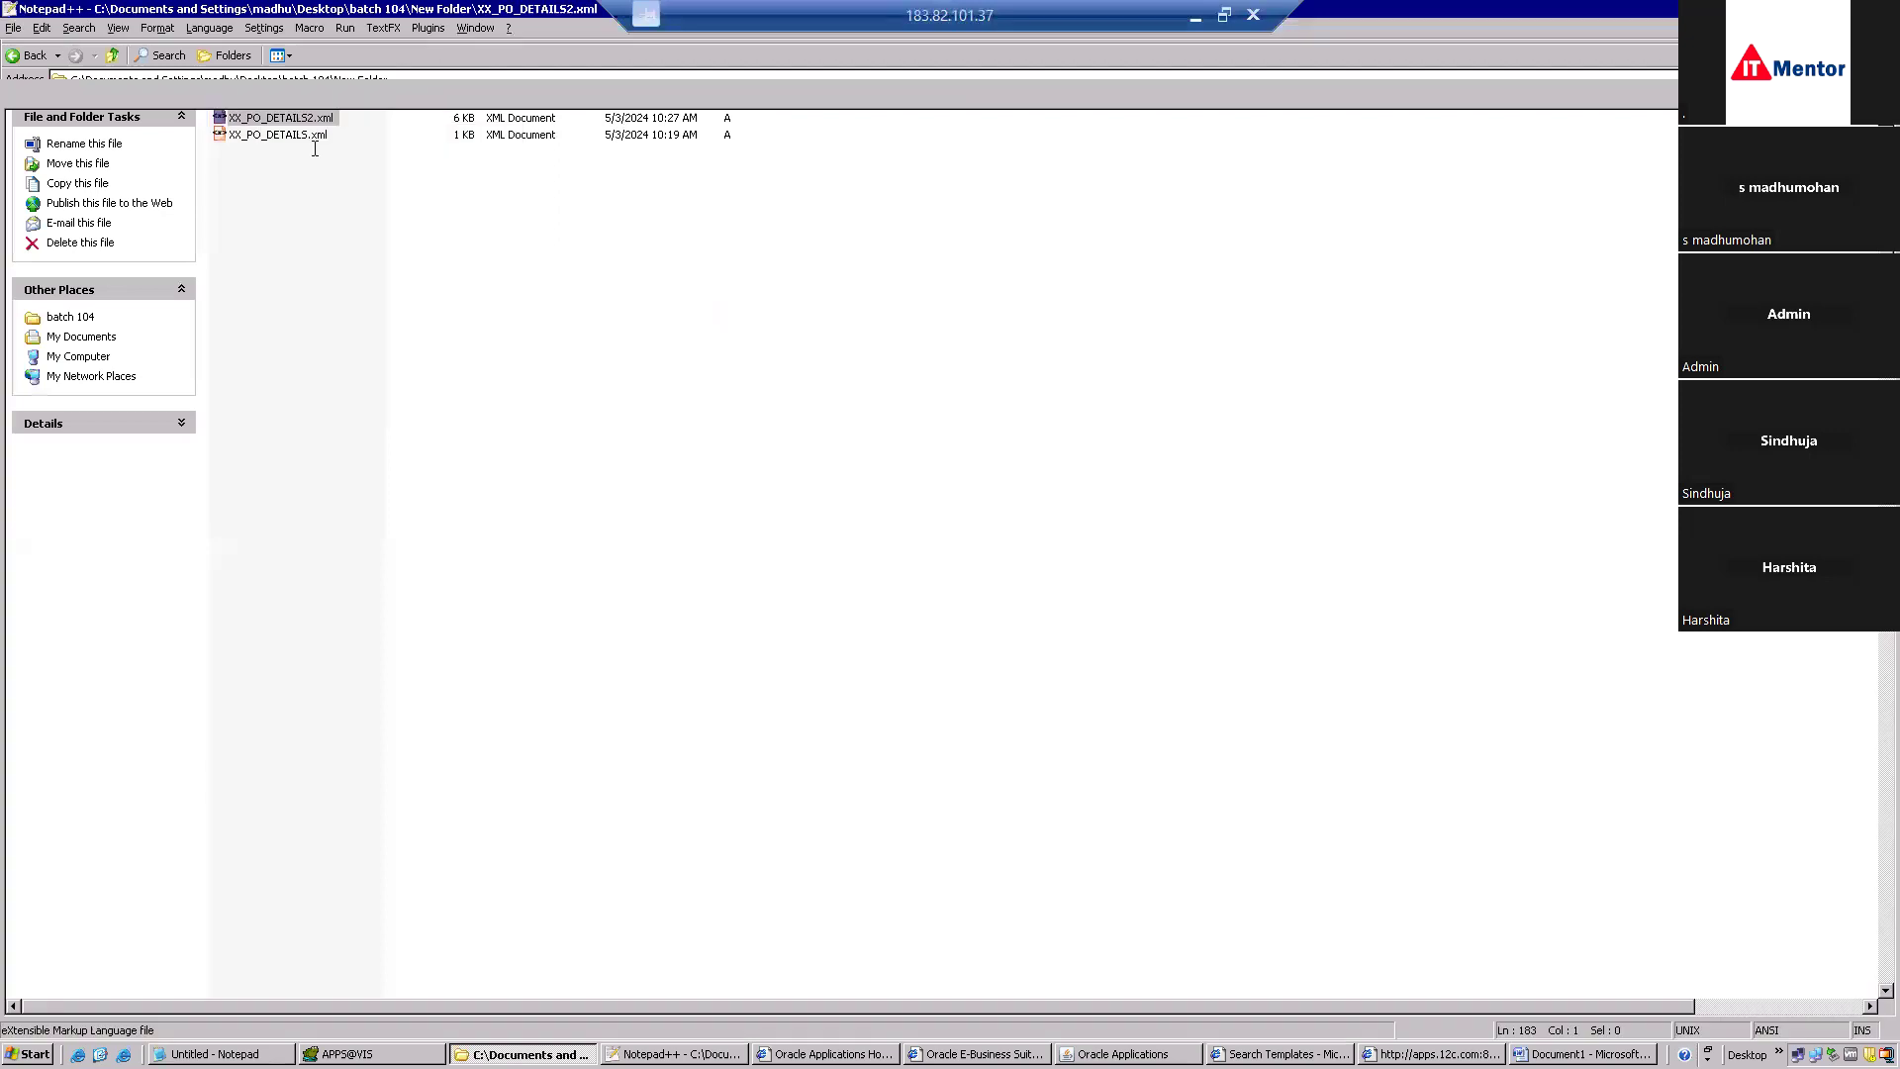
click(87, 243)
drag(87, 242, 218, 243)
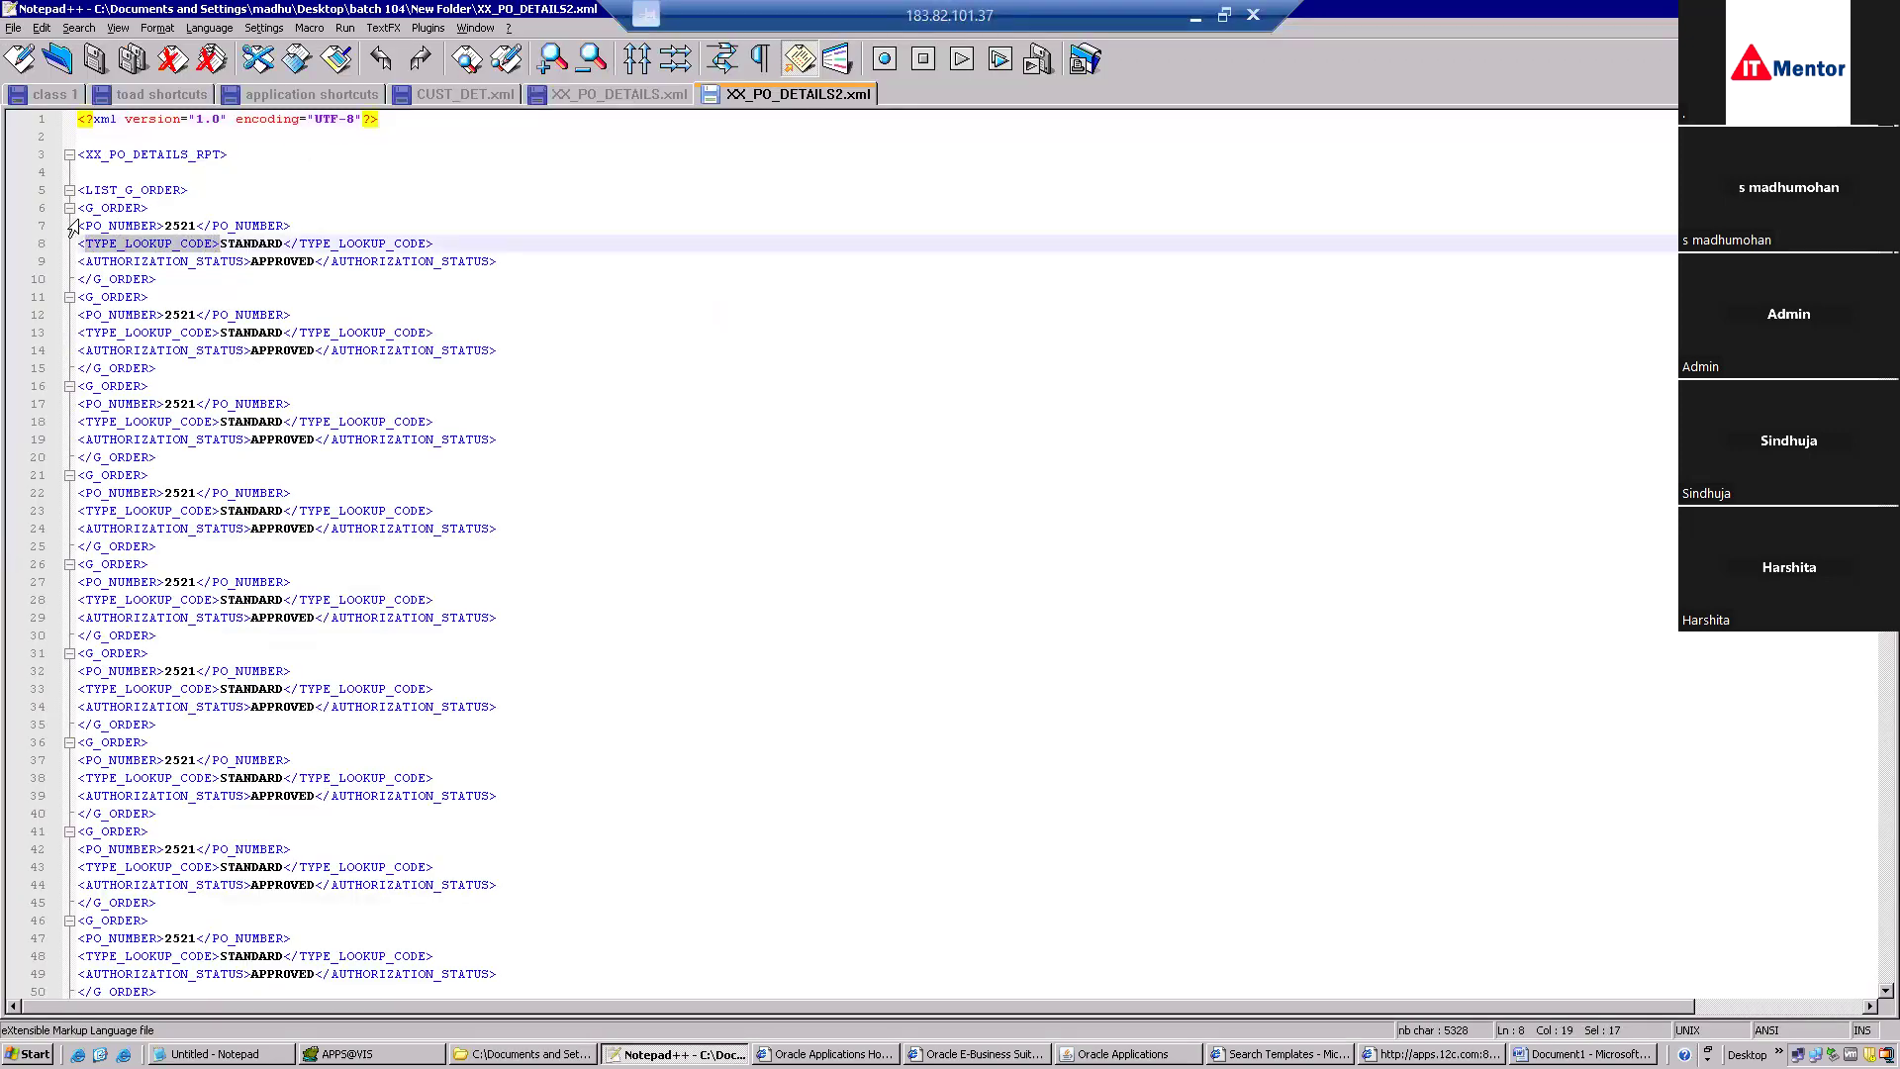
drag(88, 225, 155, 227)
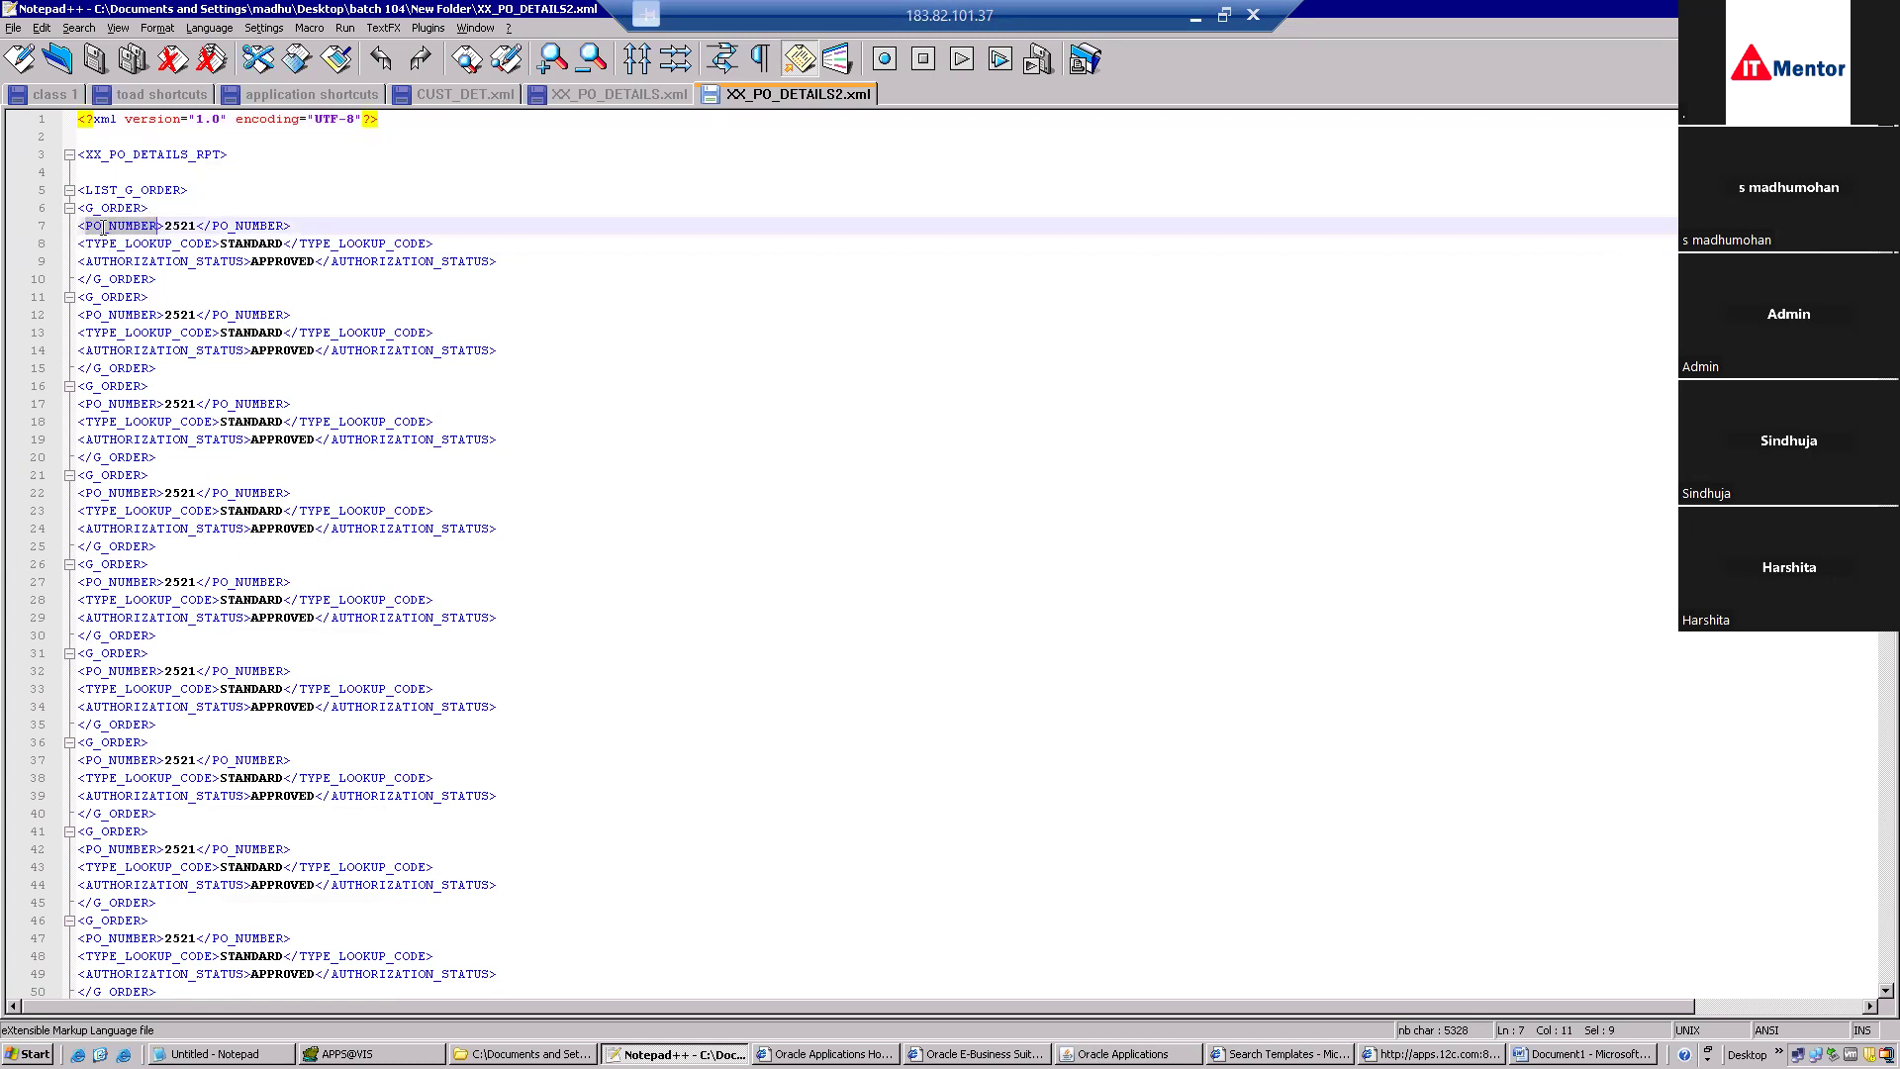
key(alt+Tab)
key(alt+Tab)
key(Tab)
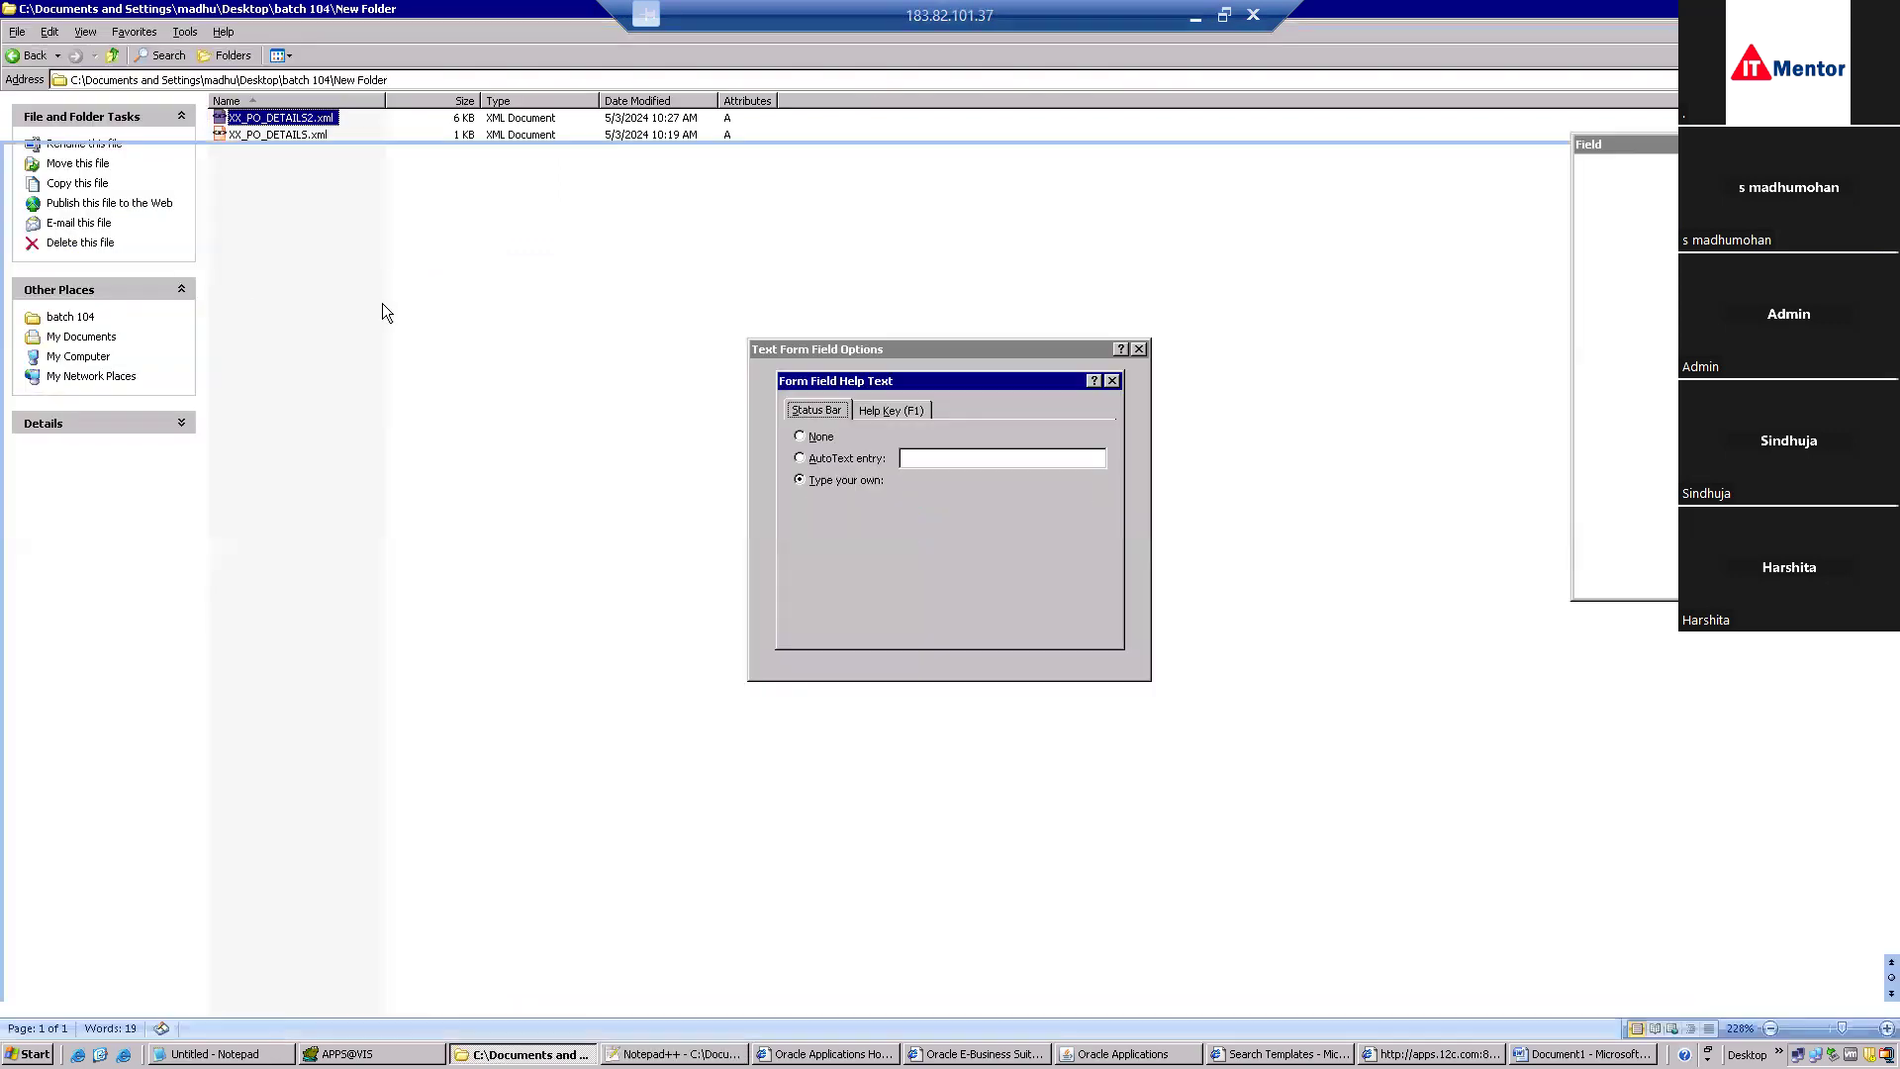
Insert the AUTHORIZATION_STATUS field into the second table's Status cell.
click(1076, 630)
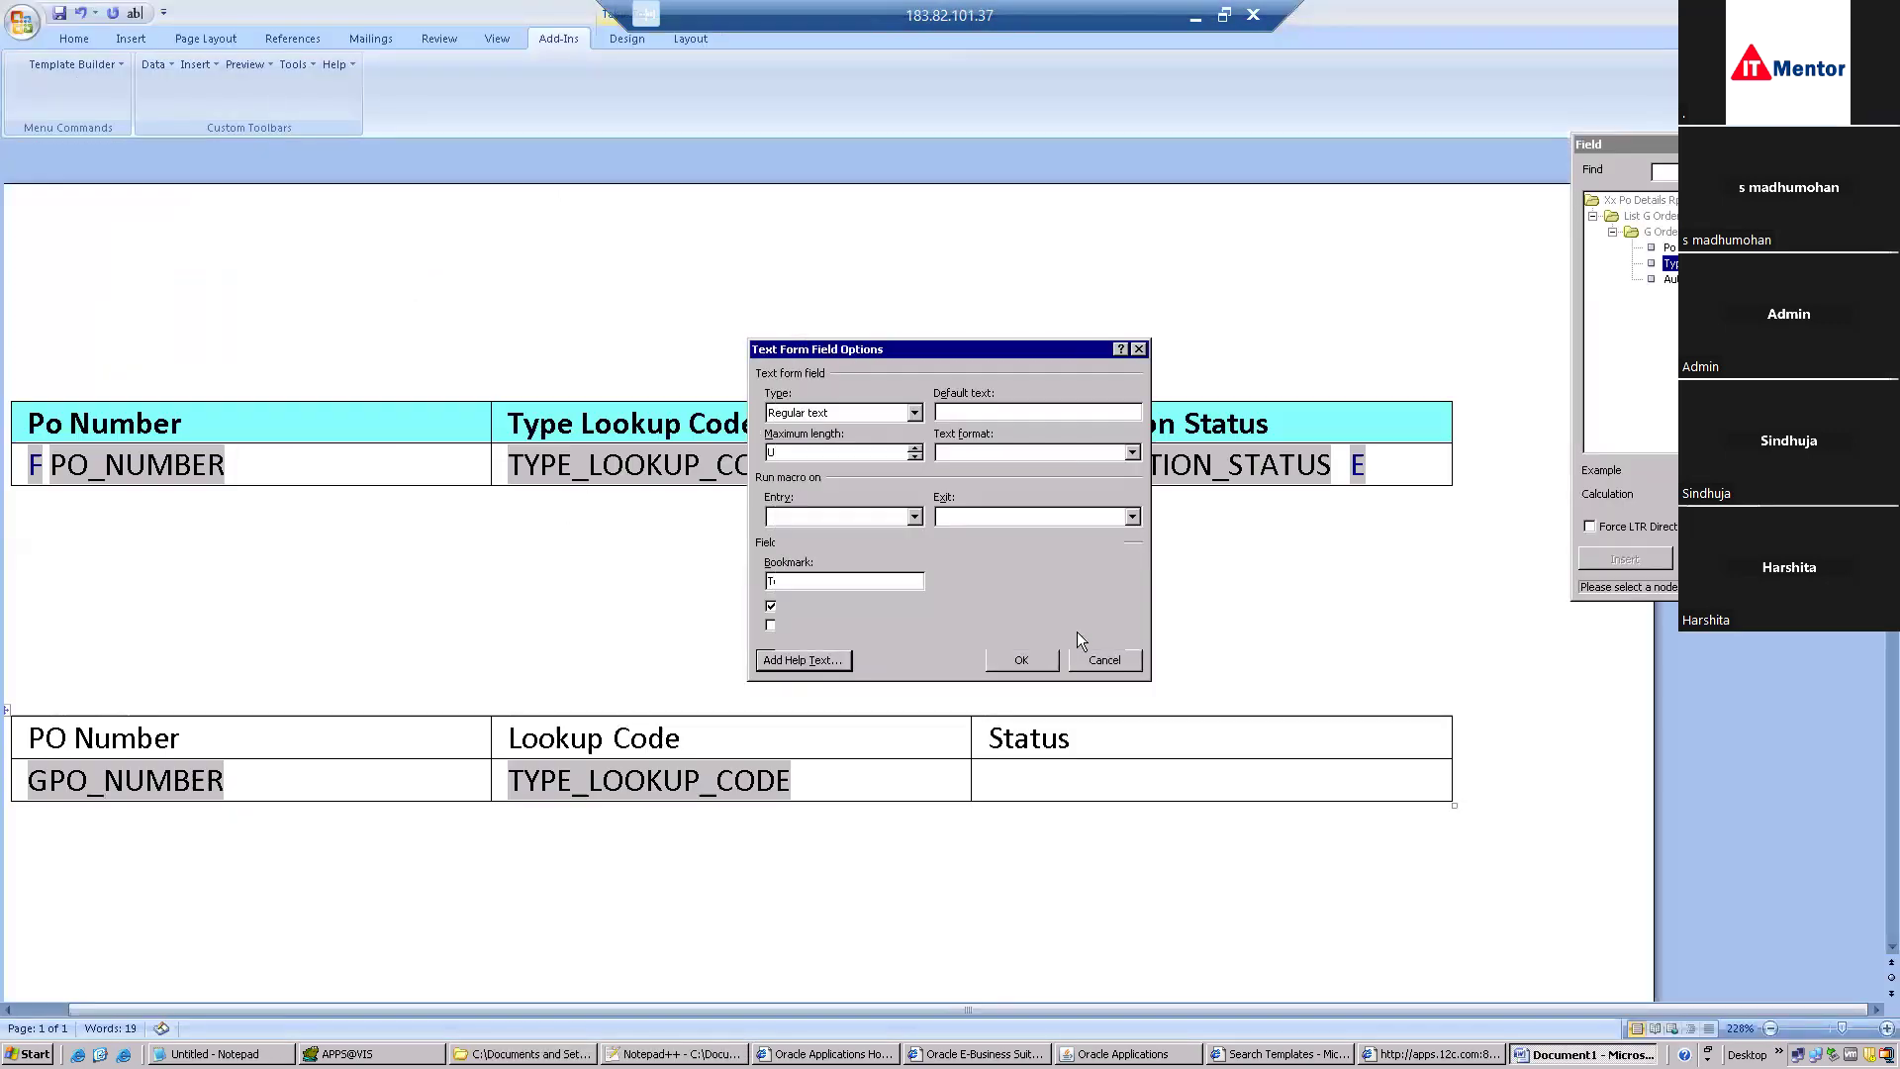
click(1094, 659)
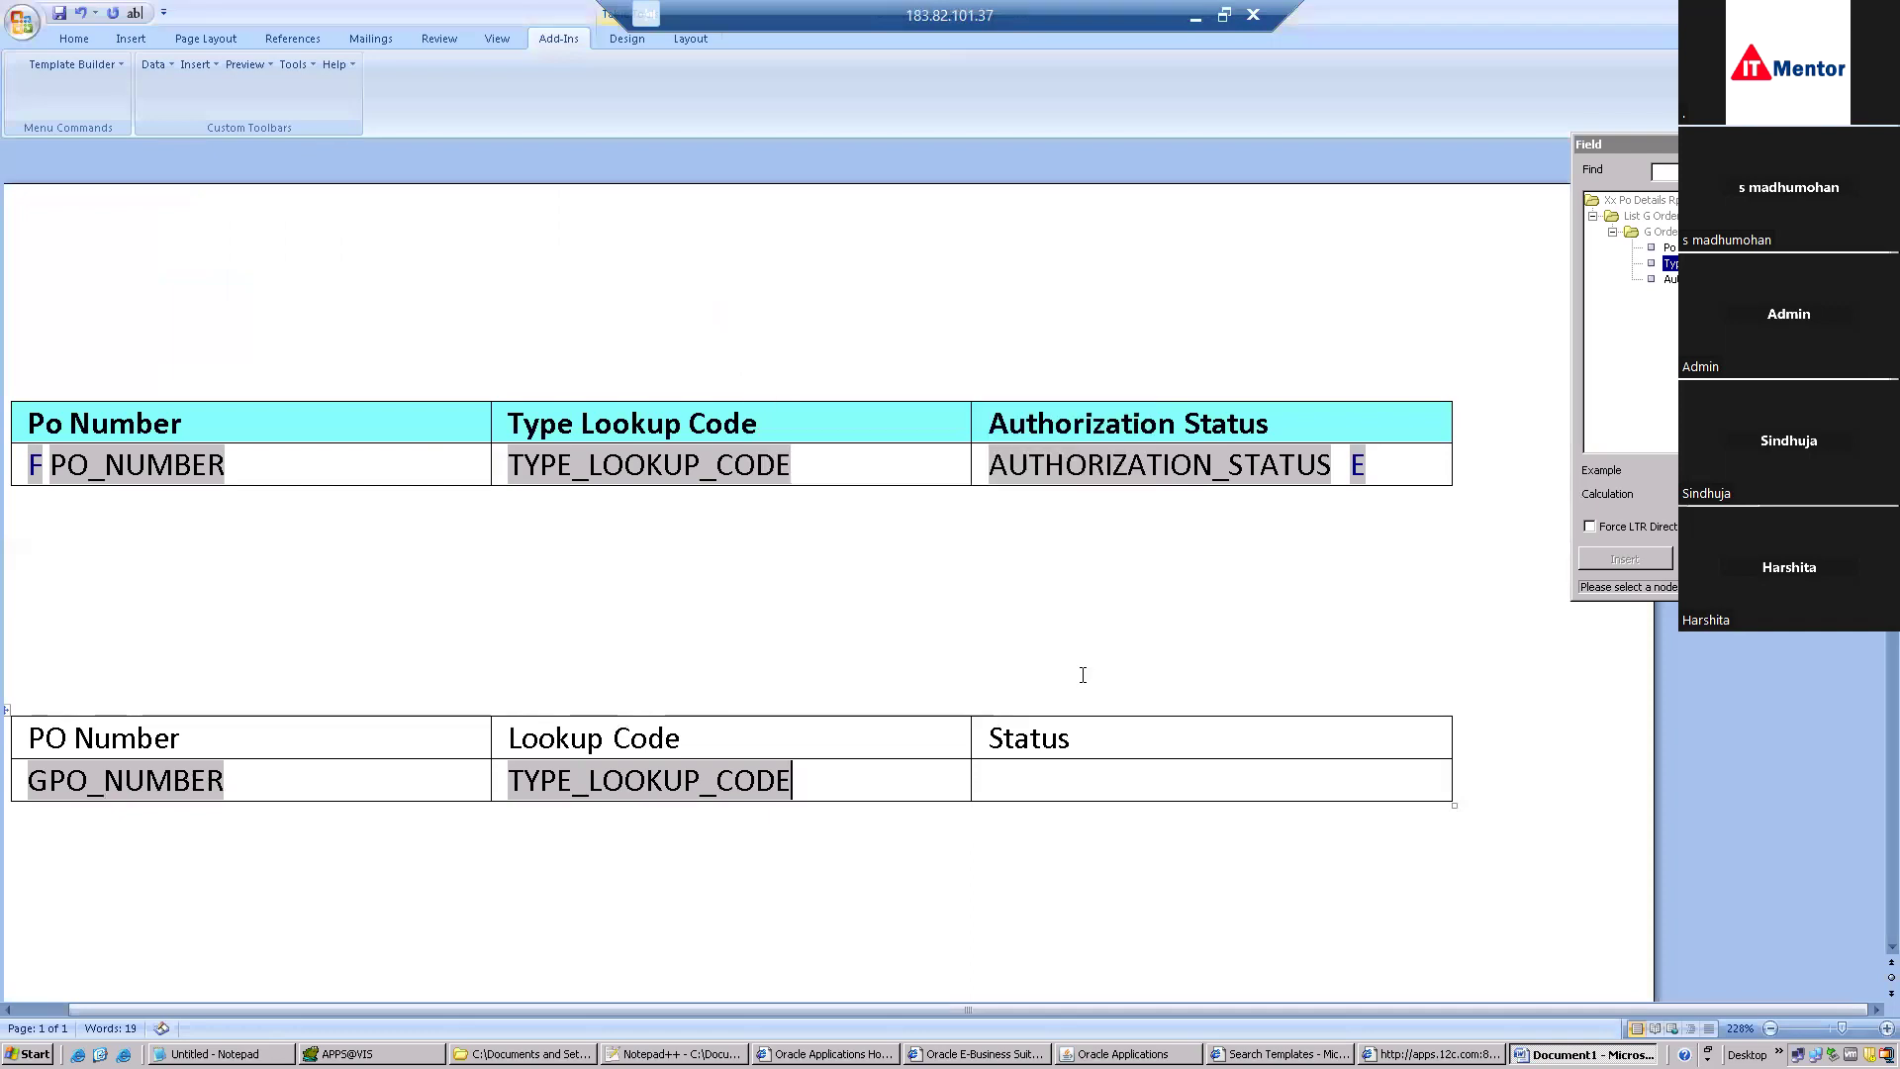
click(1027, 767)
double_click(1670, 279)
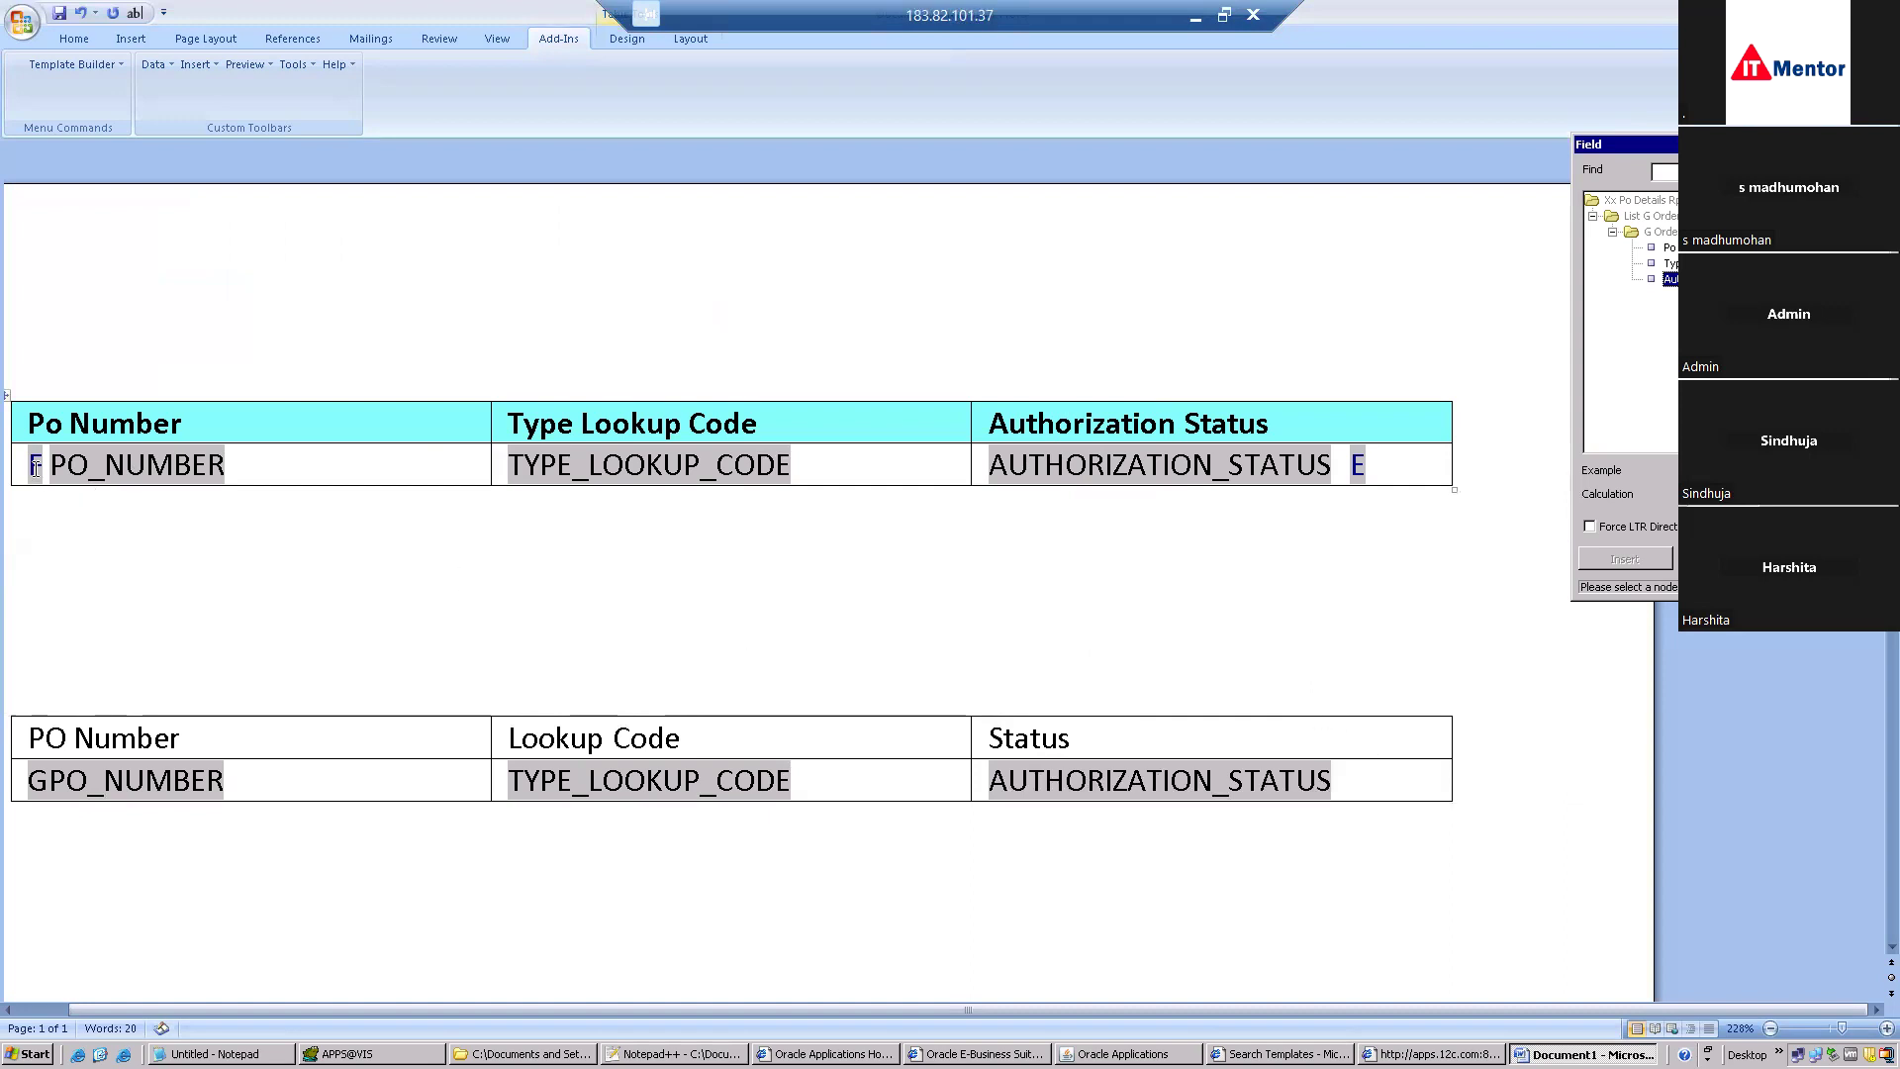
Inspect the first table's E field and its <?end for-each?> help text.
click(1364, 465)
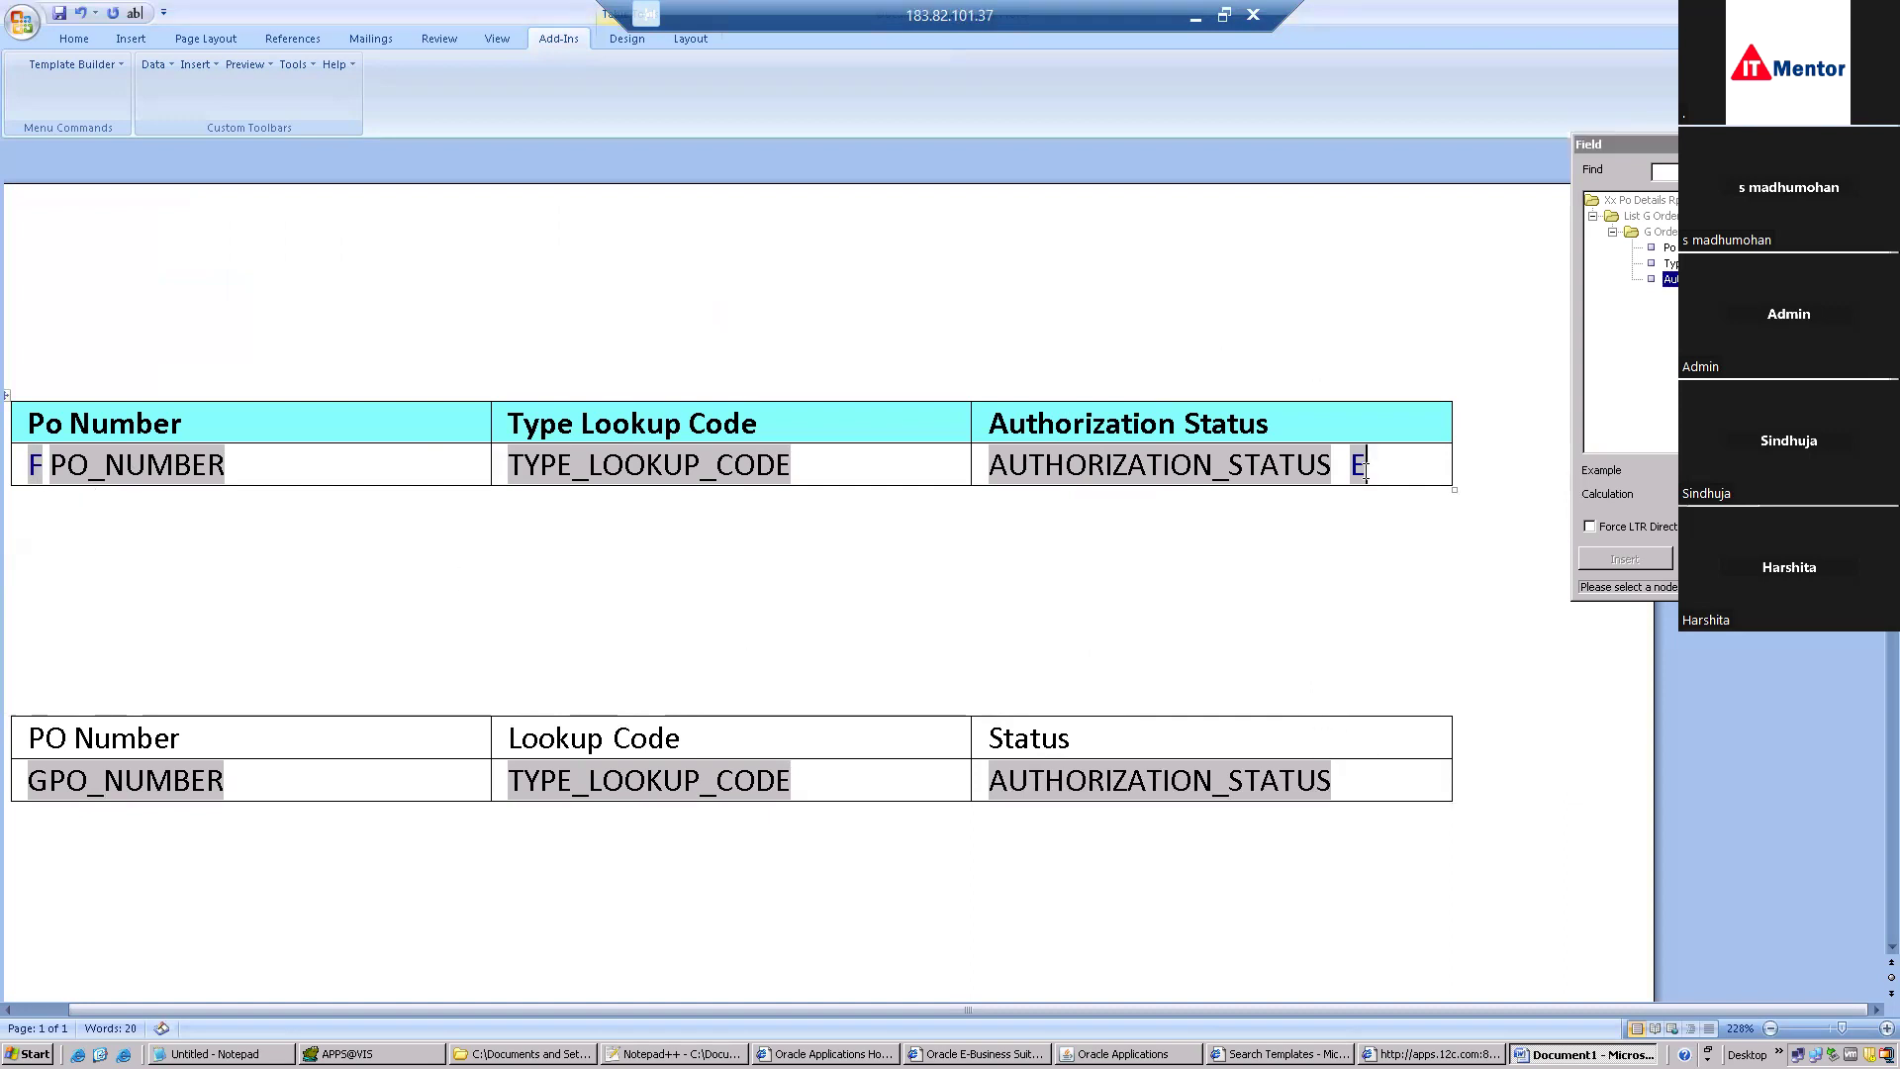
click(1359, 465)
click(1380, 467)
double_click(1358, 465)
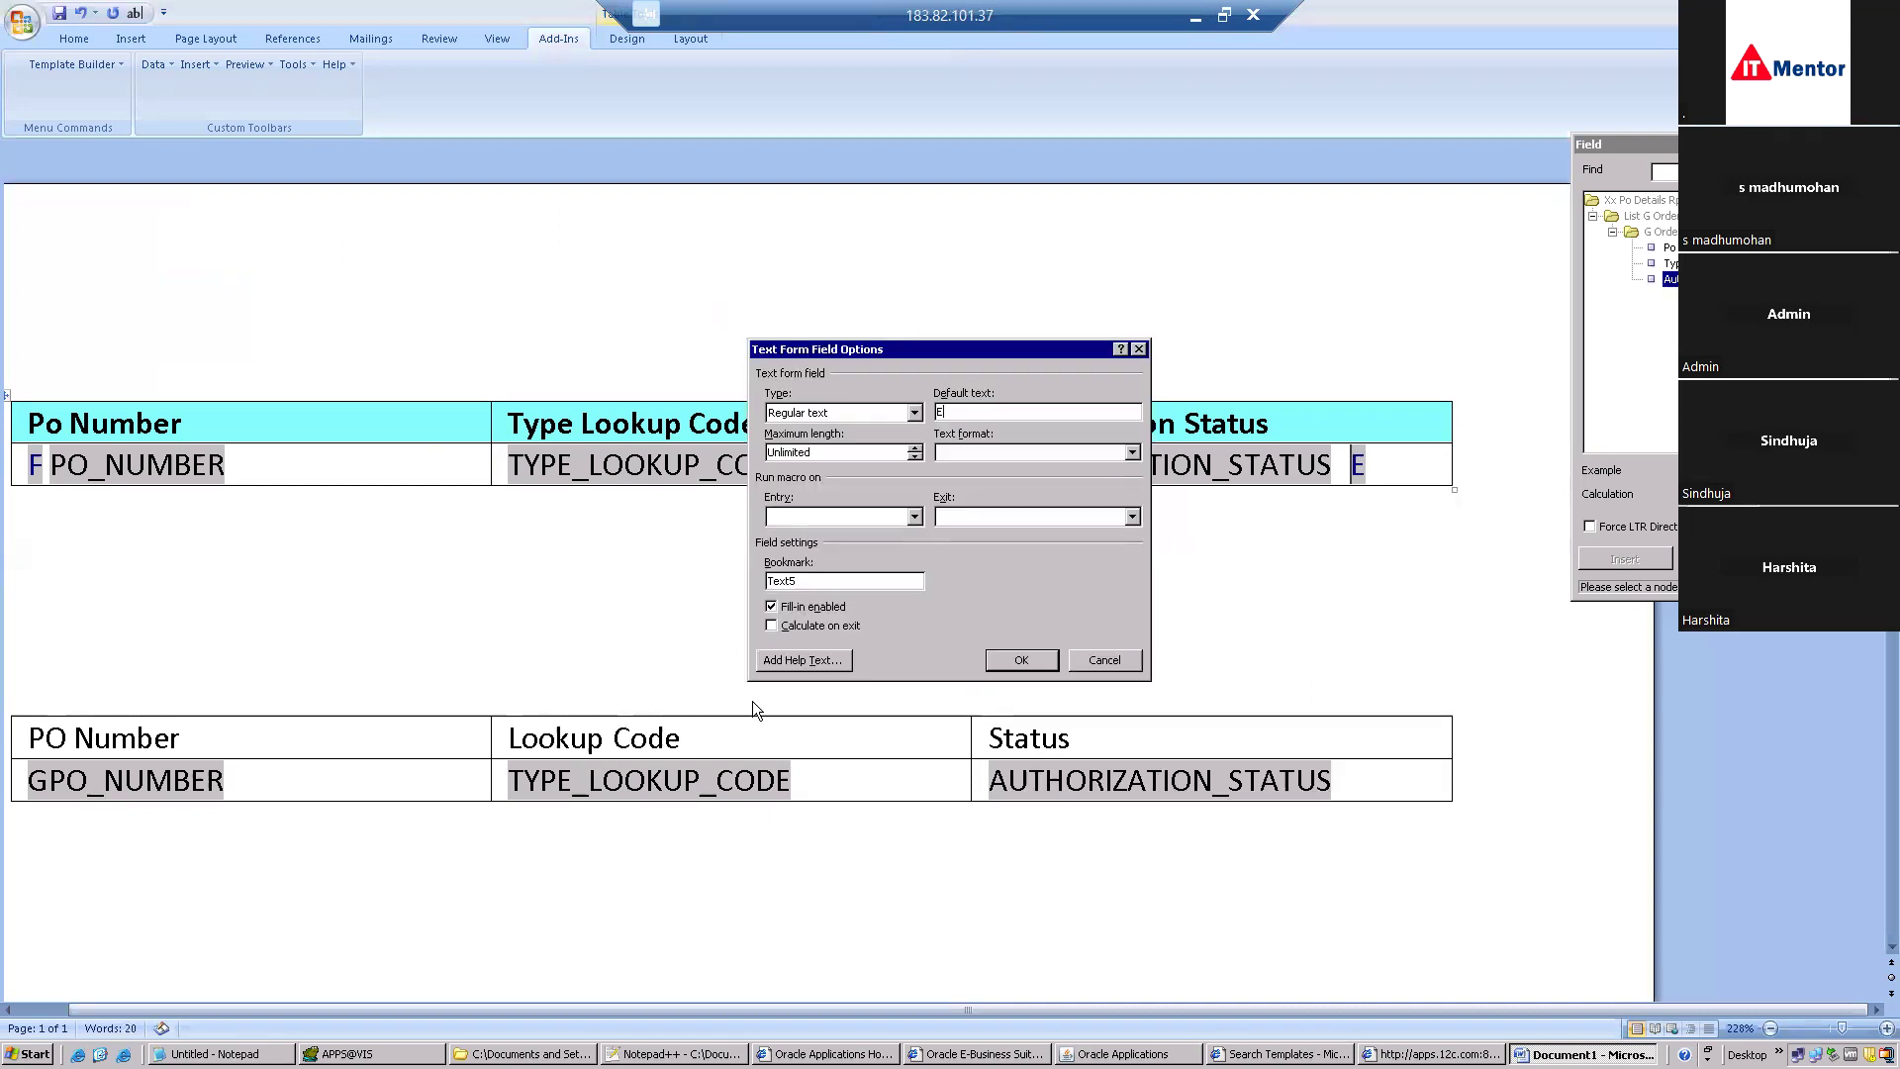
click(801, 657)
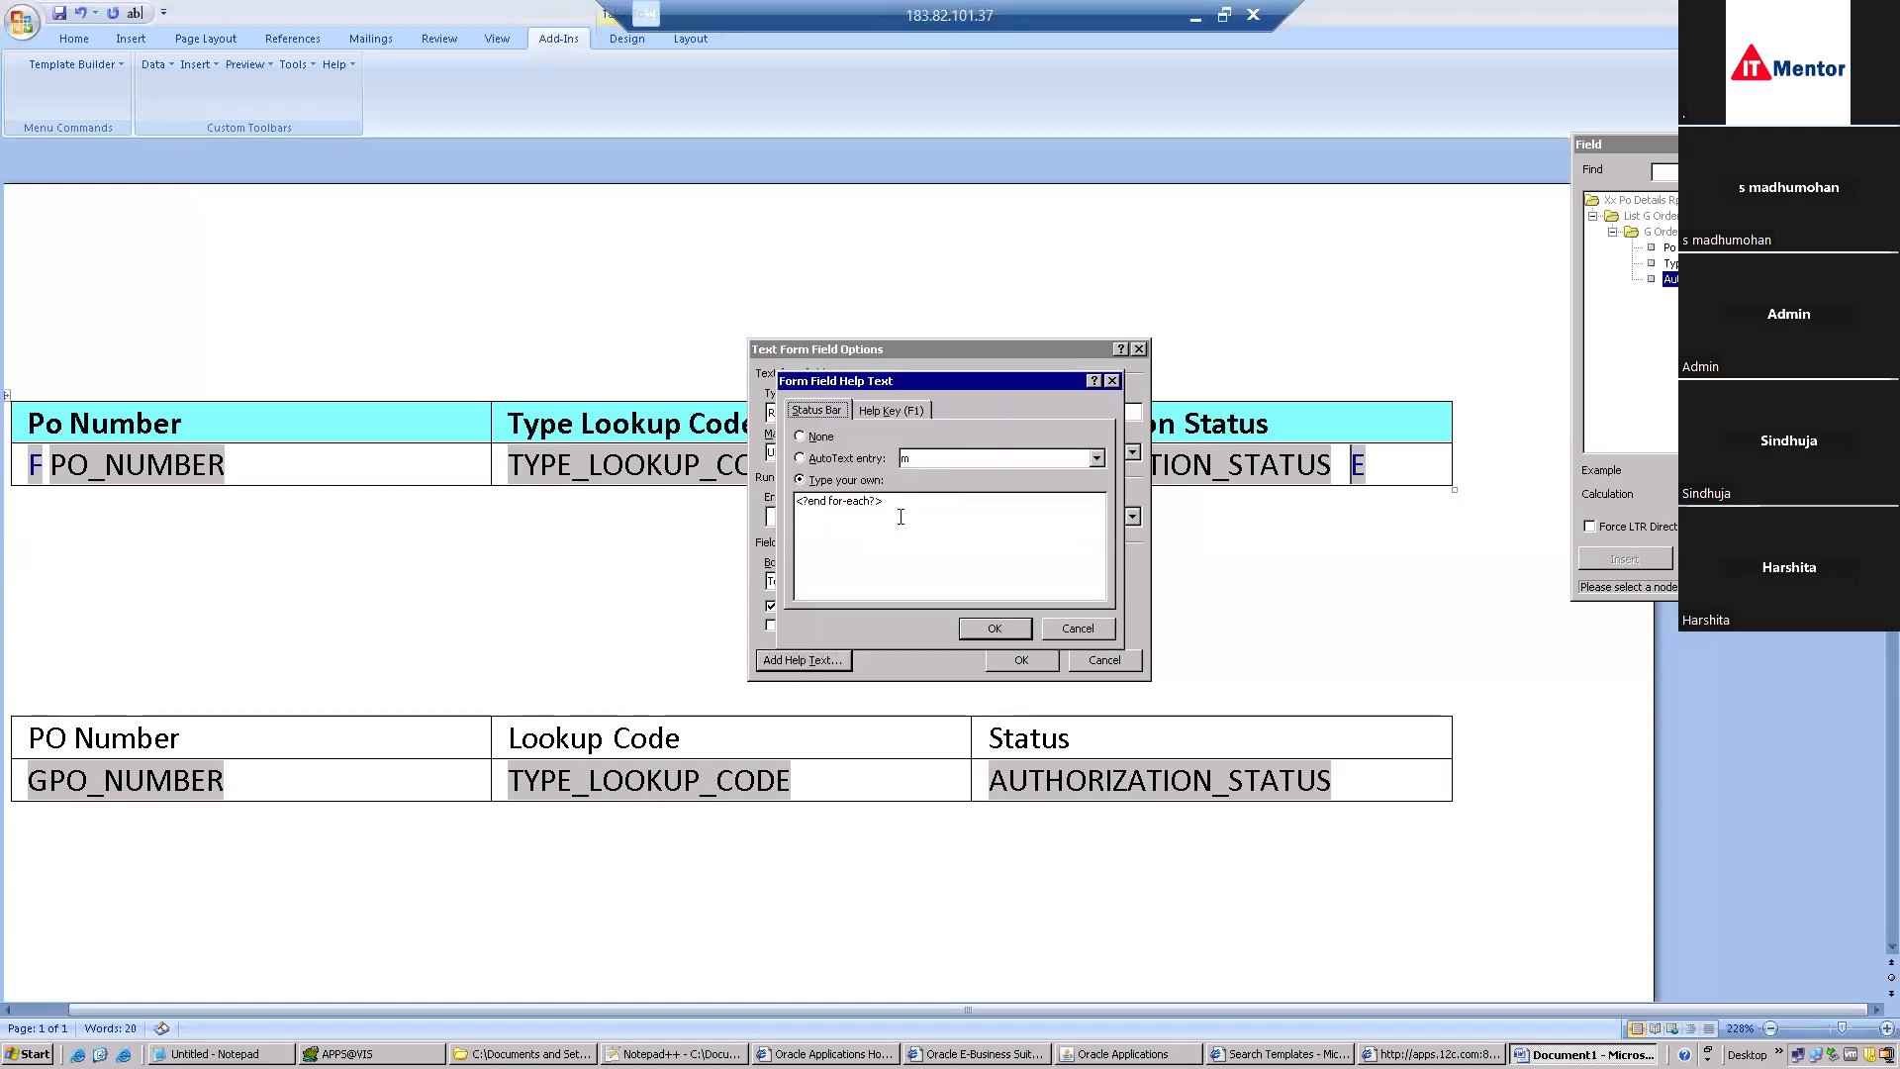
drag(888, 502, 771, 498)
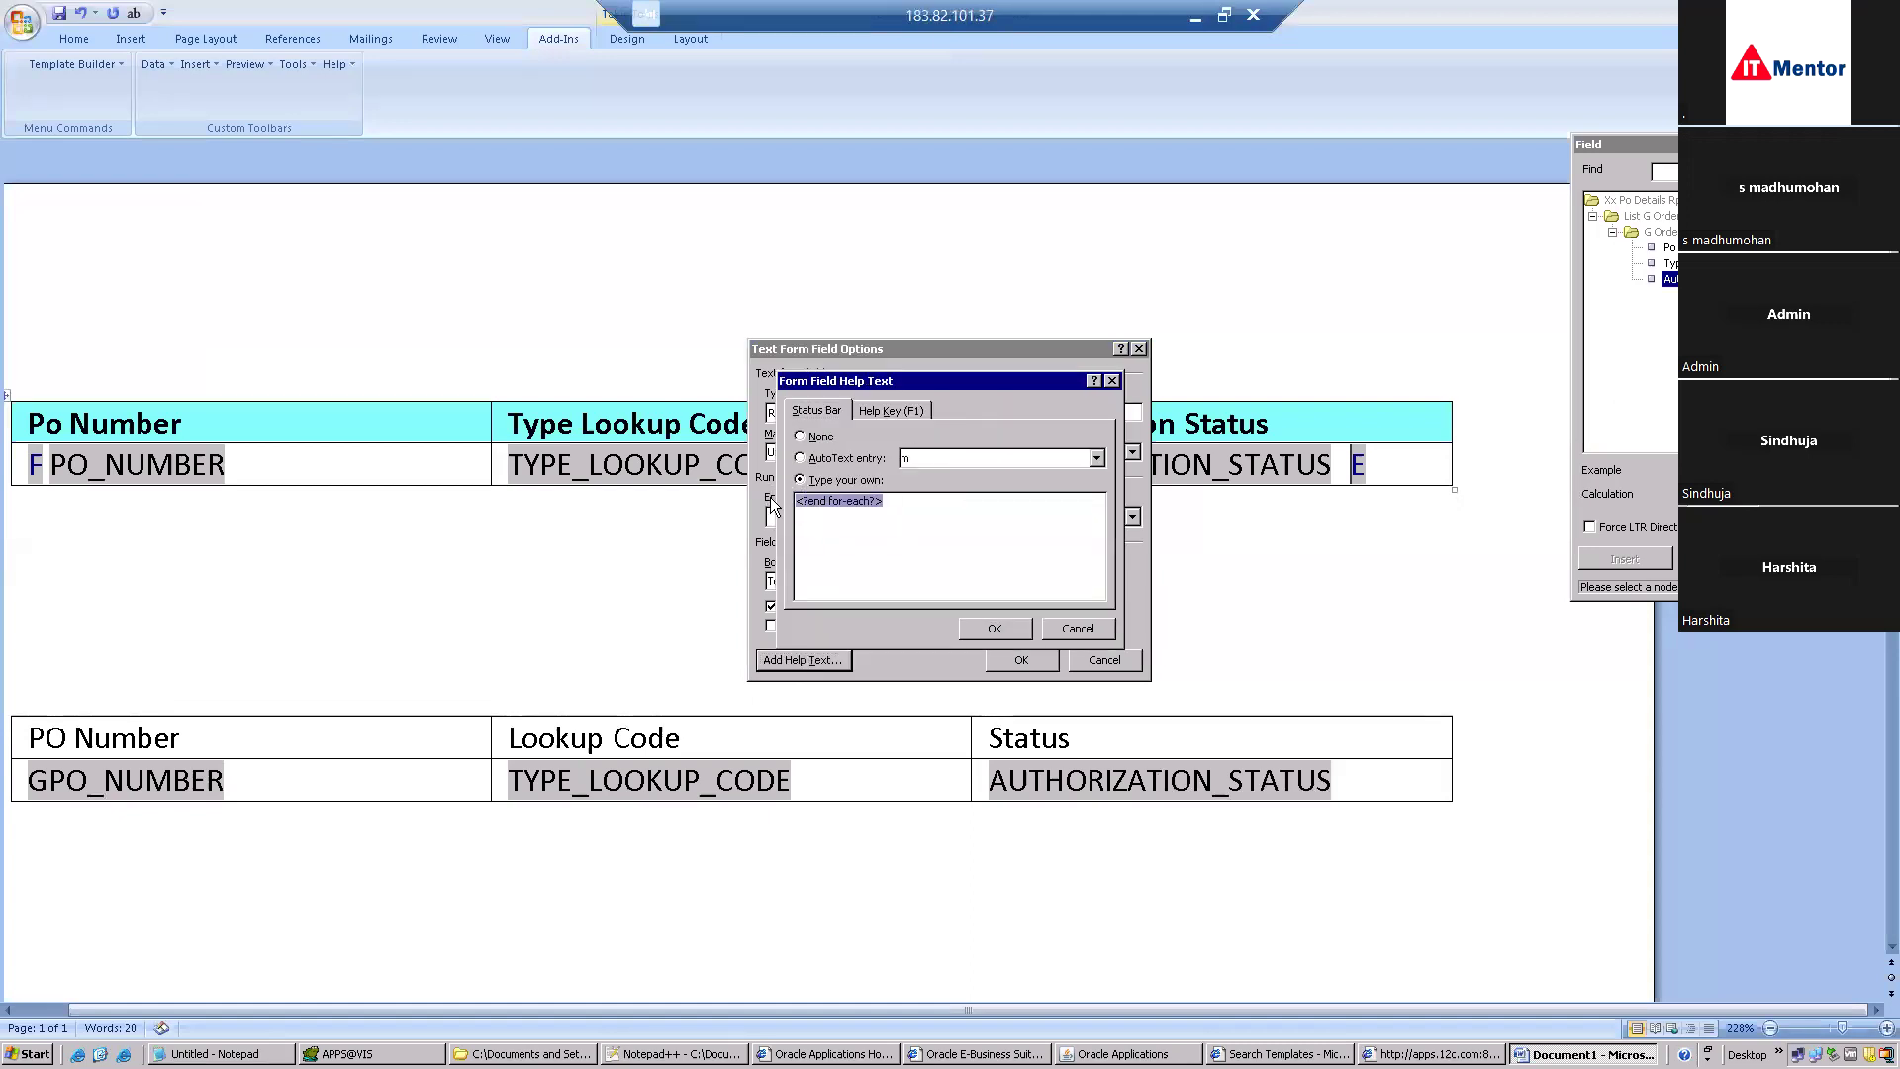
click(1099, 630)
click(1102, 663)
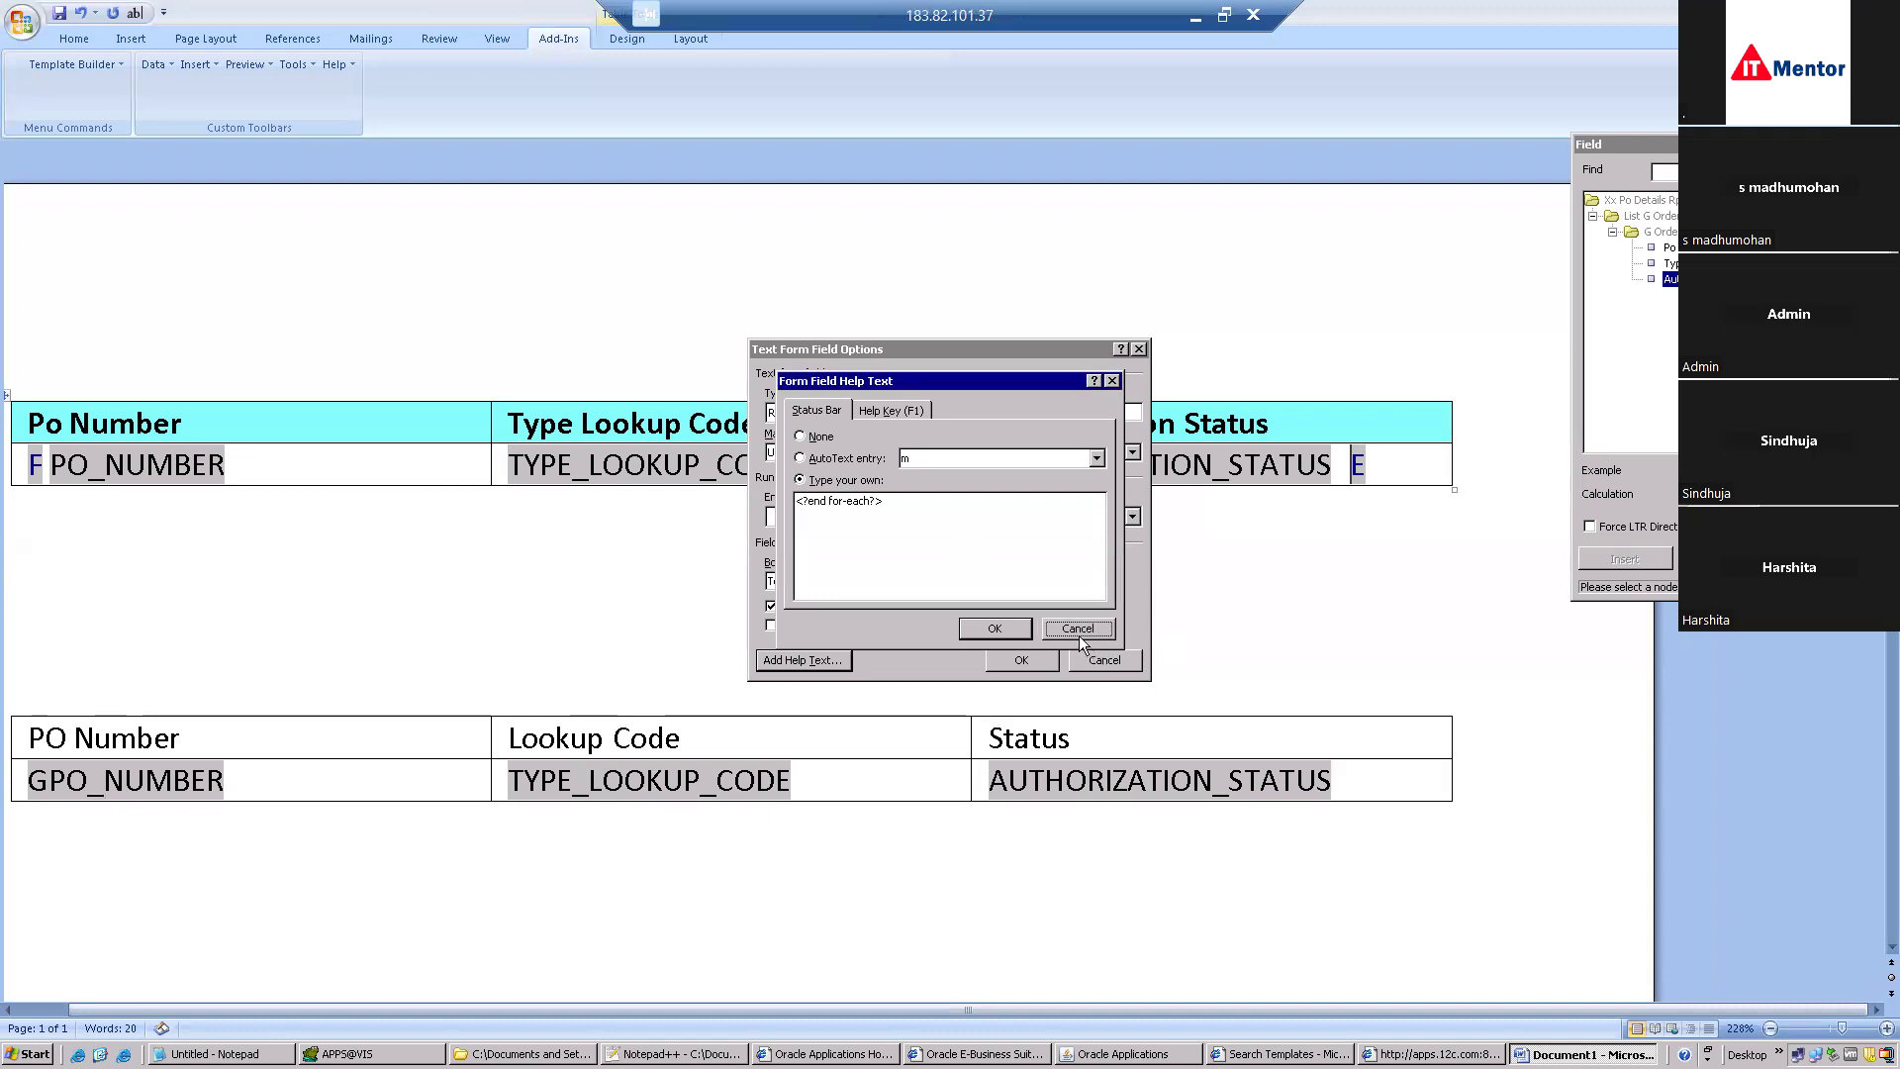
click(1079, 630)
click(1100, 658)
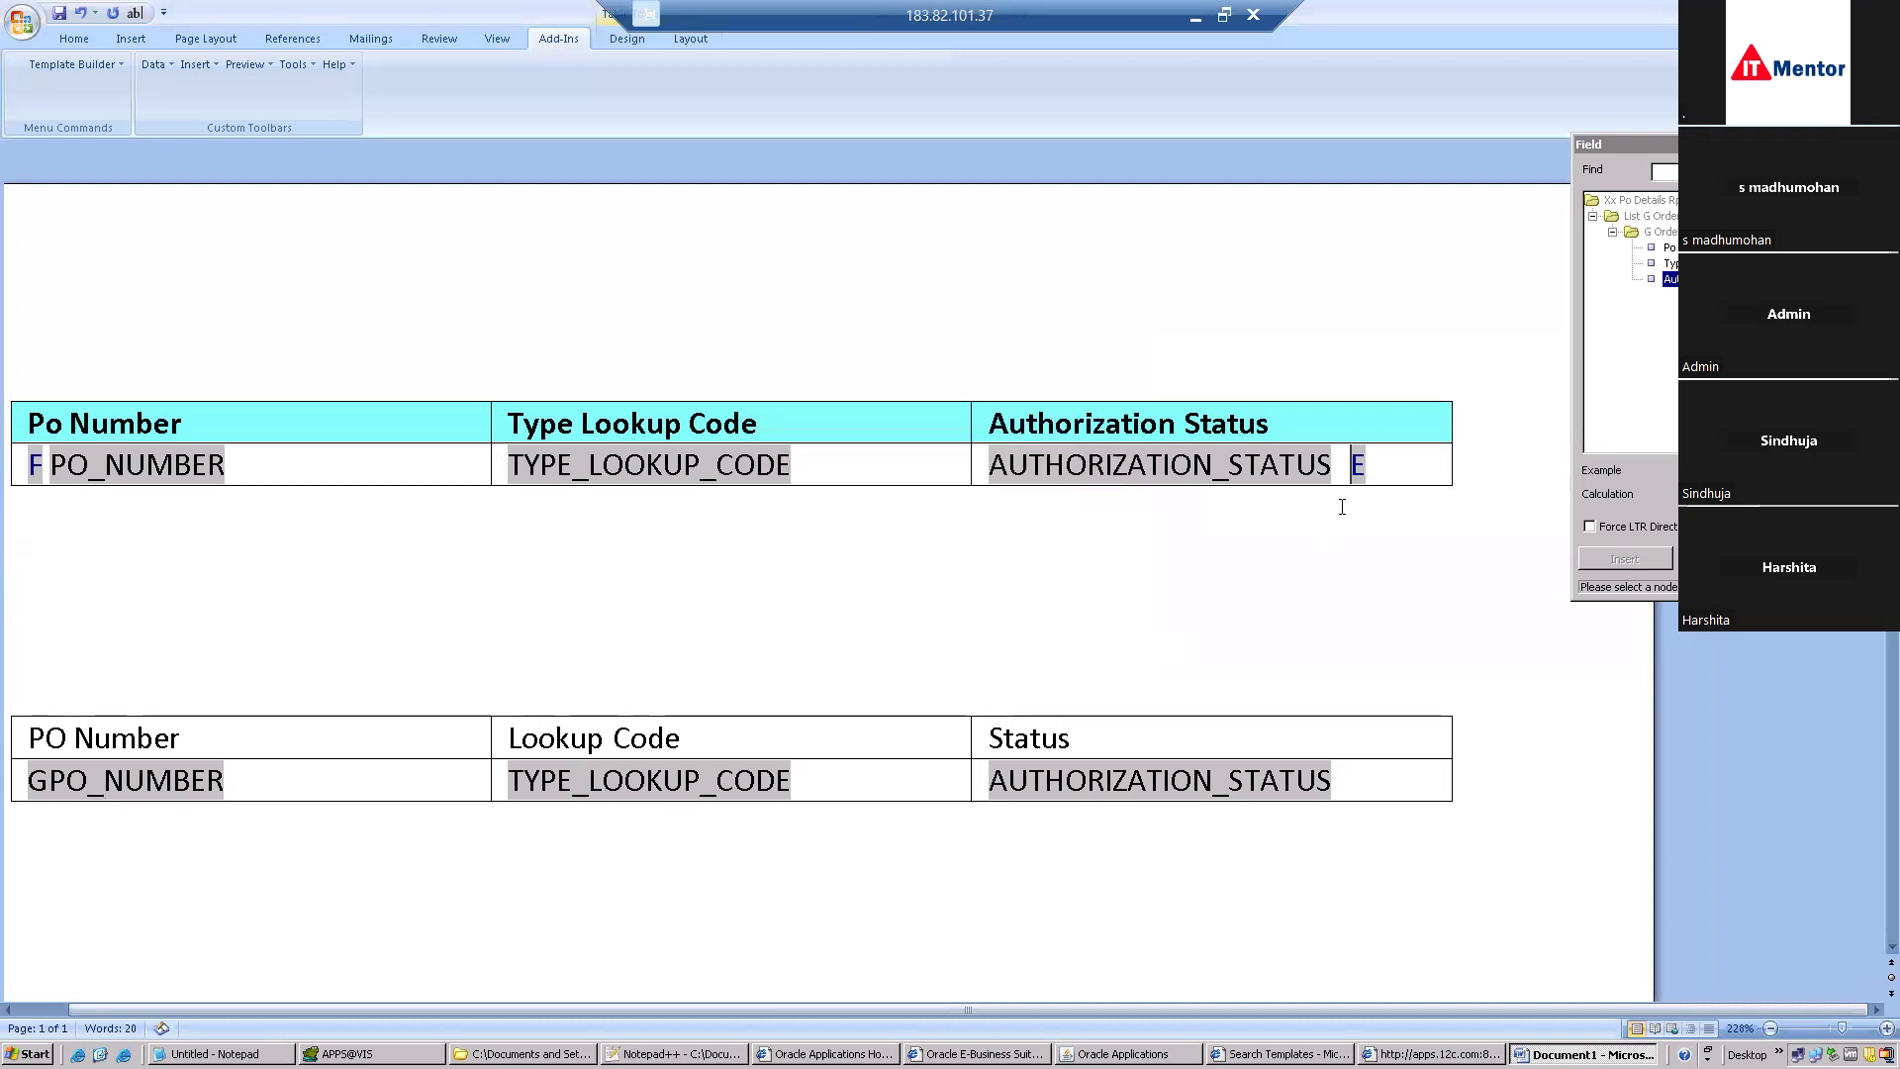
Copy the first table's E field and paste it after AUTHORIZATION_STATUS.
mouse_move(1373, 468)
mouse_down()
mouse_move(1326, 467)
mouse_move(1375, 466)
mouse_up()
click(1347, 465)
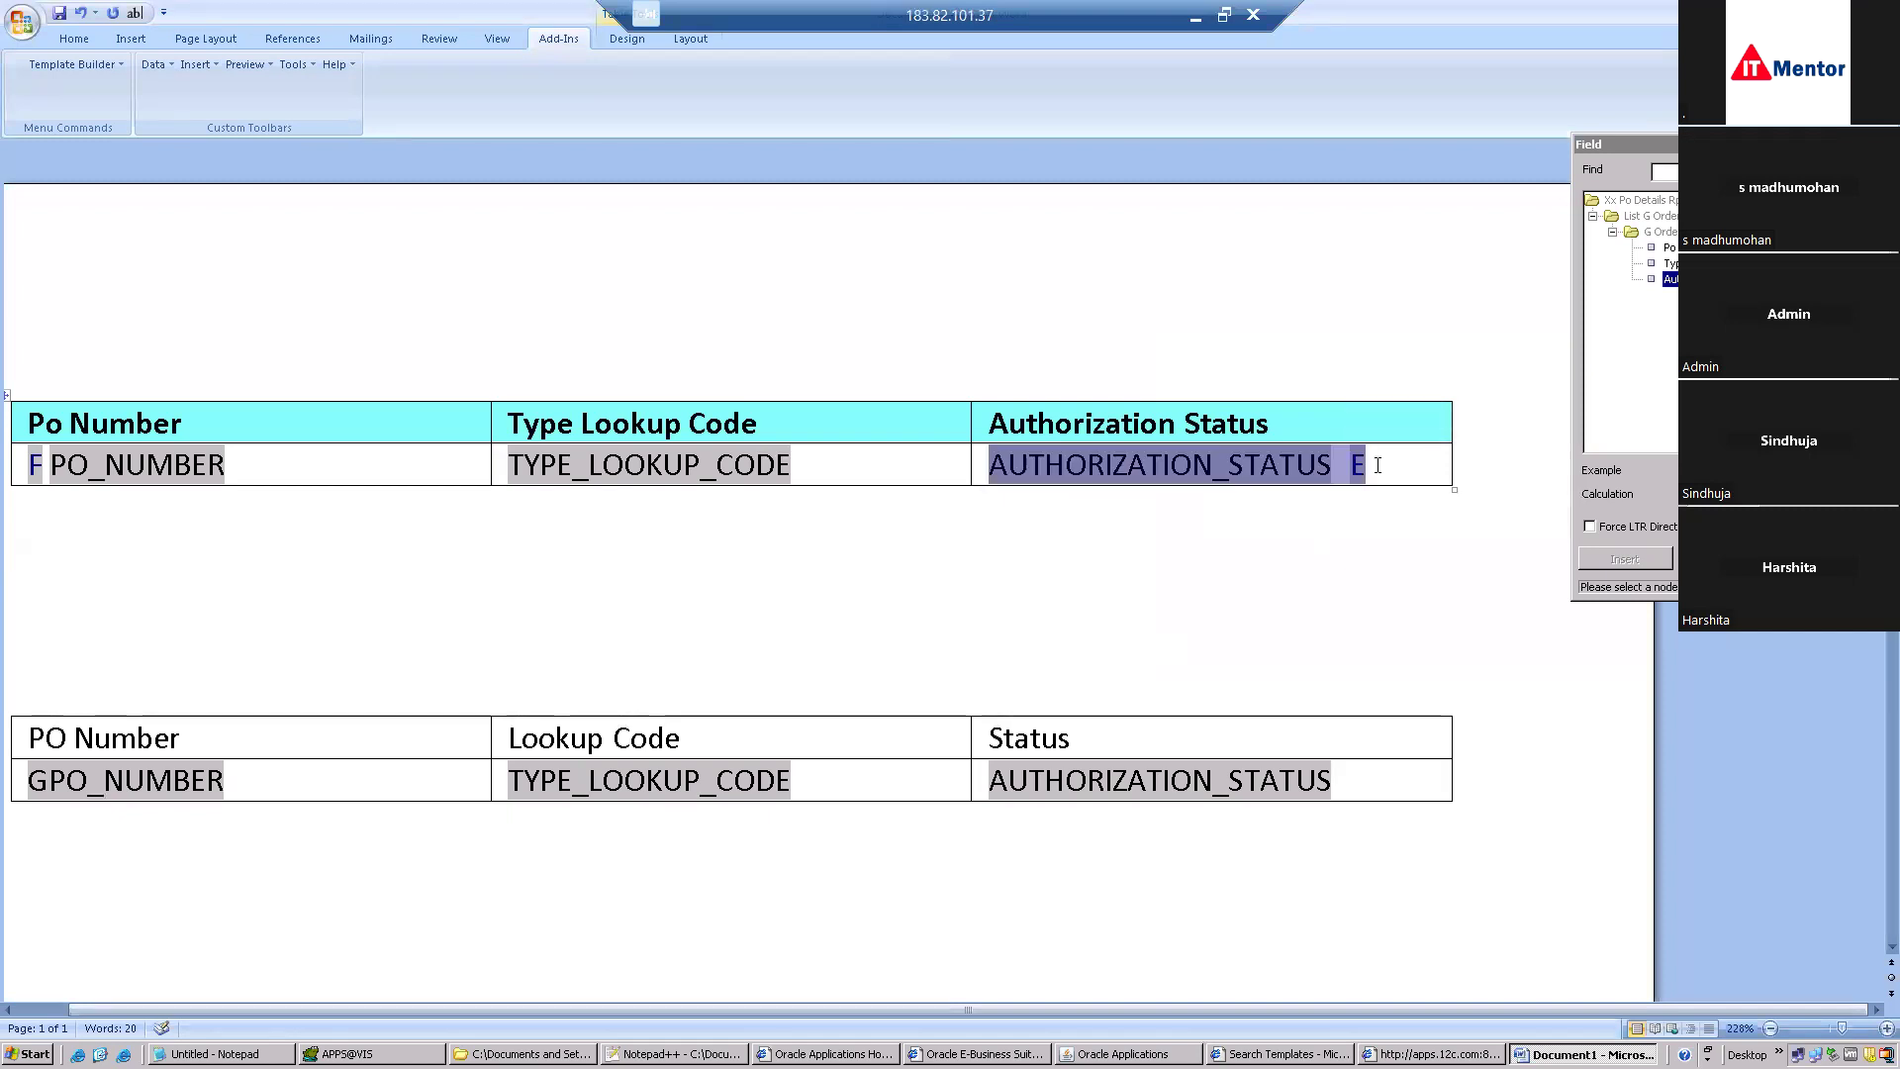
click(1377, 467)
double_click(1355, 467)
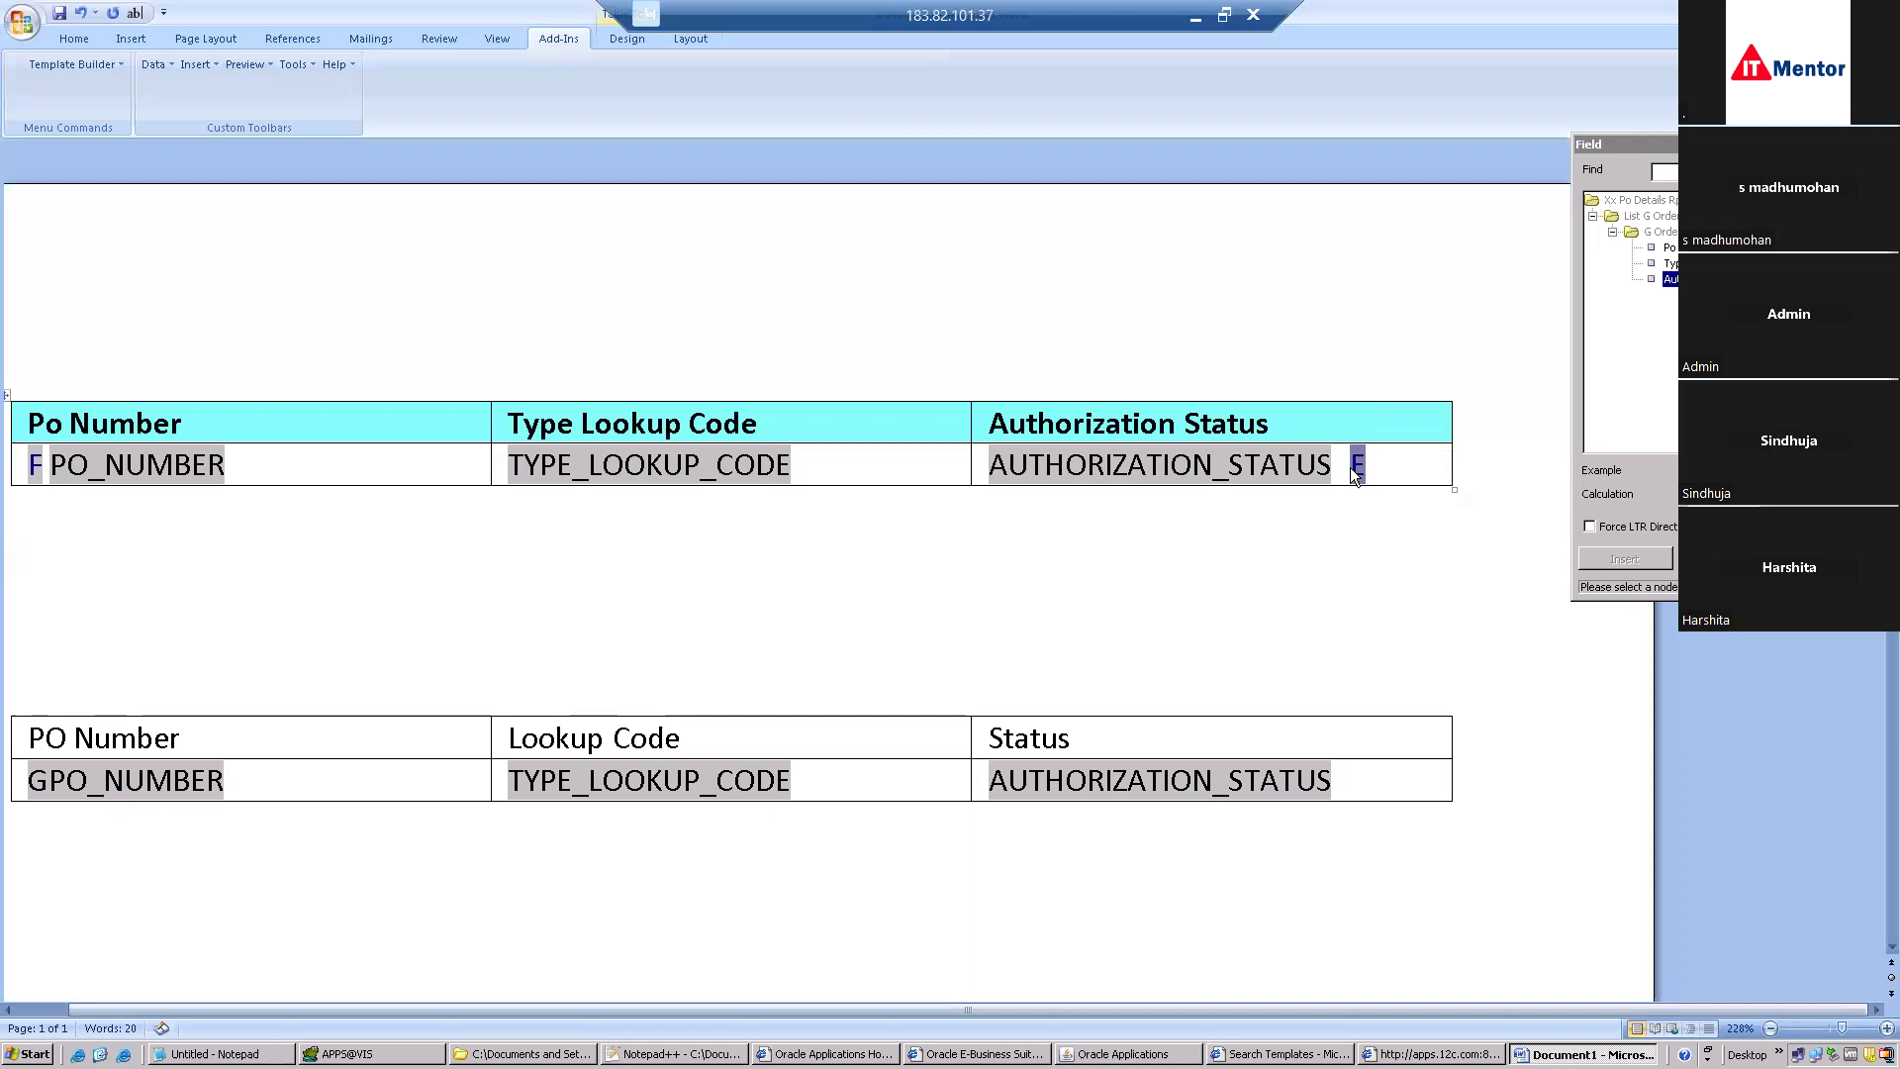
key(ctrl+c)
click(1351, 780)
key(ctrl+v)
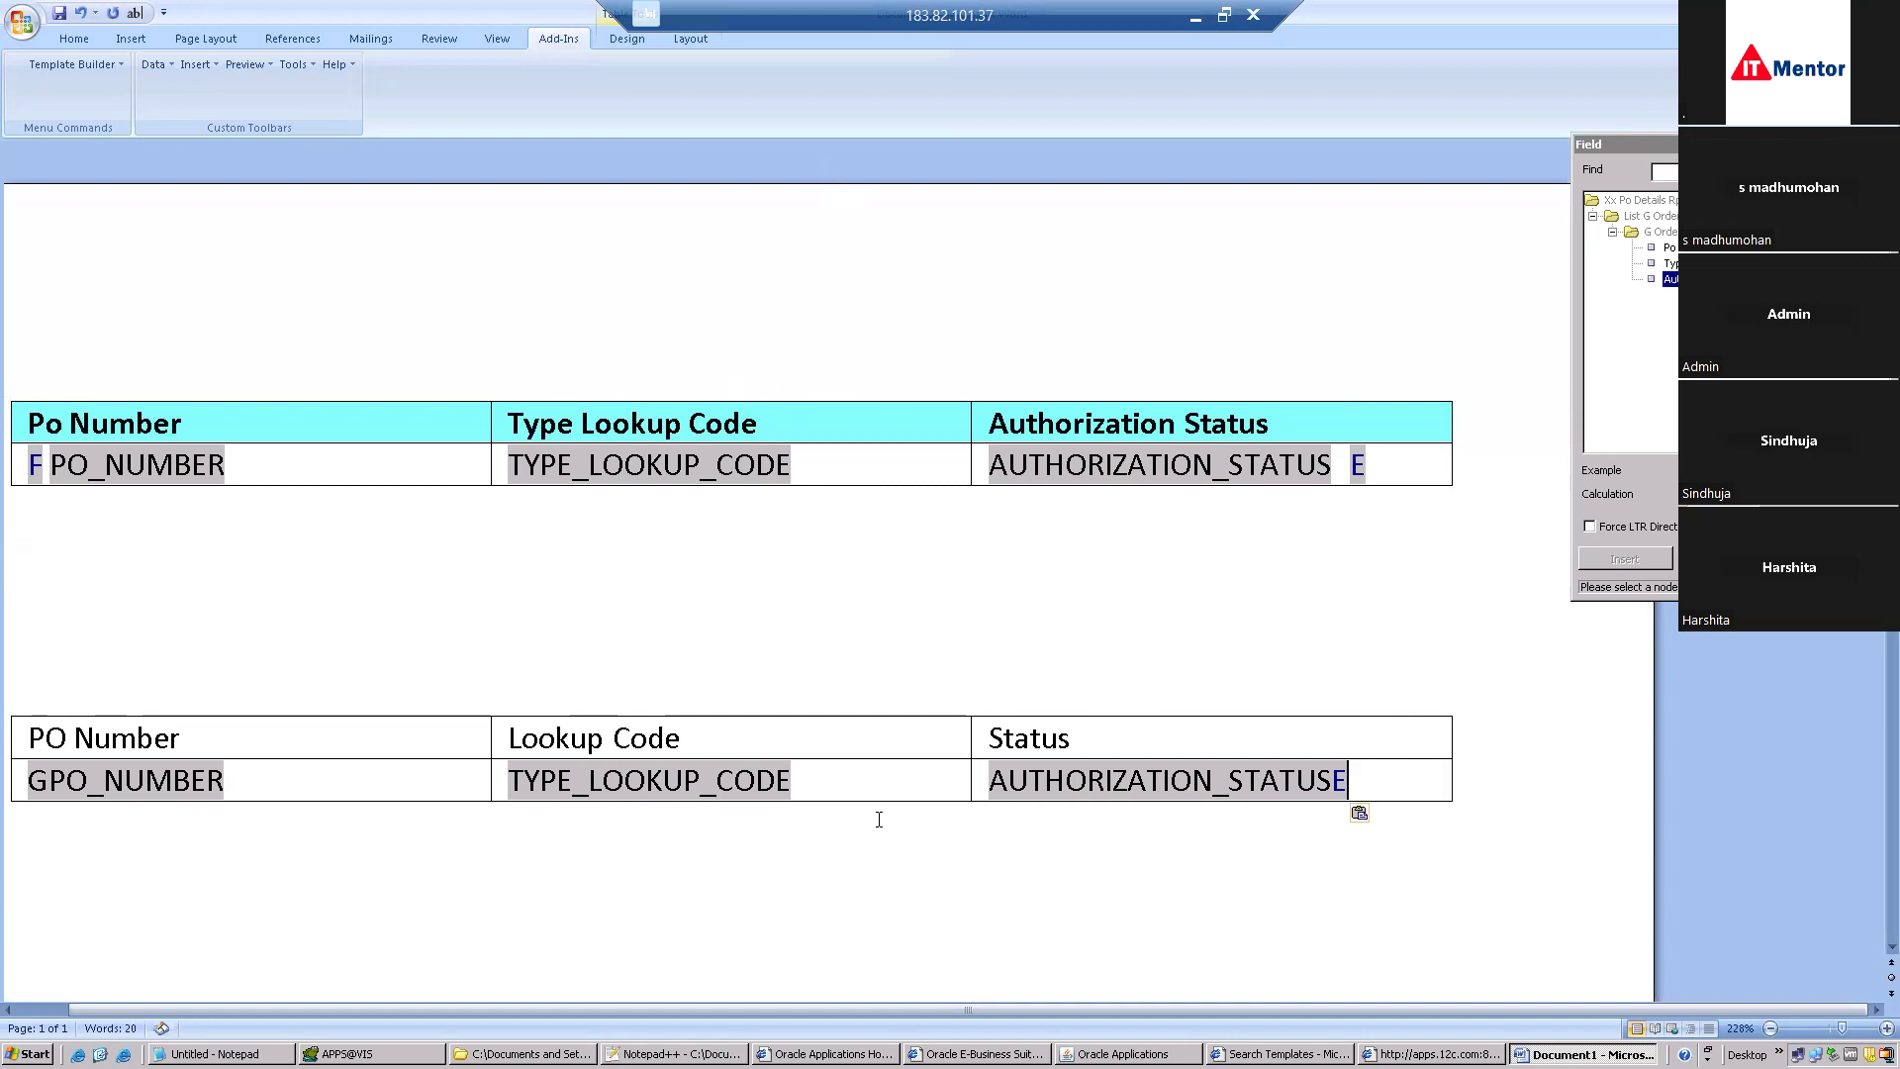
drag(1102, 732, 368, 730)
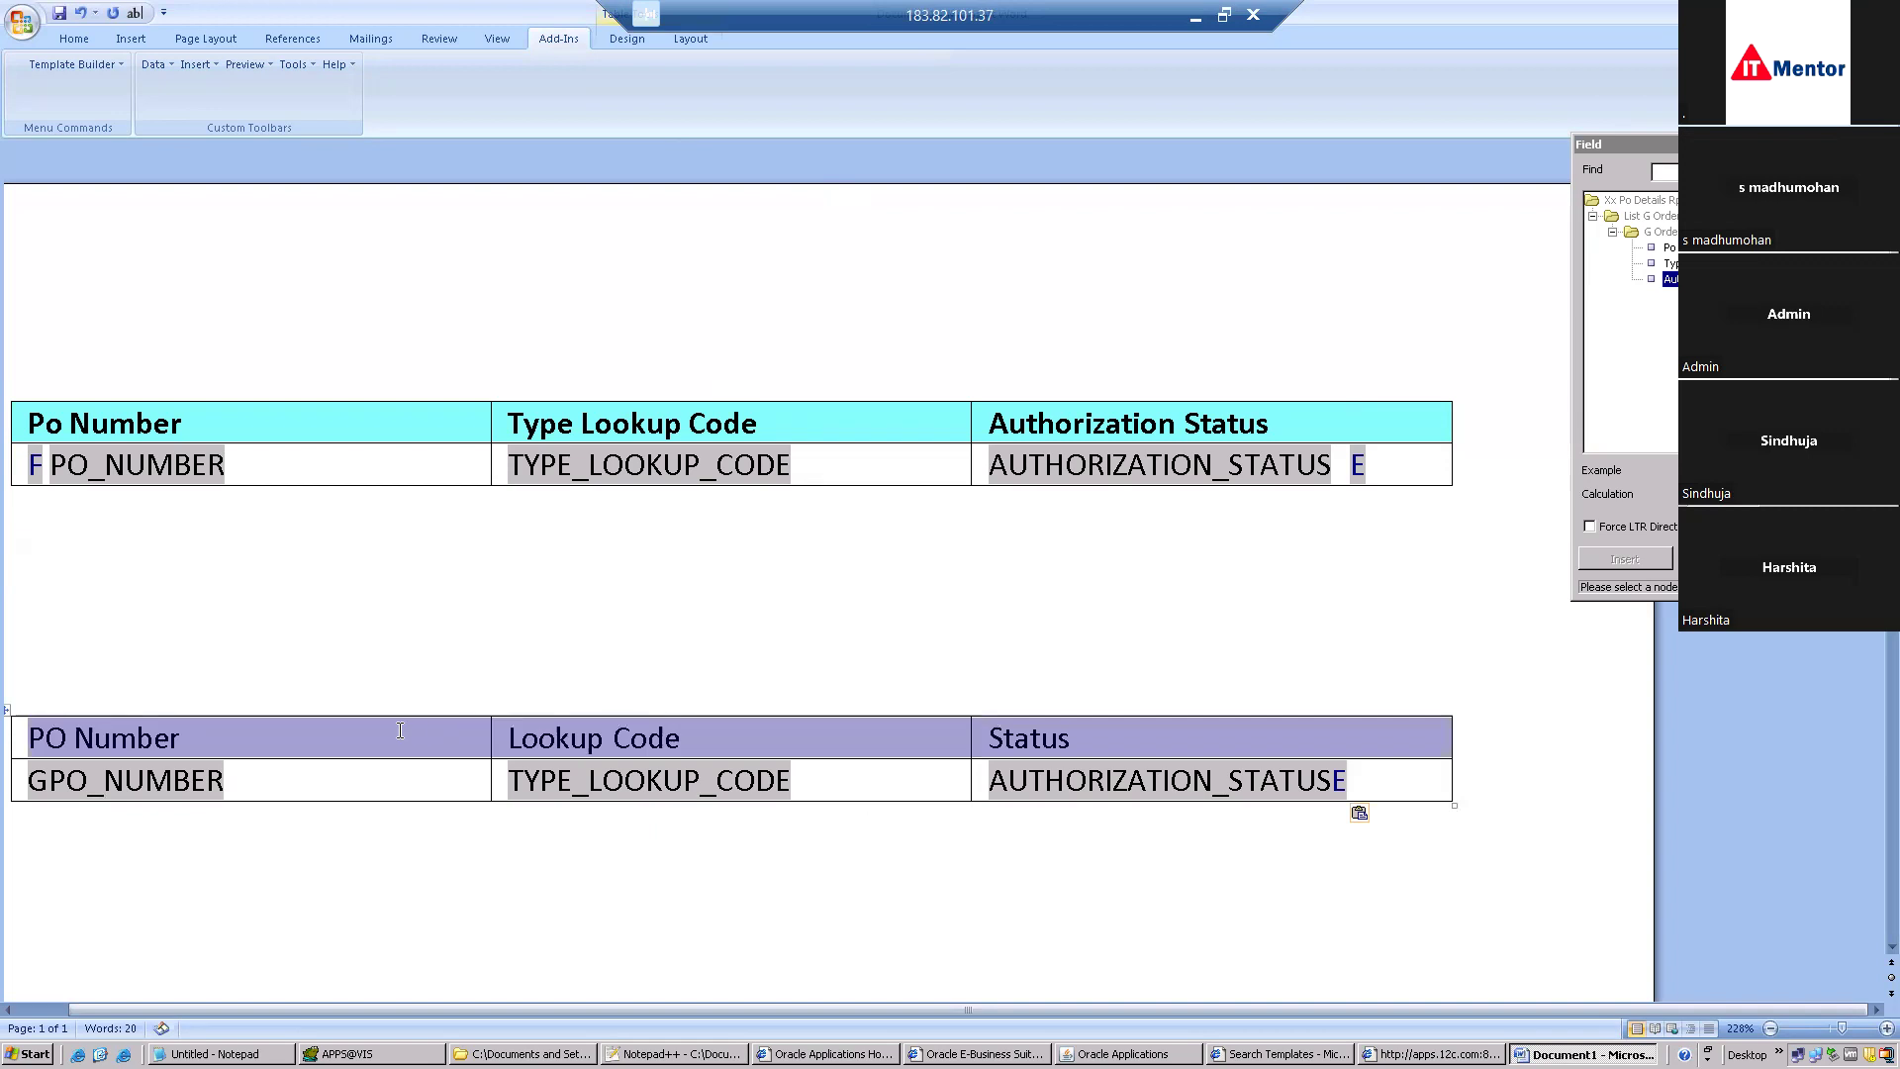
Format the lower header row as bold 10-point Times New Roman.
click(79, 44)
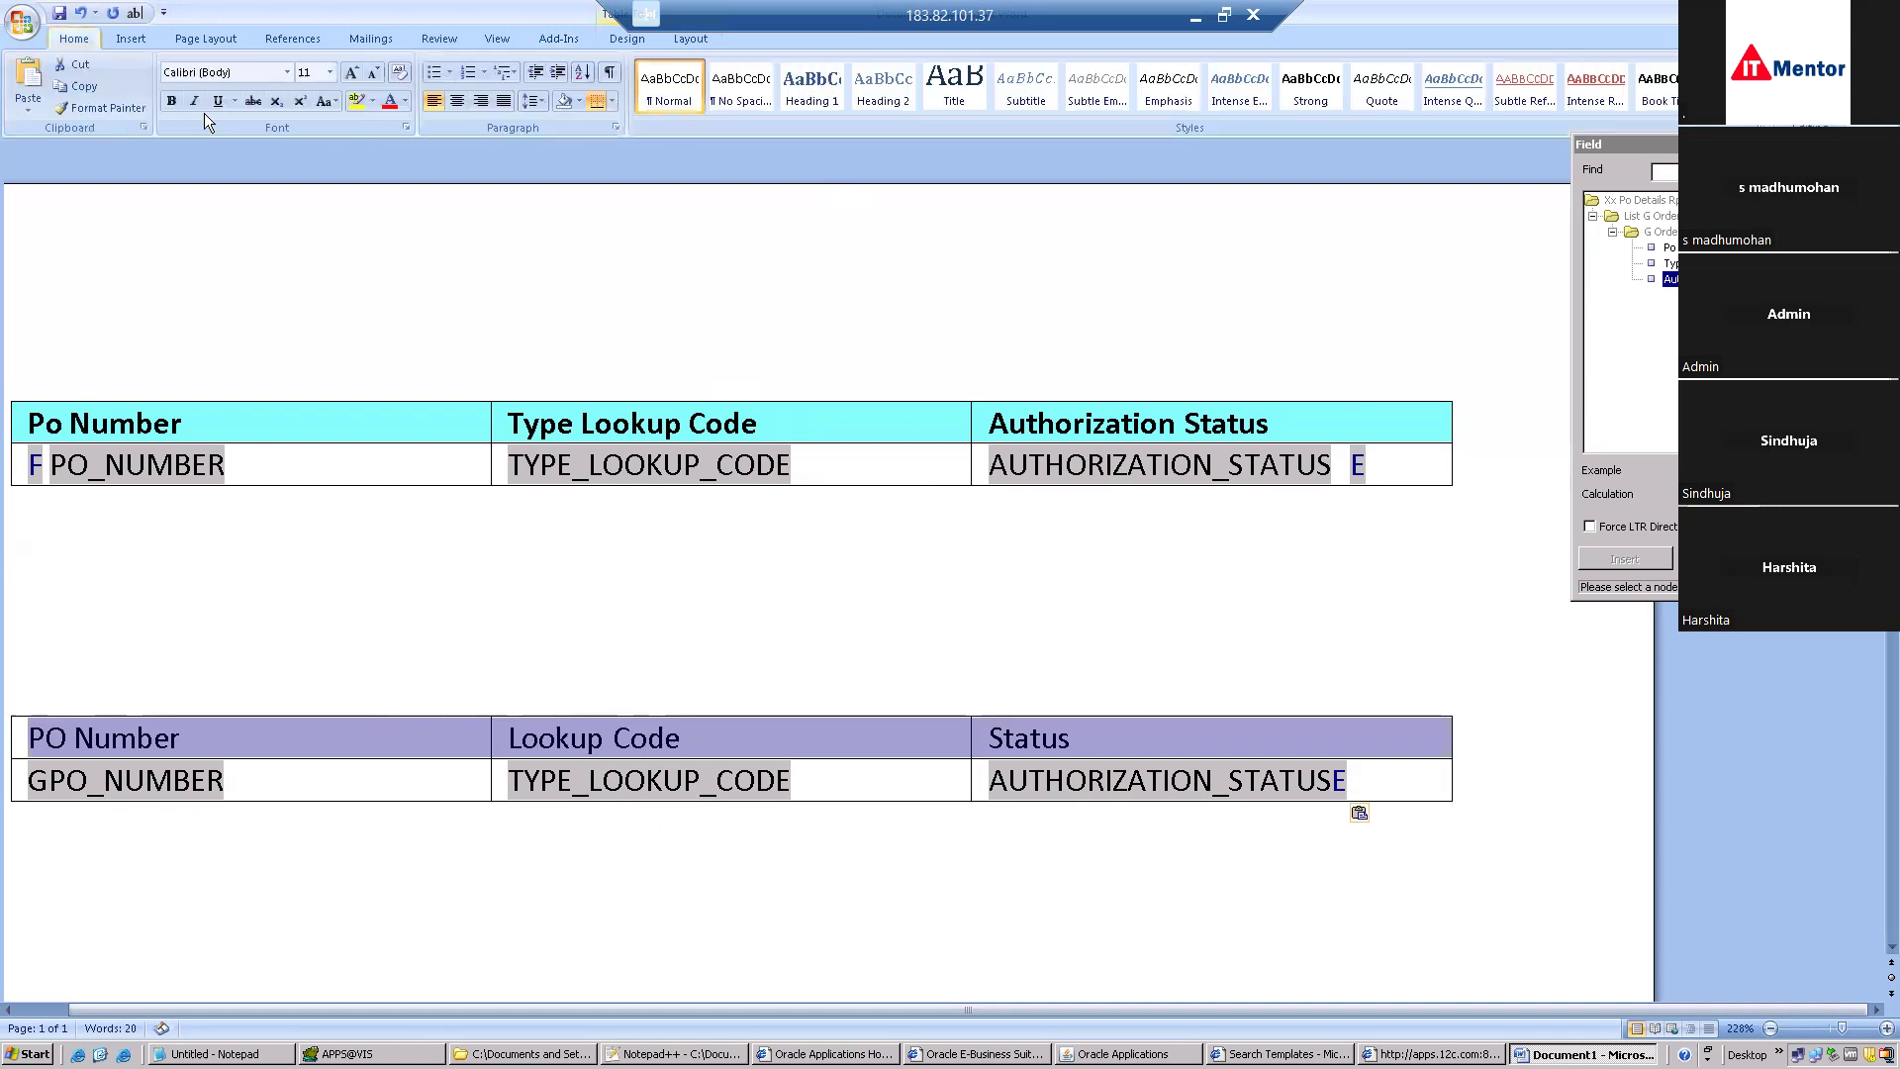
click(287, 73)
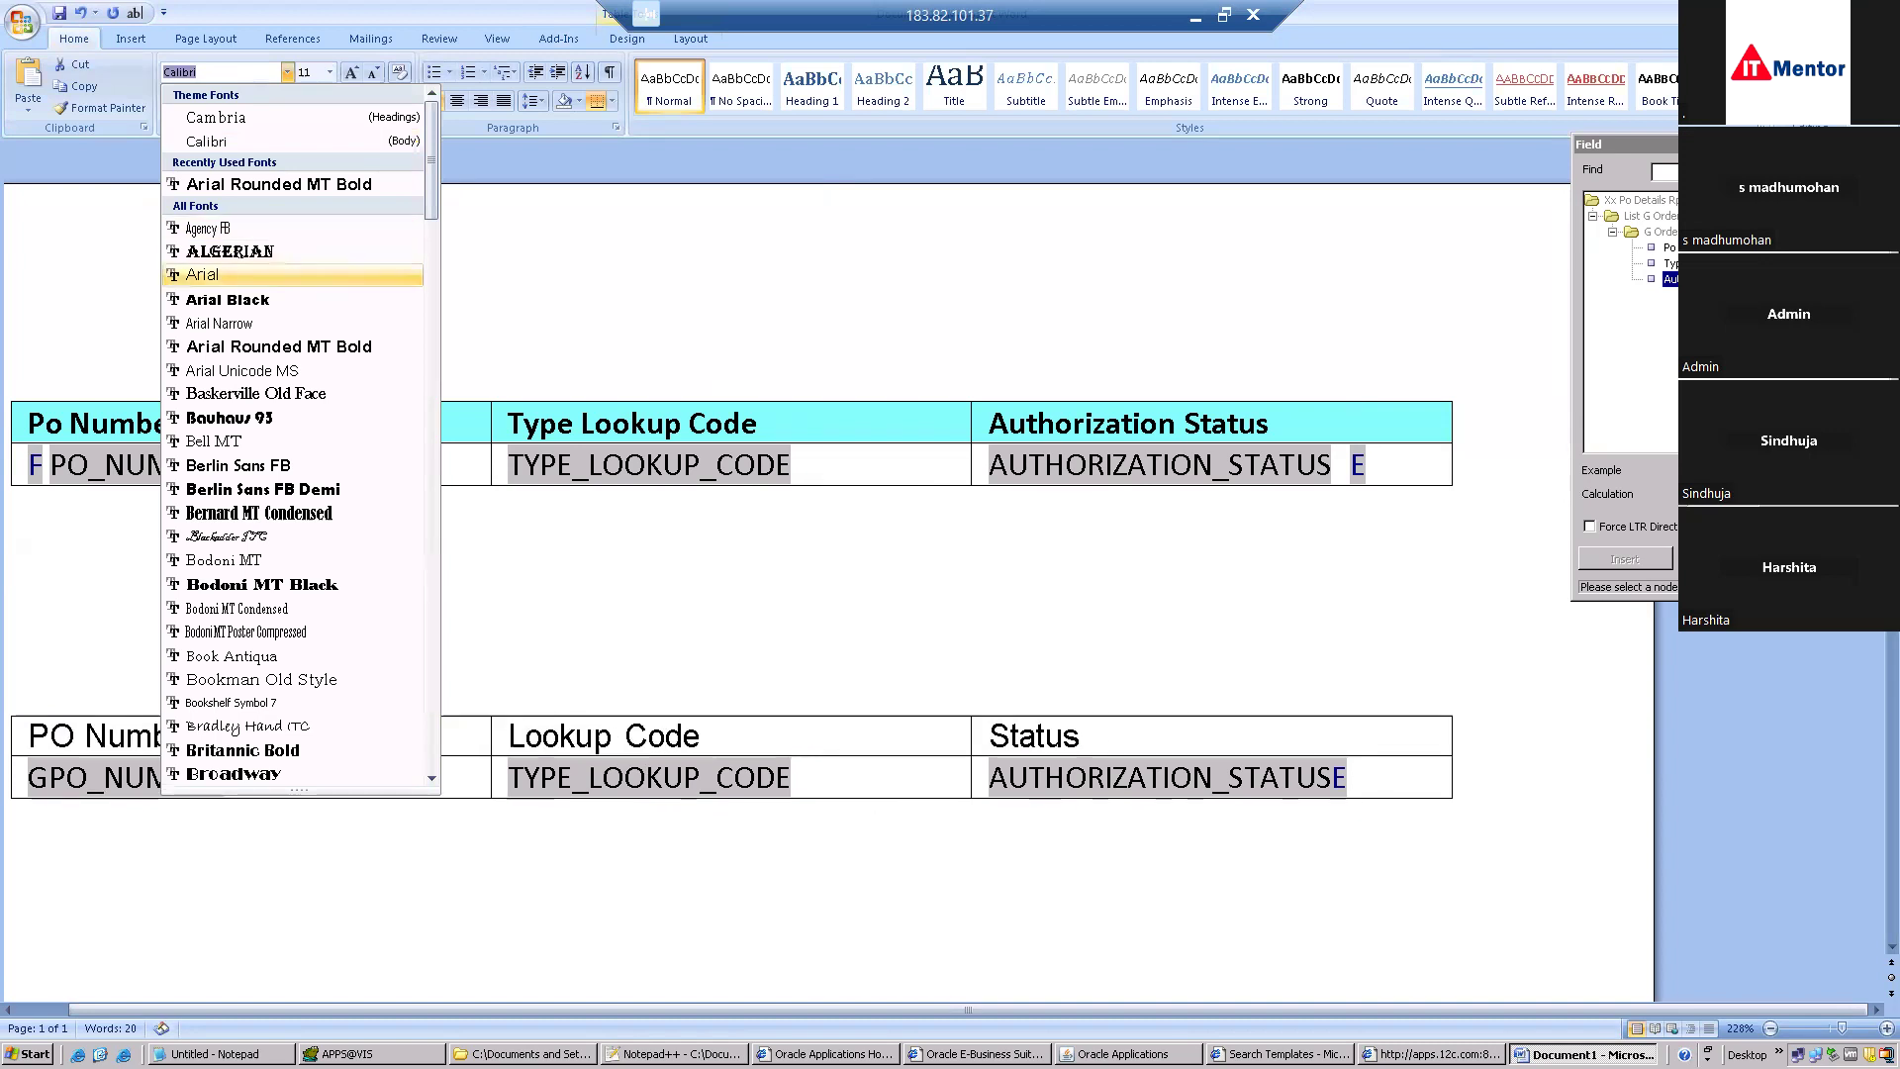
text(tim)
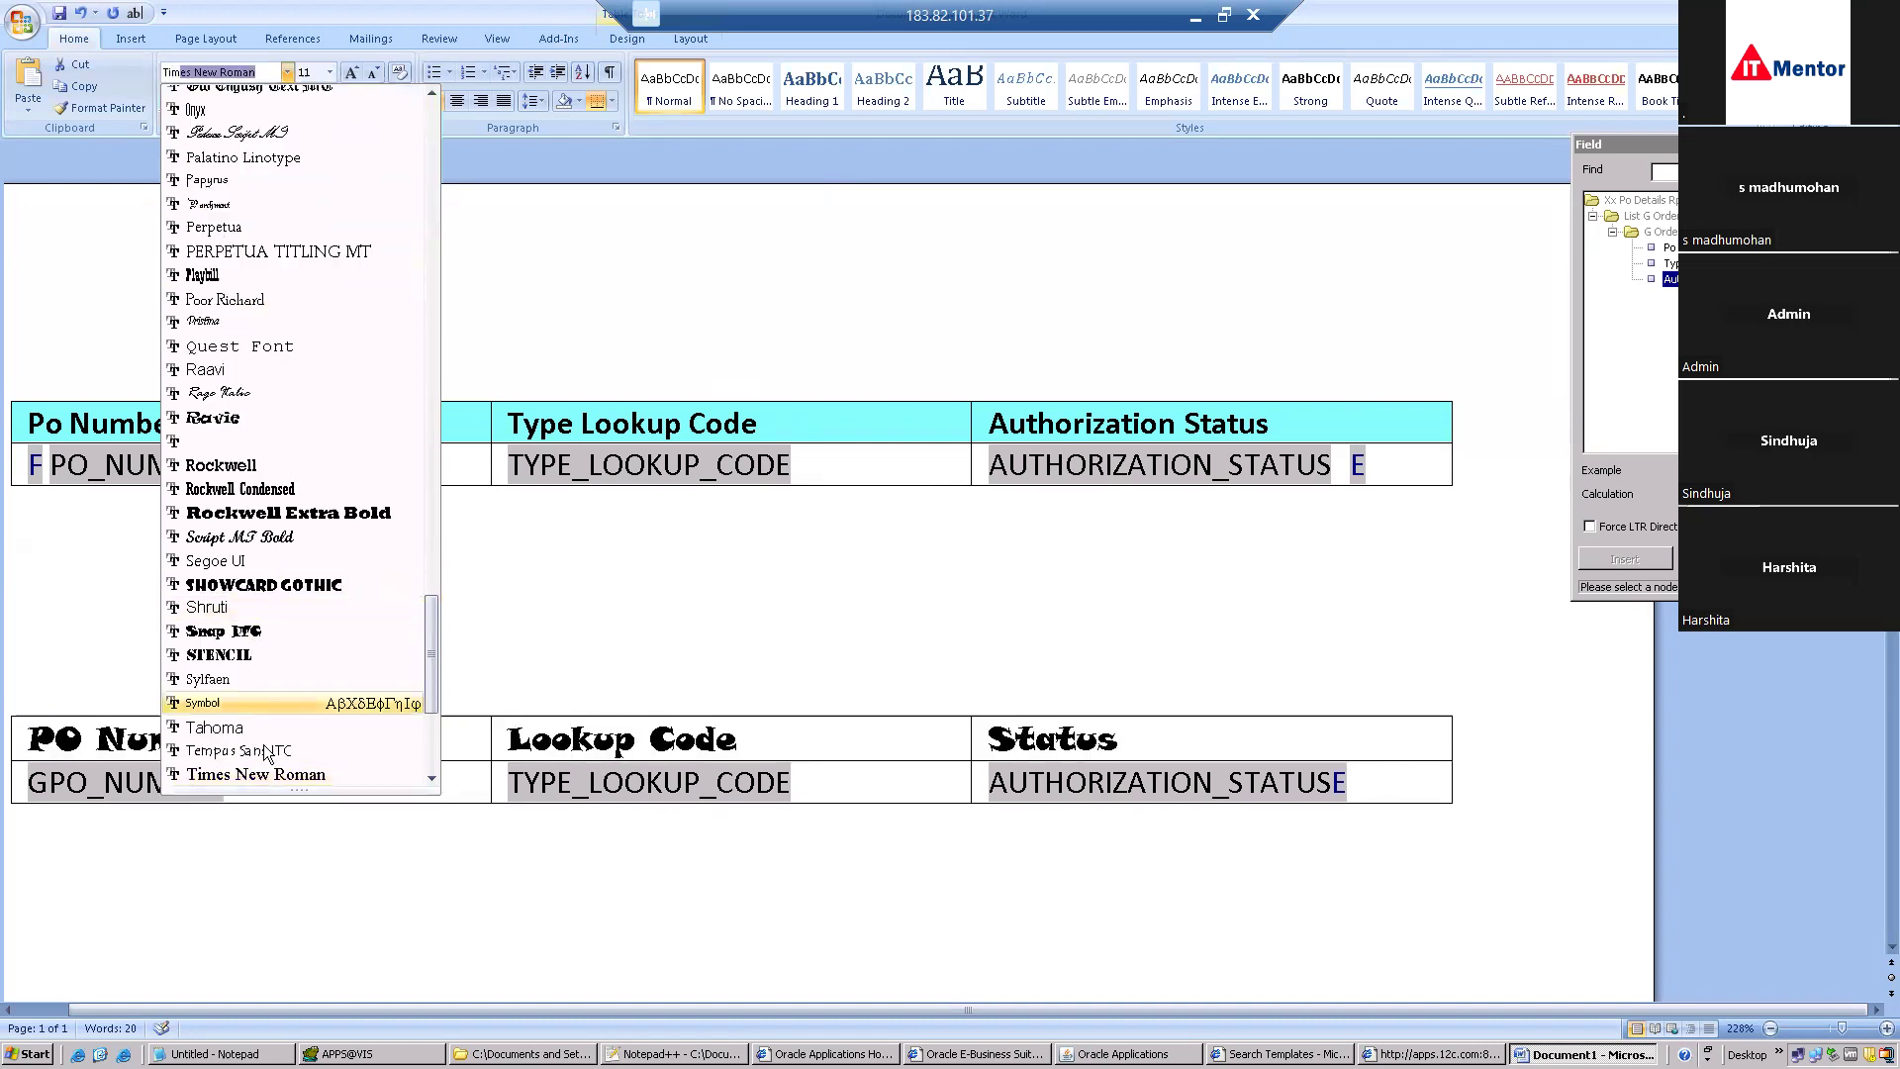
click(272, 772)
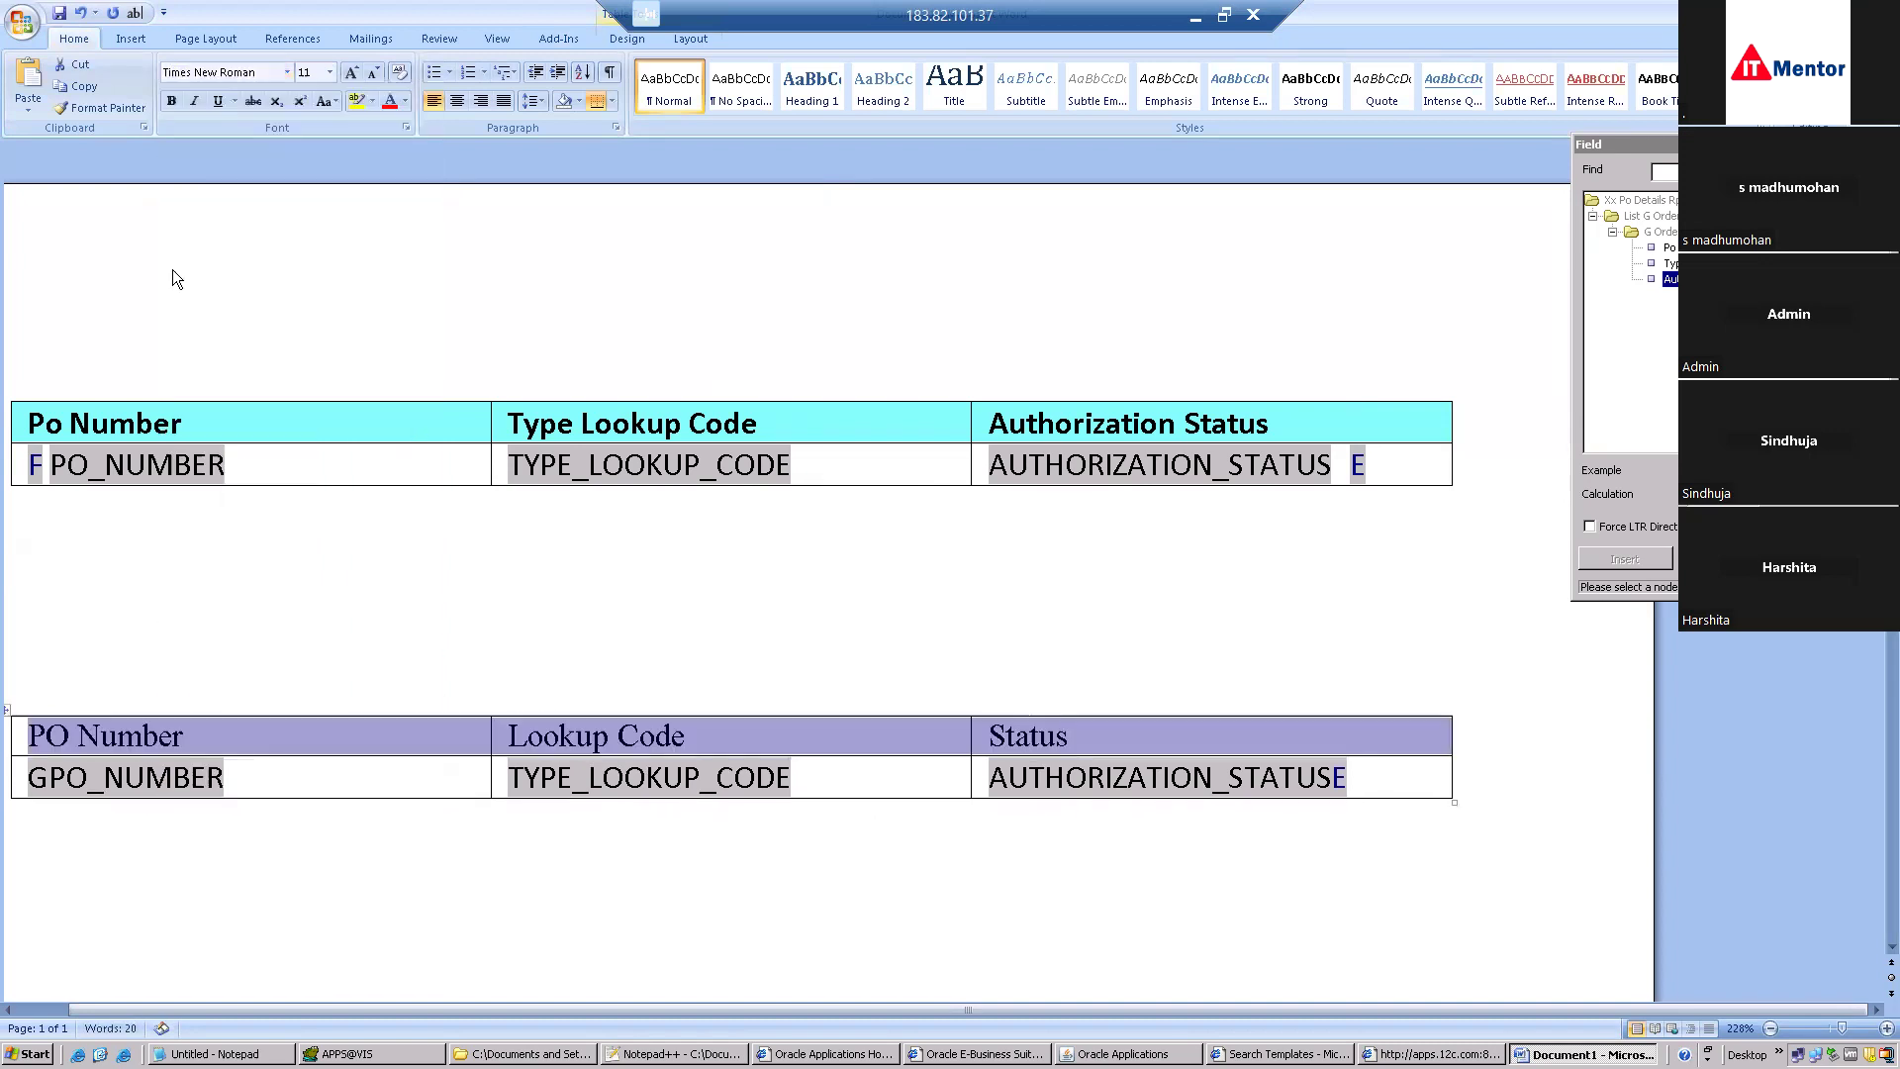
click(330, 75)
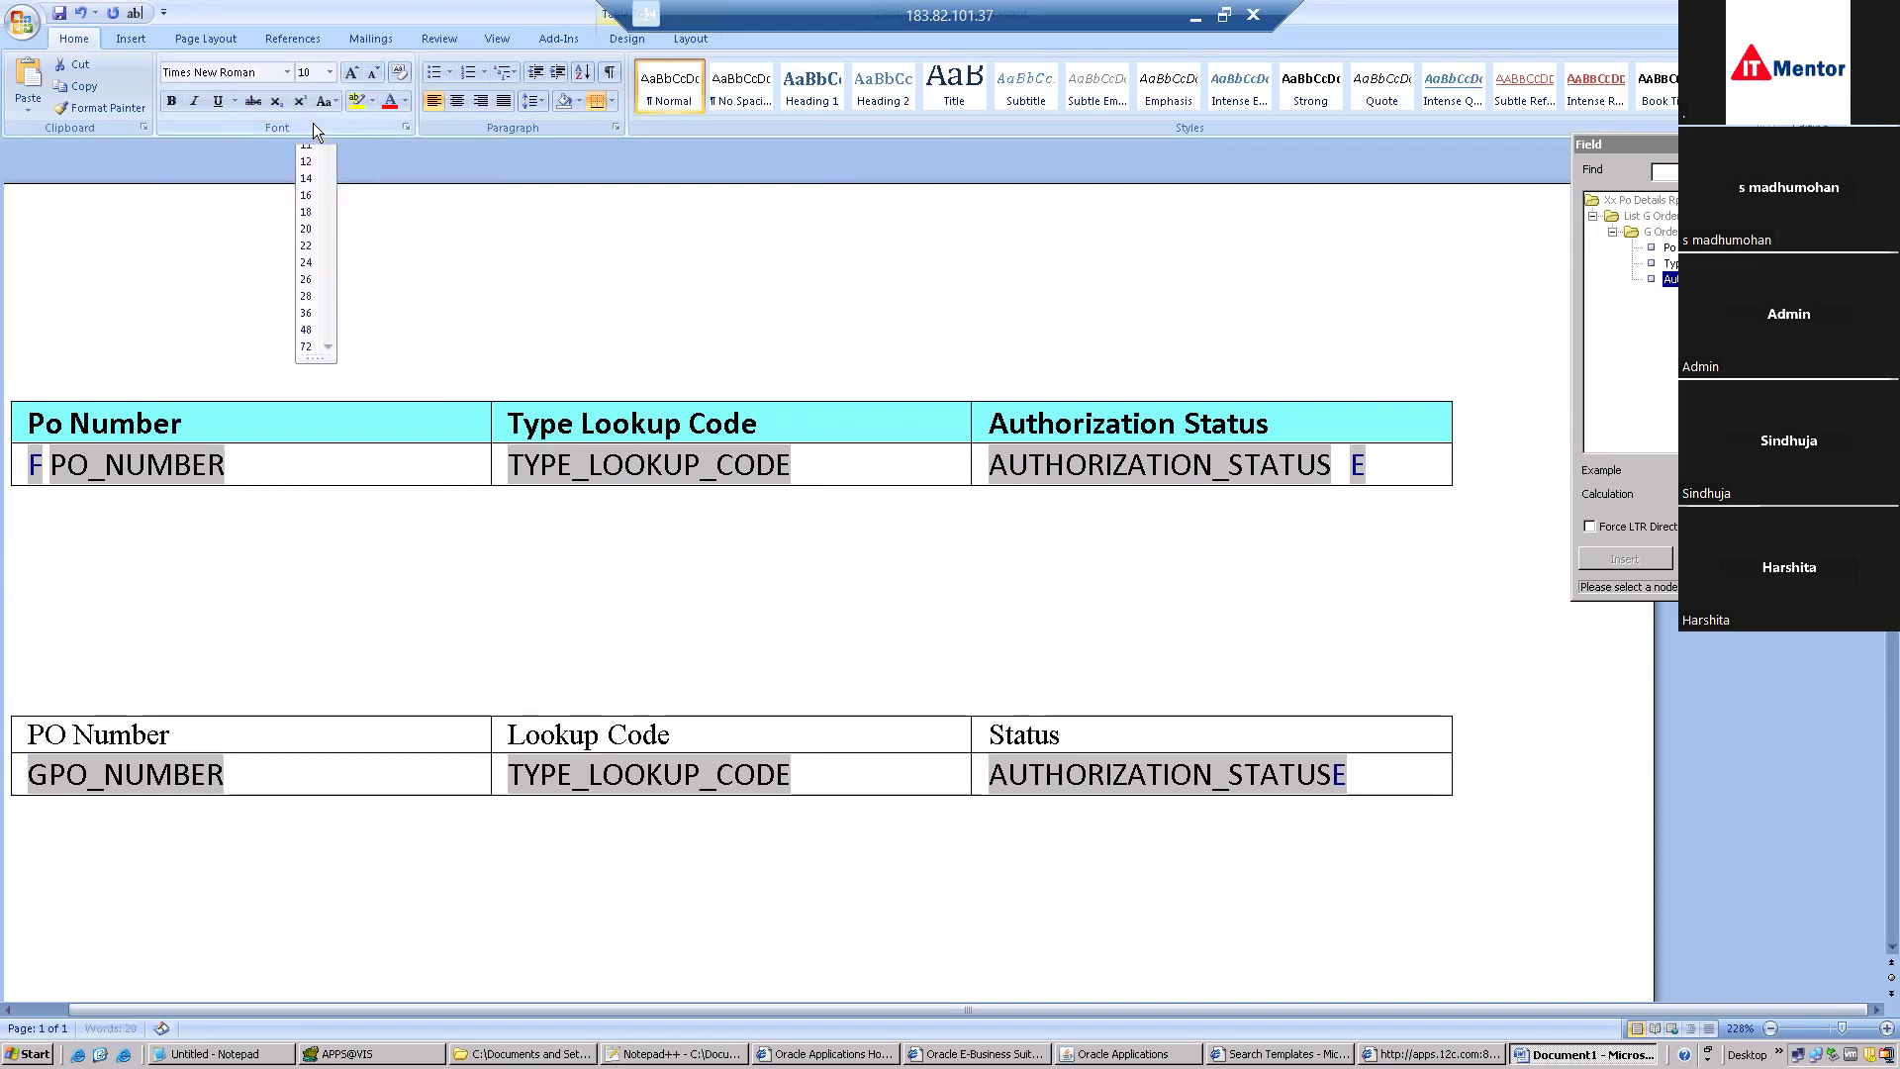
click(315, 130)
click(170, 101)
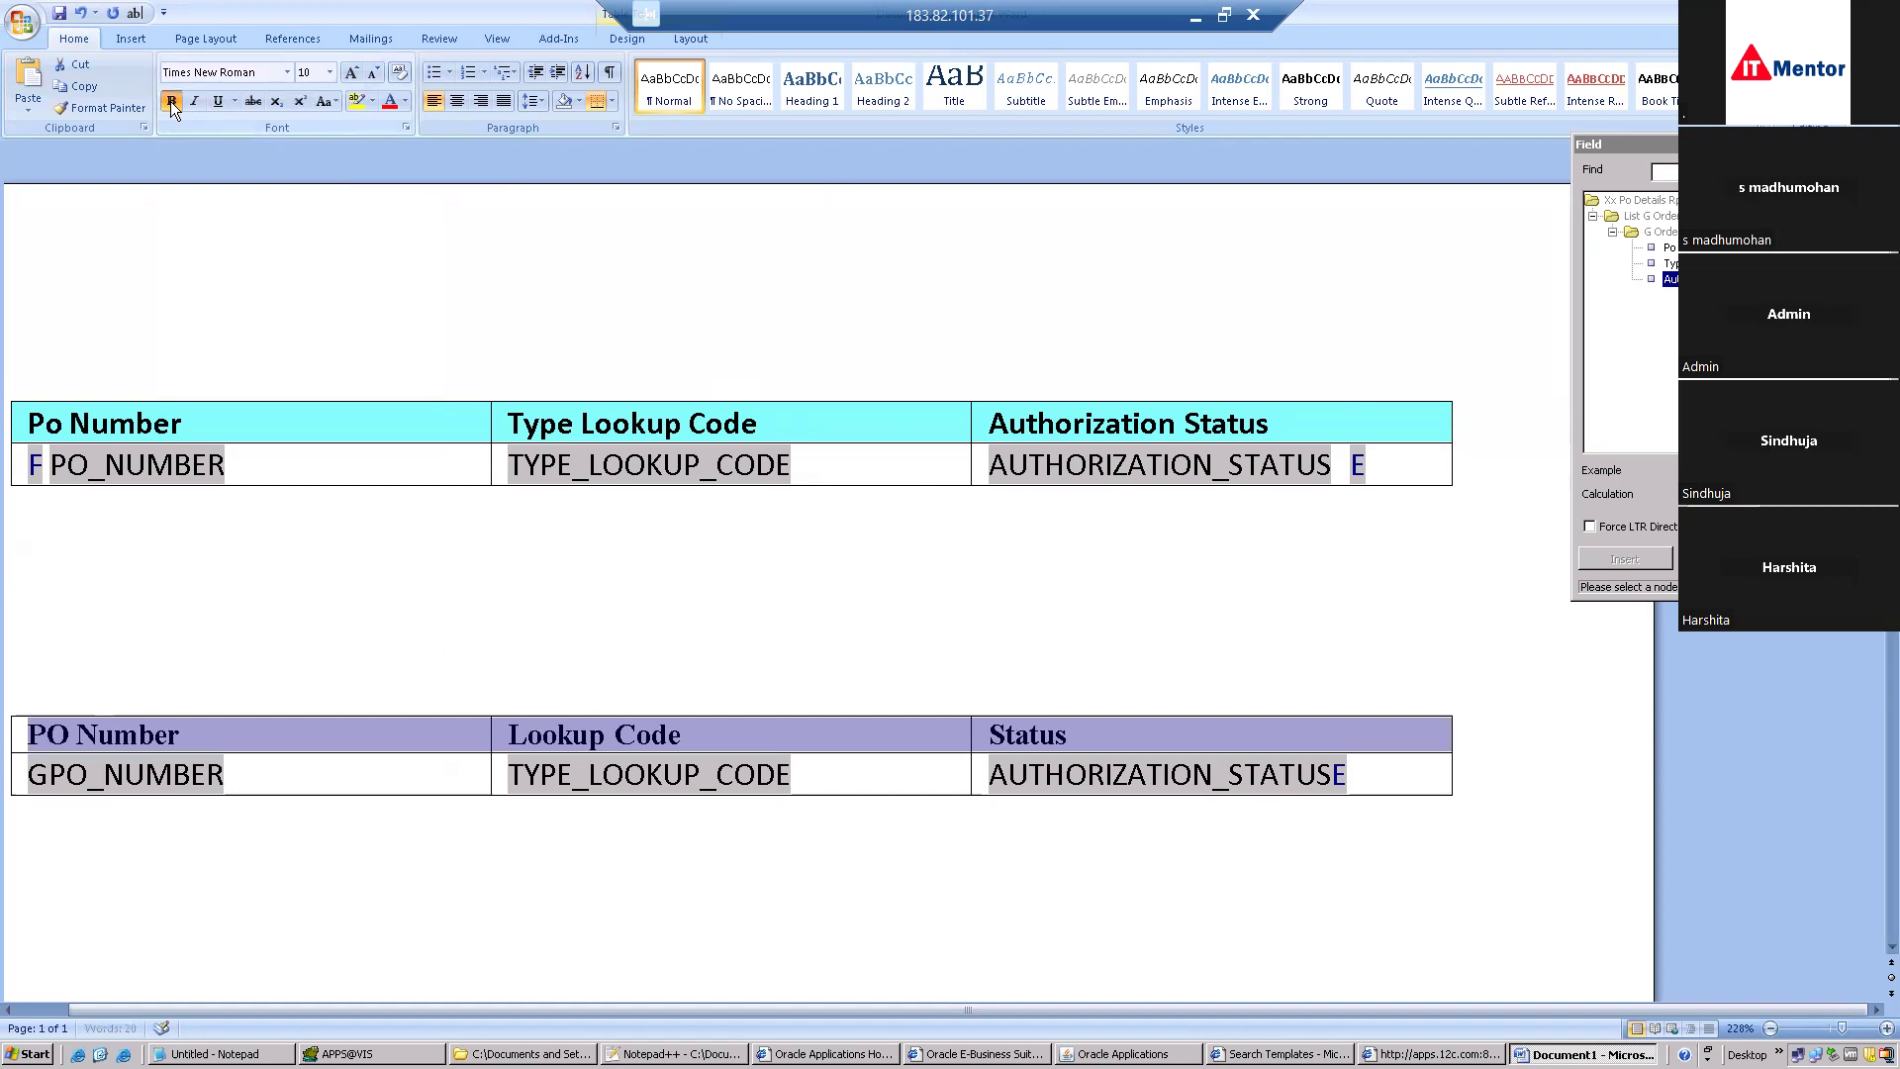
Select the entire upper, wizard-built table.
click(908, 595)
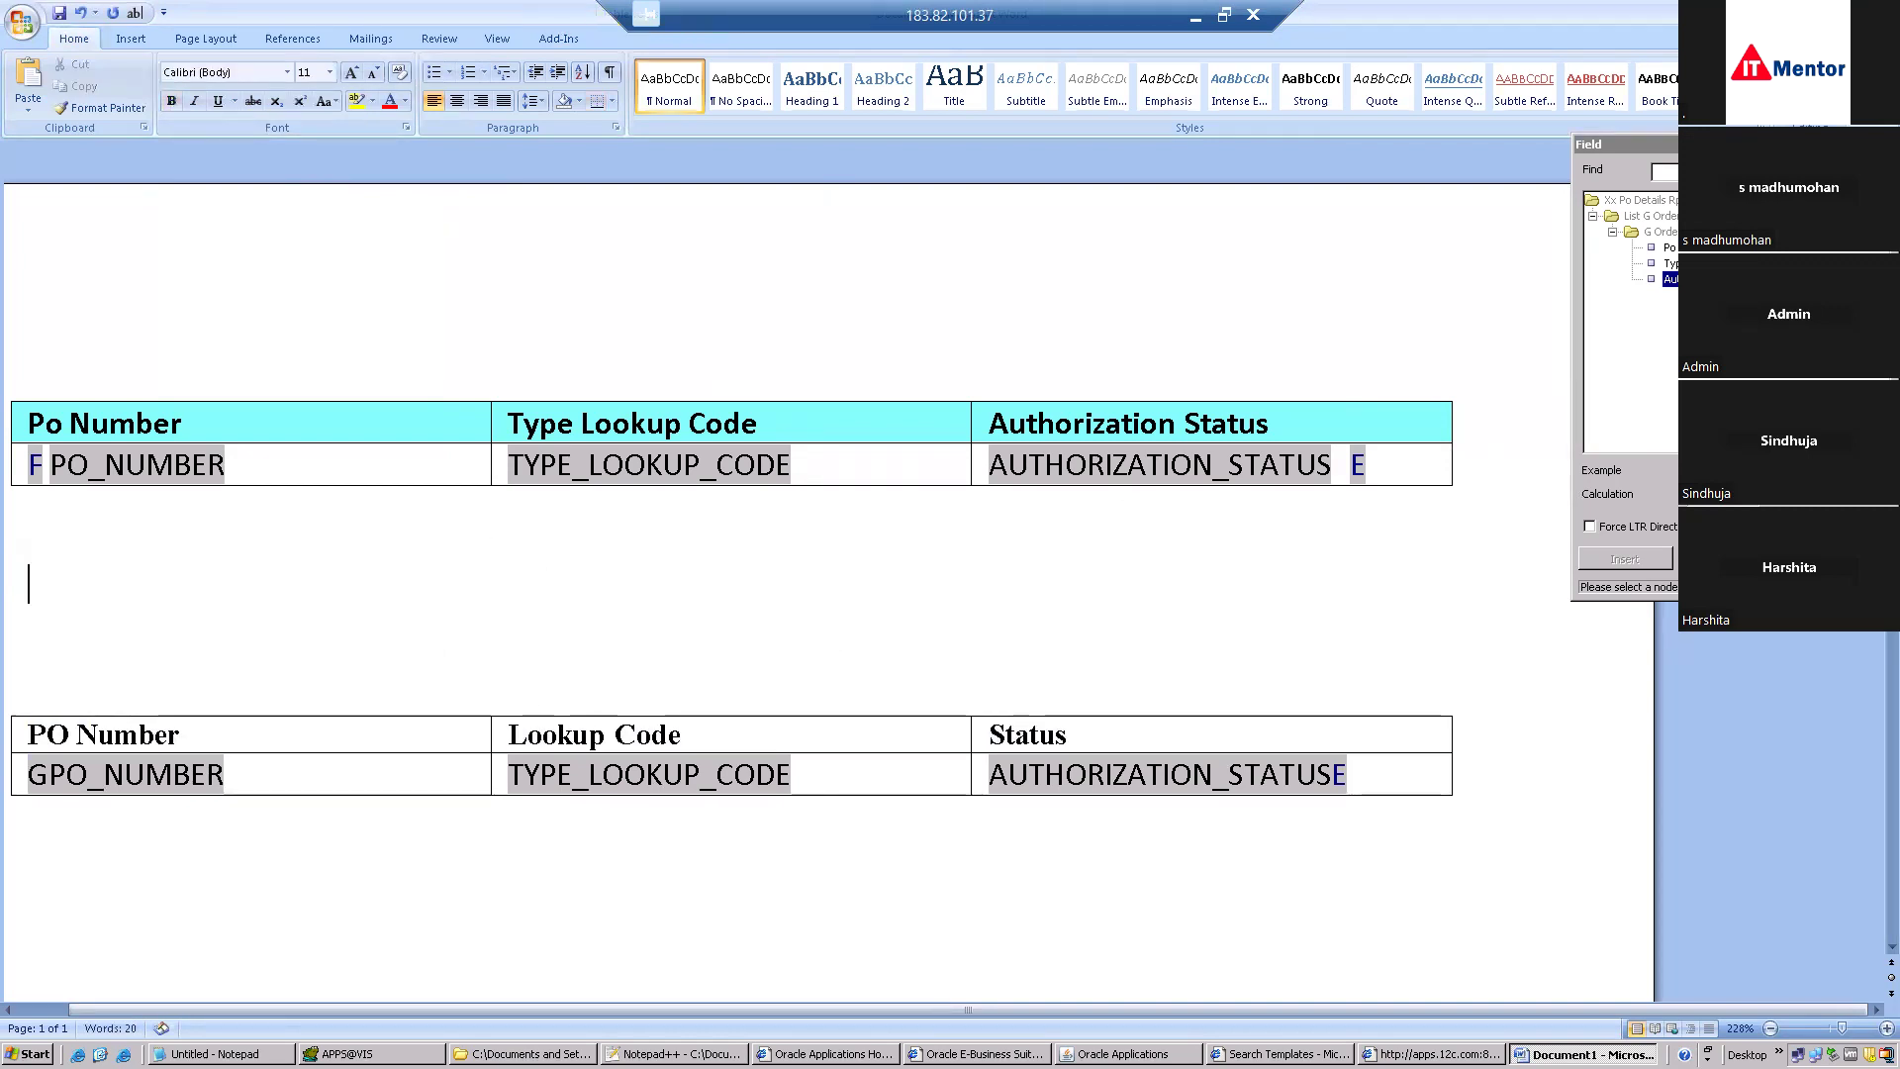
drag(1492, 496, 39, 382)
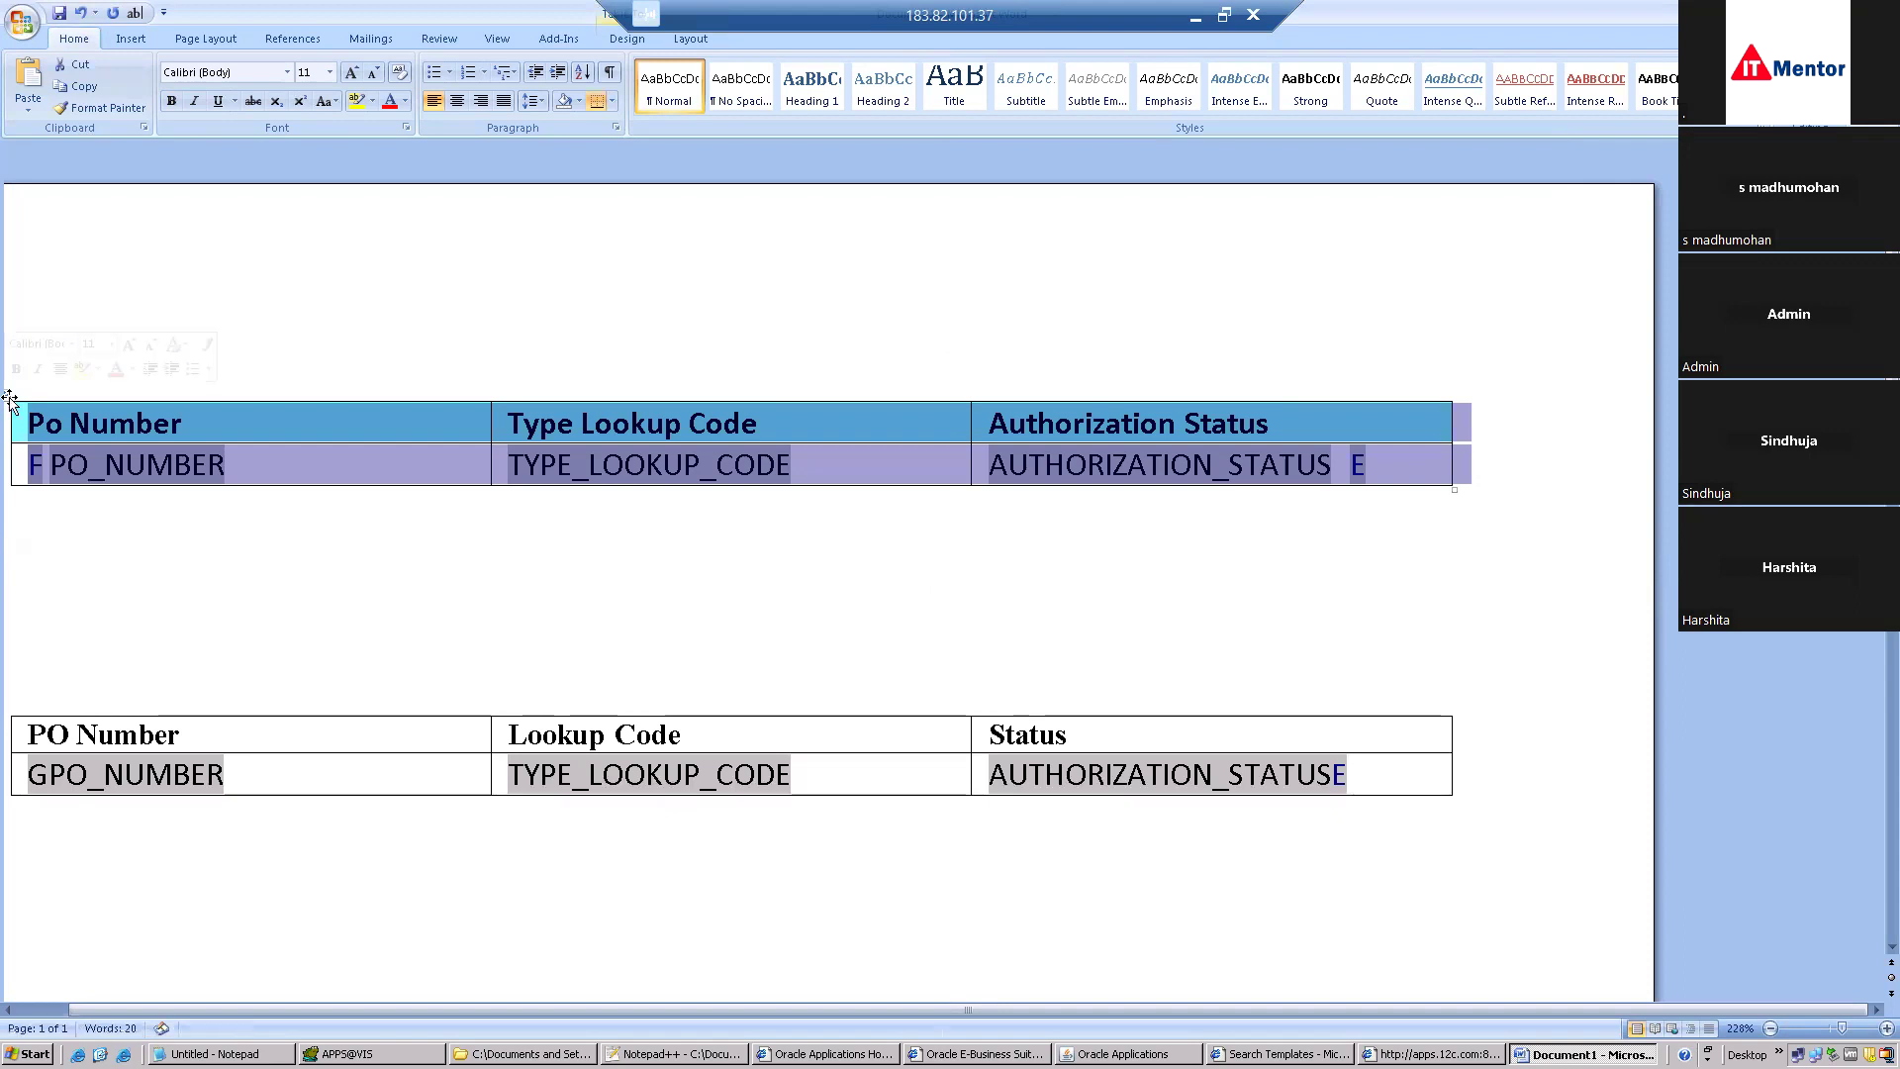
right_click(11, 400)
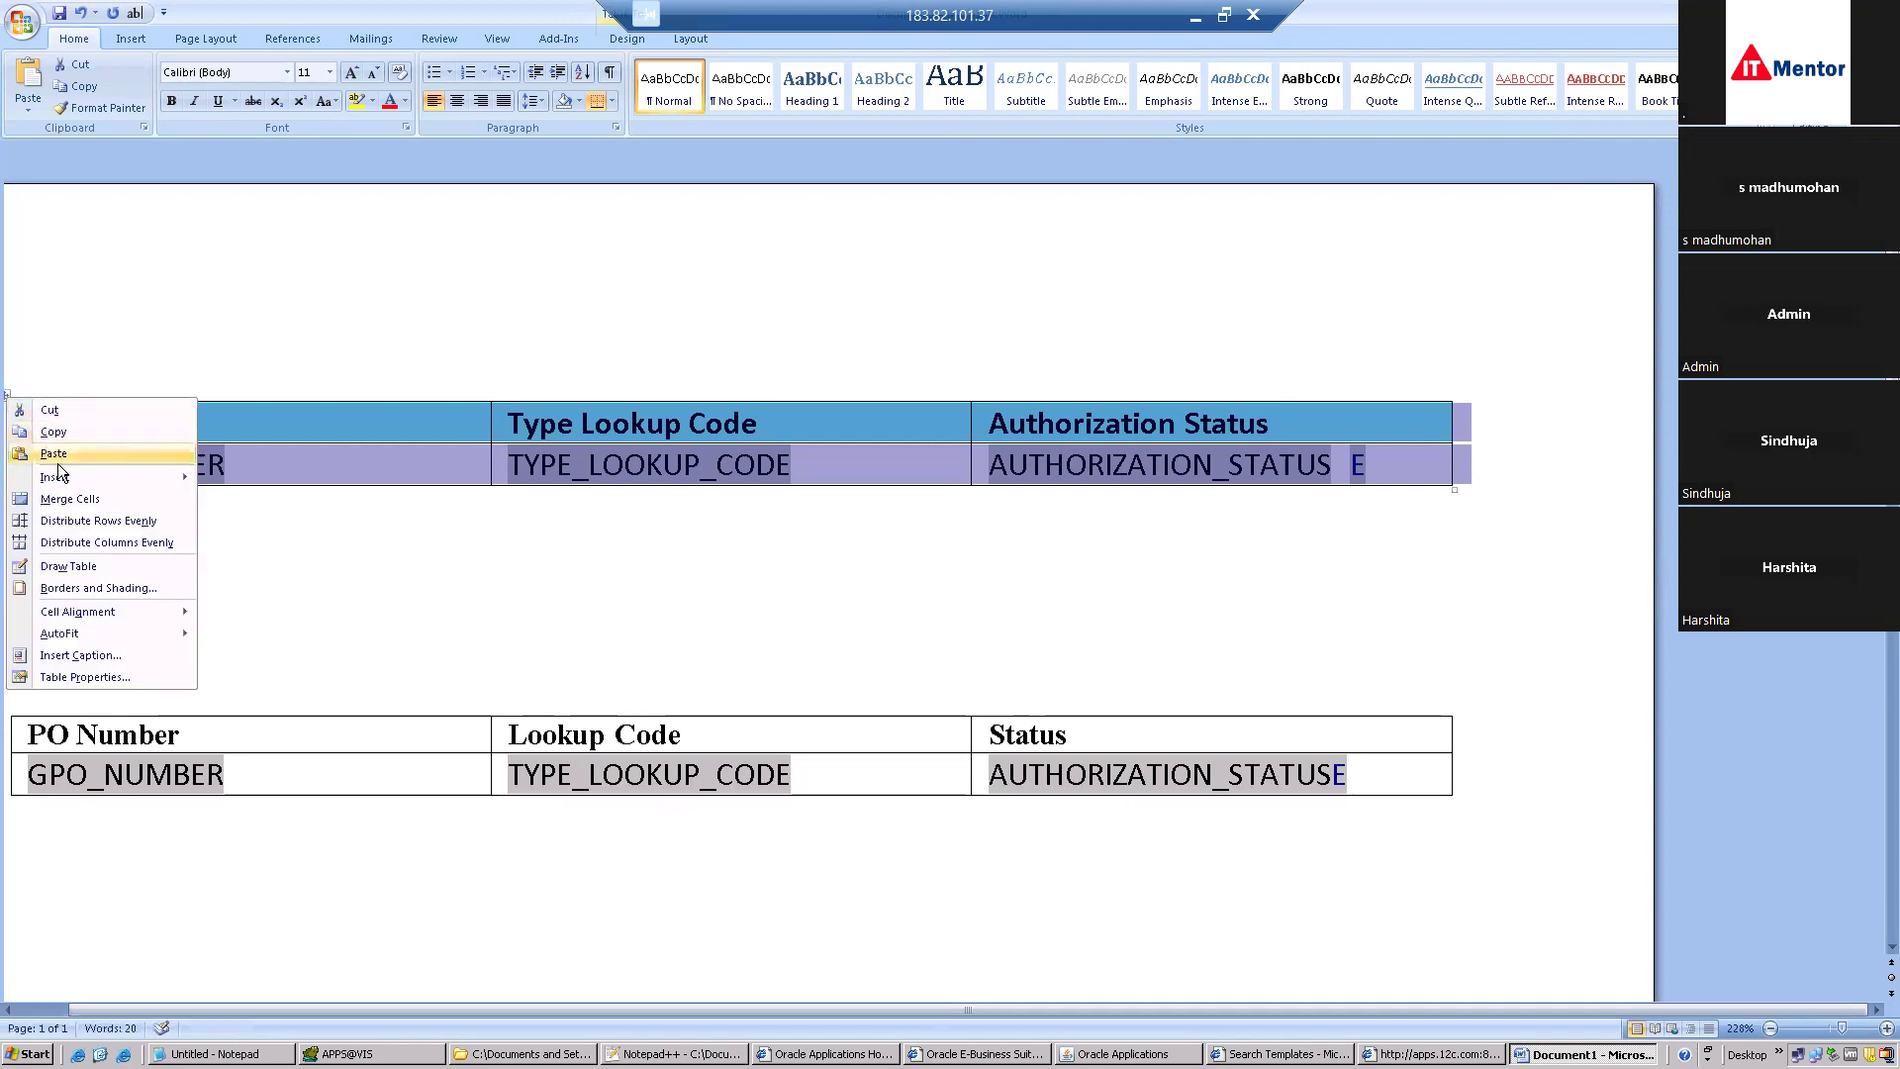
Clear the upper table's contents, cut the empty table, and delete the leftover blank lines.
click(91, 315)
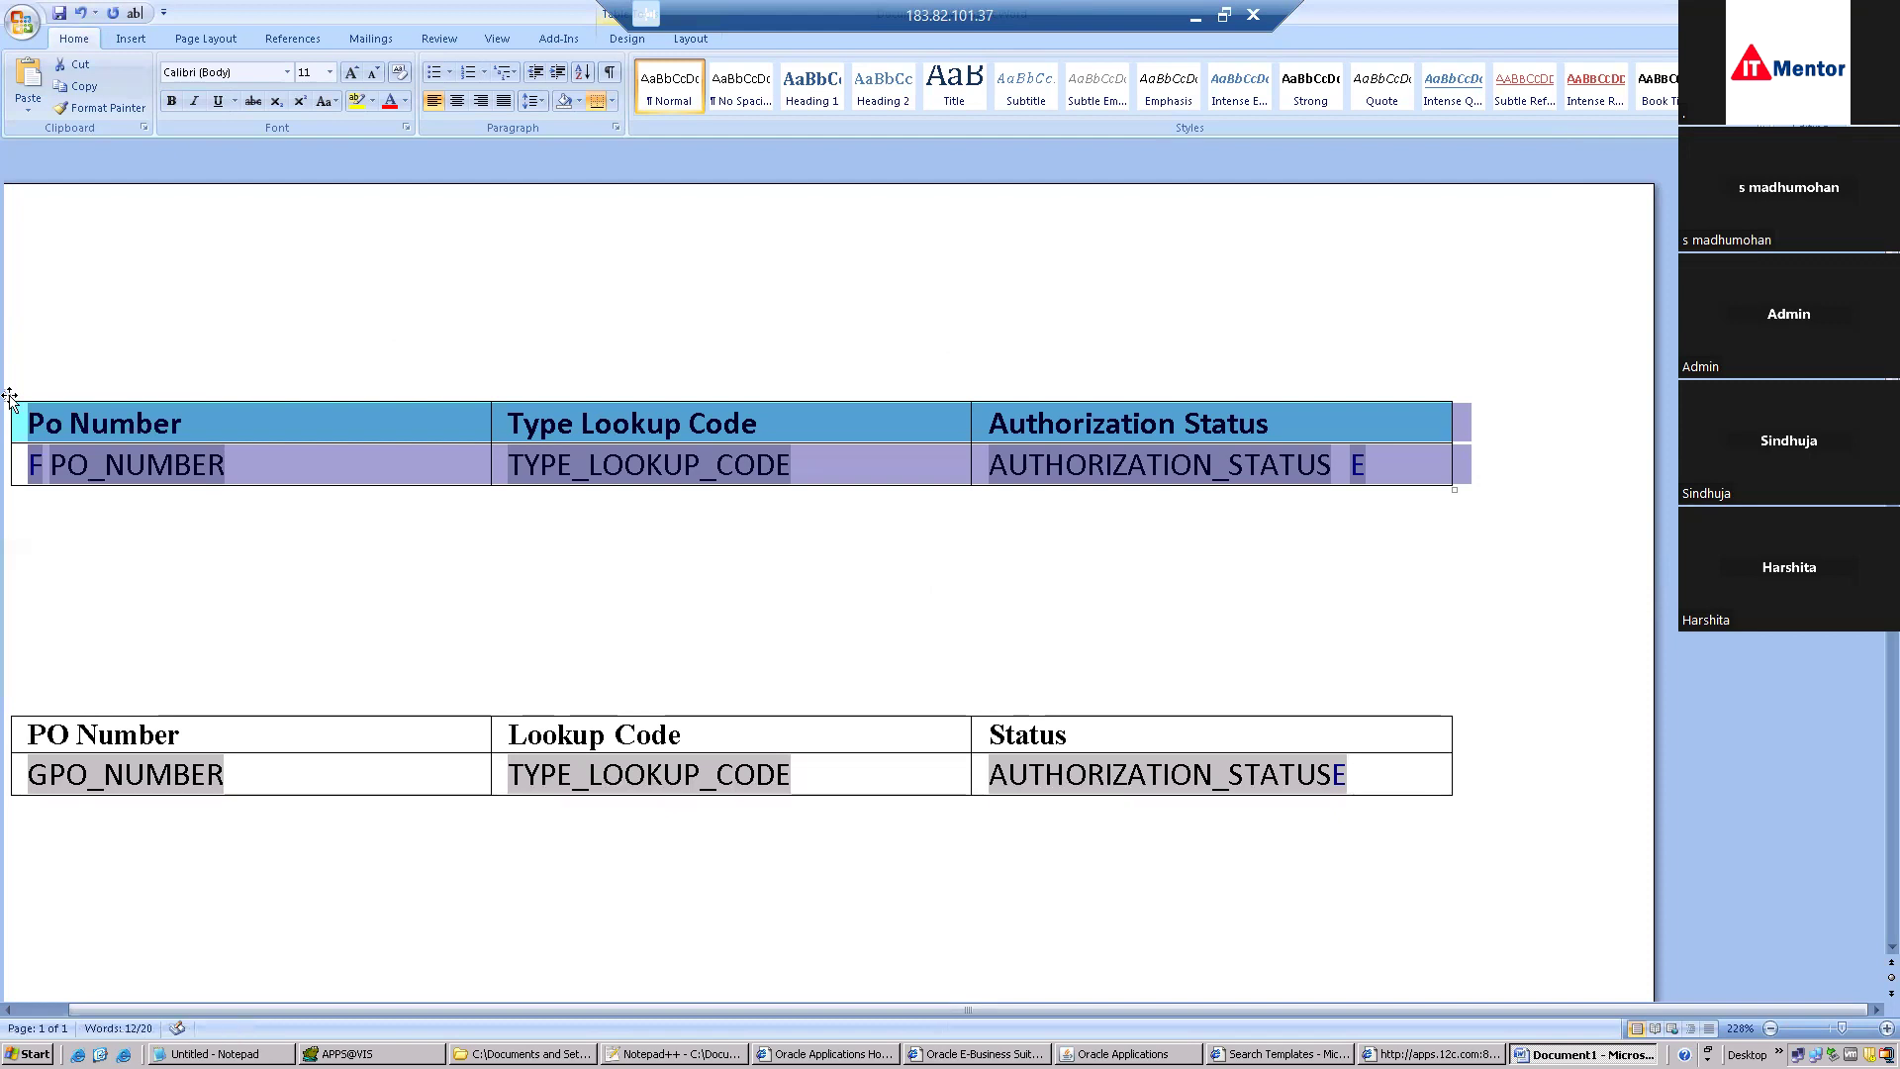
key(Delete)
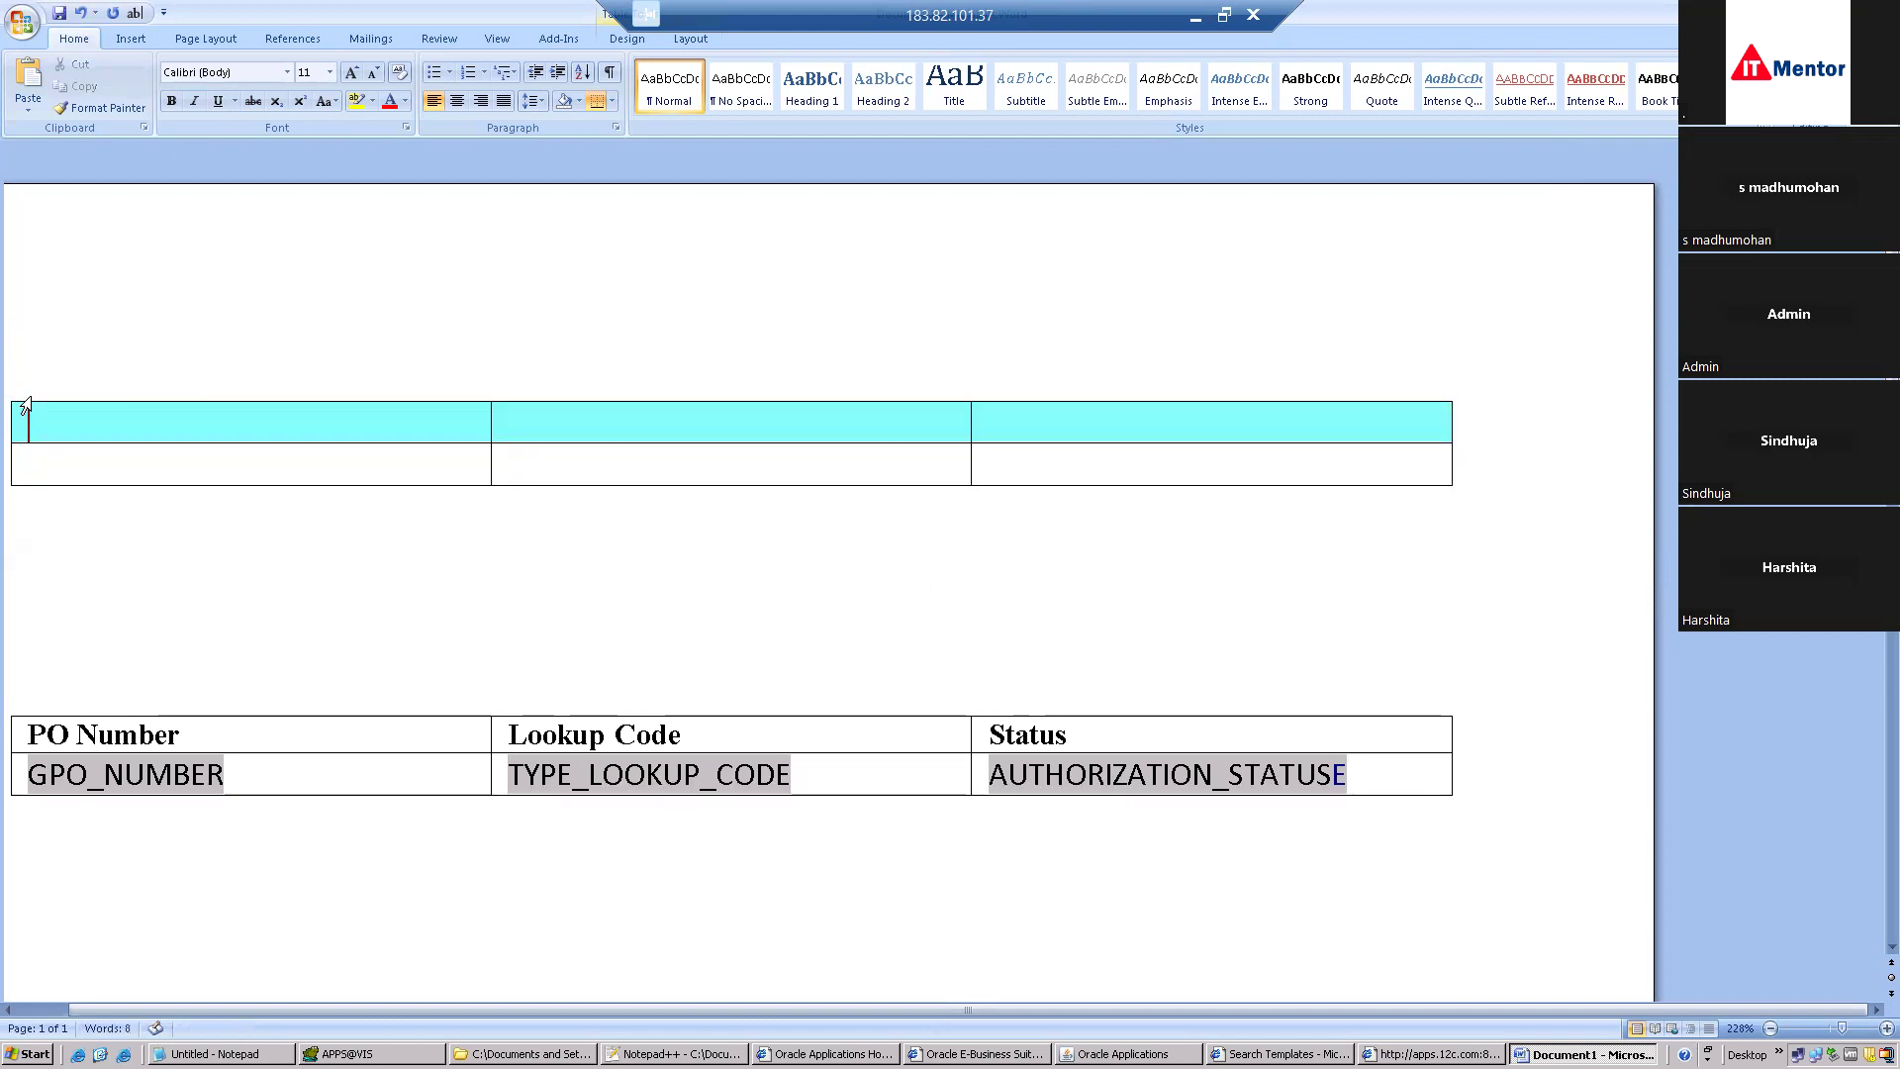
click(184, 507)
double_click(184, 506)
key(BackSpace)
click(9, 394)
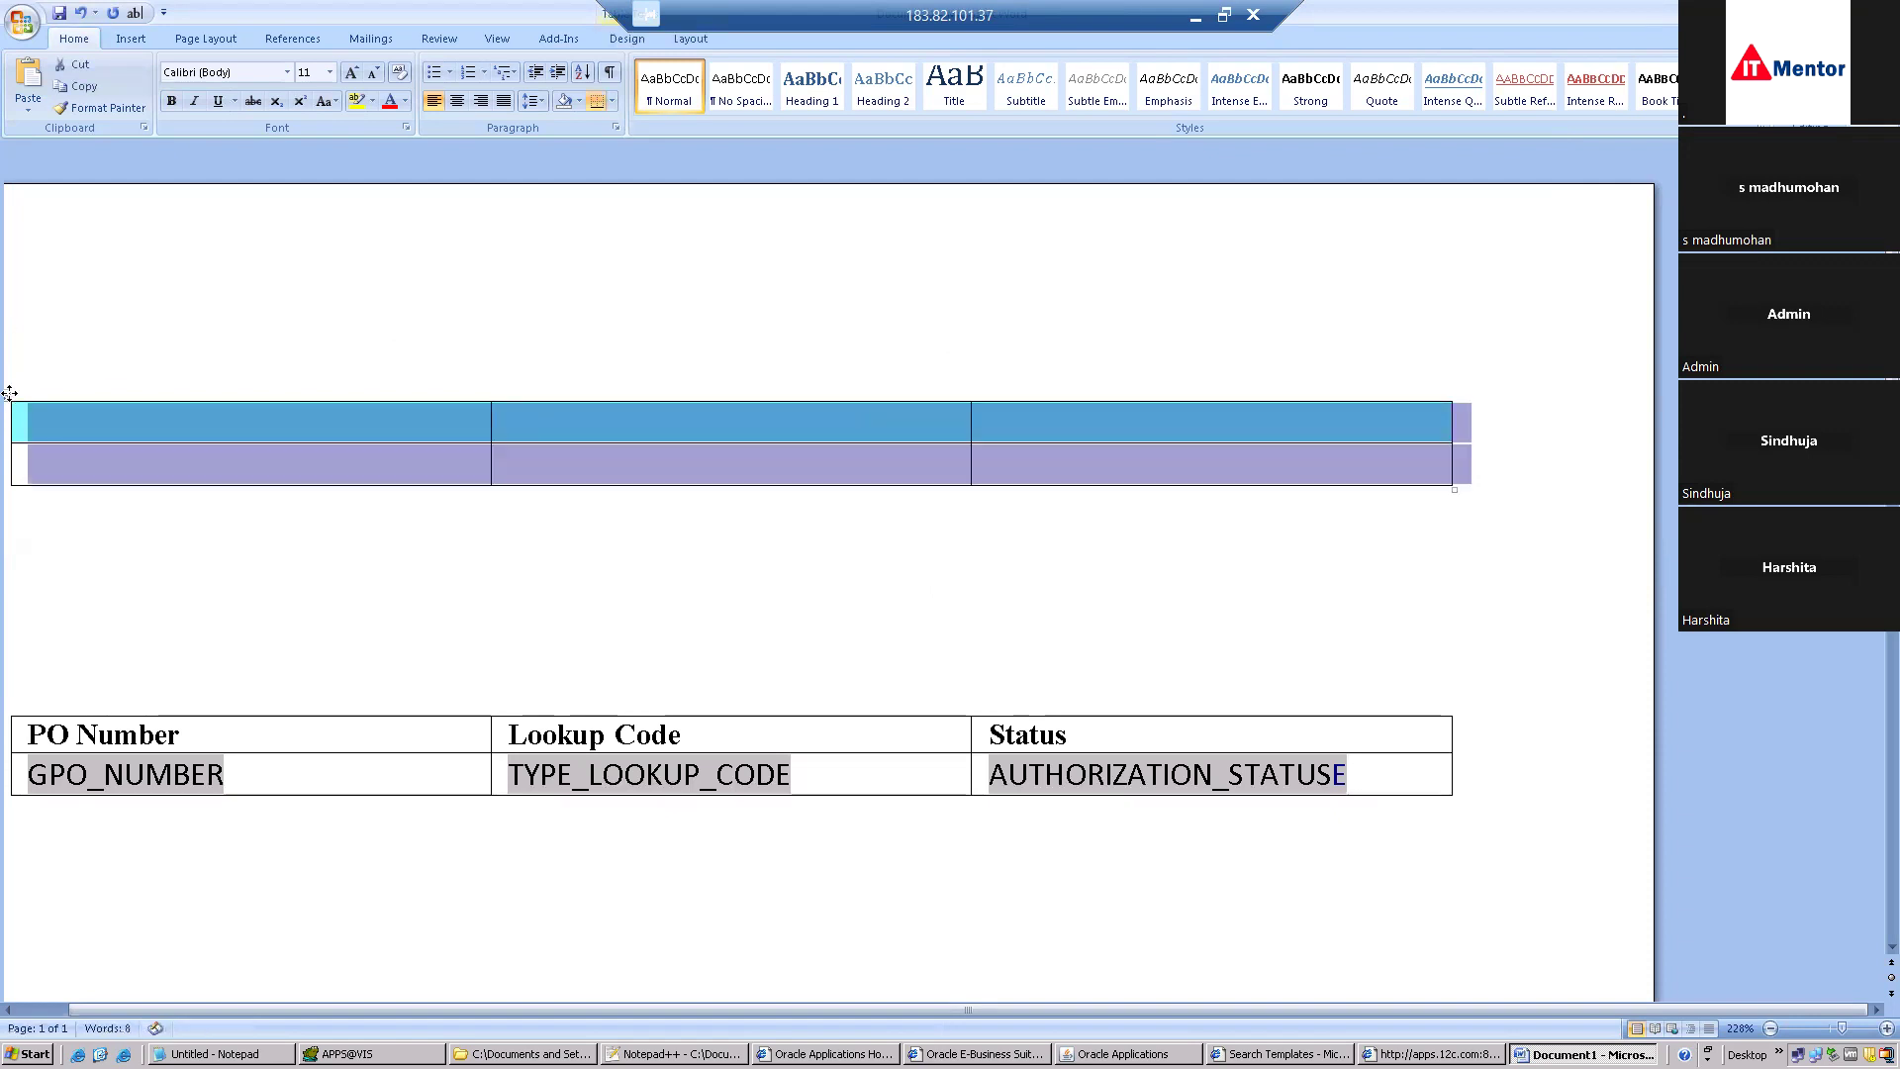
right_click(9, 394)
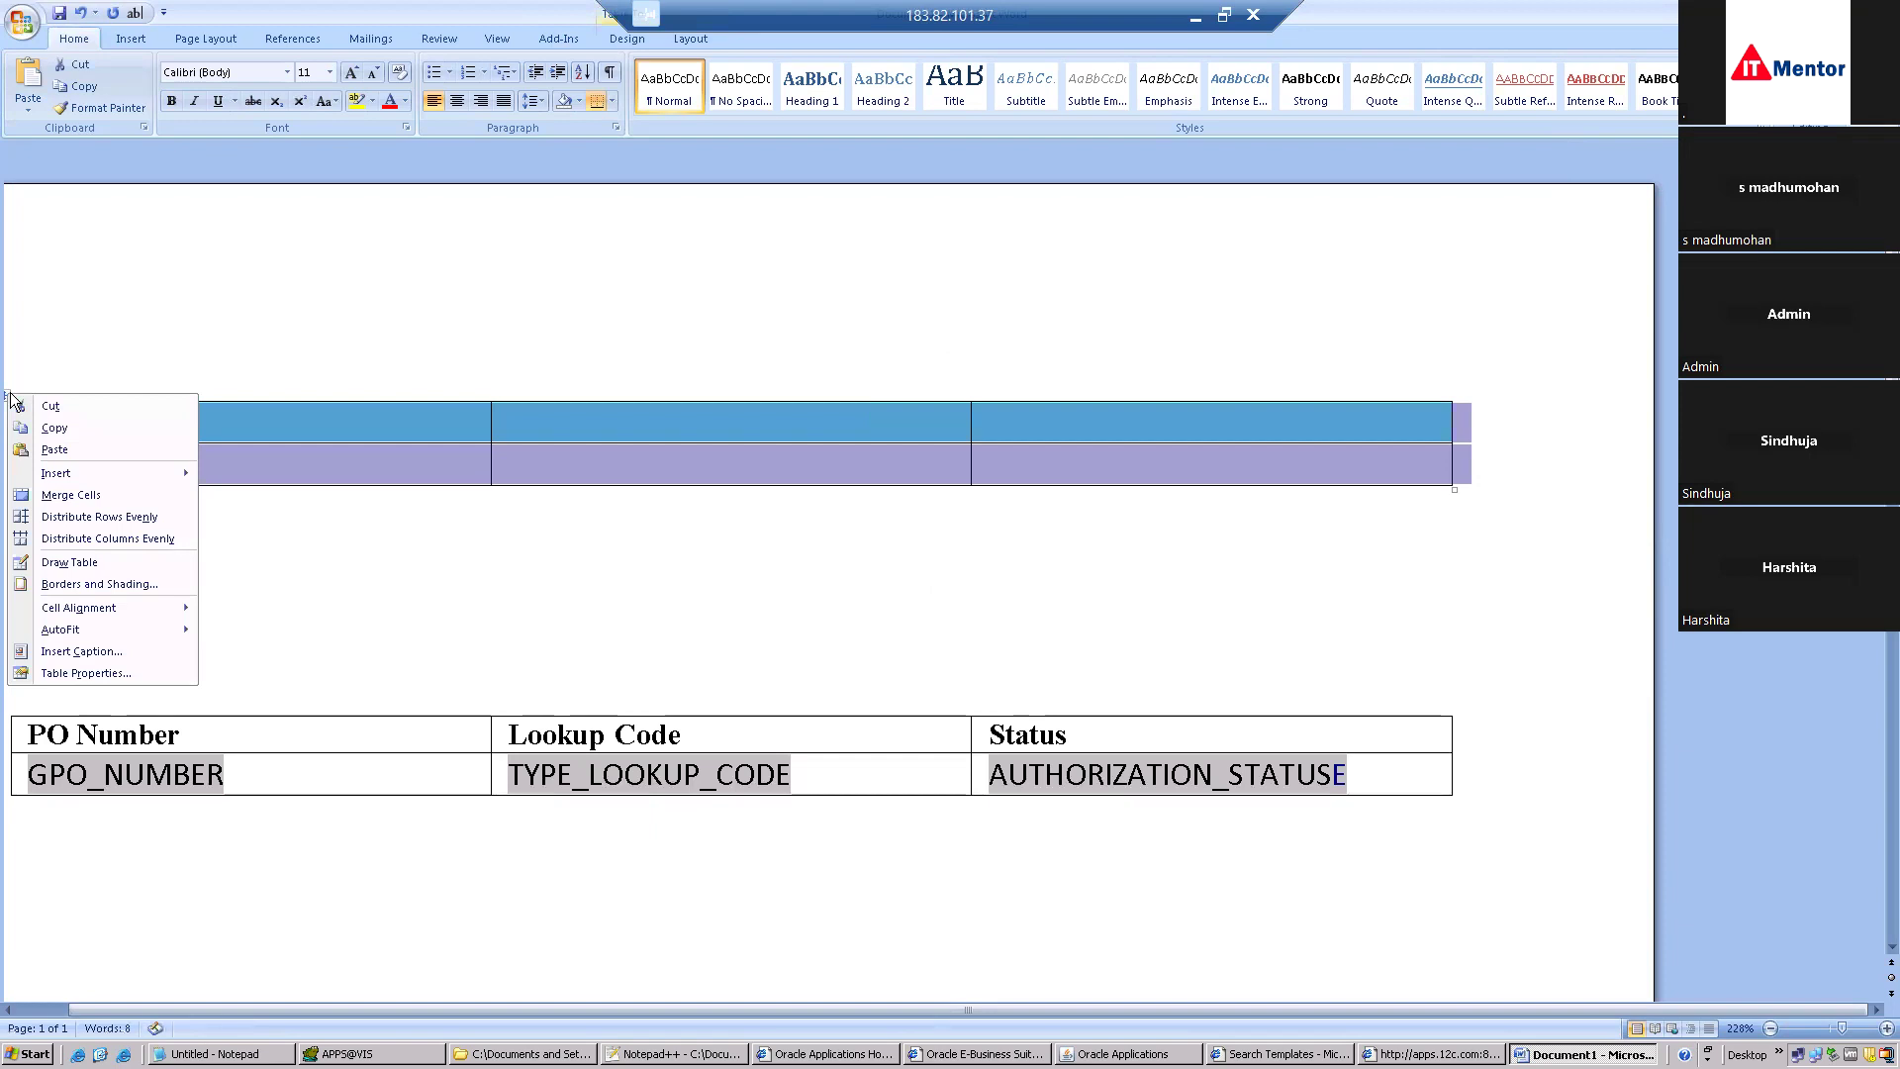
click(30, 404)
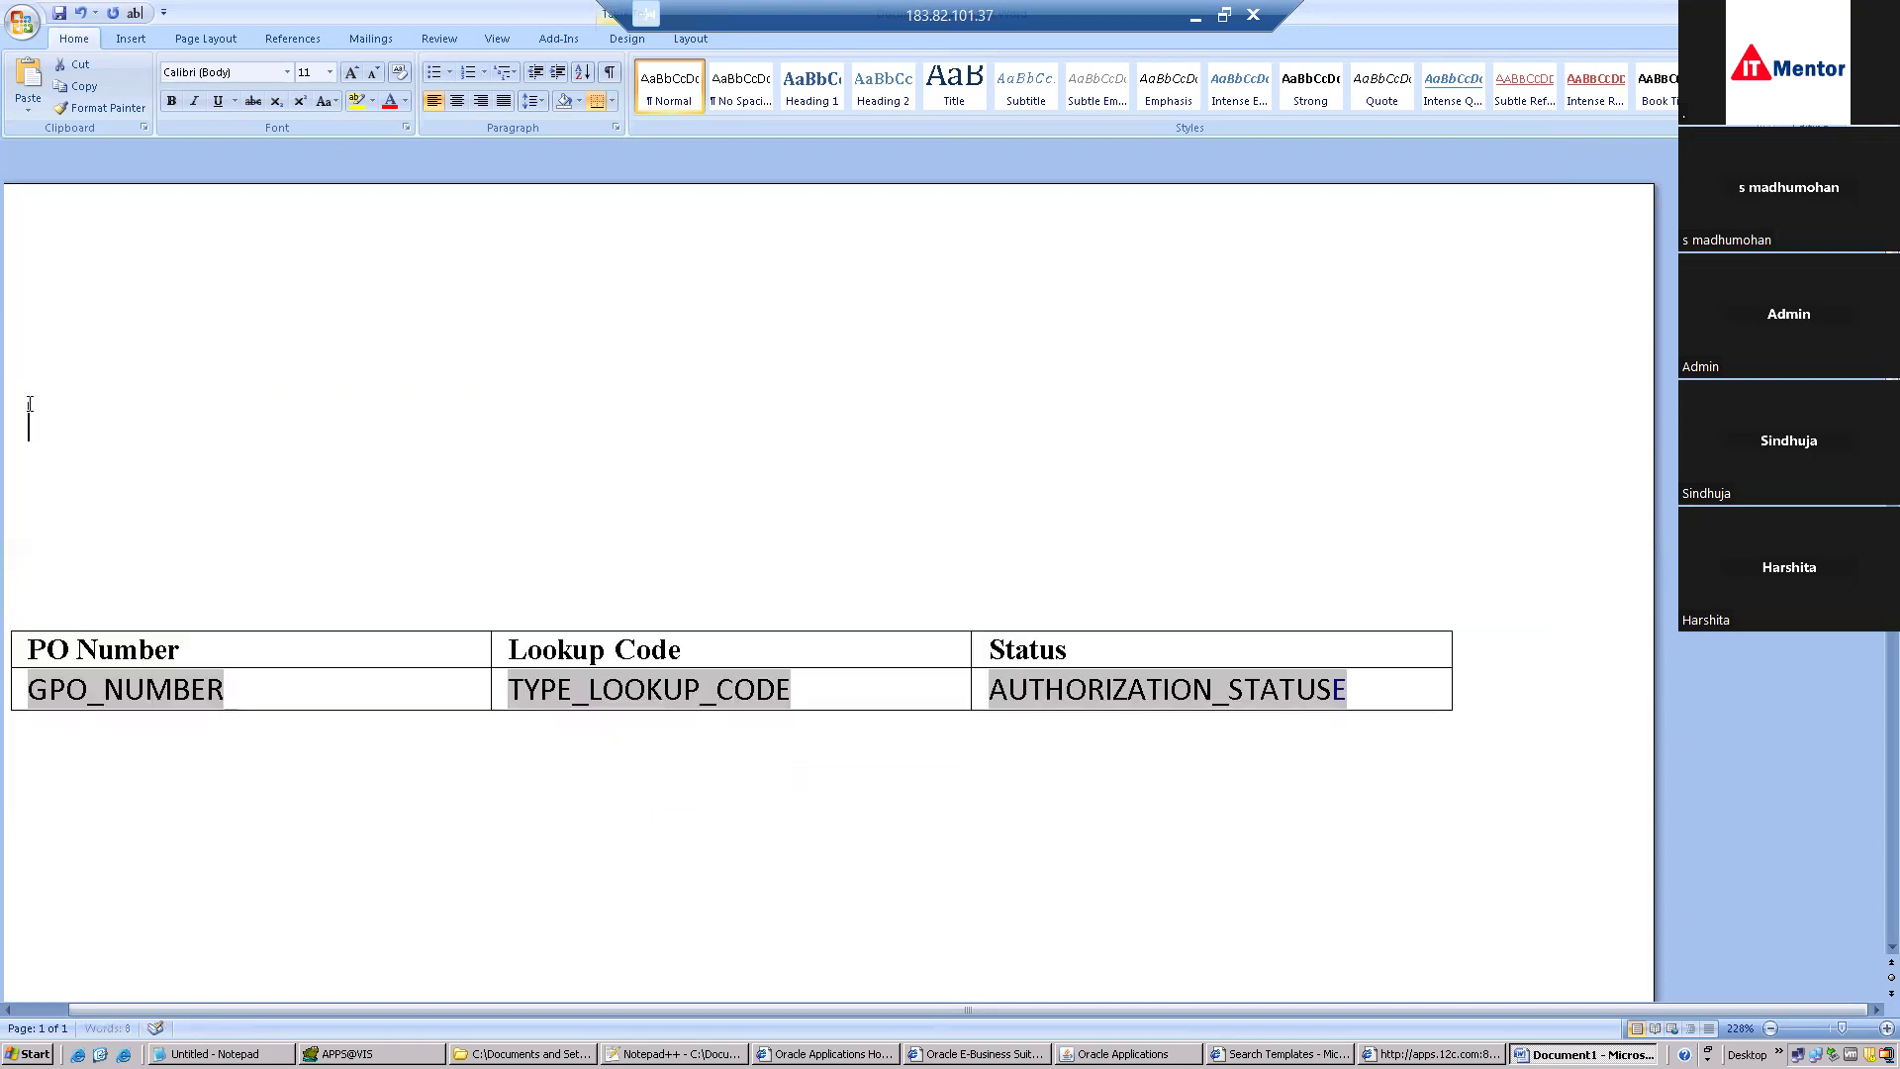
key(Delete)
key(Delete)
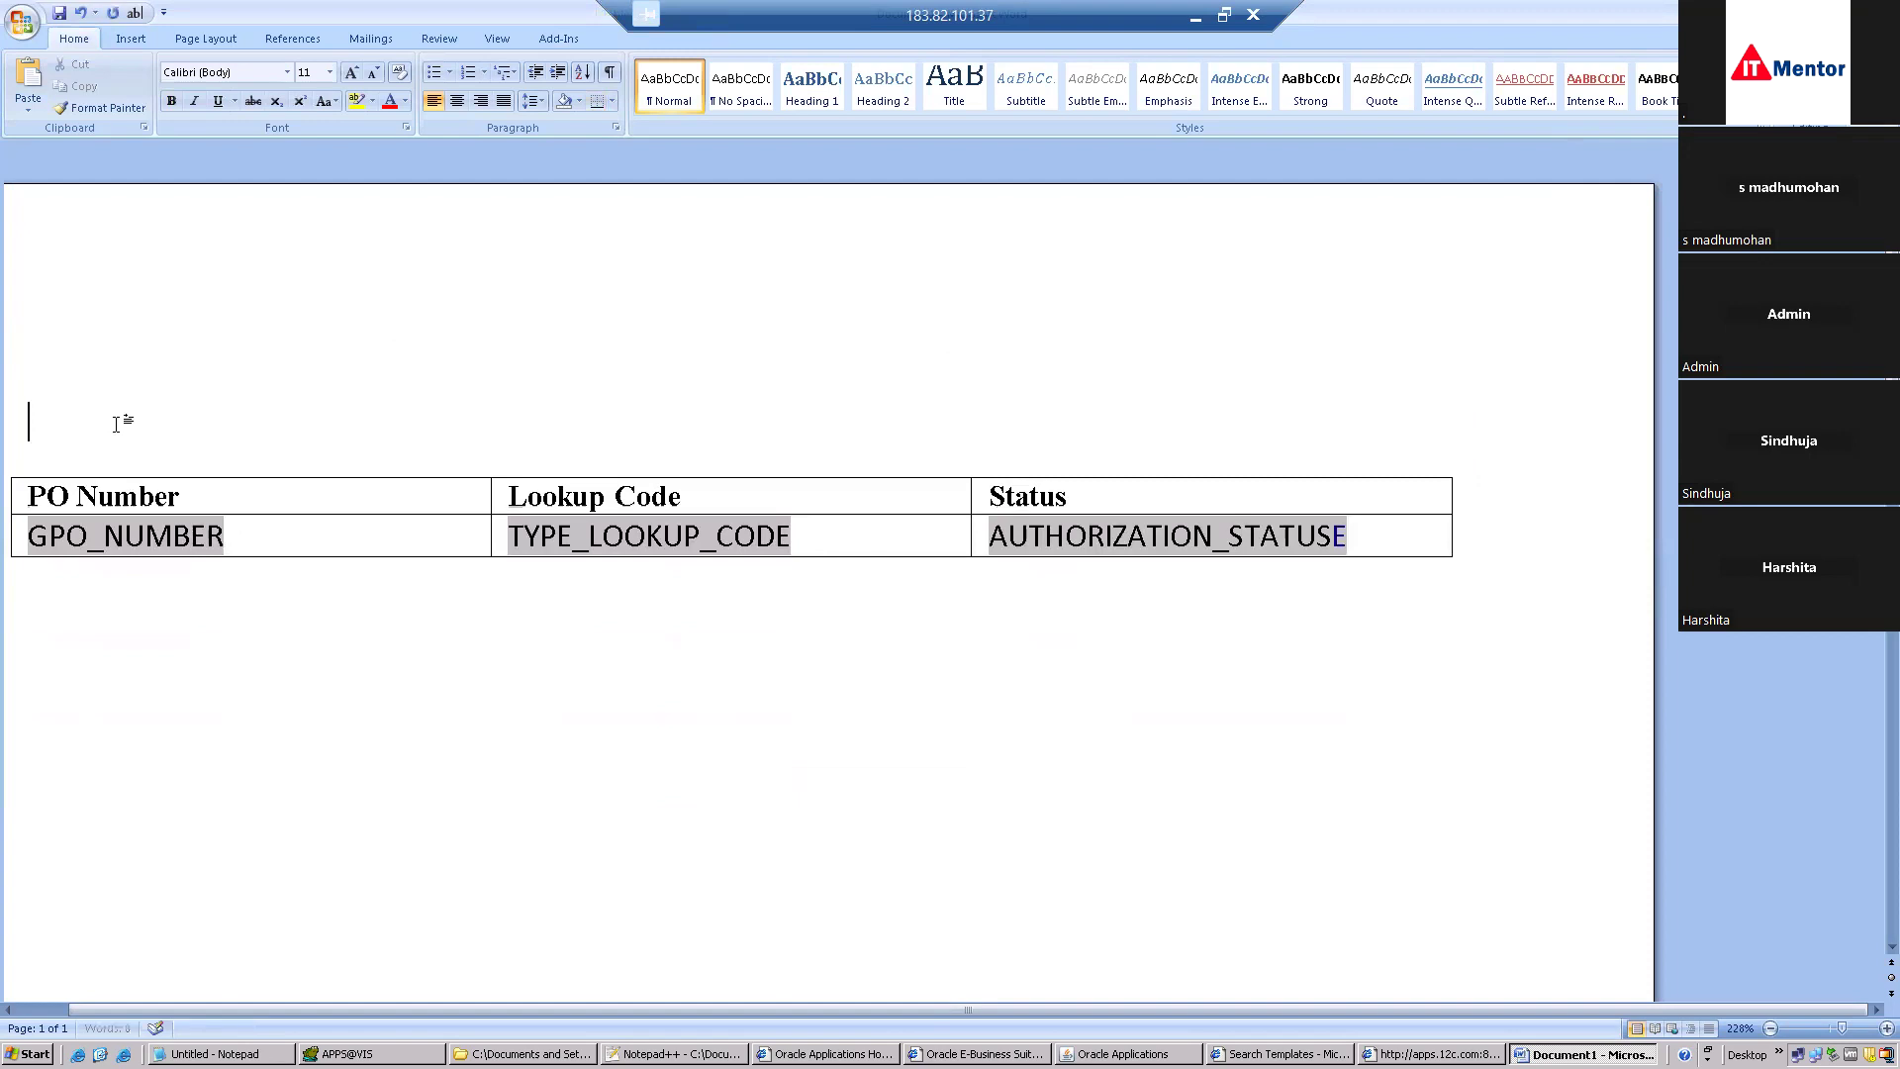
Insert the tractor picture from the Clip Art gallery and shrink it to logo size.
click(135, 45)
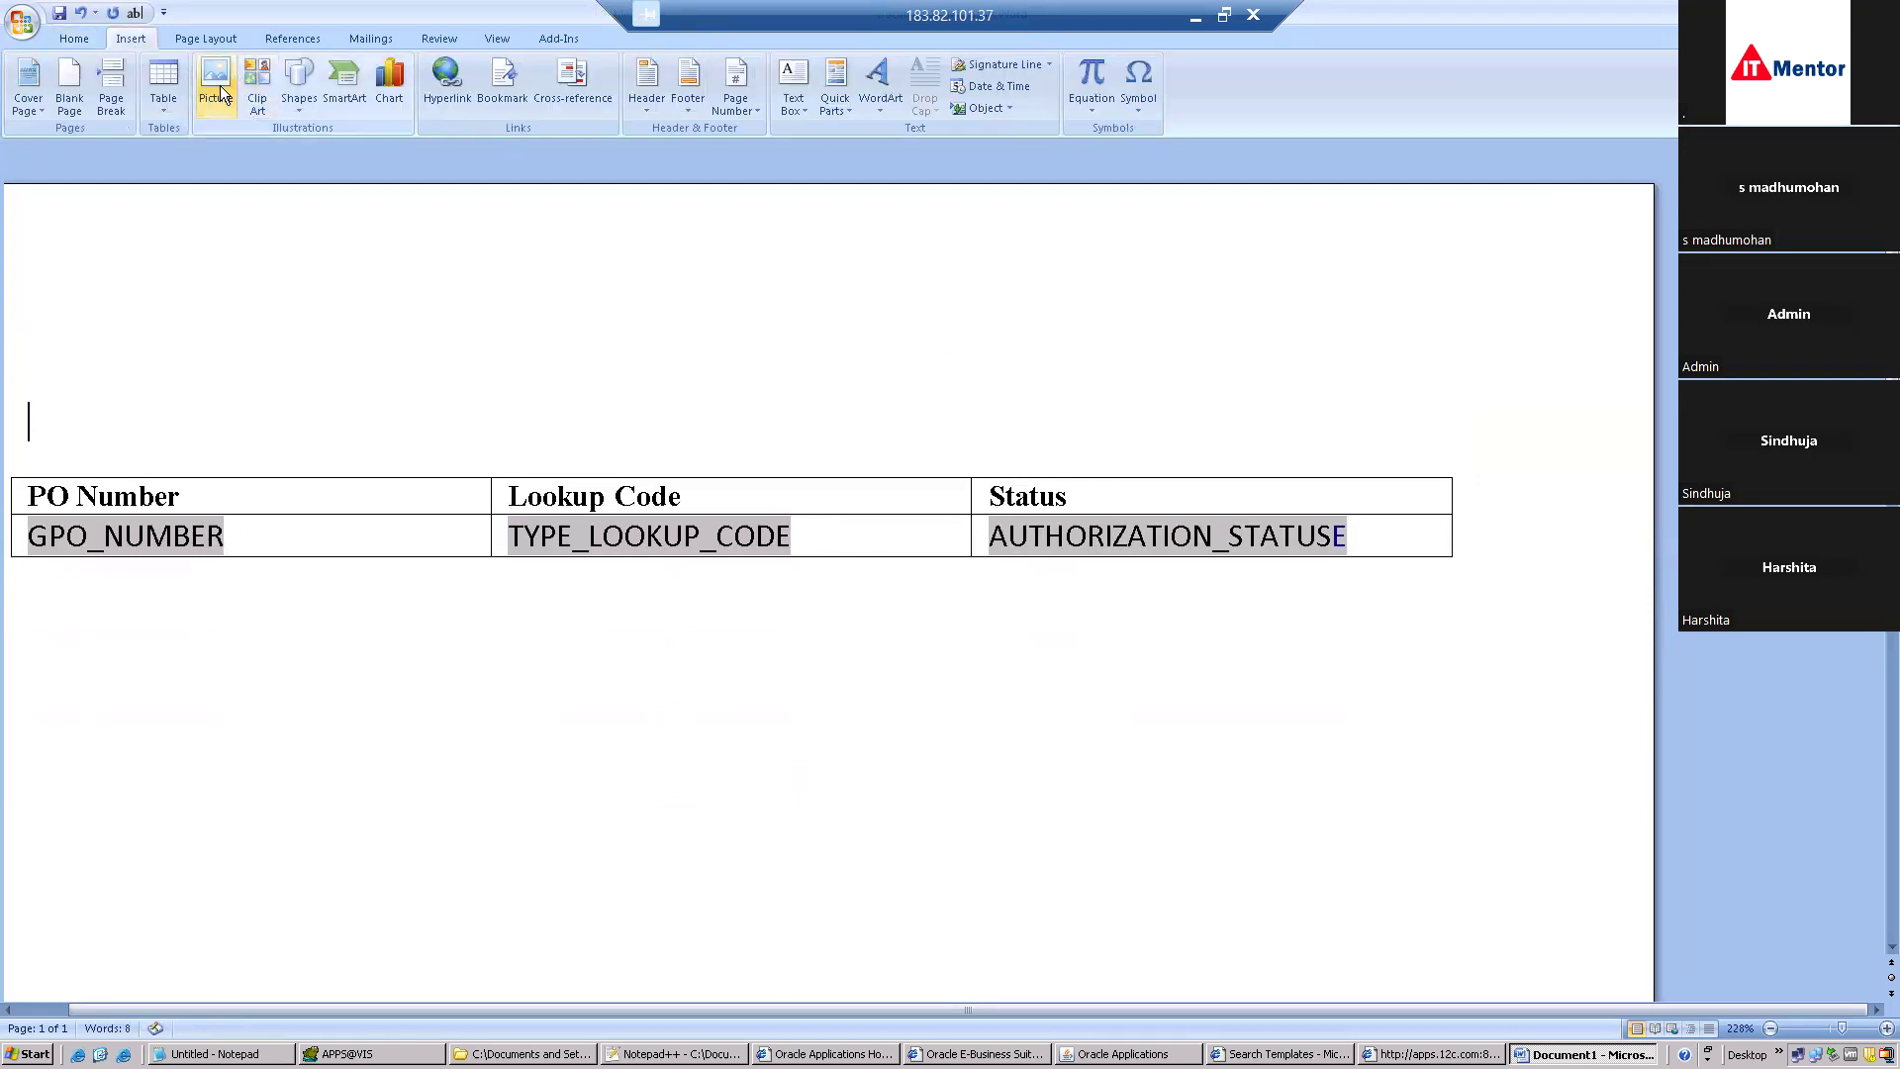
click(217, 87)
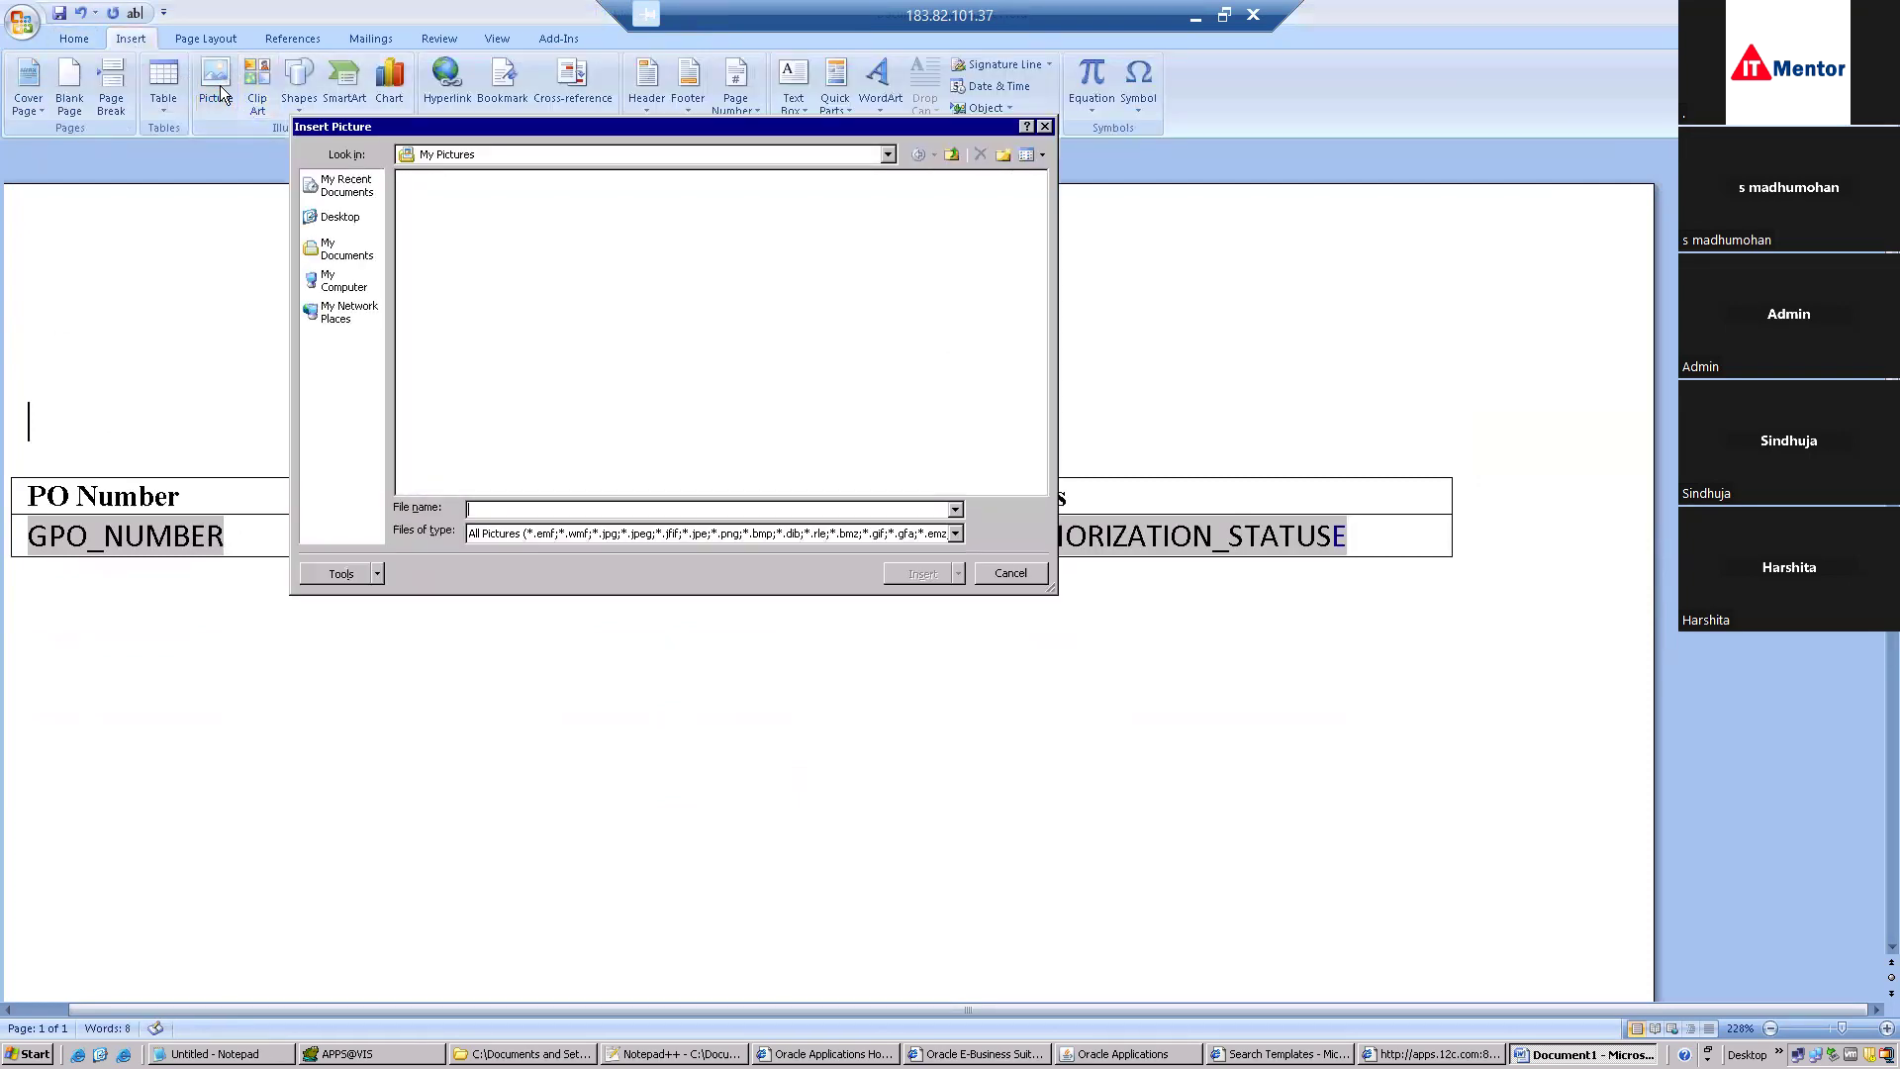
click(335, 243)
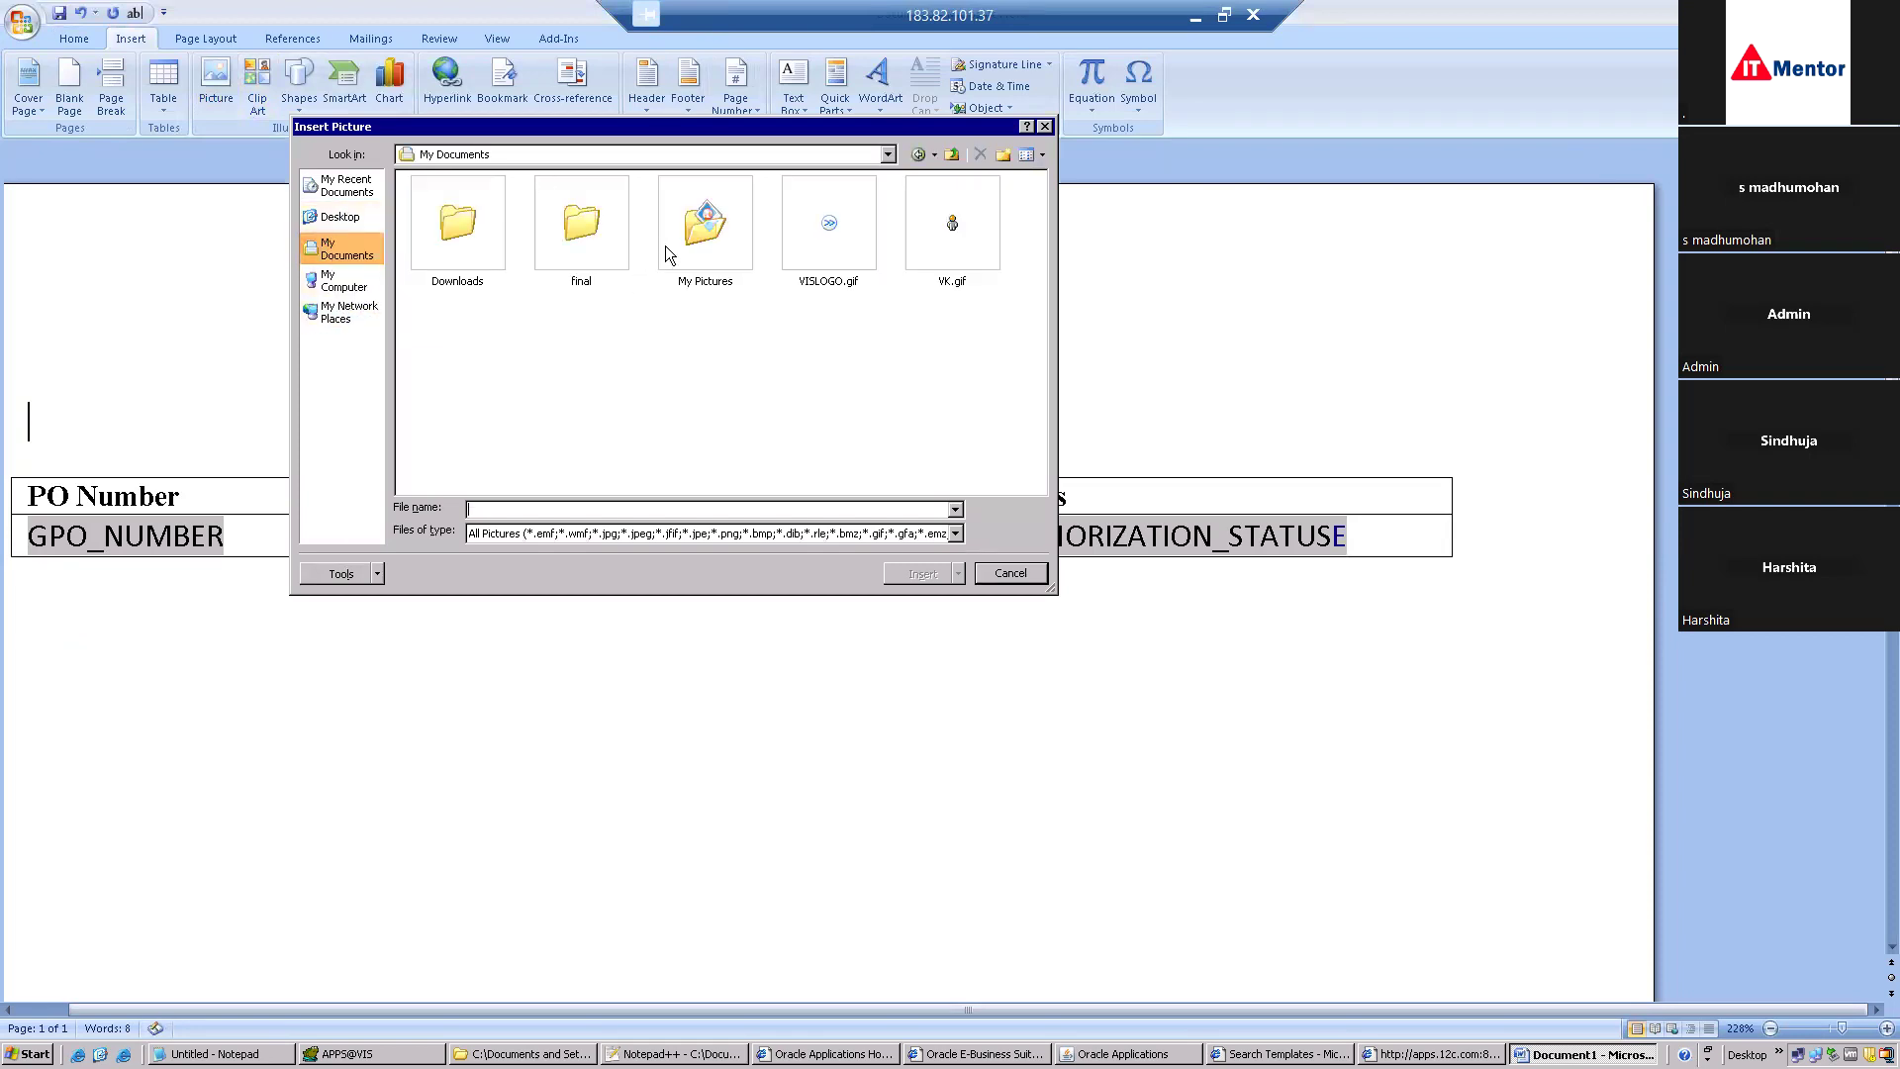
click(665, 246)
double_click(664, 245)
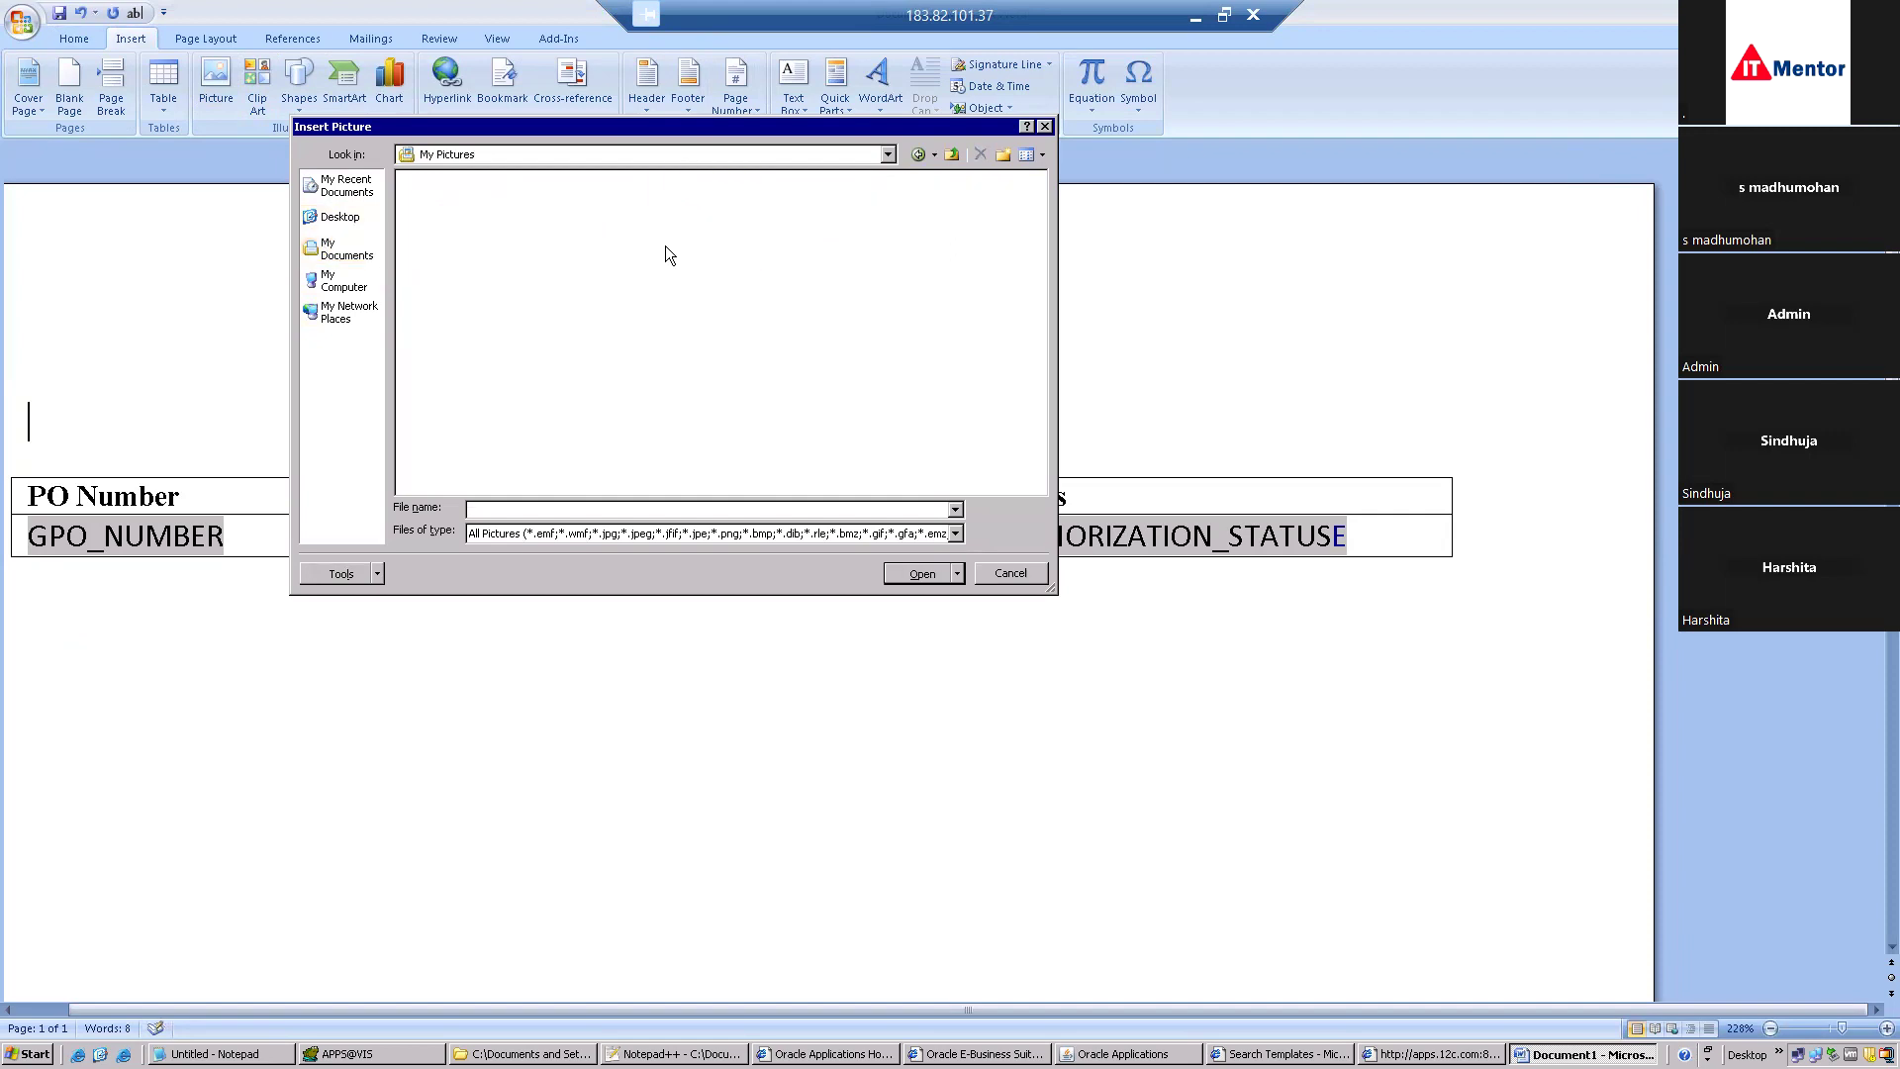
click(1035, 580)
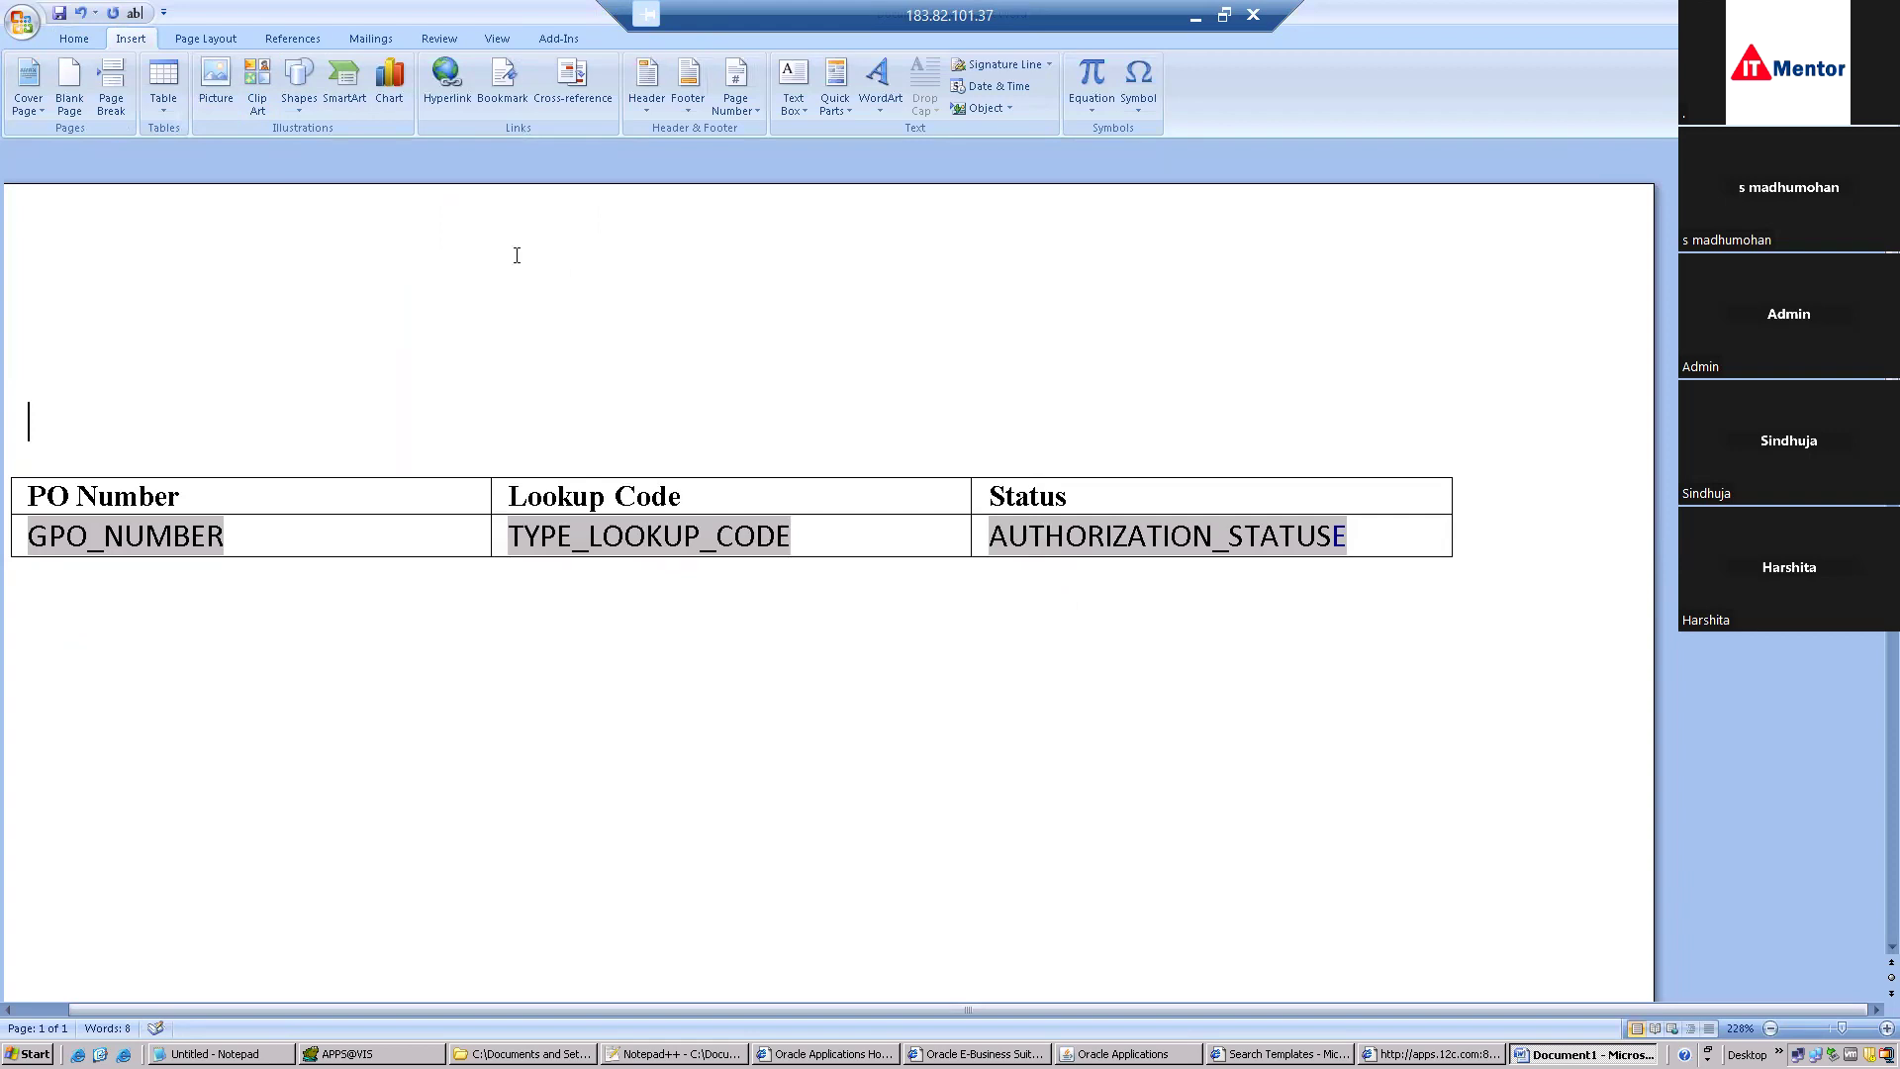
click(263, 101)
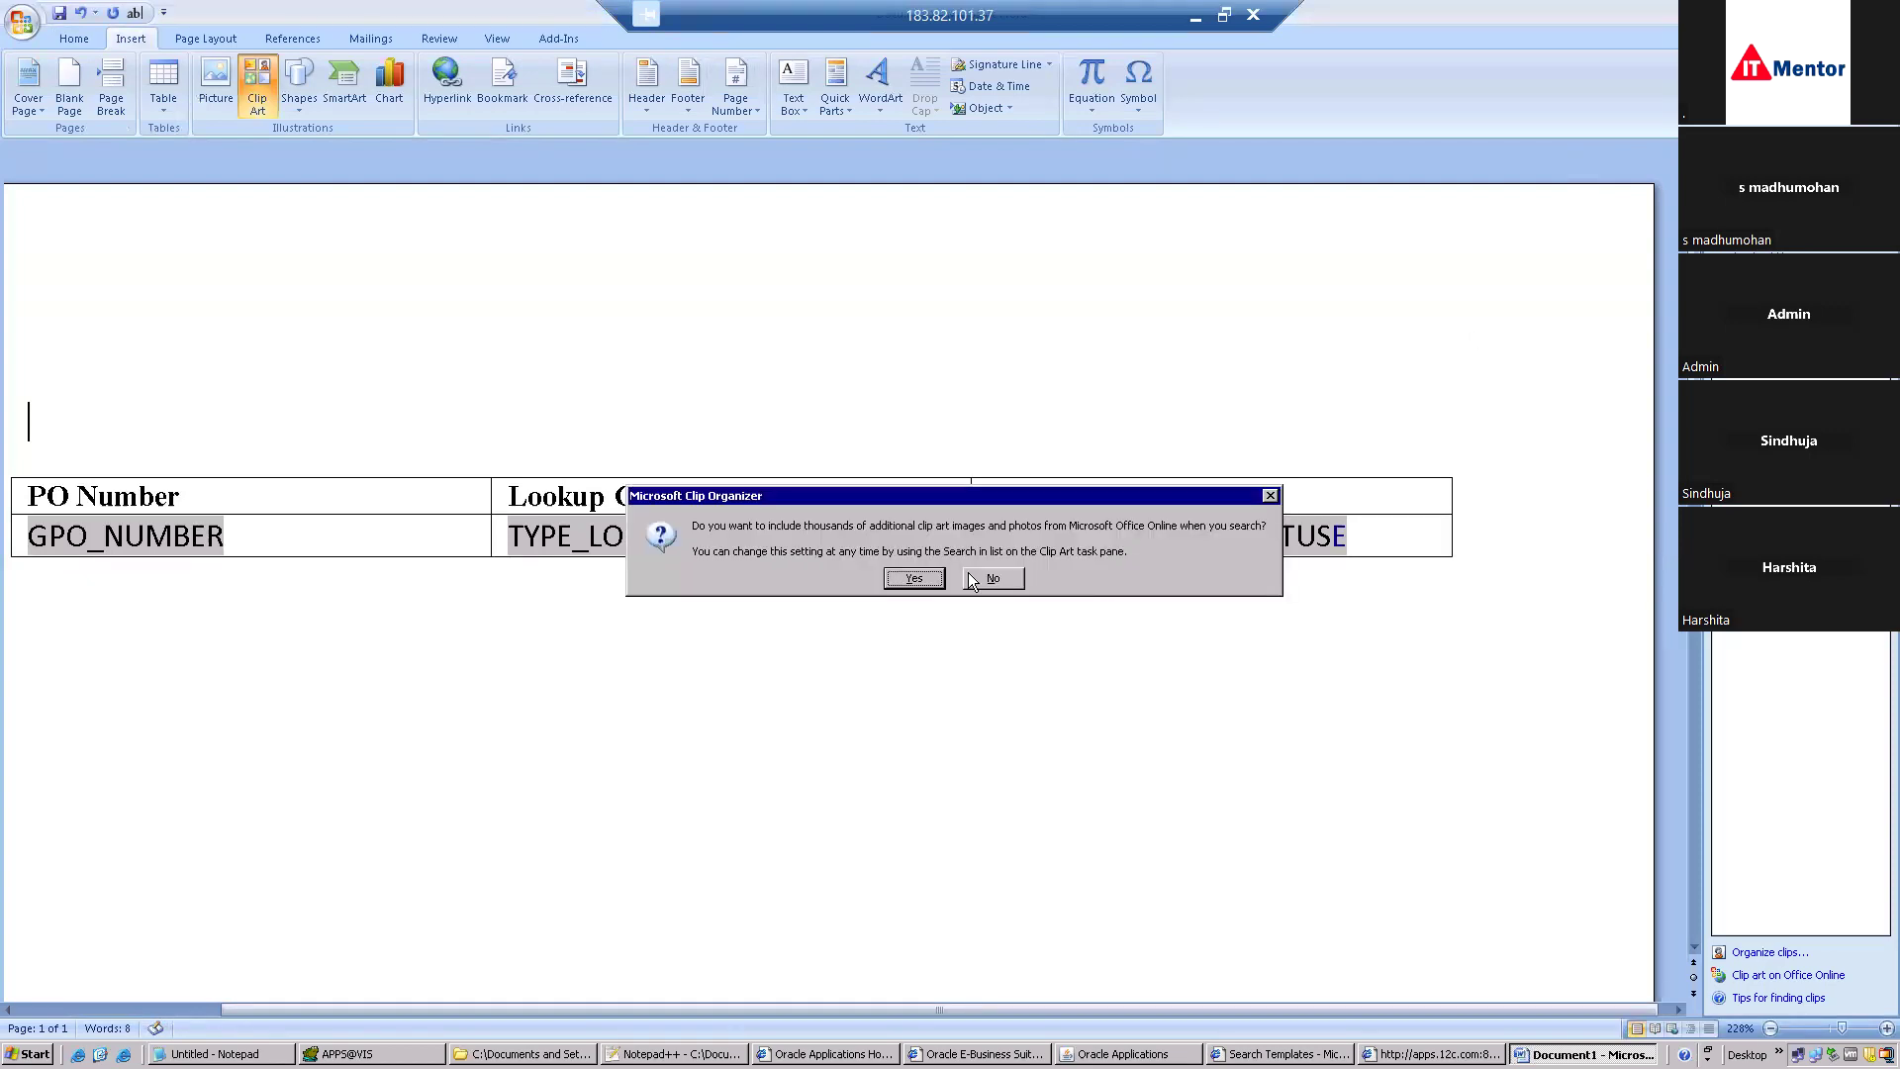
click(913, 578)
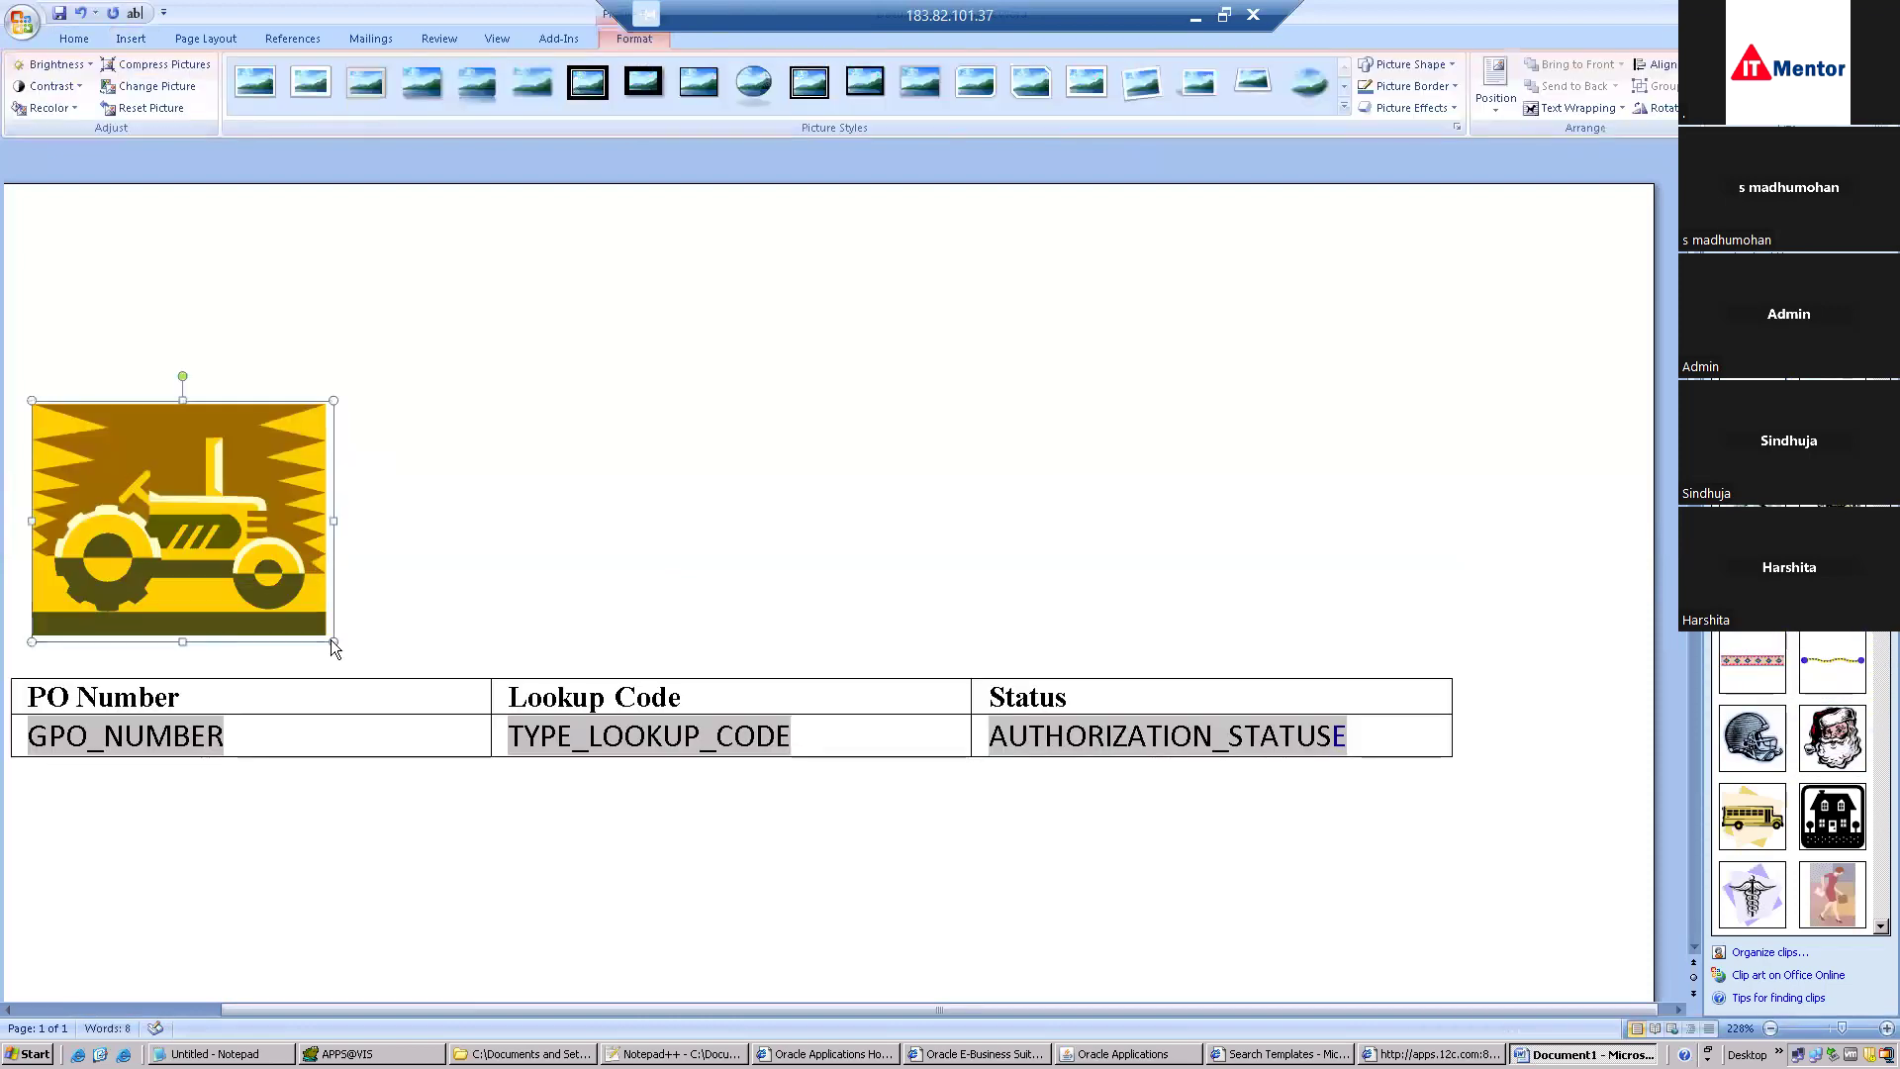
drag(203, 508, 160, 485)
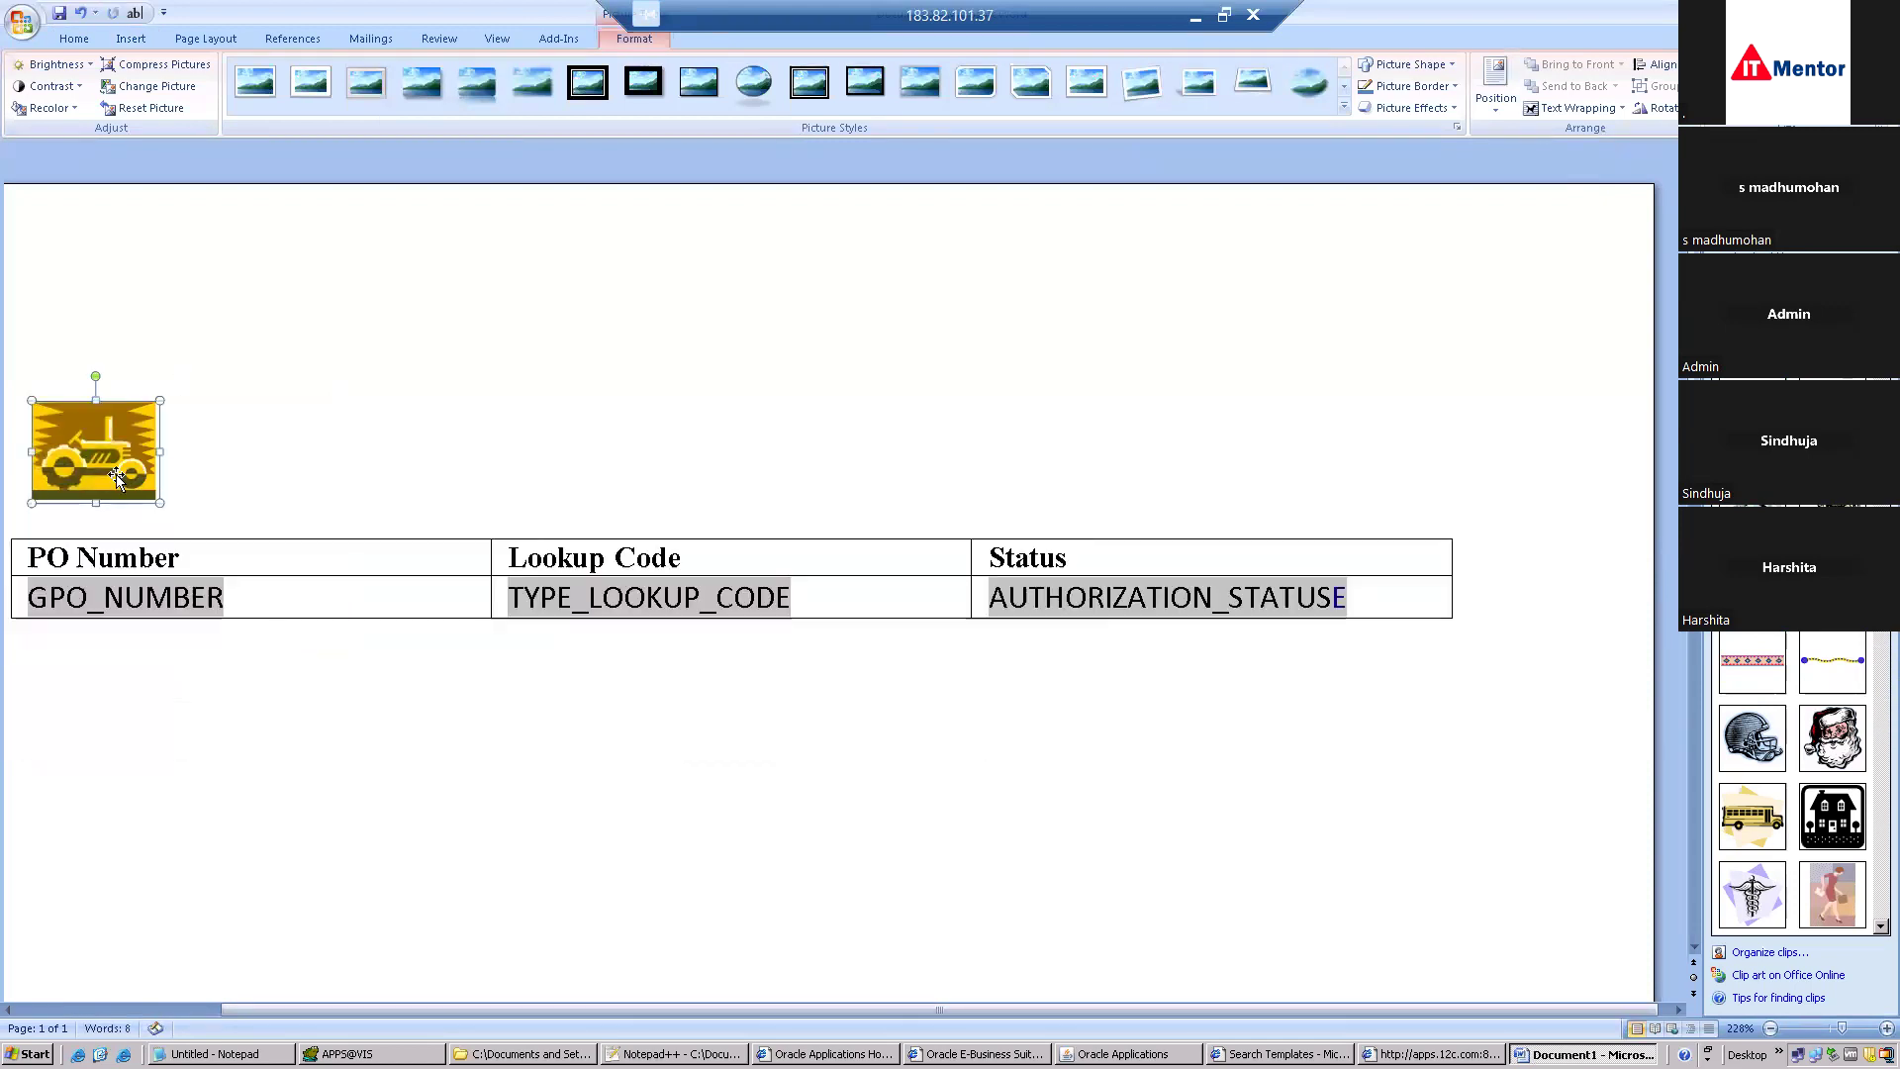
click(223, 447)
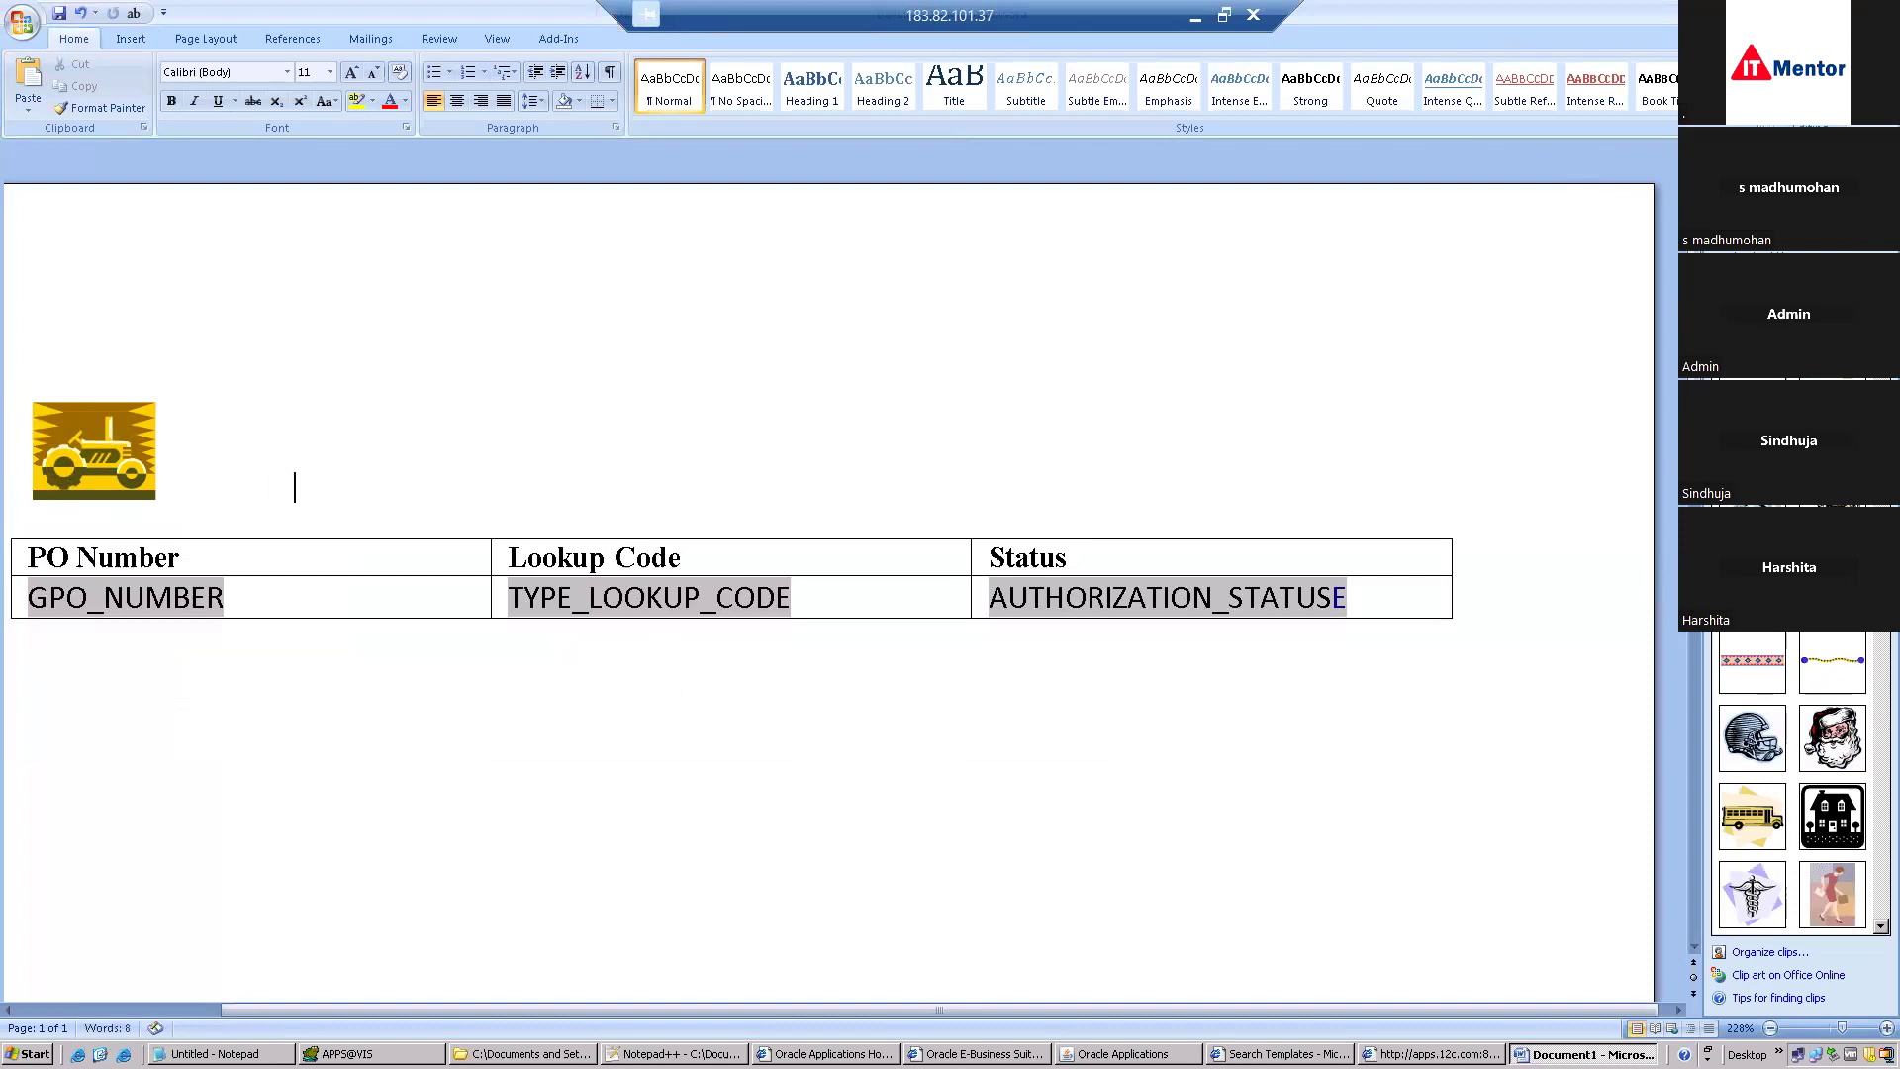
Type the title 'TATA PO Details Report' beside the logo and center that line.
text(Te)
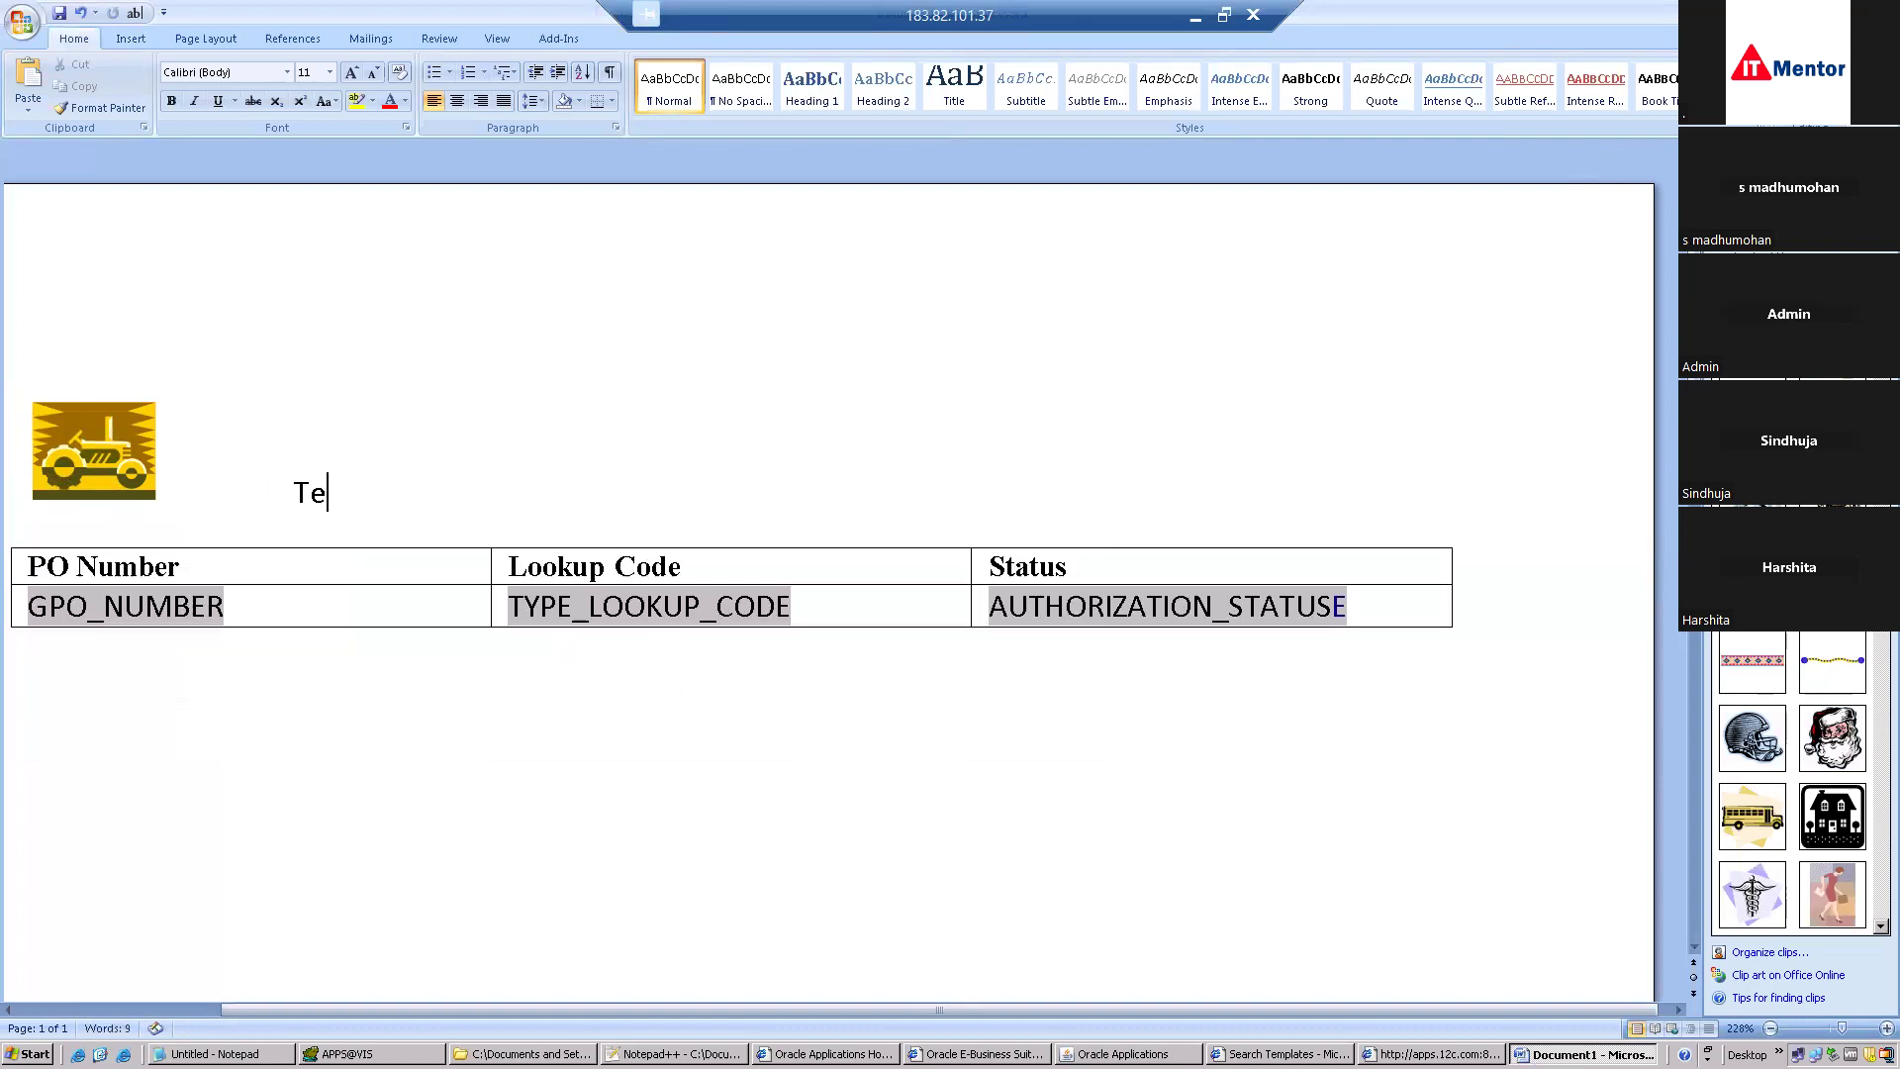
key(BackSpace)
text(ATA PO Detai)
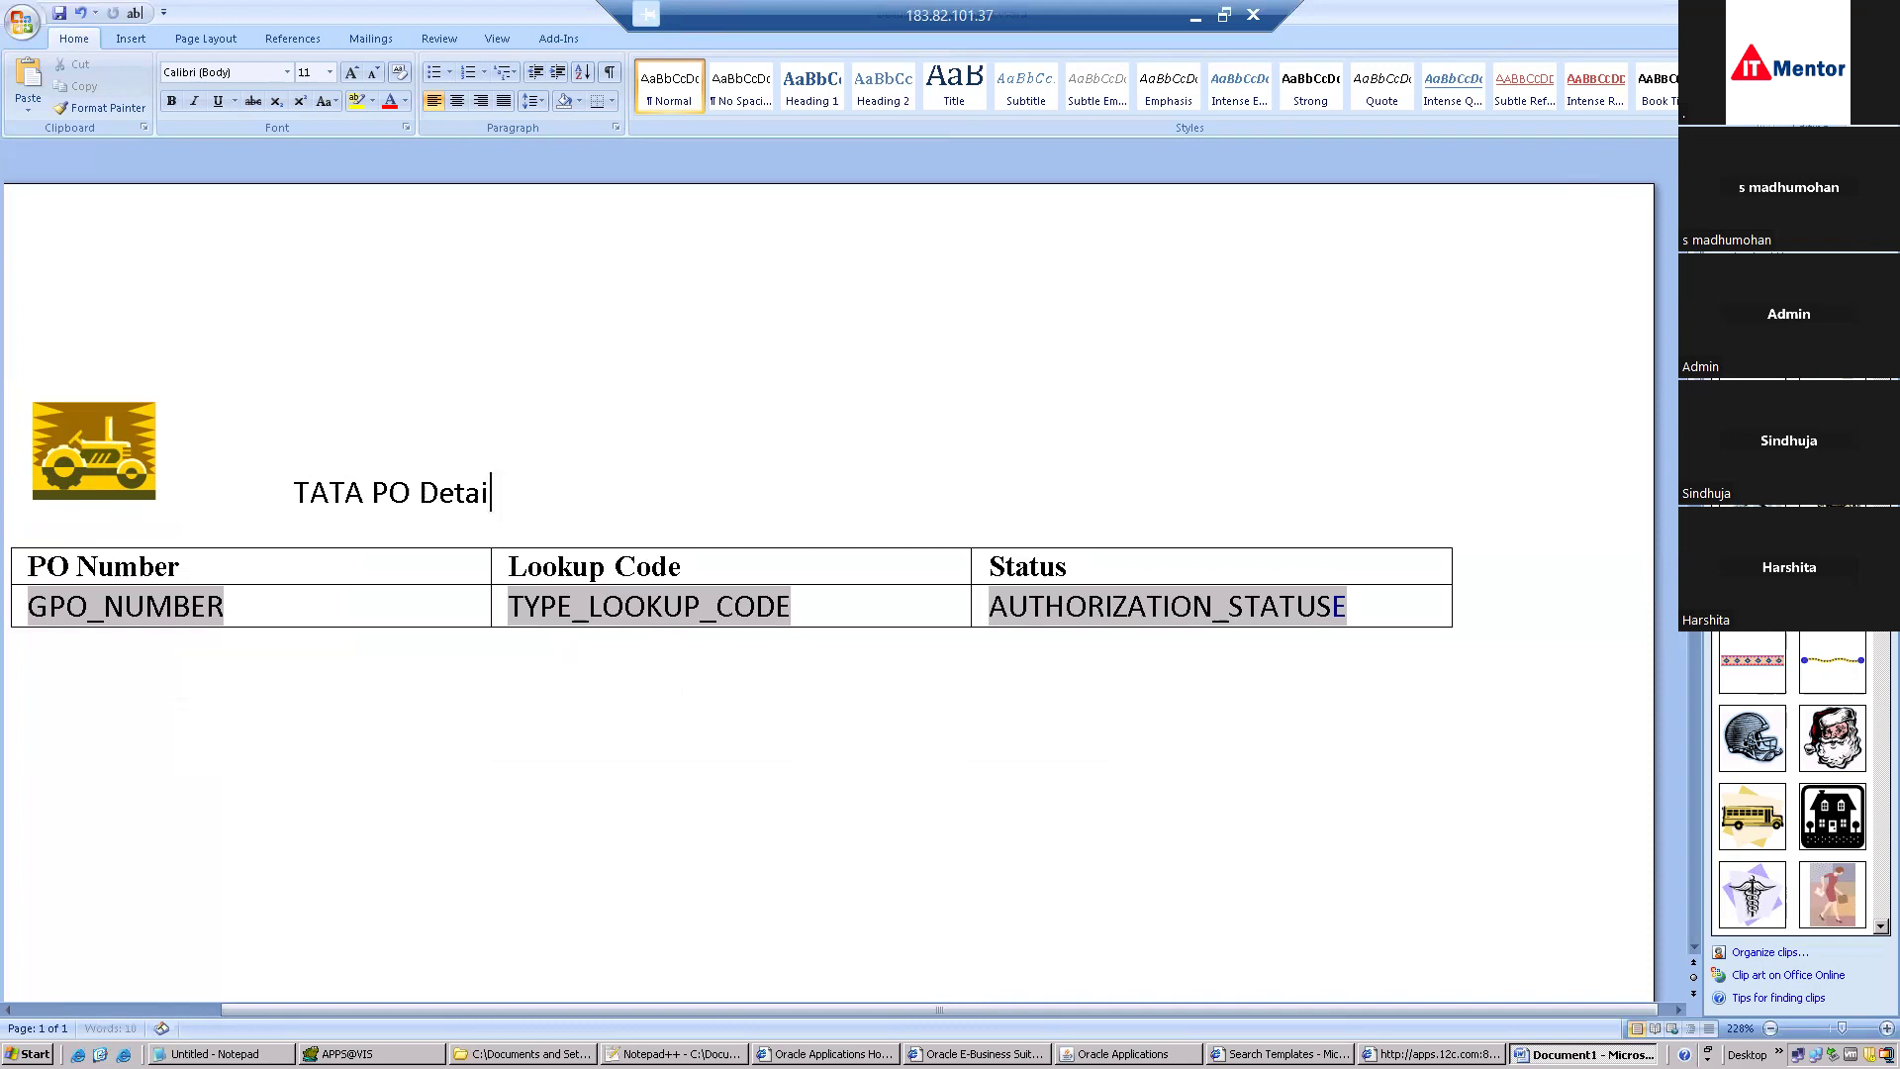
text(ls Report)
triple_click(269, 456)
drag(289, 461, 323, 494)
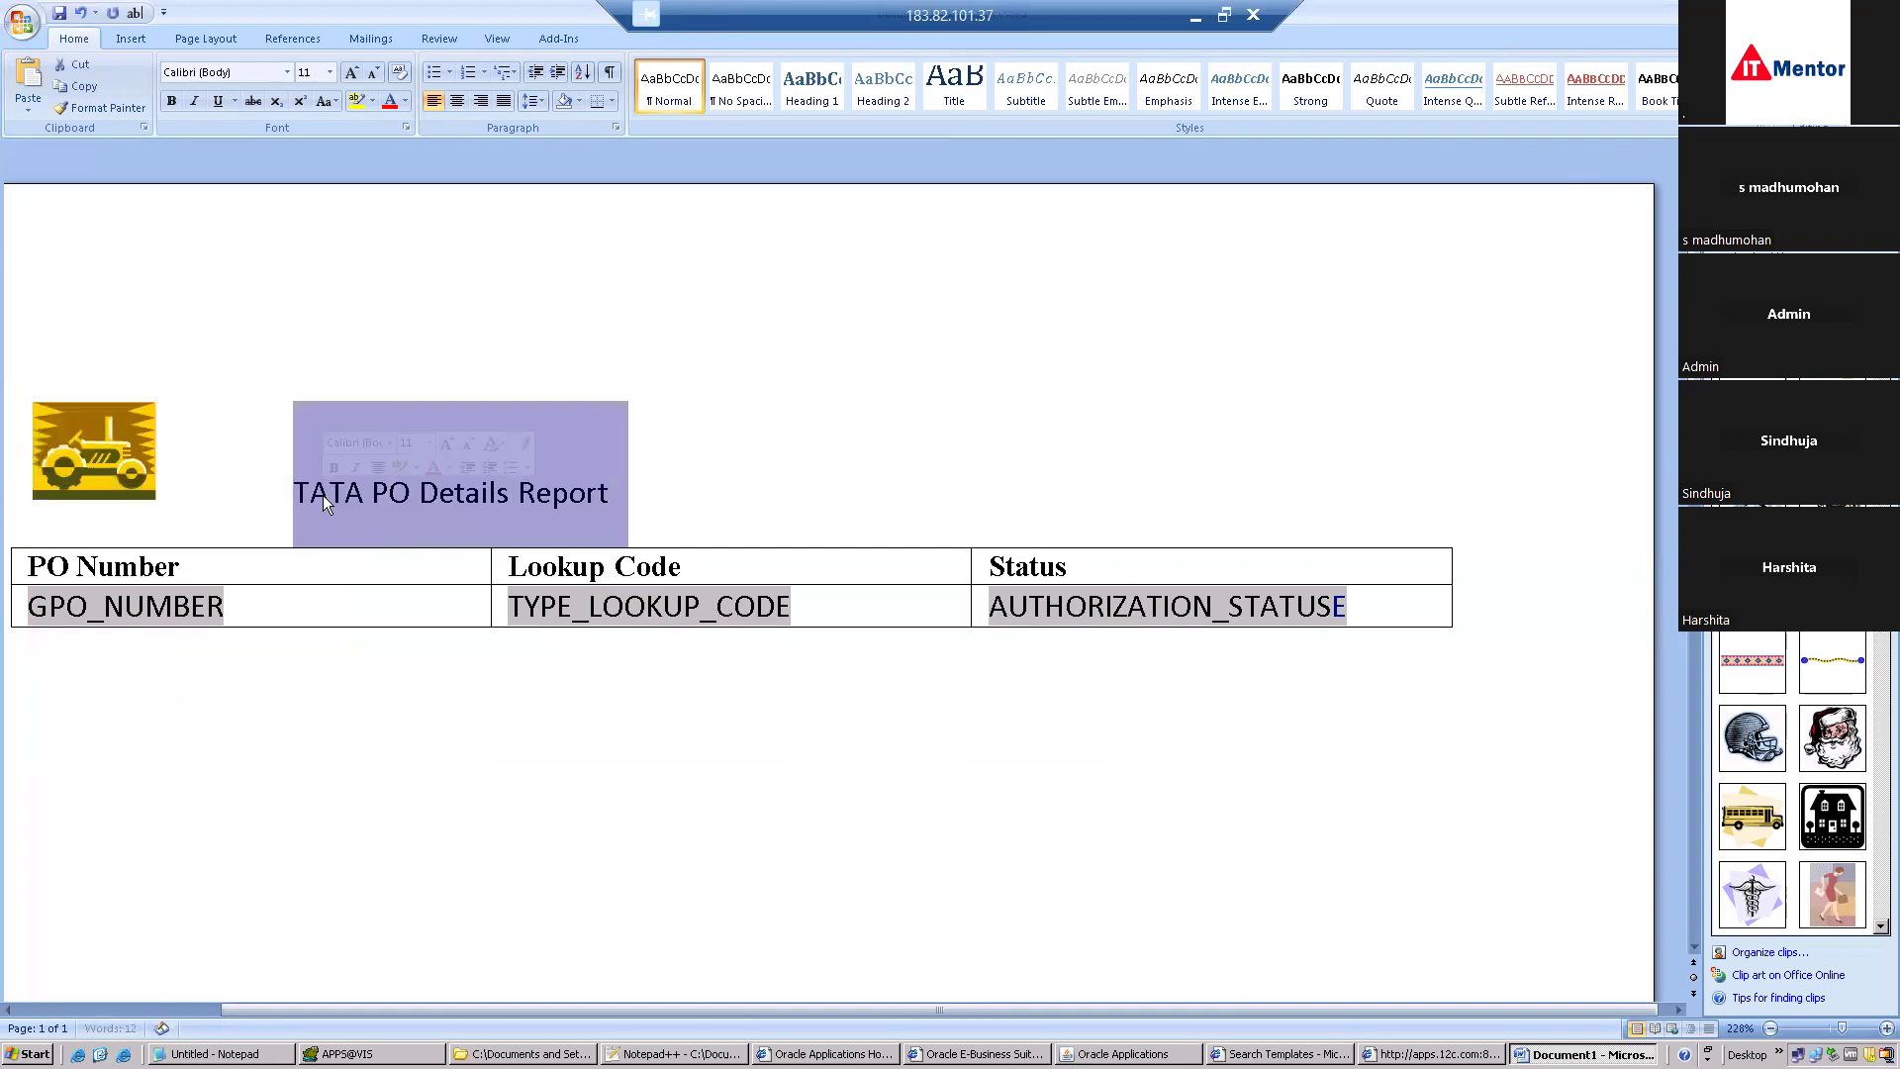
click(461, 103)
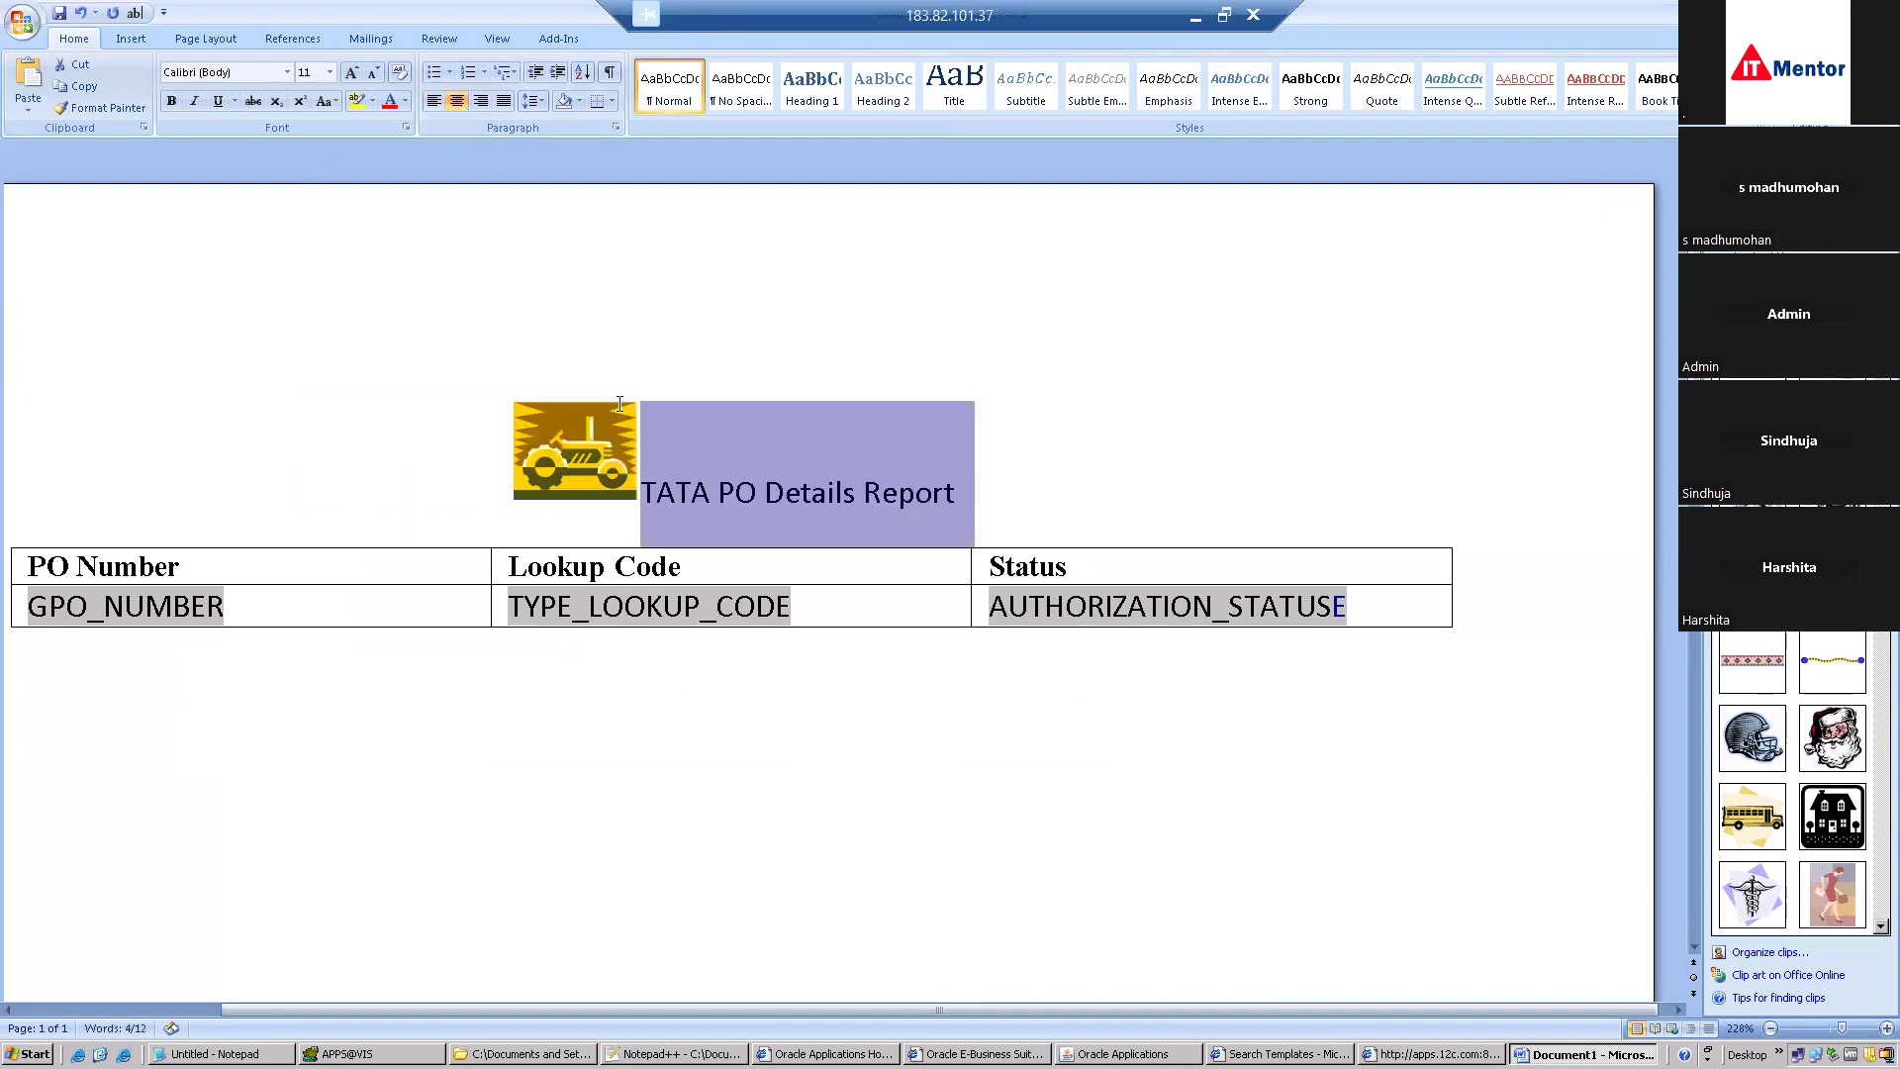
click(973, 487)
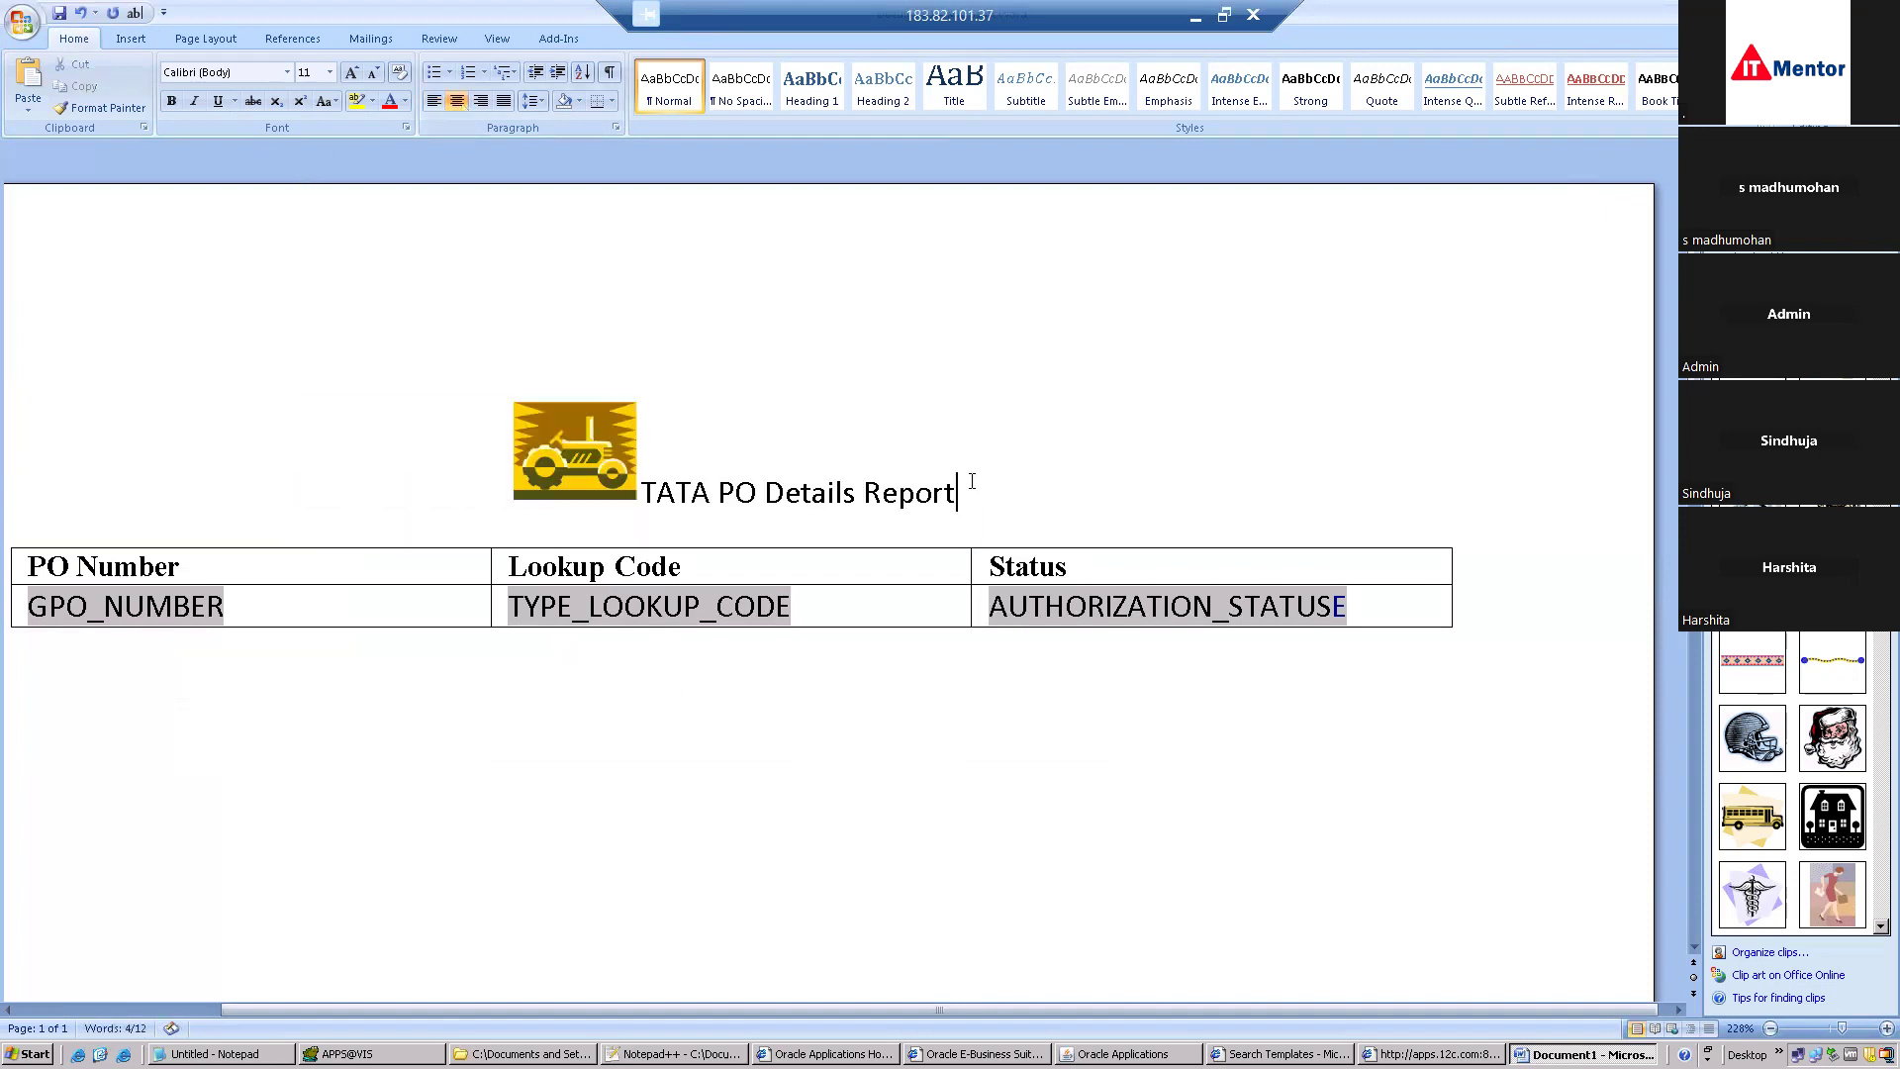
click(30, 26)
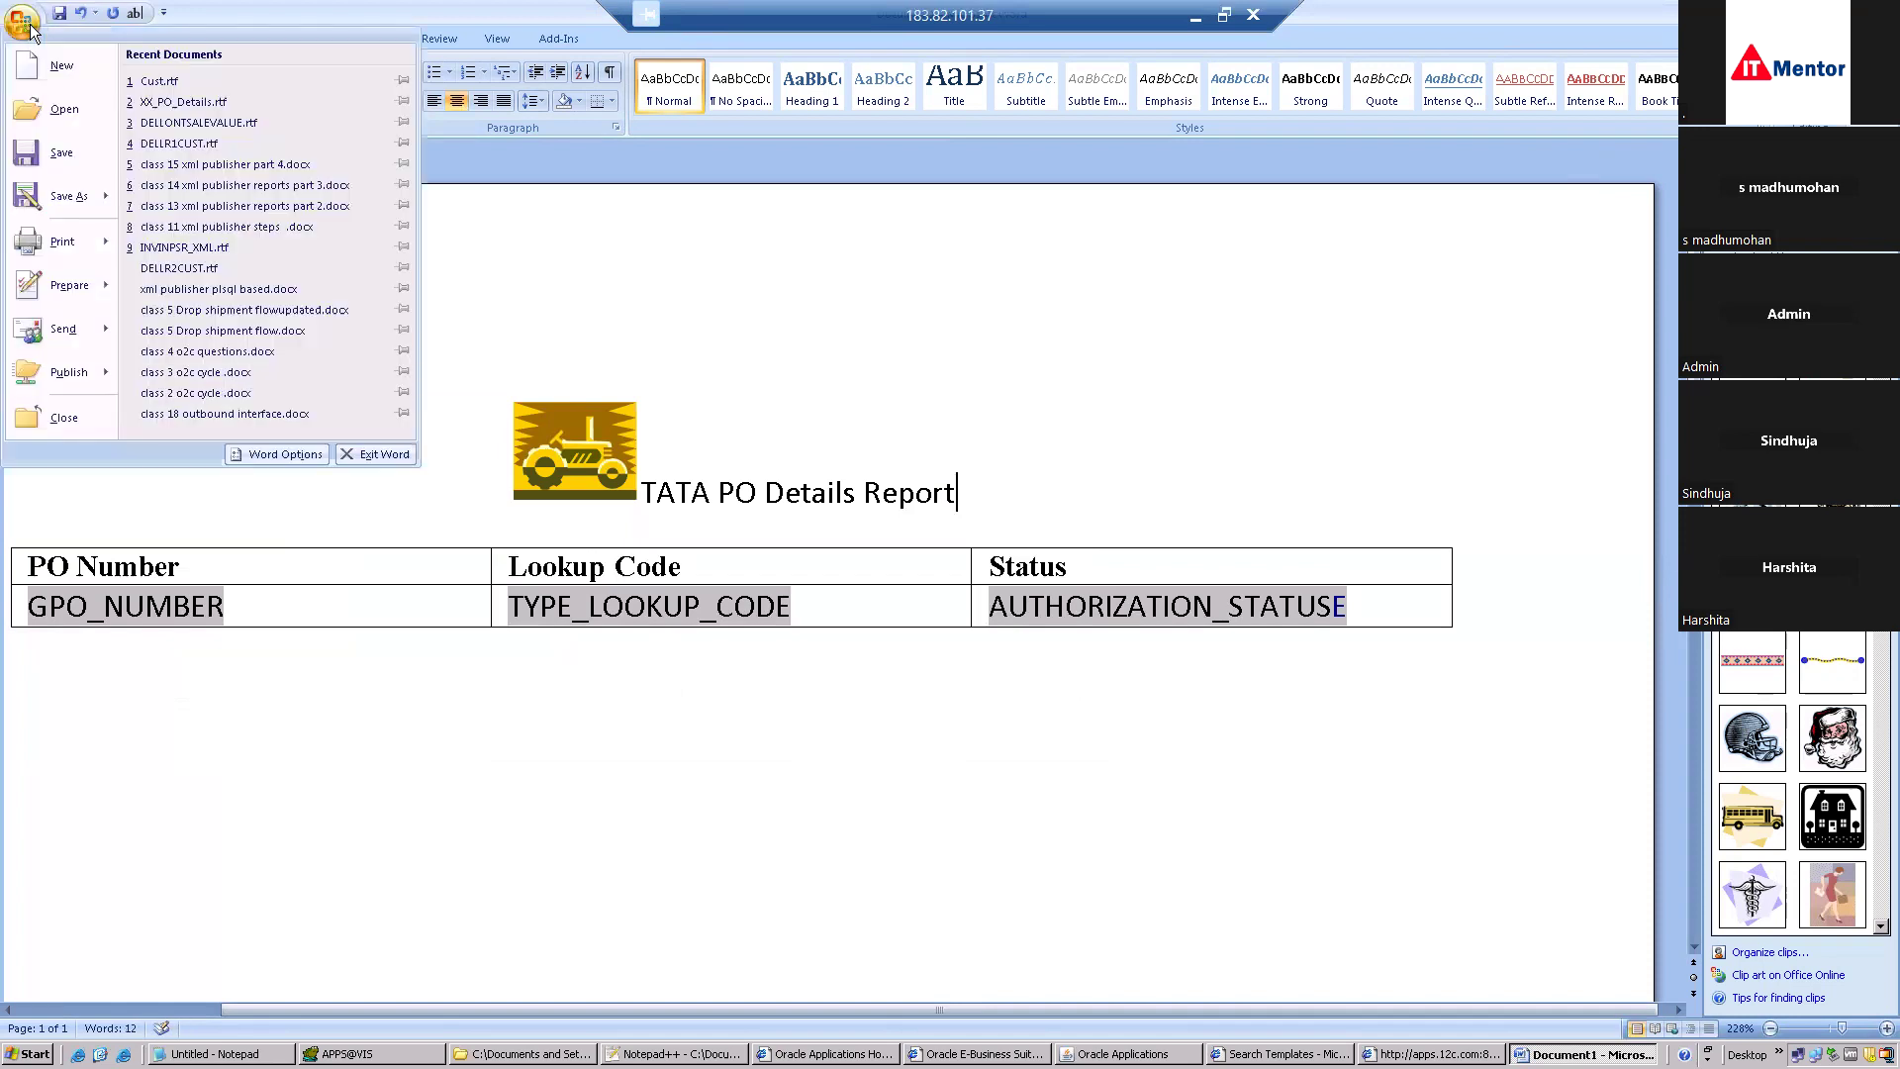
Open Save As and browse to Desktop > batch 104 > New Folder.
mouse_move(62, 197)
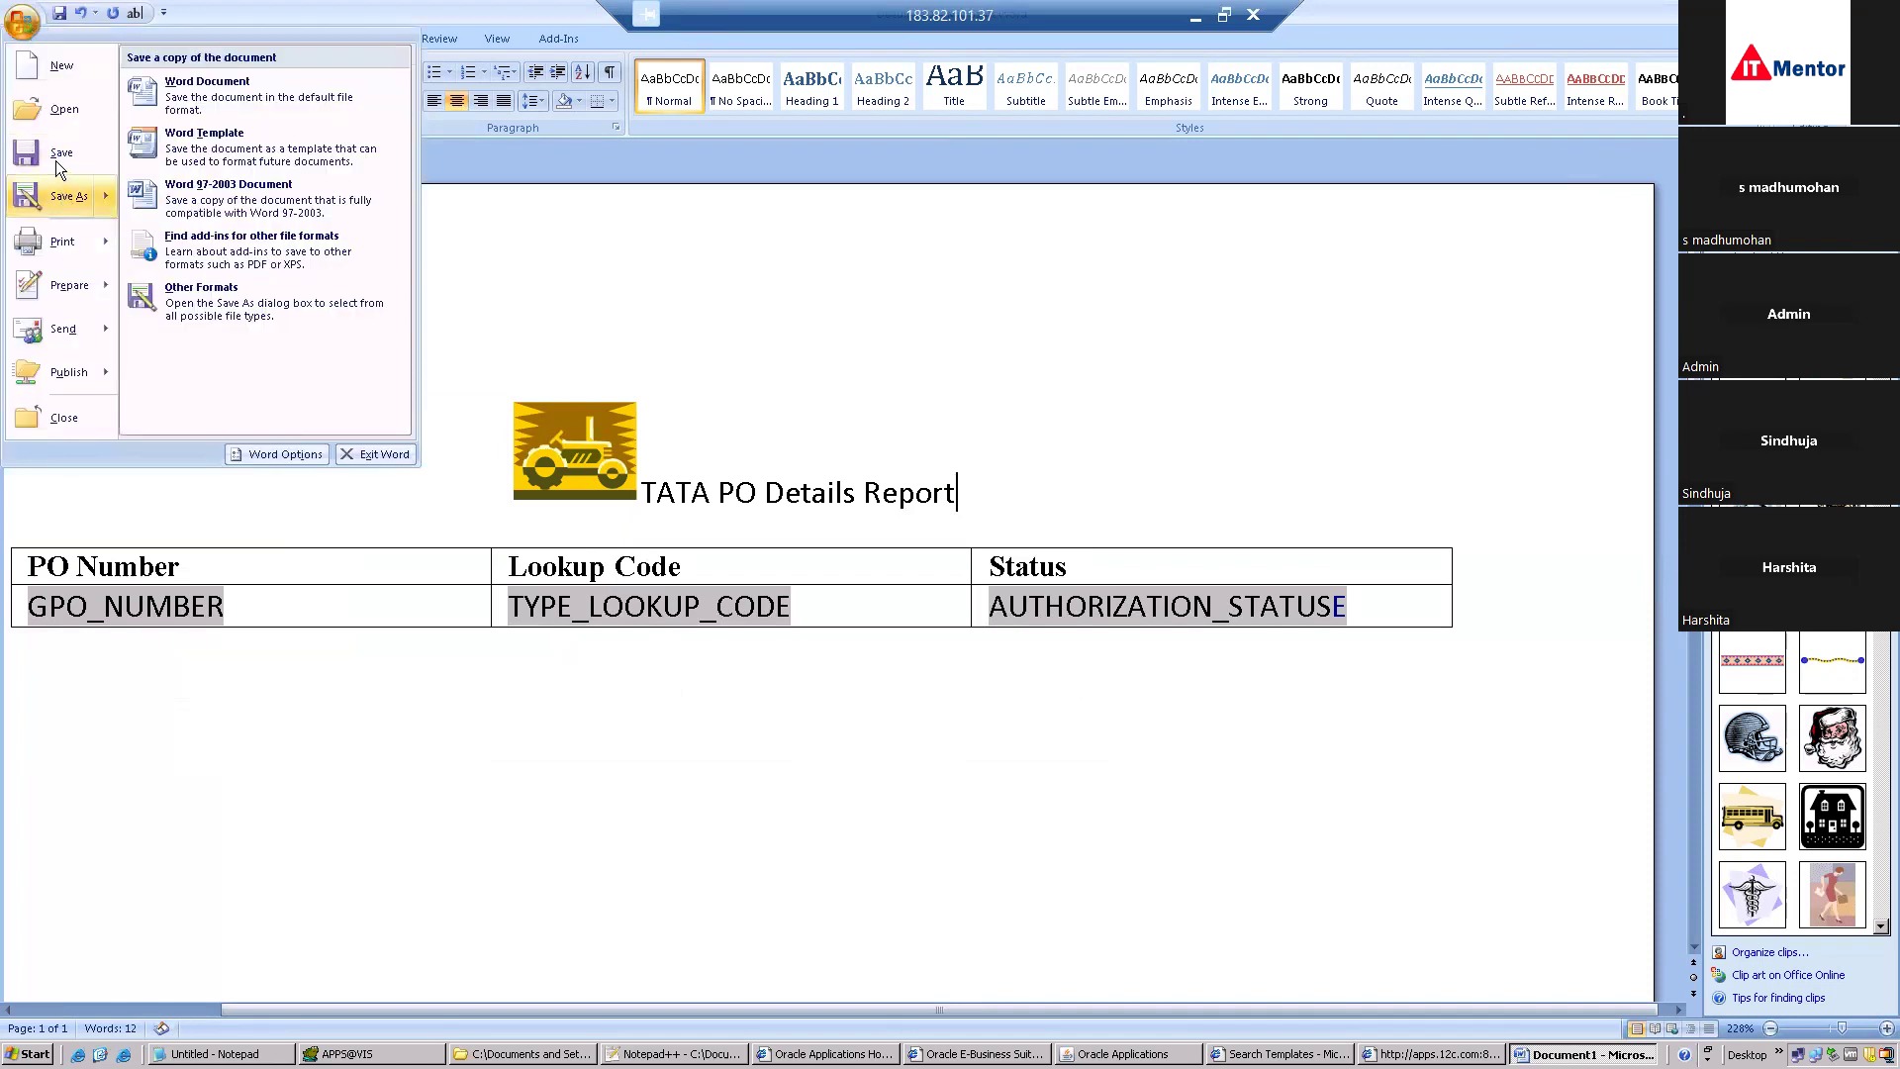
click(56, 160)
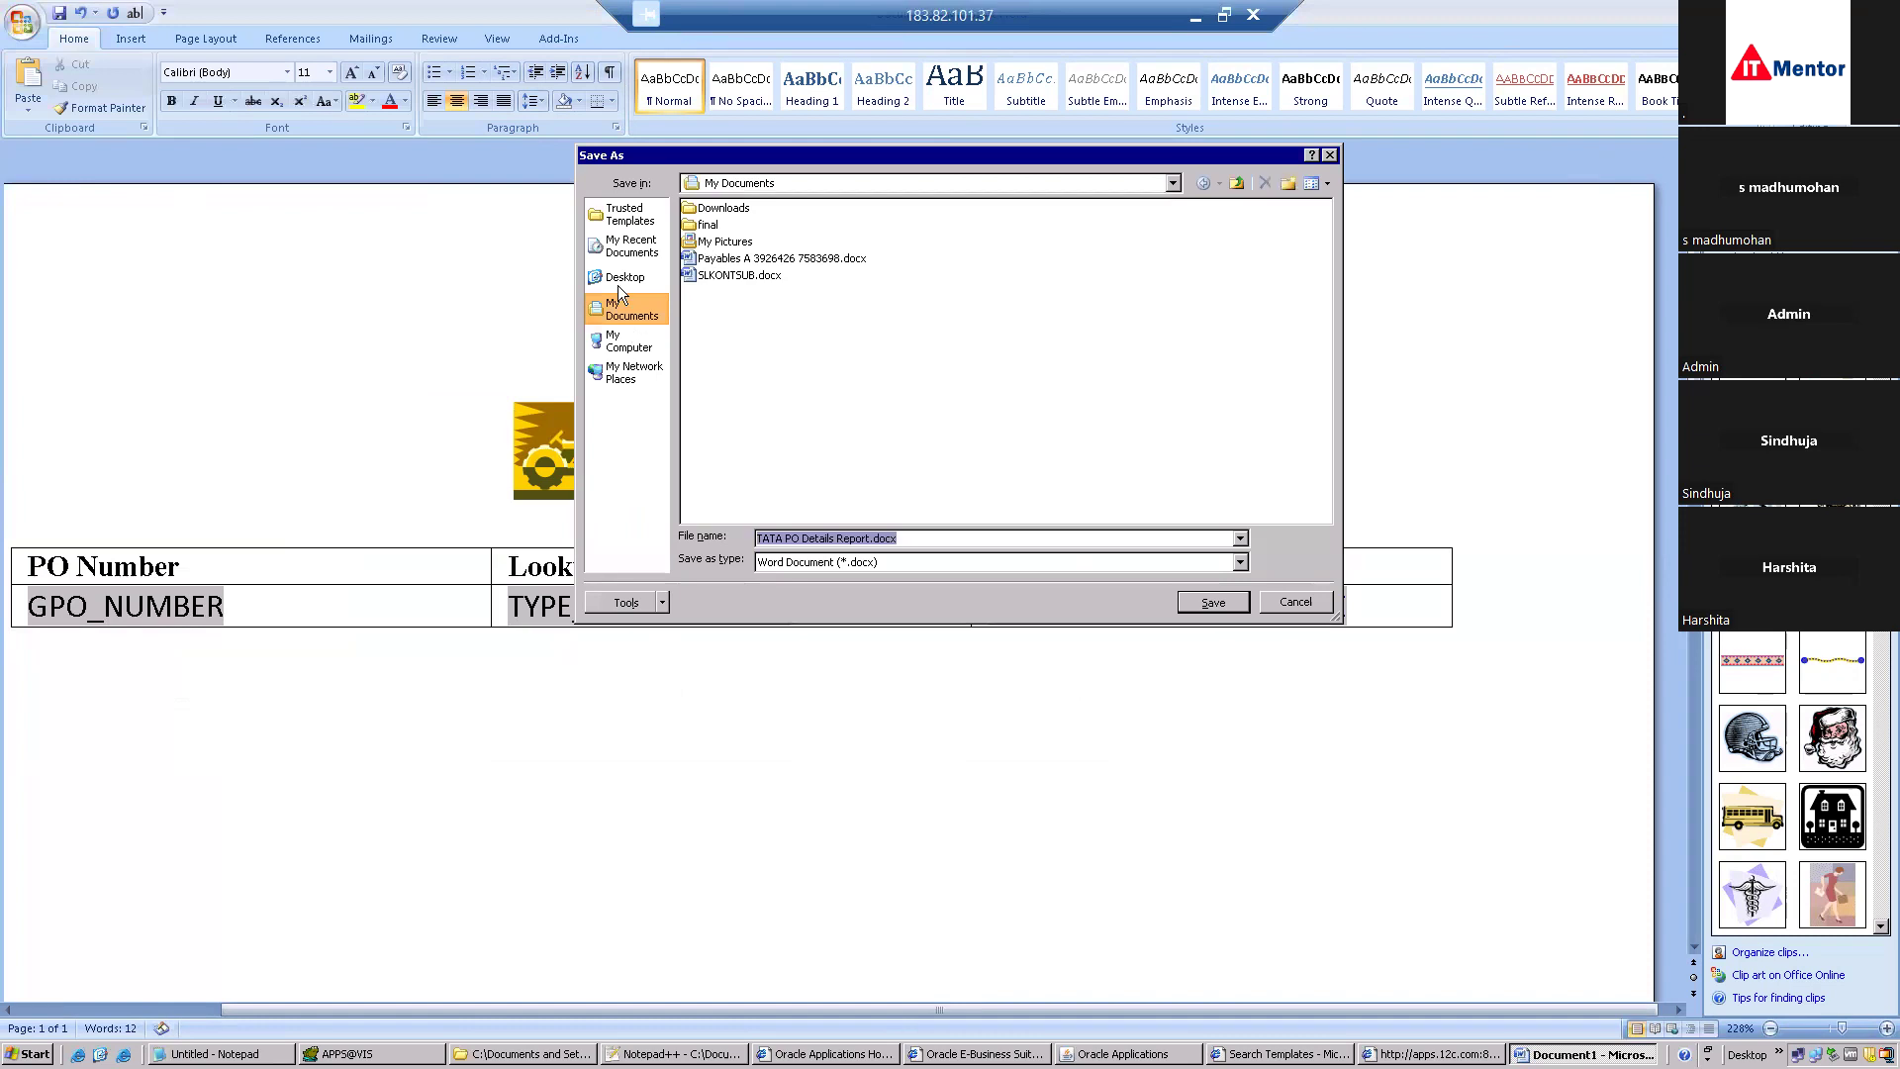
click(626, 318)
click(623, 279)
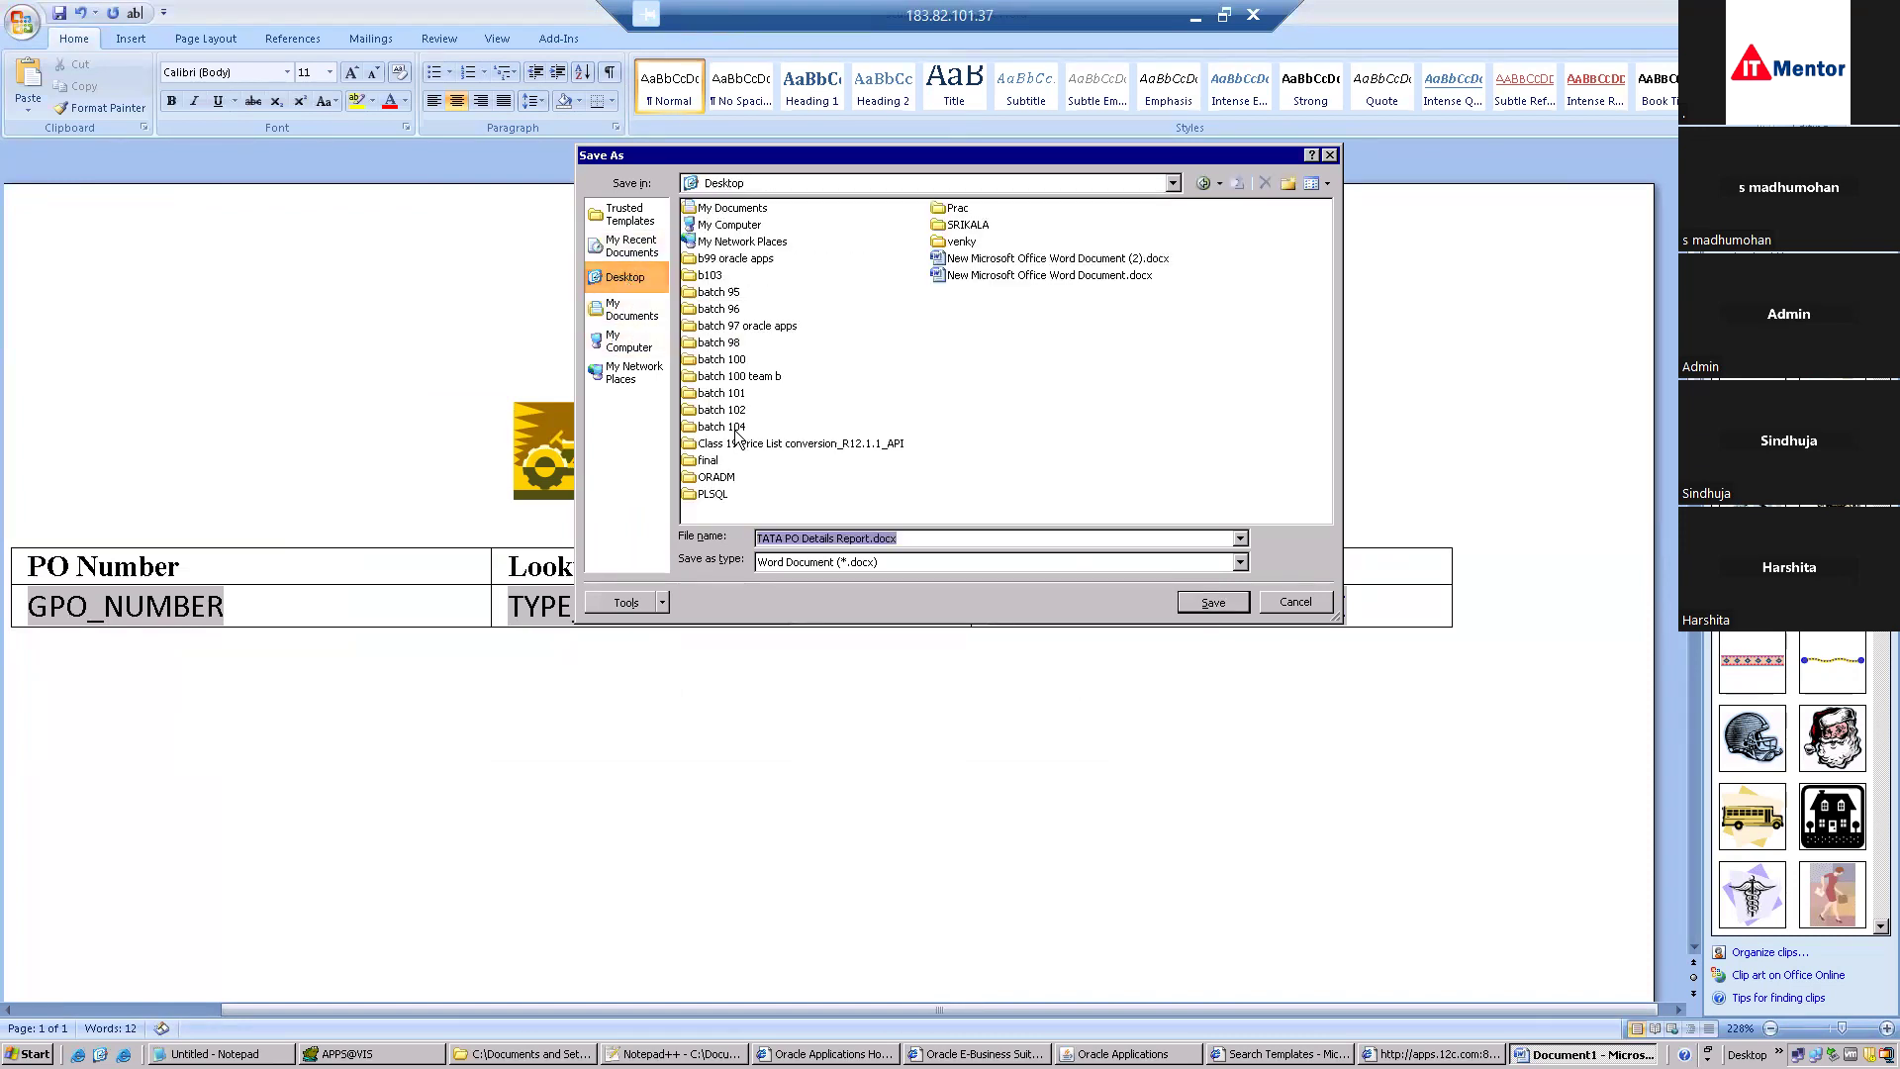
click(737, 432)
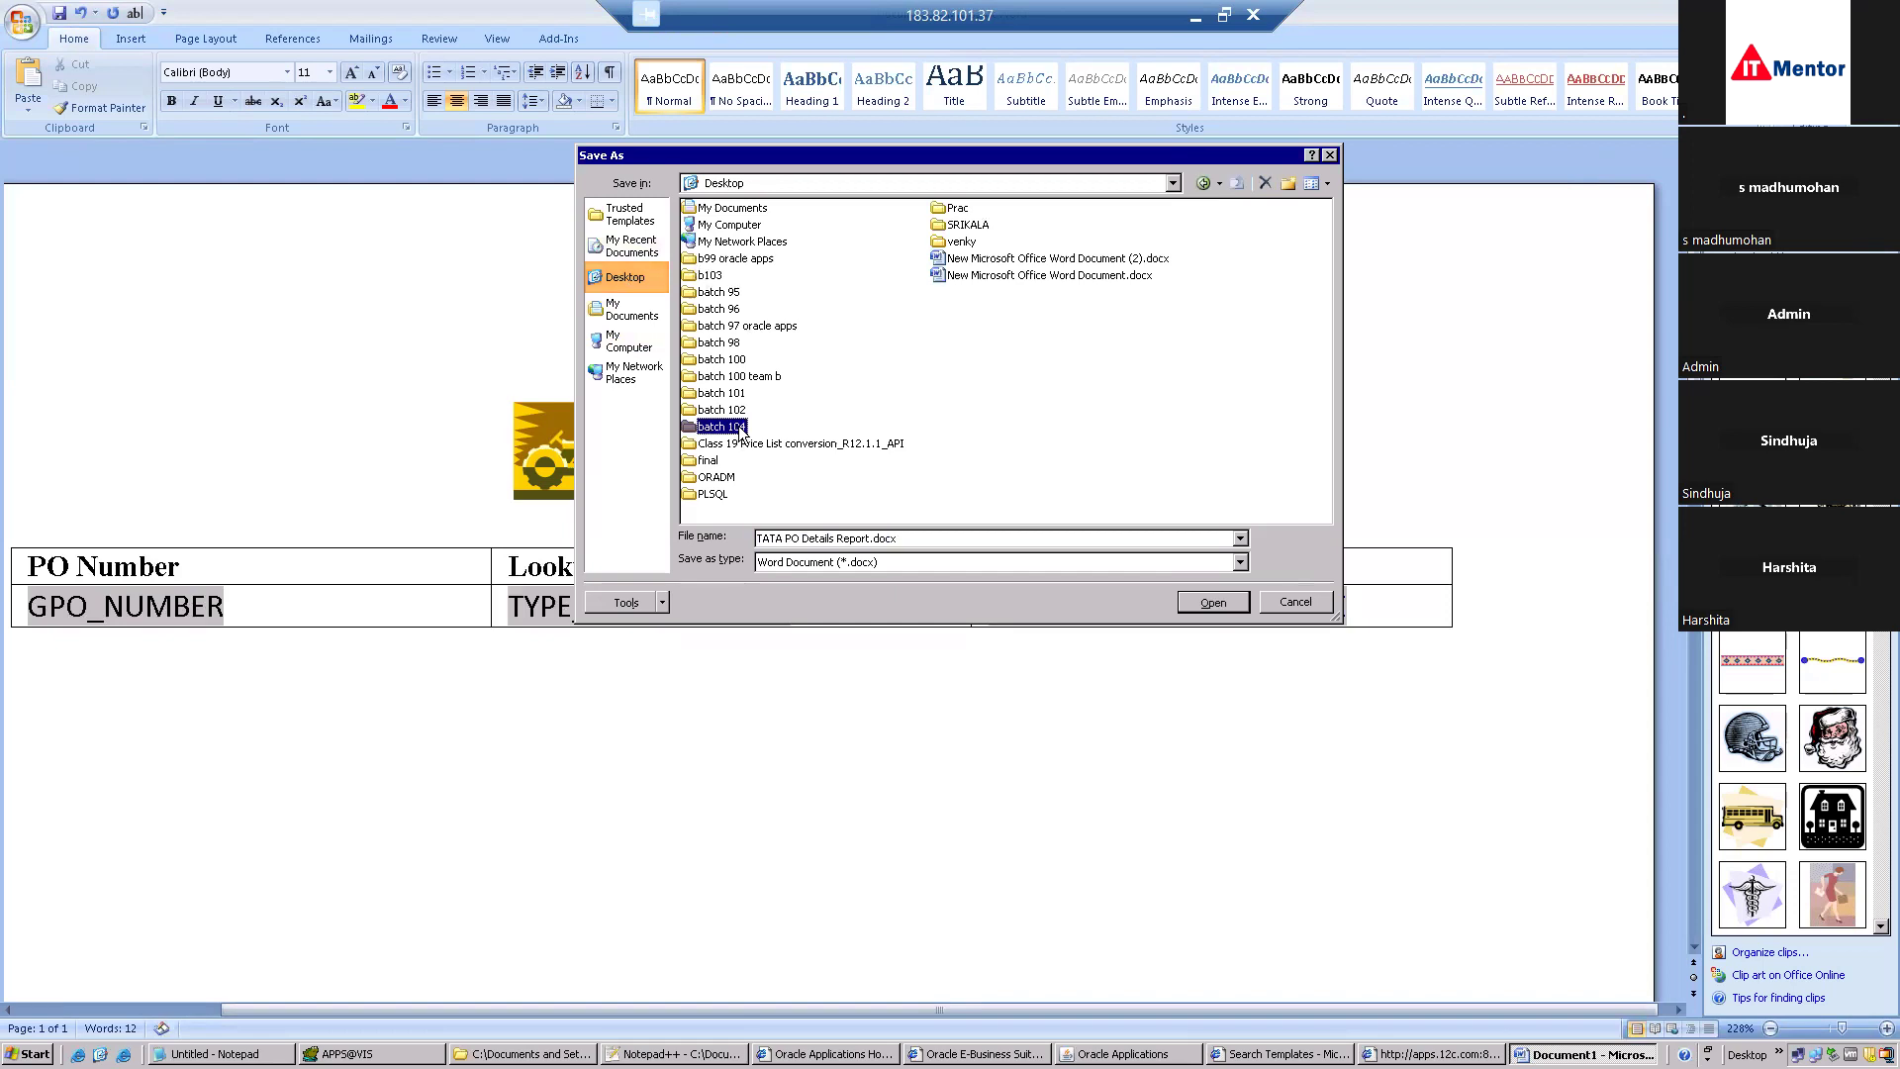
double_click(722, 428)
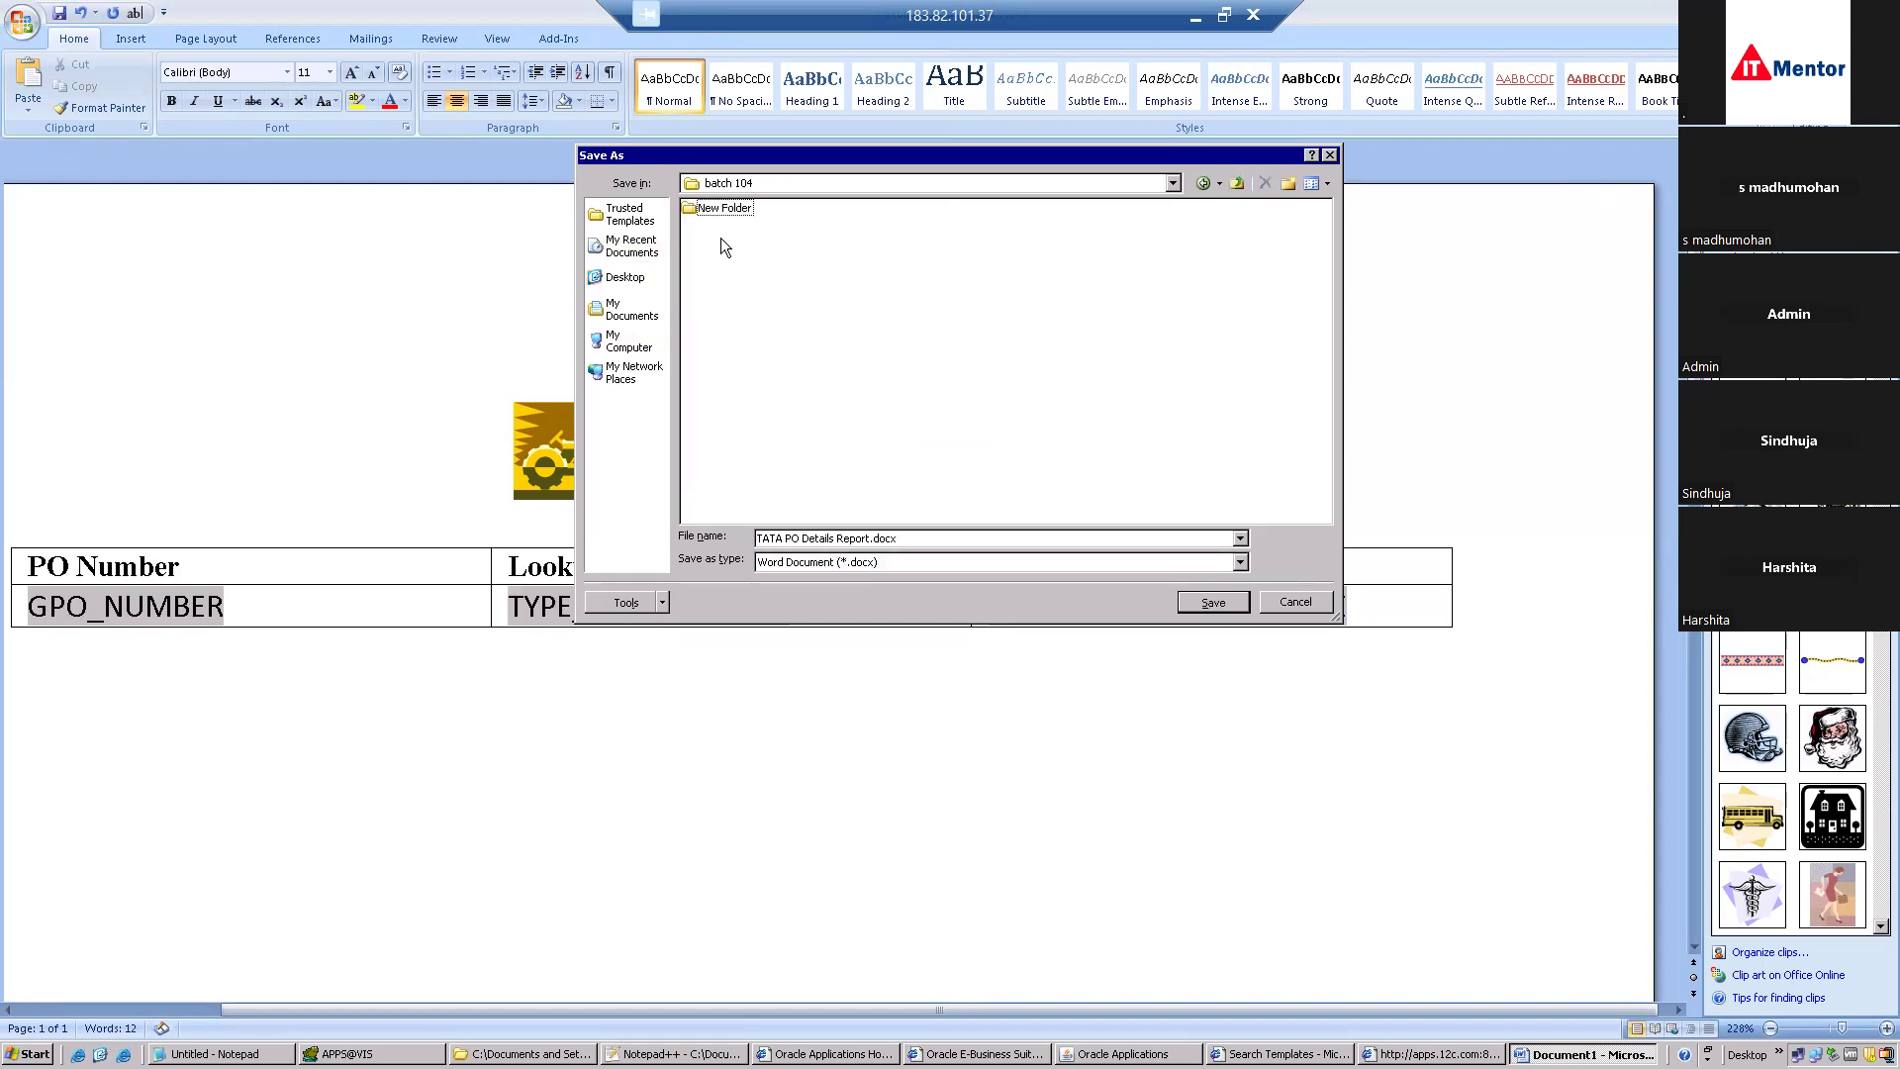
double_click(725, 209)
Save the document as Rich Text Format under the name PO1.
click(926, 564)
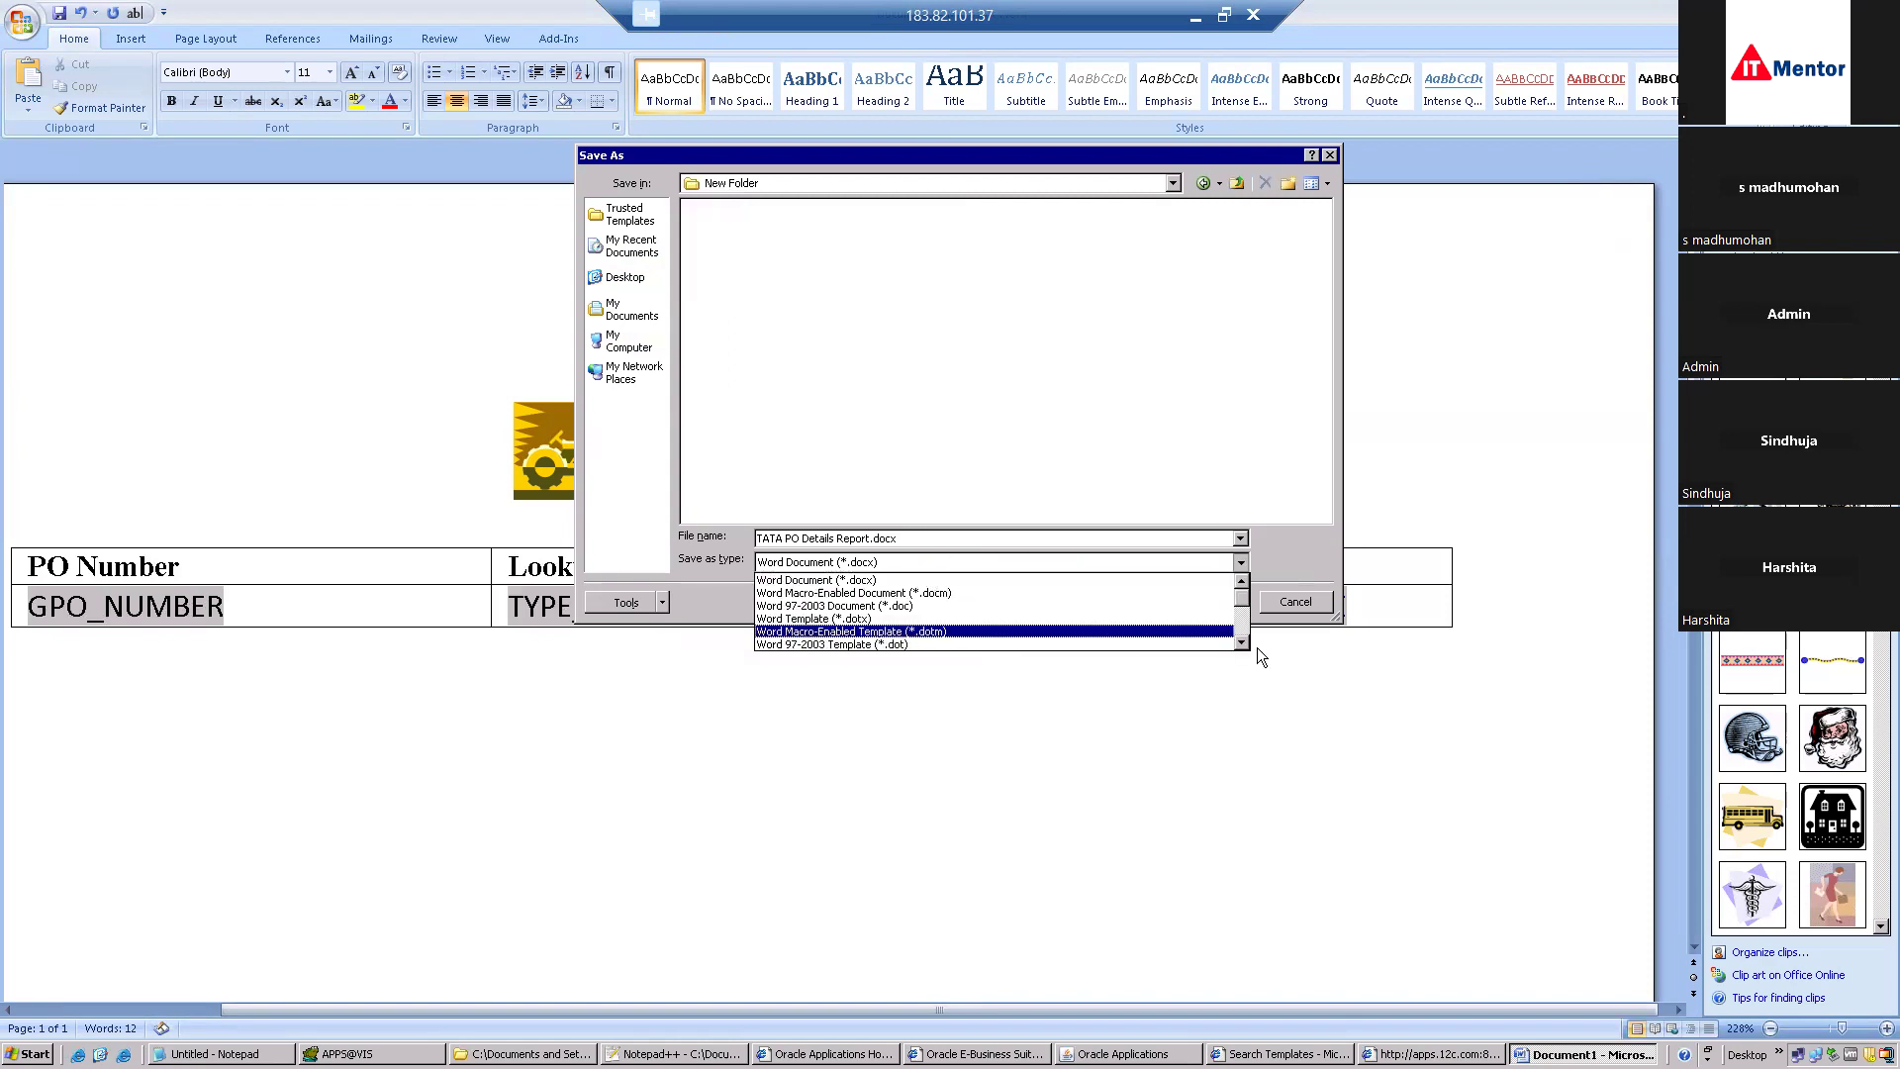
click(1240, 644)
click(1242, 645)
click(1242, 645)
click(1242, 645)
click(1241, 645)
click(1242, 645)
click(1242, 645)
click(920, 605)
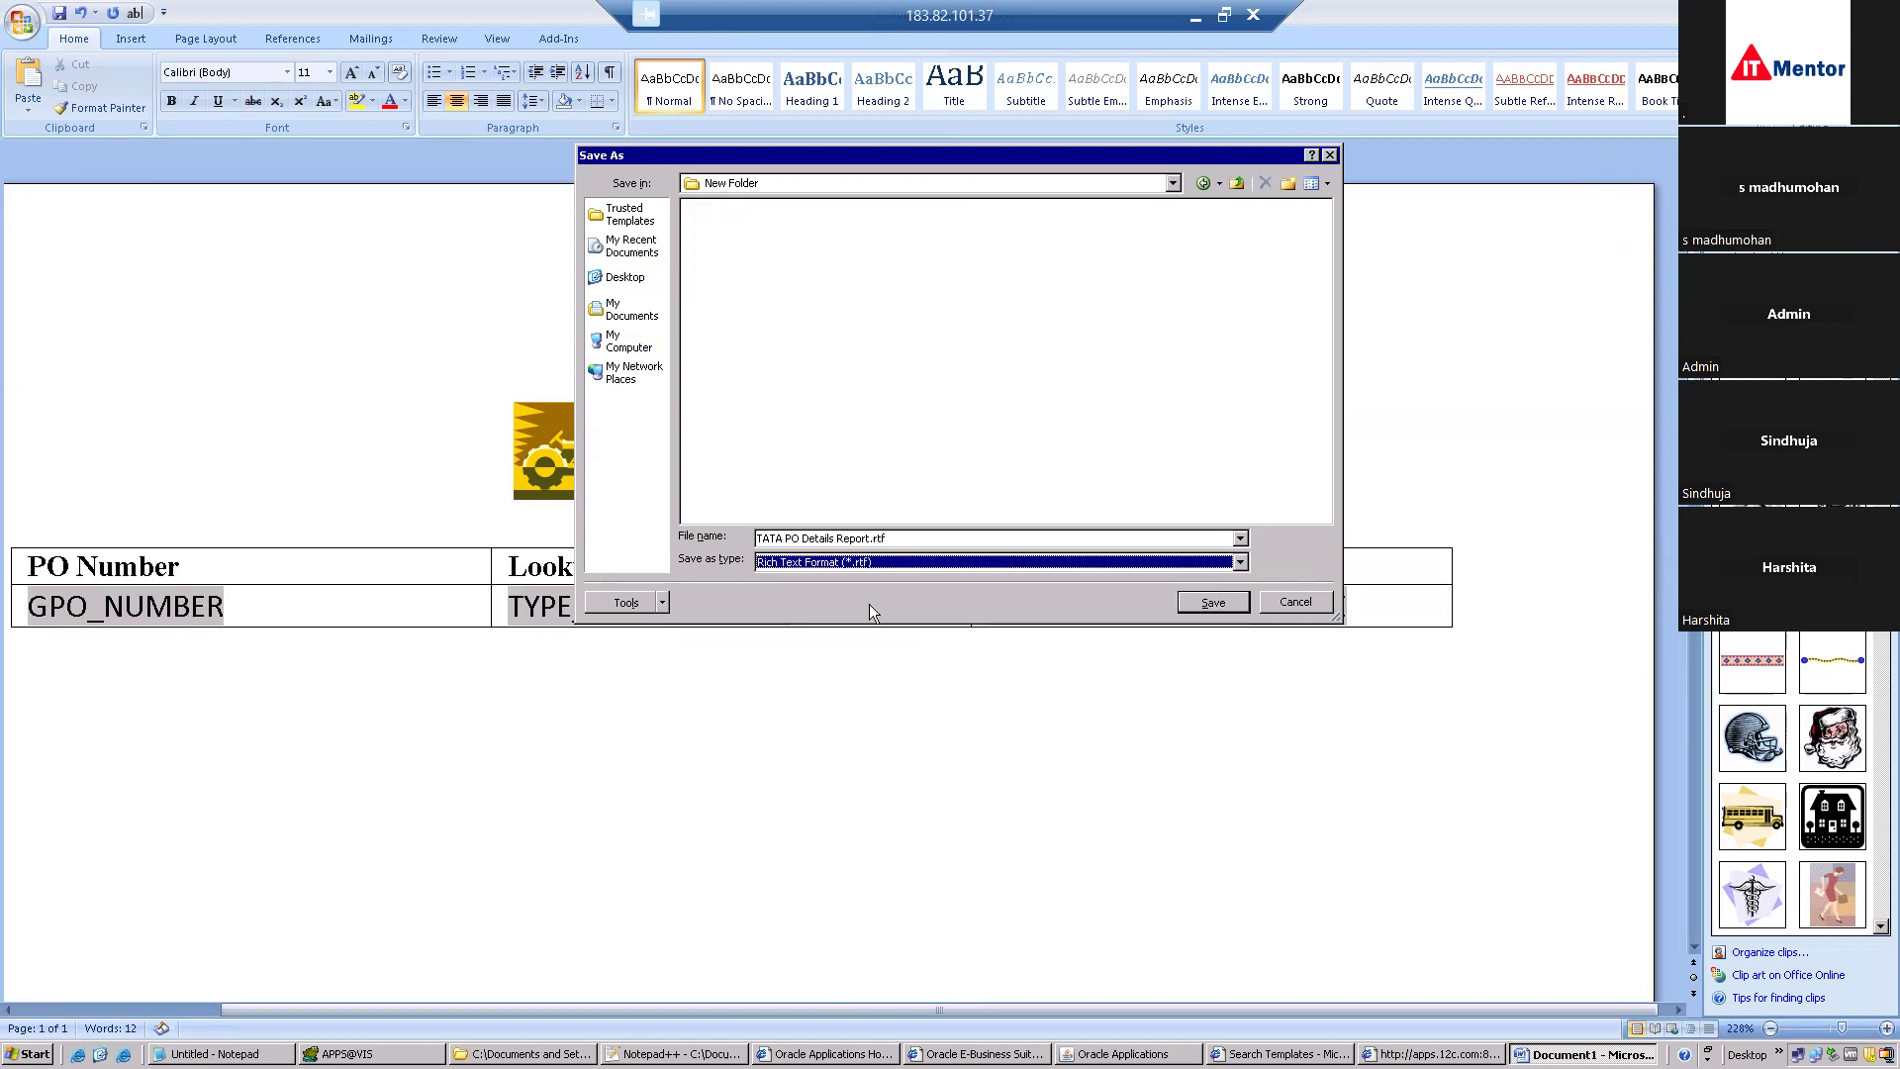
click(870, 536)
drag(870, 536, 705, 548)
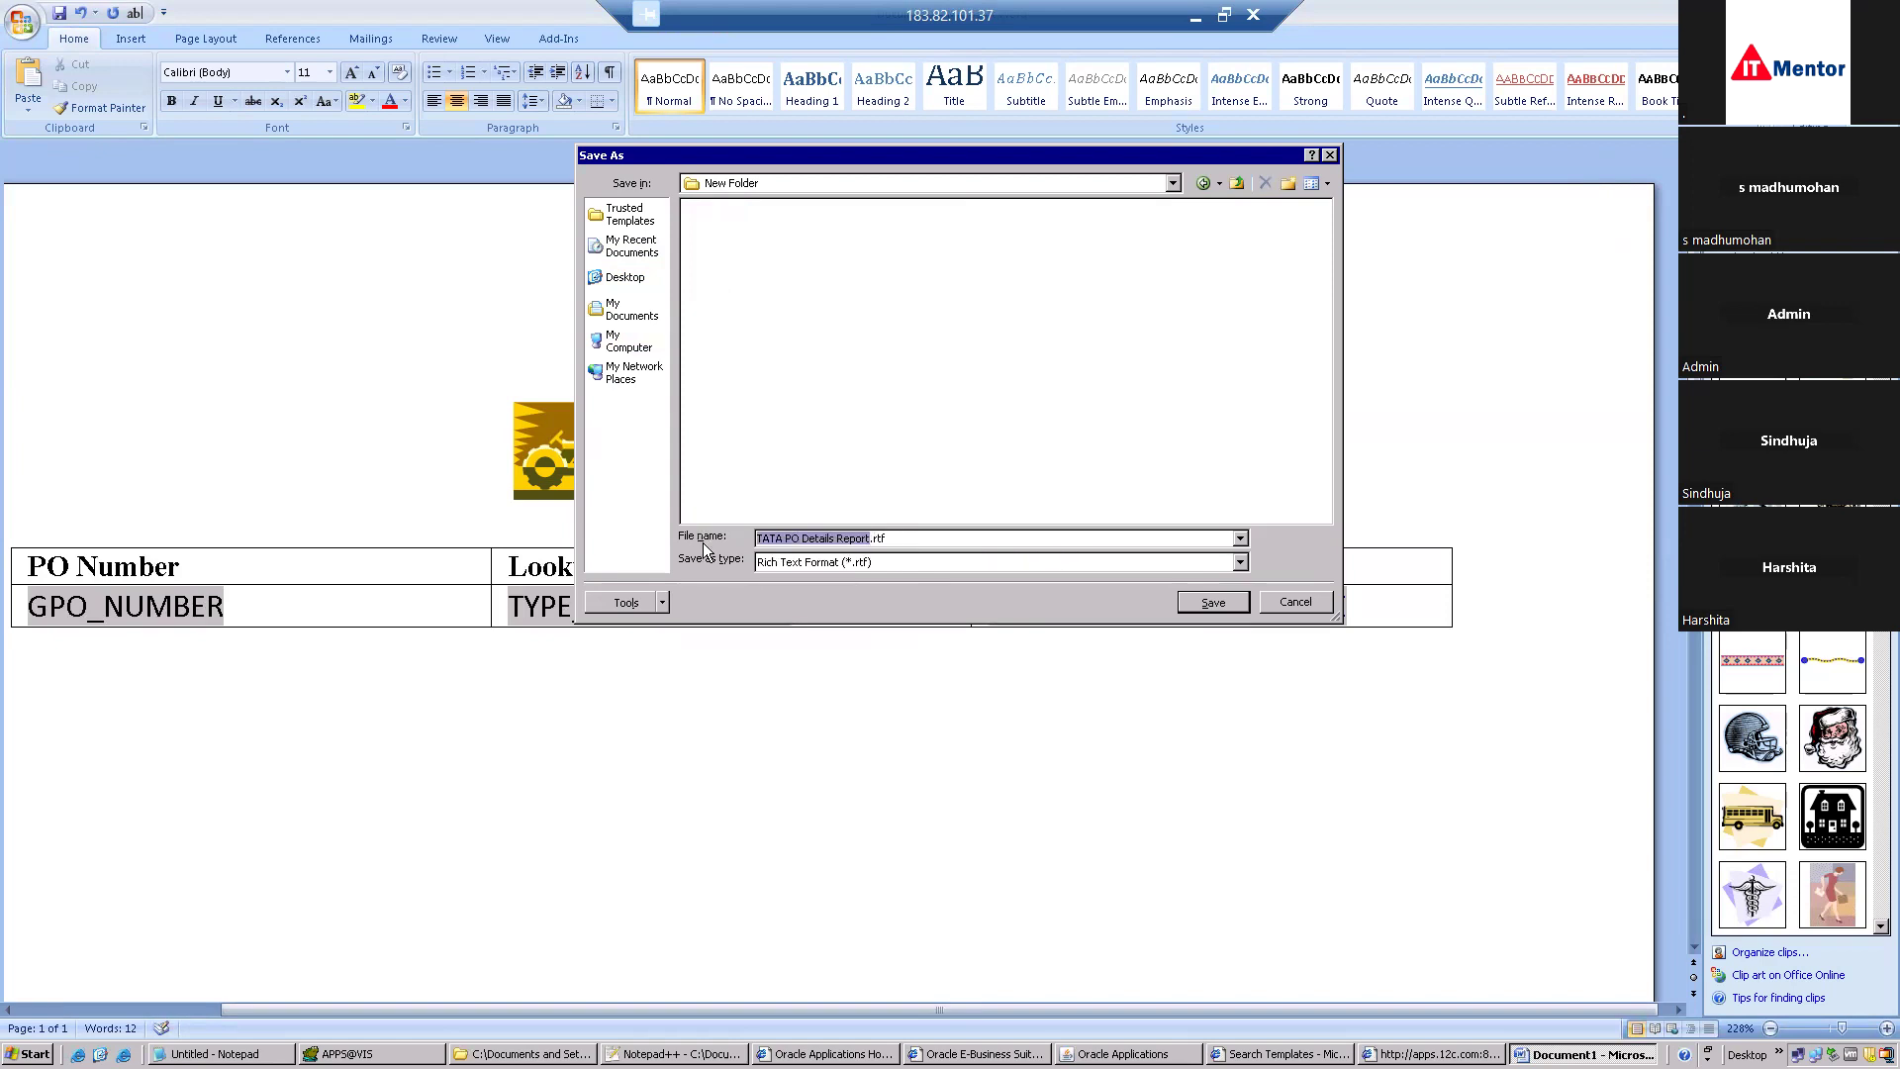
text(PO1)
click(1213, 602)
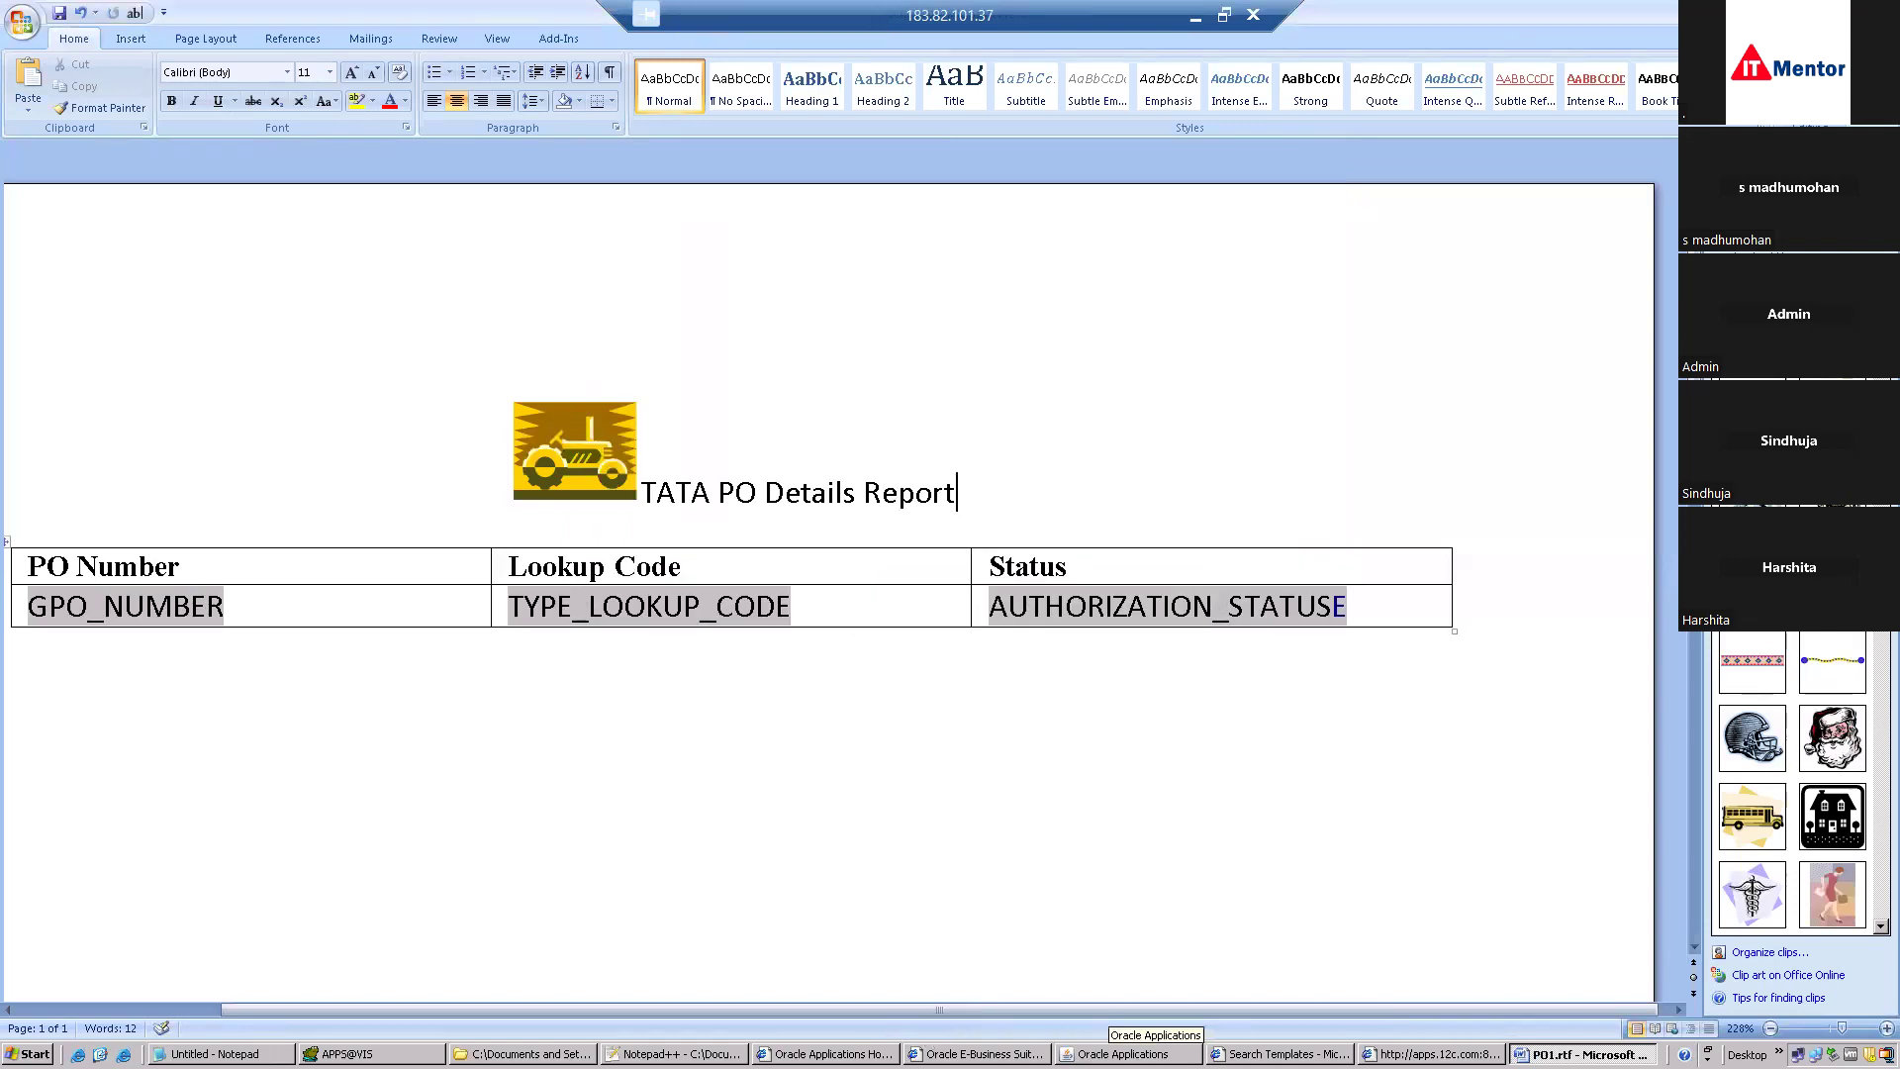
Search XML Publisher templates with the code pattern PO%DE%.
click(1280, 1054)
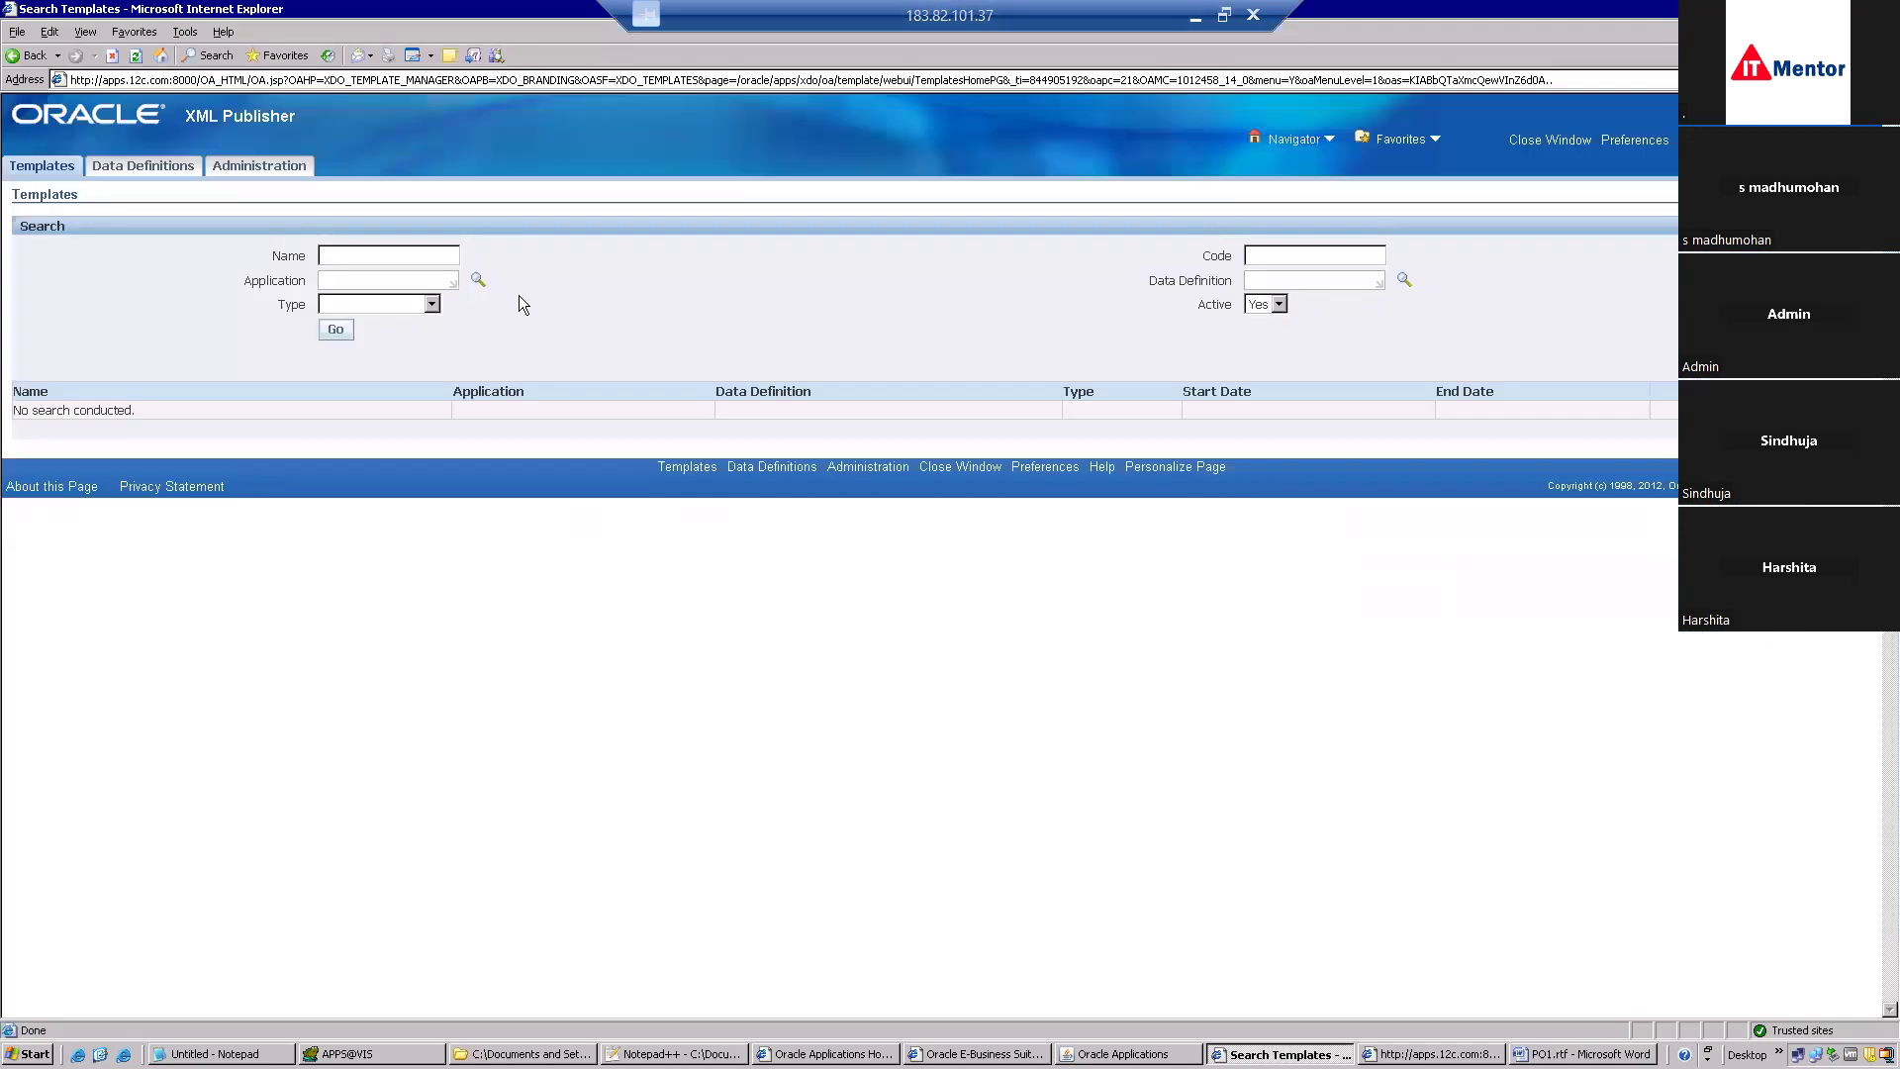
click(1290, 258)
text(PO%DE%)
click(341, 333)
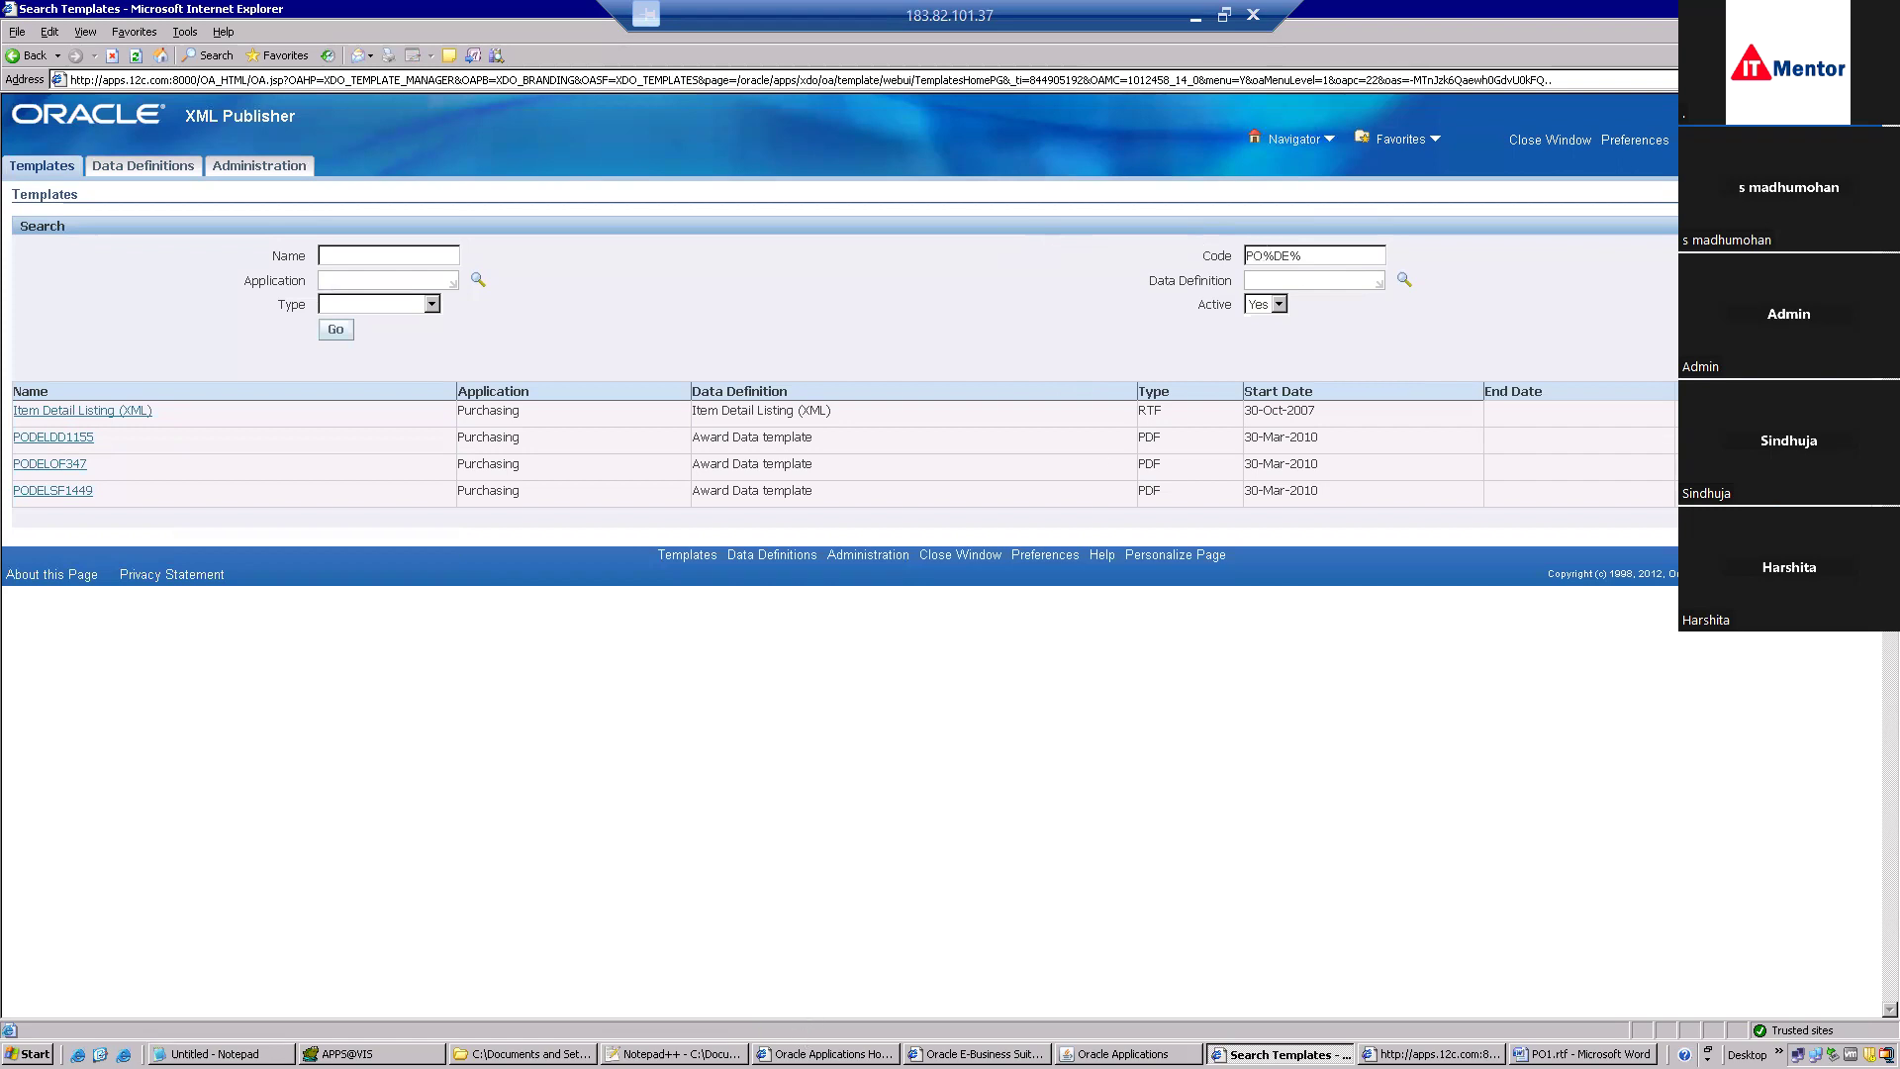
Confirm the XX_PO_DETAILS_RPT root name in the XML, search %PO%DE% again, and open XX_PO_DETAILS_RPT.
click(675, 1054)
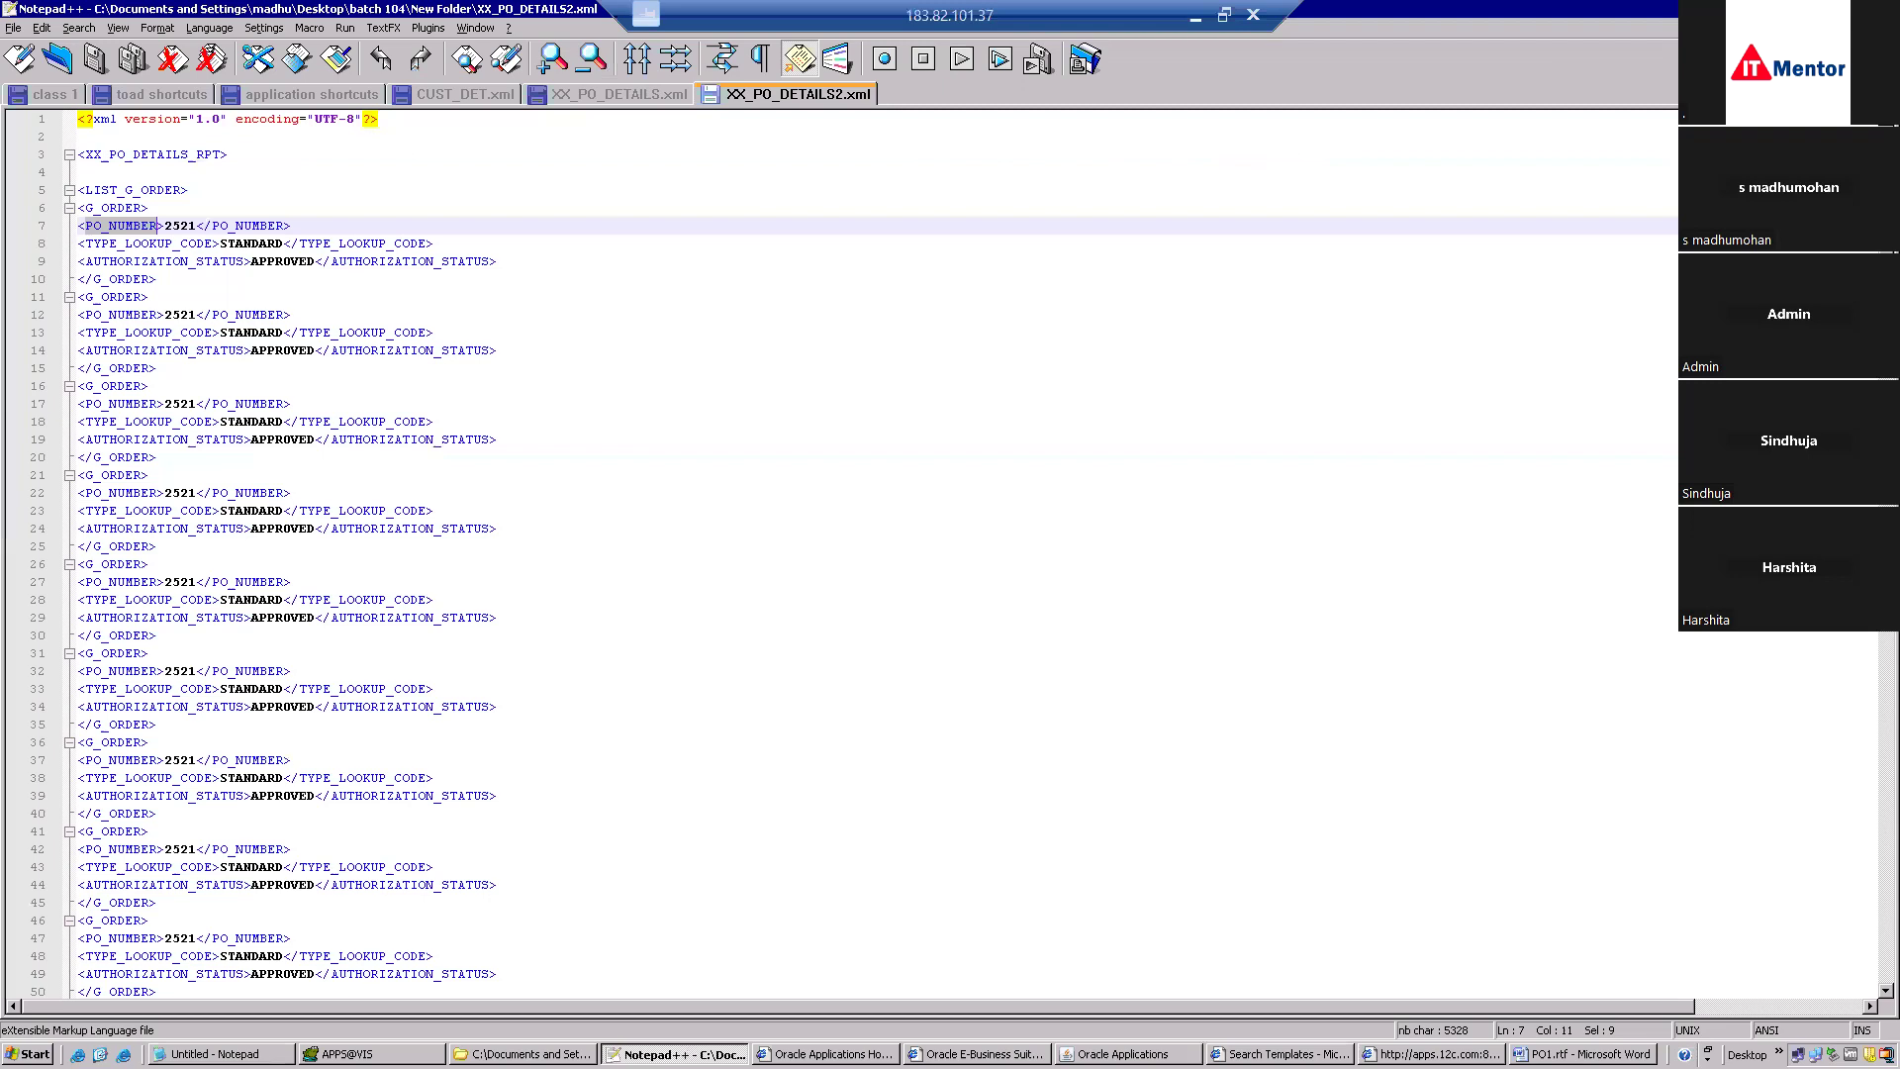
drag(223, 154, 89, 163)
key(alt+Tab)
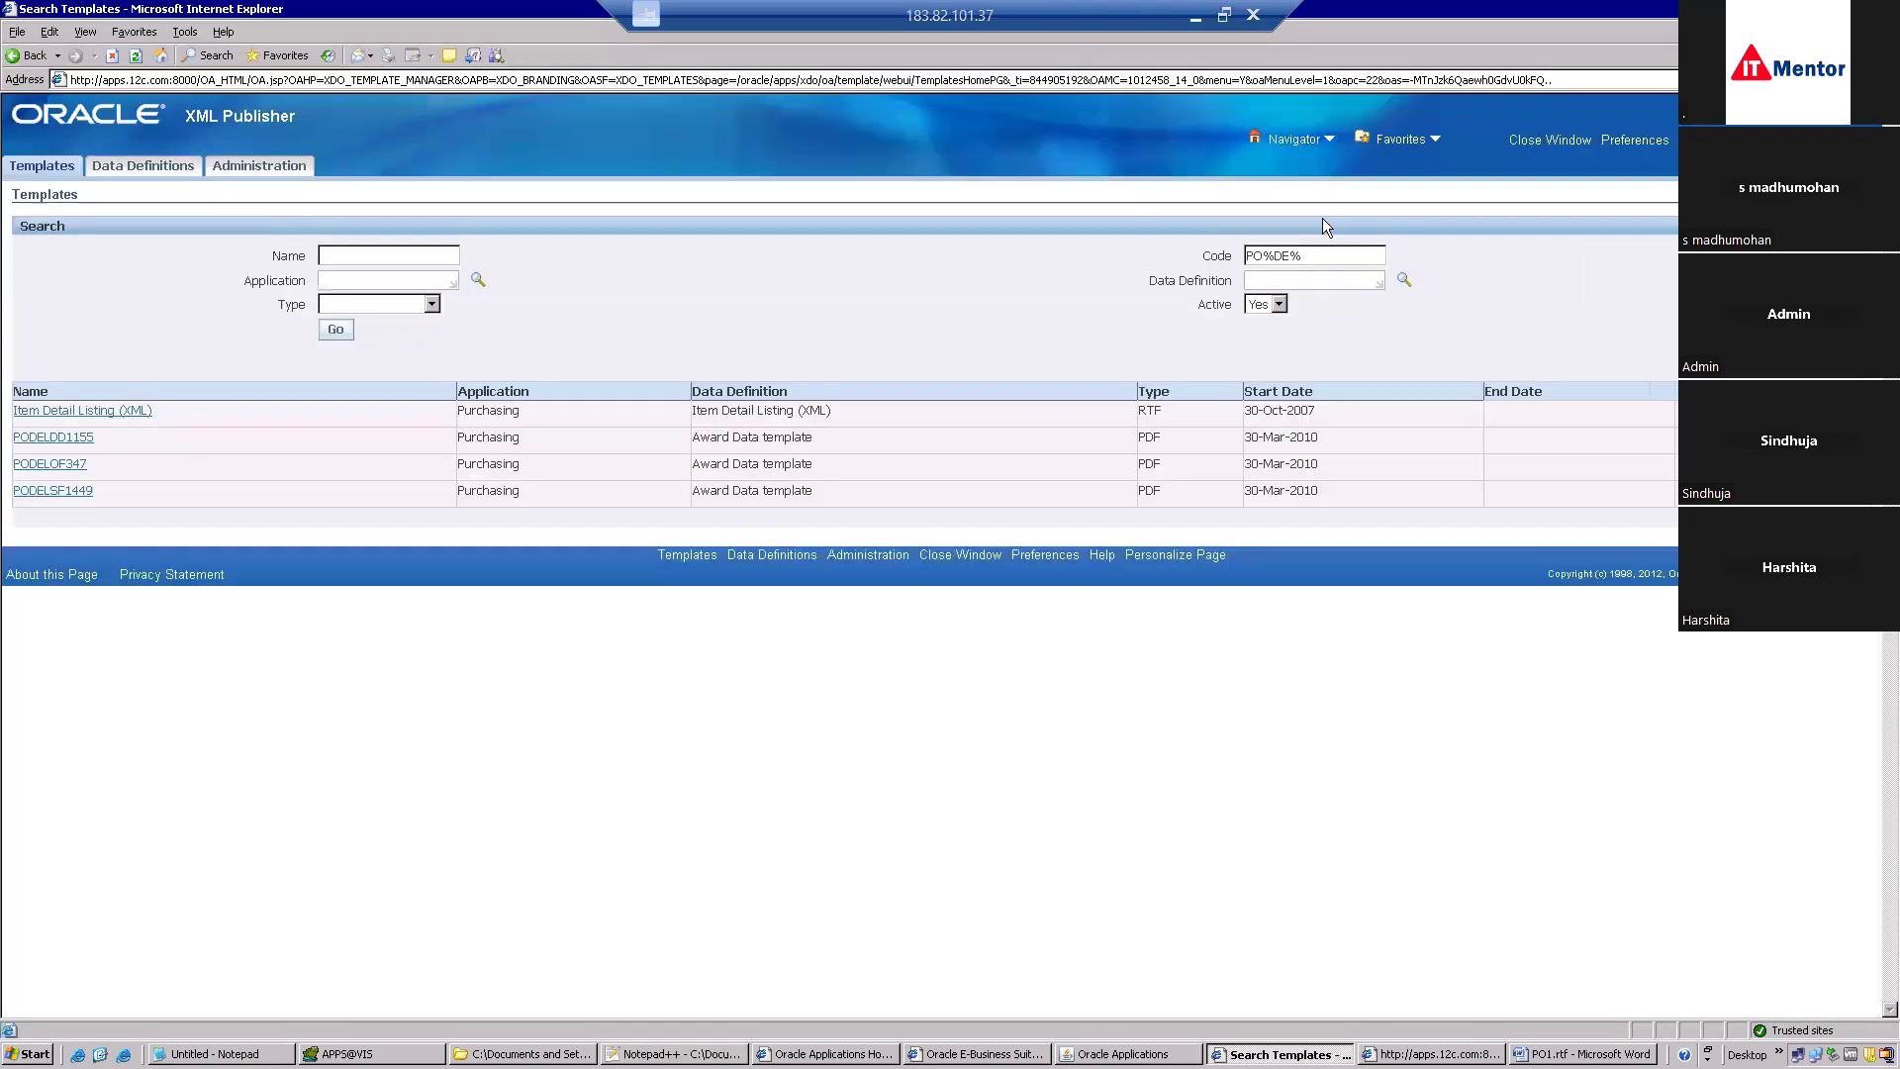
drag(1316, 253, 1124, 236)
click(337, 330)
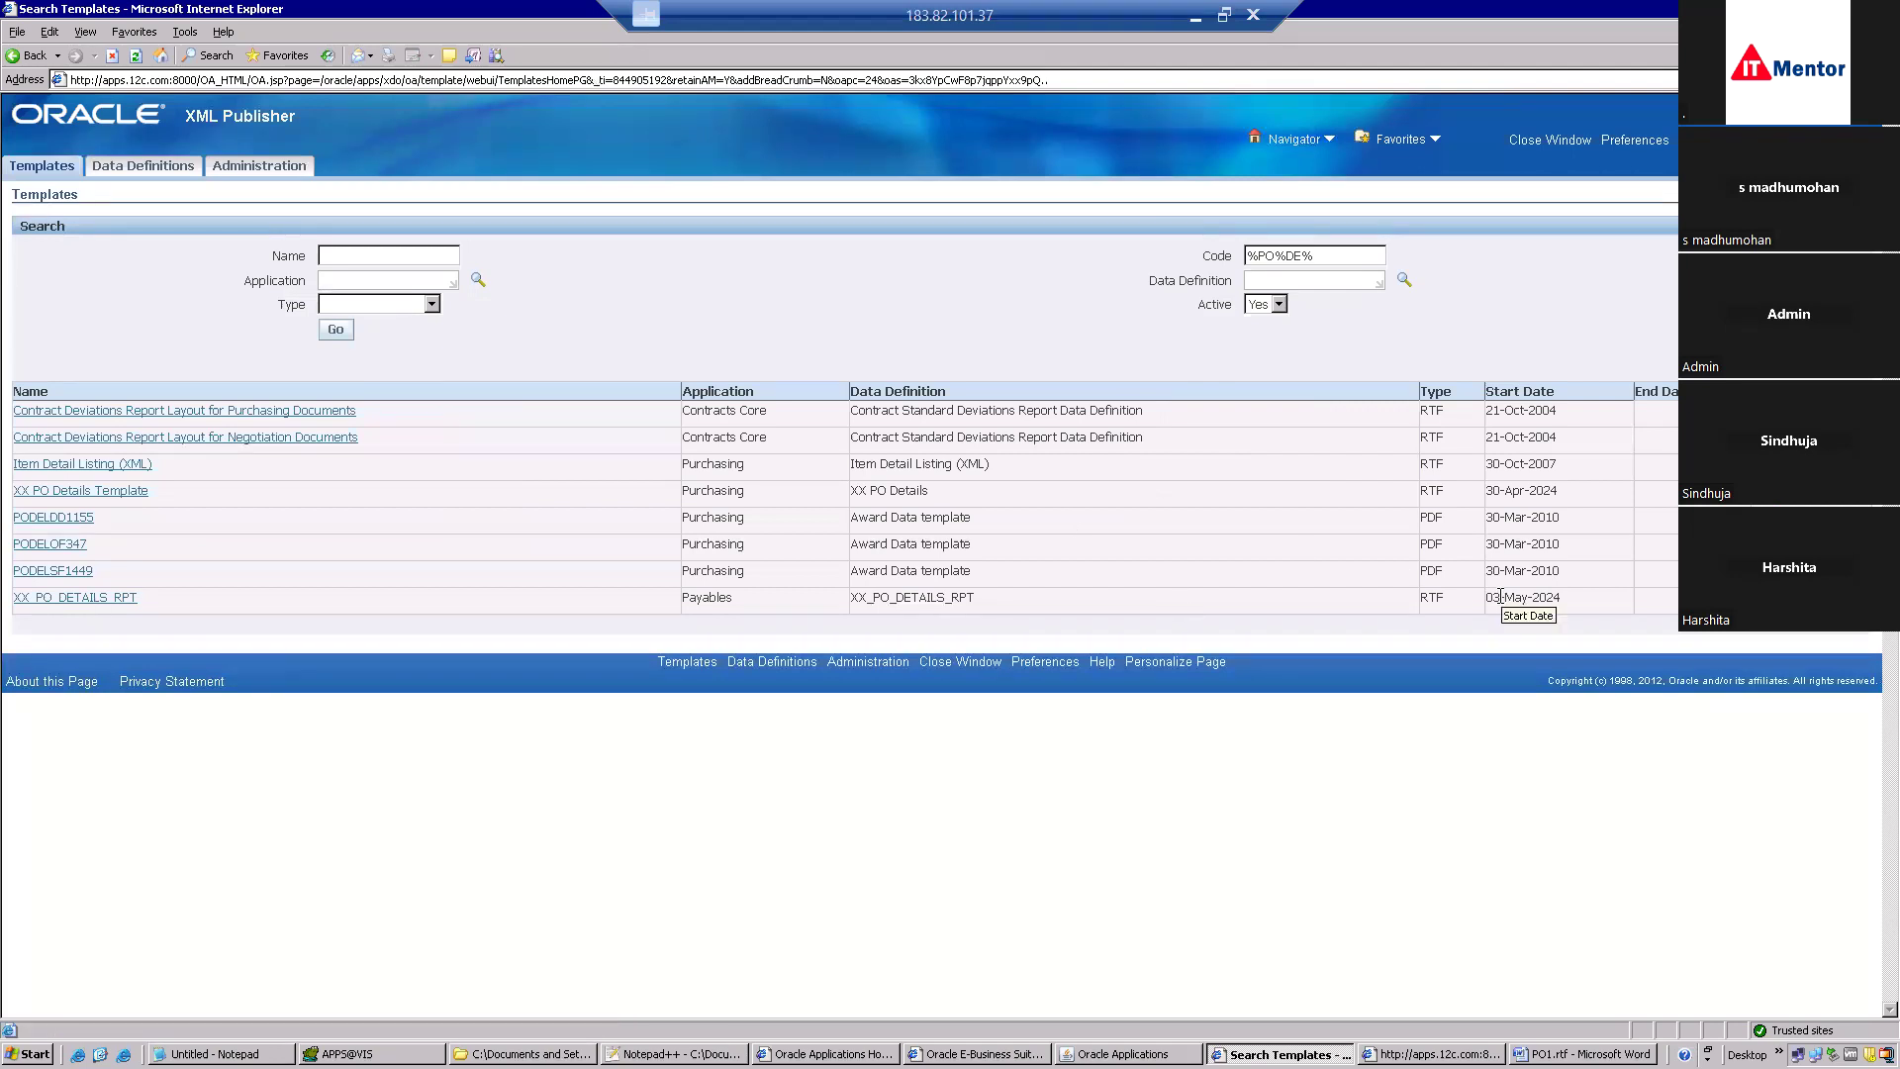
click(104, 606)
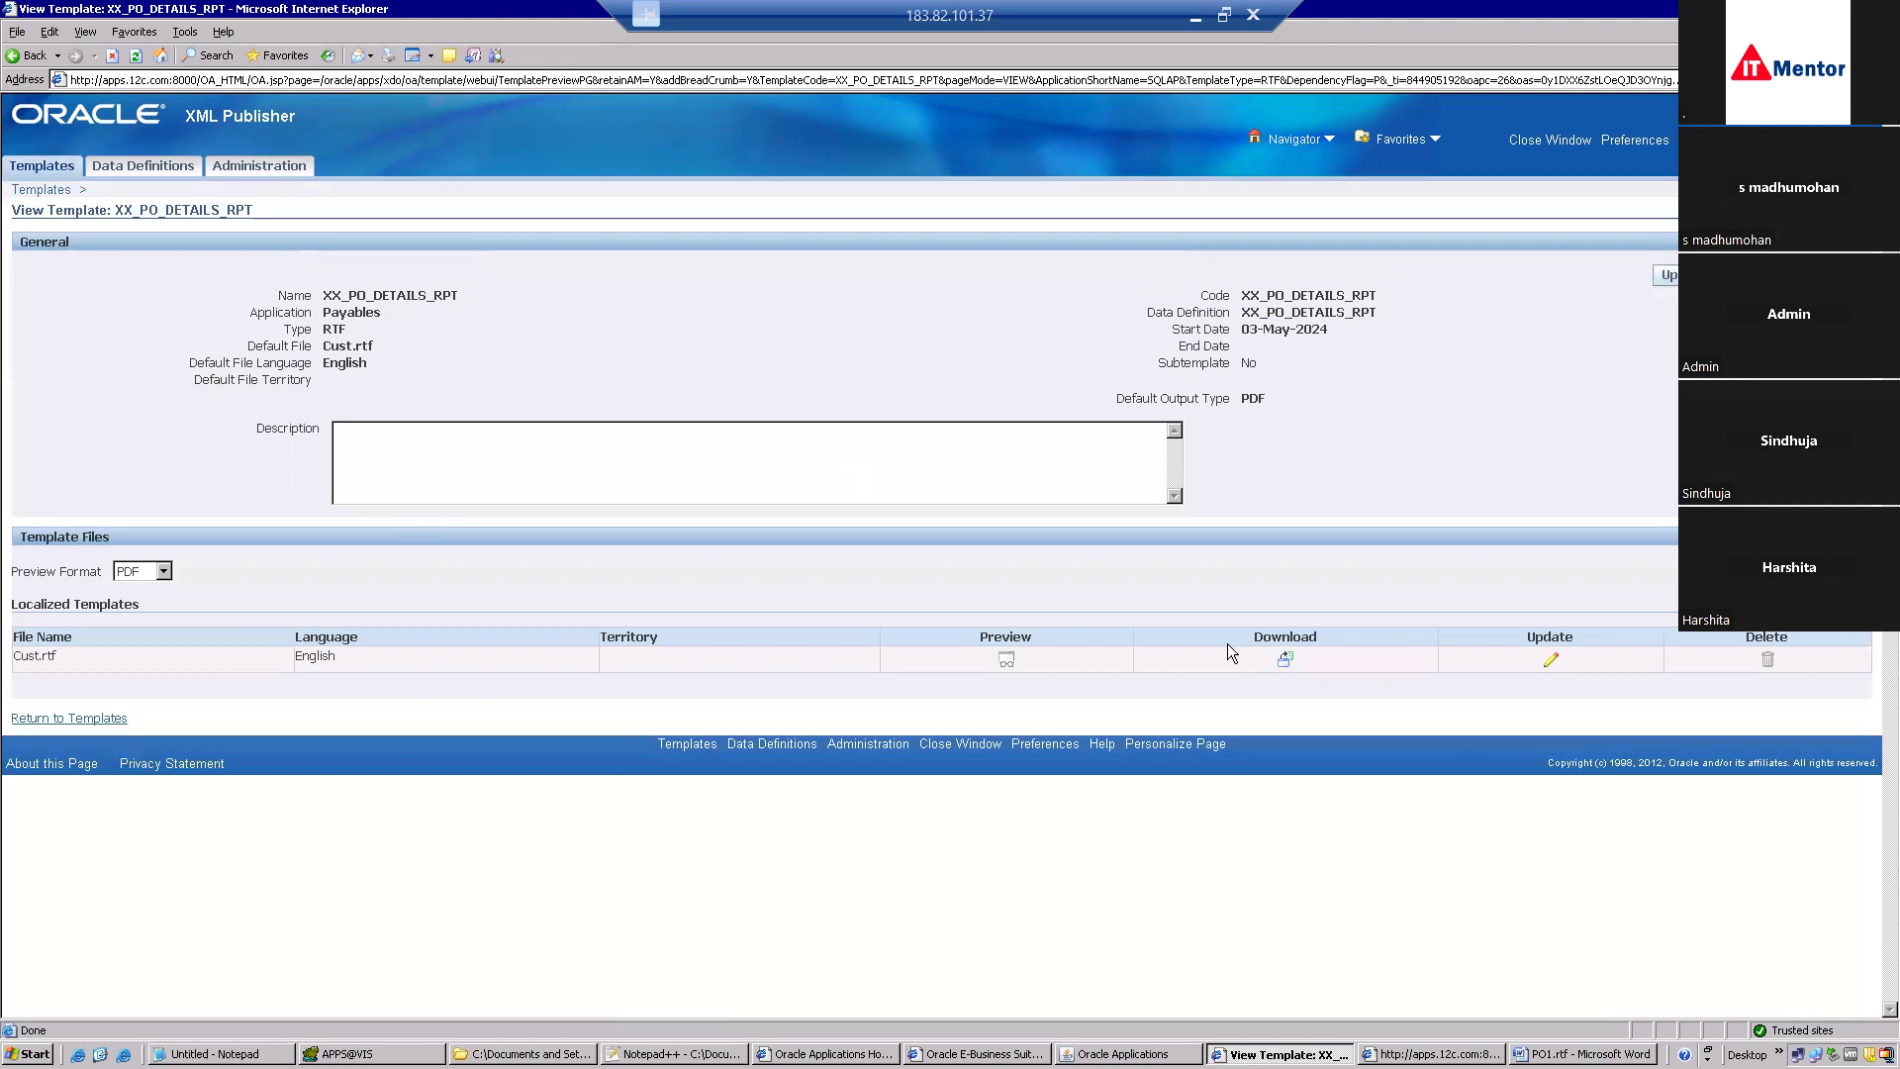
Replace the template's Cust.rtf file with PO1.rtf from New Folder and apply the update.
click(1559, 659)
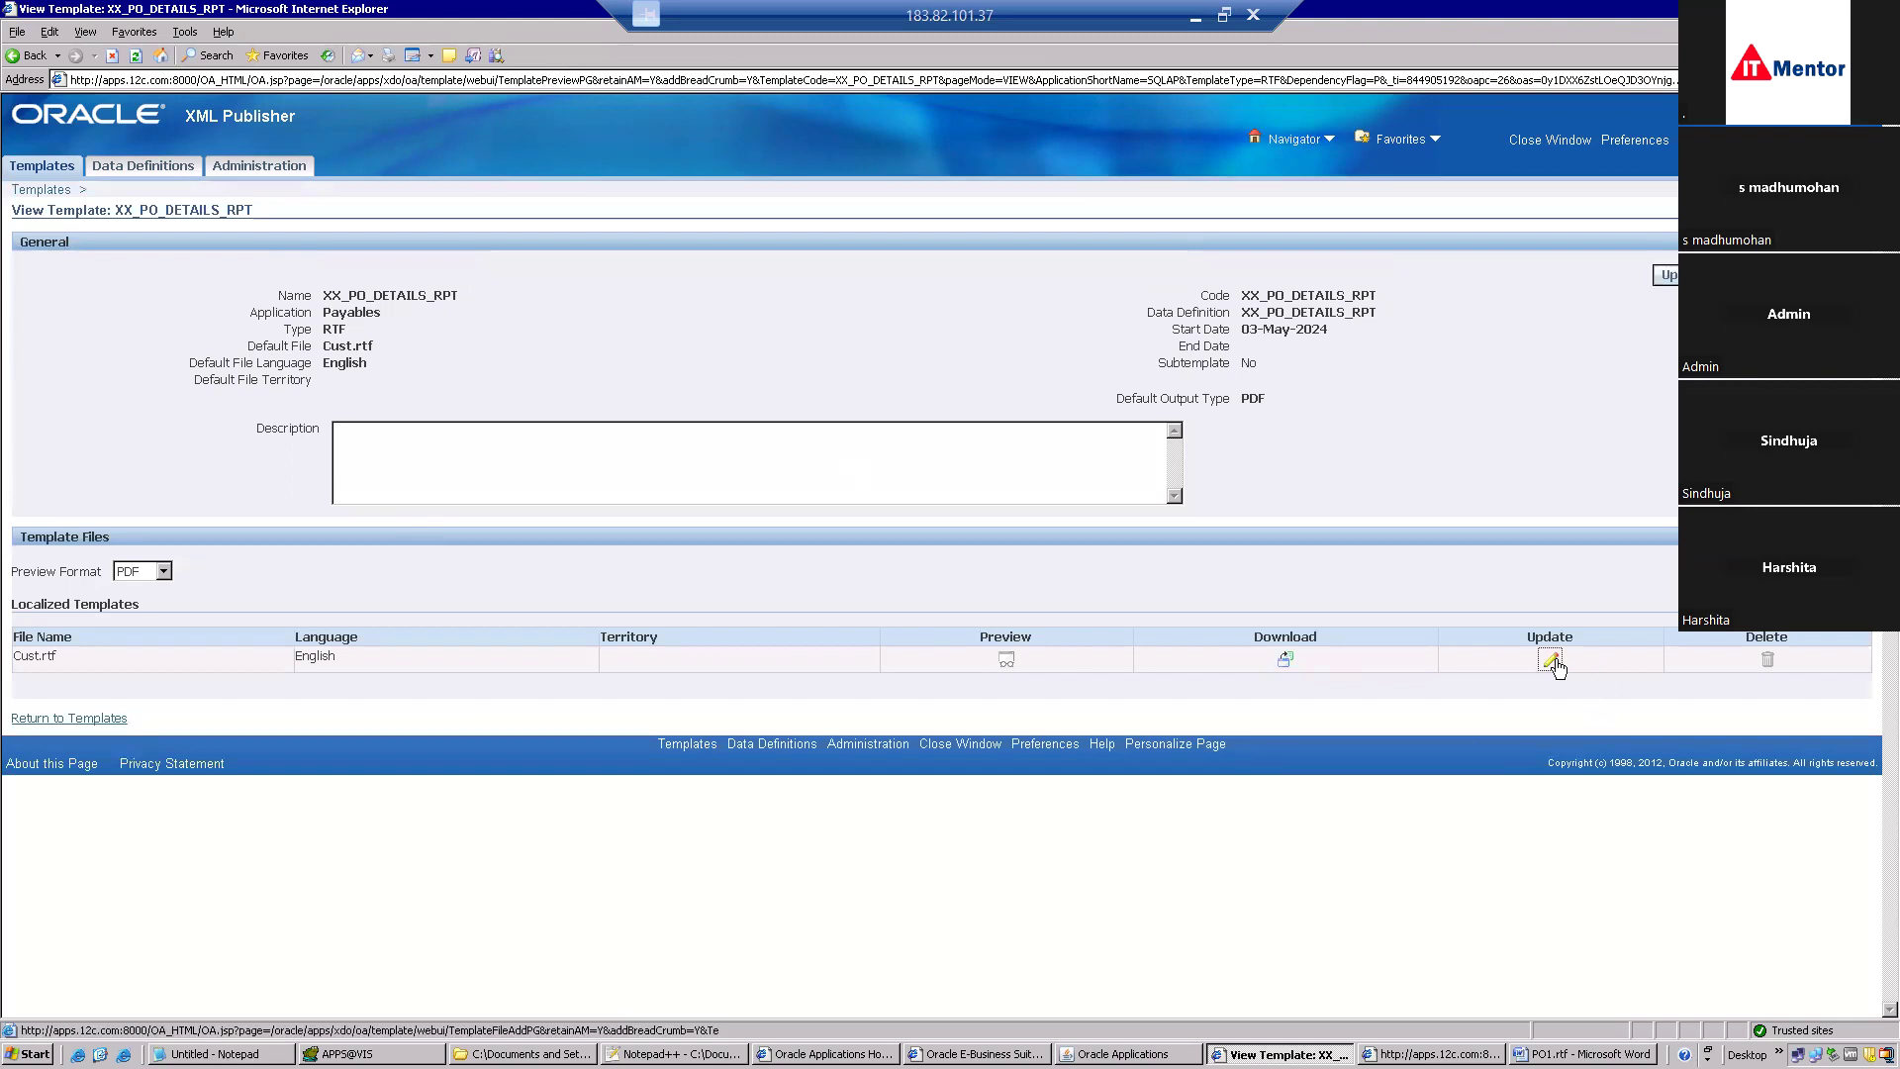
click(523, 263)
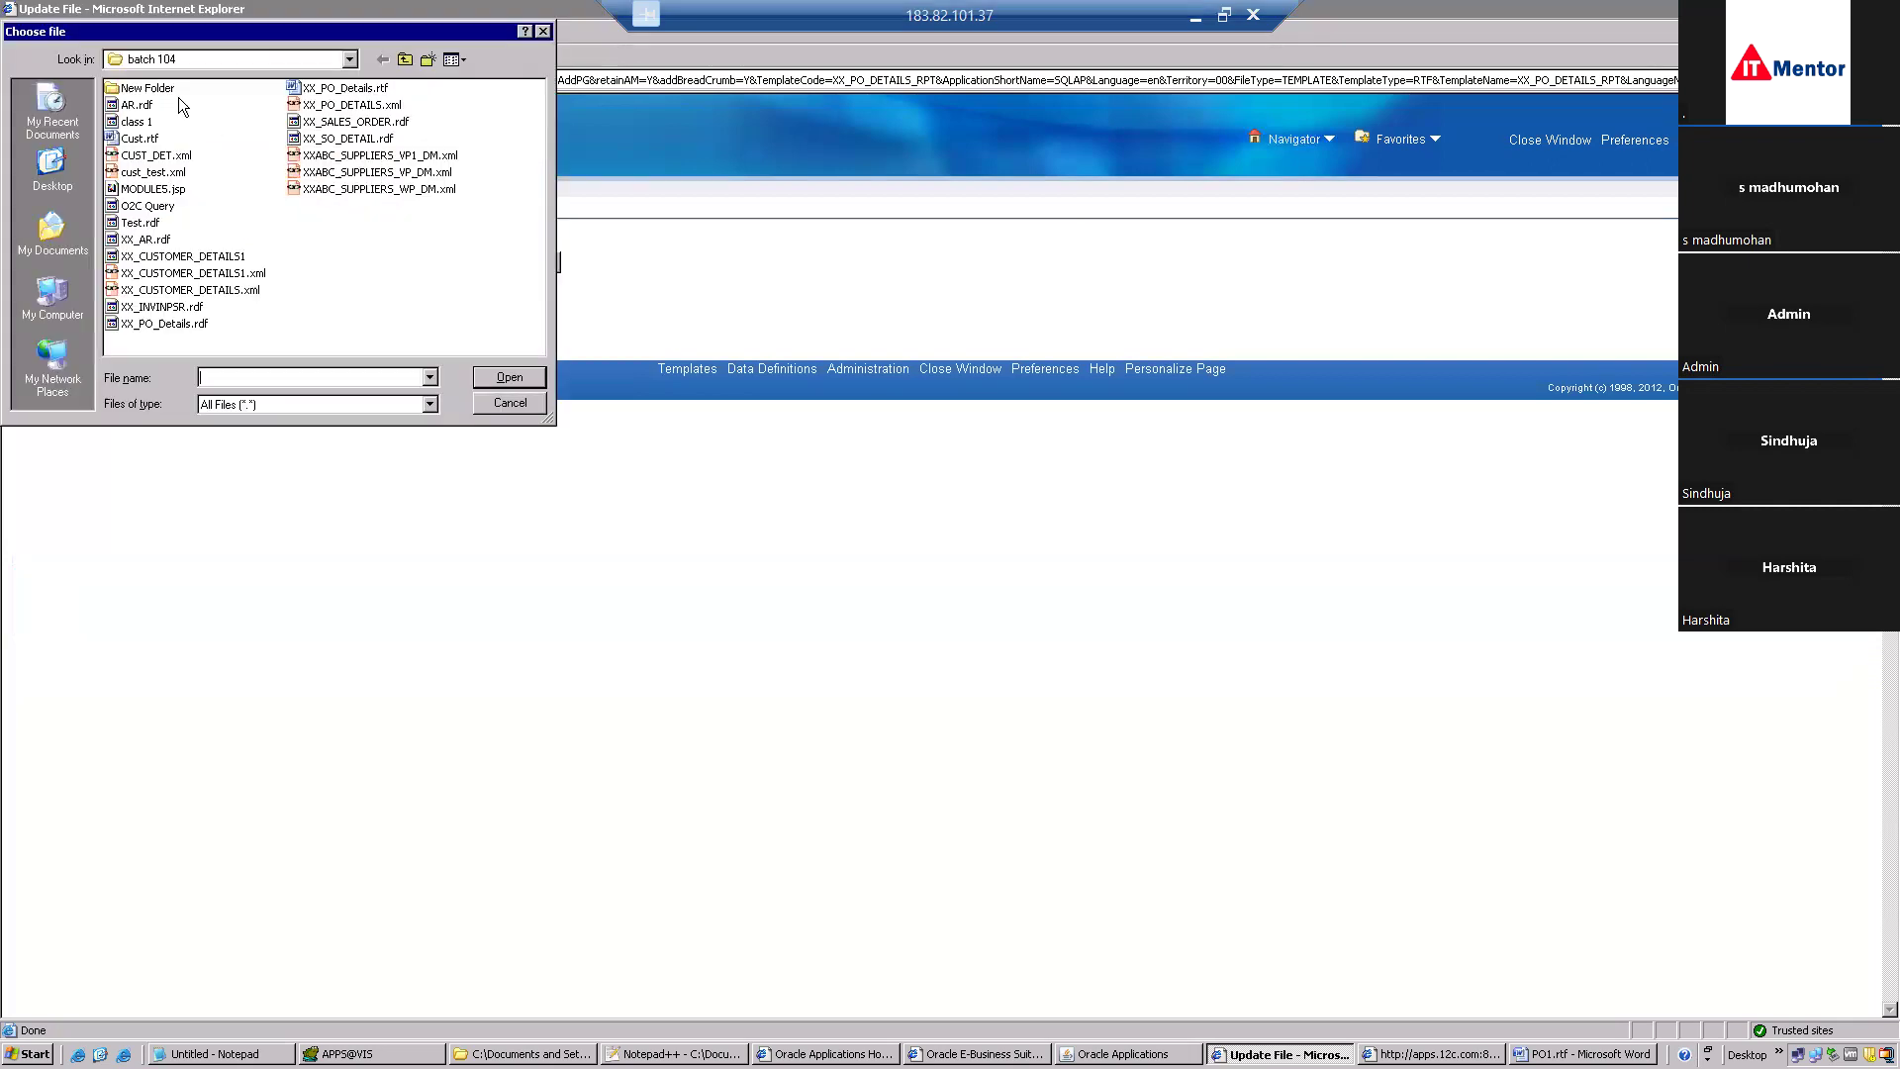
double_click(160, 85)
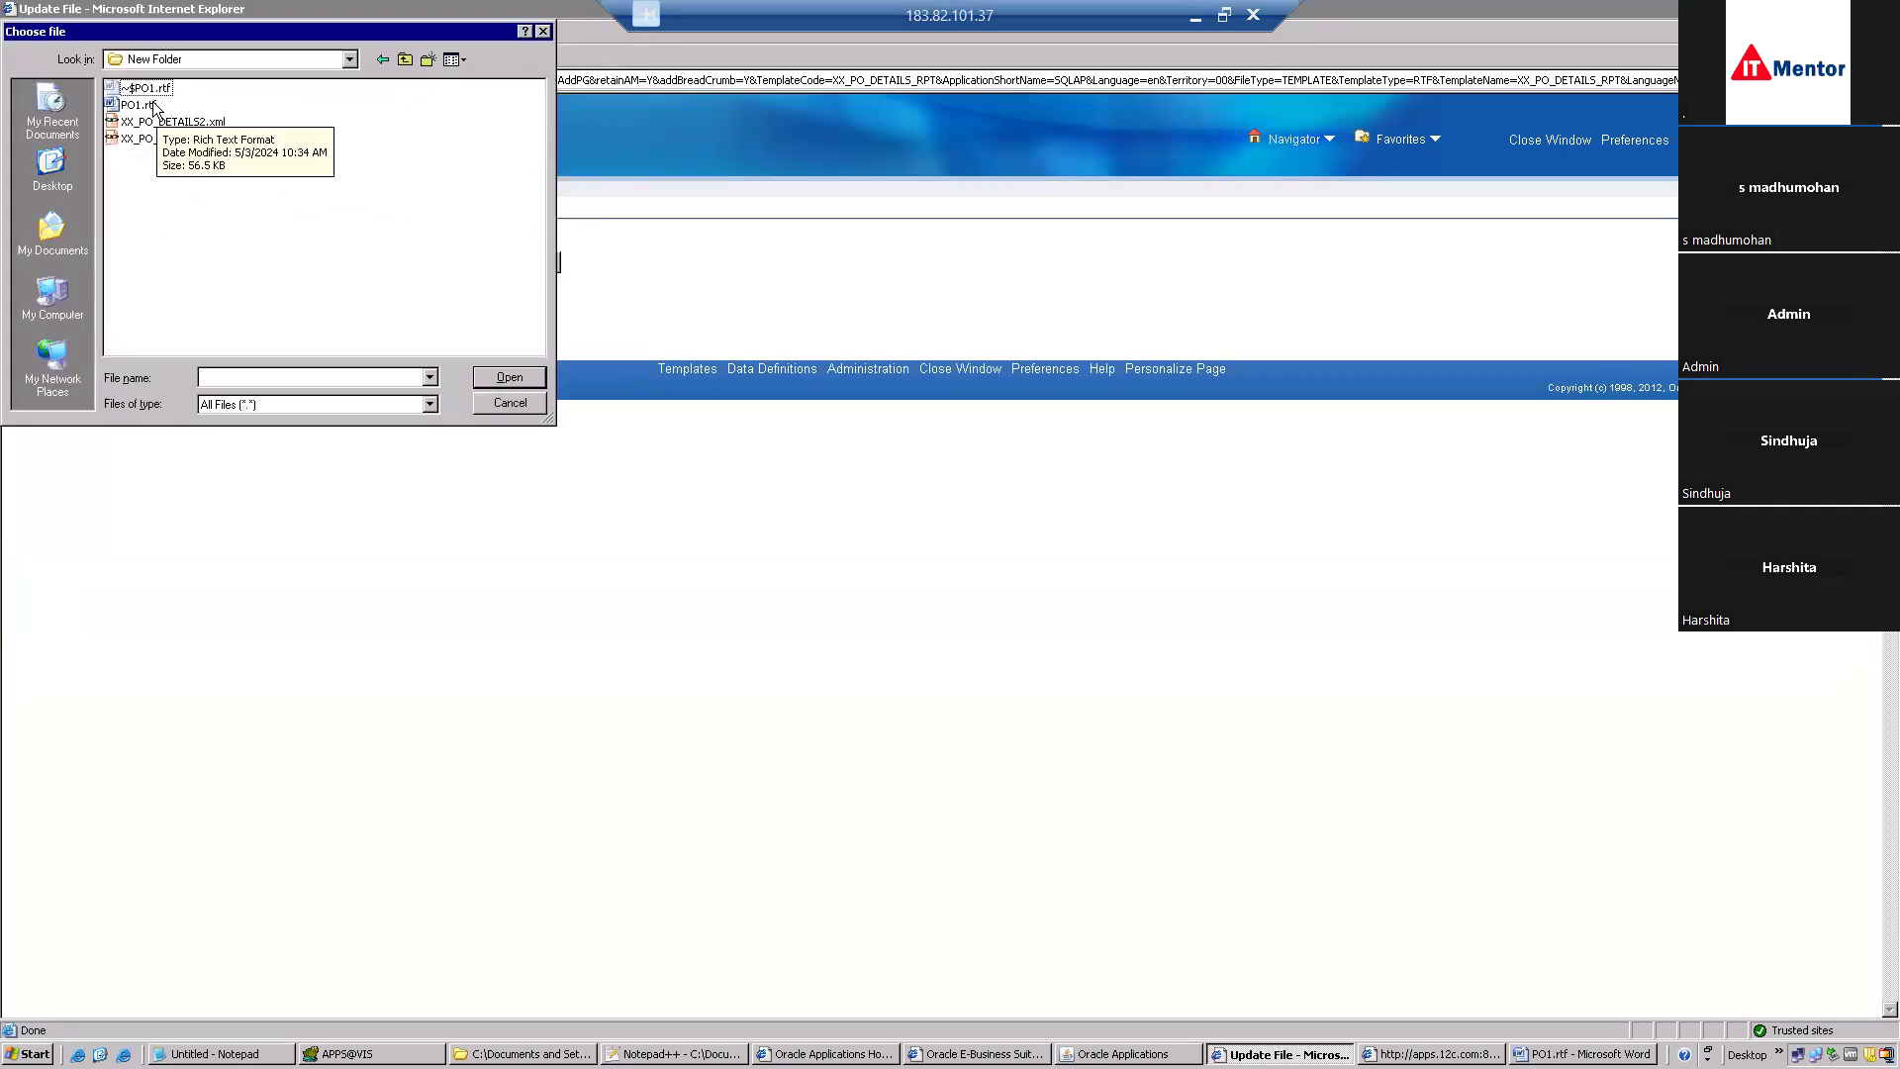
double_click(154, 106)
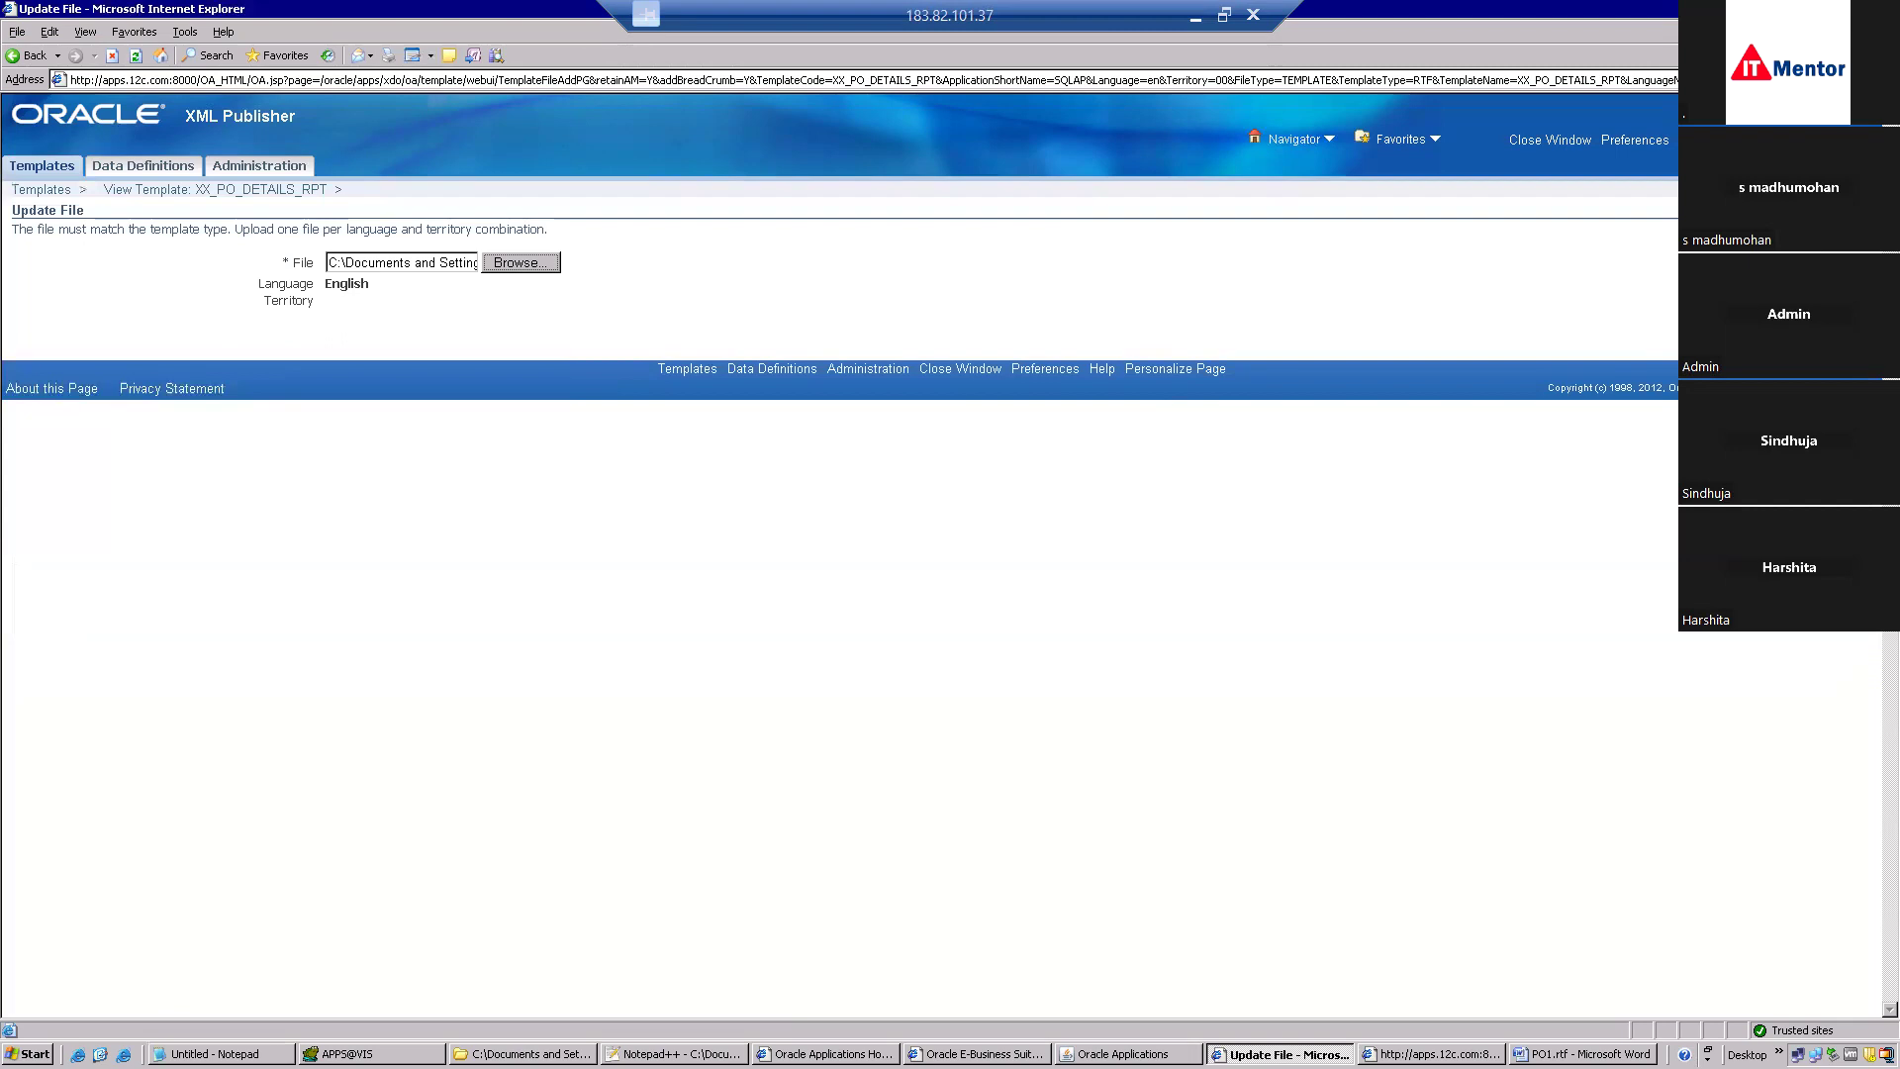
click(1849, 235)
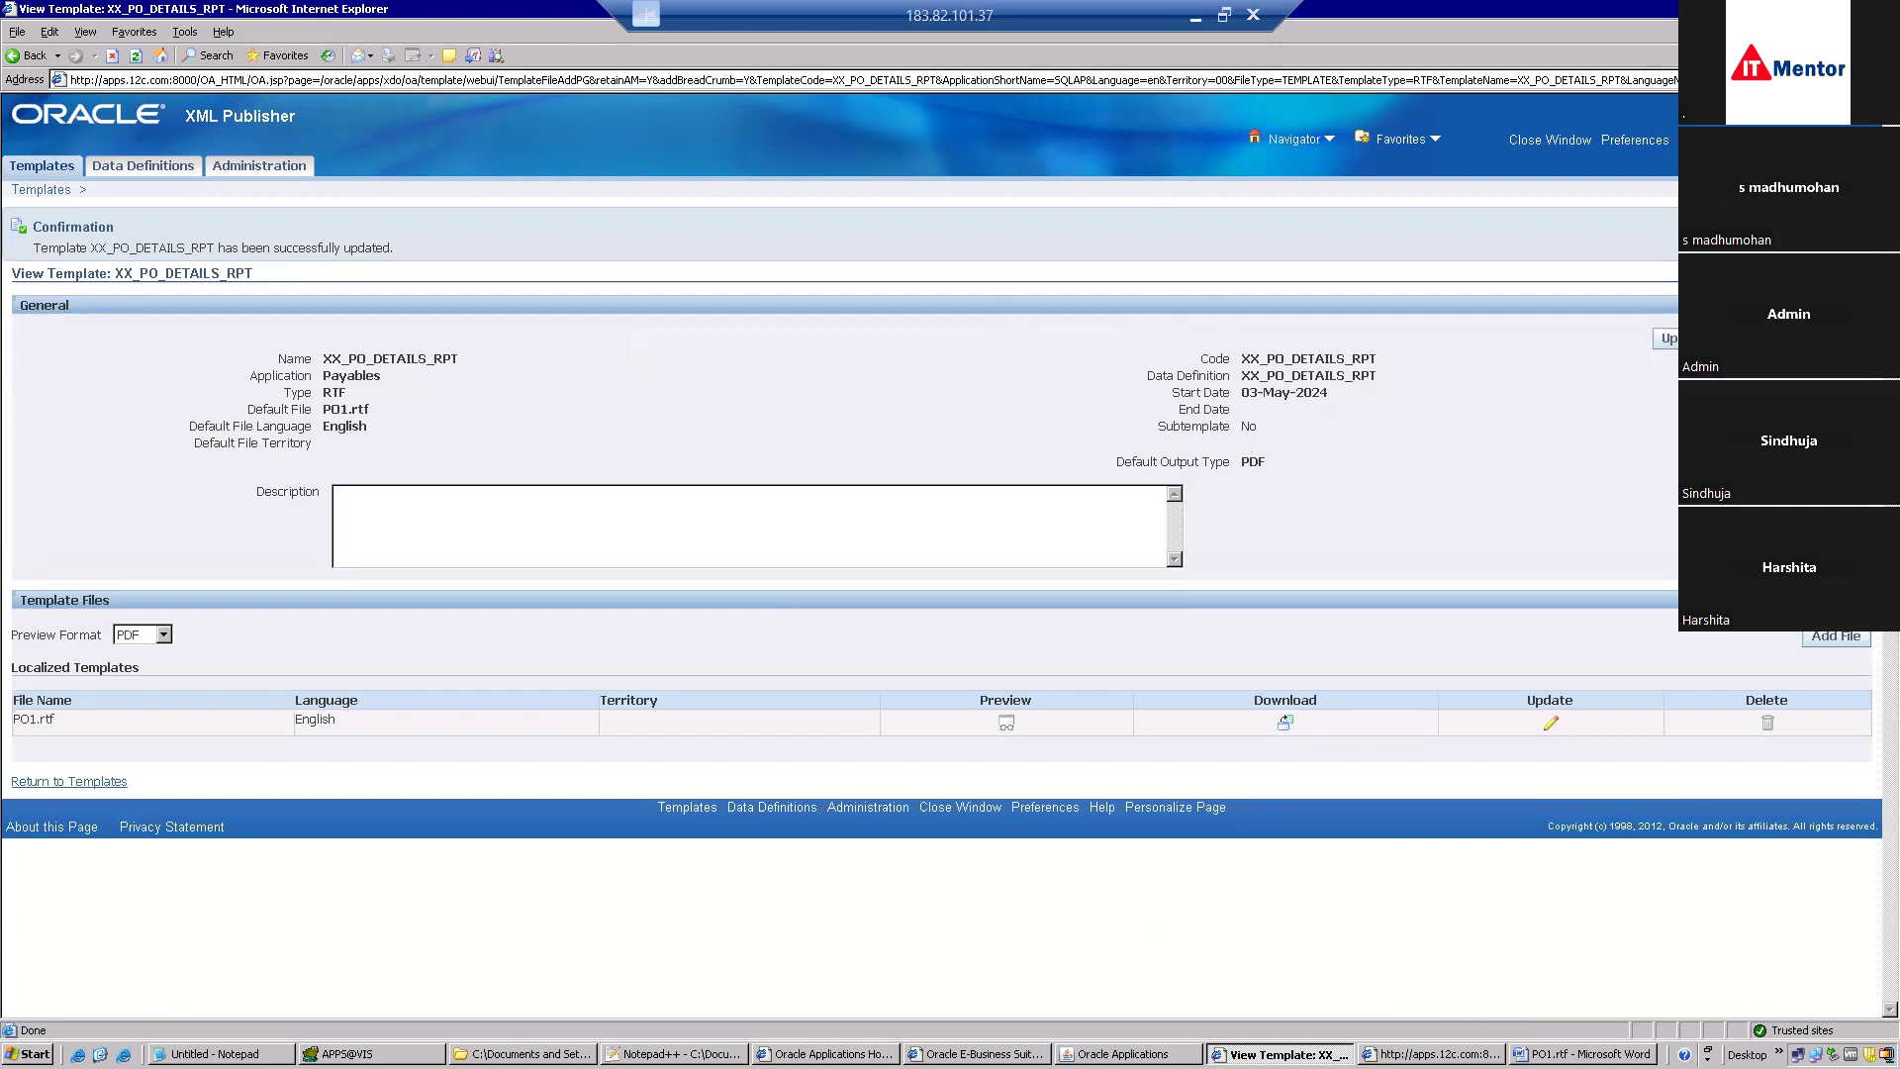
Return to Oracle Applications, dismiss Request Diagnostics and select the earlier PO Details Report request.
click(1123, 1053)
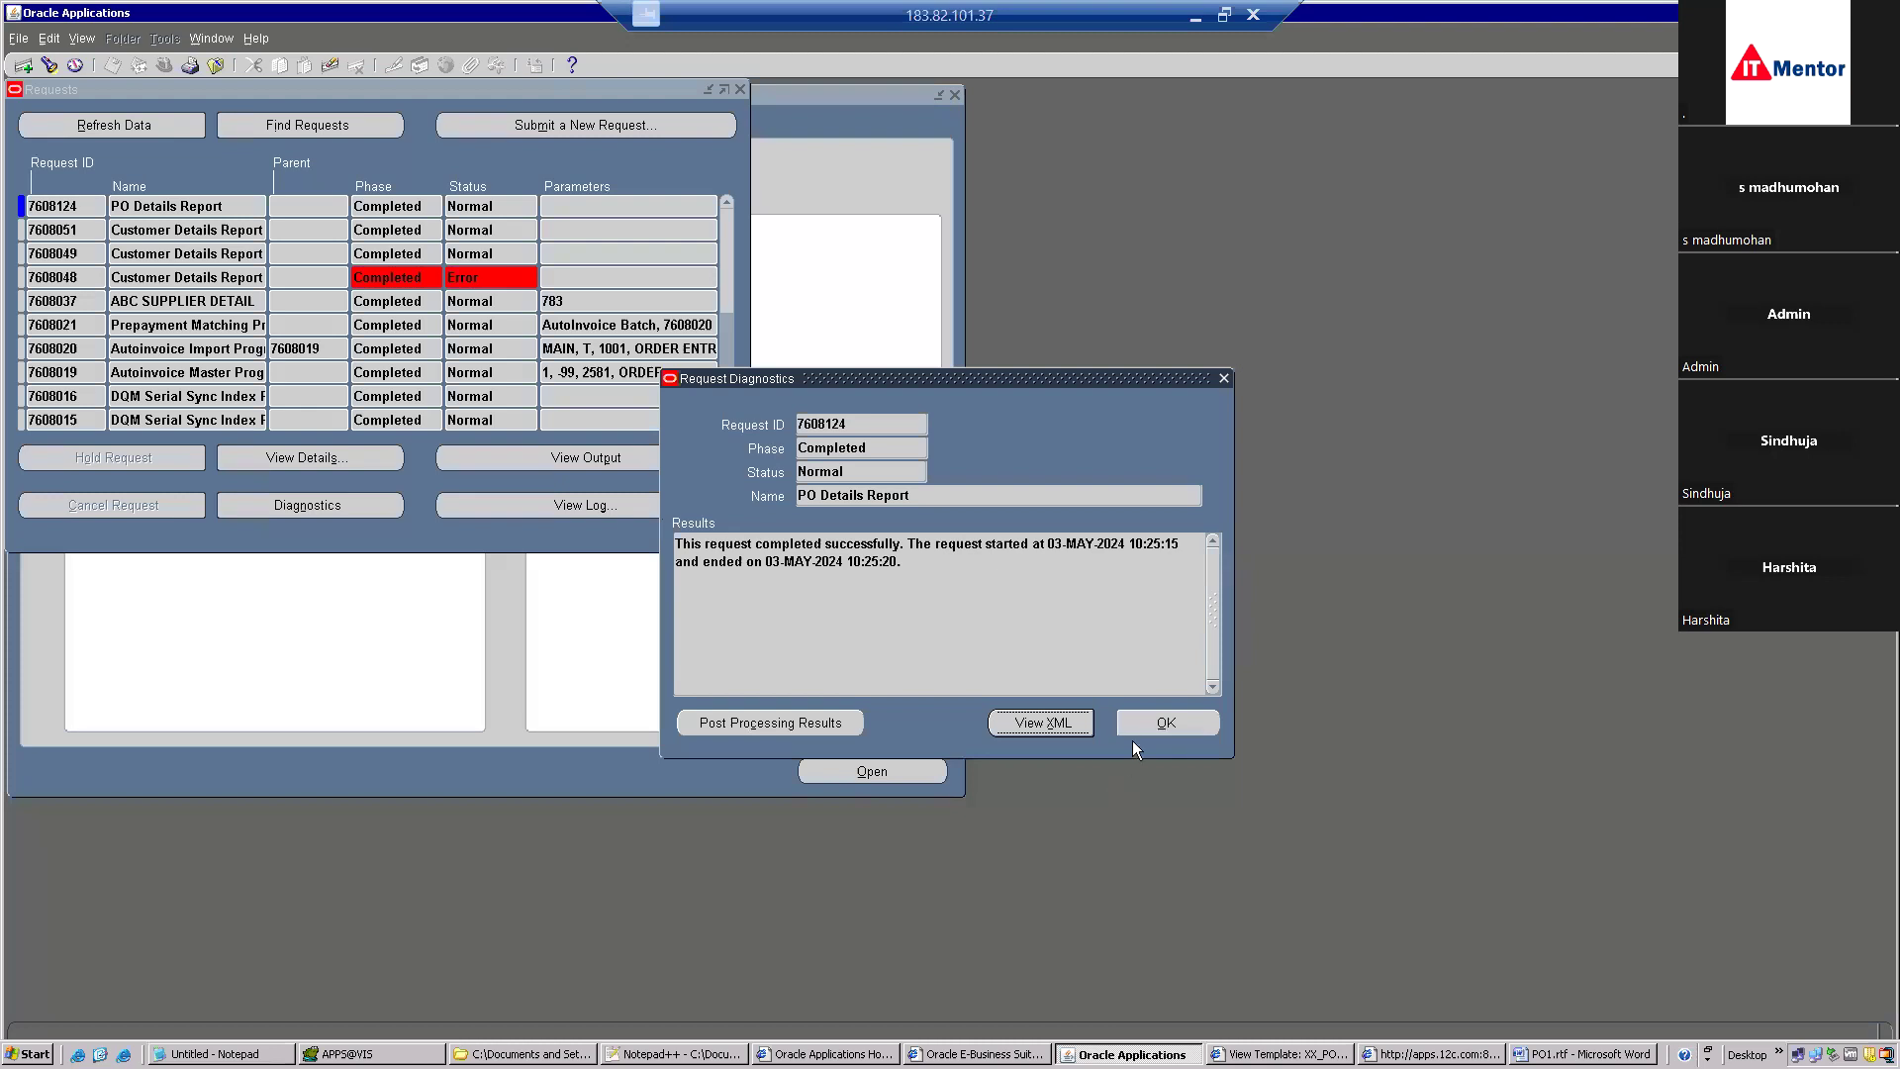
click(1157, 723)
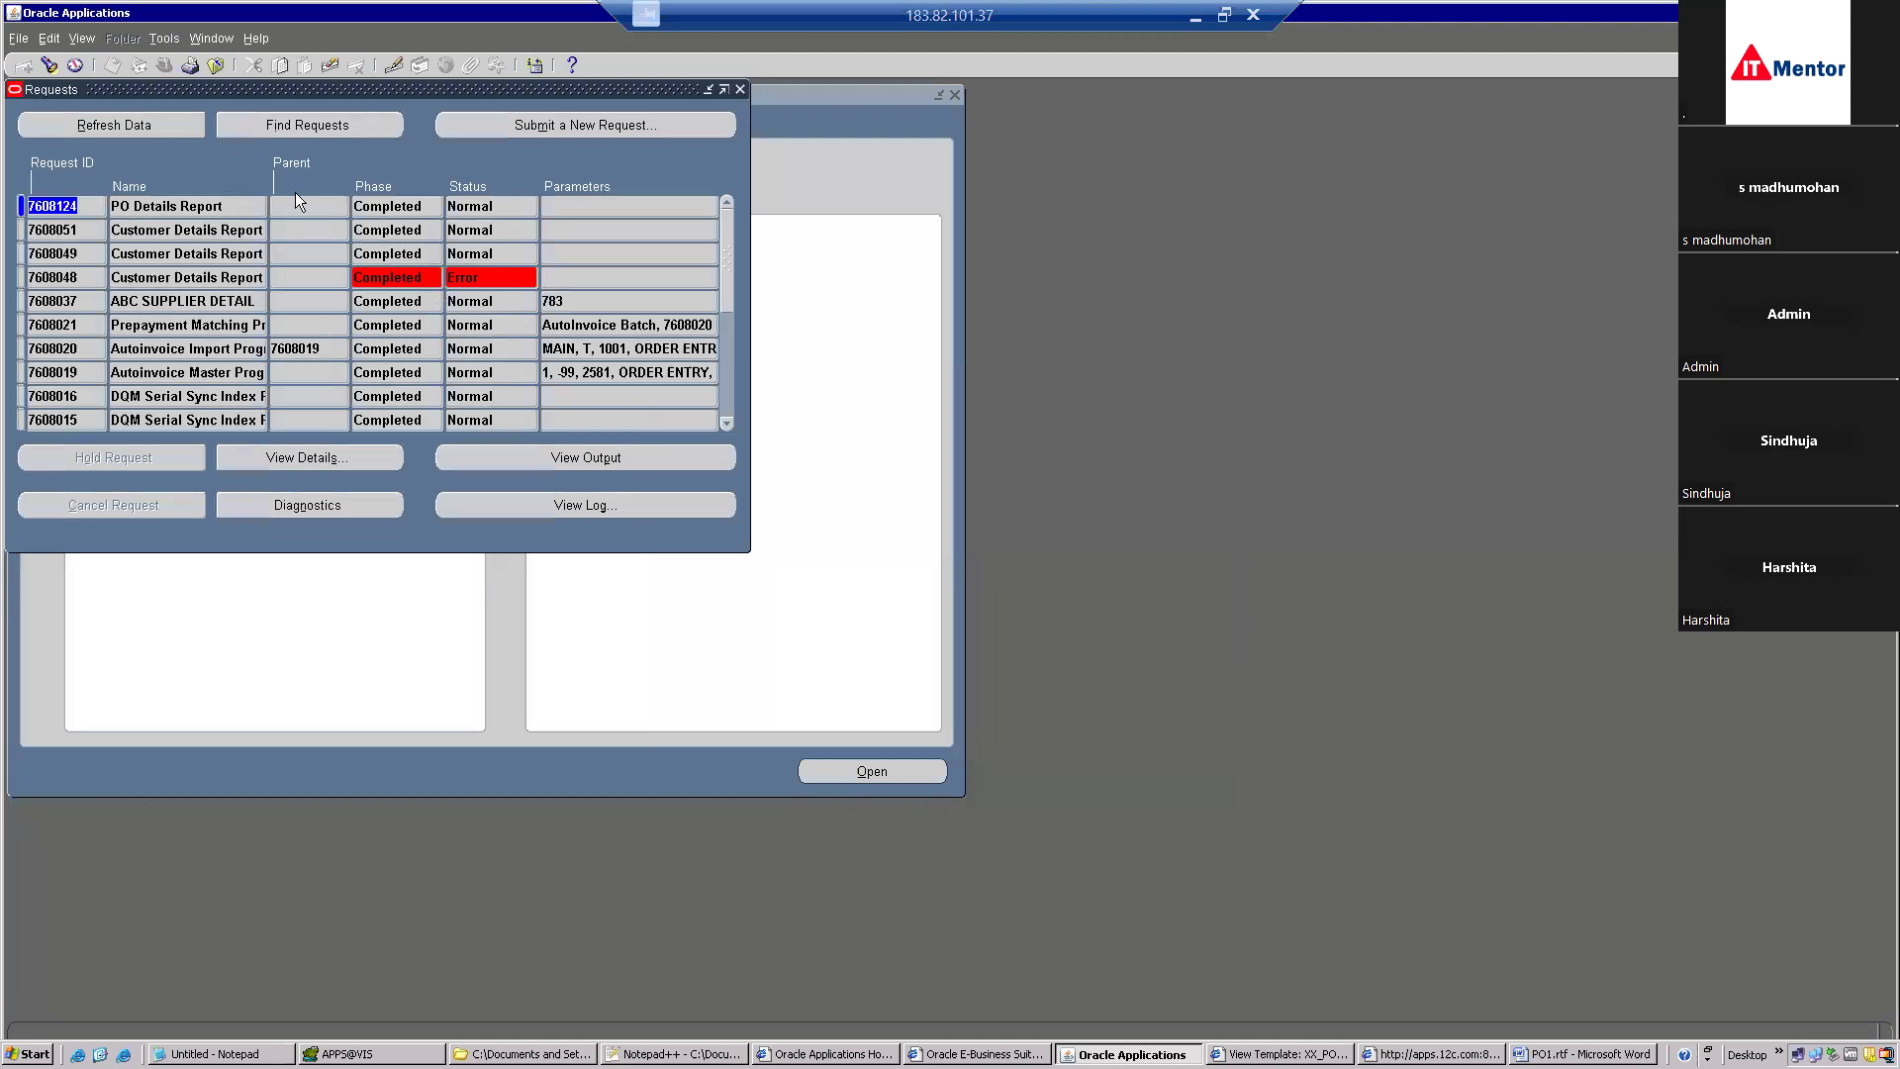
click(250, 206)
key(ctrl+c)
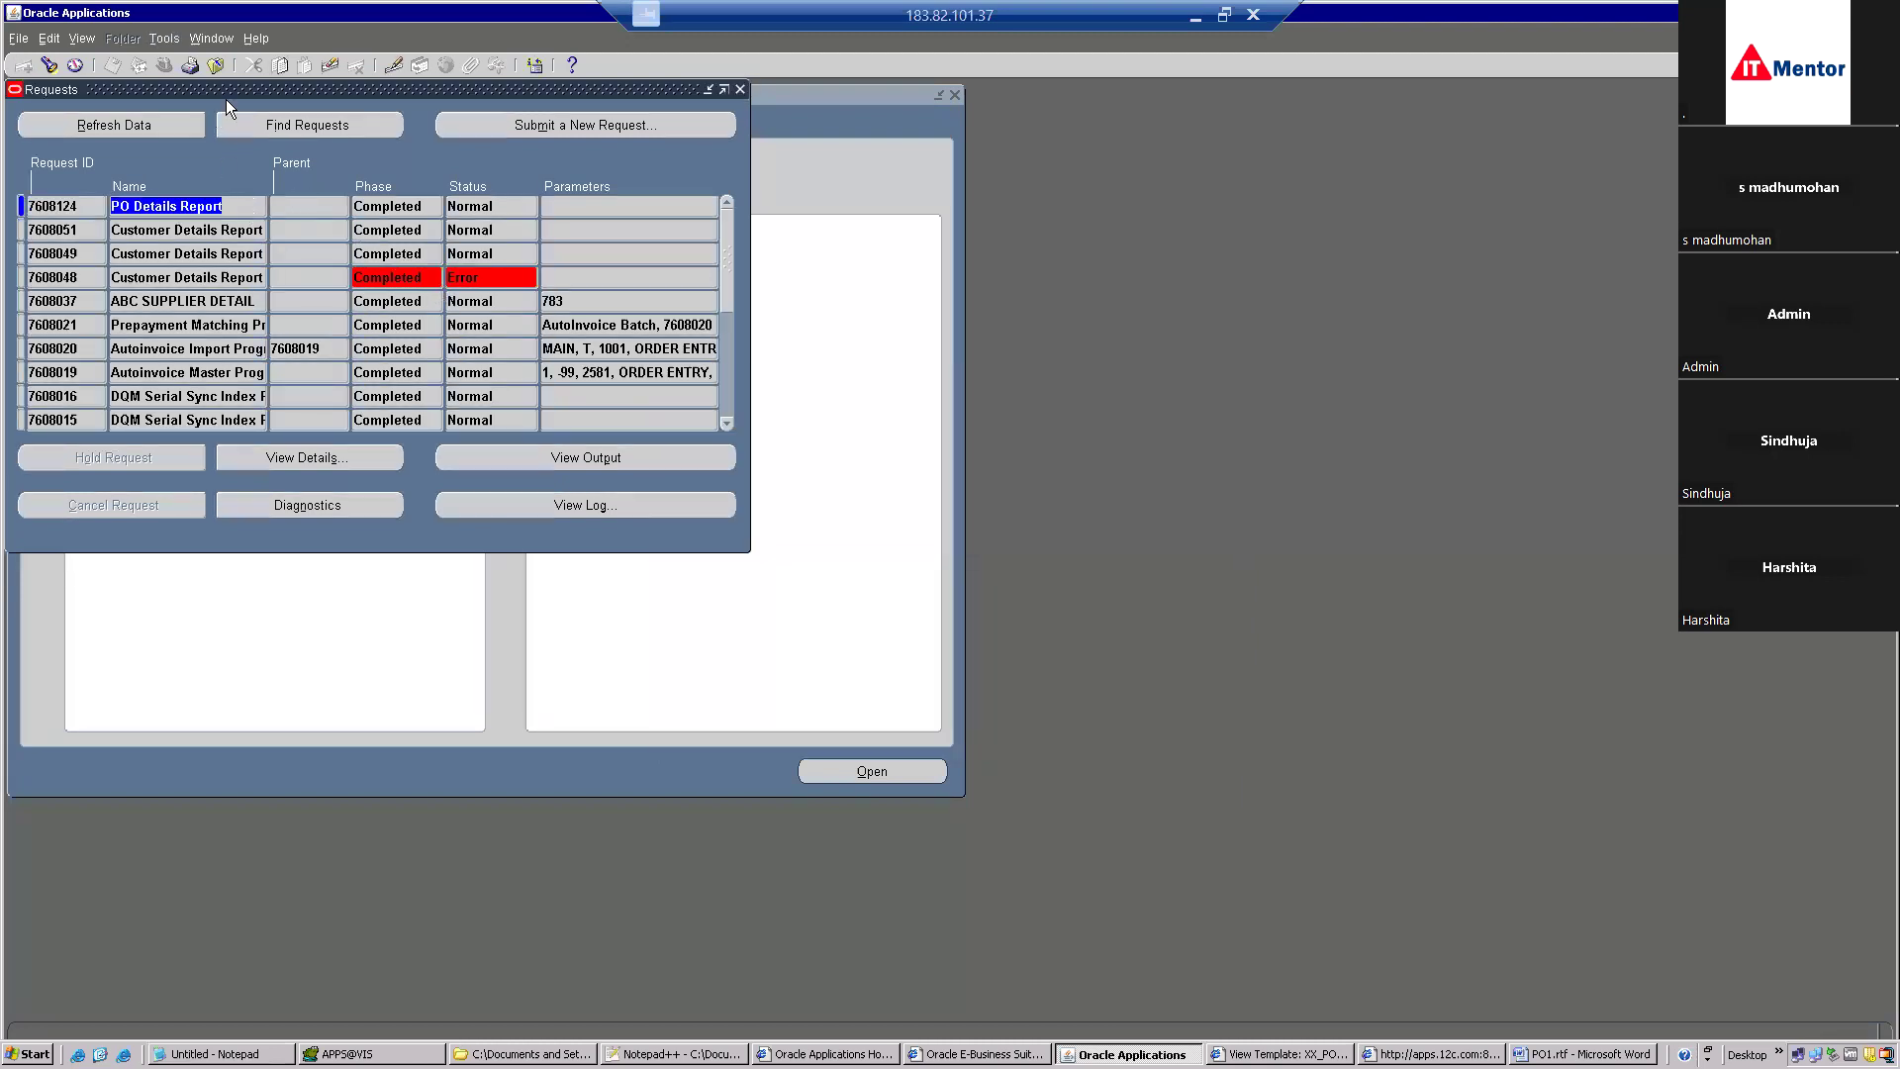
Submit a new single PO Details Report request, declining to submit another.
click(564, 123)
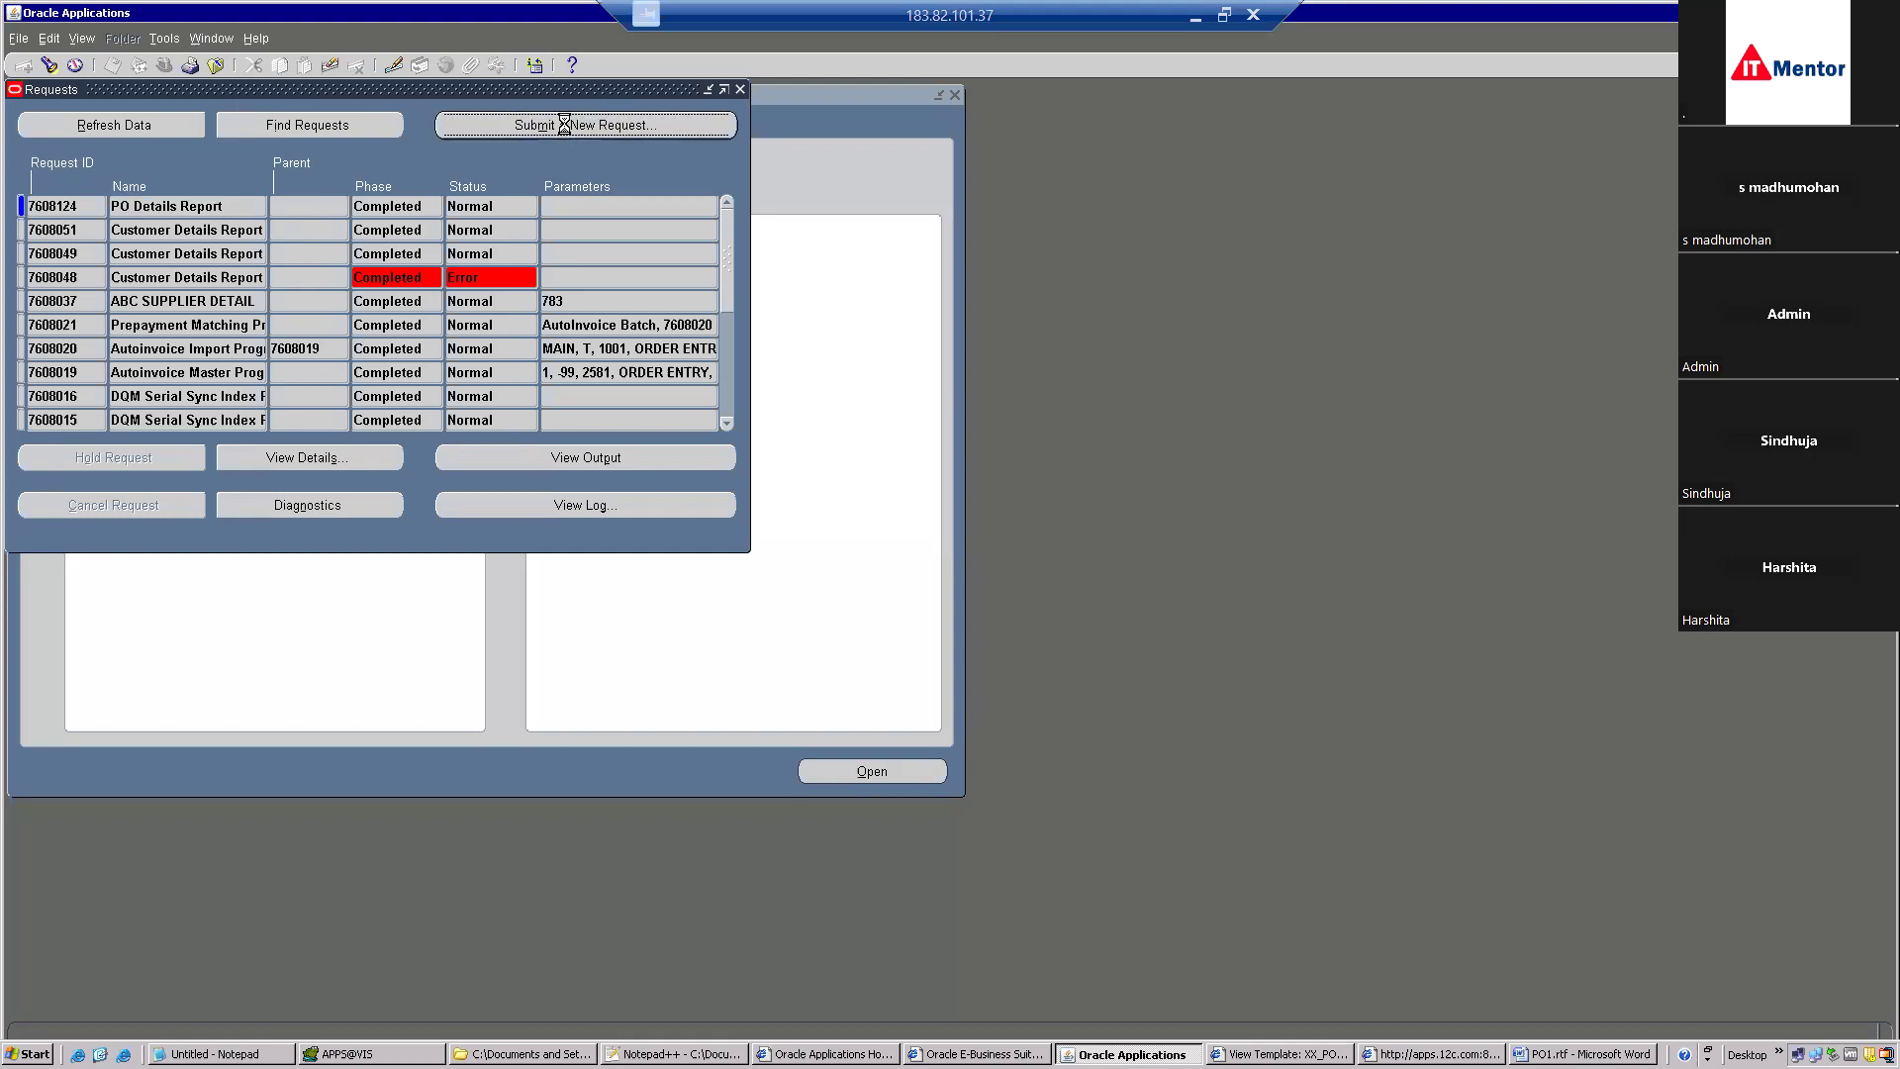
click(366, 420)
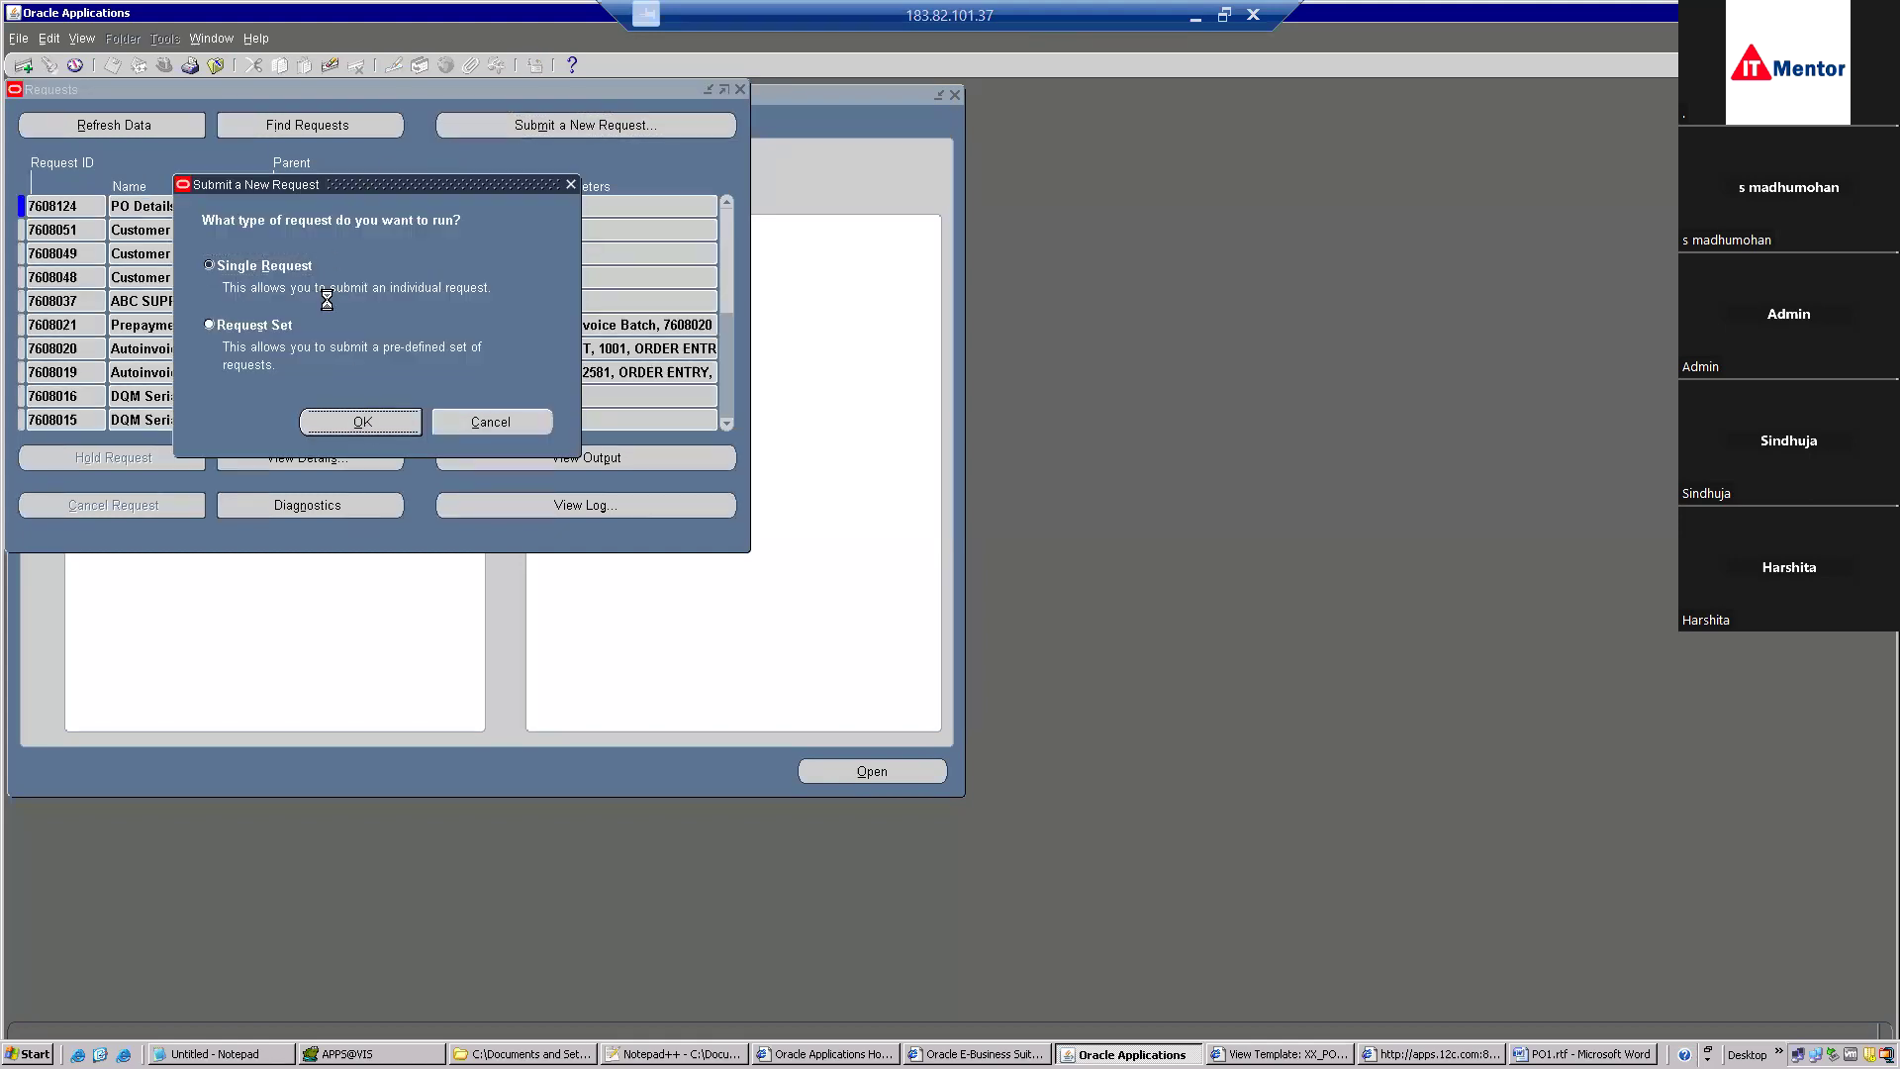
key(ctrl+v)
key(Tab)
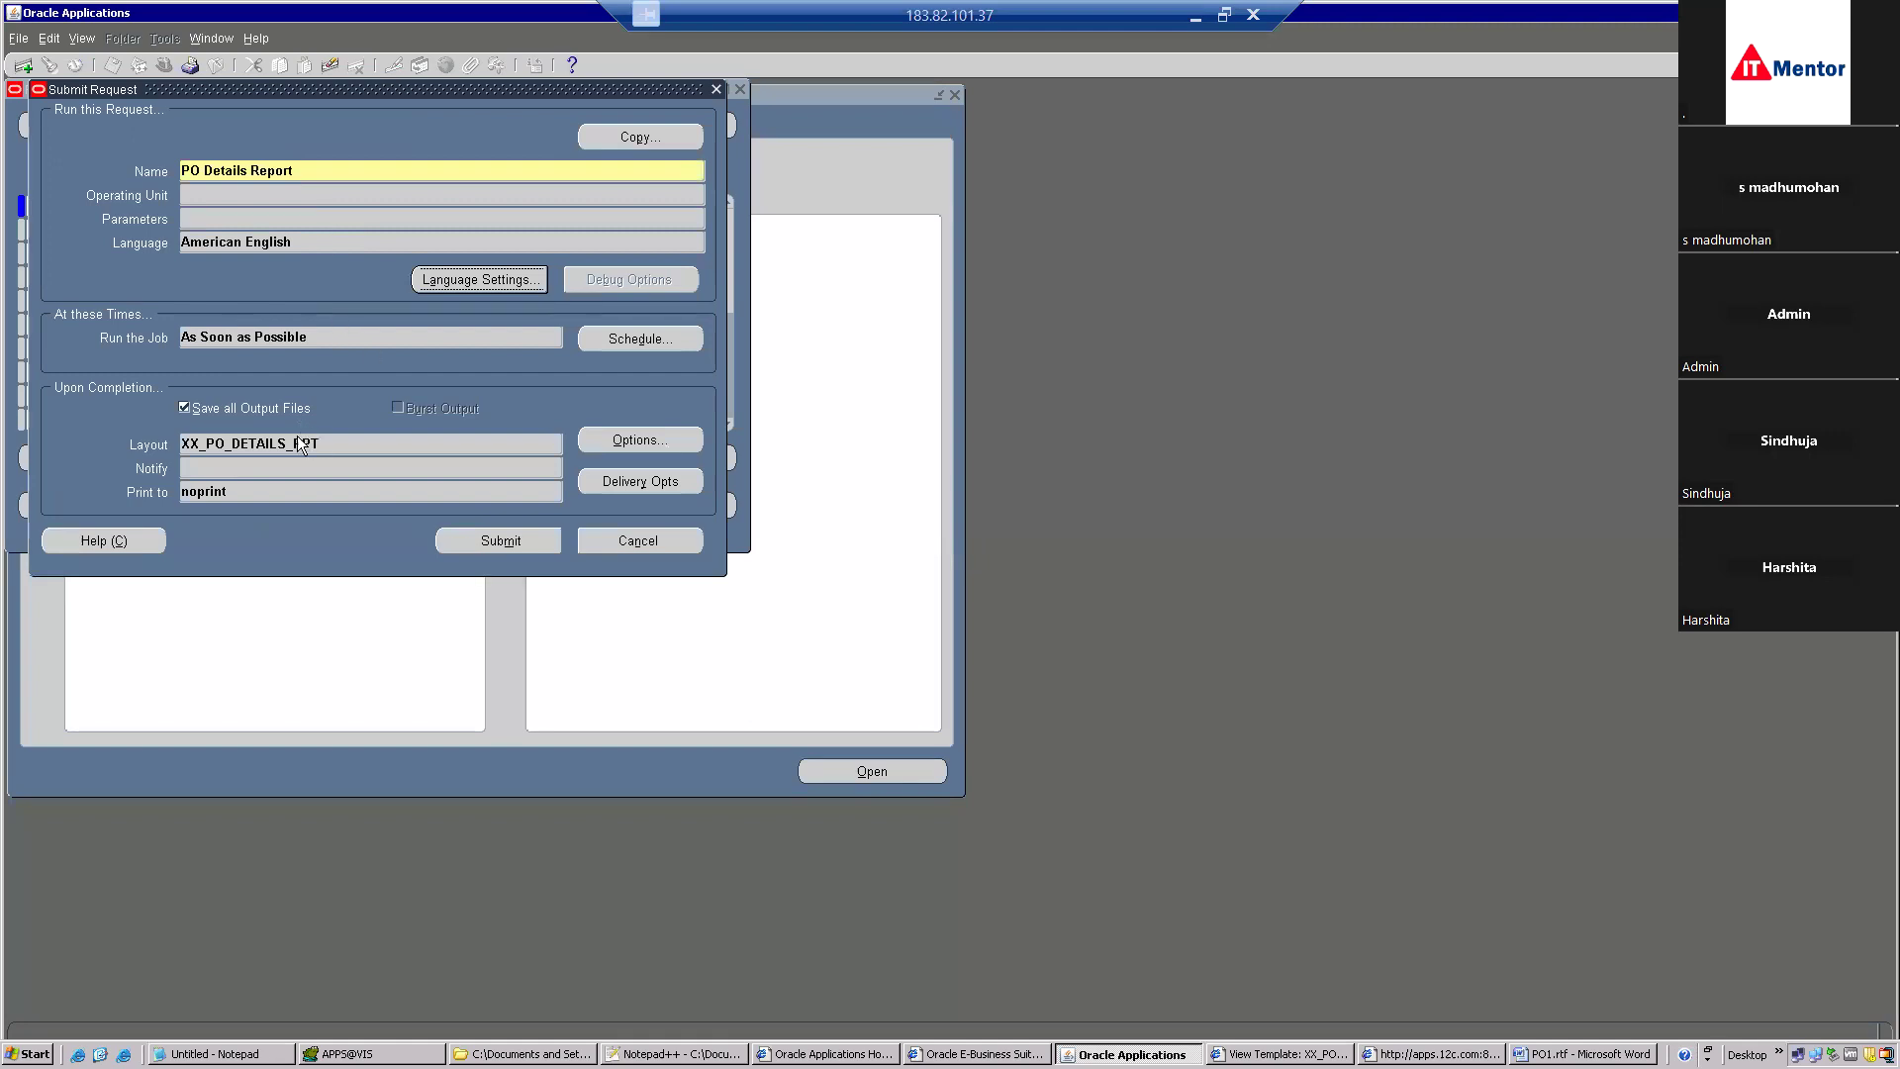
click(467, 548)
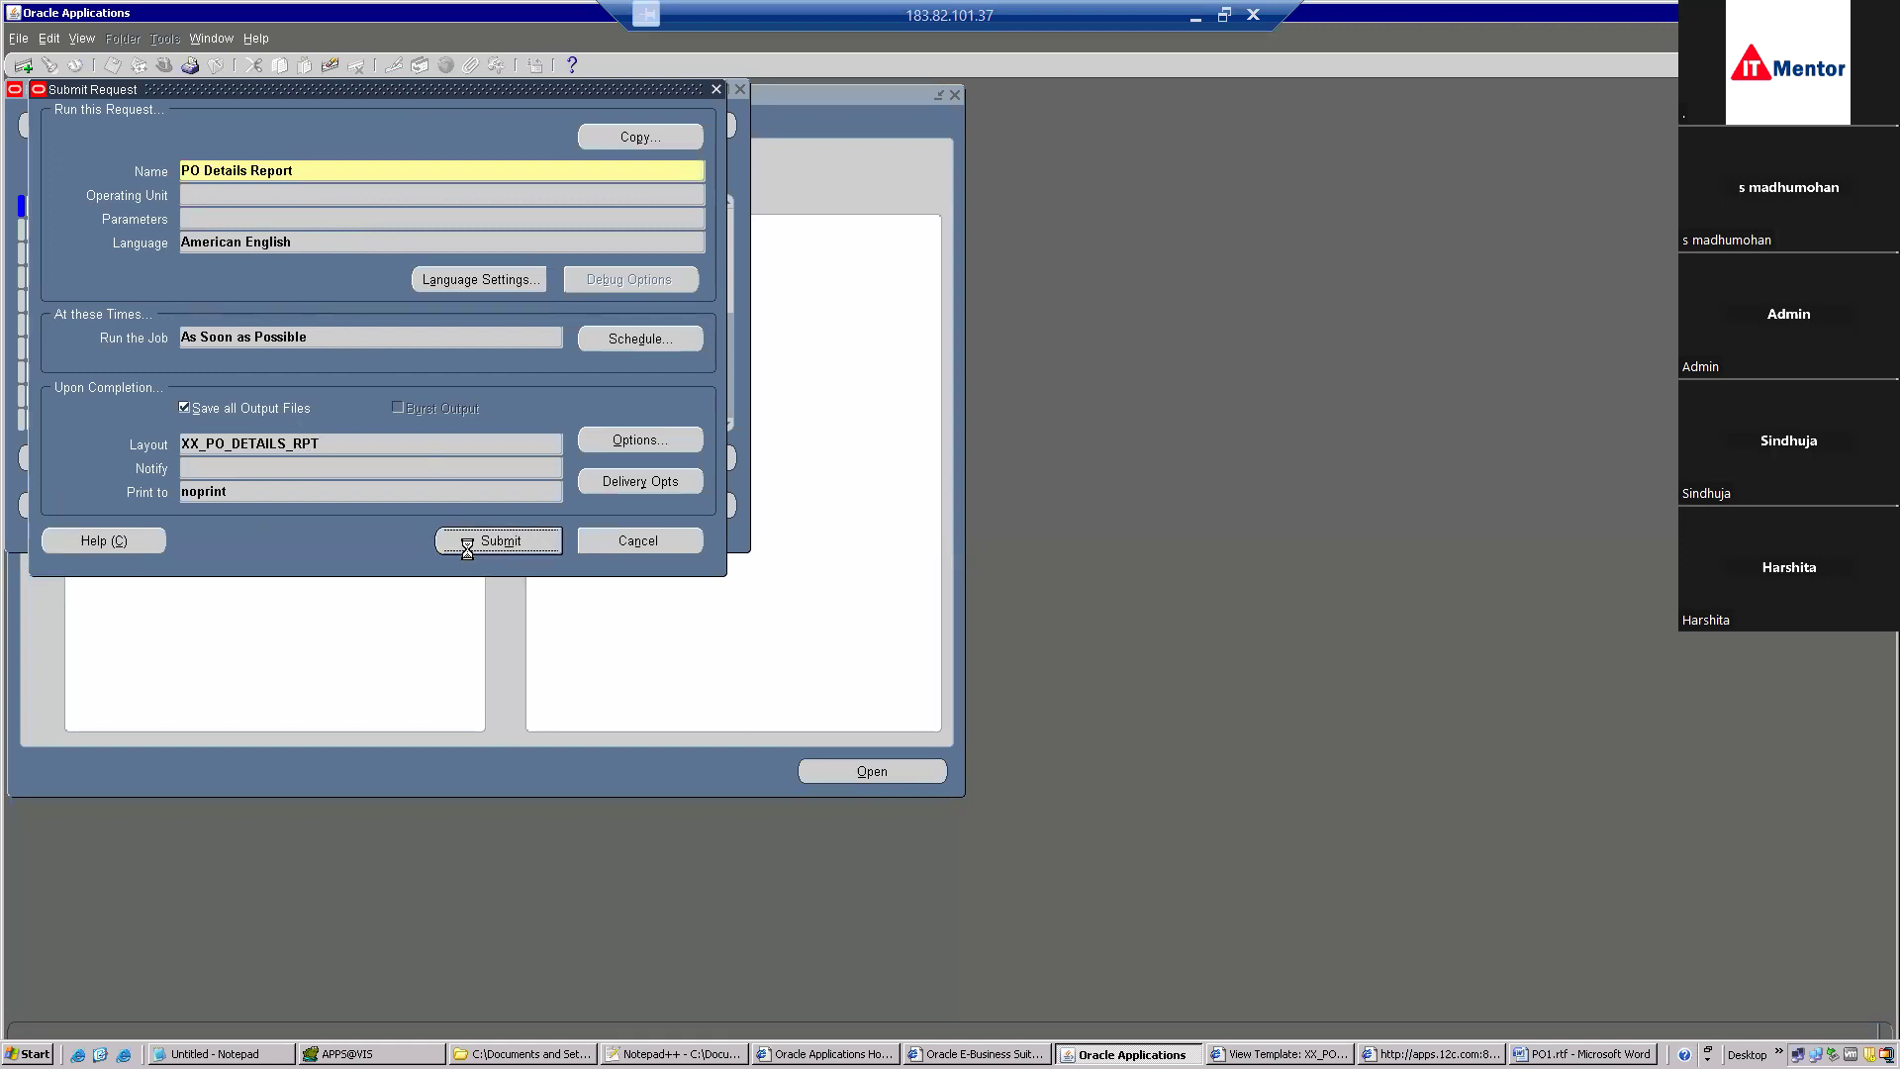
click(1005, 601)
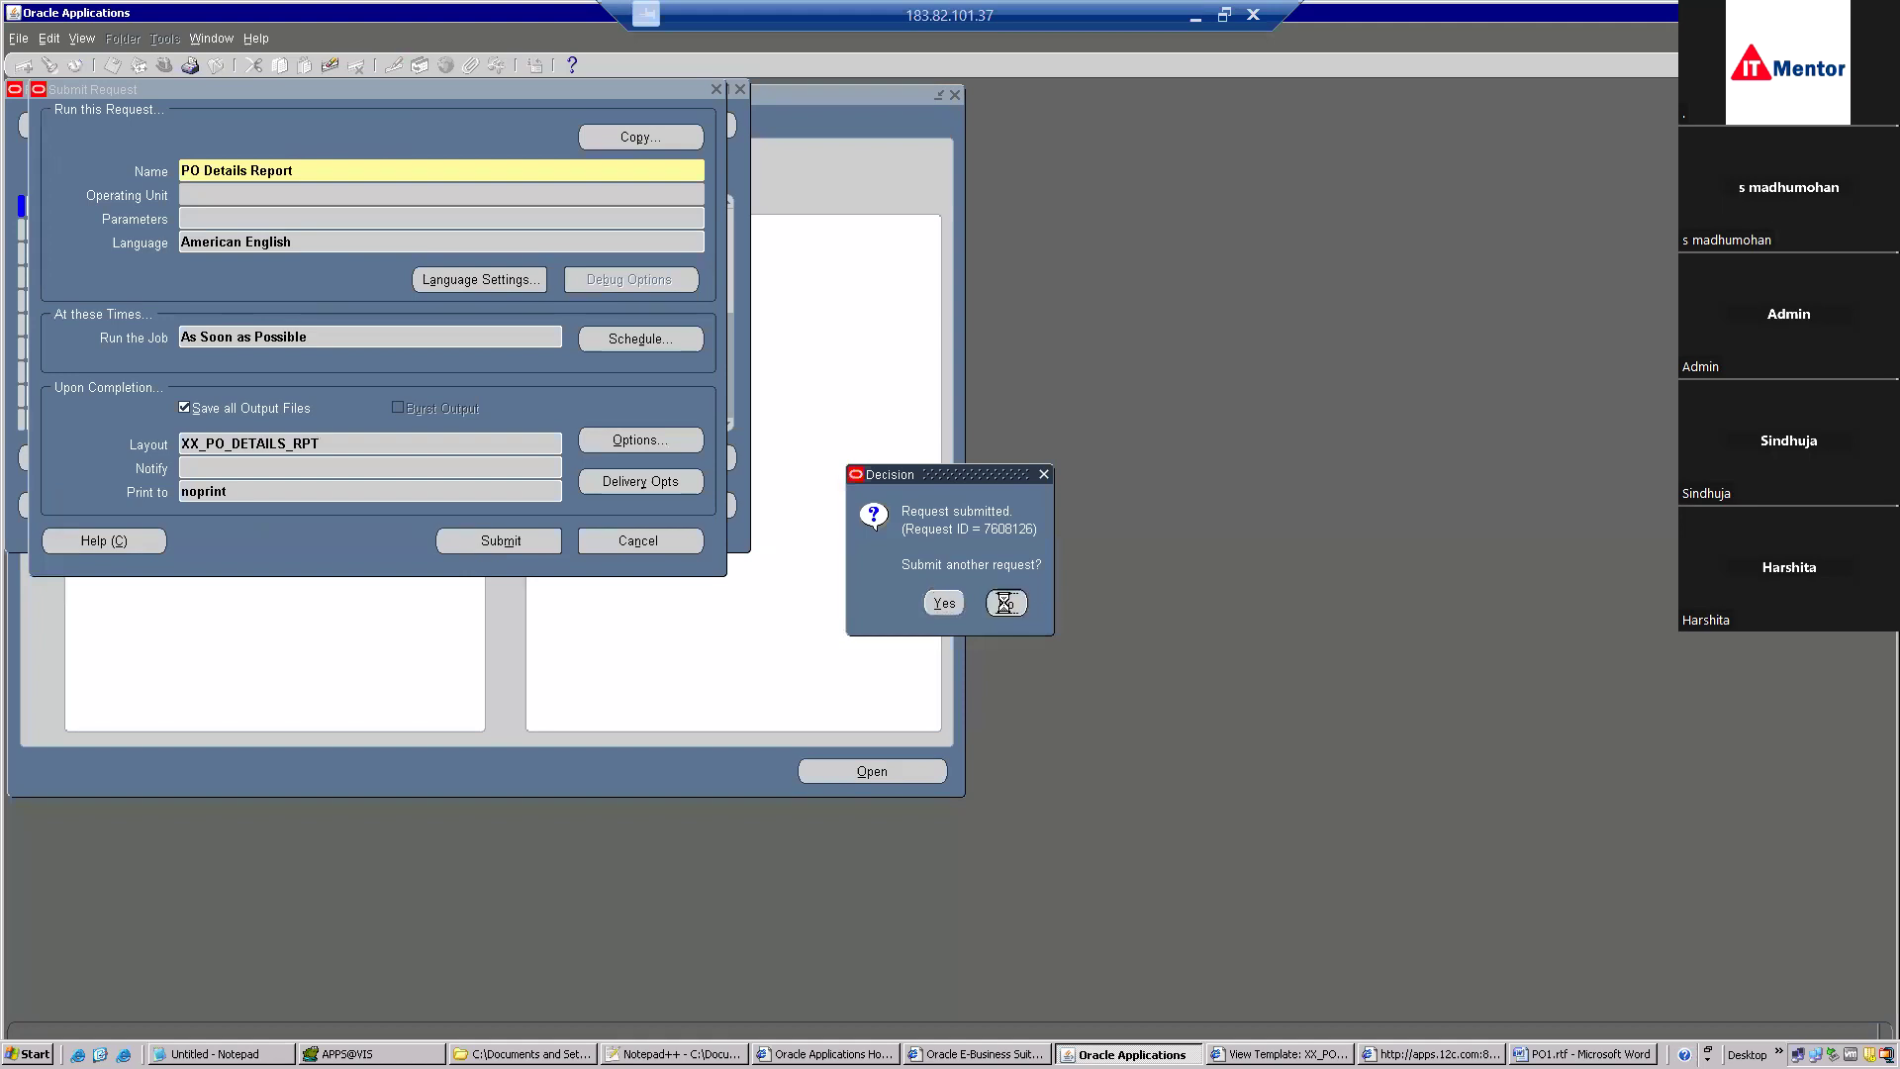
Refresh the request list until request 7608126 completes normally, then view its output.
click(114, 125)
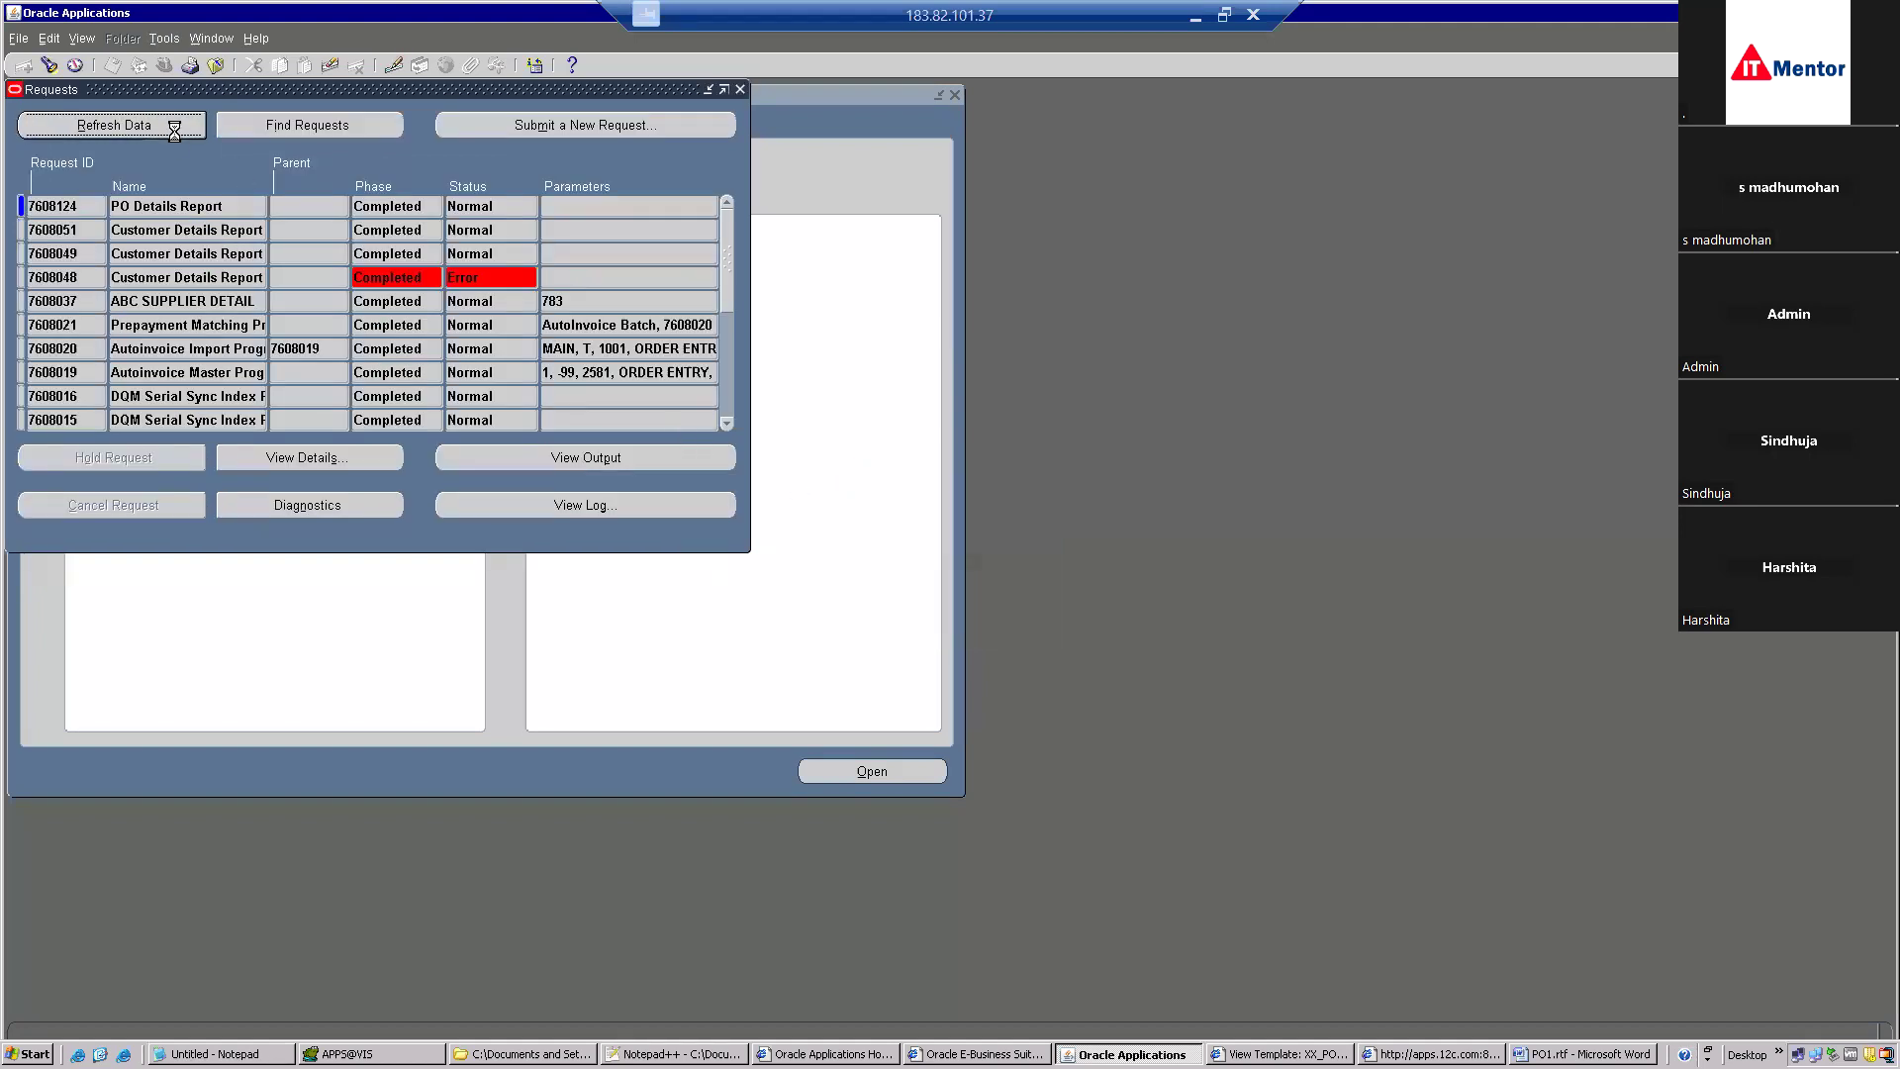
click(114, 125)
click(114, 125)
click(175, 130)
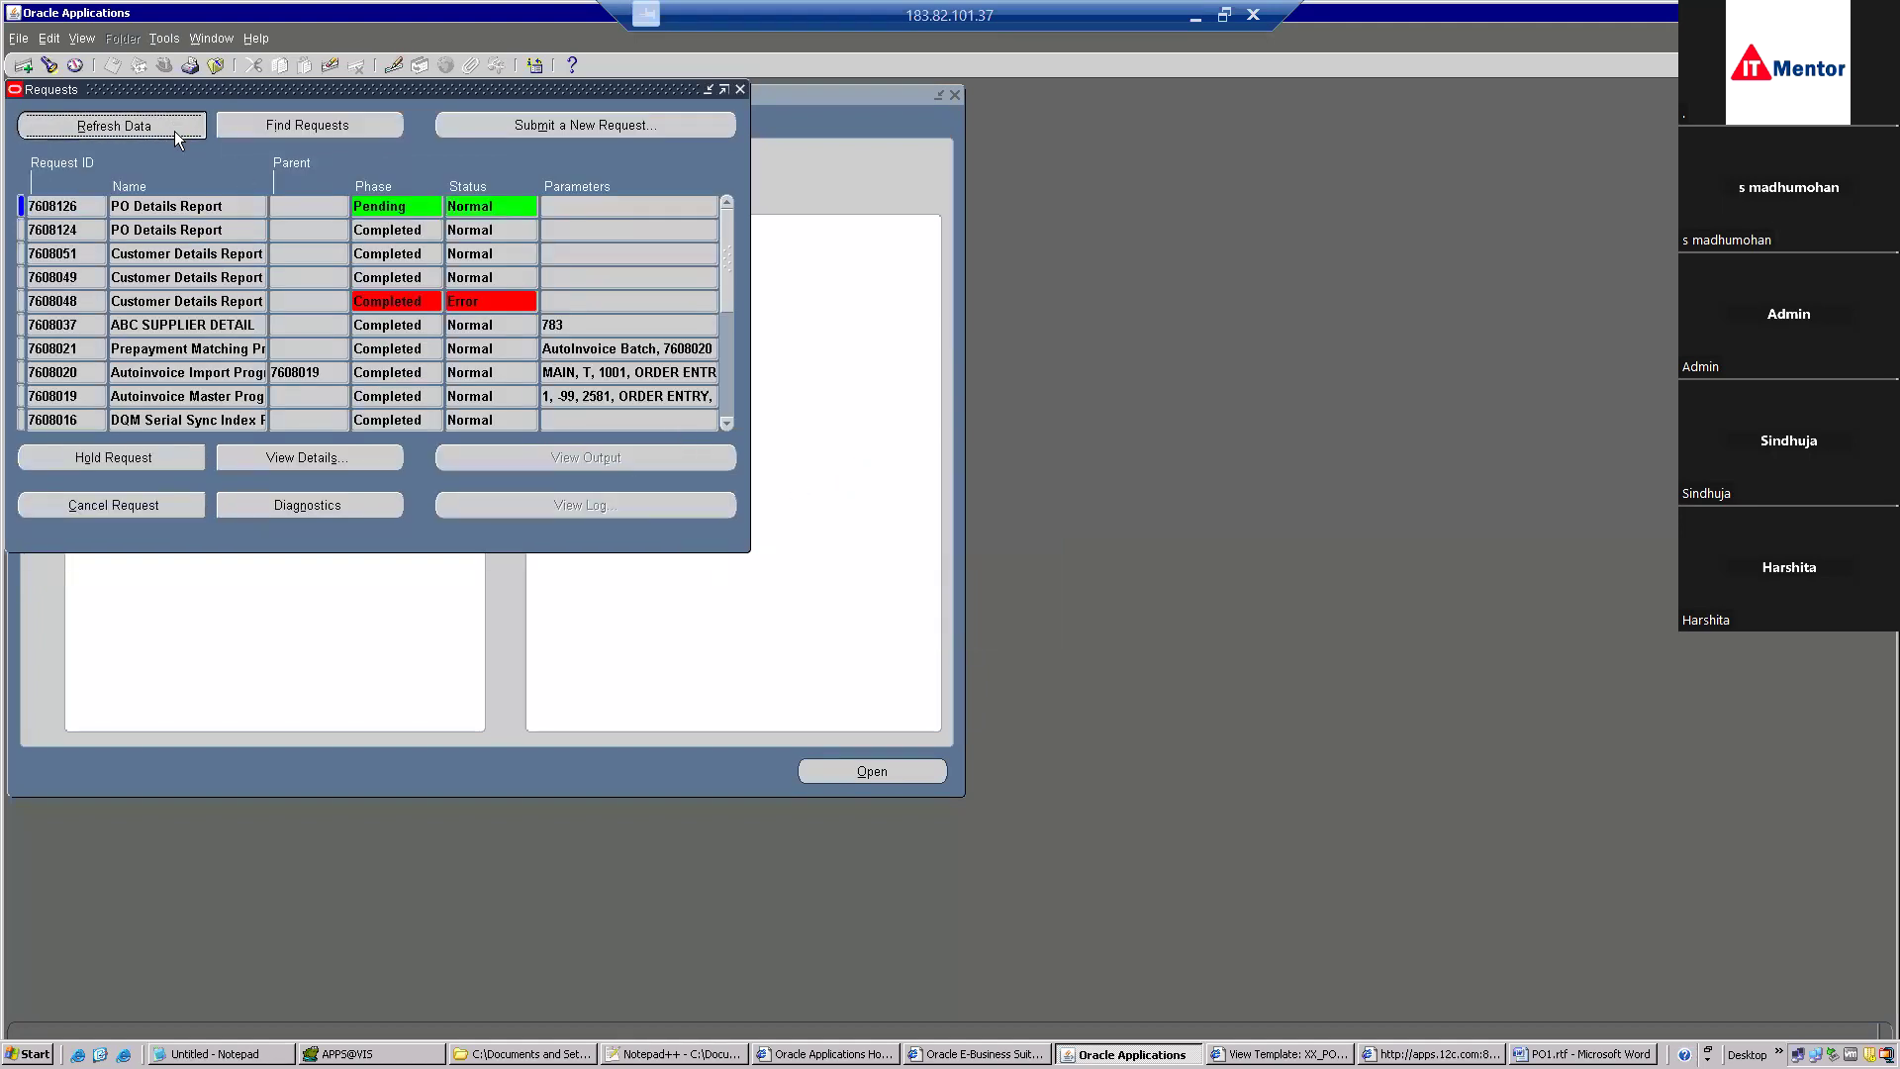
click(174, 130)
click(174, 131)
click(175, 131)
click(174, 131)
click(174, 131)
click(174, 131)
click(175, 131)
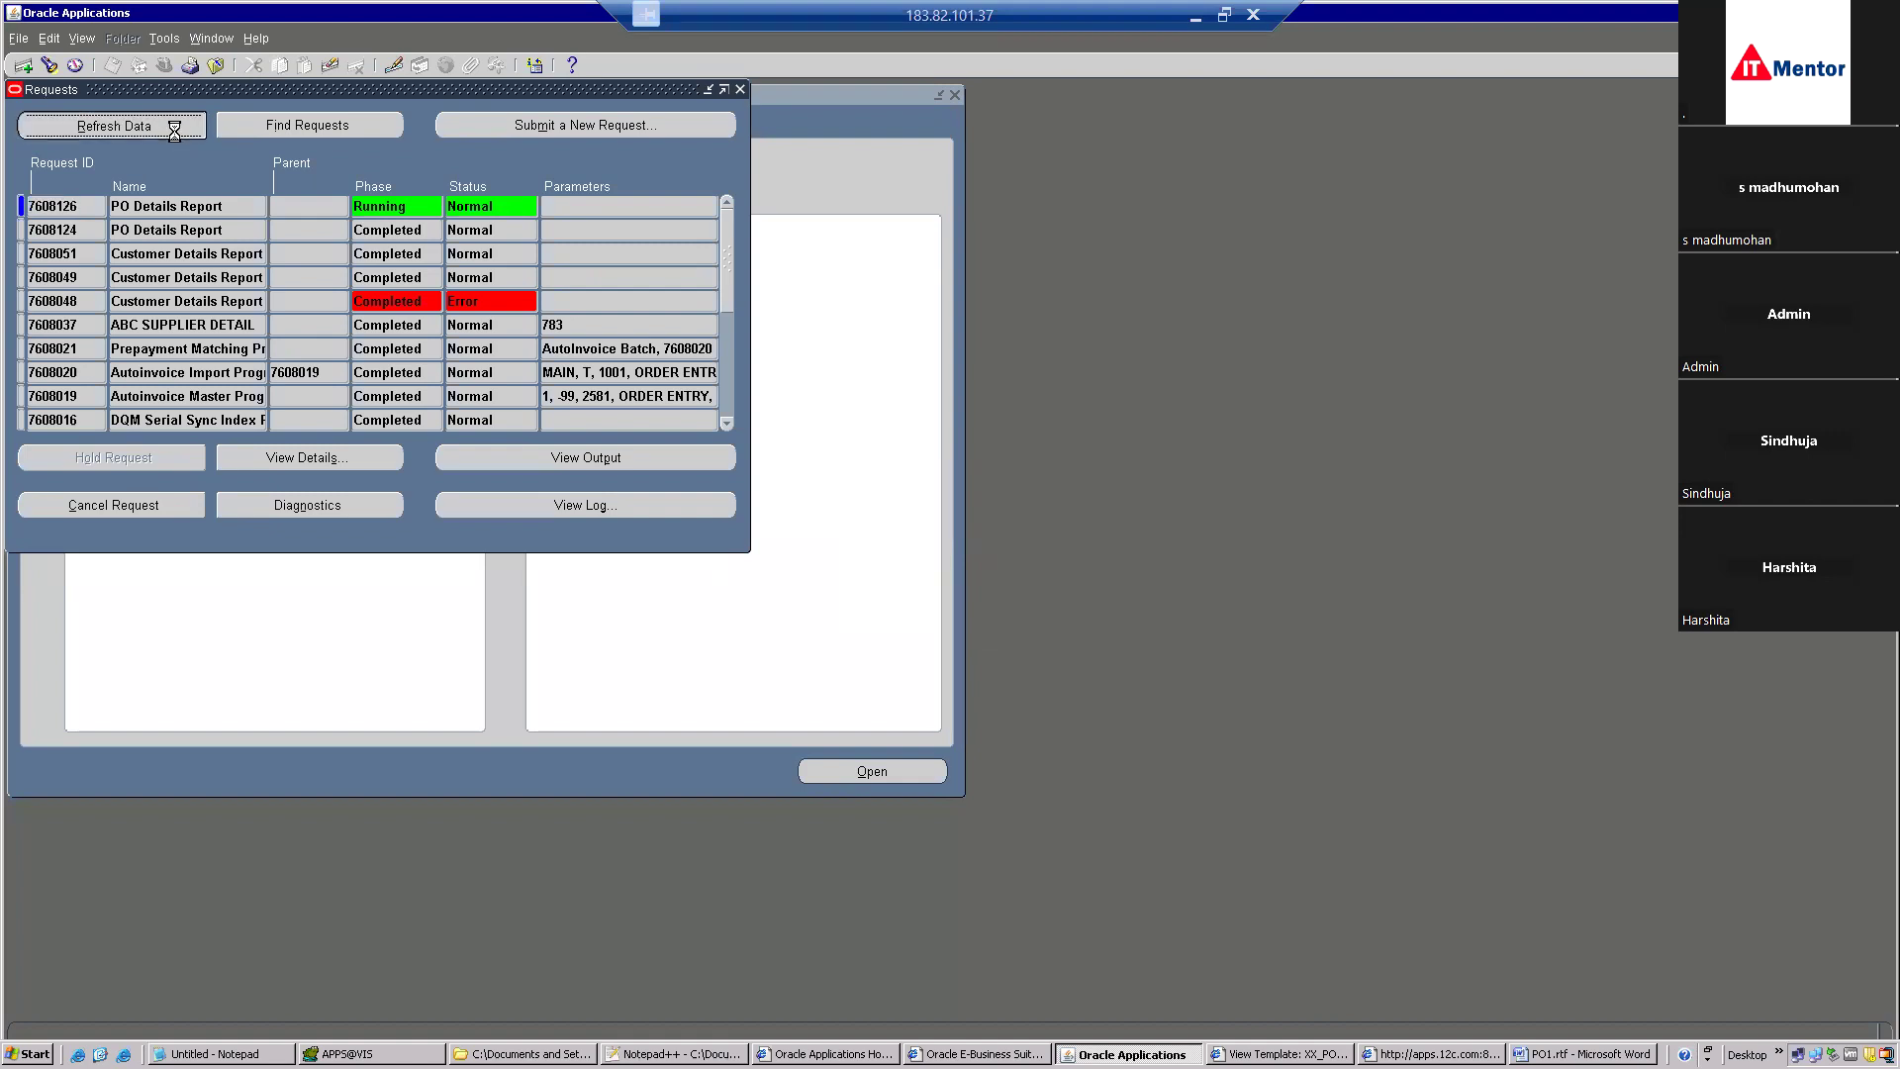
click(174, 131)
click(175, 130)
click(174, 131)
click(174, 130)
click(174, 131)
click(174, 131)
click(505, 457)
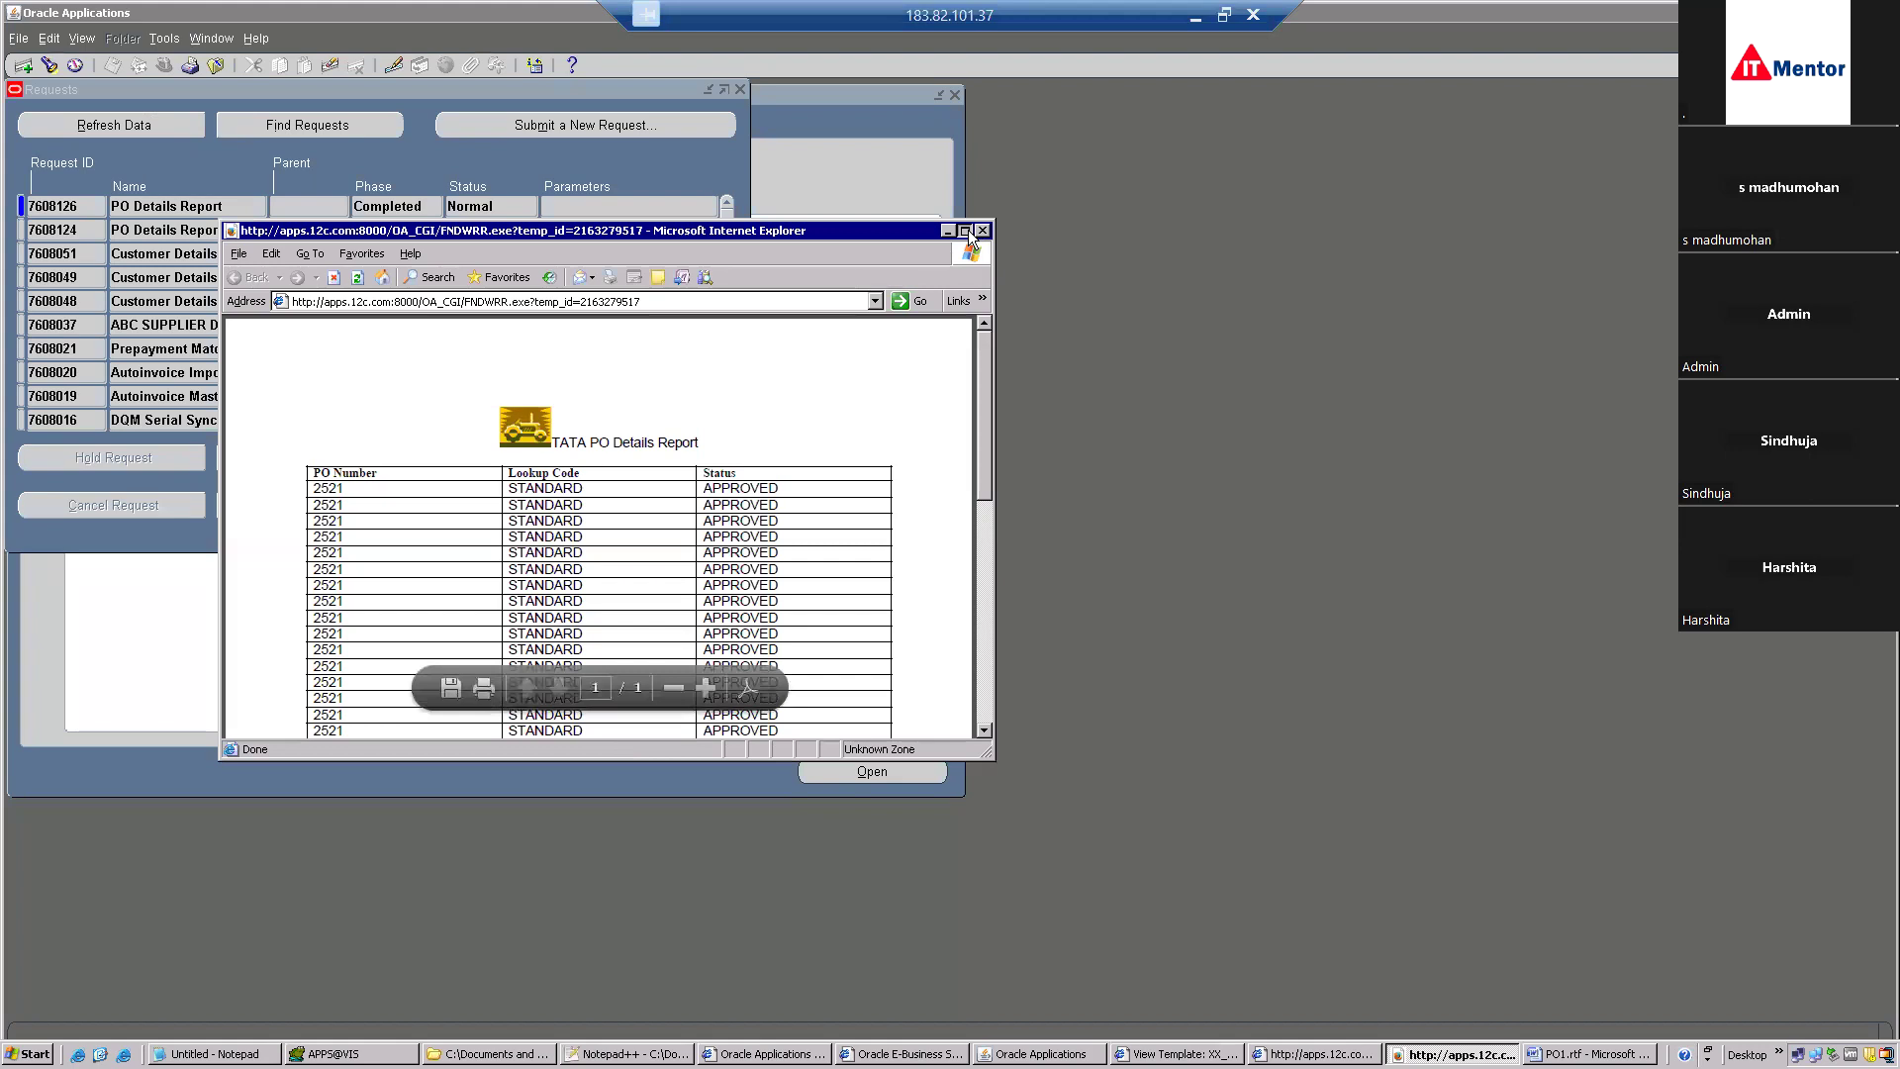
click(964, 231)
mouse_move(1891, 440)
mouse_down()
mouse_move(1859, 689)
mouse_move(1879, 906)
mouse_move(1884, 425)
mouse_up()
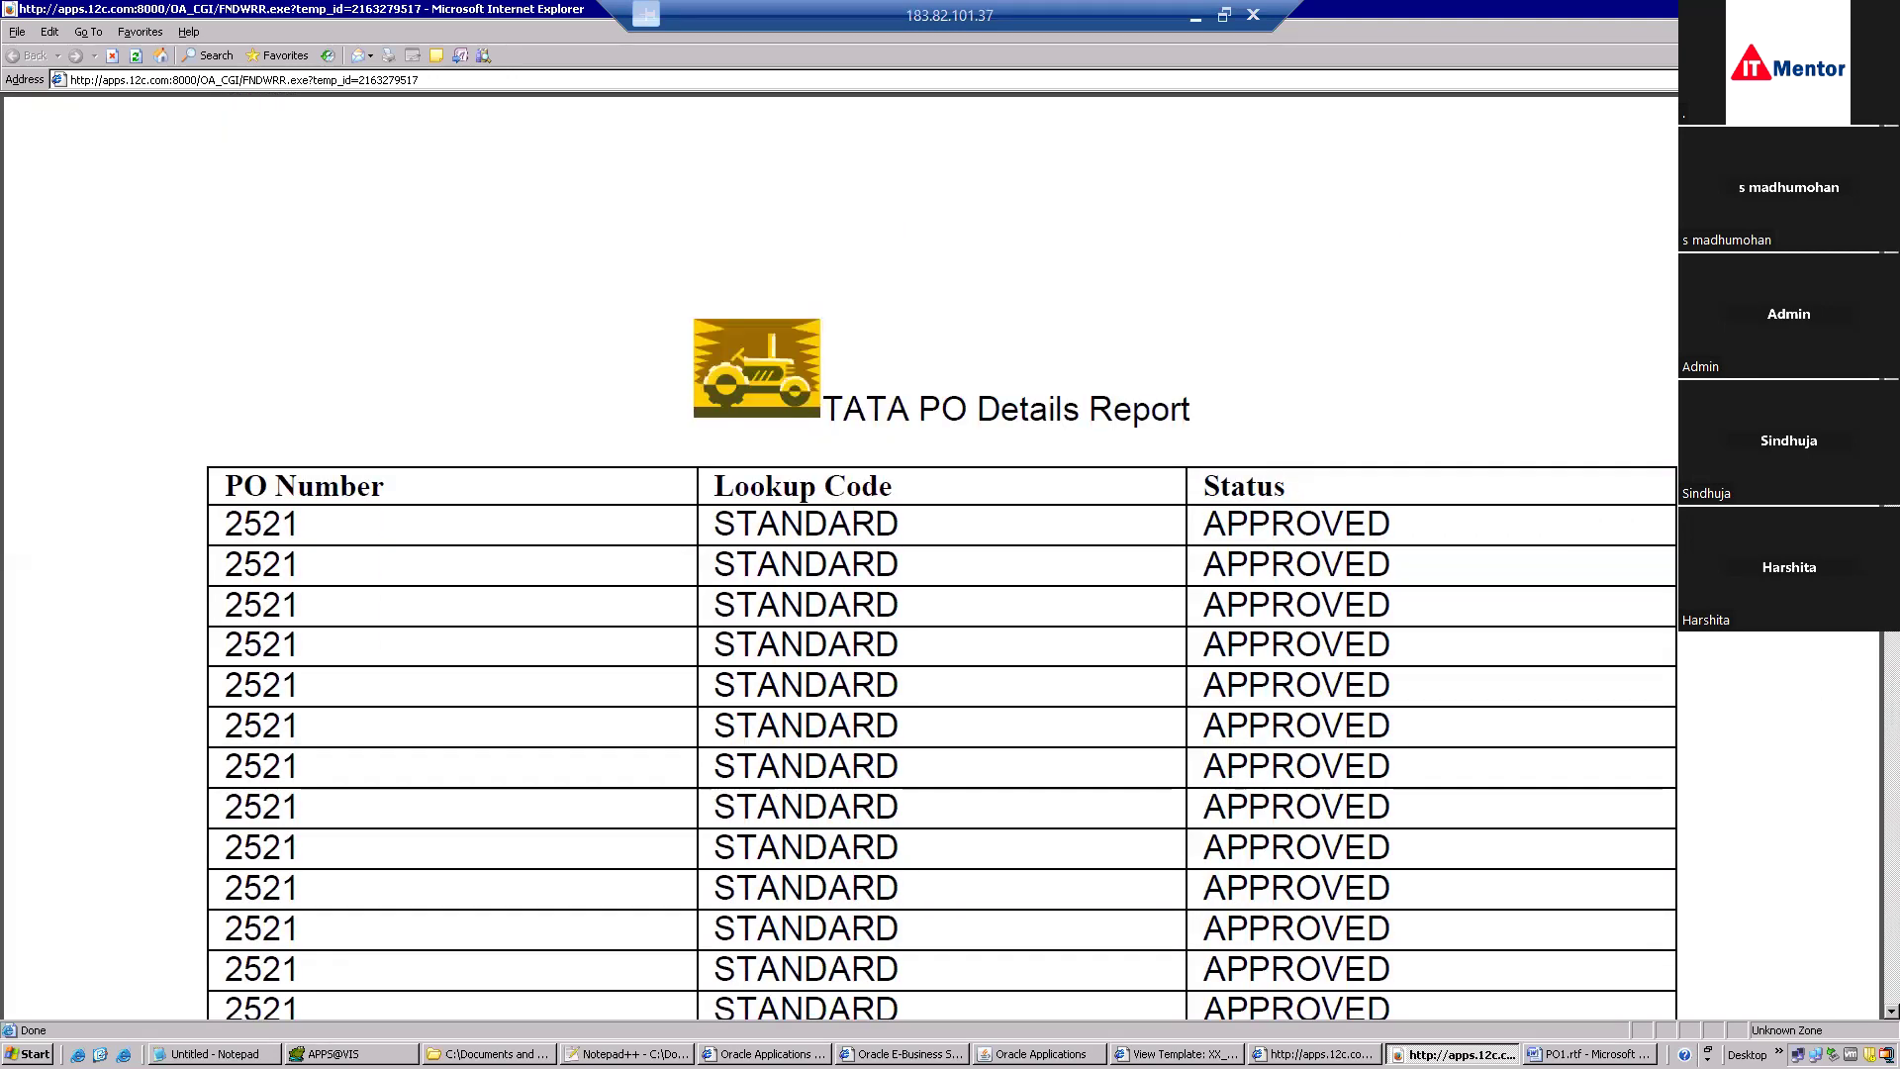
click(1888, 9)
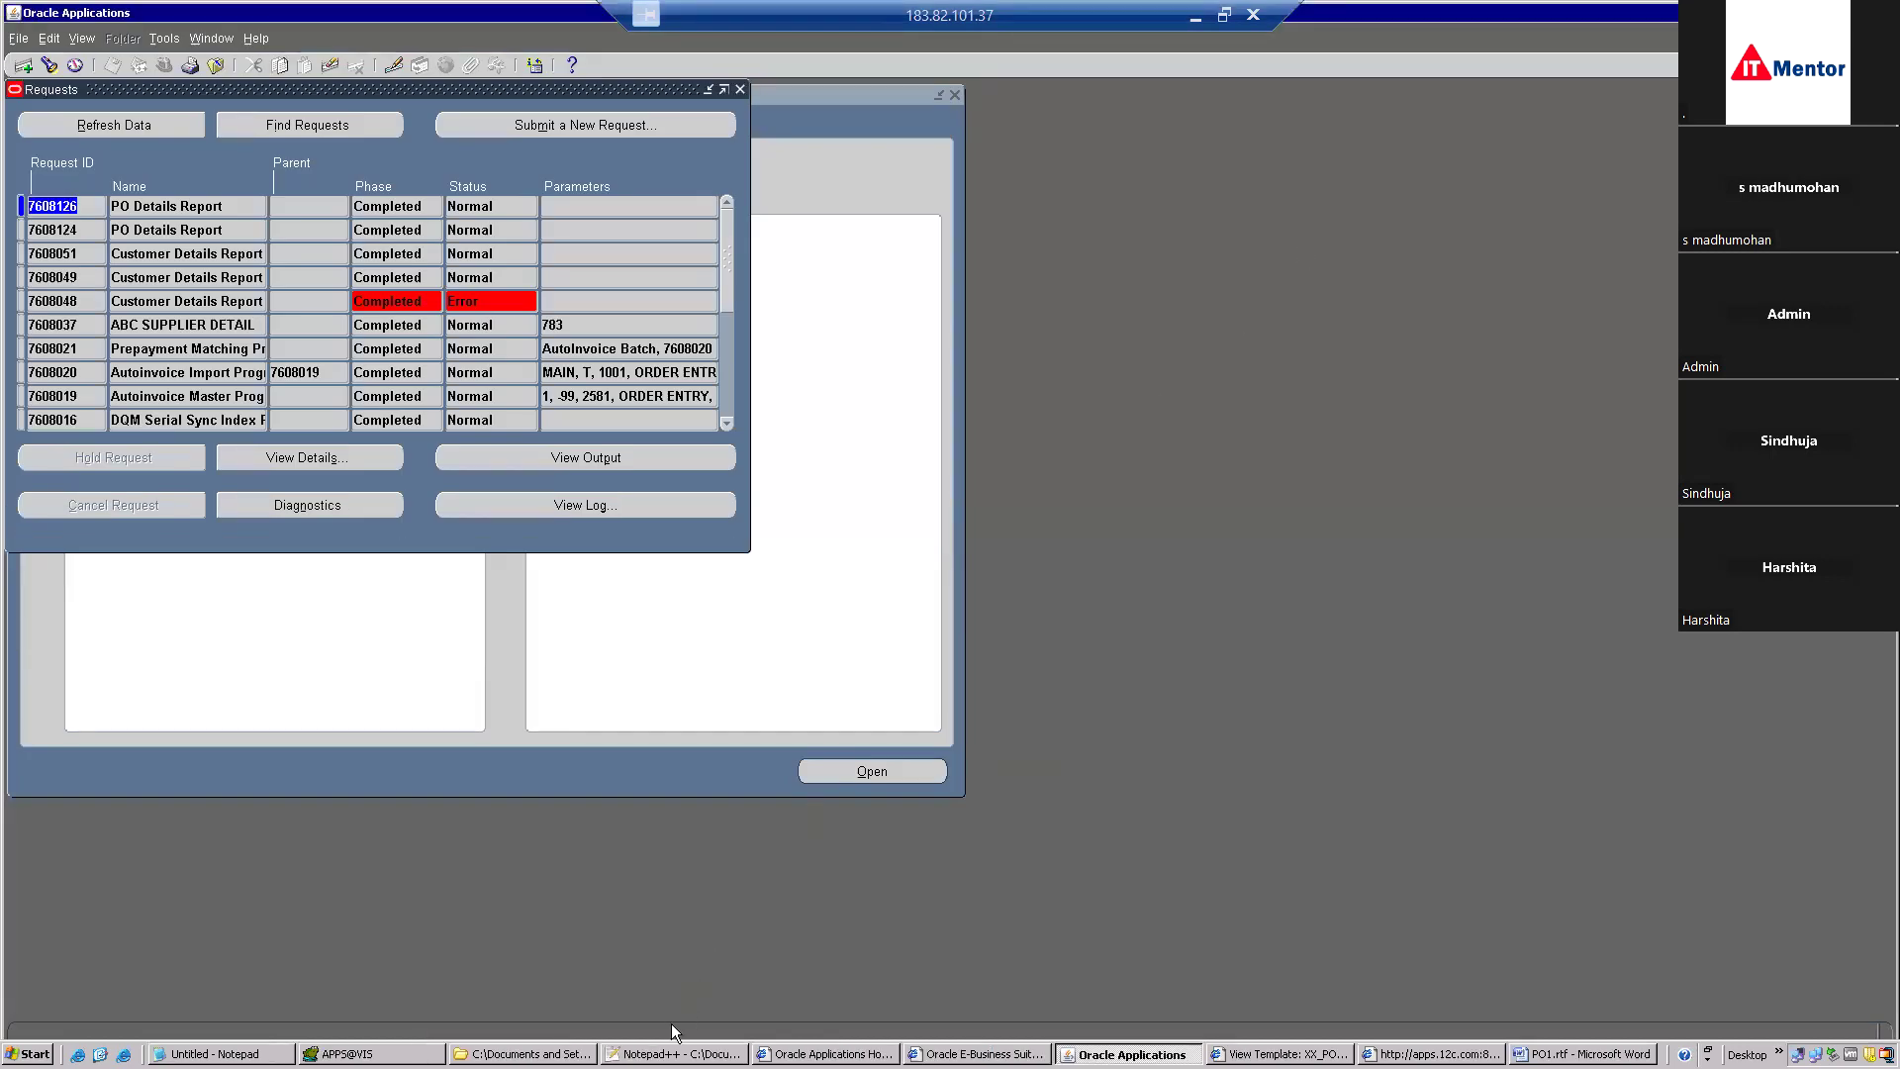
click(679, 1053)
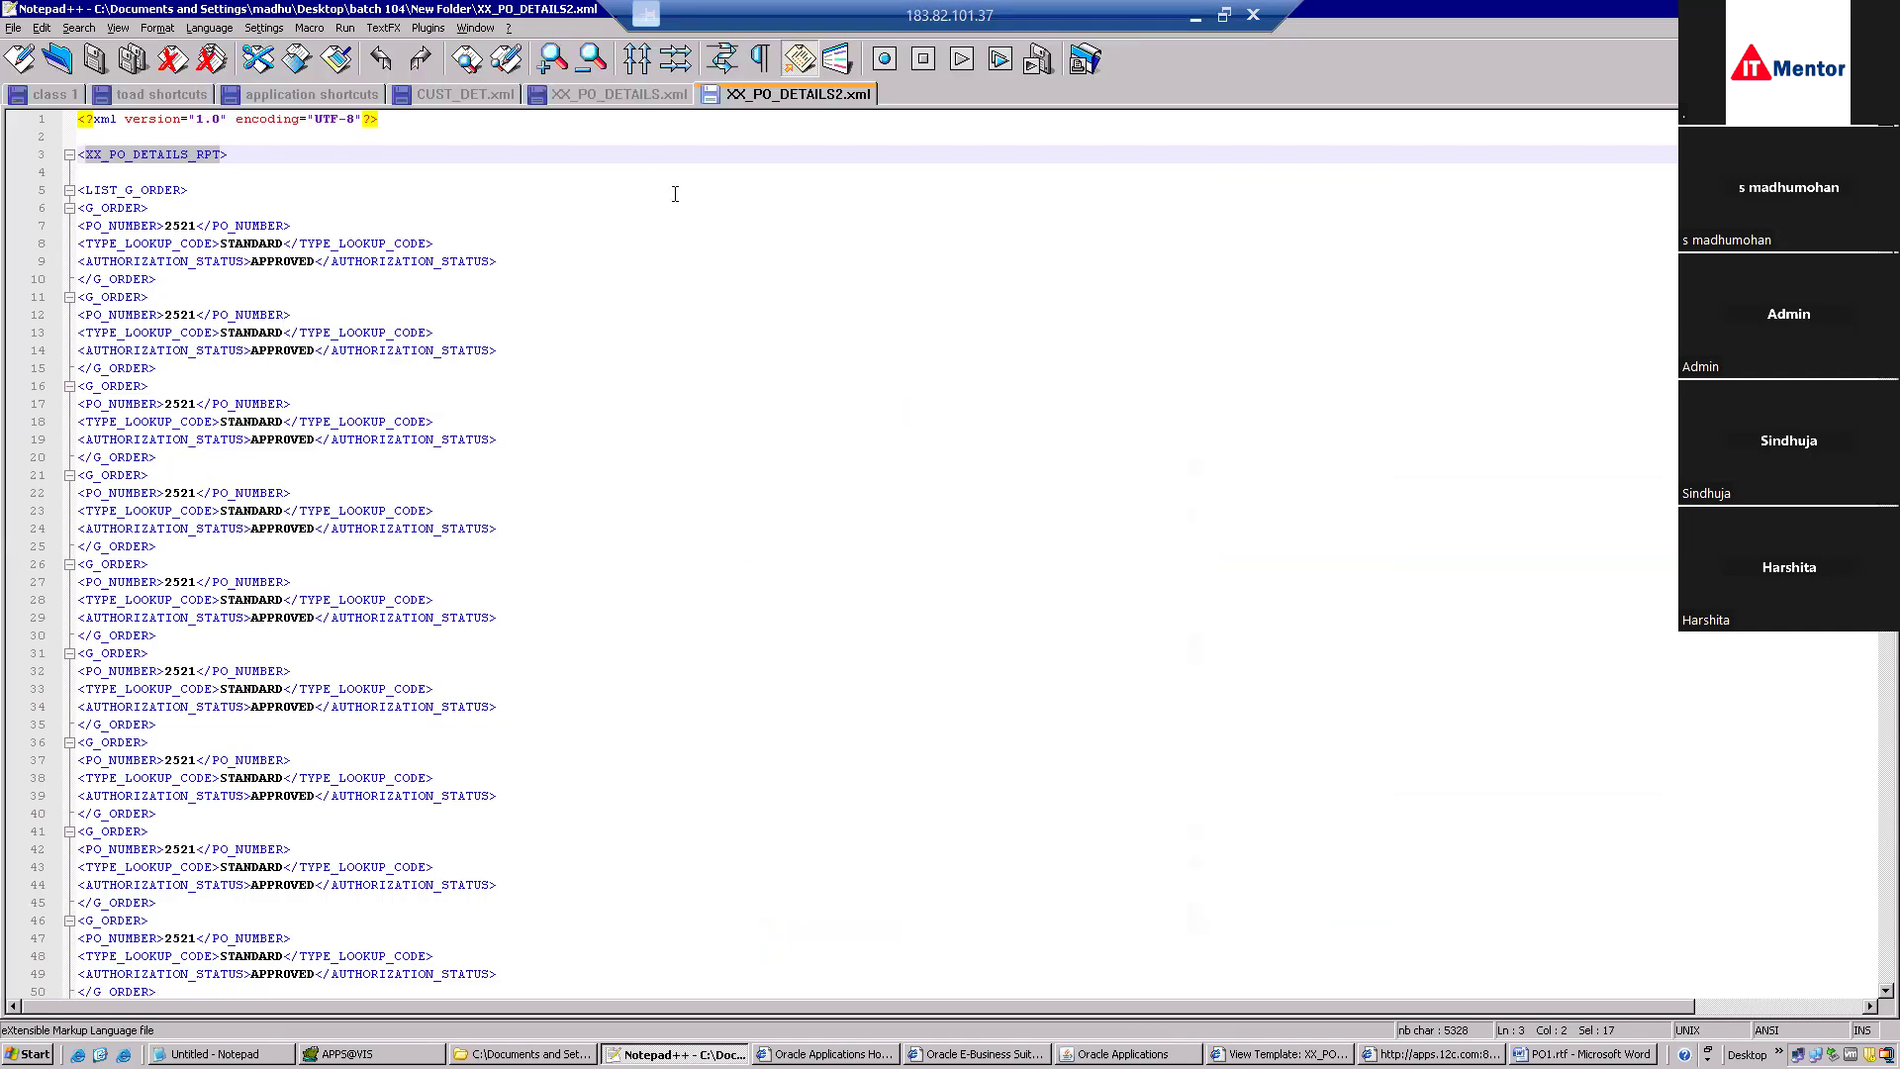
Show the XX_PO_DETAILS.xml data template and select its properties block near the top.
key(ctrl+Tab)
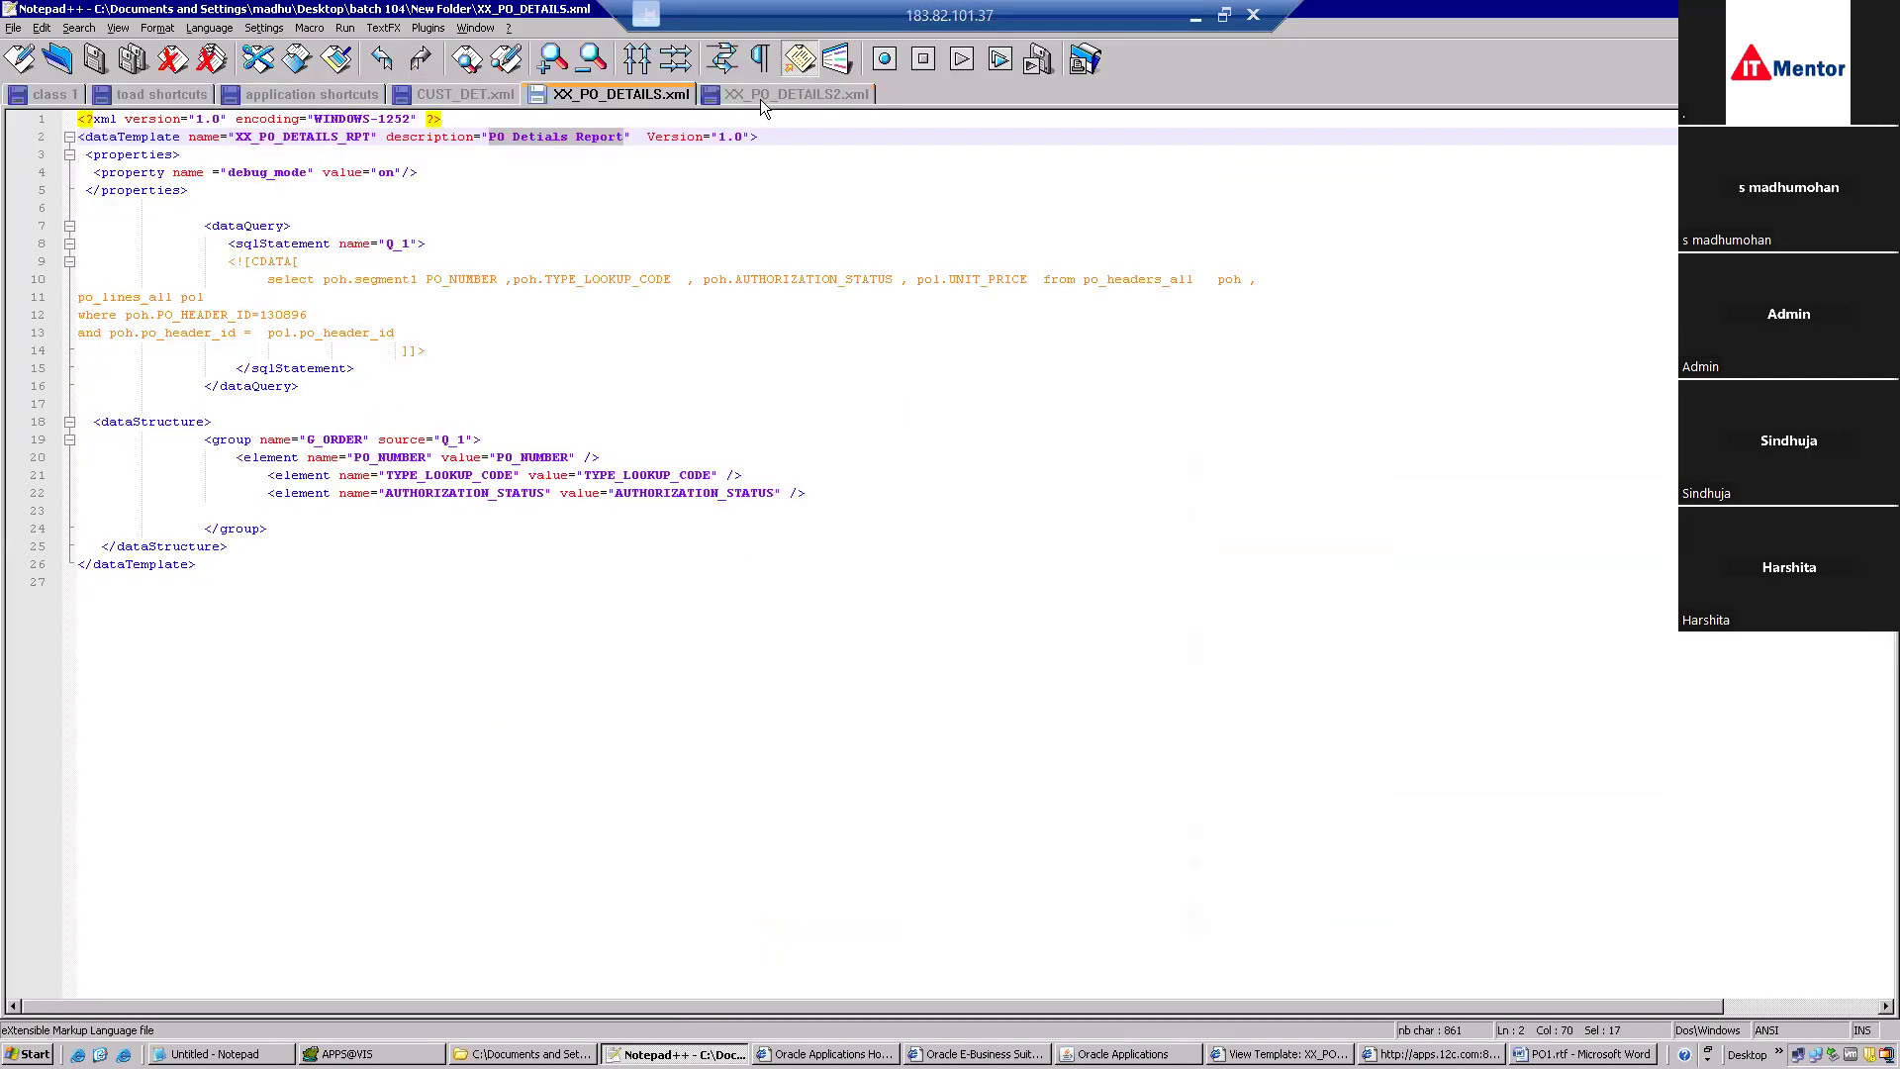
click(1076, 475)
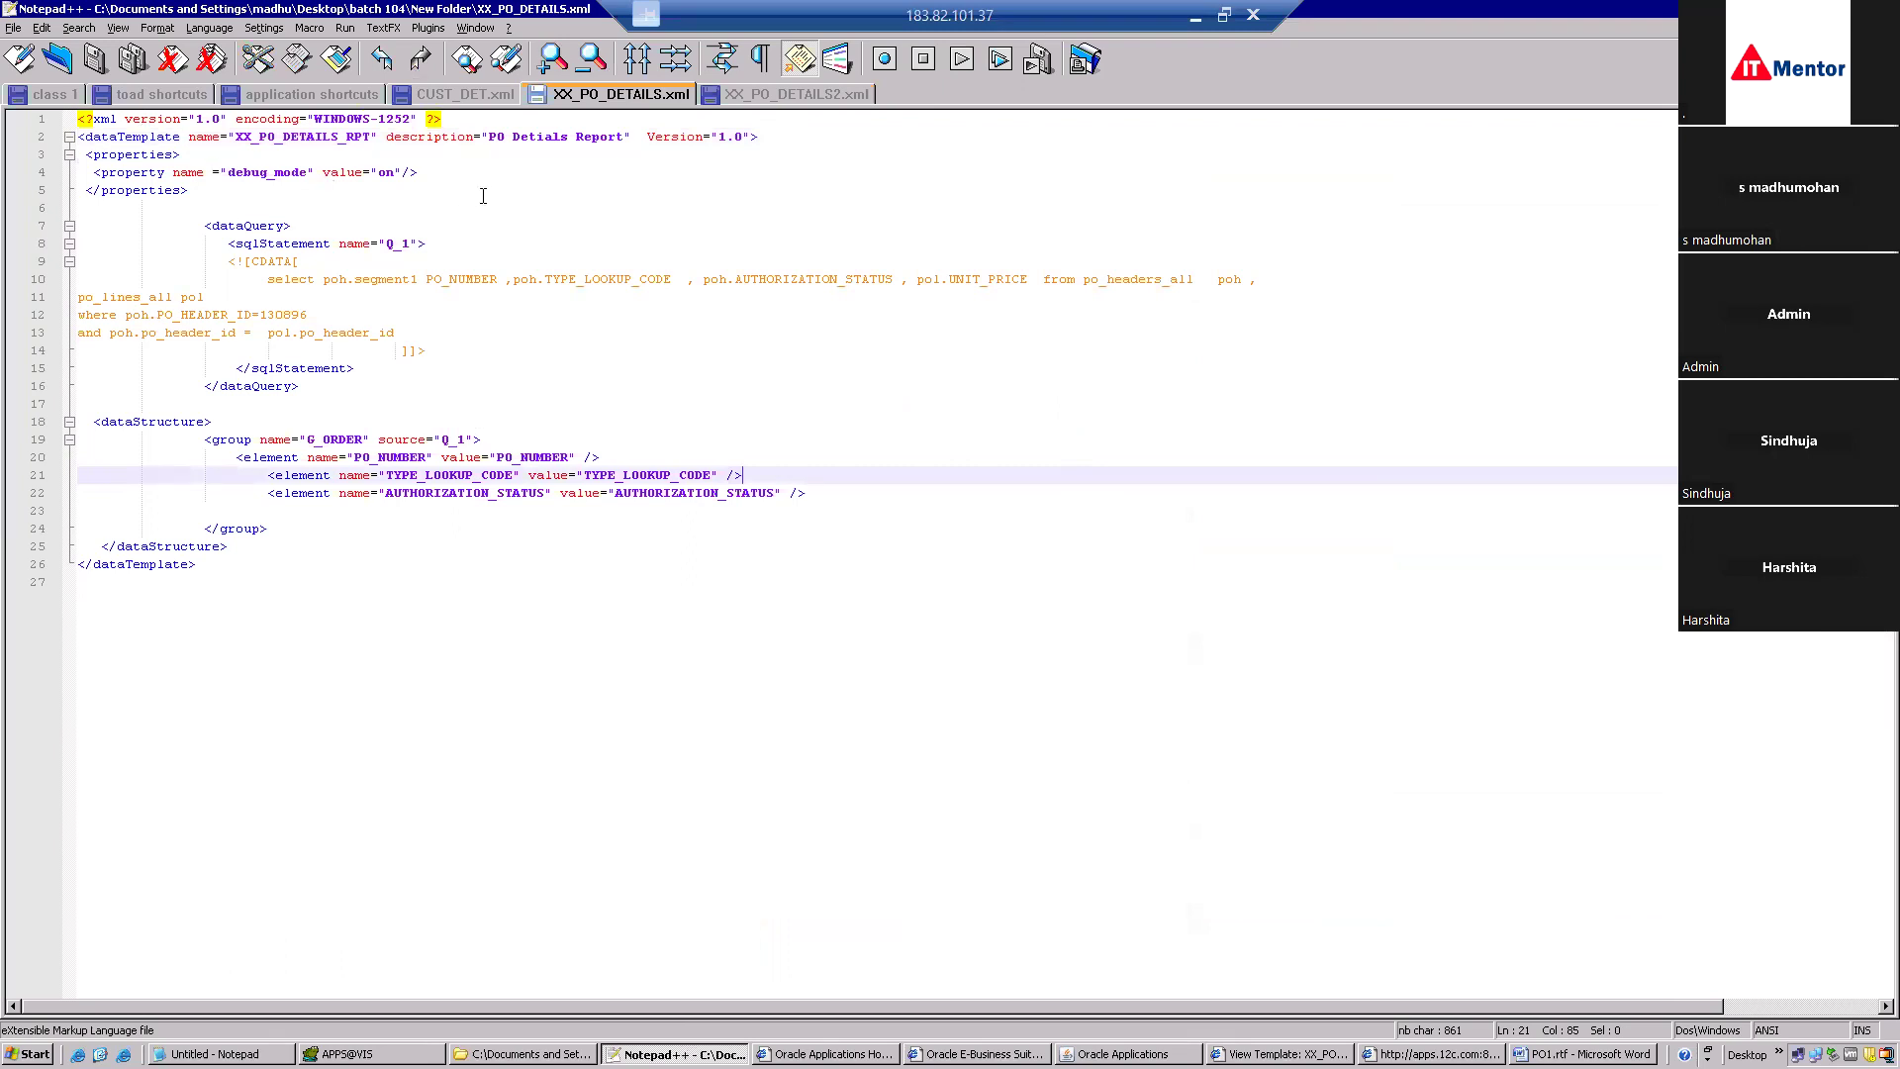
drag(422, 174, 71, 148)
key(ctrl+c)
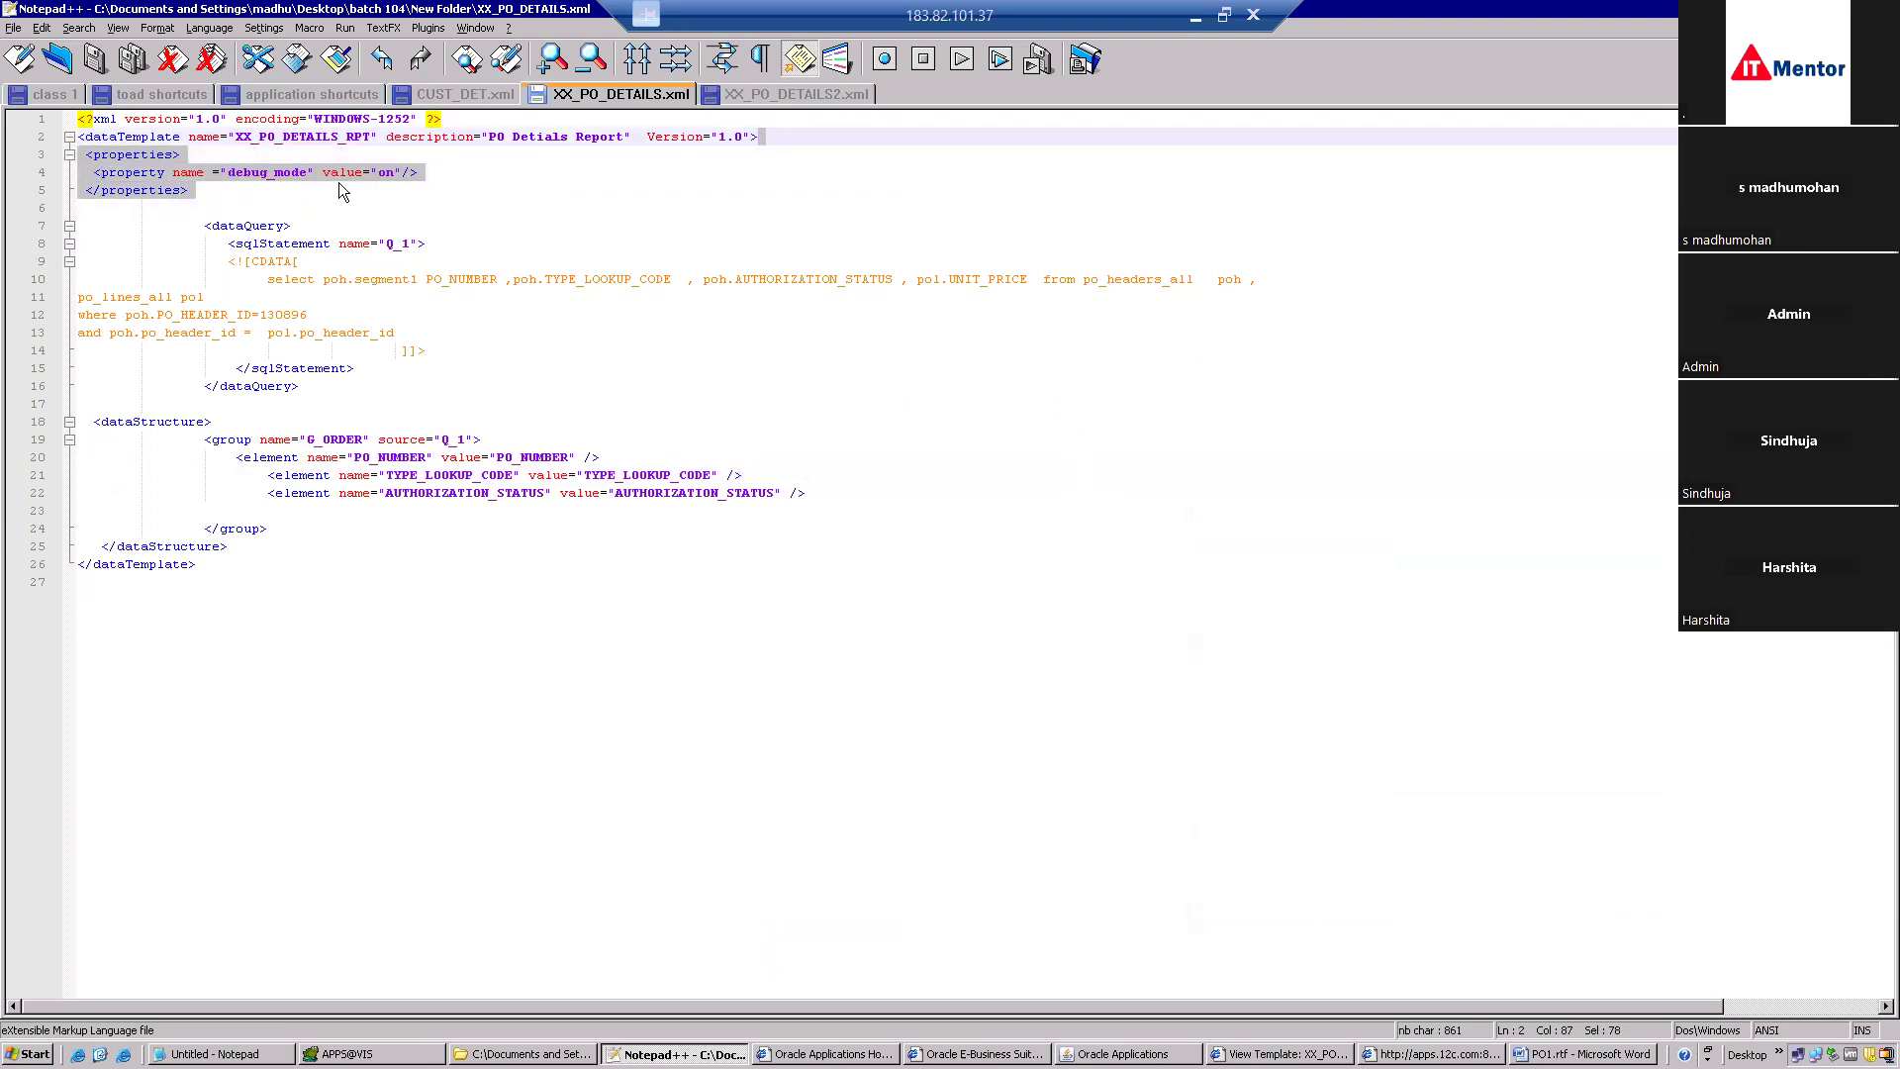
Paste a copy of the properties block below line 5, then bring up the New Folder listing.
click(310, 192)
key(Return)
text(v)
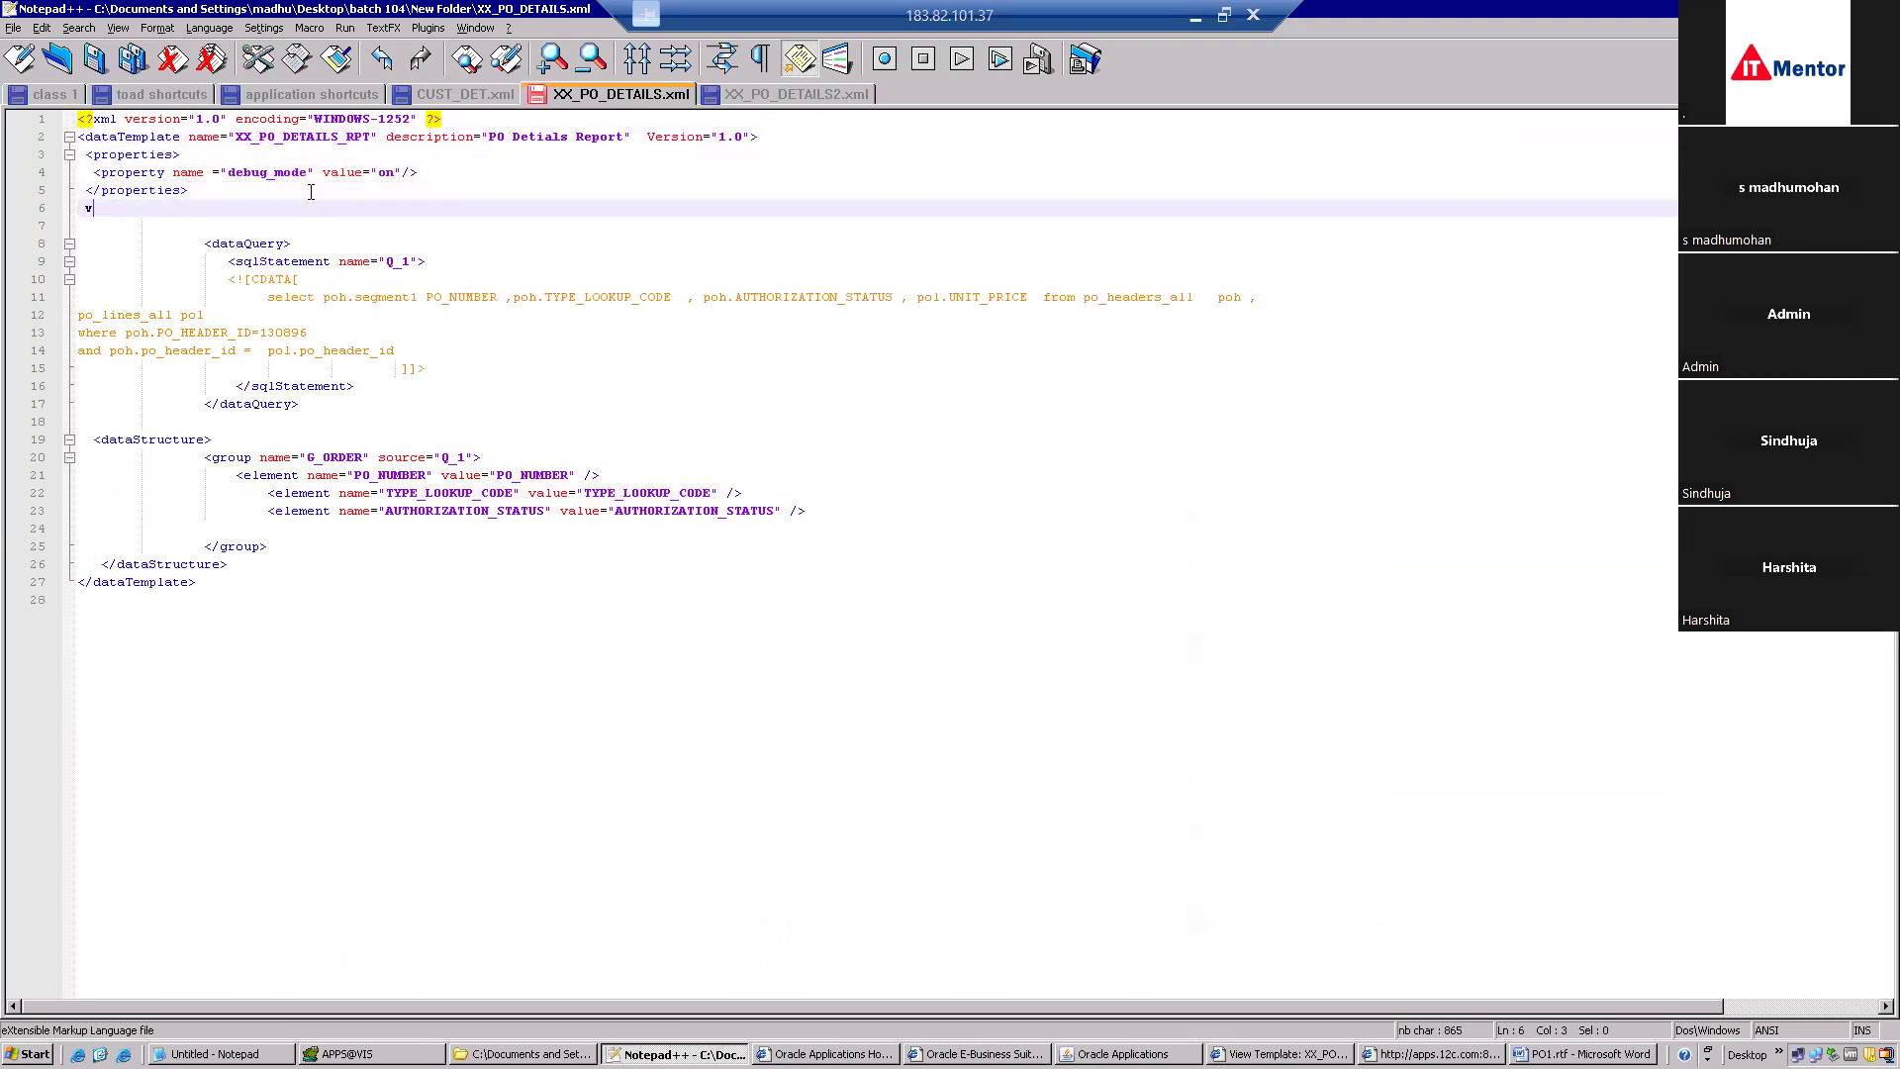
key(ctrl+v)
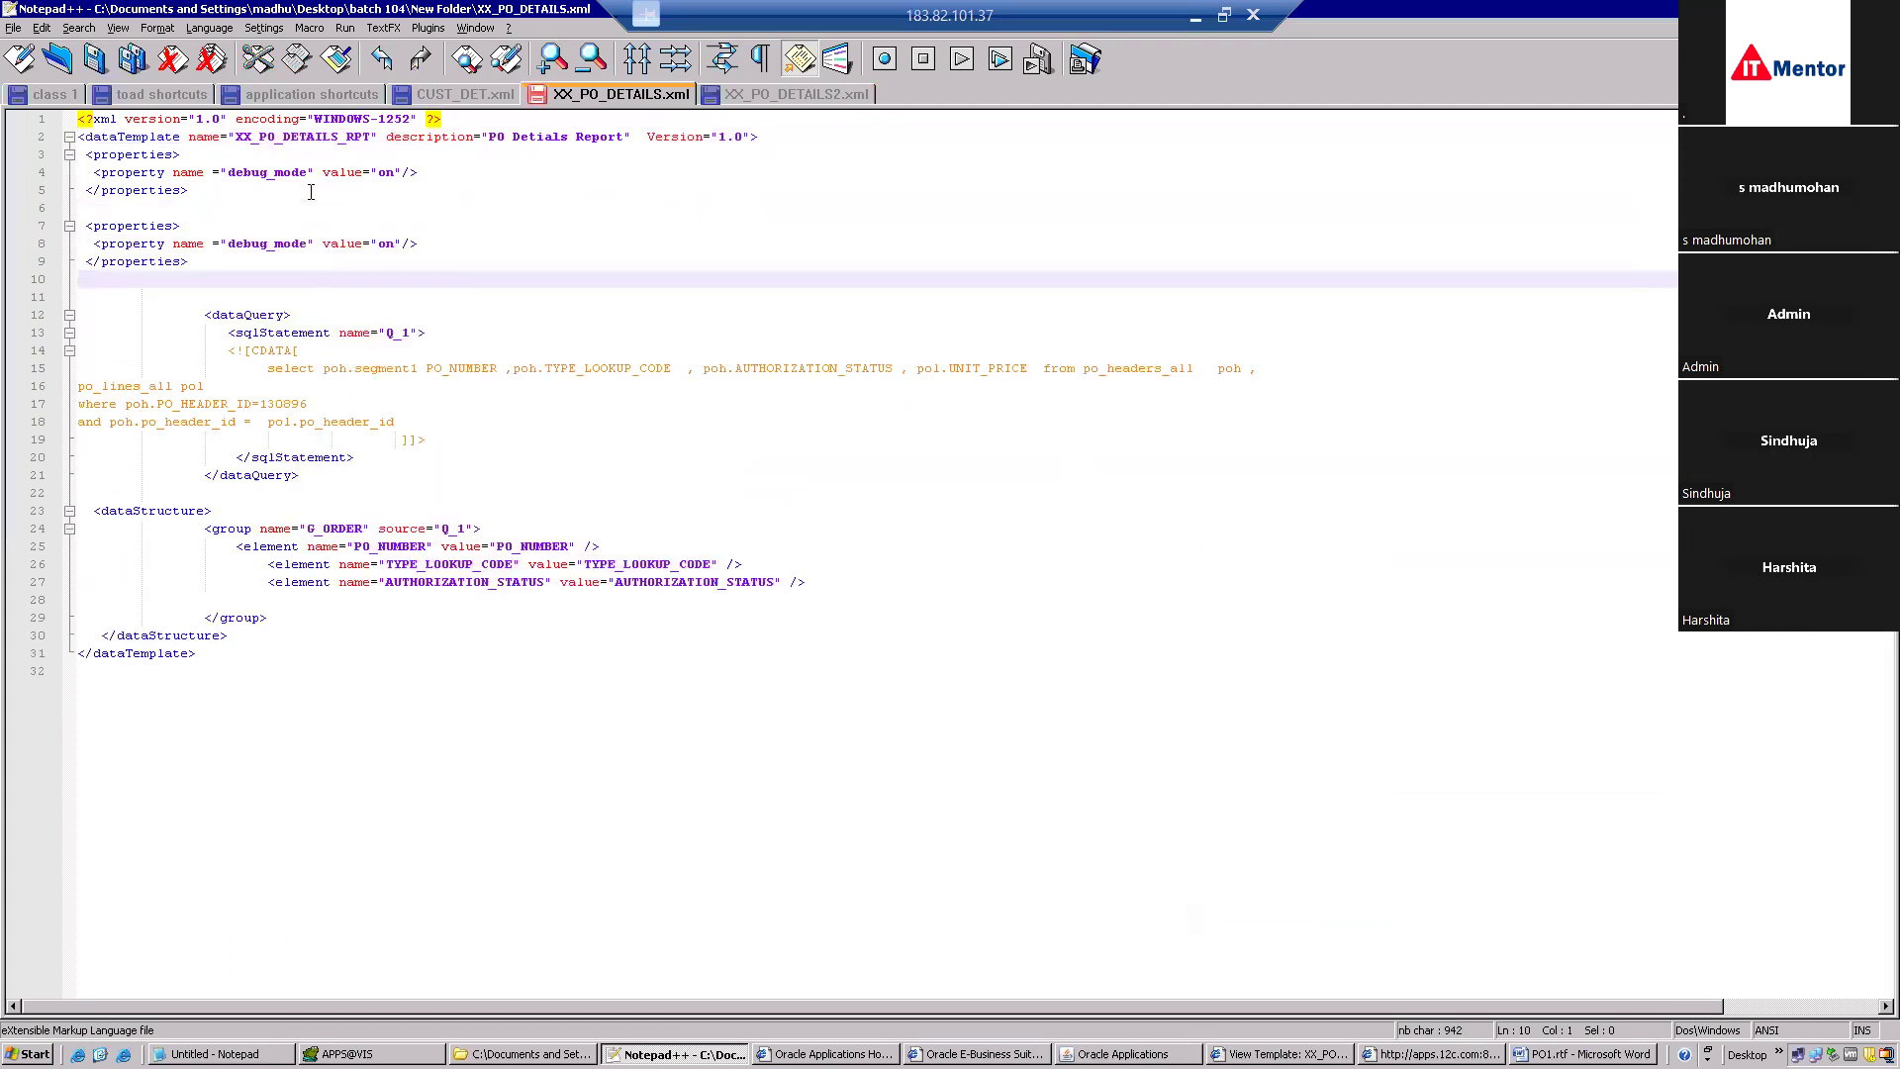
double_click(138, 227)
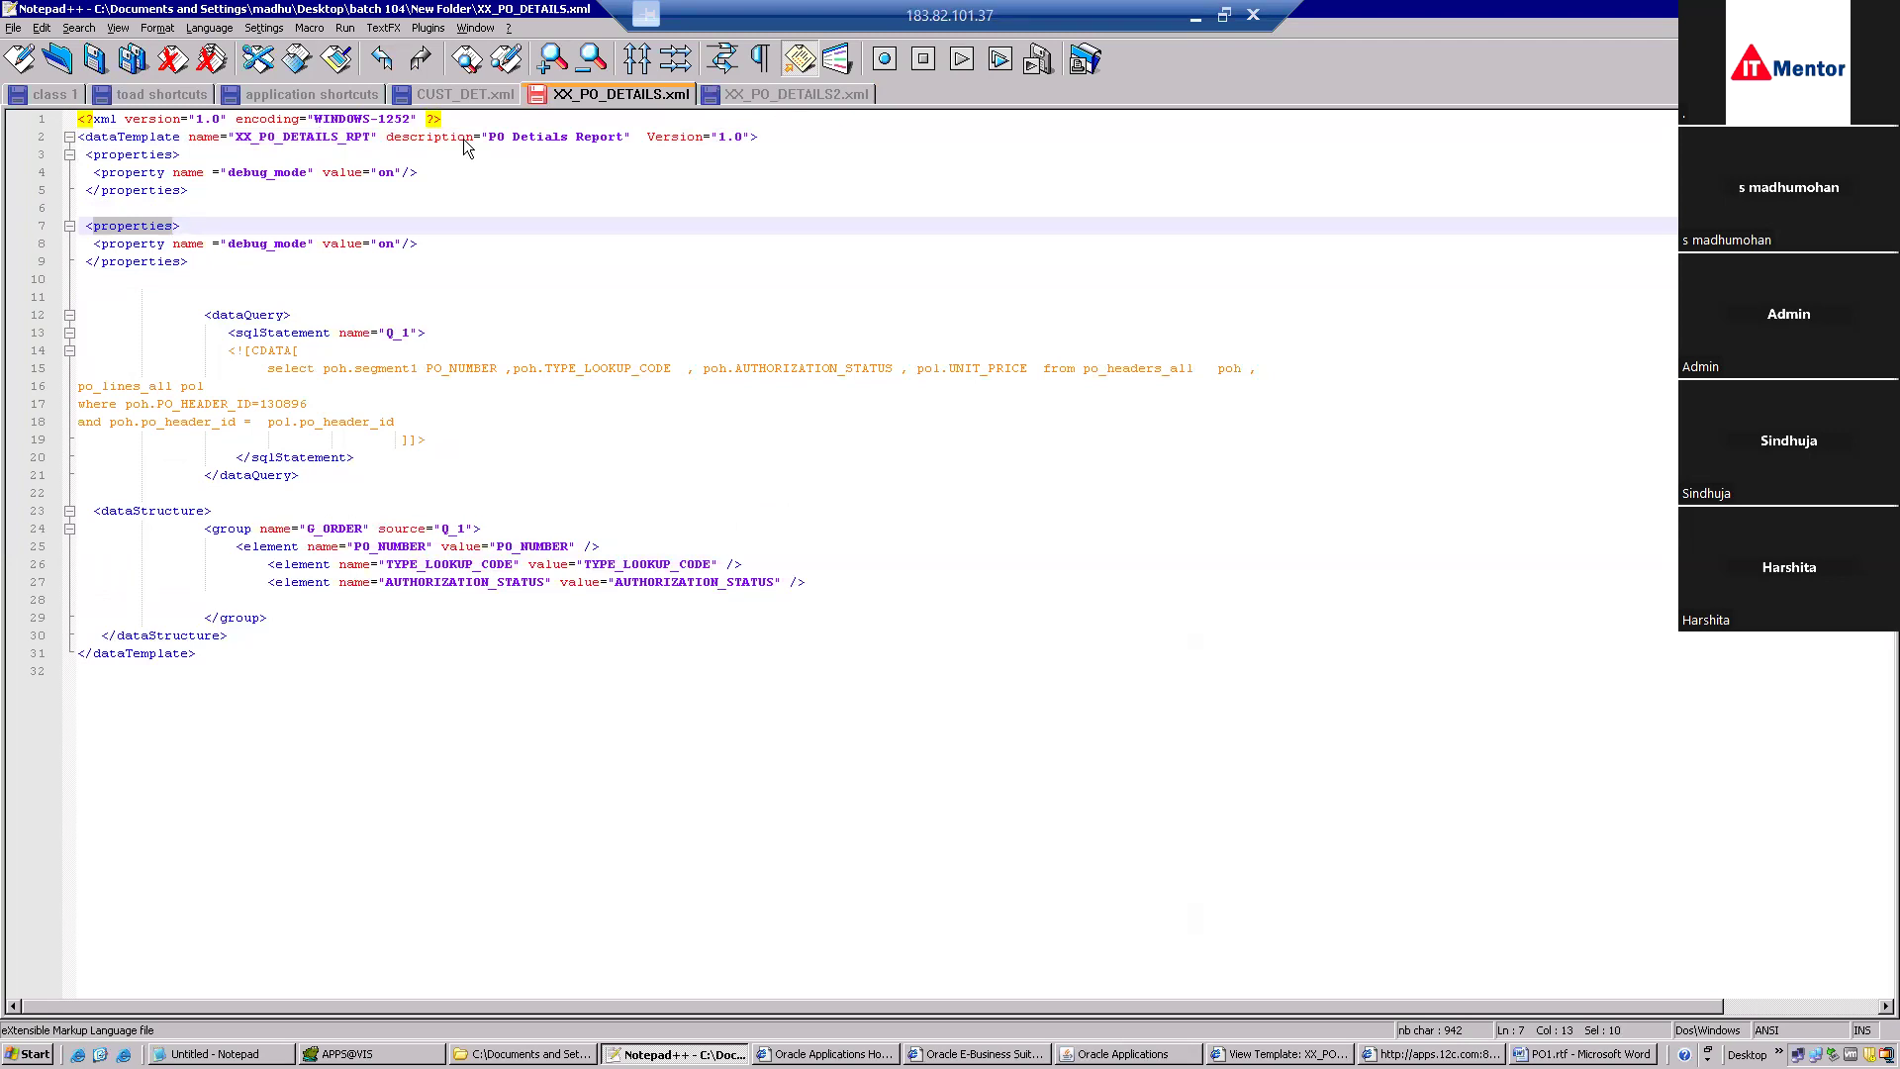
click(523, 1054)
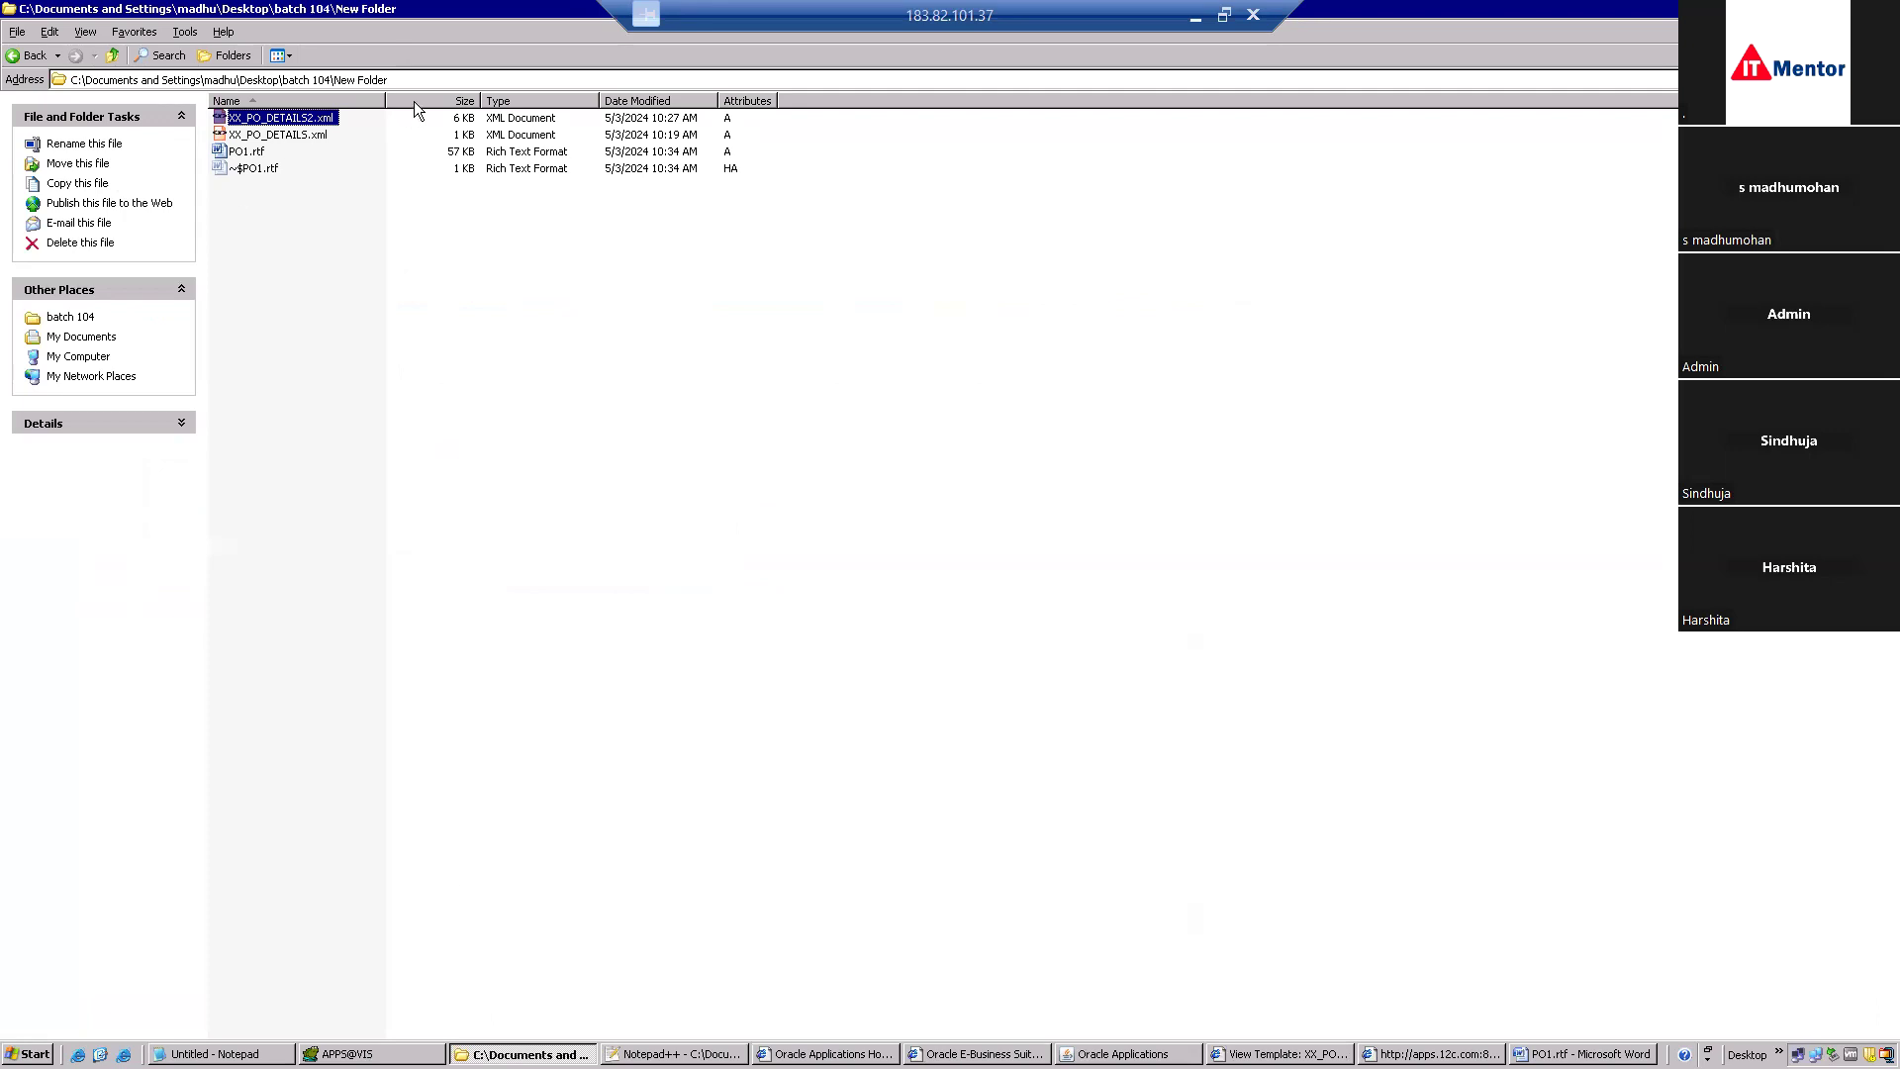
Leave the New Folder path and bring forward the Data Definitions search for XX_PO_DETAILS_RPT.
key(alt+d)
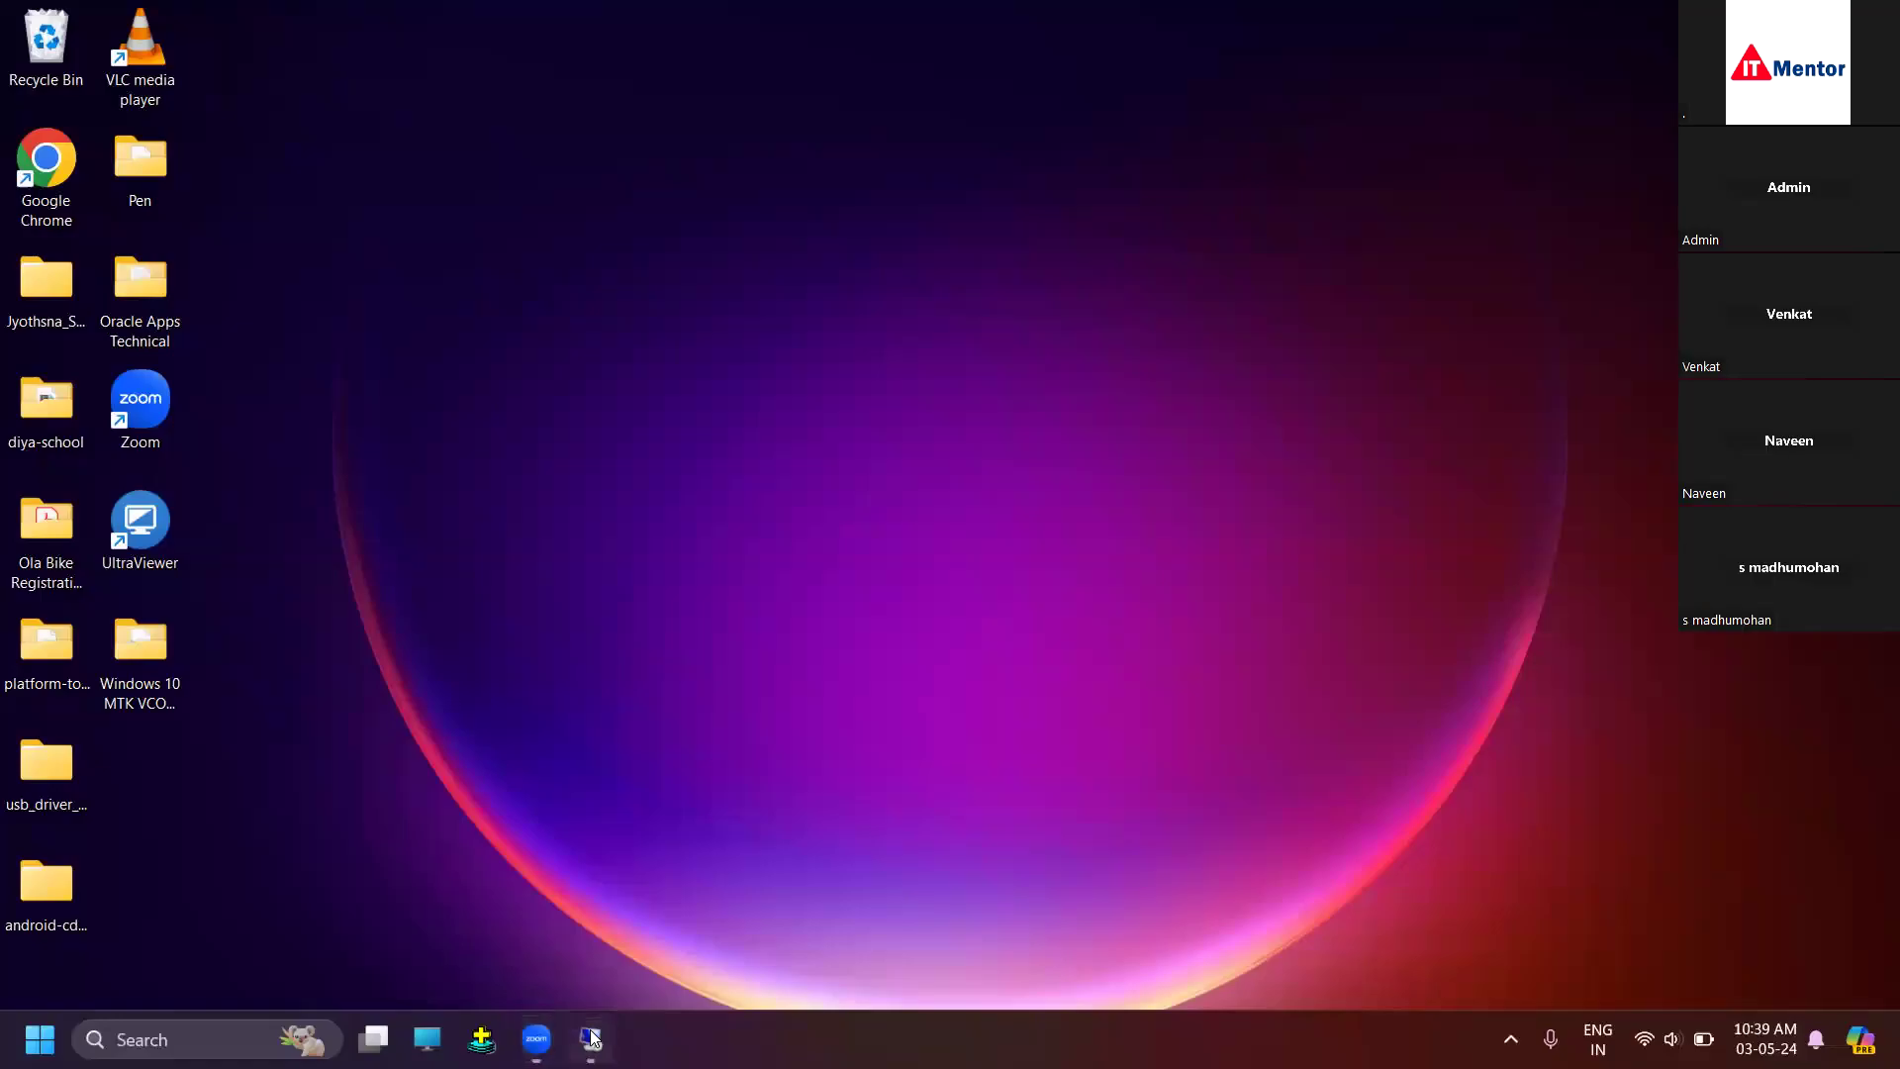
click(591, 1037)
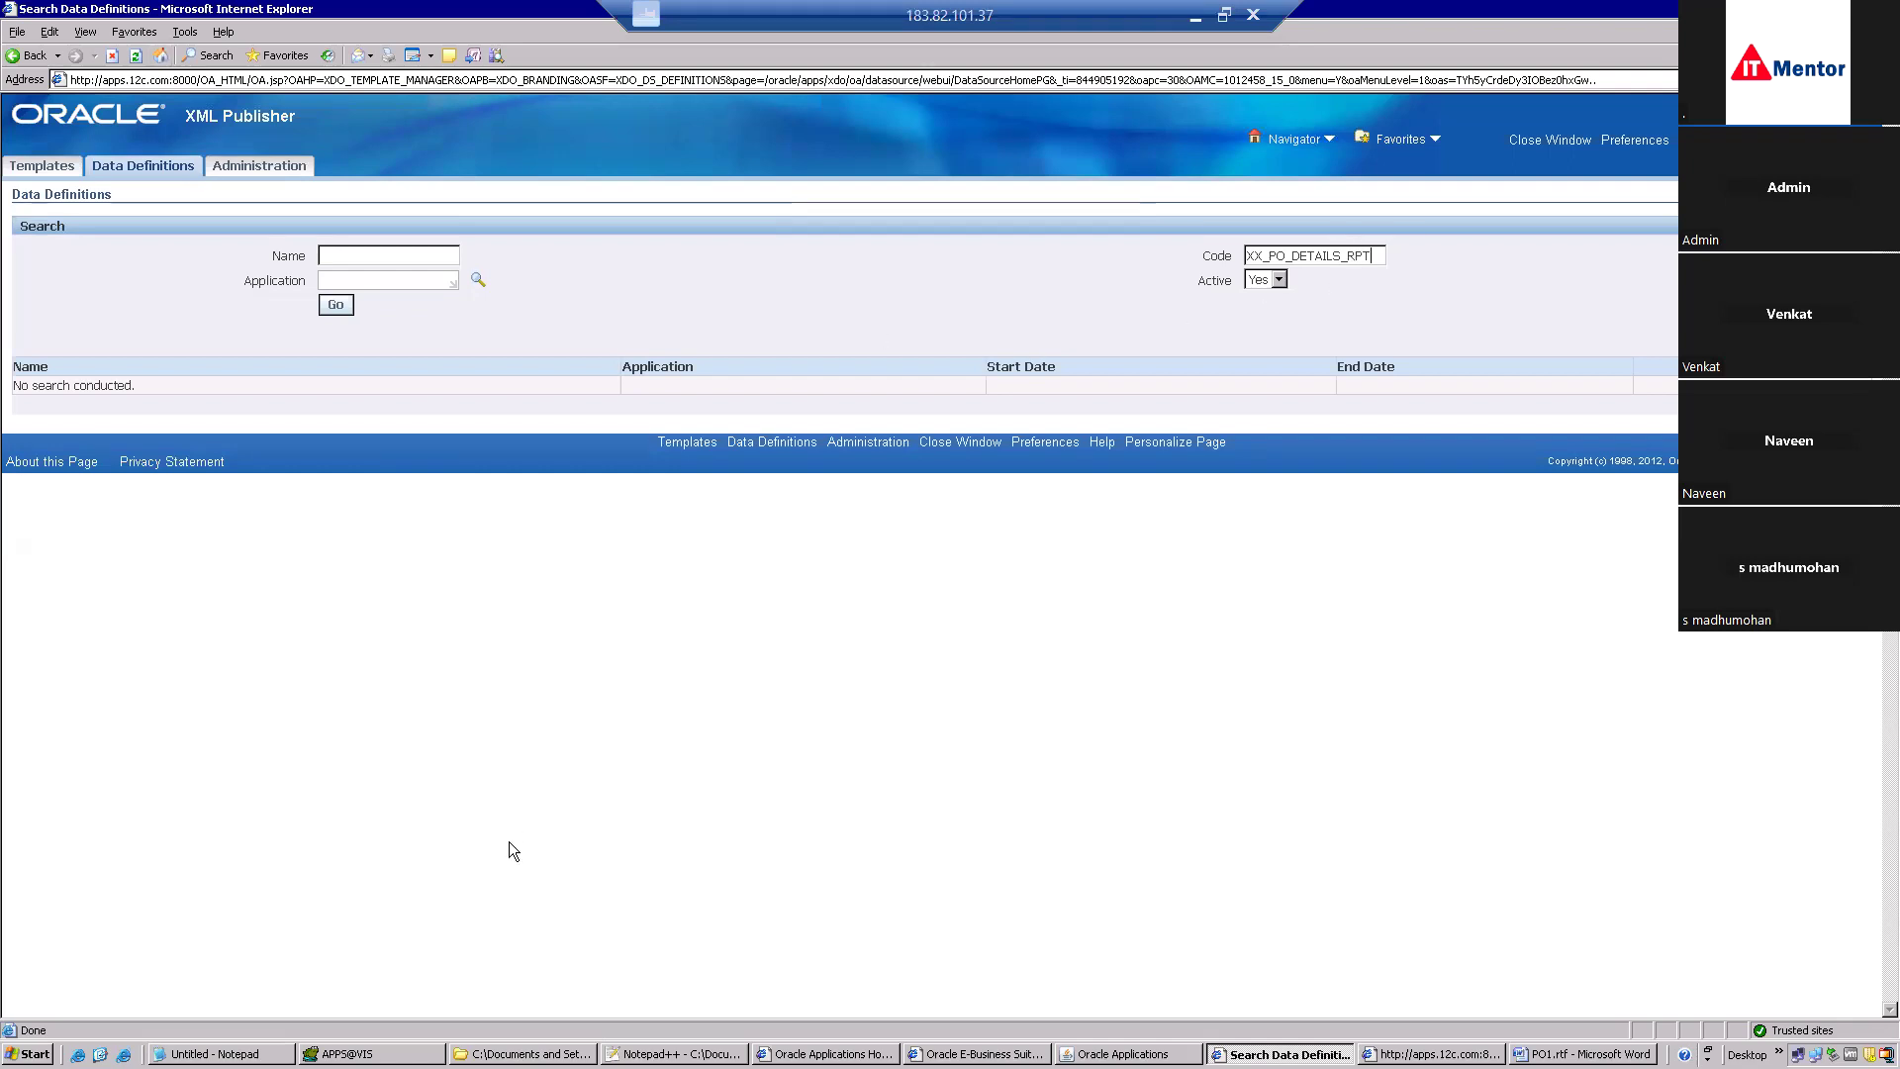
Search for and open the XX_PO_DETAILS_RPT data definition, then download its XX_PO_DETAILS.xml template.
click(1088, 1054)
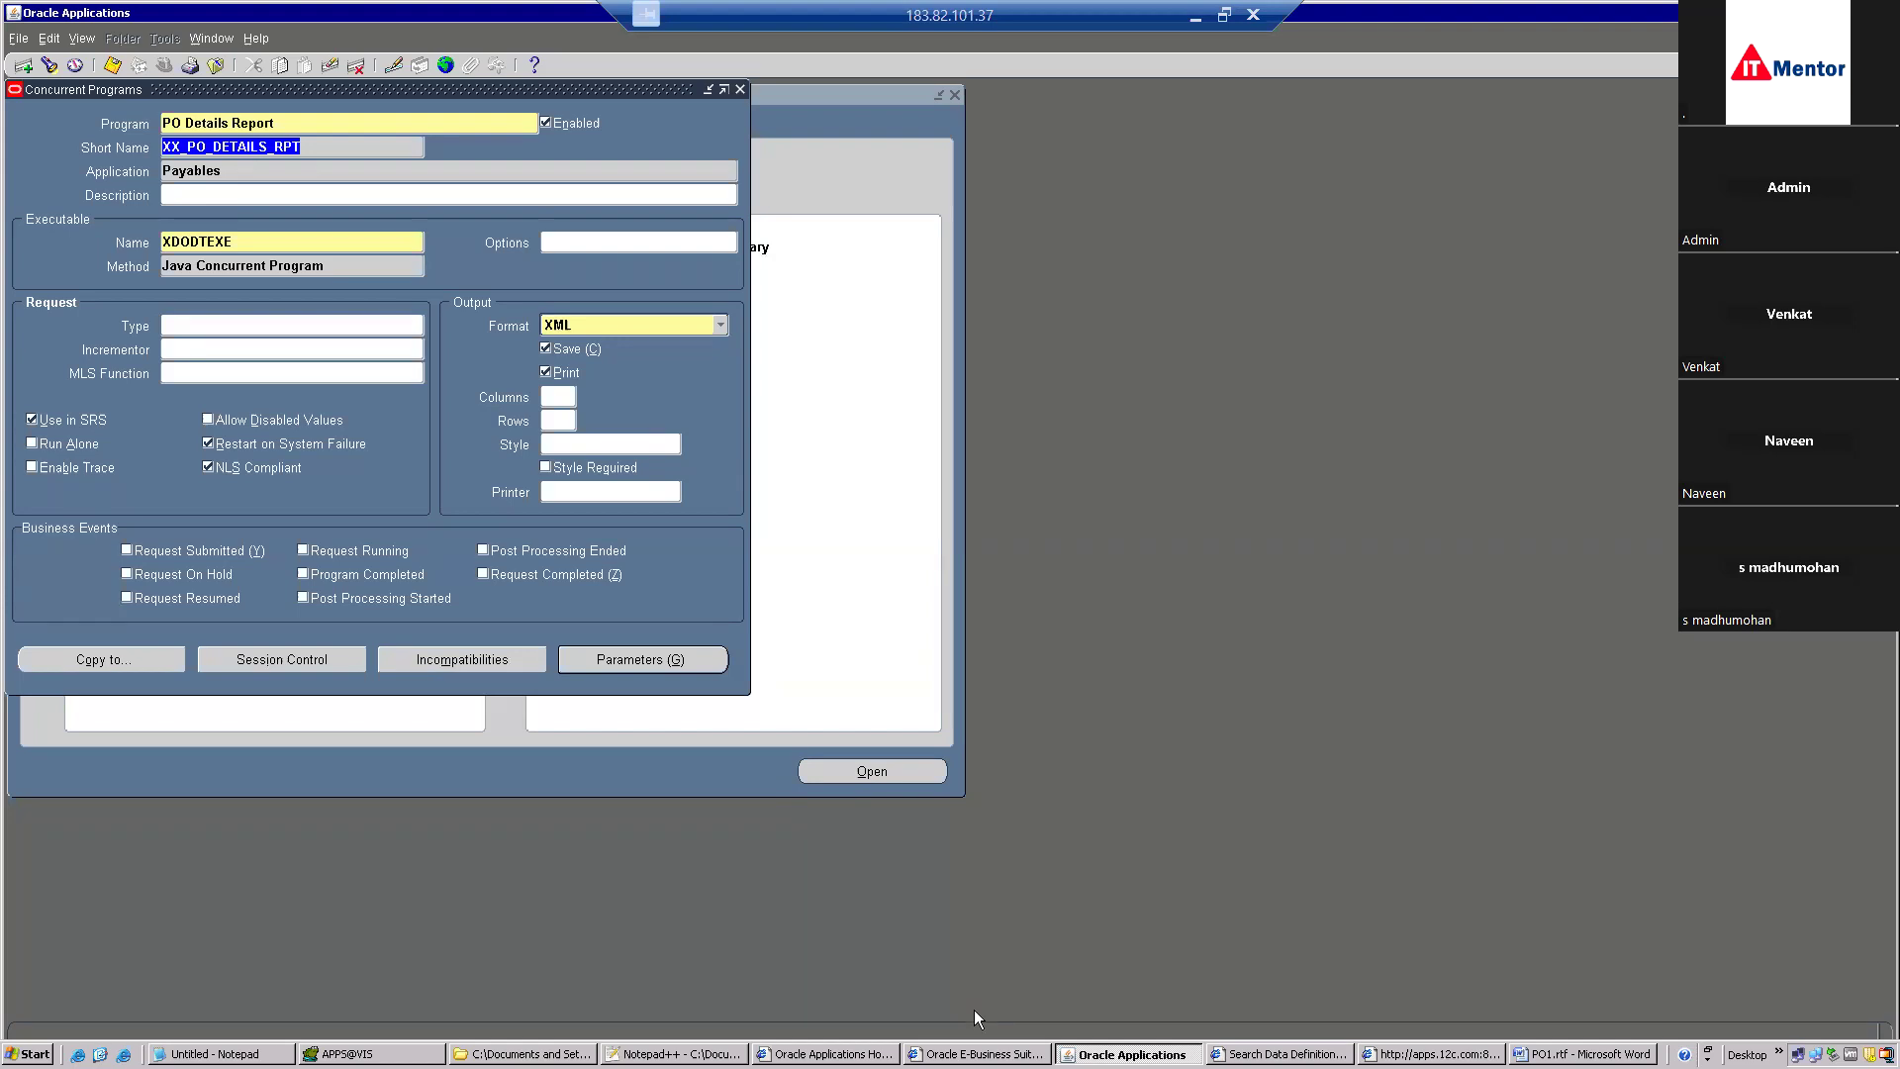
click(1279, 1054)
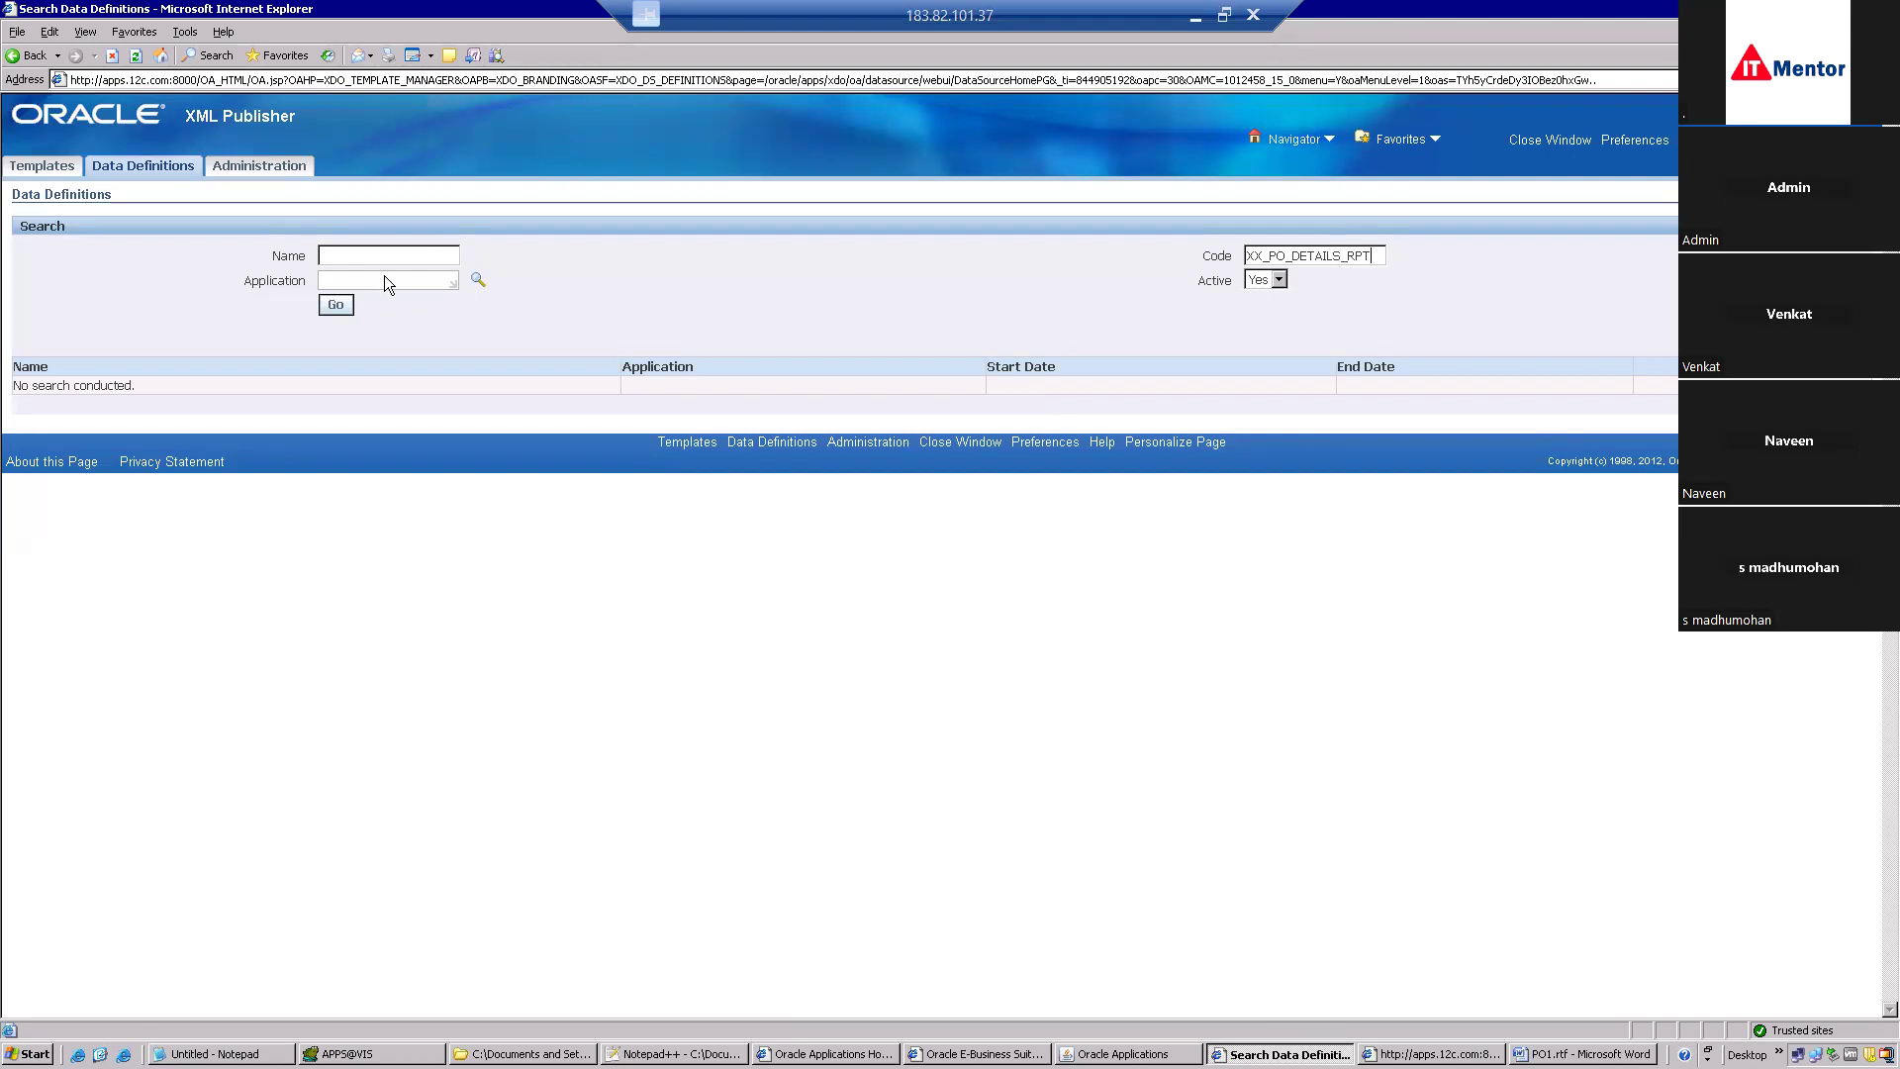
click(336, 305)
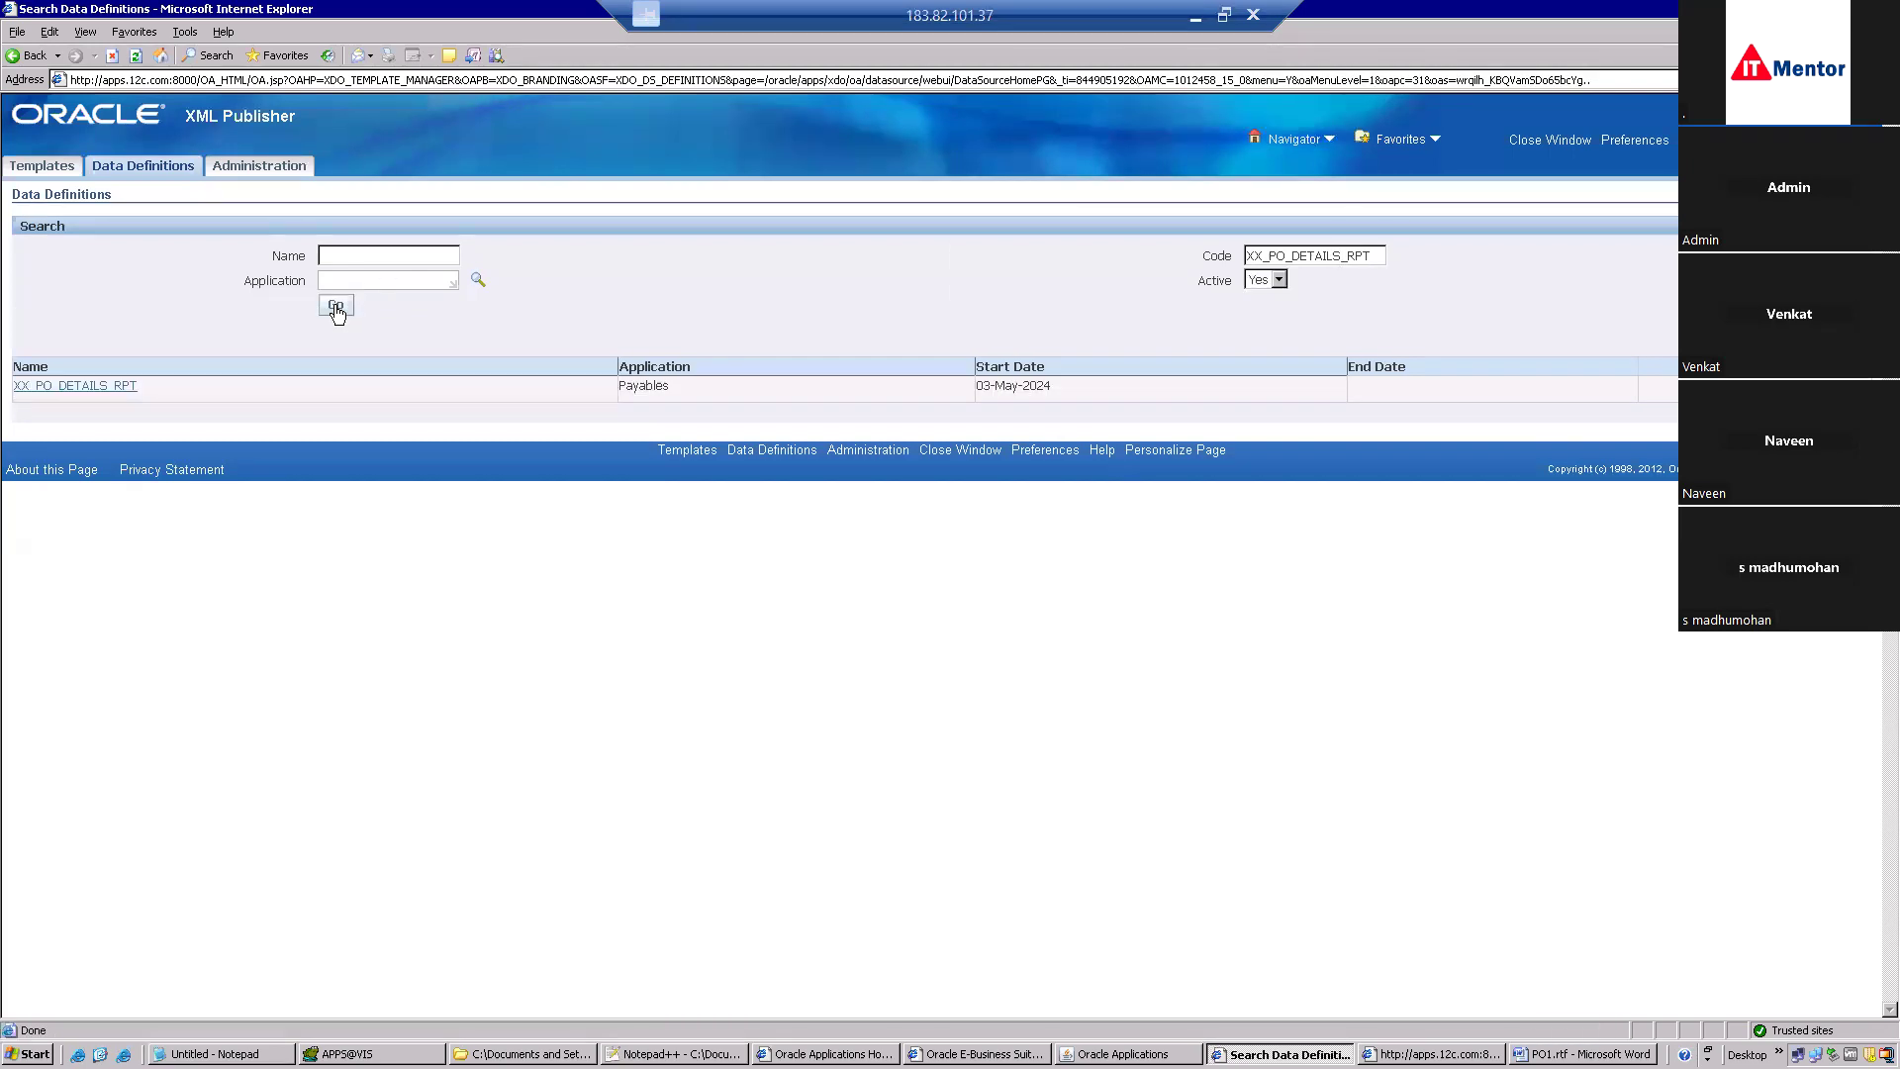
click(103, 388)
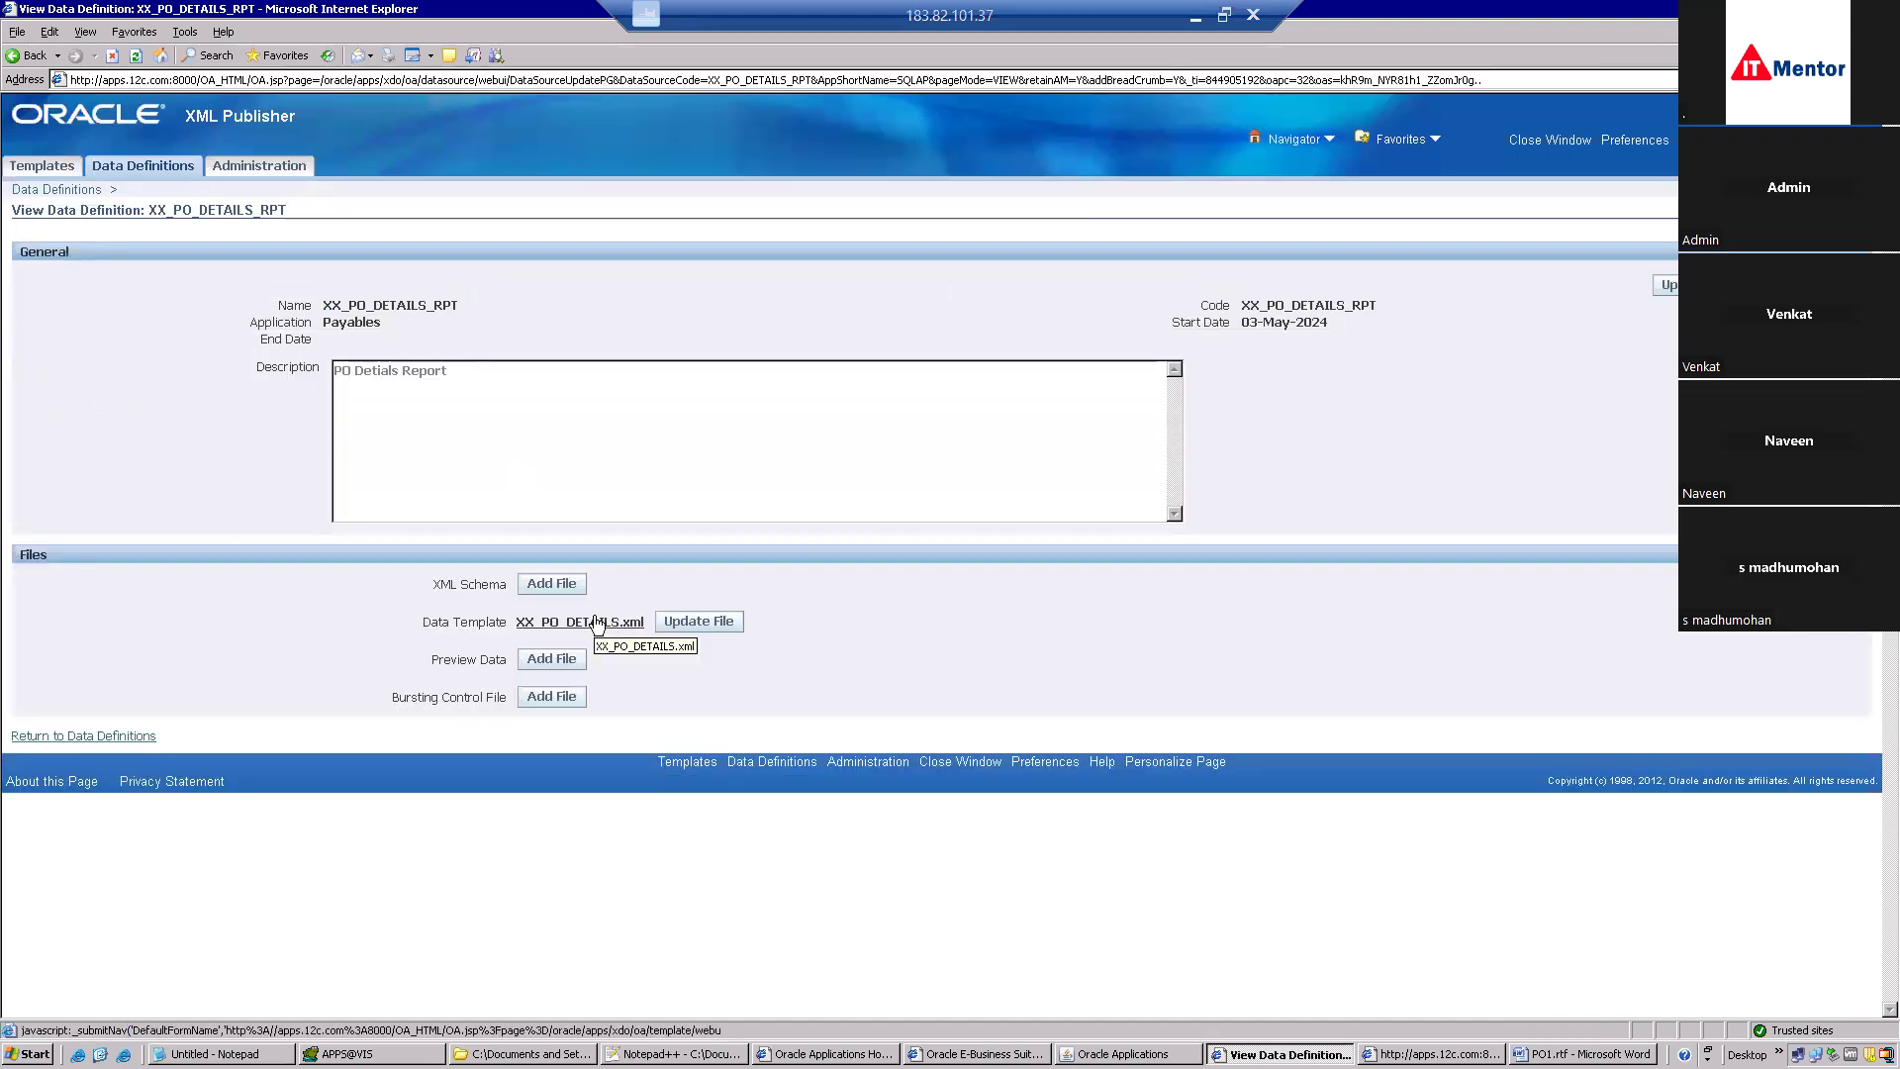
click(596, 621)
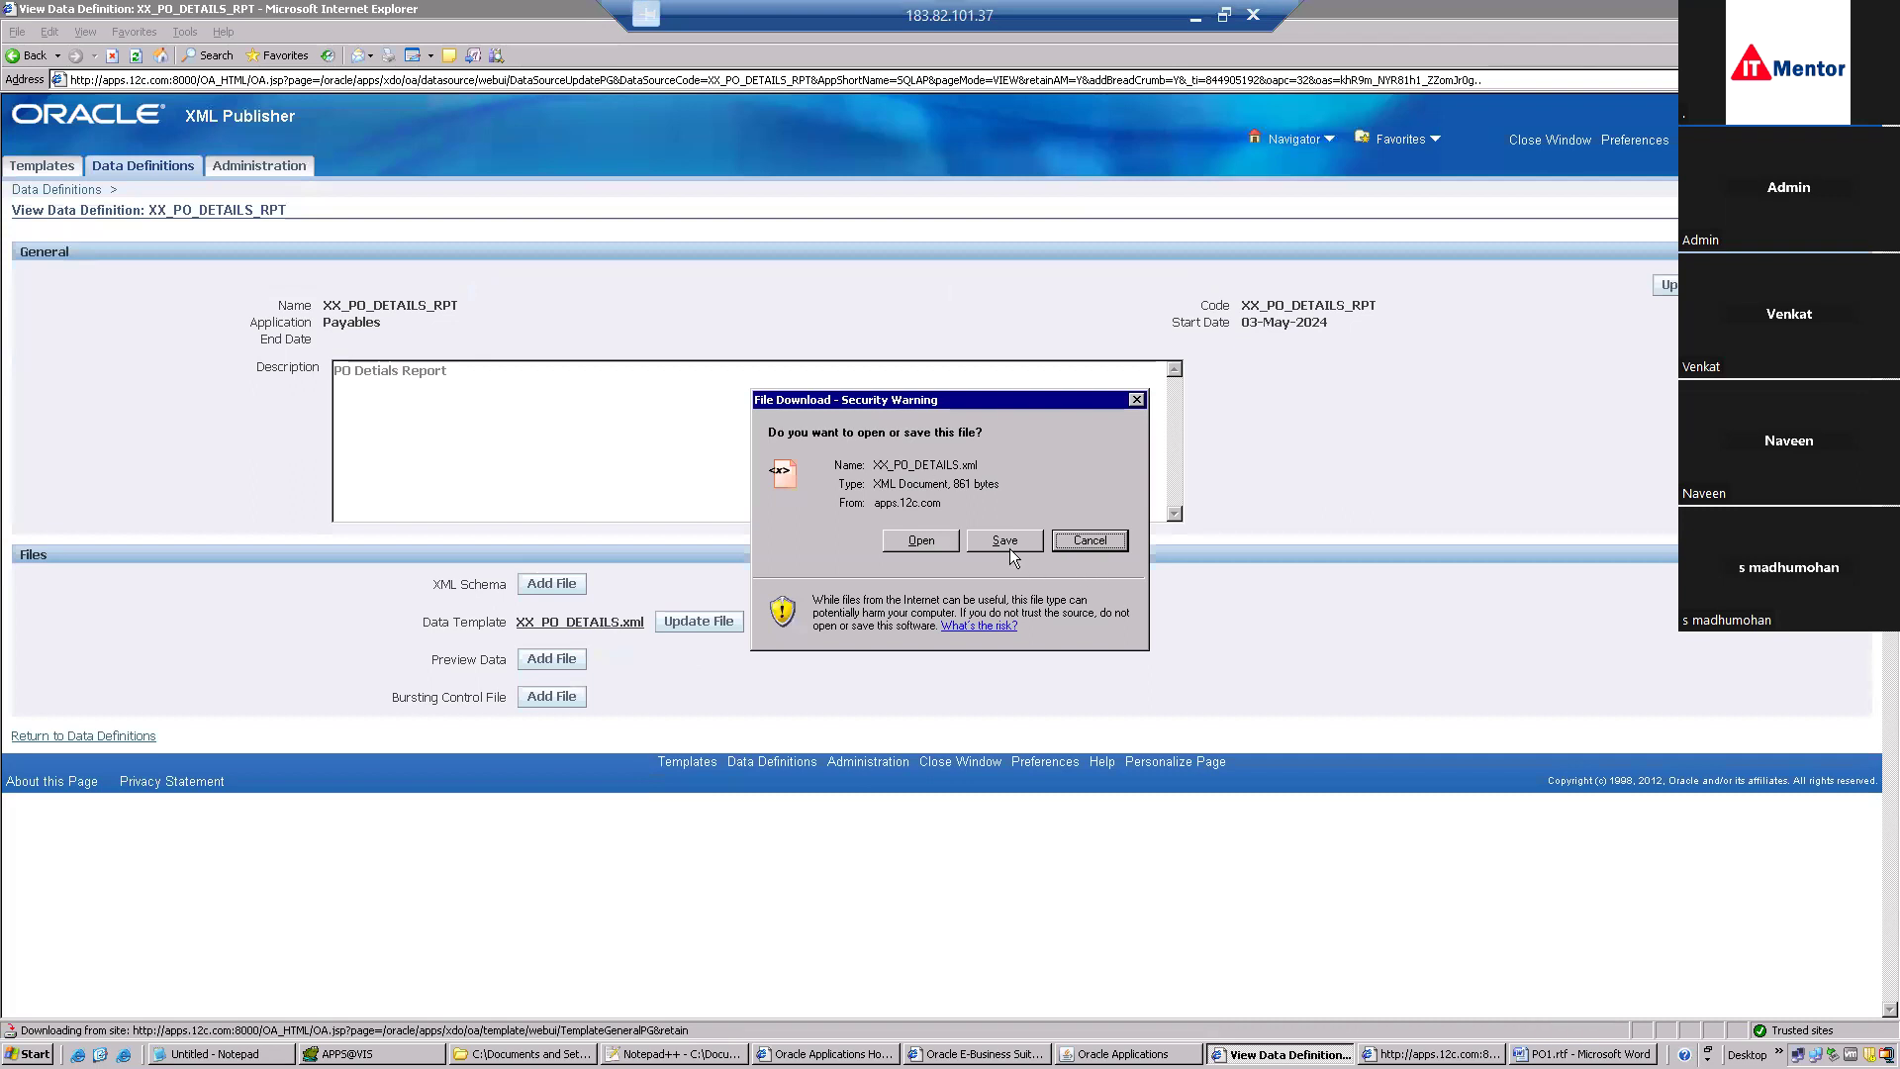
Save the data template into batch 104 as XX_PO_DETAILS3.xml.
click(1003, 540)
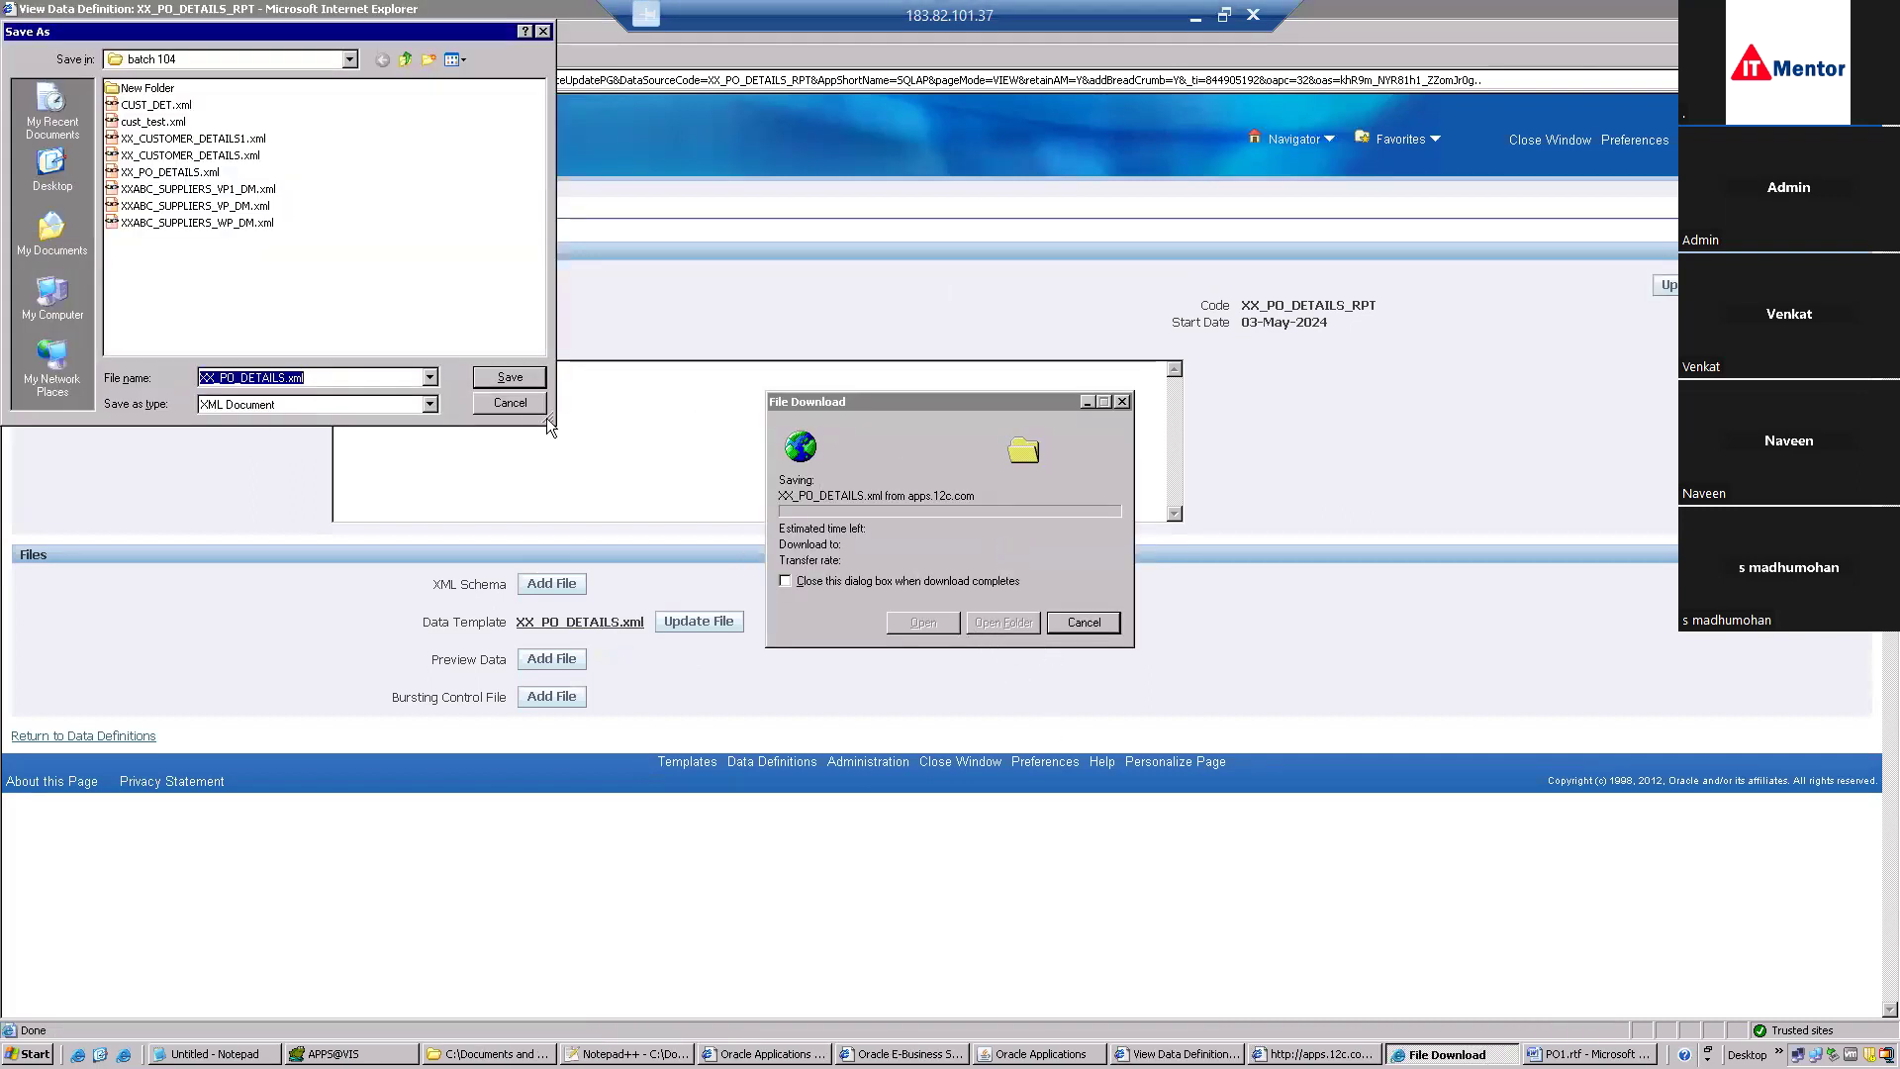
click(284, 379)
text(3)
click(508, 378)
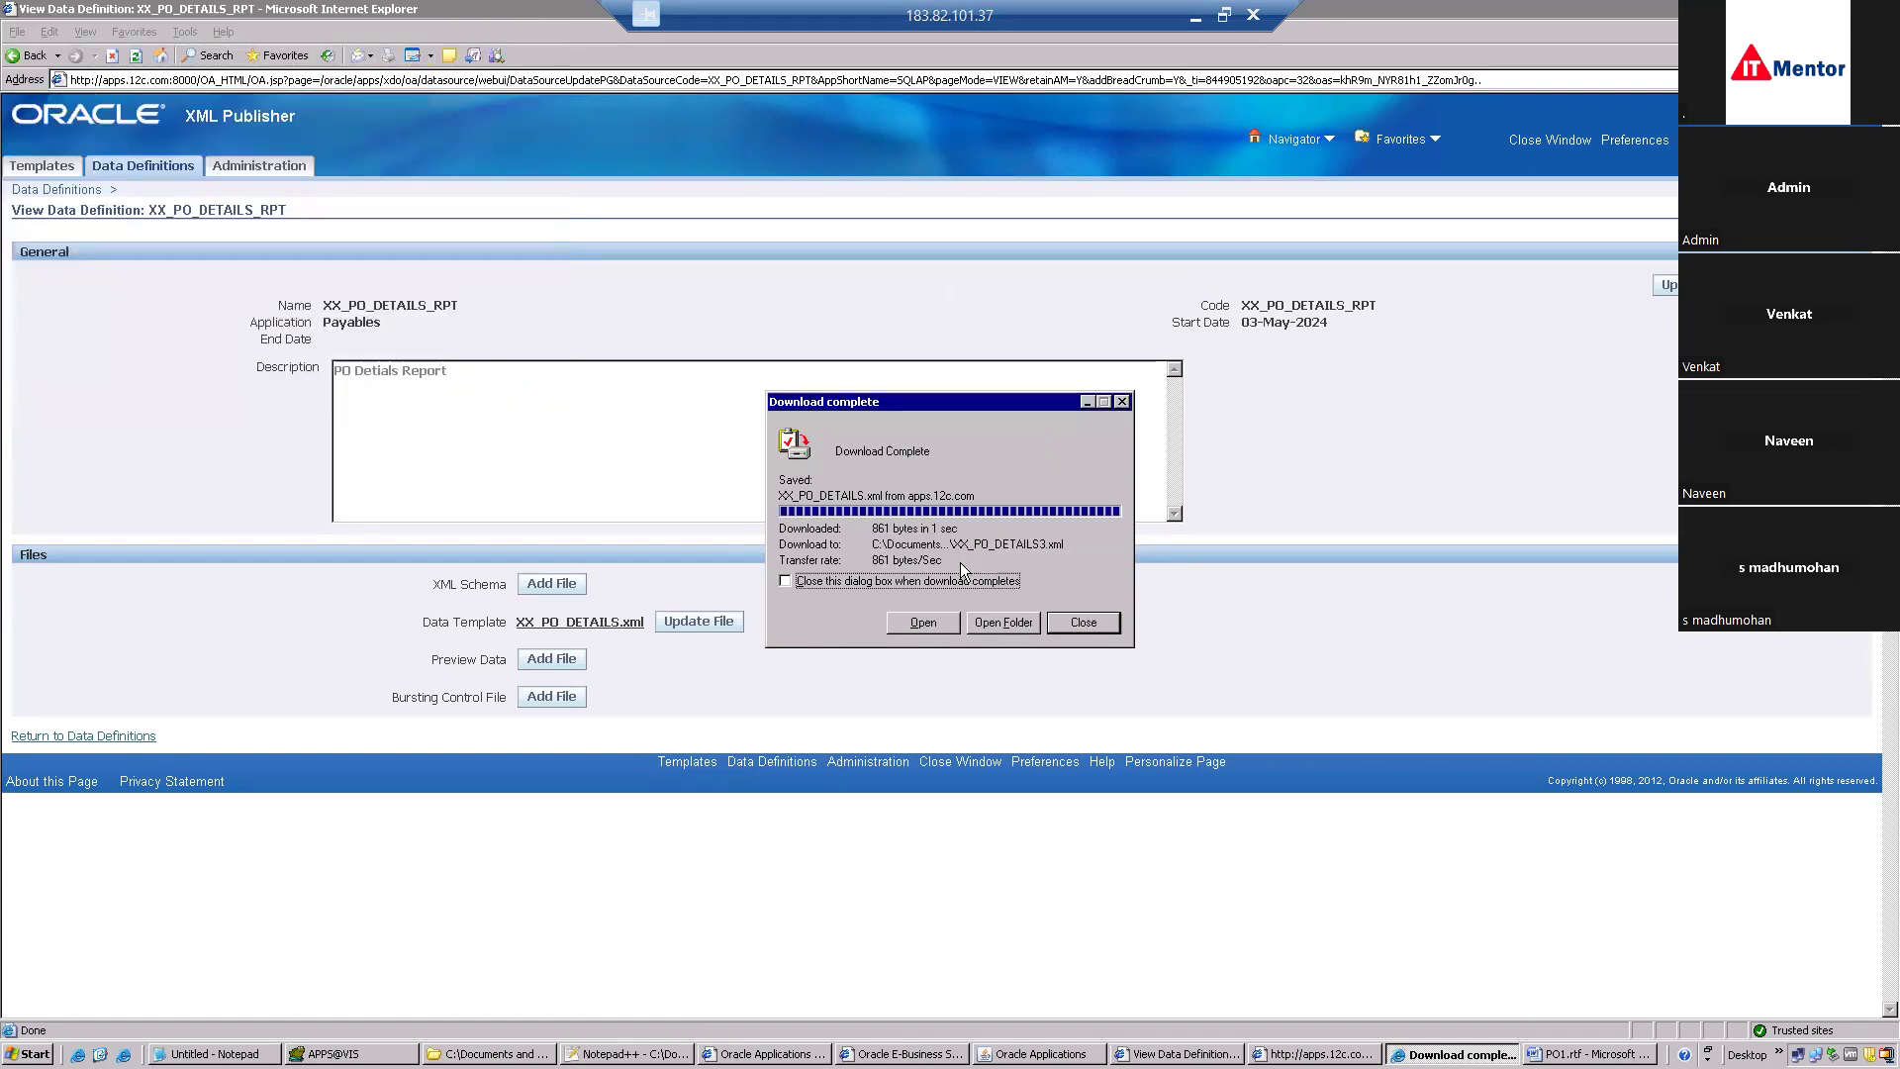
click(1003, 622)
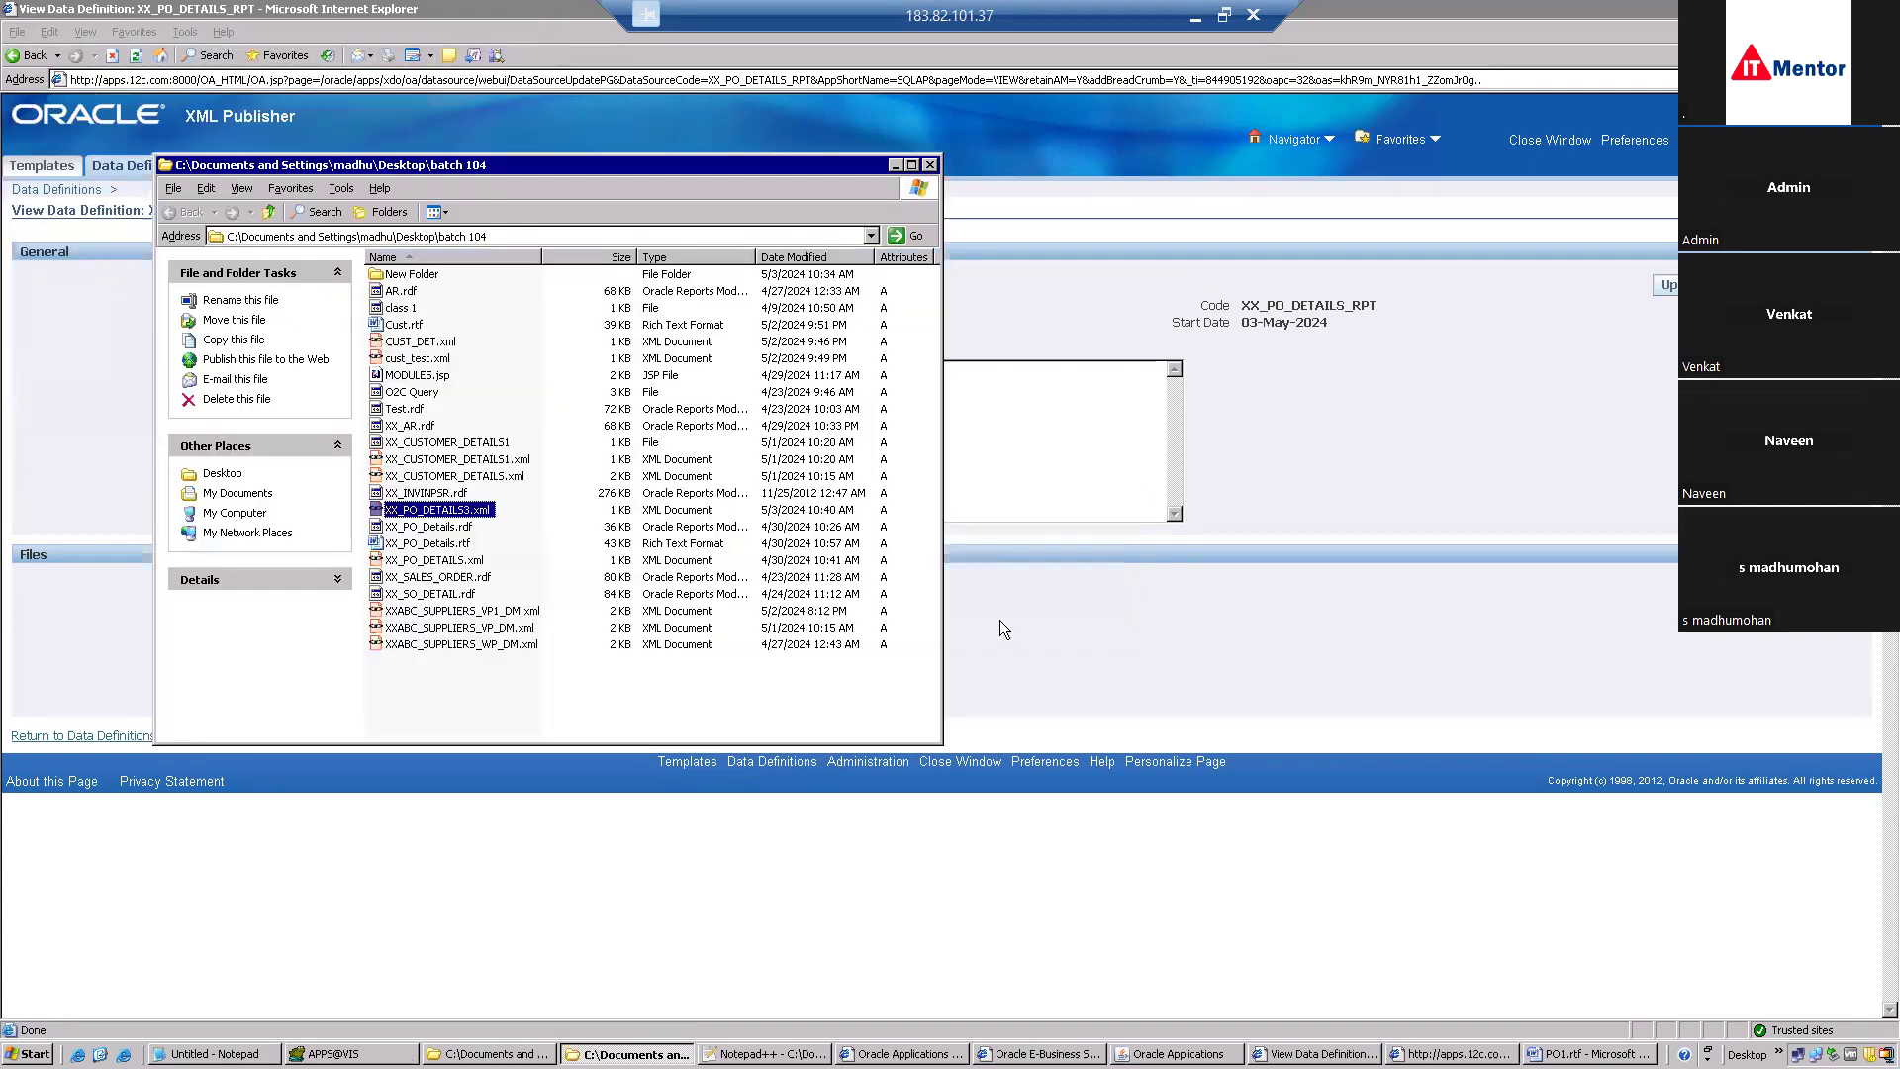
Open XX_PO_DETAILS3.xml in Notepad++ and review its SQL query on lines 10-13.
right_click(432, 515)
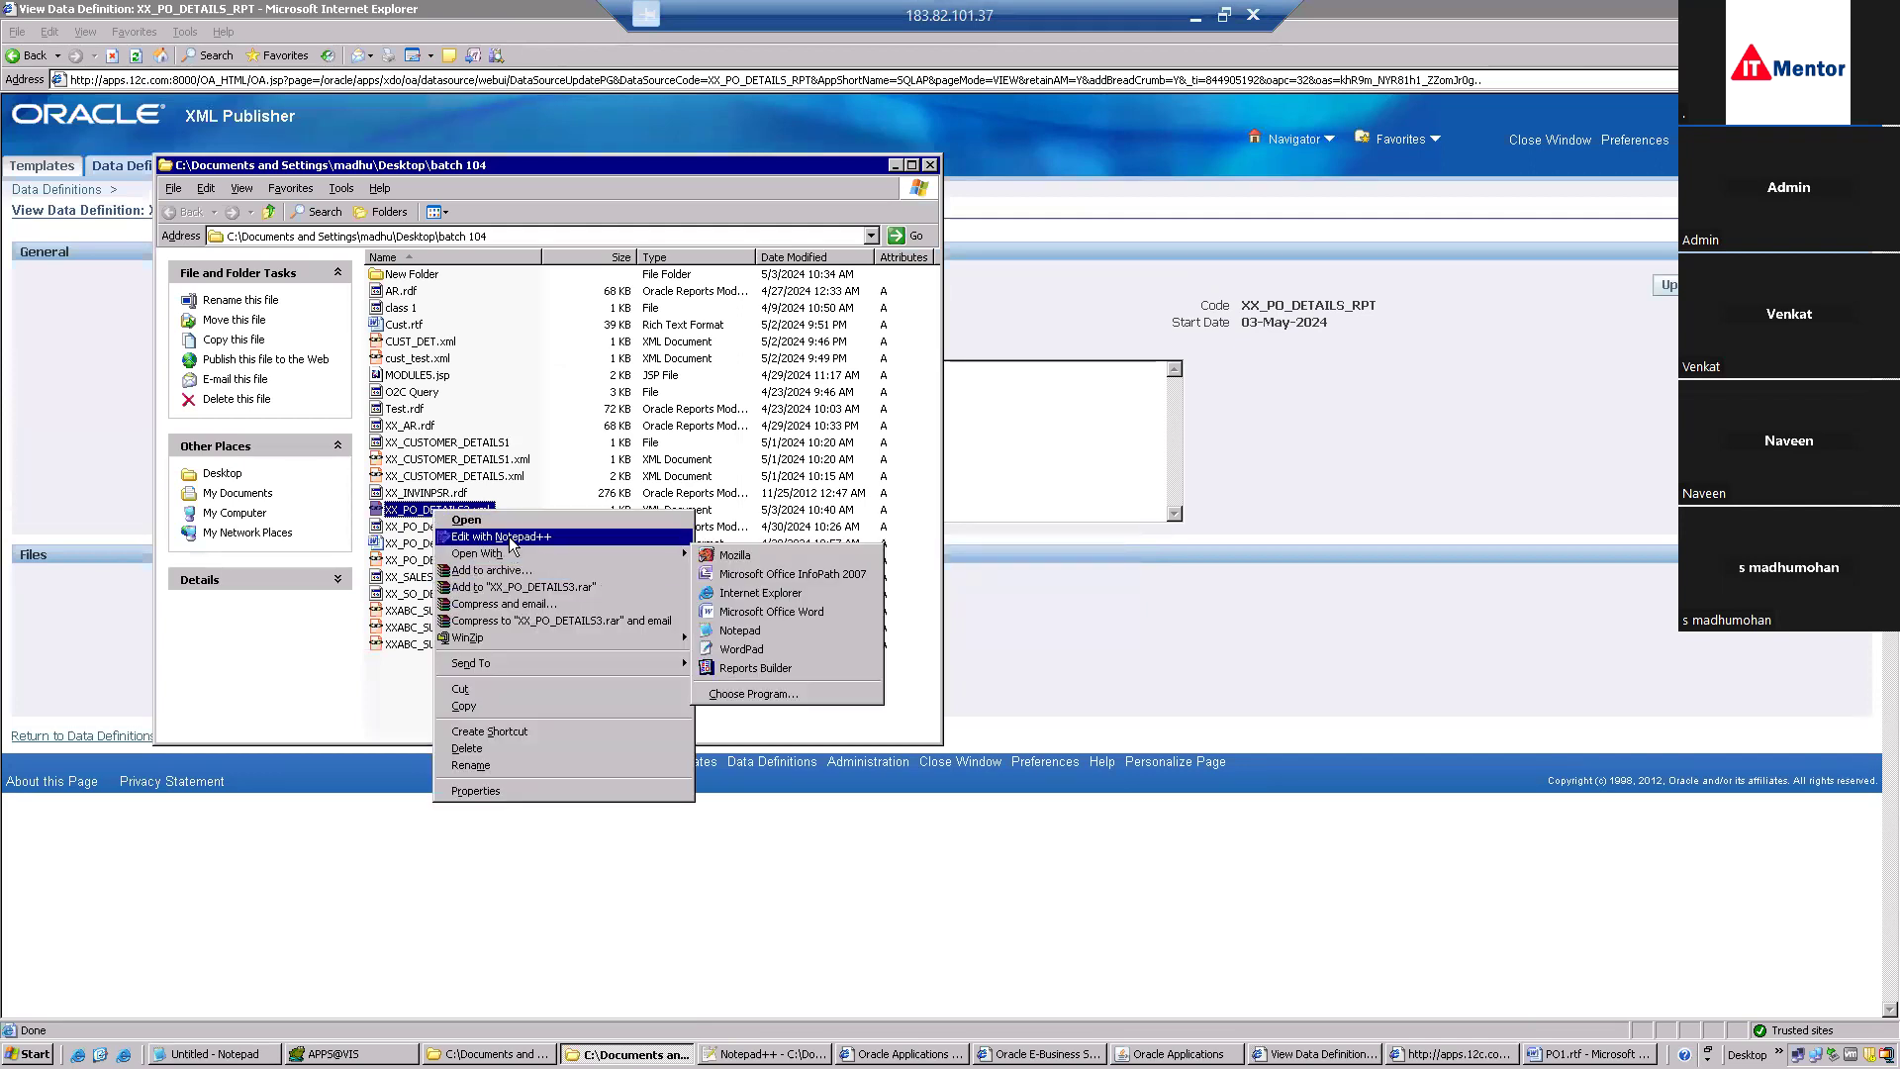
click(508, 536)
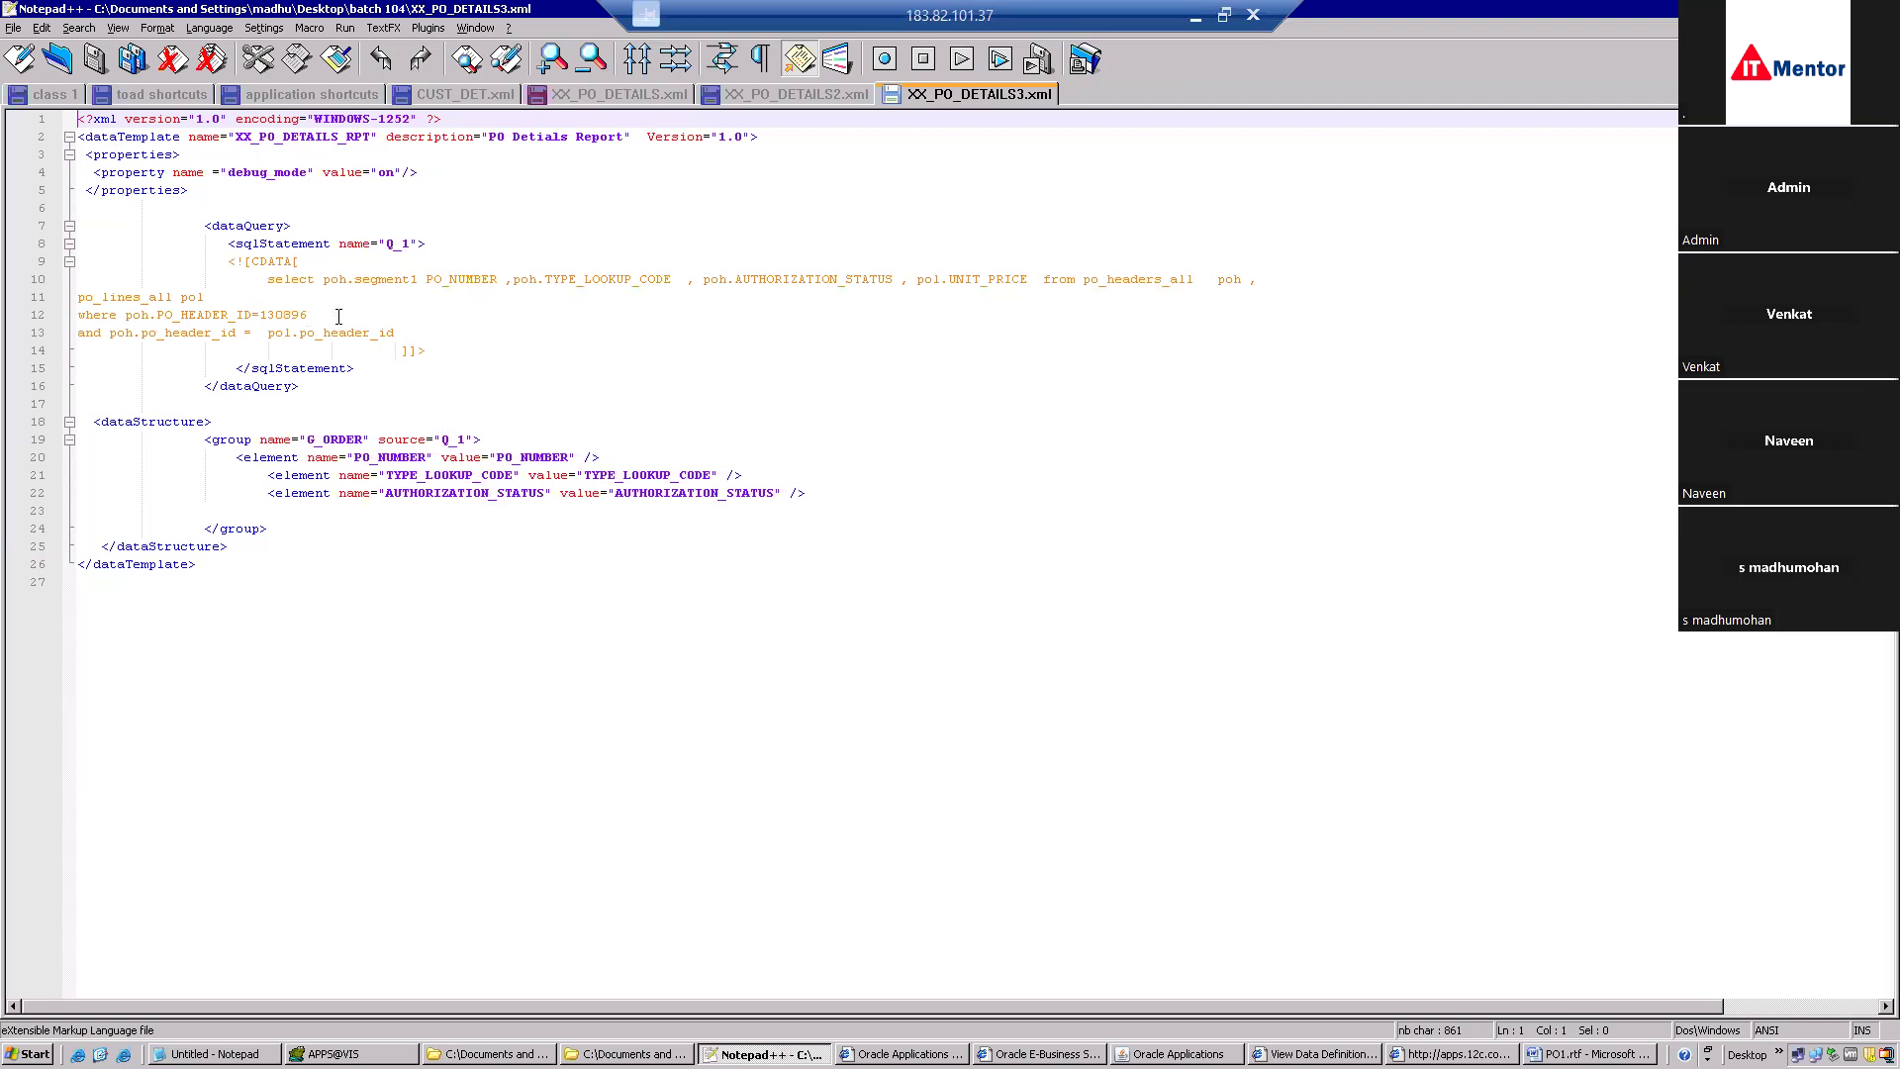
drag(279, 281, 398, 336)
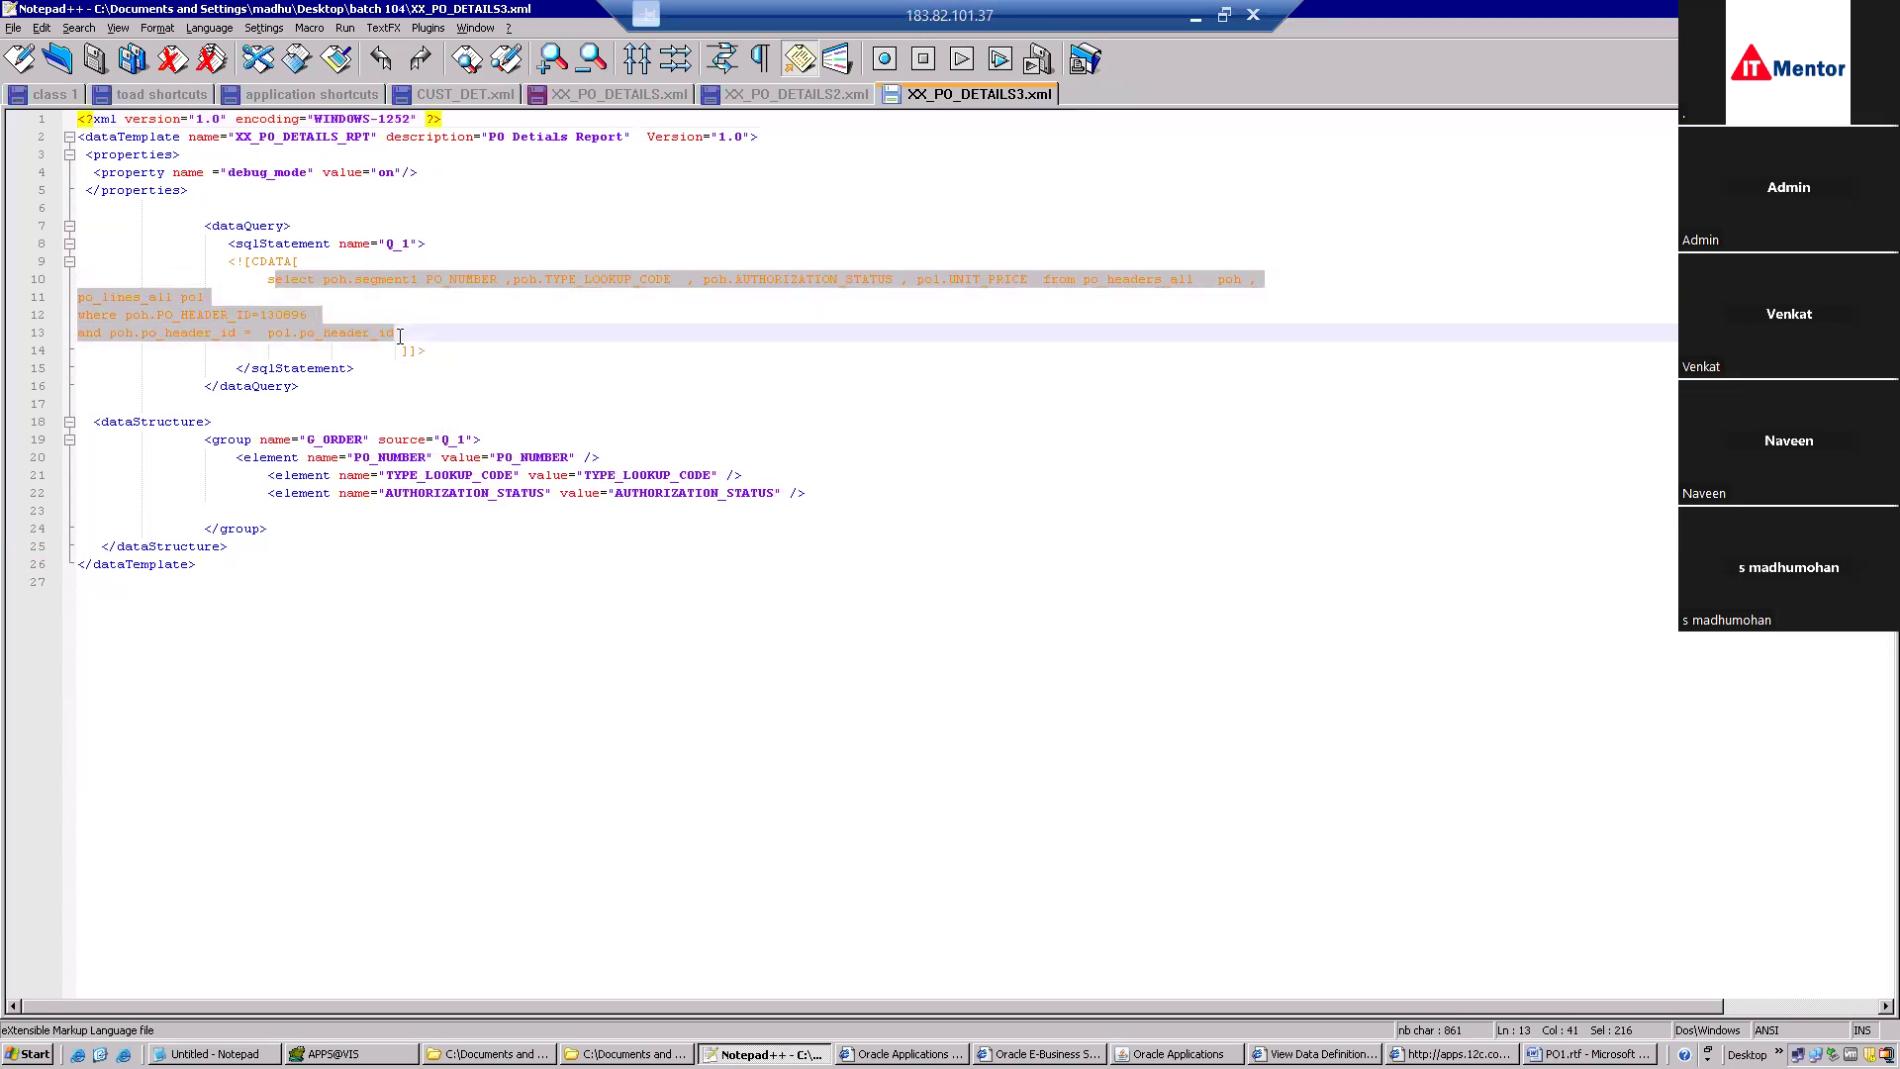
click(400, 336)
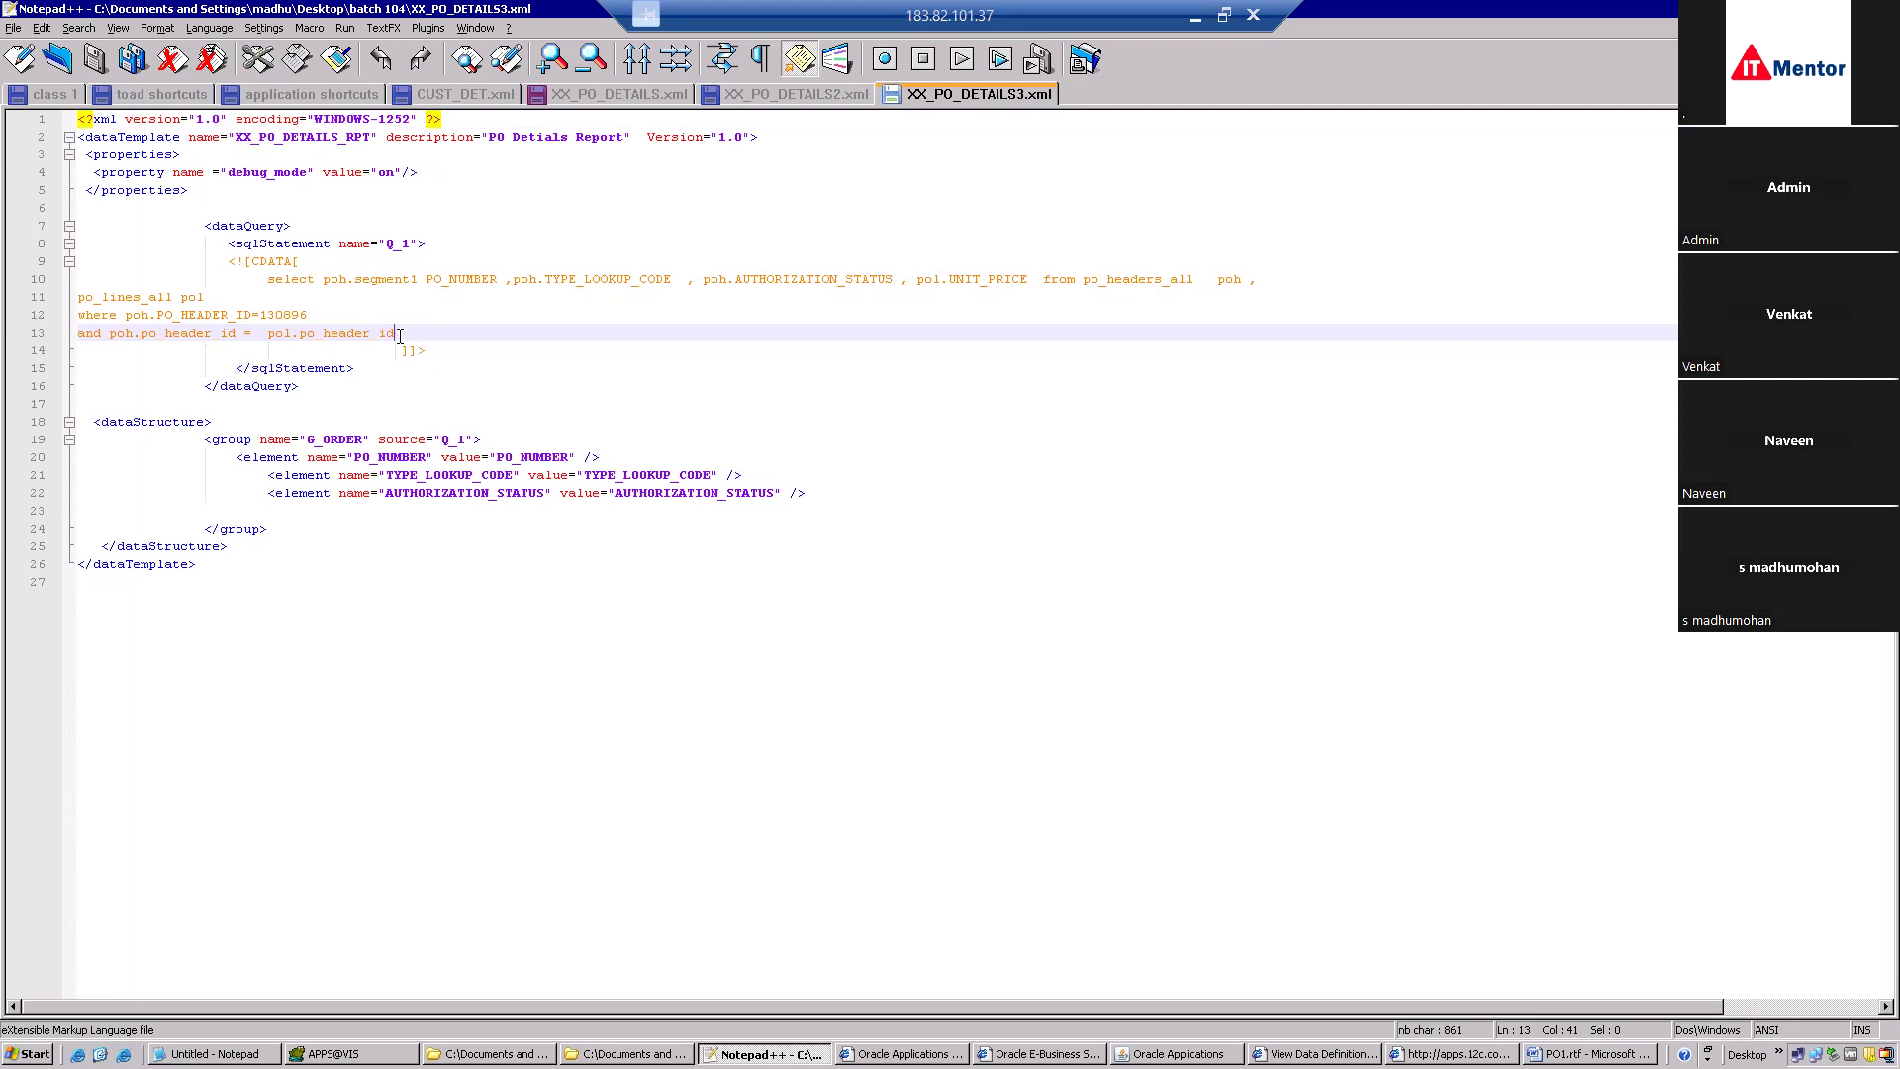
drag(399, 336, 251, 271)
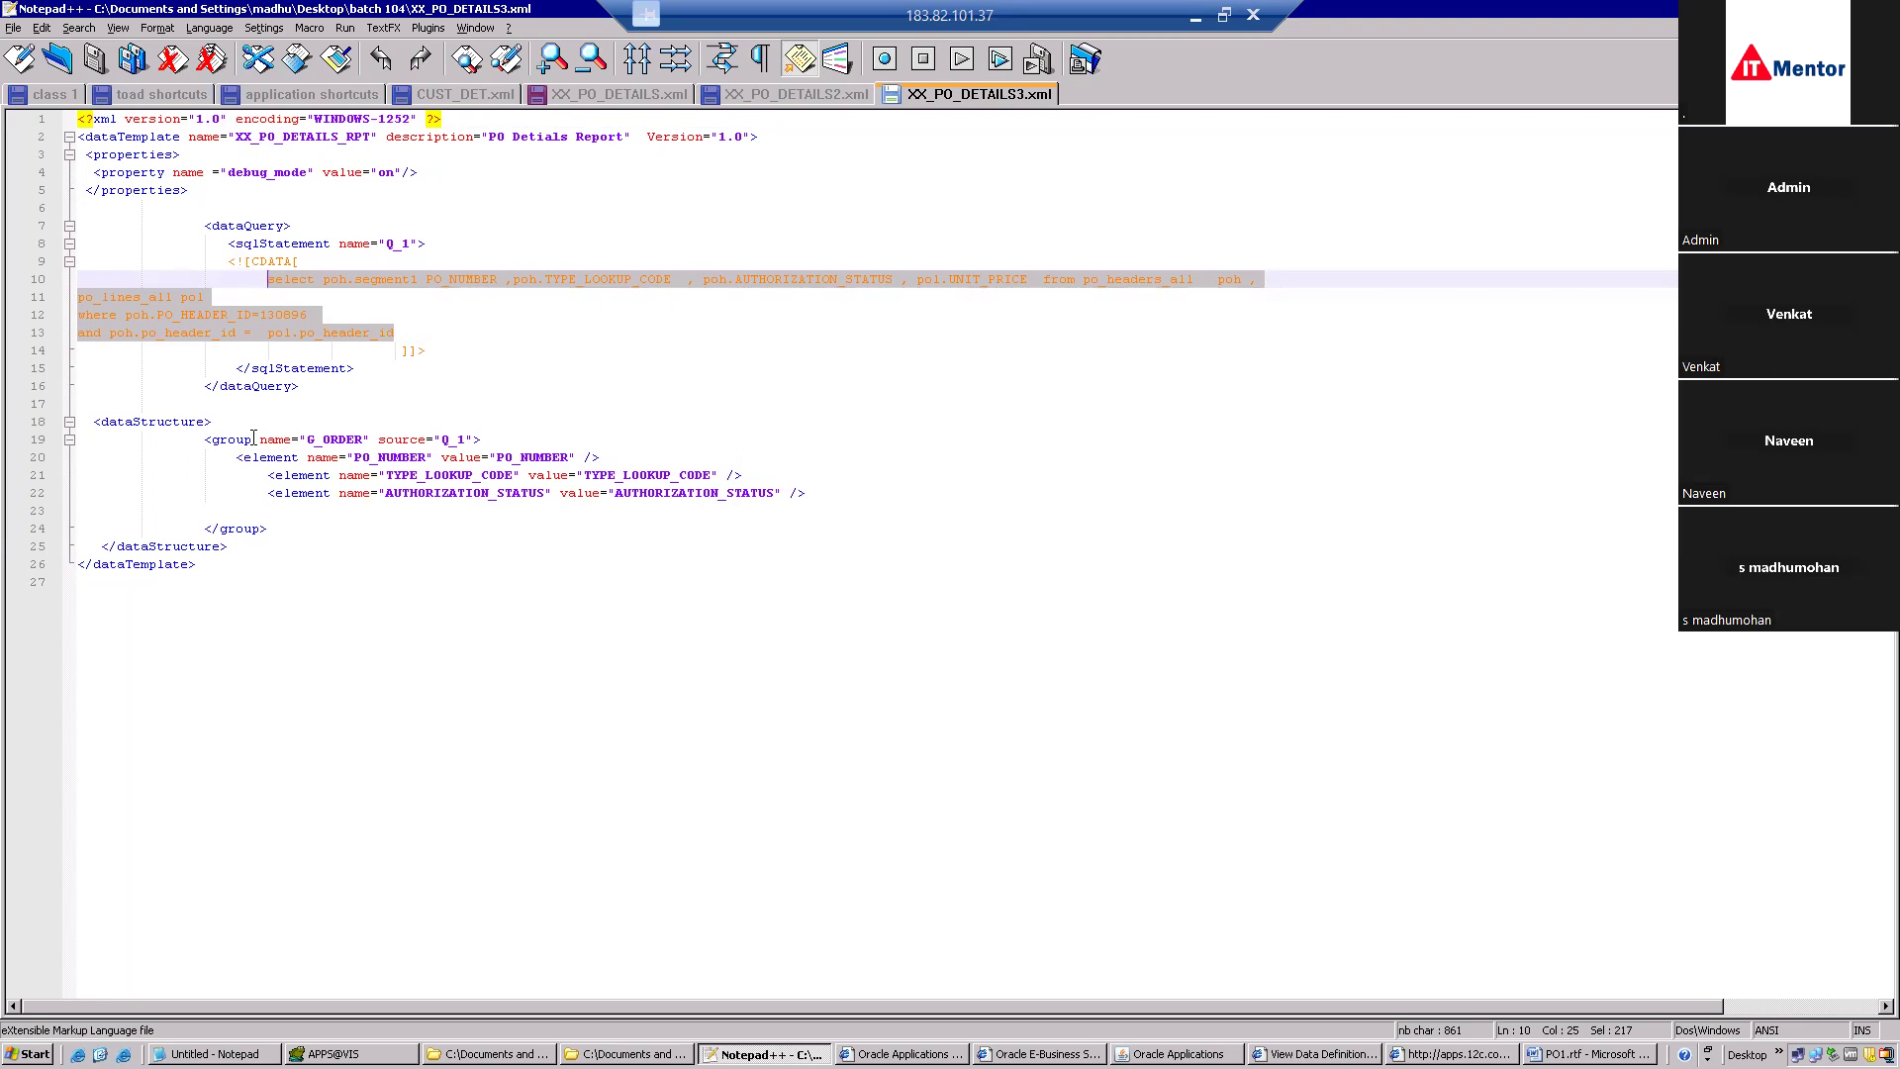
click(321, 385)
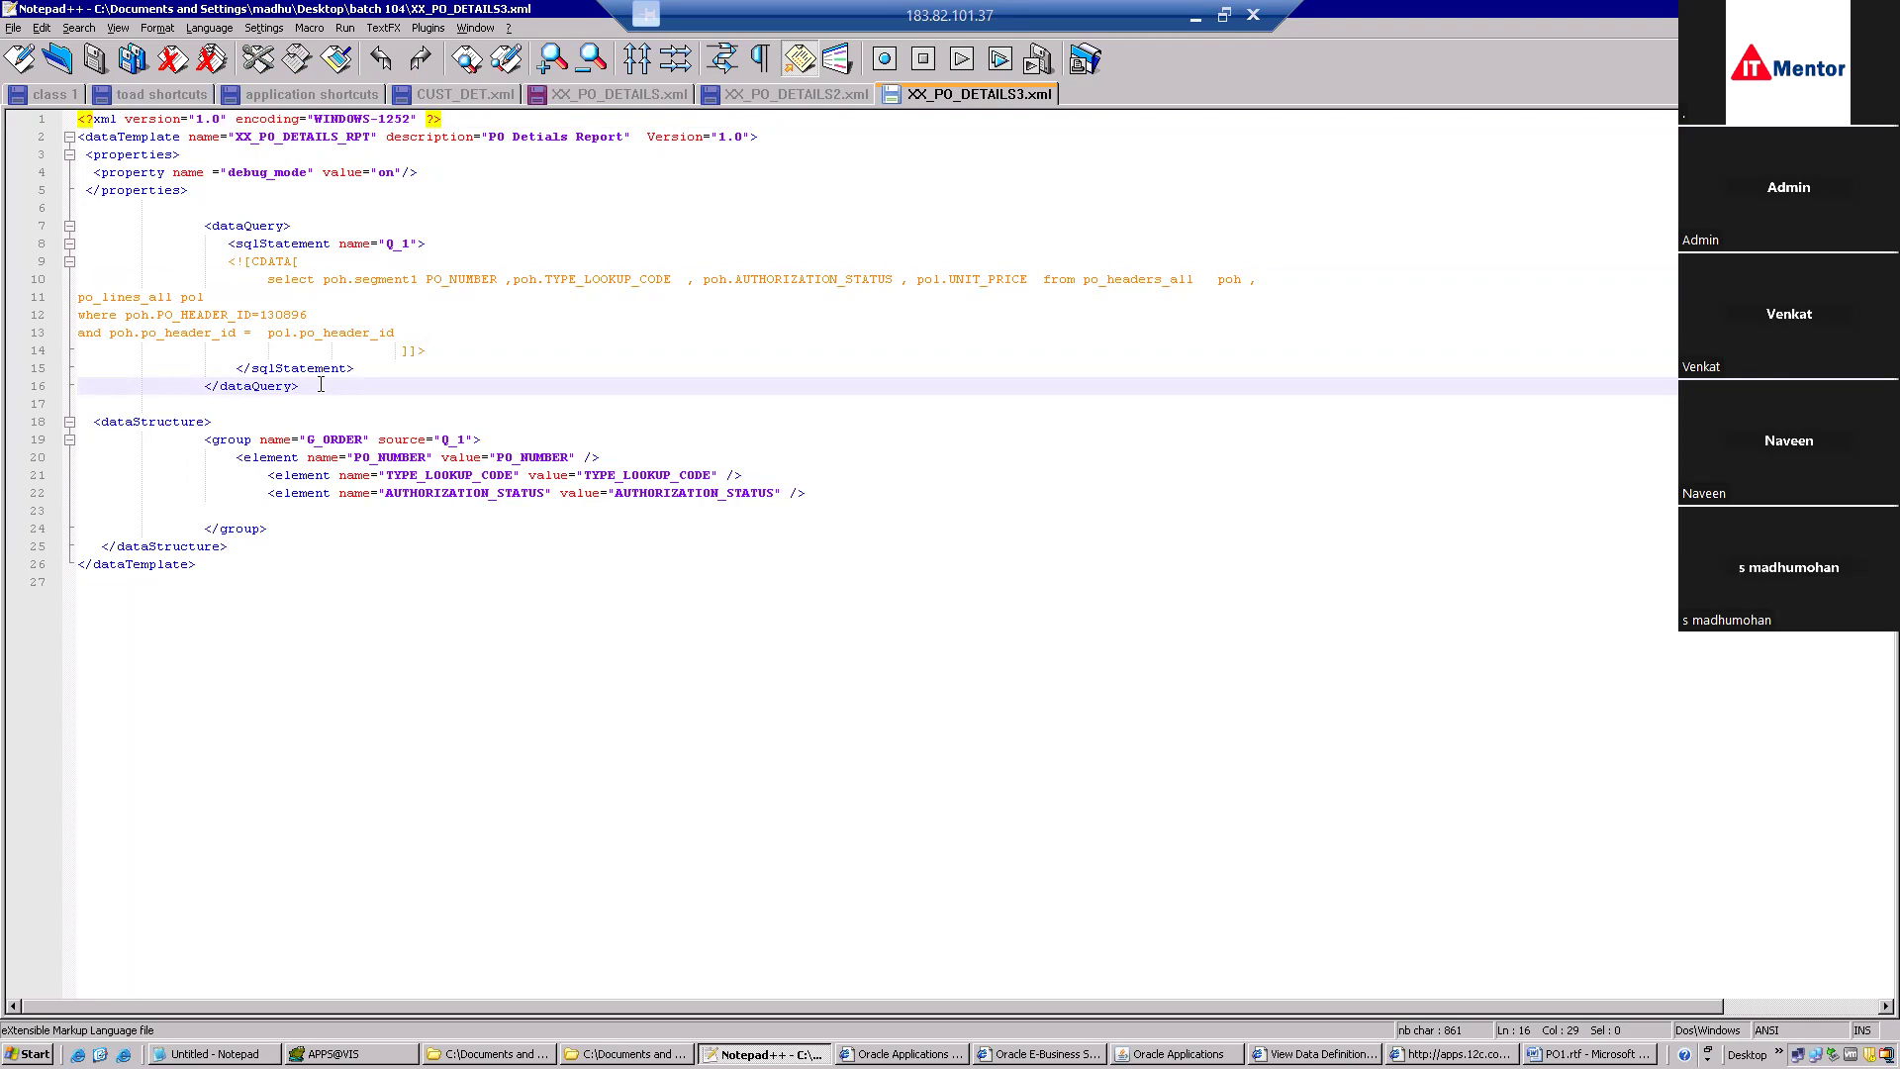
Review the properties section and whole template content, then bring up PO1.rtf in Word.
click(200, 154)
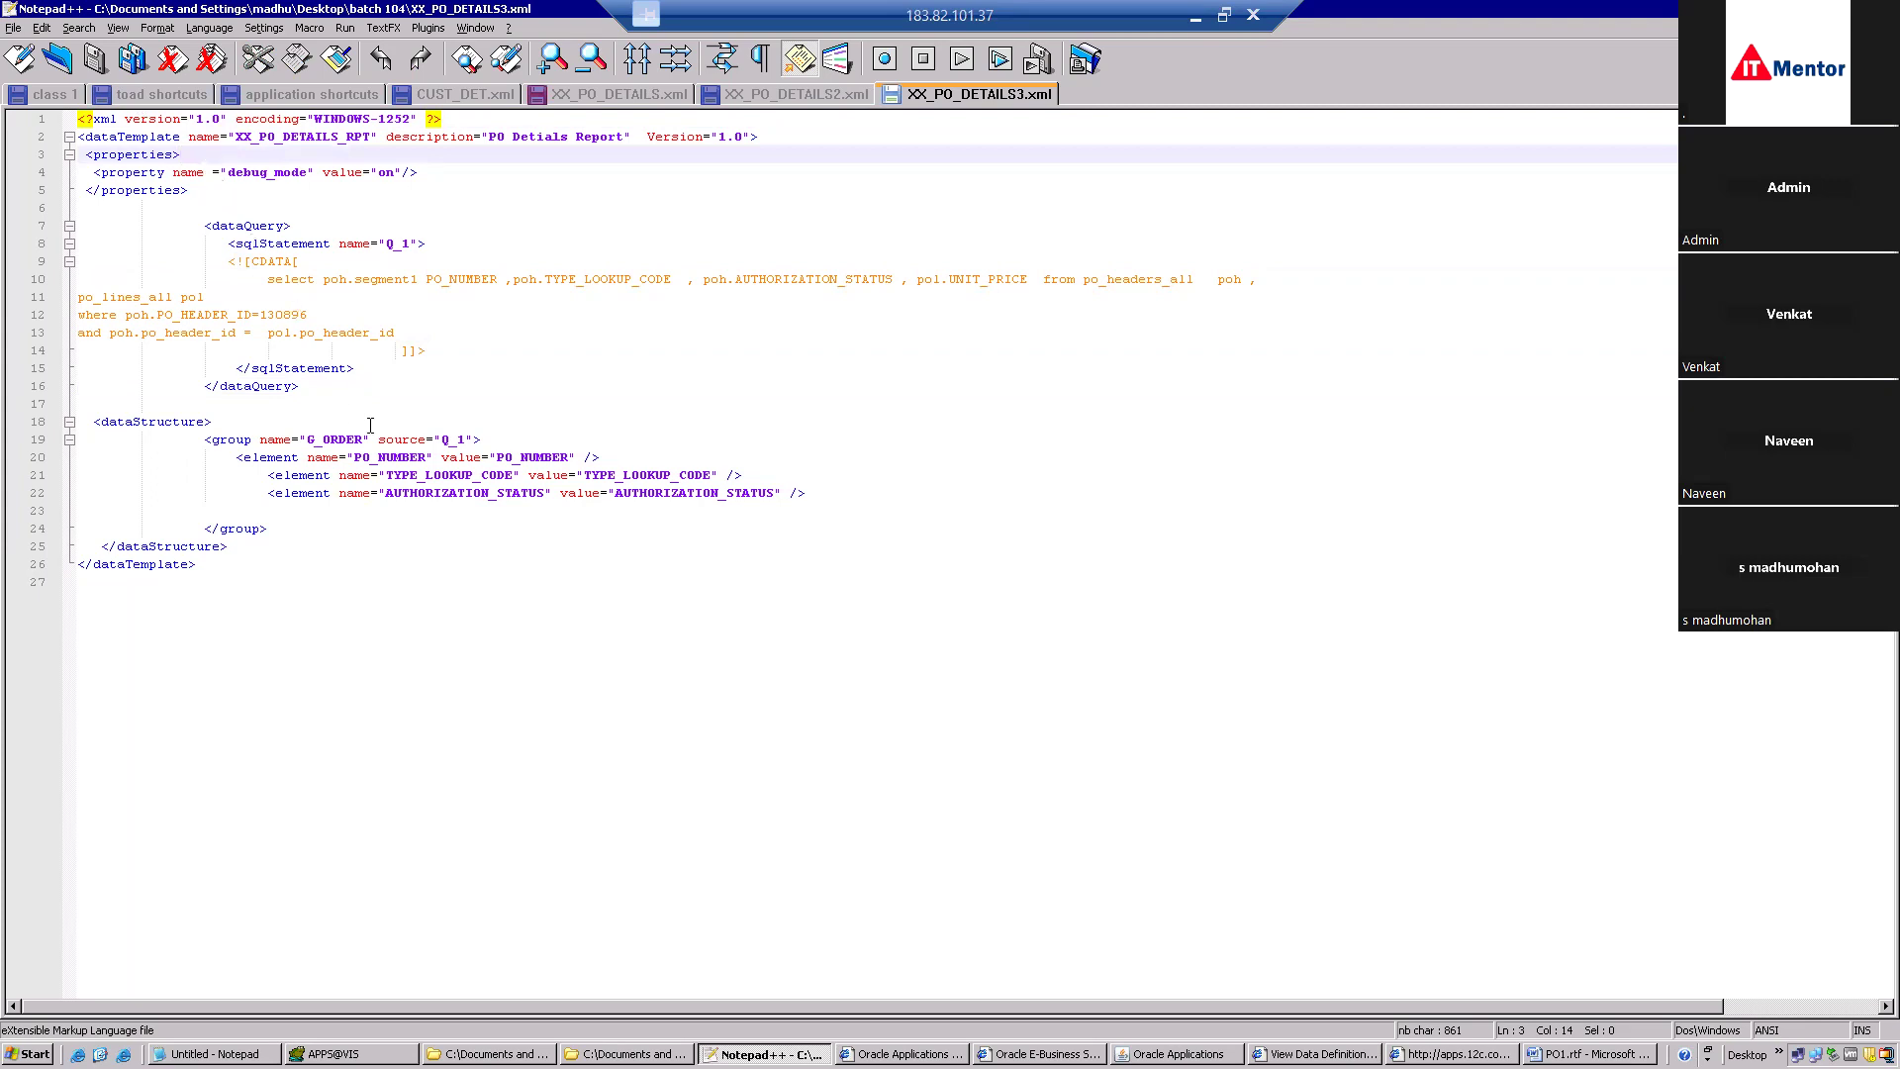
drag(218, 565, 70, 120)
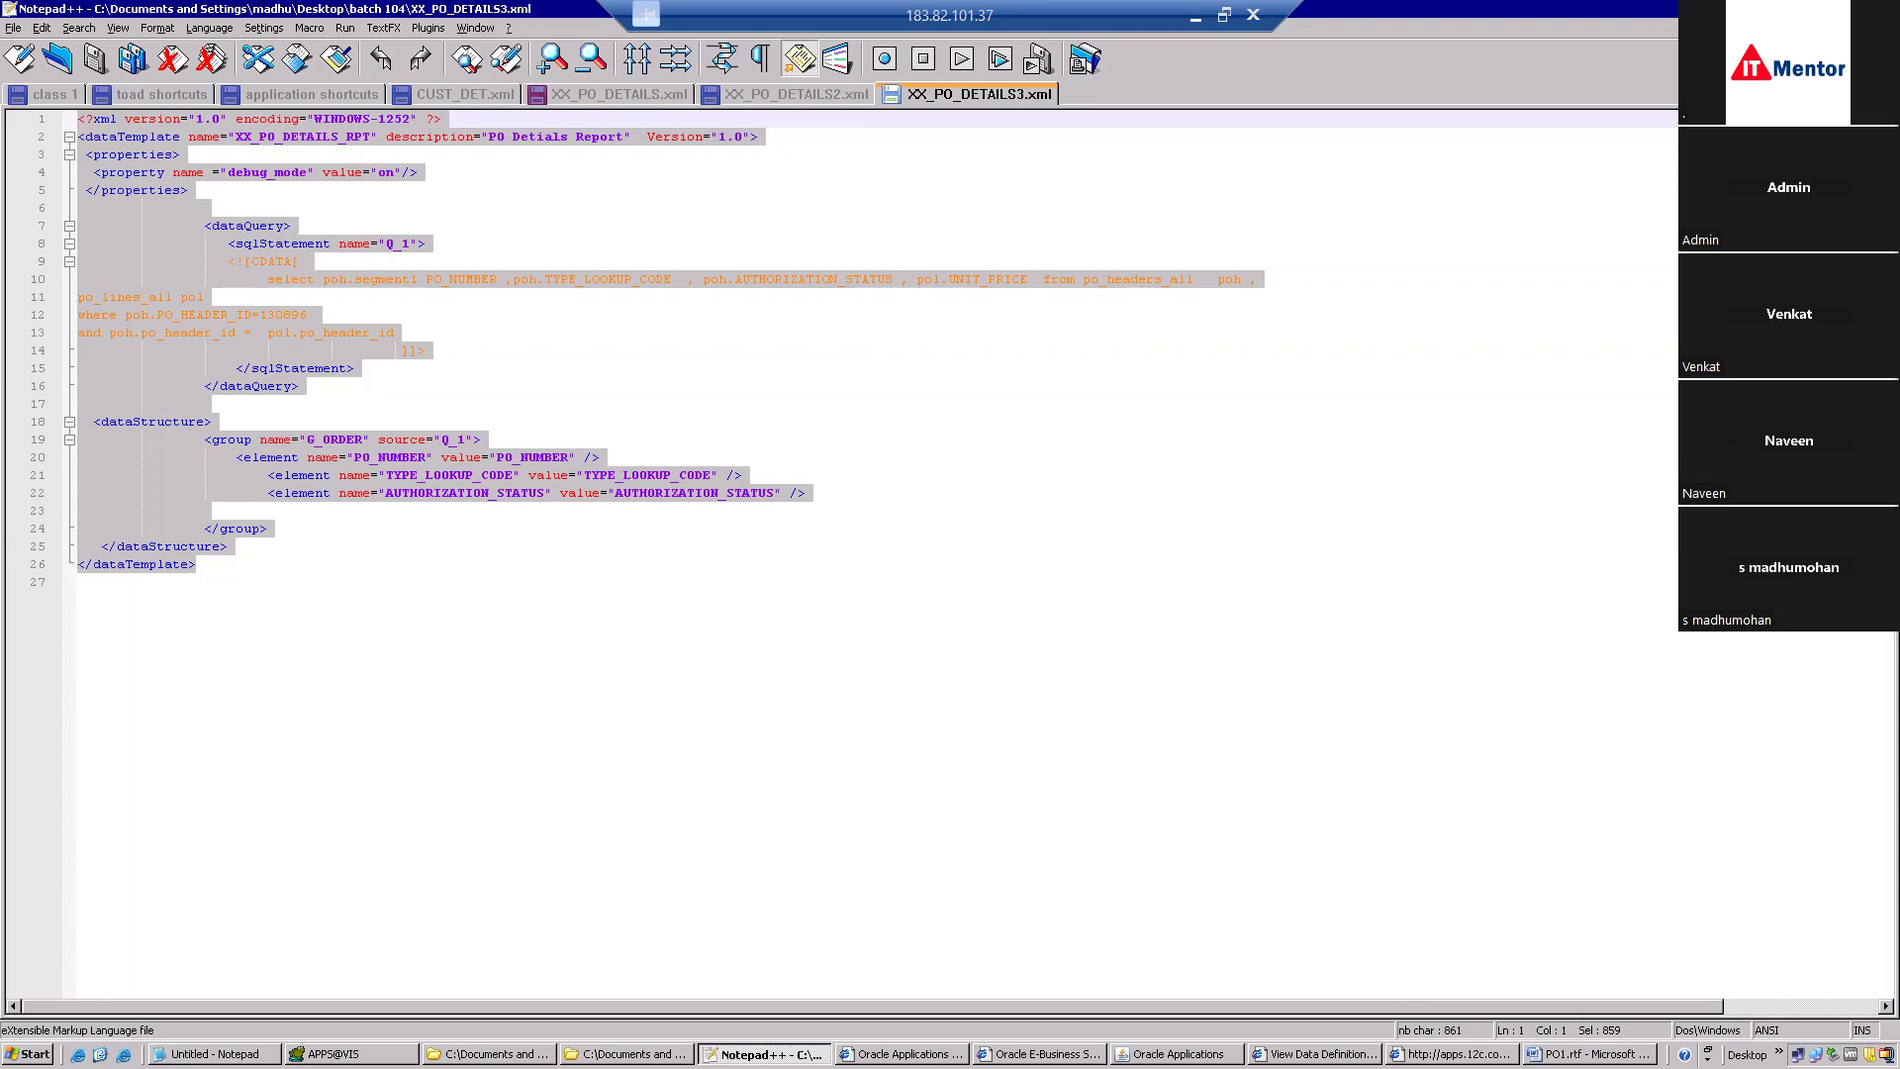
click(1602, 1054)
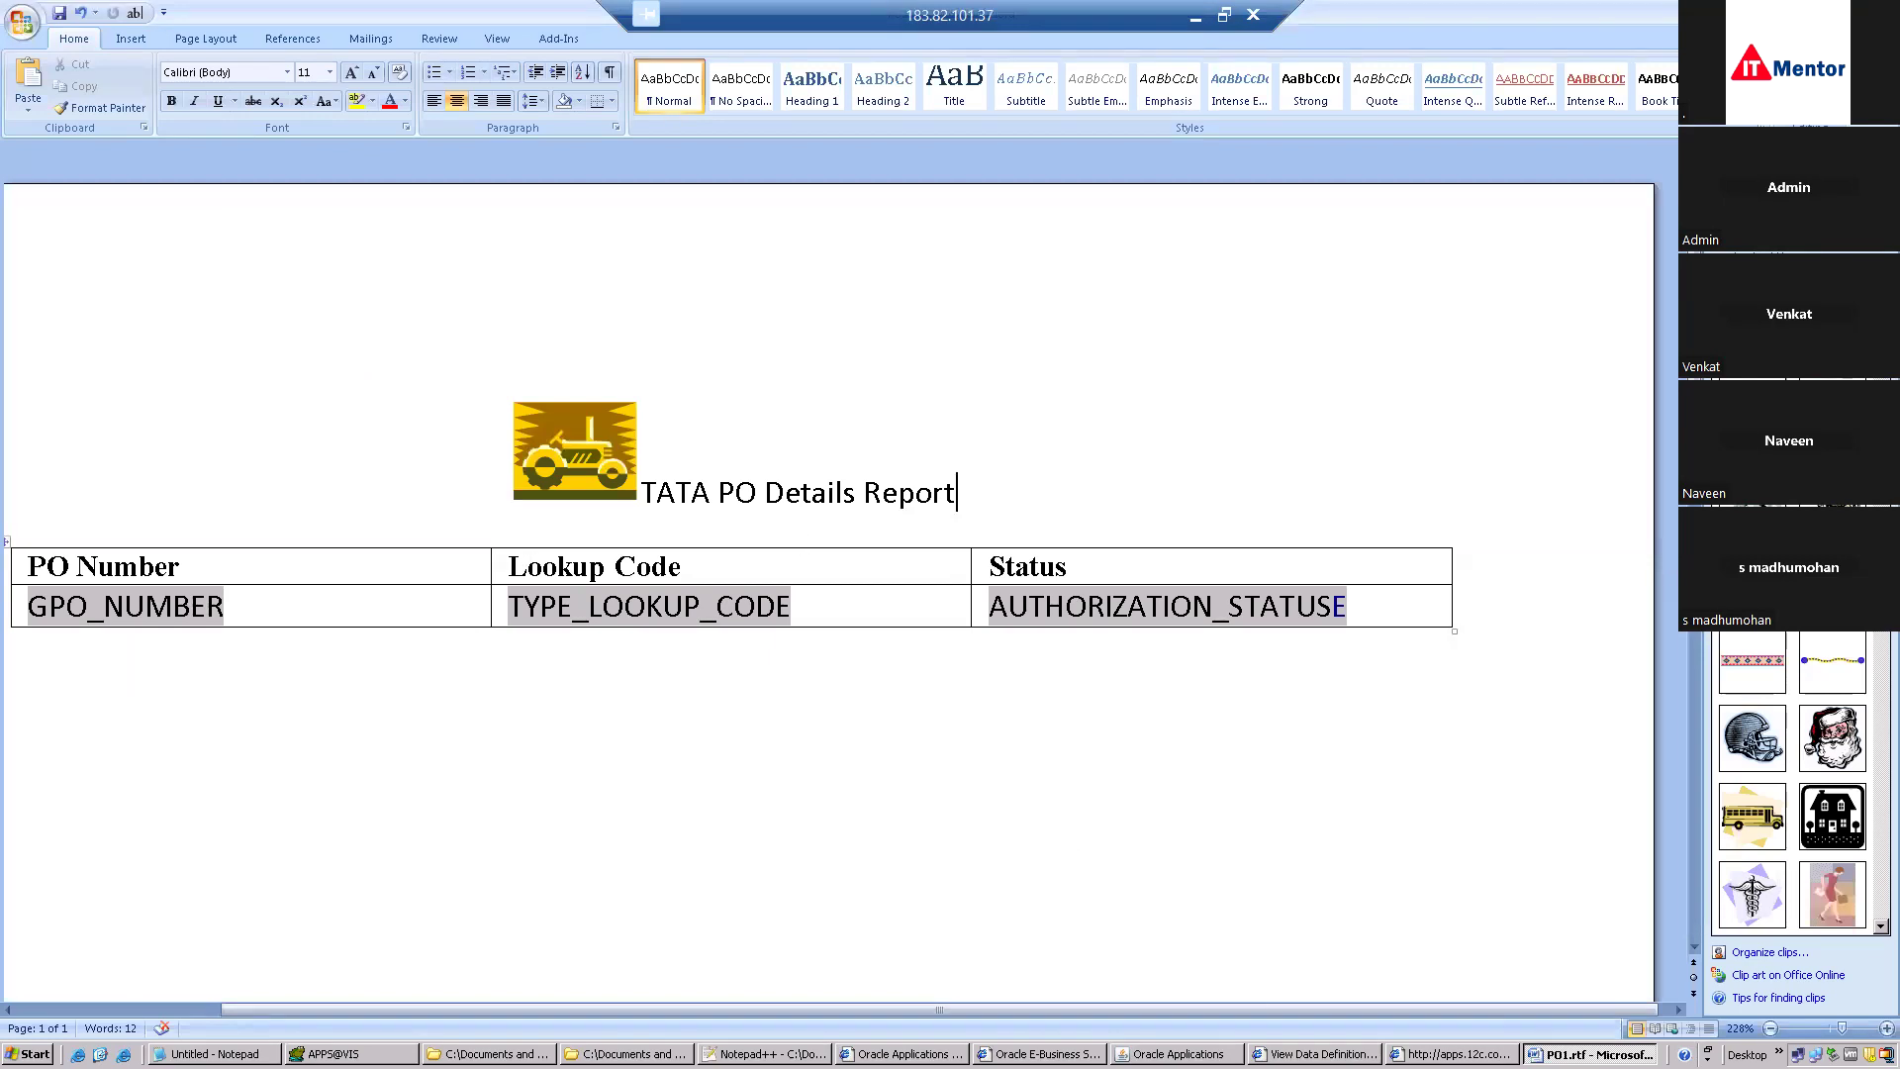
Close the PO Details Report Concurrent Programs form in Oracle Applications.
click(1177, 1053)
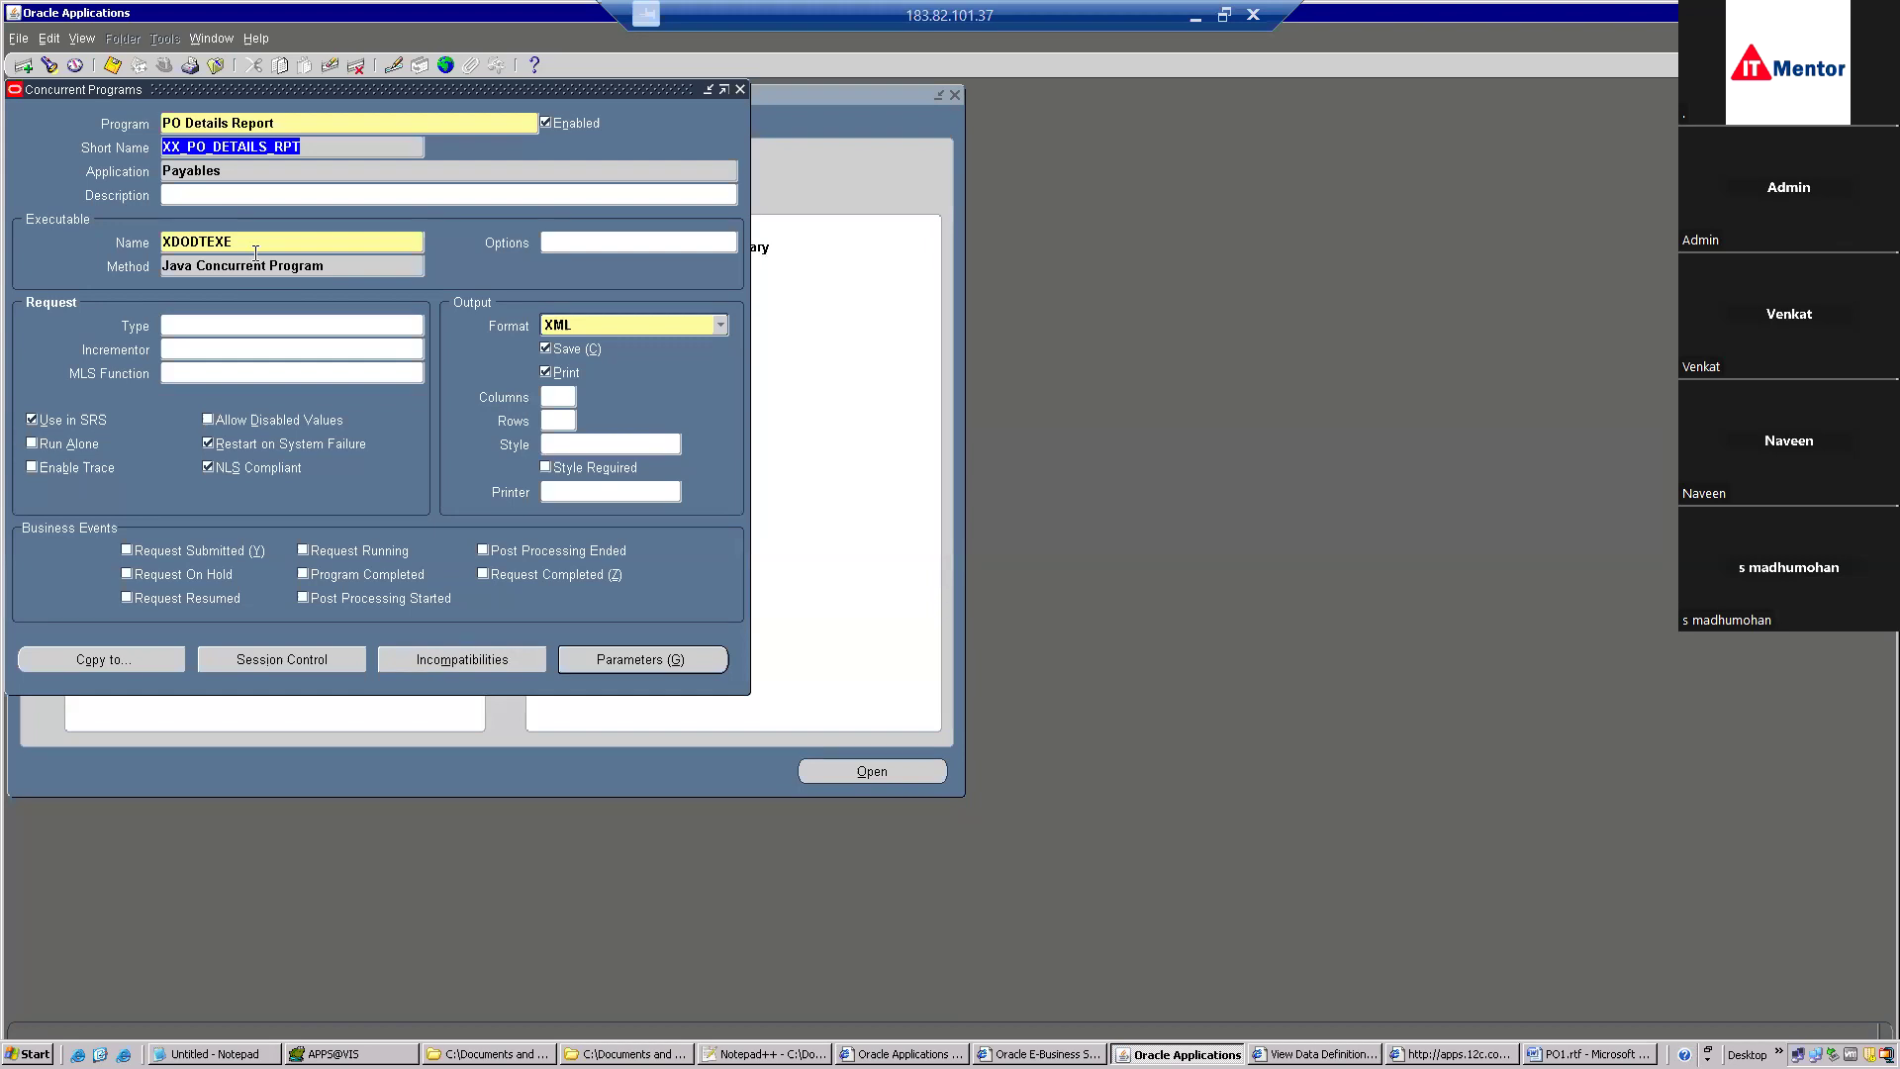
click(218, 66)
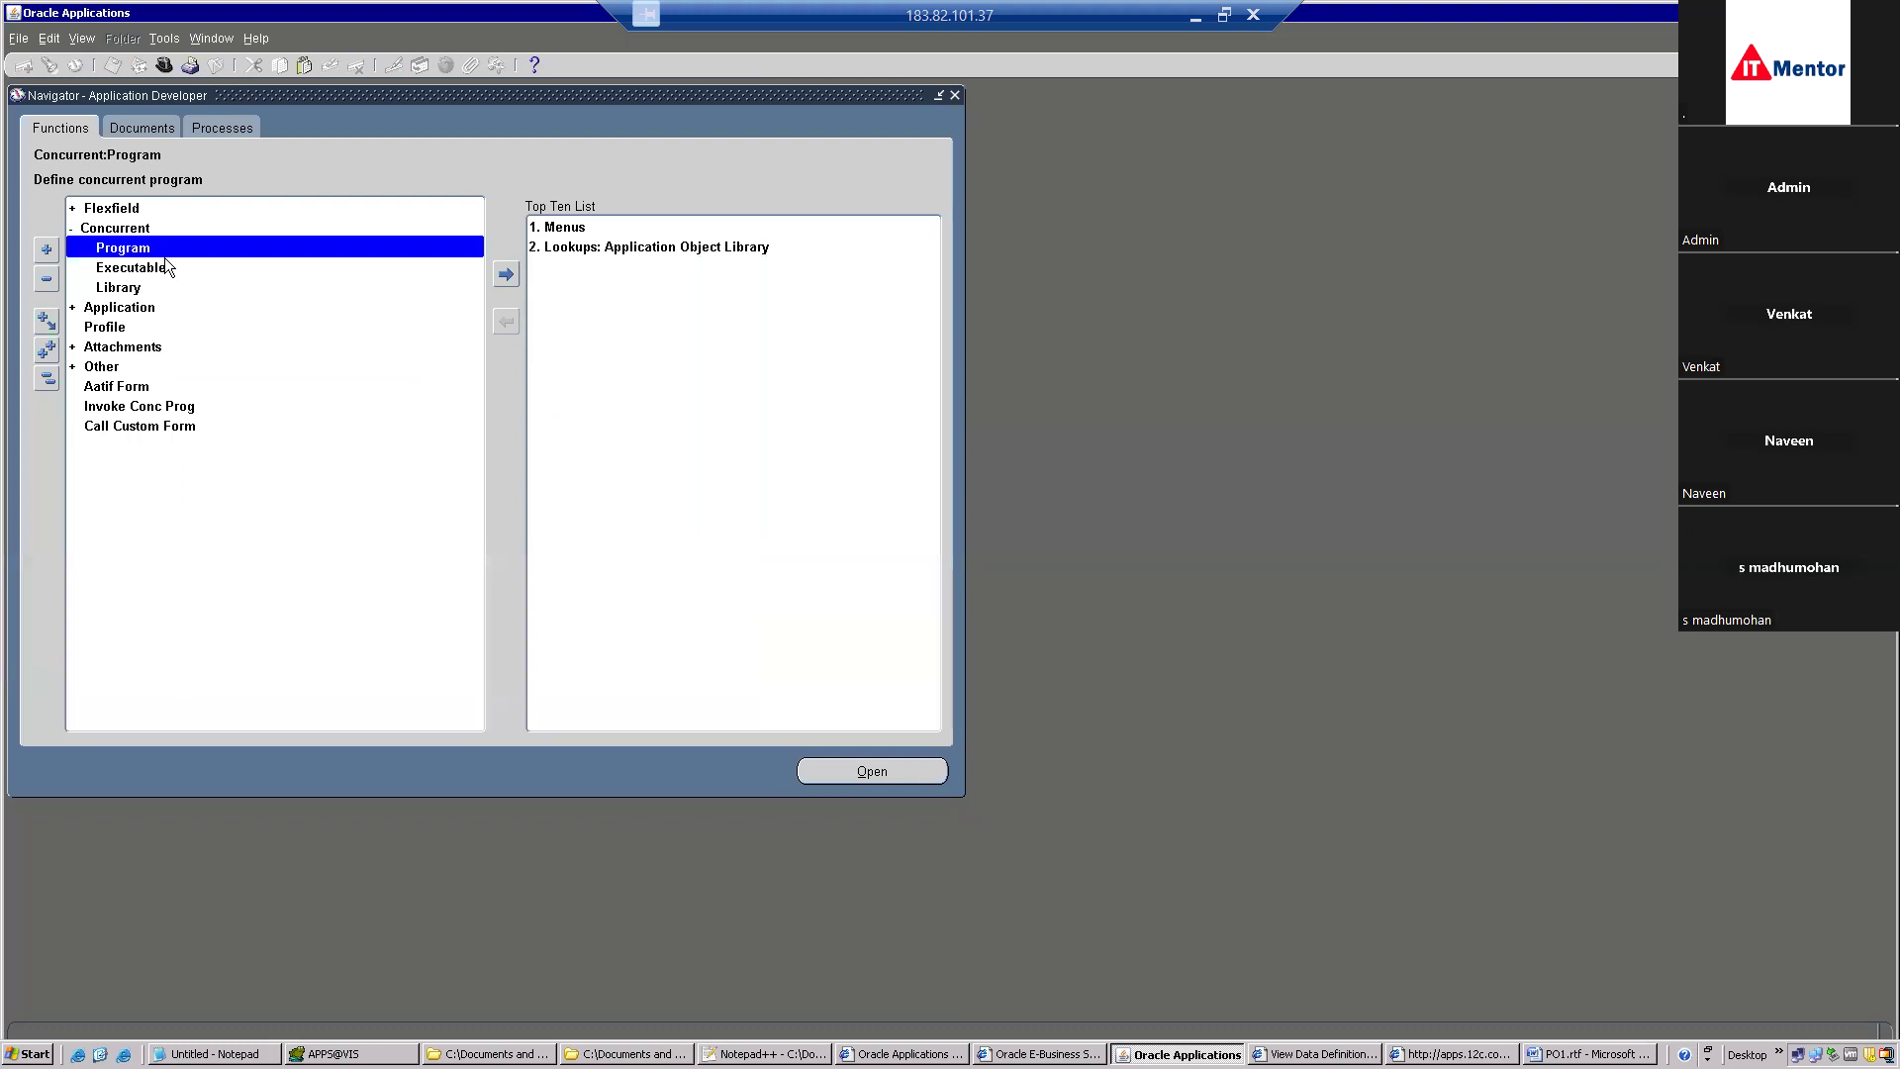